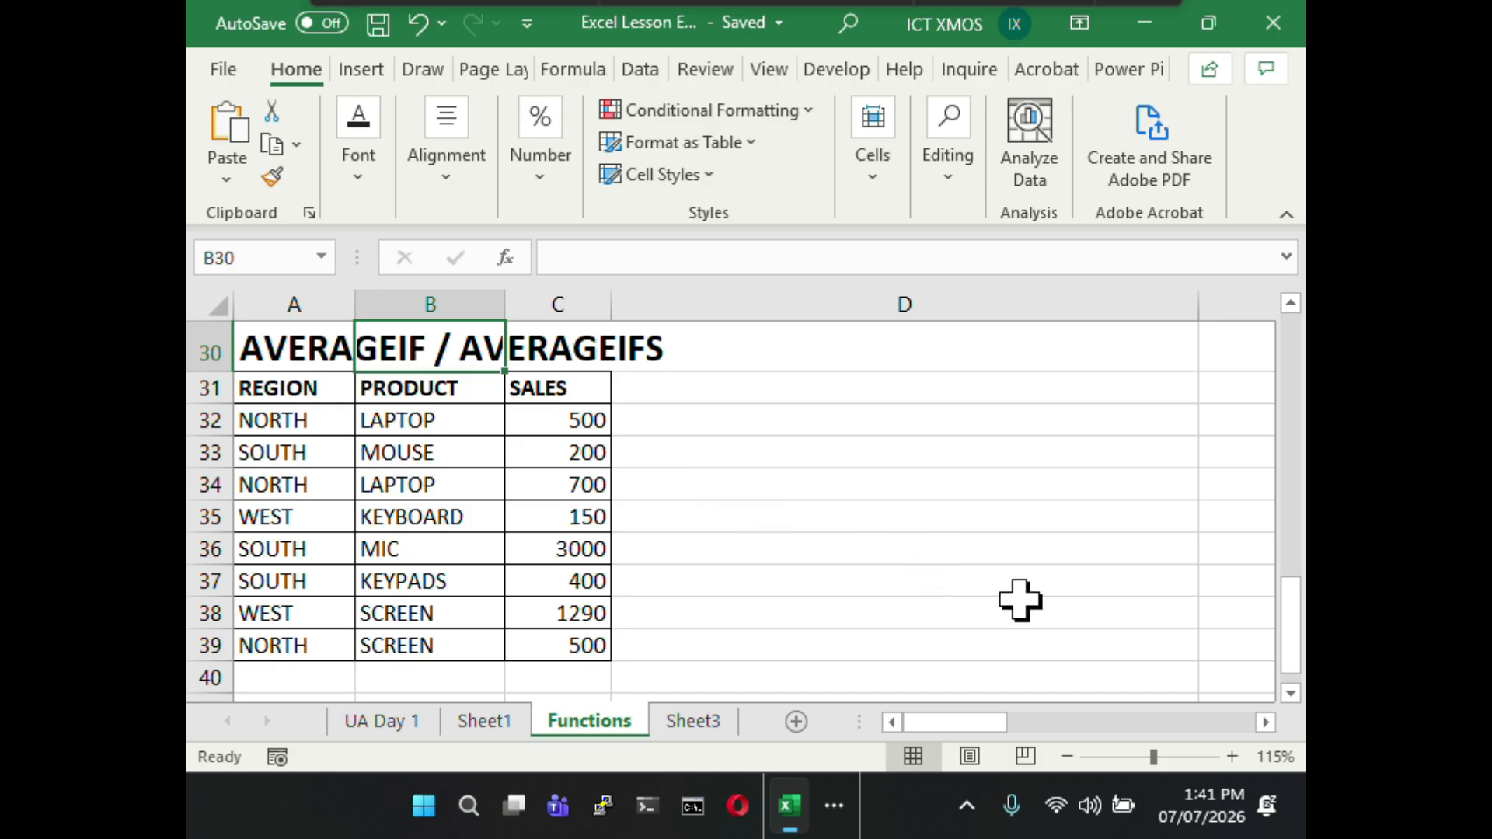
- Narrow column D so the AVERAGEIF results 566.6666667 and 600 sit beside the sales table
click(1265, 723)
click(1265, 723)
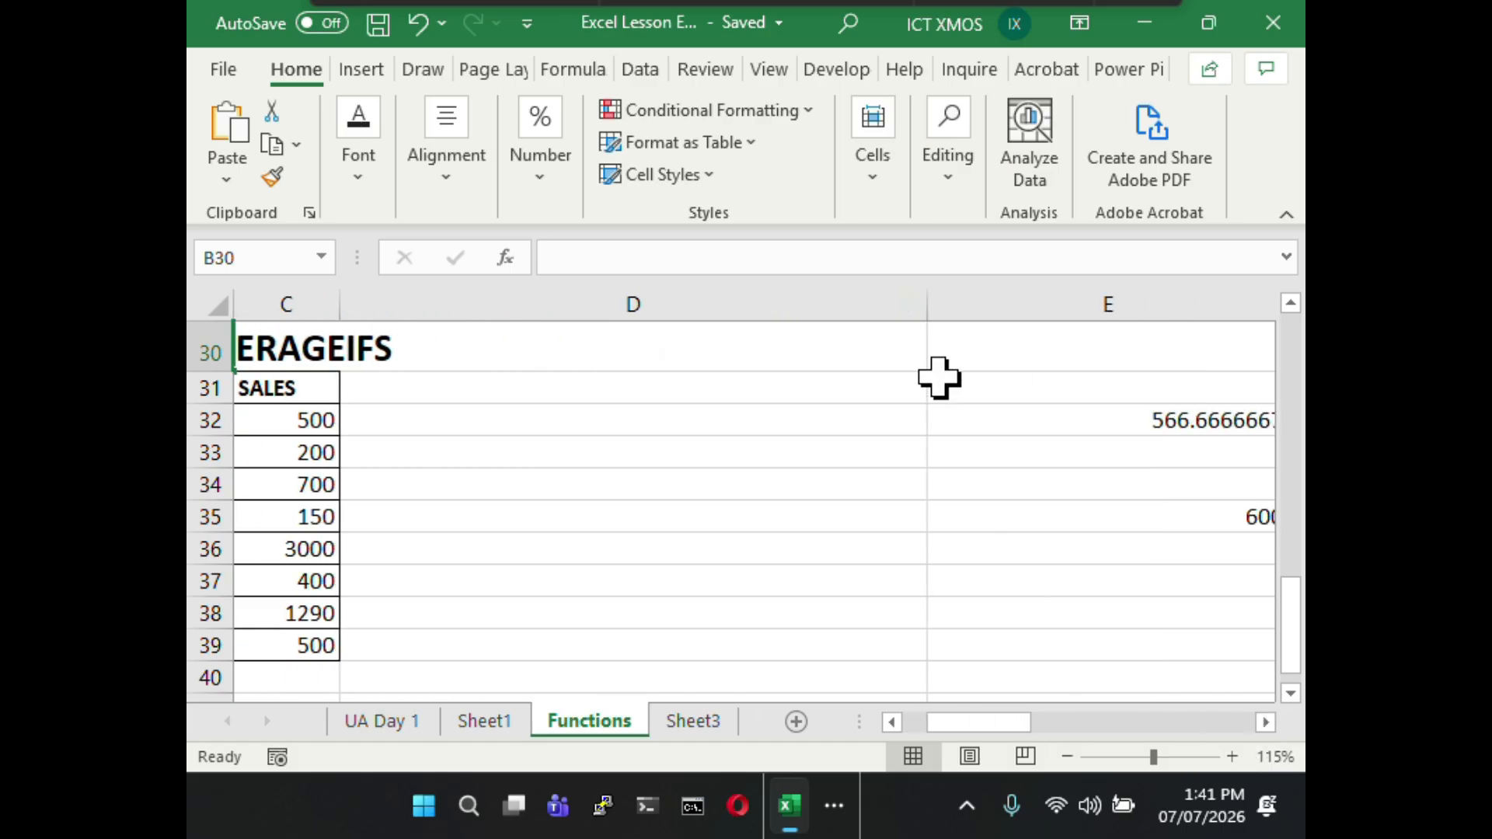
drag(924, 303, 466, 325)
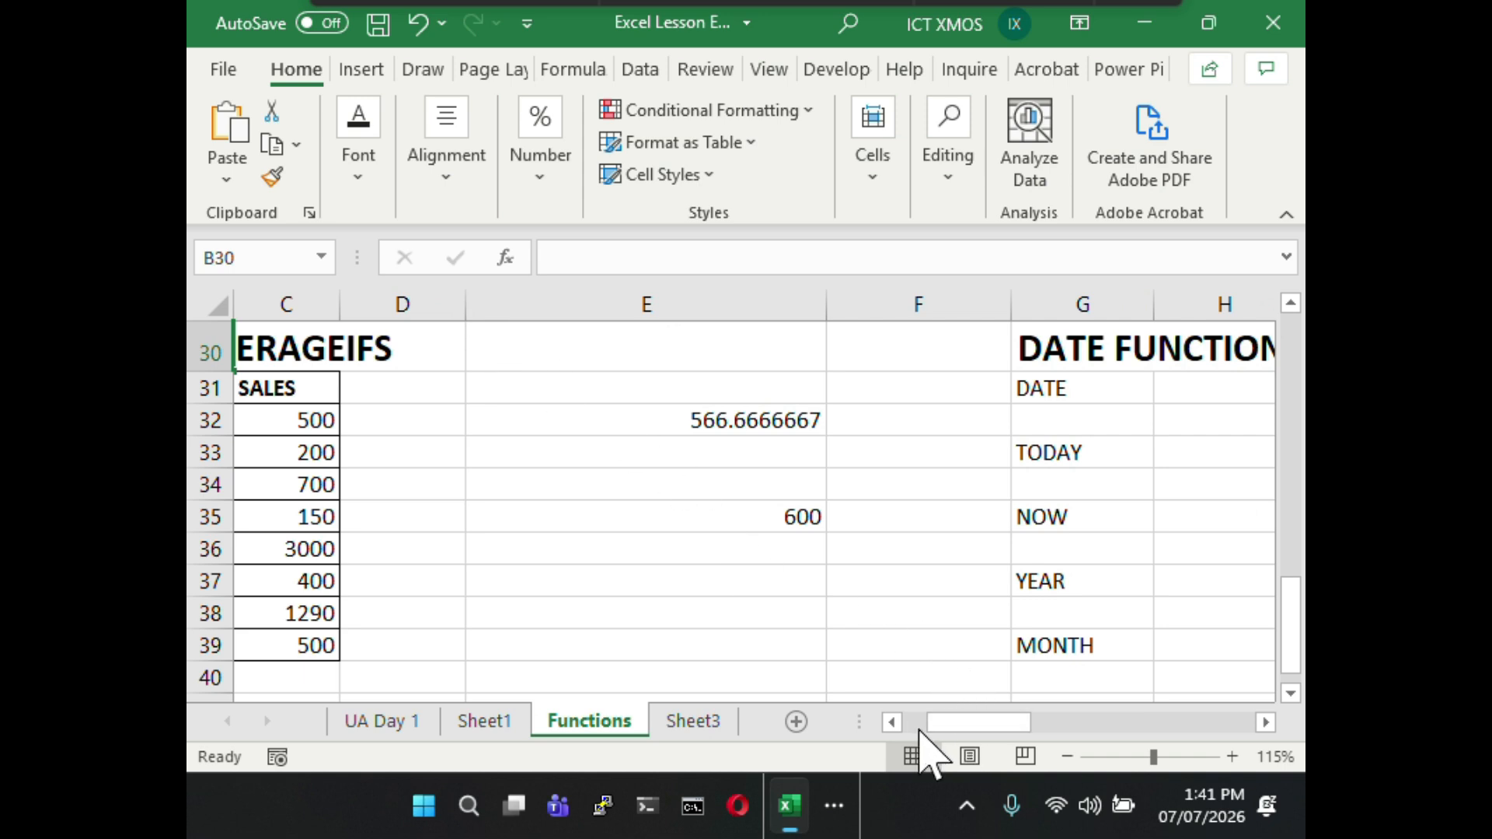
click(892, 723)
click(893, 723)
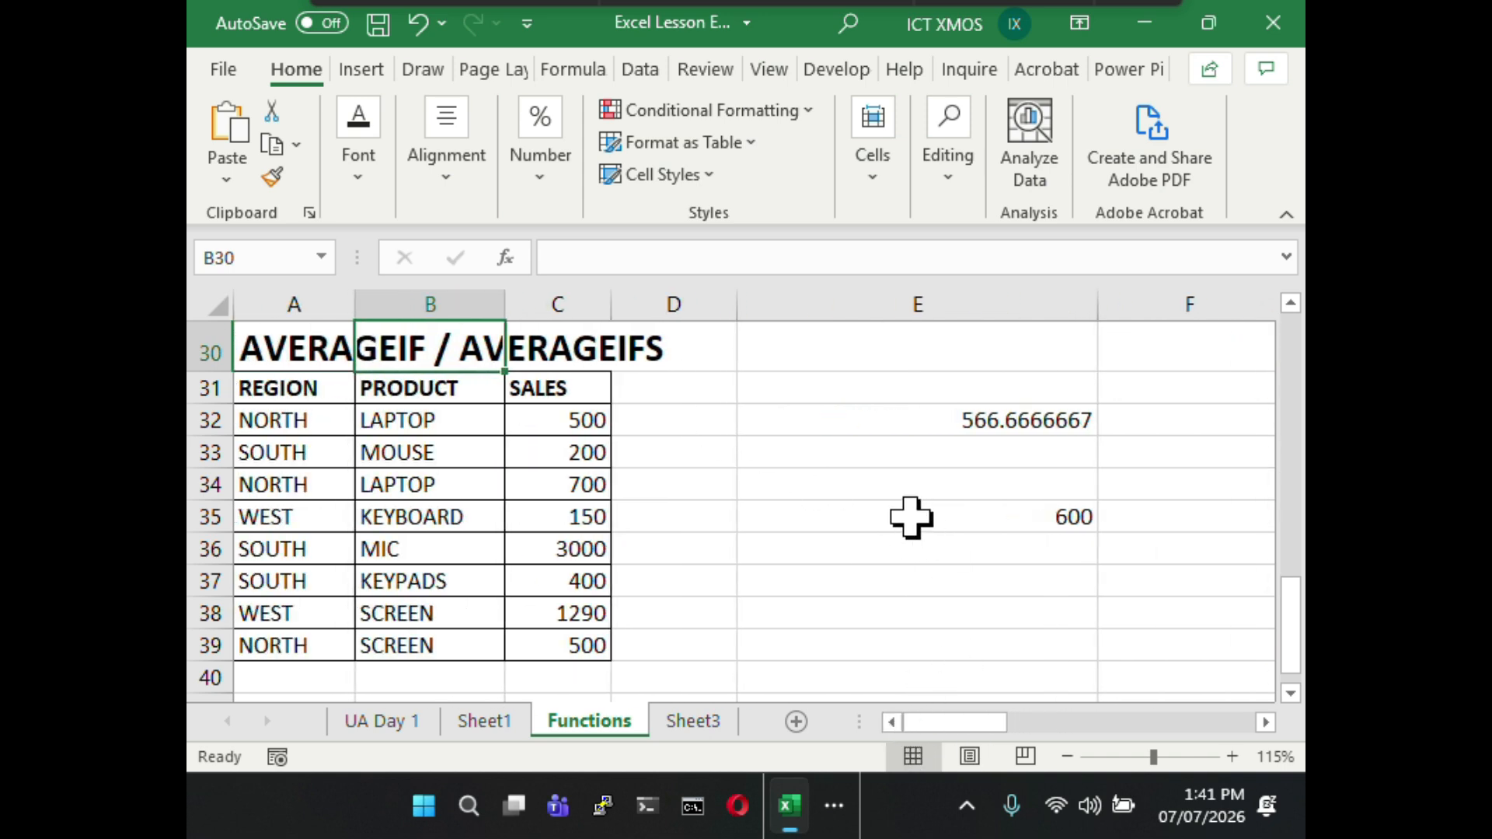
click(858, 417)
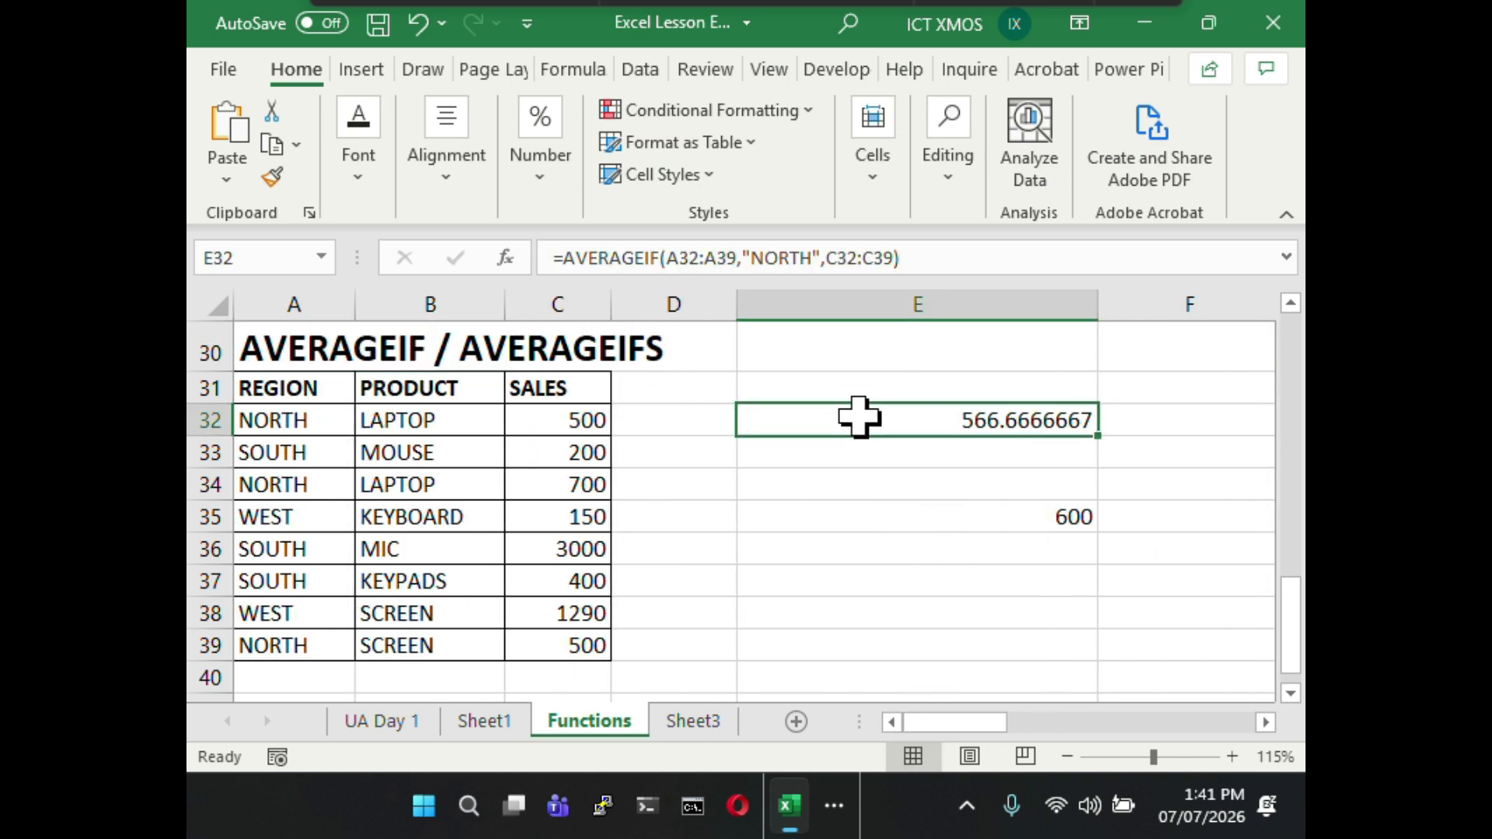
- Copy the AVERAGEIF formula text from E32 and leave its formula unchanged
click(948, 260)
drag(948, 260, 547, 280)
key(ctrl+c)
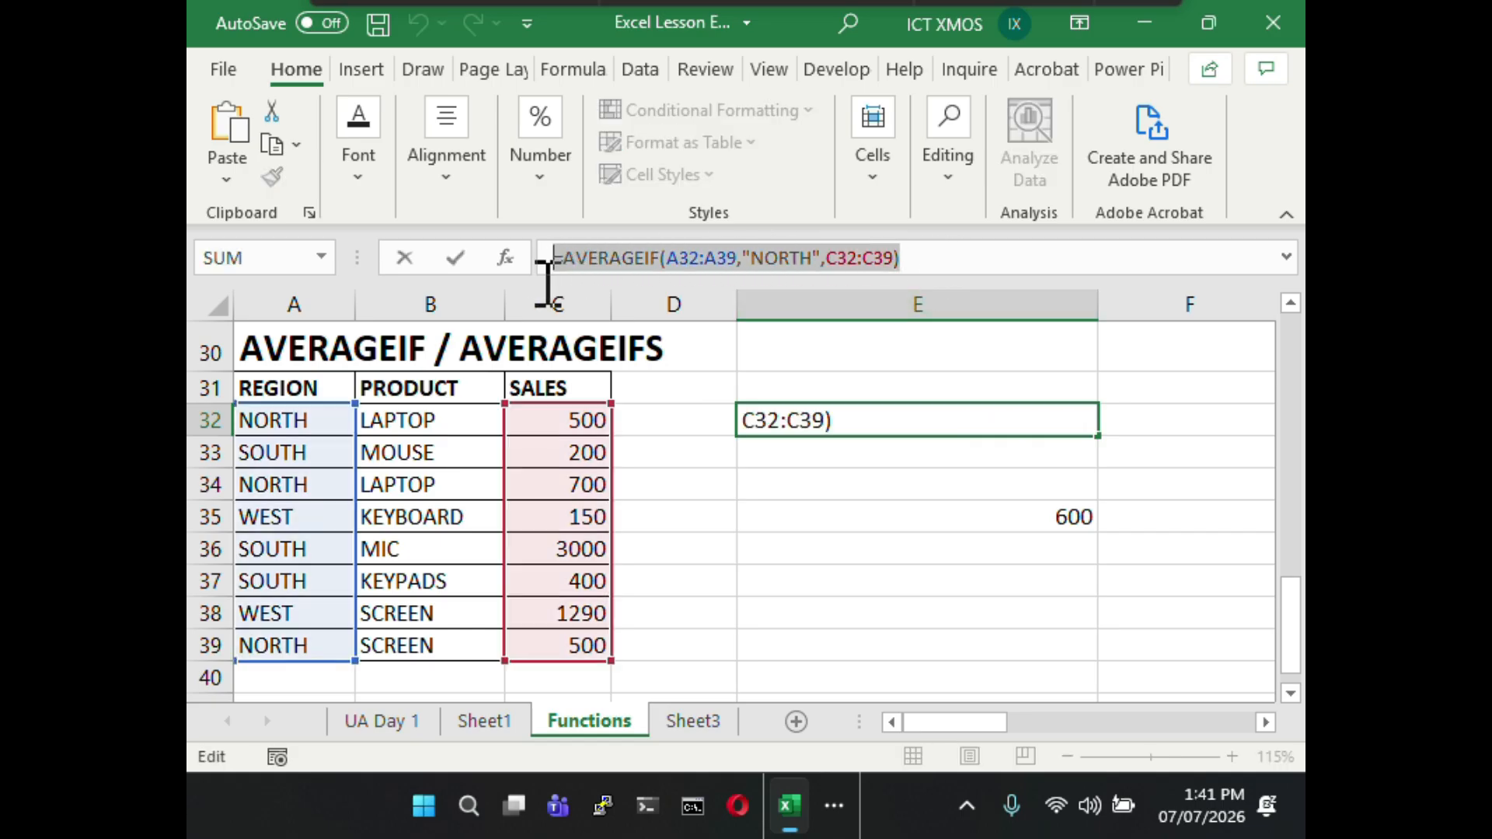
click(799, 381)
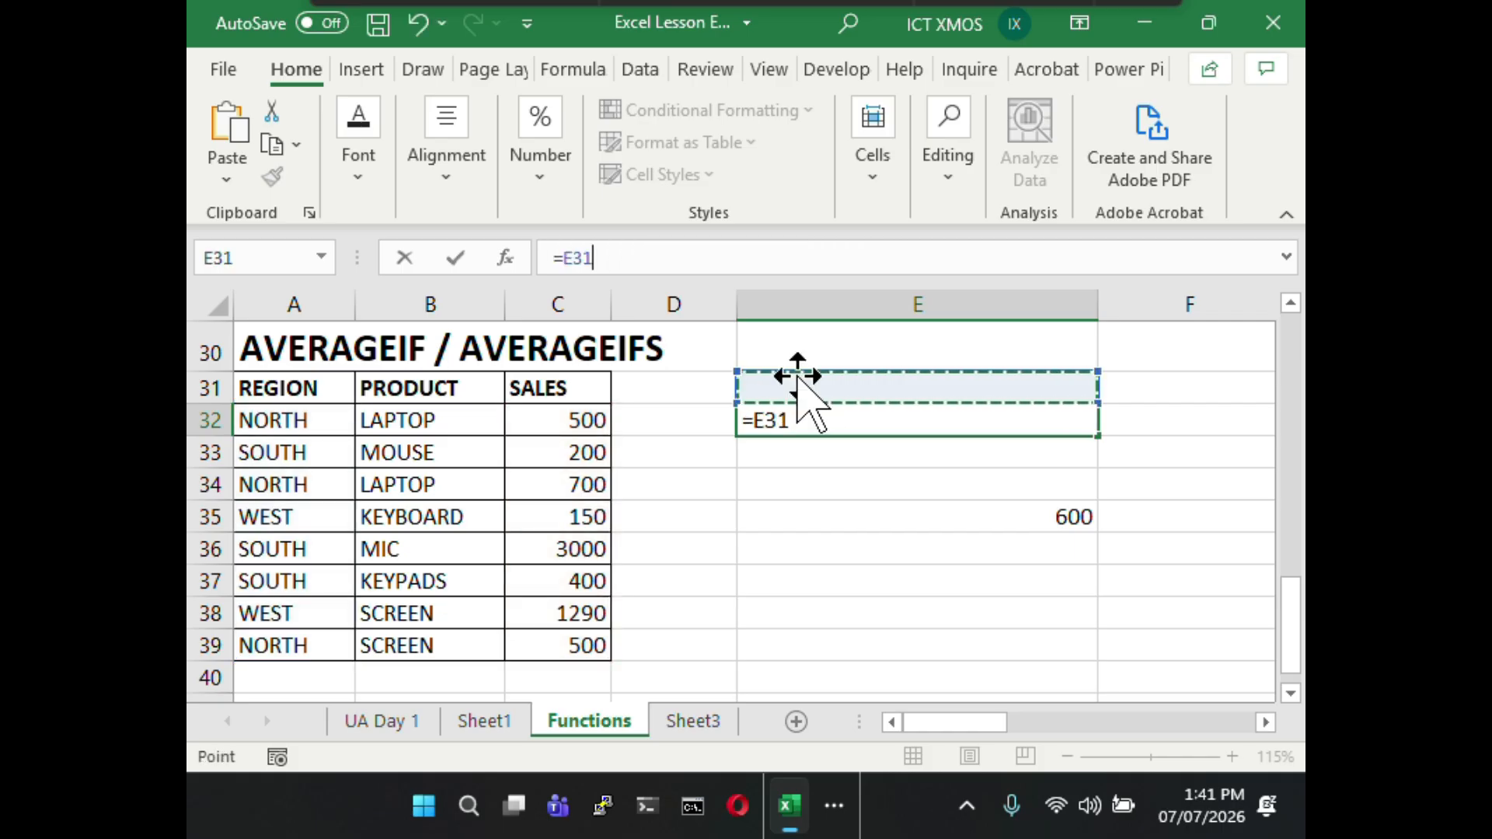
key(Escape)
- Enter the AVERAGEIF formula in E31 as text, prefixed with an apostrophe
click(785, 385)
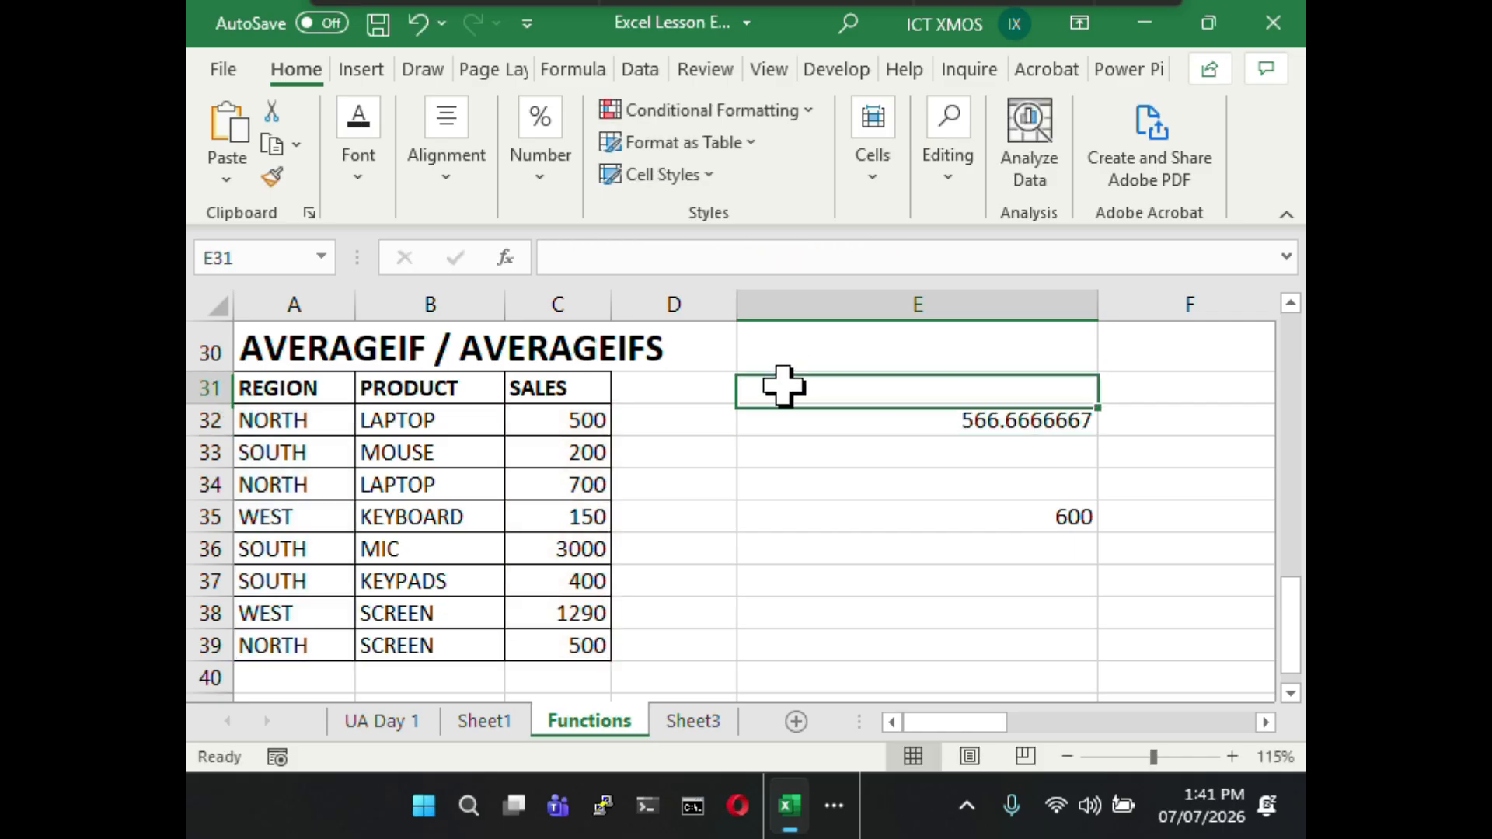
click(621, 259)
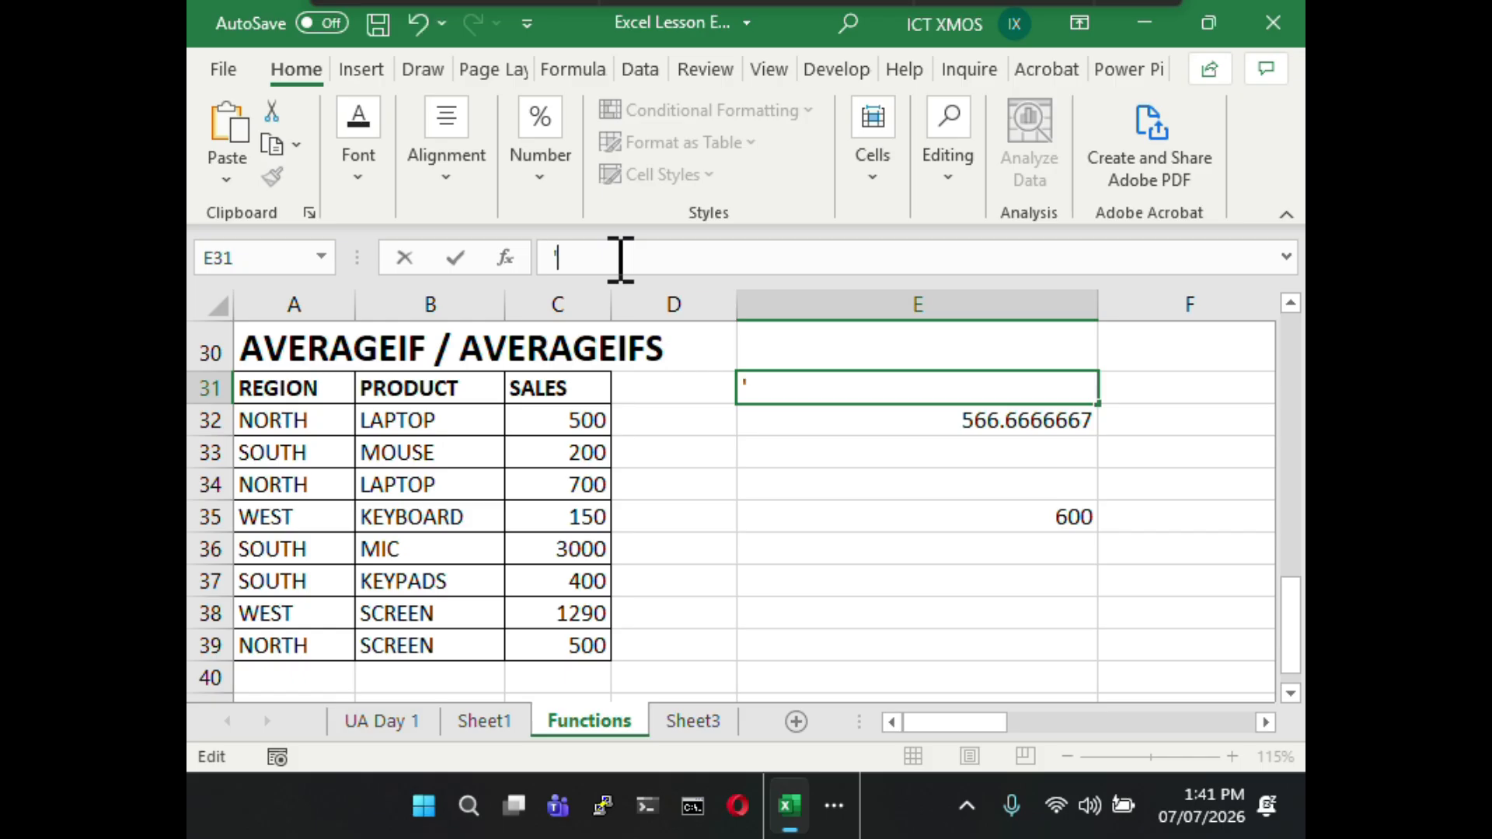
text(')
key(ctrl+v)
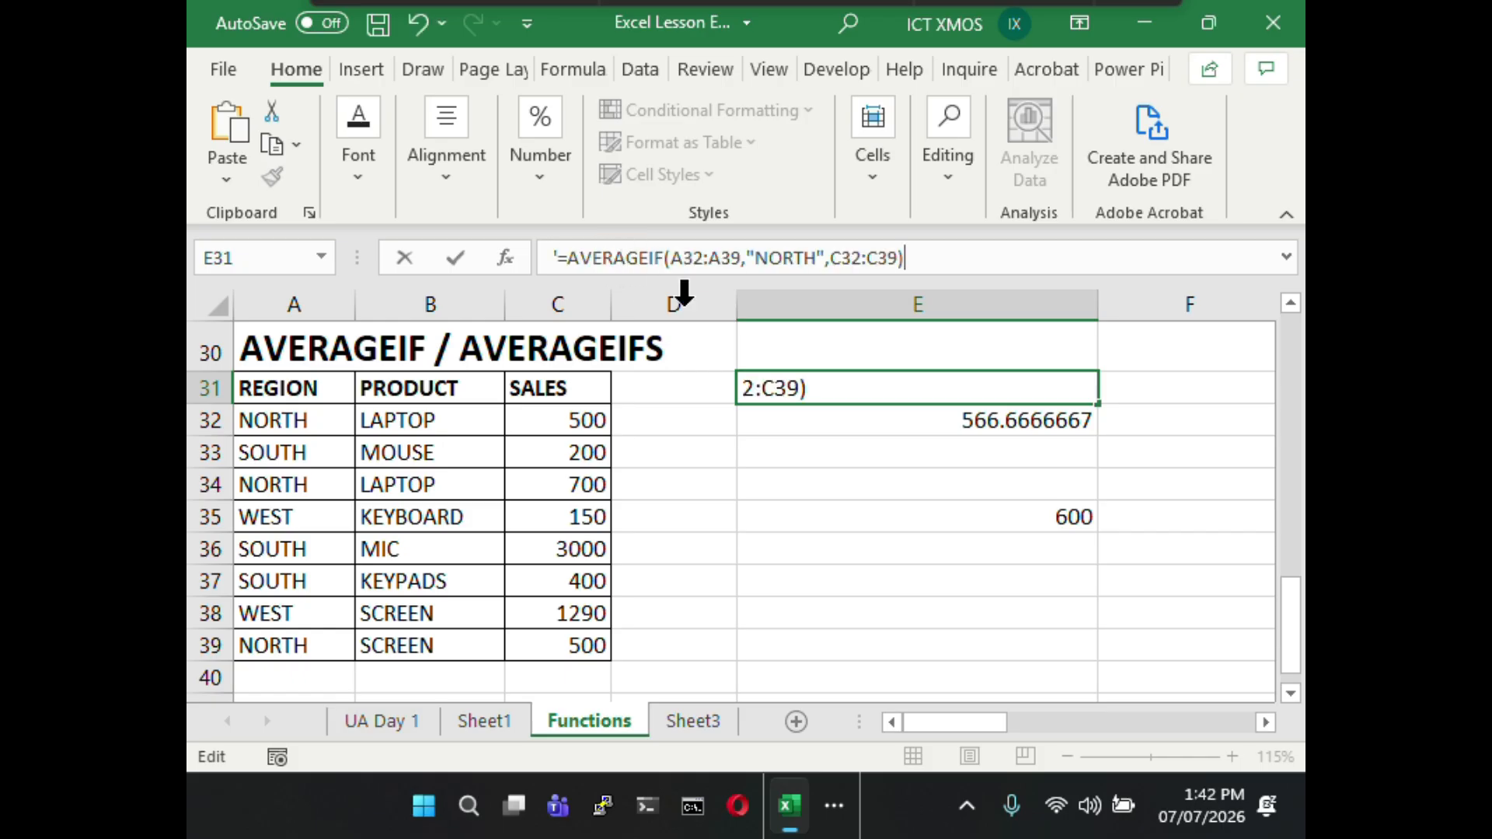
click(713, 439)
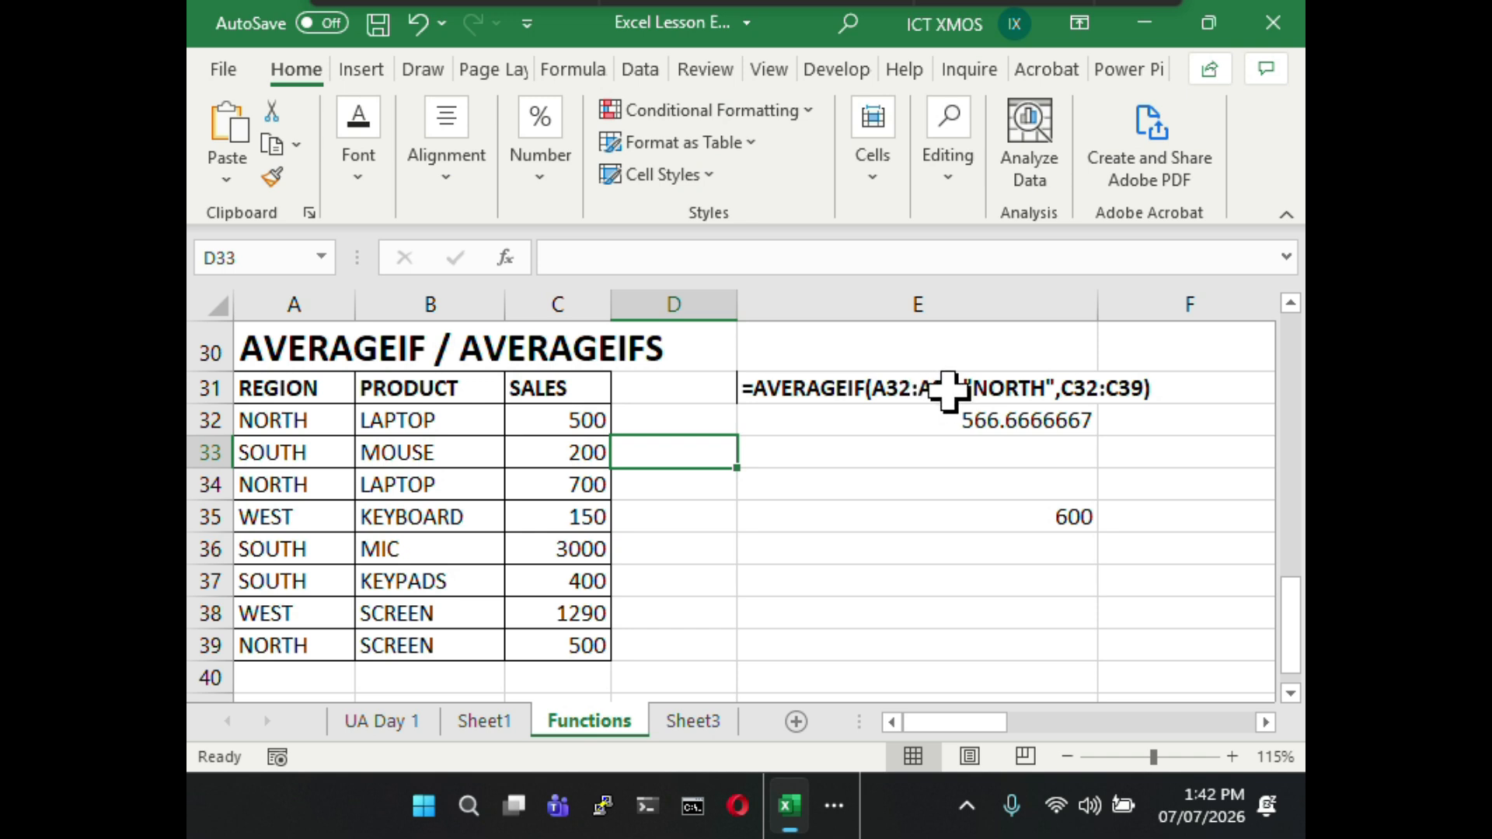
- Review the formula label in E31, then reopen E32's AVERAGEIF formula
click(844, 388)
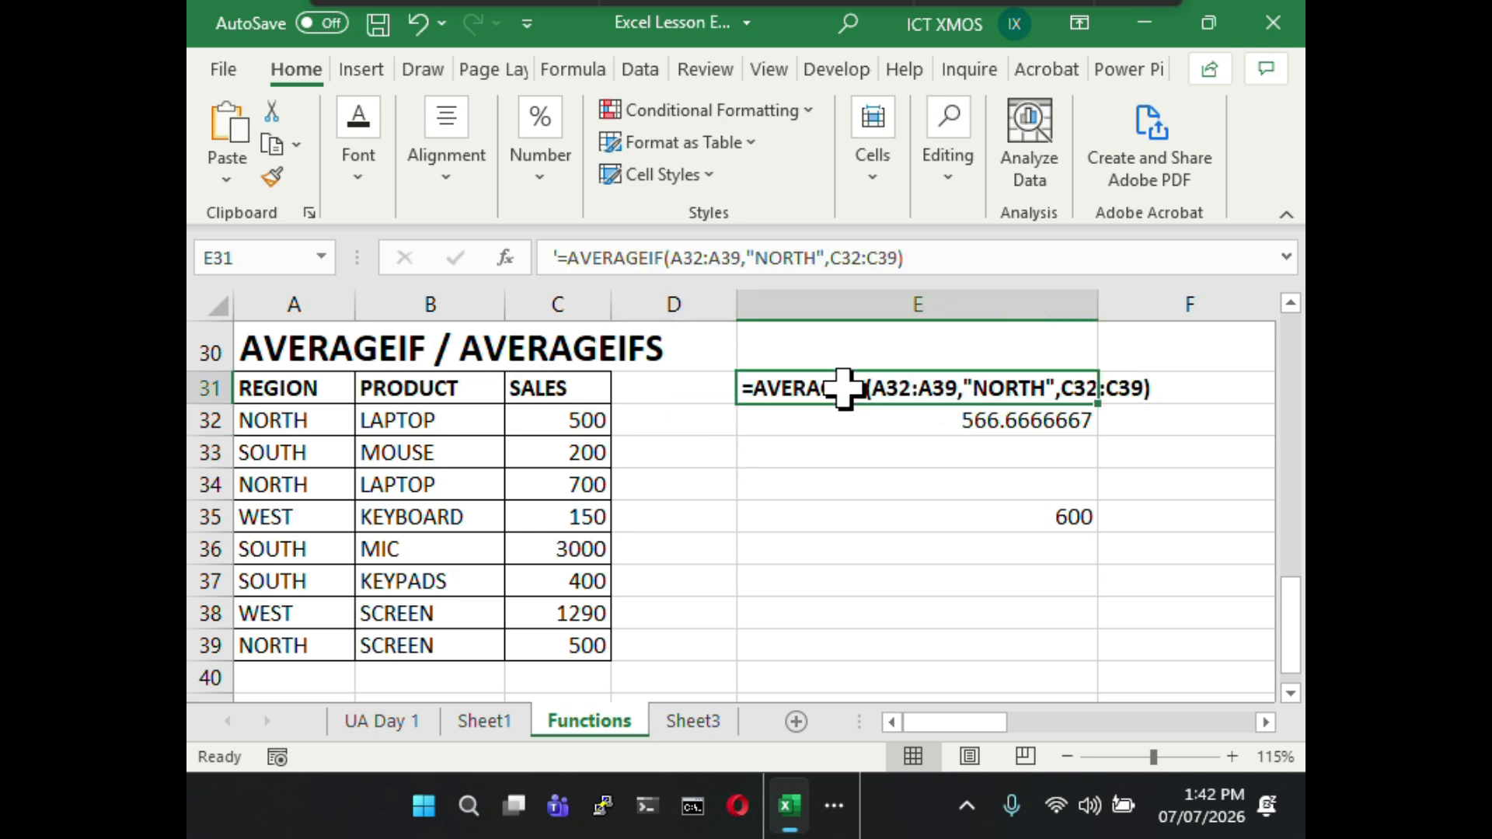
click(690, 259)
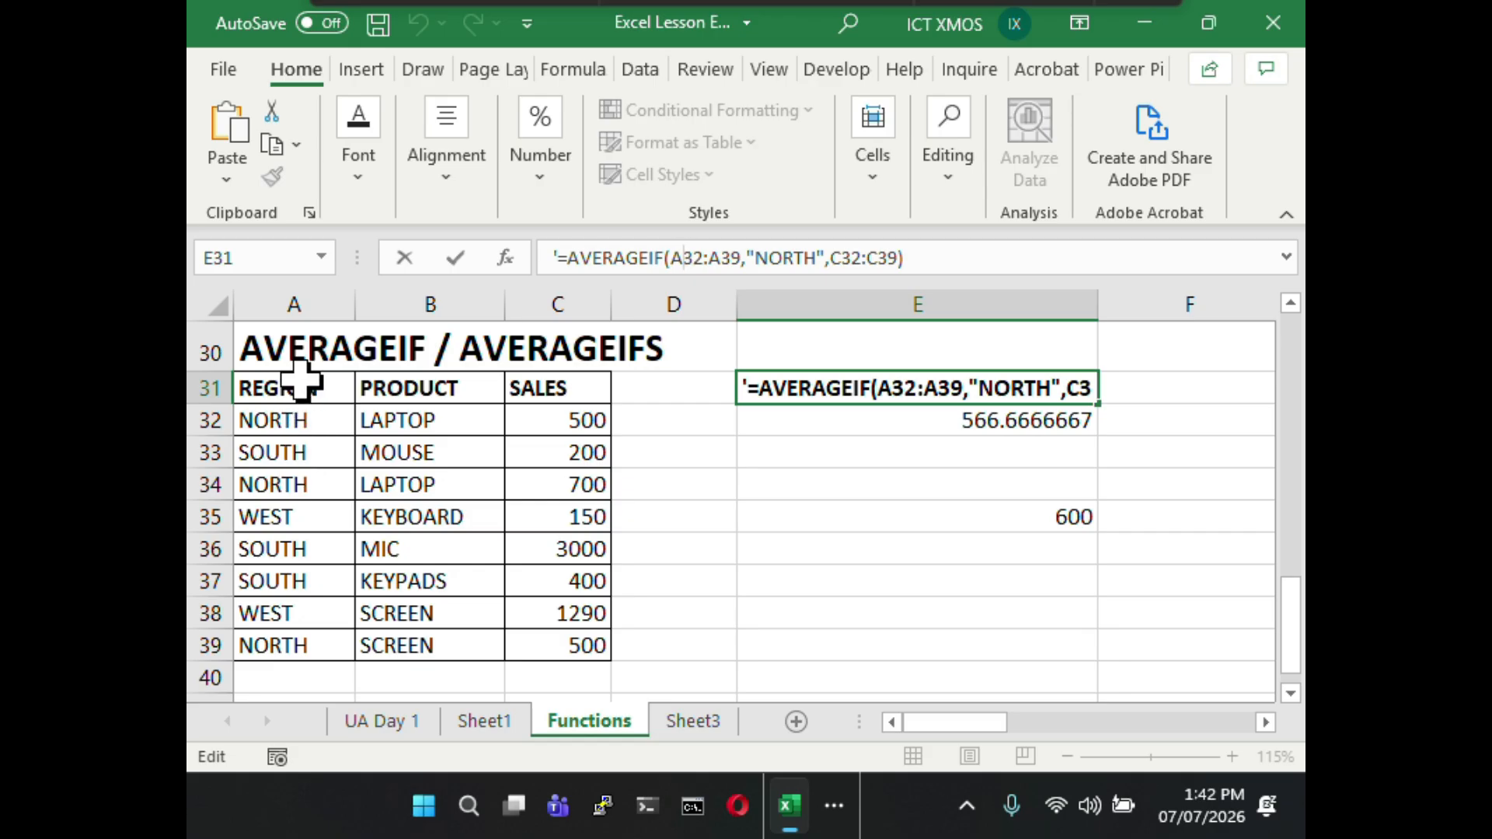
key(Escape)
click(1036, 422)
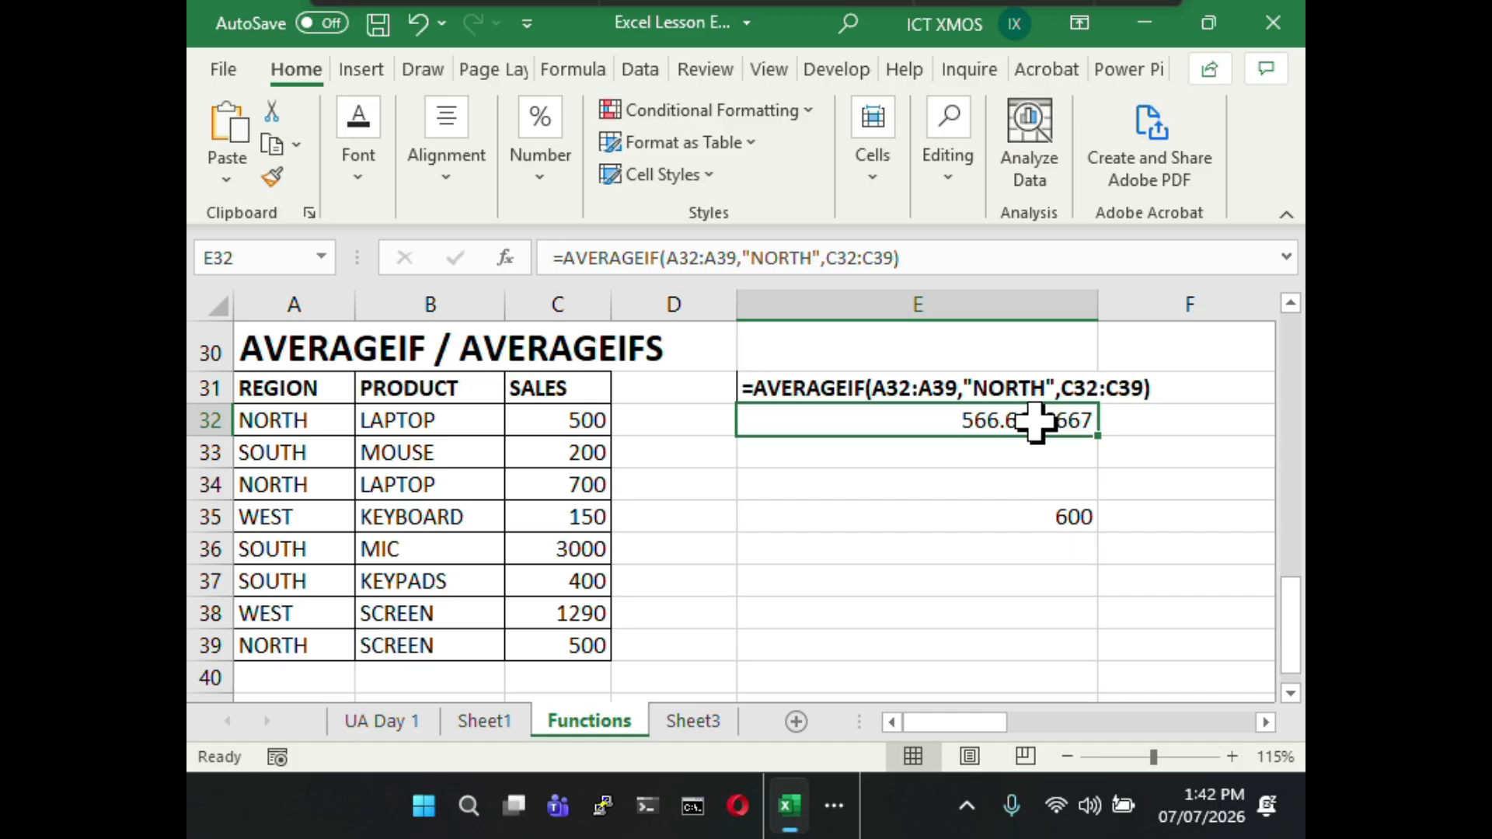
click(929, 259)
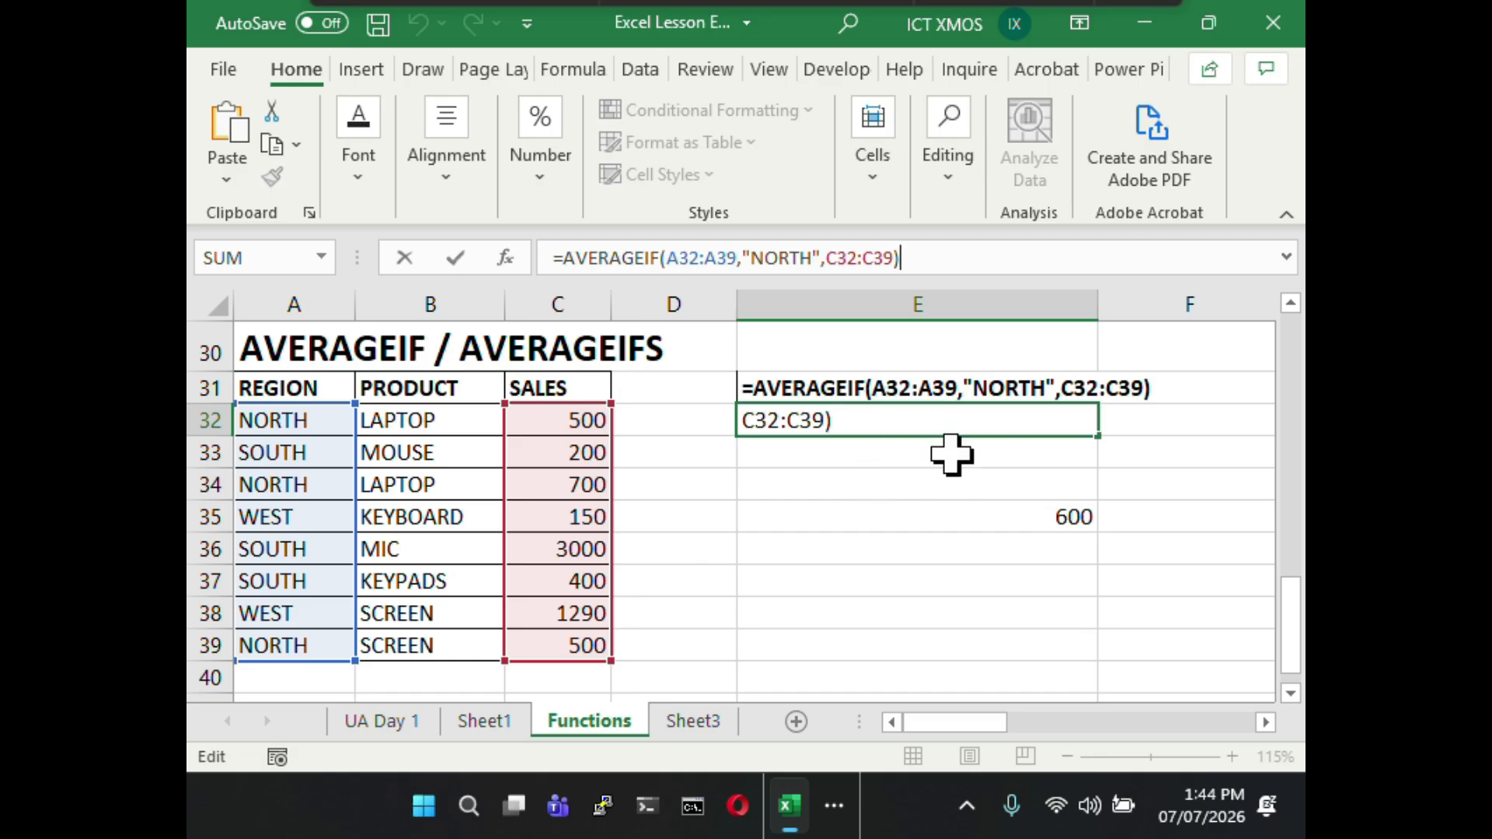
- Enter the manual average formula =500+700+500/3 in E33
key(Return)
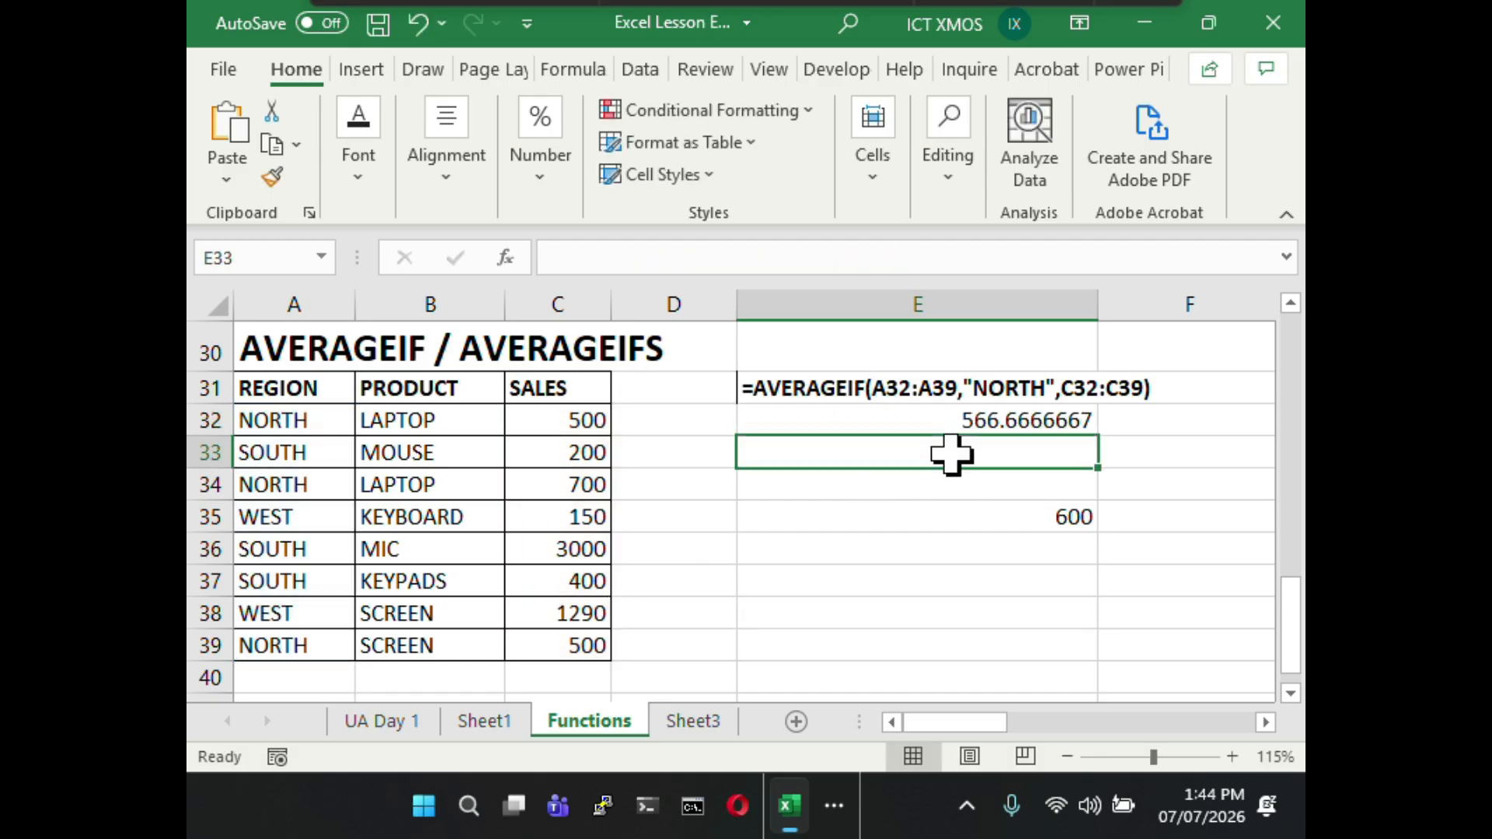
click(1031, 426)
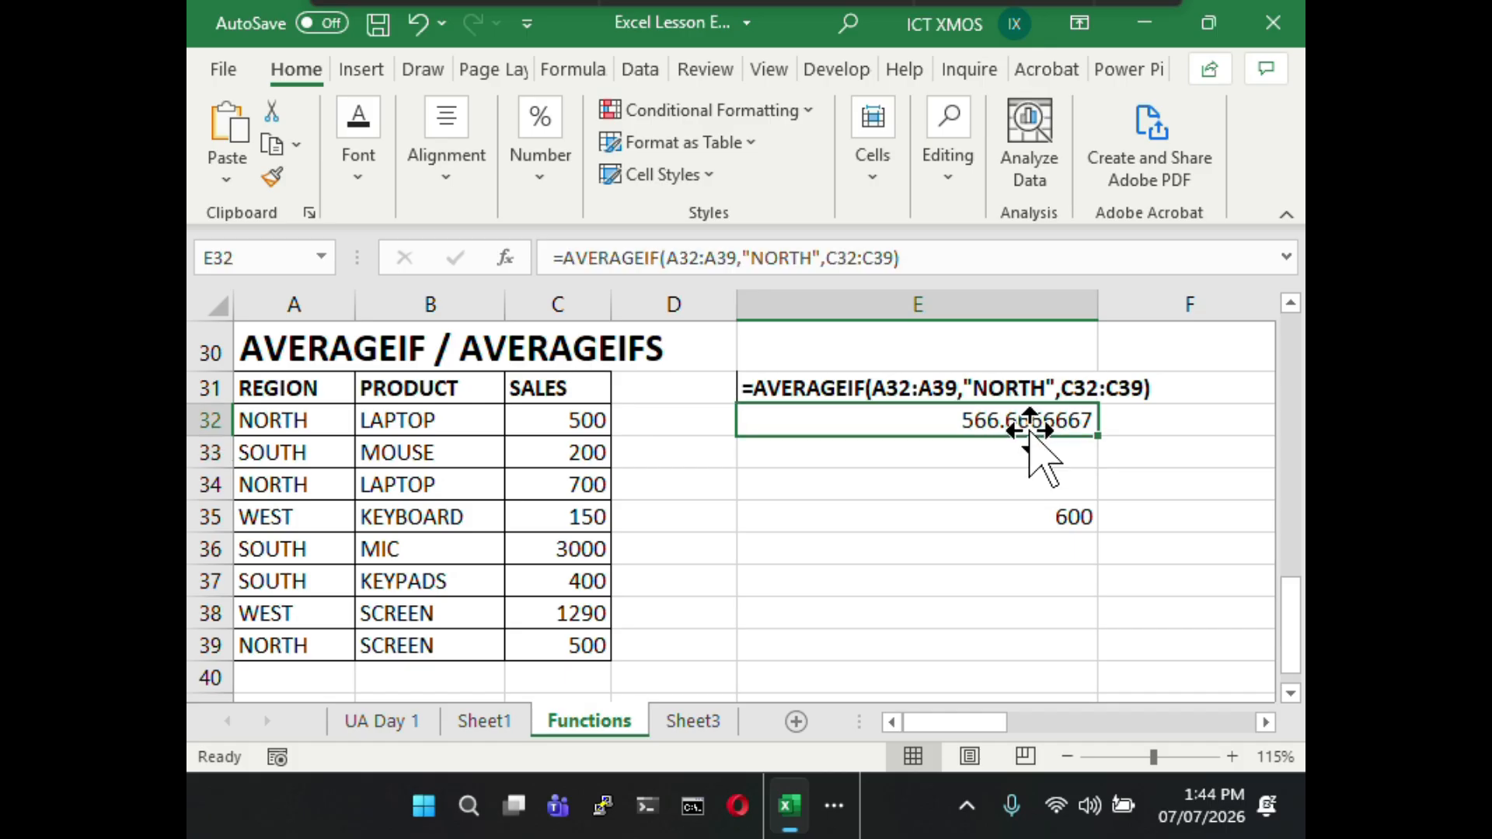
click(1012, 446)
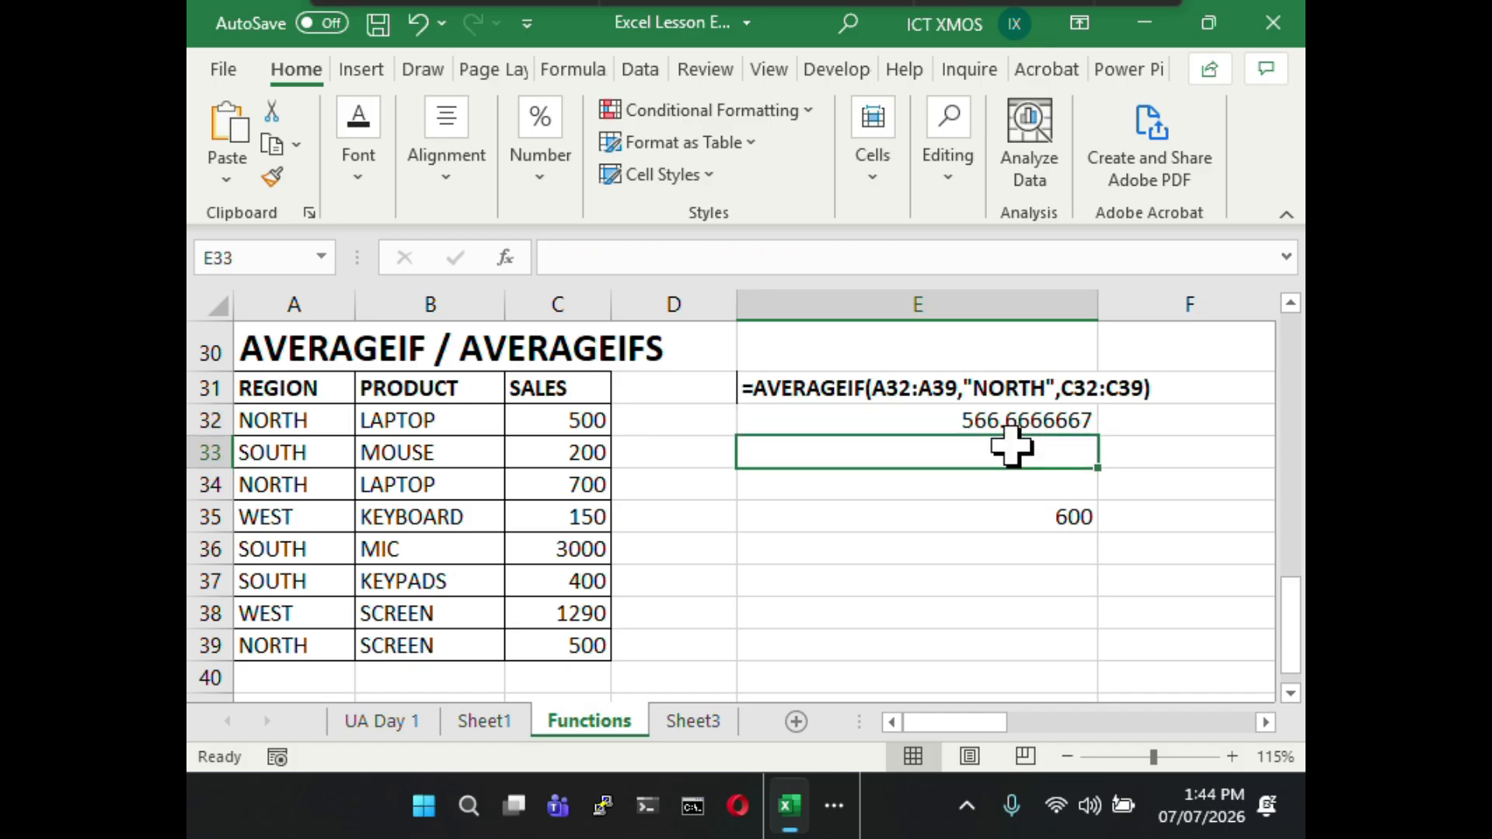
text(=500+700+500/3)
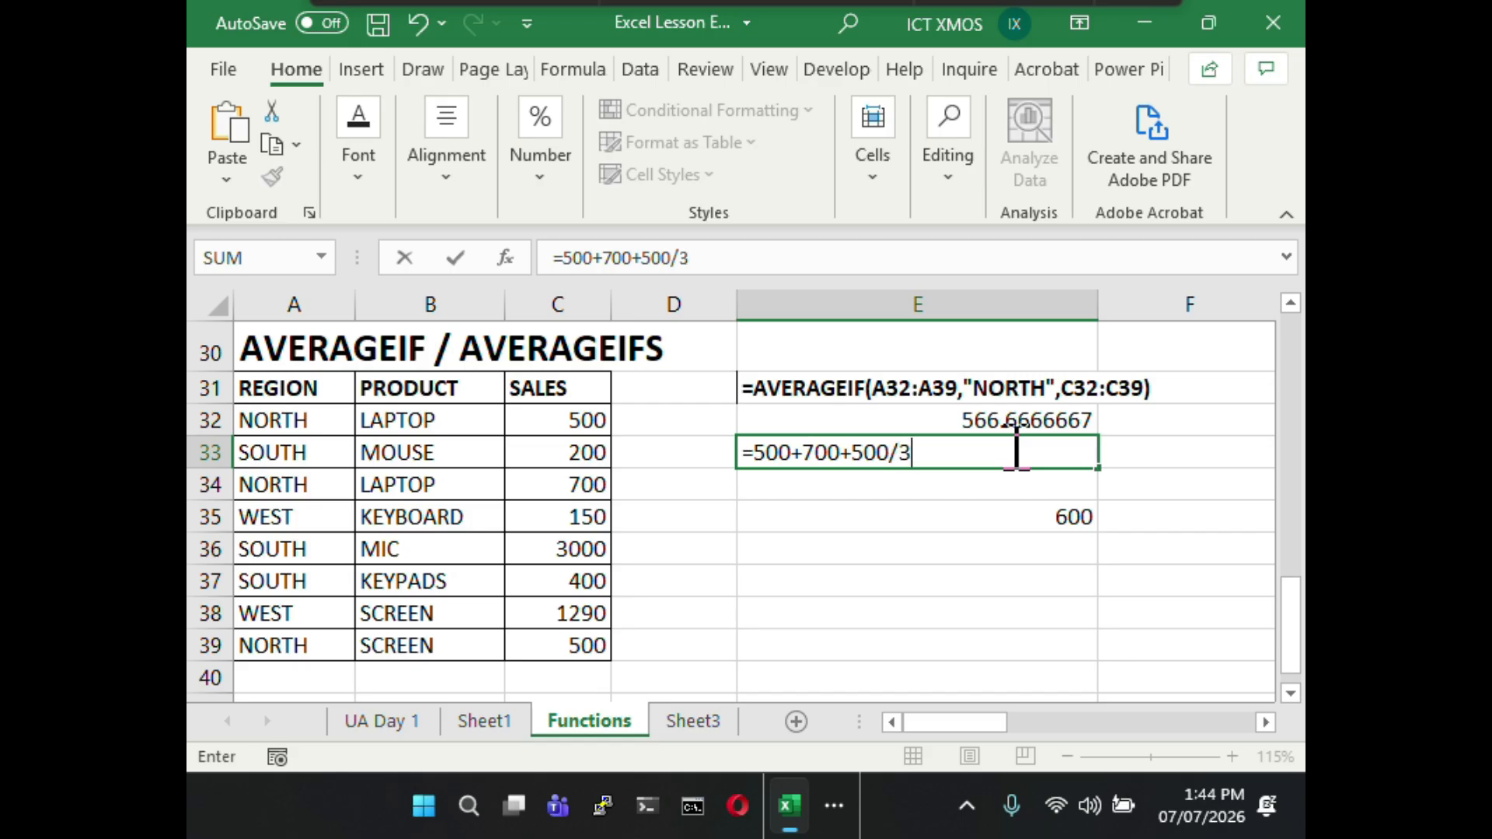
key(Return)
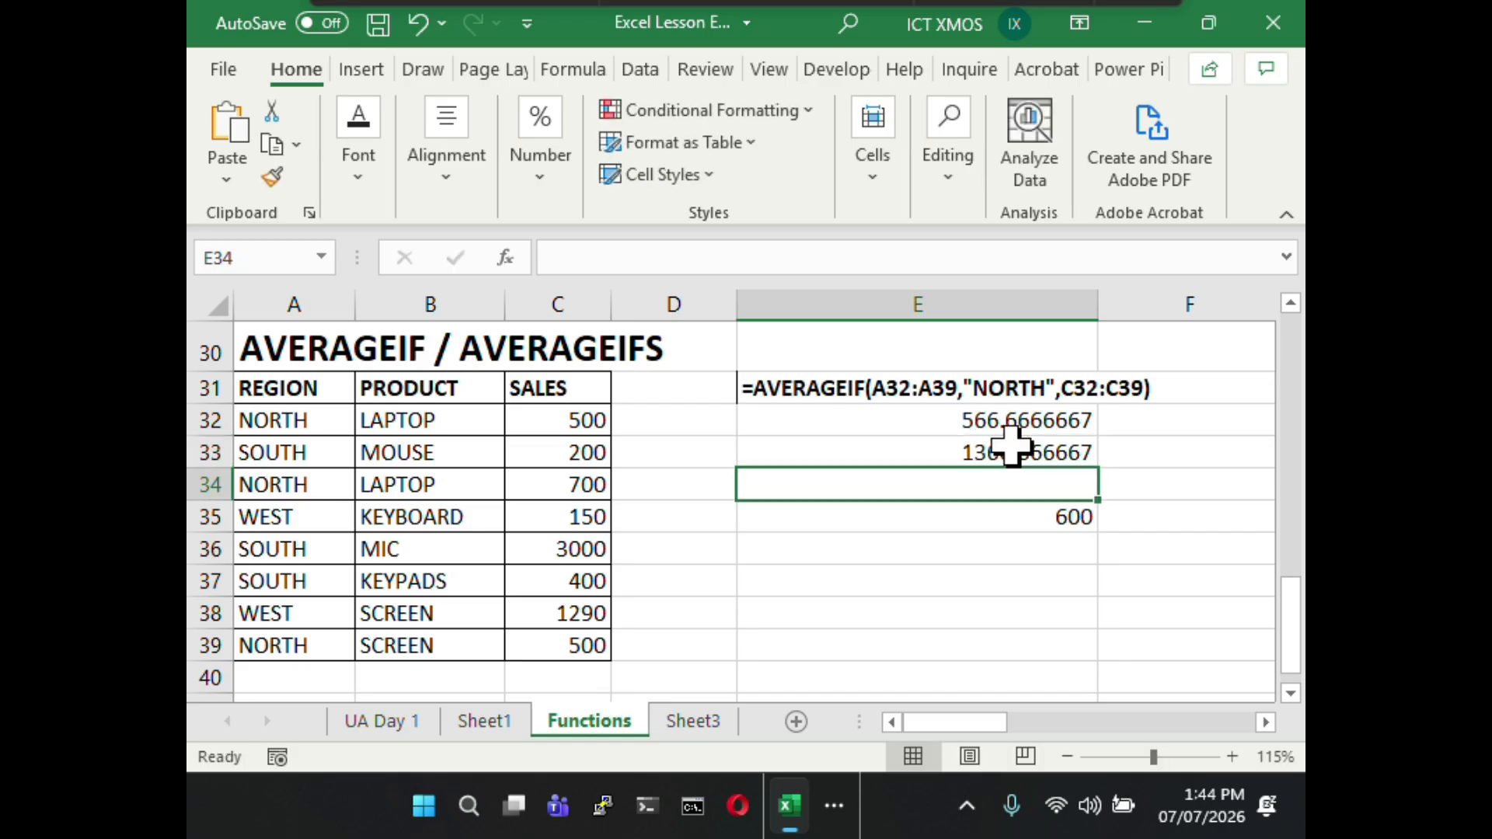
- Correct E33 to =(500+700+500)/3 so it returns 566.6666667
click(1017, 451)
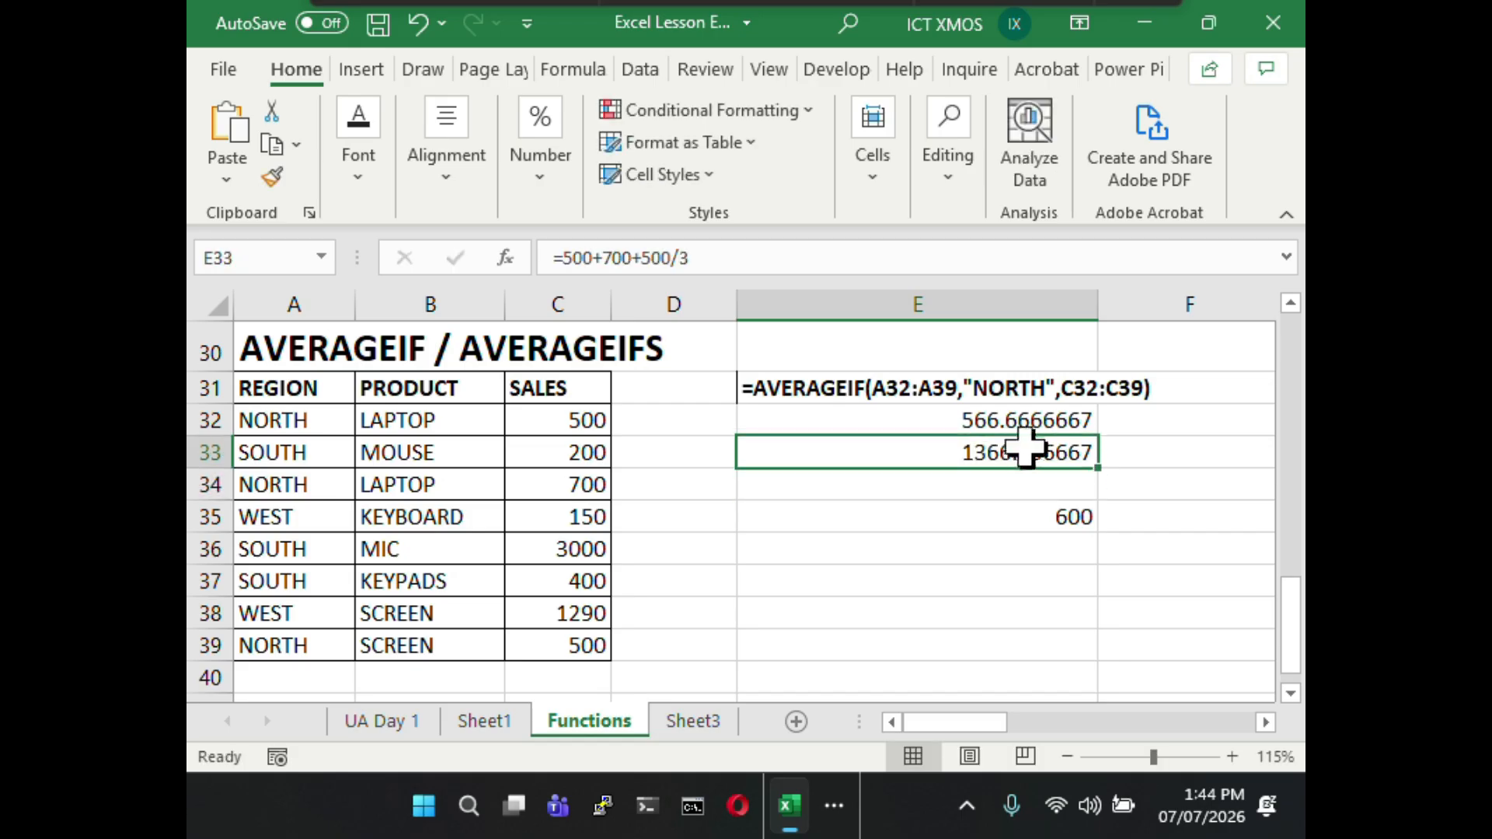
click(672, 257)
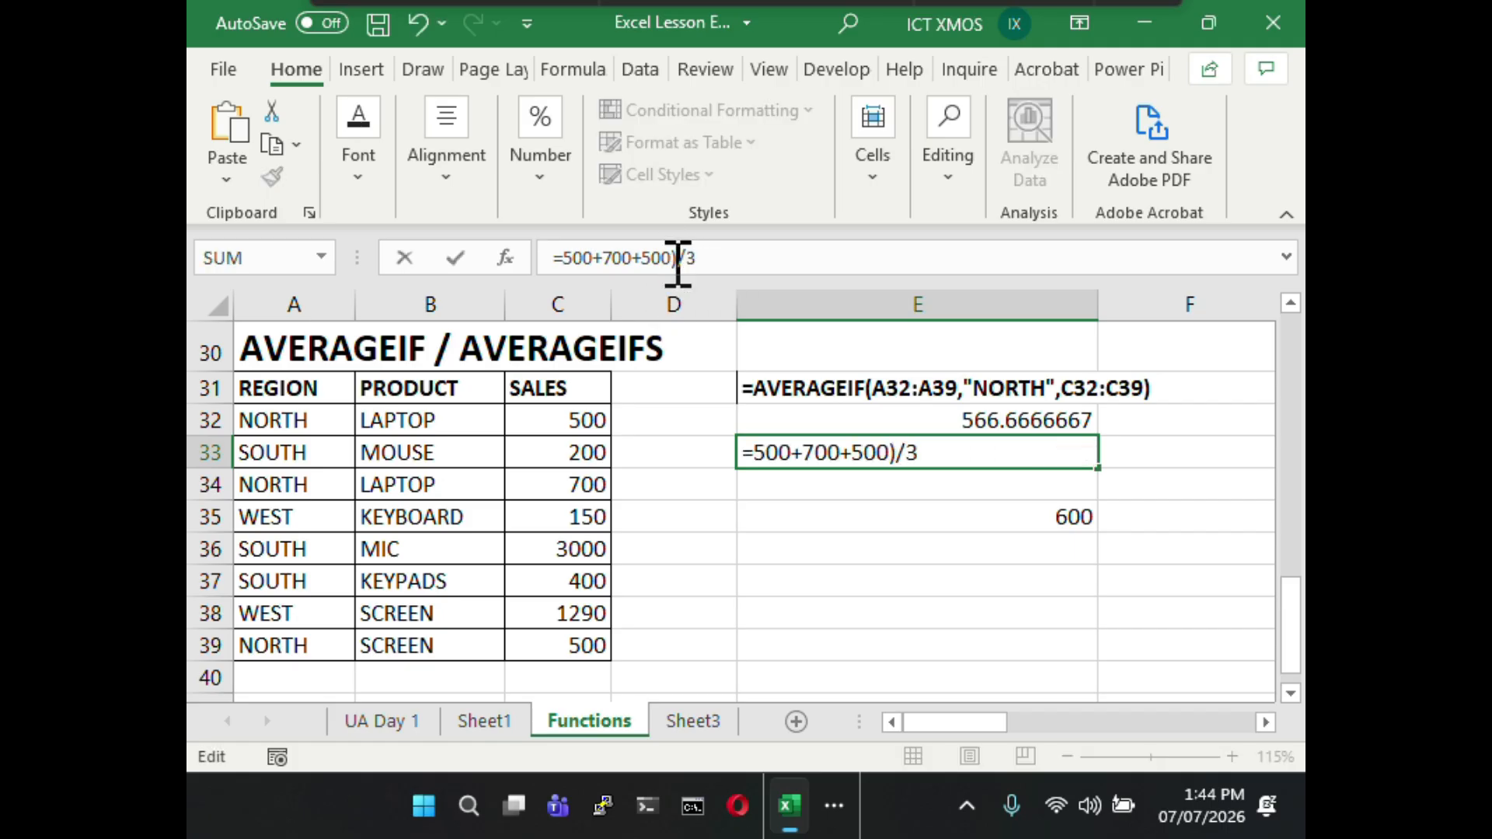
click(565, 260)
text(()
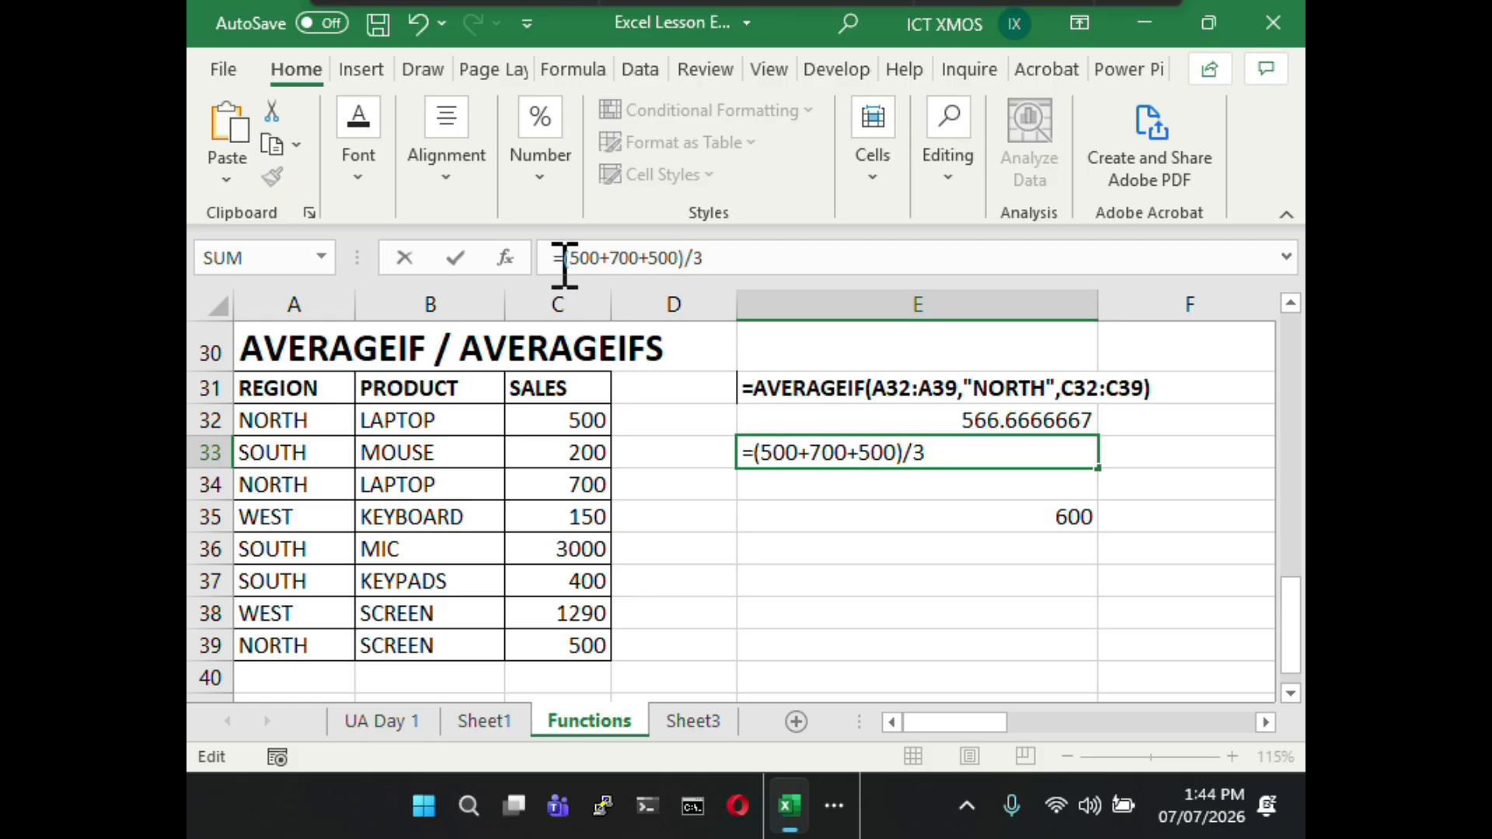
key(Return)
click(874, 455)
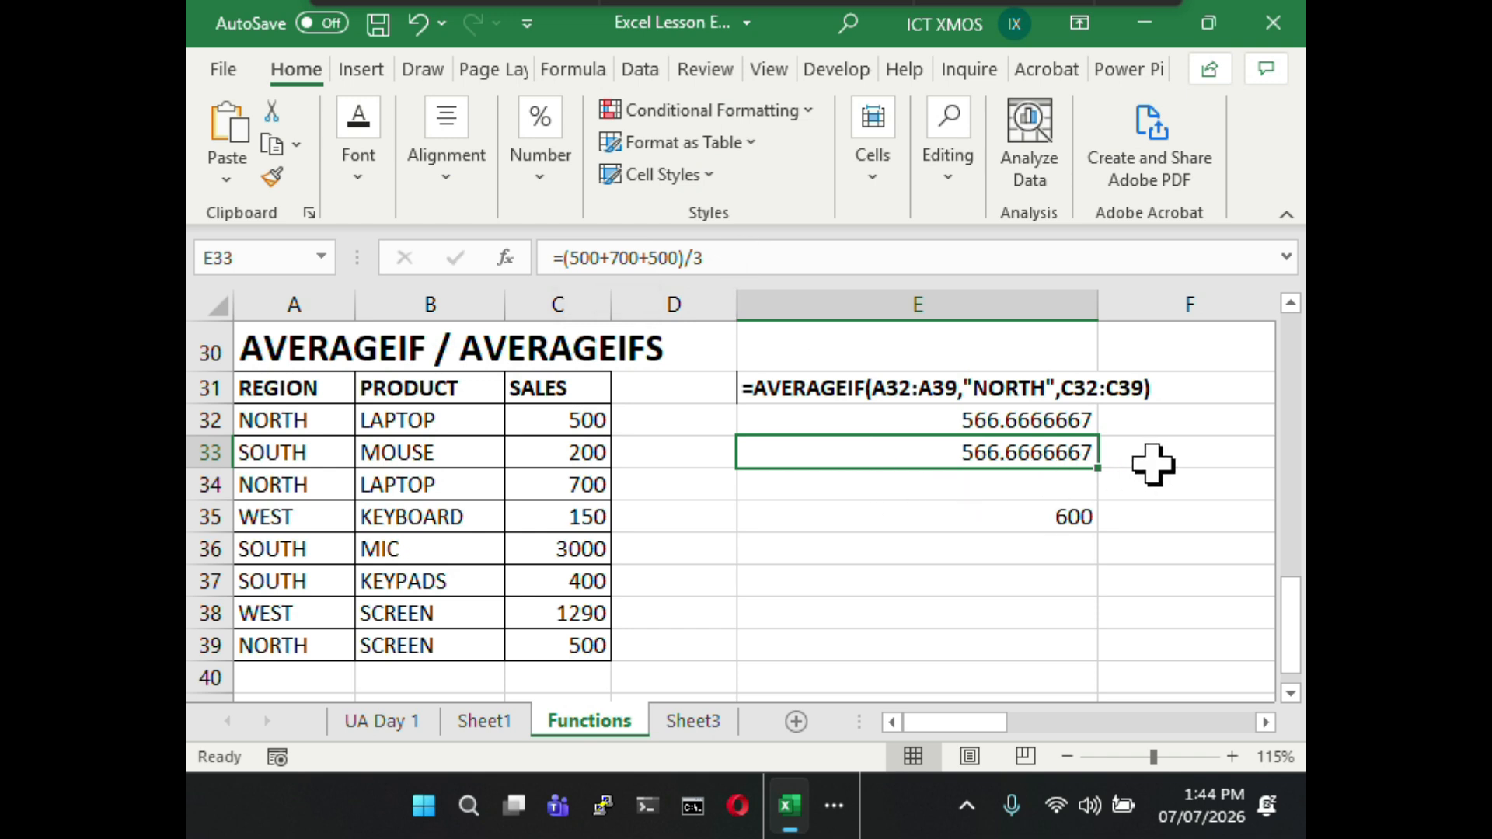
click(1113, 459)
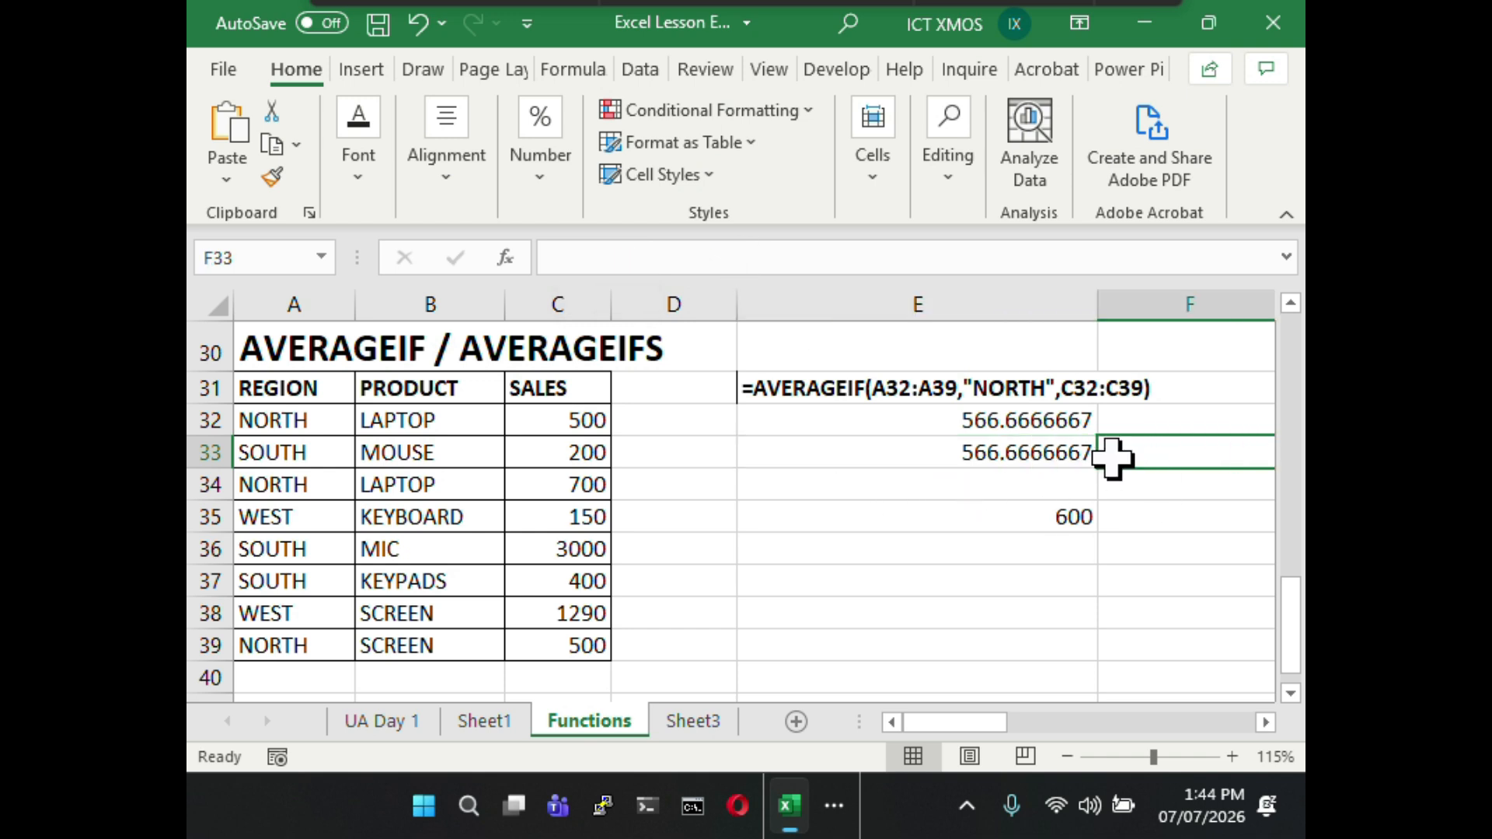
click(931, 415)
- Change the E32 AVERAGEIF criterion from NORTH to SOUTH
drag(793, 260, 755, 257)
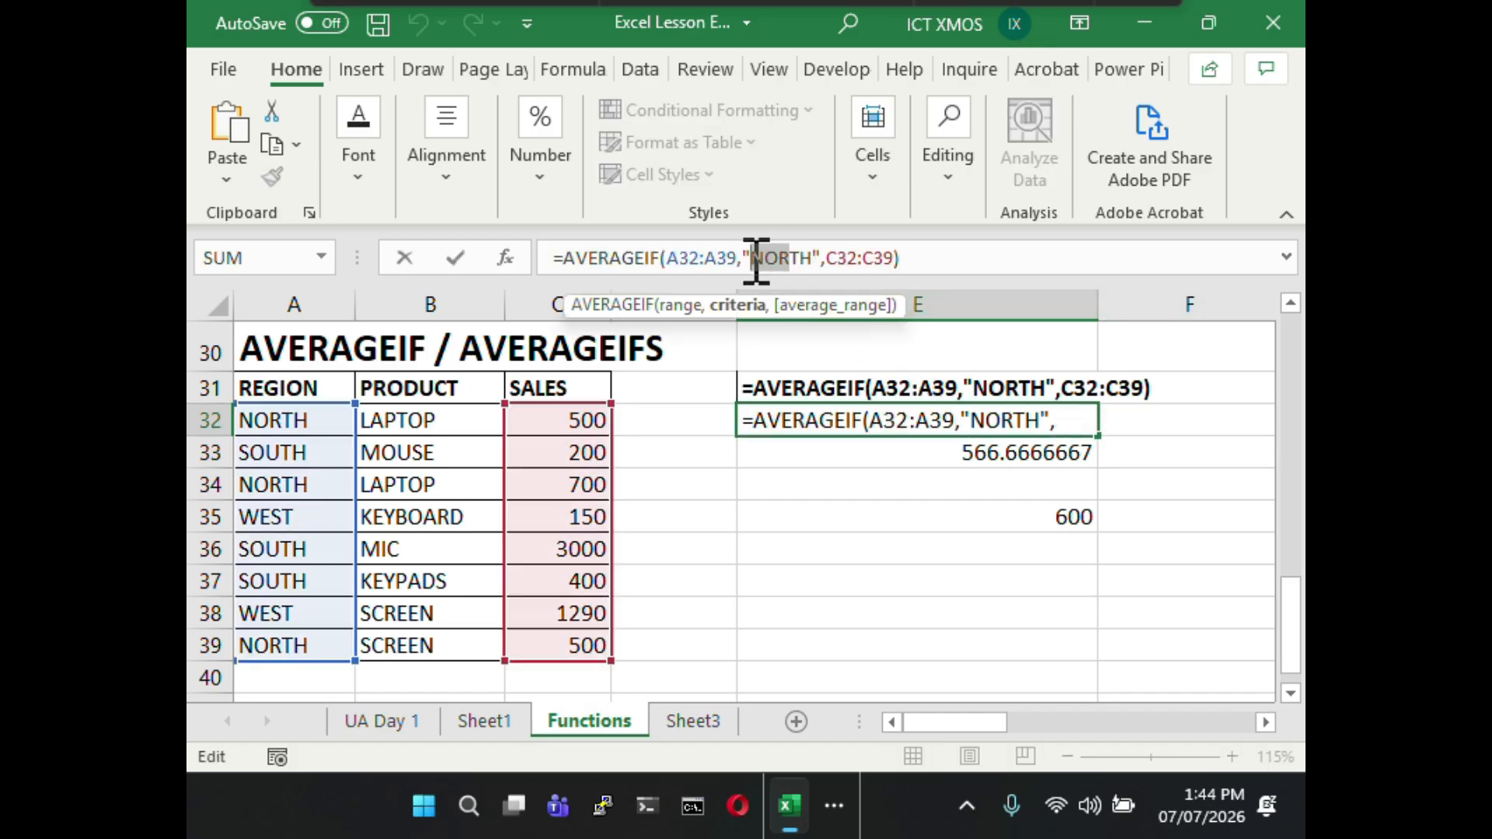
text(SOUTH)
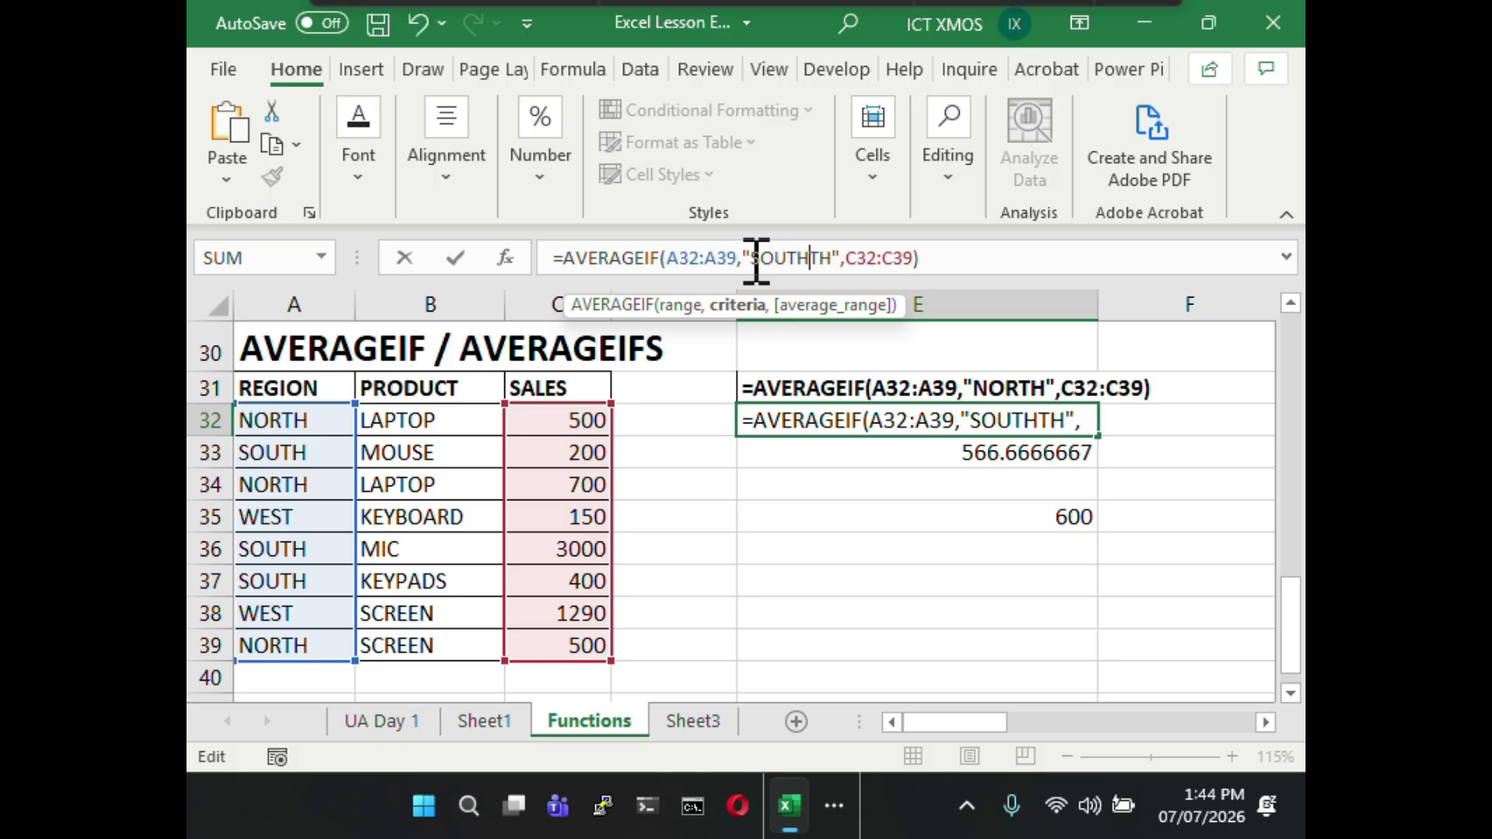
key(Delete)
key(Delete)
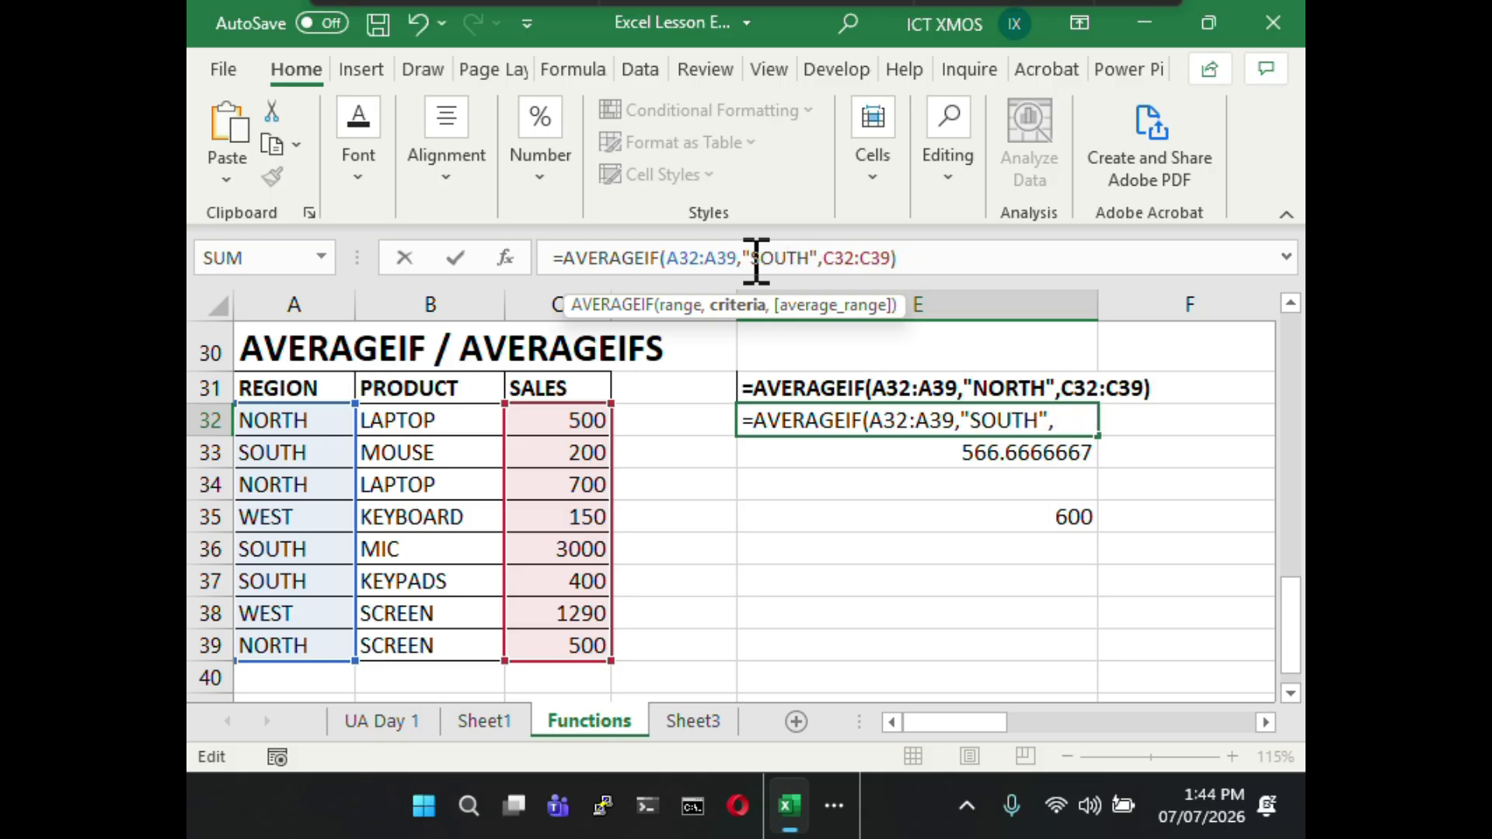
key(Return)
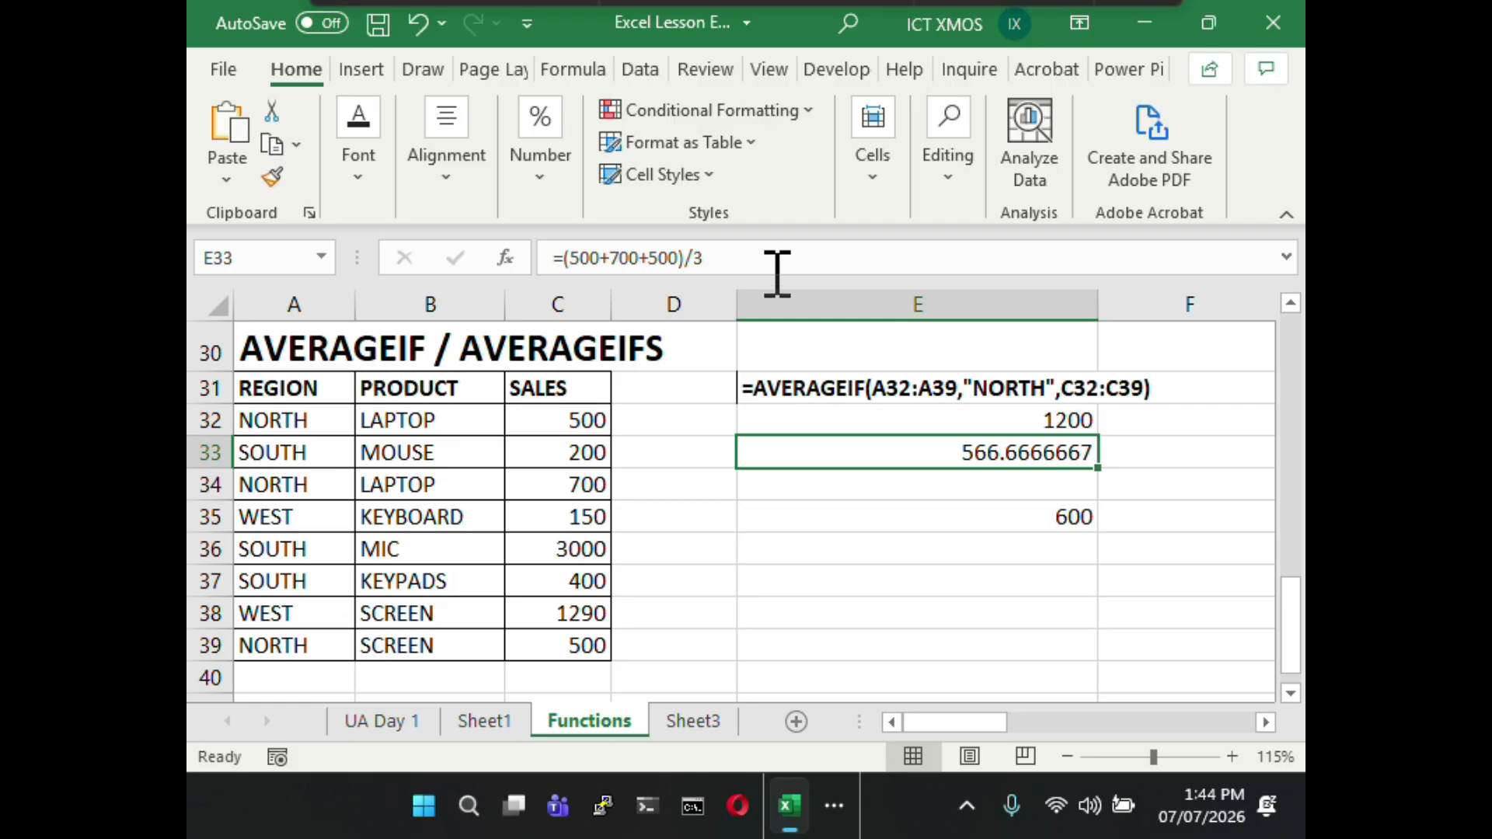
click(952, 420)
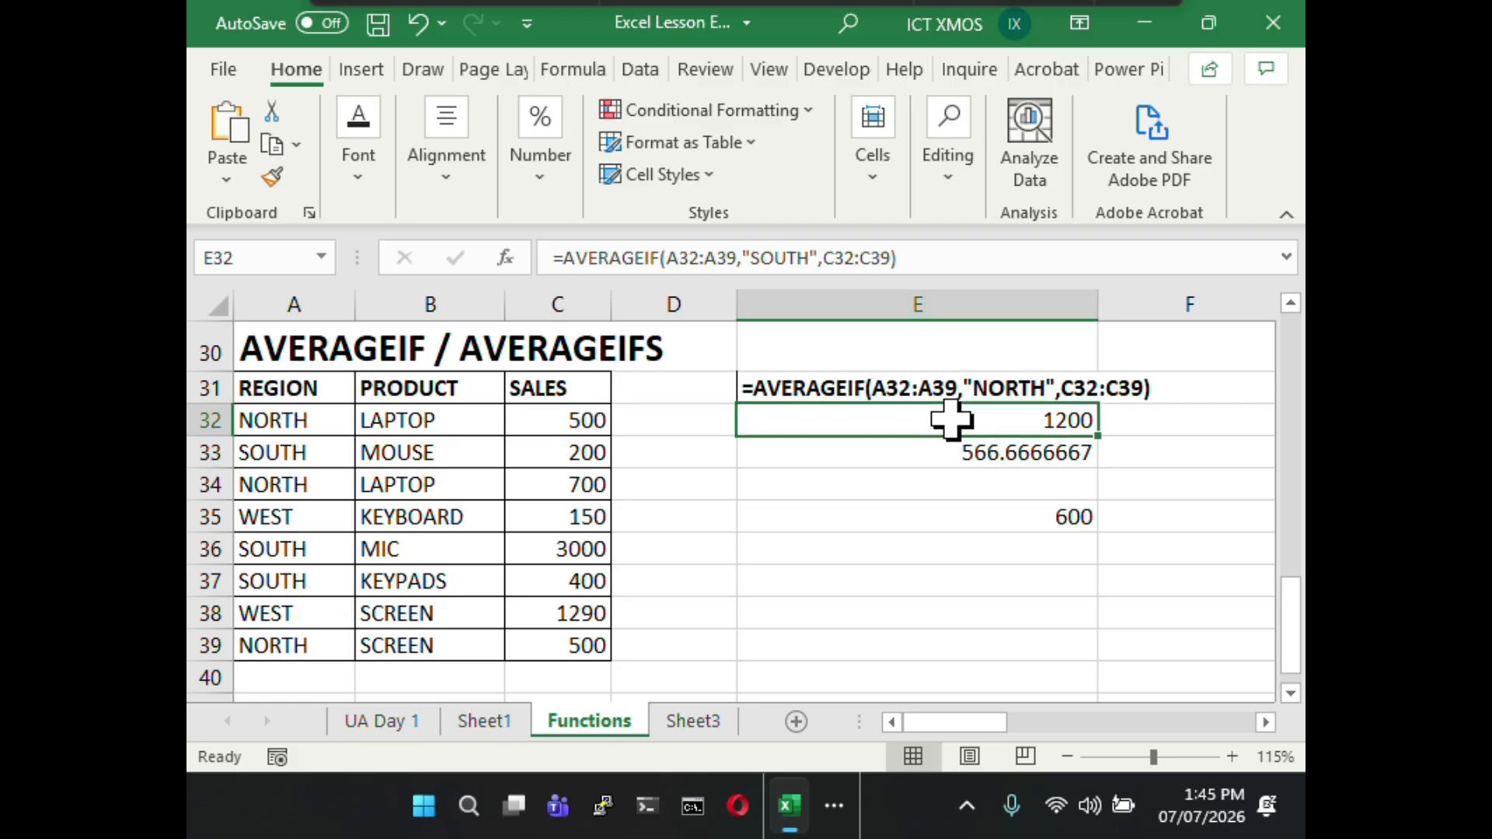
- Compare E32's SOUTH formula with the NORTH formula text in E31
click(949, 258)
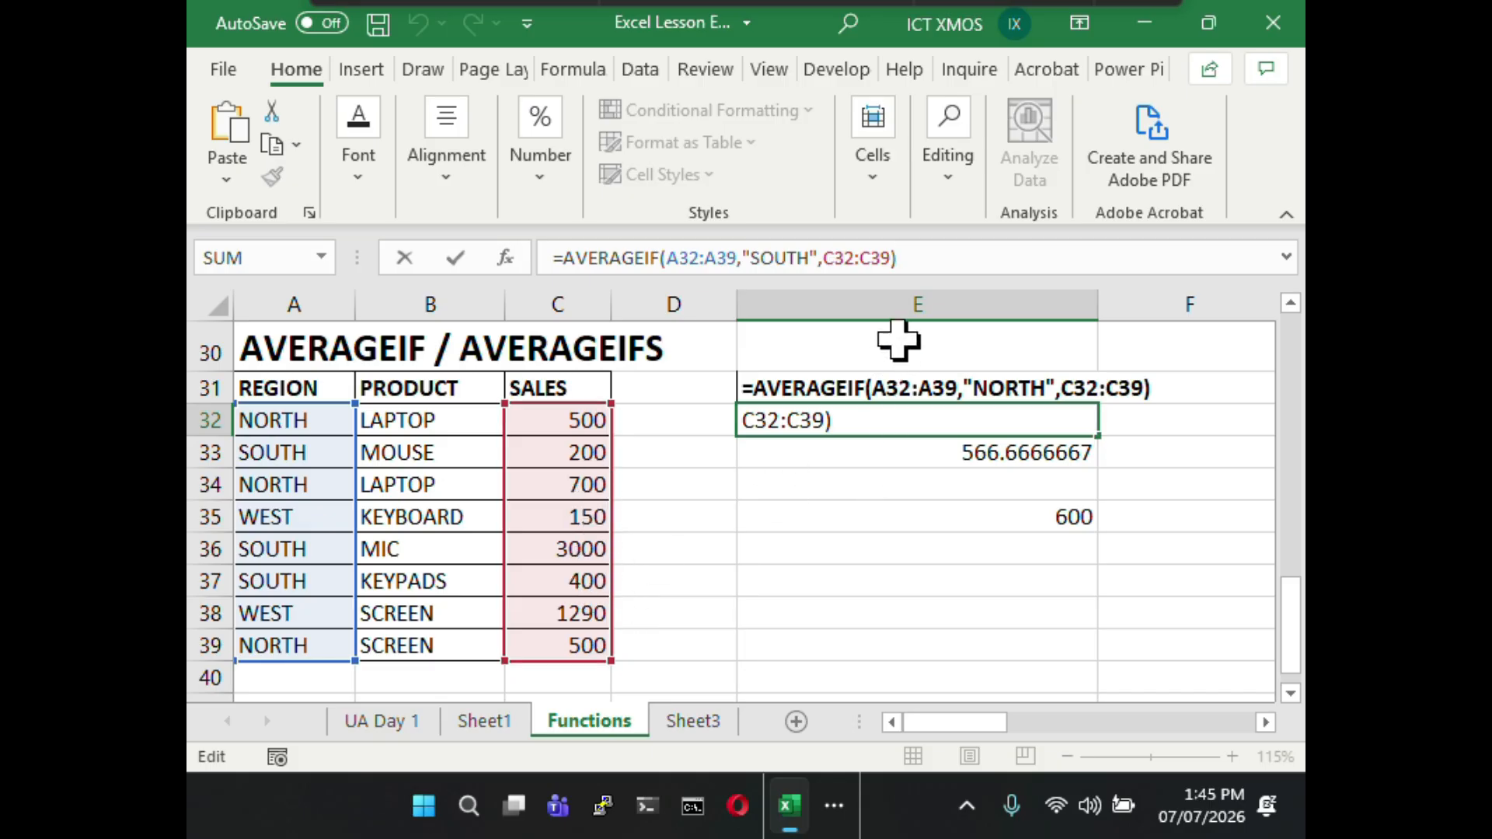
click(942, 507)
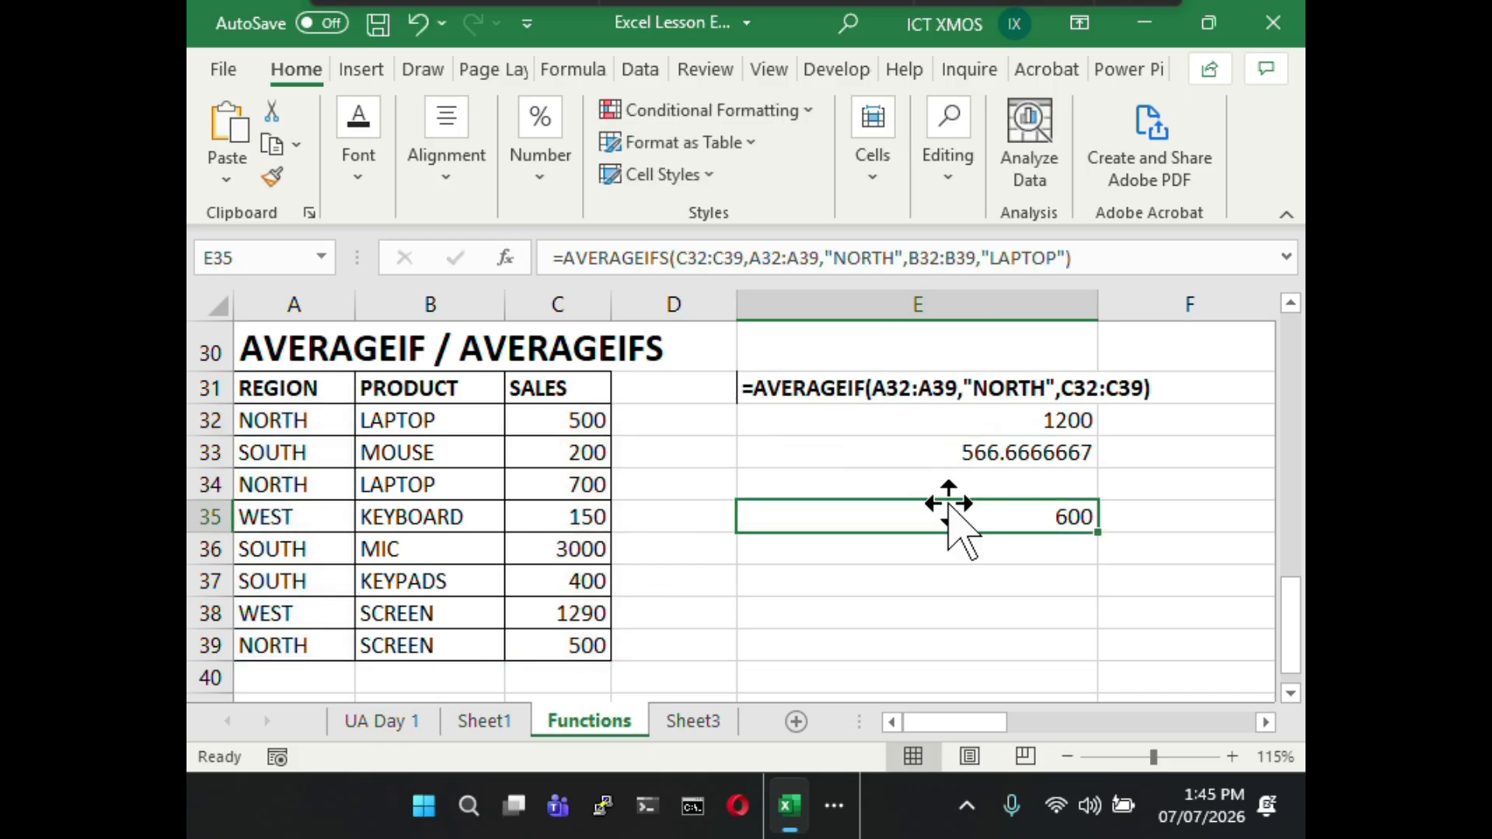
click(1077, 420)
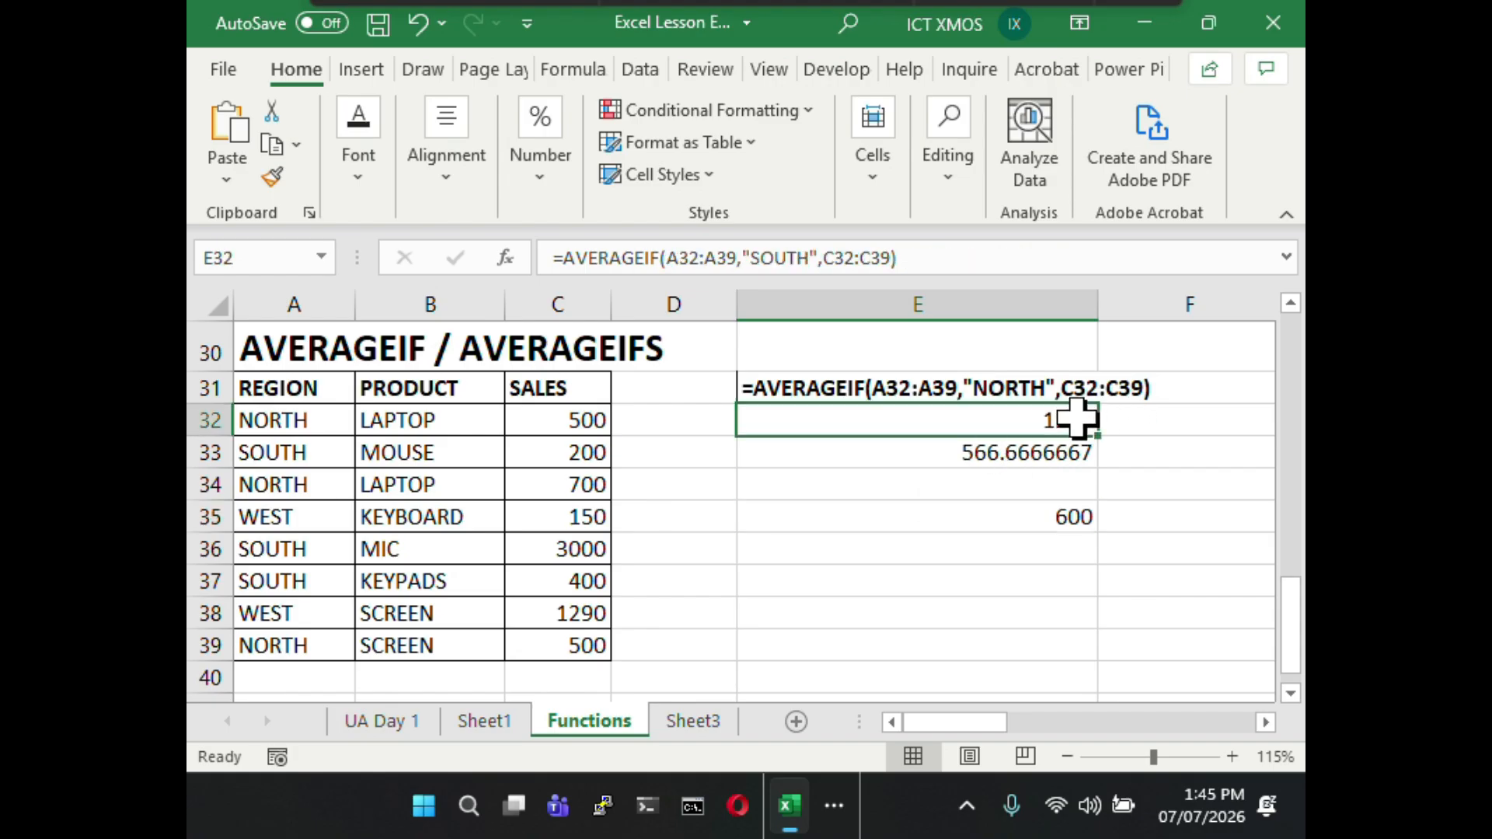
click(920, 393)
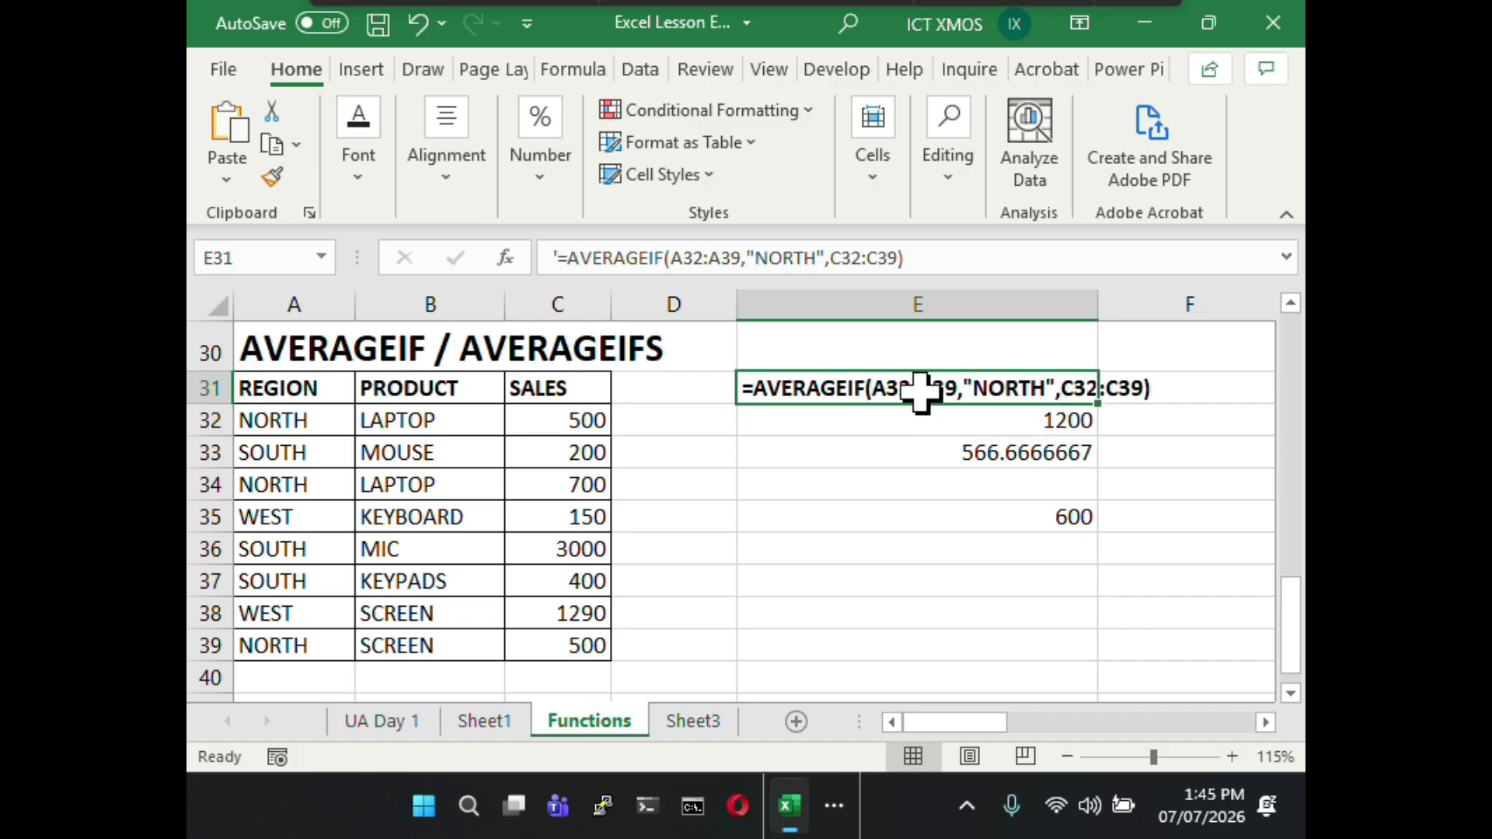
click(928, 424)
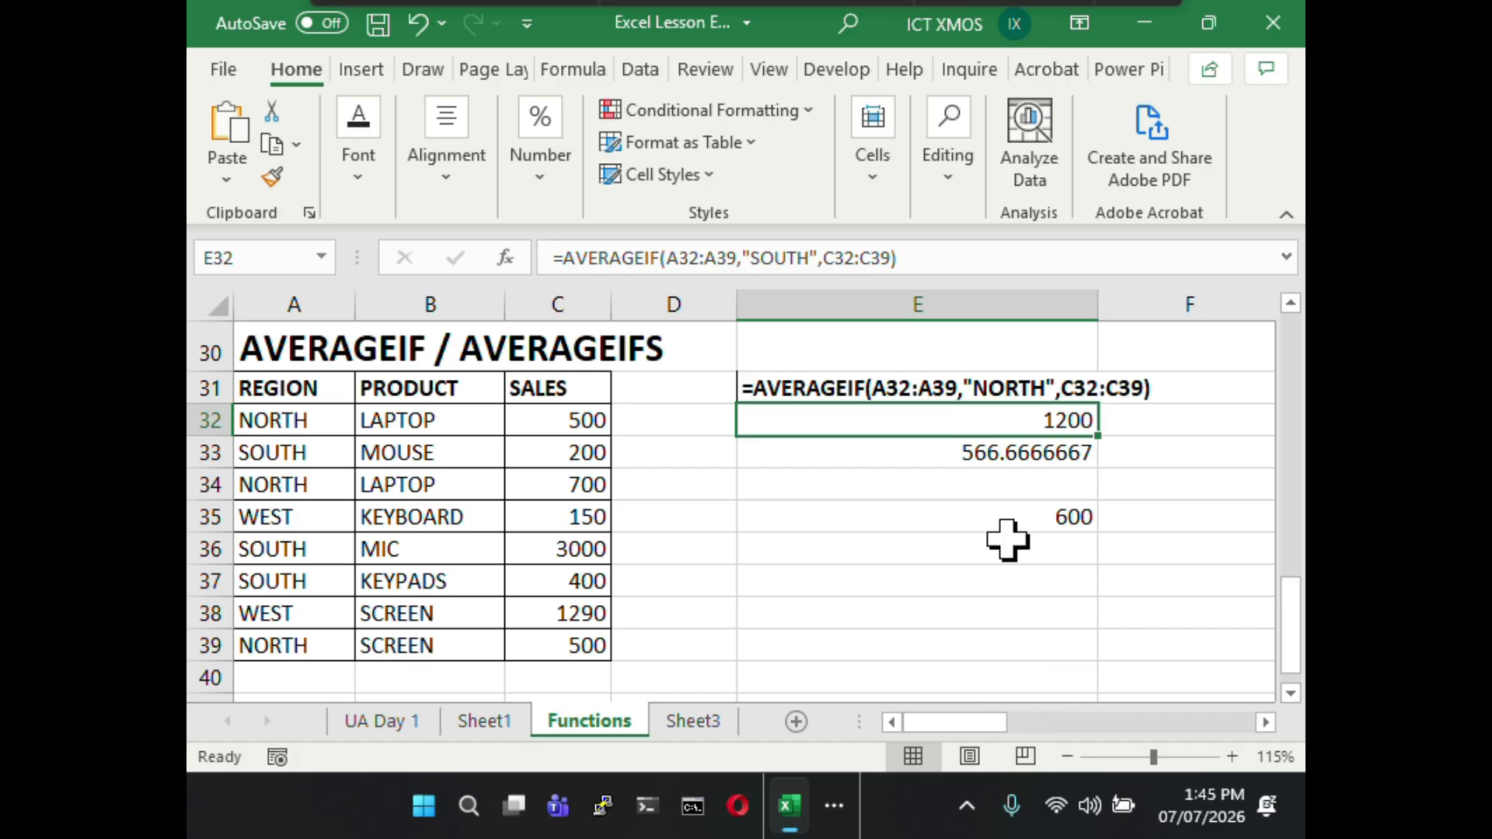
click(916, 386)
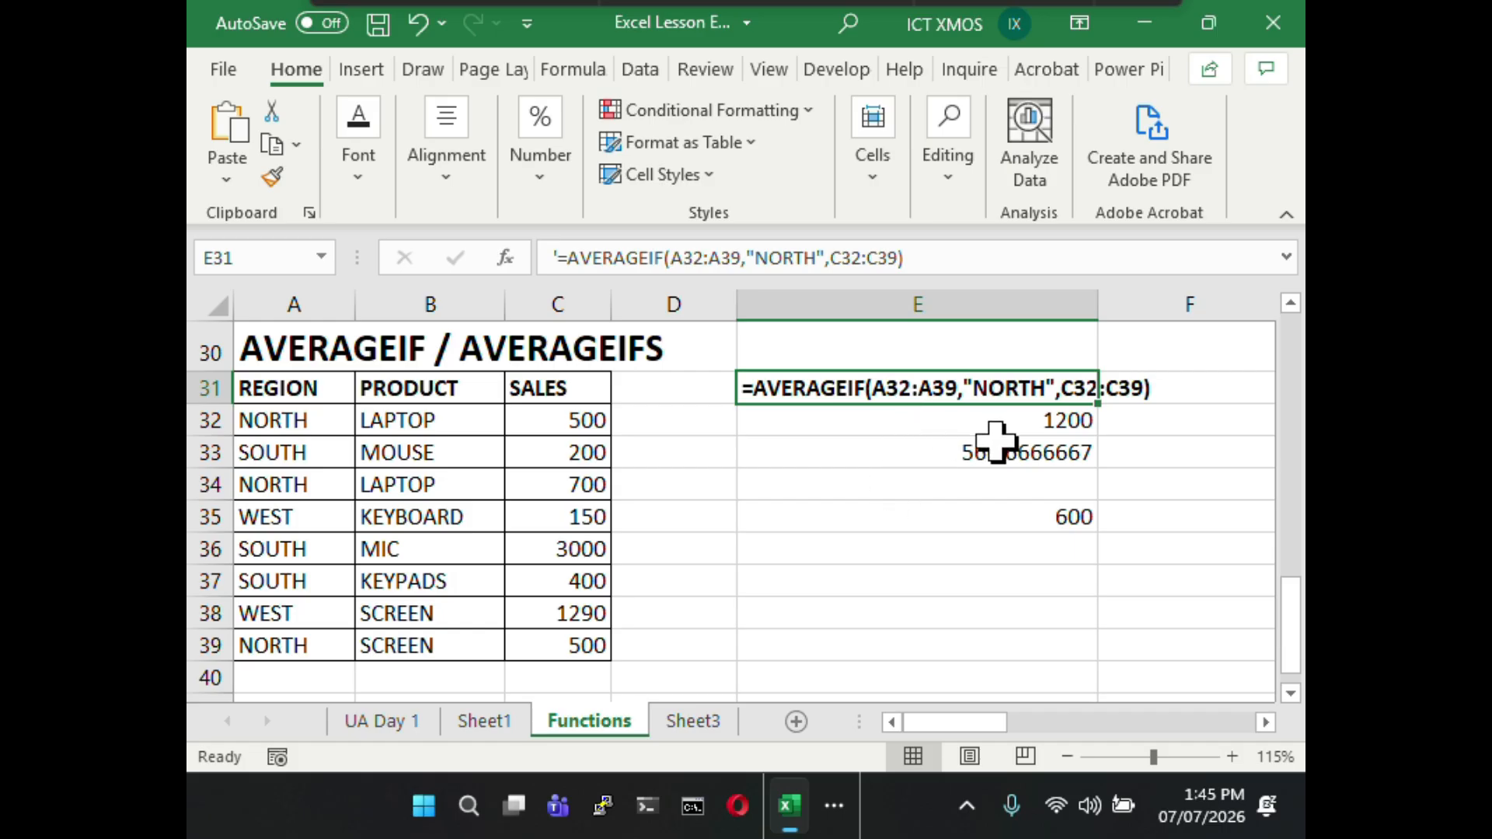
click(1046, 427)
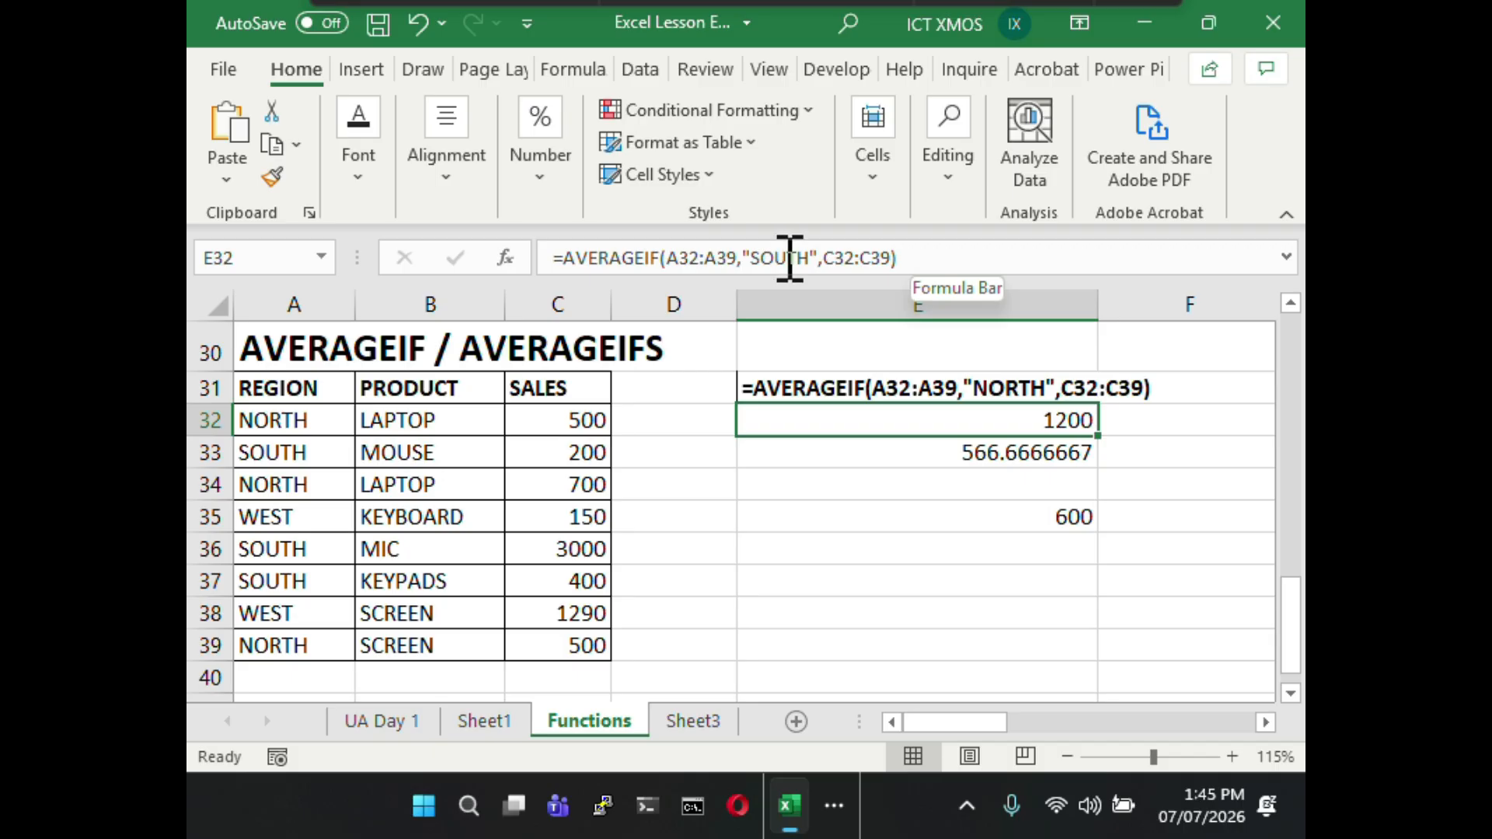
- Switch E32's criterion back to NORTH so it returns 566.6666667
drag(790, 259, 761, 259)
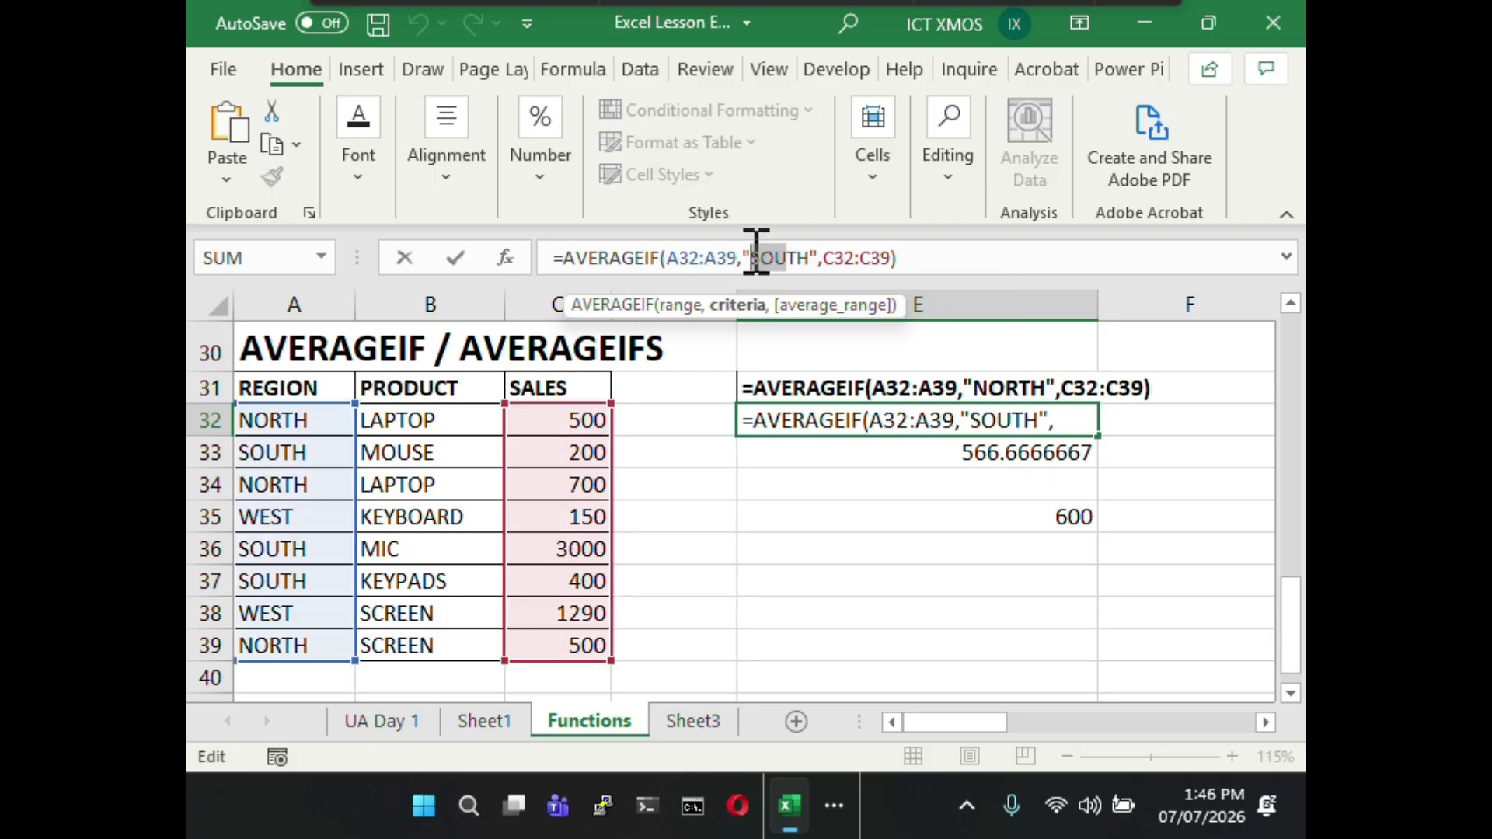
text(NOR)
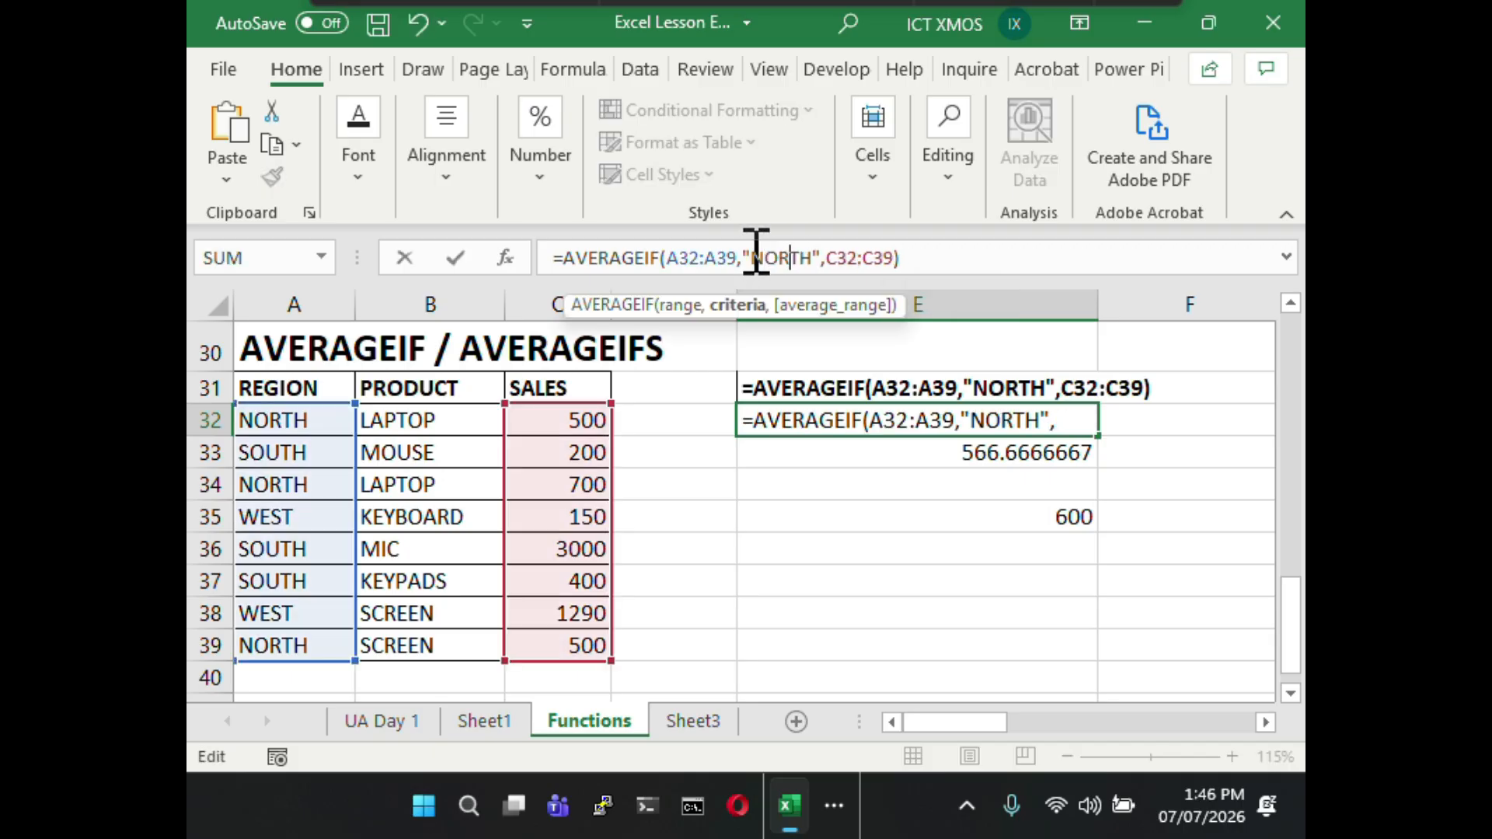
key(Return)
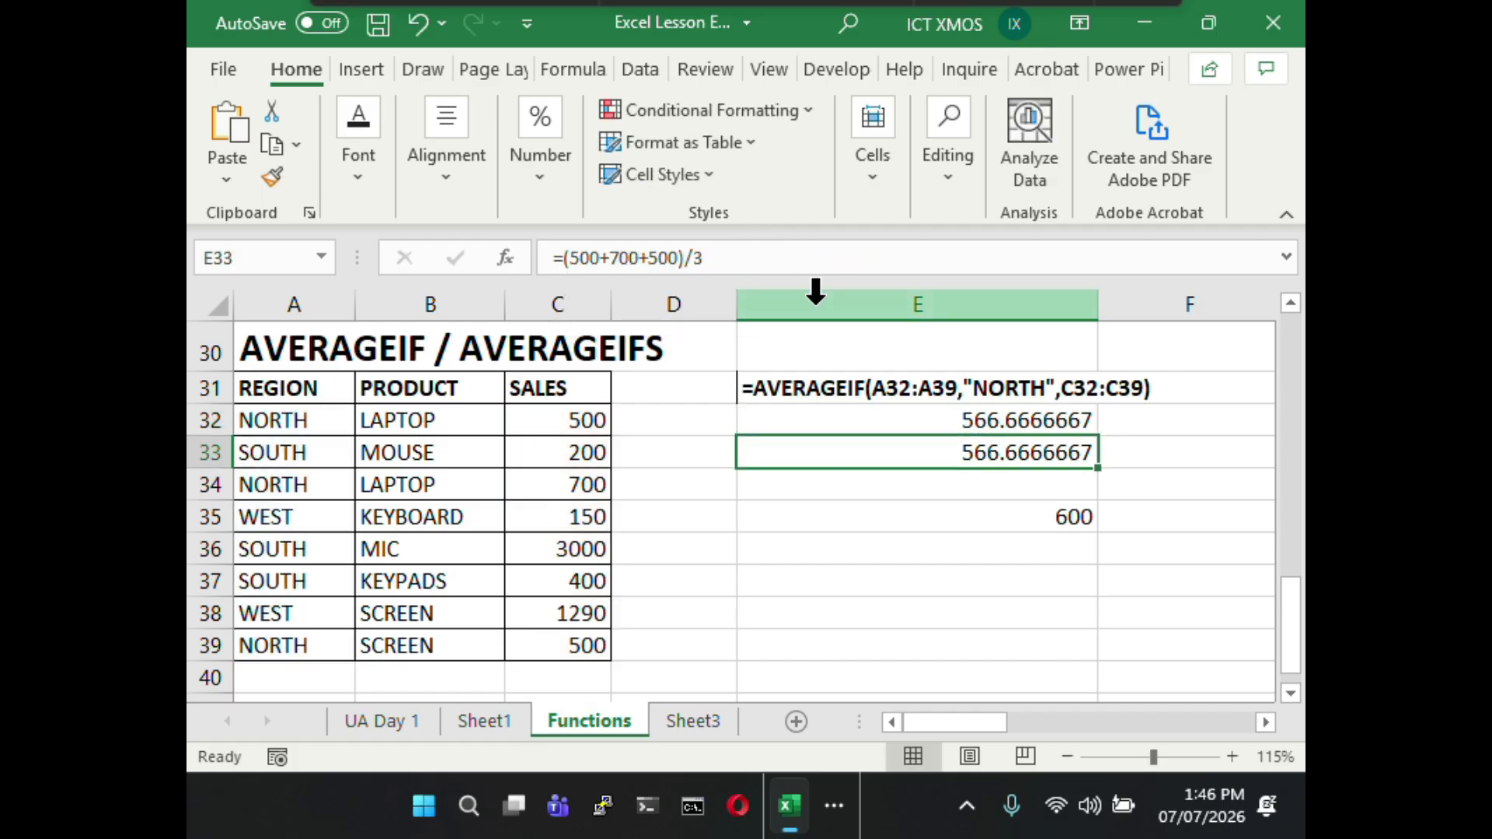
click(891, 414)
click(924, 259)
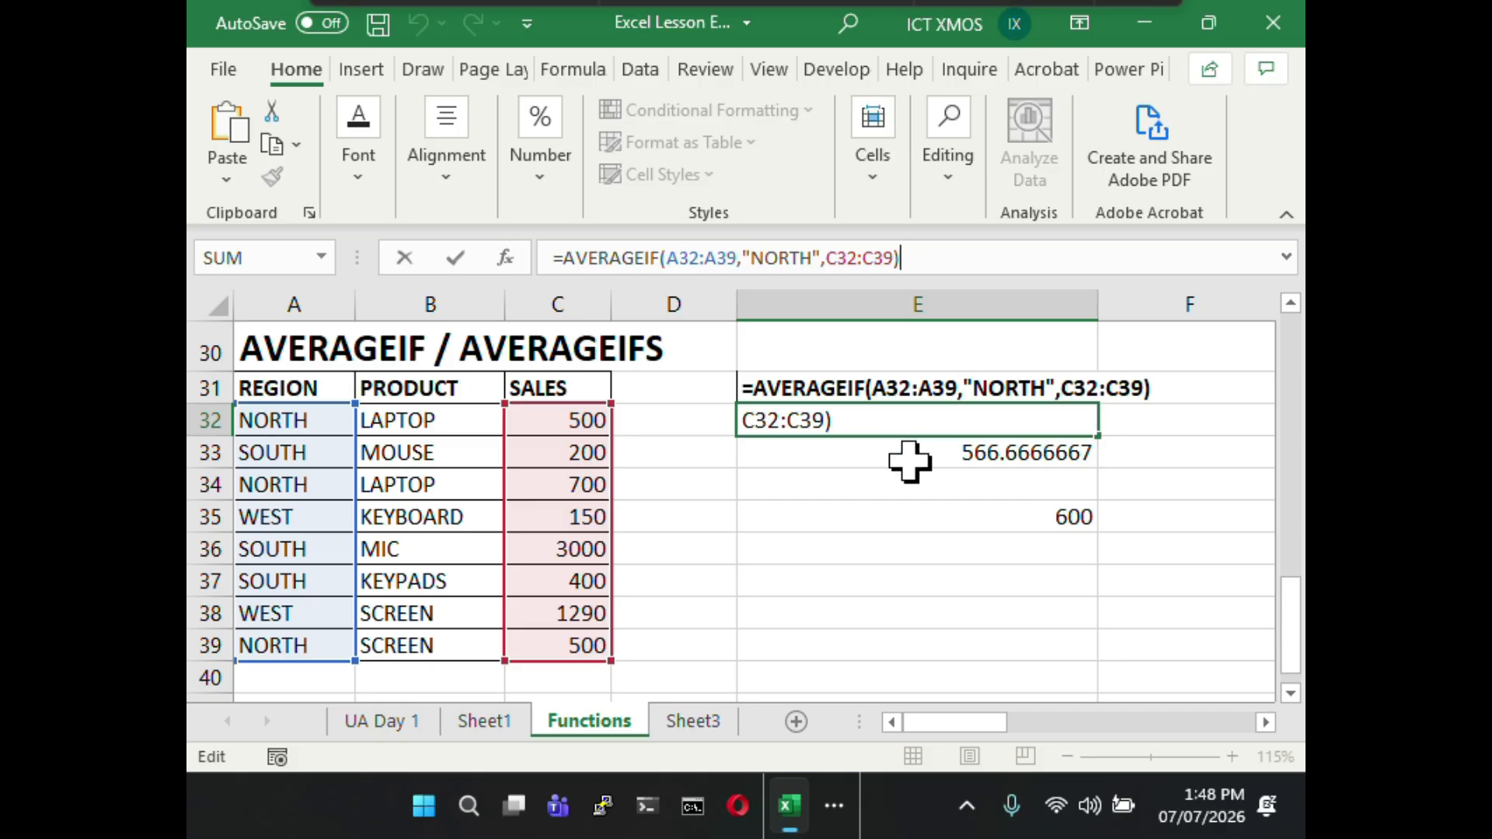
key(Return)
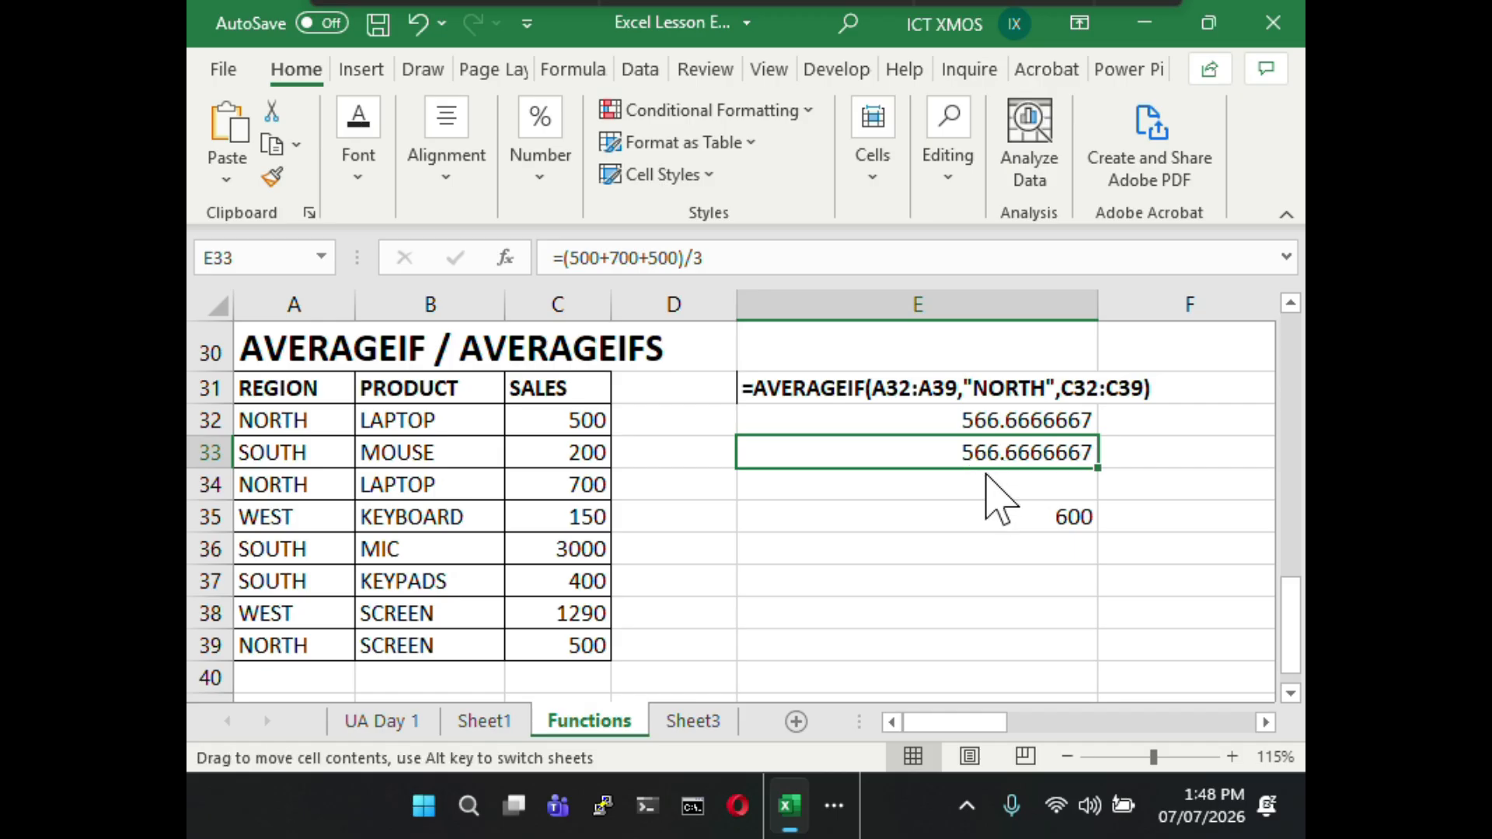
click(962, 423)
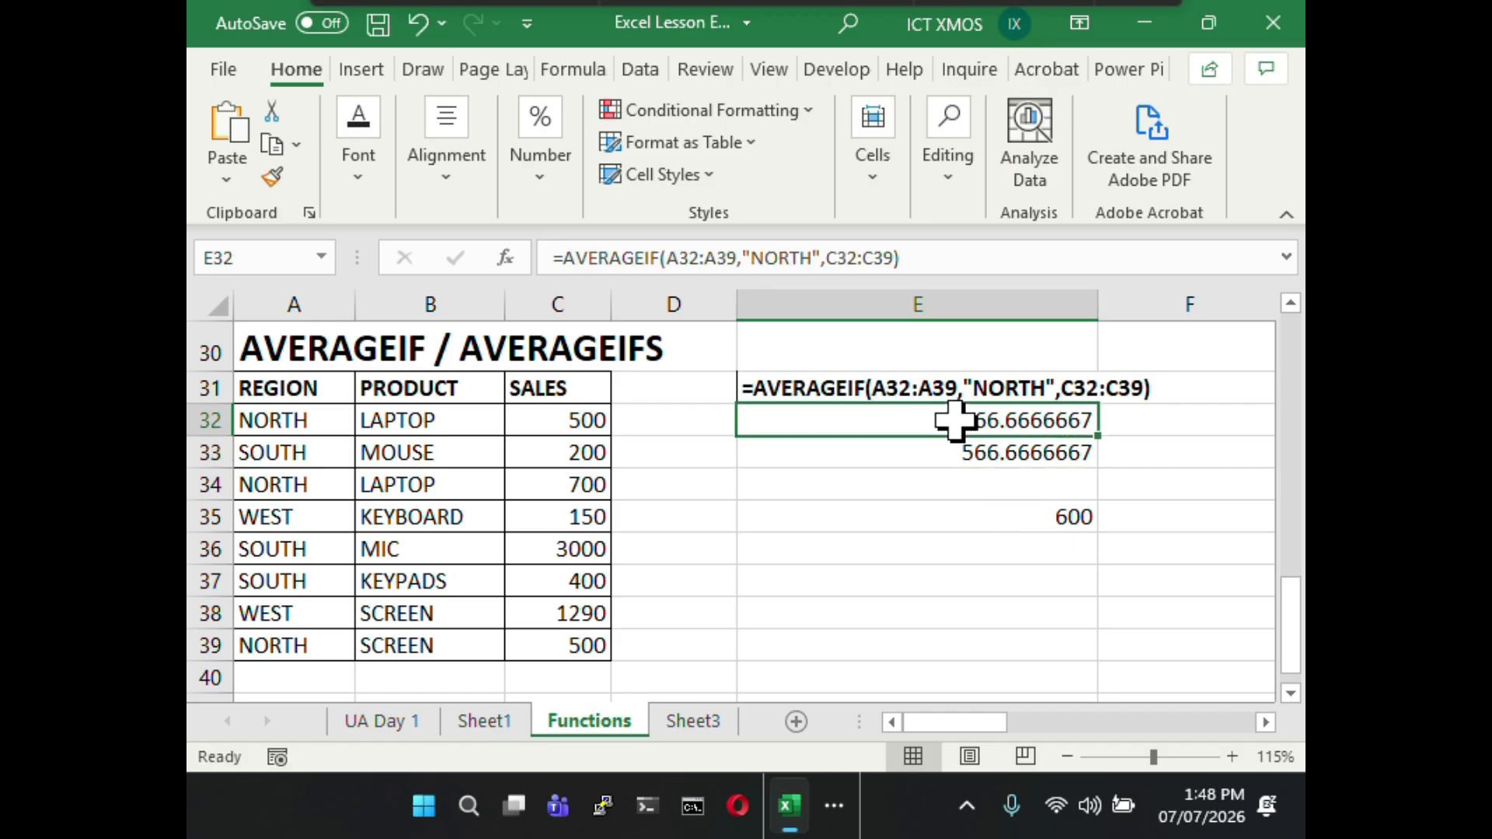
click(946, 453)
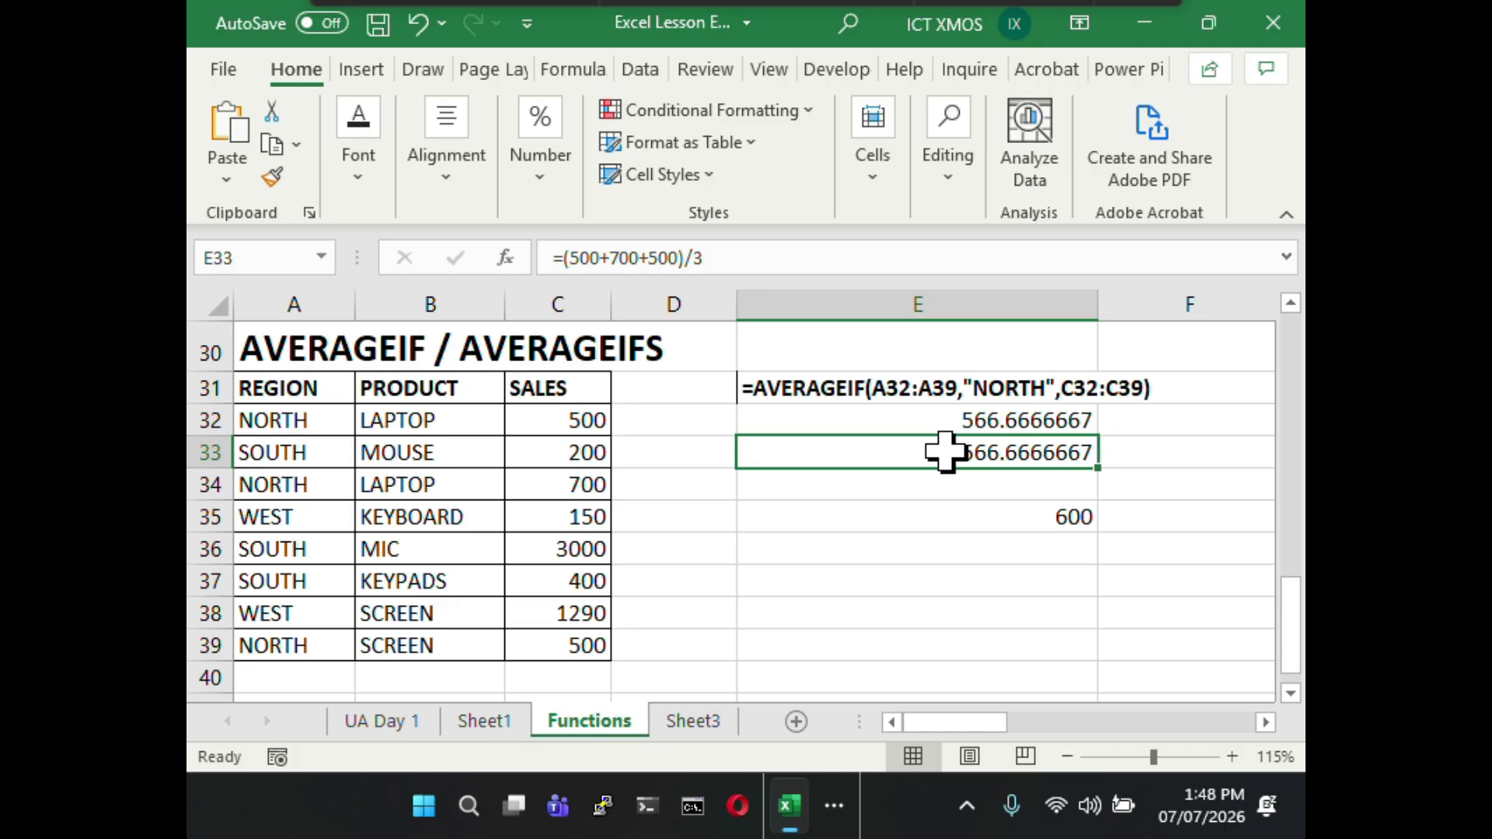
click(963, 417)
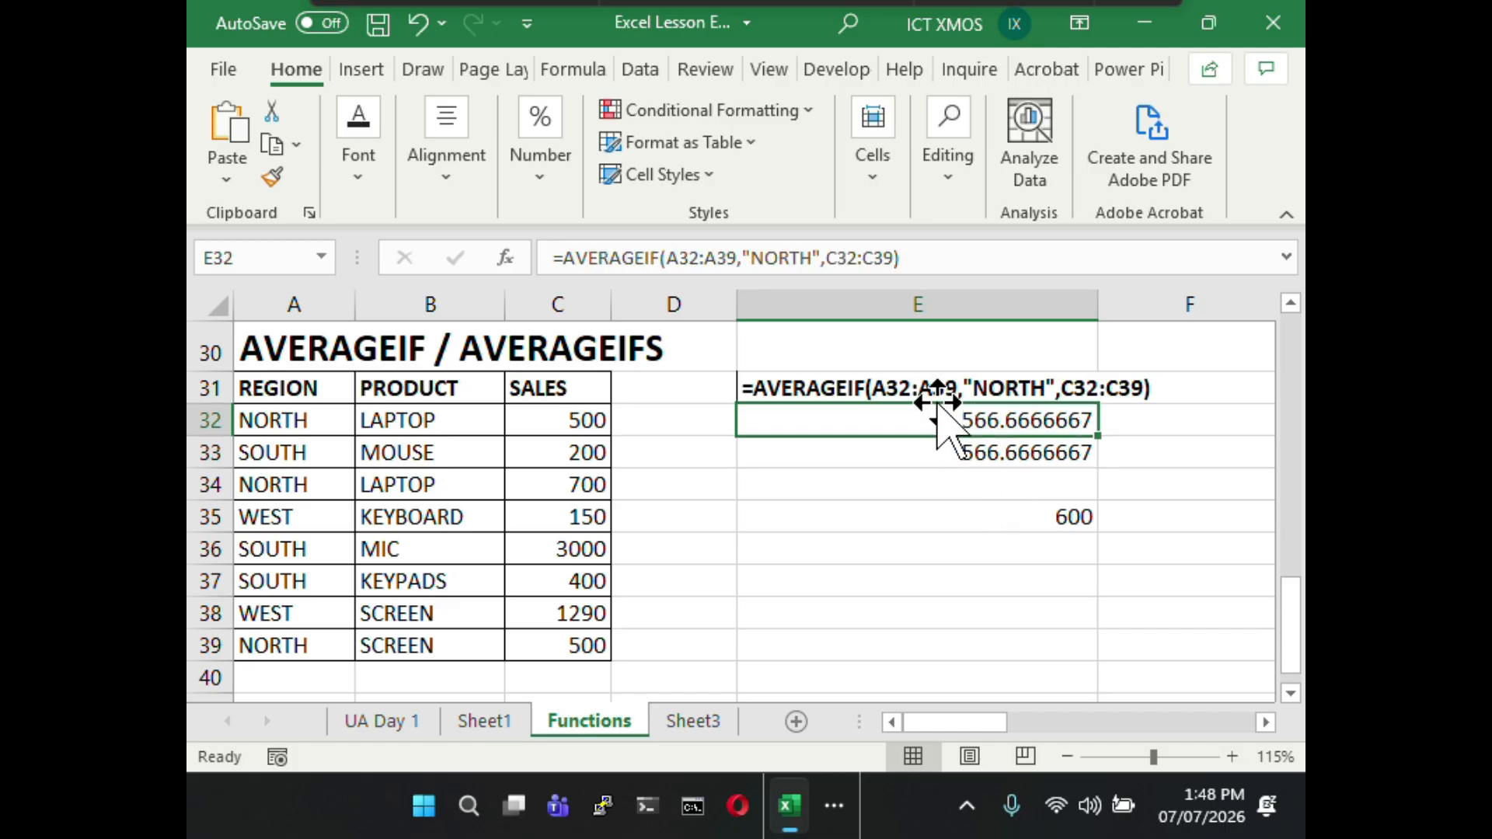
click(901, 384)
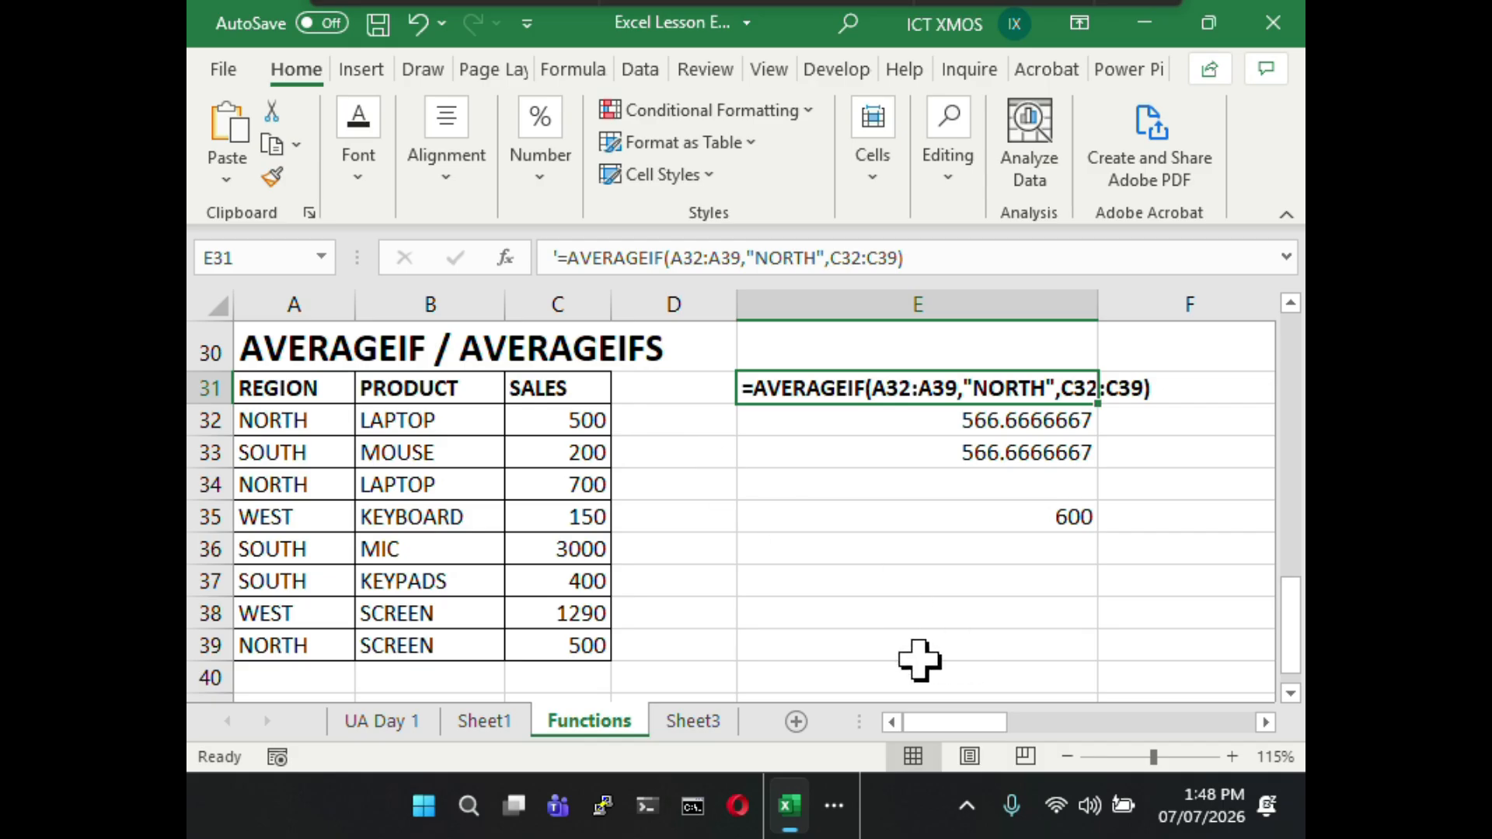
- Copy the AVERAGEIFS formula text from E35
click(1267, 721)
click(1267, 721)
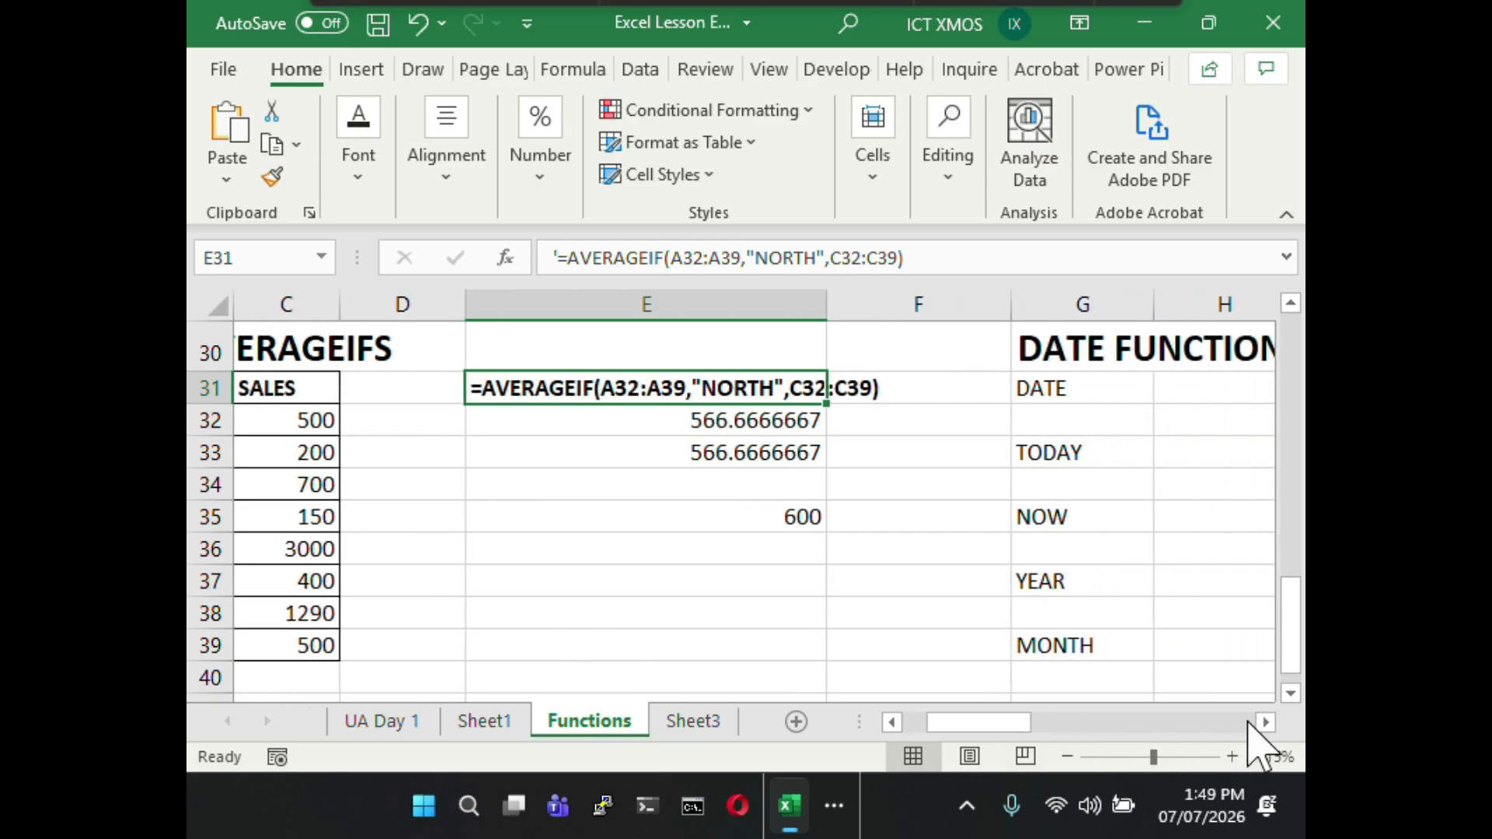
click(893, 721)
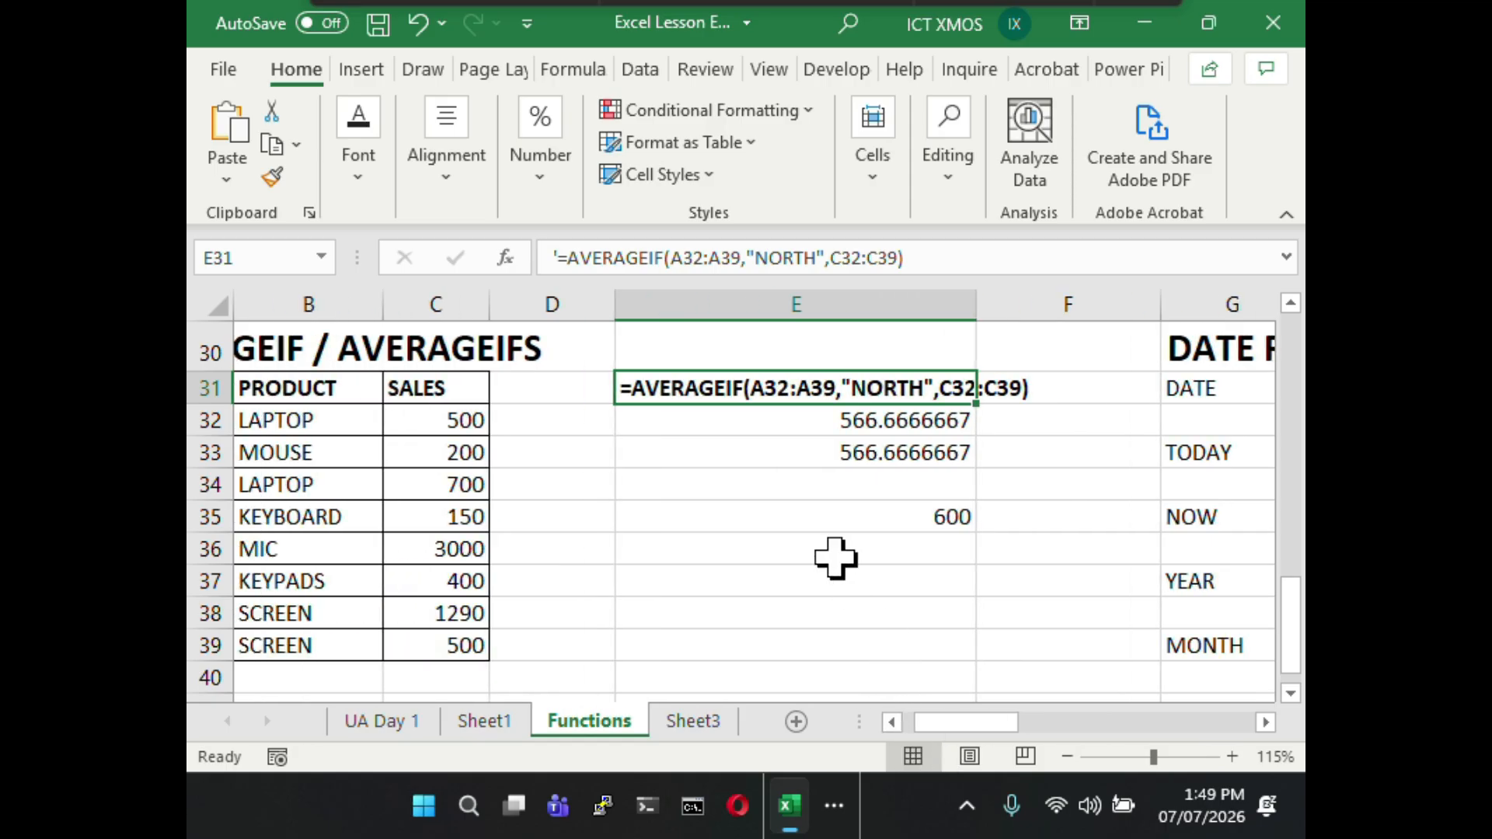
click(742, 512)
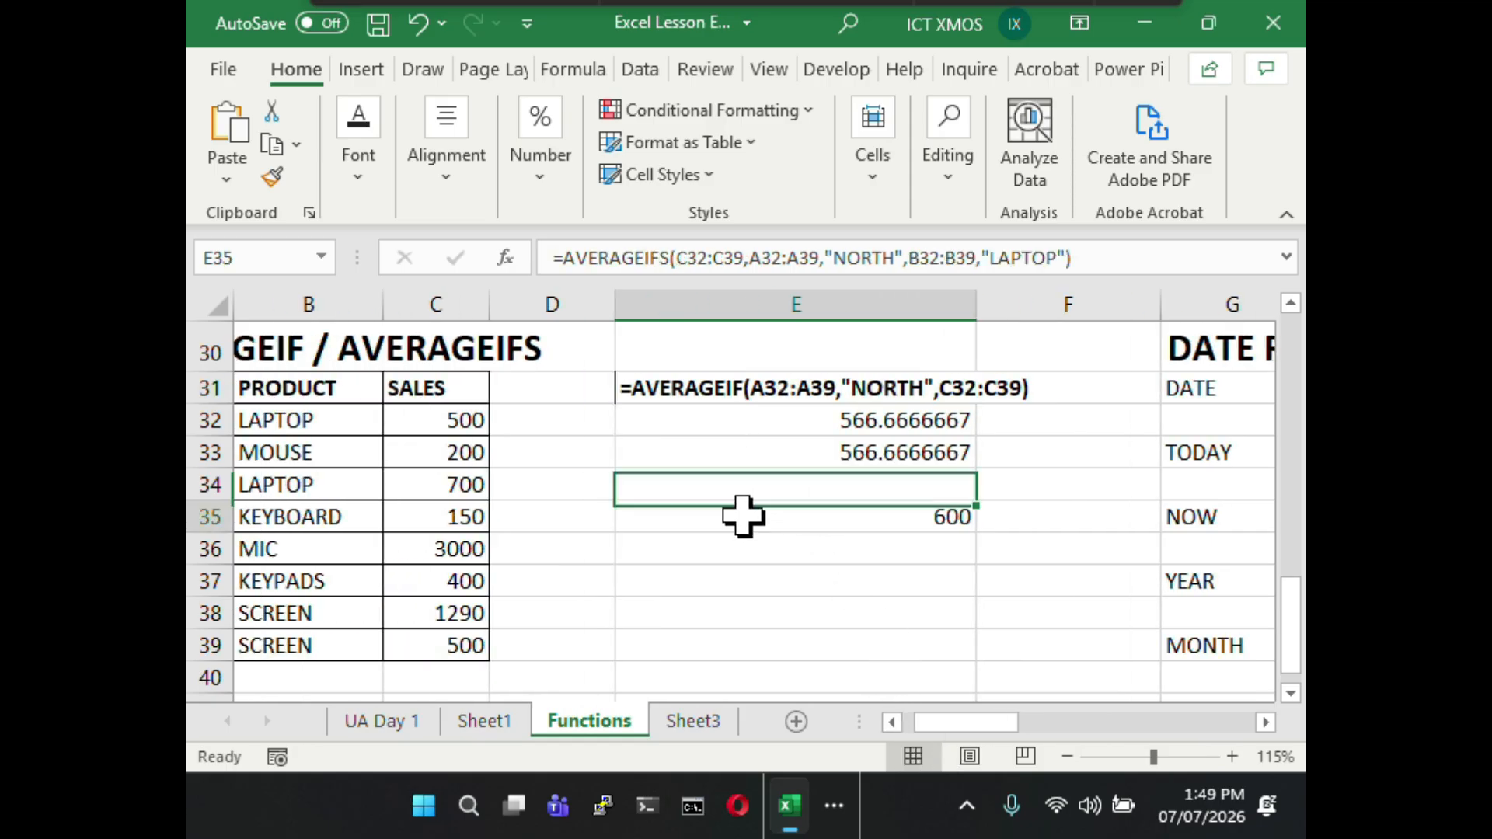
drag(1087, 257, 537, 264)
key(ctrl+c)
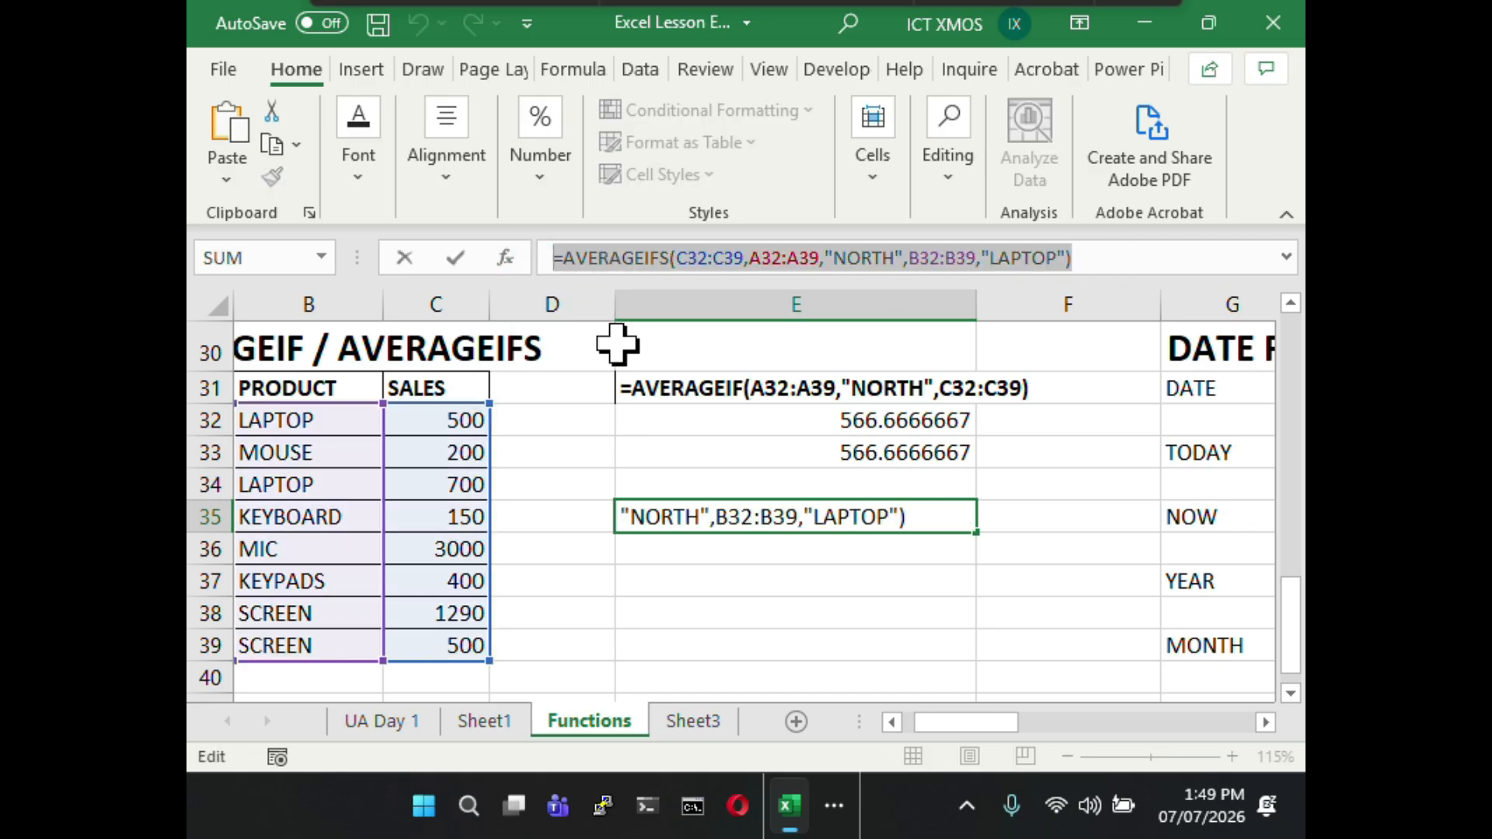
click(684, 481)
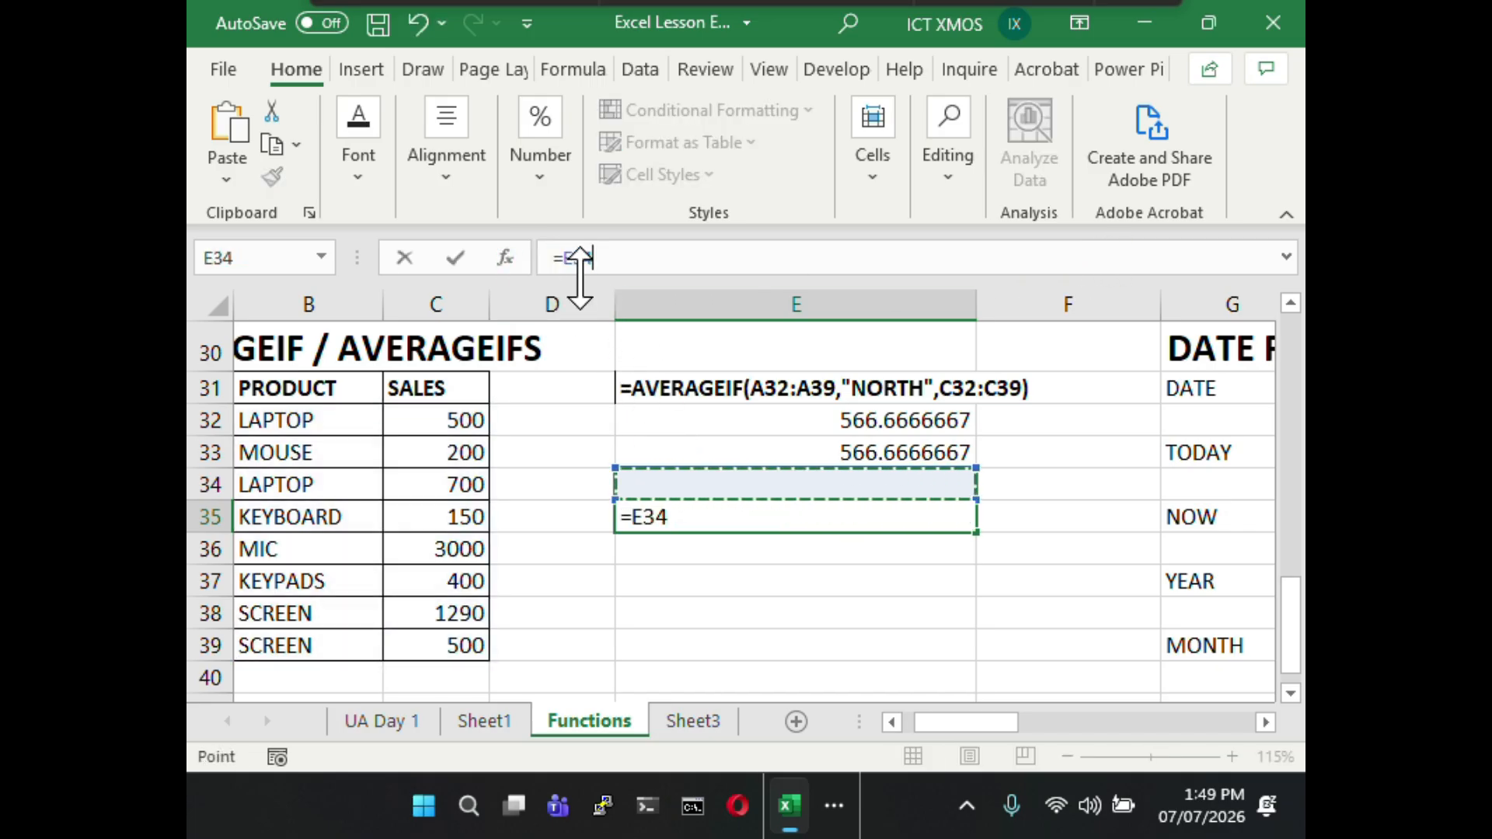
key(Escape)
- Enter the AVERAGEIFS formula in E34 as an apostrophe-prefixed text label and make it bold
click(653, 482)
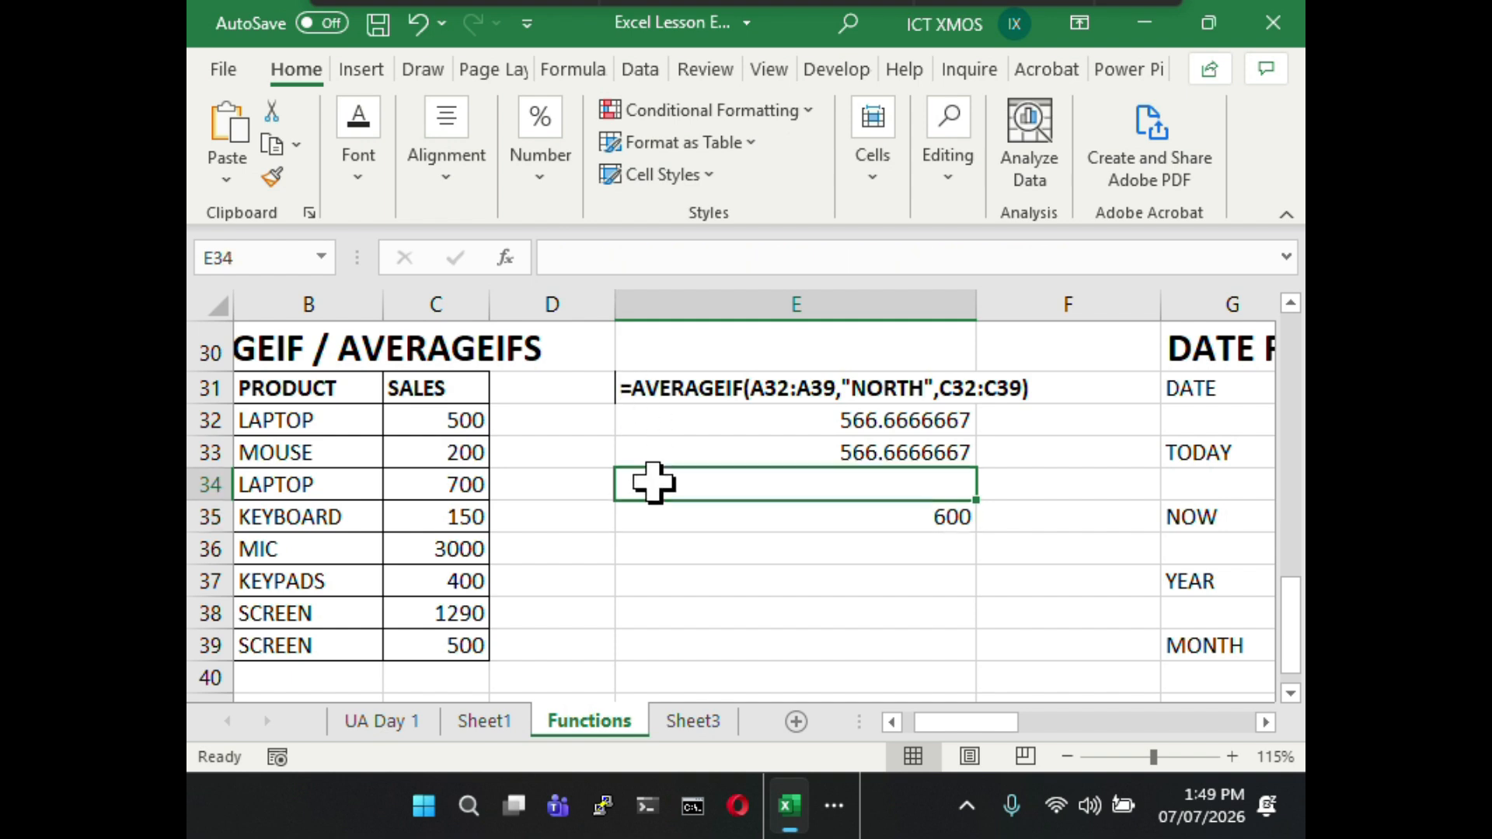
text(')
key(ctrl+v)
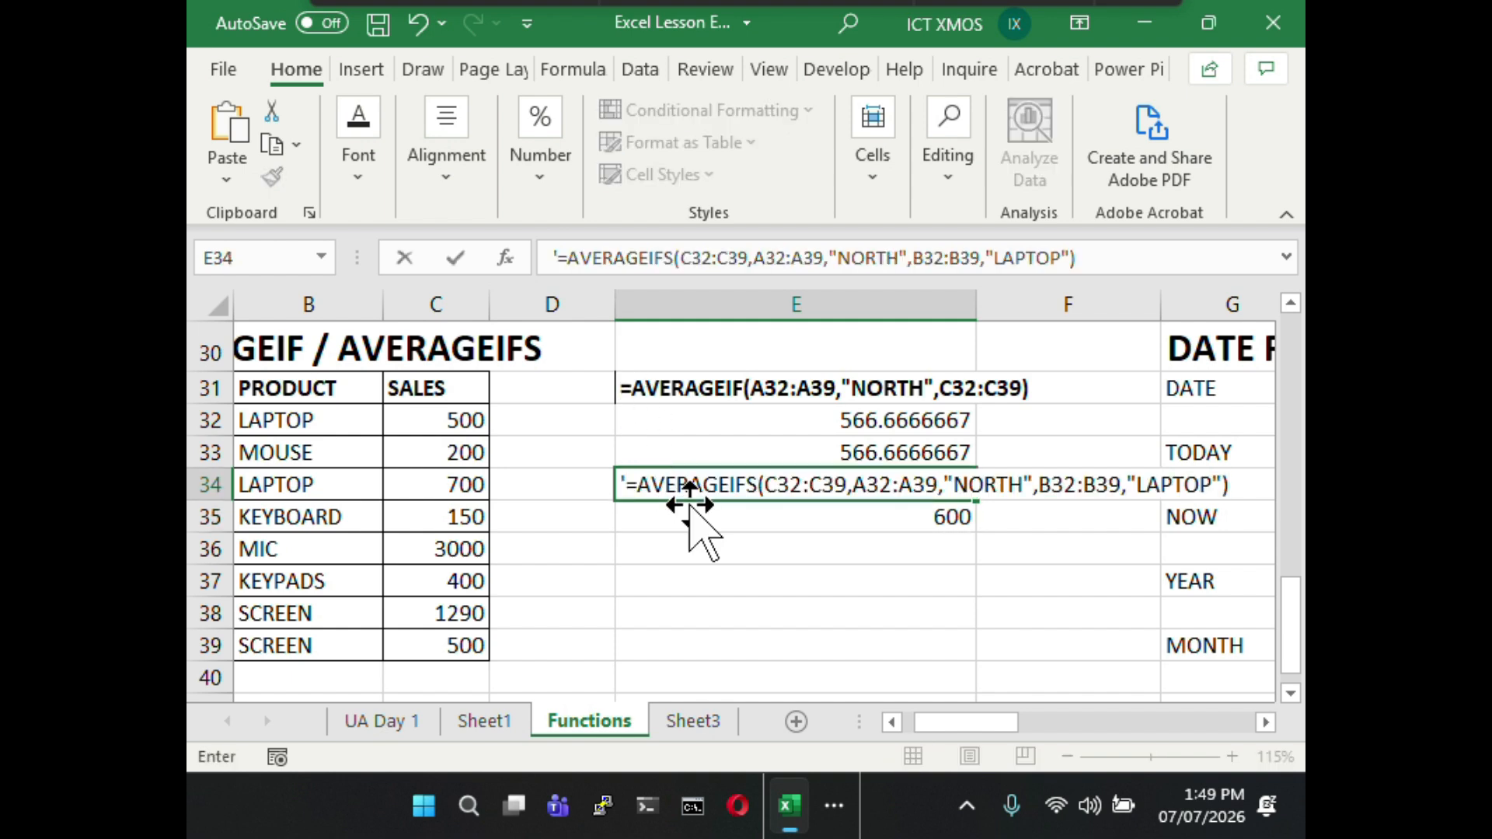
key(Return)
click(676, 488)
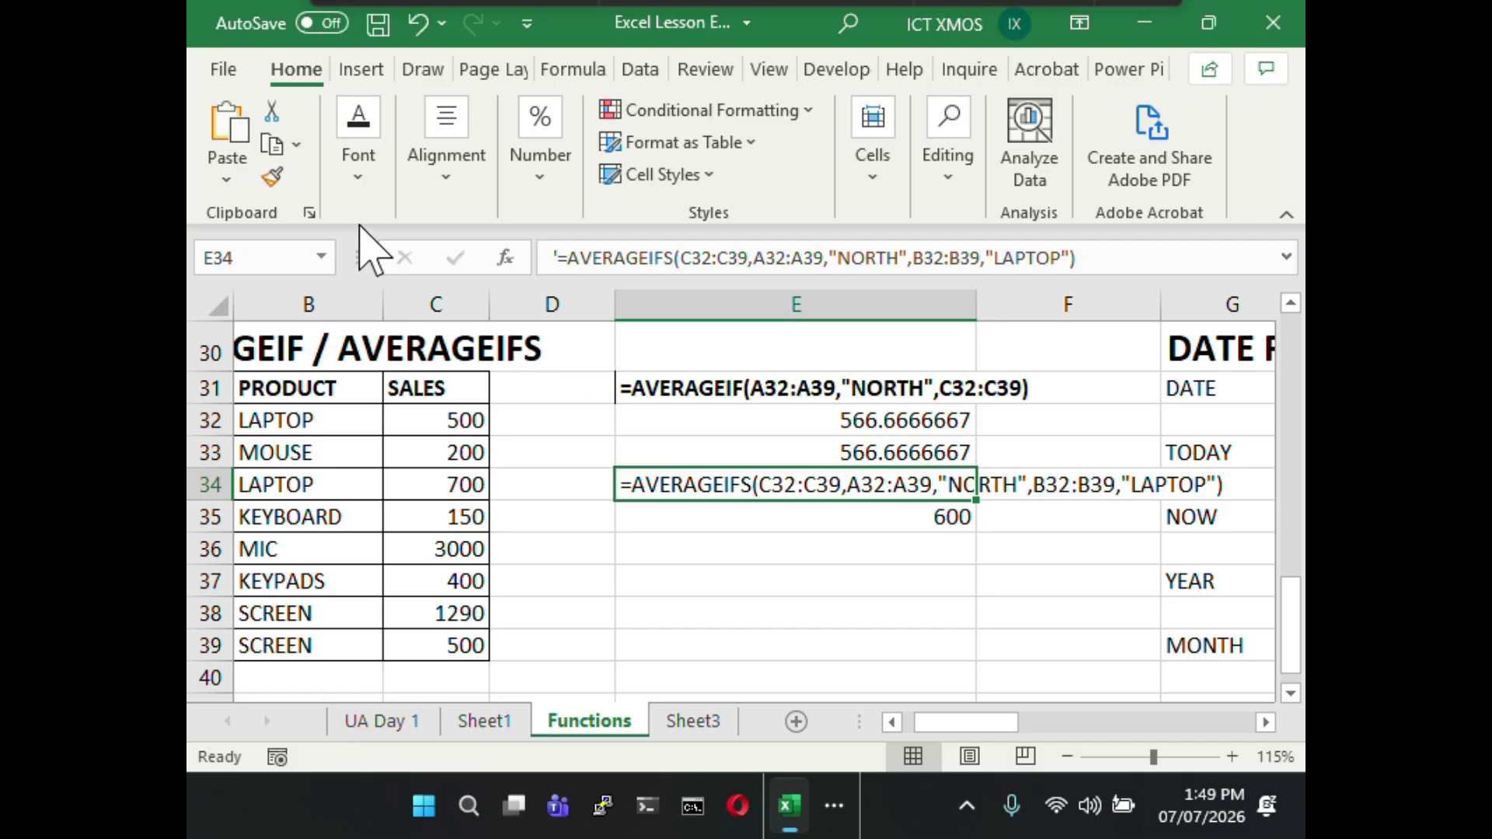
click(358, 178)
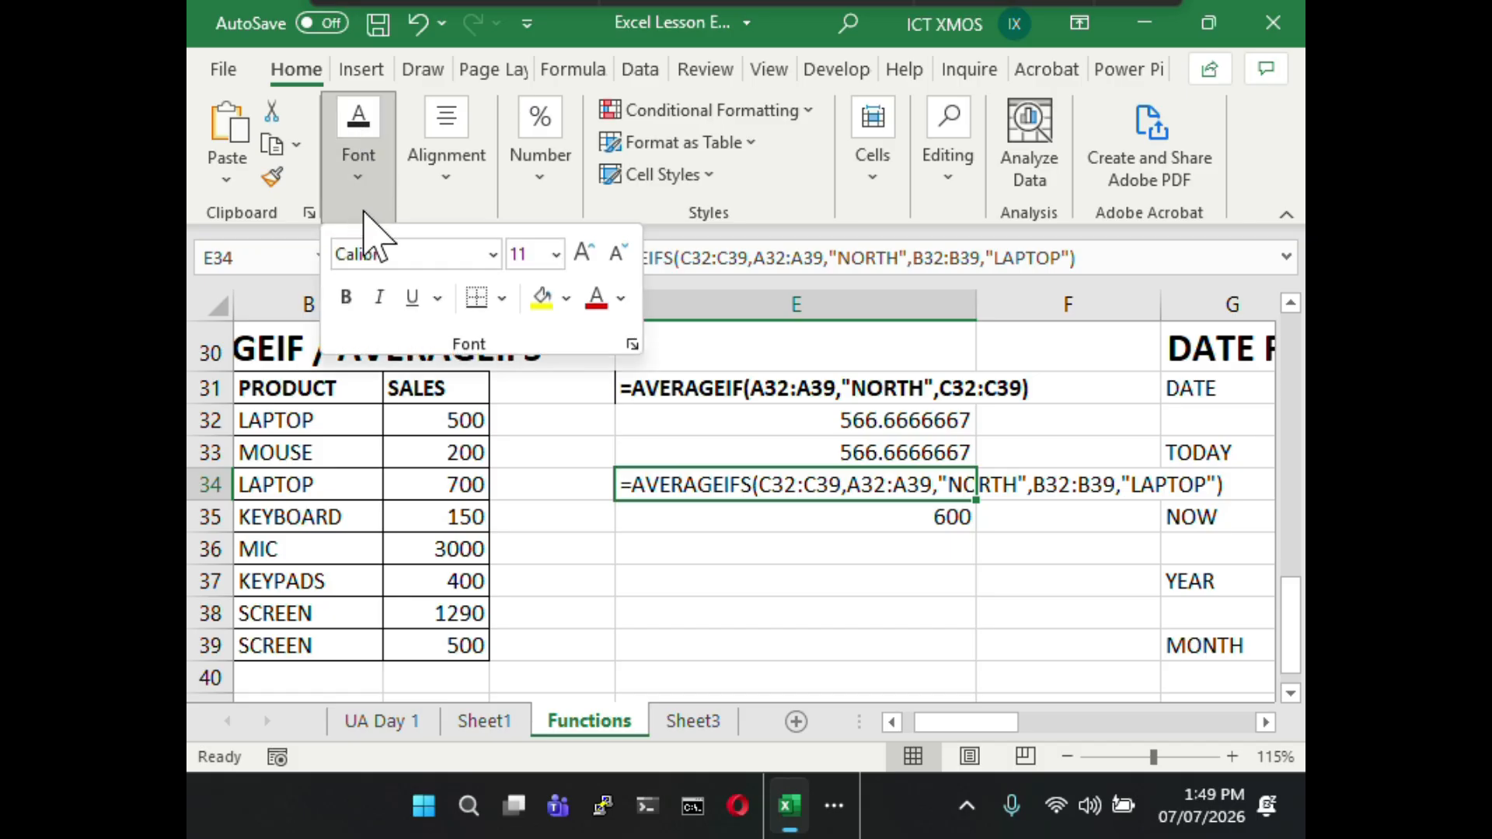
click(346, 297)
click(686, 501)
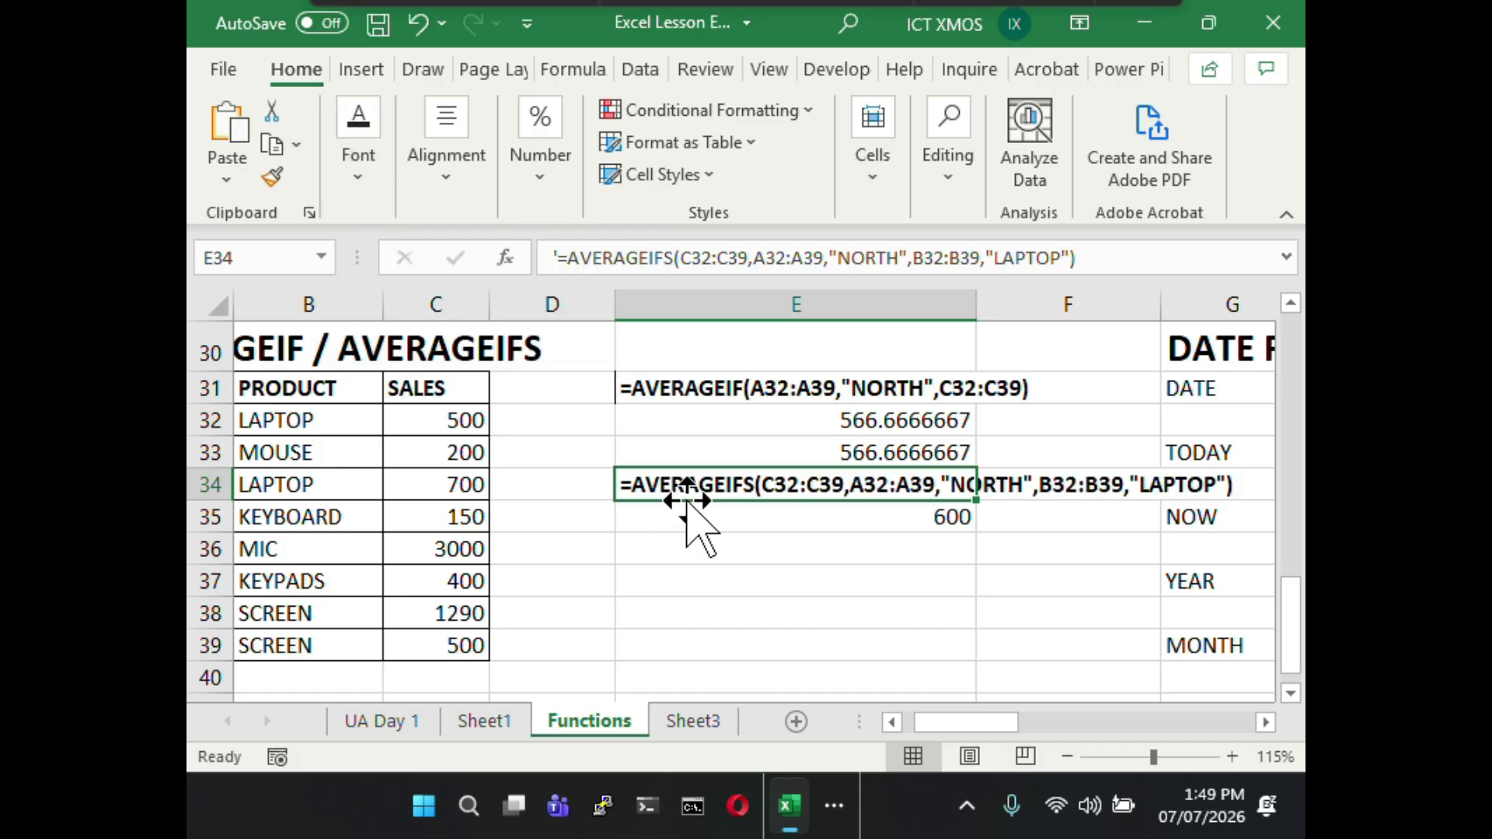
- Widen column F
click(1144, 549)
drag(1160, 304, 1271, 303)
click(1119, 582)
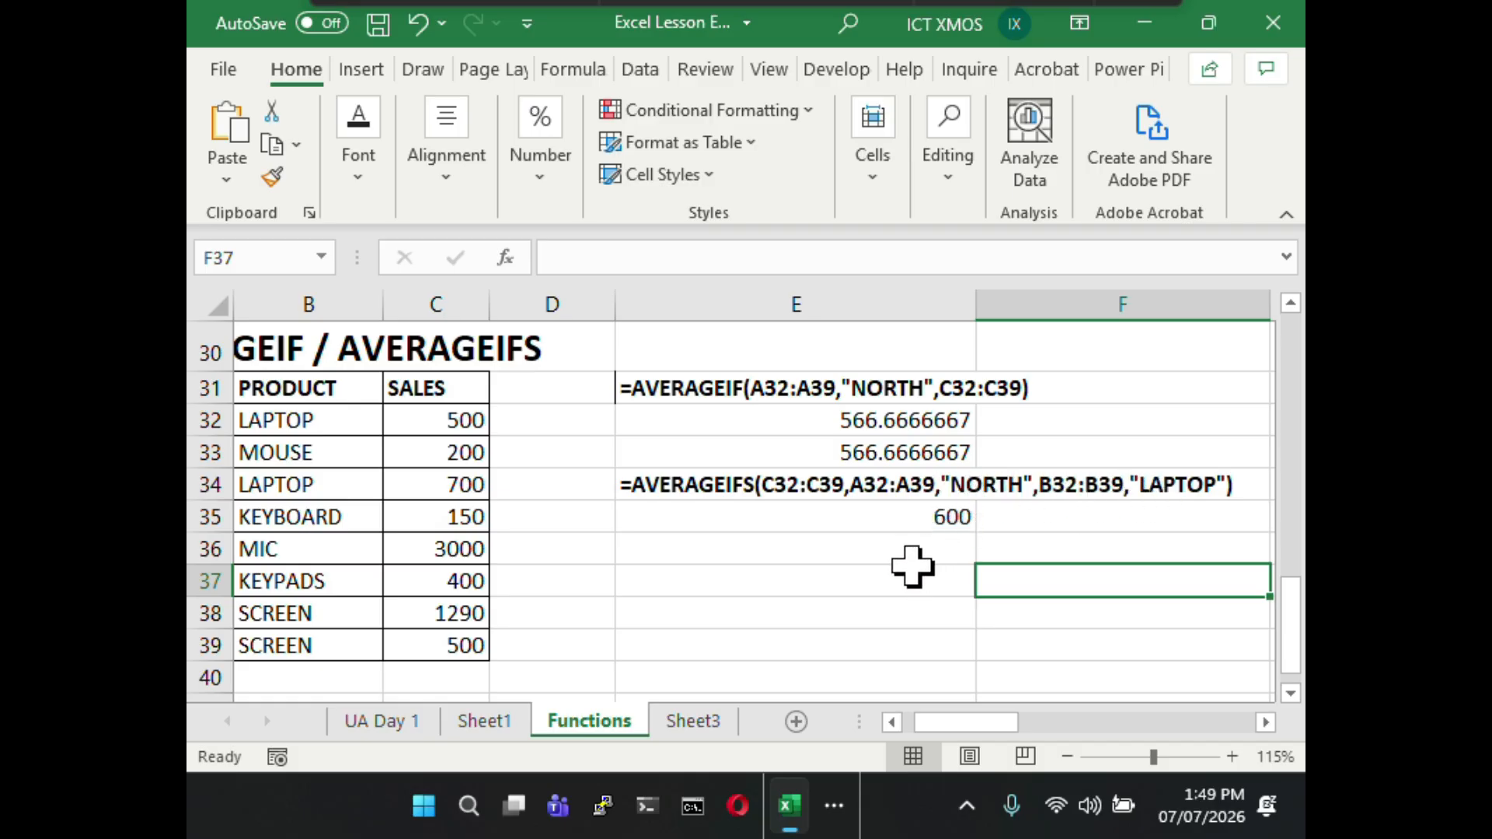
click(892, 722)
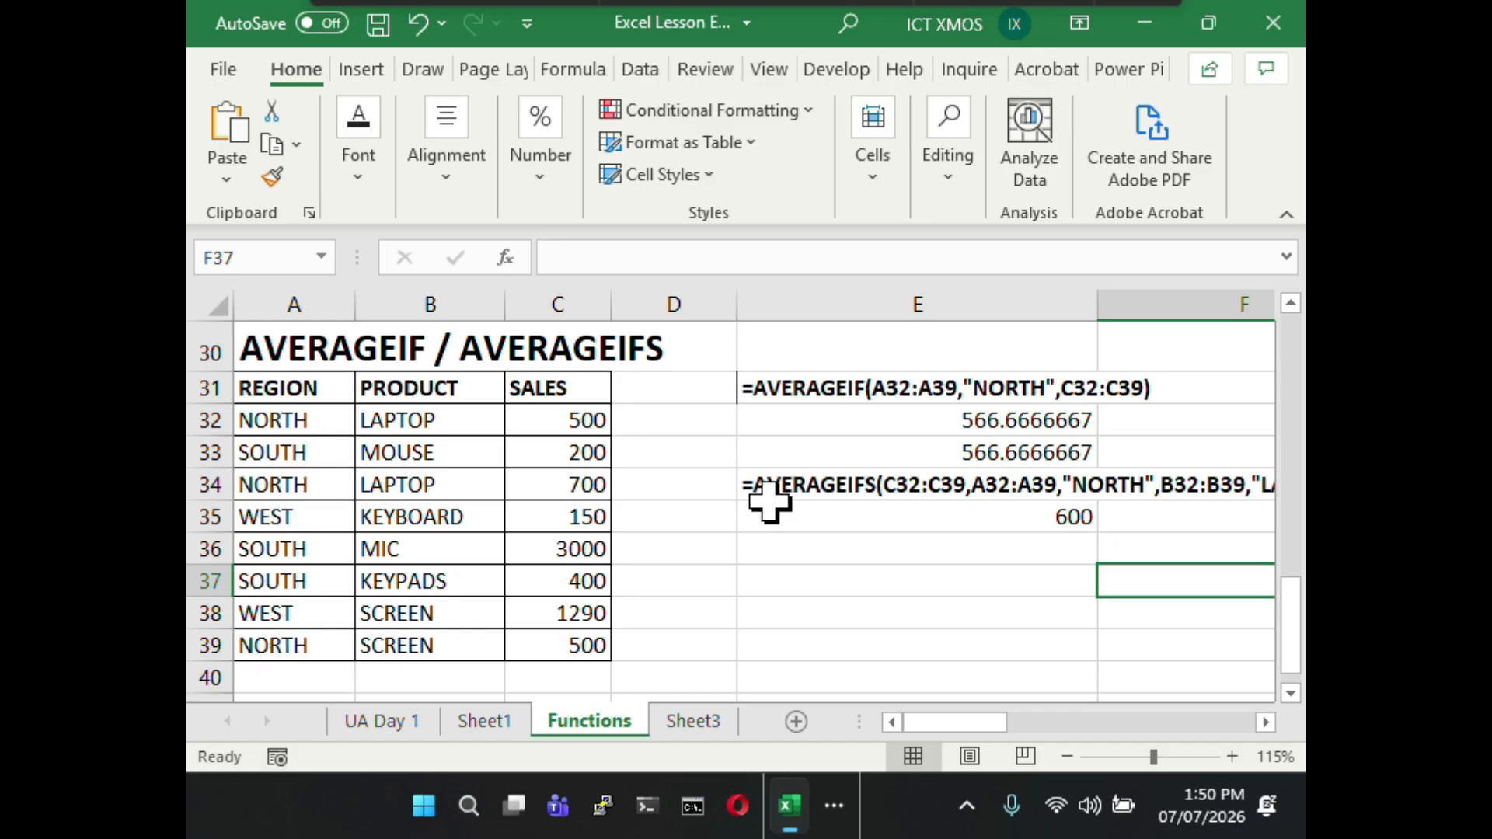
click(1265, 722)
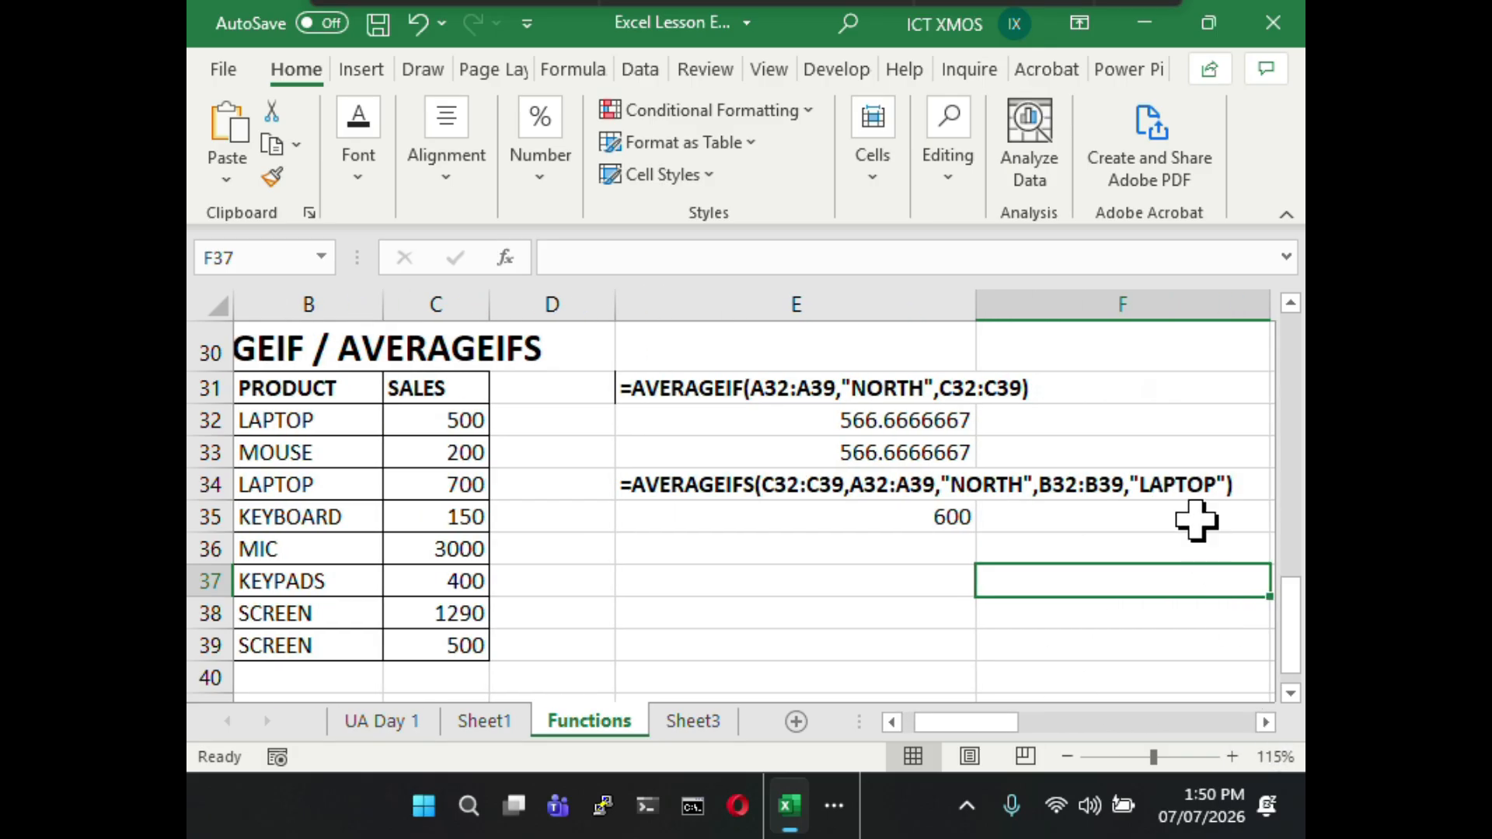
click(893, 722)
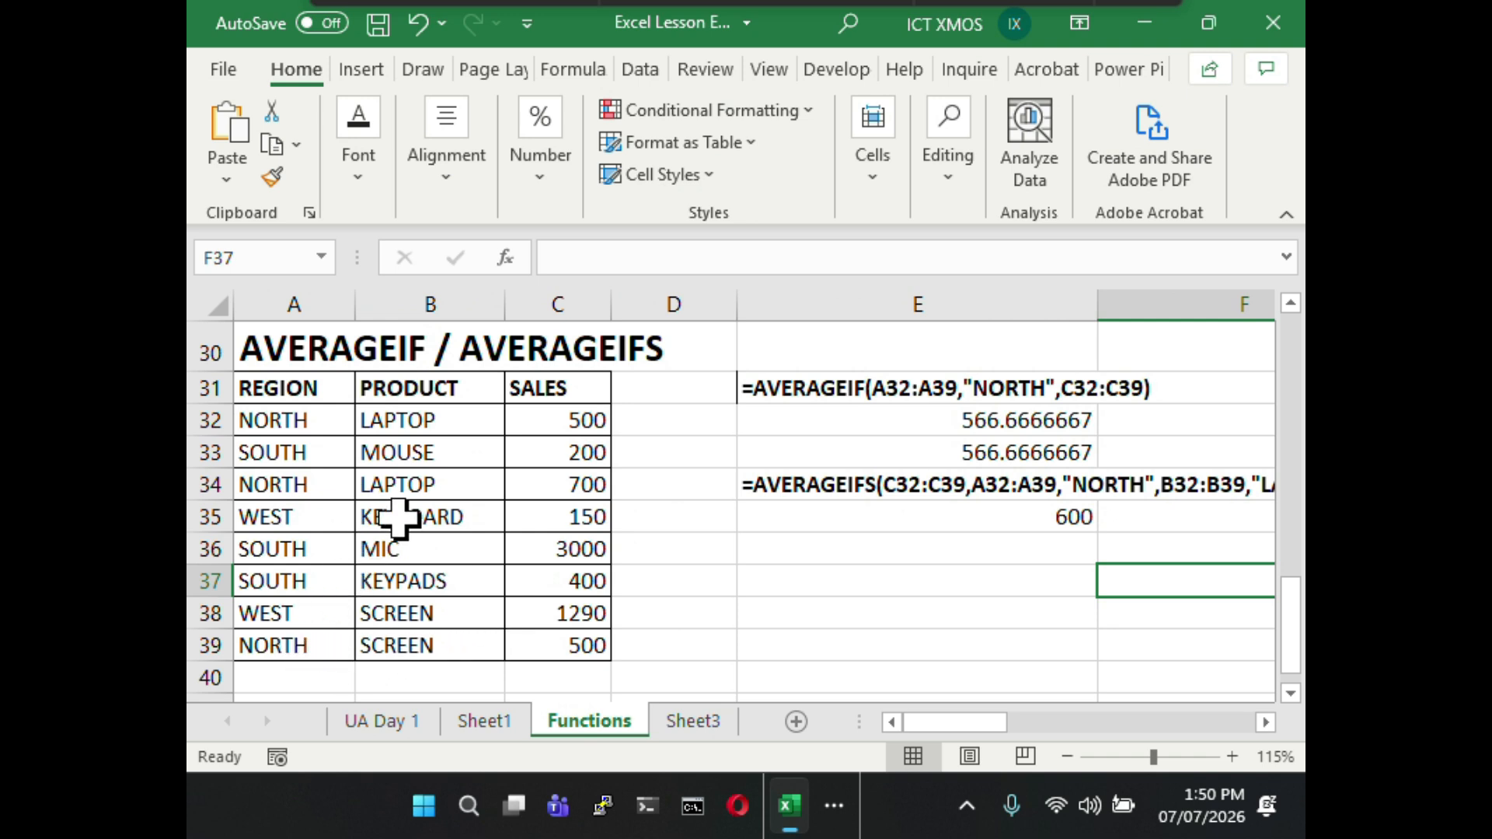
- Point out the NORTH/LAPTOP rows and the 700 sales value in the table
click(293, 417)
click(393, 418)
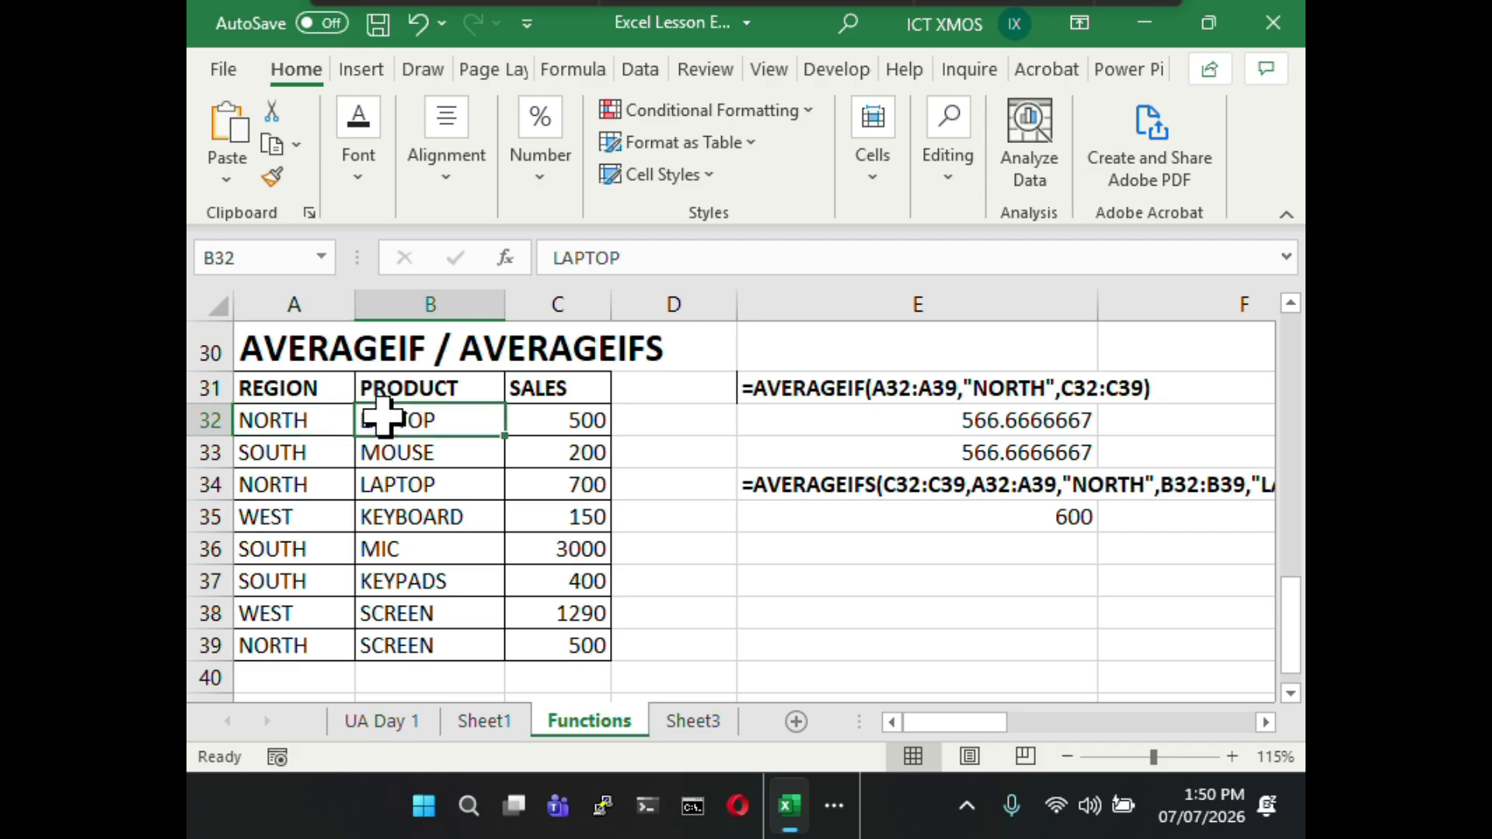
drag(264, 509, 399, 506)
drag(307, 488, 363, 488)
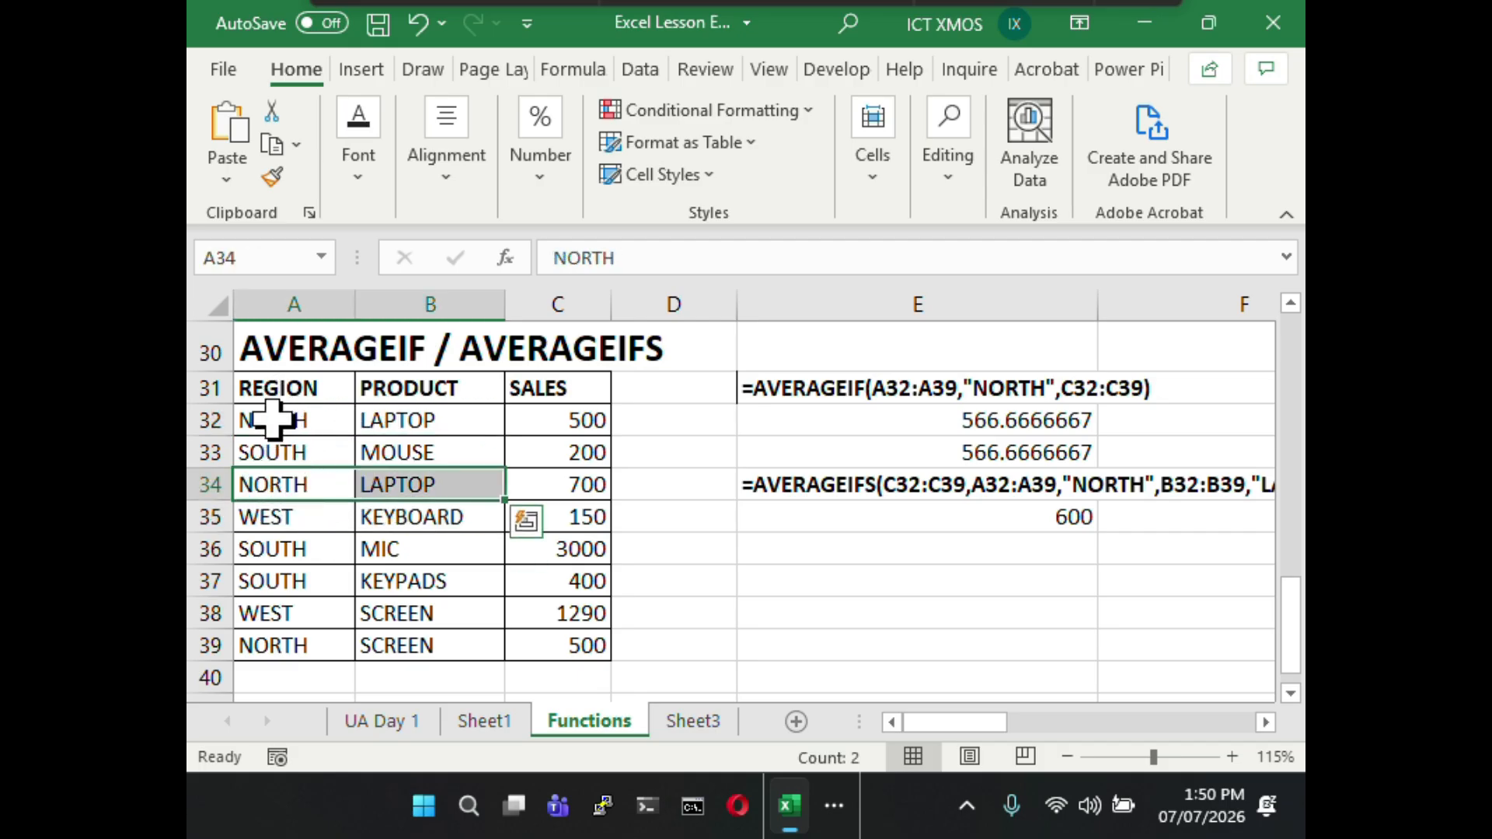
click(414, 419)
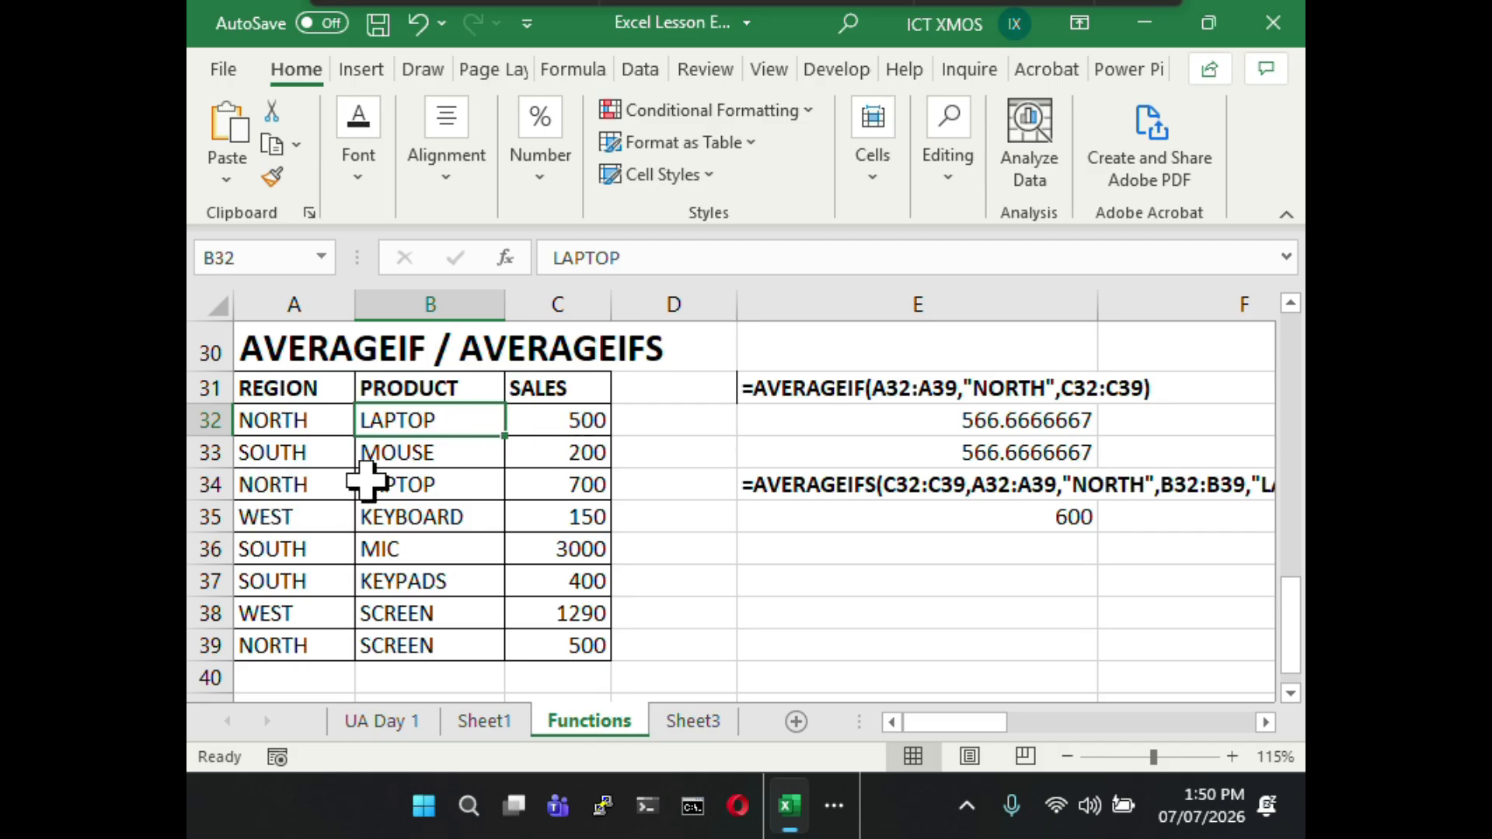
click(572, 484)
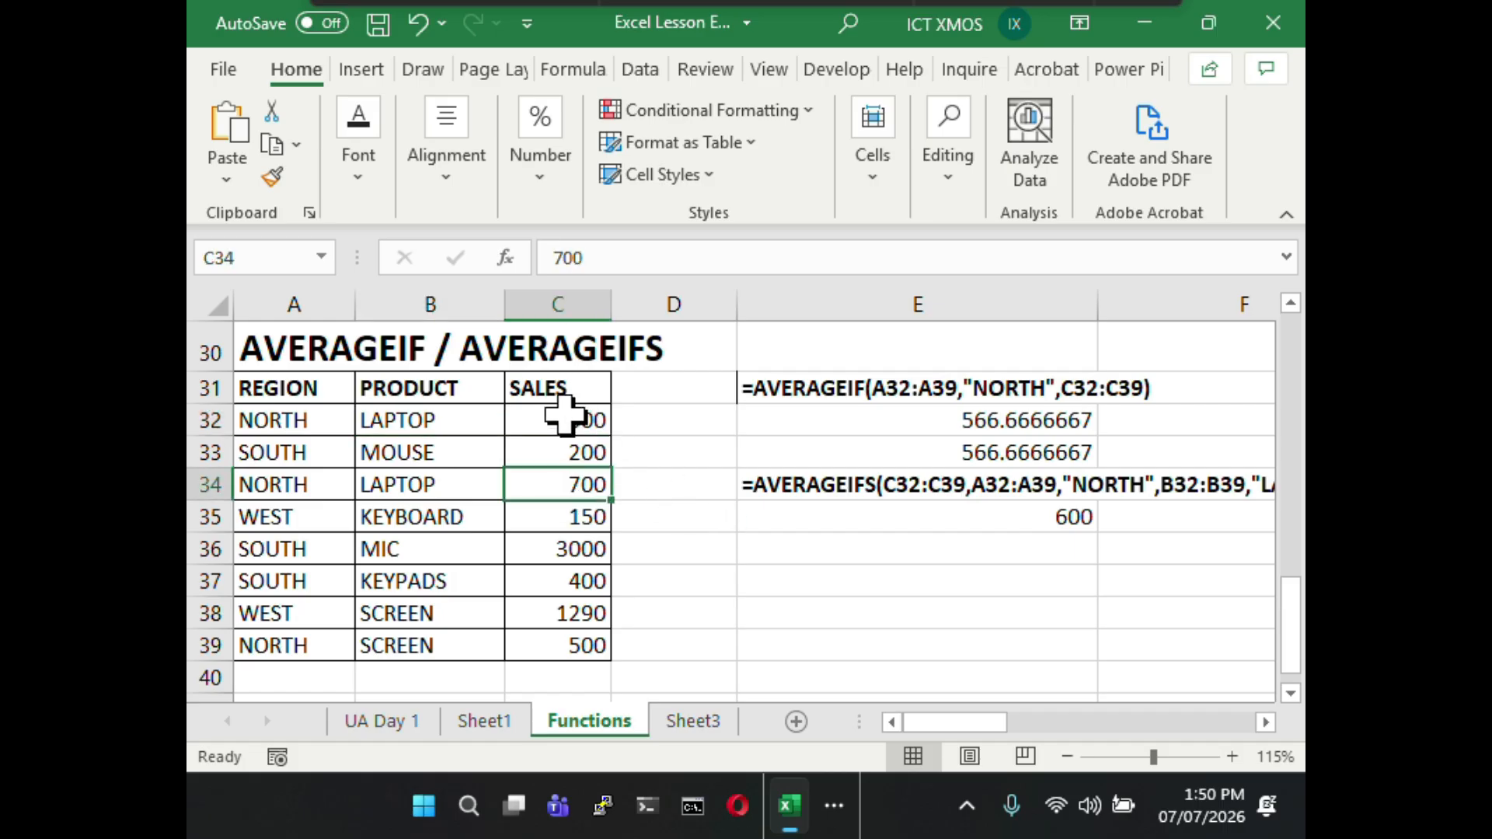
- Display E35's AVERAGEIFS formula with its ranges outlined, then confirm it unchanged
click(906, 513)
click(1125, 257)
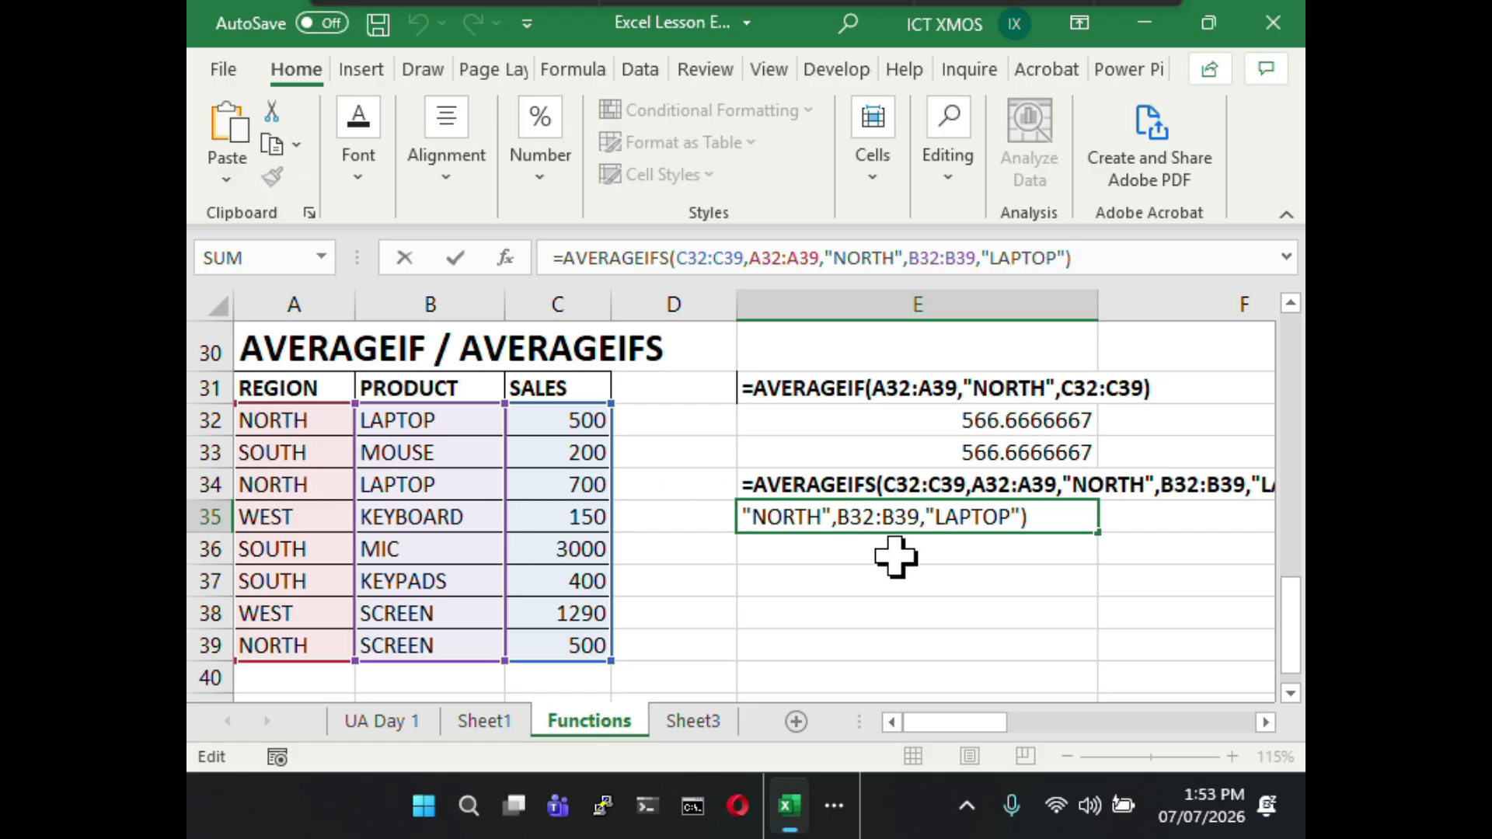
key(Return)
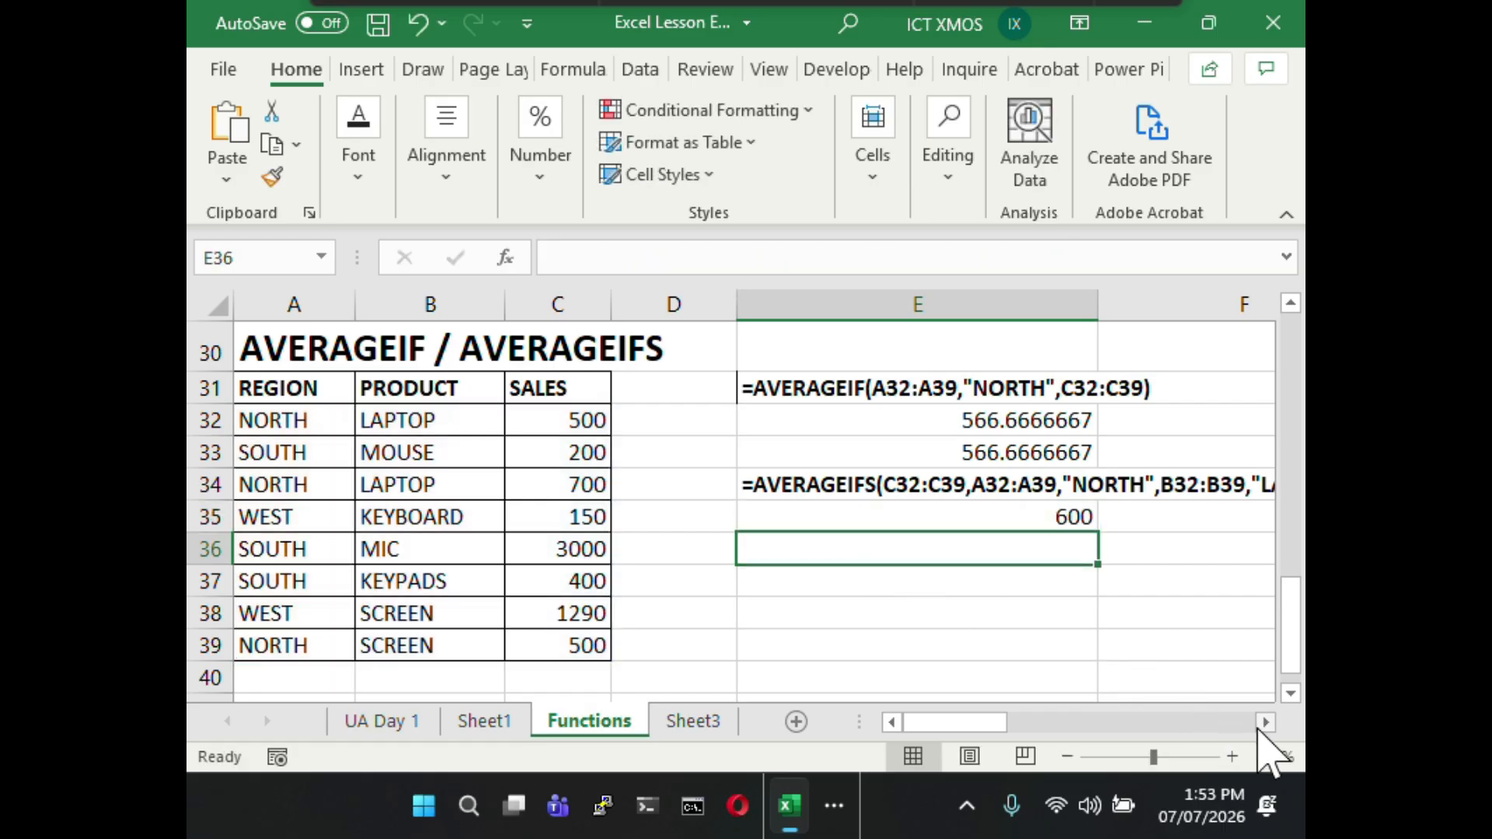
- Scroll right to show the DATE FUNCTIONS list and select E35's 600 result
click(1265, 721)
click(1265, 722)
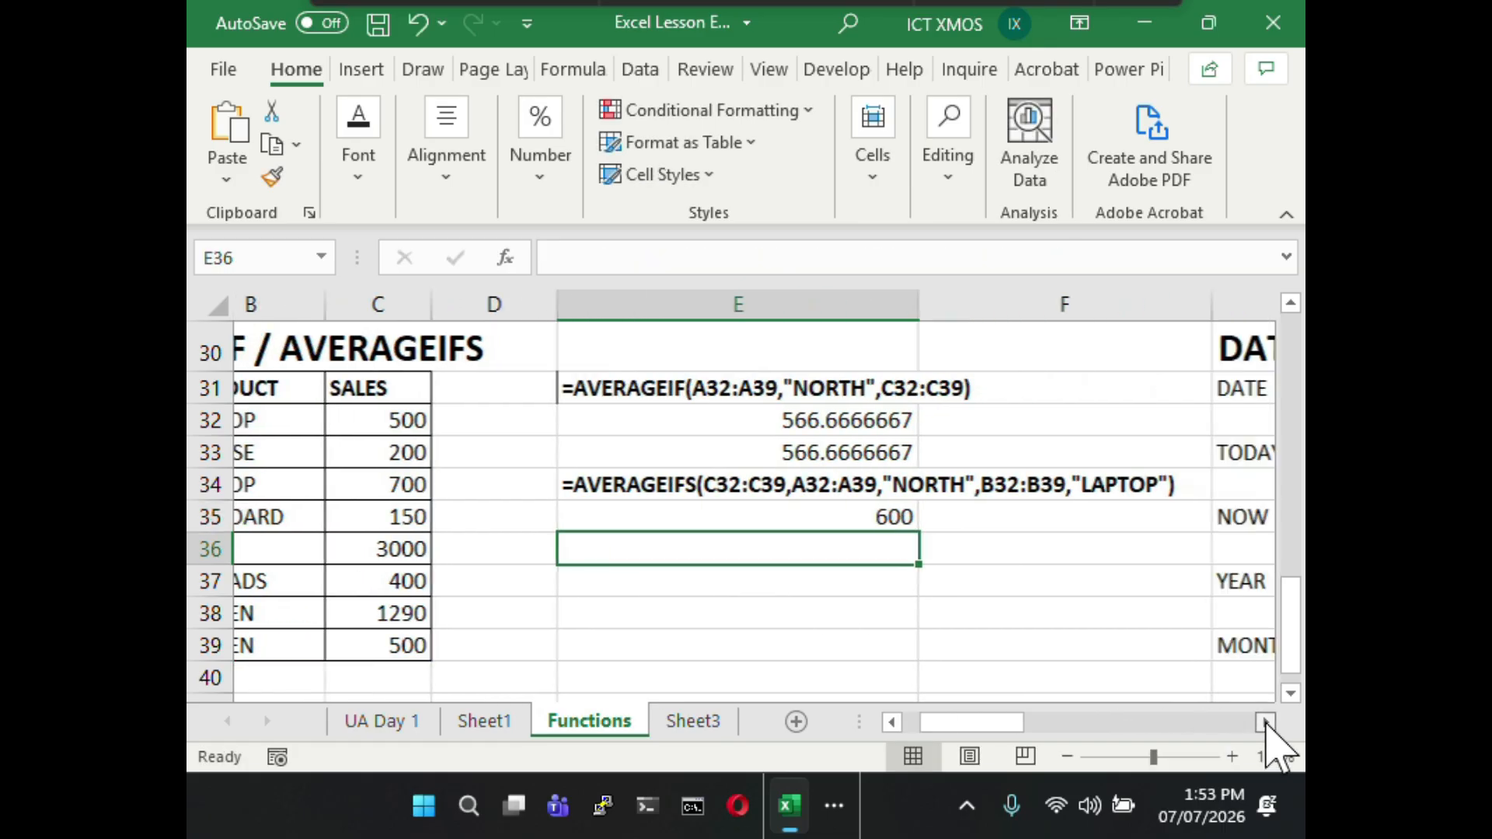
click(731, 514)
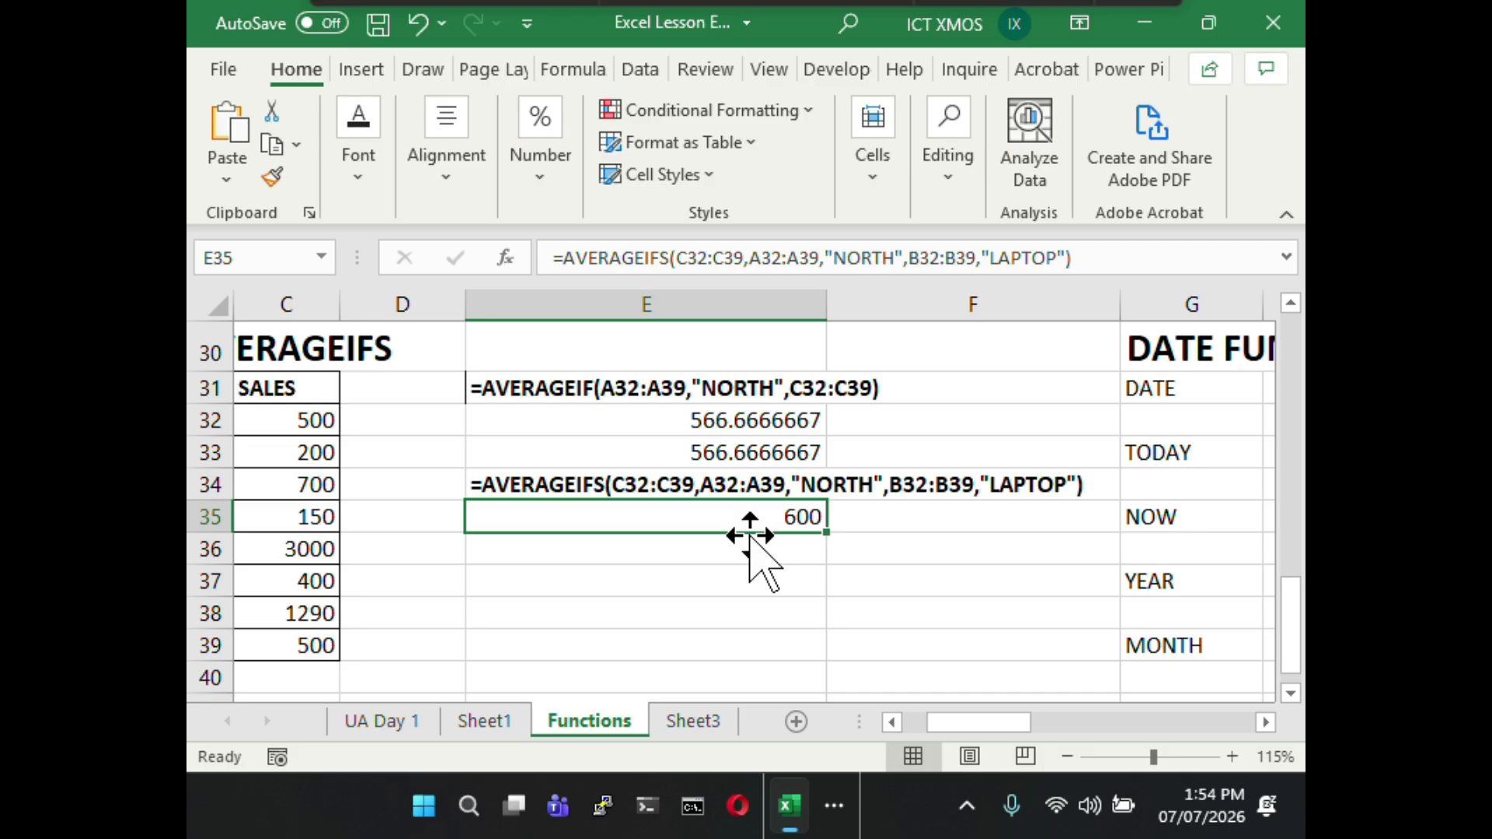
click(892, 722)
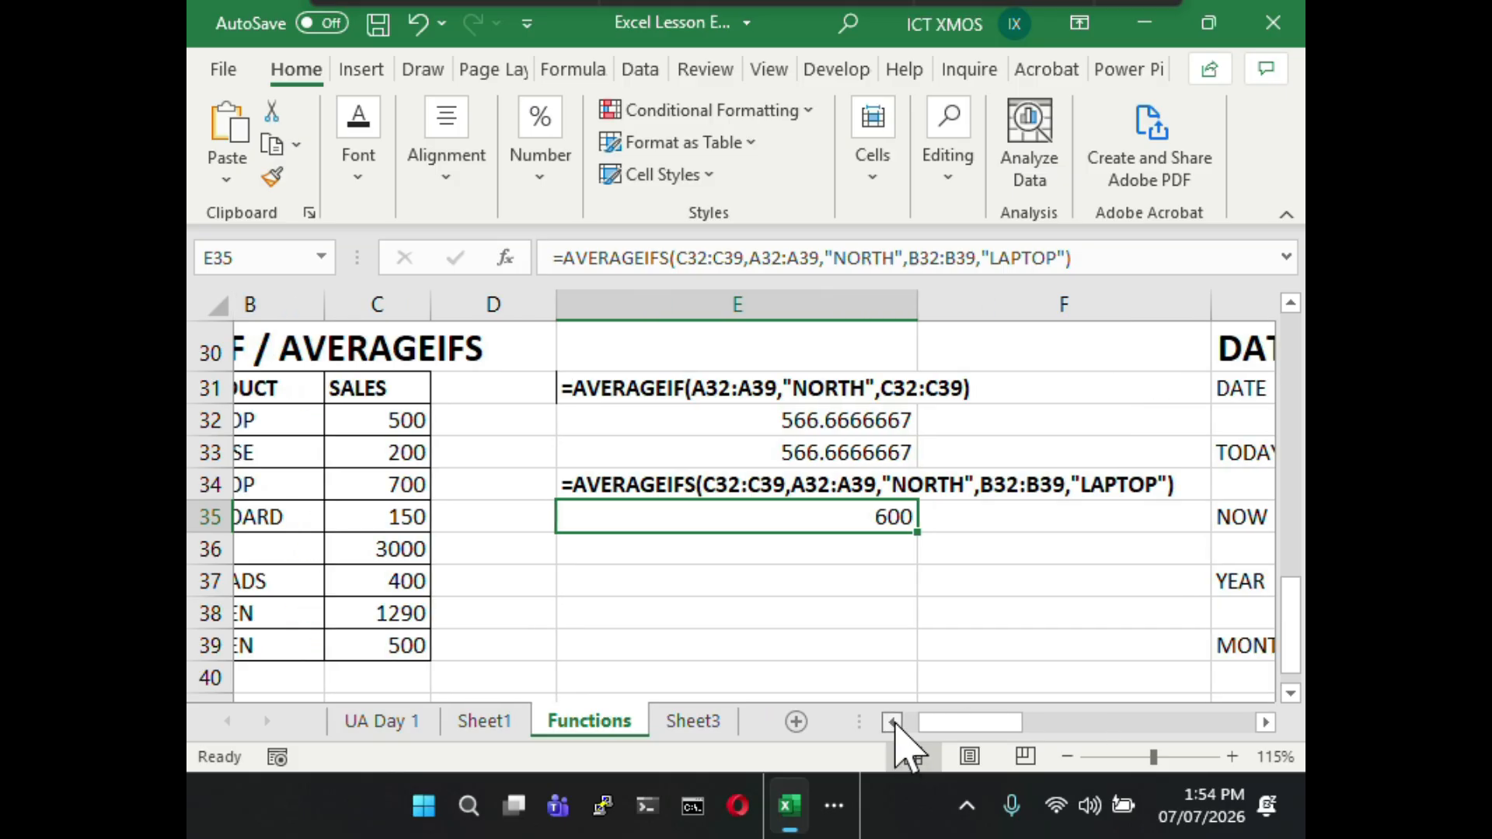
- Return to column A and display E35's AVERAGEIFS formula with its three ranges outlined
click(893, 723)
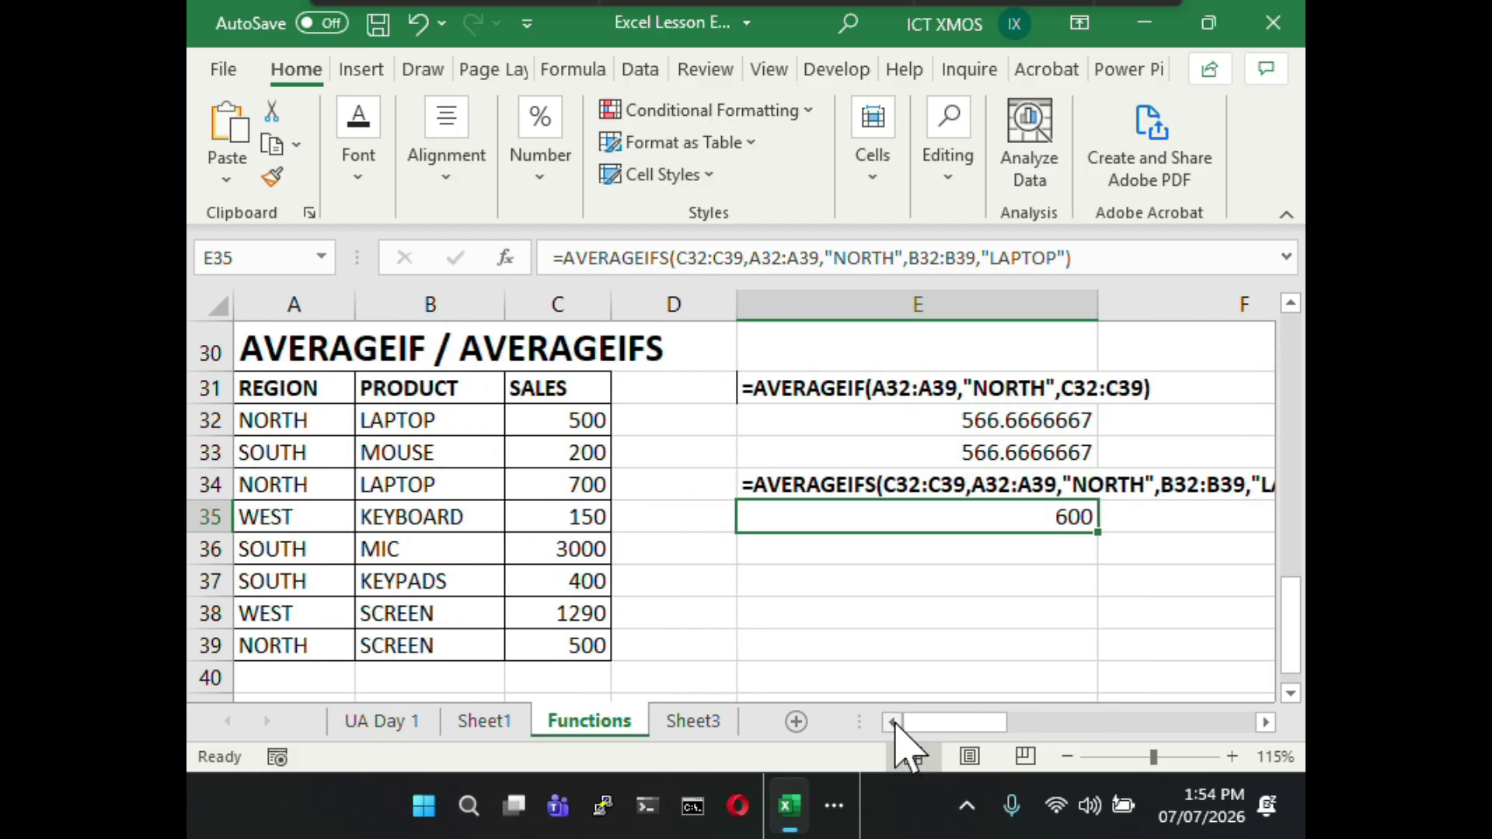
click(1109, 260)
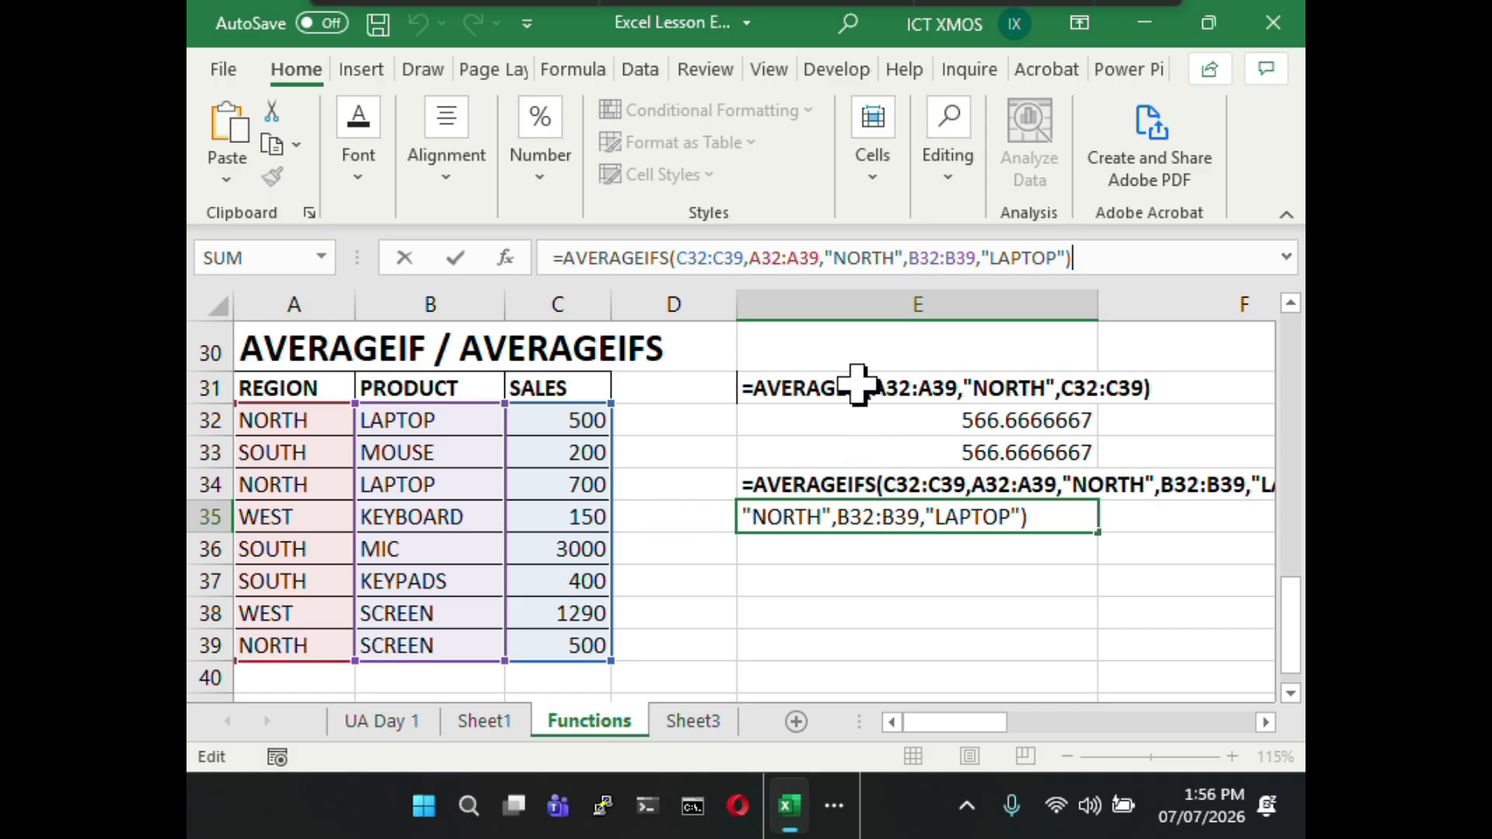
- Commit =AVERAGEIFS(C32:C39,A32:A39,"NORTH",B32:B39,"LAPTOP") in E35, returning 600
key(Return)
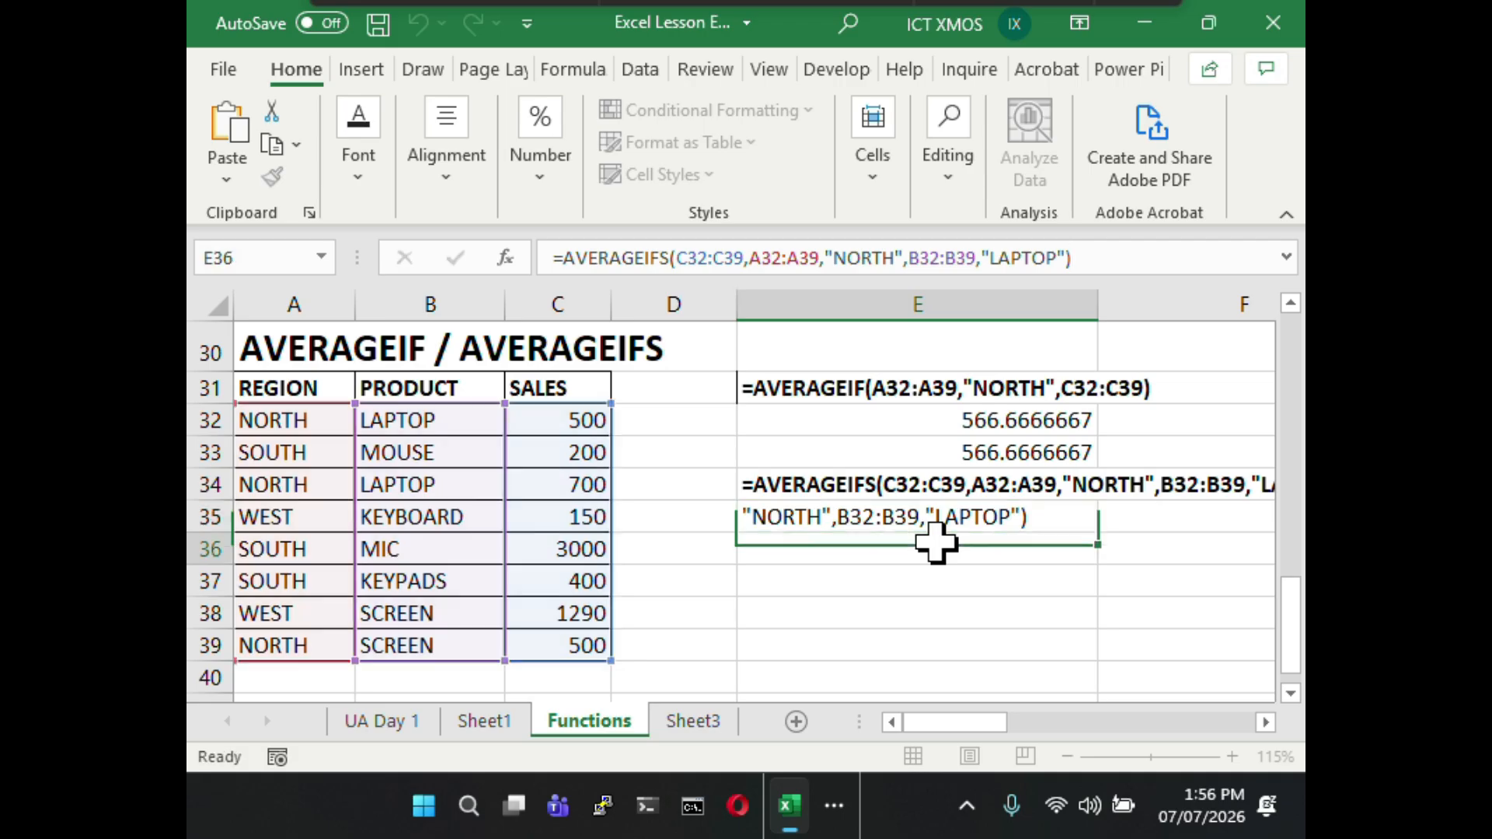
click(901, 513)
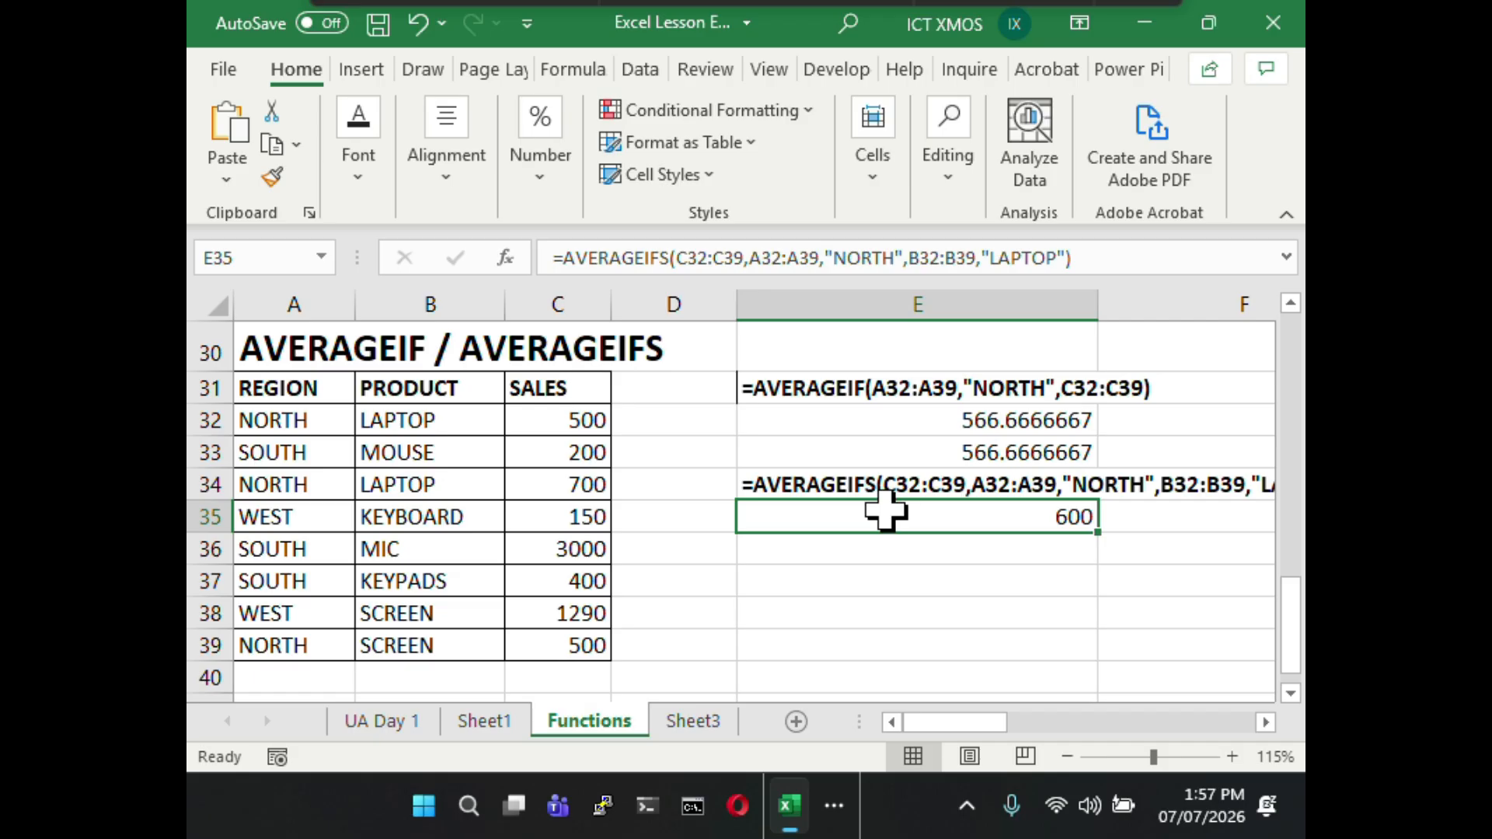
- Insert new cells at C31:C39, shifting the SALES column right
drag(560, 383, 552, 614)
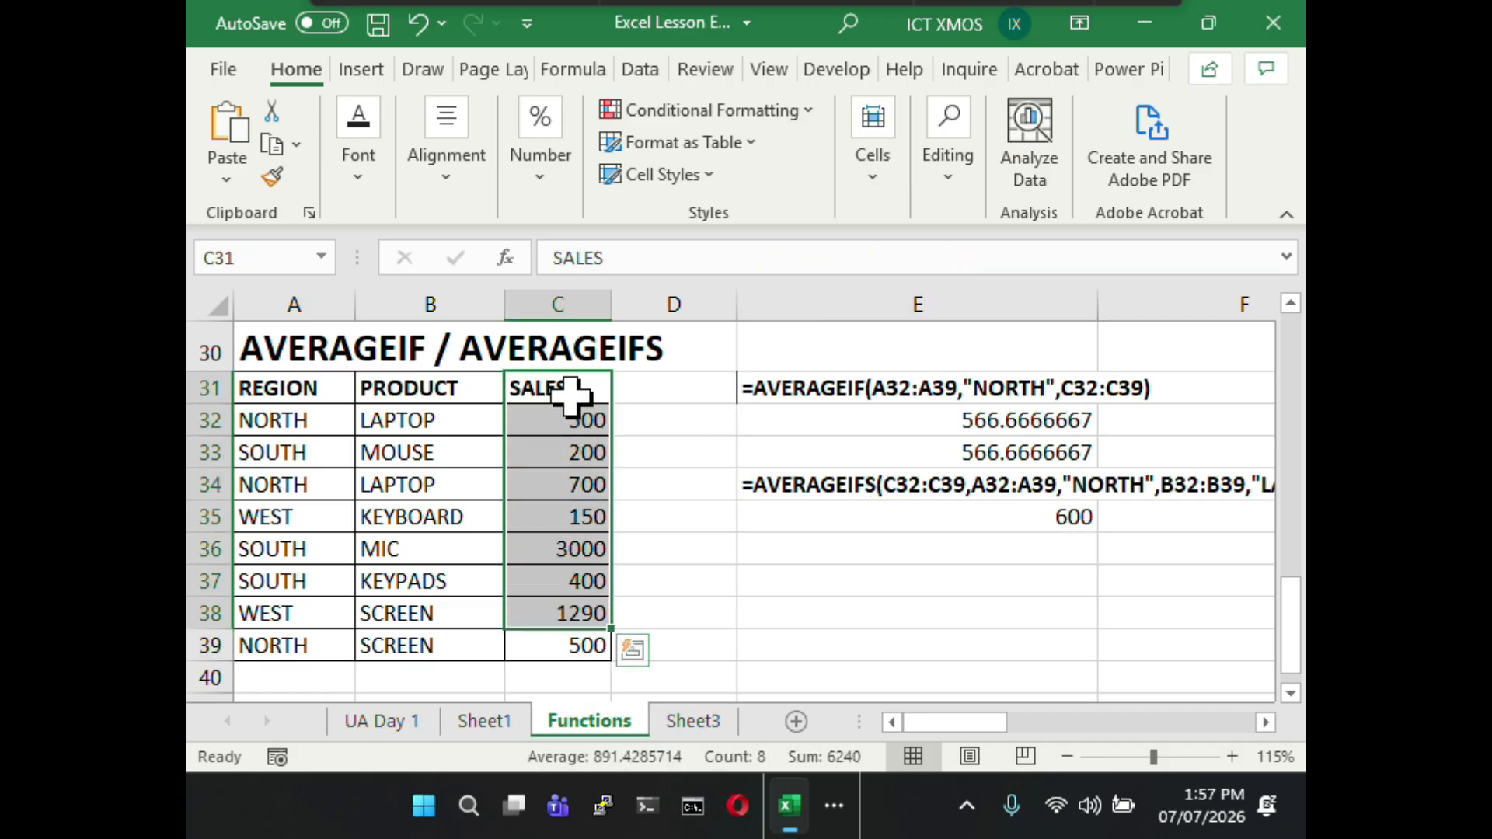
click(547, 501)
drag(549, 383, 550, 639)
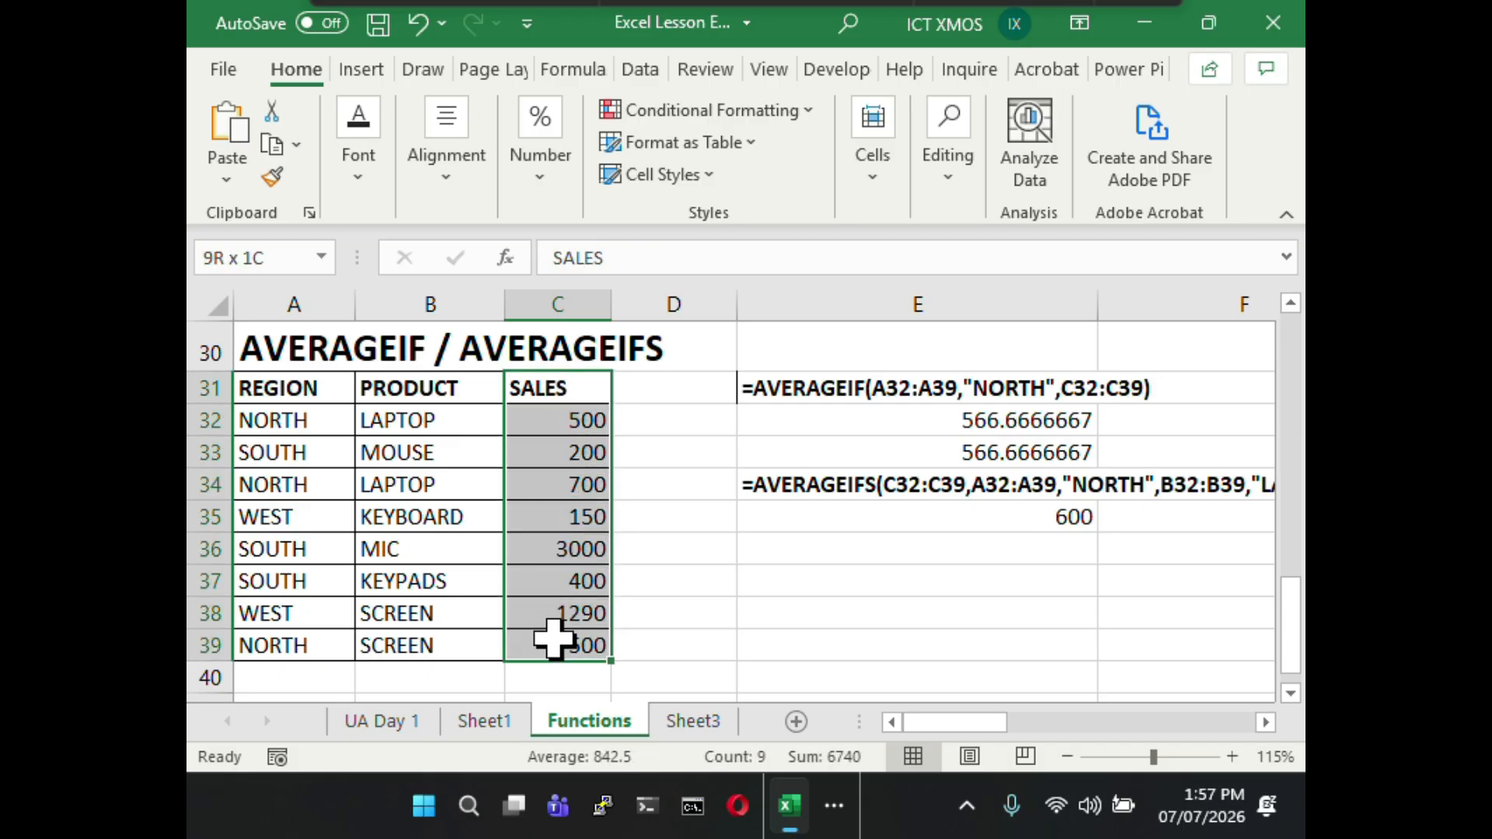
right_click(559, 393)
click(633, 373)
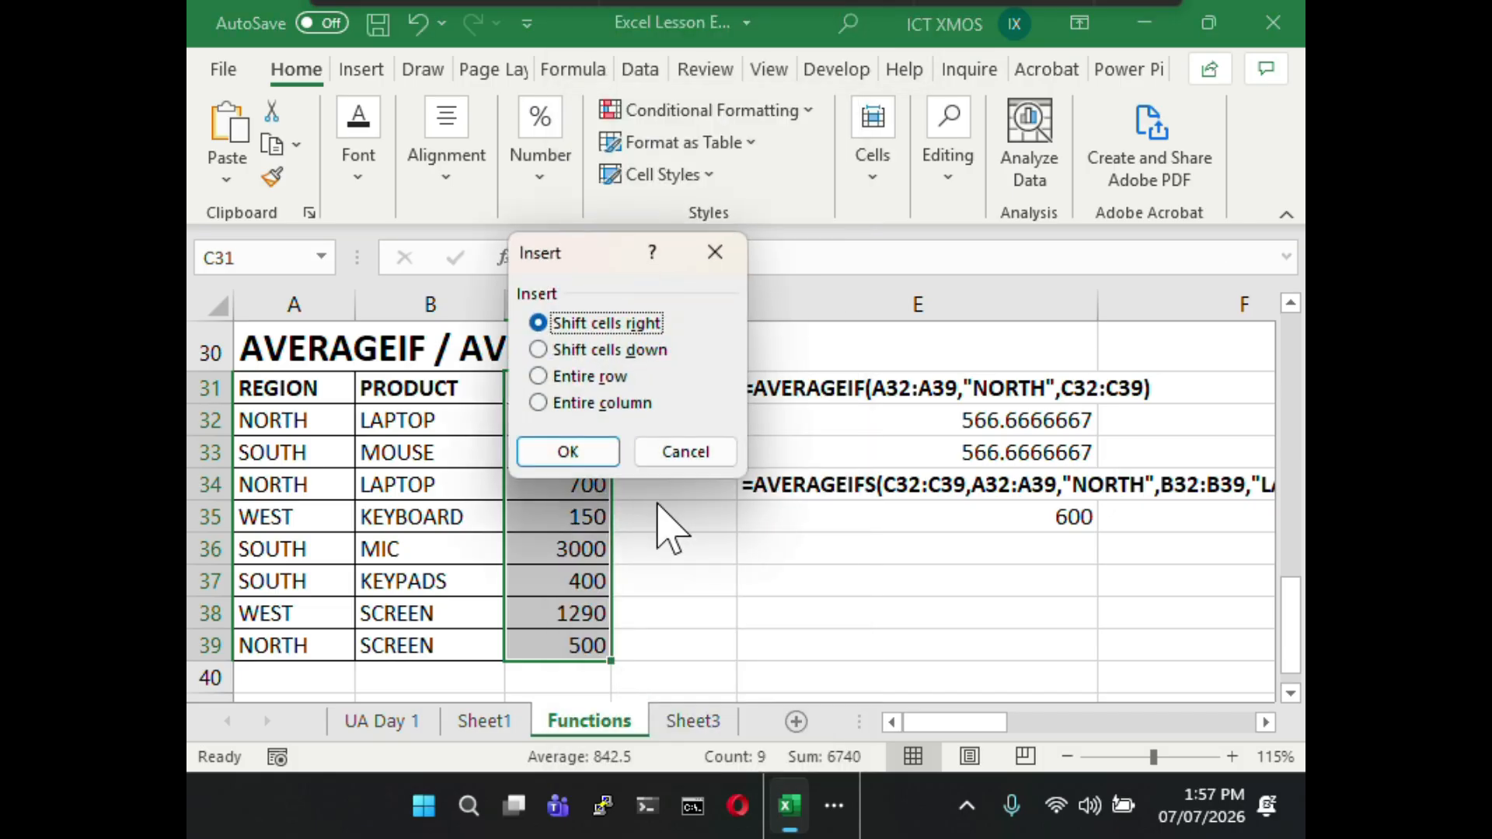
click(581, 447)
- Head the new column C31 as COLOUR
click(555, 388)
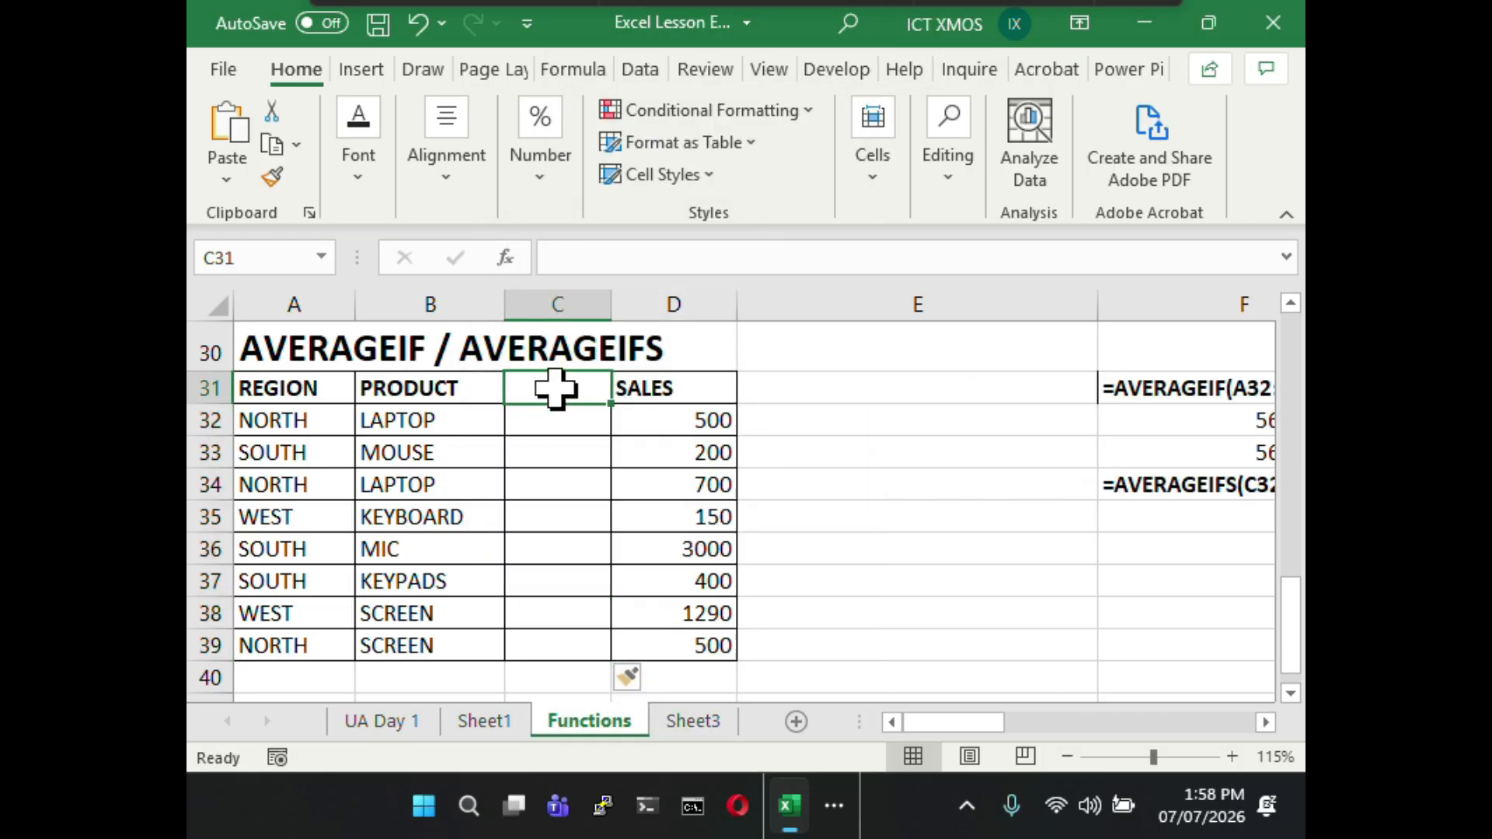
text(cOLO)
key(BackSpace)
key(BackSpace)
key(BackSpace)
key(BackSpace)
text(cou)
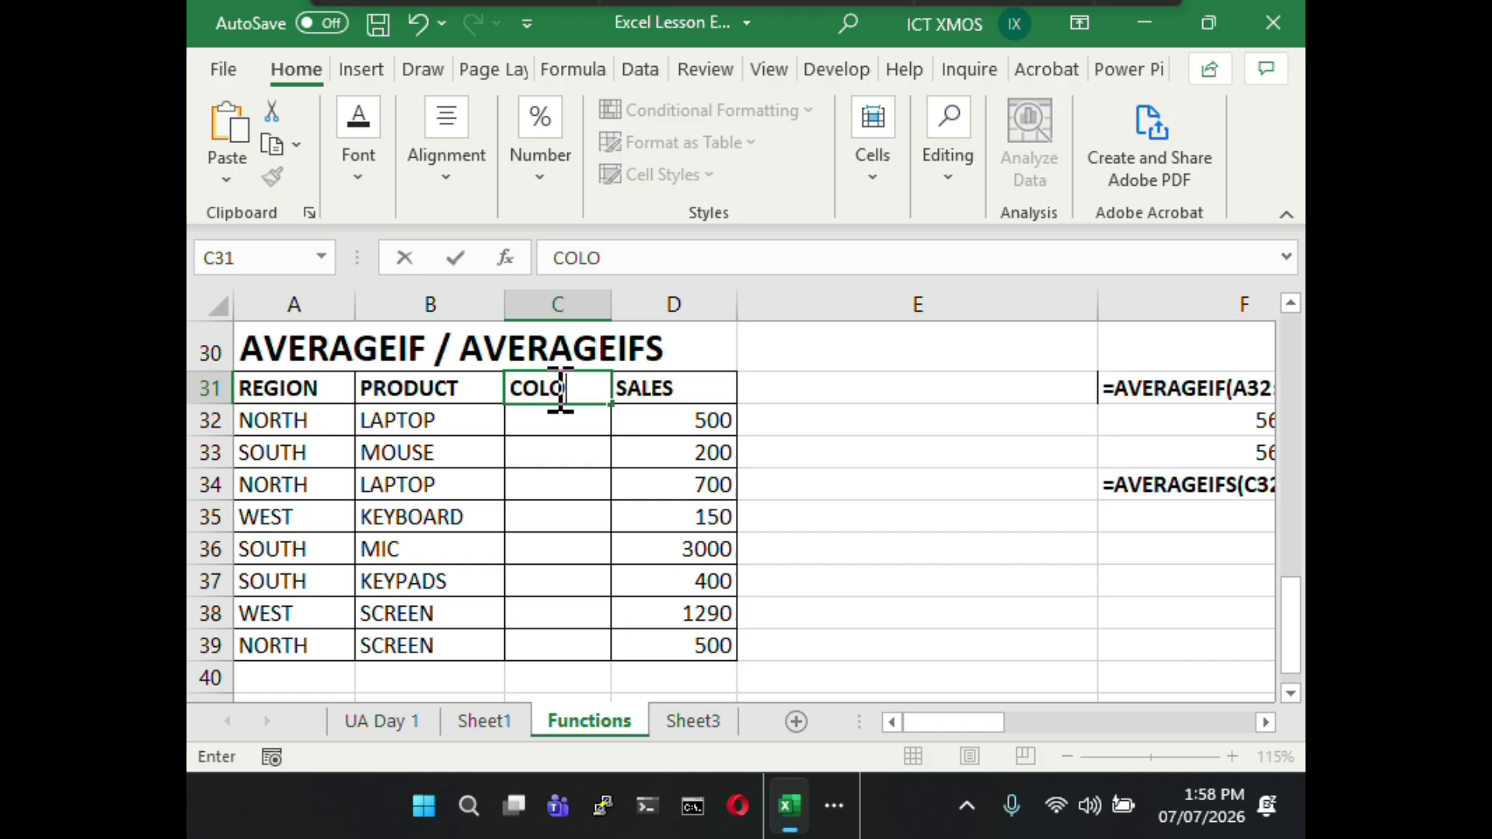
text(Y)
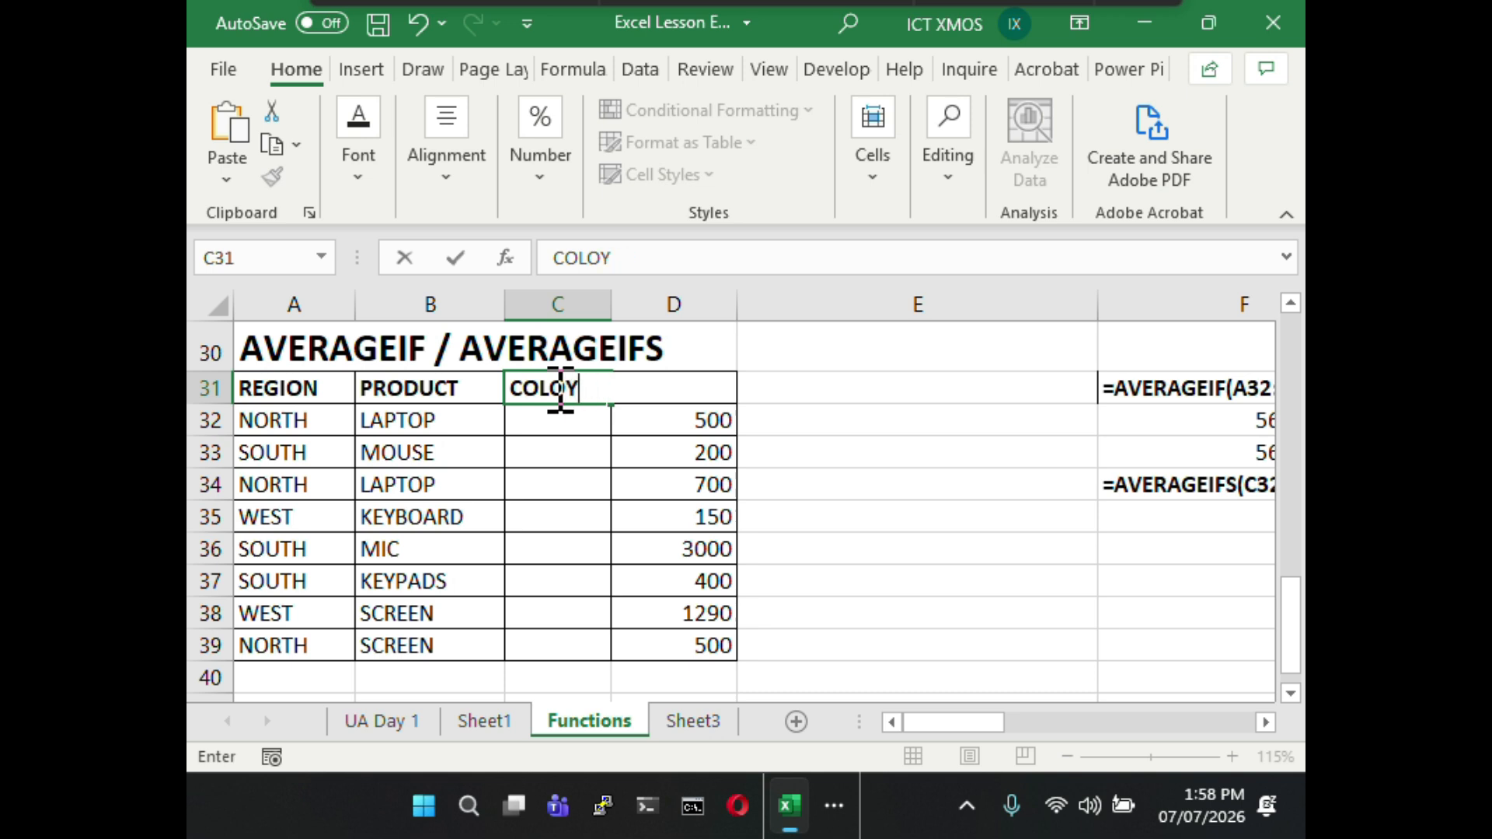
text(URR)
key(Return)
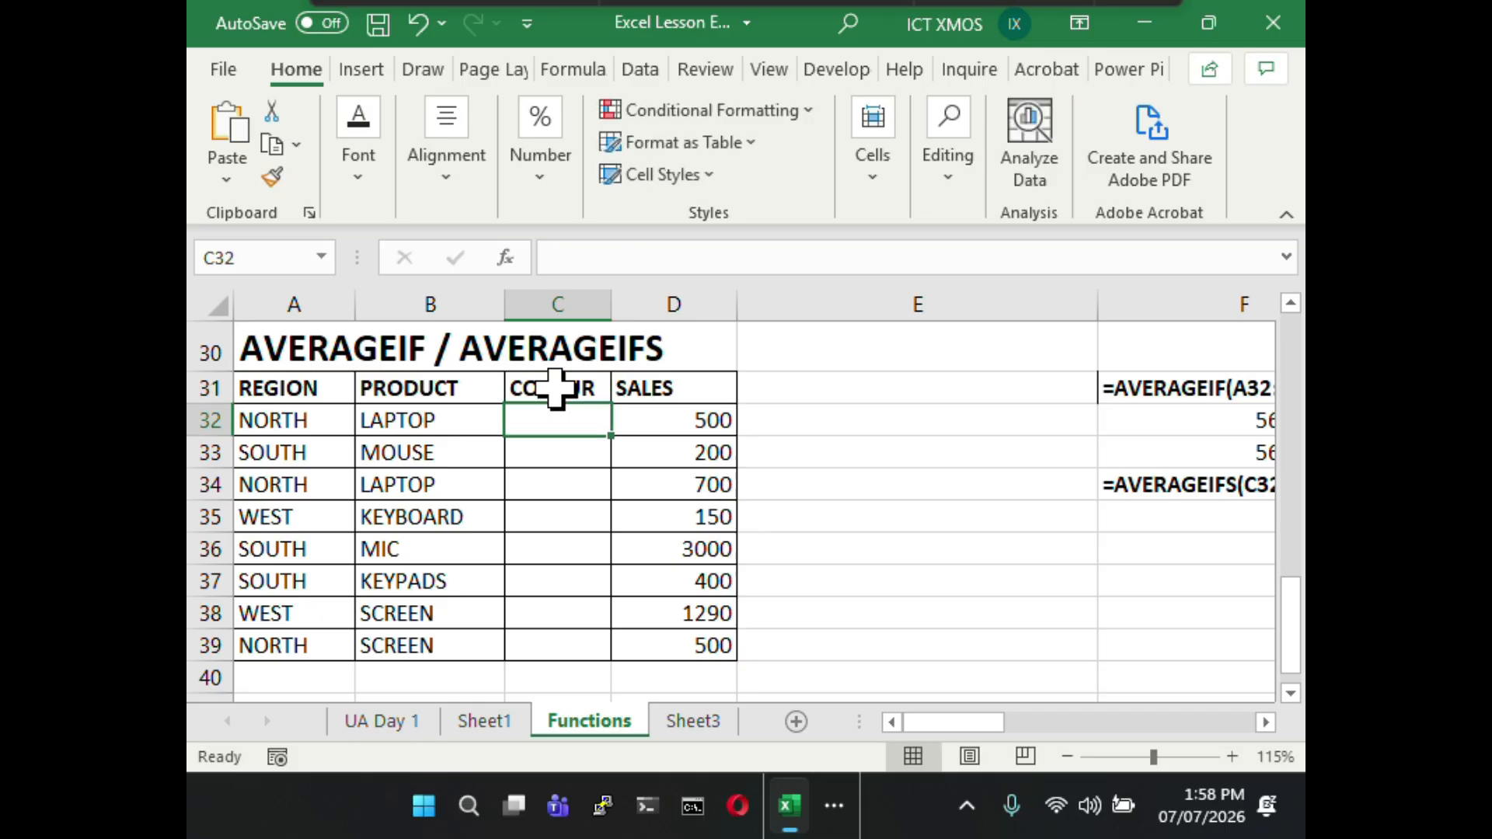
- Enter BLUE, GREEN, BLUE and BLACK in the first four COLOUR cells, correcting GREE to GREEN
text(BLUE)
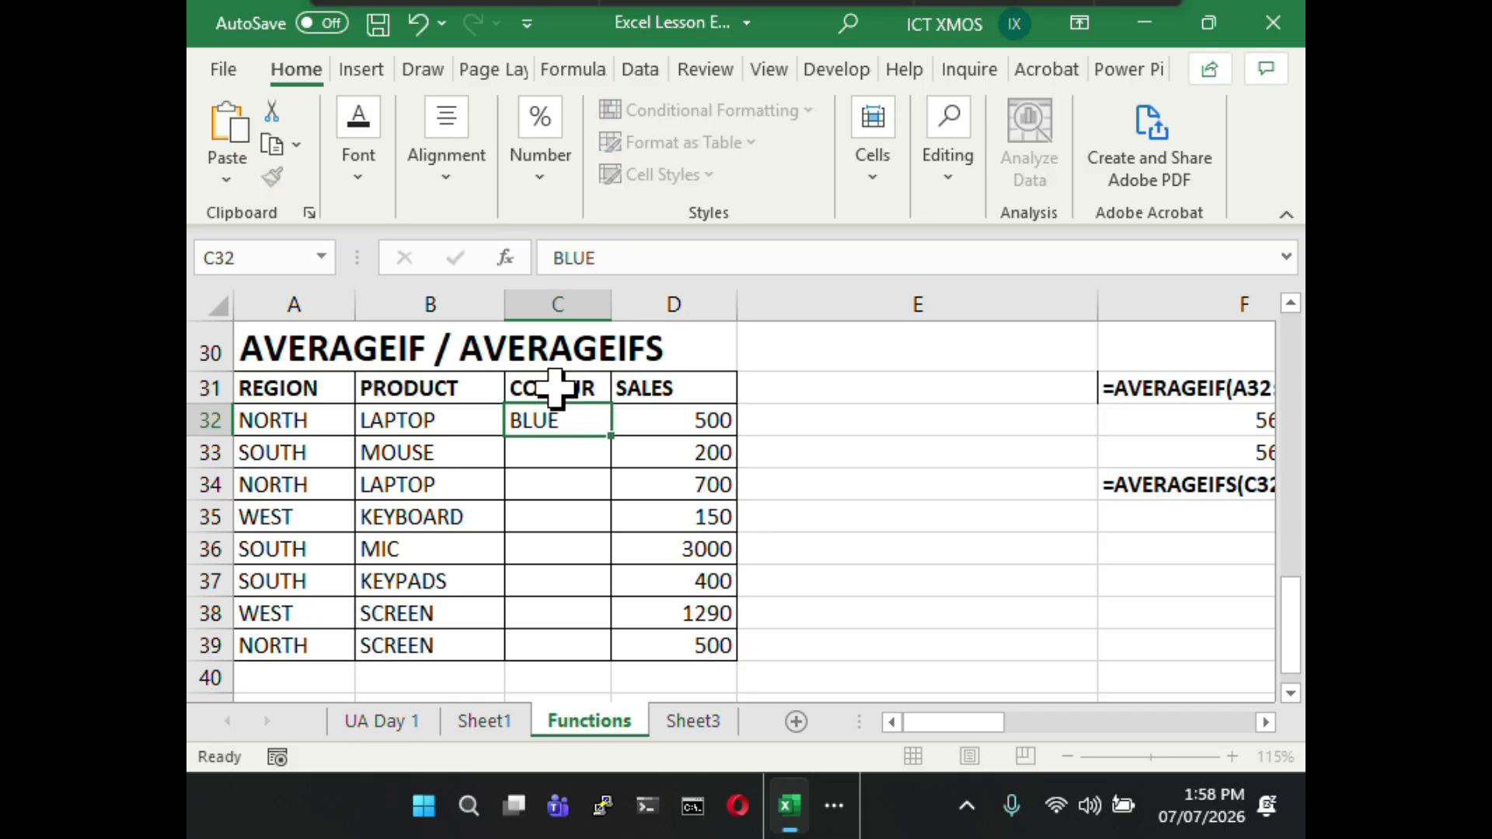
key(Return)
text(GREE)
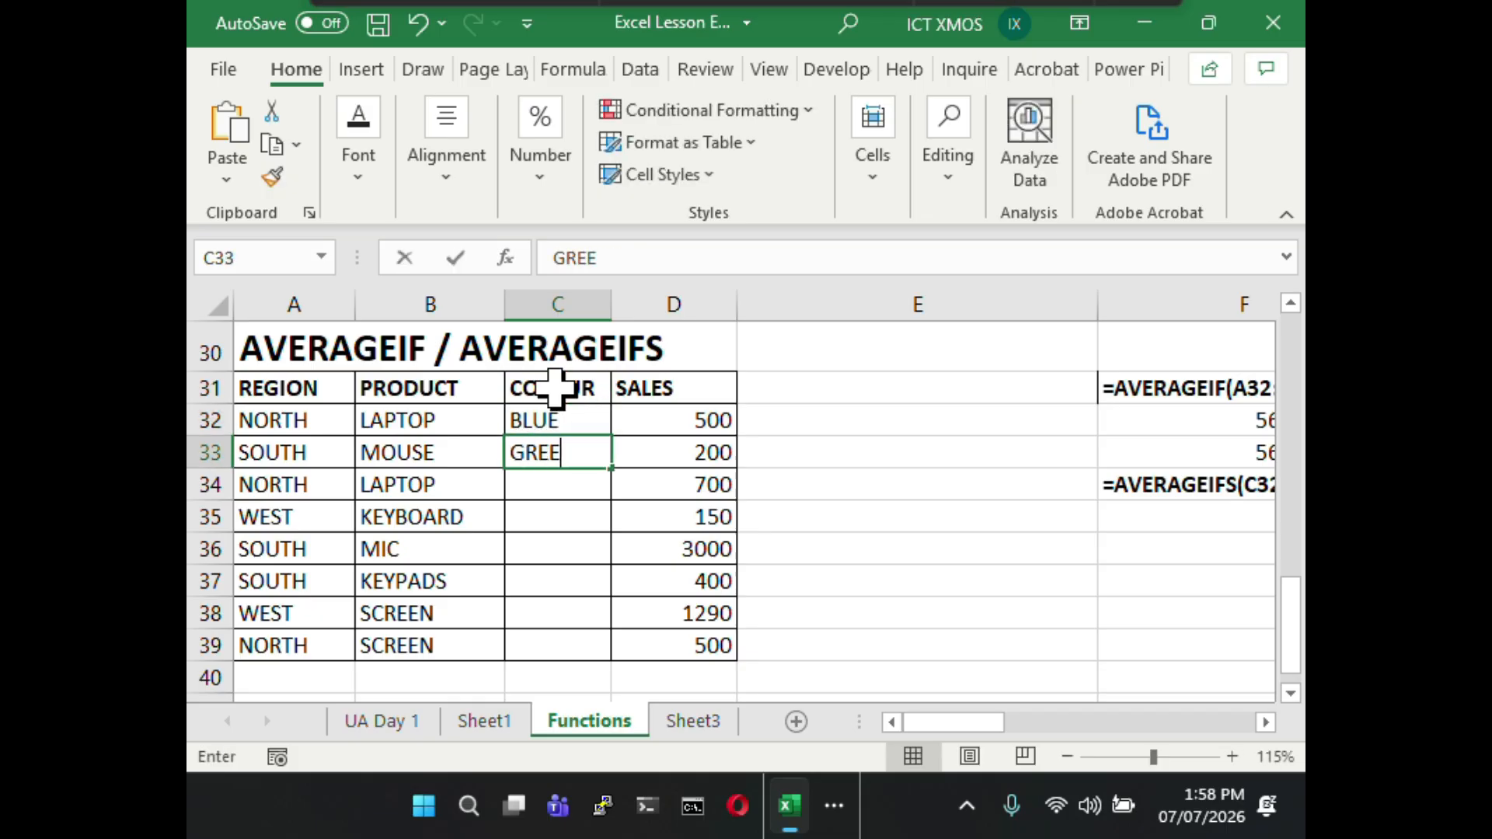
key(Return)
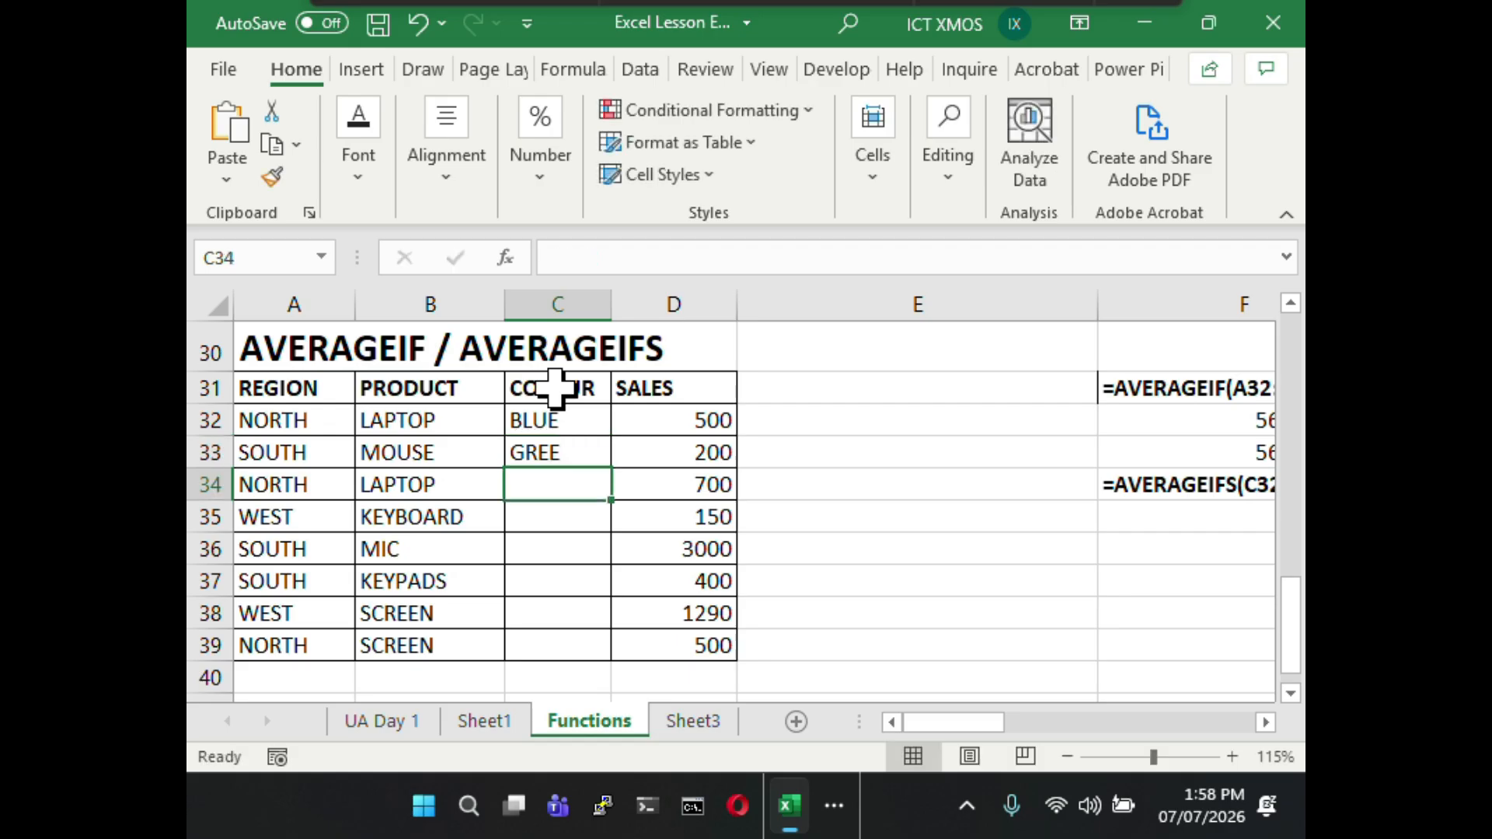
click(558, 444)
click(643, 257)
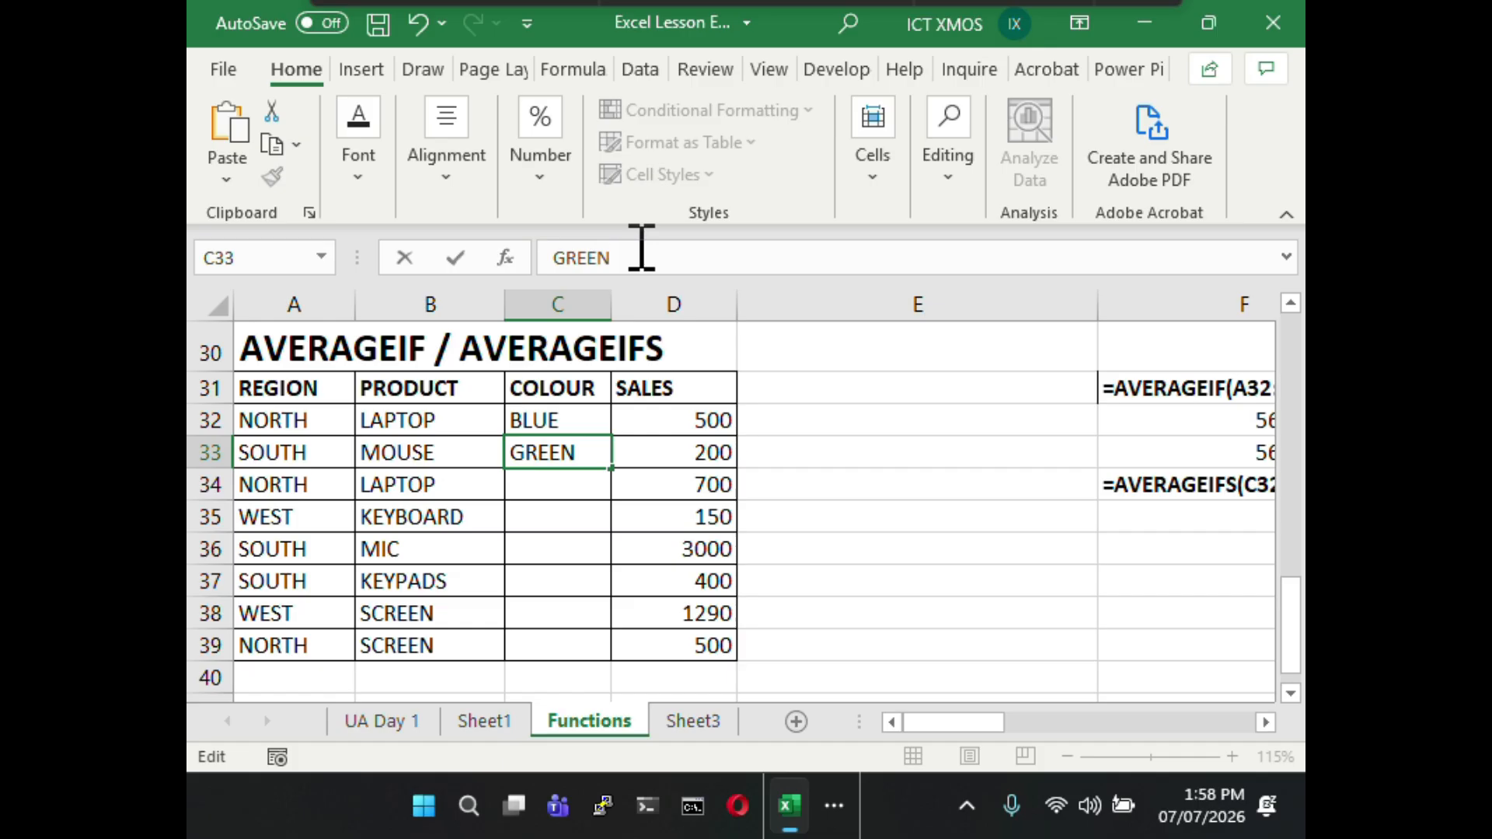
key(Return)
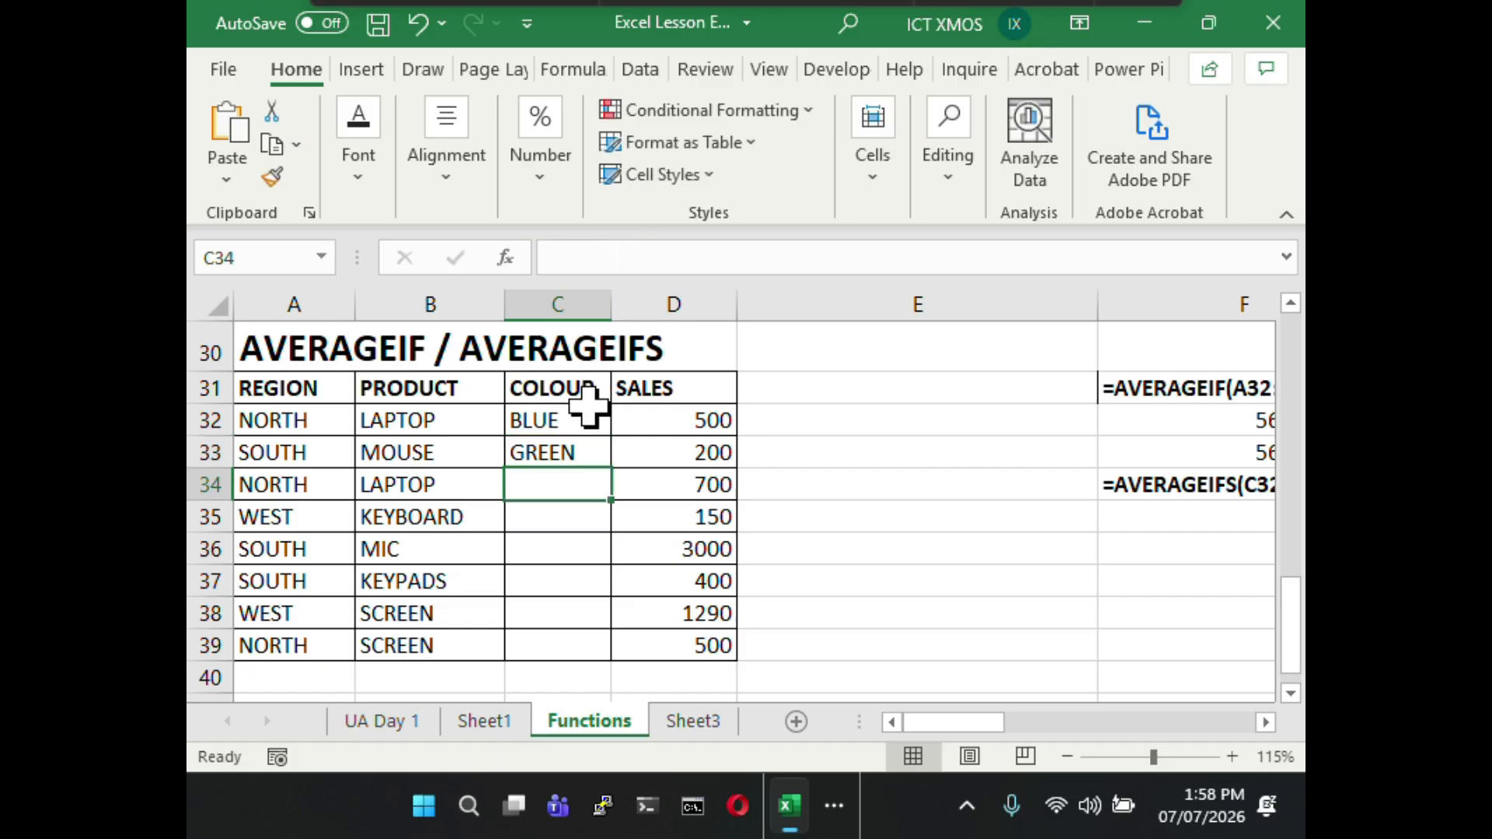
text(BLE)
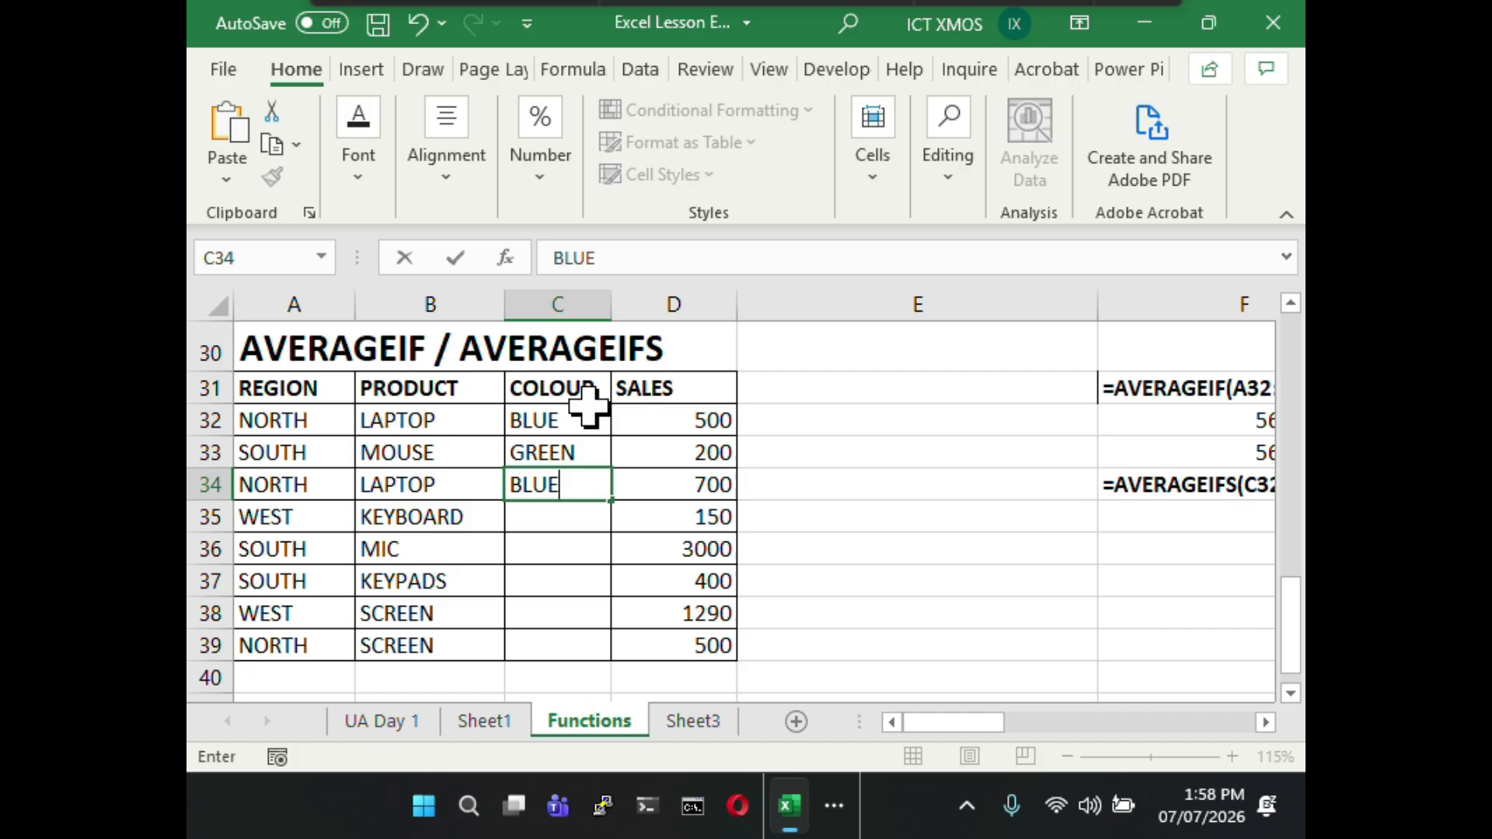
key(Down)
text(BLACK)
key(Return)
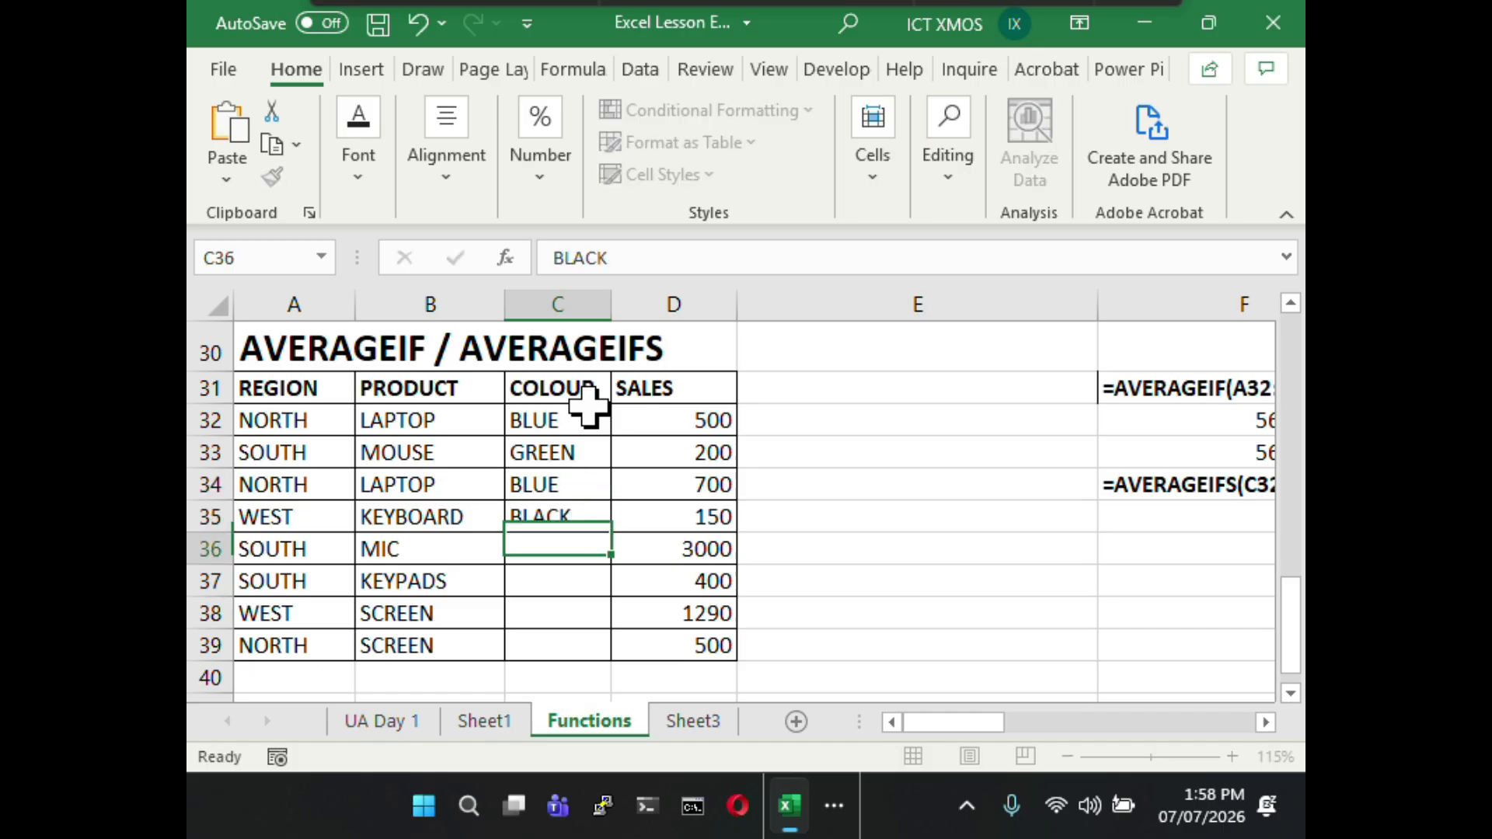
- Enter WHITE, RED, SILVER and GREY in C36:C39
text(WH)
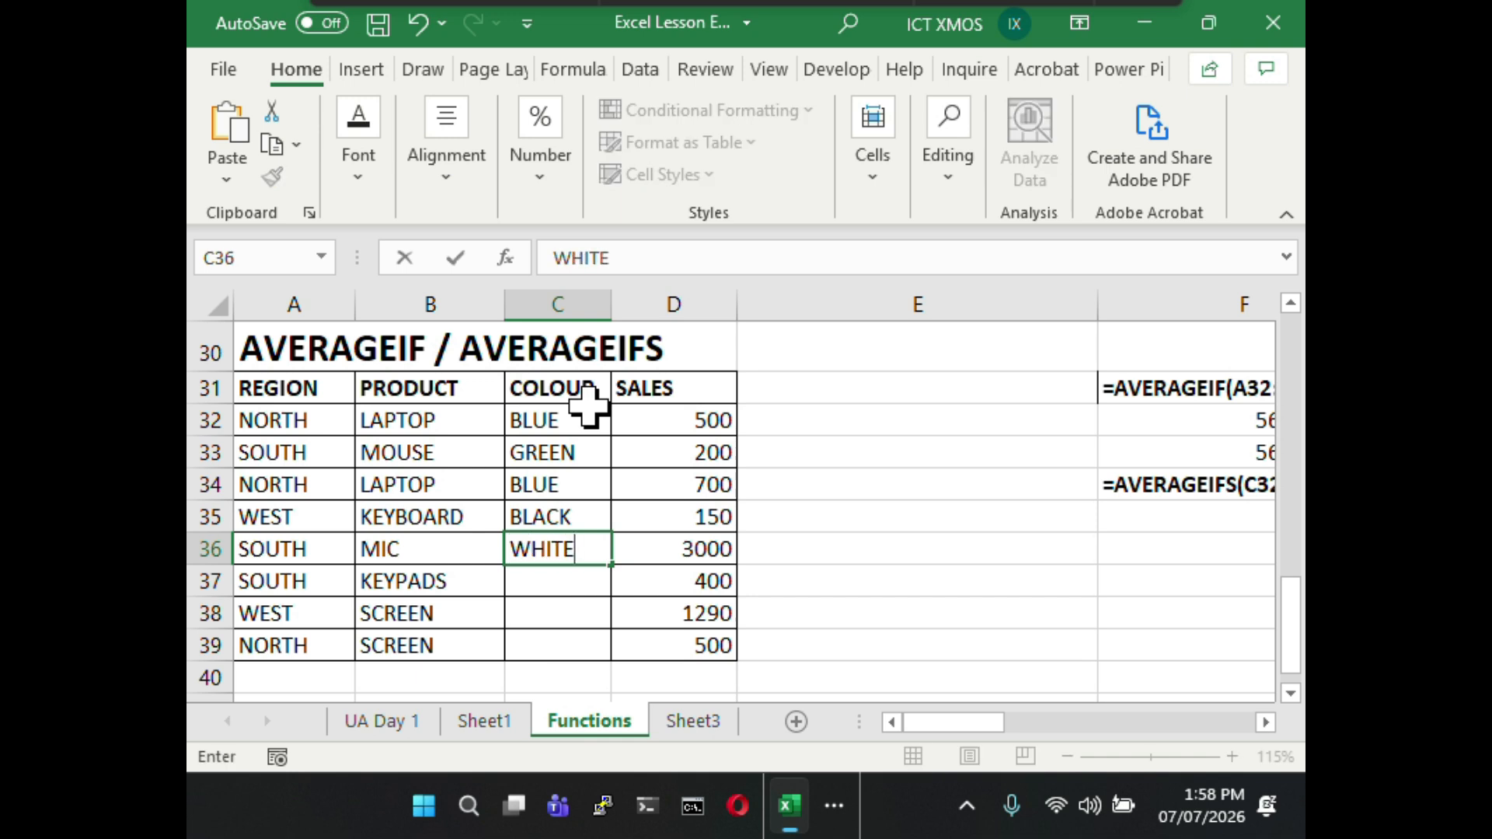
text(ITE)
key(Return)
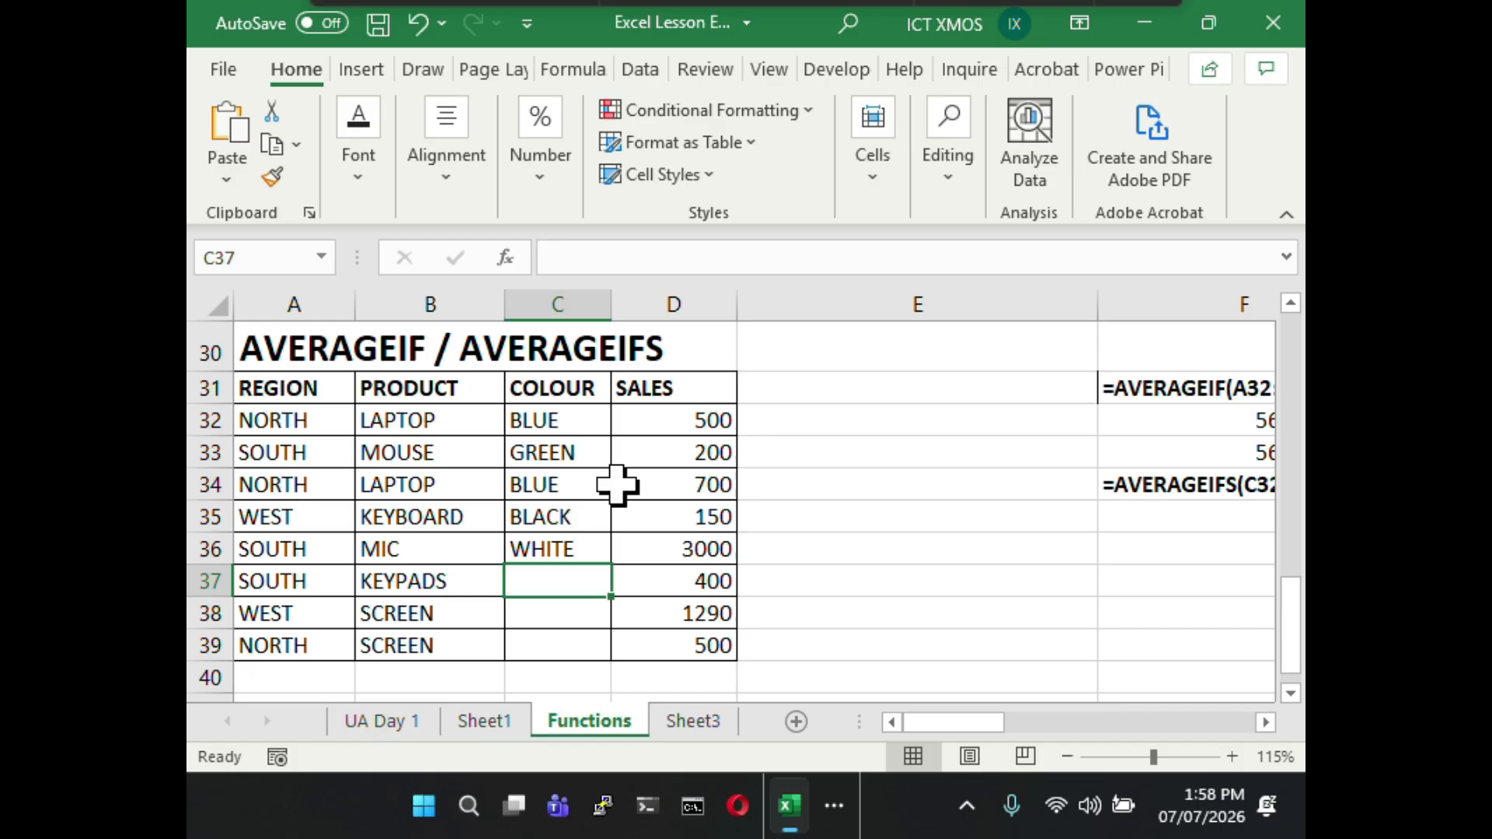
text(RED)
key(Return)
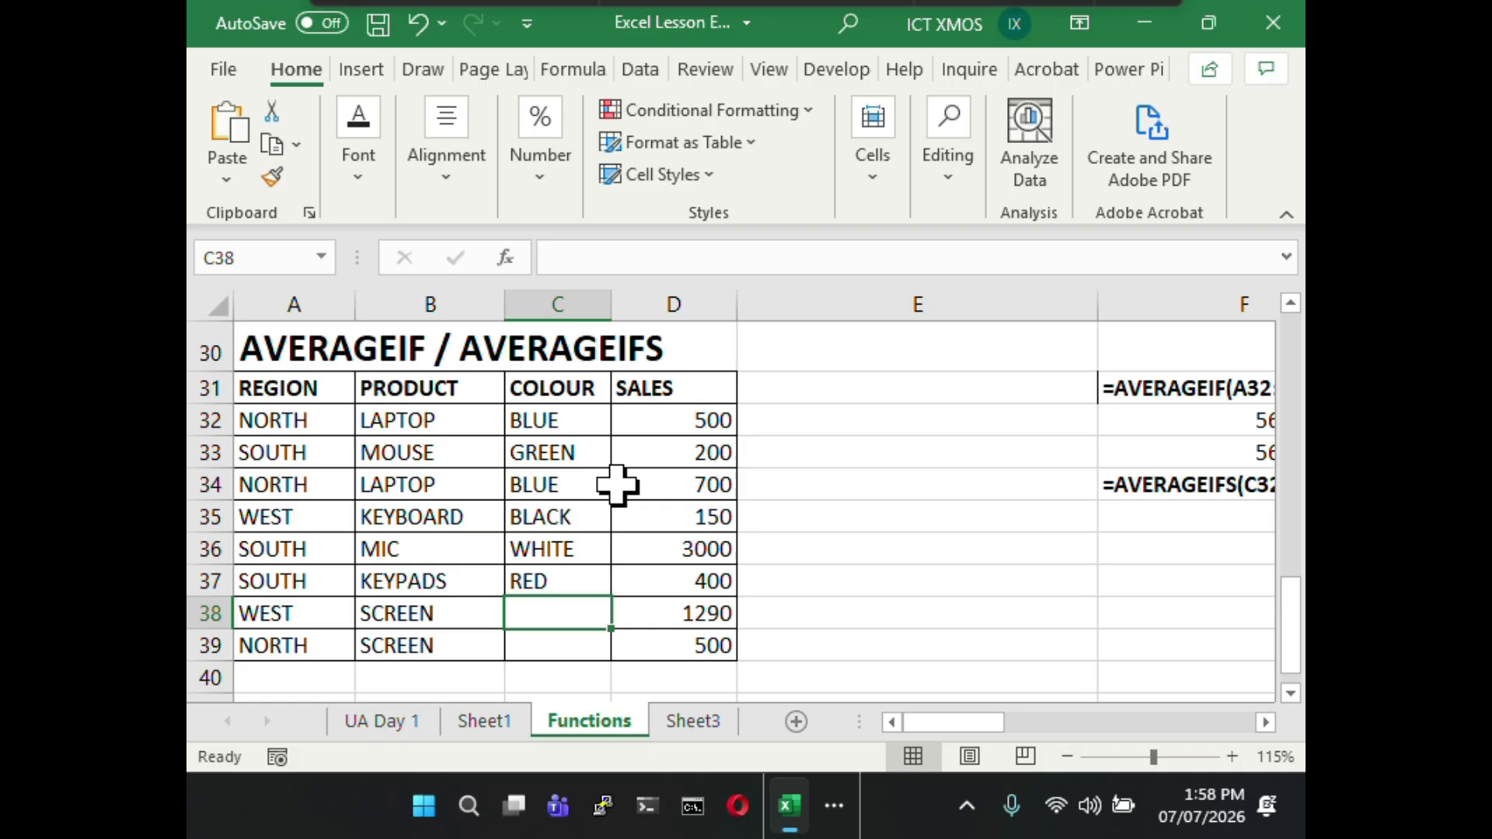
text(SILVER)
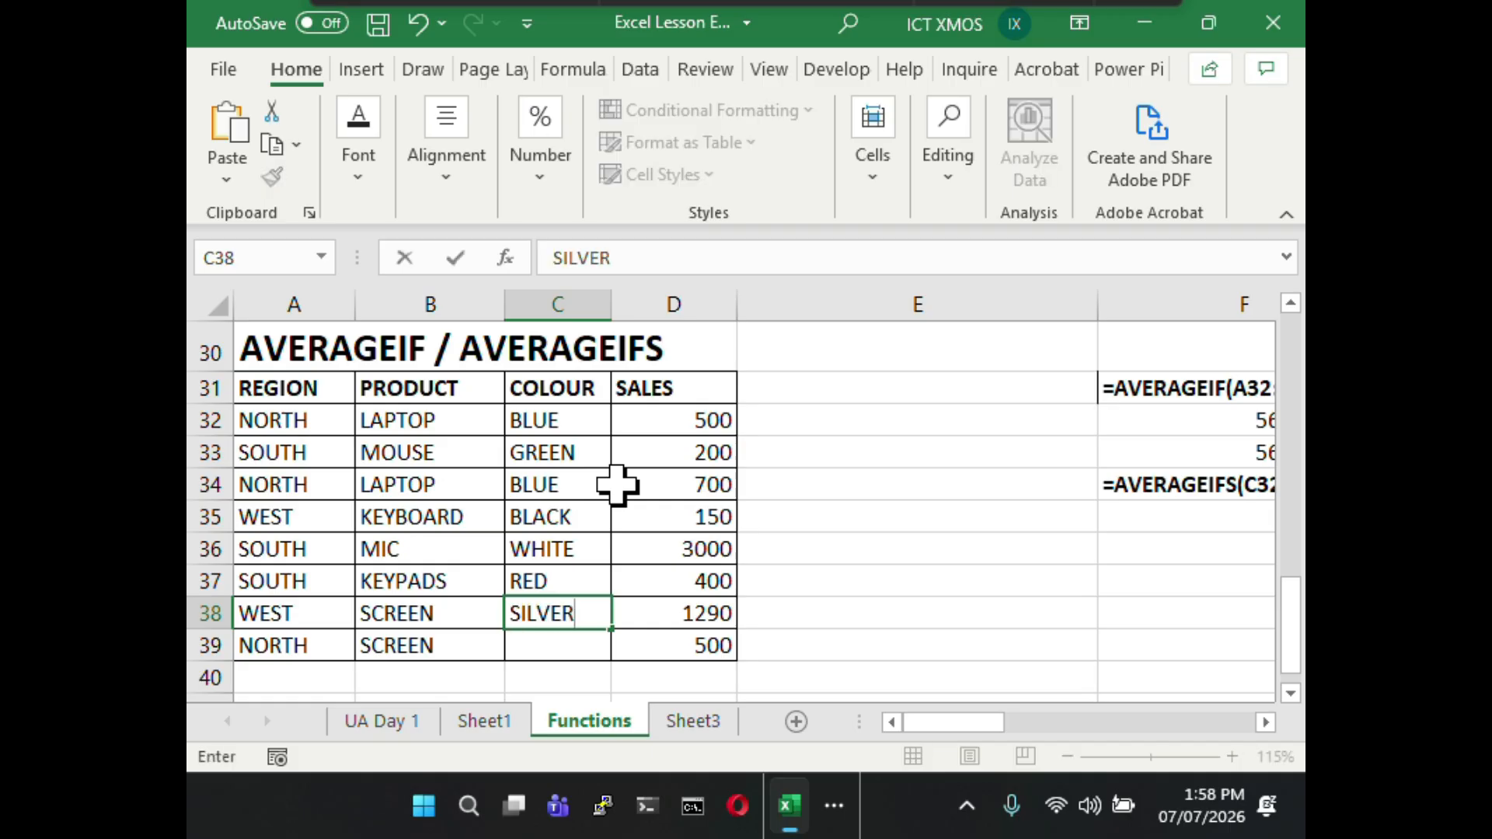
key(Return)
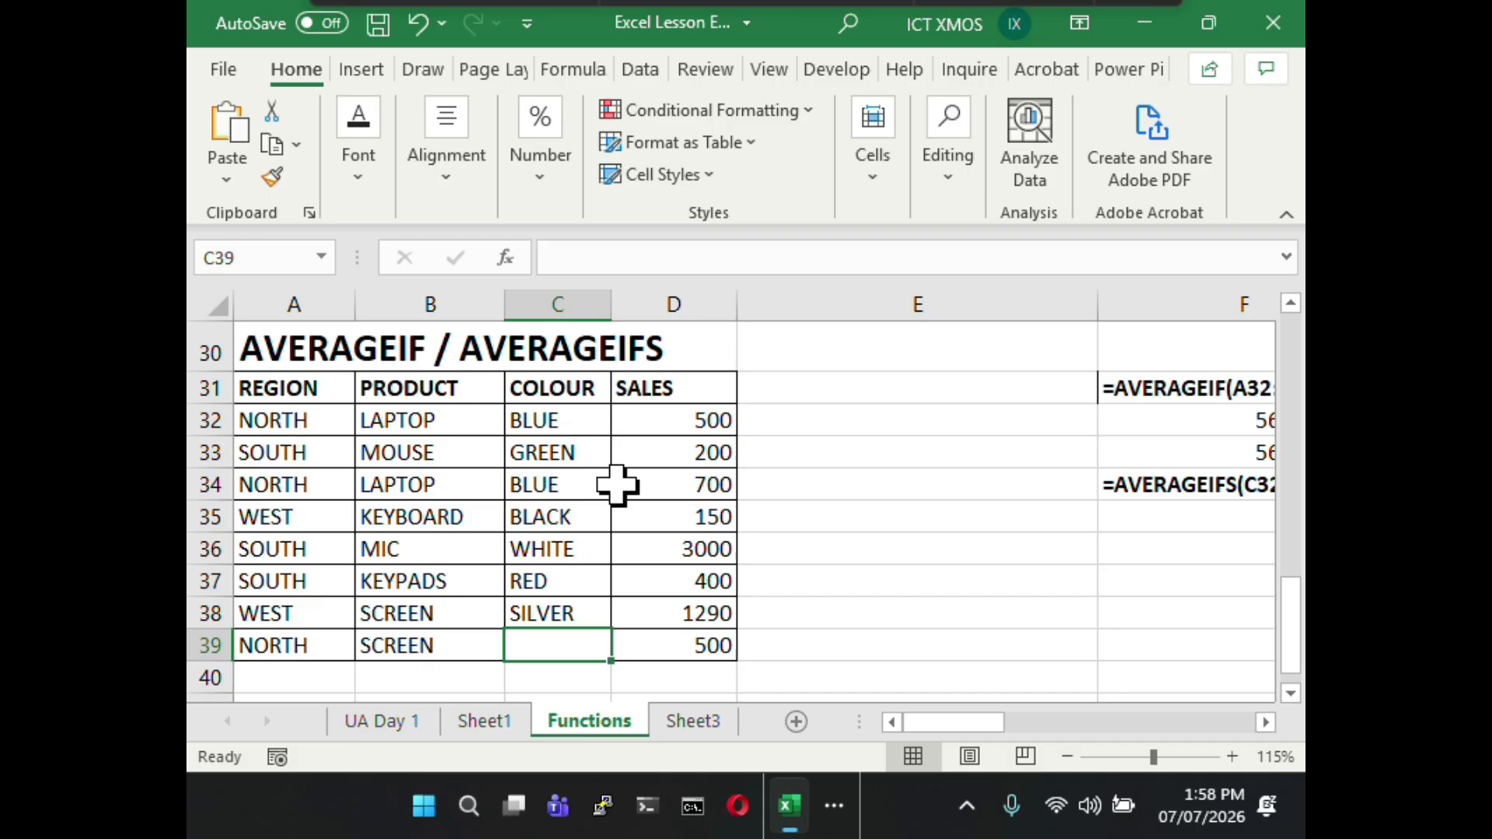
text(GREY)
key(Return)
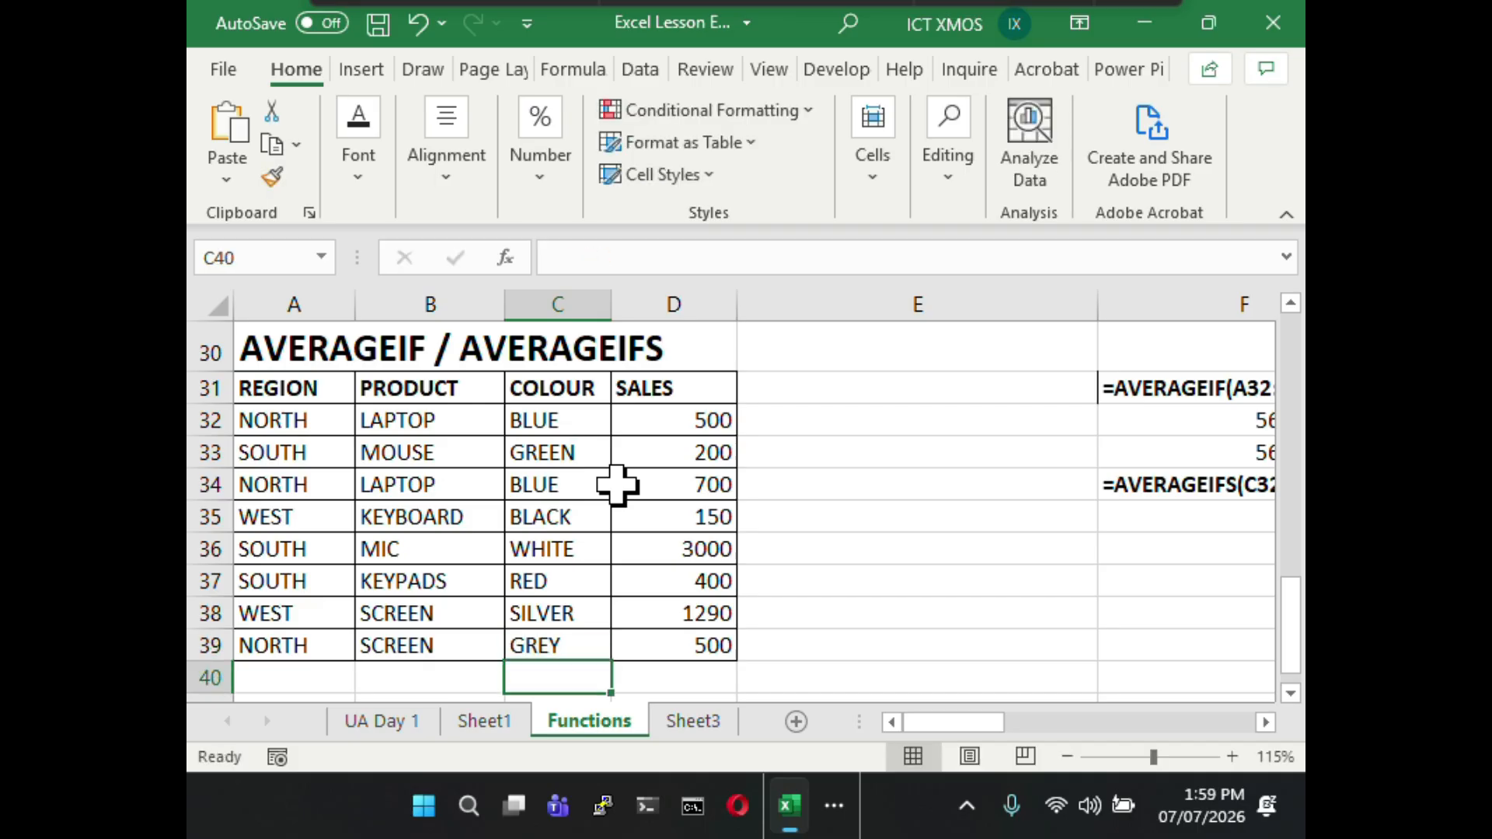
click(615, 502)
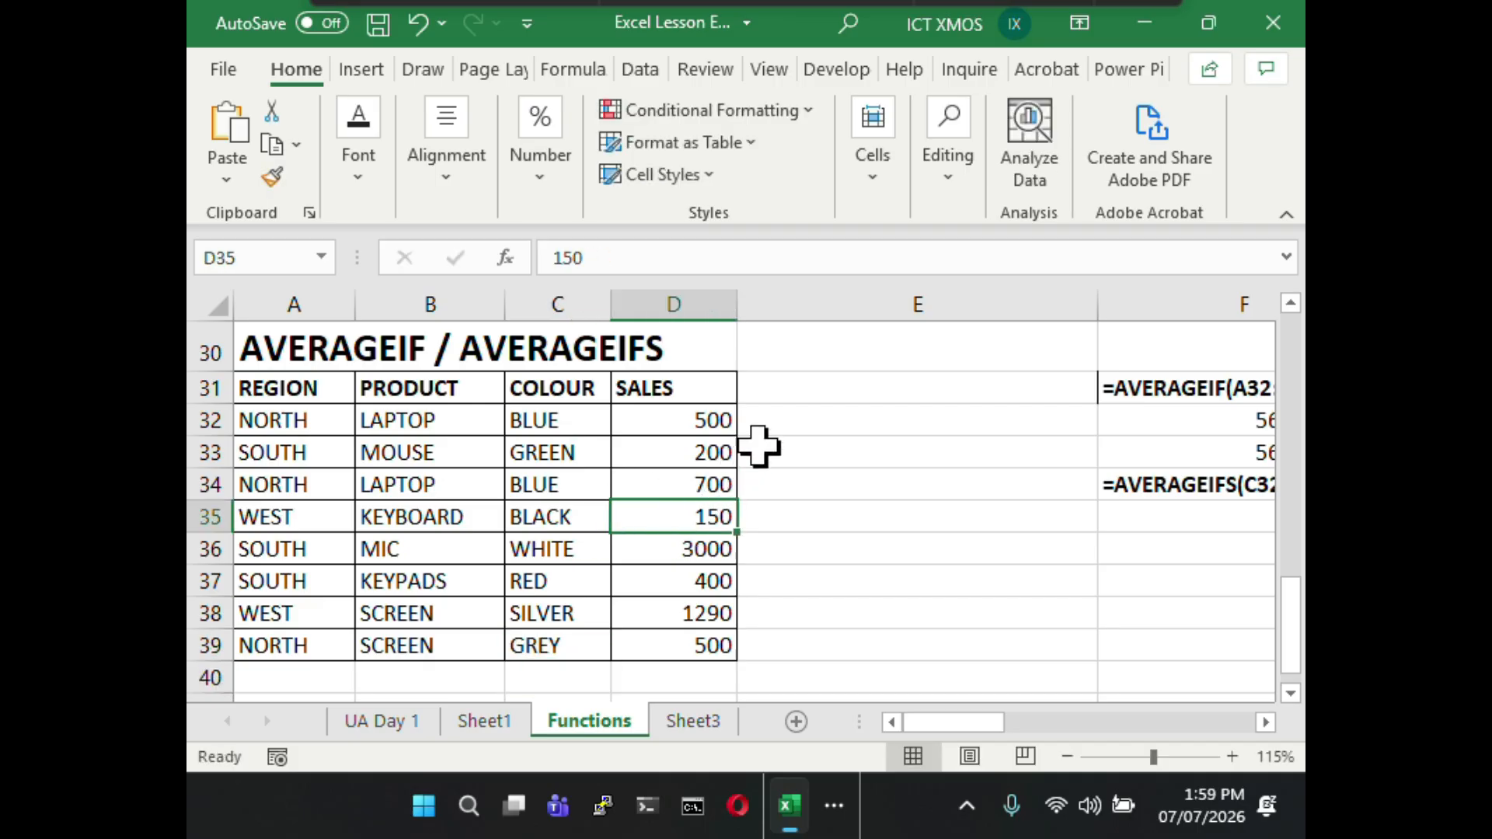
- Copy the NORTH LAPTOP BLUE 700 row into the empty row 40
click(583, 496)
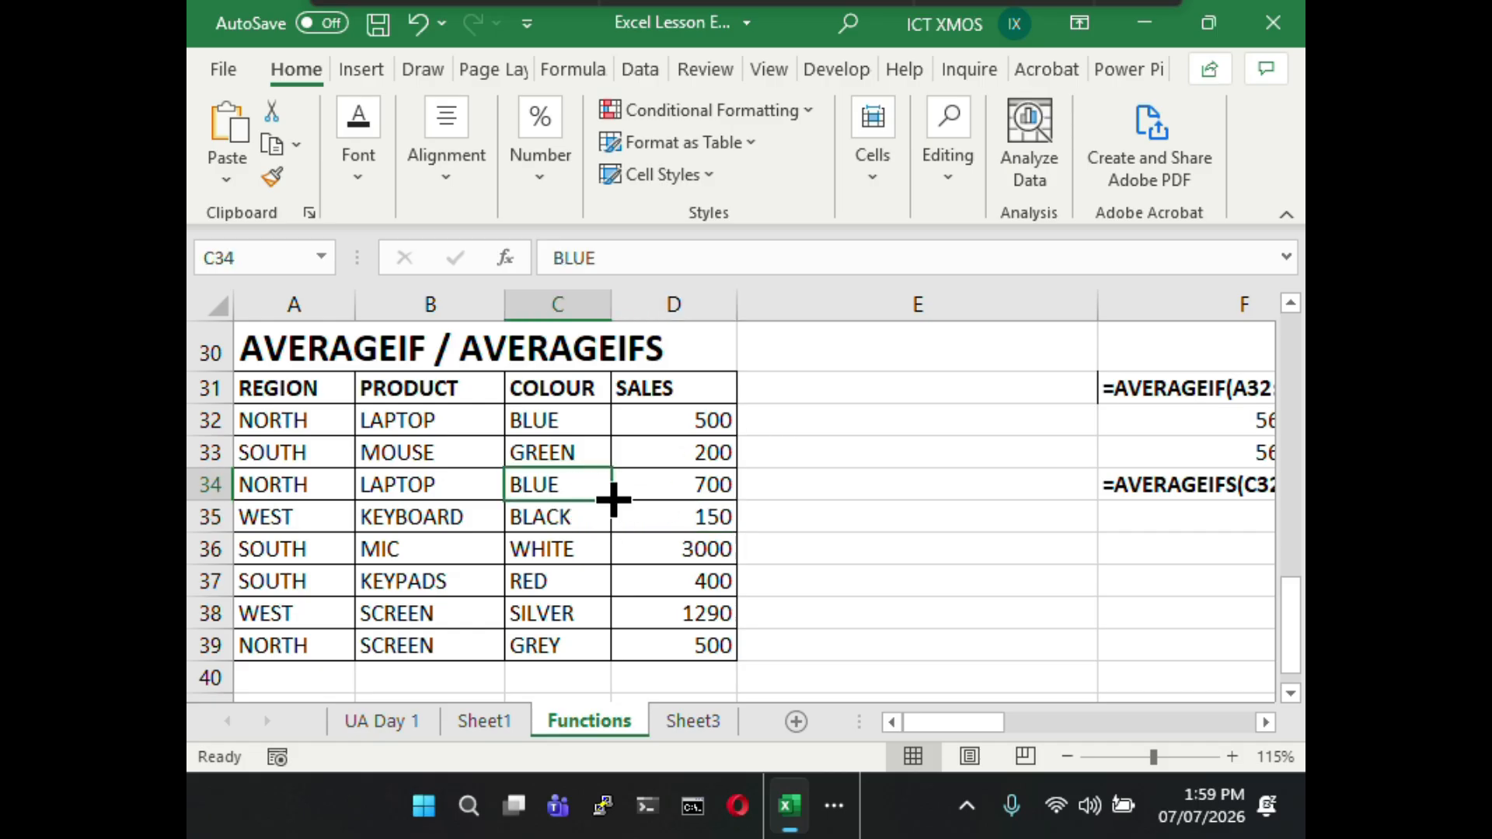
click(582, 546)
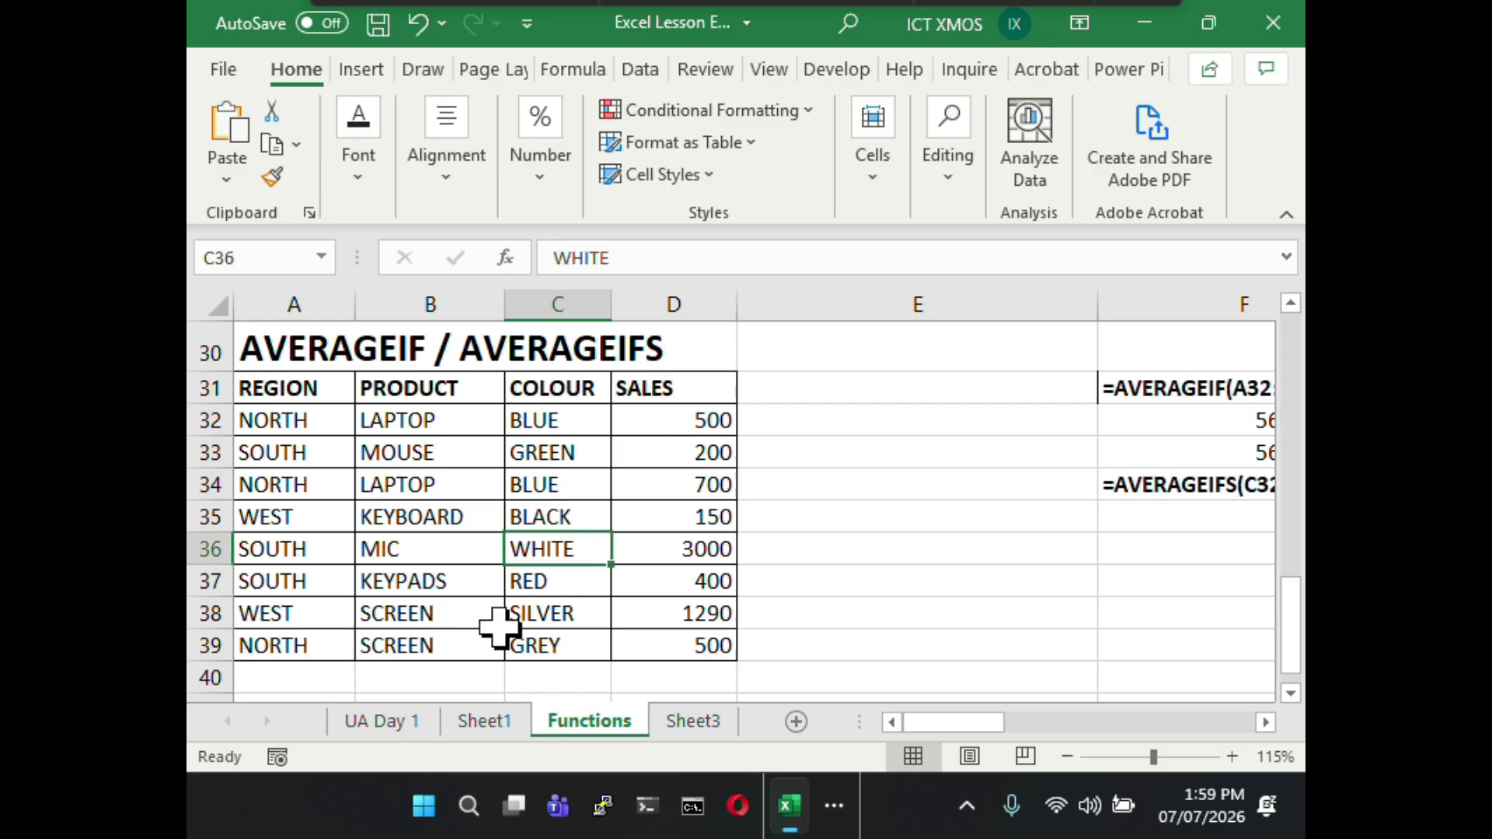
scroll(500, 628, down, 1)
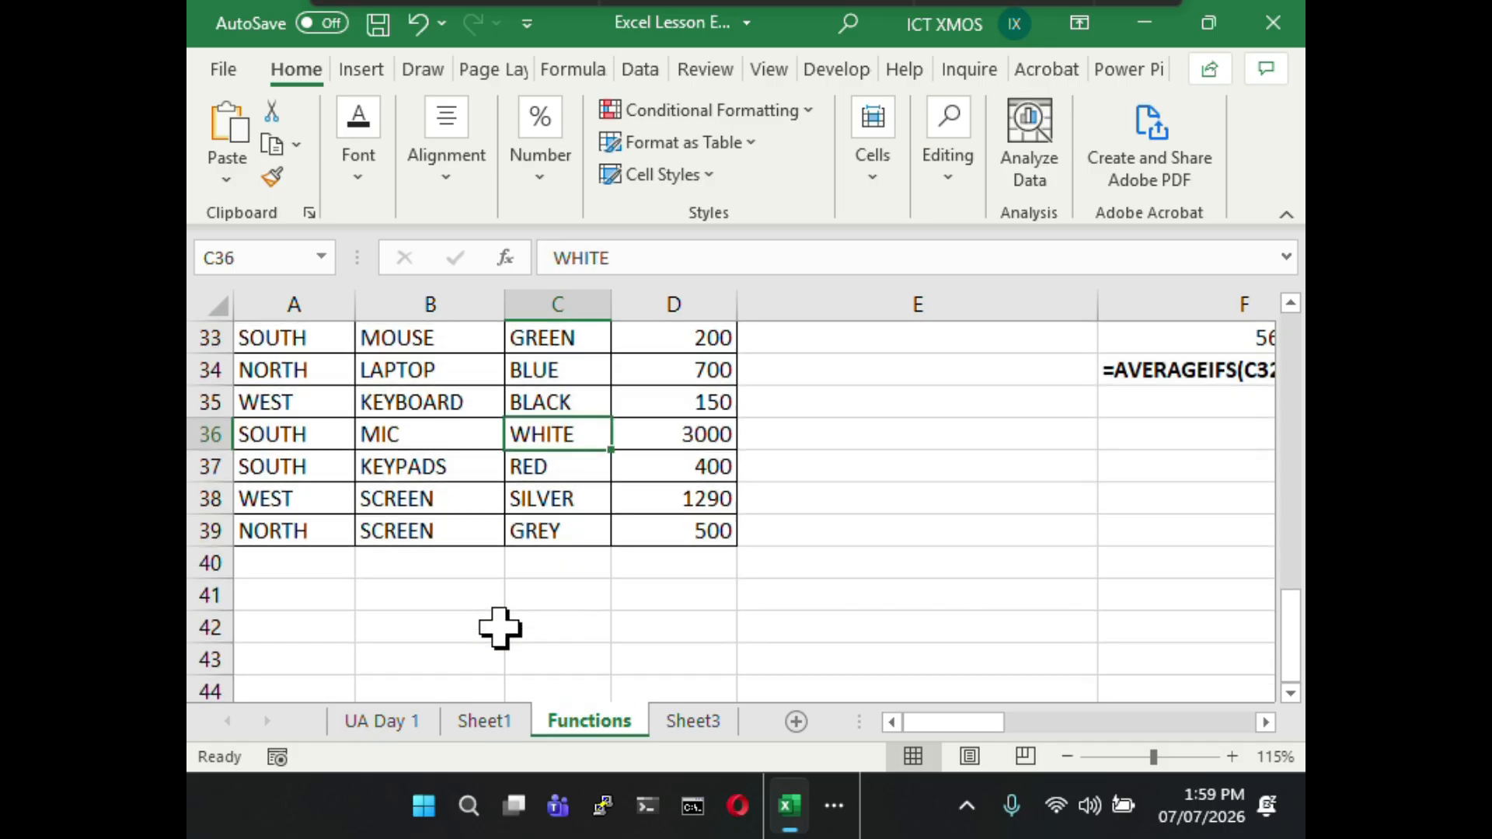
drag(291, 373, 656, 376)
key(ctrl+c)
click(300, 566)
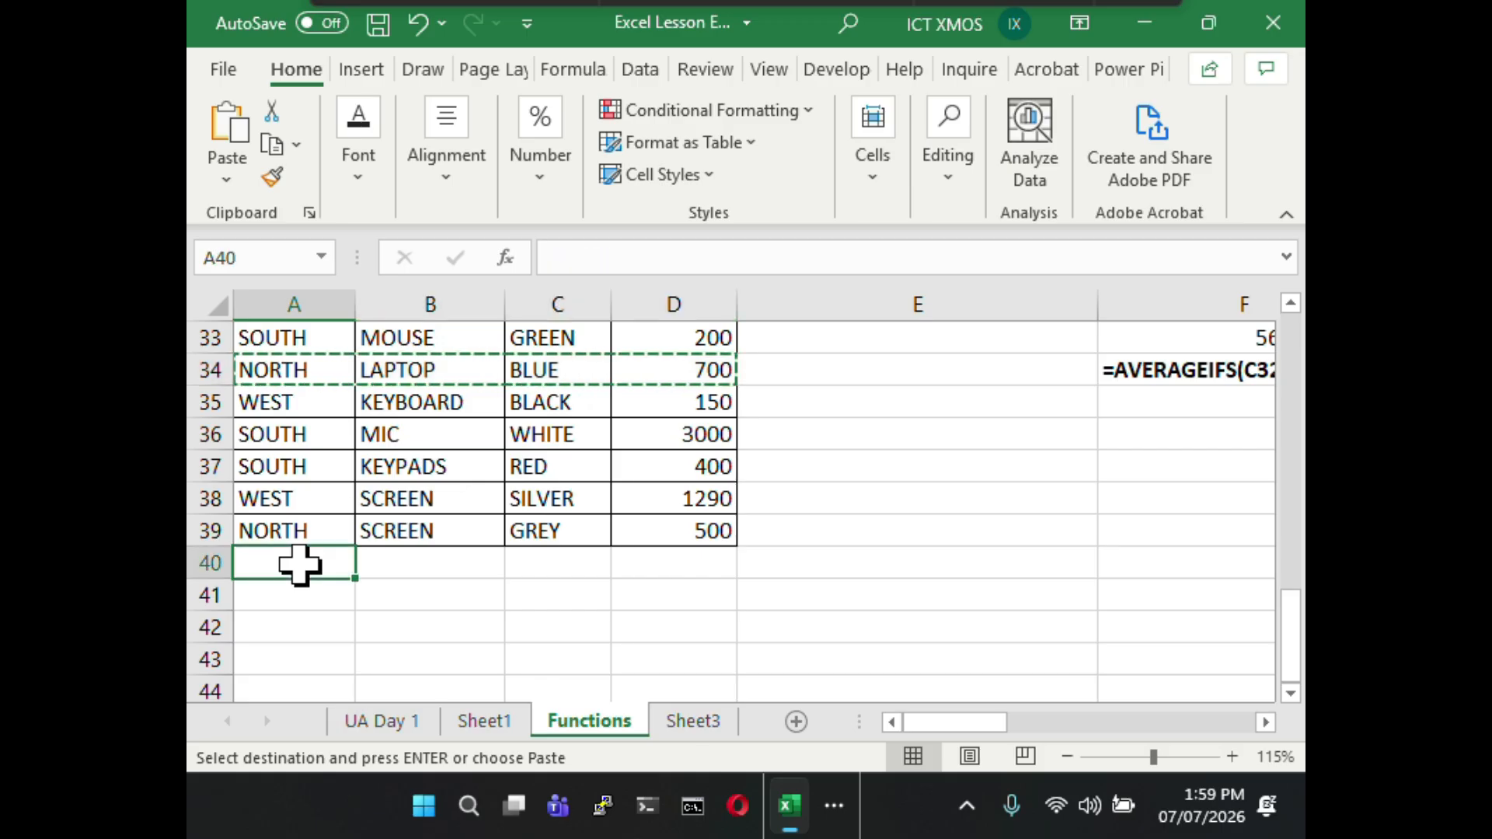
key(ctrl+v)
- Change the new row's sales to 600 and its colour to RED
click(323, 535)
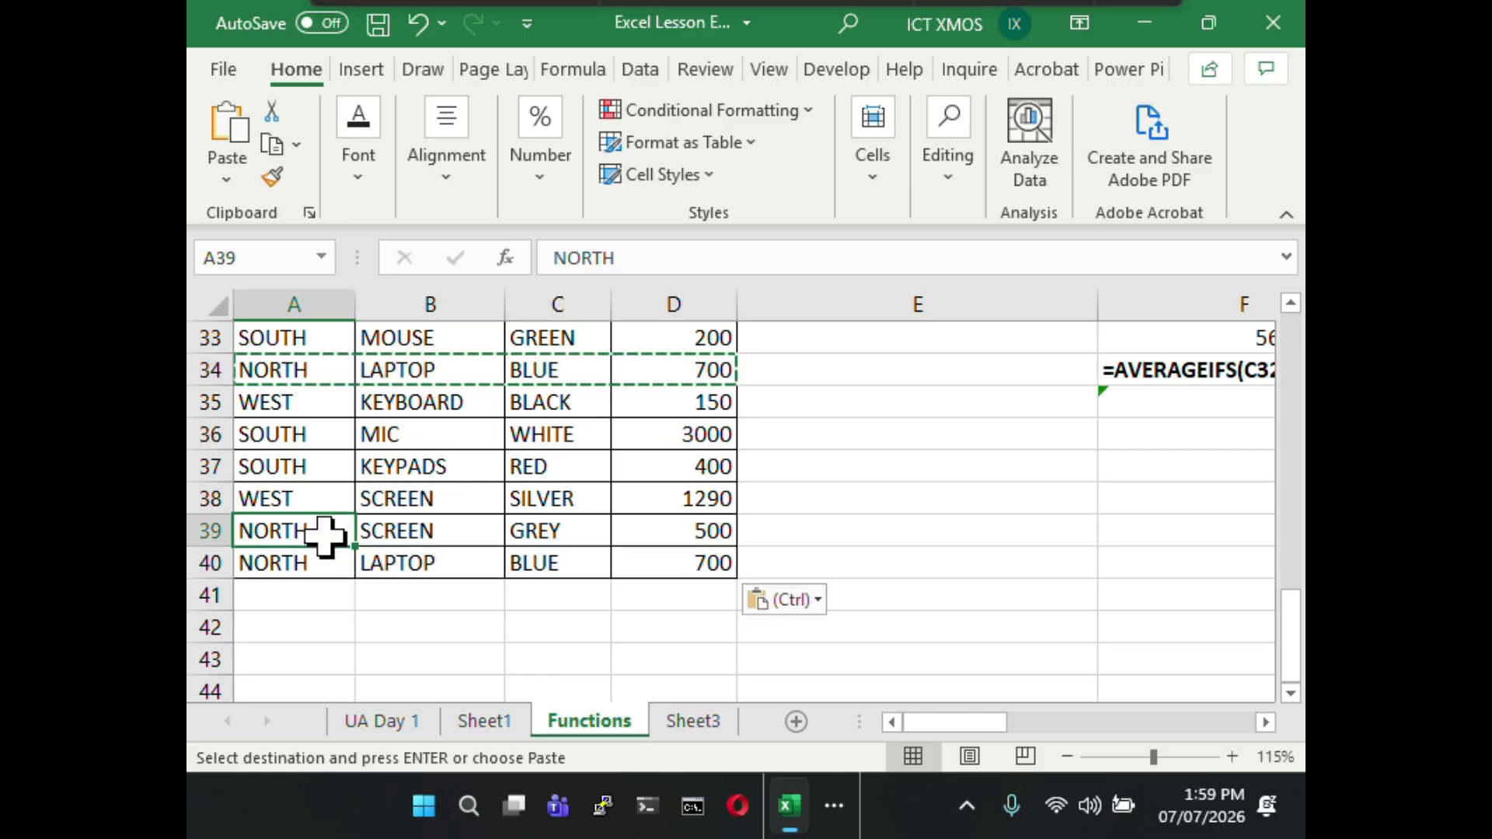
click(659, 561)
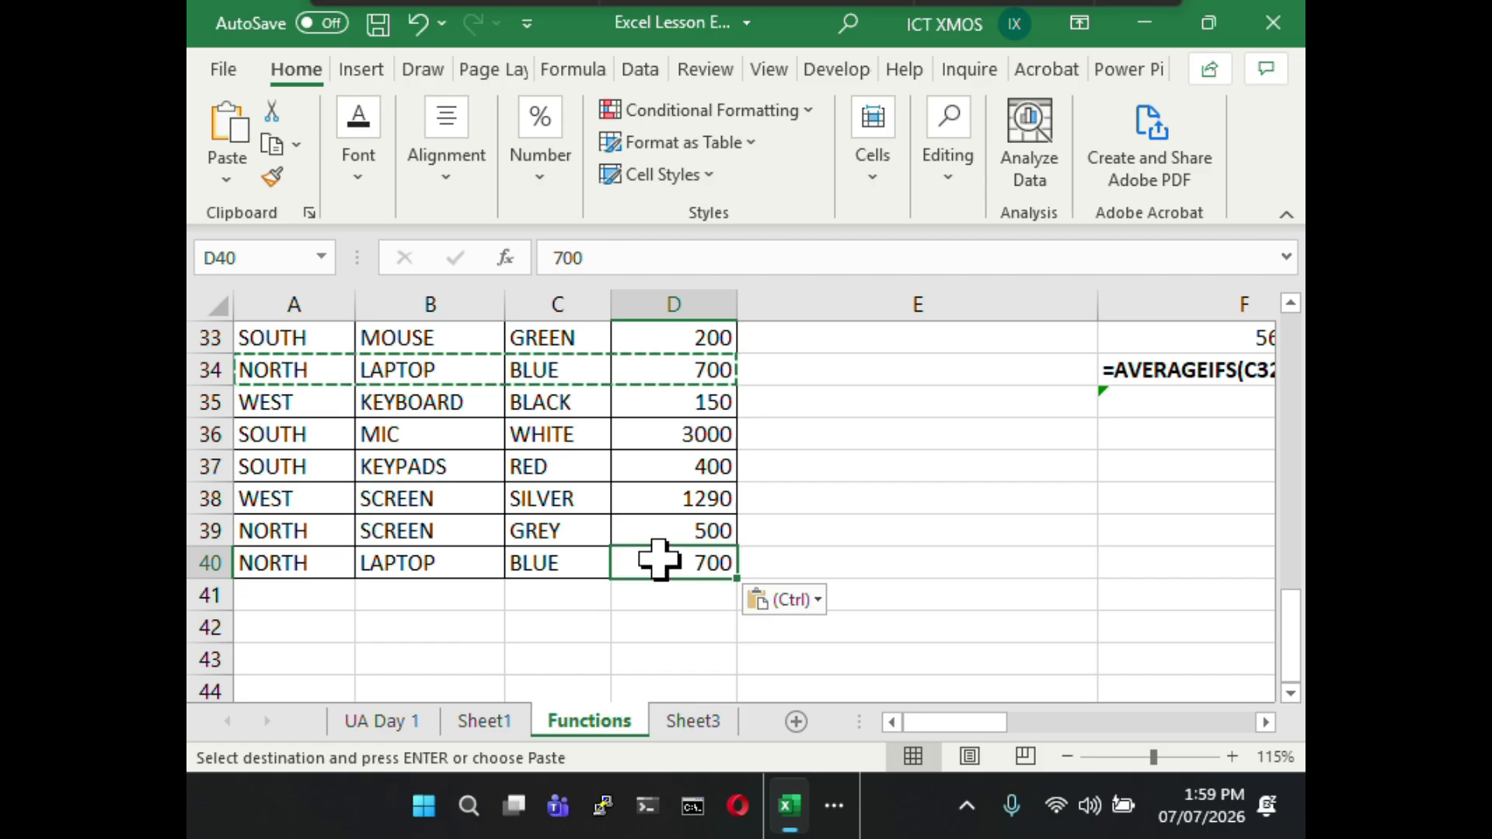
text(60)
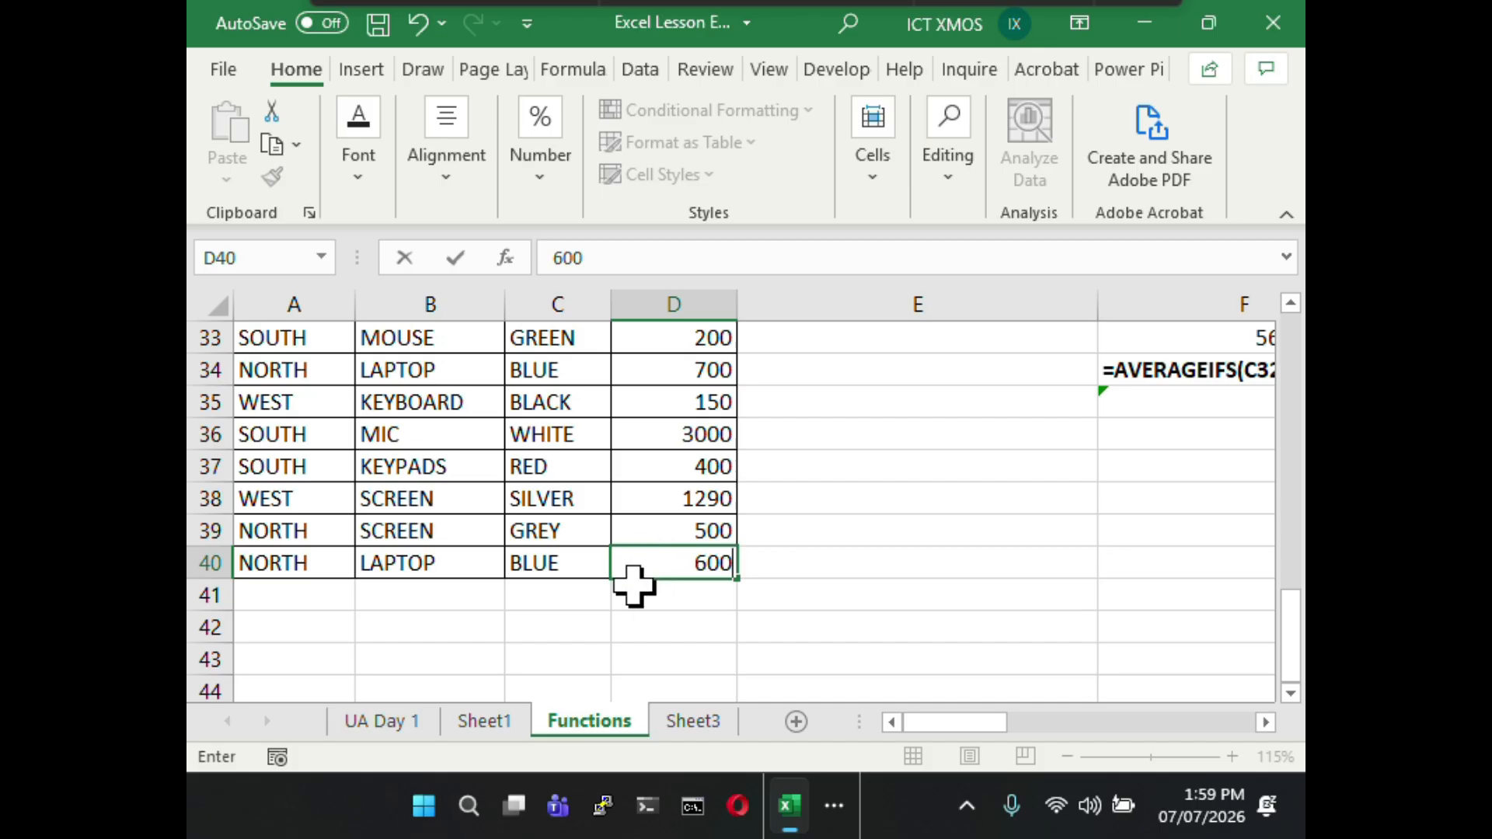
key(Return)
click(543, 564)
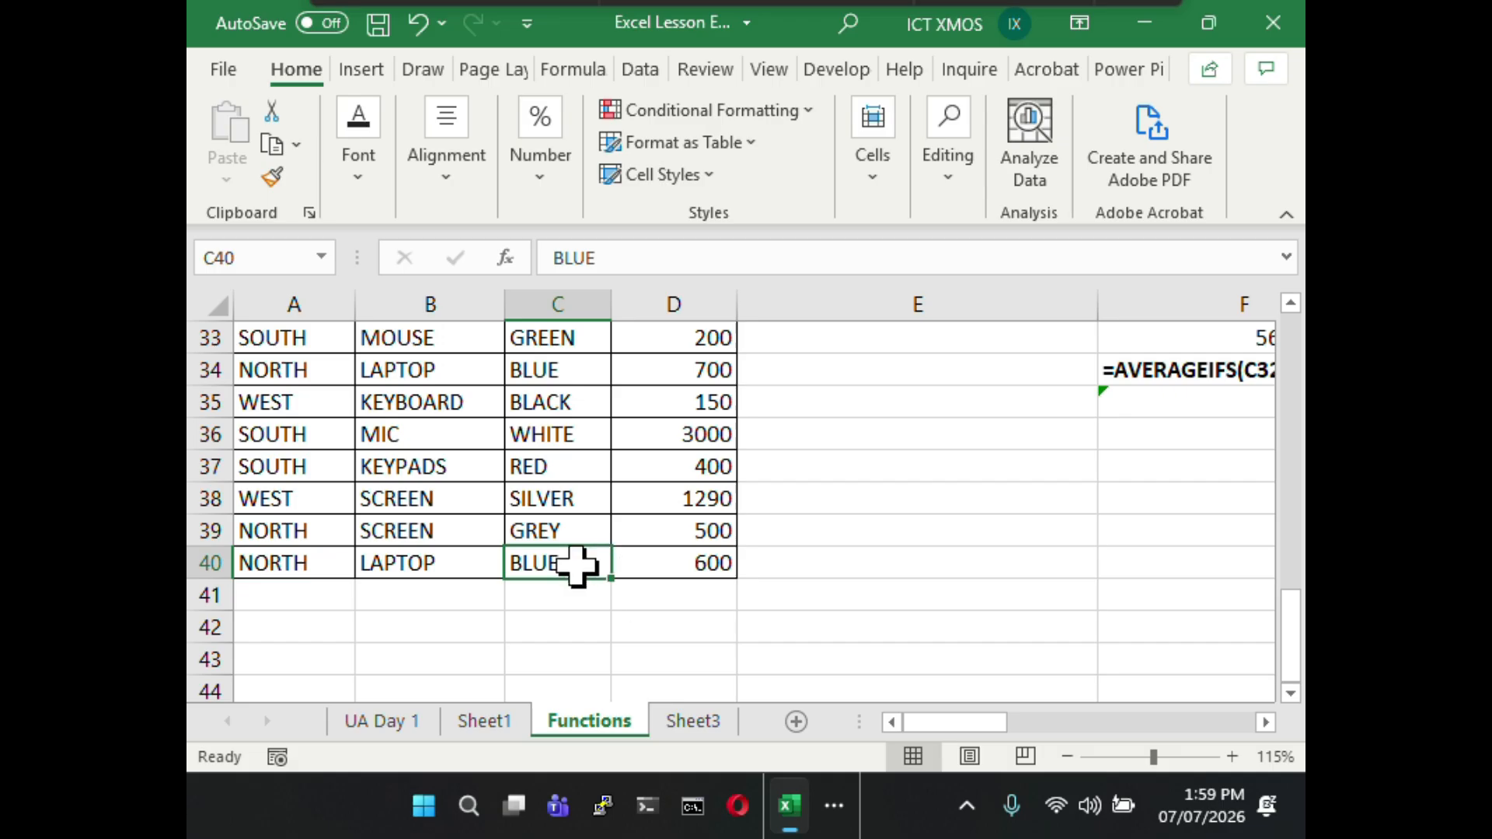
text(RED)
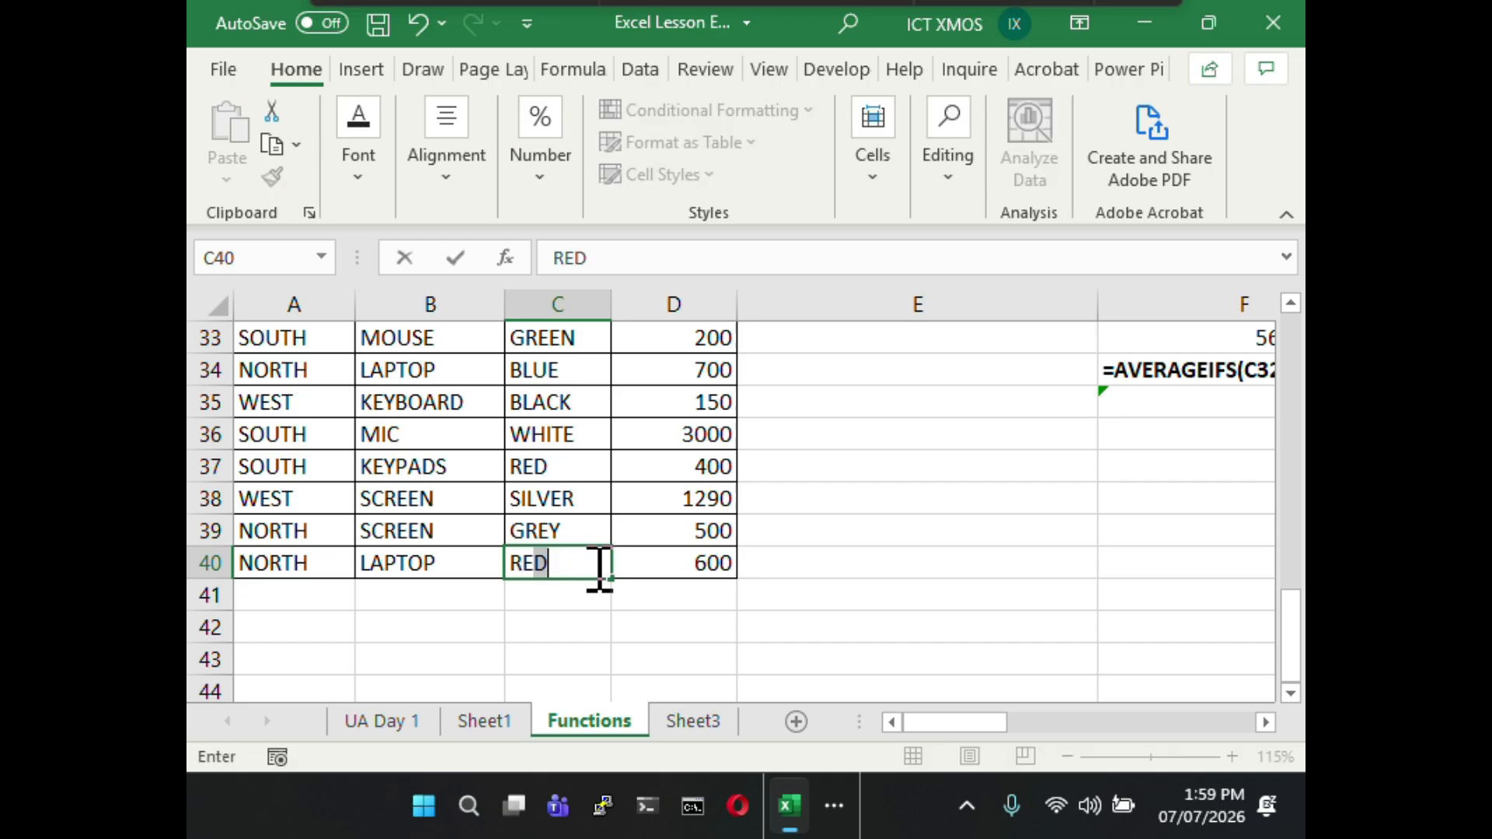
click(632, 561)
scroll(634, 558, up, 1)
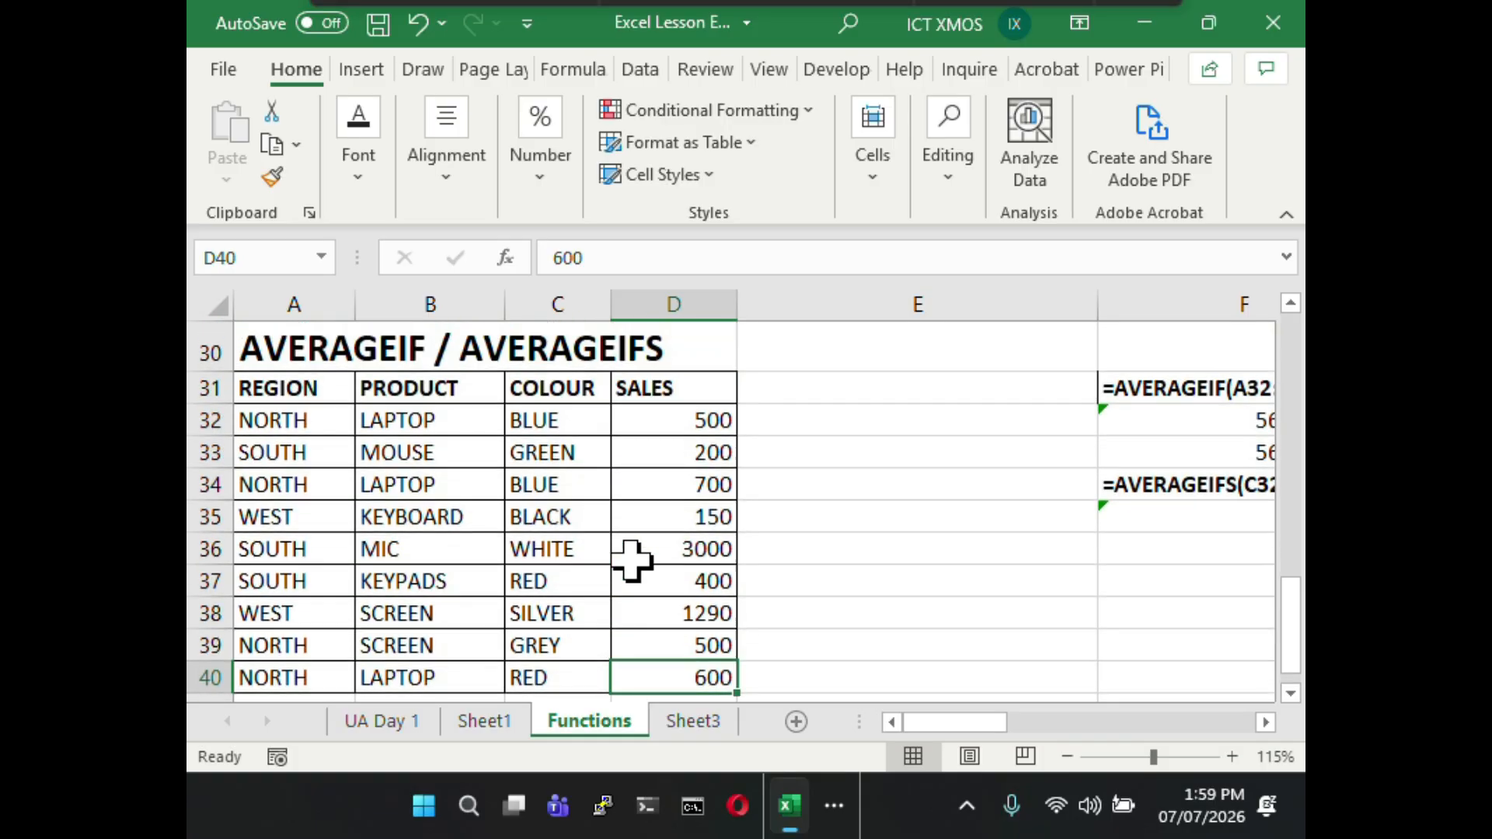
click(648, 549)
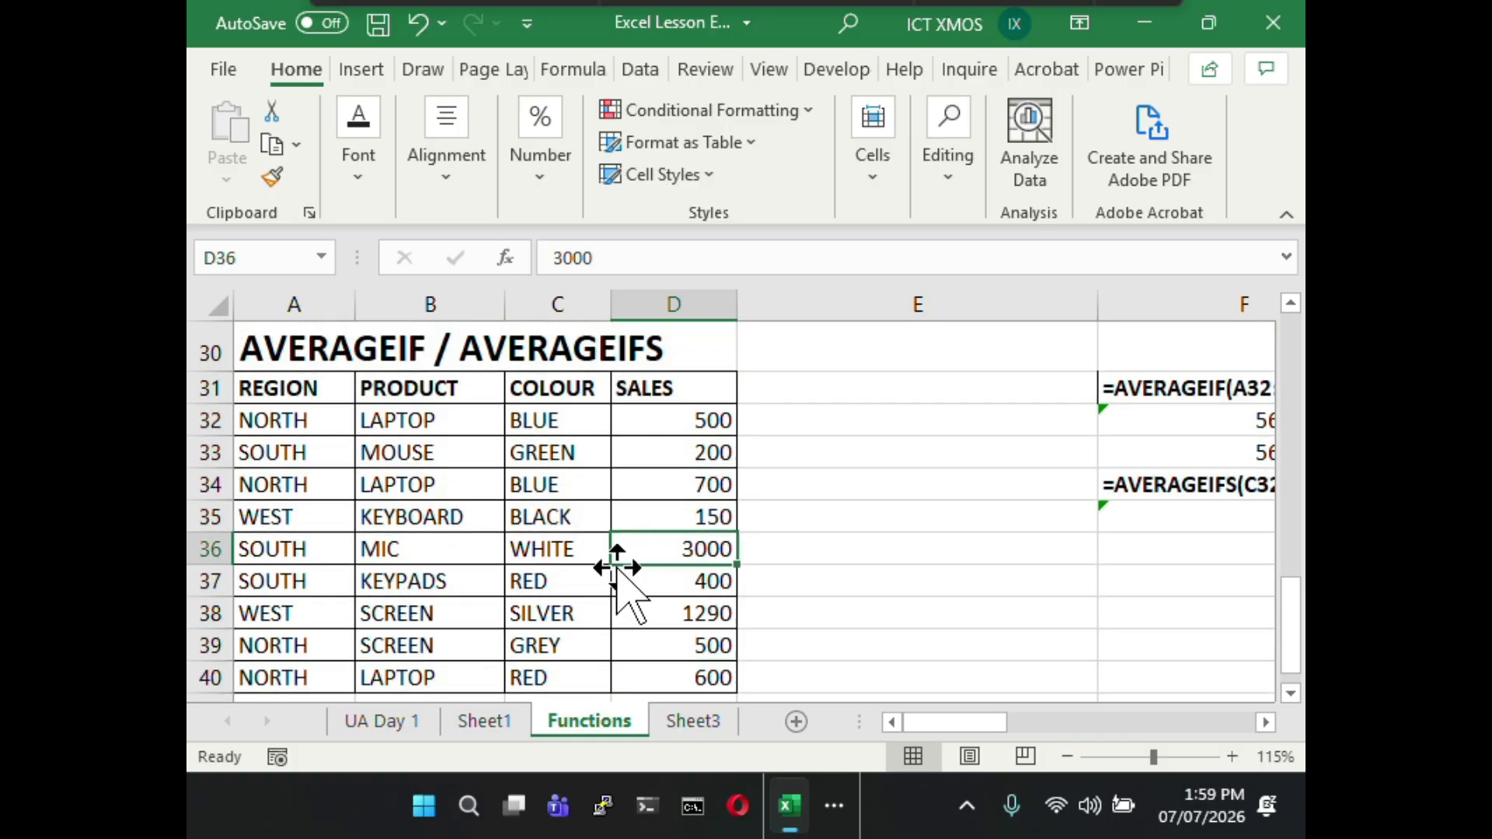
- Narrow empty column E and widen column F to about 58.86 so the formulas fit
click(848, 576)
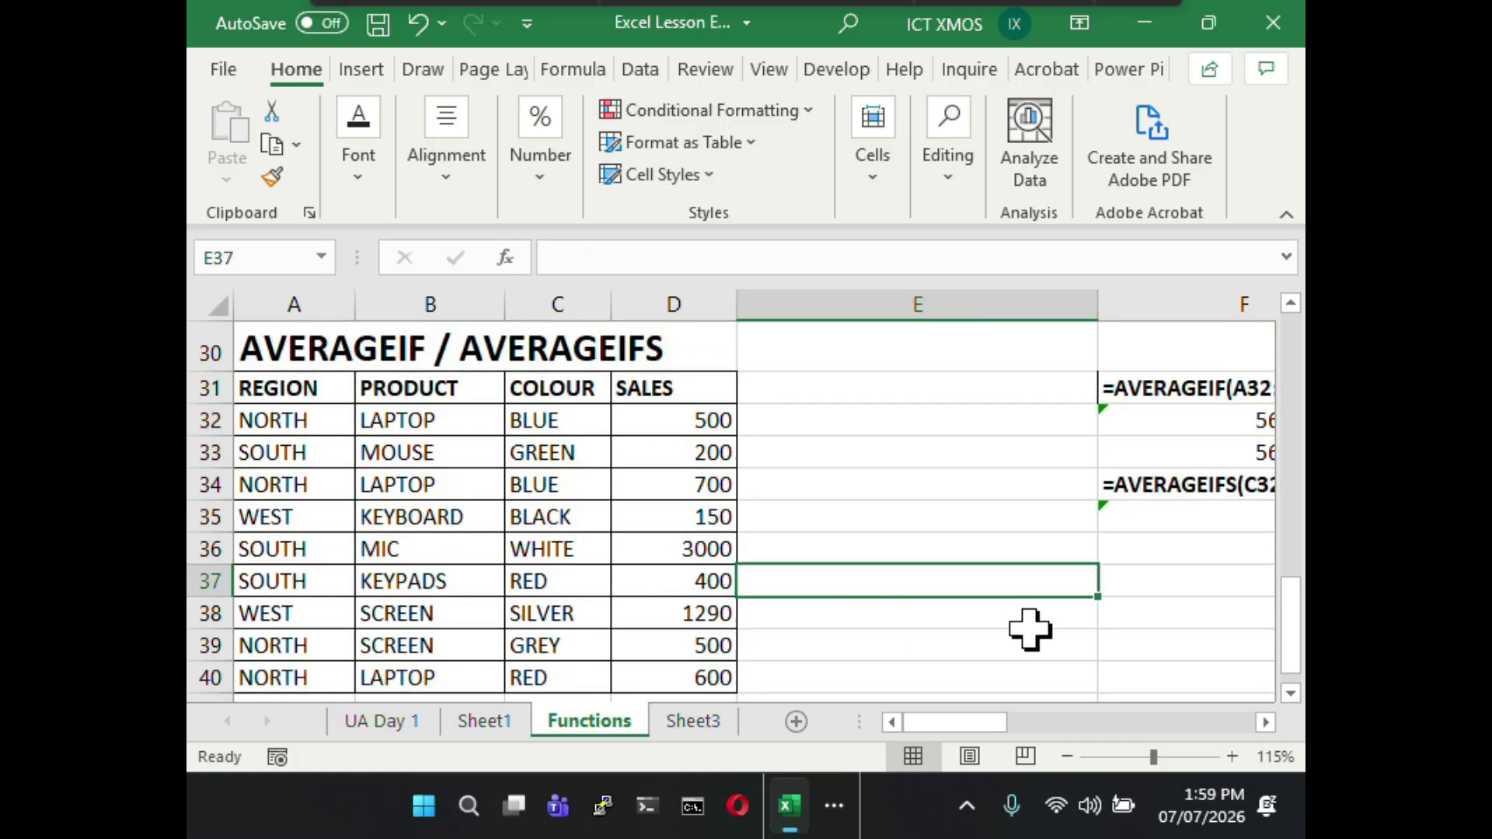
drag(1098, 305, 794, 309)
drag(1089, 310, 1279, 308)
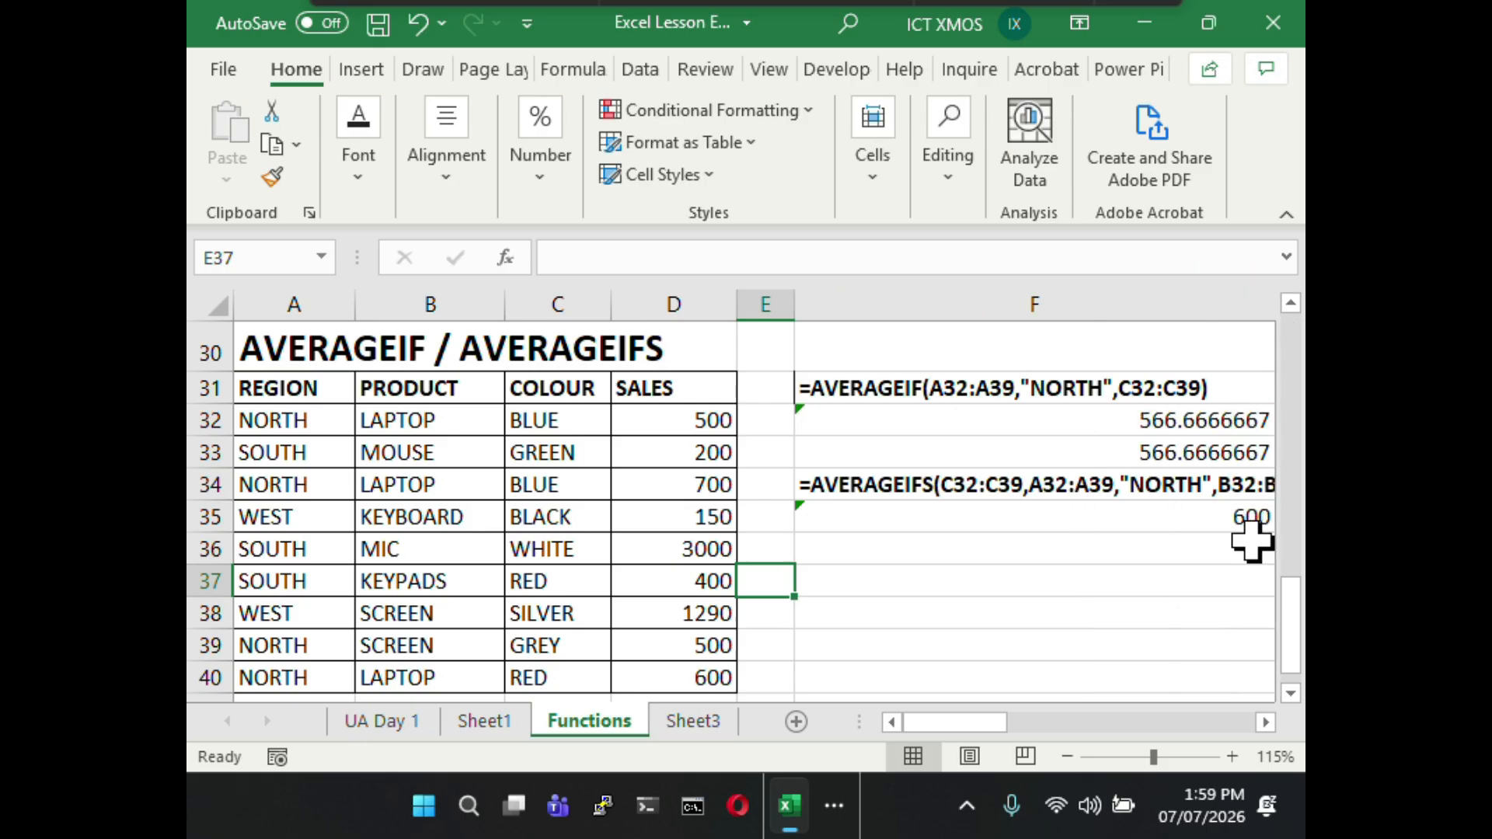
click(1266, 722)
drag(1154, 314, 1270, 317)
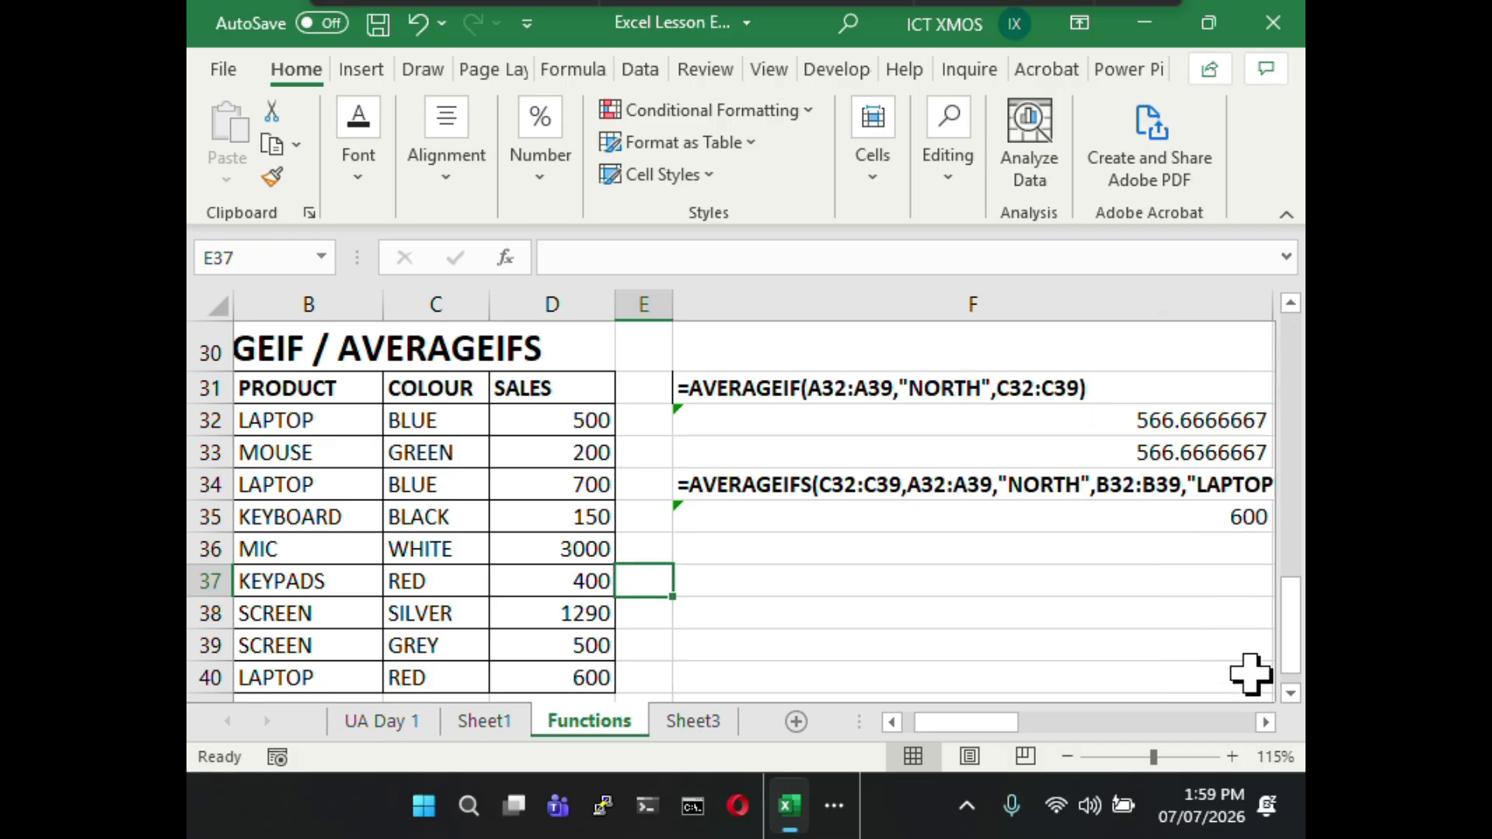
click(1291, 694)
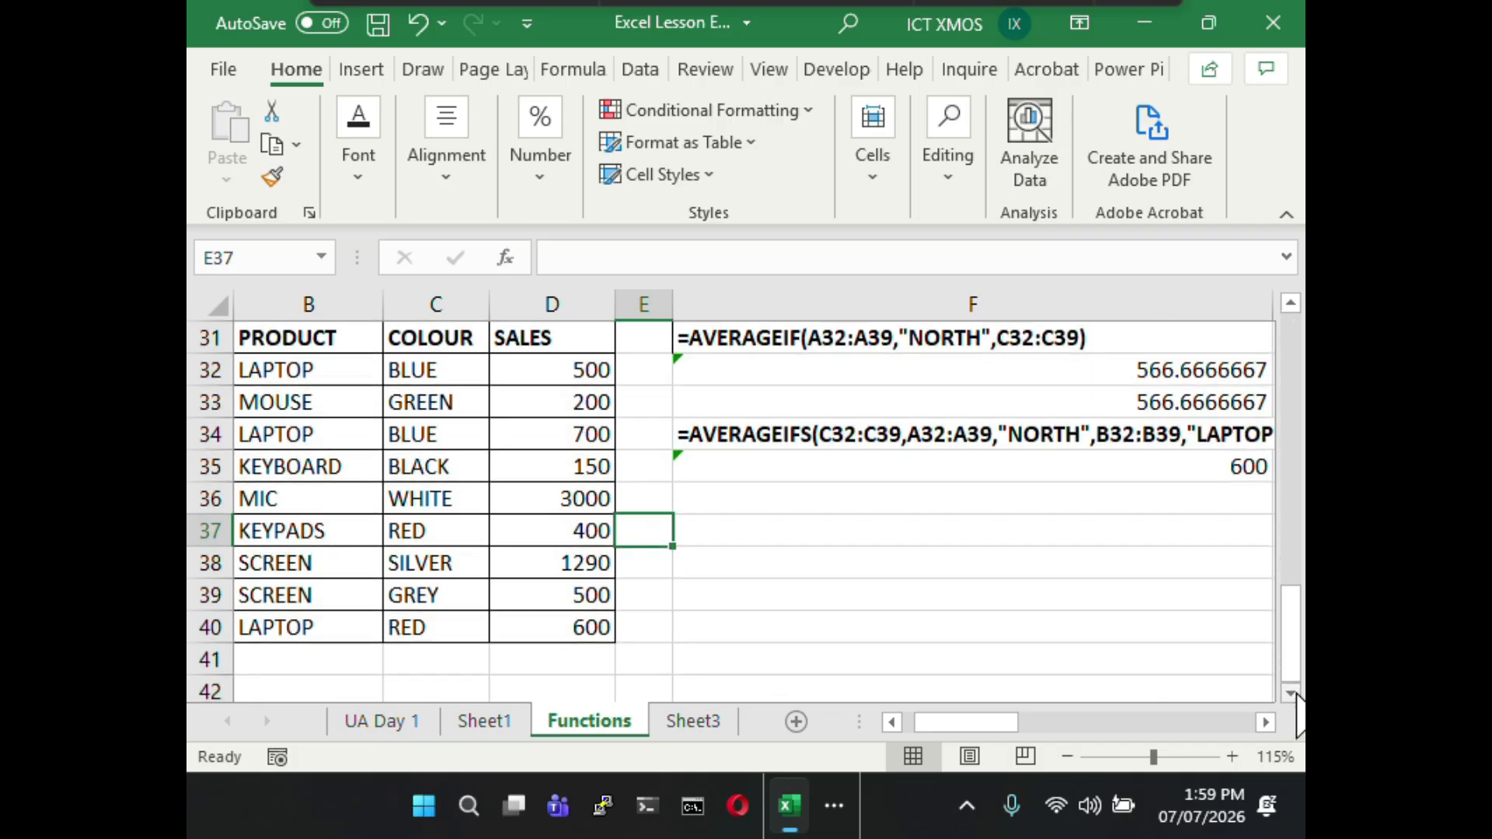
click(1264, 723)
drag(1125, 304, 1196, 316)
drag(970, 721, 972, 722)
click(918, 436)
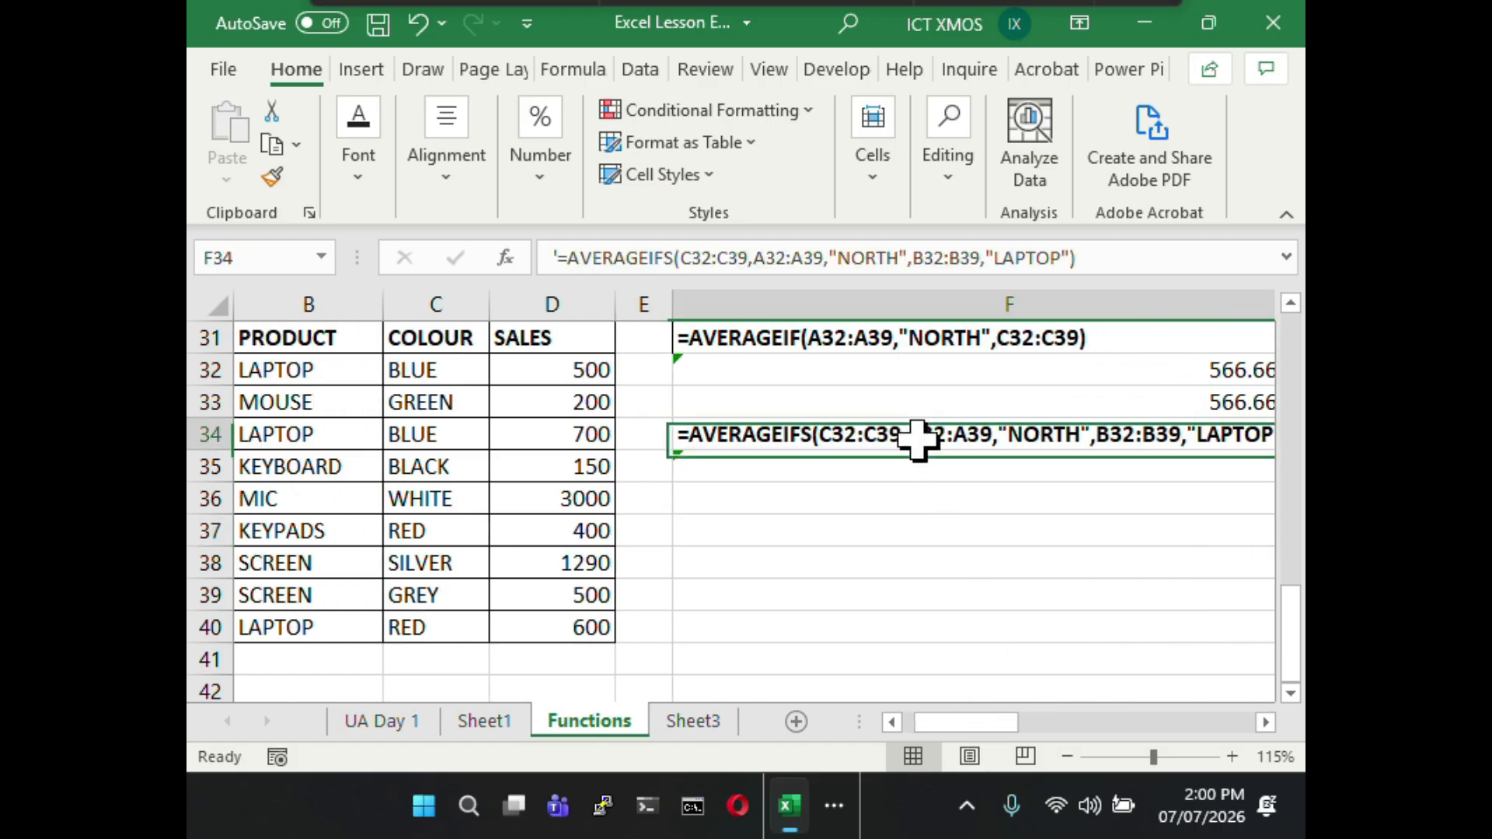
- Paste the AVERAGEIFS formula text into F36 and add the C32:C39 "BLUE" colour condition
drag(1116, 255, 539, 249)
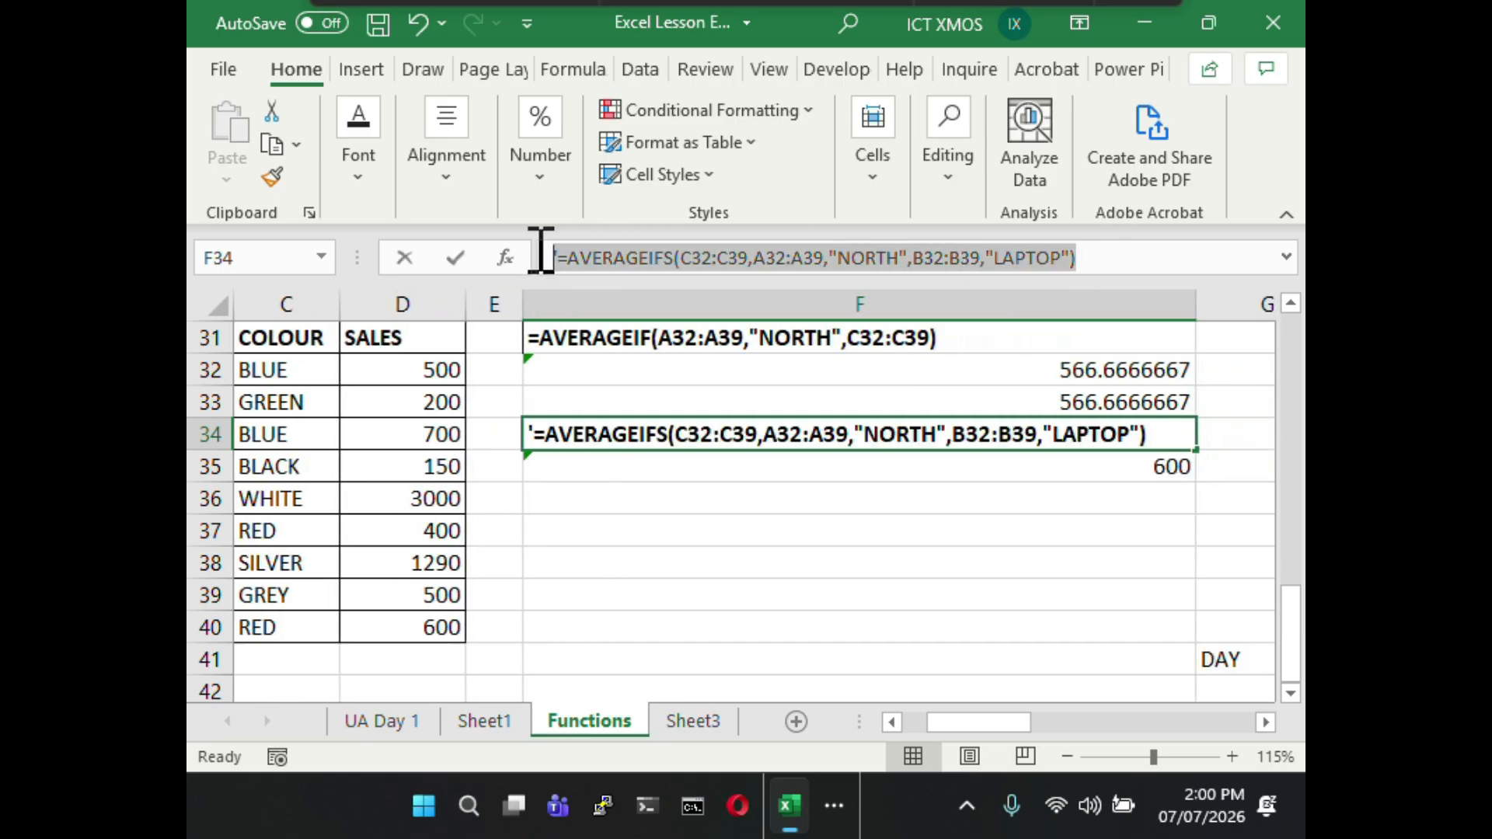
click(595, 499)
key(ctrl+v)
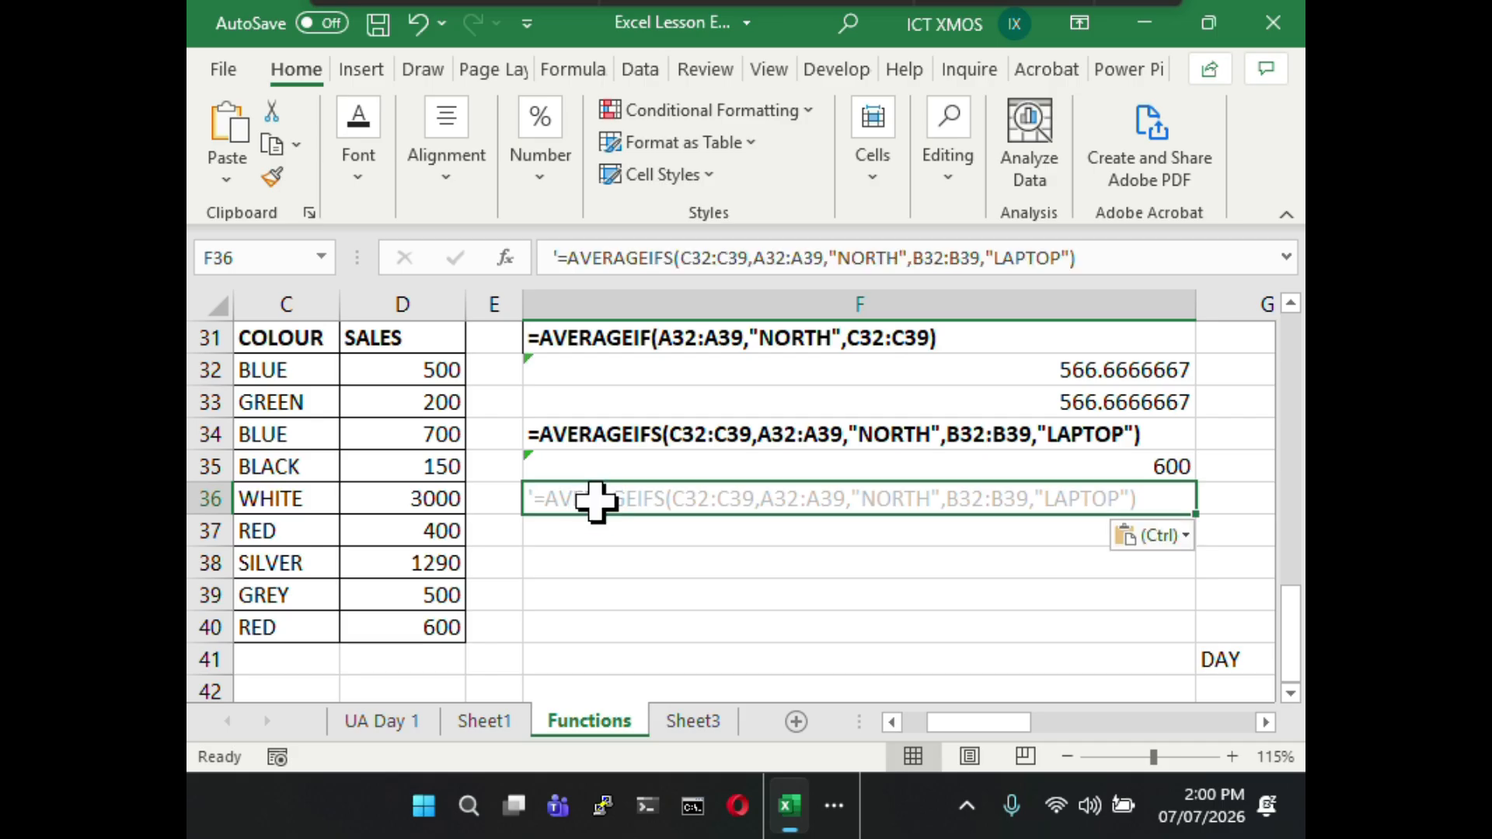
click(942, 258)
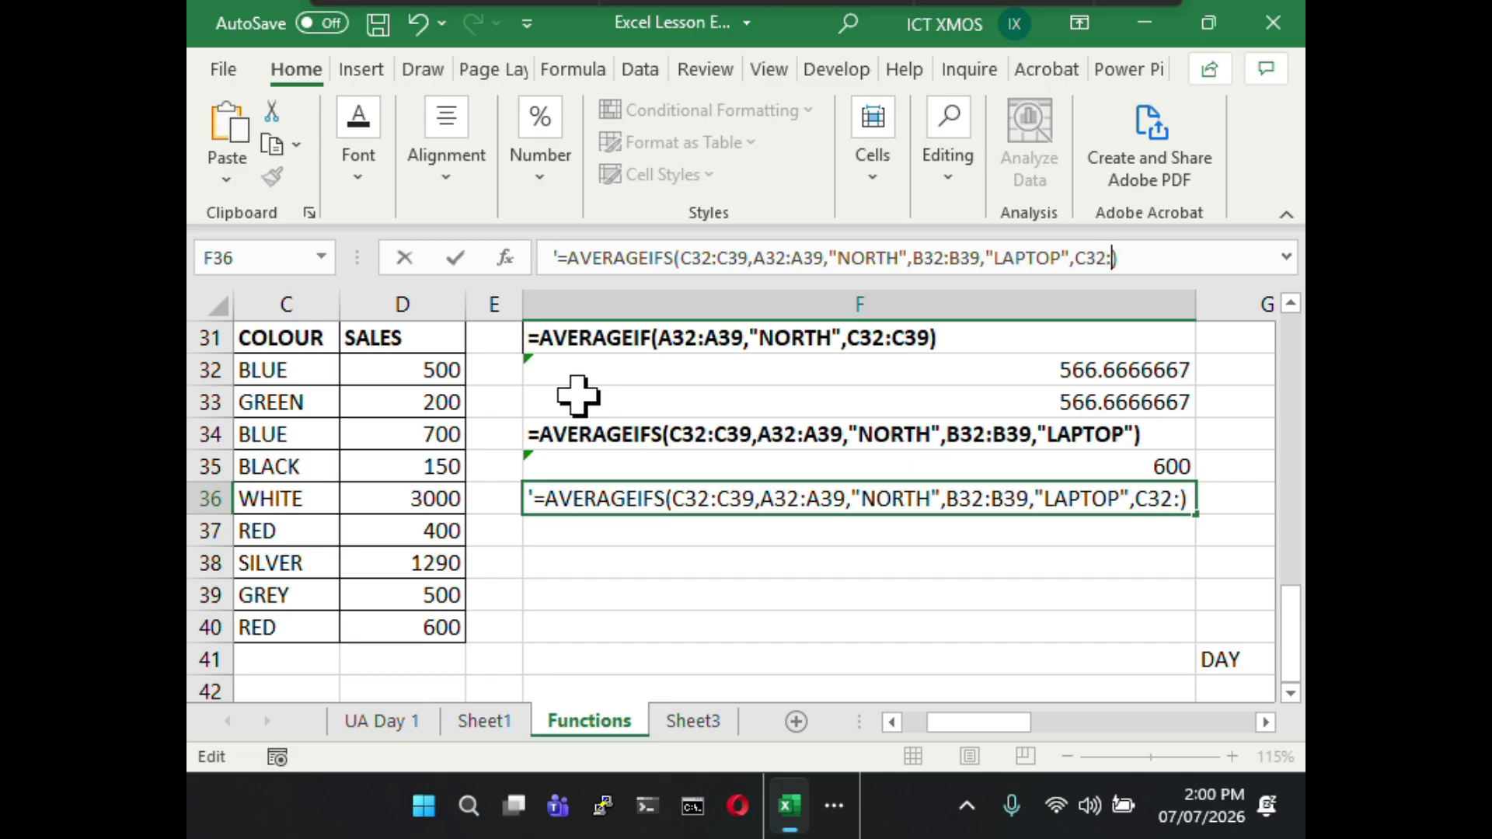
text(C)
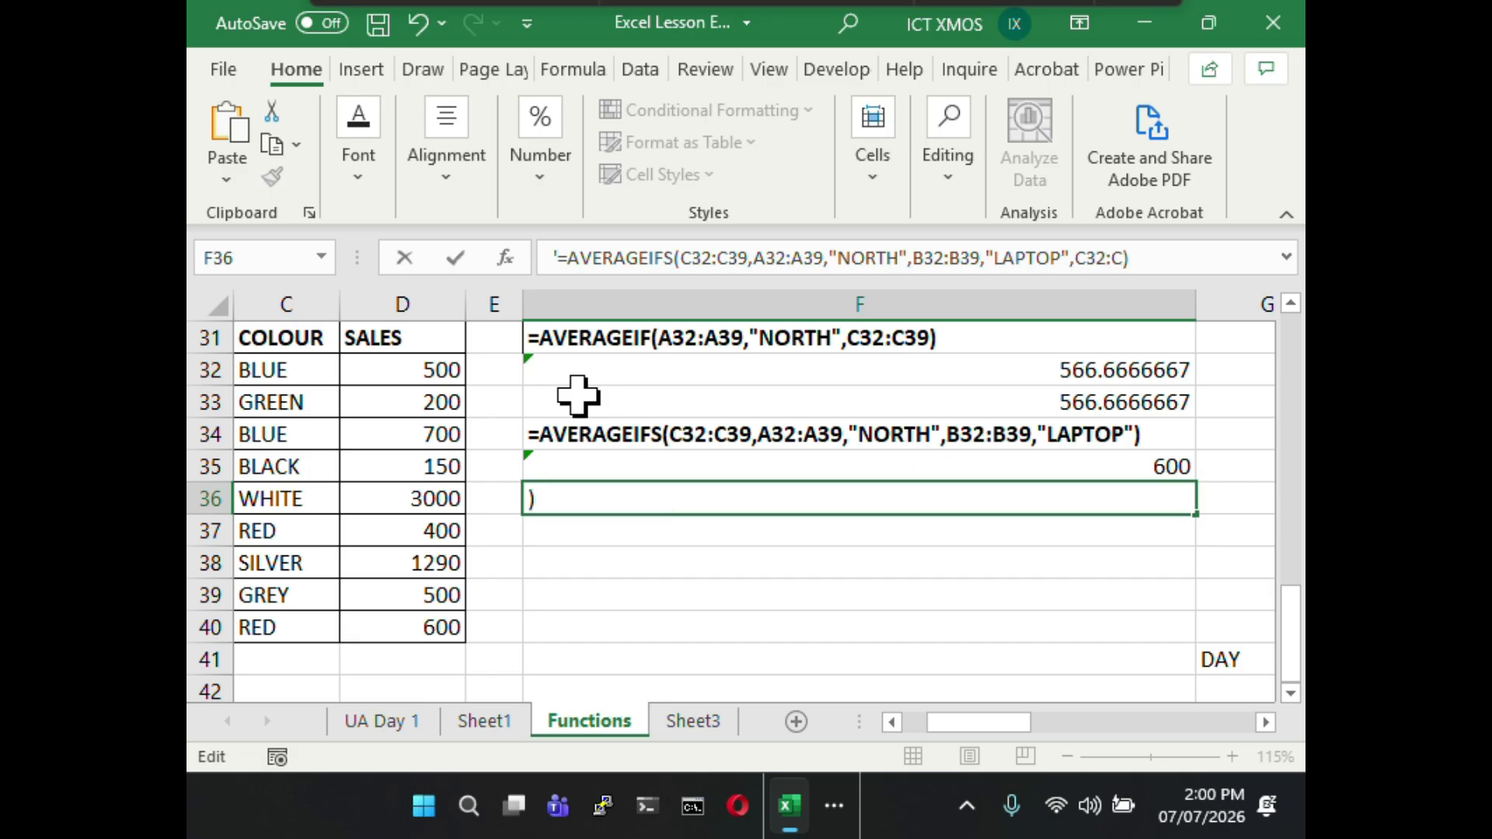
text(39,"BLUE)
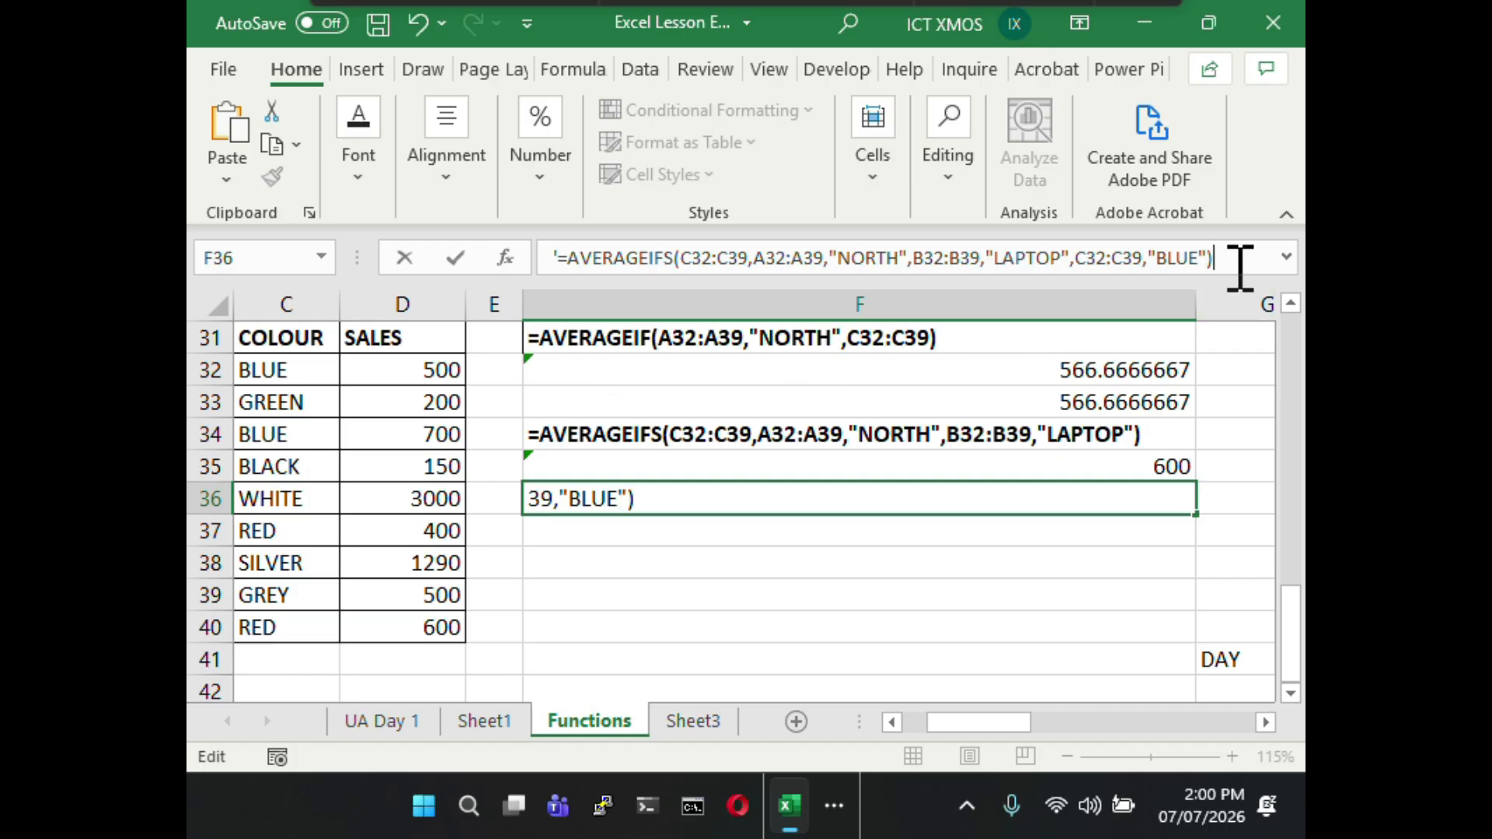
key(Return)
- Make the F36 formula text bold
click(766, 496)
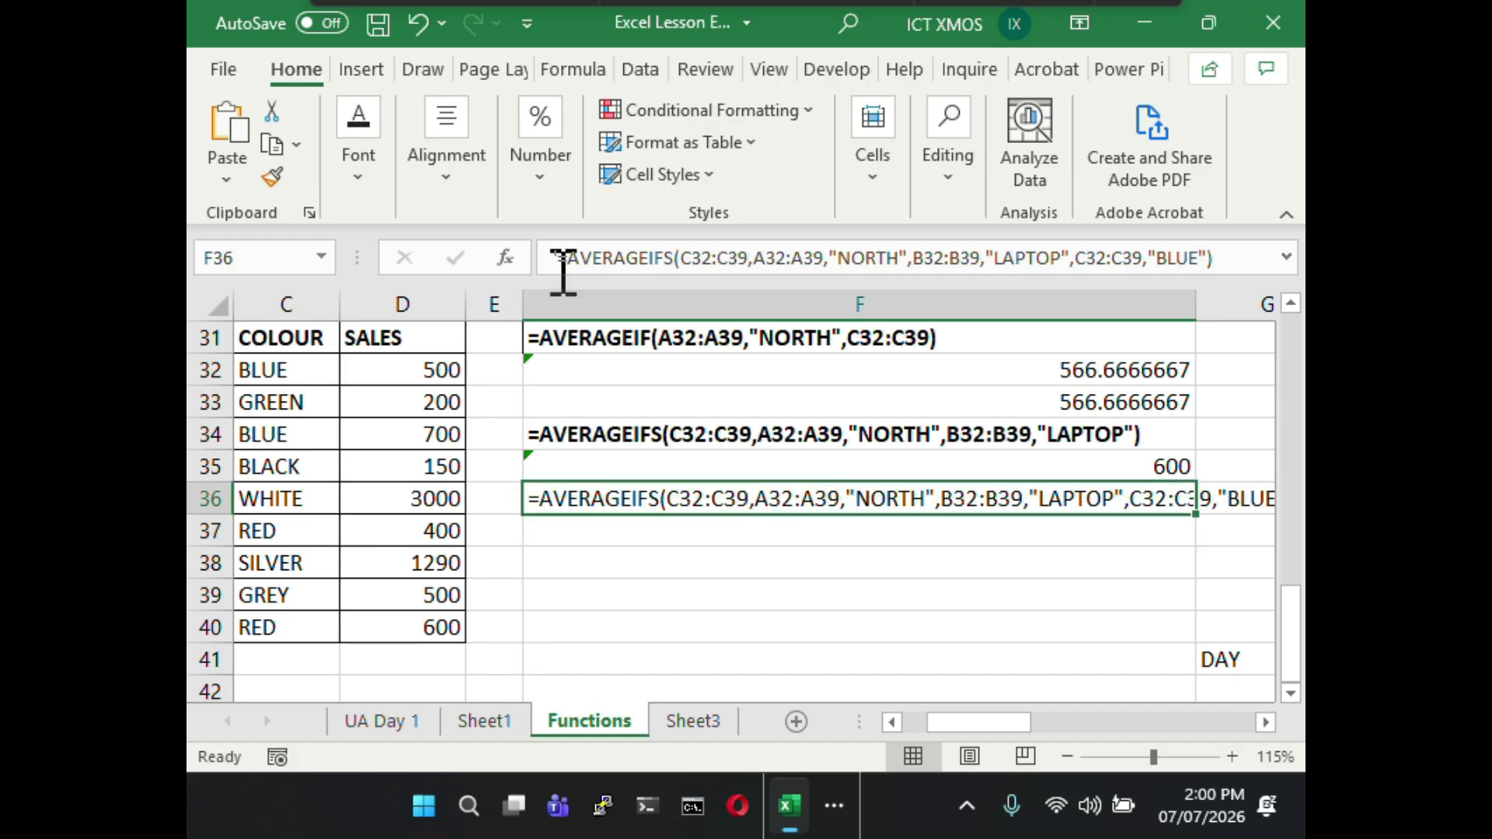
click(358, 156)
click(346, 298)
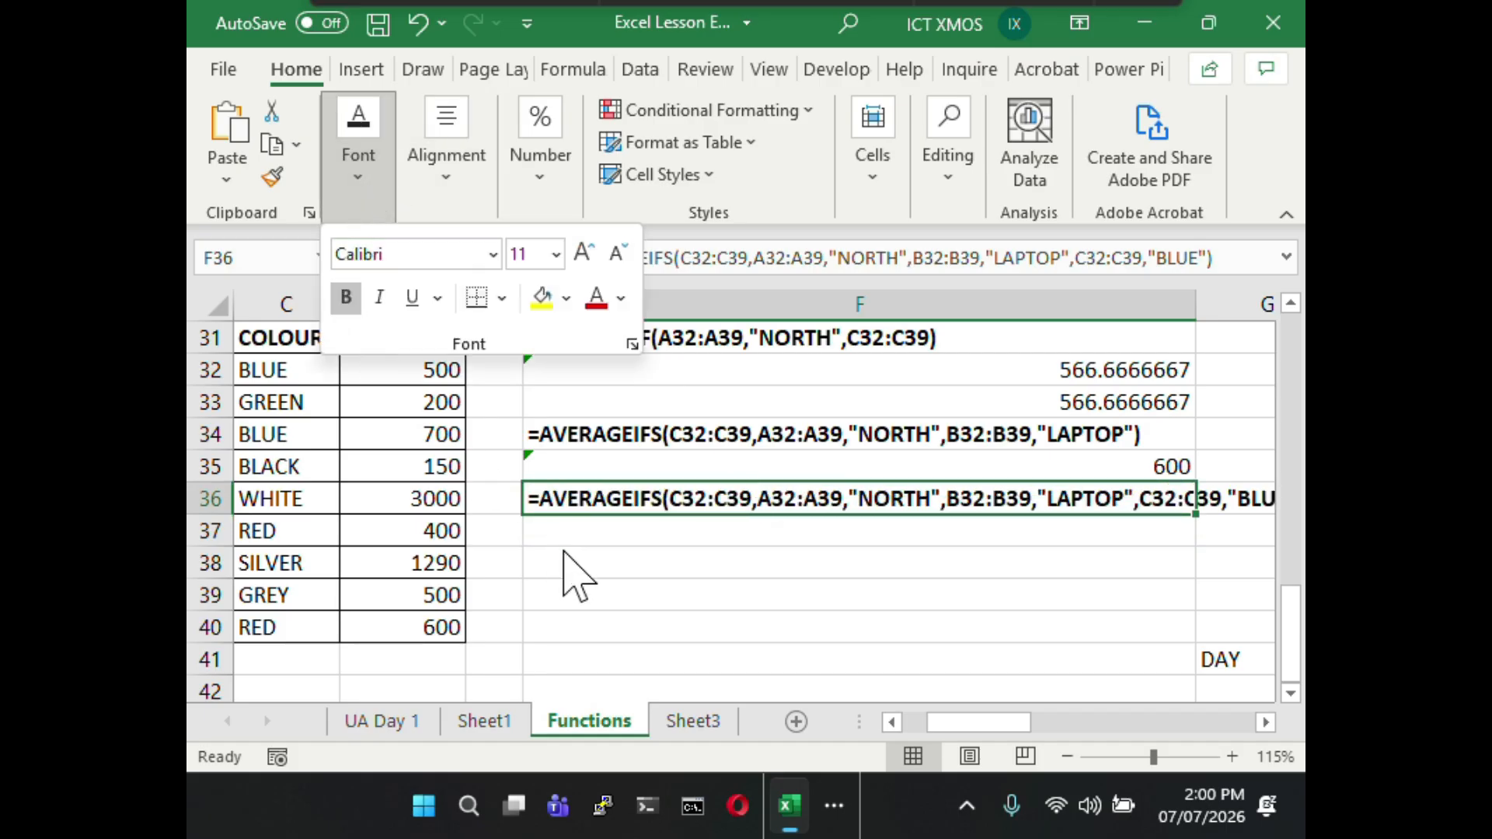
key(Escape)
click(1265, 723)
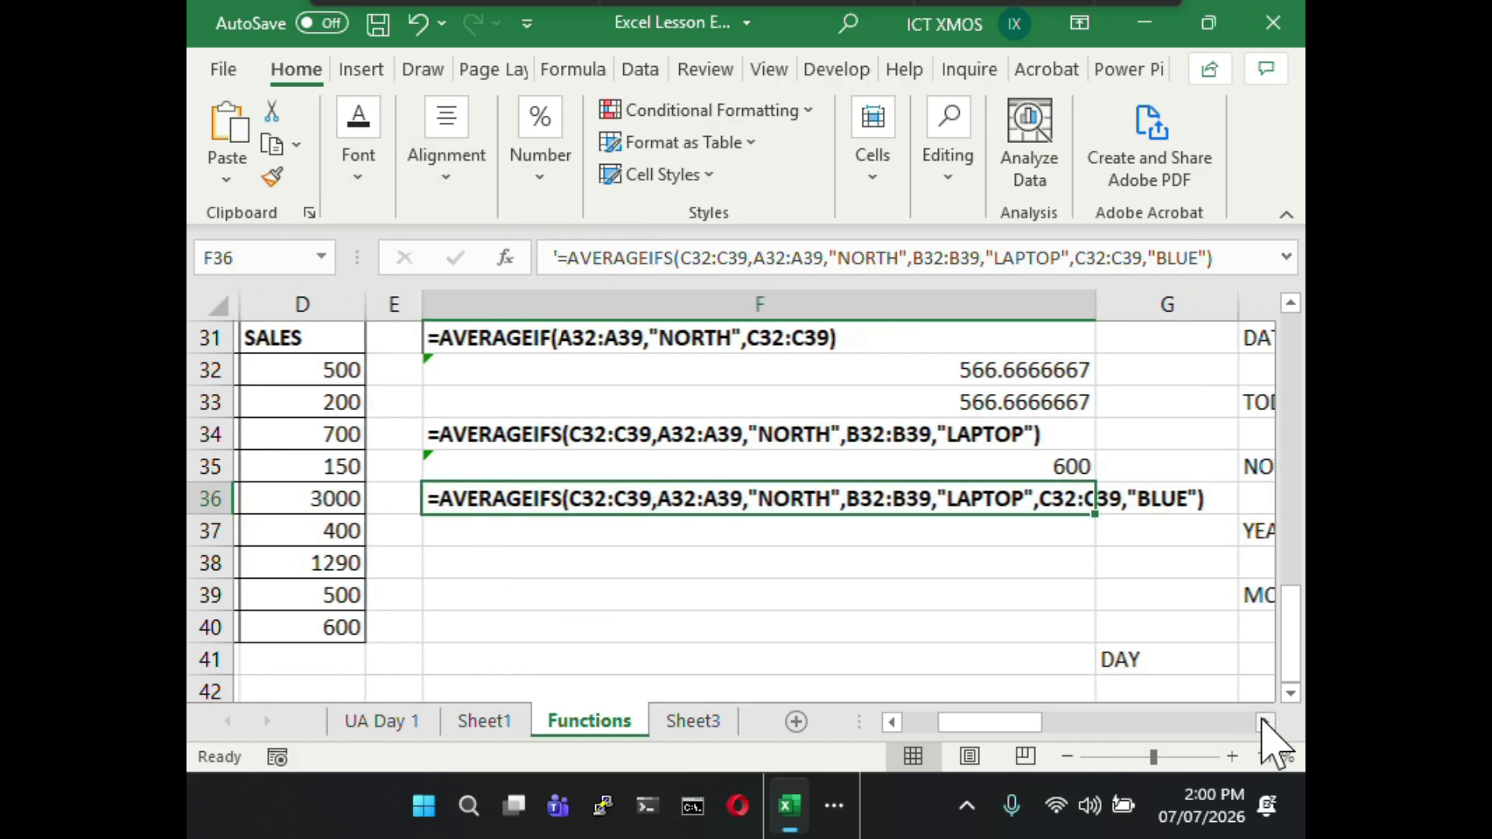
click(789, 571)
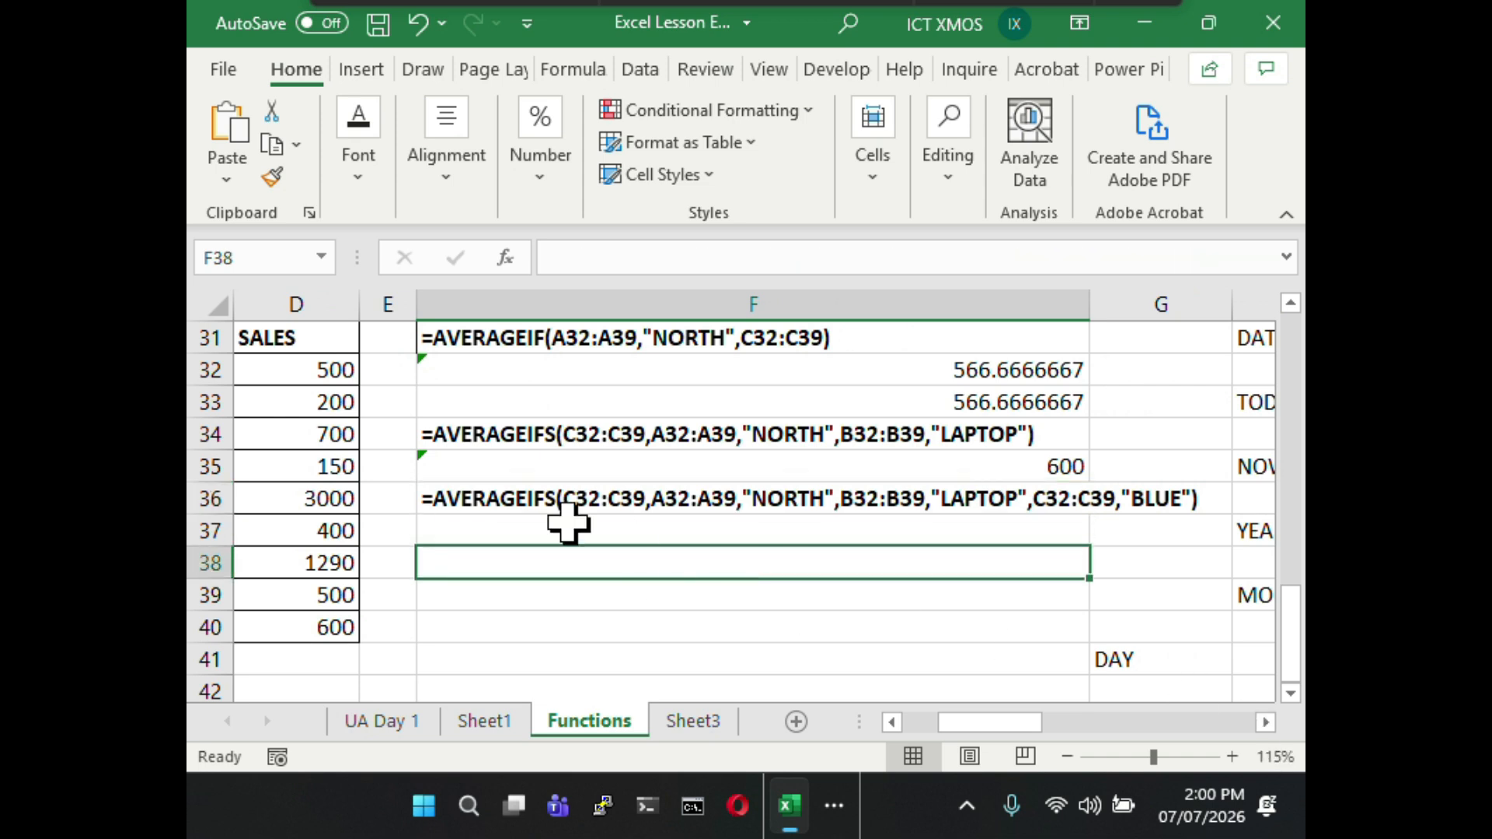
click(480, 501)
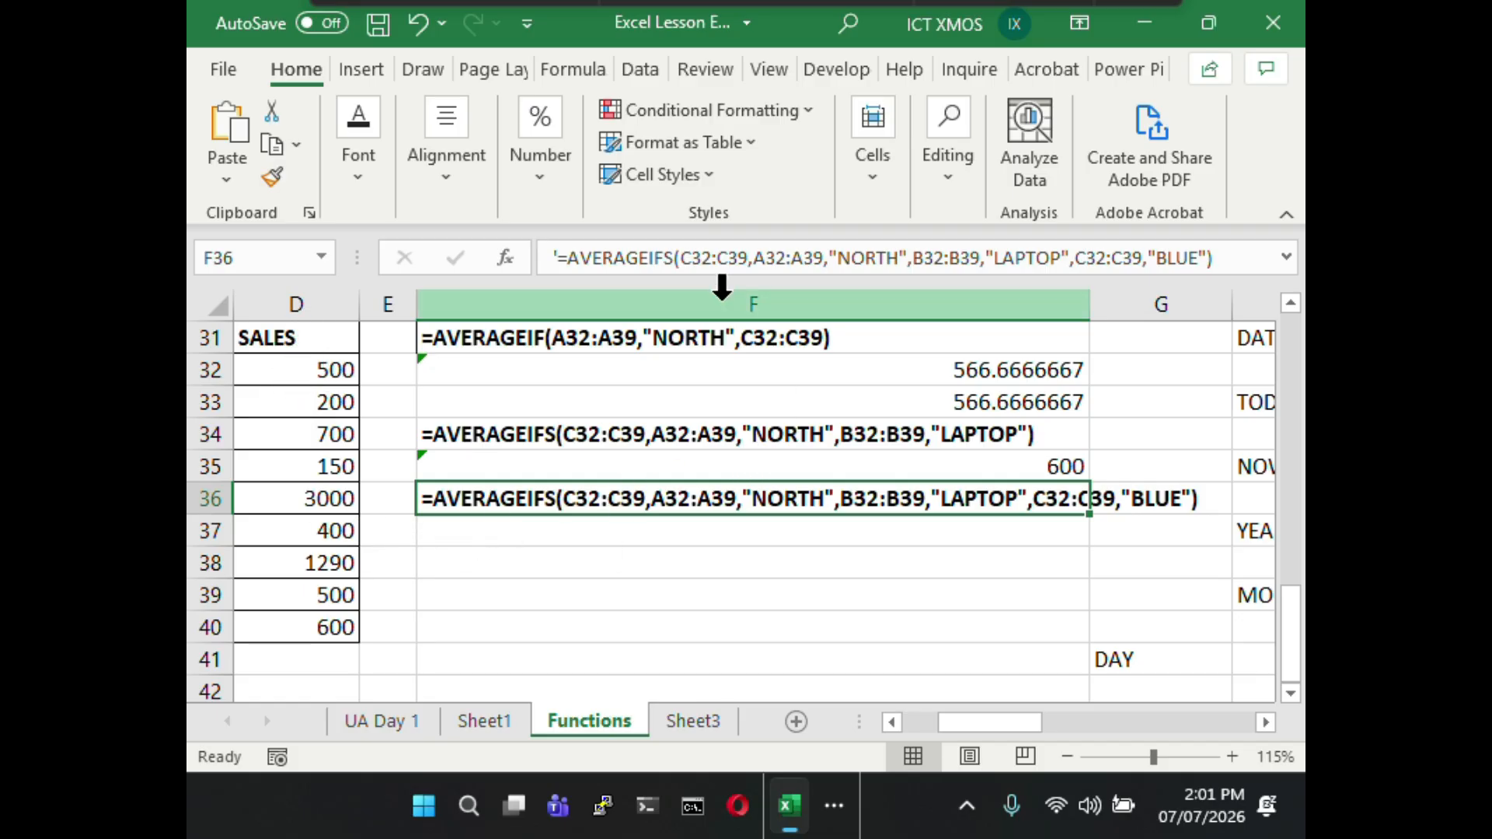
- Replace the C's in F36's C32:C39 average range with D, making it D32:D39
click(686, 259)
text(D)
drag(720, 259, 727, 259)
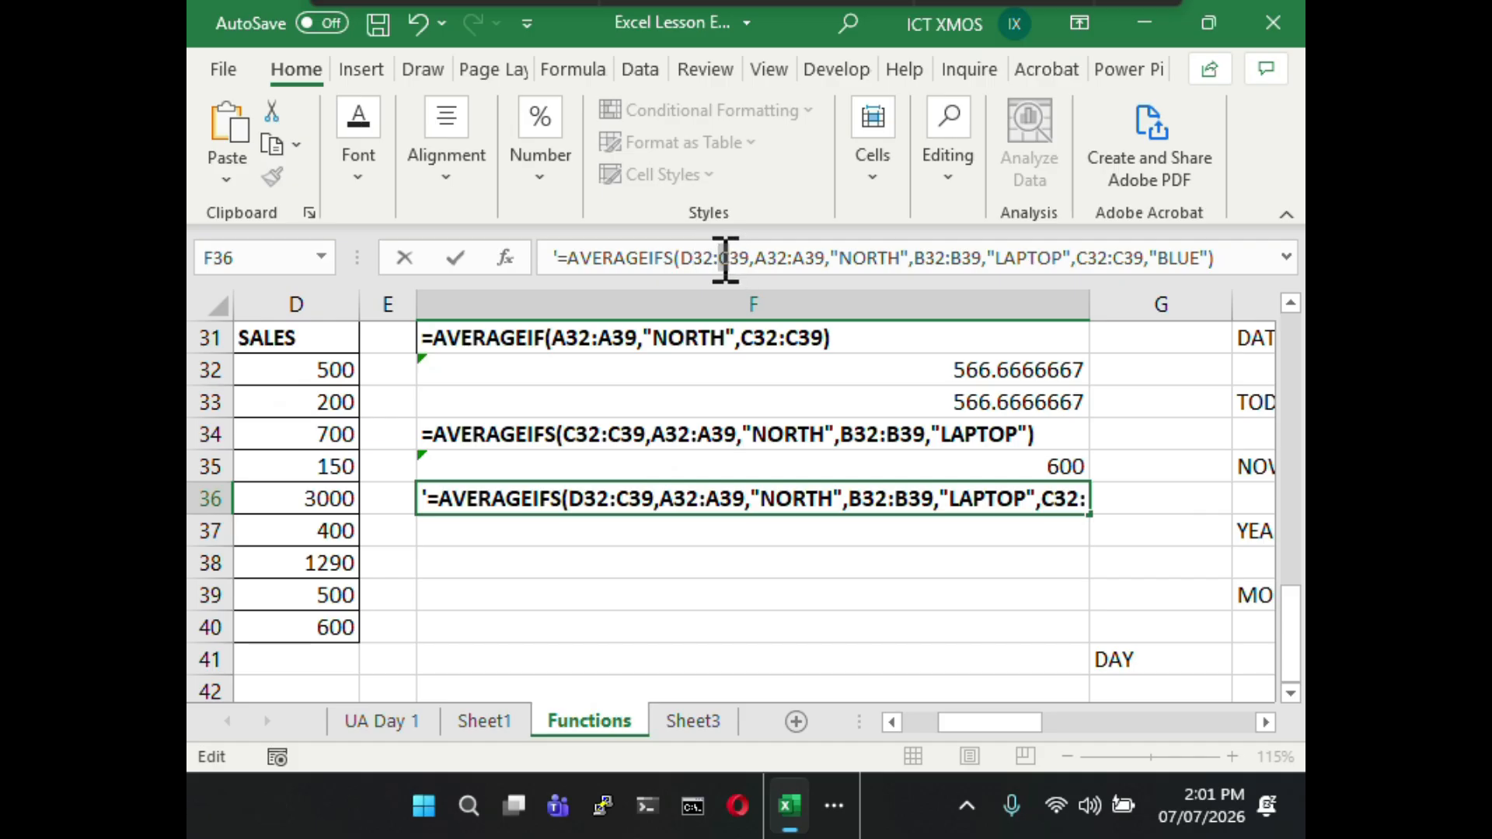
text(D)
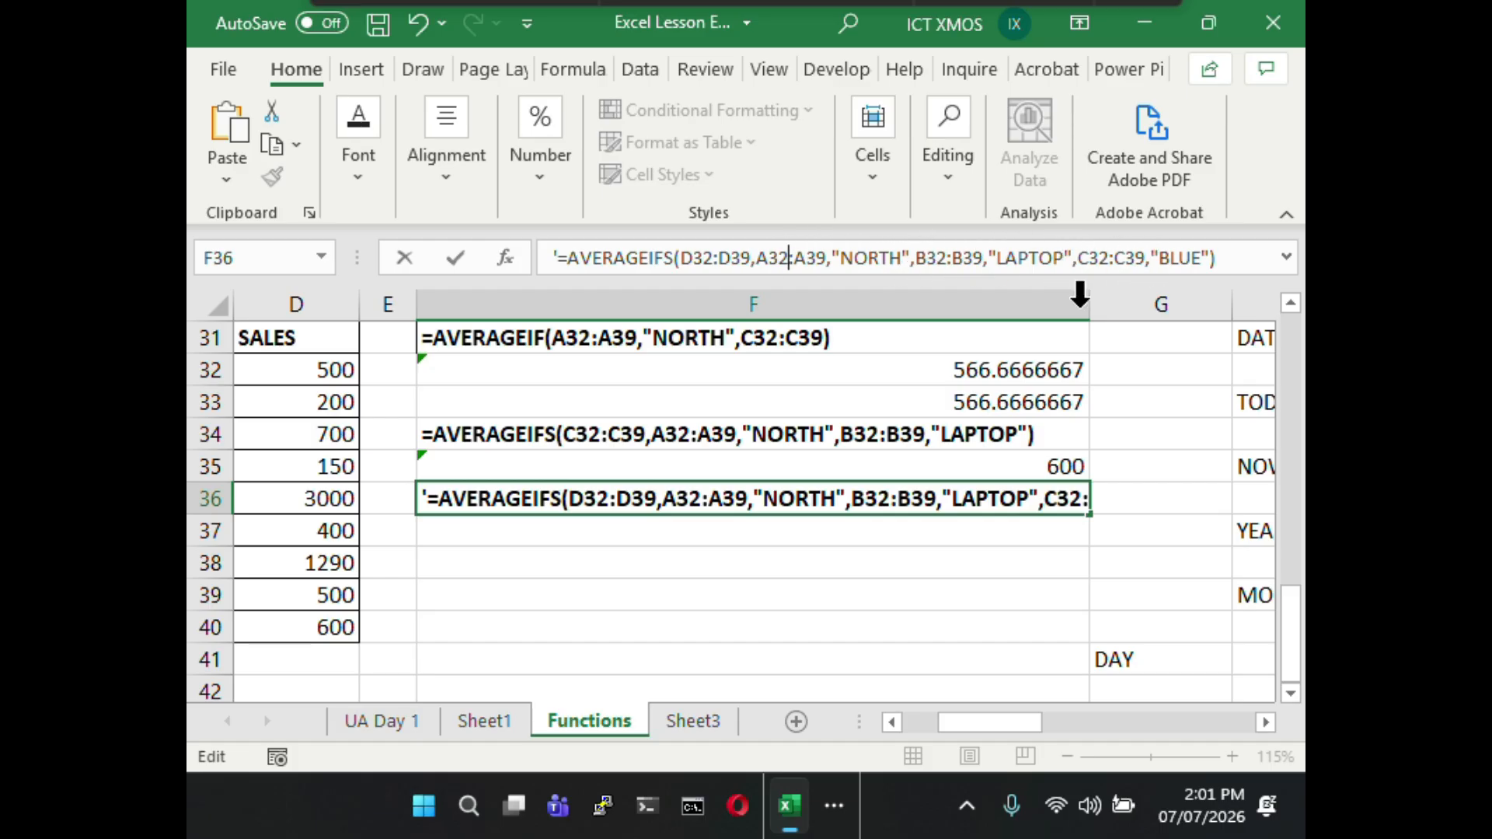
key(Return)
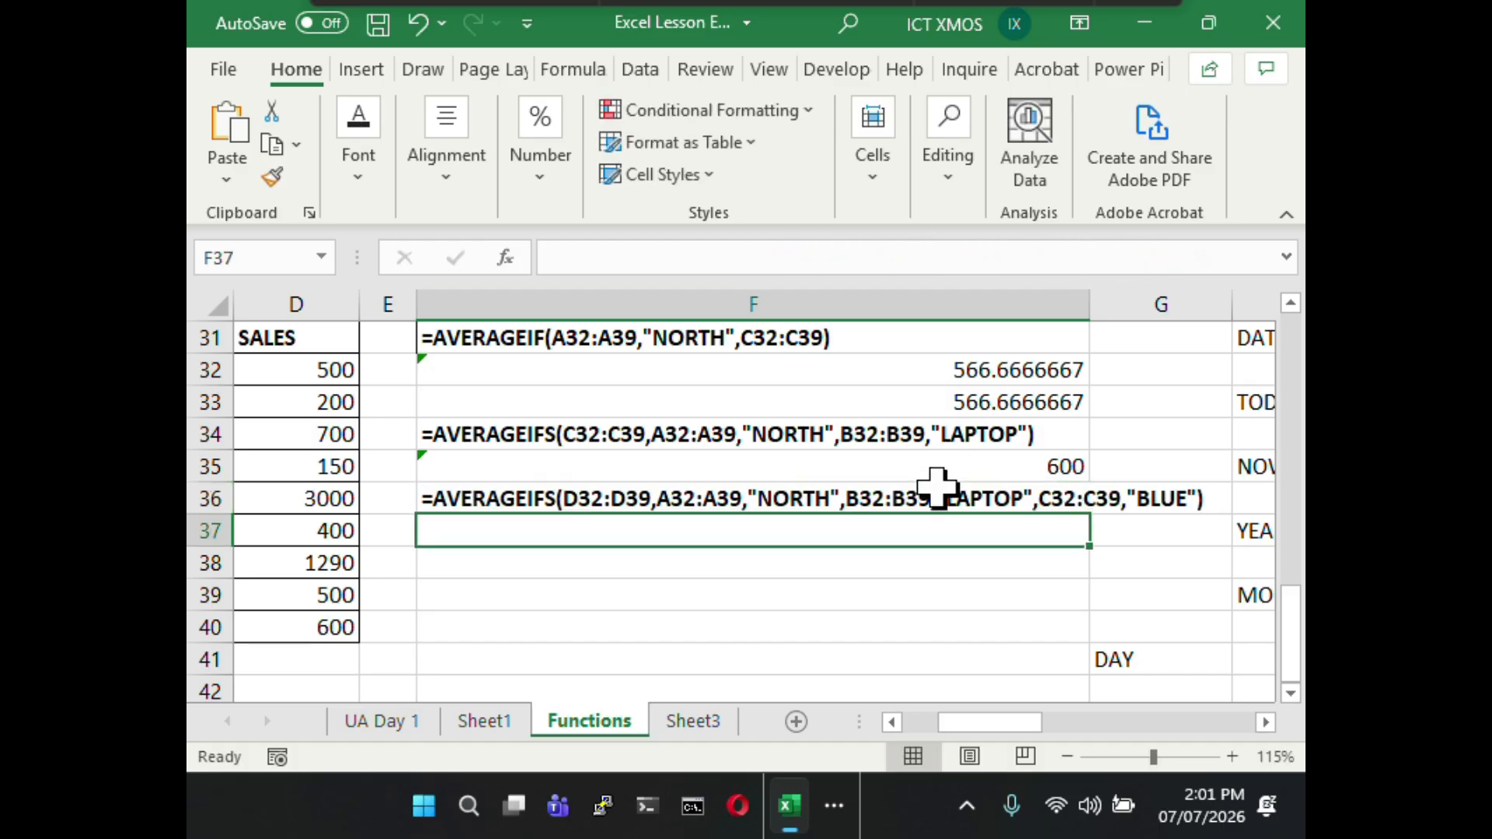
click(874, 505)
- Copy F36's AVERAGEIFS formula into F37 as a live formula and ignore the omitted-cells warning
drag(1253, 258, 559, 259)
key(ctrl+c)
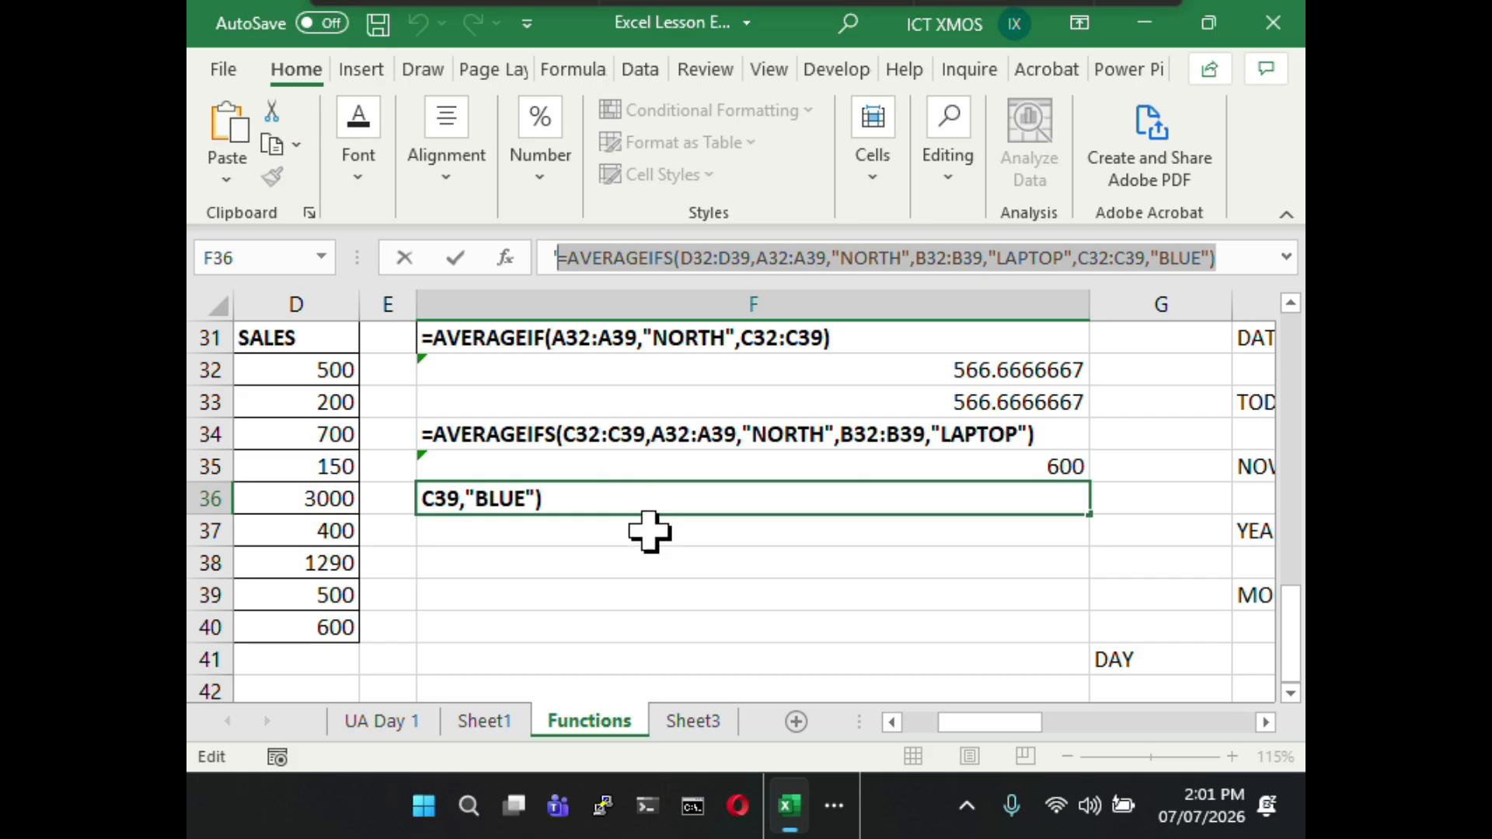
click(649, 533)
key(ctrl+v)
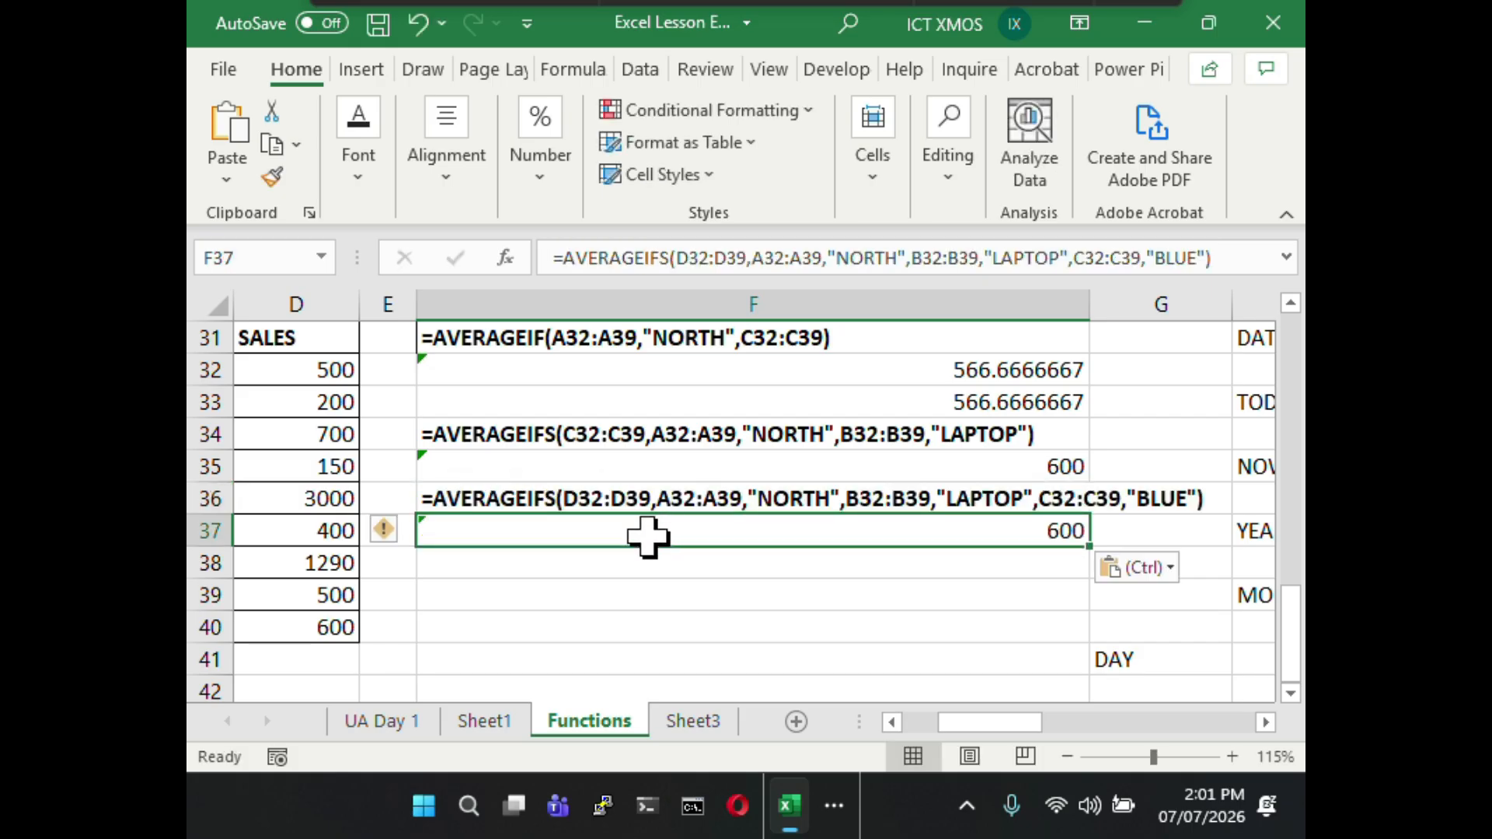
click(1252, 259)
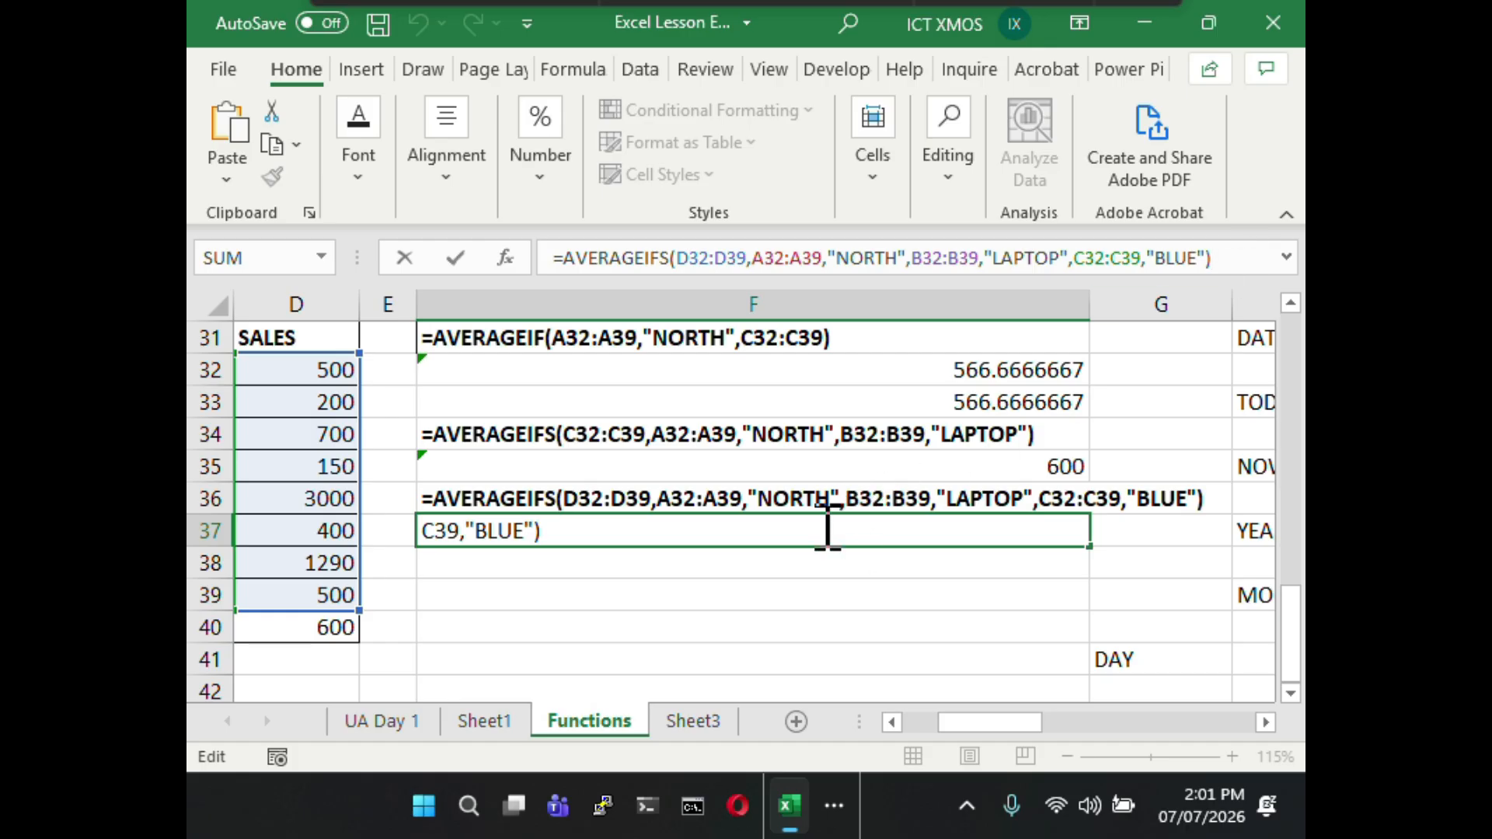
click(766, 553)
click(766, 529)
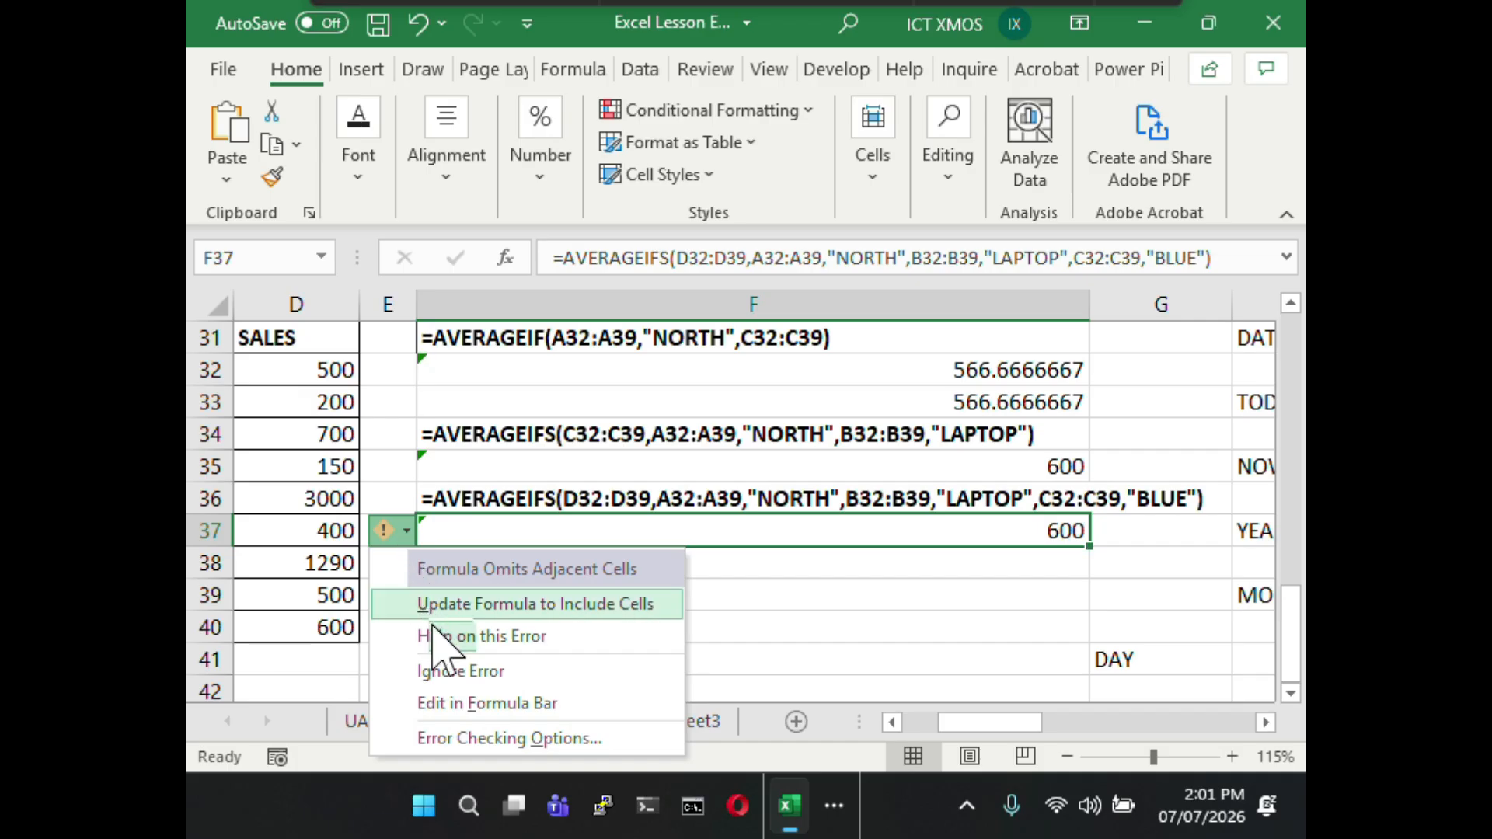
click(447, 672)
click(633, 621)
- Extend every F37 range from row 39 to row 40 so it returns 600
click(595, 535)
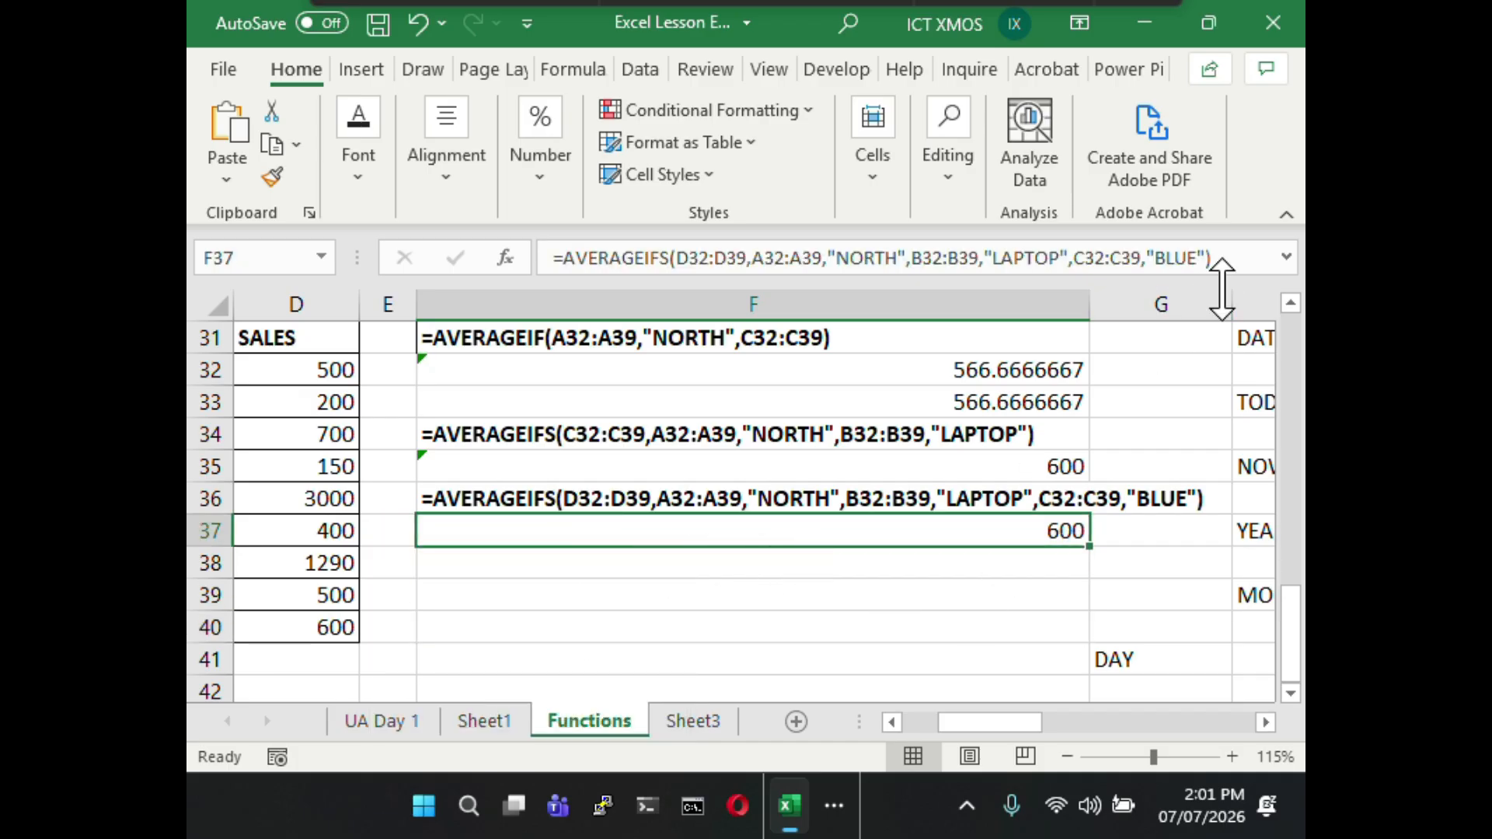
click(1224, 258)
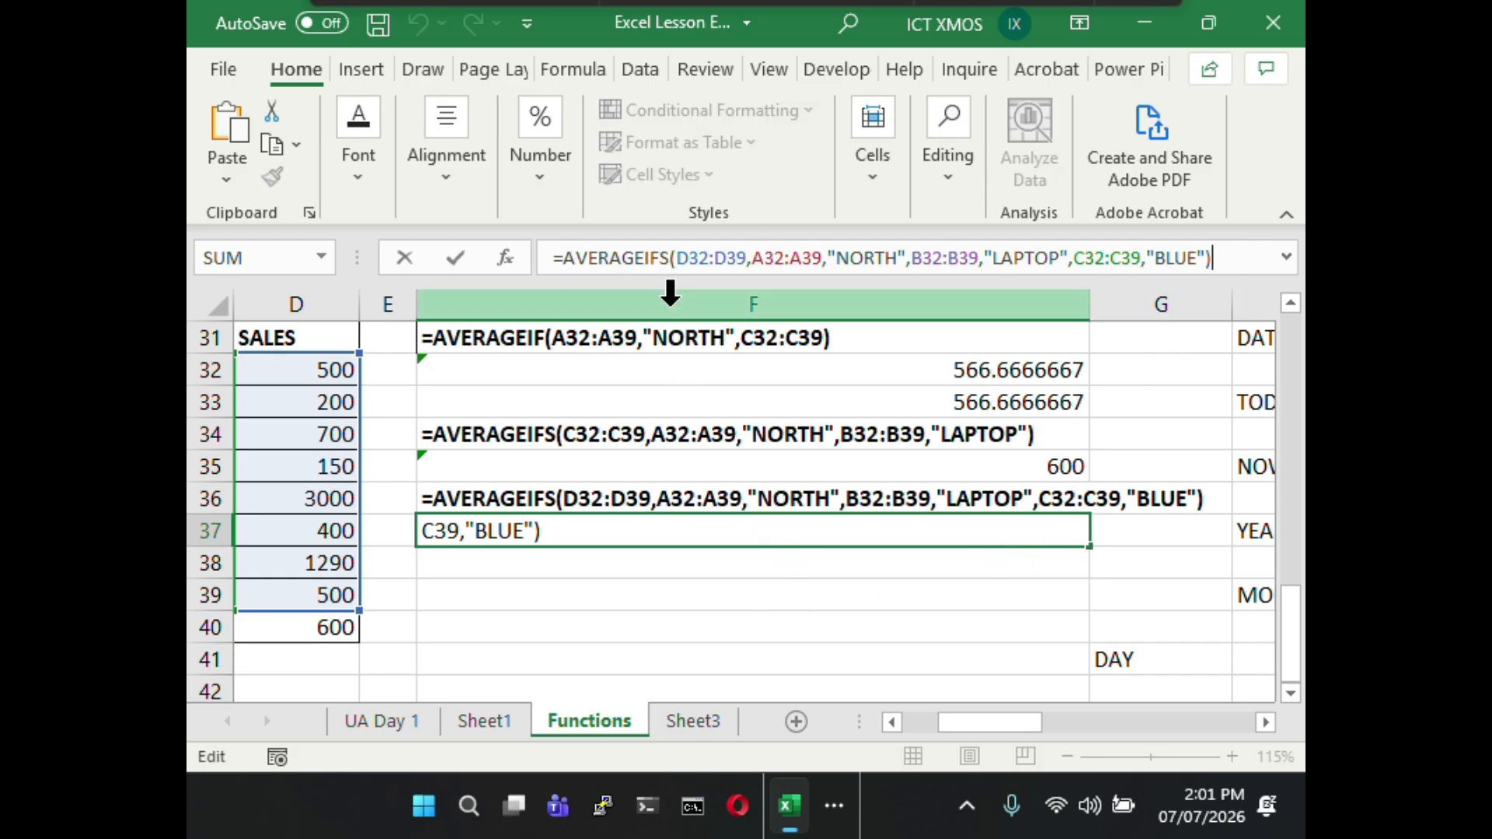
click(748, 257)
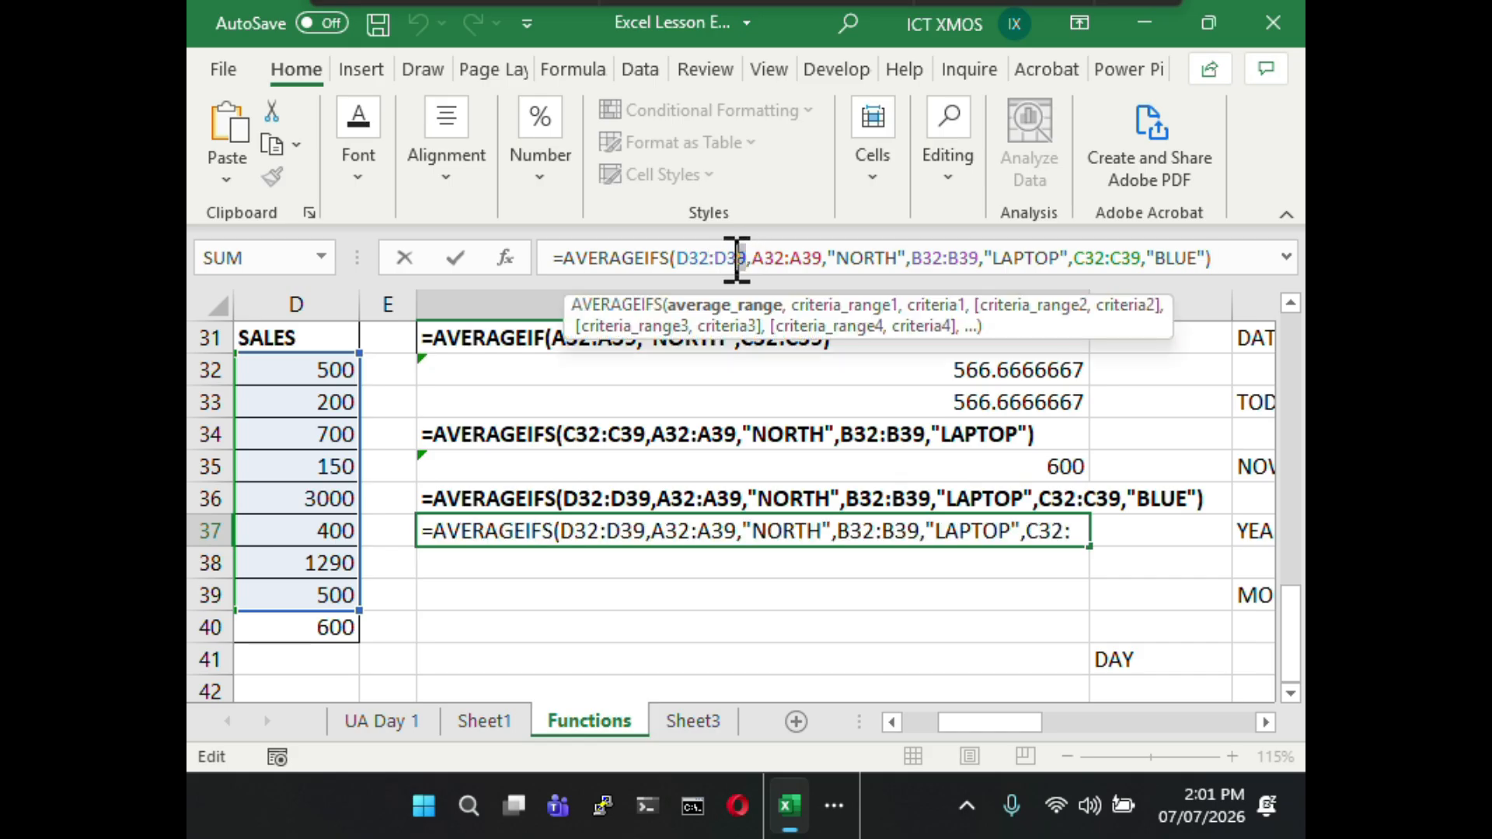
text(40)
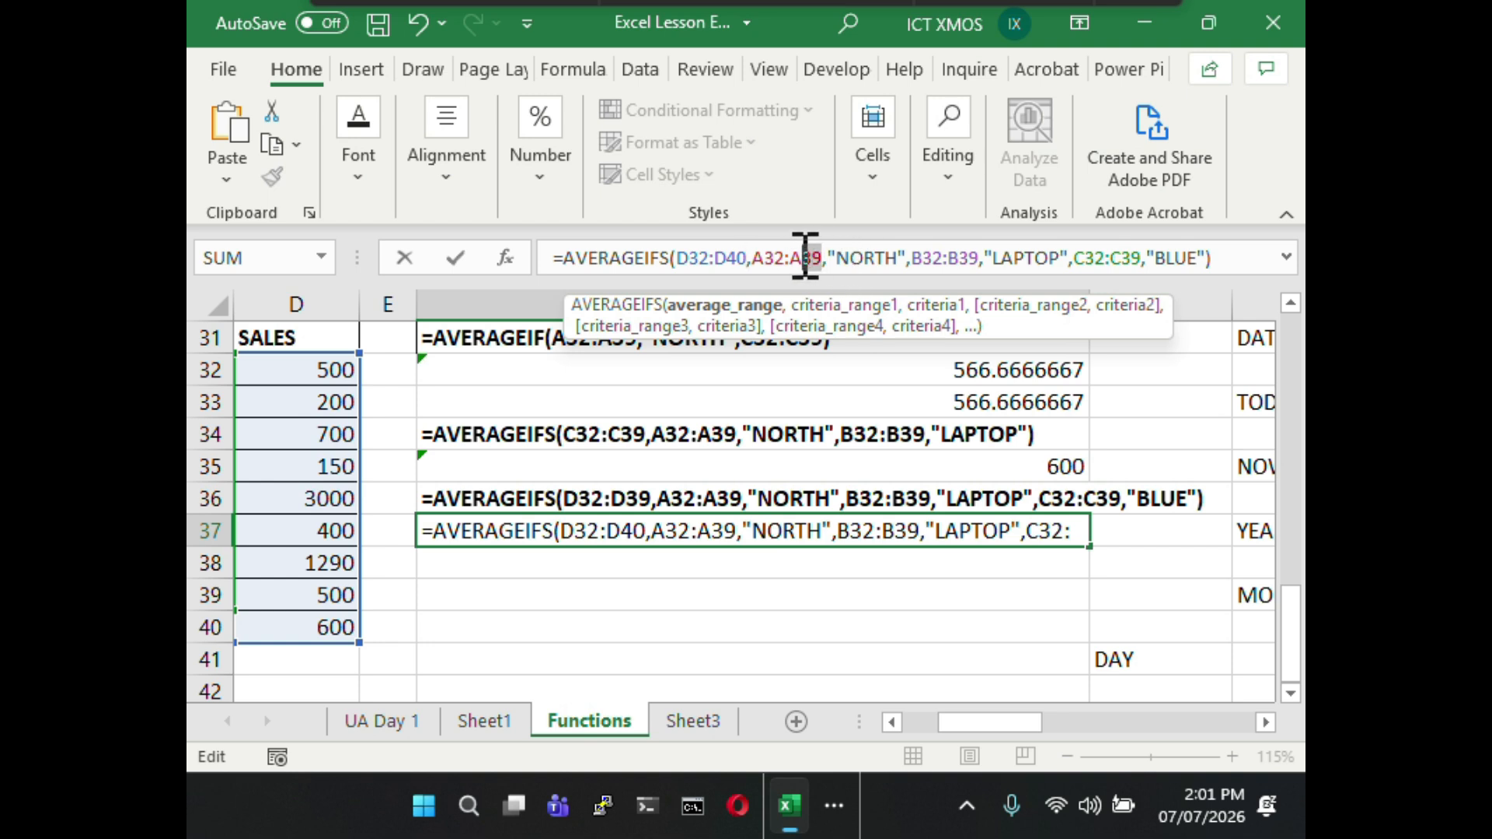
text(40)
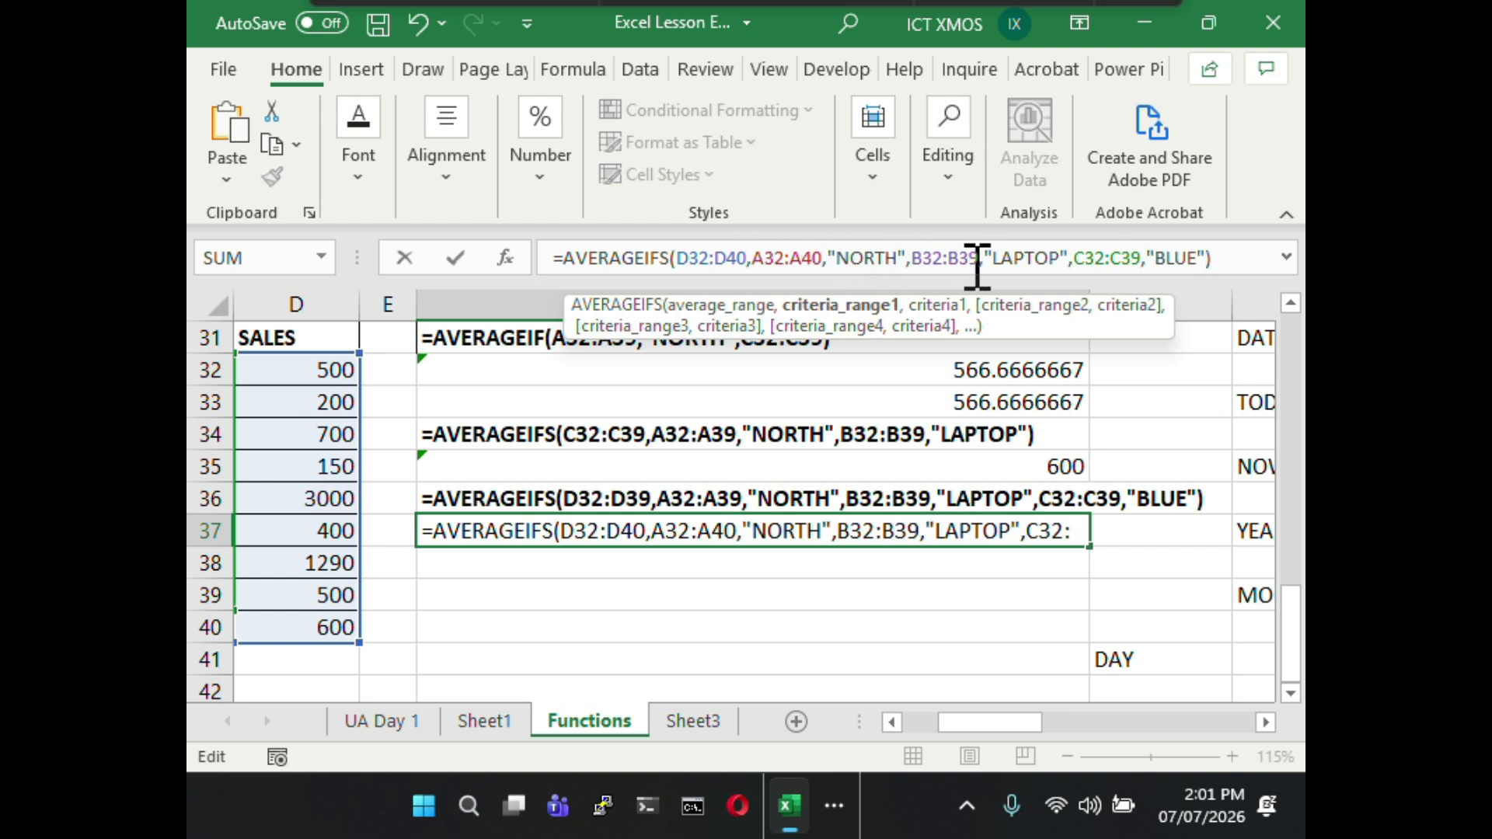
text(40)
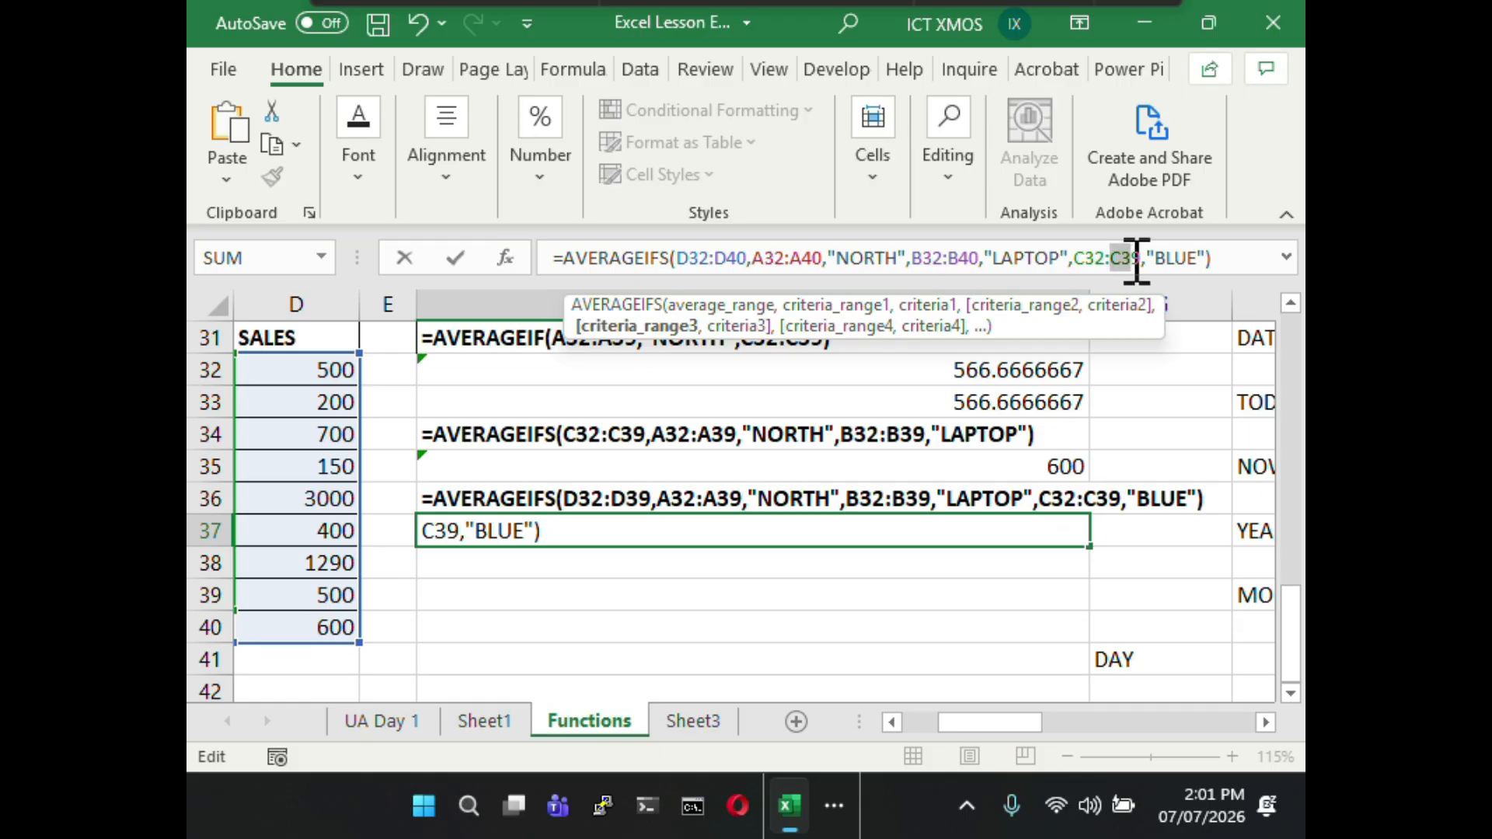
text(40)
key(Return)
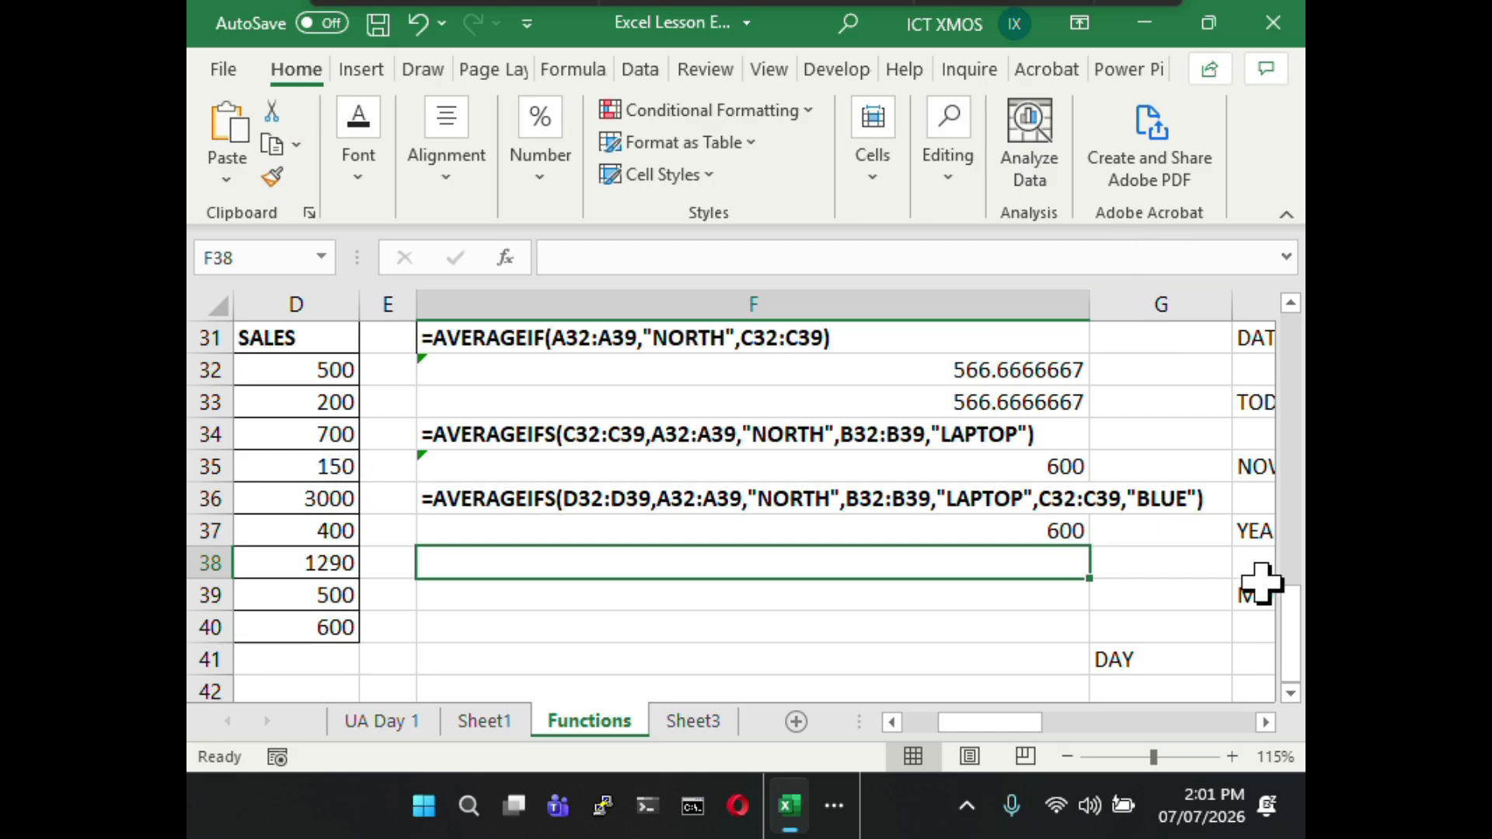
click(1025, 535)
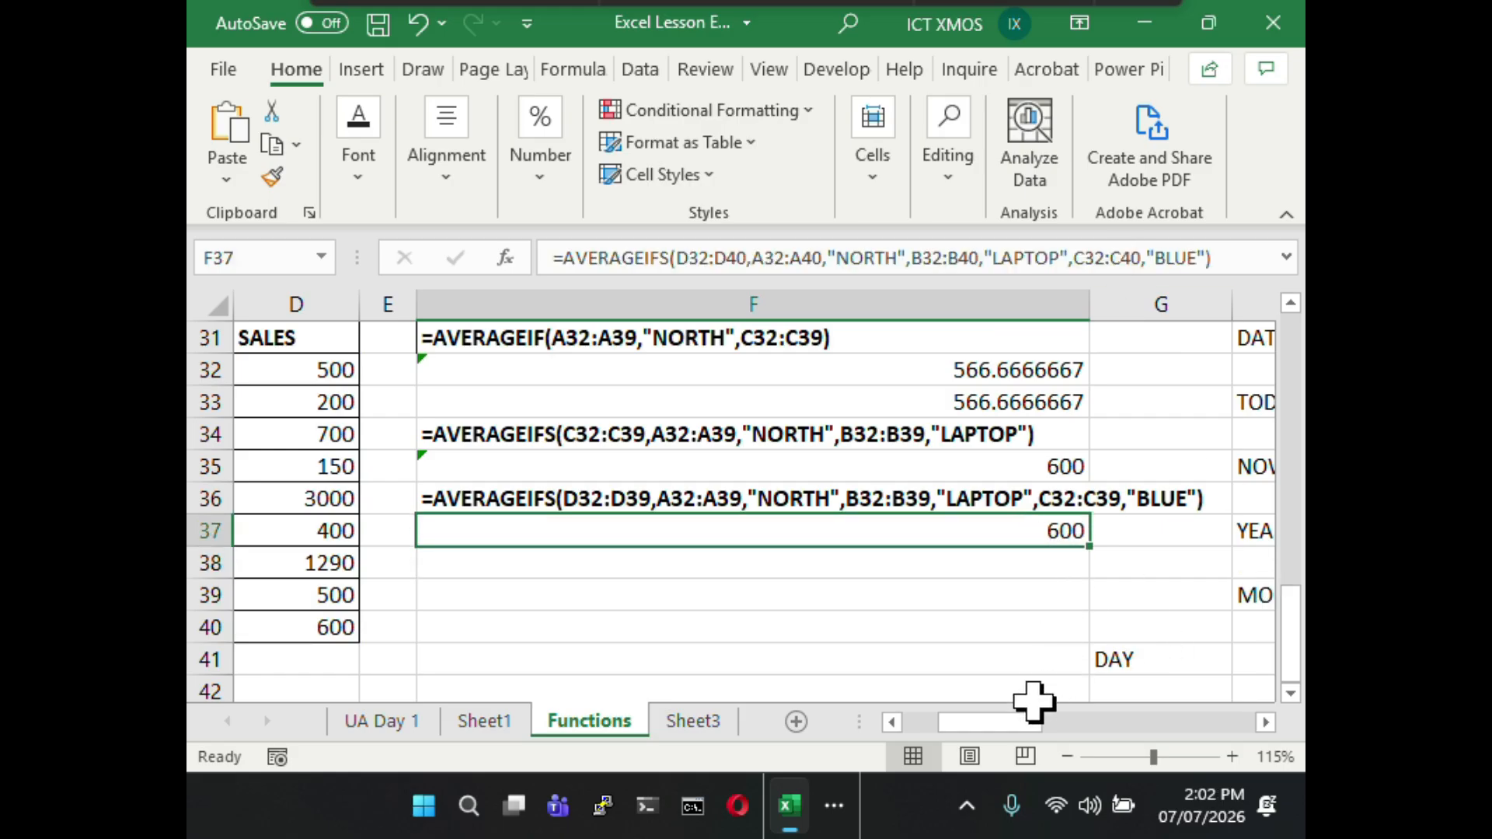
- Open F37's AVERAGEIFS in edit mode to outline its ranges across columns A–D
click(894, 722)
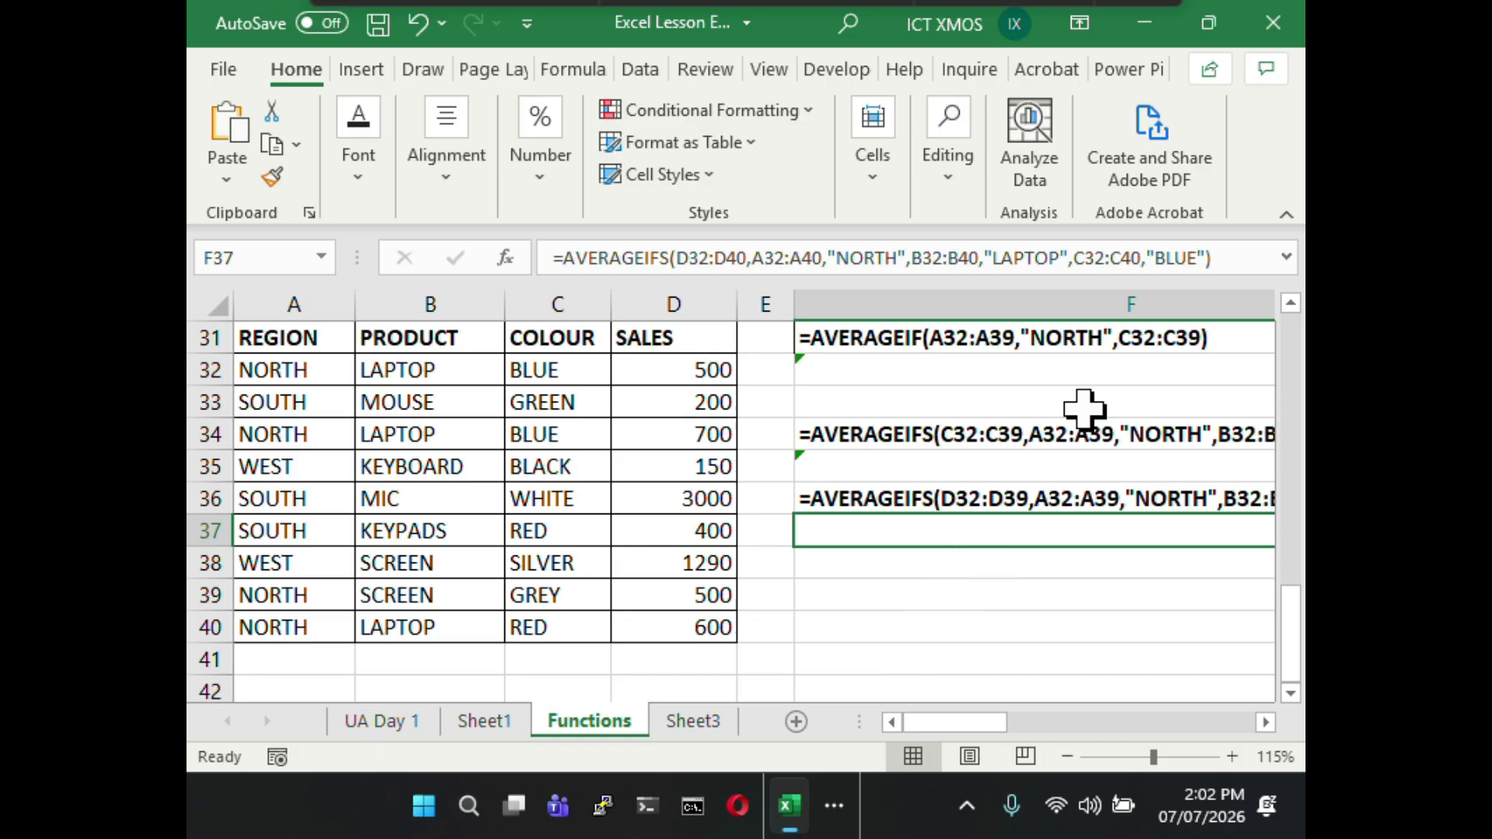
click(1232, 256)
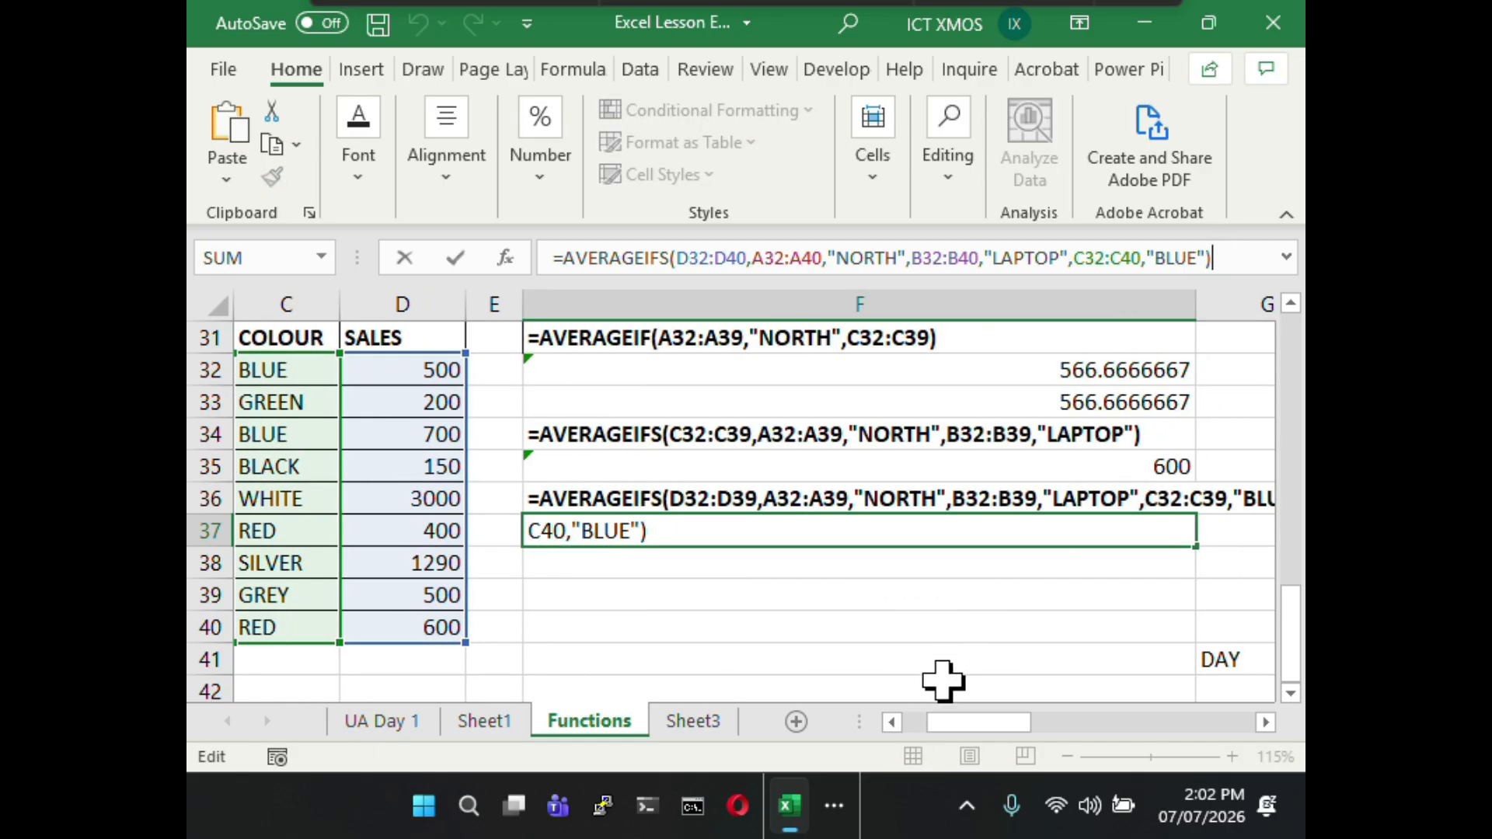
click(893, 722)
click(892, 723)
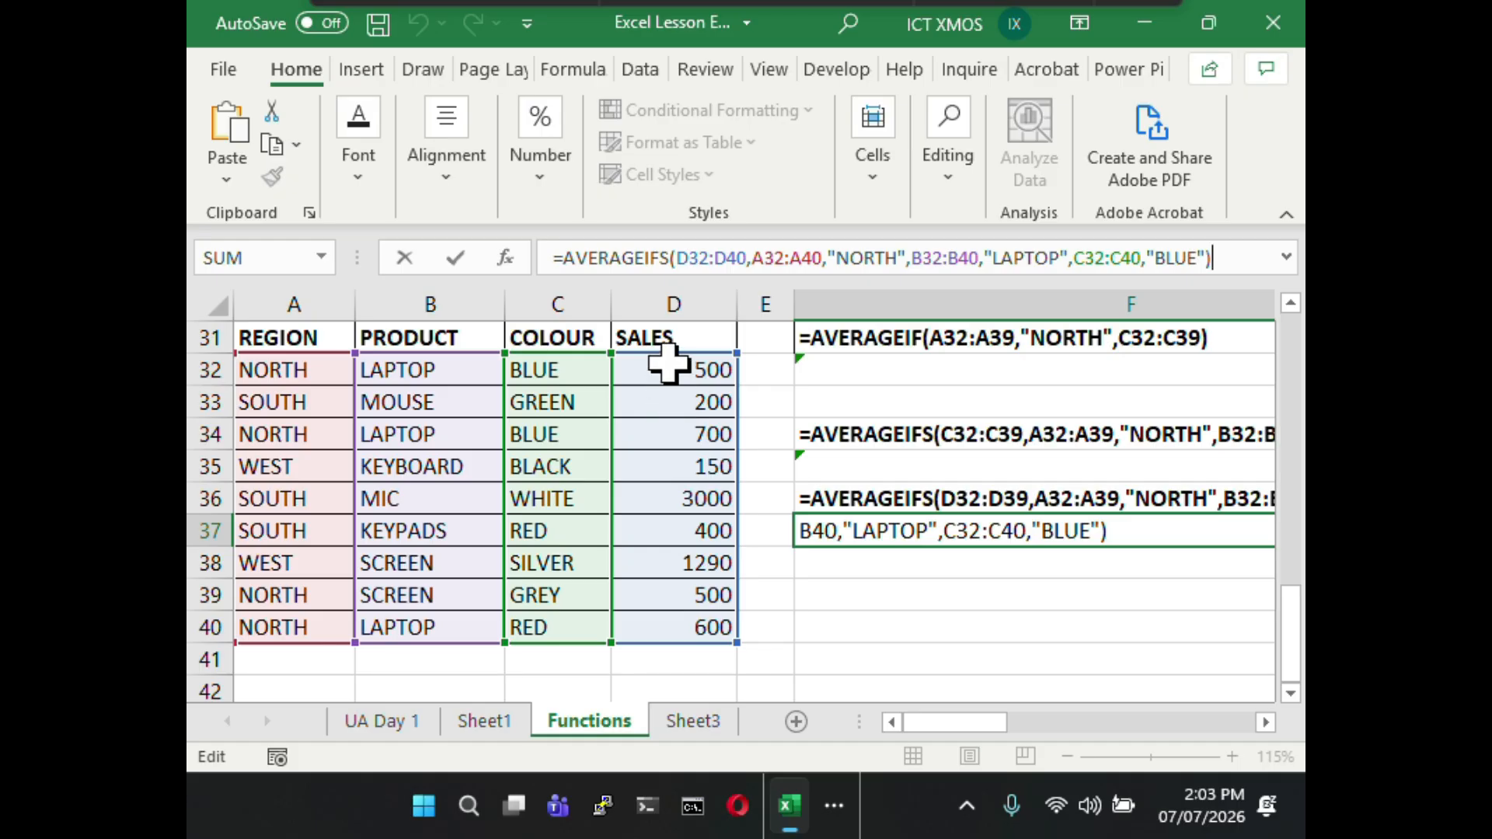
- Close the F37 edit unchanged and review the F36 text and F33 manual average
click(1266, 722)
key(Return)
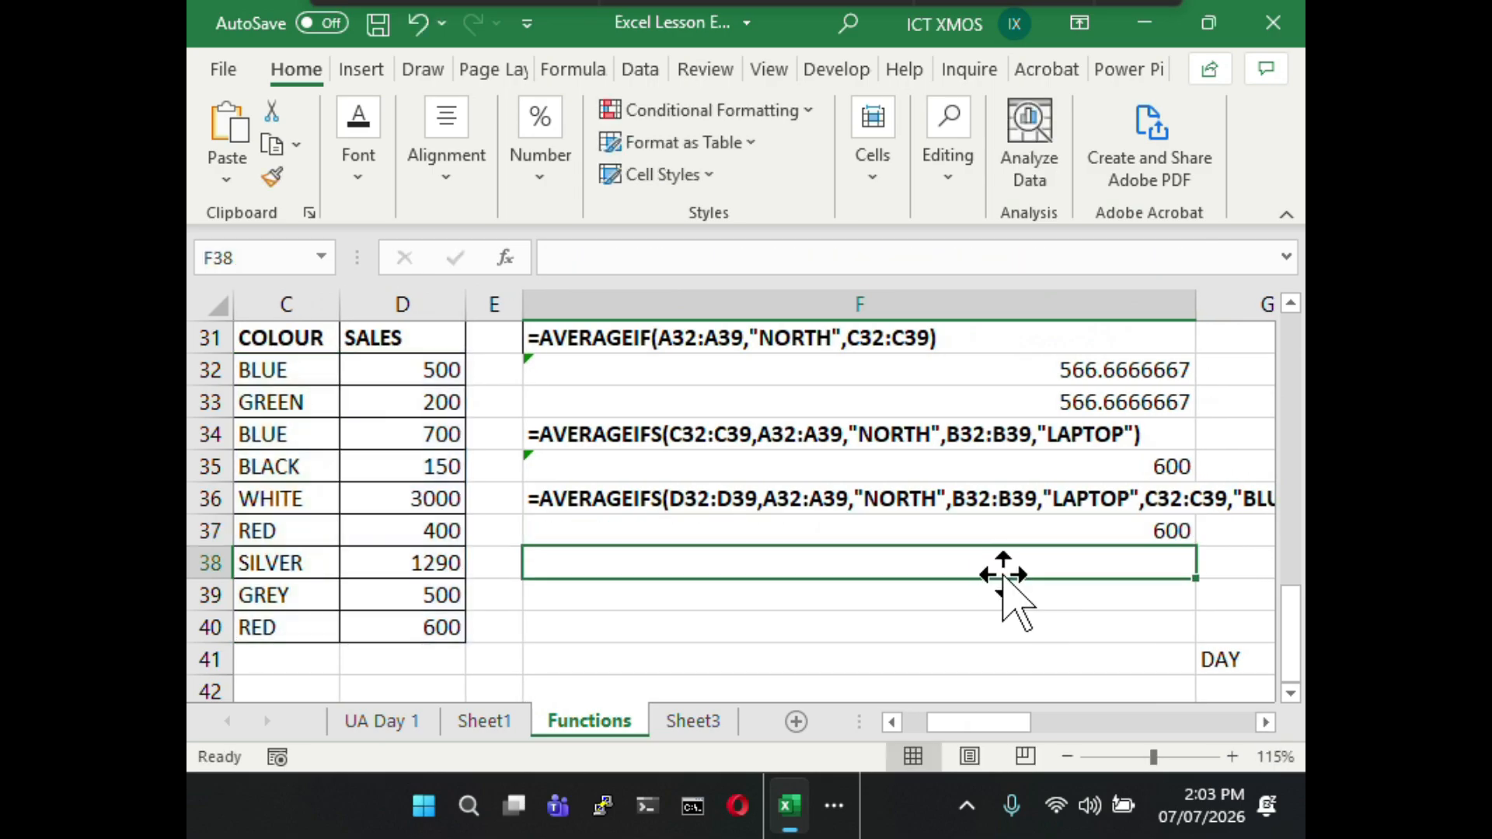
click(1003, 532)
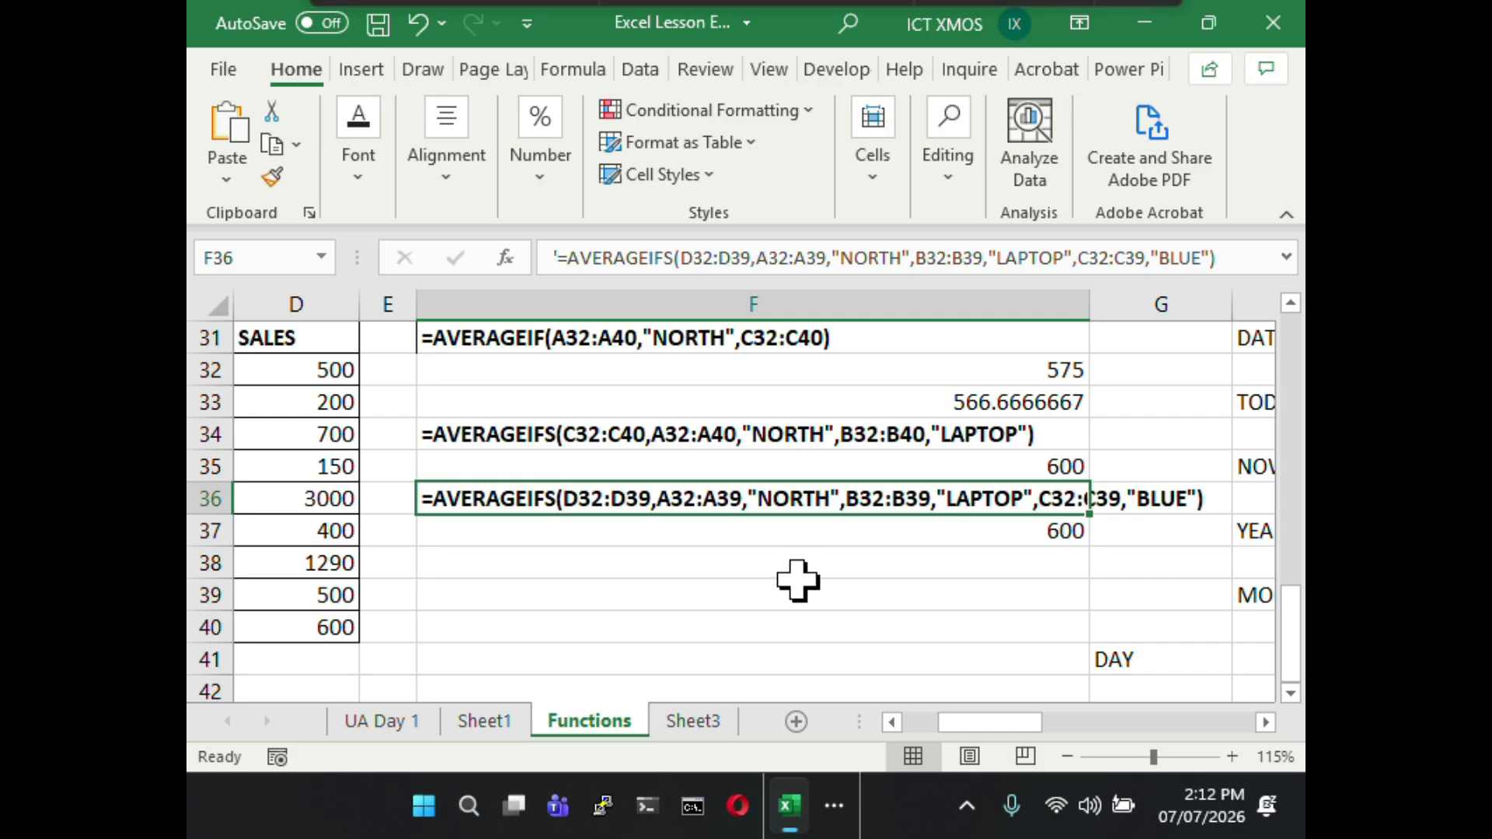
click(1197, 262)
click(754, 402)
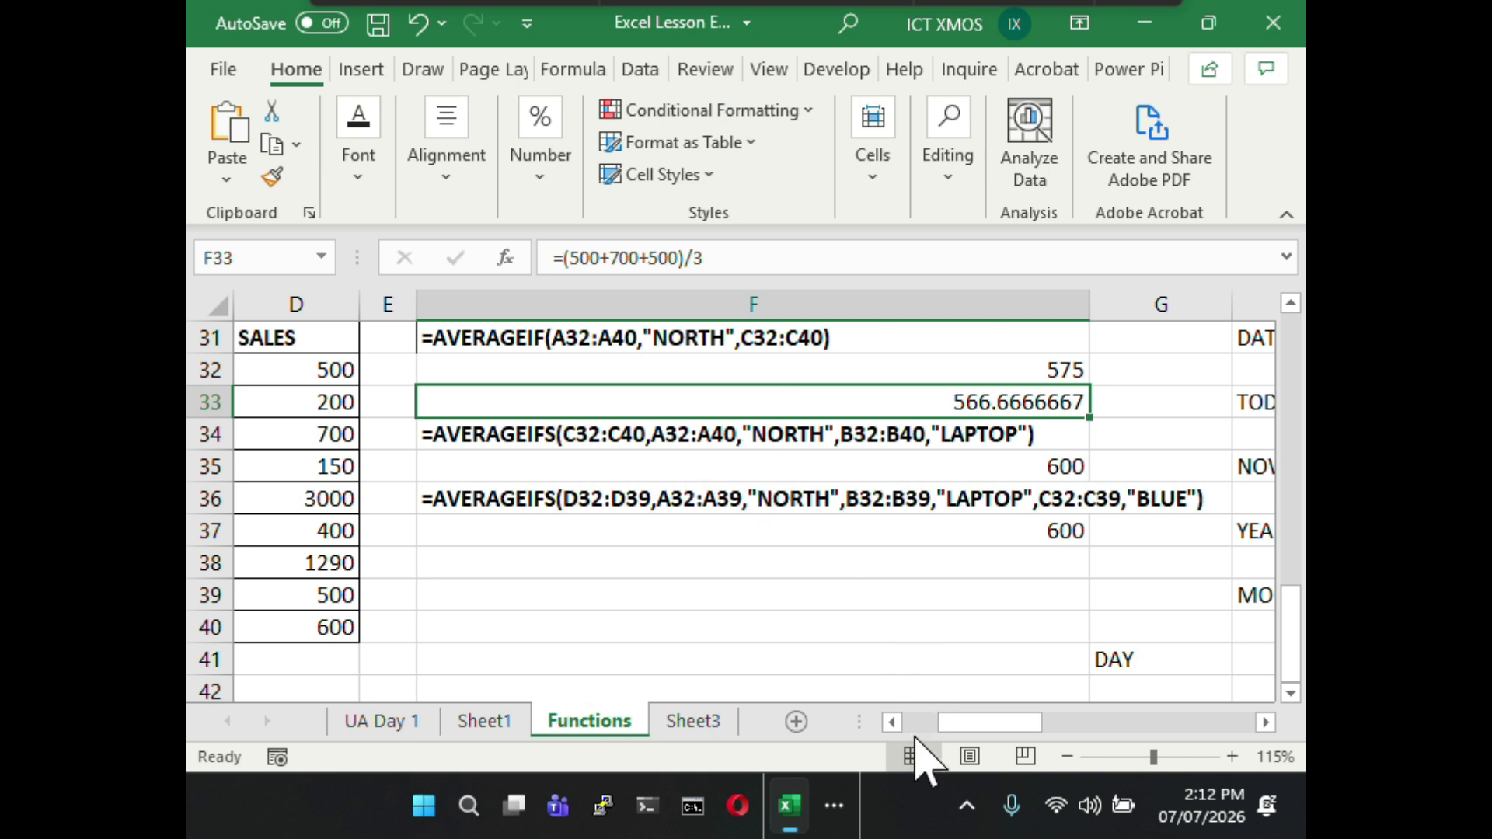
click(893, 722)
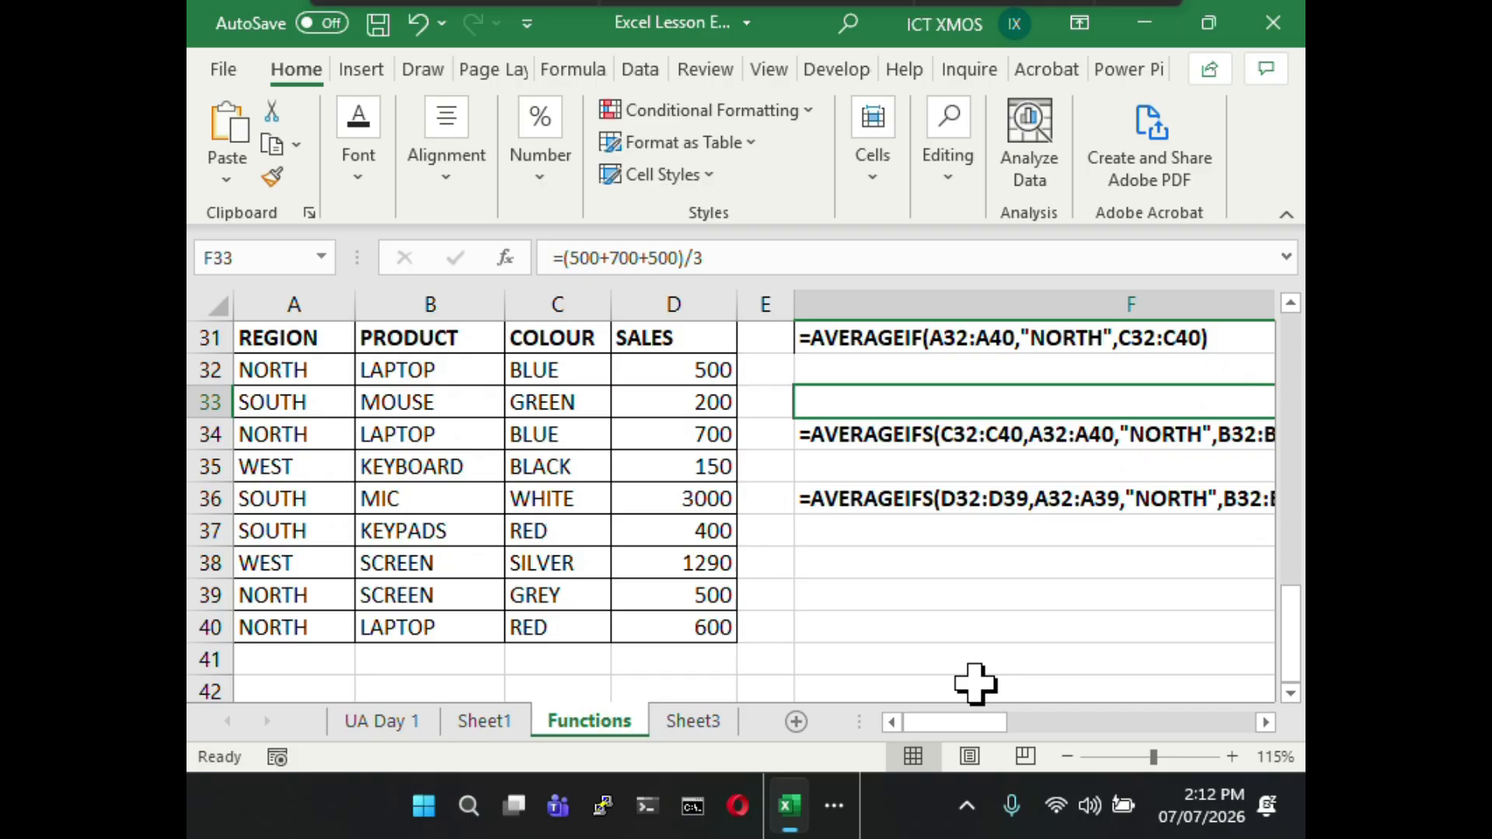
- Check that the AVERAGEIF result in F32 now returns 575
click(1239, 338)
click(1190, 373)
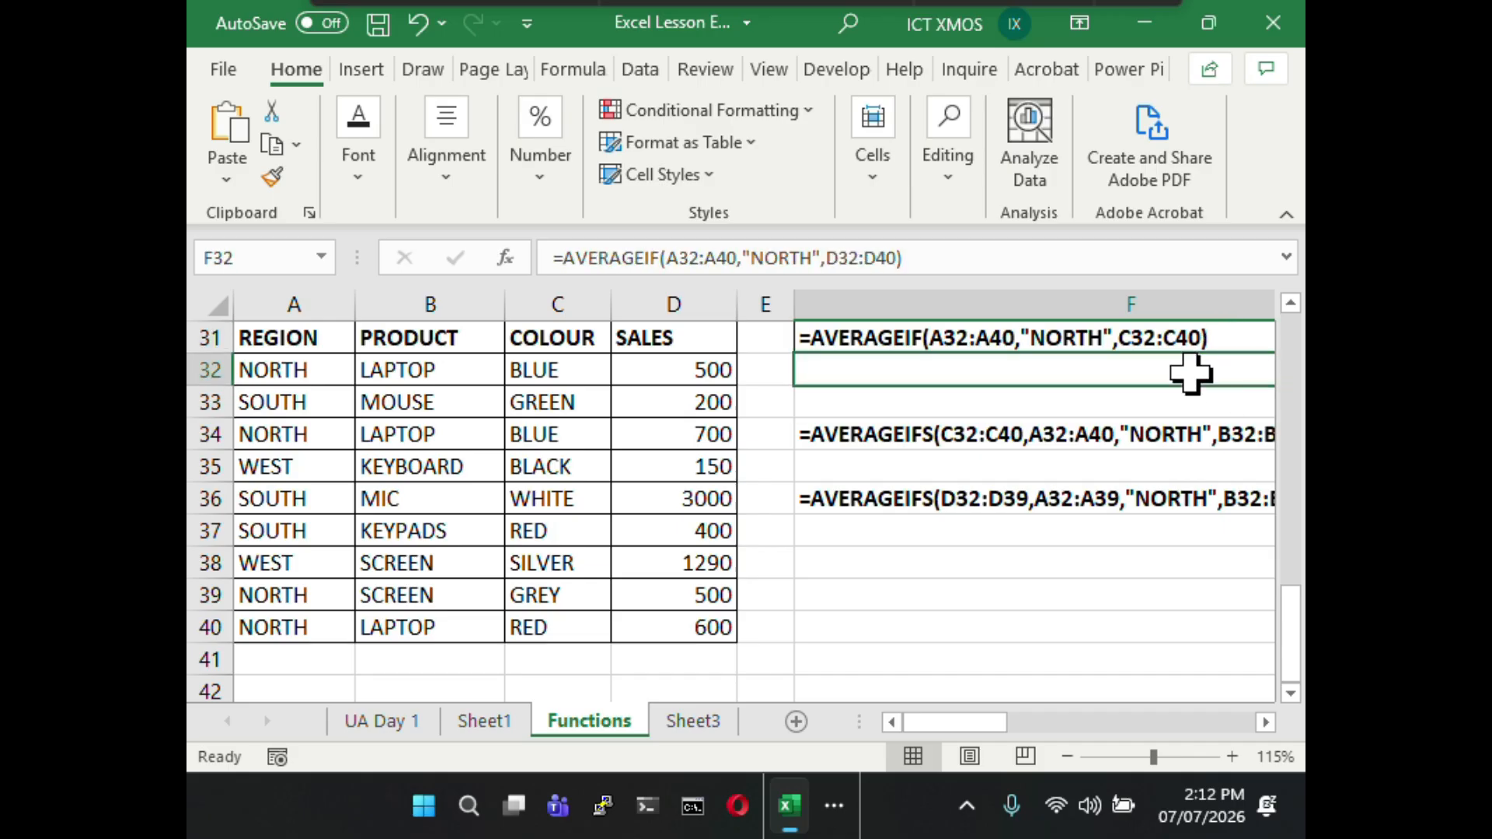
click(981, 254)
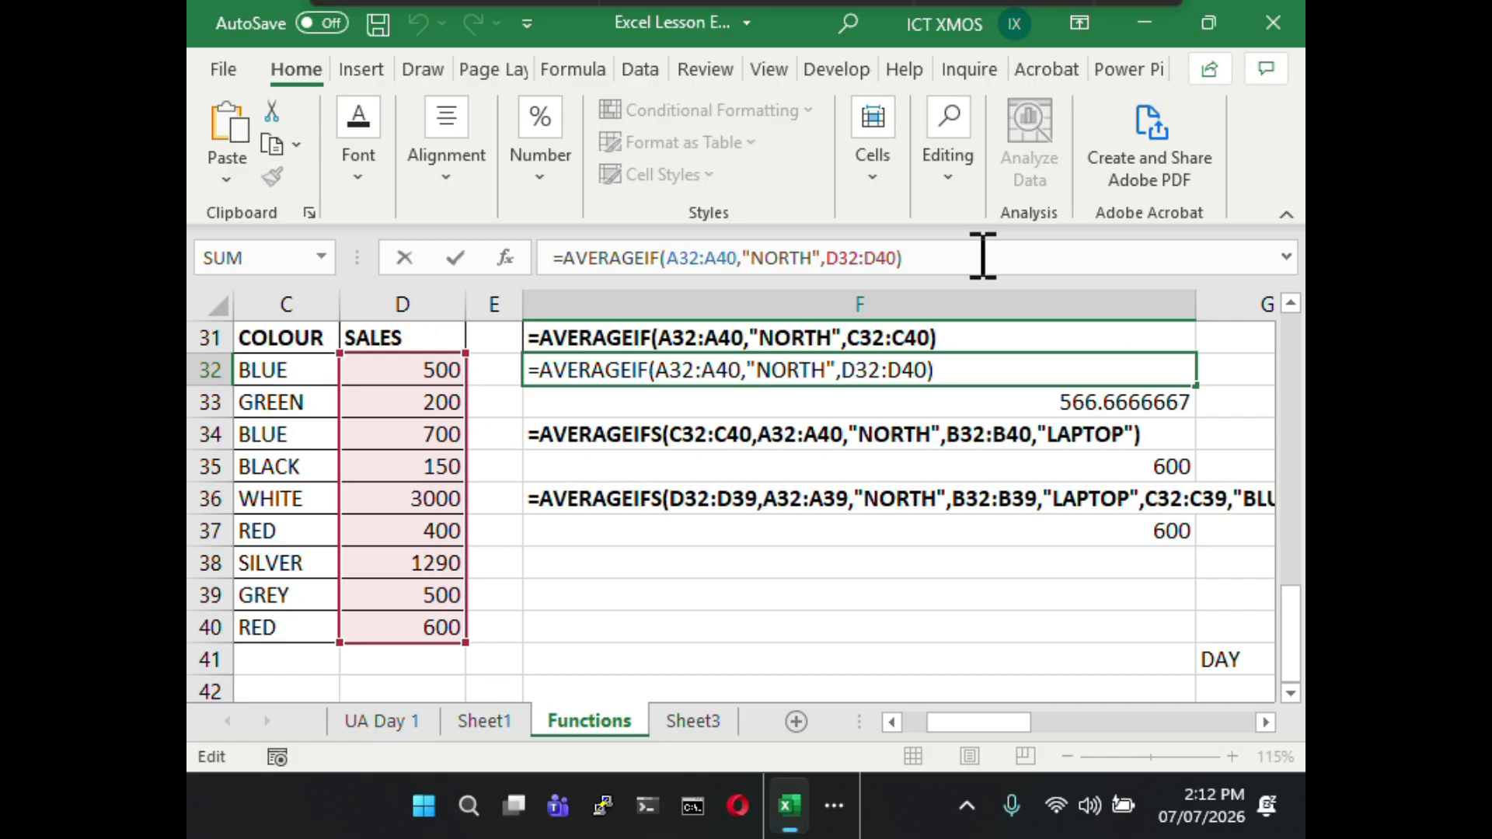
click(961, 439)
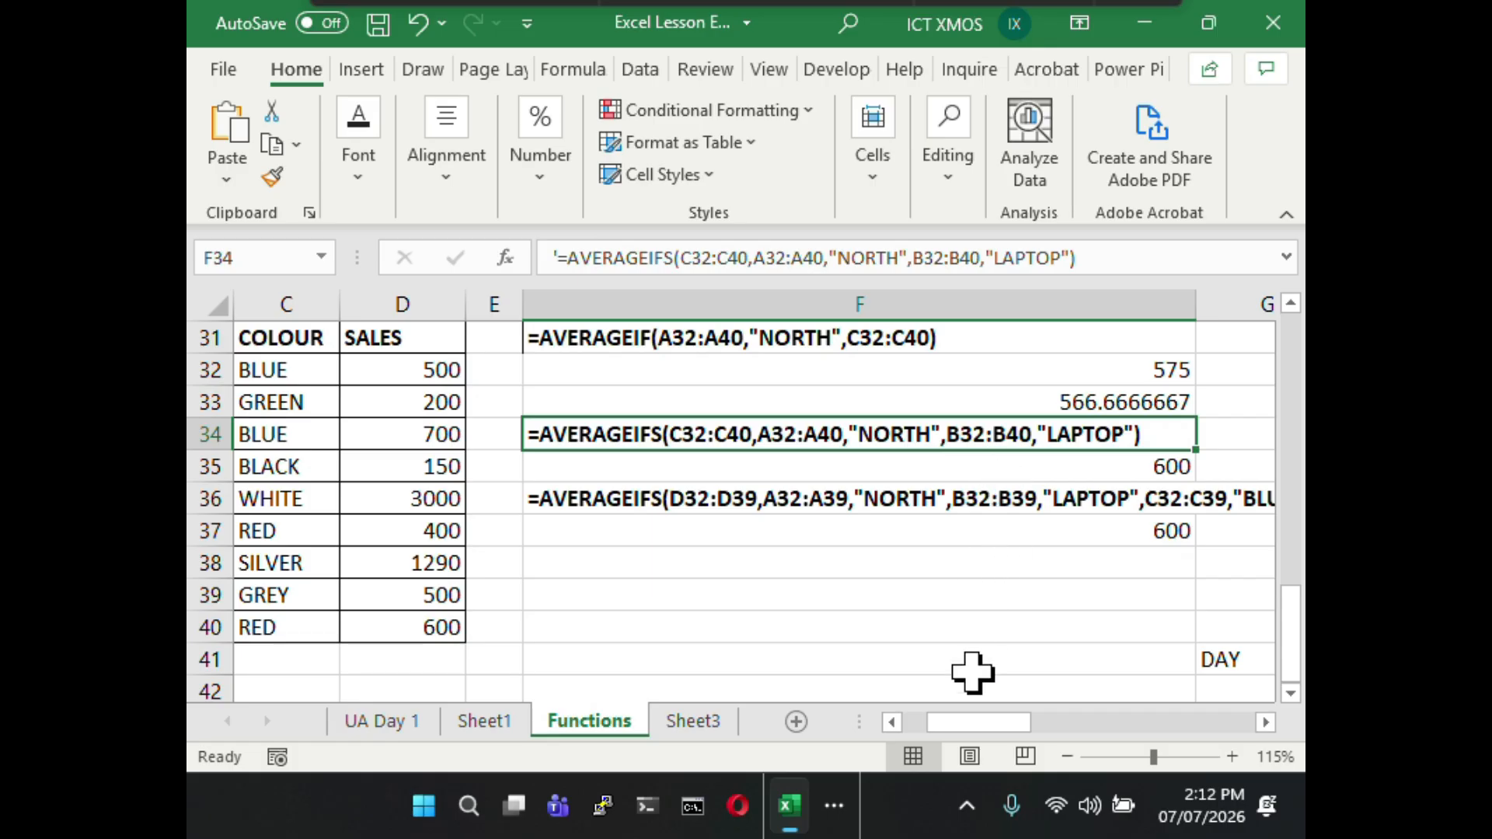
click(923, 723)
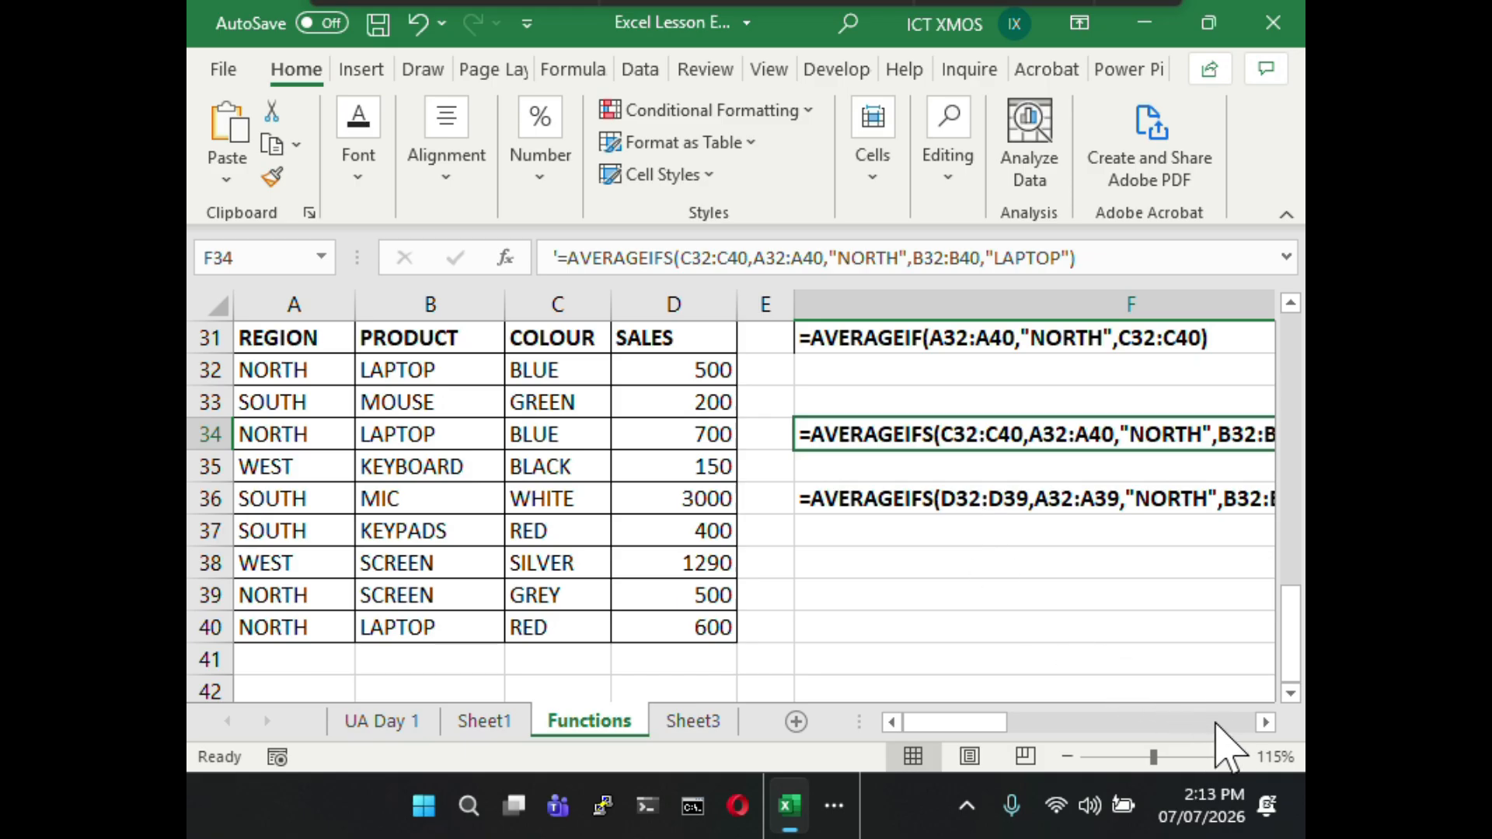
click(1264, 722)
- Scroll back to column F and resize the column holding the AVERAGEIF formulas
click(1264, 722)
click(1264, 722)
click(1264, 722)
click(1265, 722)
click(1265, 722)
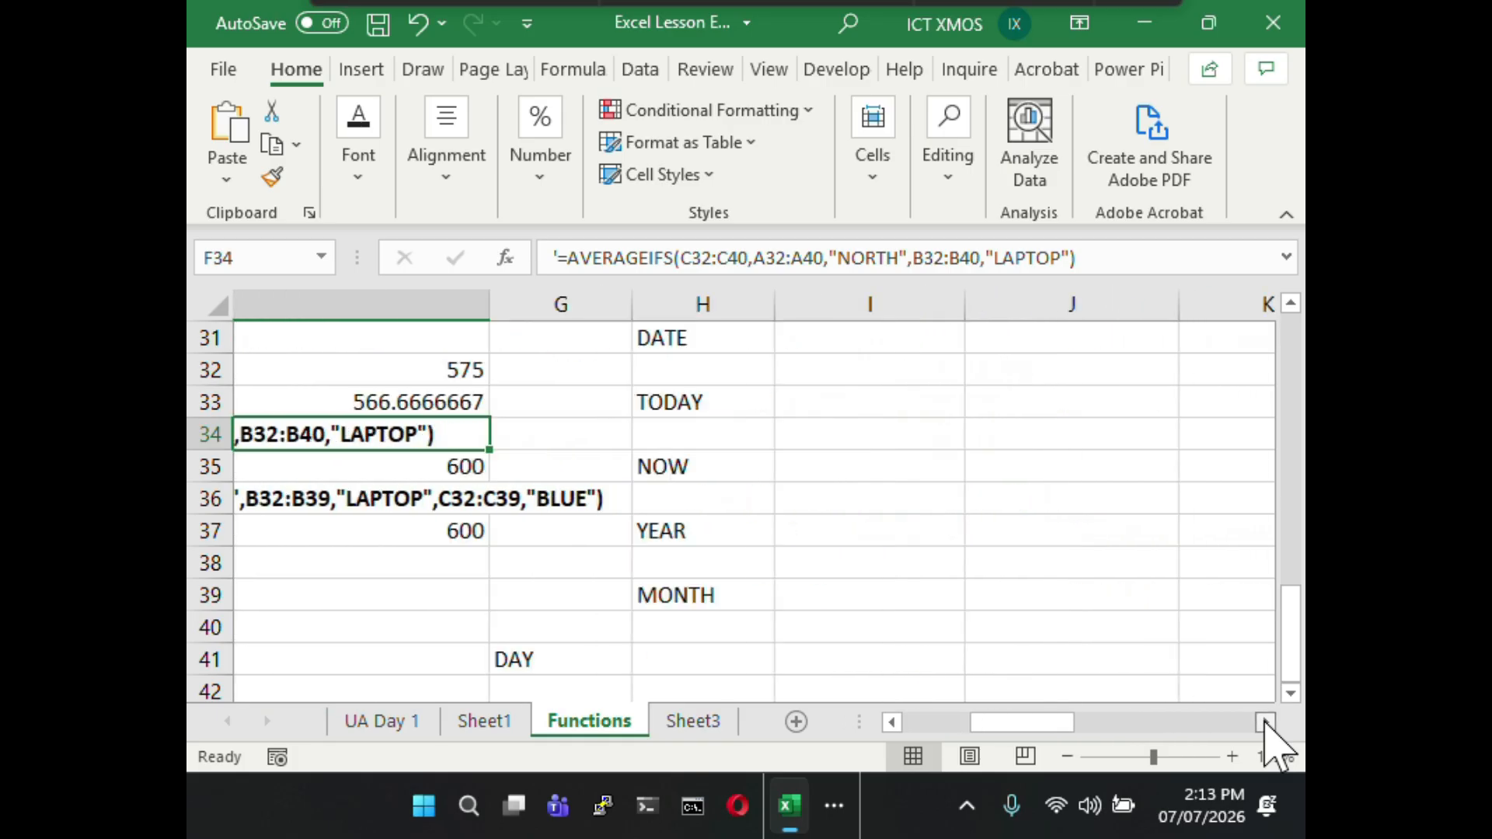
click(1265, 722)
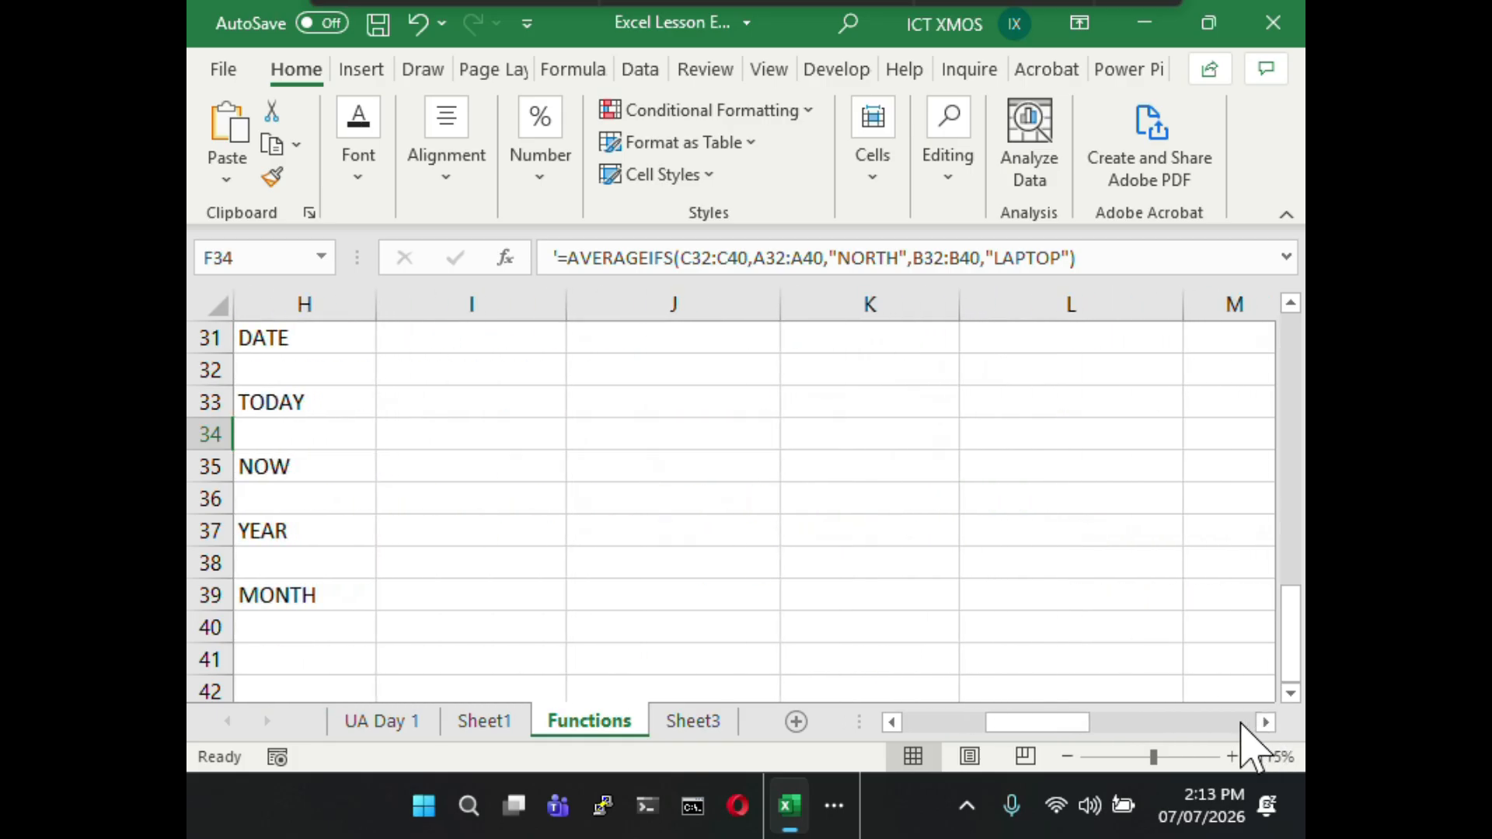
click(891, 722)
scroll(895, 651, up, 1)
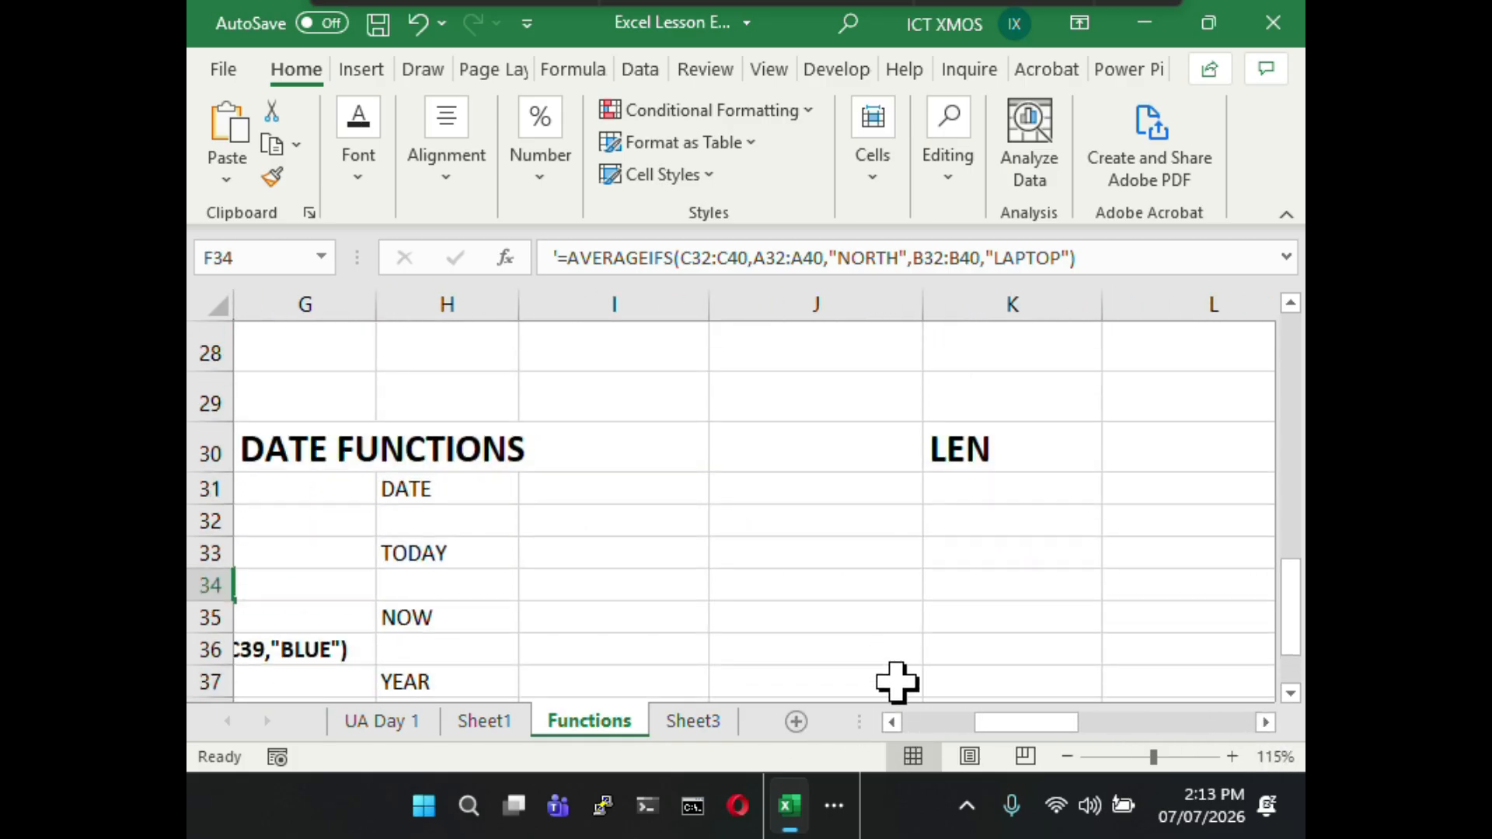
click(891, 722)
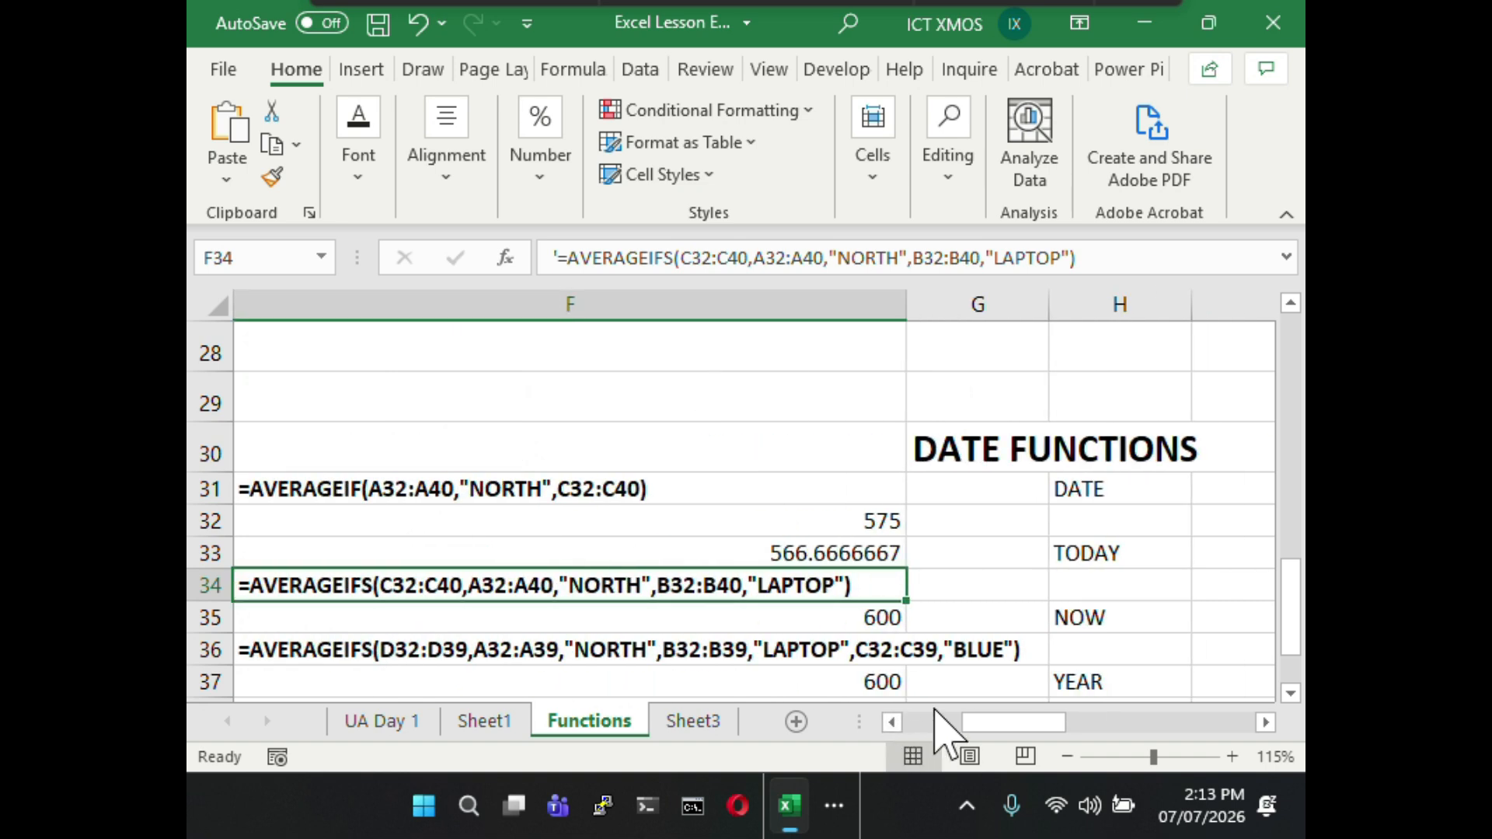
drag(906, 306, 1084, 331)
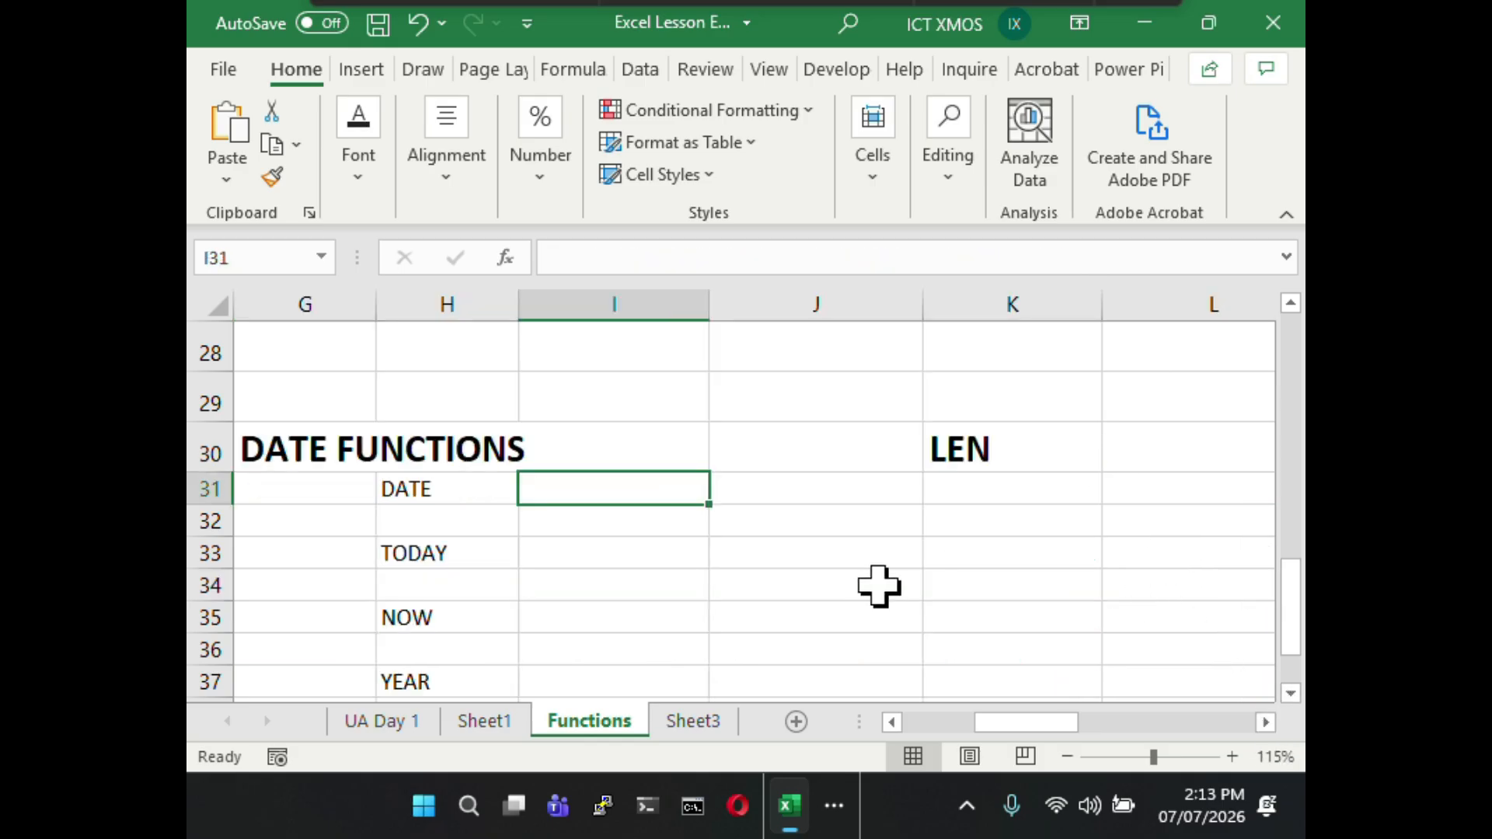
- Scroll until the DATE FUNCTIONS section with DATE, TODAY, NOW and YEAR is visible
scroll(878, 587, down, 1)
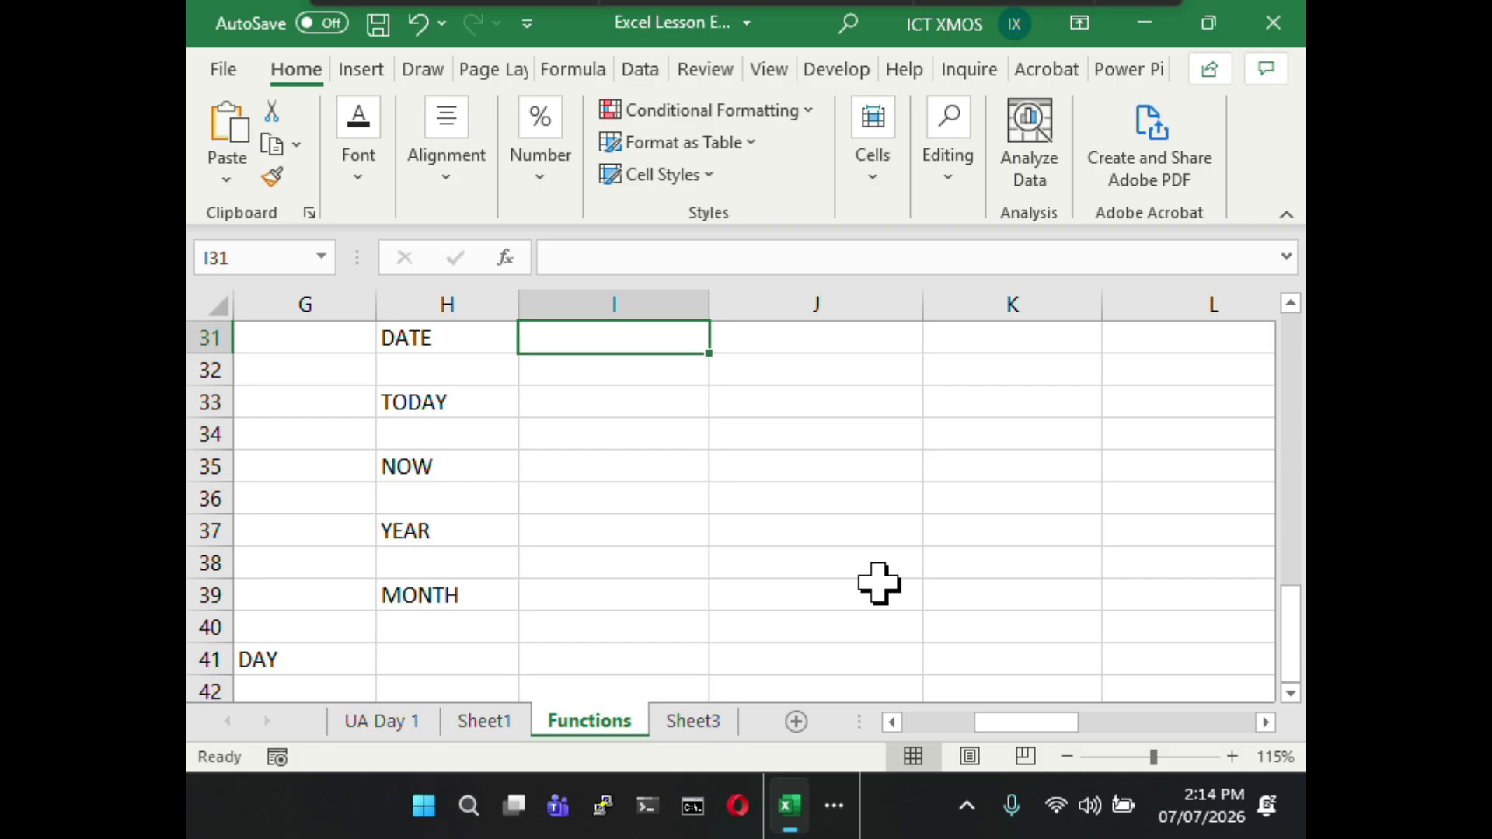
scroll(896, 619, down, 1)
scroll(895, 619, up, 1)
scroll(896, 618, up, 1)
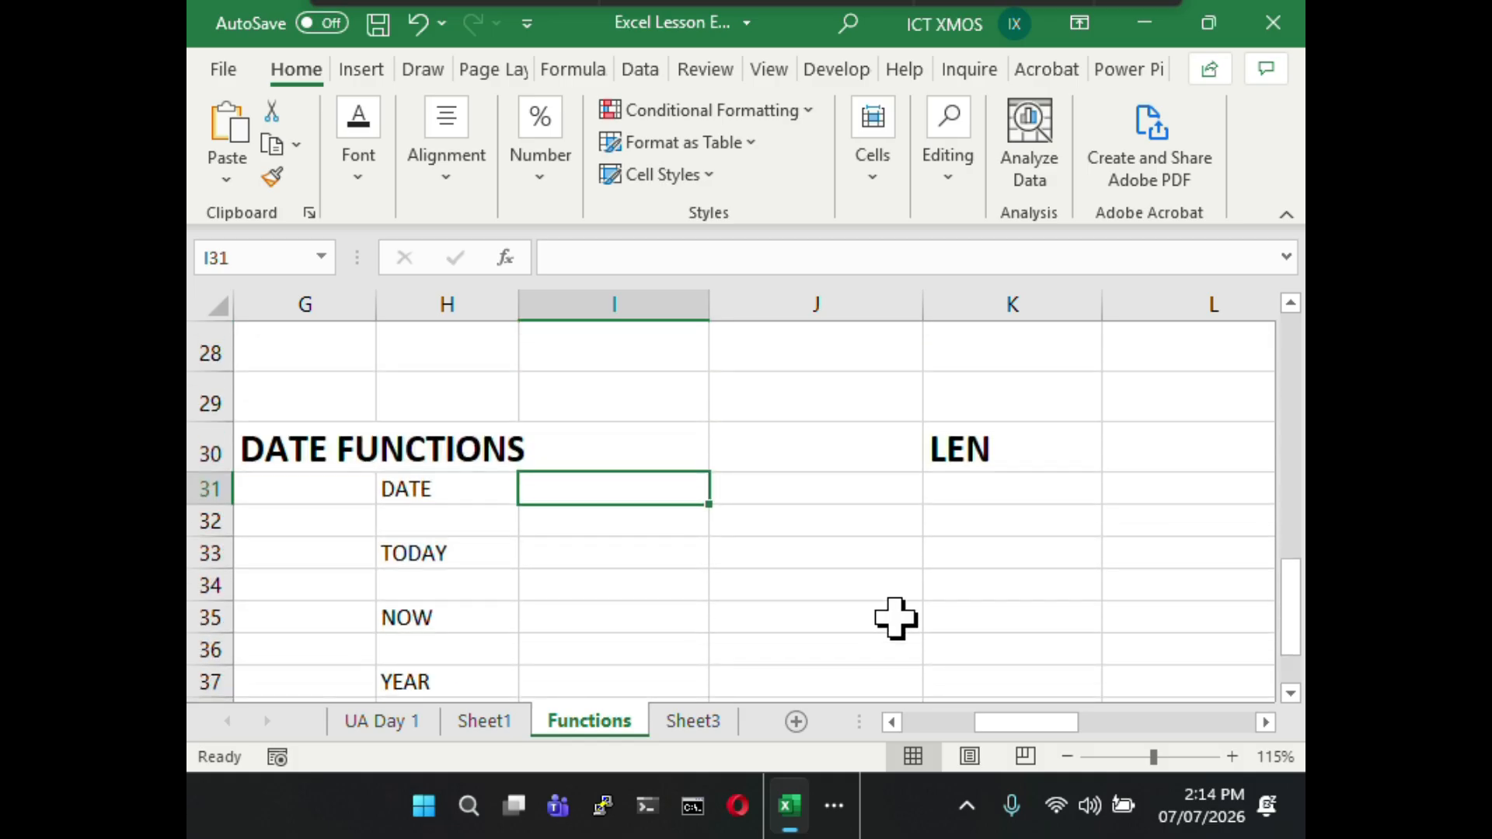
scroll(895, 619, down, 1)
scroll(895, 618, up, 1)
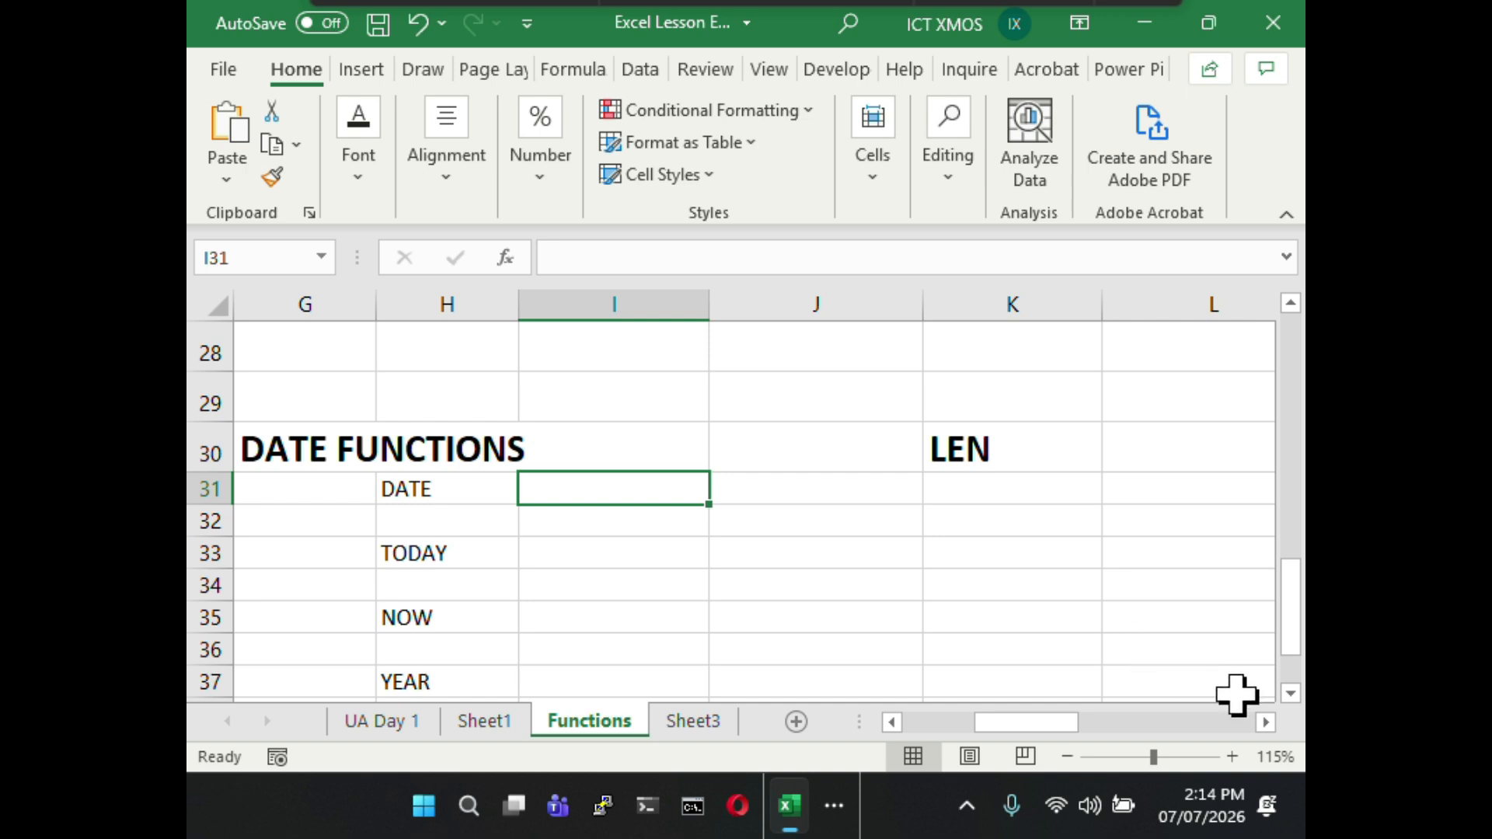
click(1291, 693)
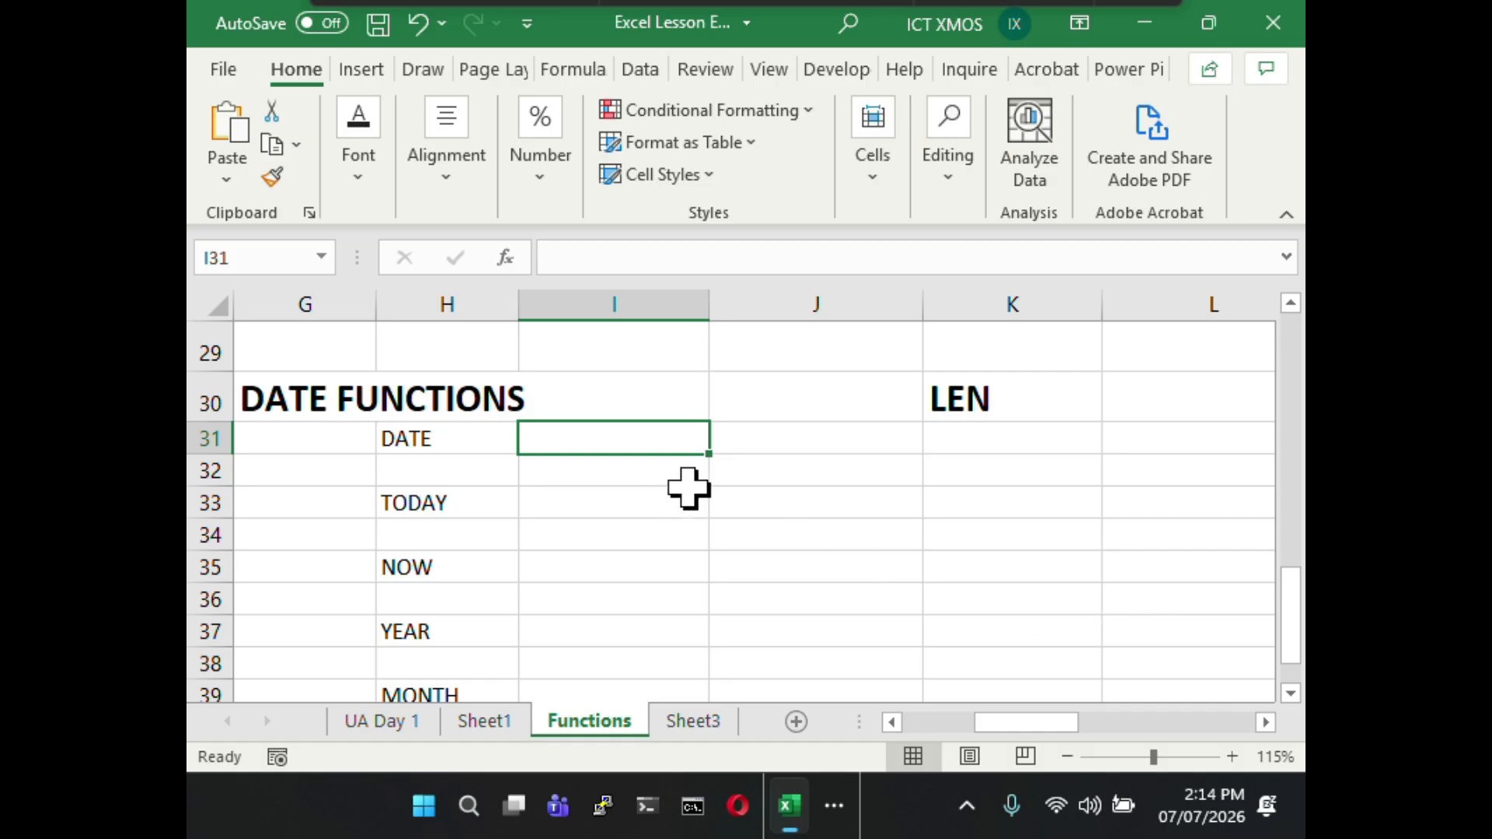
- Enter the text =DATE(year,month,day) in I31 and widen column I to 23.00
text(')
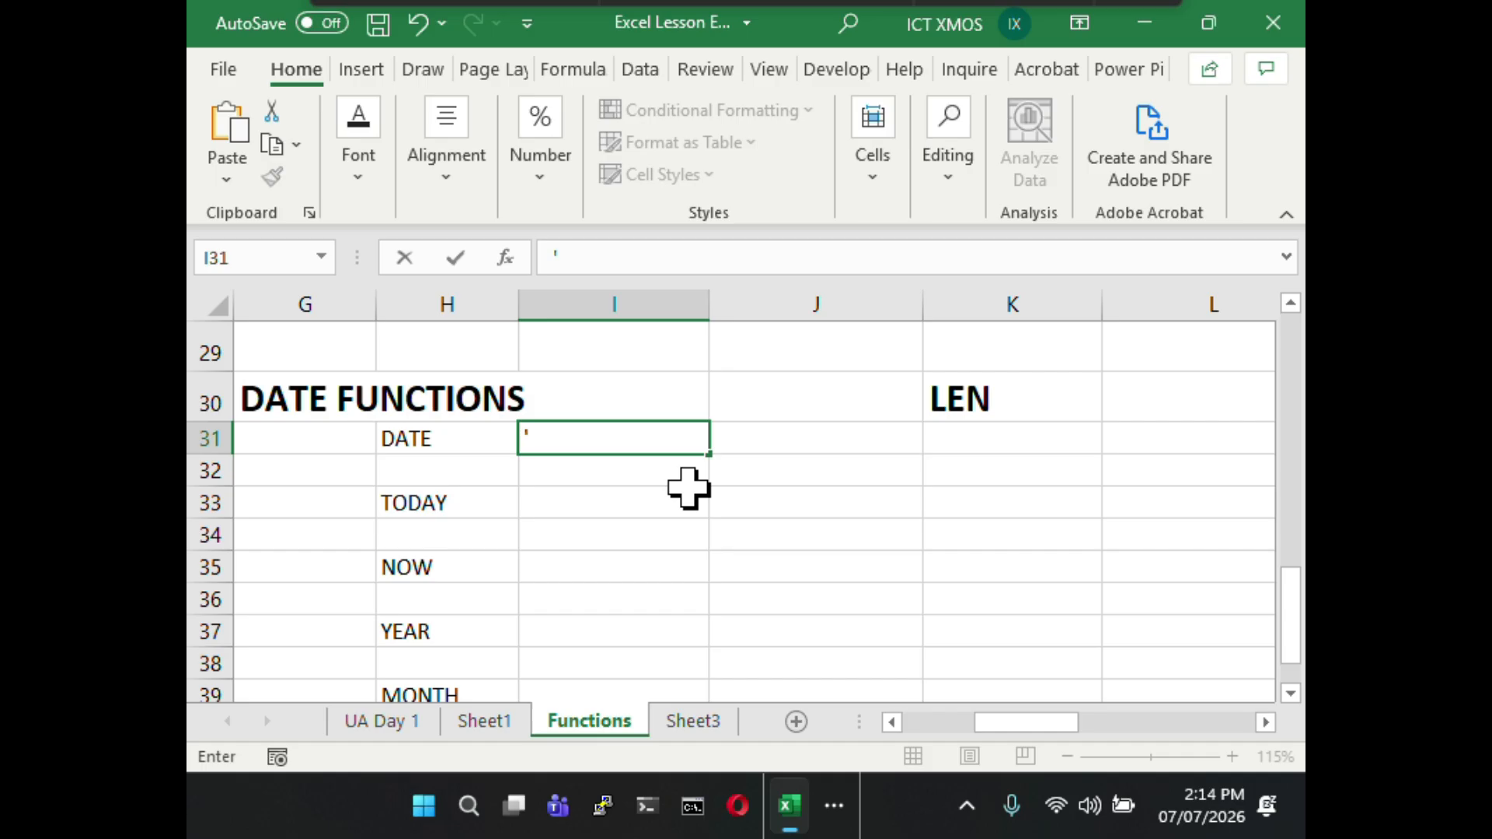
text(=dA)
key(BackSpace)
key(BackSpace)
text(date)
key(BackSpace)
key(BackSpace)
key(BackSpace)
key(BackSpace)
text(DATE()
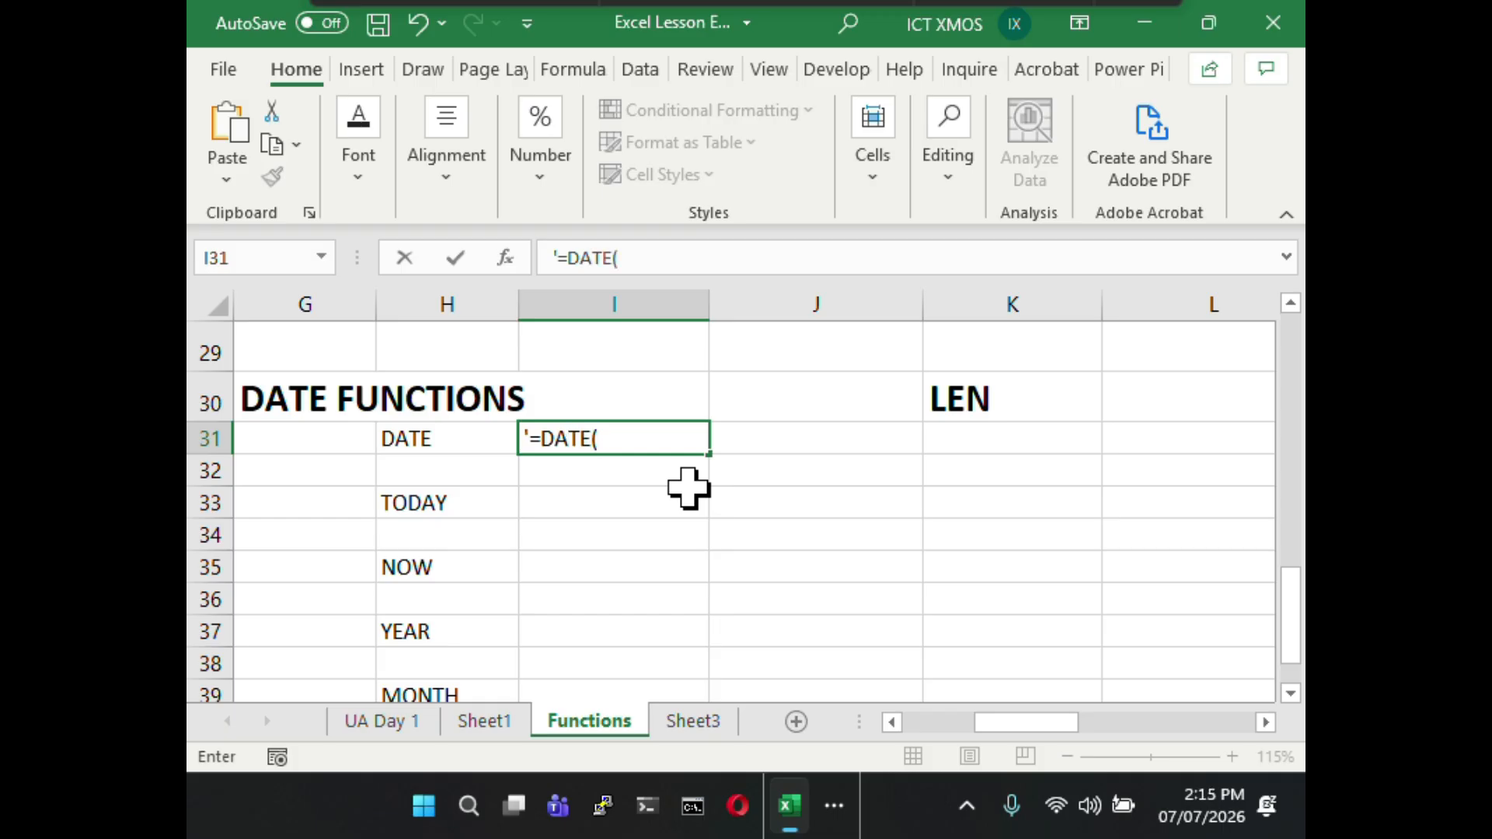
text(year,month,)
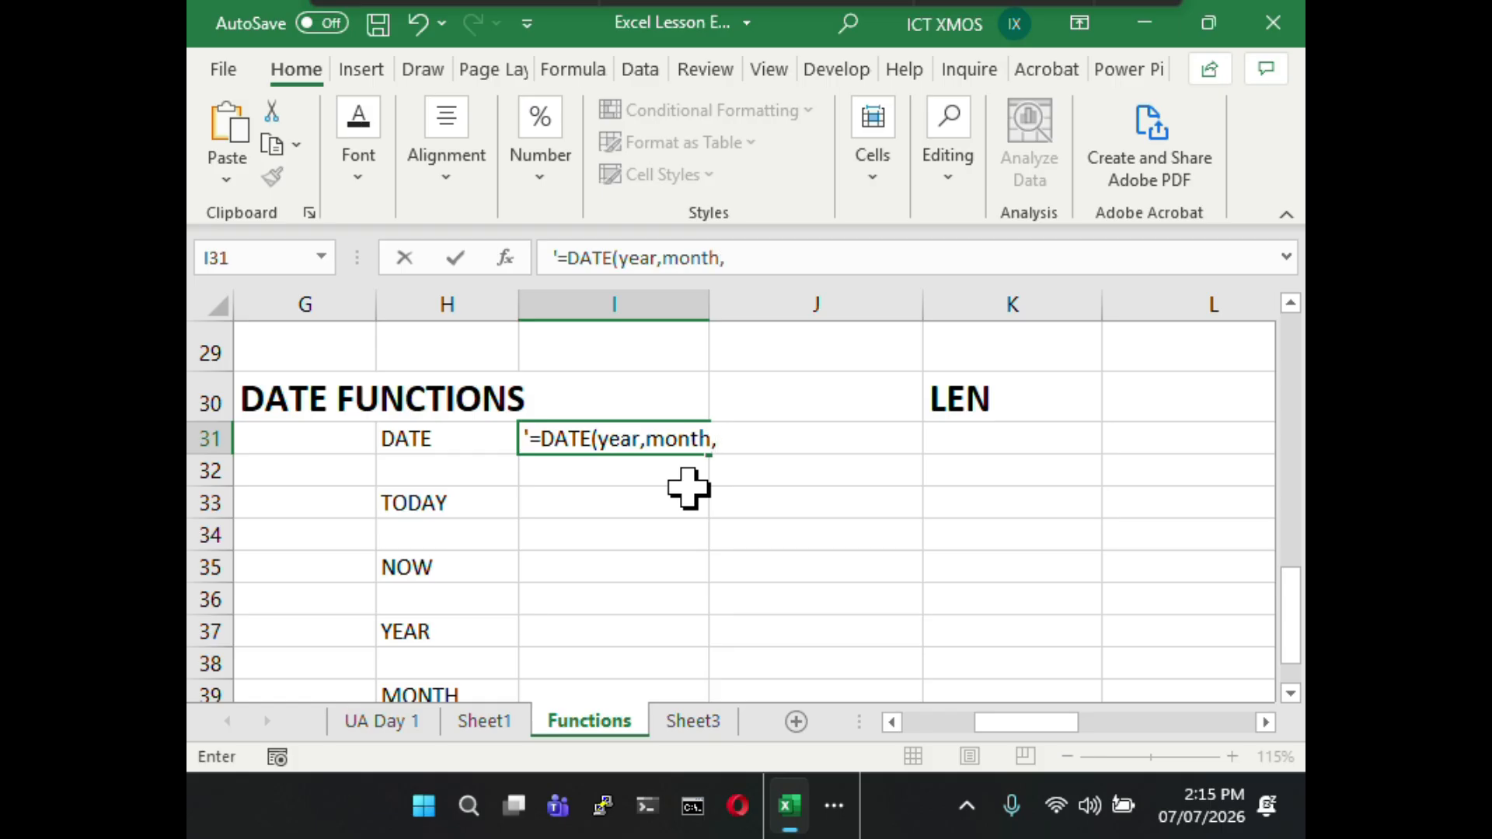
text(day))
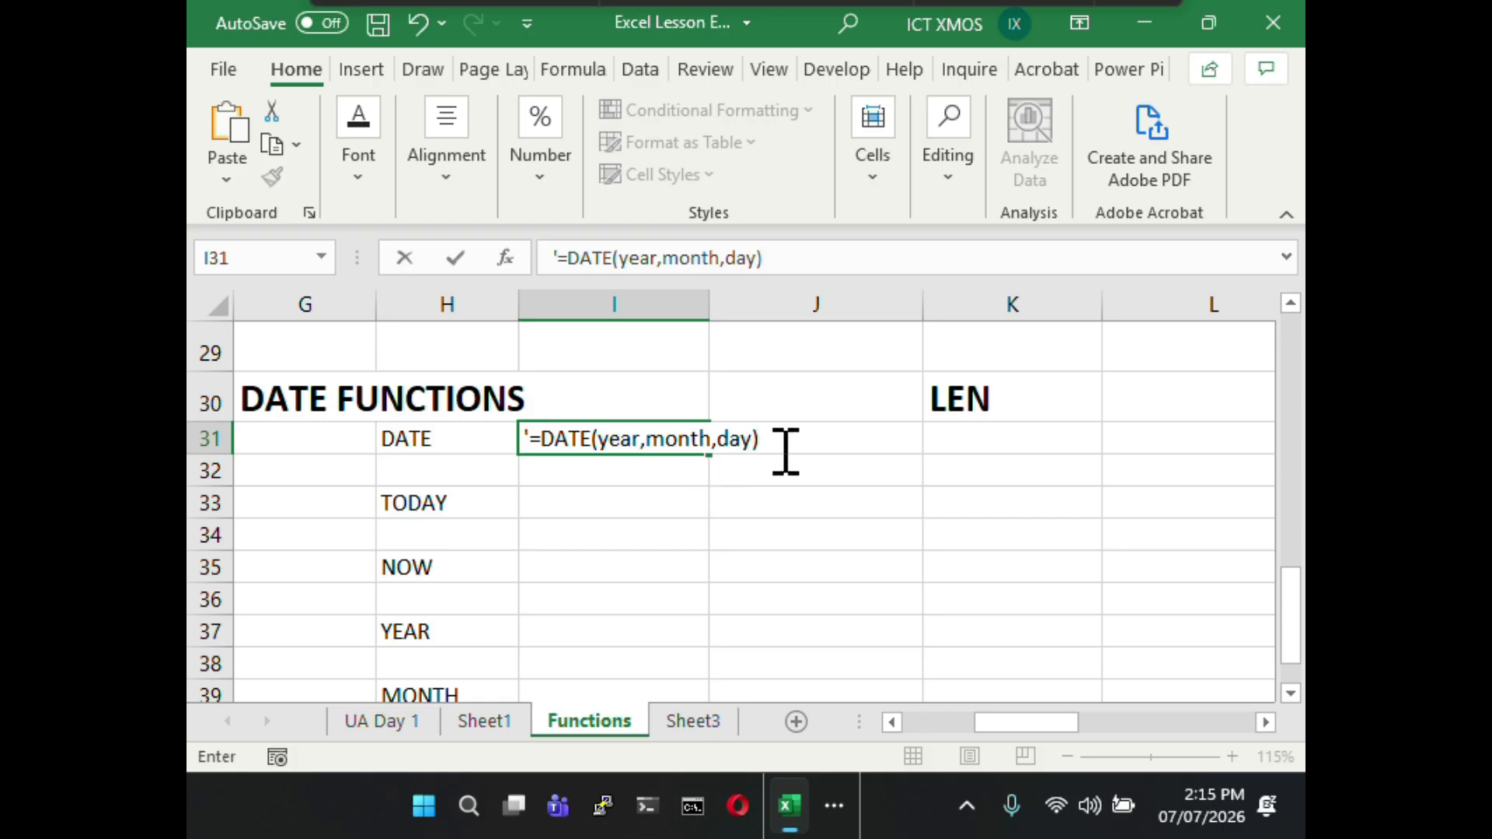
key(Return)
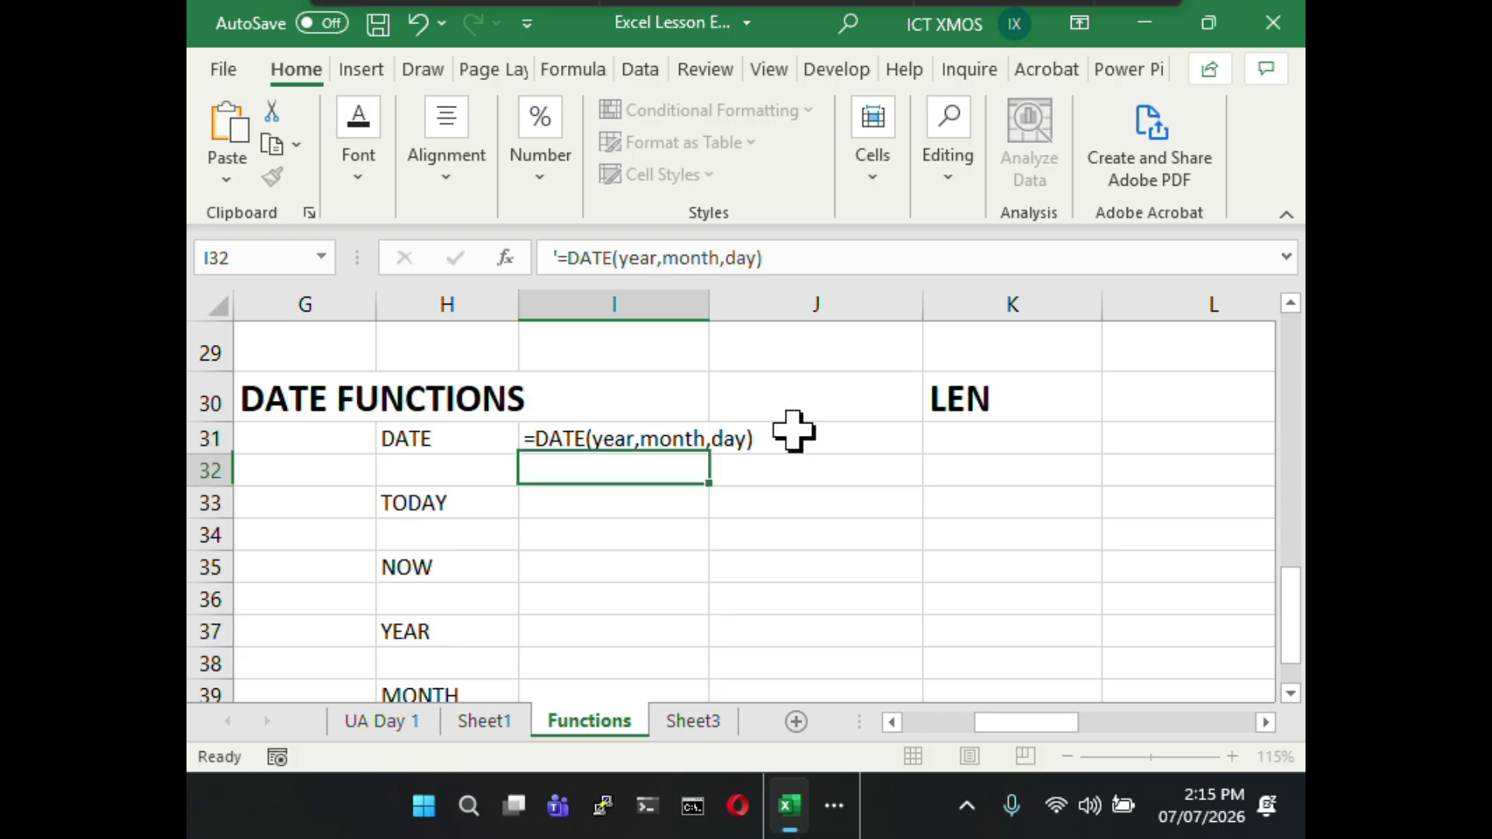
click(571, 445)
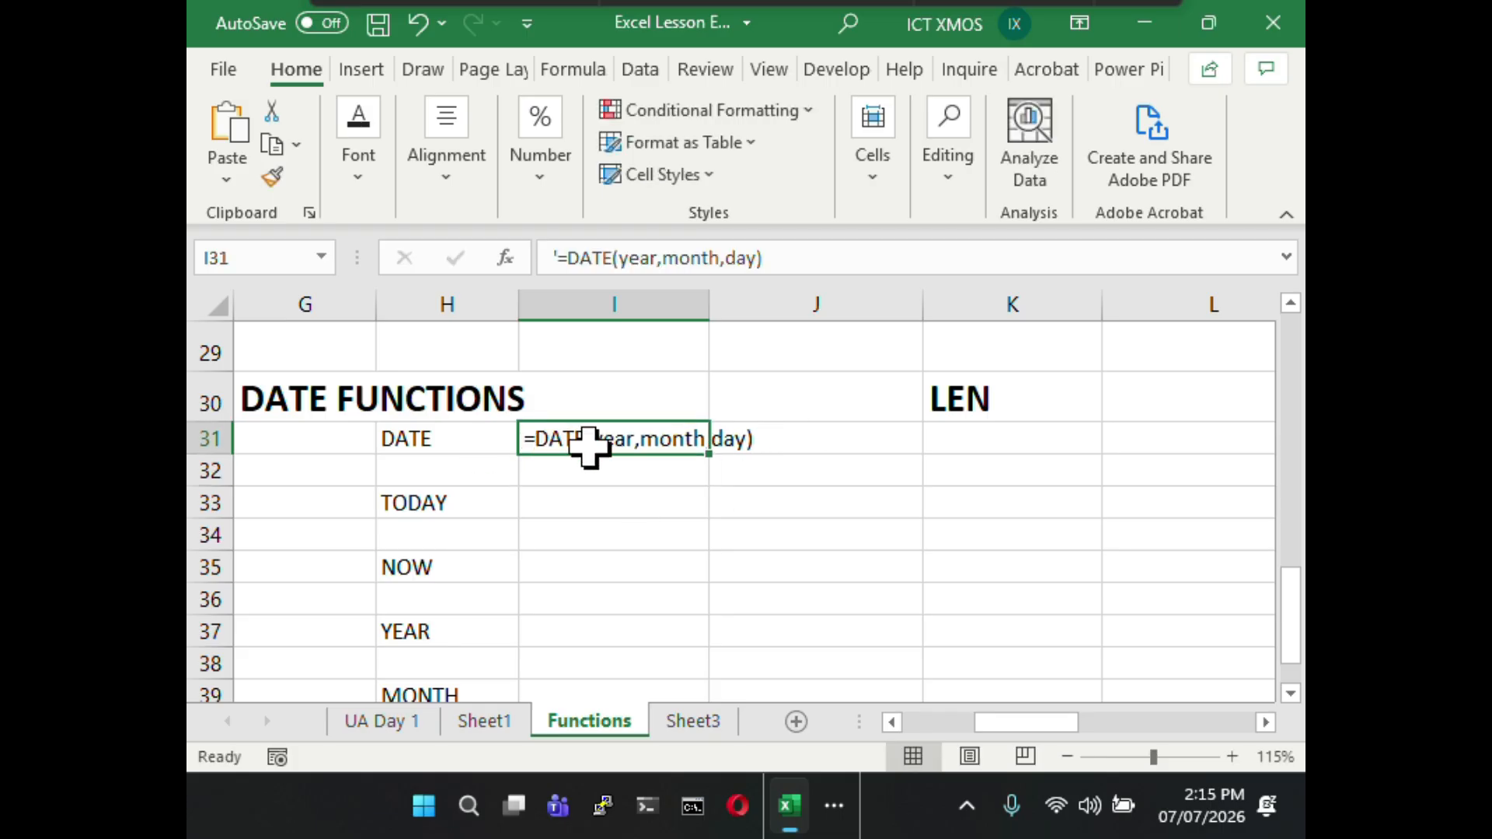
drag(709, 306, 786, 314)
- Enter =DATE(2025,06,31) in J31 so it rolls over to 01/07/2025, then check the formula
click(820, 438)
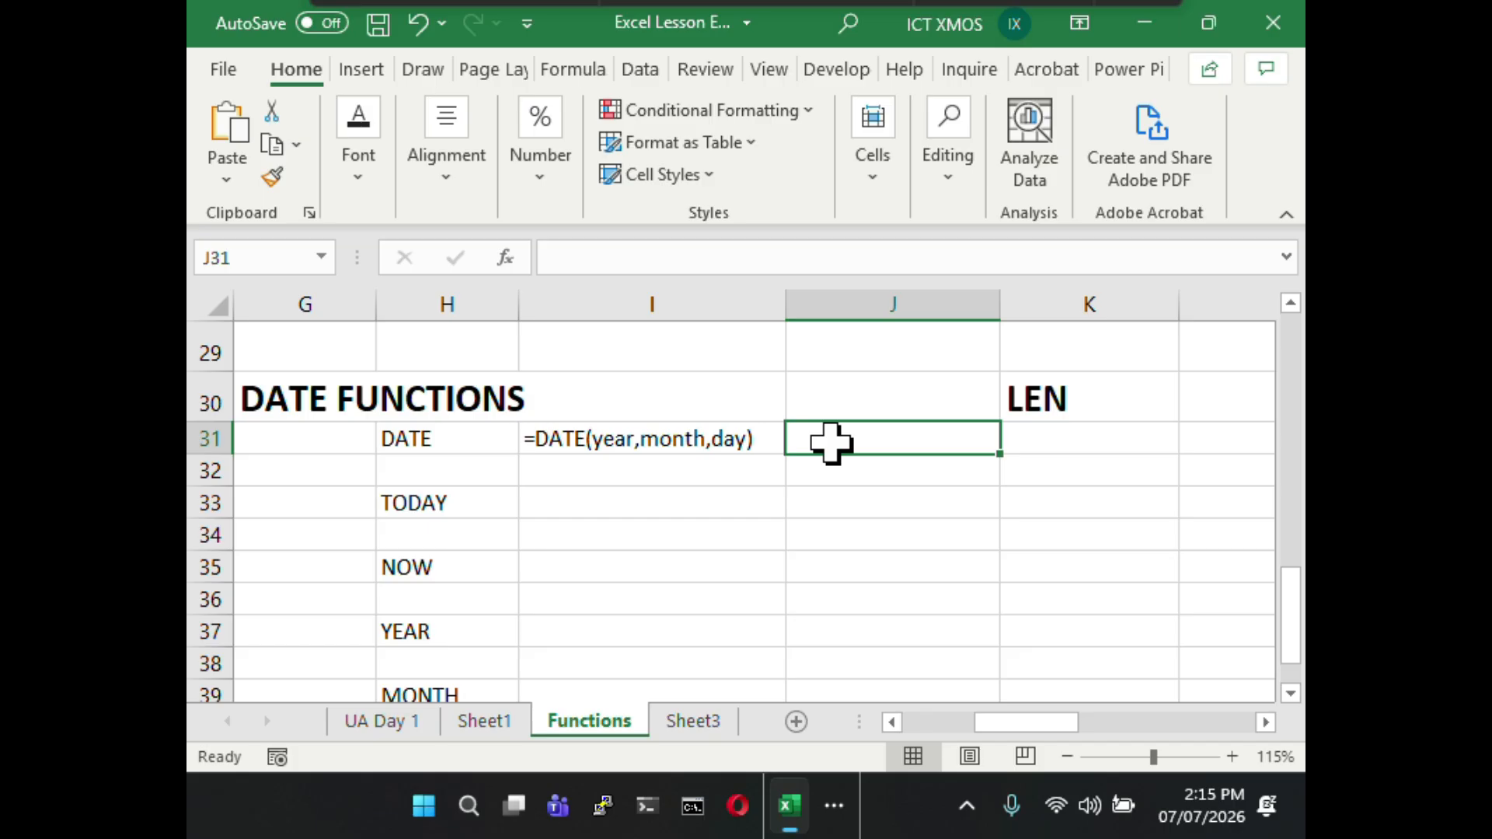
text(=)
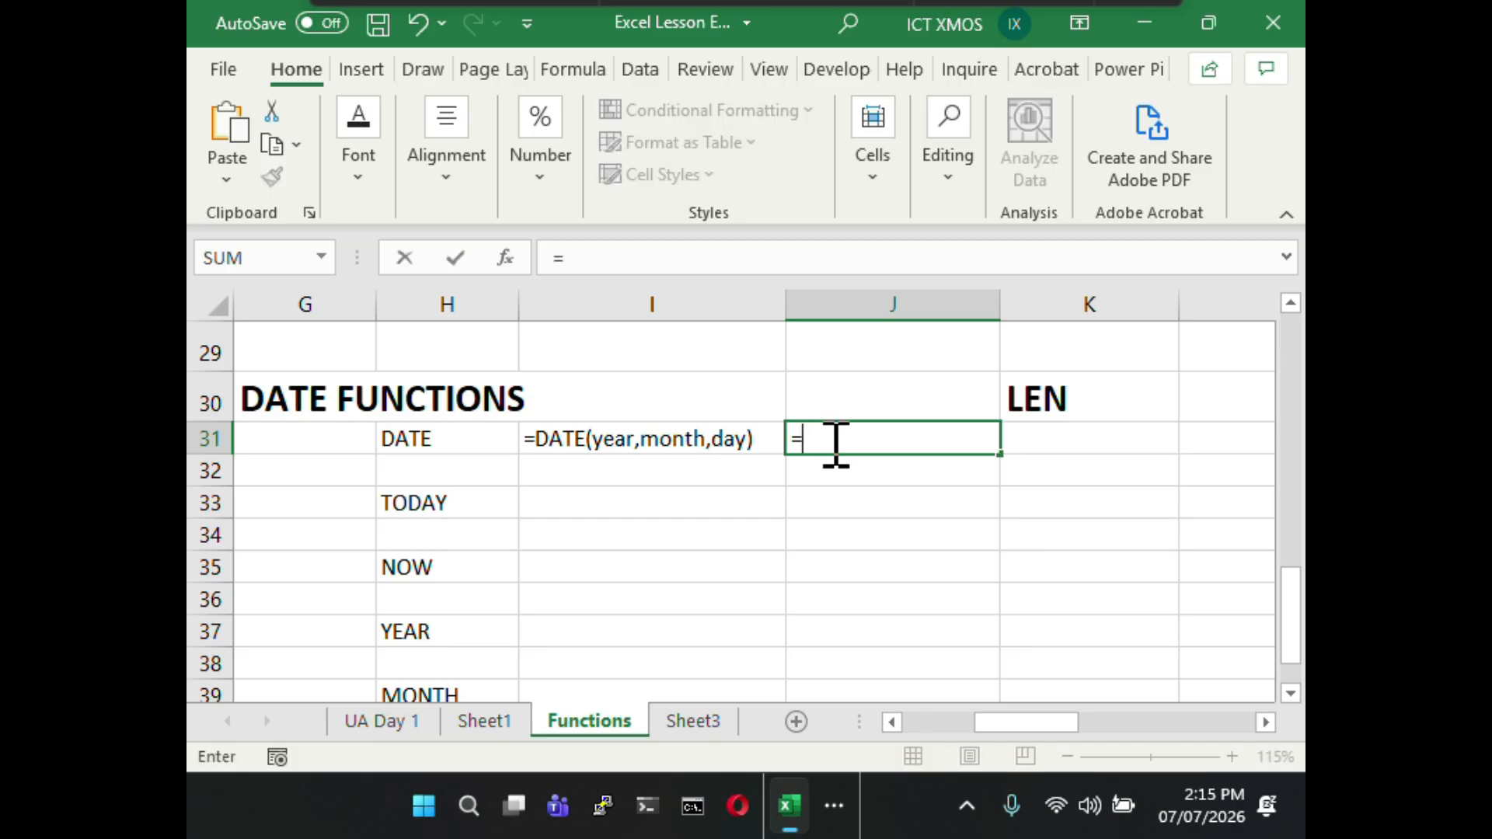
text(DATE)
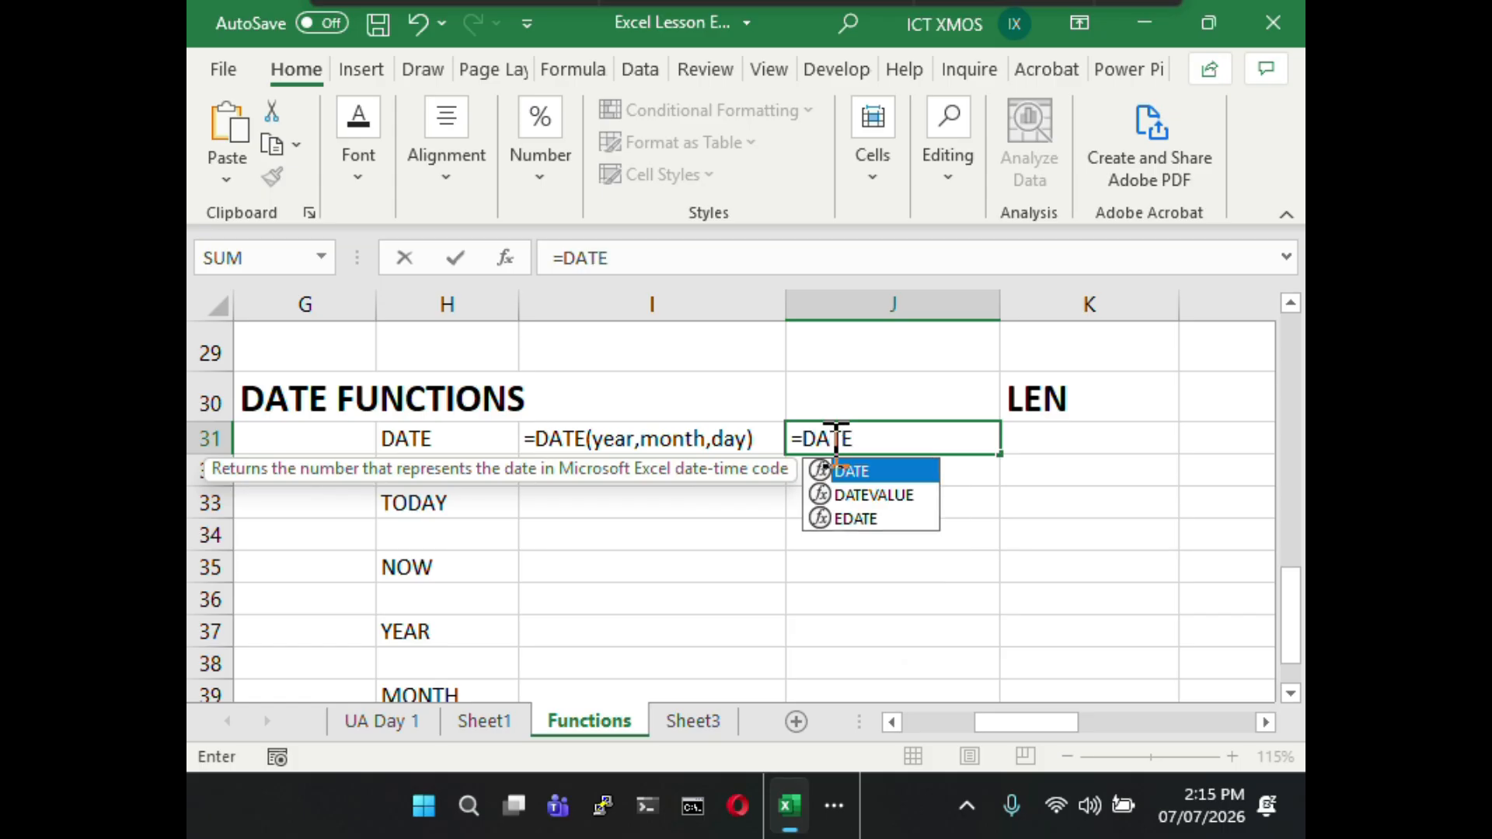
text(()
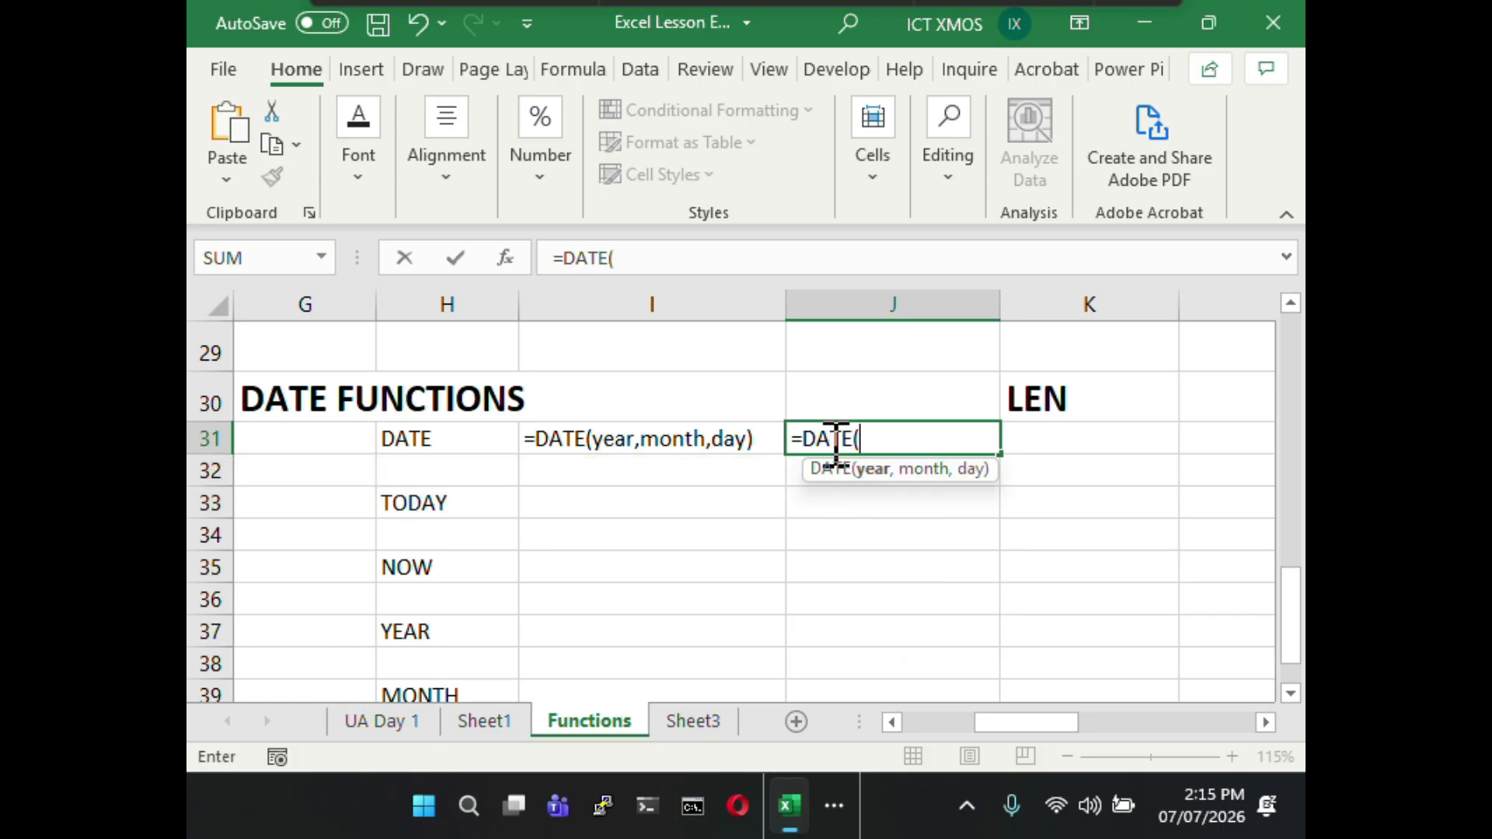
text(2025)
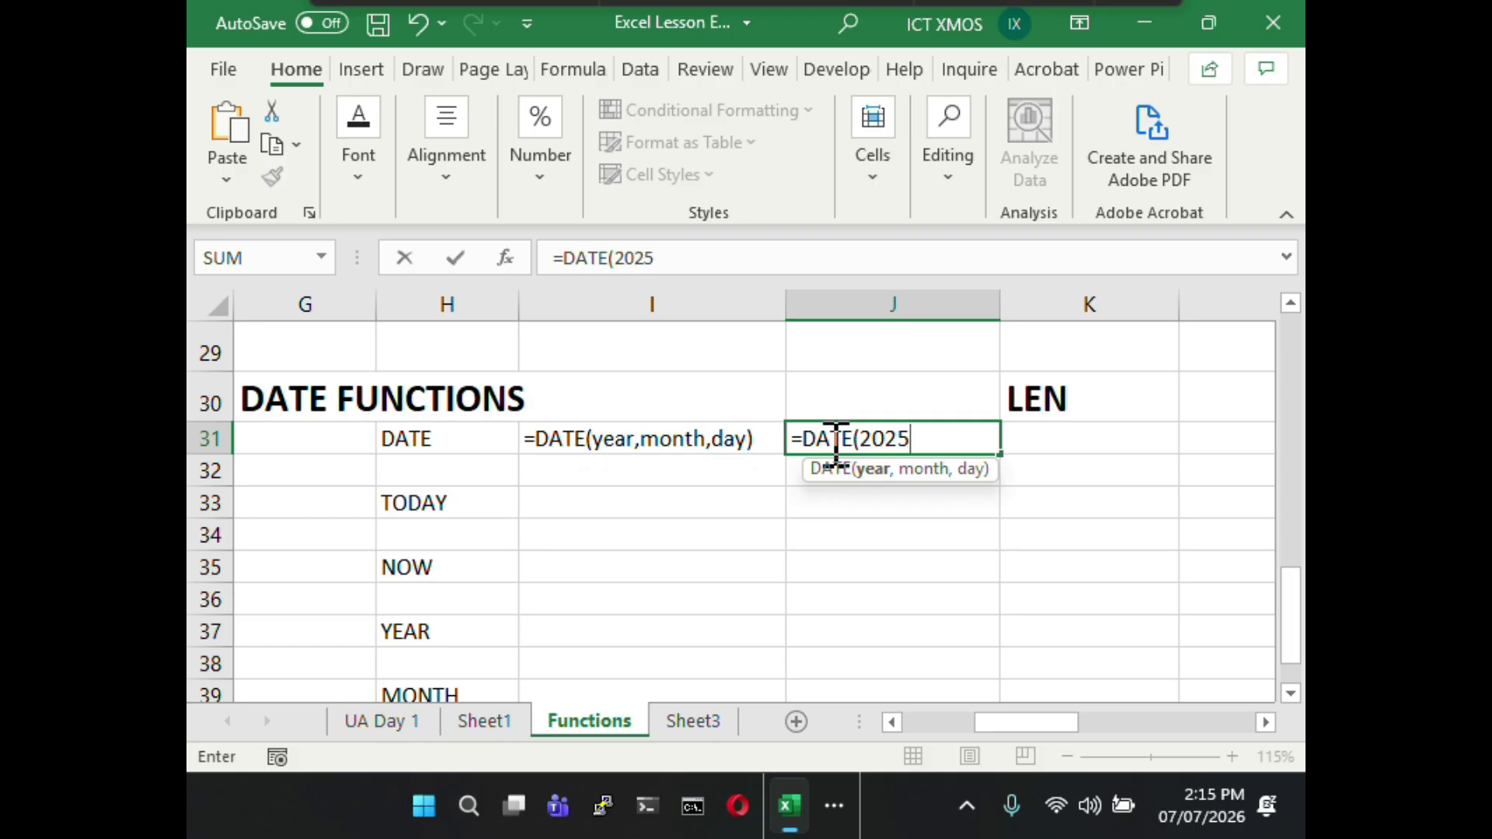
text(,)
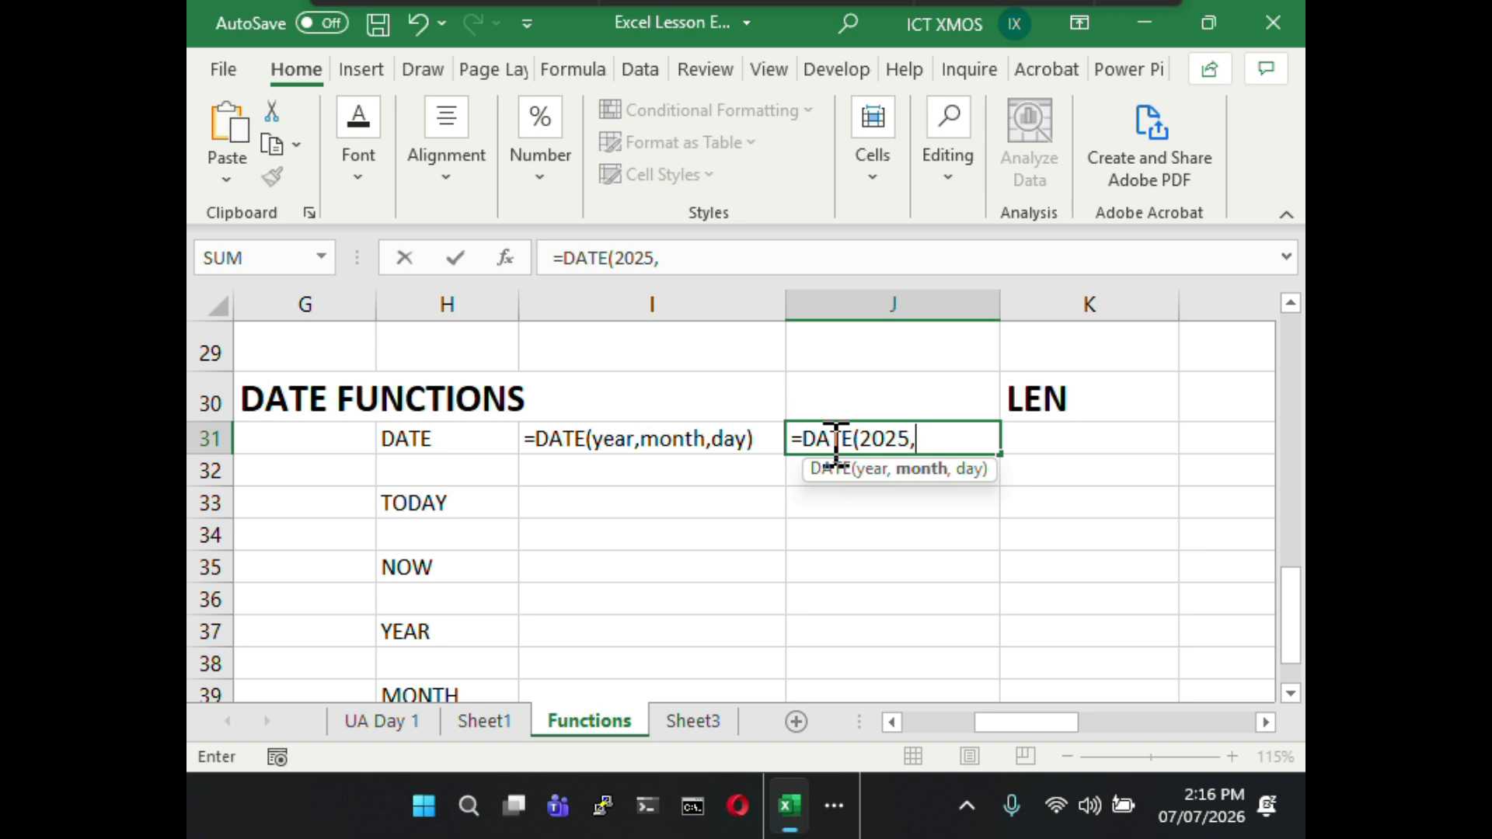
text(06,)
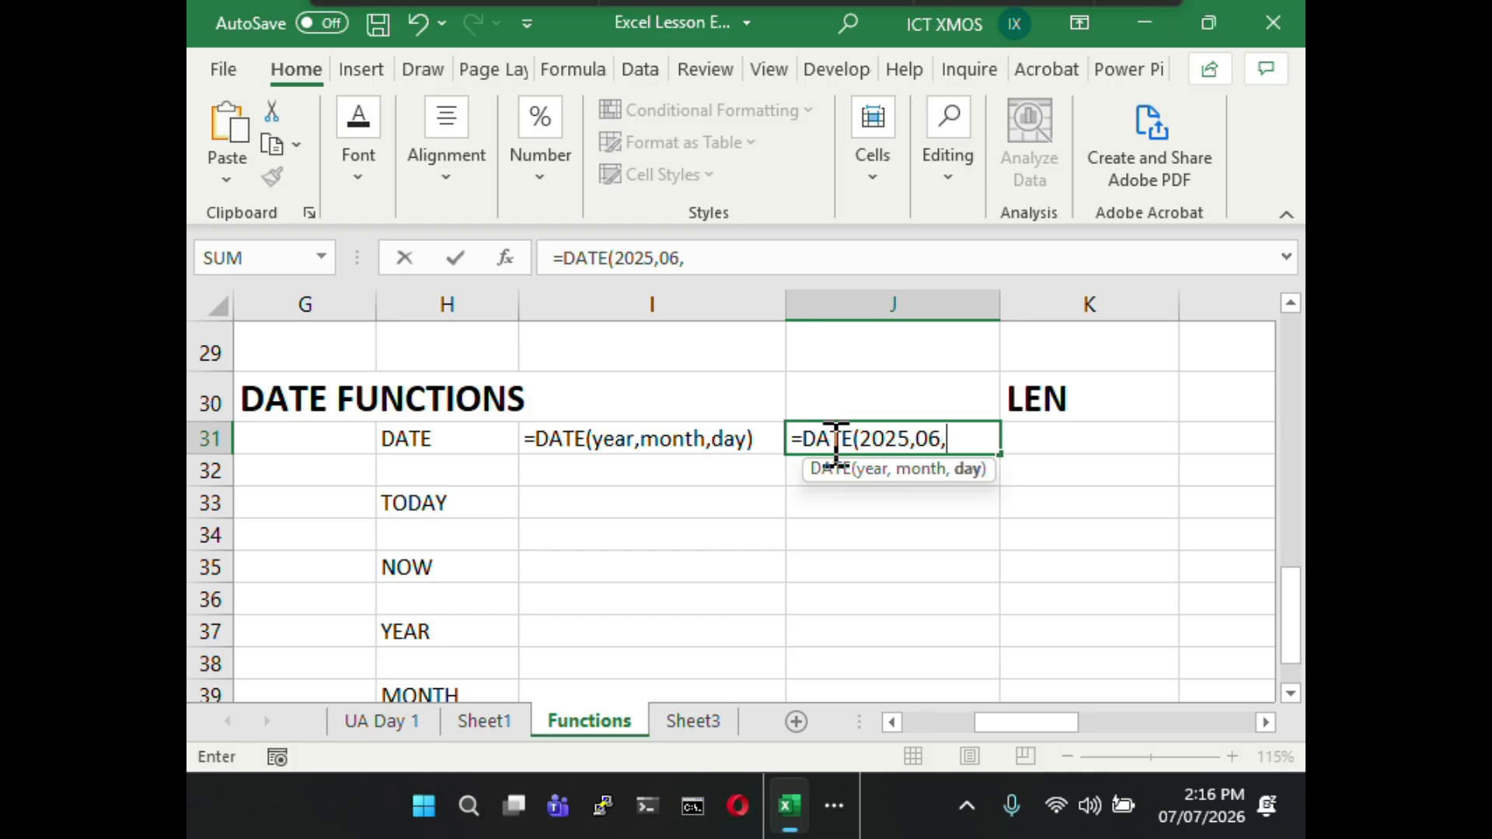
text(31))
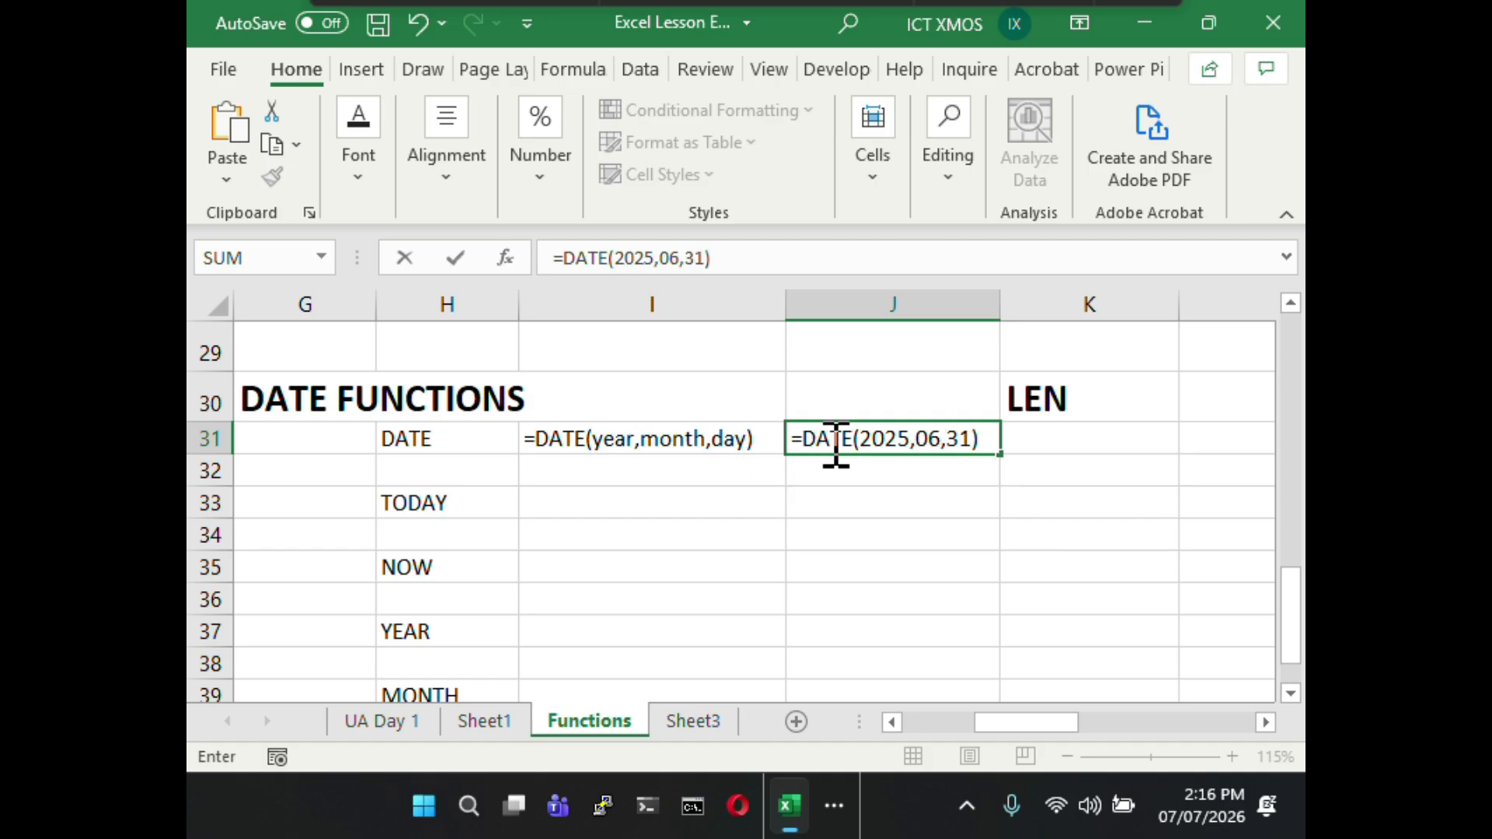
key(Return)
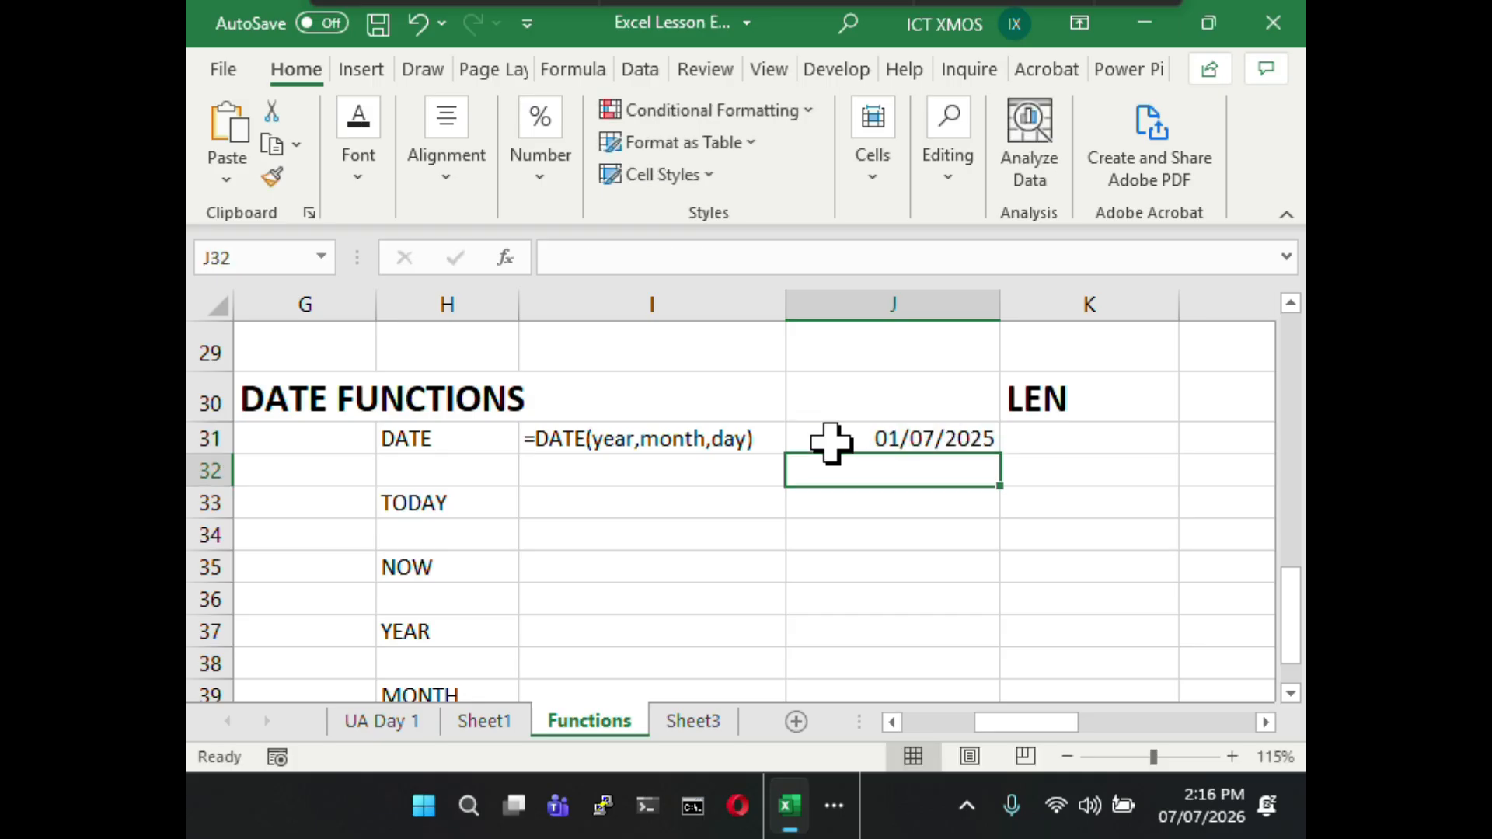
click(858, 437)
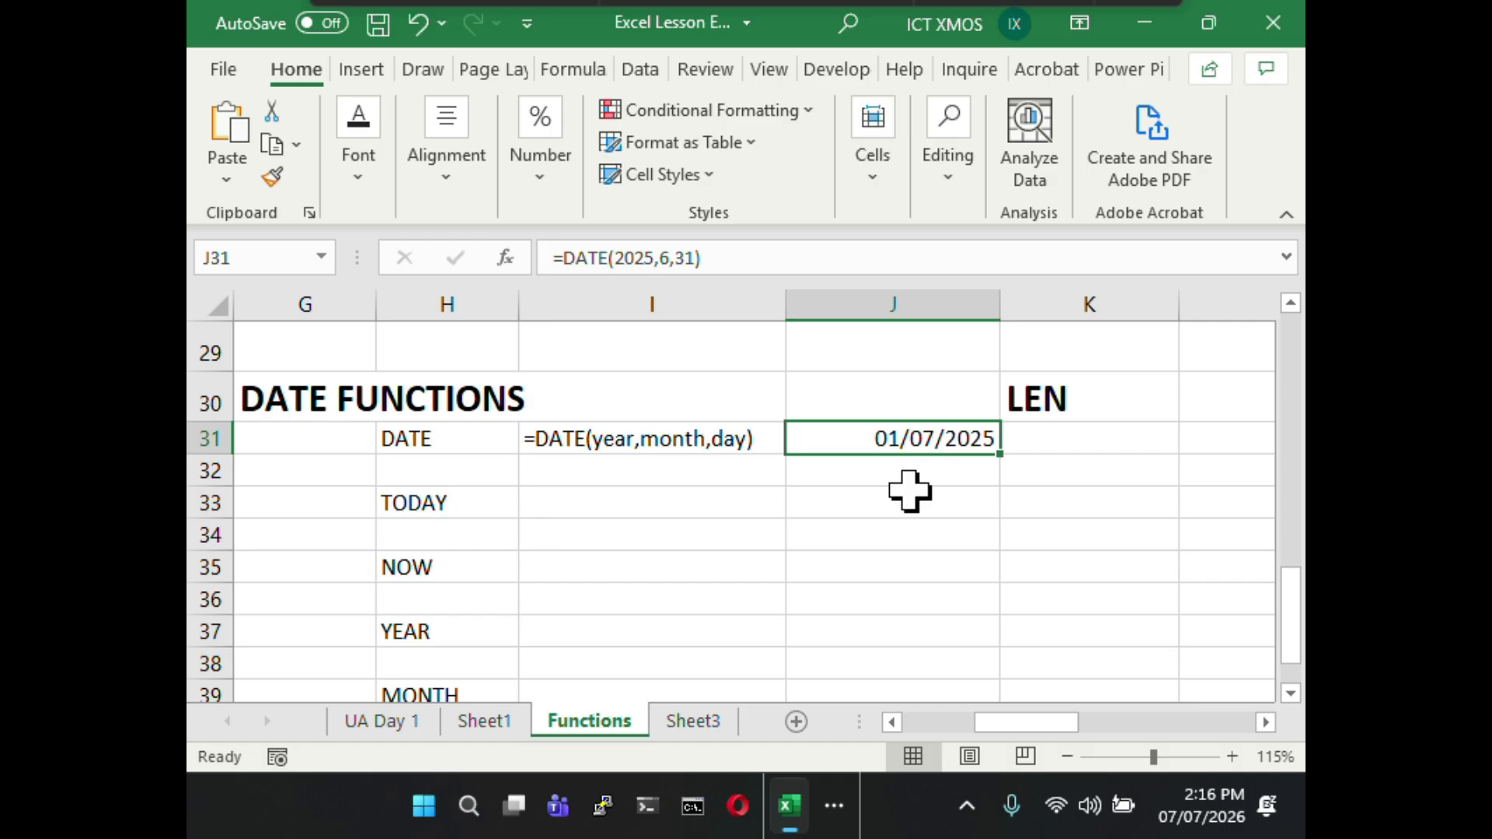
- Change J31's day argument from 31 to 30 so it shows 30/06/2025
click(698, 258)
key(BackSpace)
text(0)
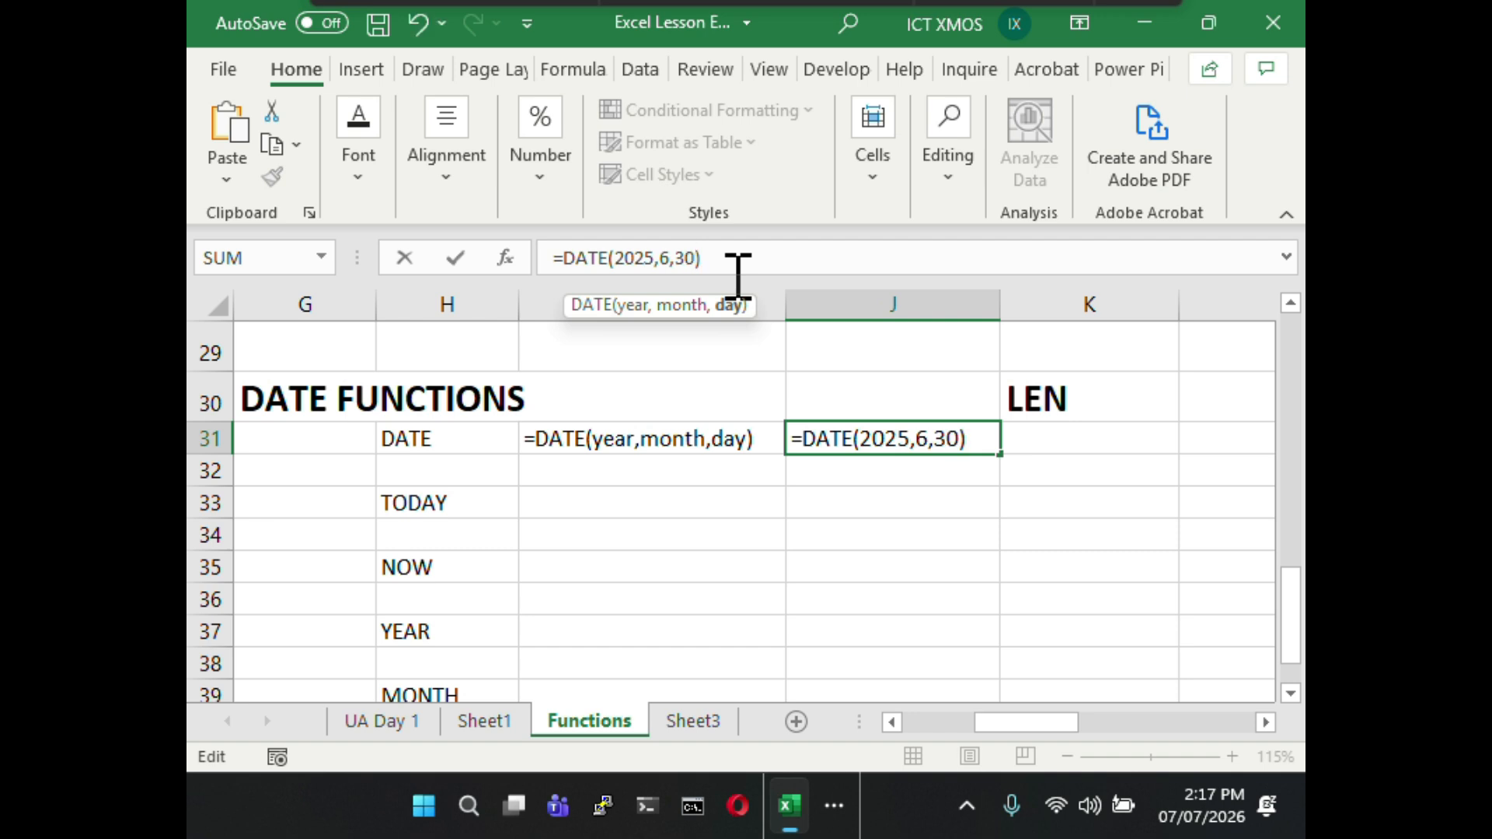
key(Return)
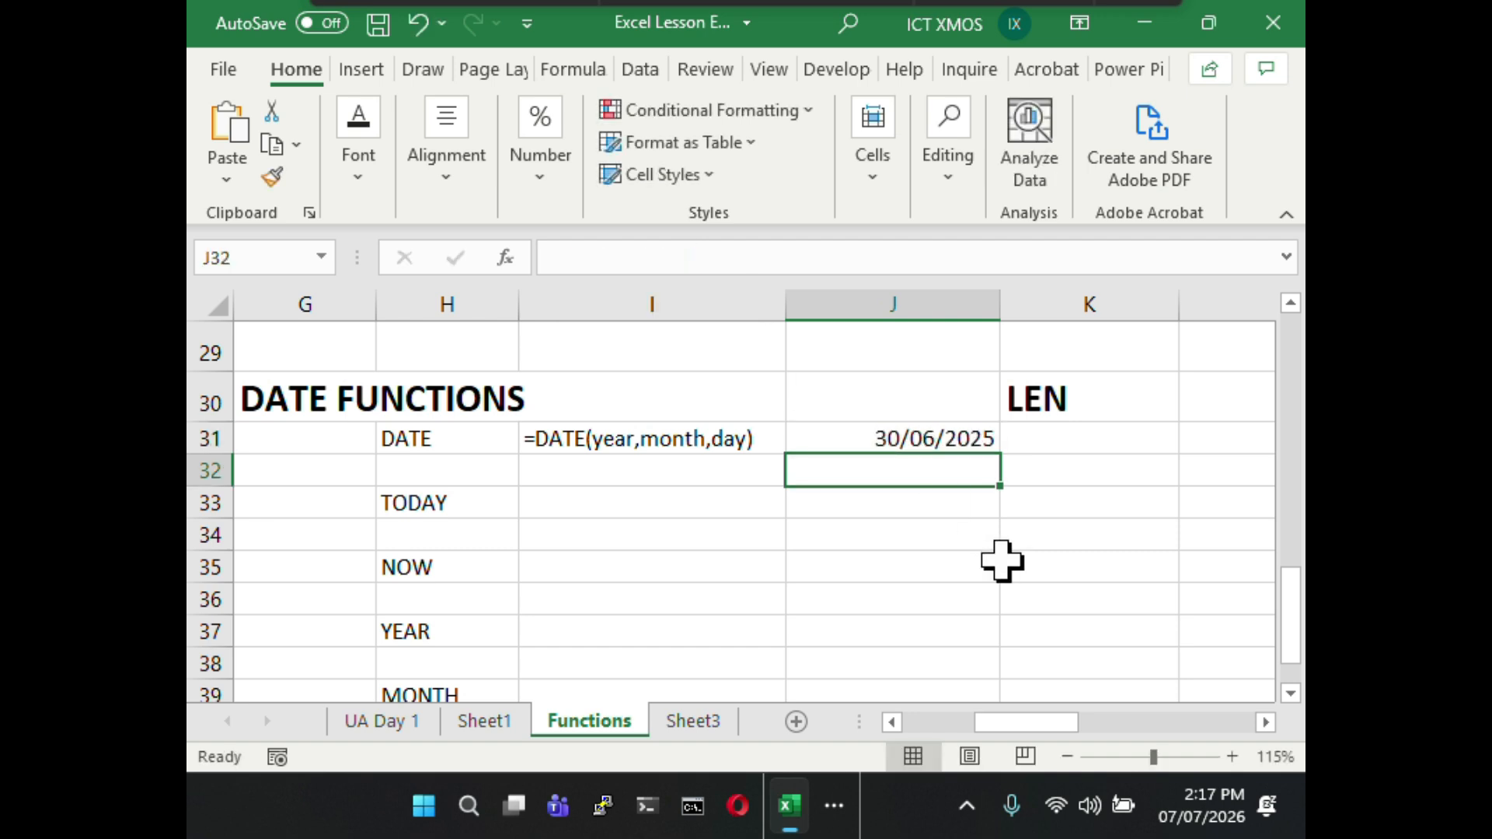
click(1003, 561)
- Reselect J31 between nearby empty cells to review its =DATE(2025,6,30) formula, ending on I32
click(904, 440)
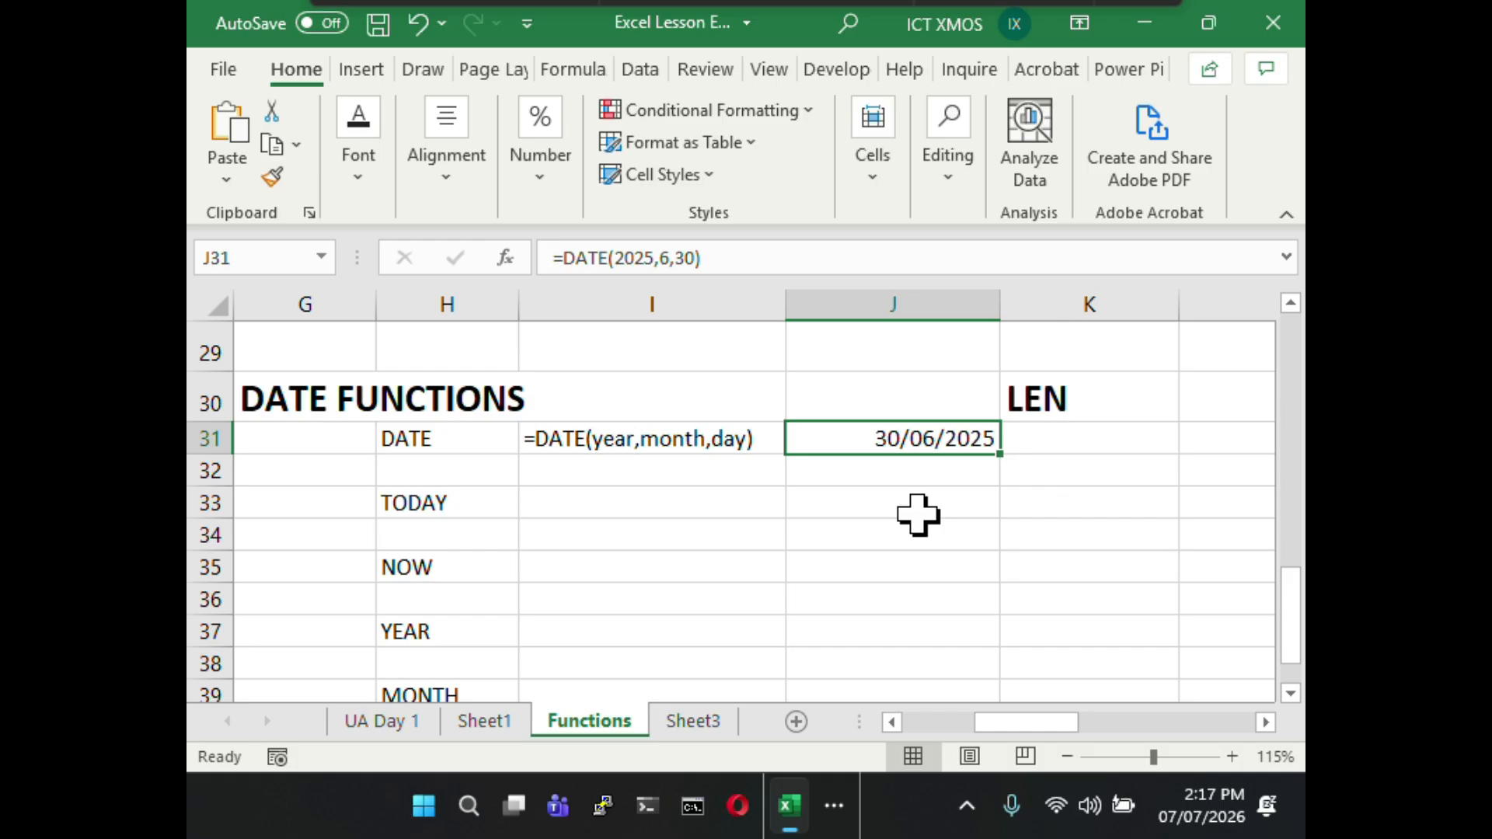
click(918, 513)
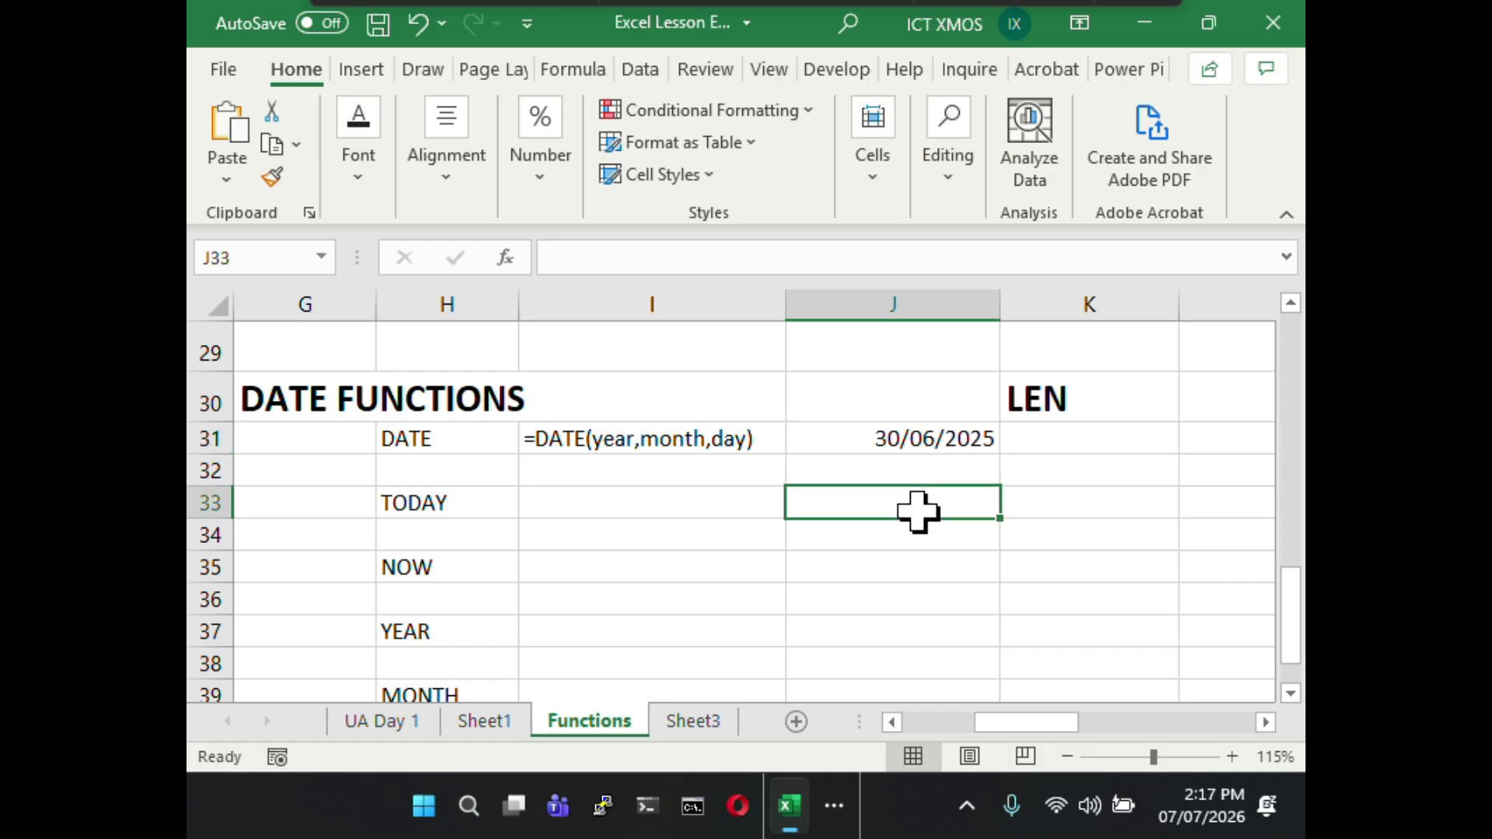
click(918, 445)
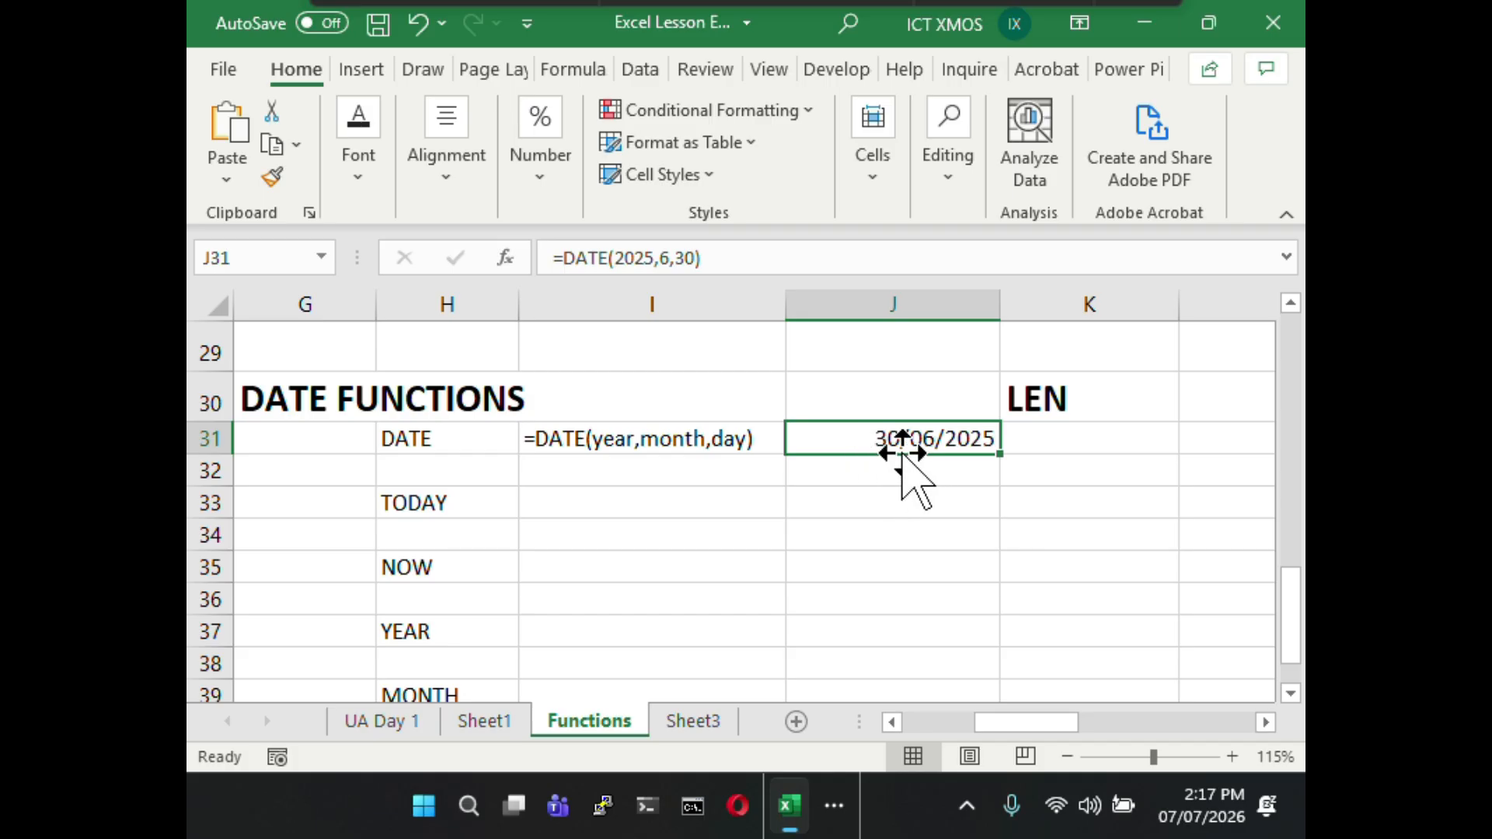
click(956, 500)
click(925, 437)
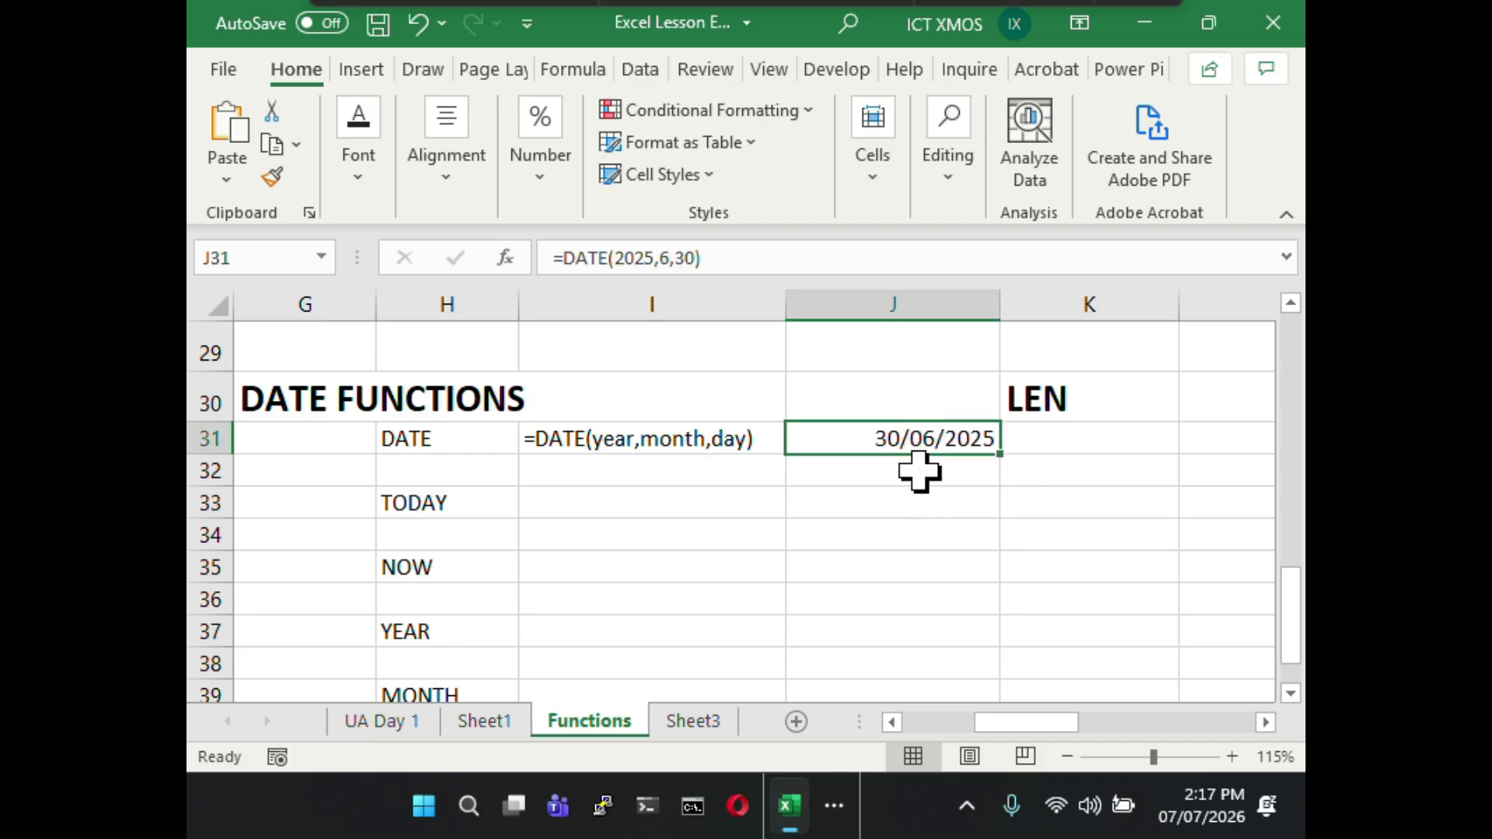
click(920, 470)
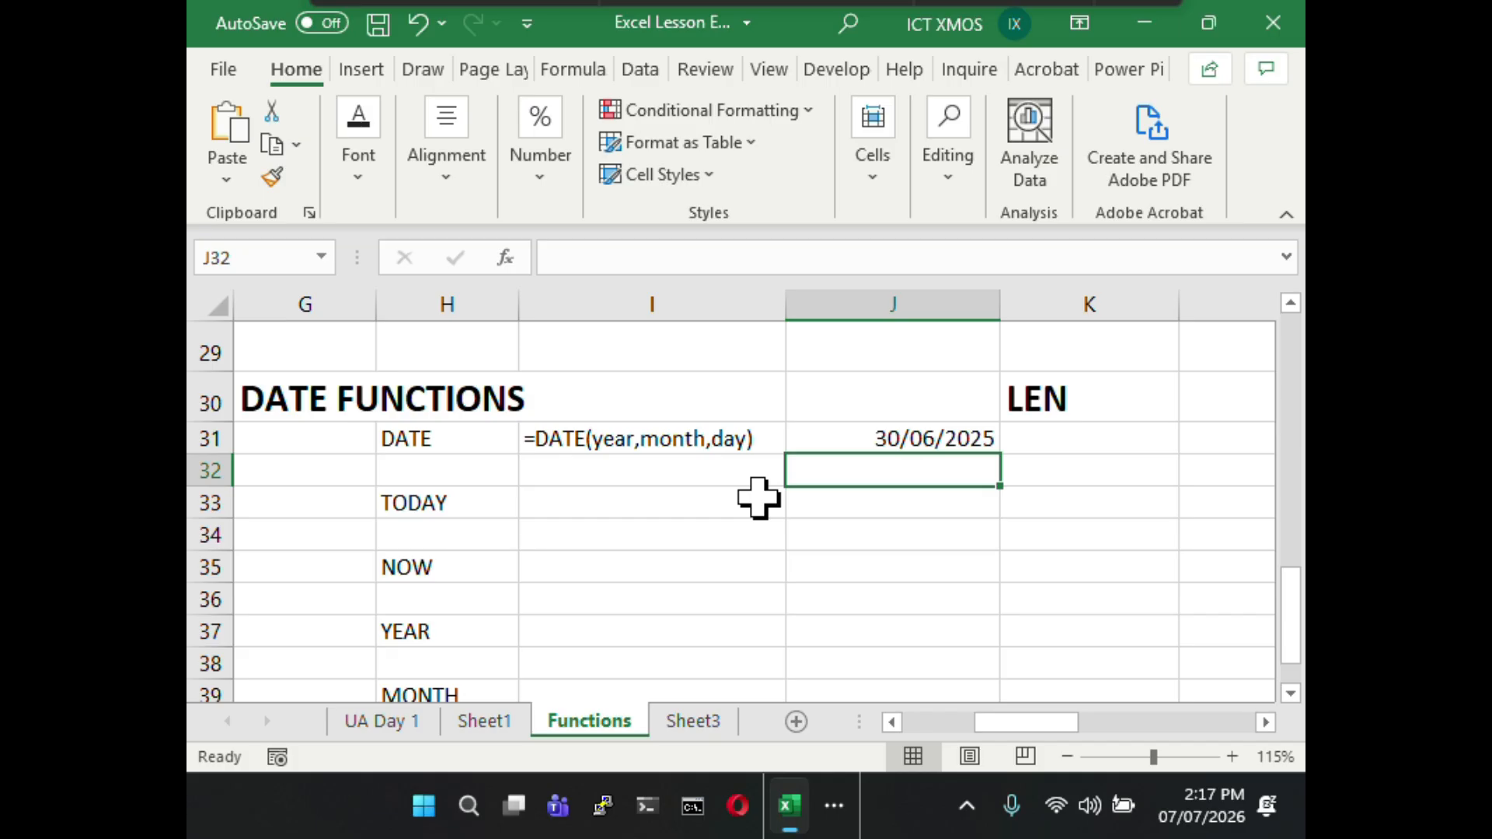
click(632, 492)
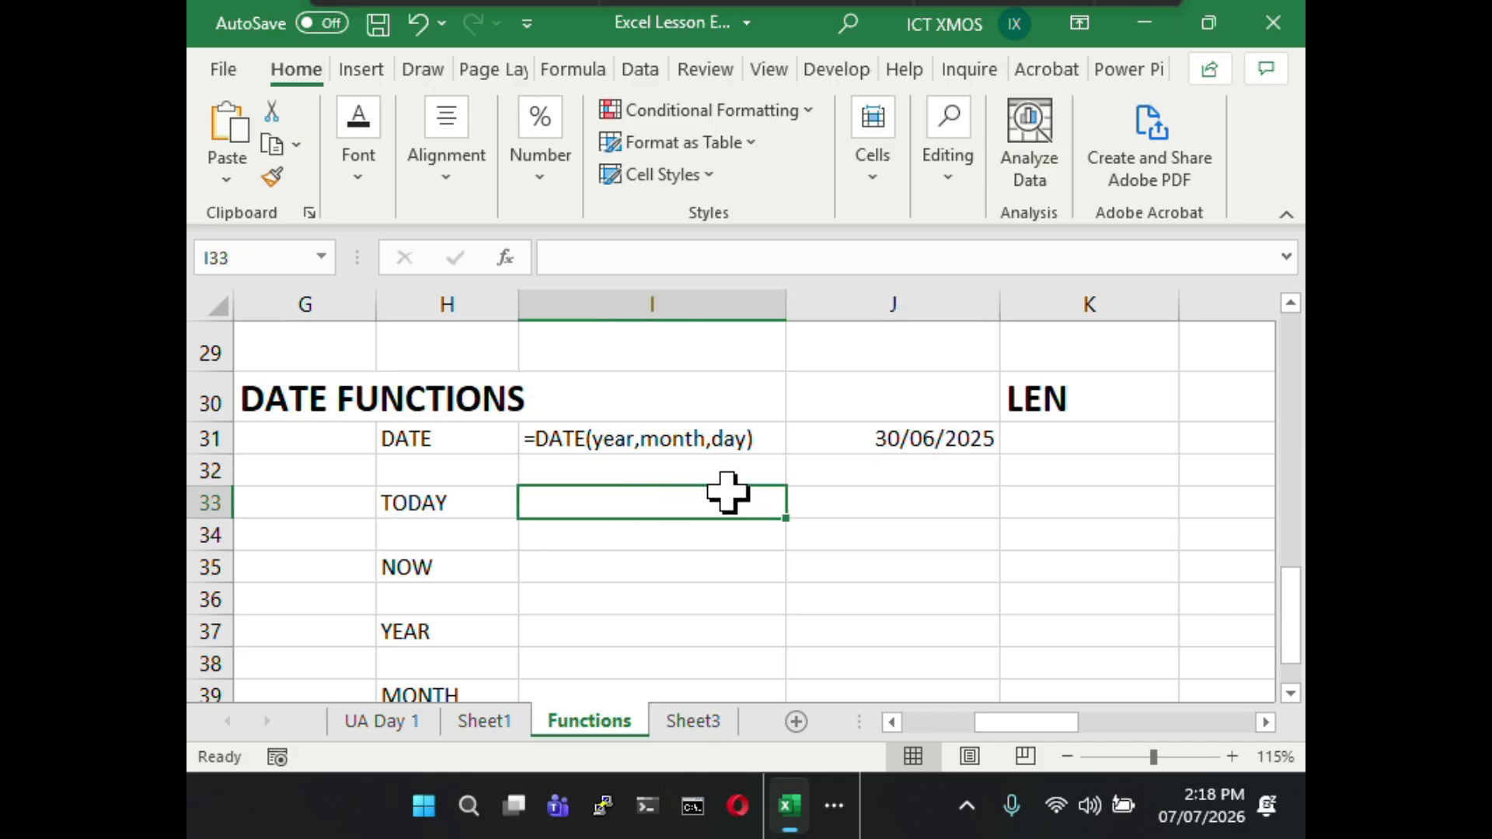
click(863, 440)
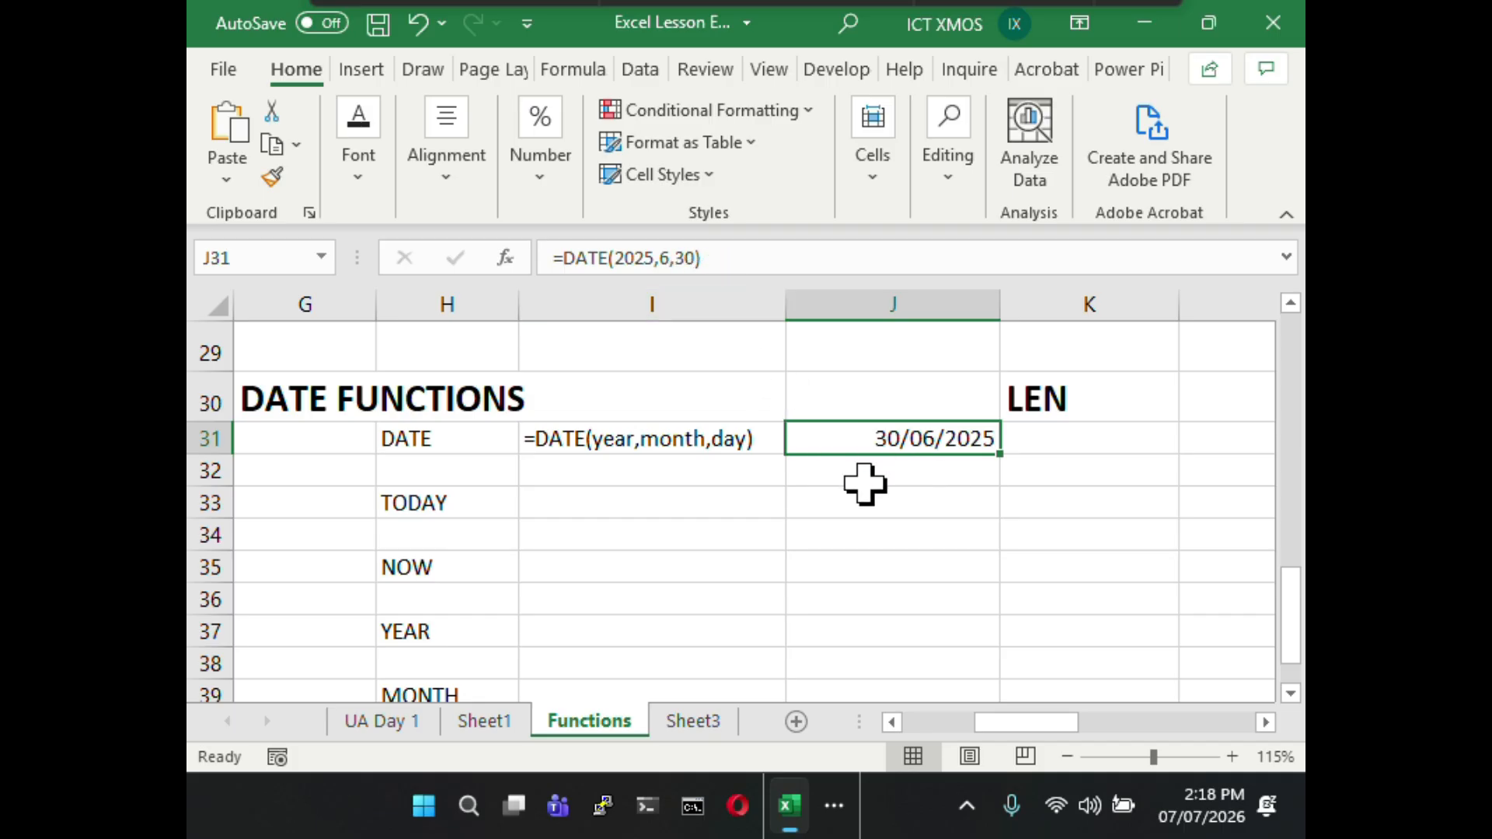
click(653, 469)
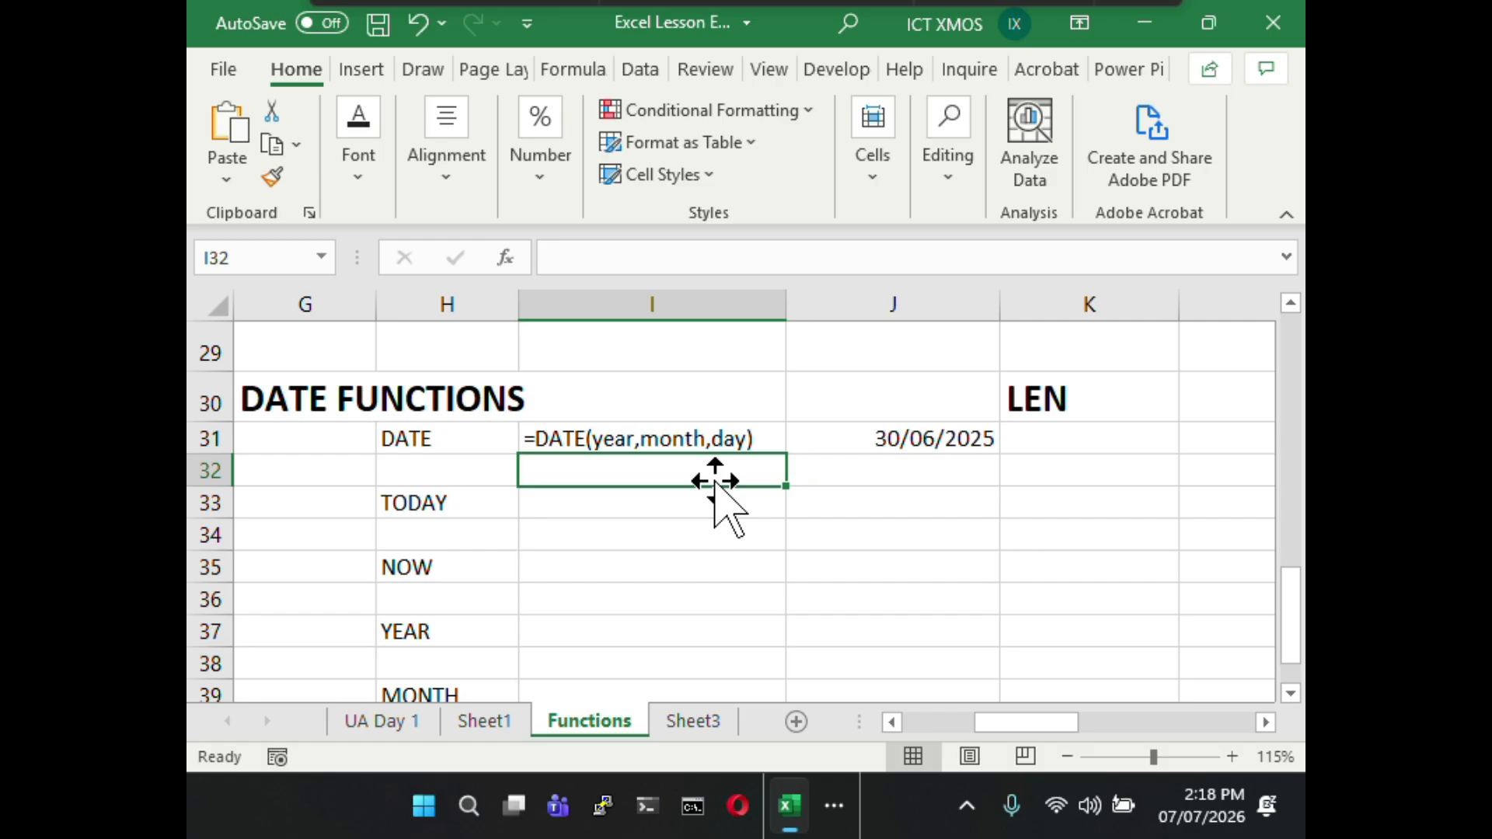
- Enter the text "2025-05-01" in I32 and copy J31's DATE formula into J32
text(")
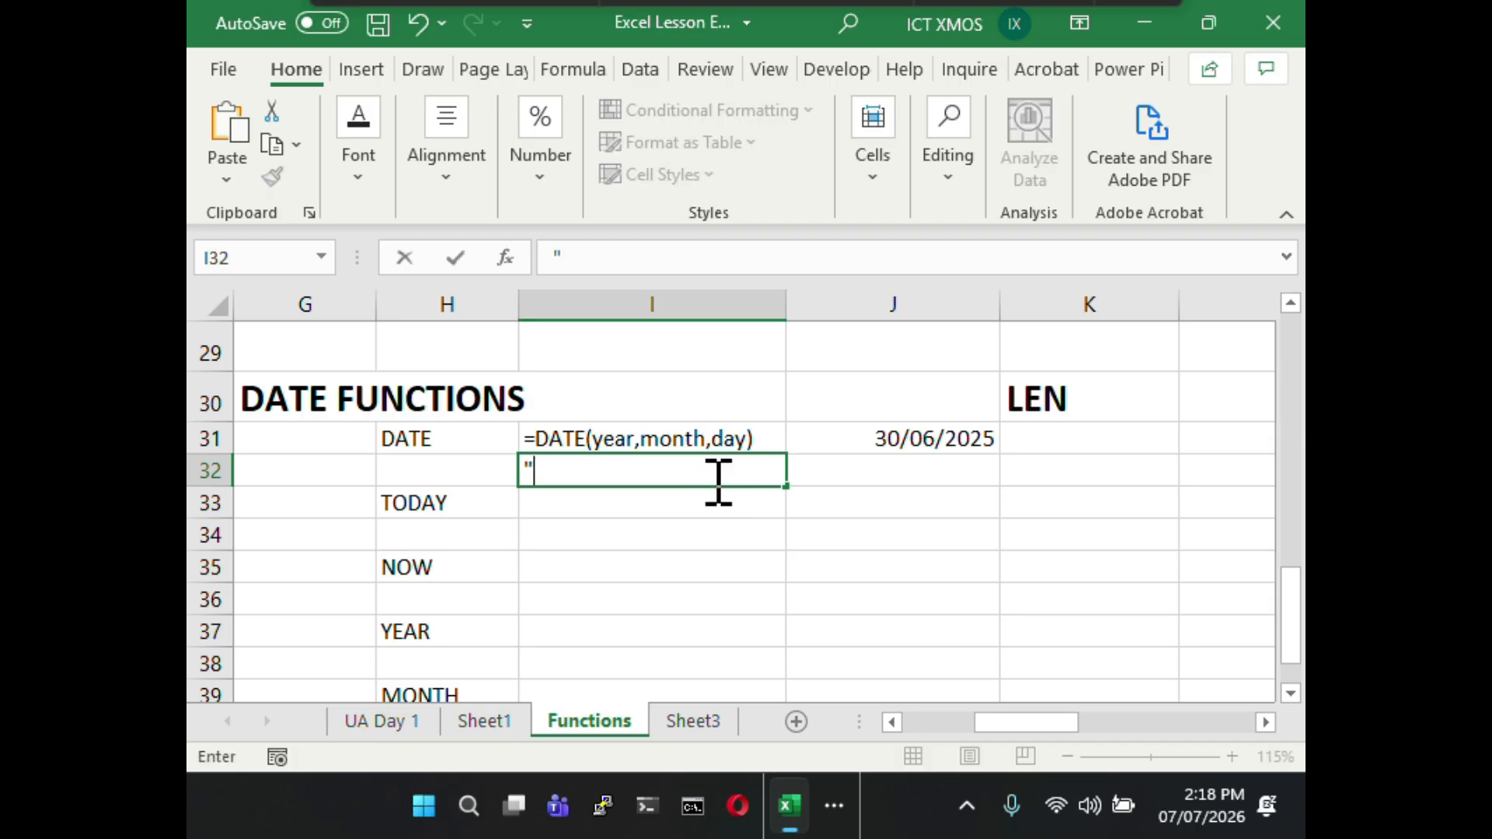
text(2025)
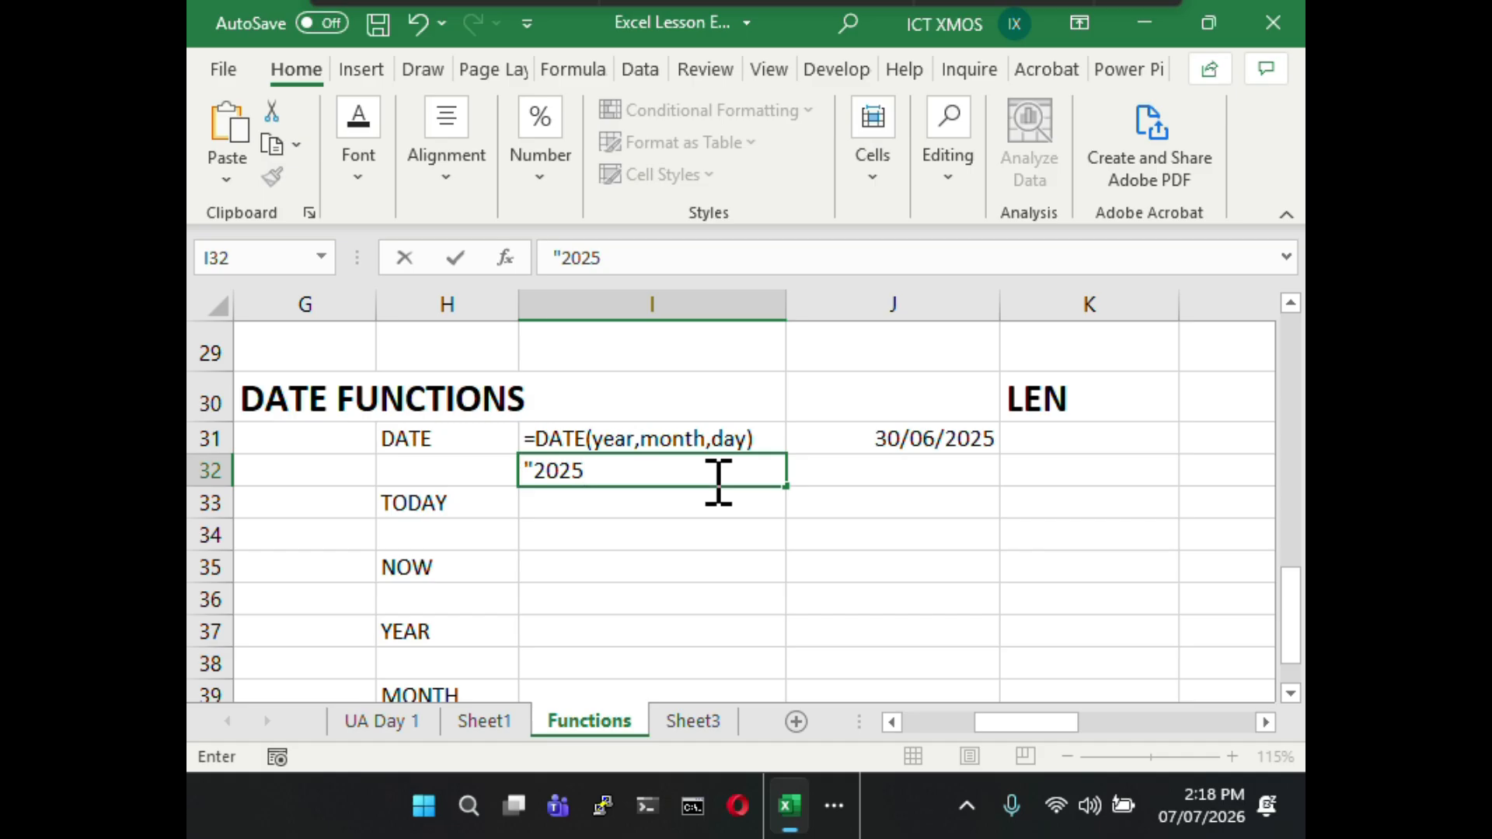
text(-05-01)
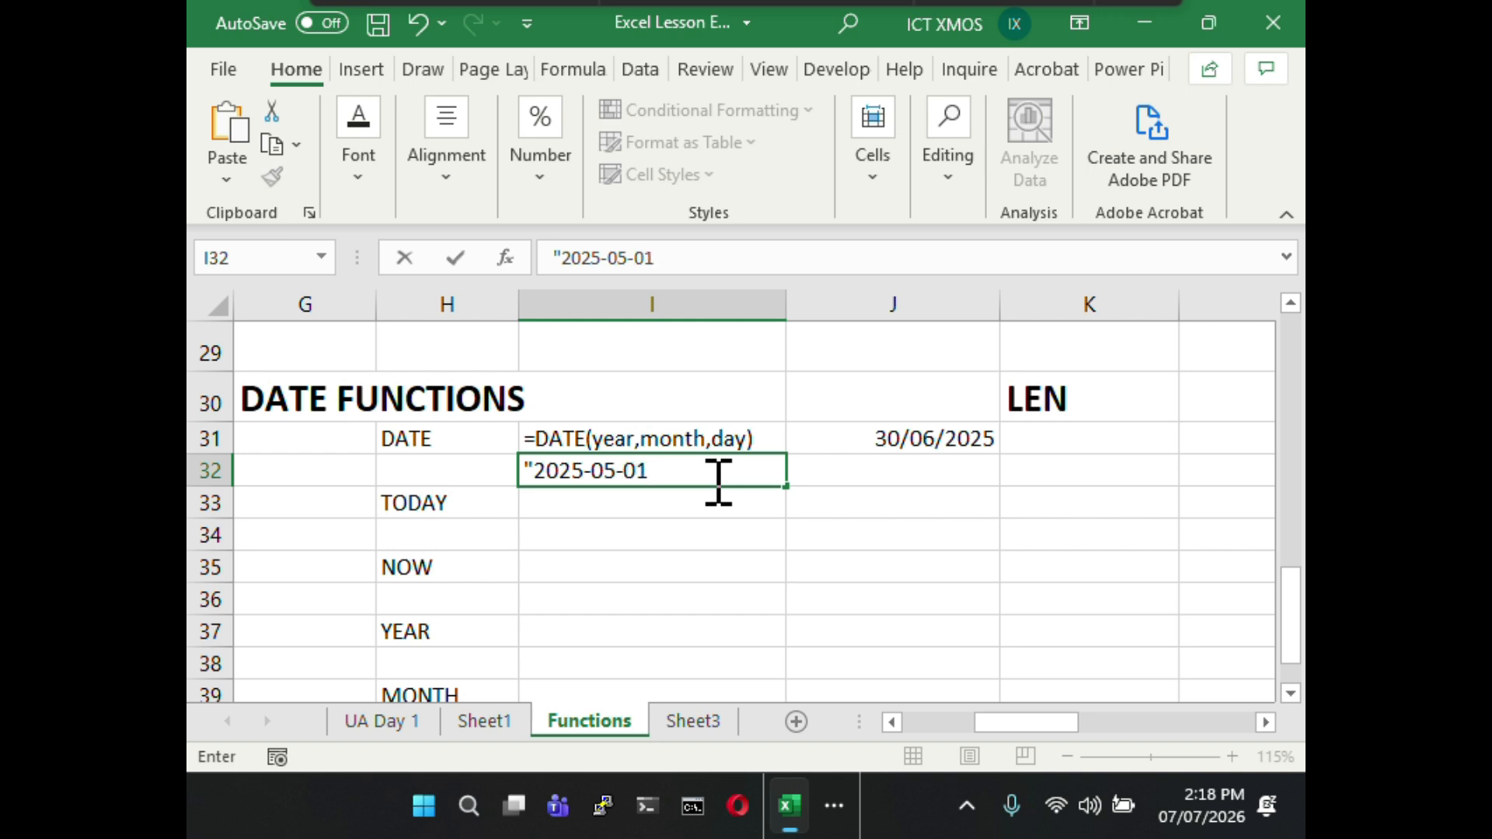
text(")
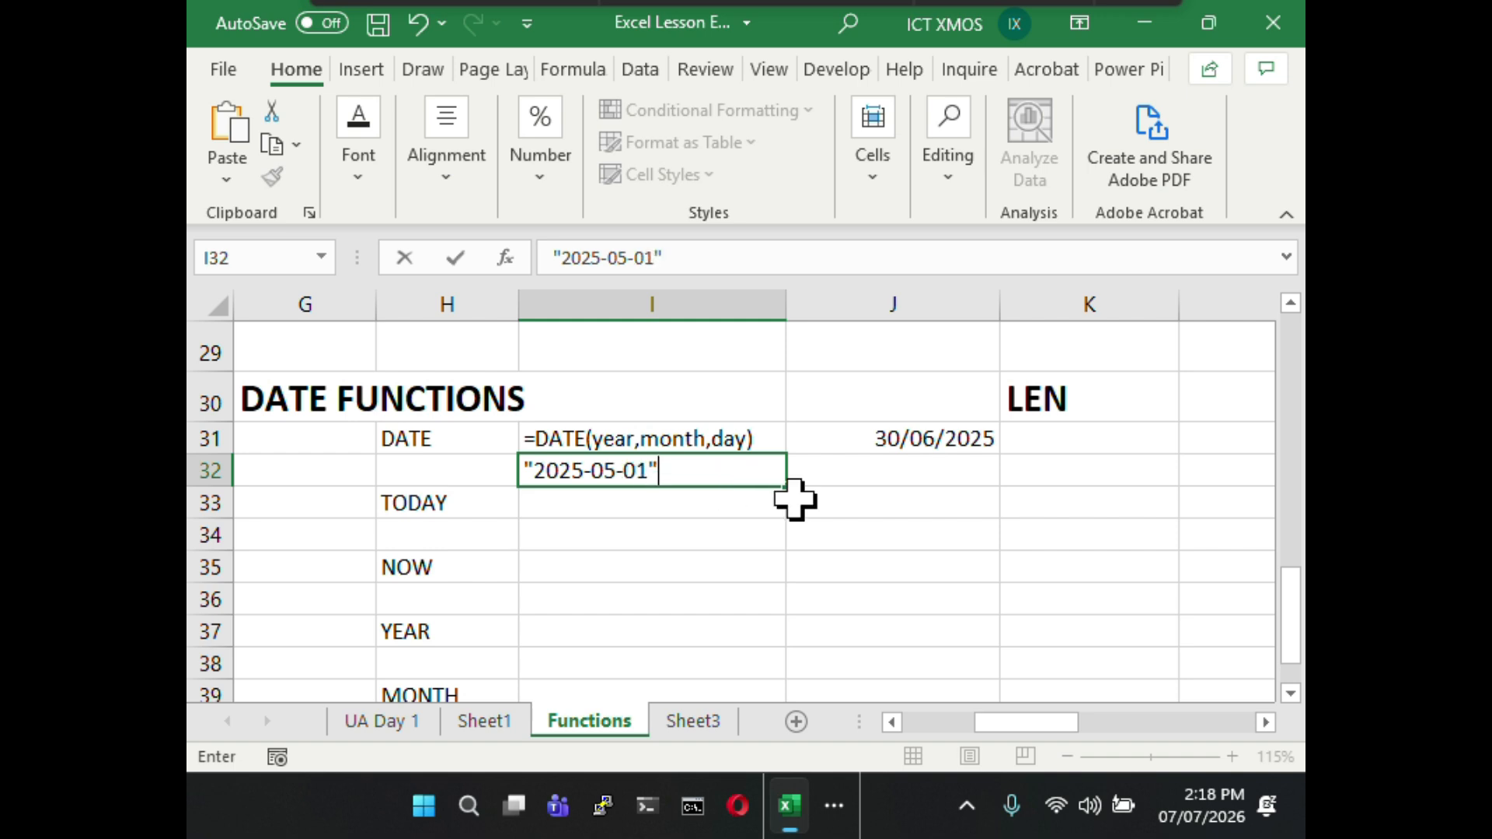
click(872, 474)
click(901, 439)
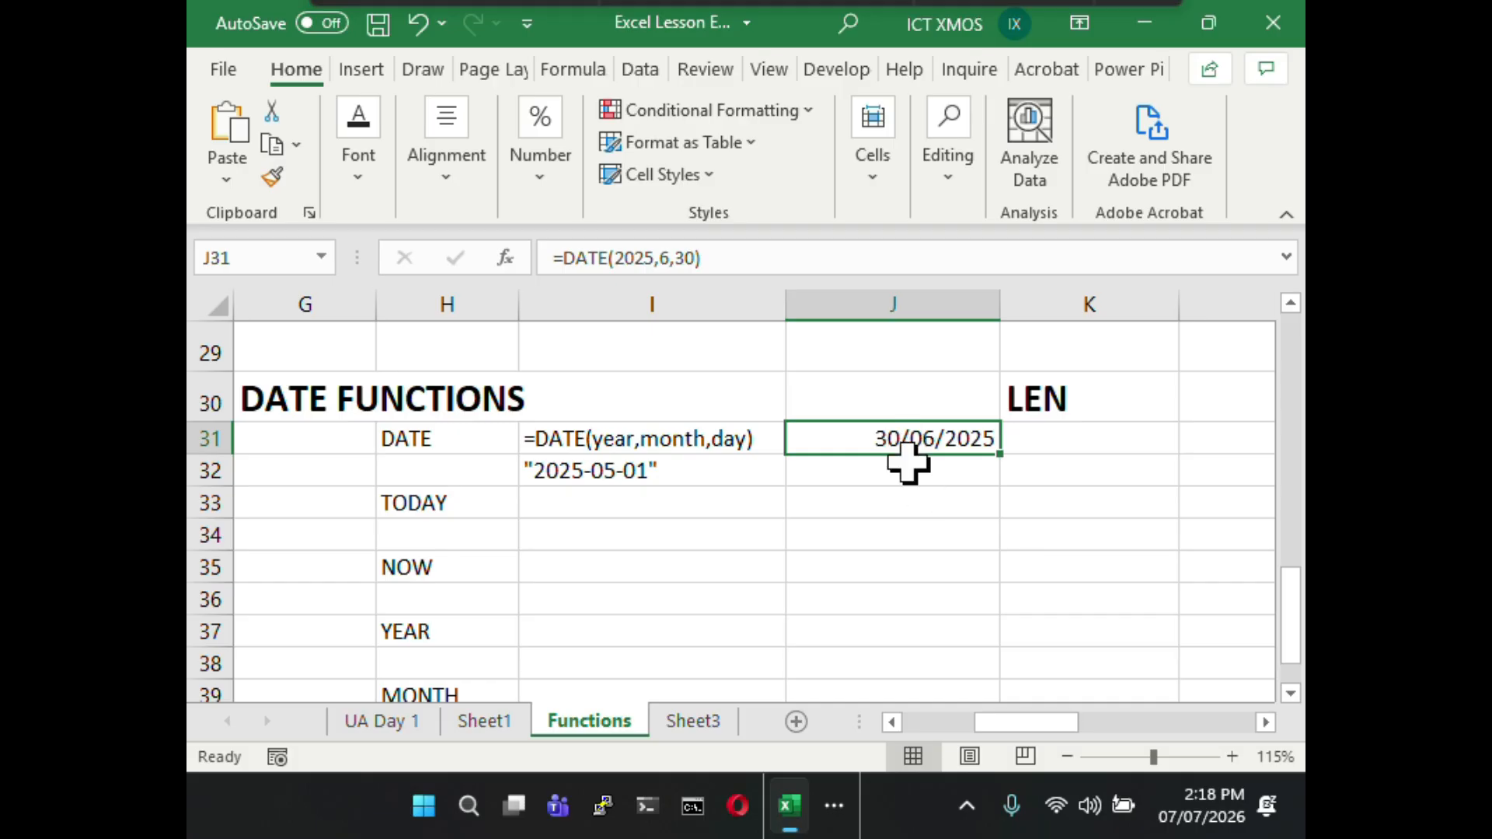
key(ctrl+c)
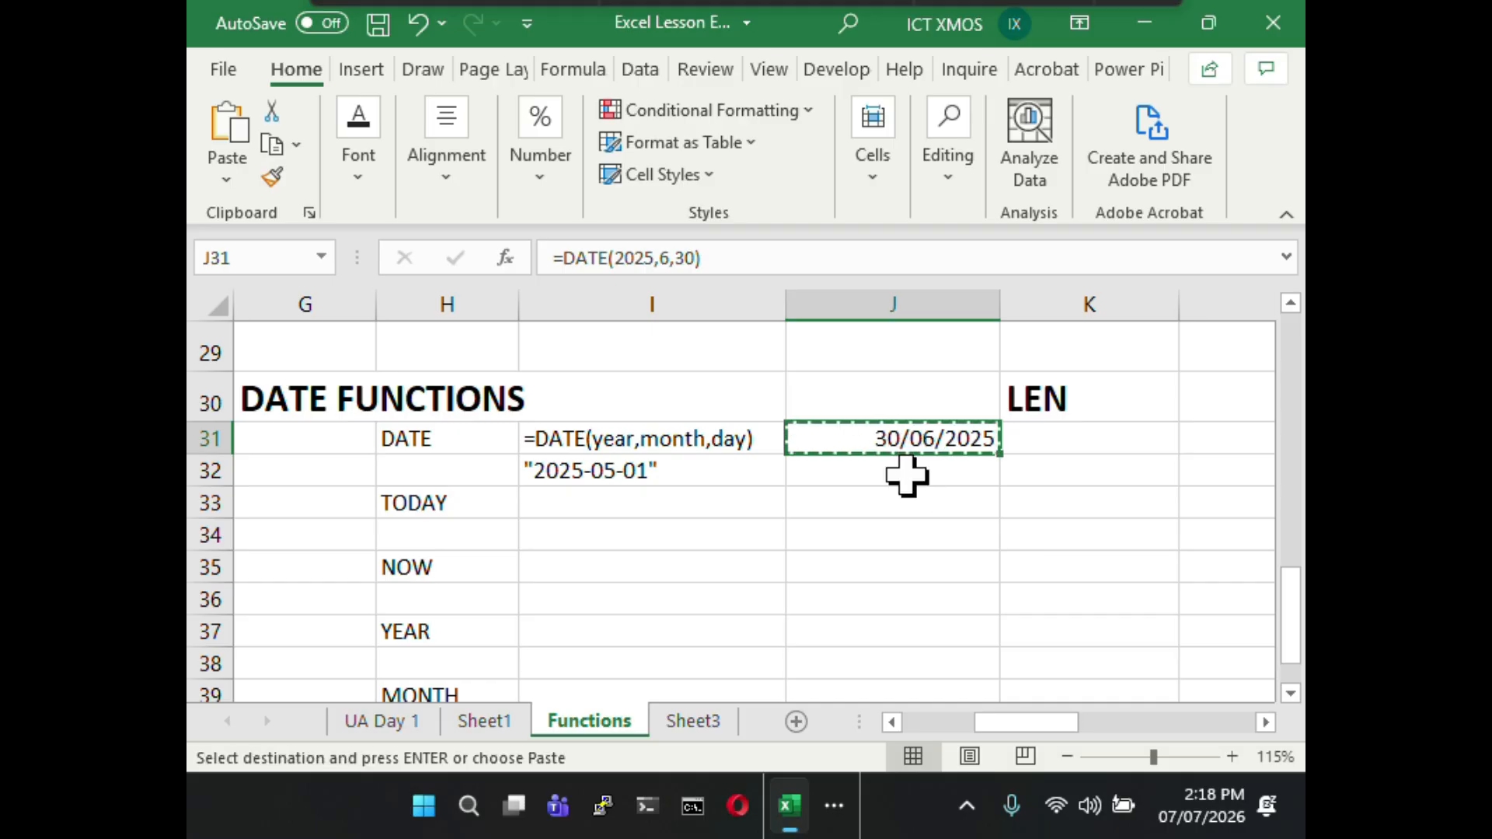
click(907, 472)
key(ctrl+v)
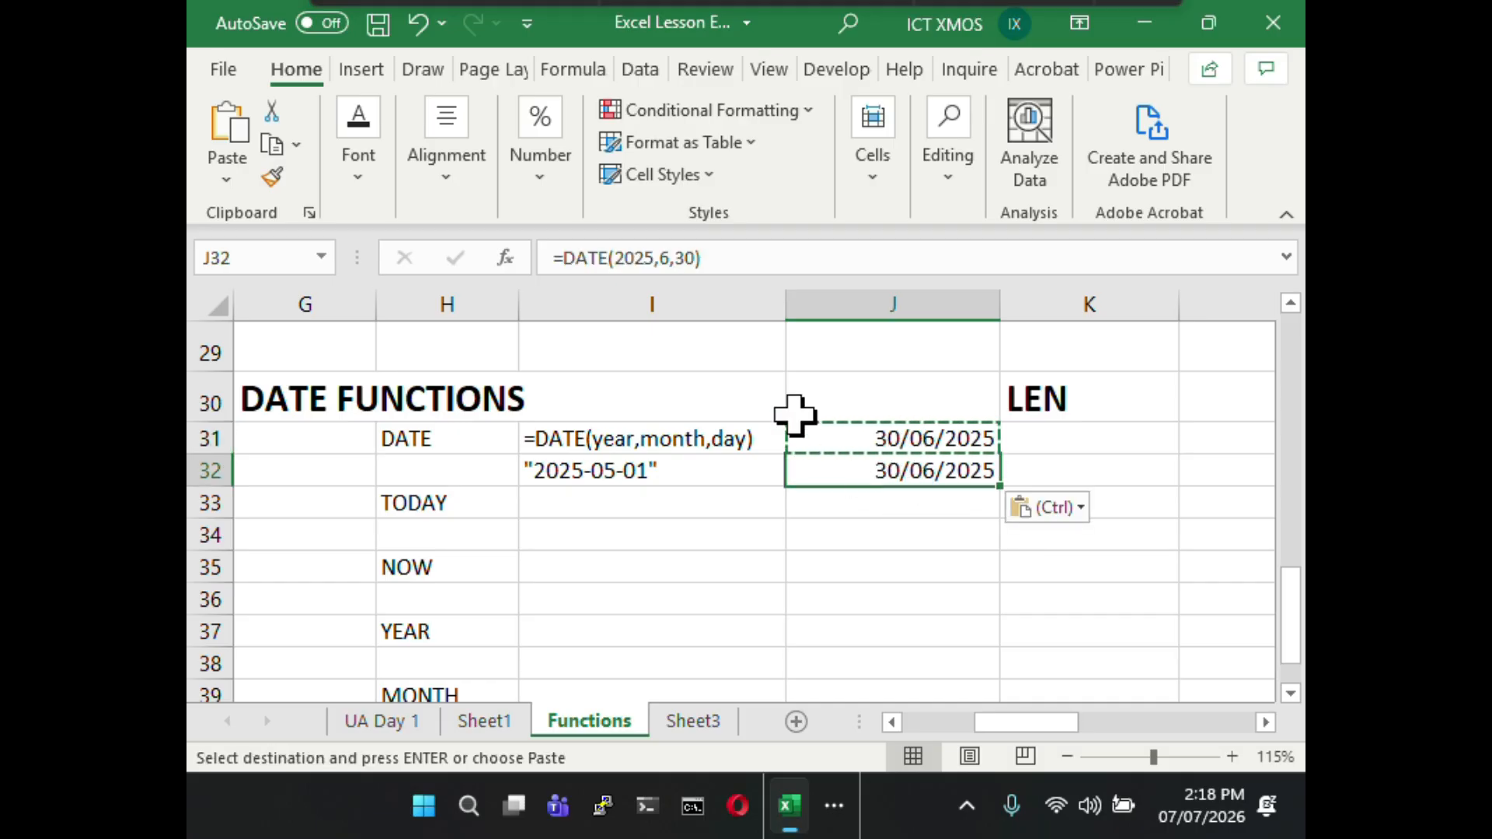
- Try =DATE(I32) in J32, dismiss the too-few-arguments error, and cancel the edit
drag(695, 258, 623, 262)
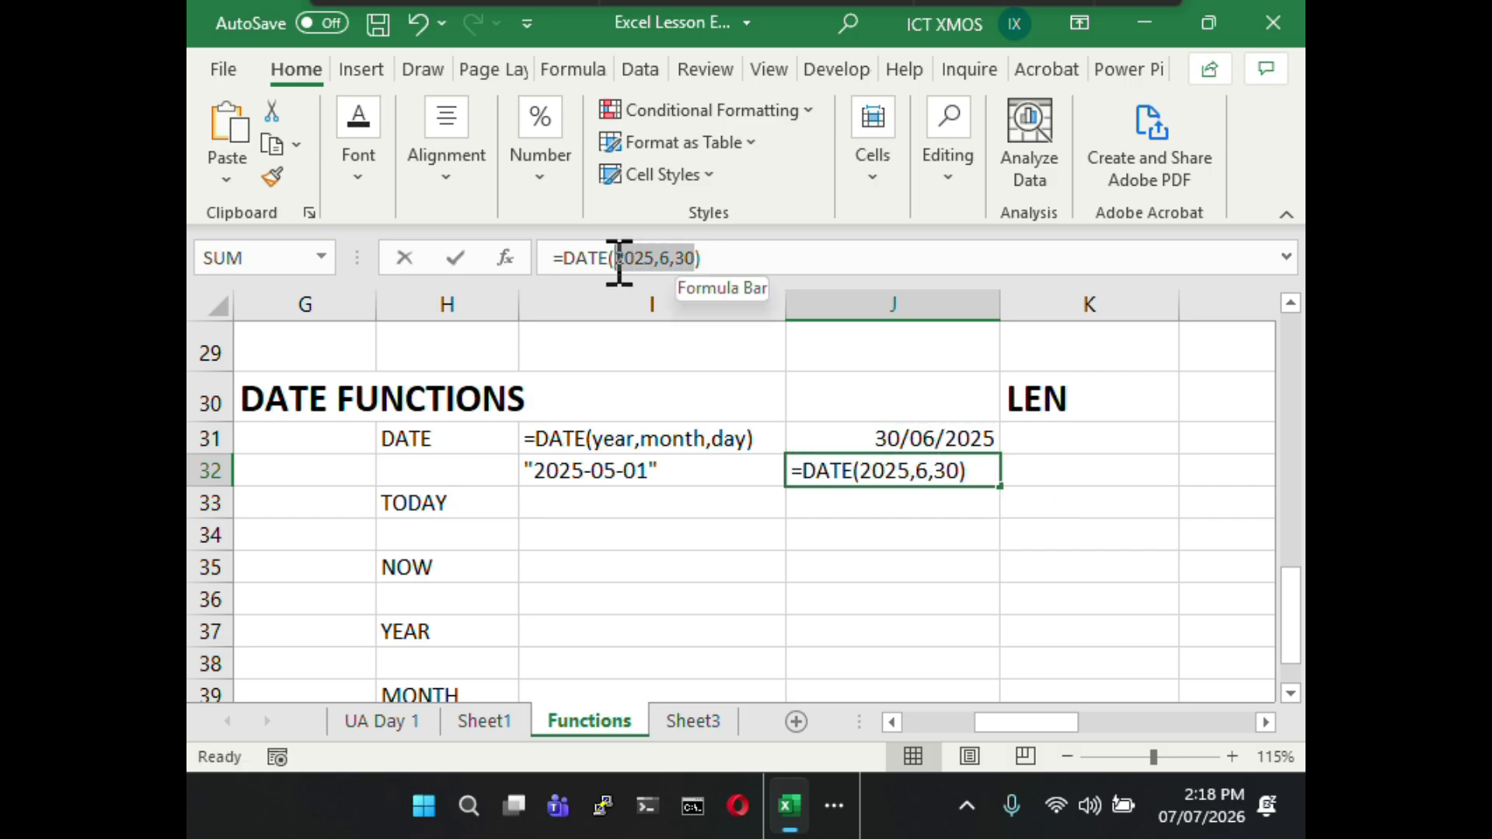
click(655, 471)
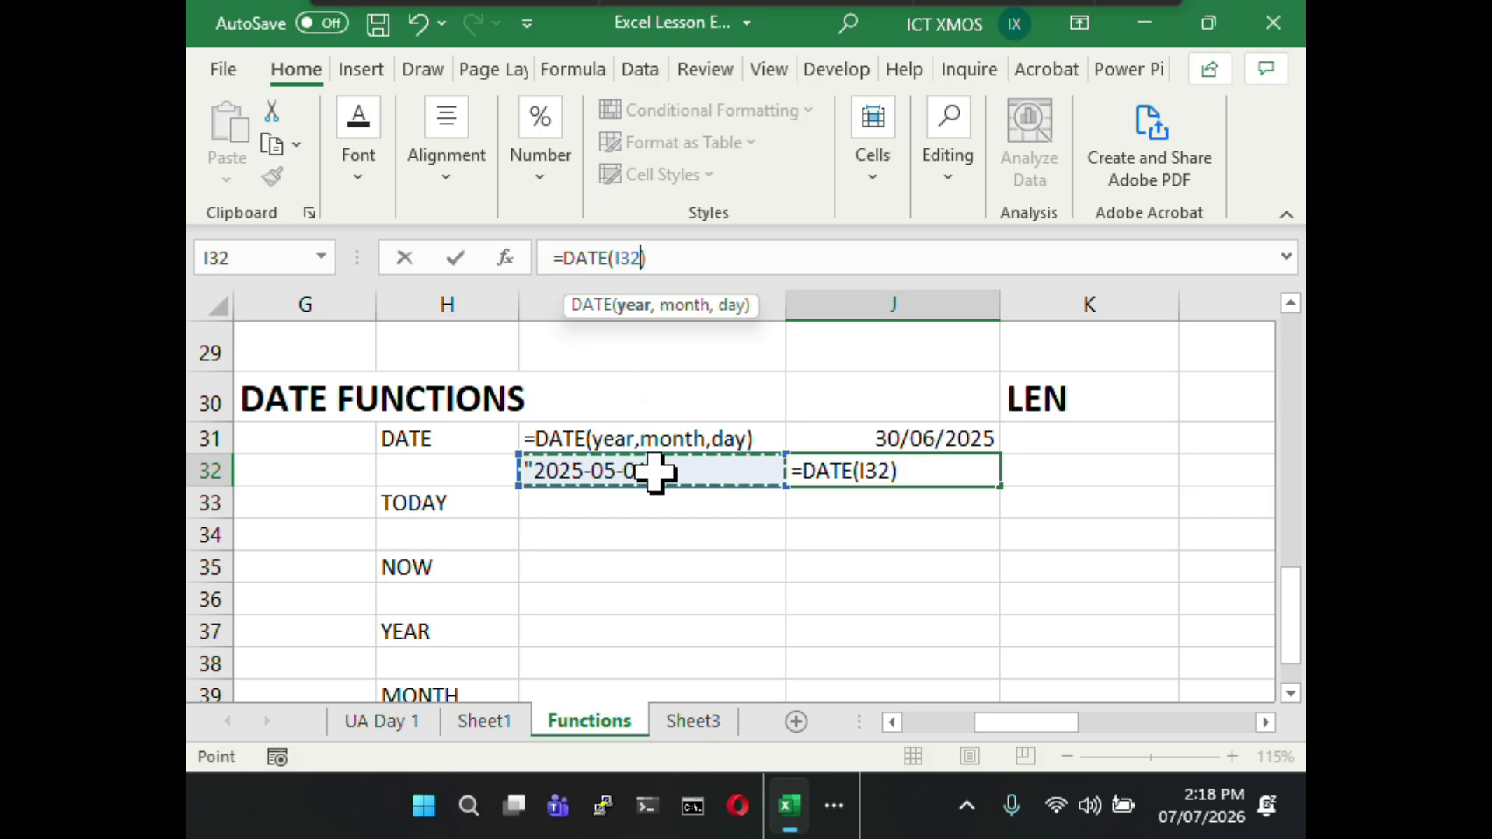
key(Return)
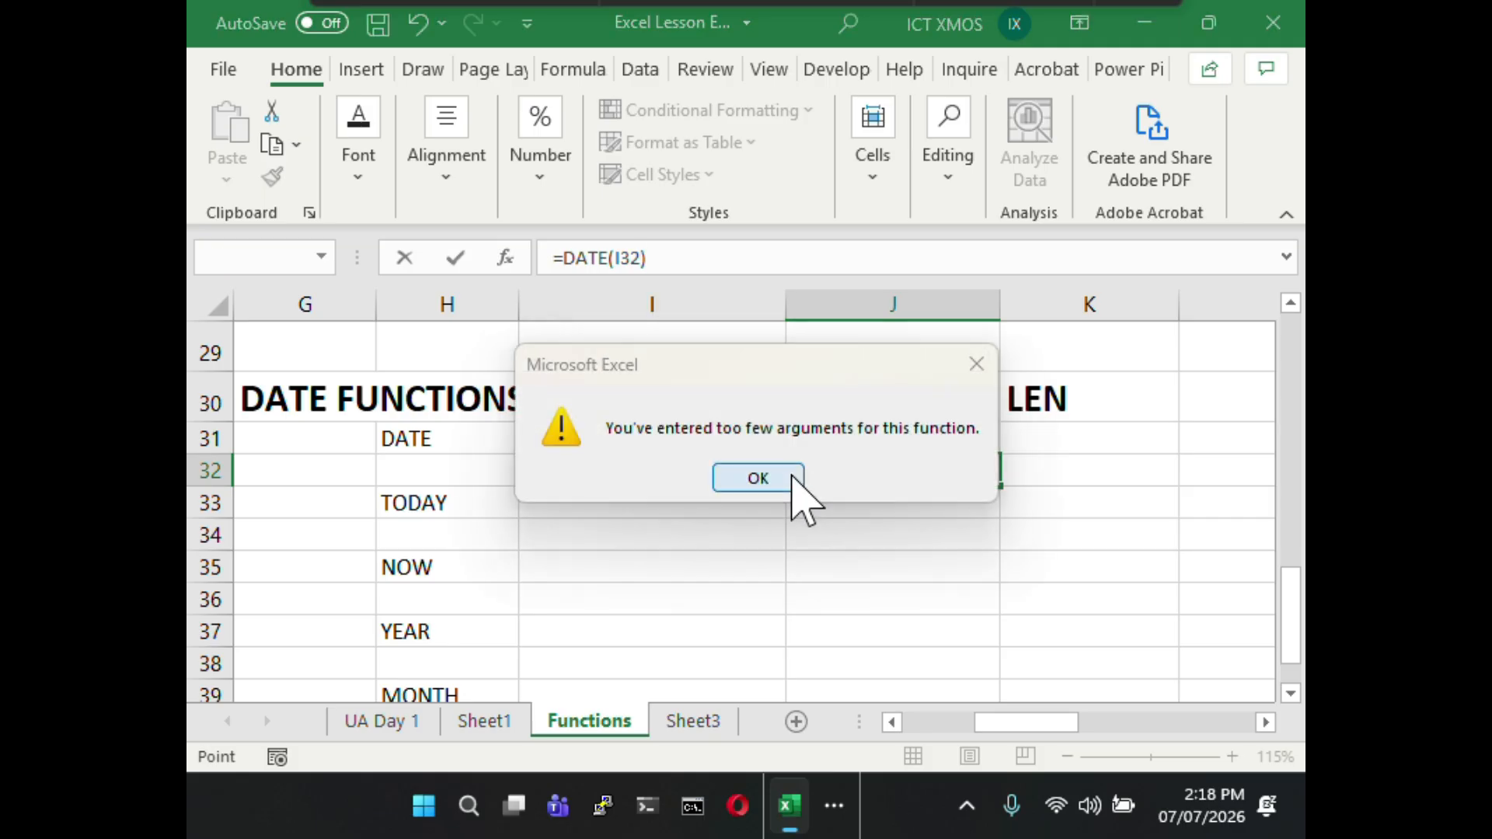
click(792, 476)
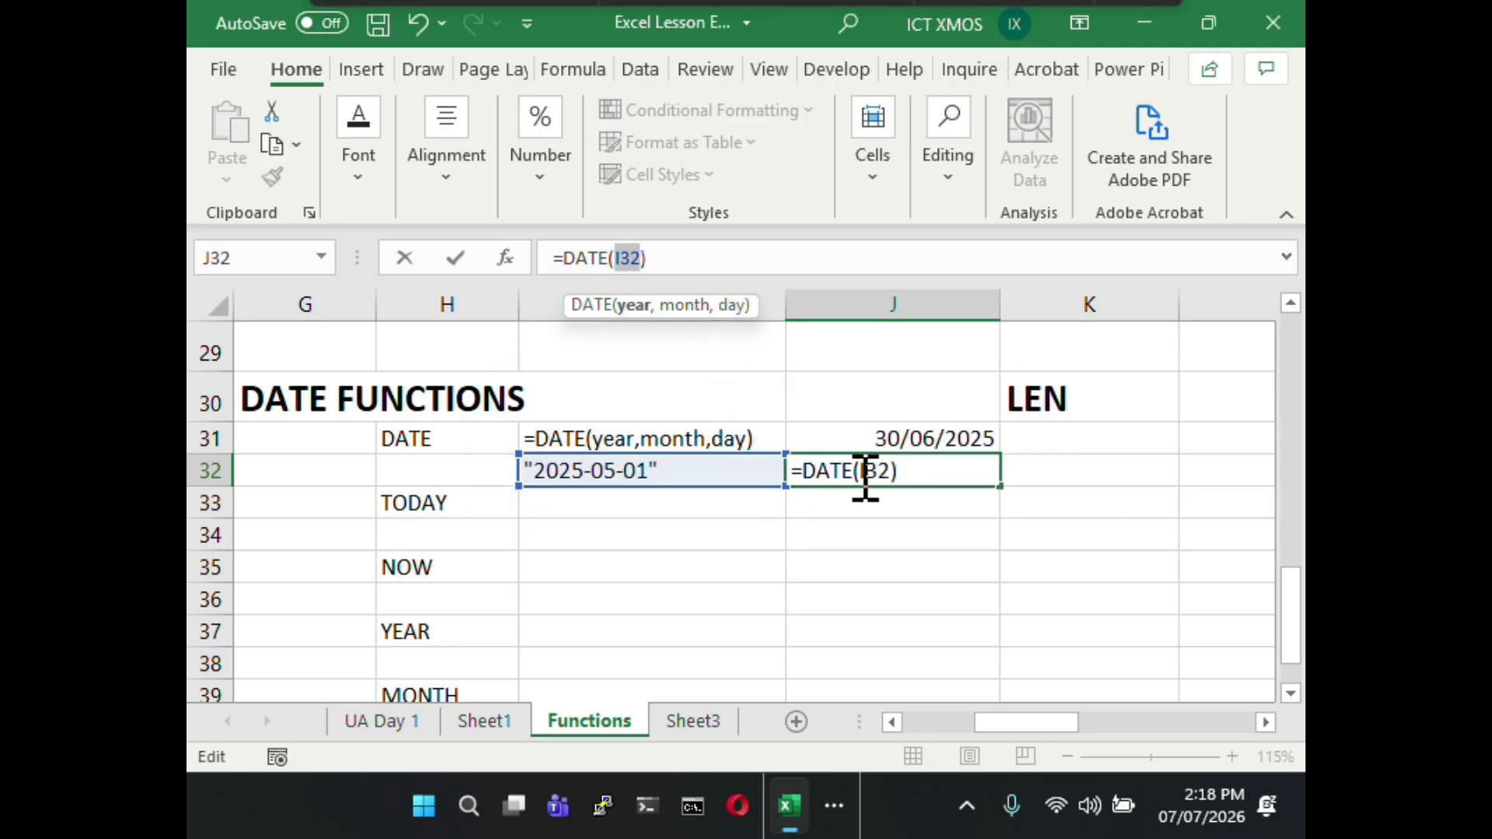
click(891, 477)
click(718, 471)
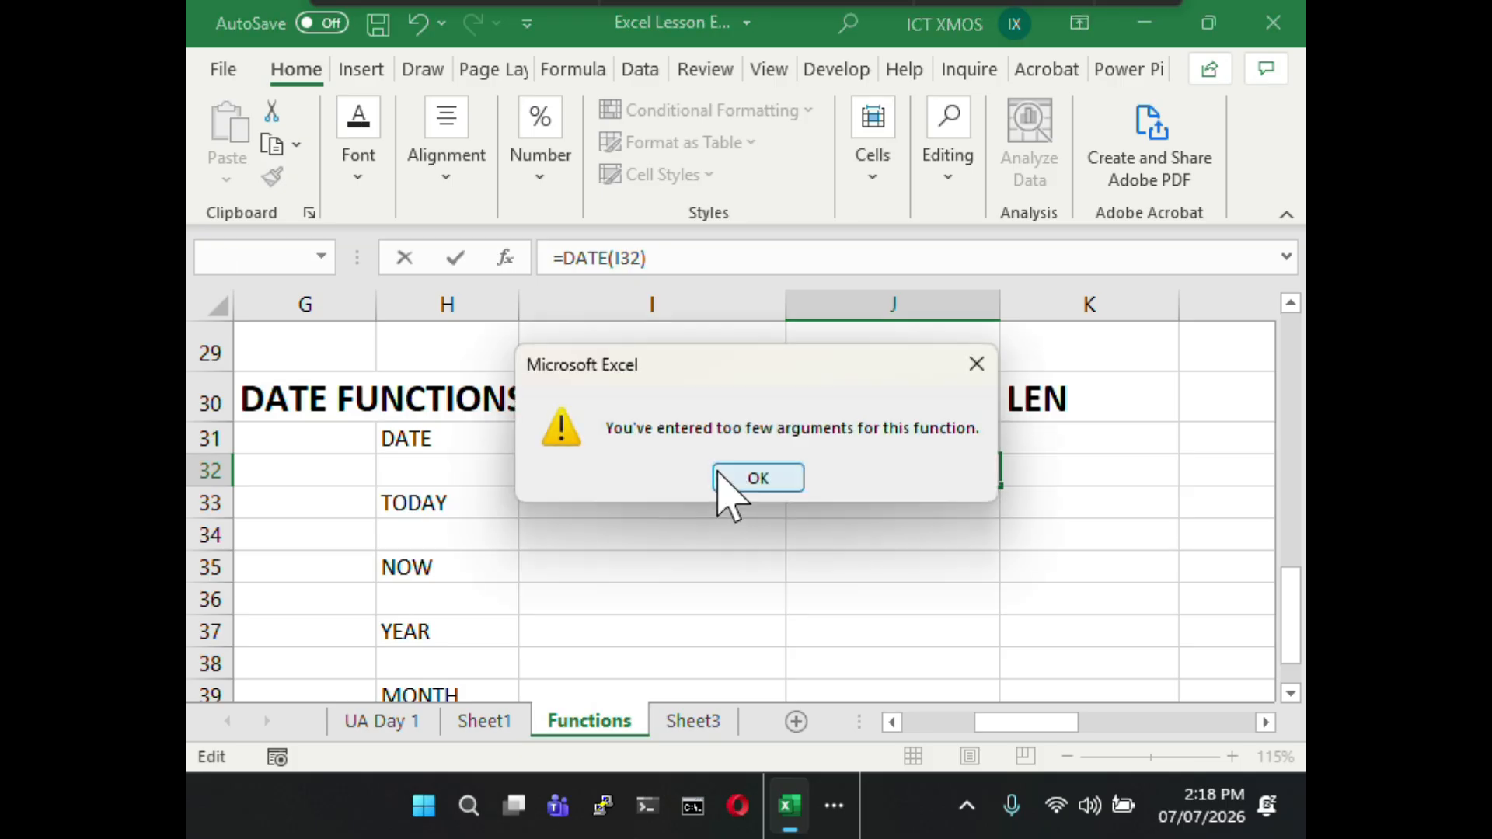
click(757, 478)
key(Escape)
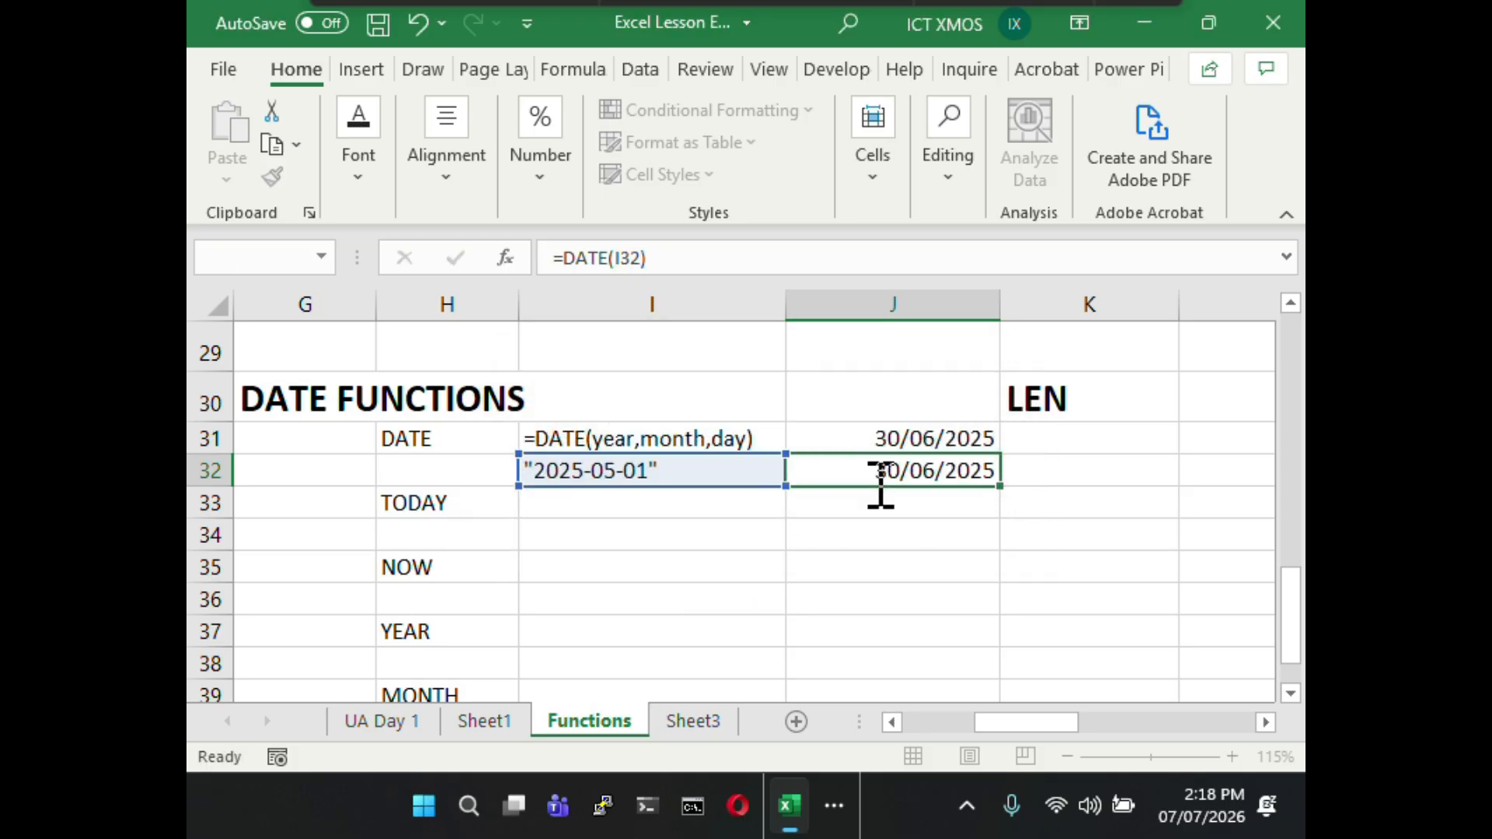
click(726, 471)
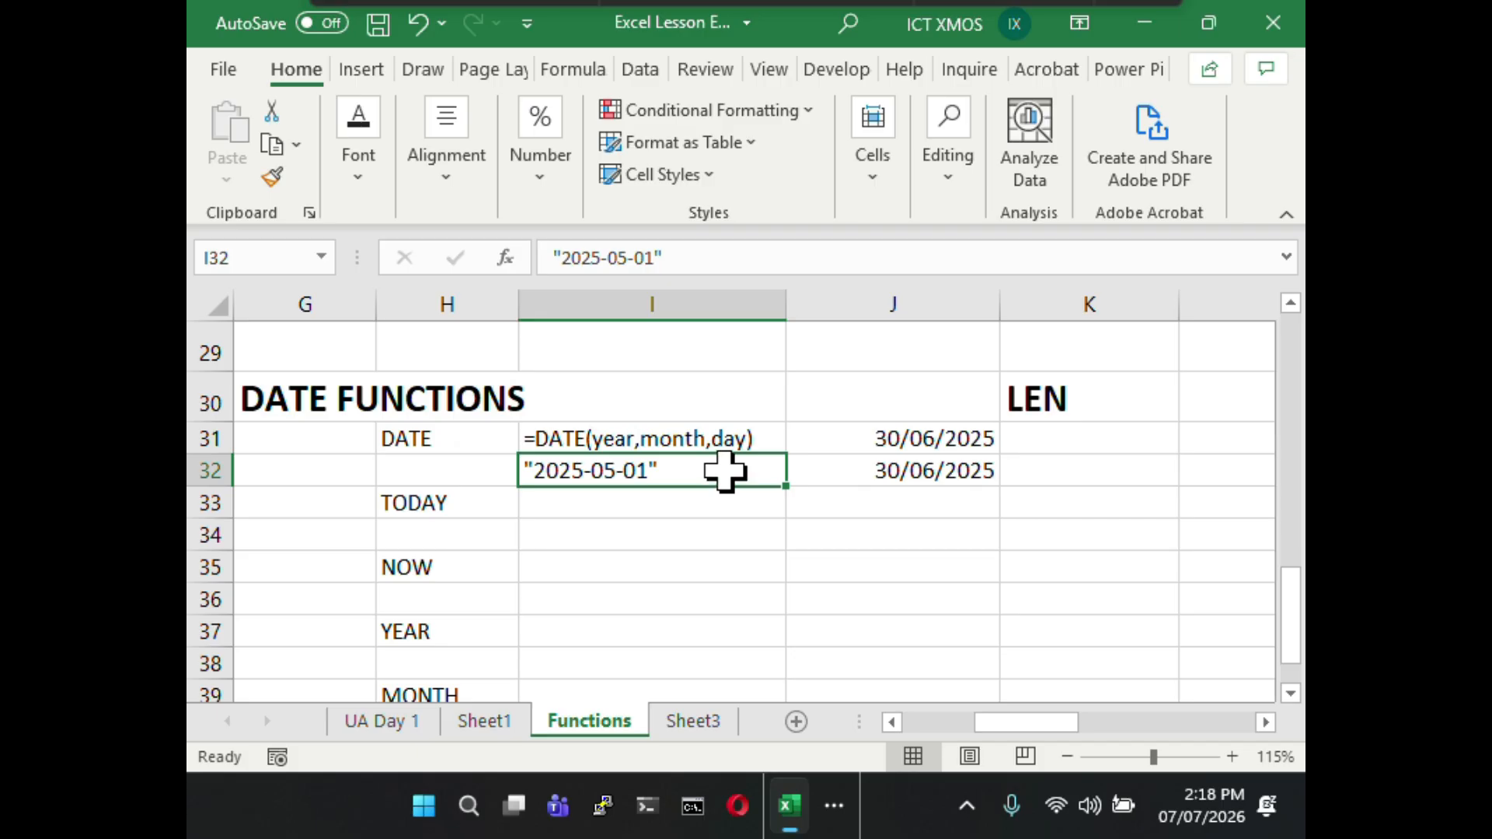
- Enter the year 2025, month 05 and day 01 in G32, H32 and I32
click(360, 470)
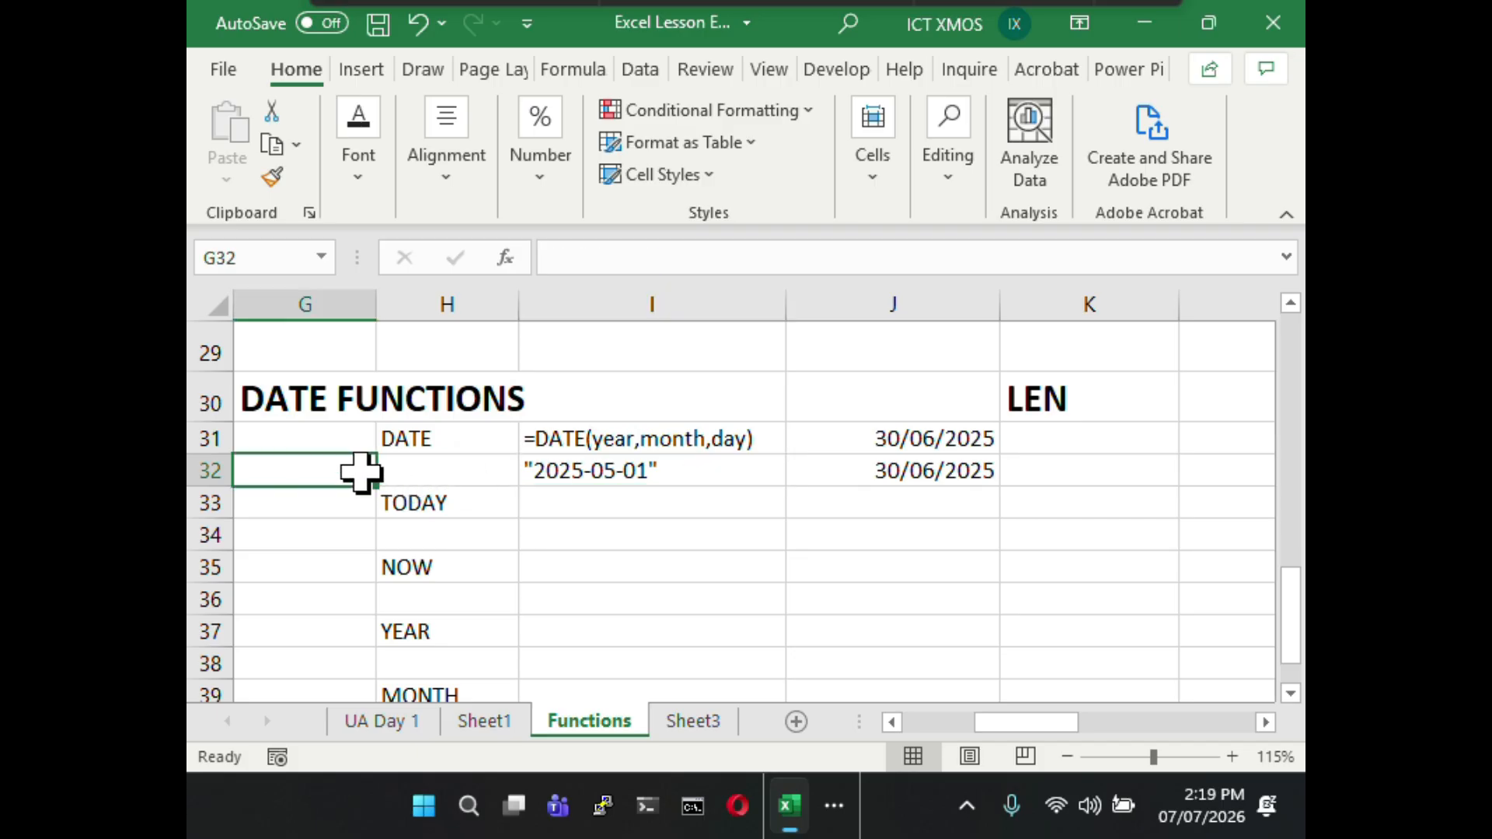
text(200)
key(BackSpace)
text(25)
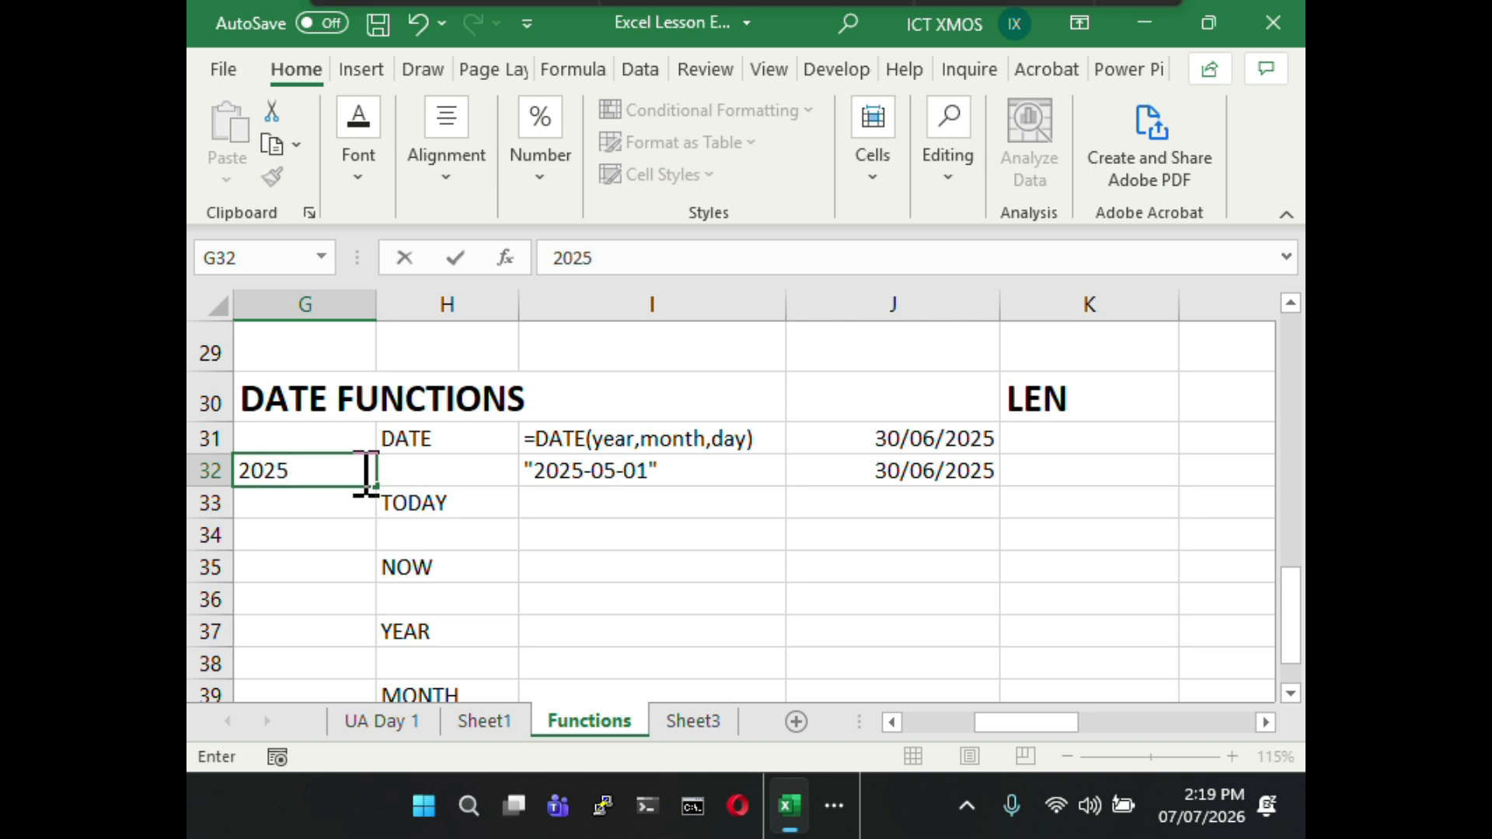
click(423, 470)
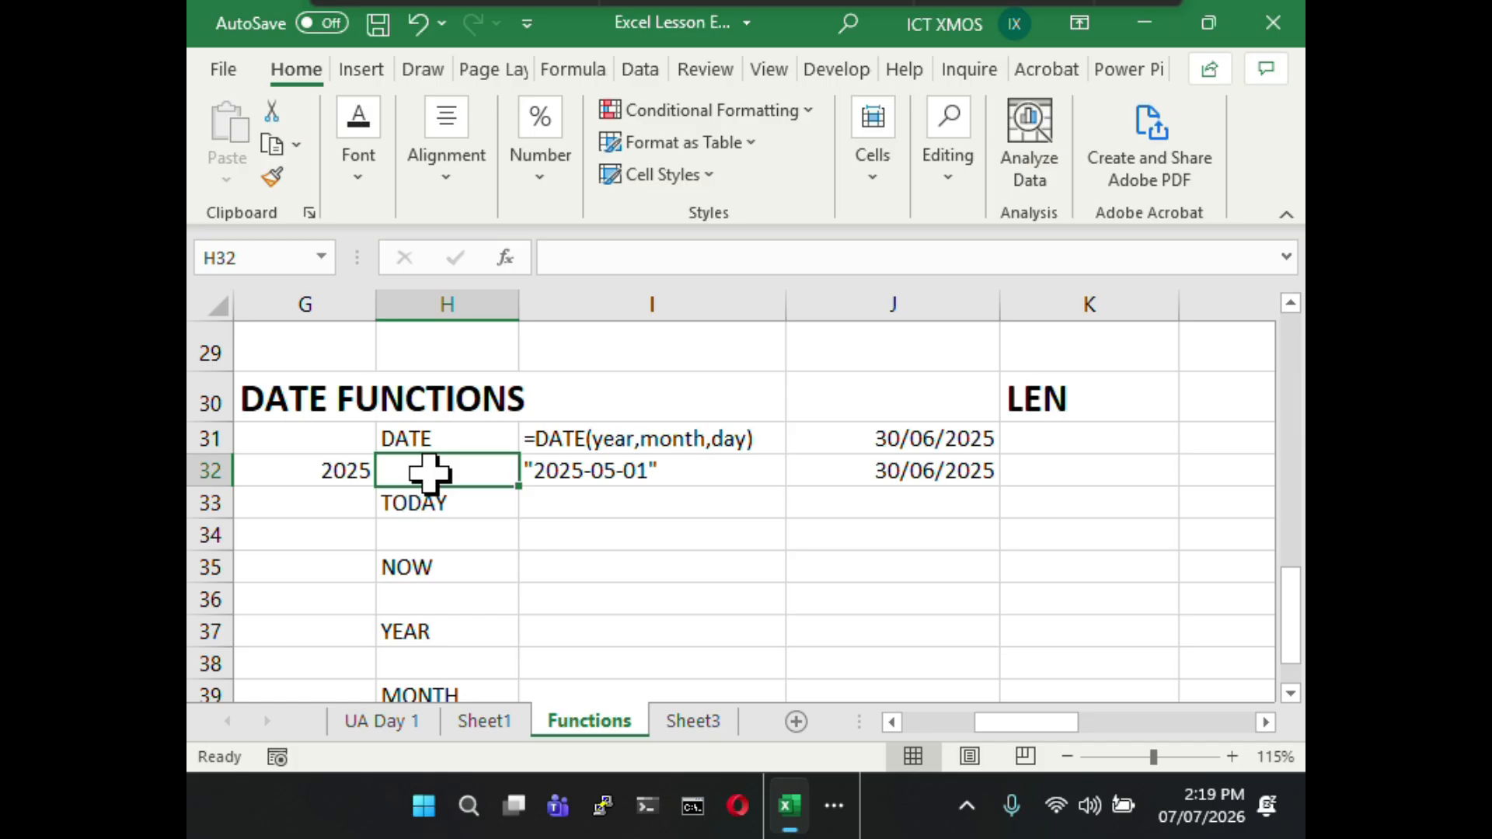
text(05)
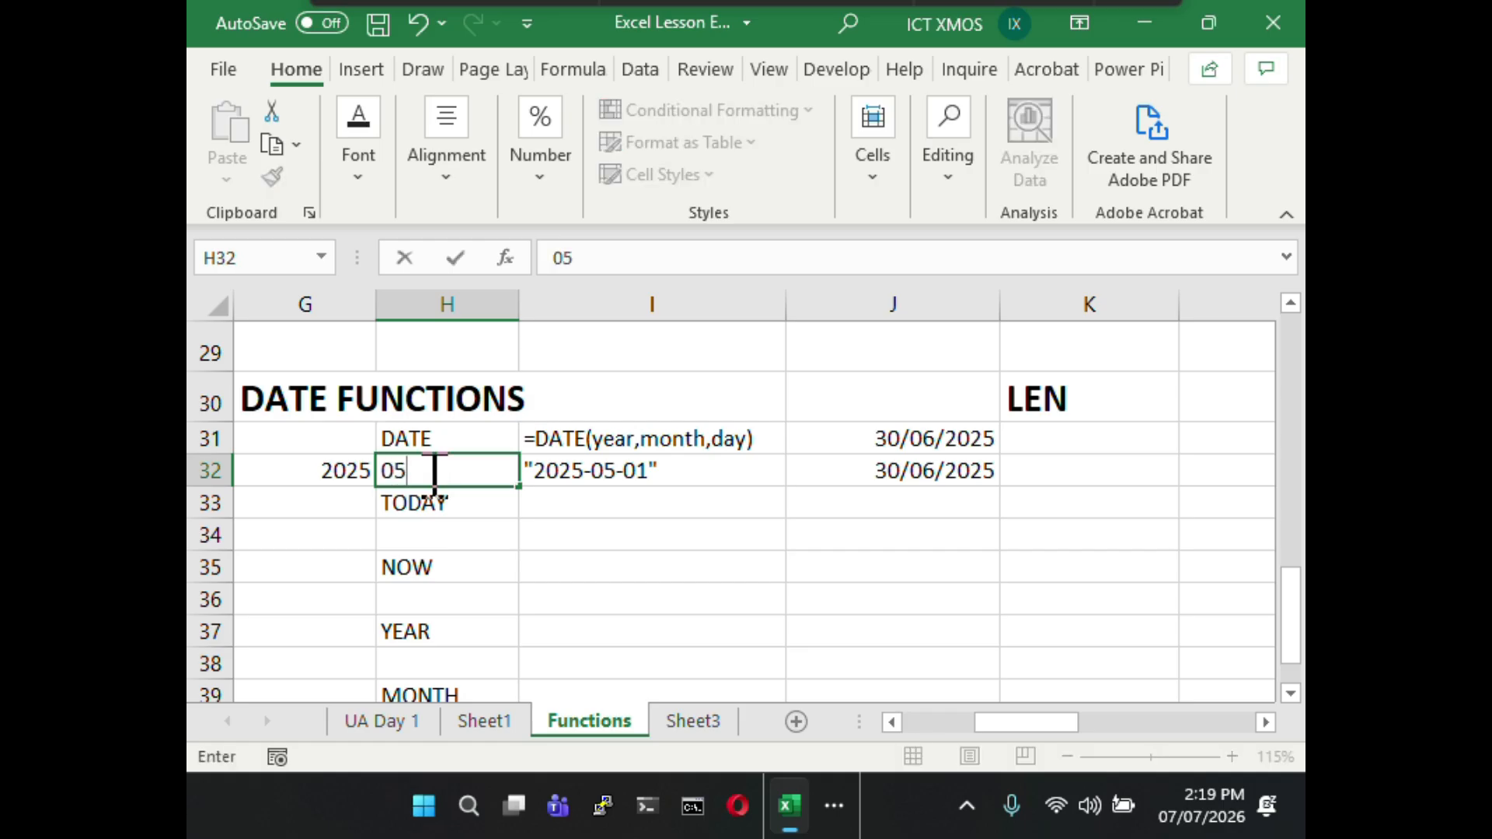
key(Tab)
text(01)
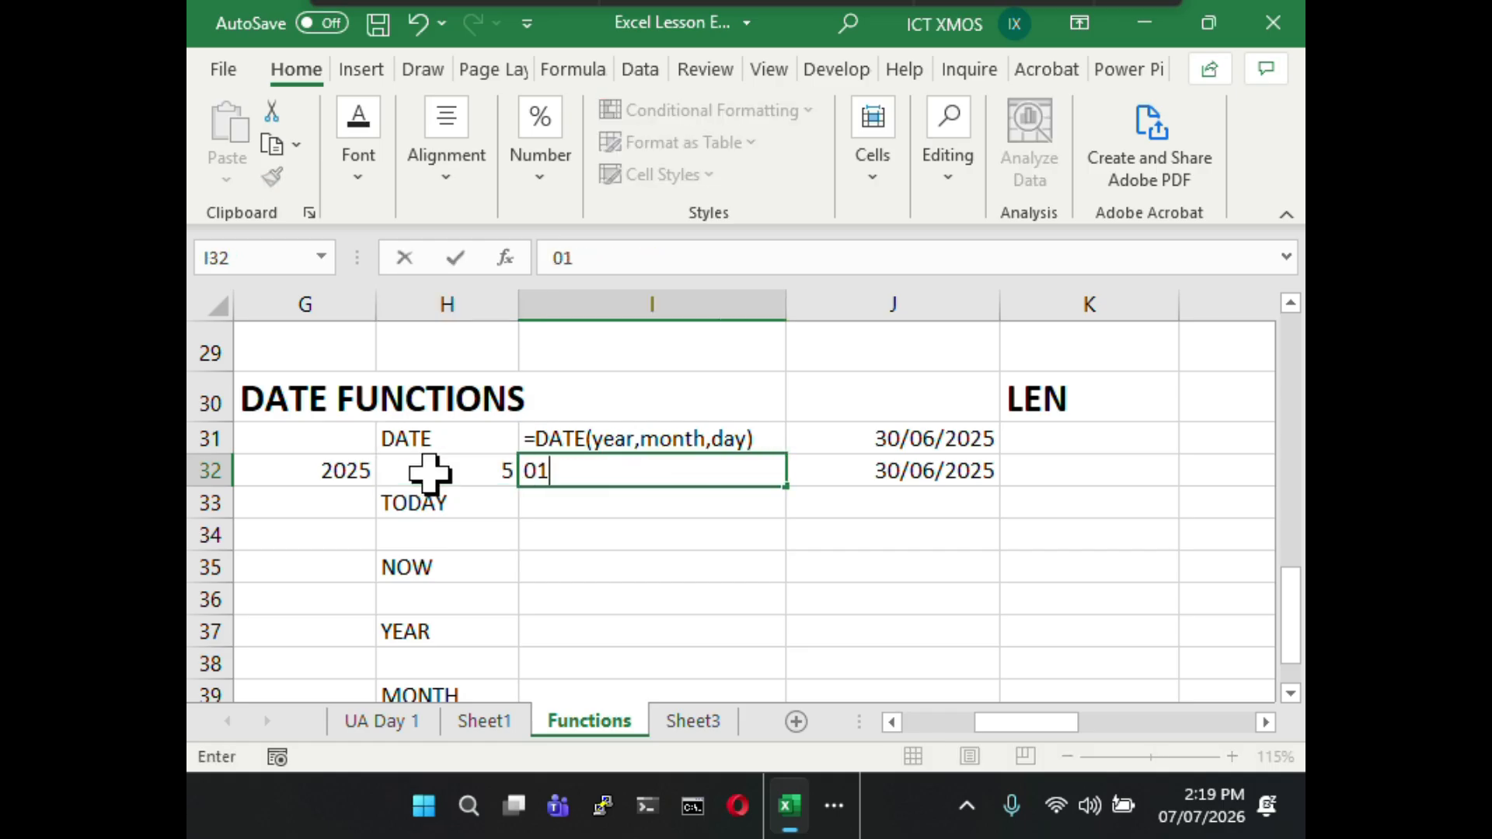
click(610, 514)
- Change J32 to =DATE(G32,H32,I32) so it shows 01/05/2025
click(853, 475)
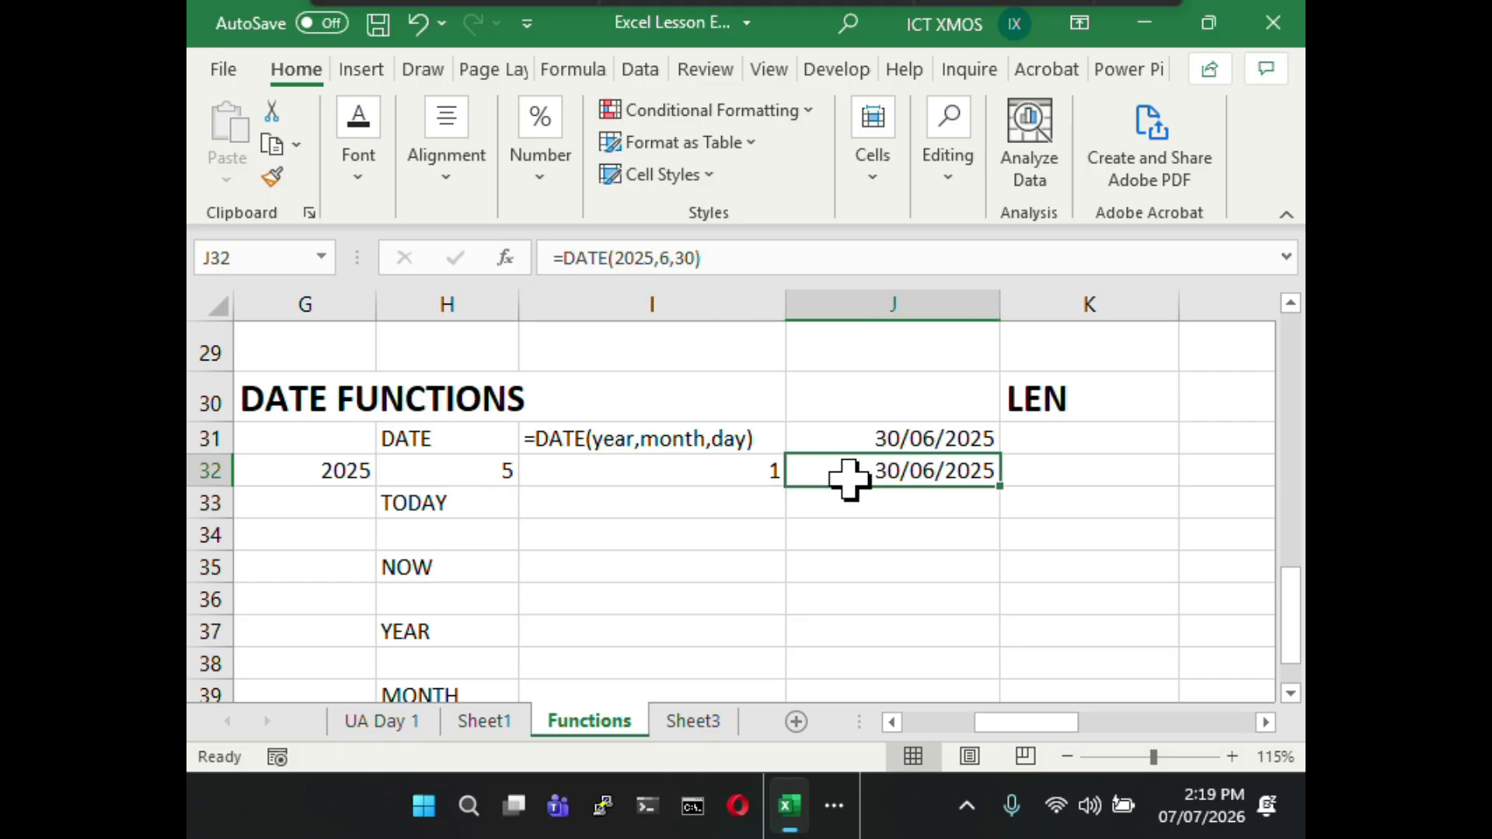
drag(657, 258, 619, 258)
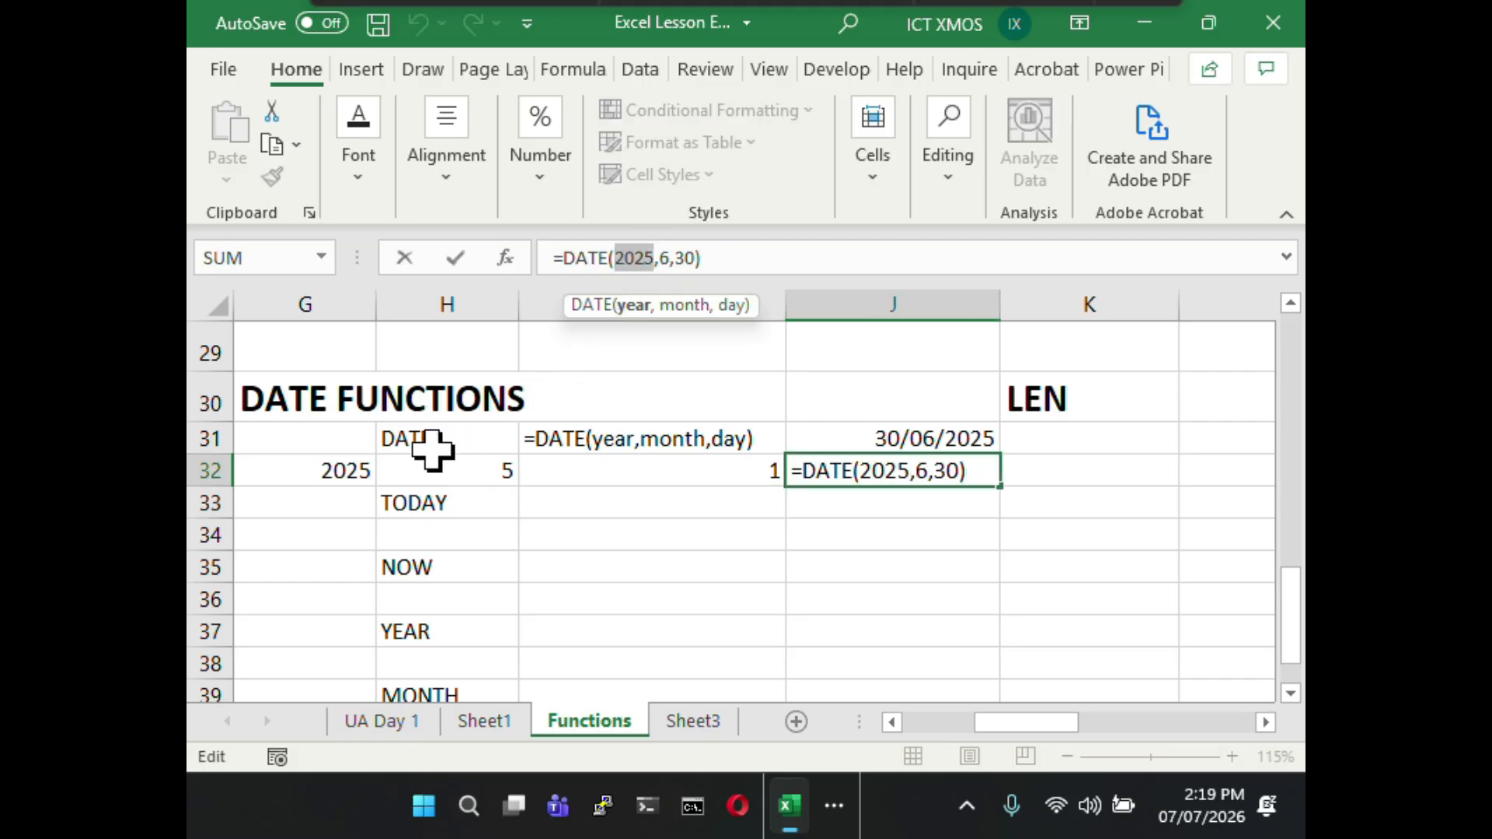
click(347, 476)
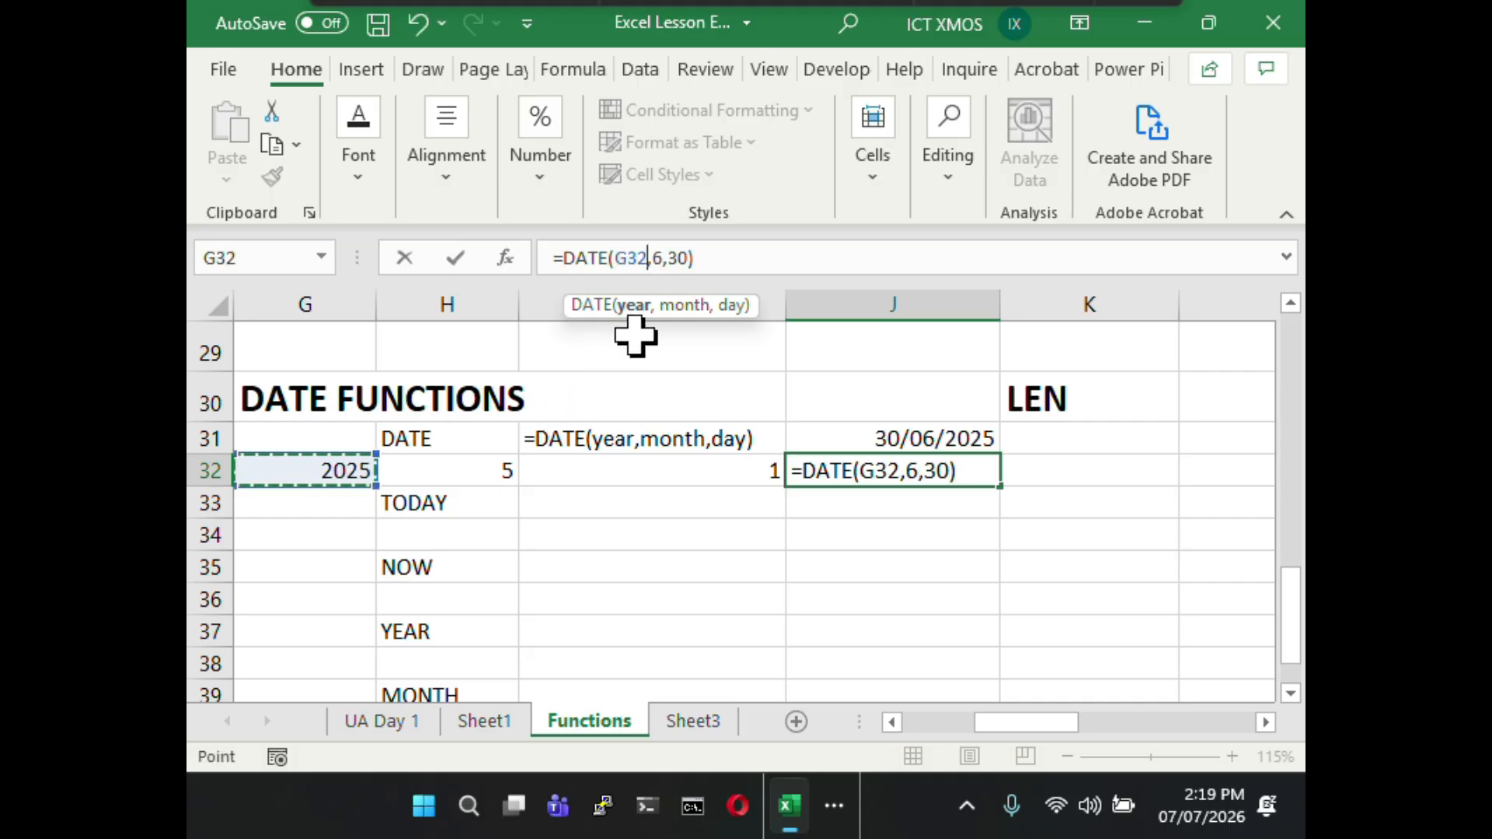
double_click(659, 257)
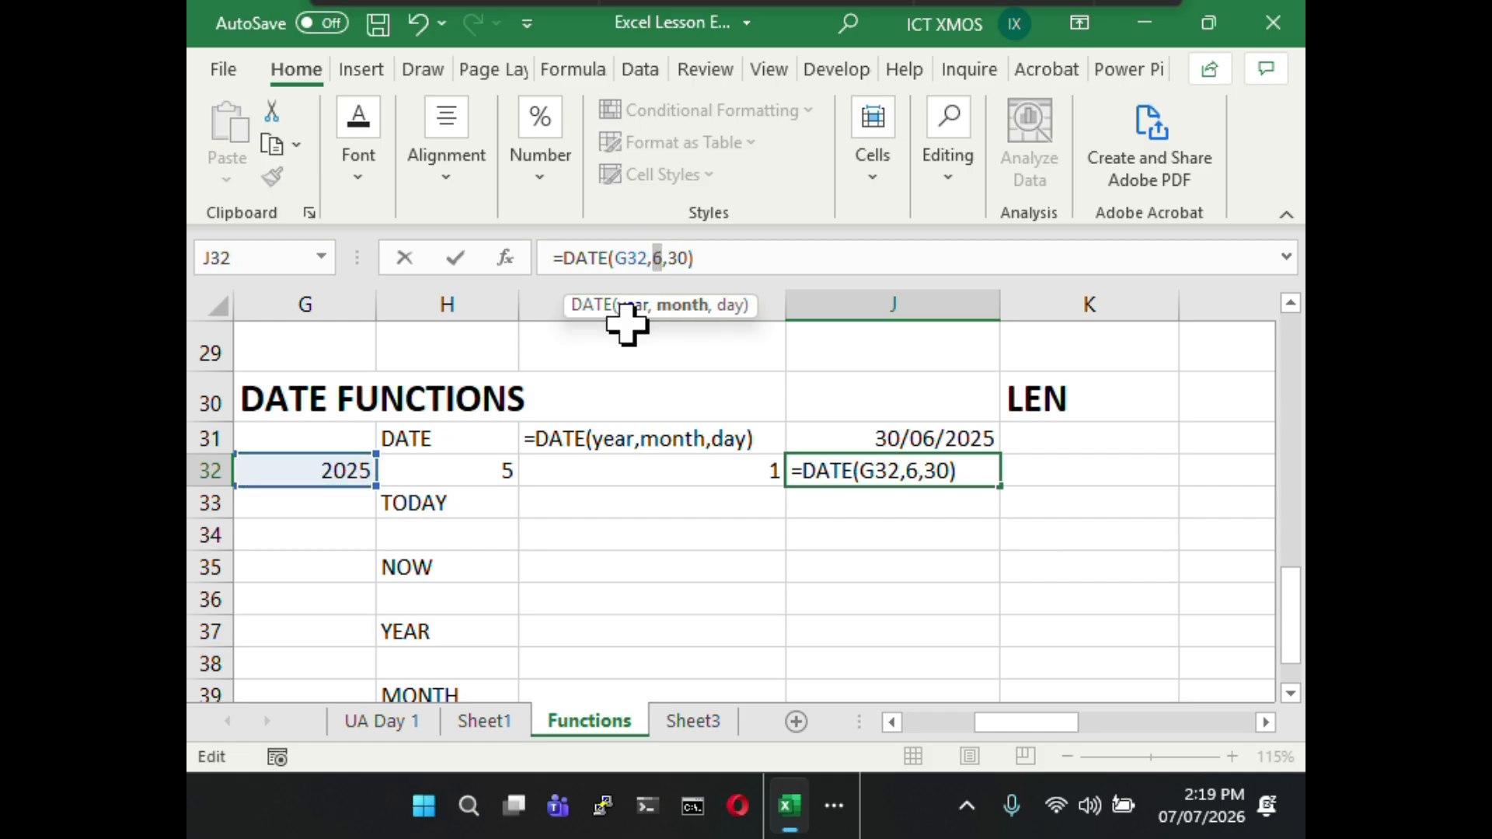
click(493, 466)
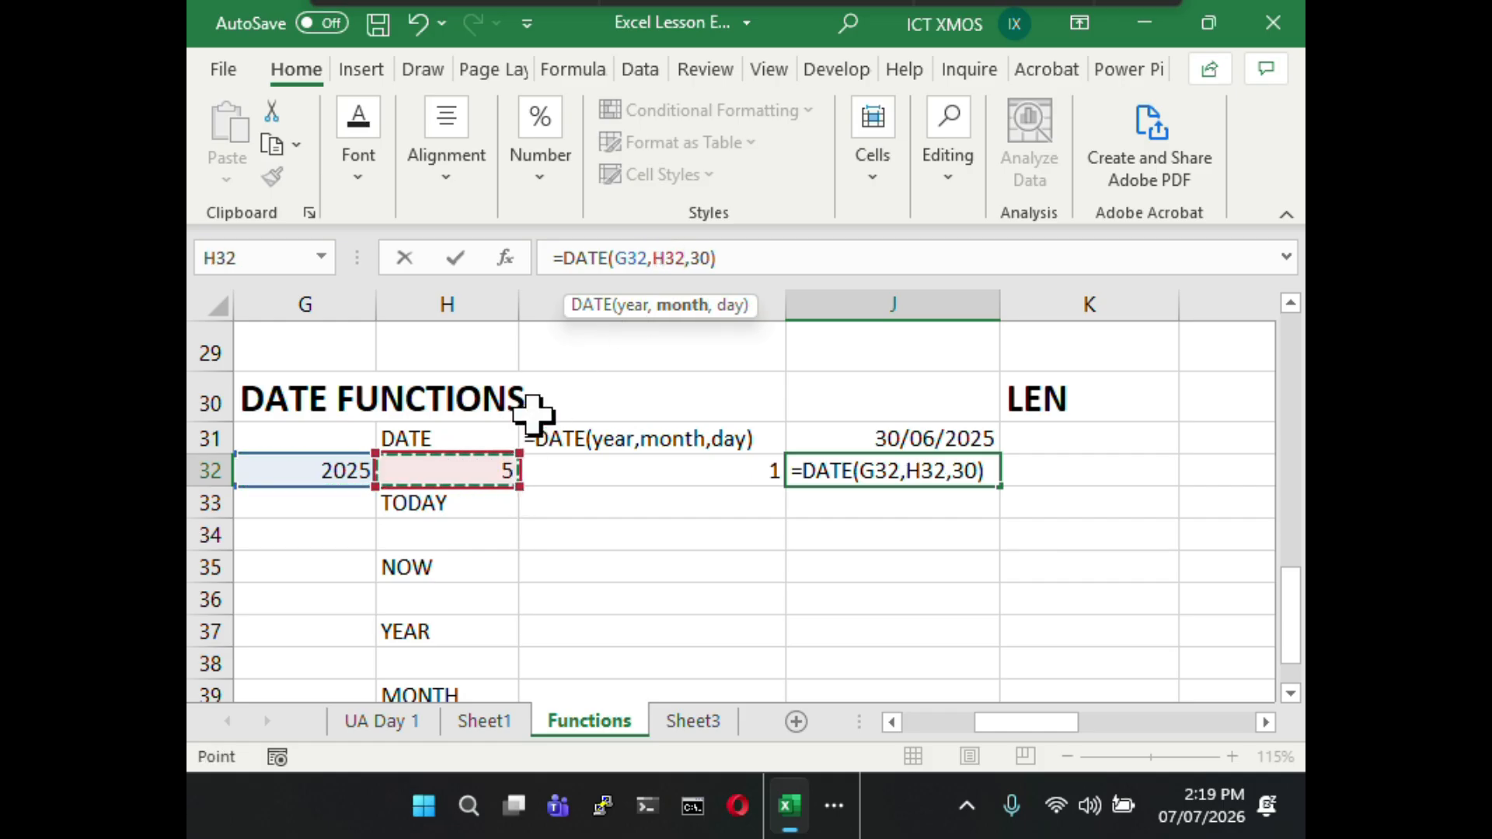
double_click(701, 257)
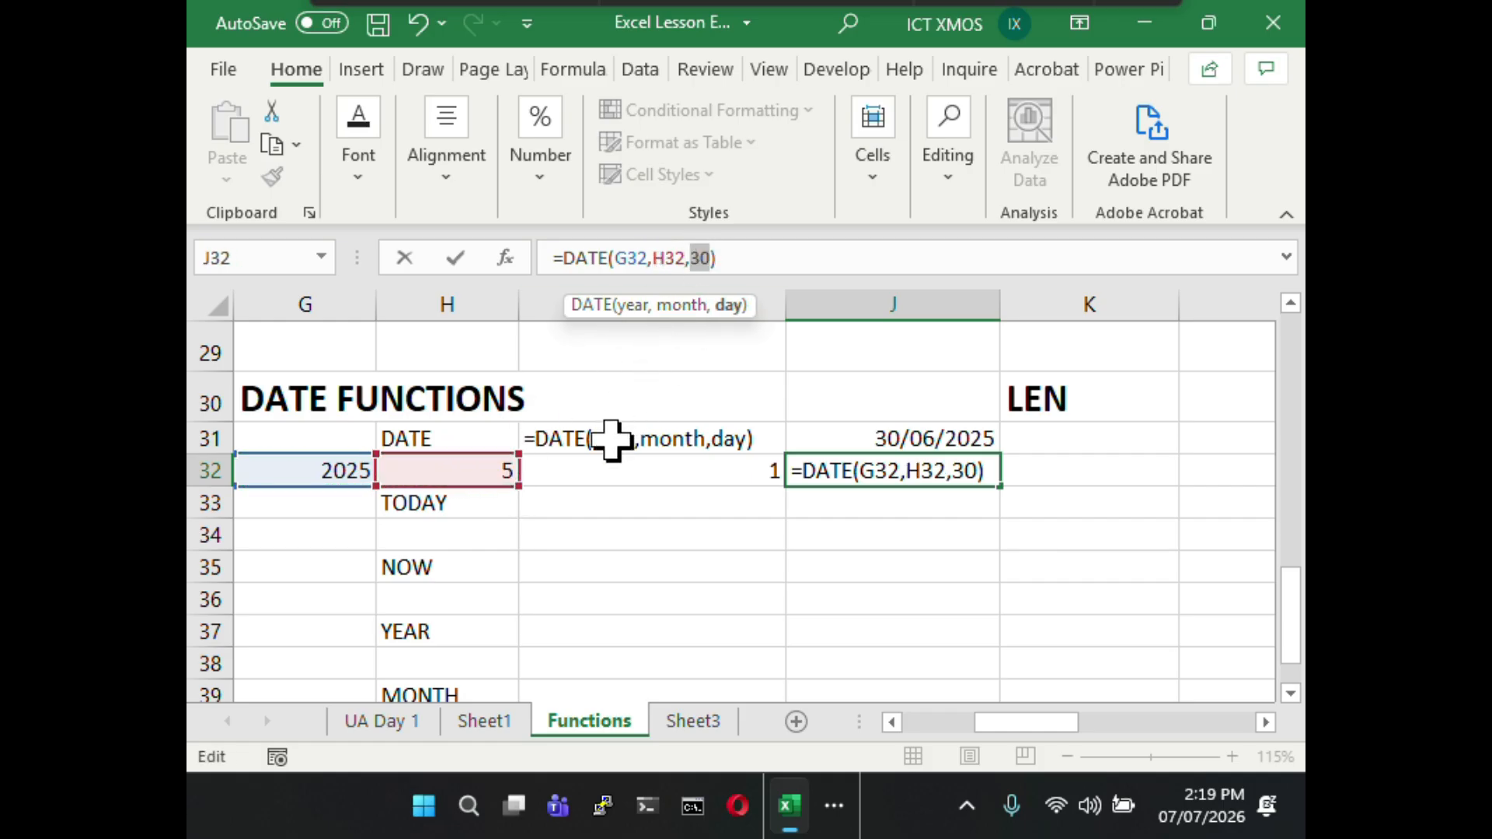
click(612, 469)
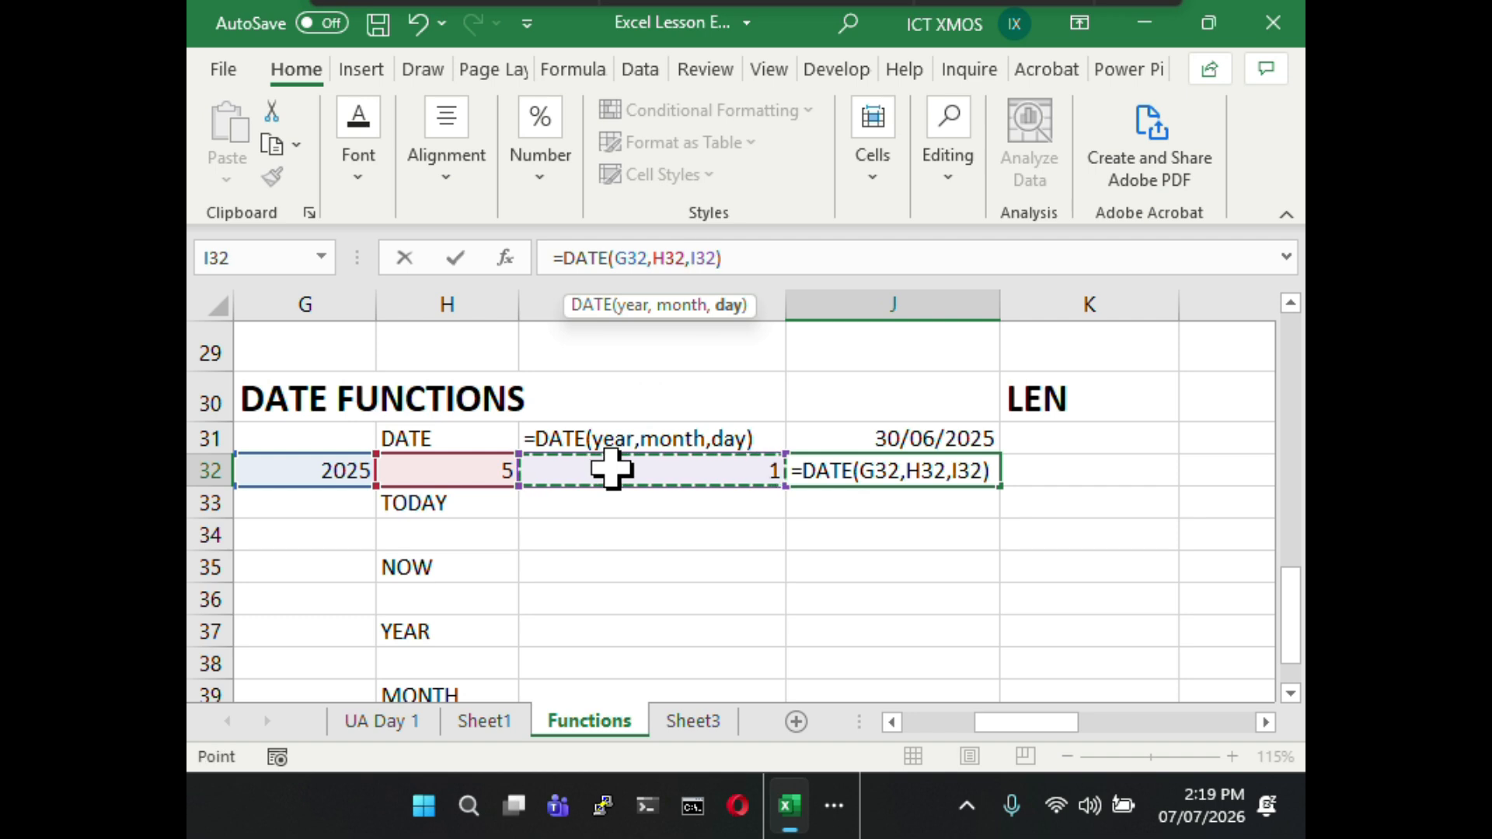
click(762, 254)
key(Return)
click(923, 470)
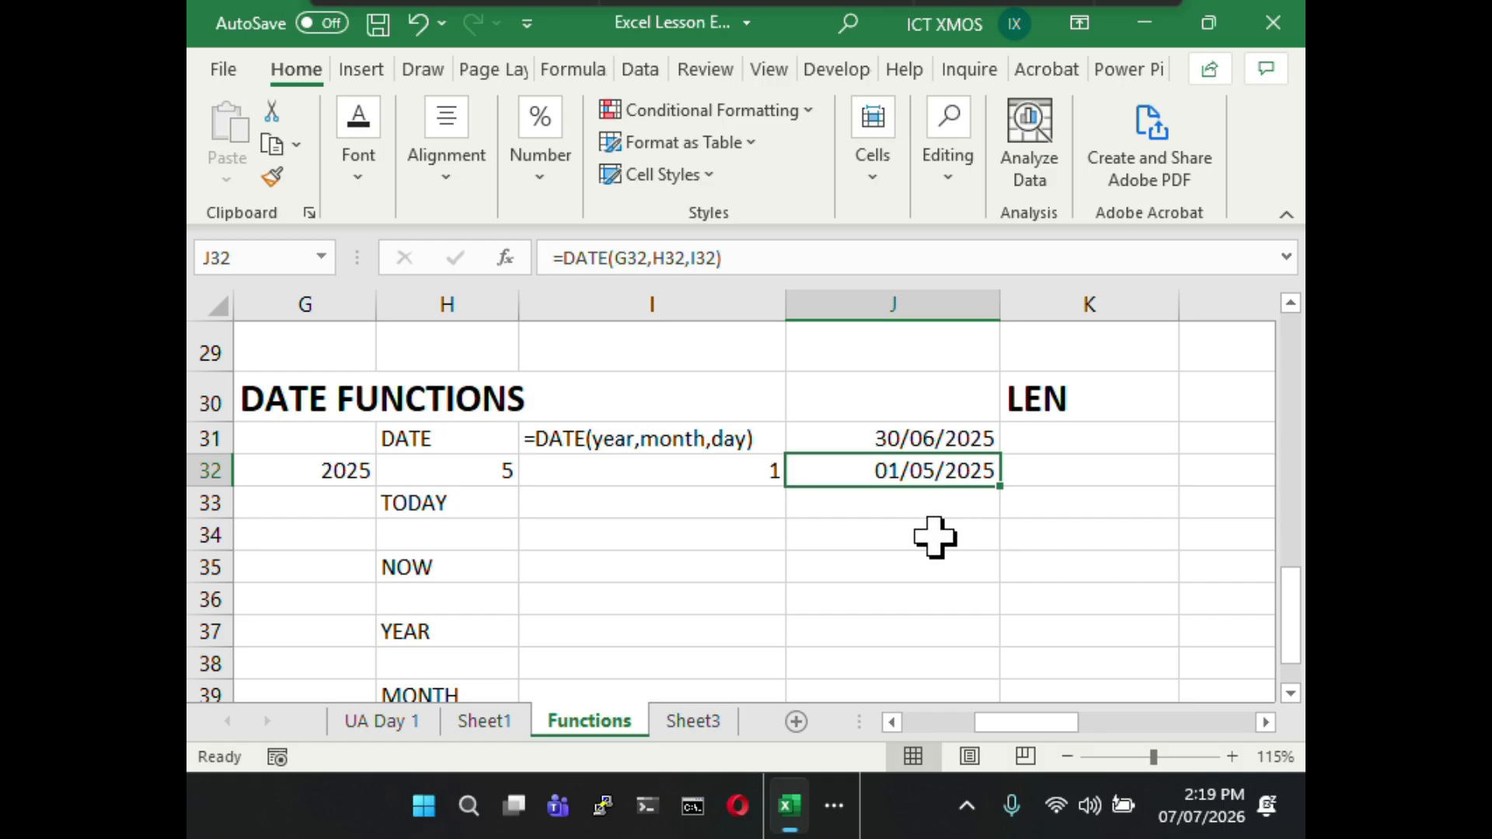
click(353, 472)
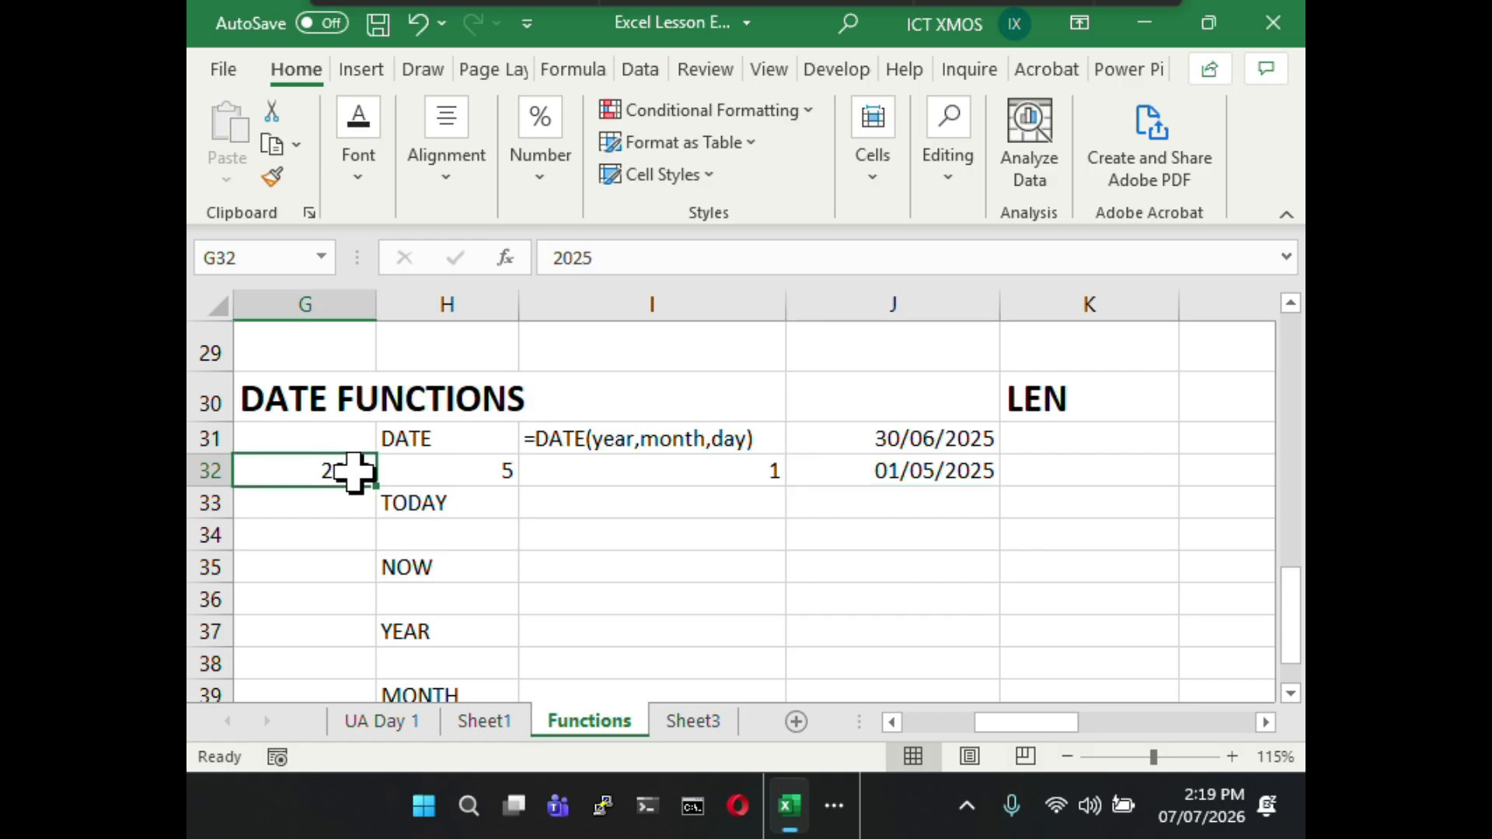
- Walk through the month and day inputs and the DATE result in row 32
click(468, 472)
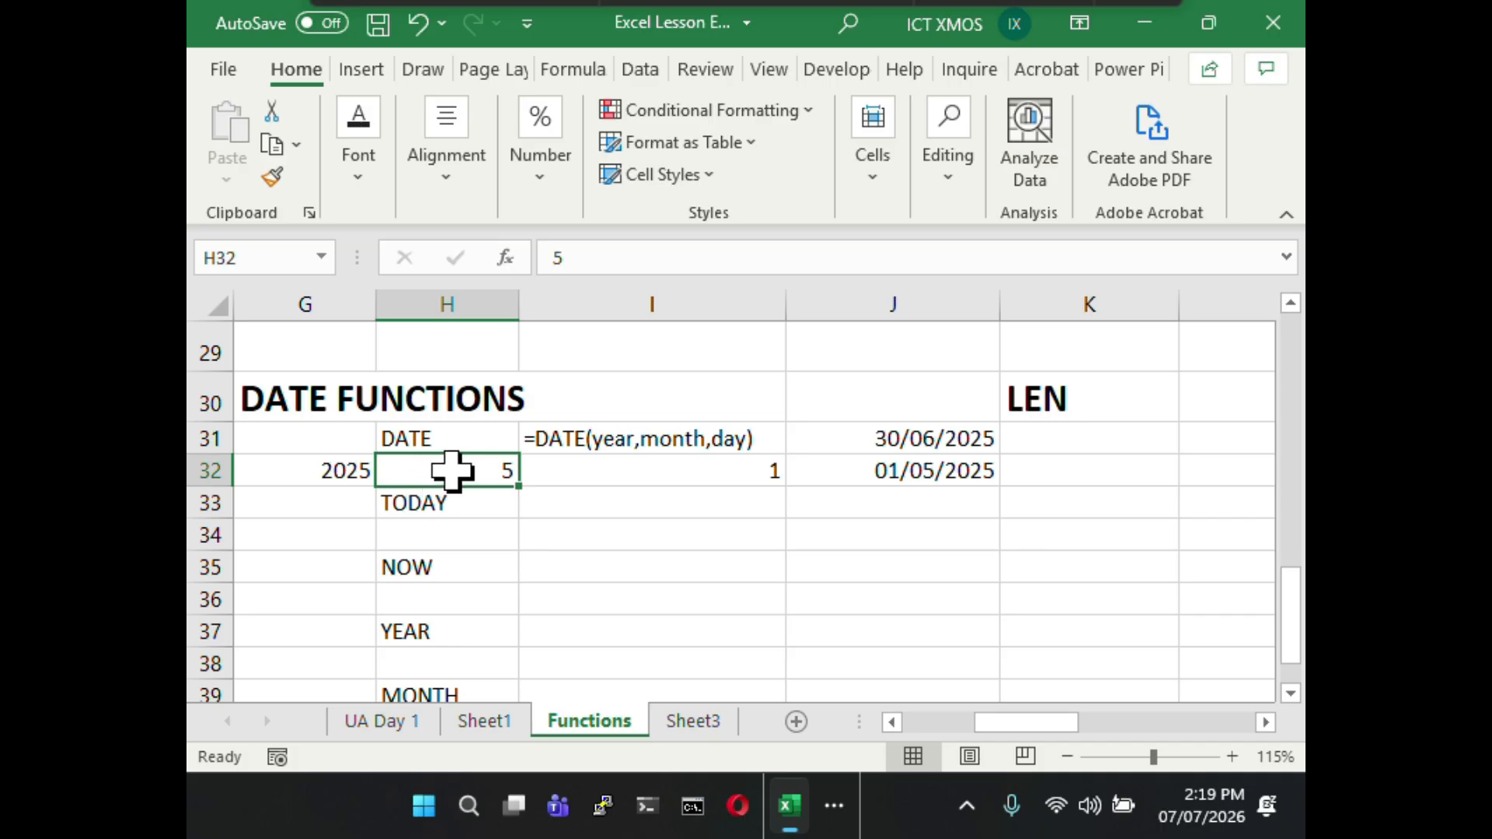
click(600, 471)
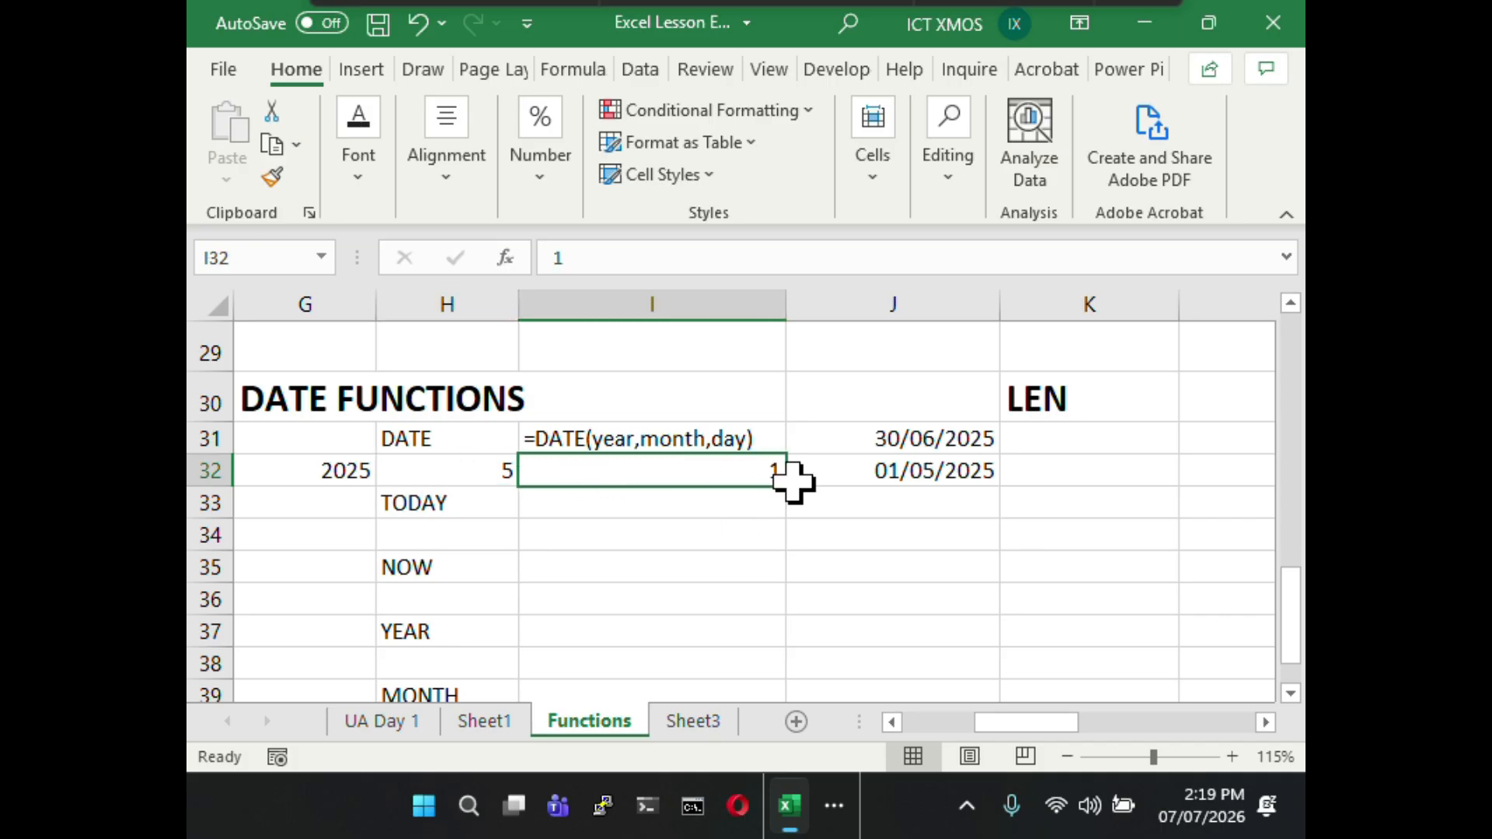
click(899, 467)
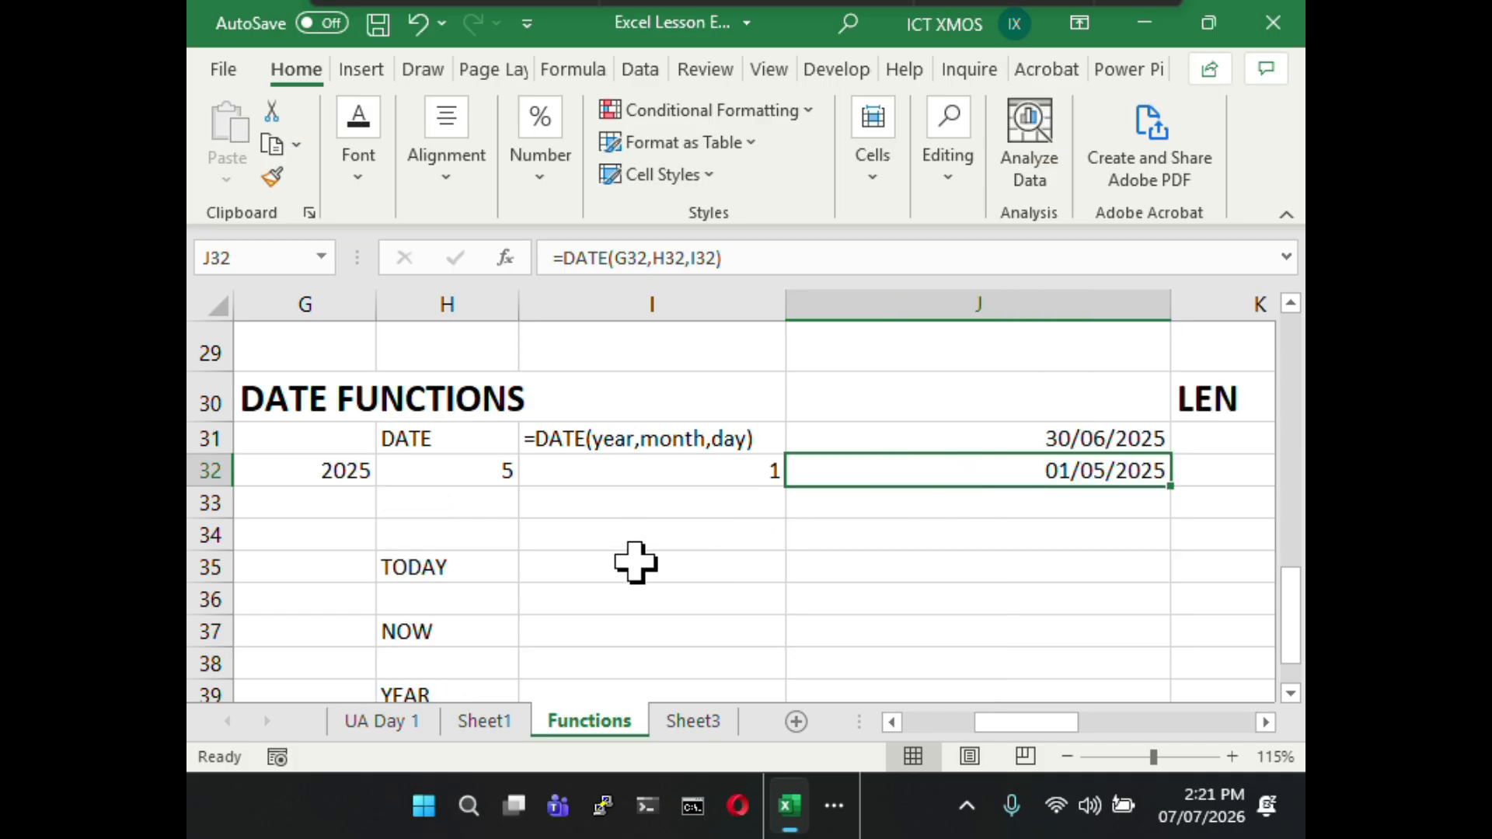
- Enter '=today() as a text note in I35 and the live =today() formula in J35
click(635, 563)
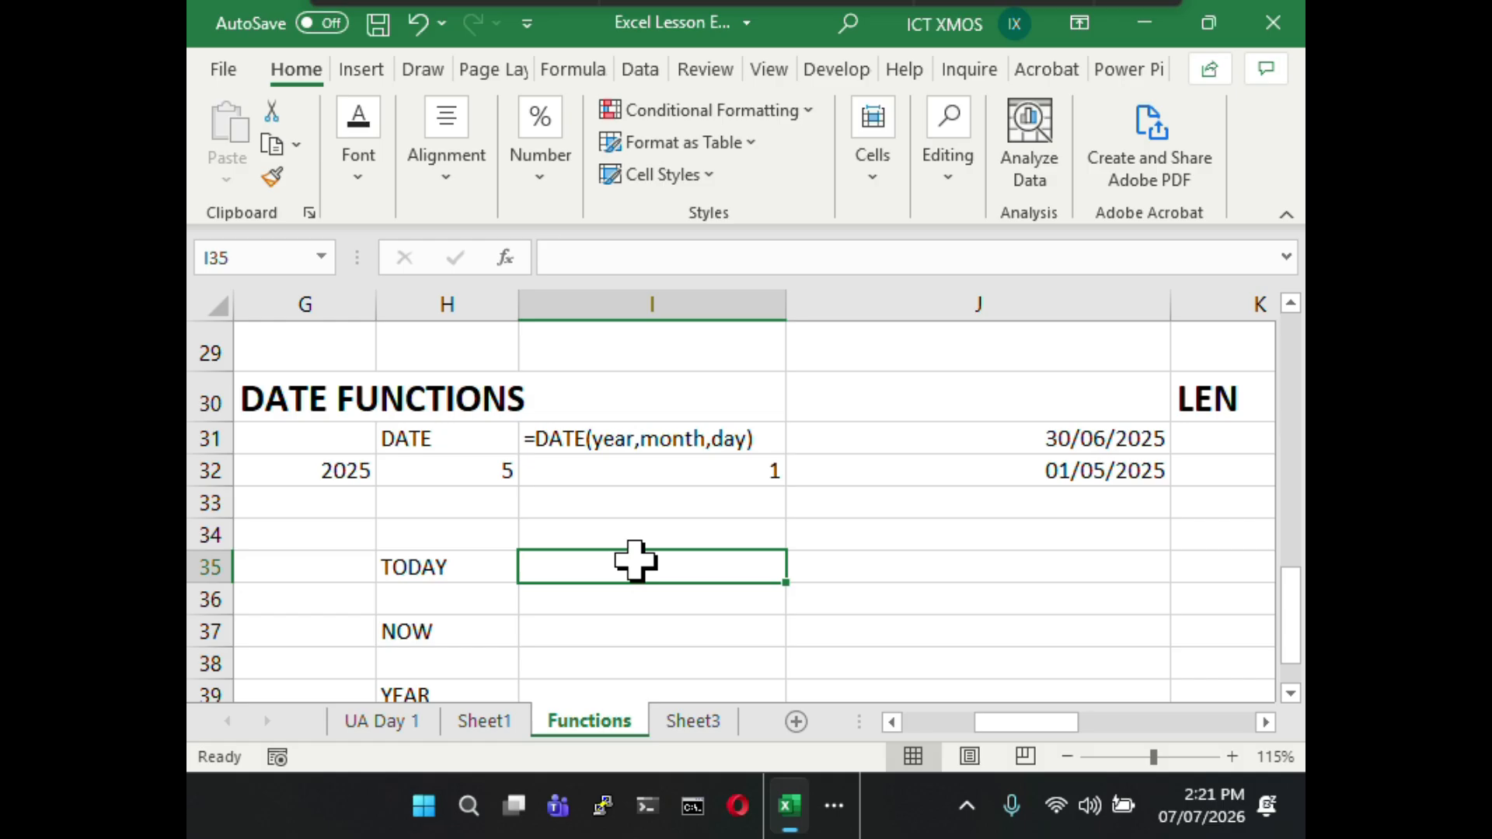
text('=today()
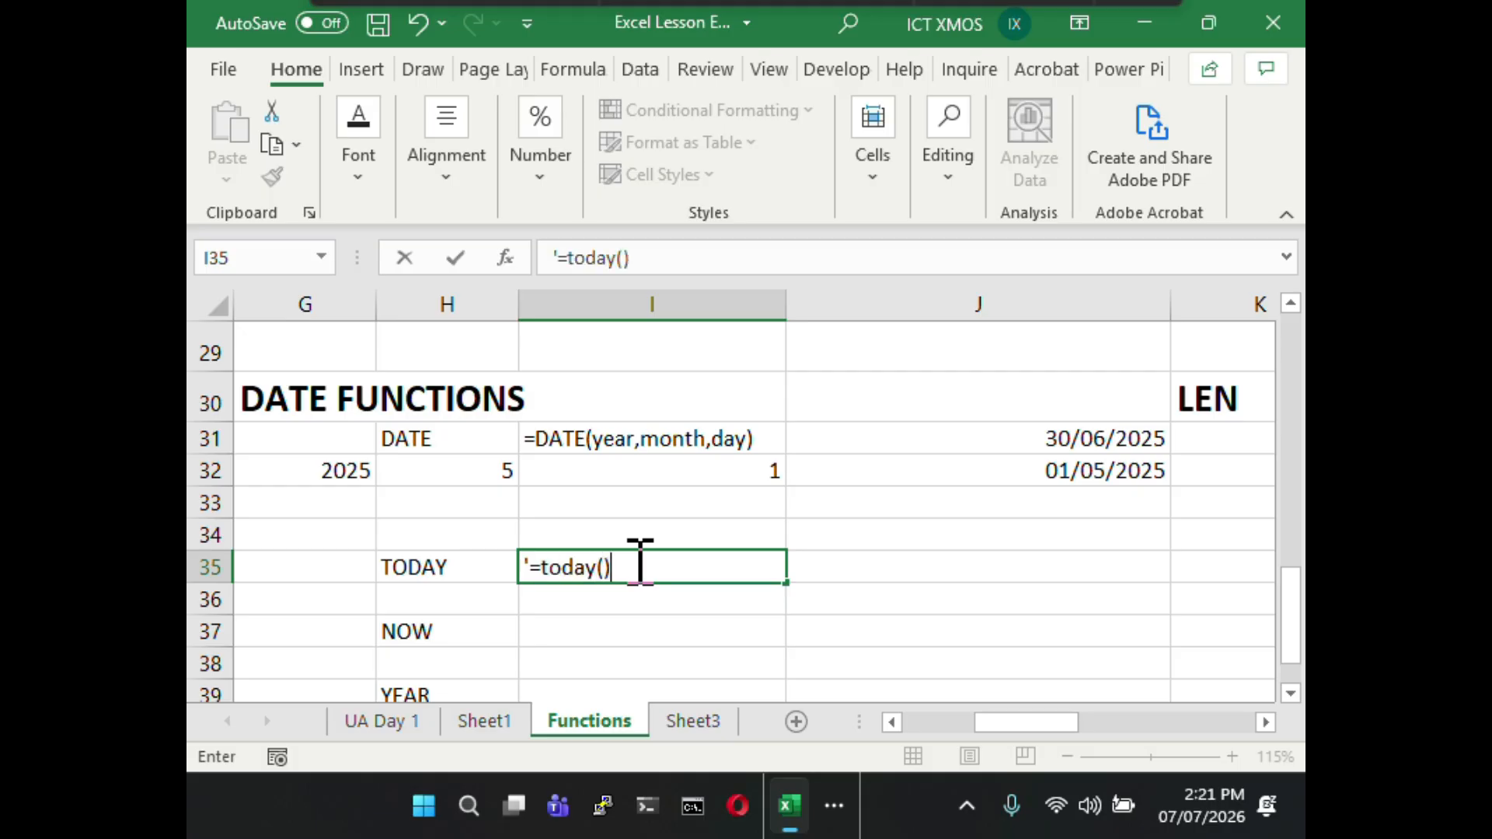
key(Return)
click(655, 565)
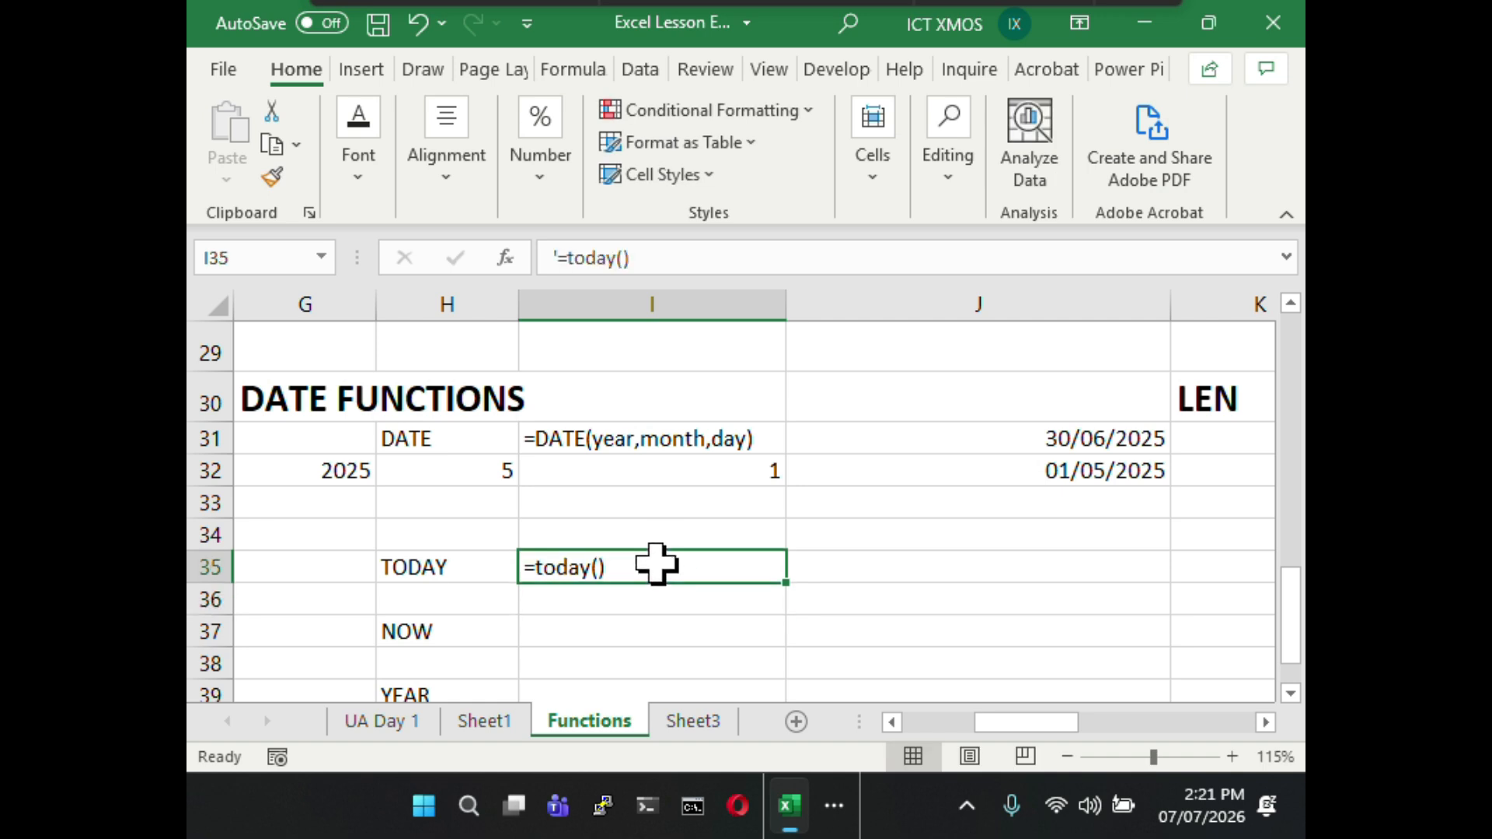
drag(633, 260, 563, 273)
key(ctrl+c)
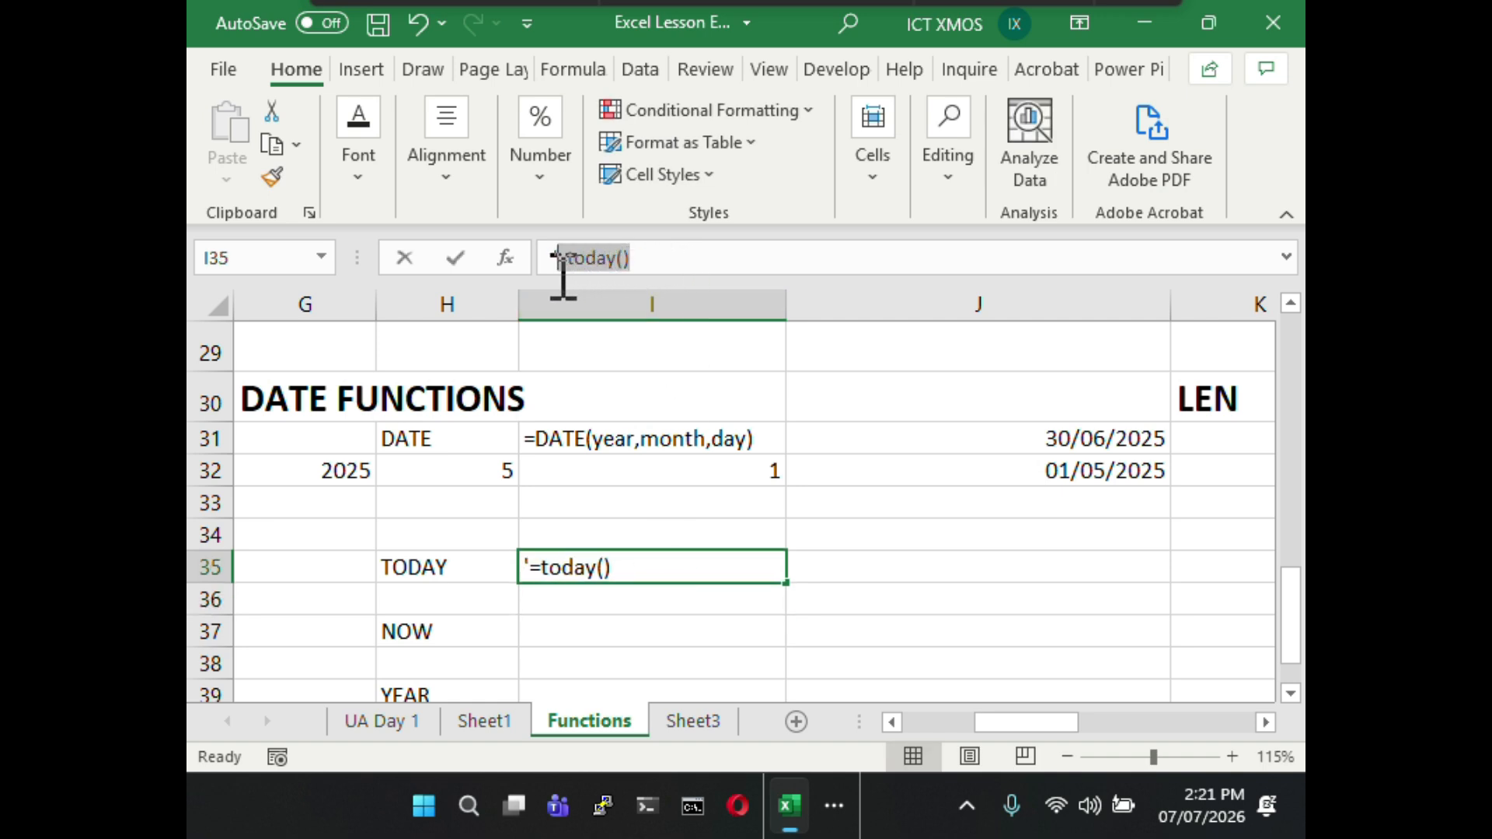
click(894, 563)
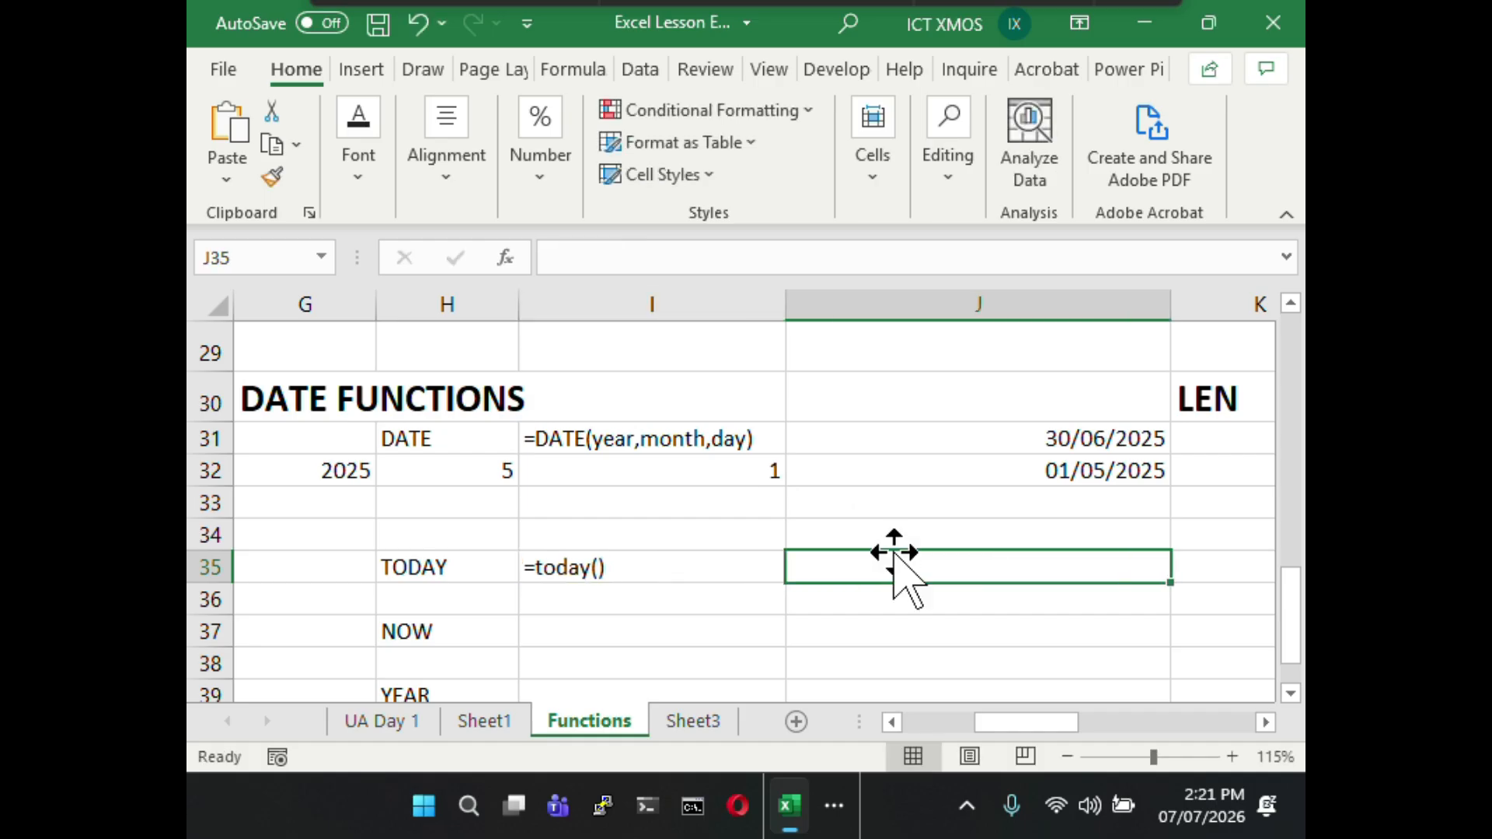
click(666, 260)
key(ctrl+v)
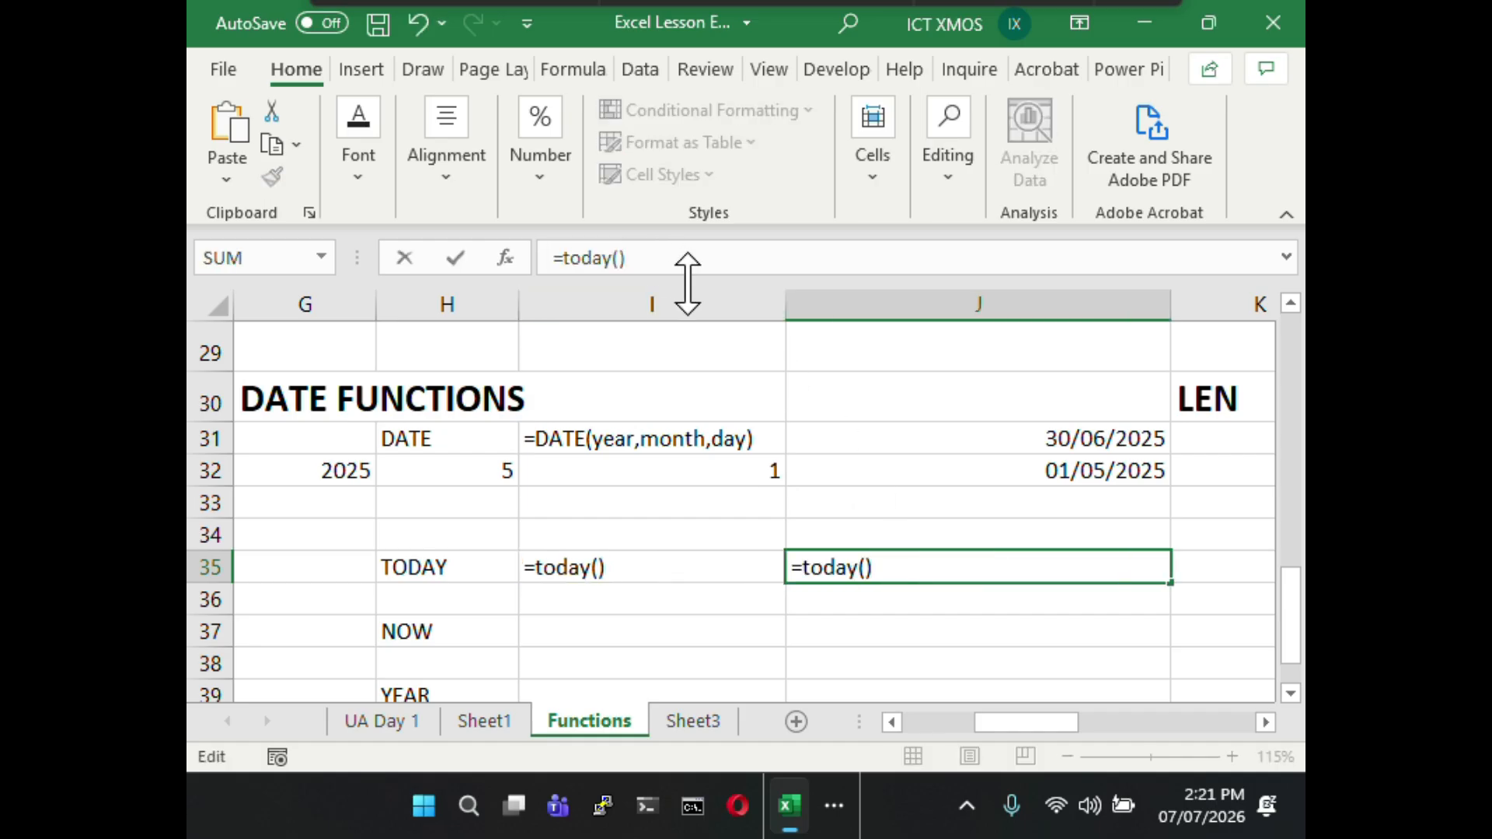
key(Return)
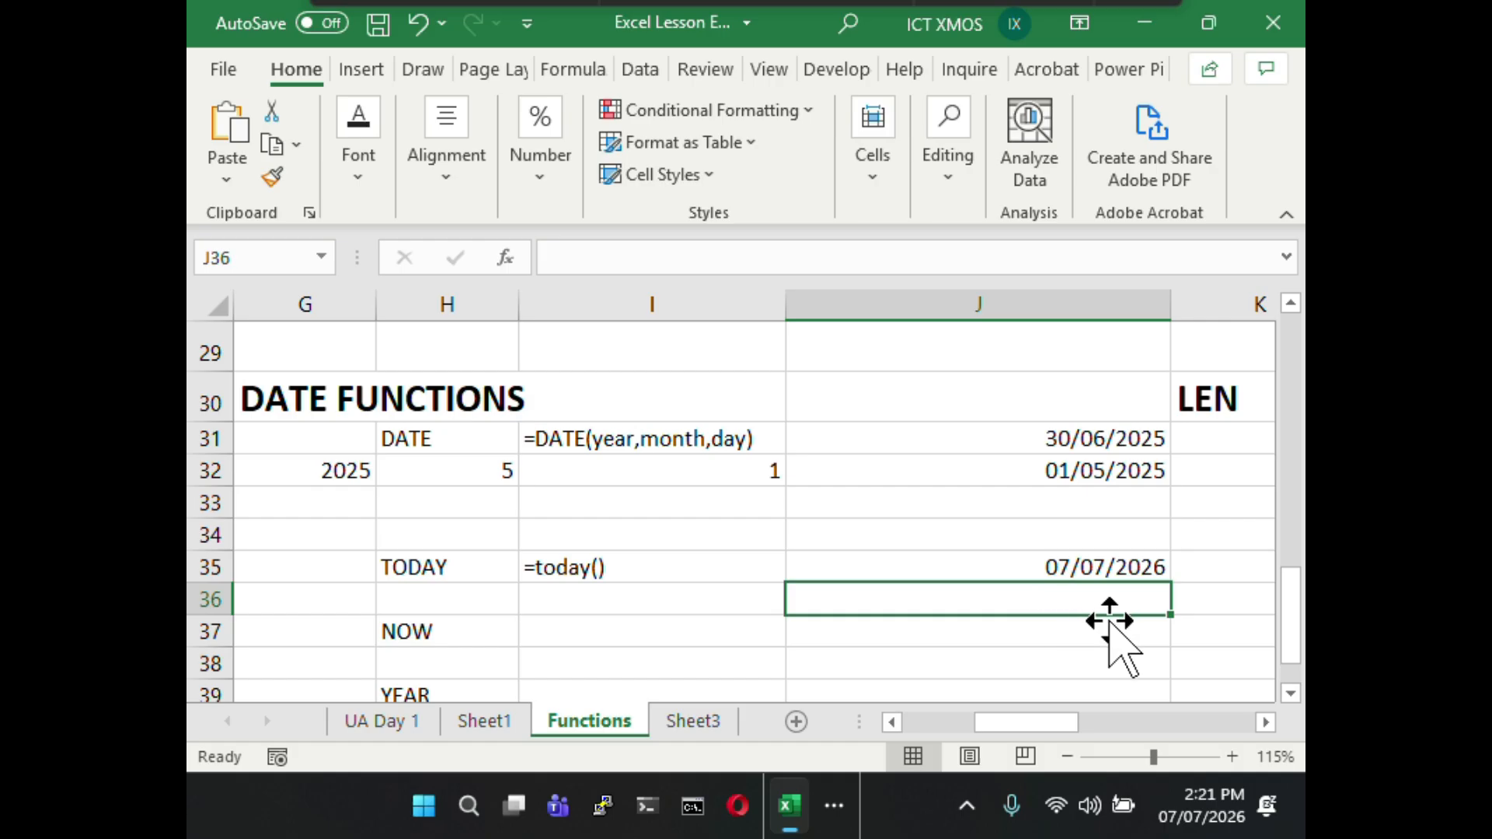
click(1290, 693)
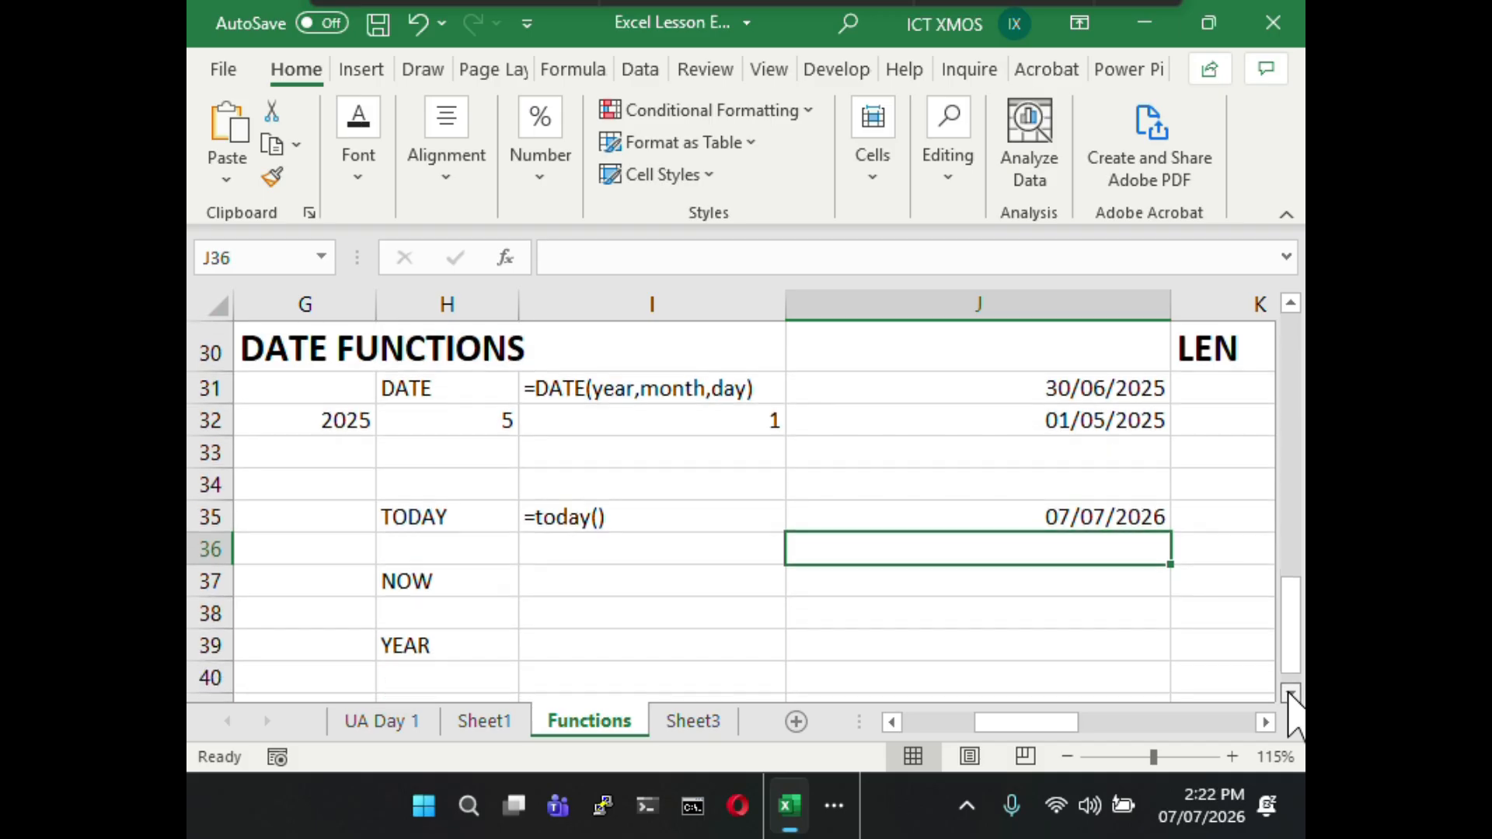
- Type '=NOW as a text note in I37 beside the NOW label
click(1290, 693)
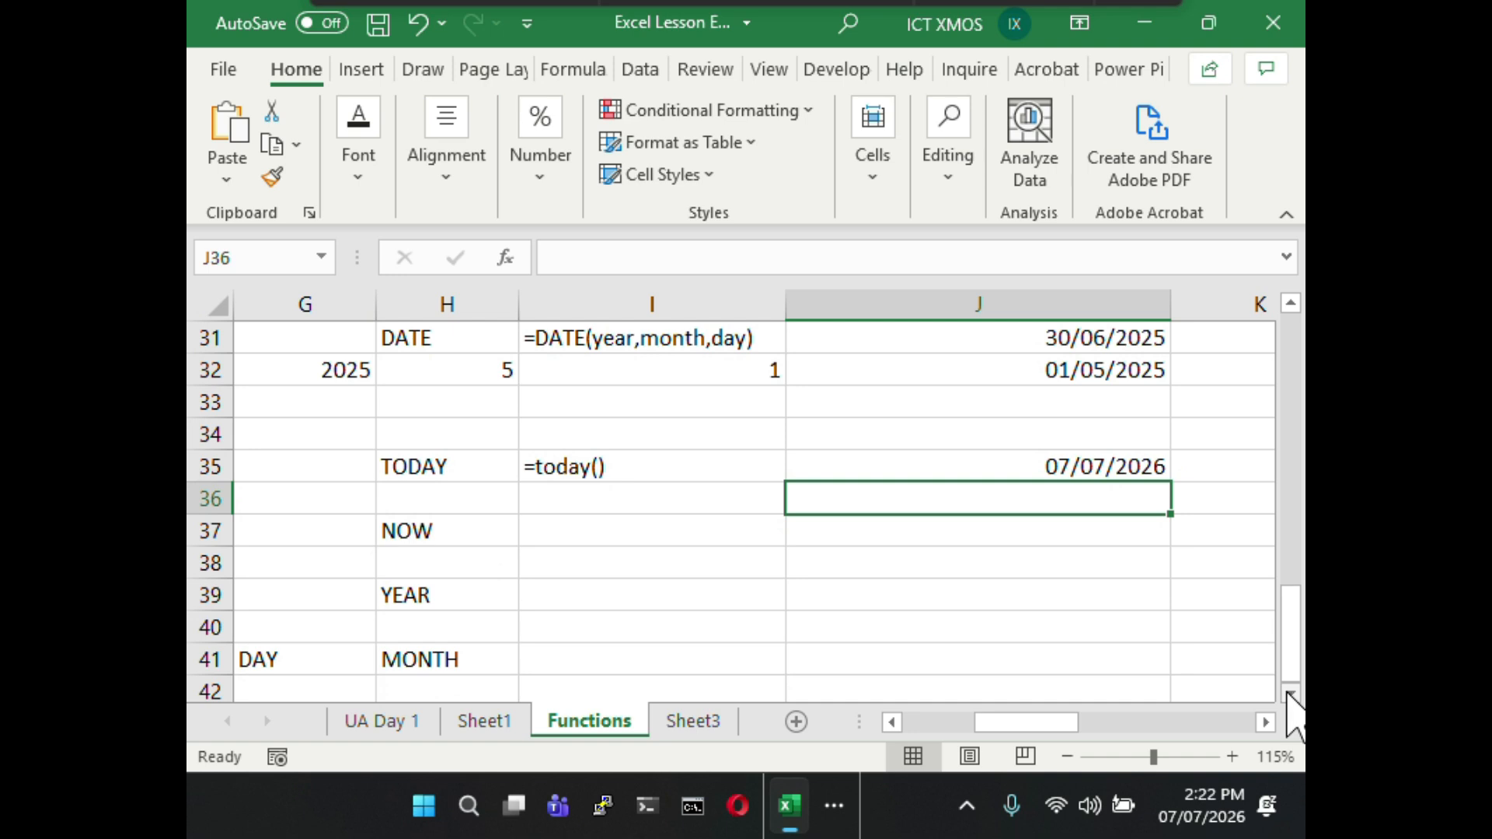
click(624, 528)
text(=NOW)
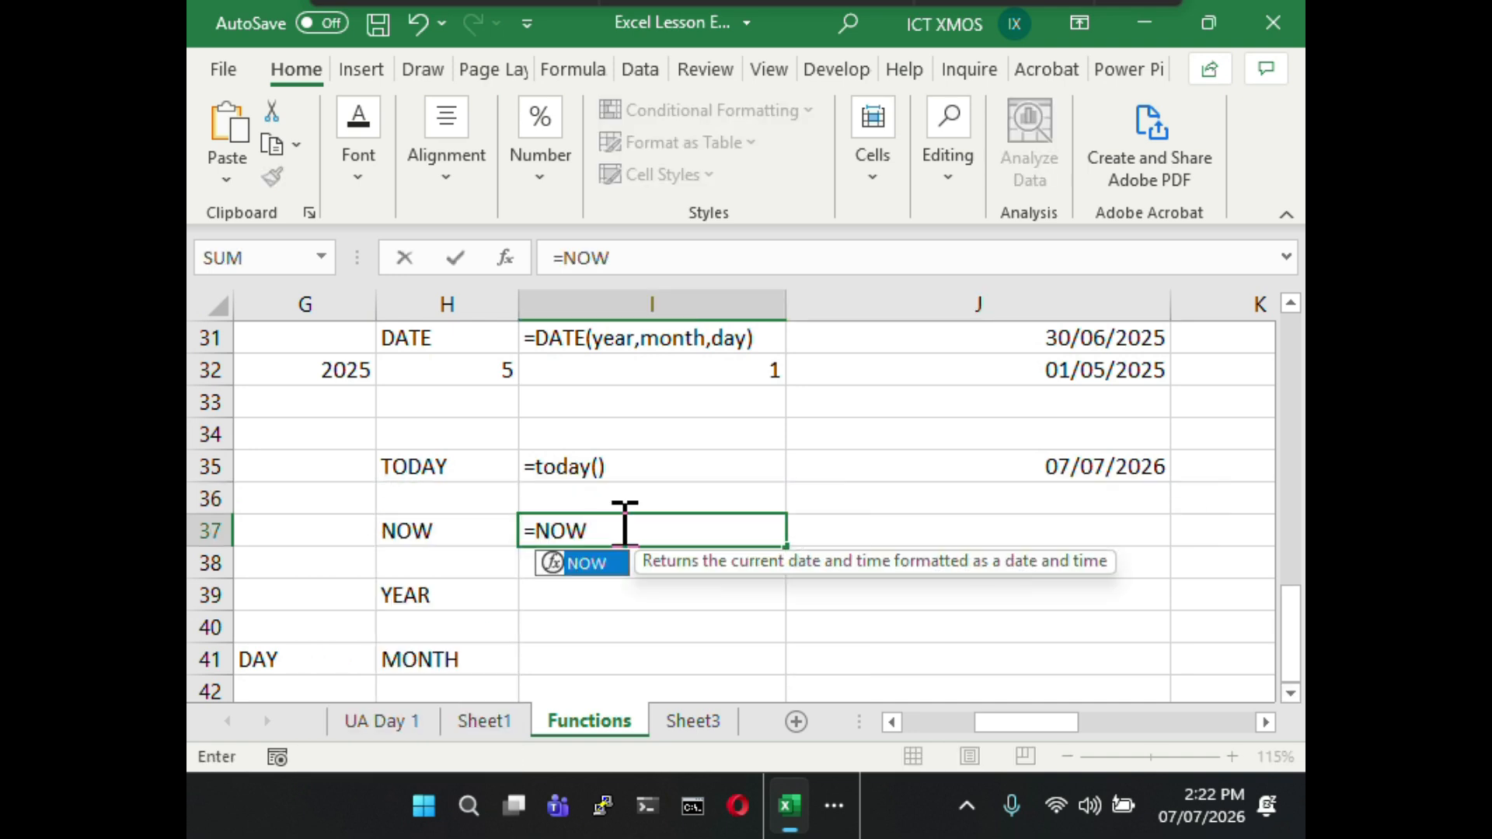
click(530, 531)
text(')
click(665, 531)
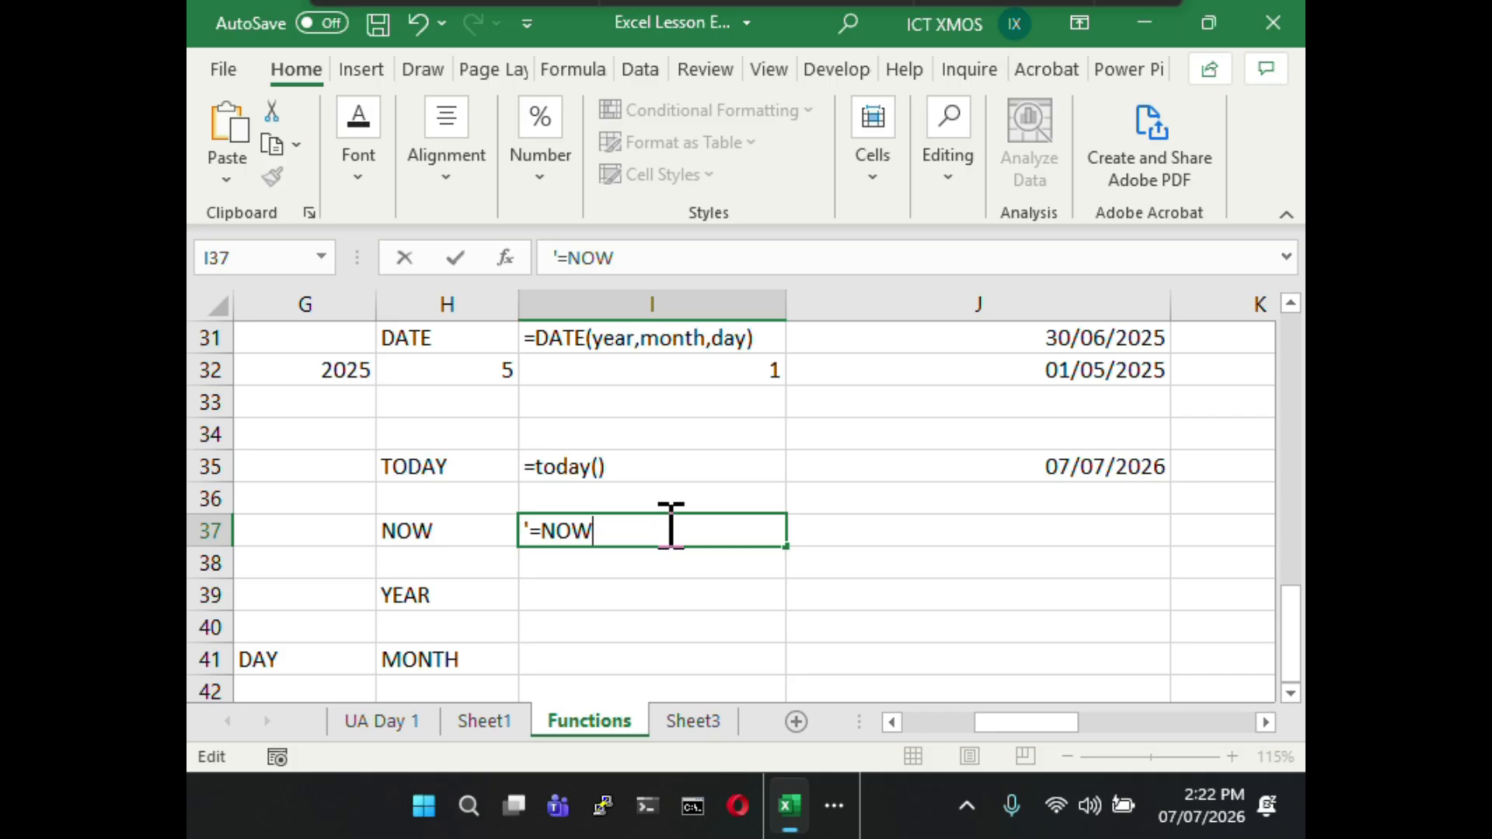
drag(690, 529, 533, 528)
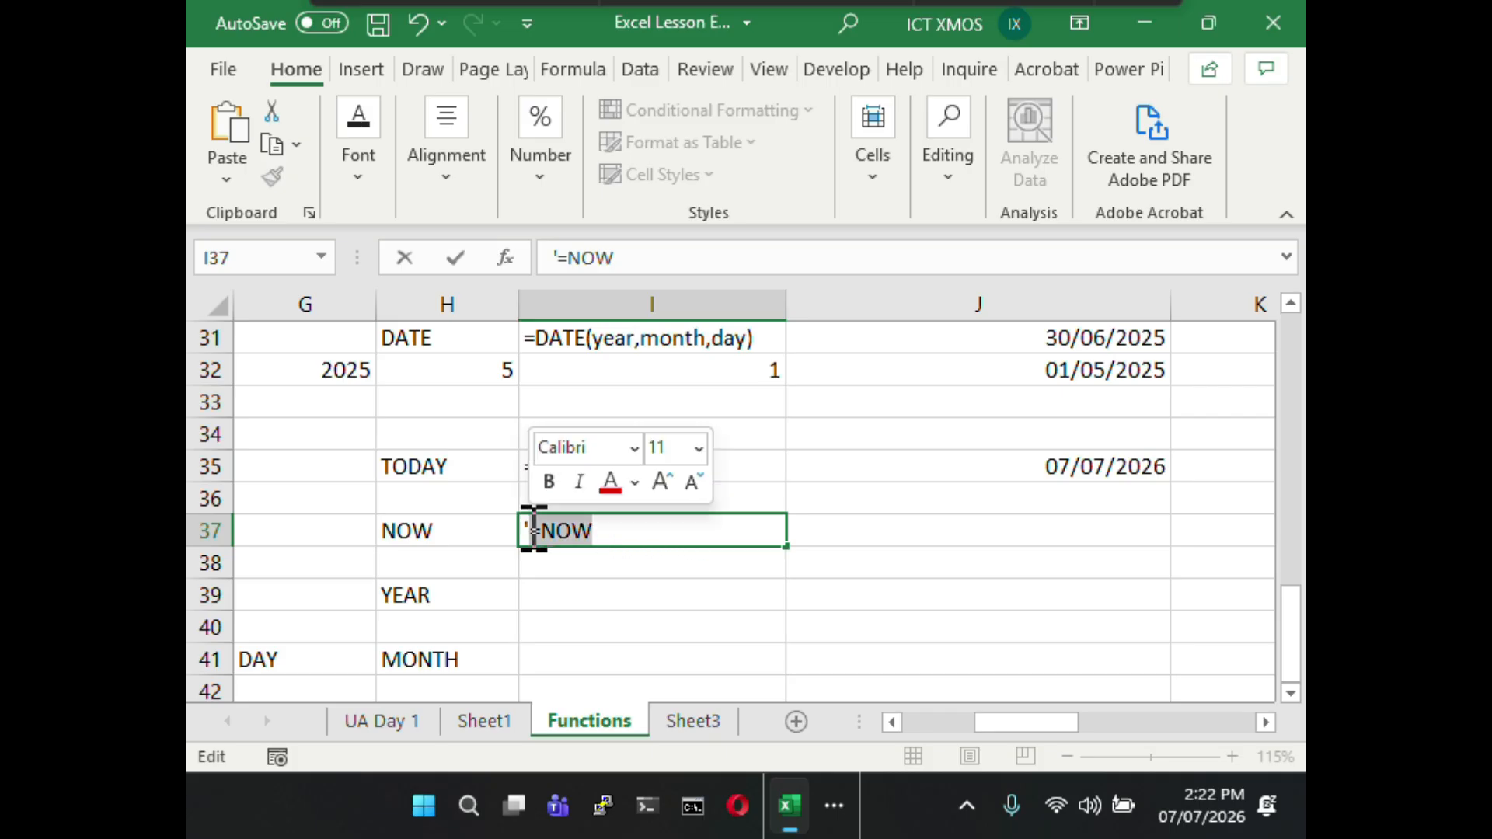
key(Escape)
- Enter =NOW() in J37, showing 07/07/2026 14:23, and correct I37's note to =NOW()
click(945, 533)
text(=NOW())
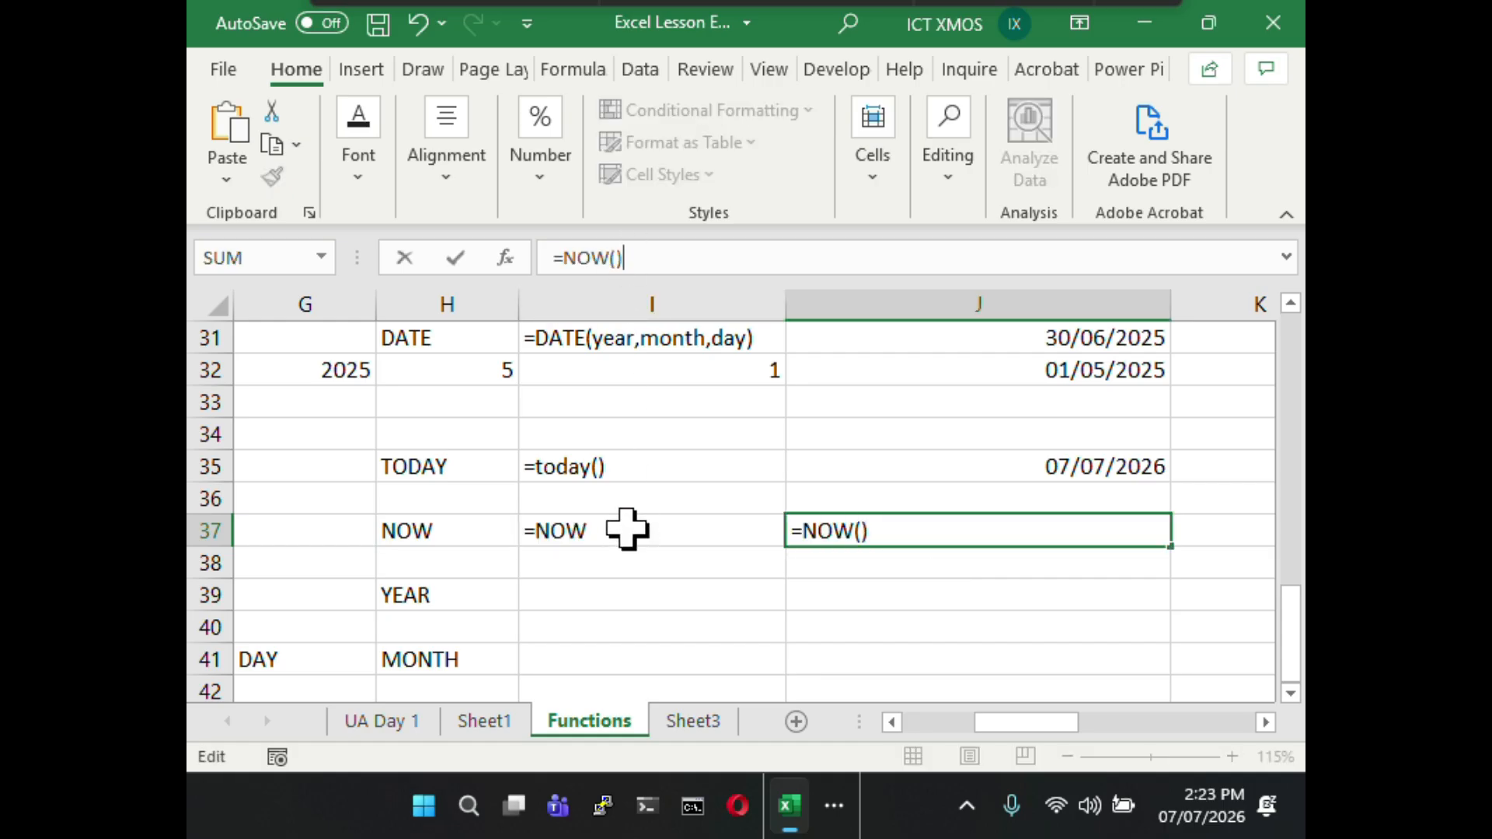
key(Return)
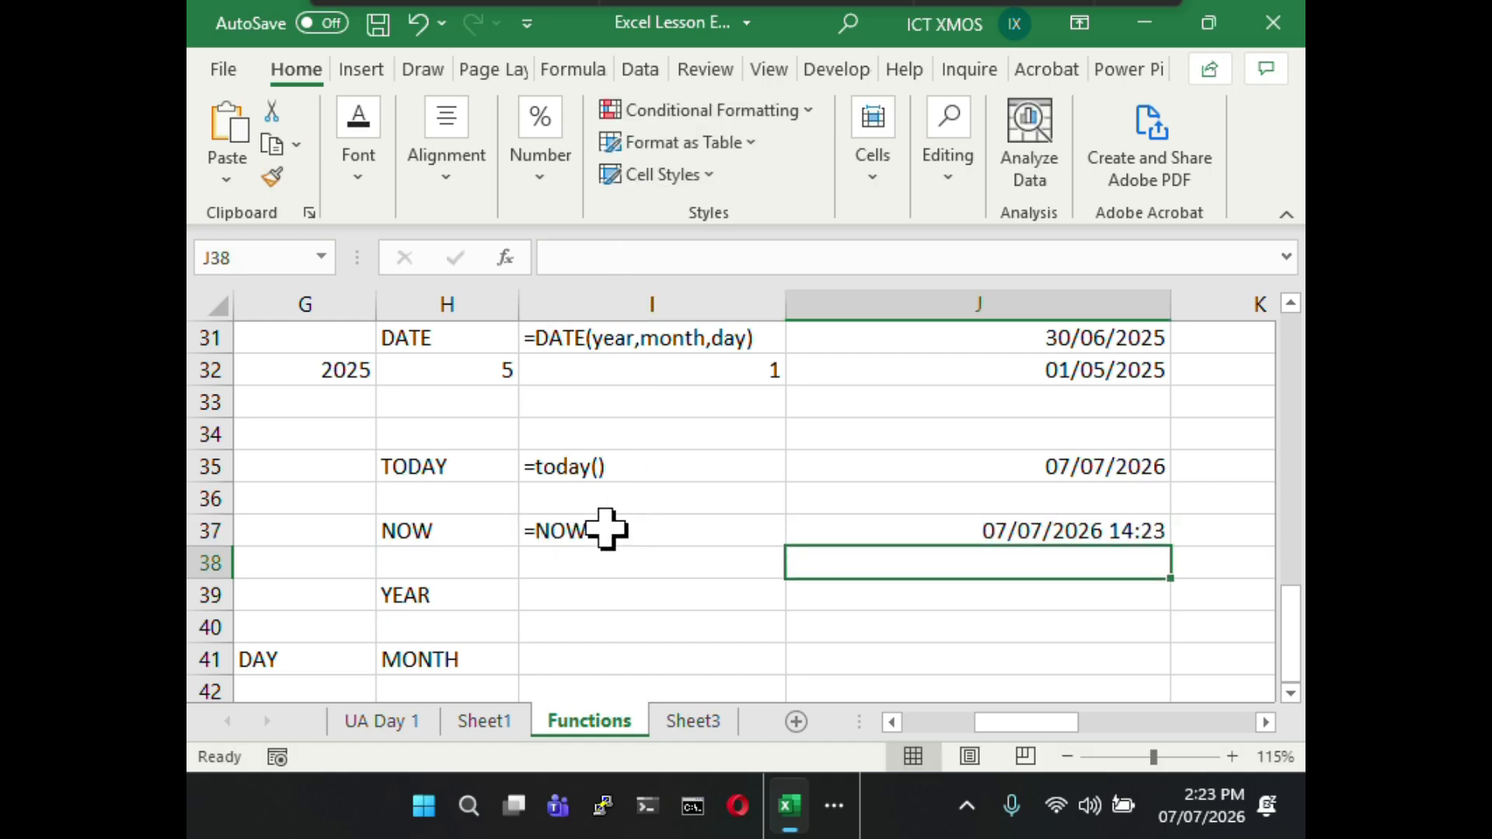
click(610, 528)
click(627, 258)
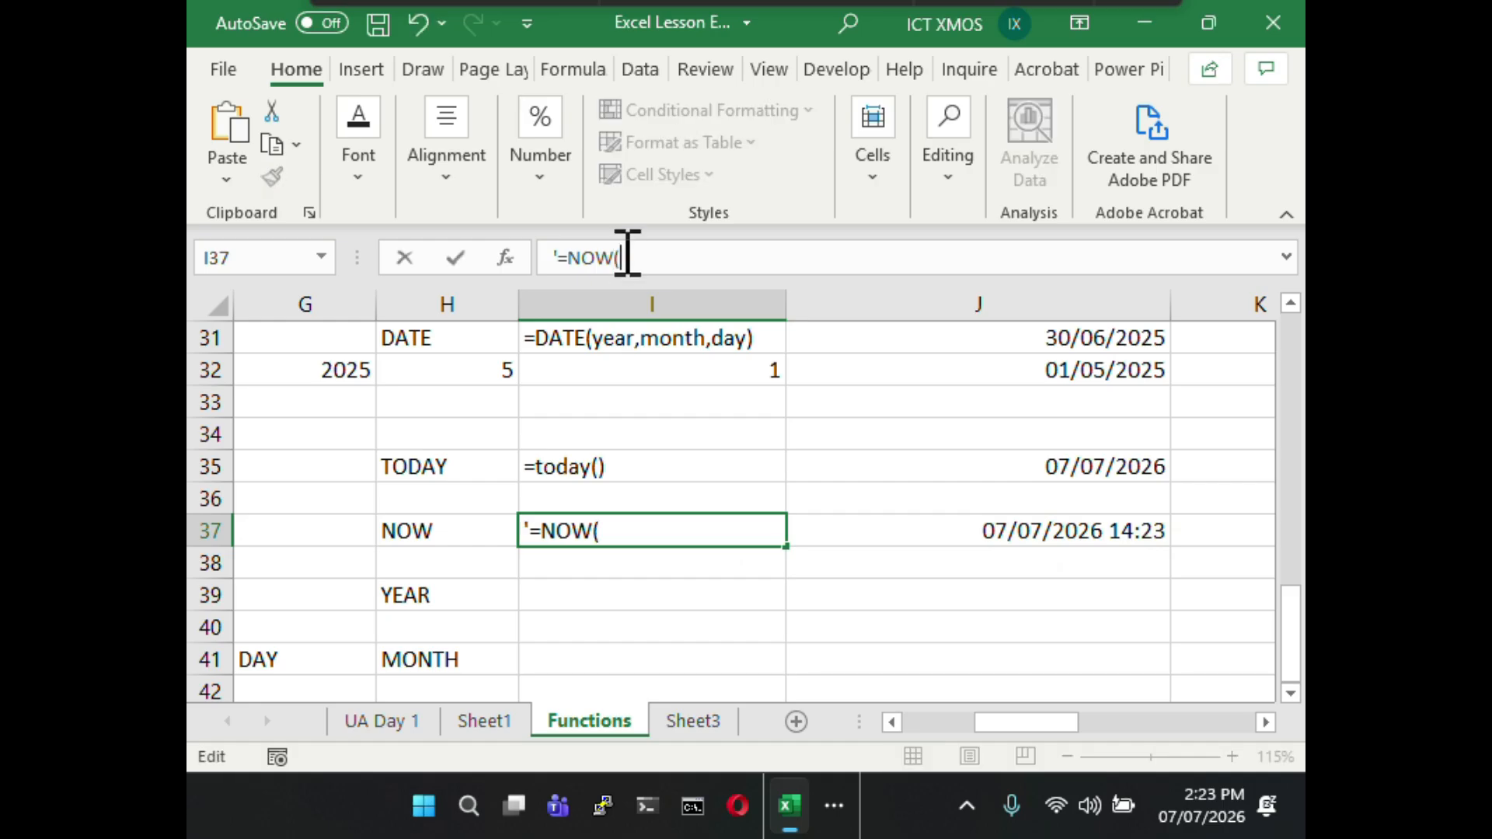
key(Return)
click(949, 603)
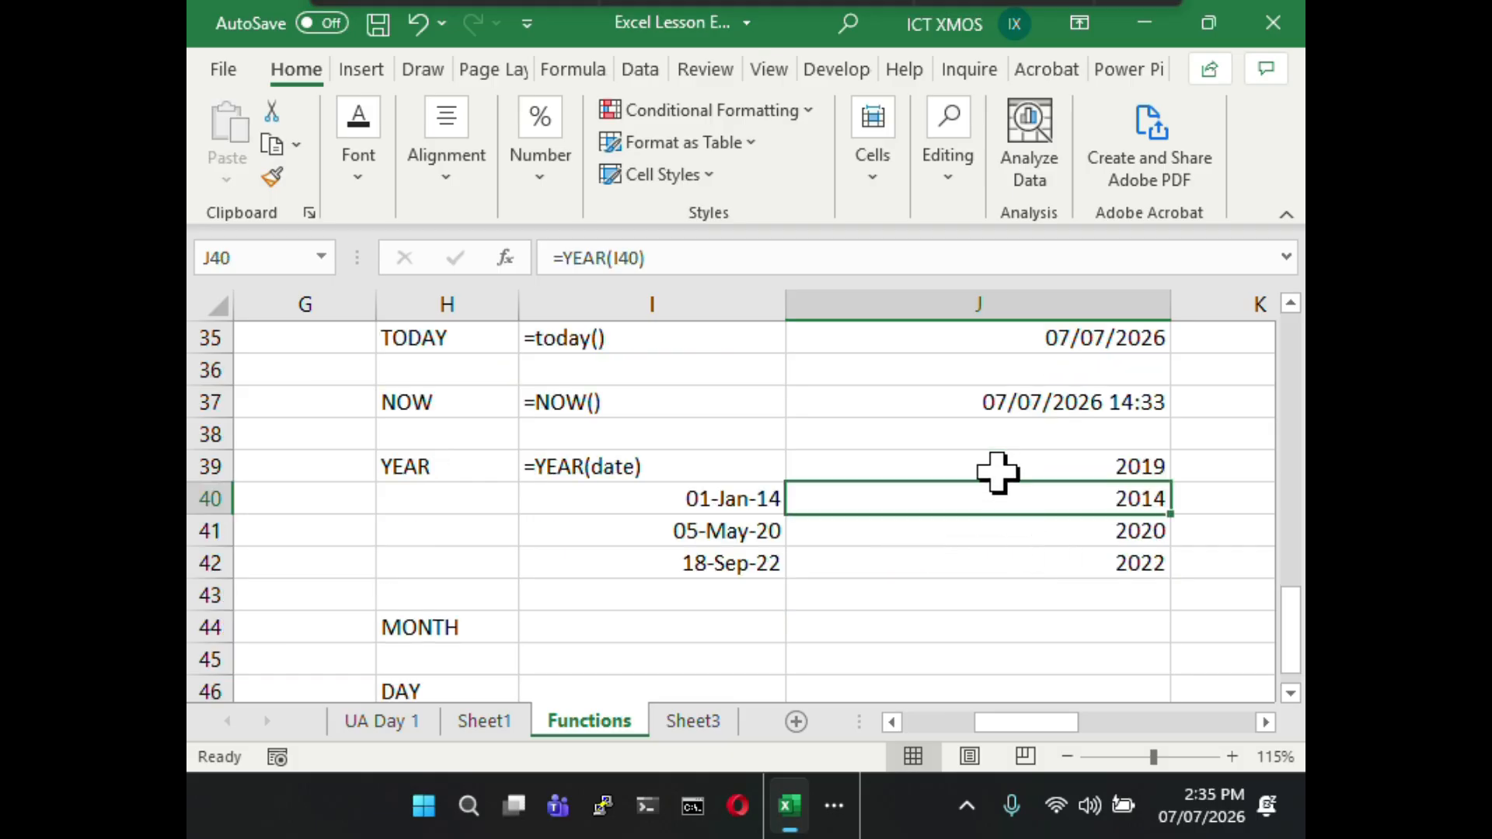
click(998, 471)
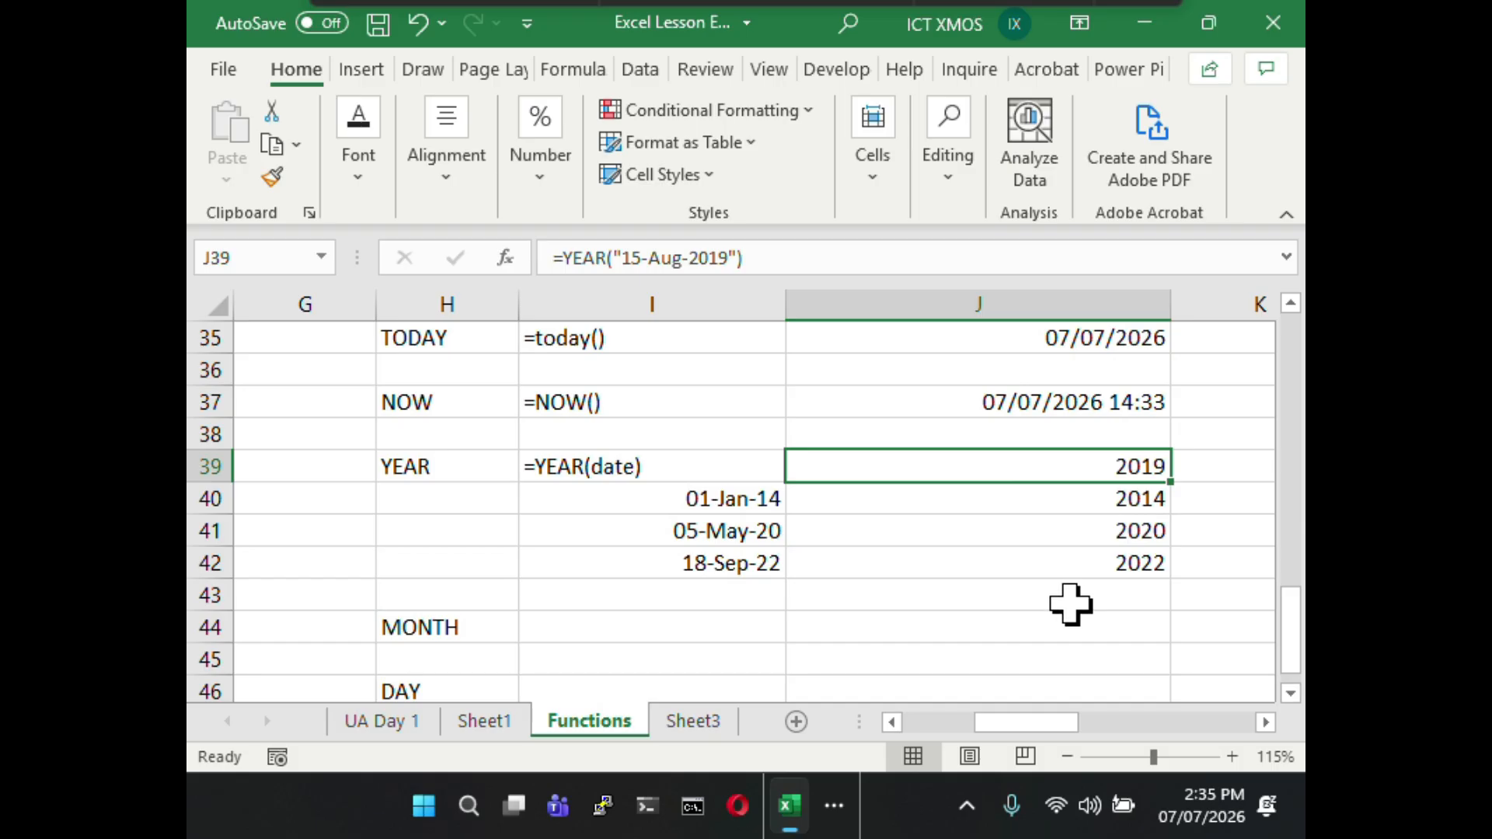
click(630, 258)
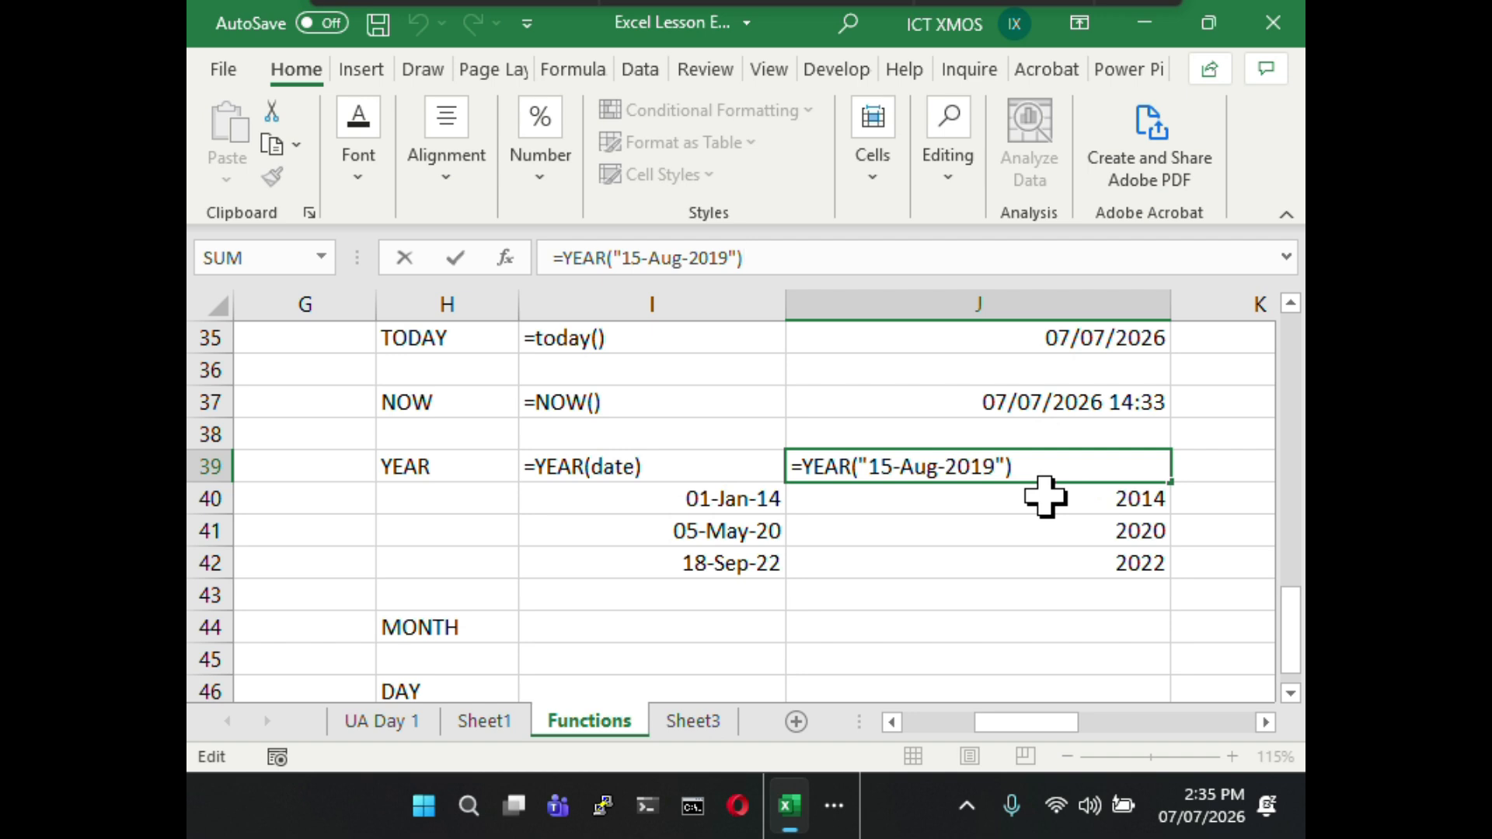
key(Return)
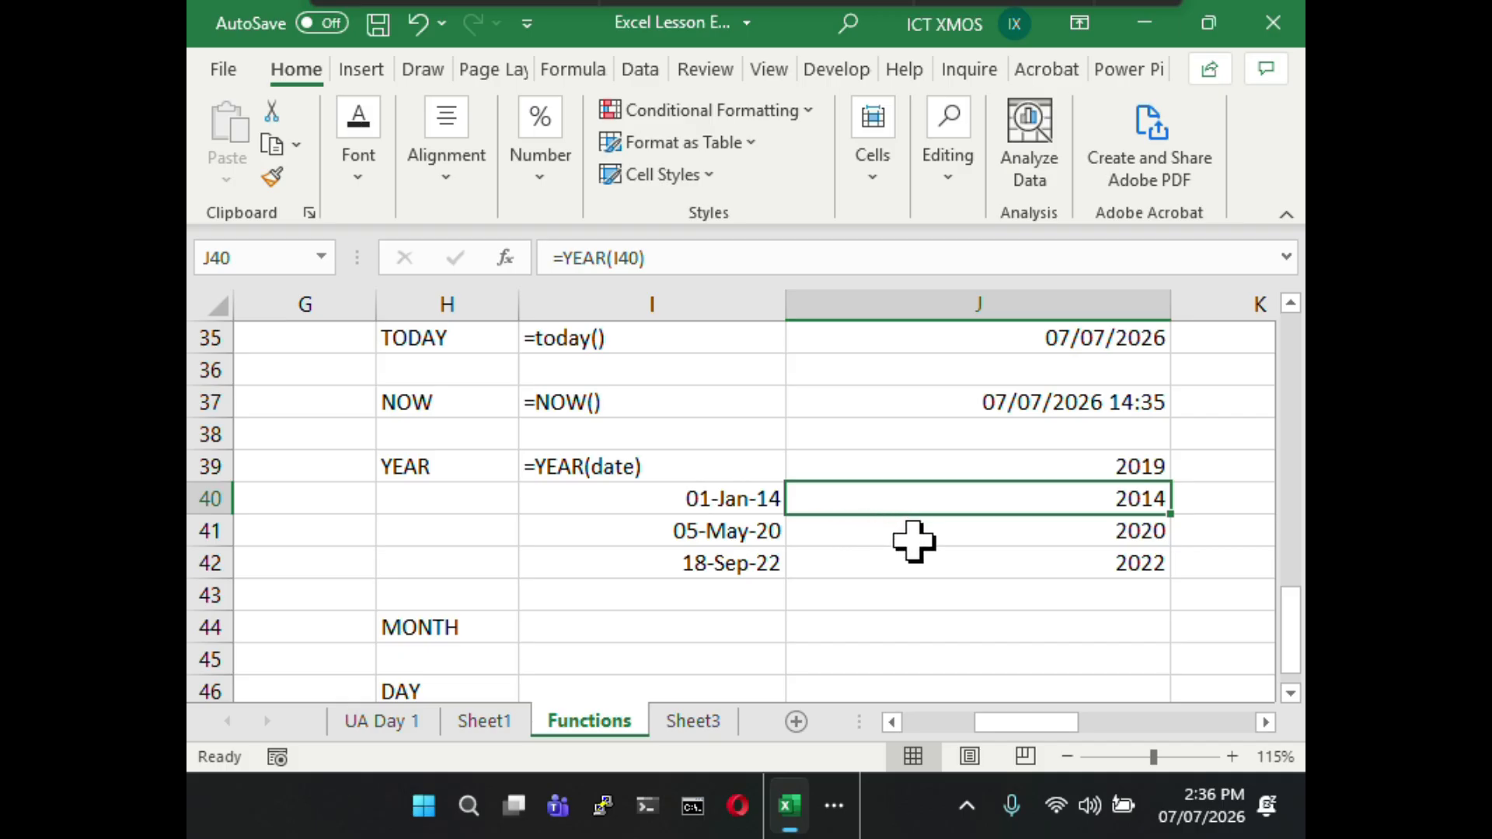
scroll(913, 542, down, 1)
scroll(914, 542, up, 1)
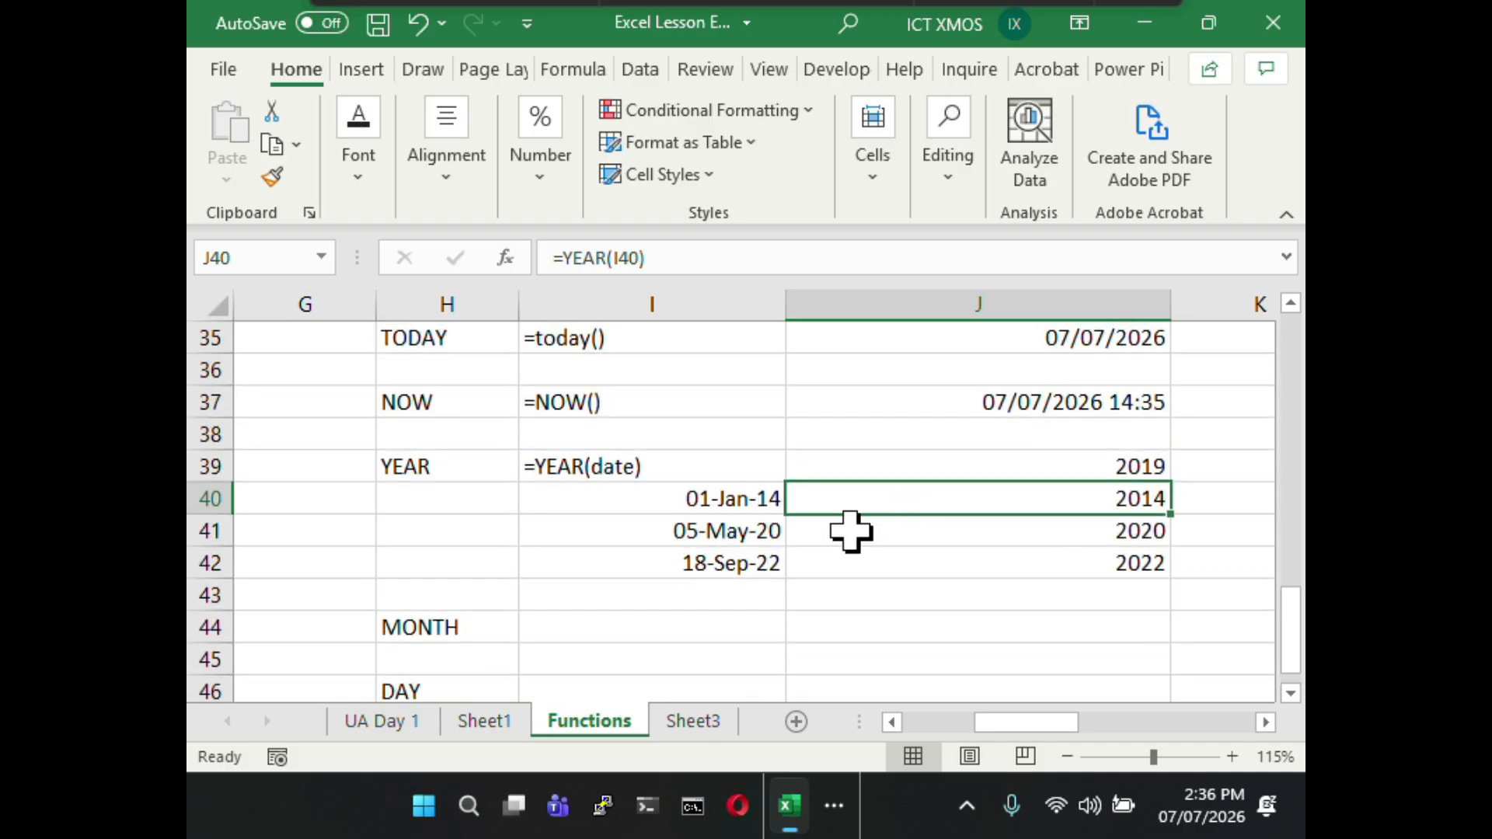
click(976, 465)
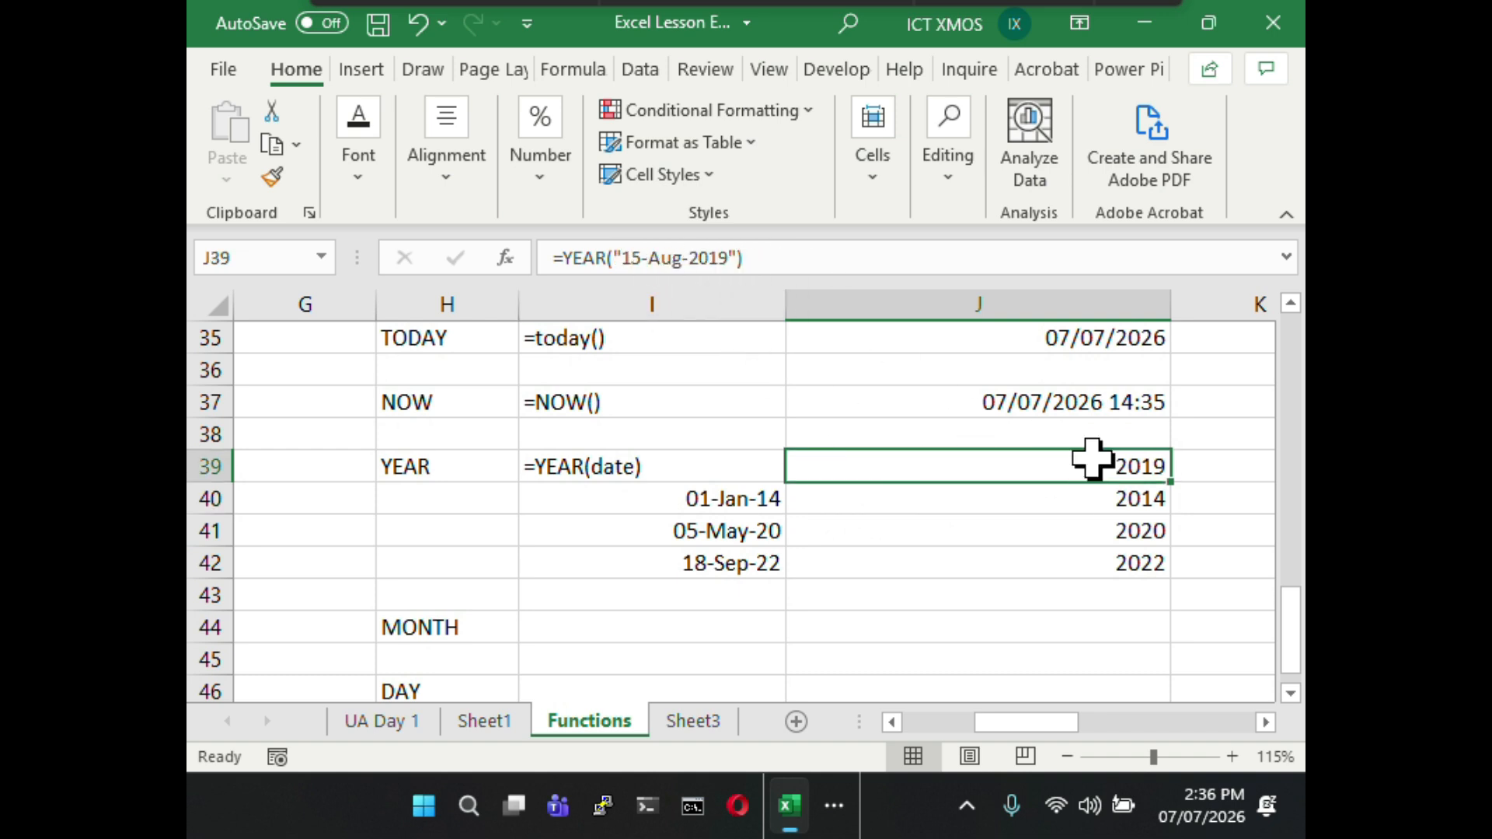
click(904, 503)
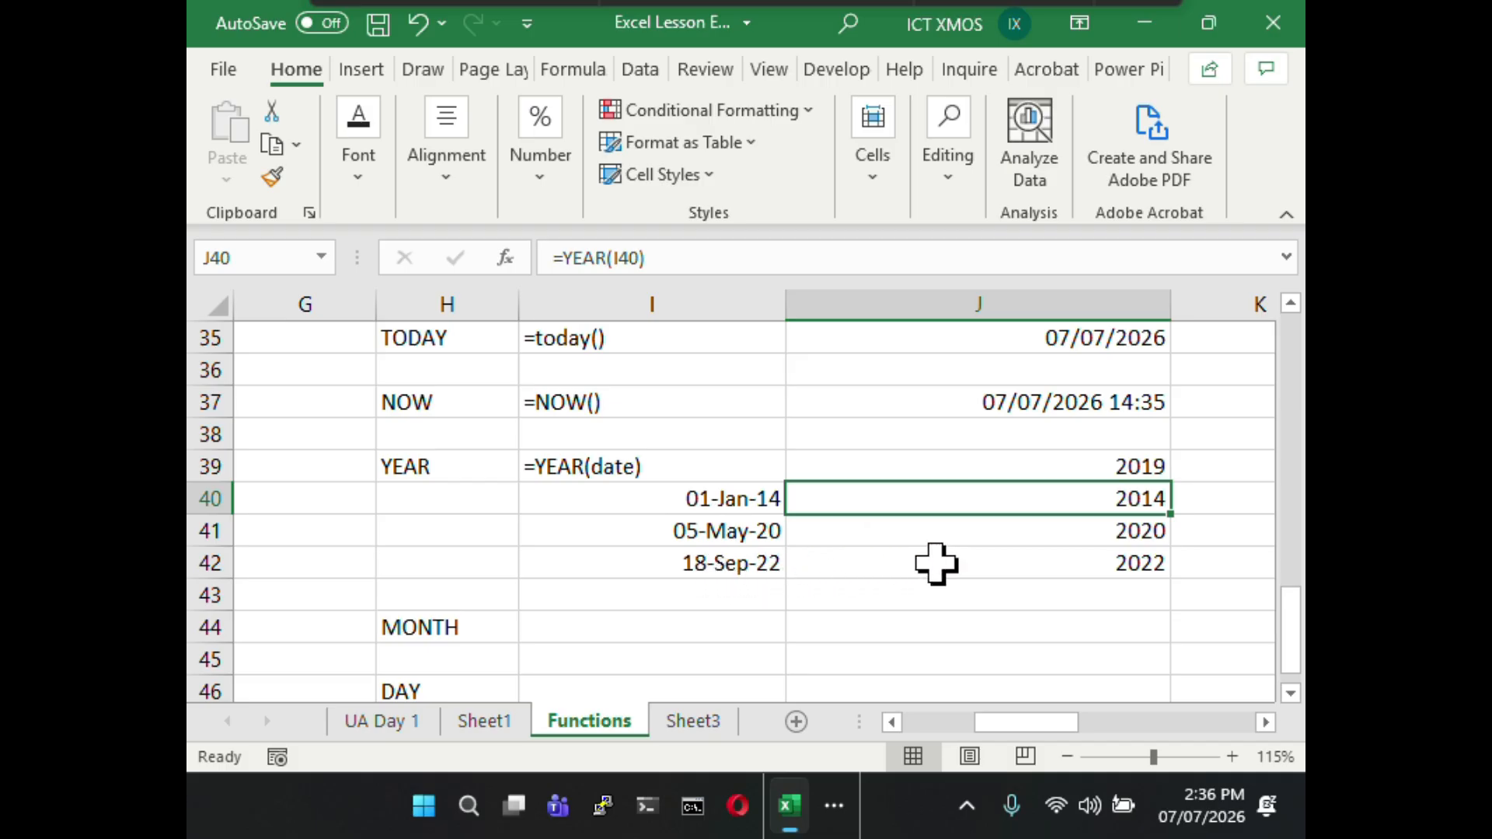
click(1036, 465)
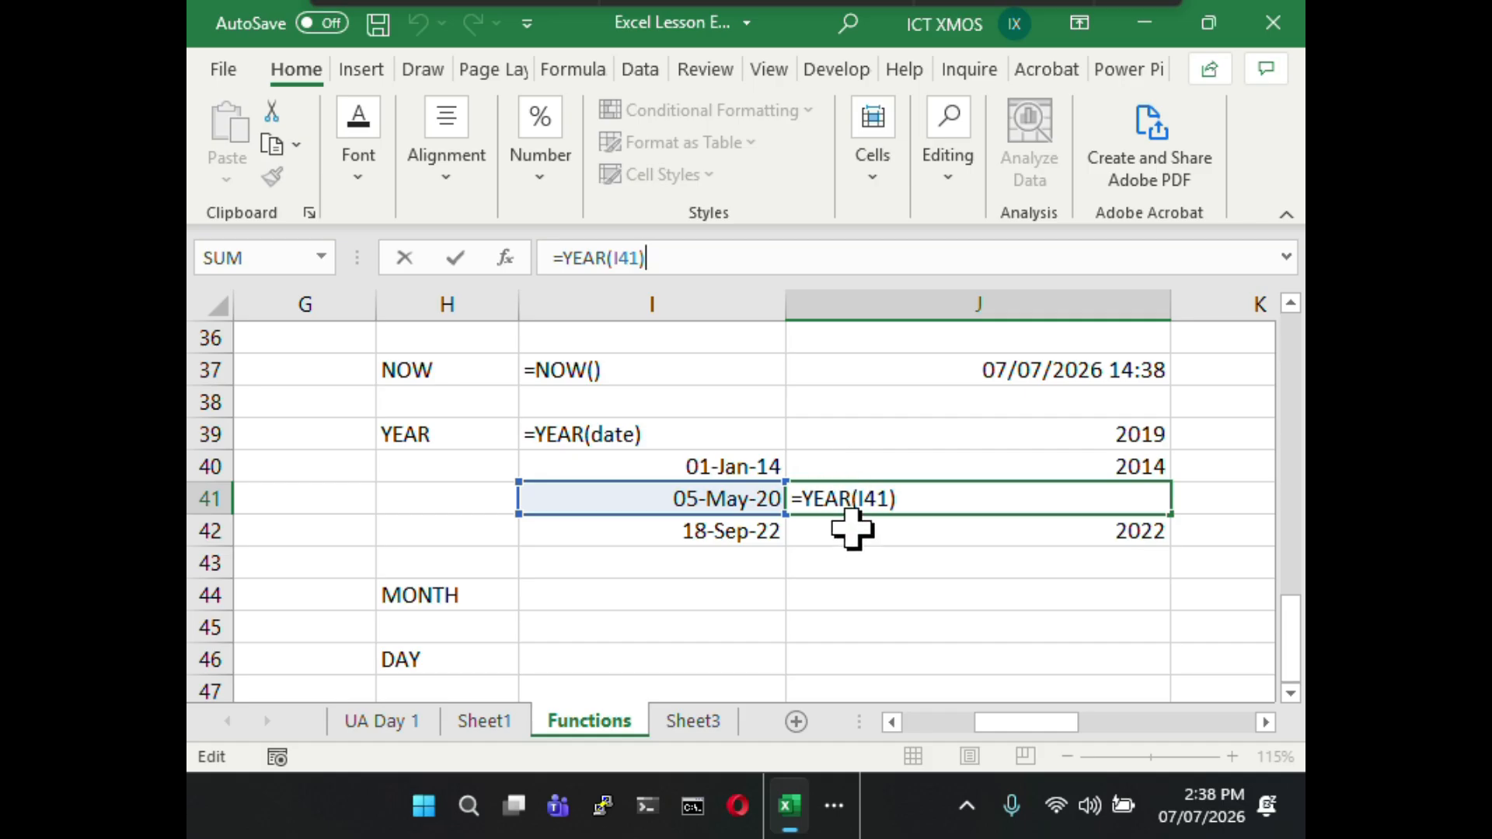
- Replace J41's year formula argument with a reference to I41, still returning 2020
click(832, 465)
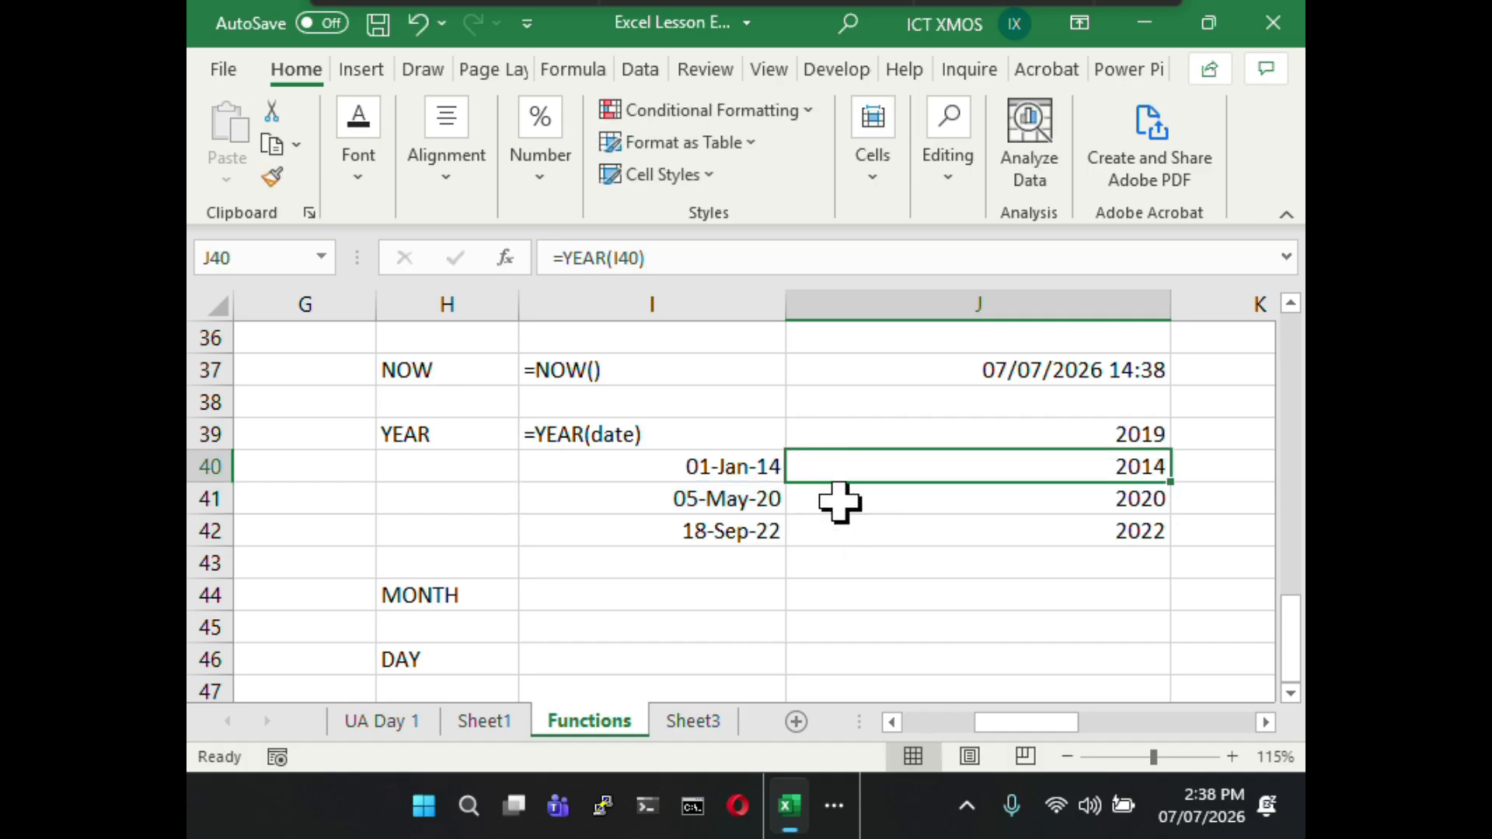
click(839, 499)
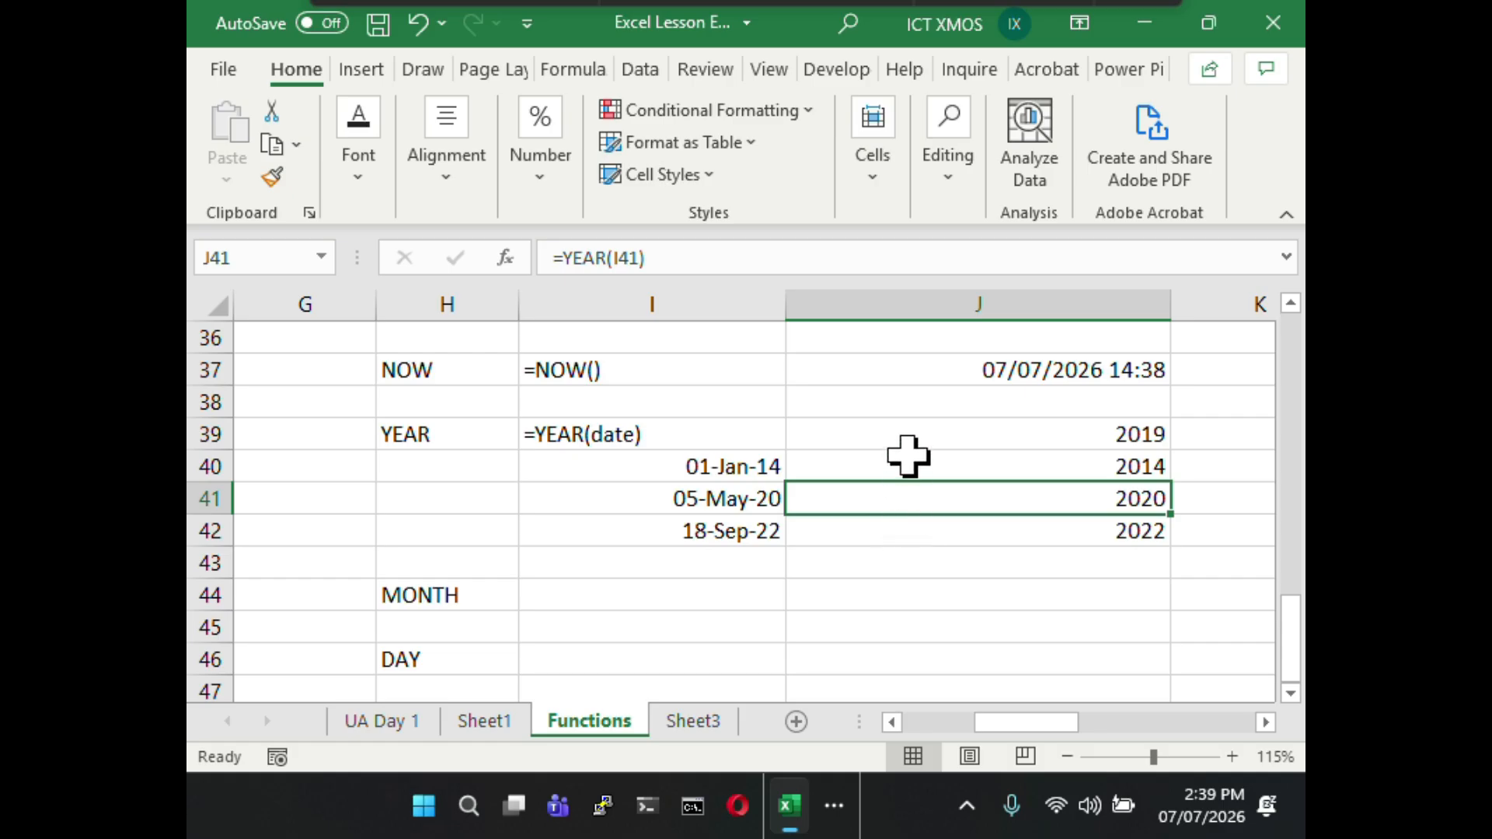
click(642, 258)
drag(641, 258, 612, 247)
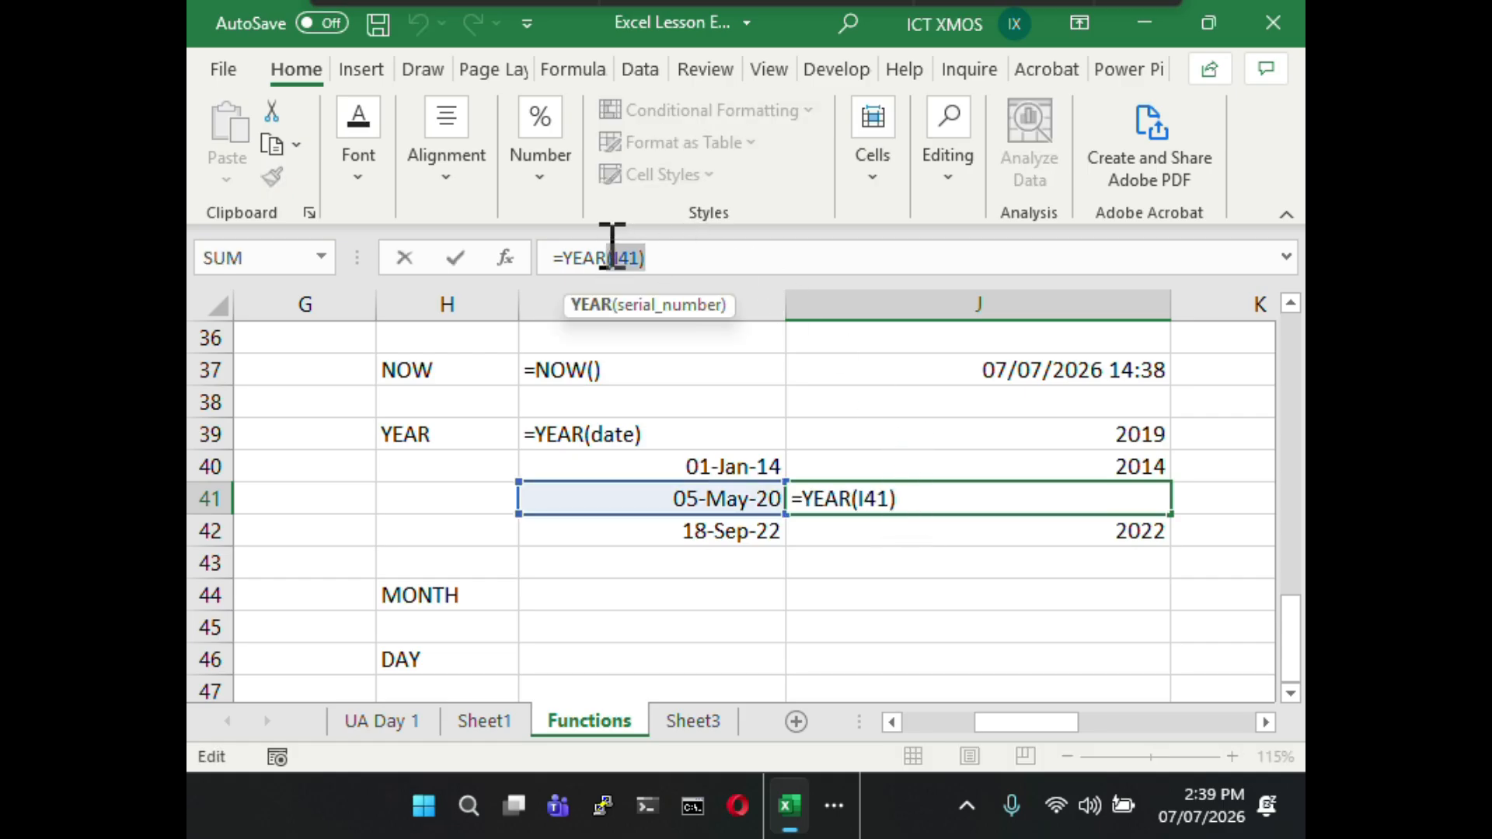
key(BackSpace)
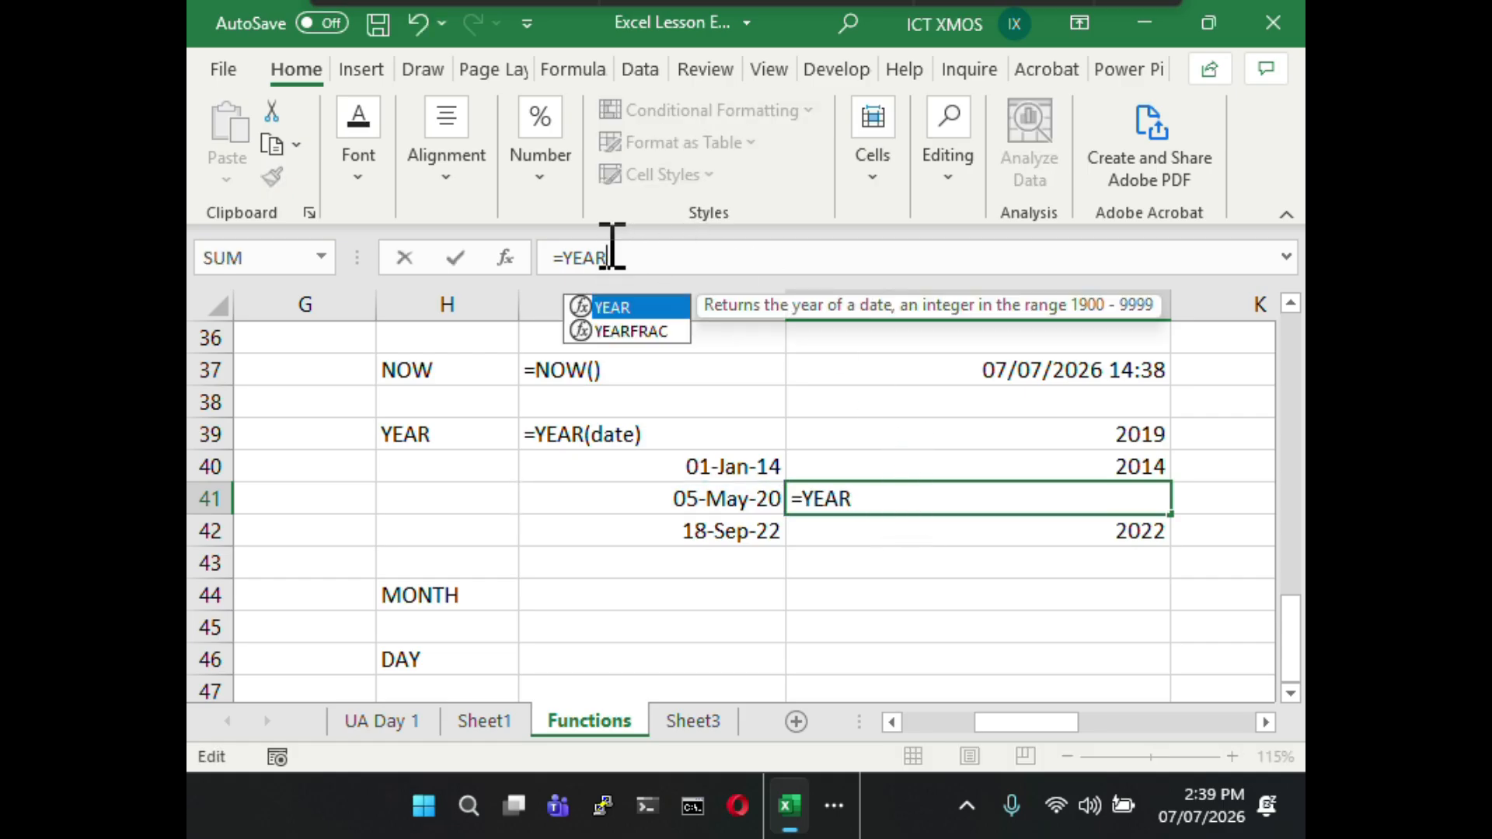
text(()
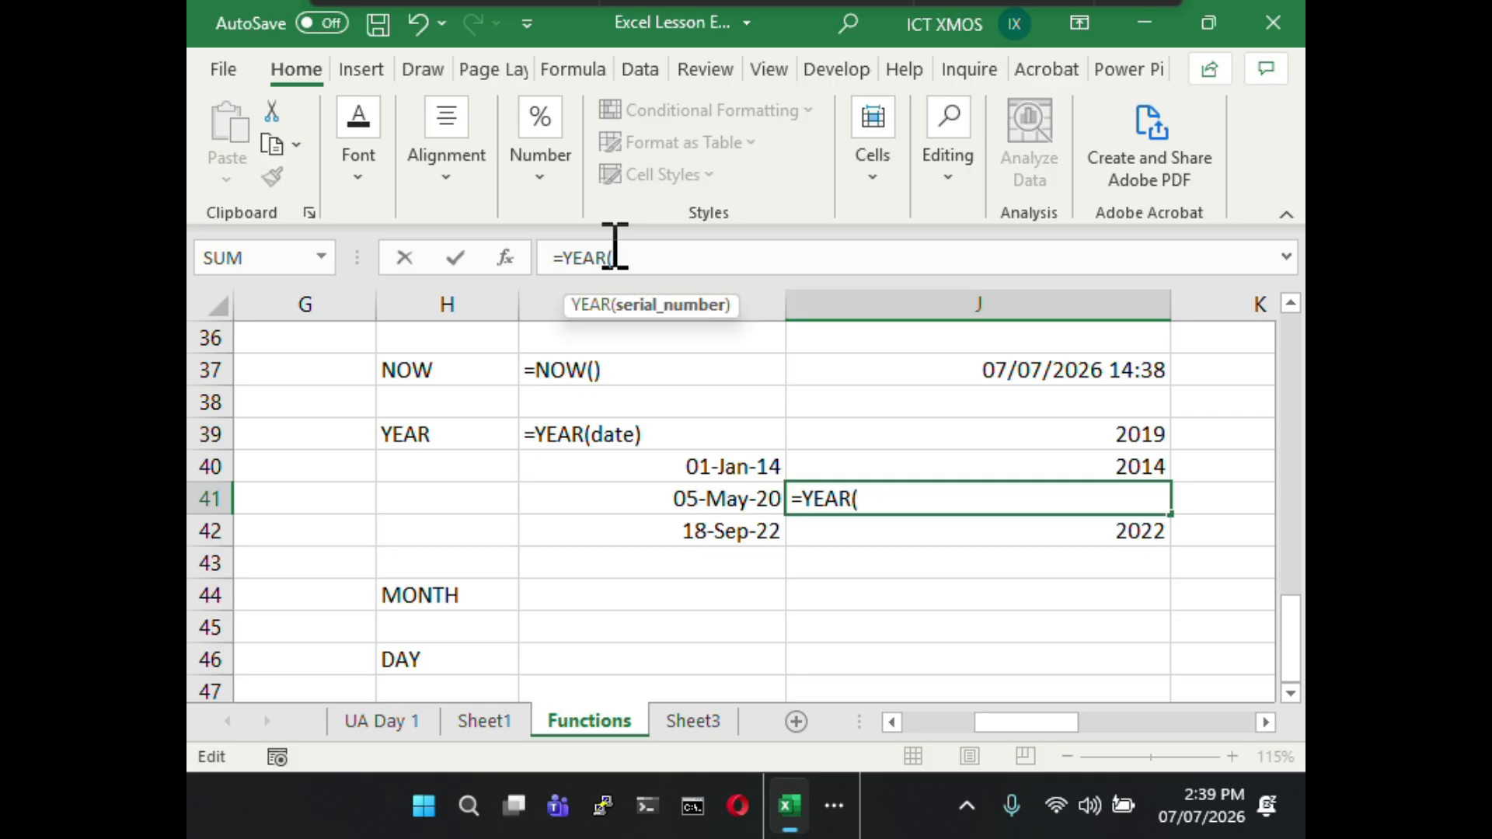
click(723, 501)
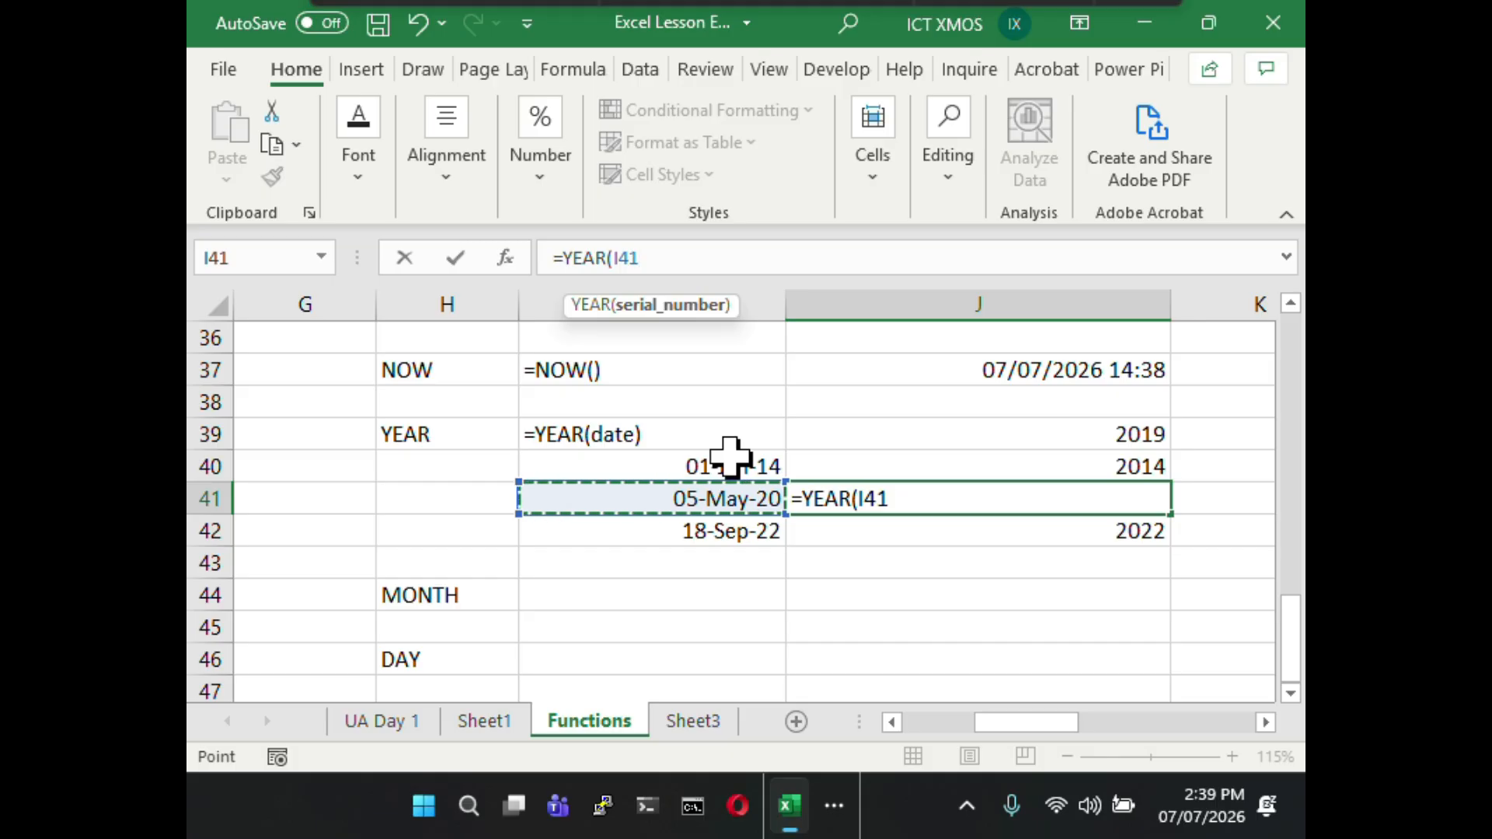
text())
key(Return)
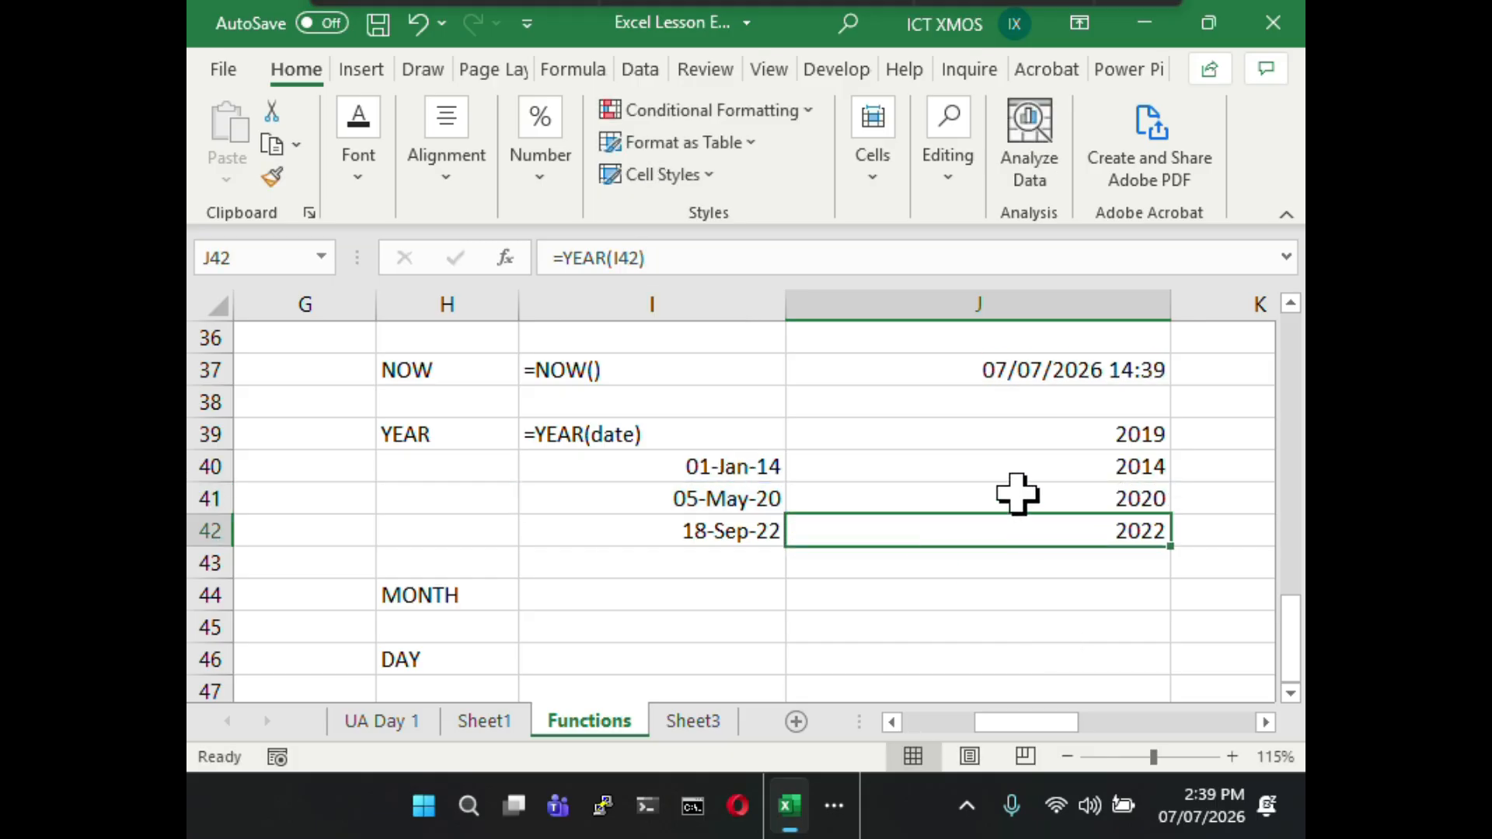
- Check the YEAR results 2014, 2020 and 2022 and inspect J39's 15-Aug-2019 formula
click(1005, 468)
click(1003, 532)
click(1002, 499)
click(1003, 533)
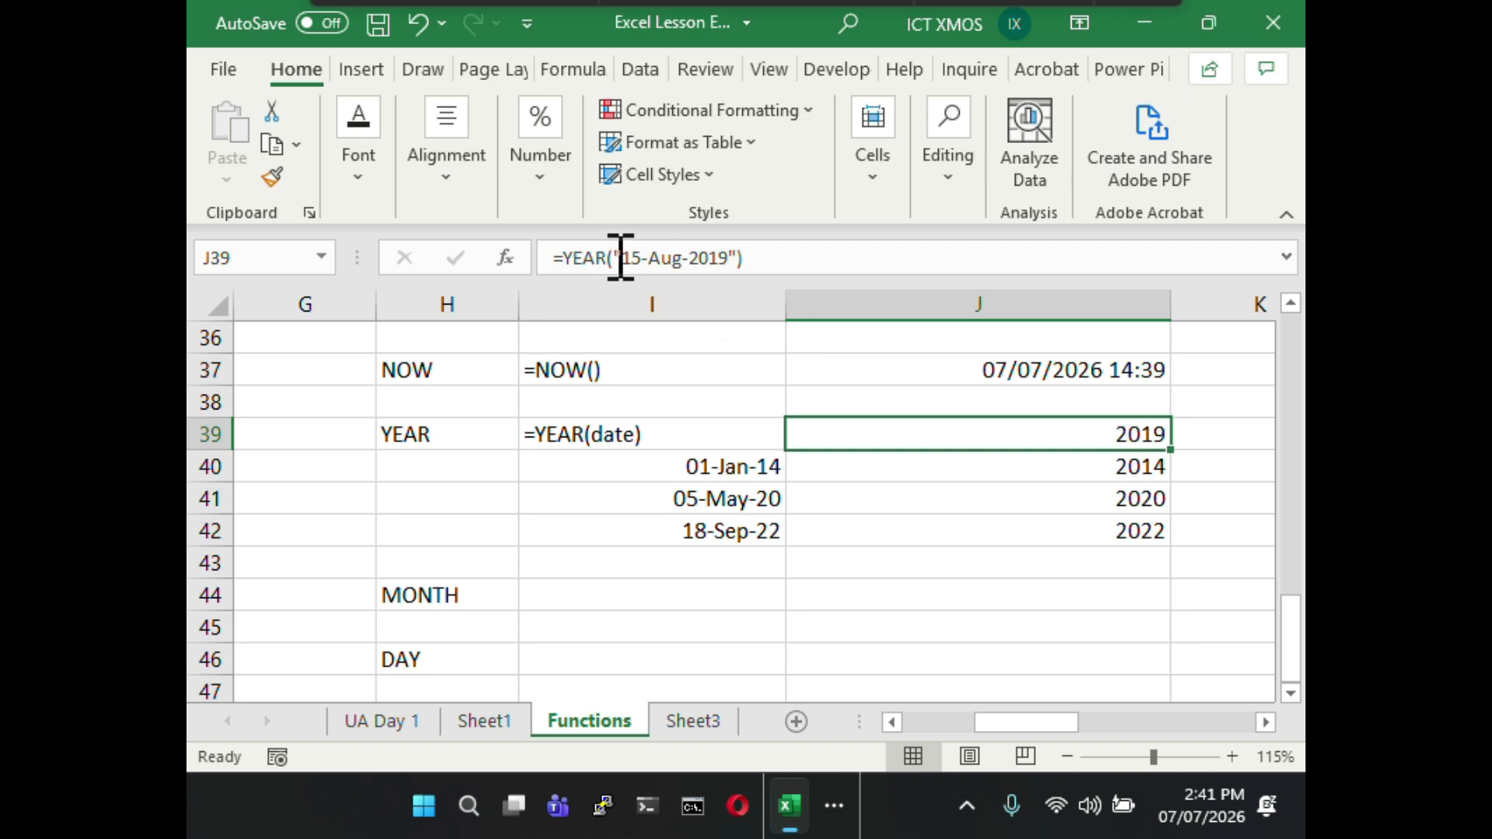
drag(625, 257, 644, 257)
drag(681, 258, 735, 258)
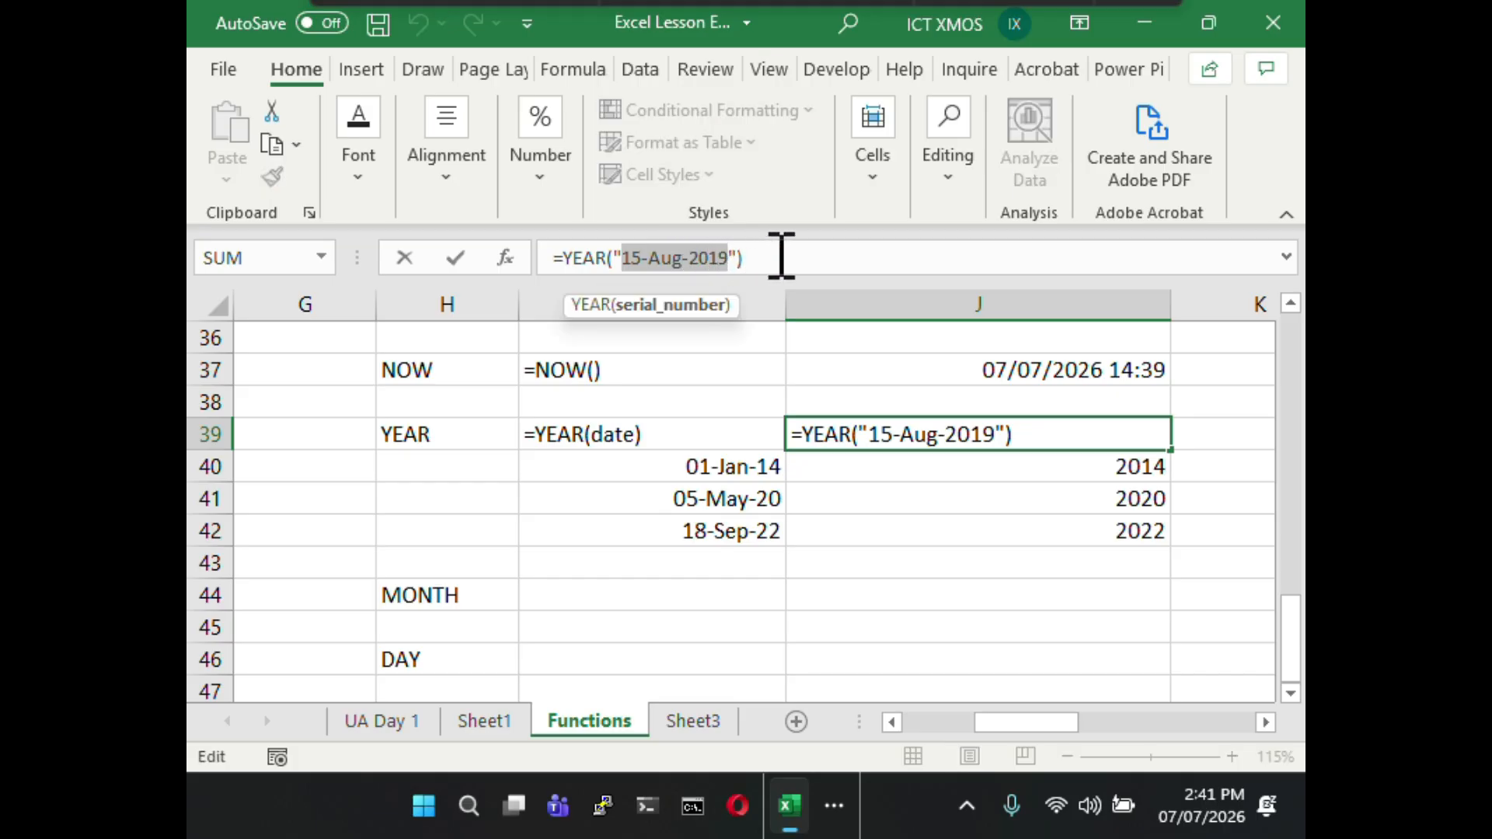
key(Escape)
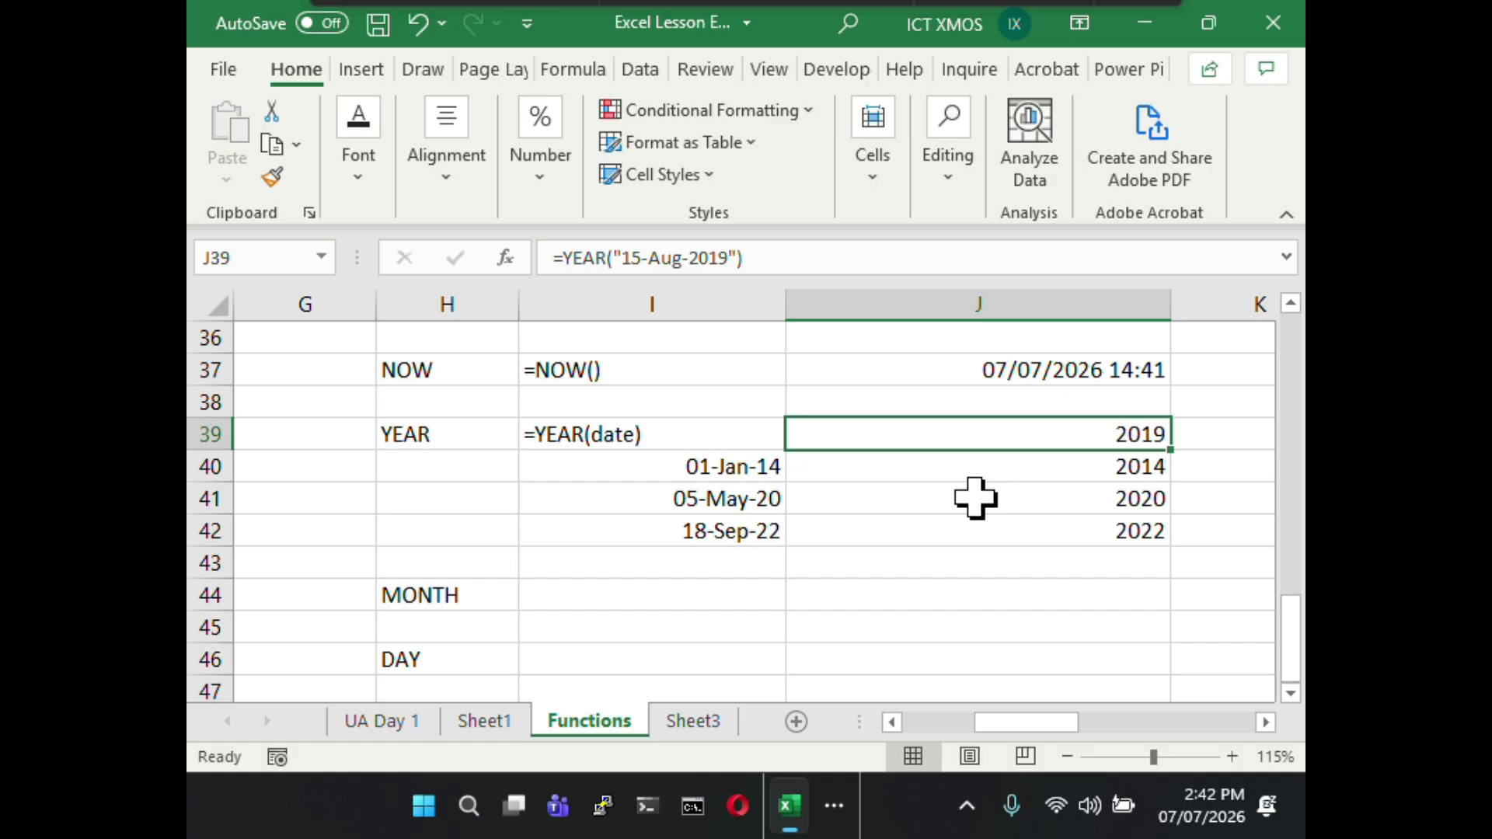
- Start typing the =month(date) syntax note in I44 beside the MONTH label
click(810, 592)
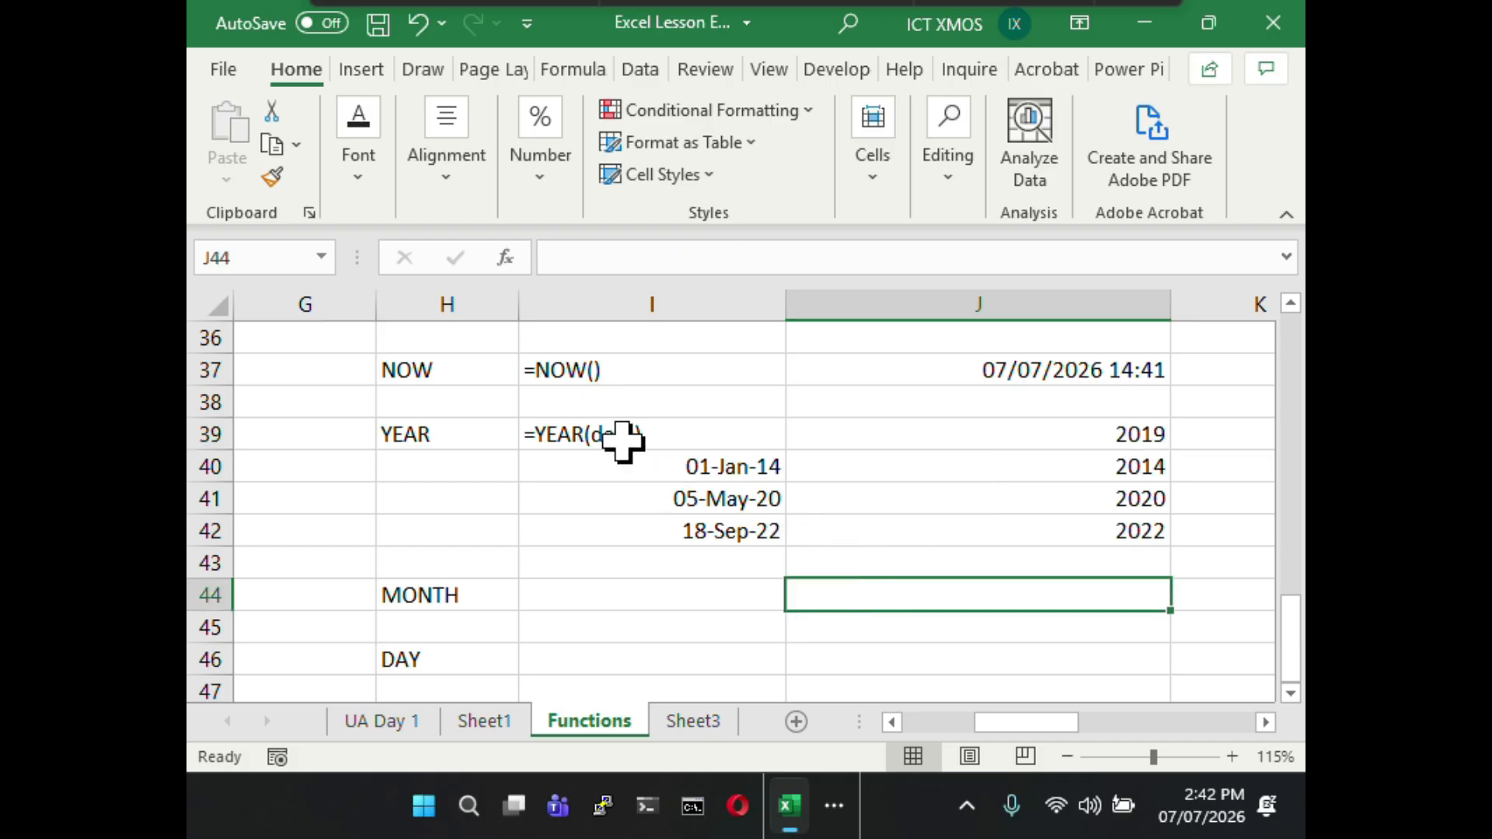
click(617, 595)
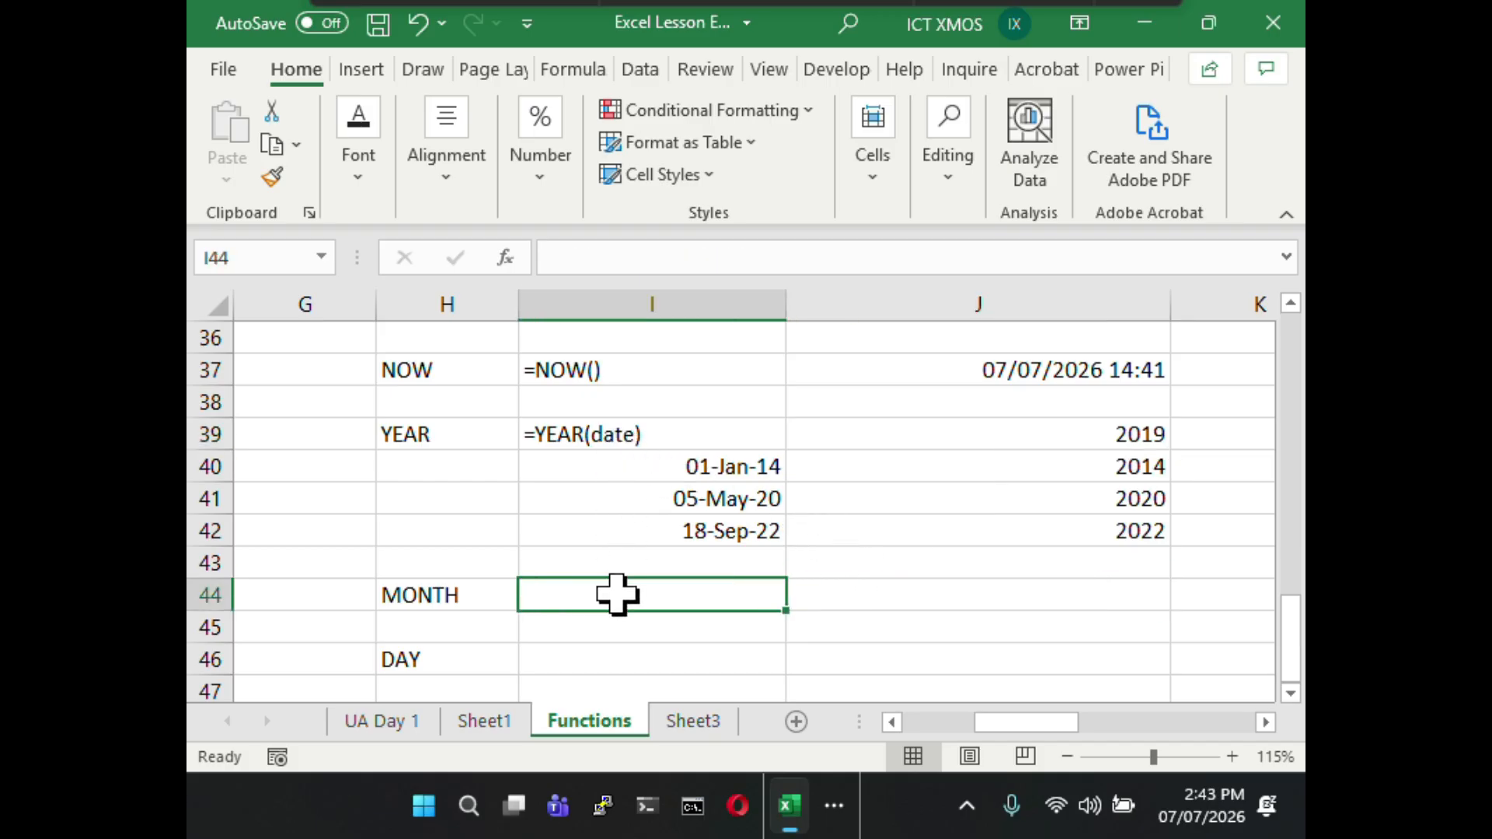
text(=)
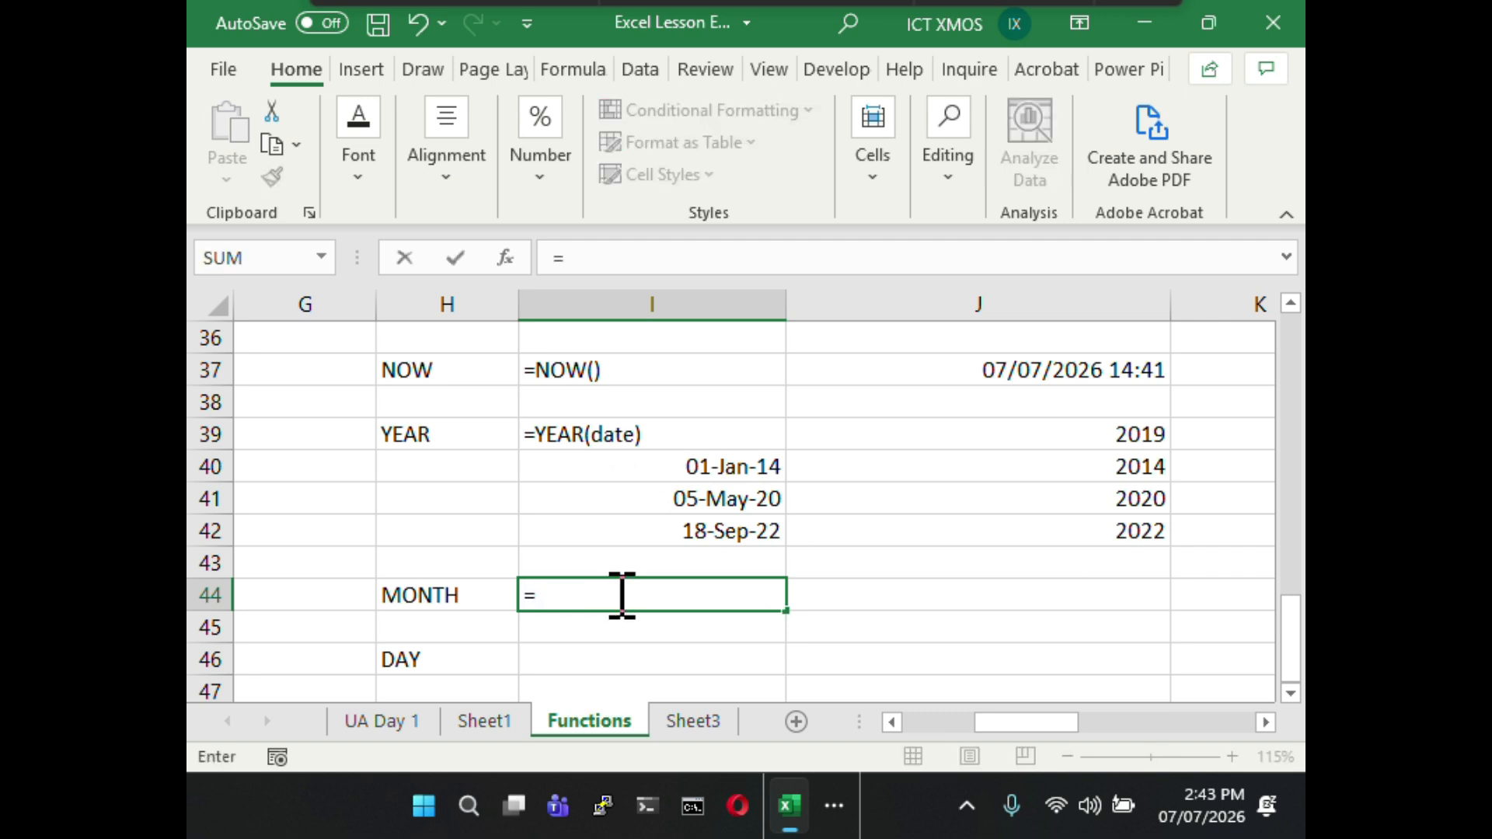
text(y)
key(BackSpace)
text(mon)
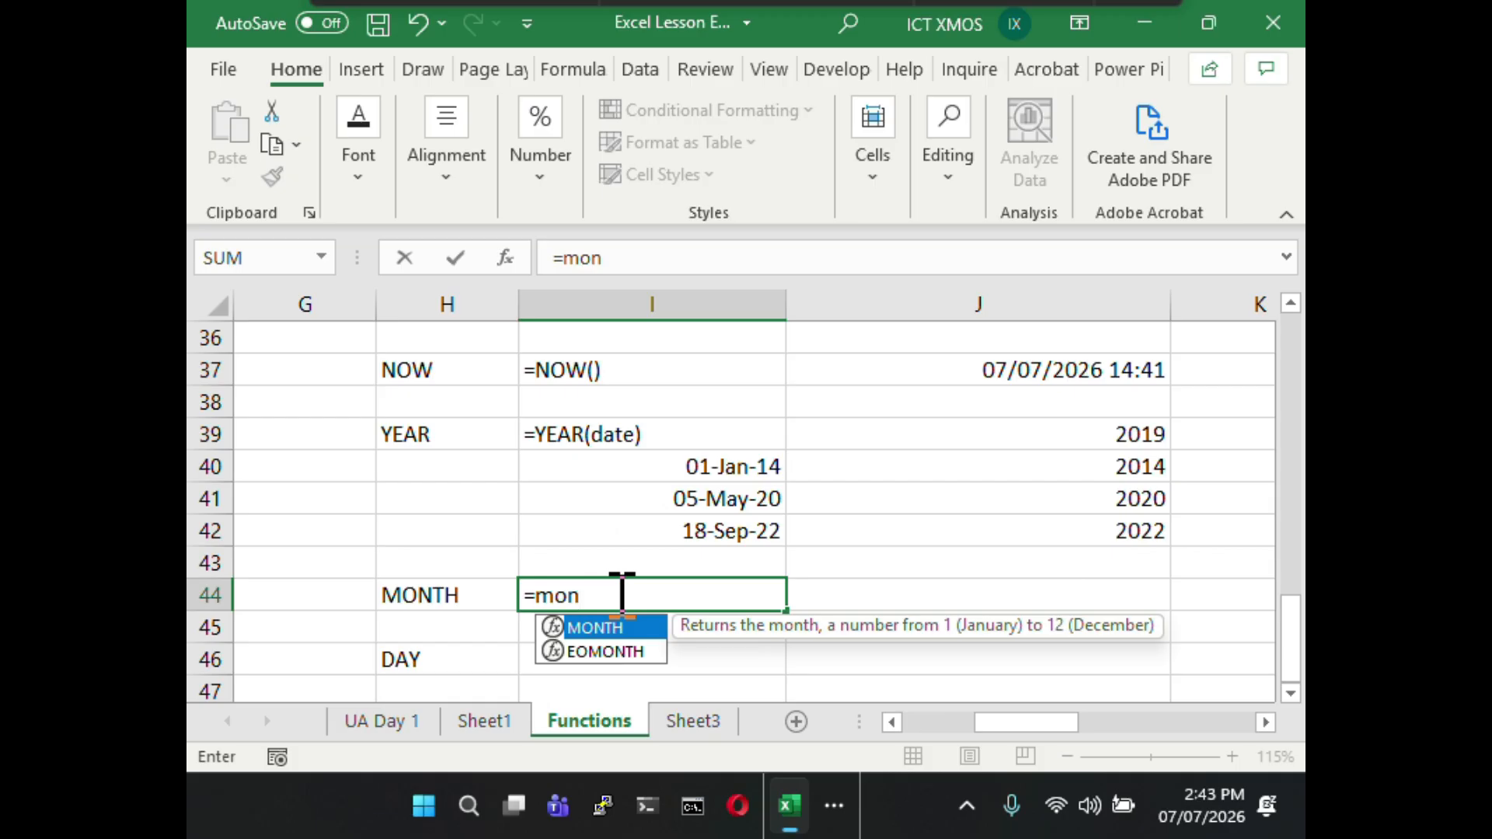
text(th()
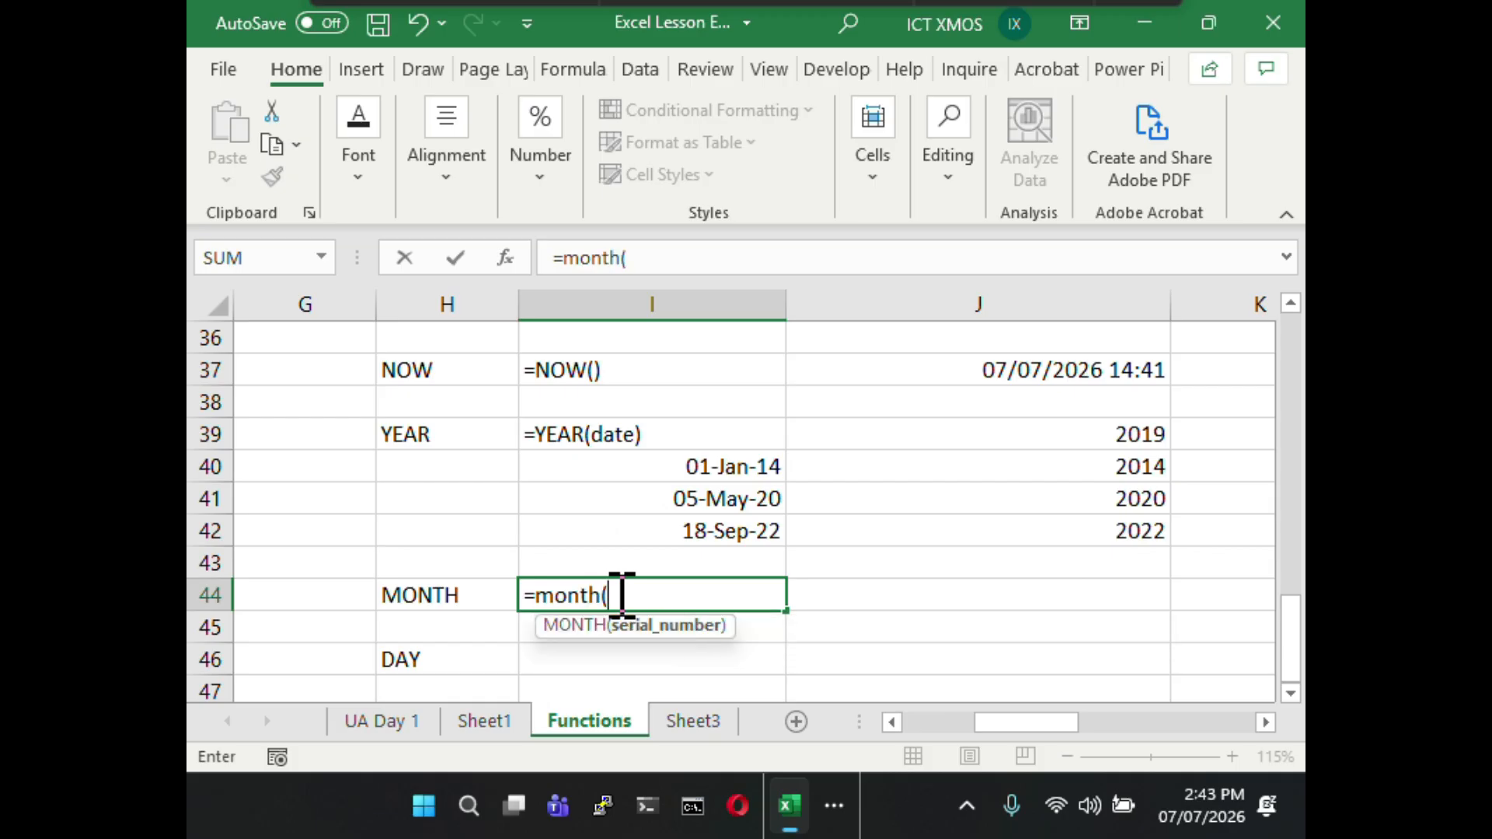
text(date)
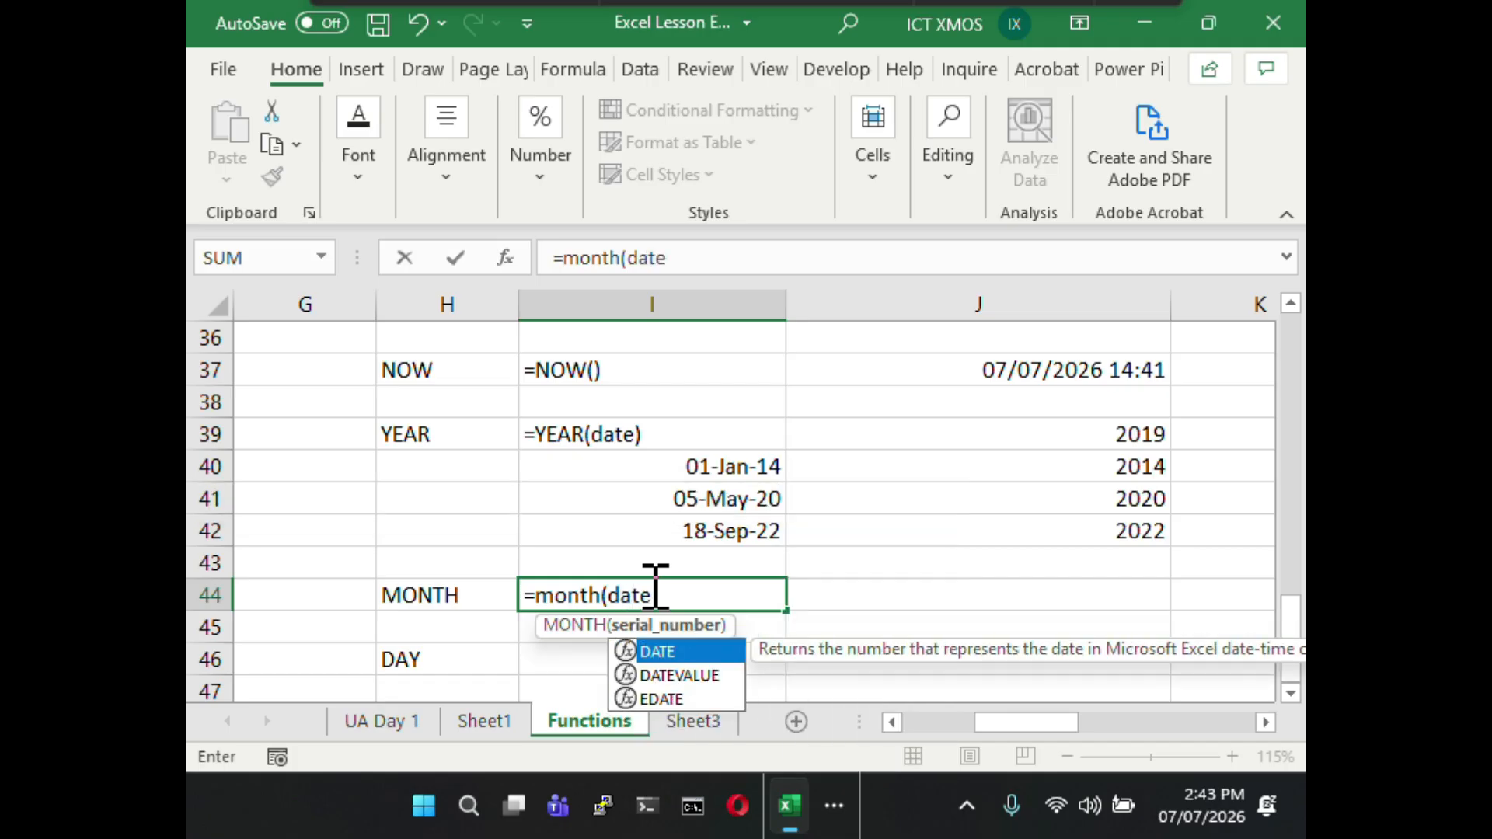
text())
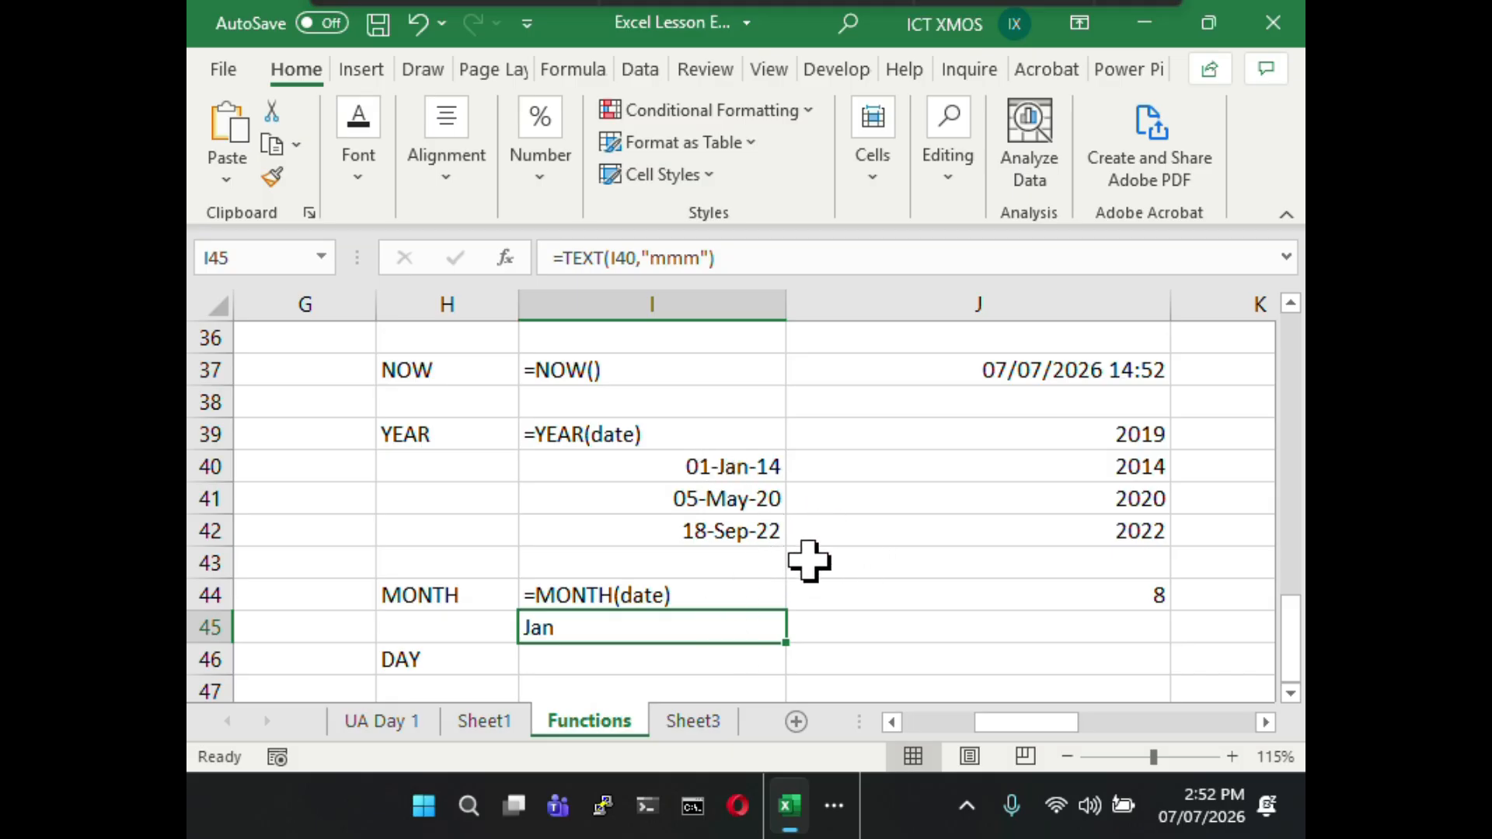
- Add an m to I45's TEXT format so it shows the full month name January
click(696, 258)
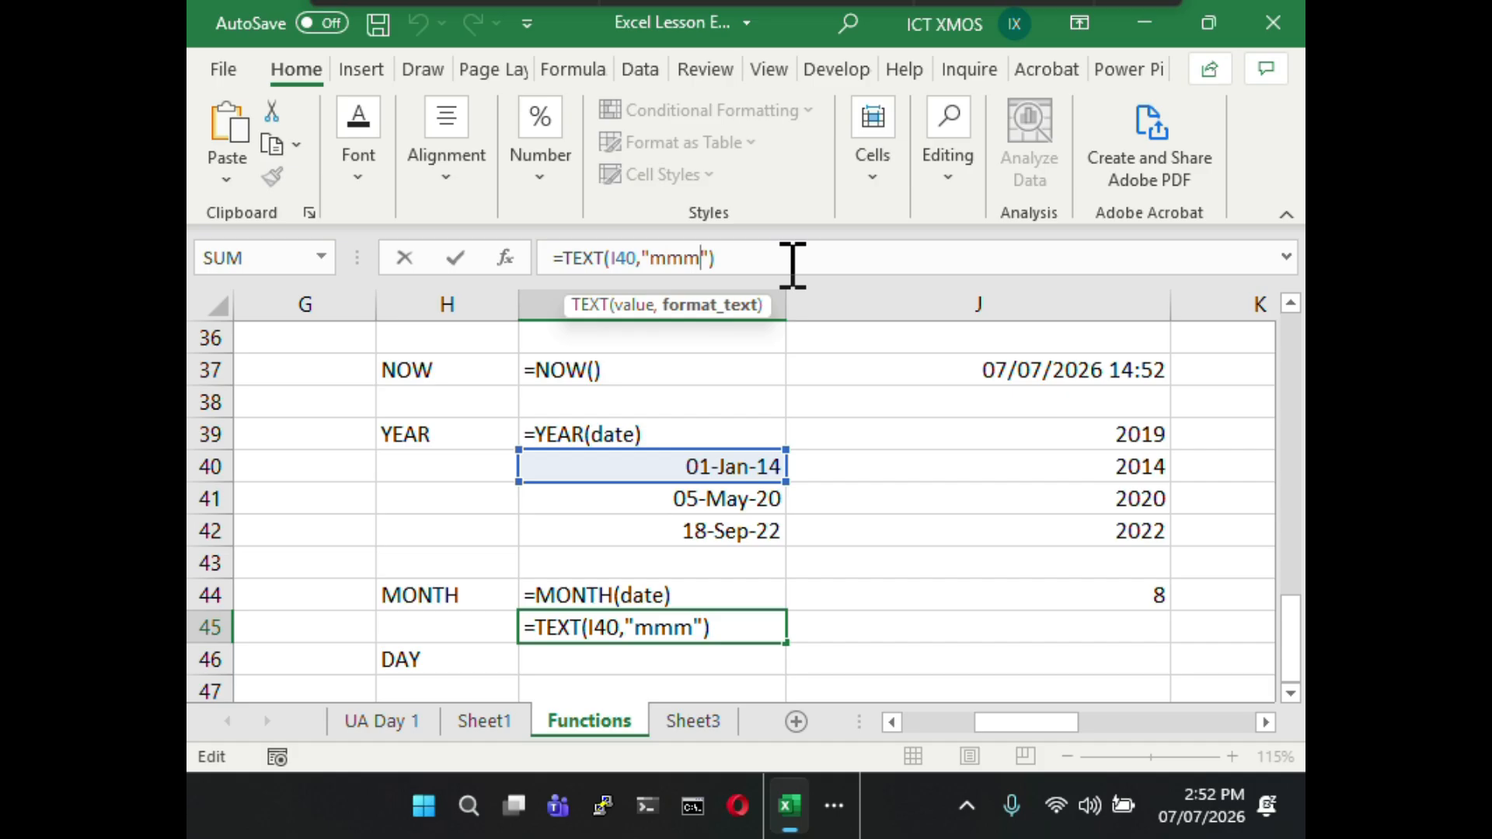
text(m)
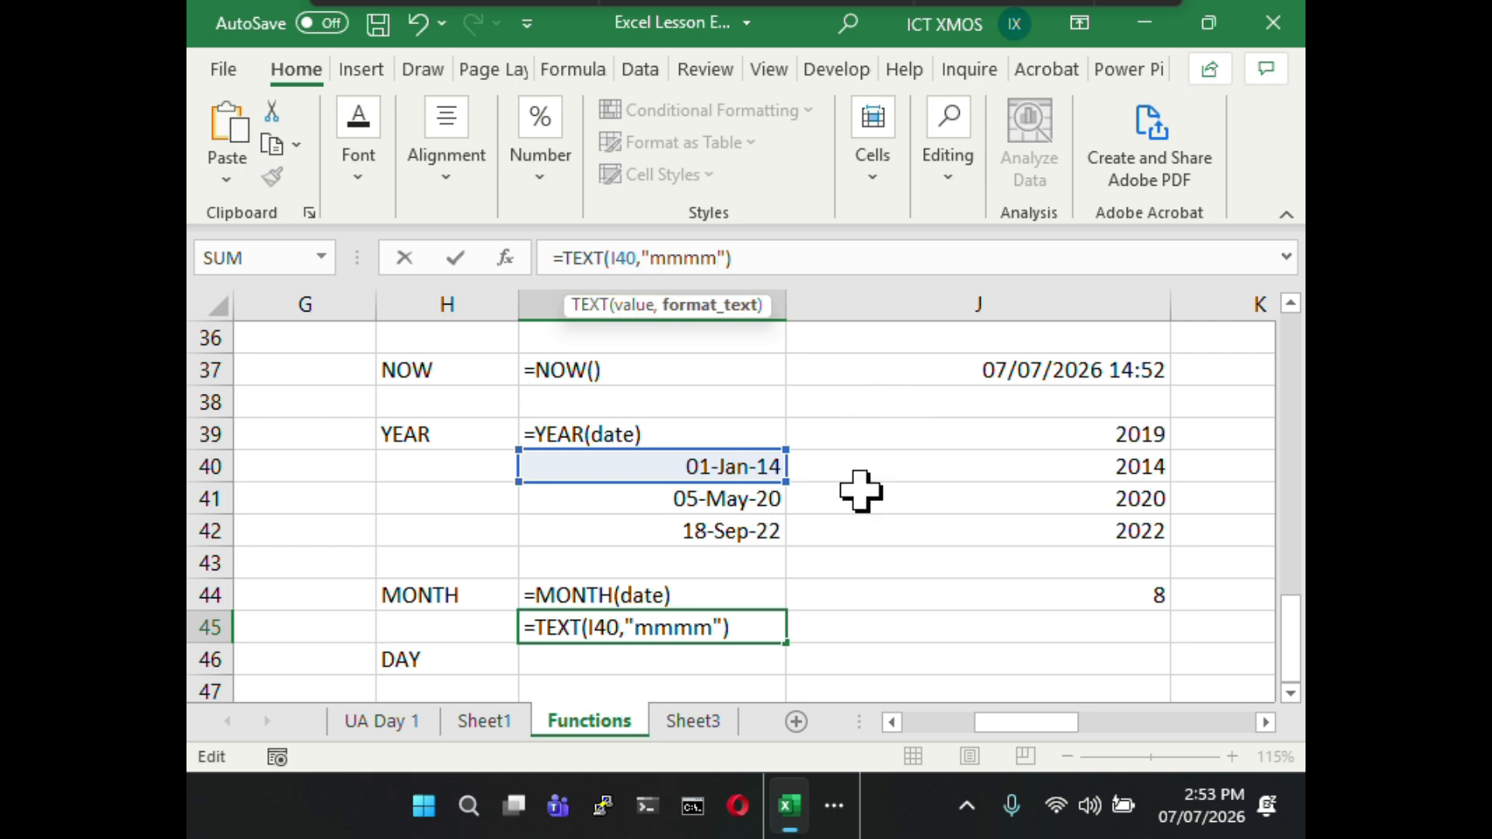
click(777, 259)
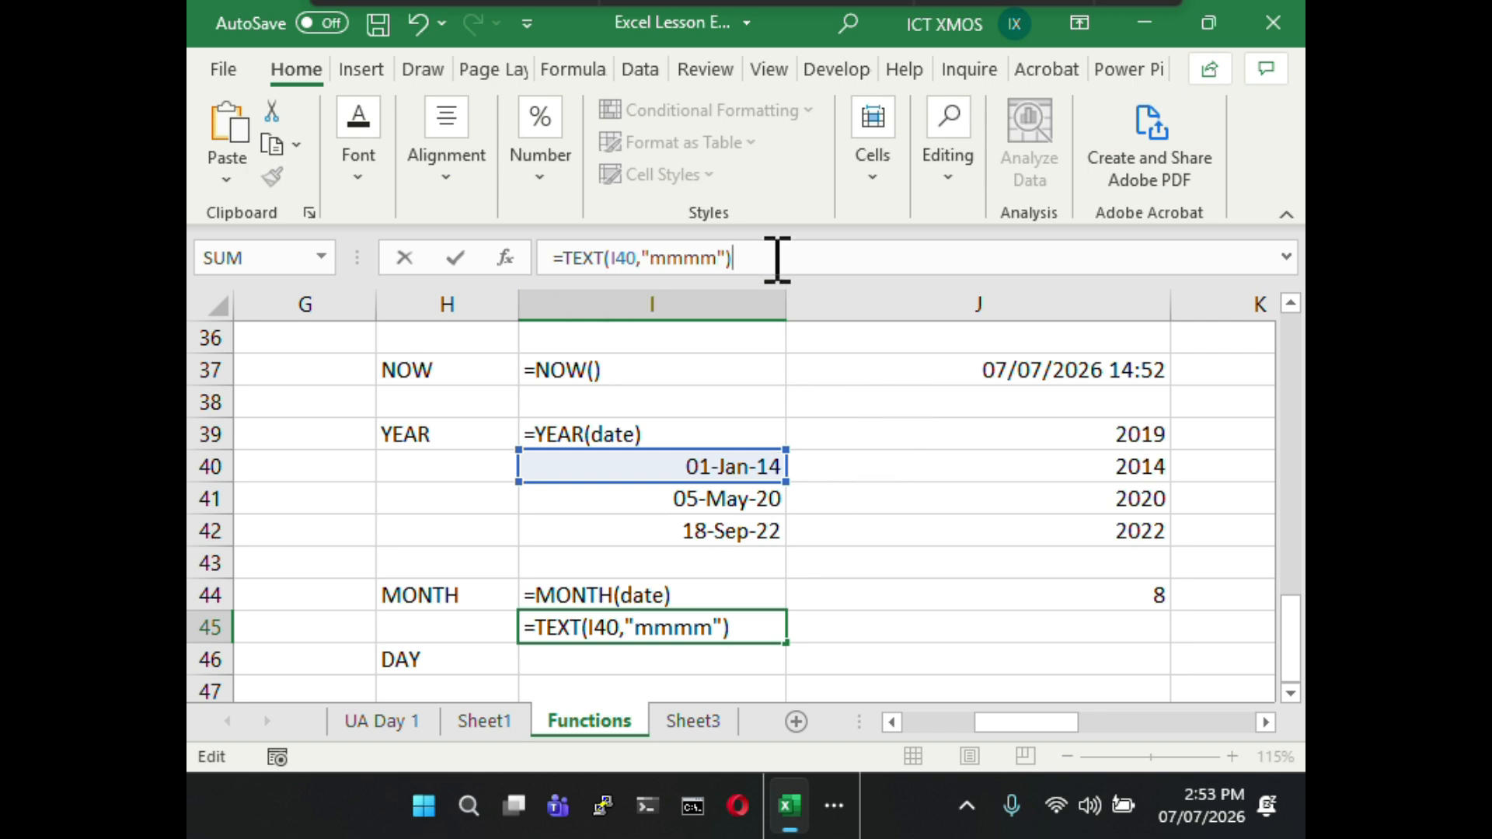
key(Return)
click(740, 627)
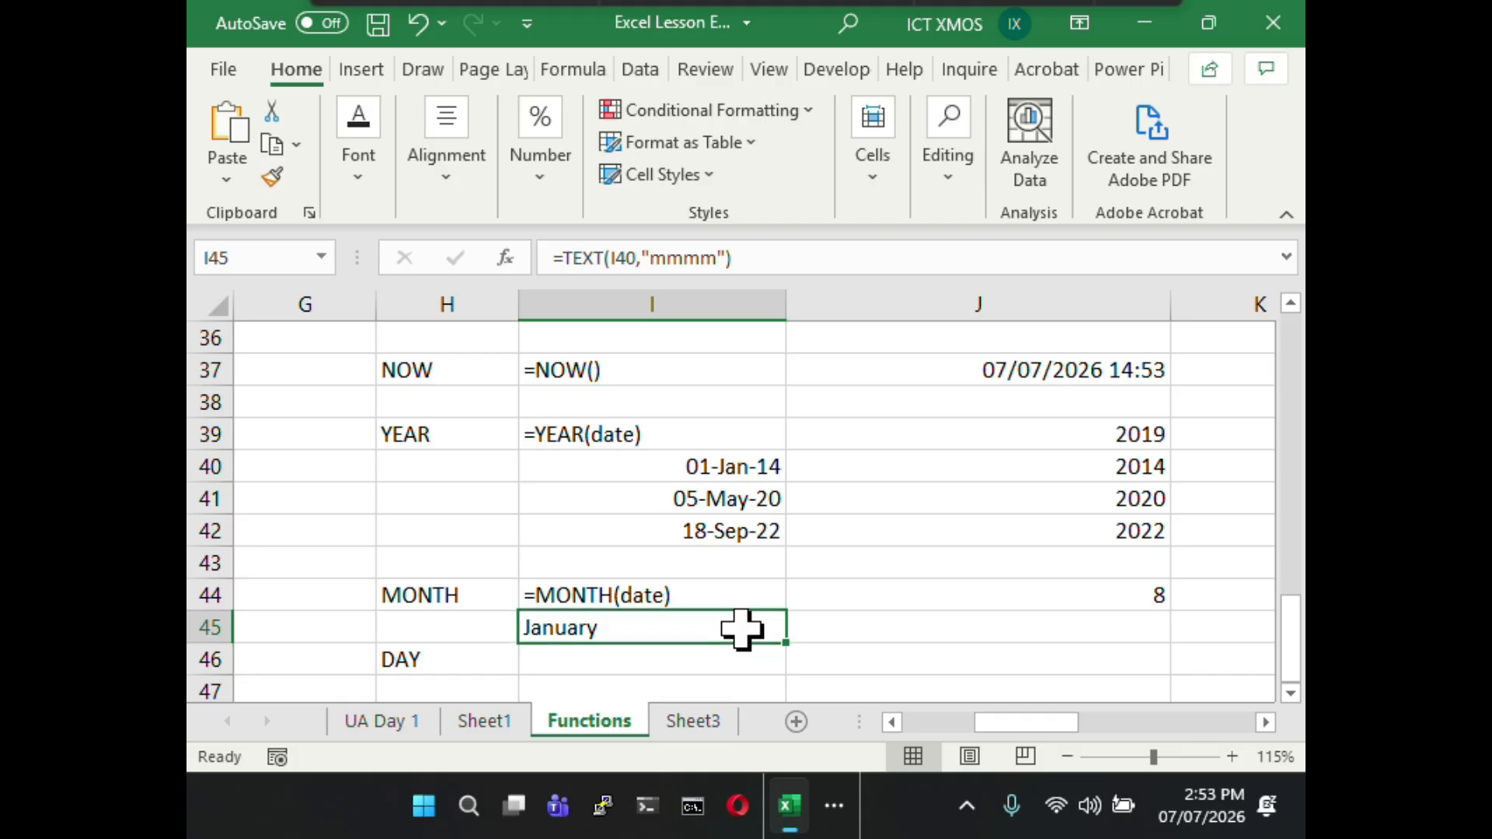
click(774, 259)
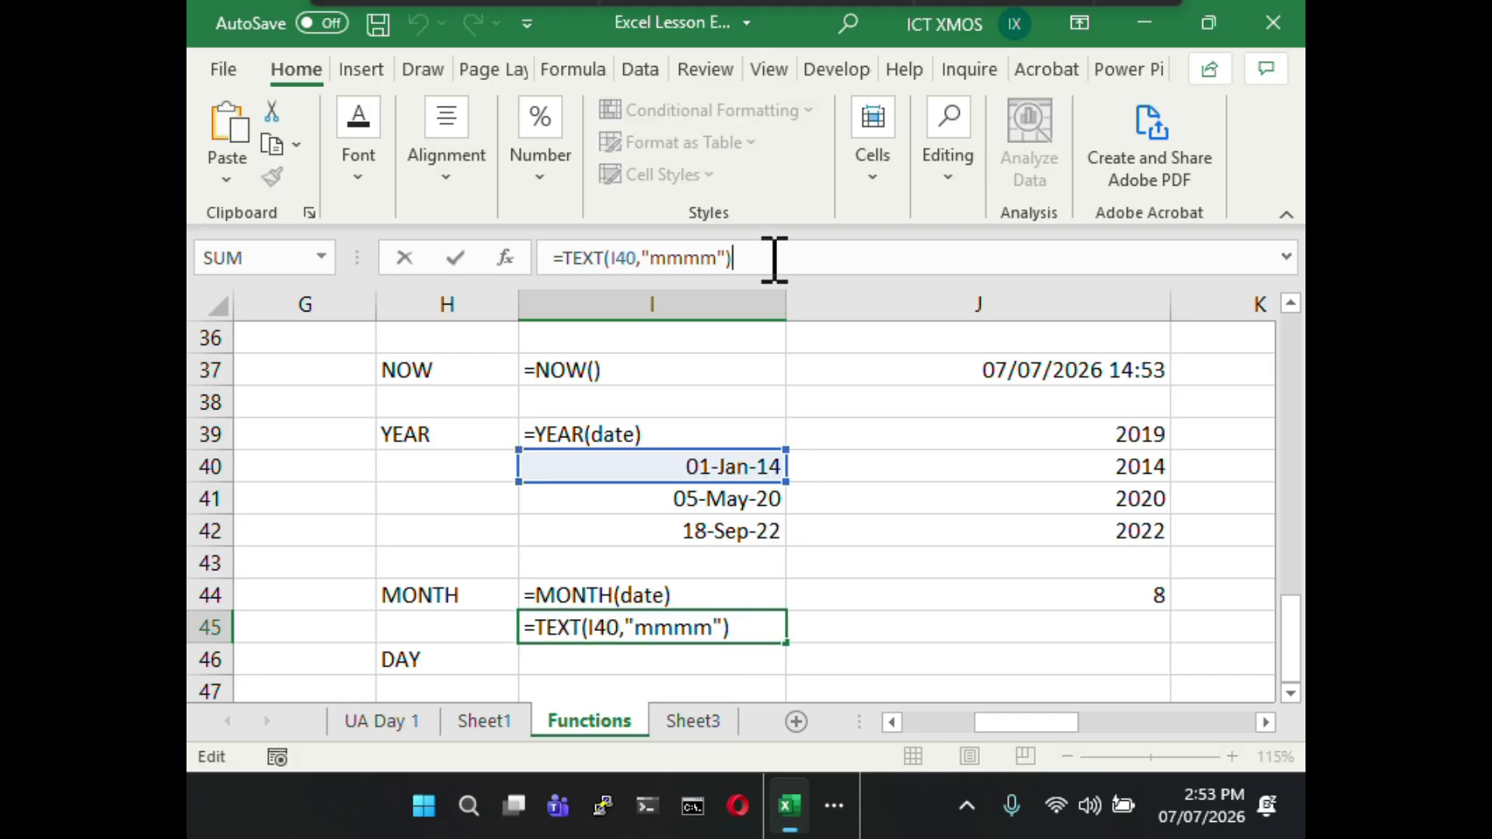
- Fill the month-name formula down to I47, check January, May, September, and select I45:I47
scroll(792, 459, down, 1)
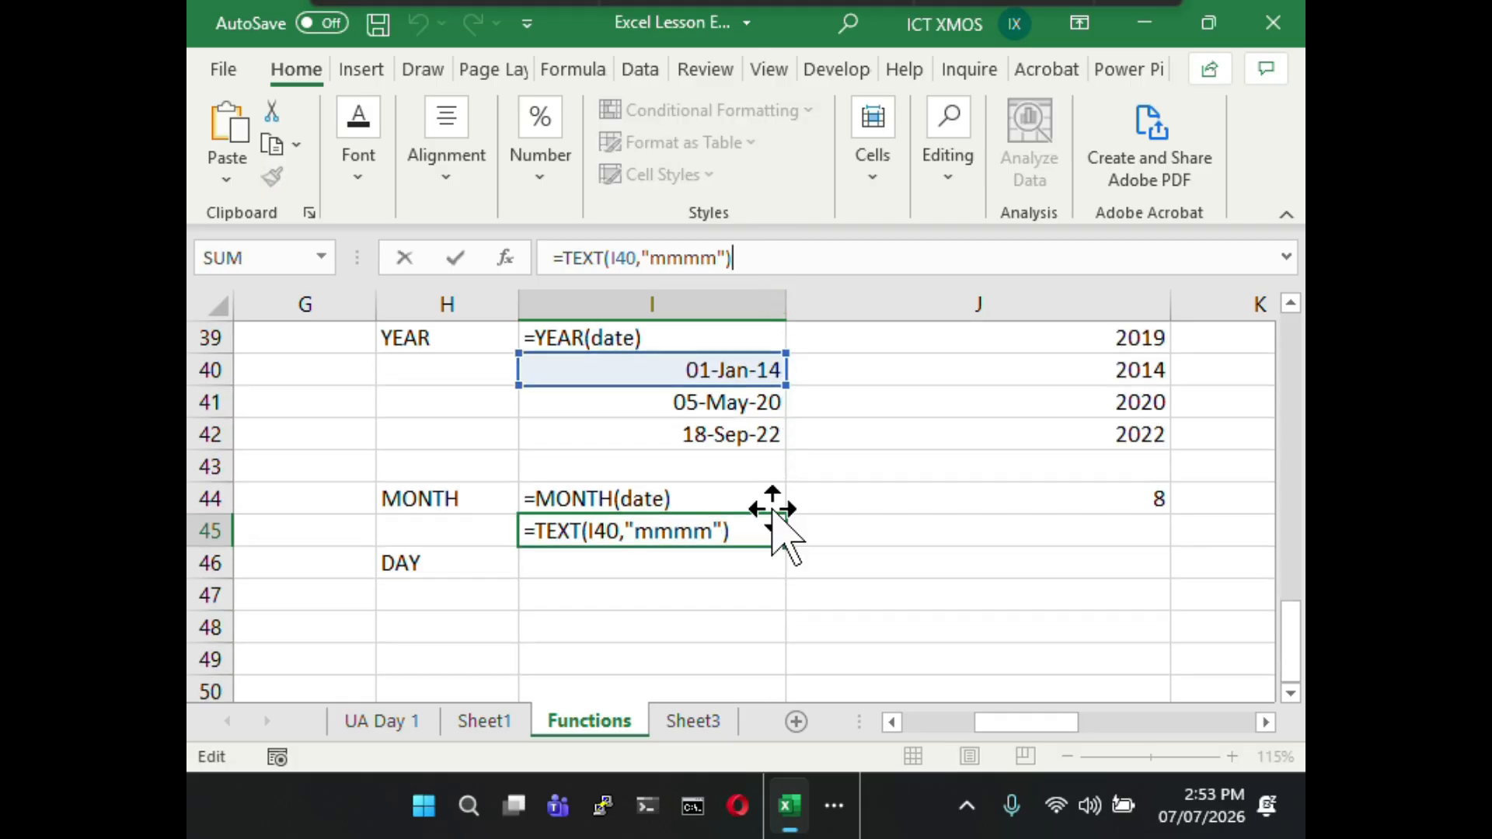
drag(787, 548, 779, 603)
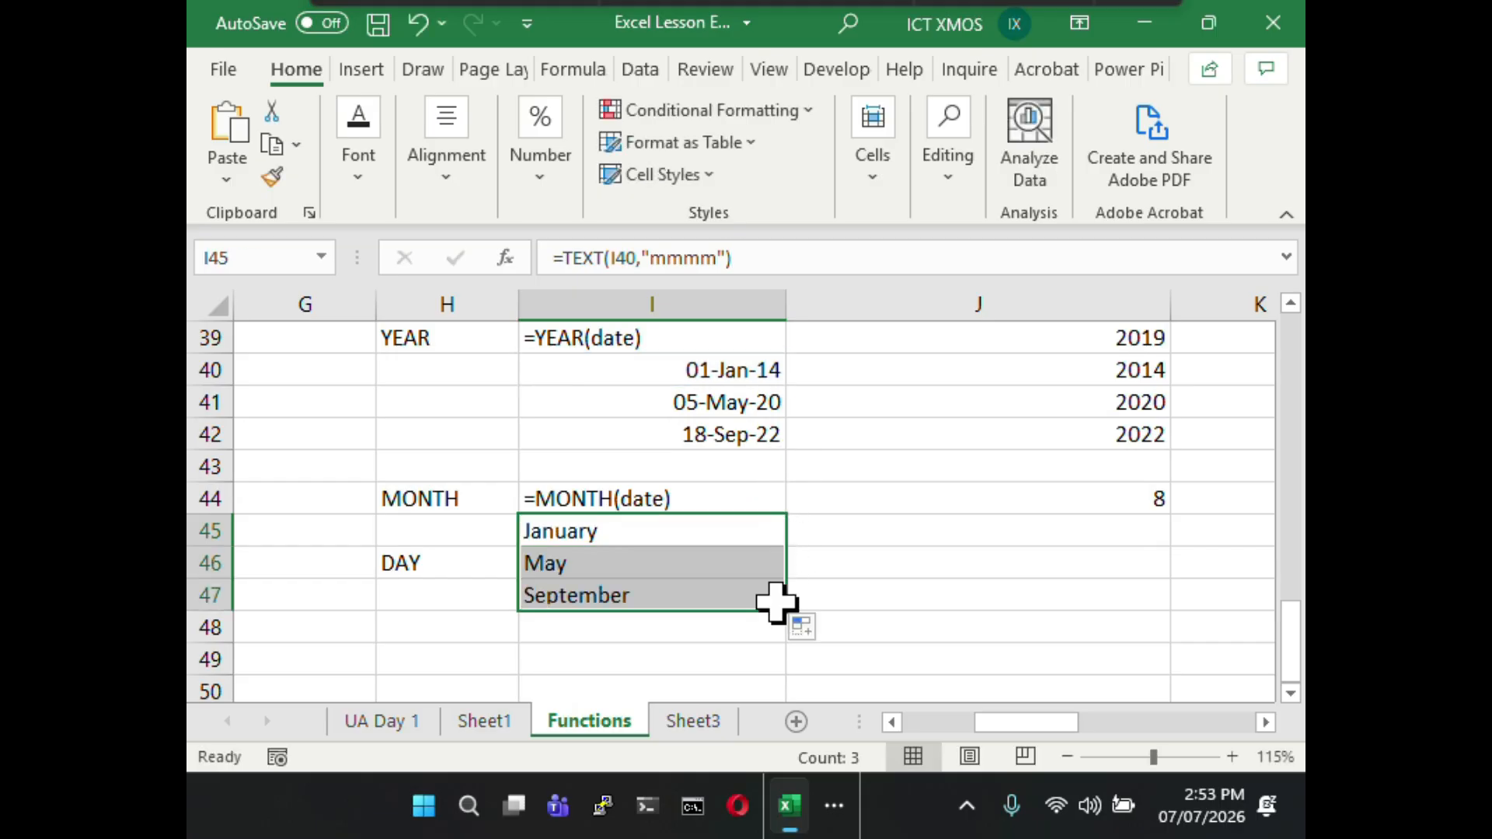
click(737, 532)
click(734, 563)
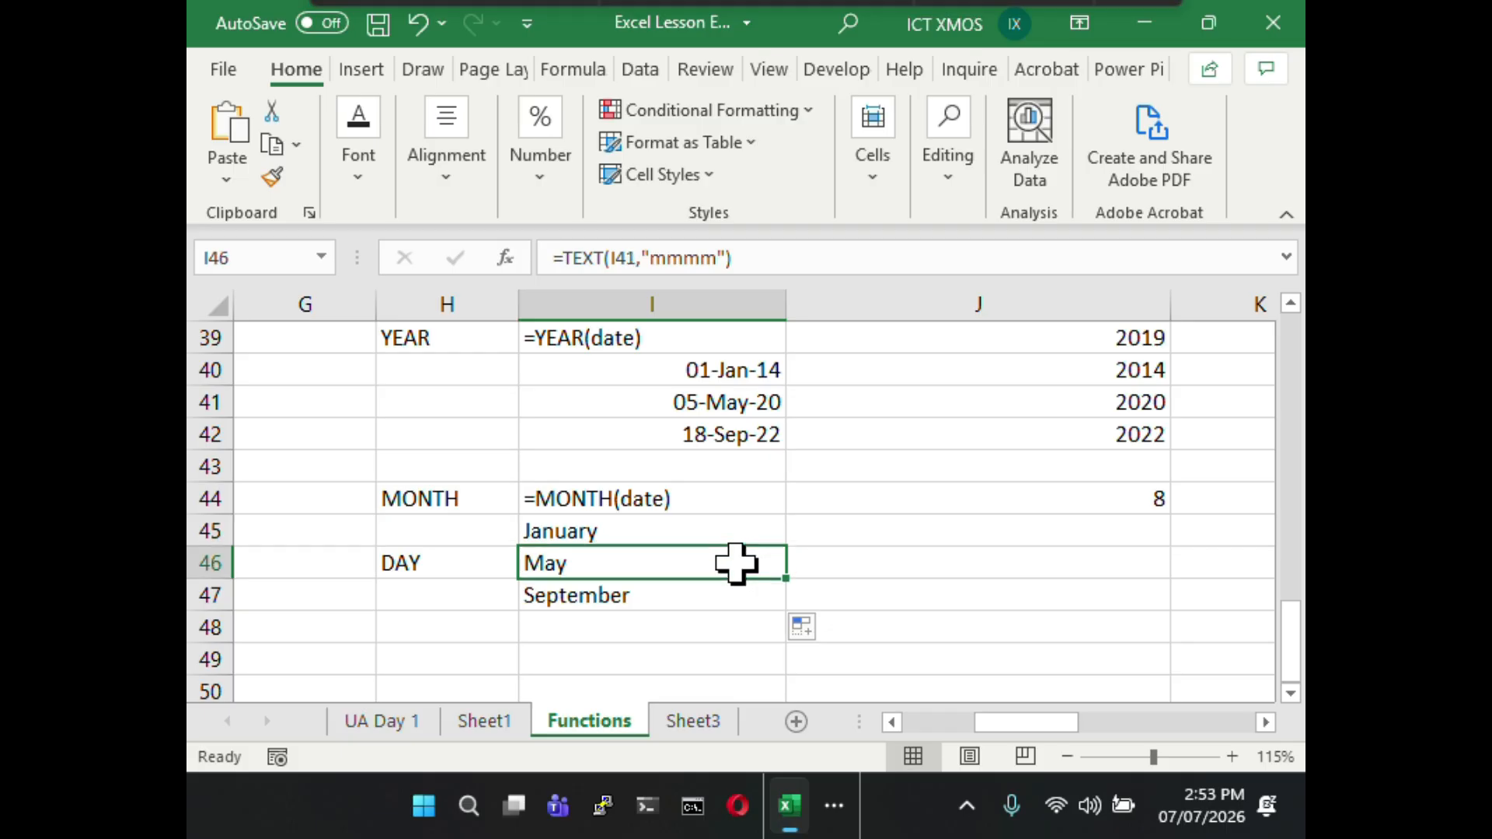
click(728, 593)
click(726, 528)
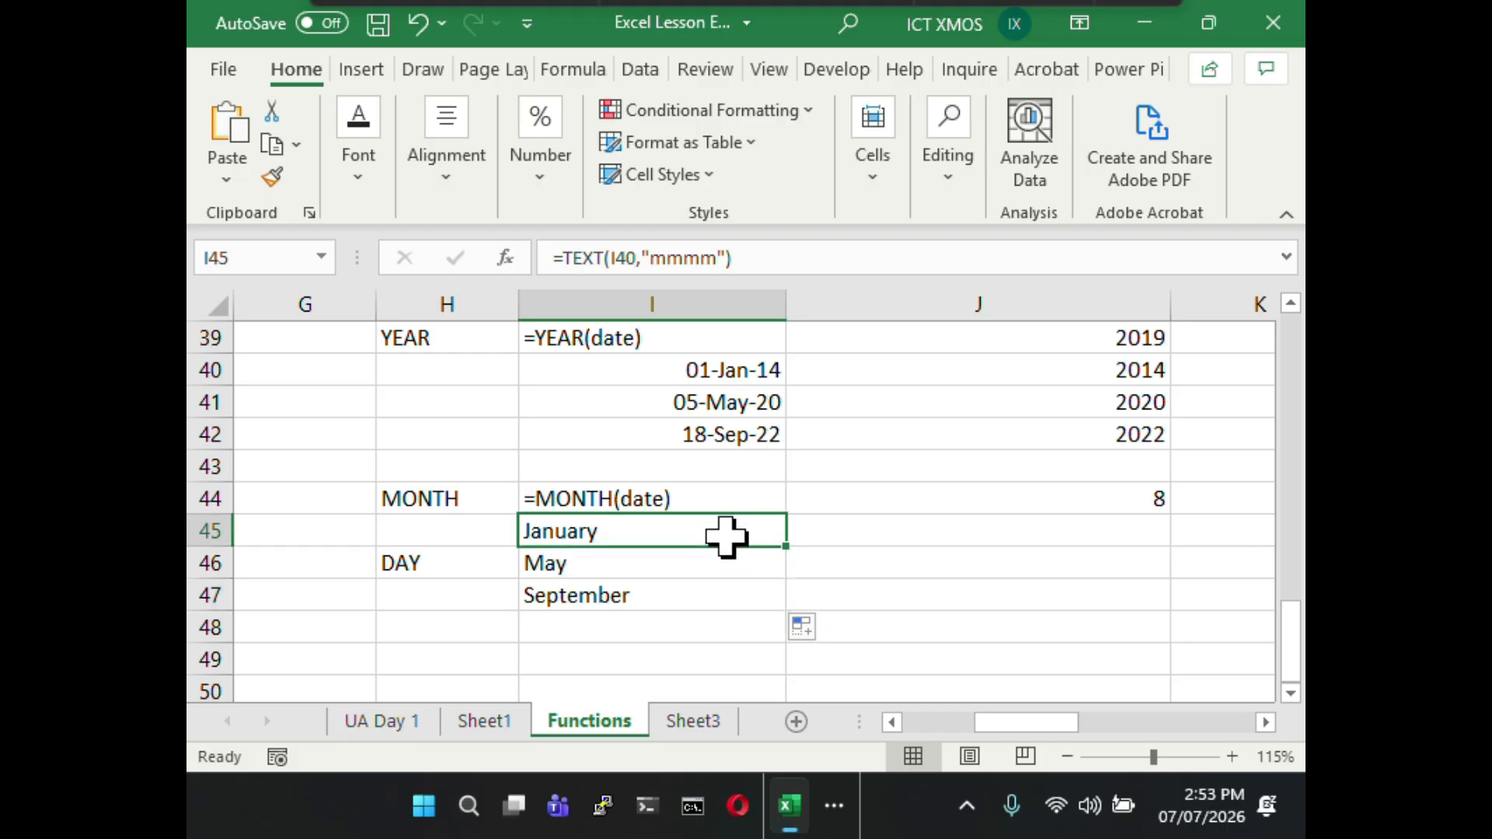
click(727, 560)
click(726, 591)
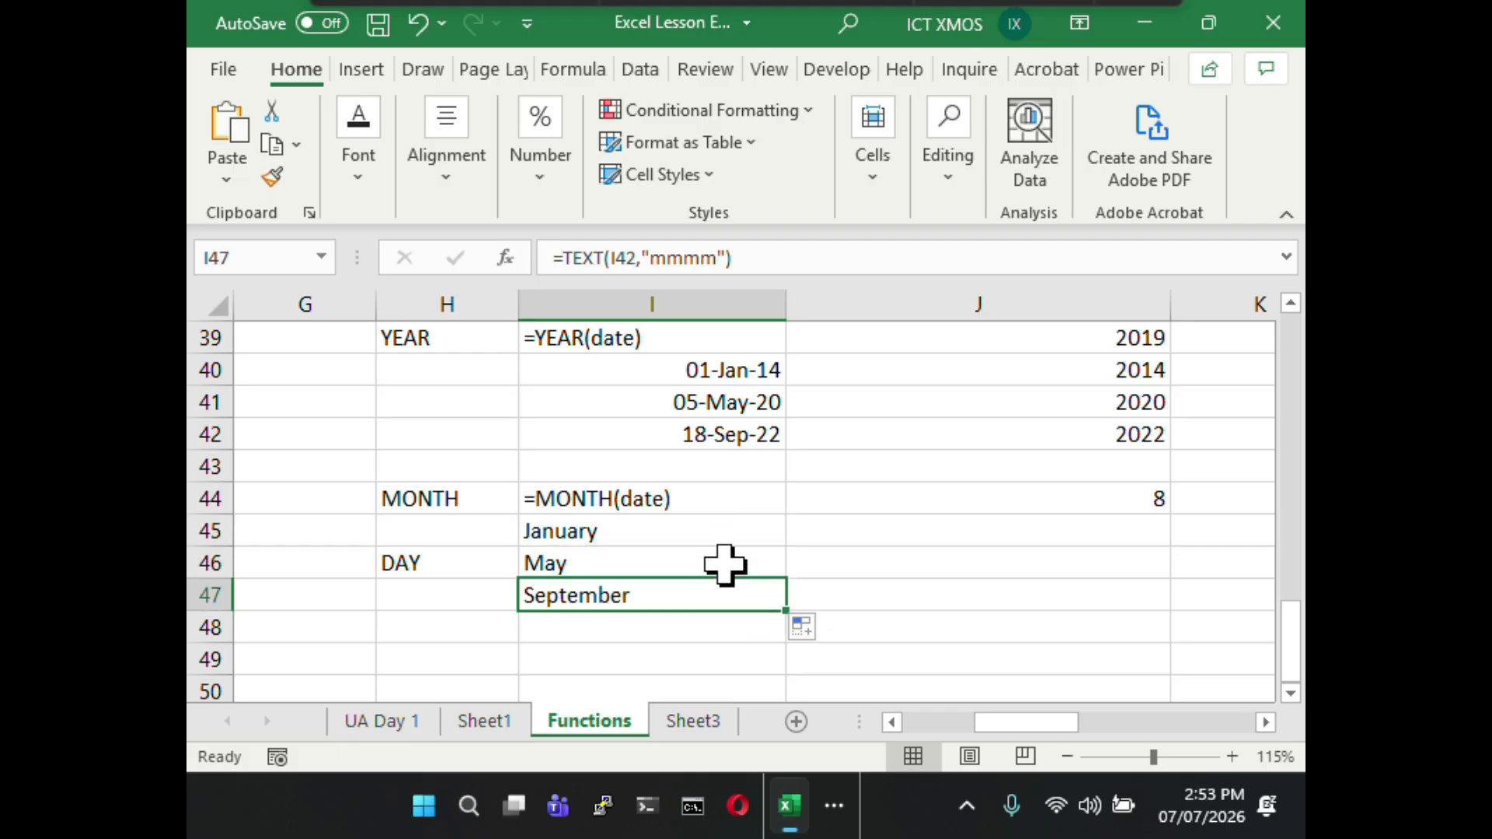
click(731, 534)
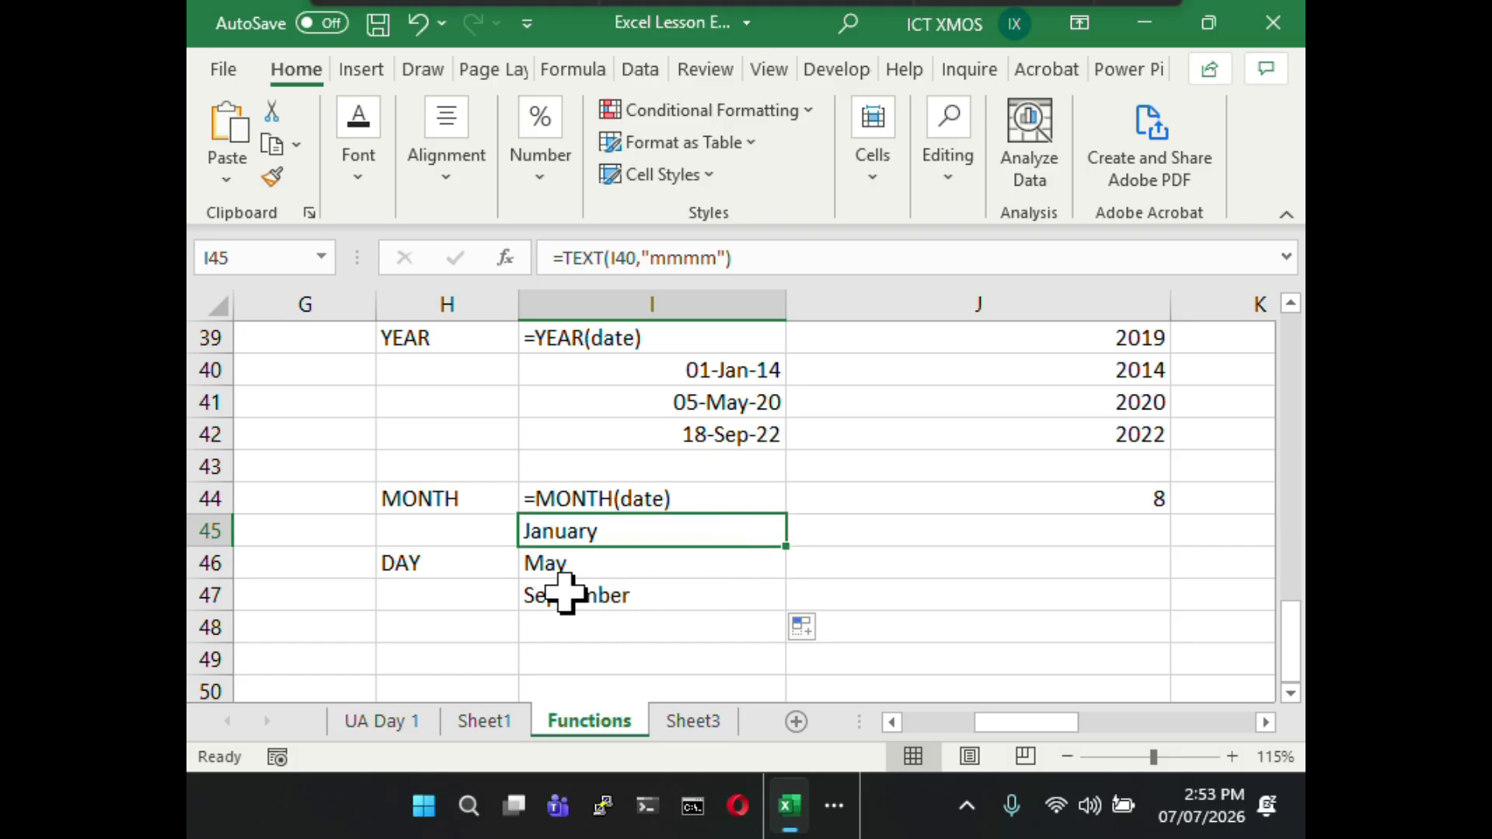
scroll(465, 595, down, 1)
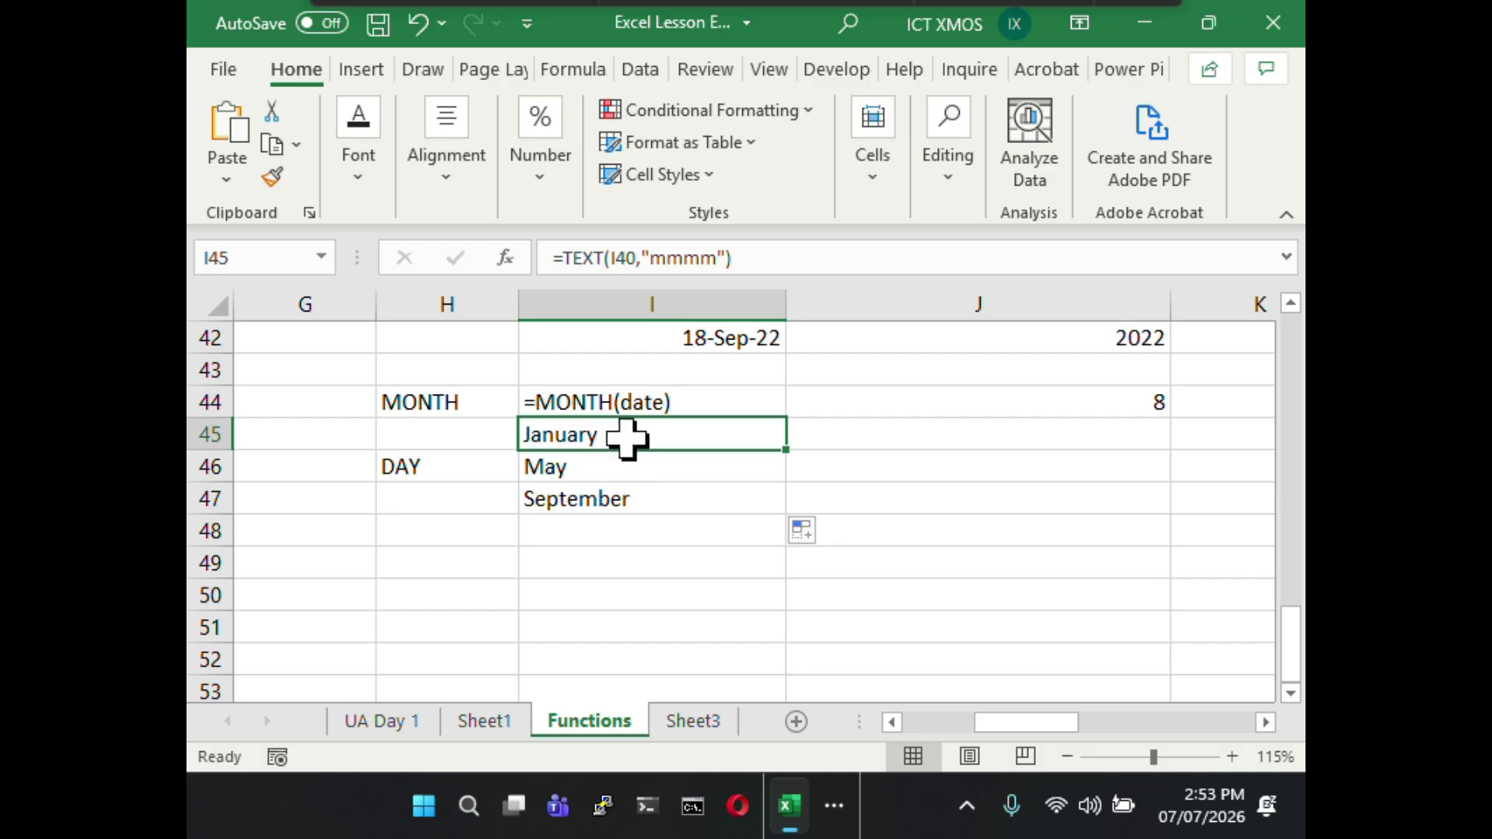
drag(628, 437, 618, 499)
- Move the month names January, May and September into J45:J47
drag(644, 420, 816, 433)
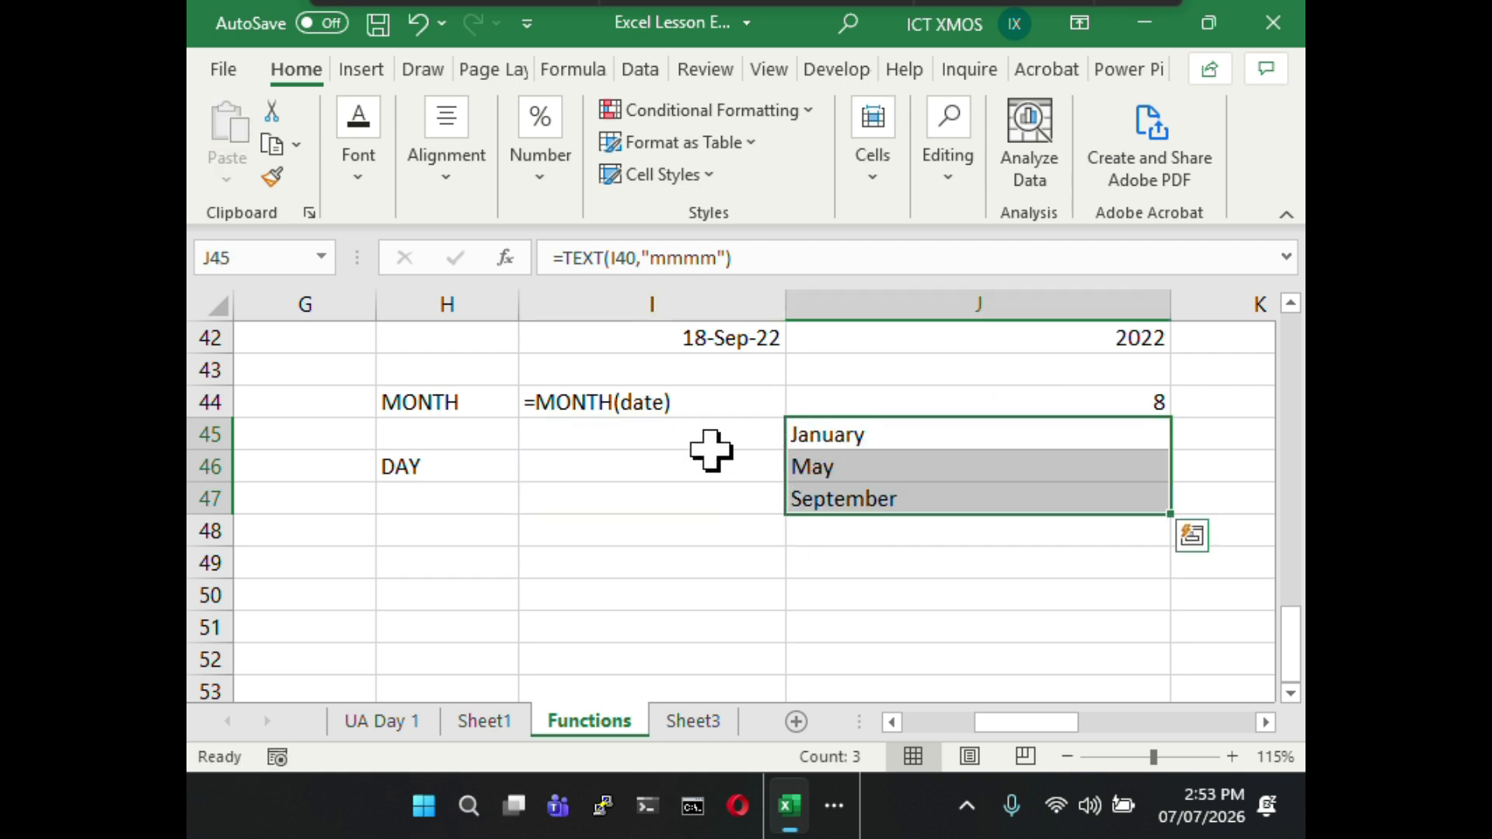
click(857, 458)
click(836, 437)
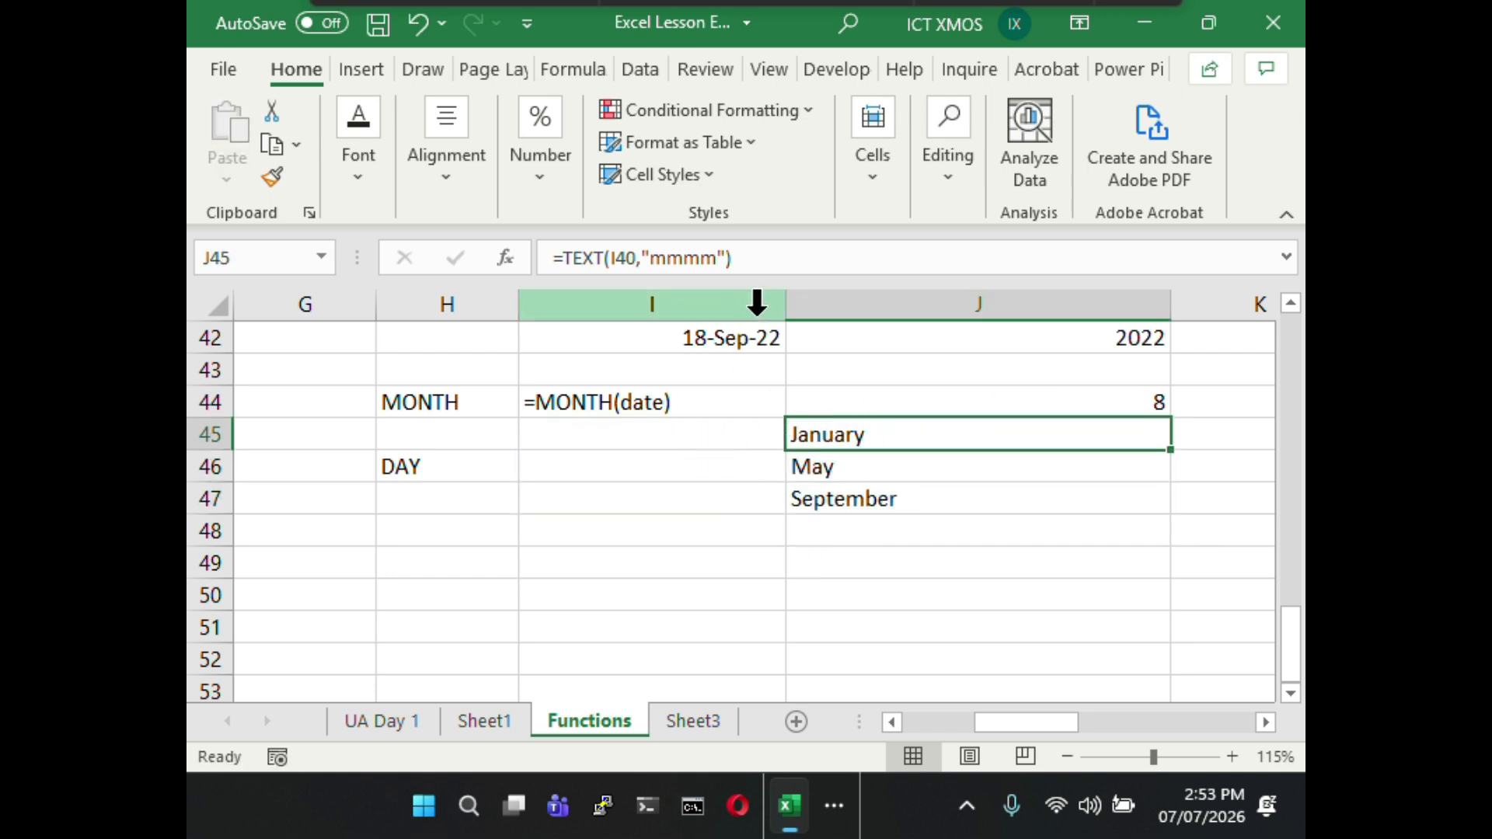
- Put the =TEXT(I40,"mmmm") formula as plain text in I45 using a leading apostrophe
drag(734, 257, 545, 257)
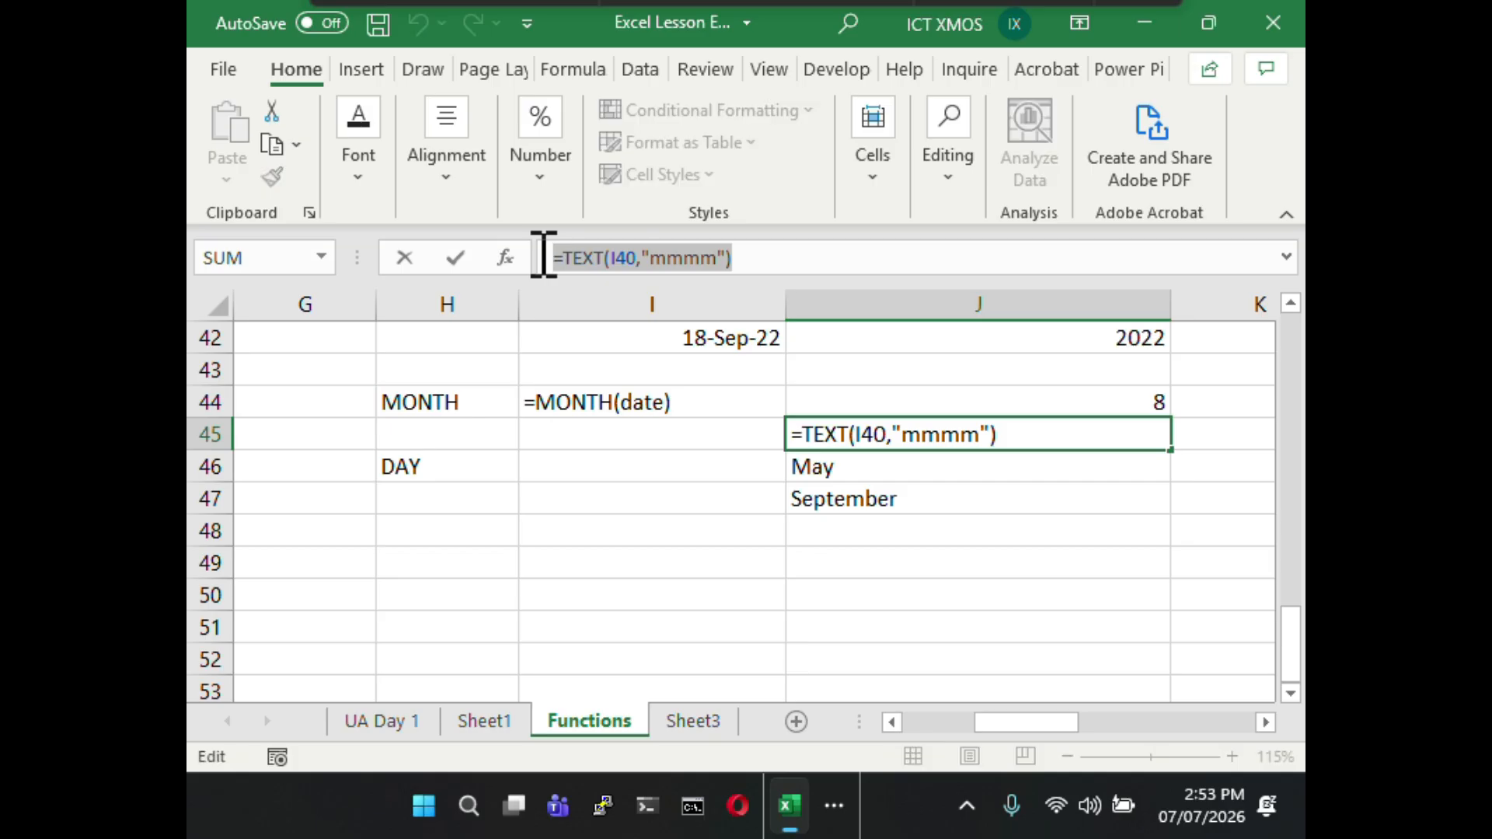
key(ctrl+c)
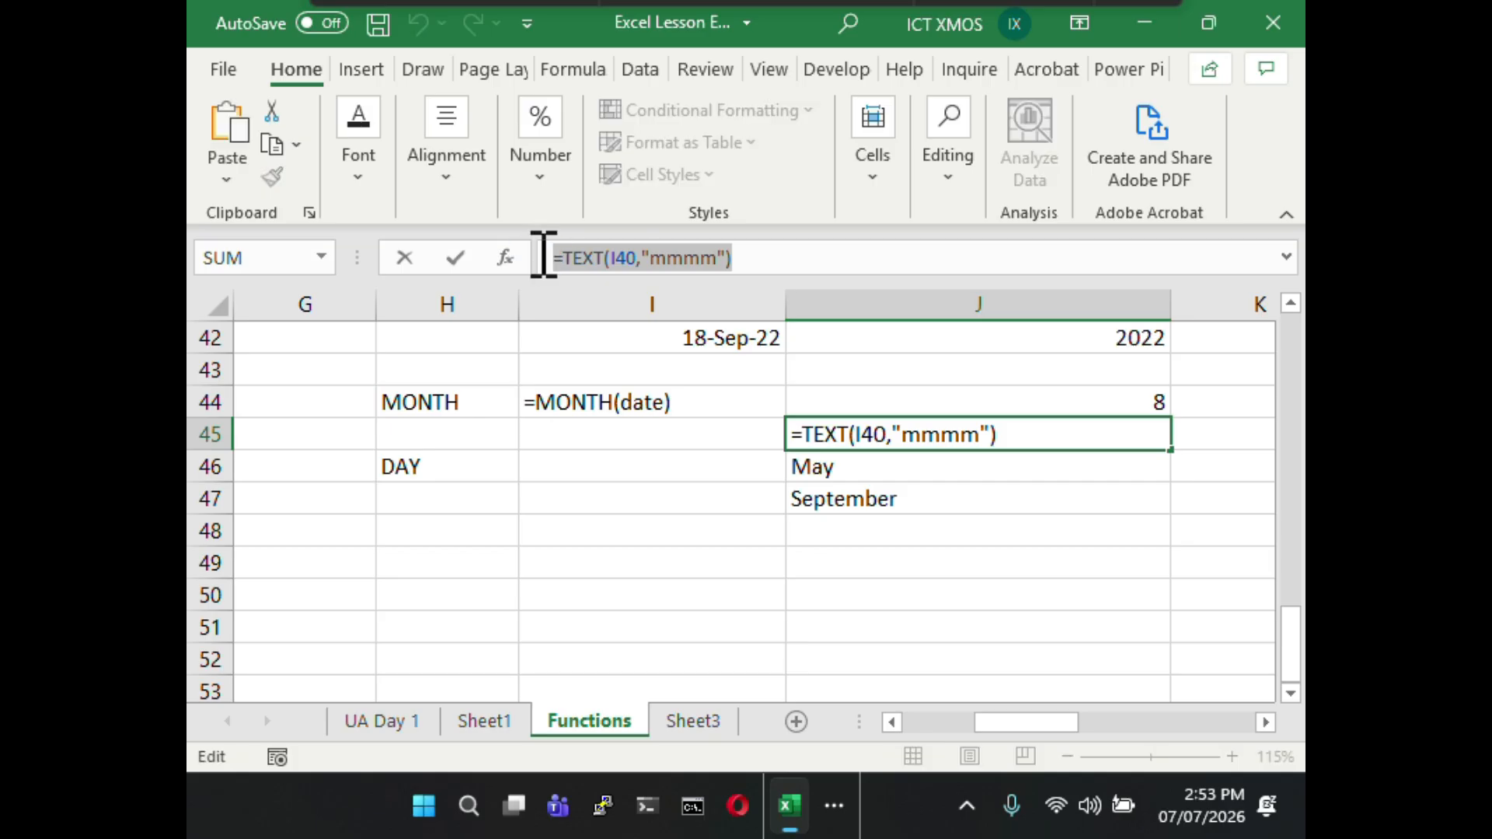
text(=)
click(583, 433)
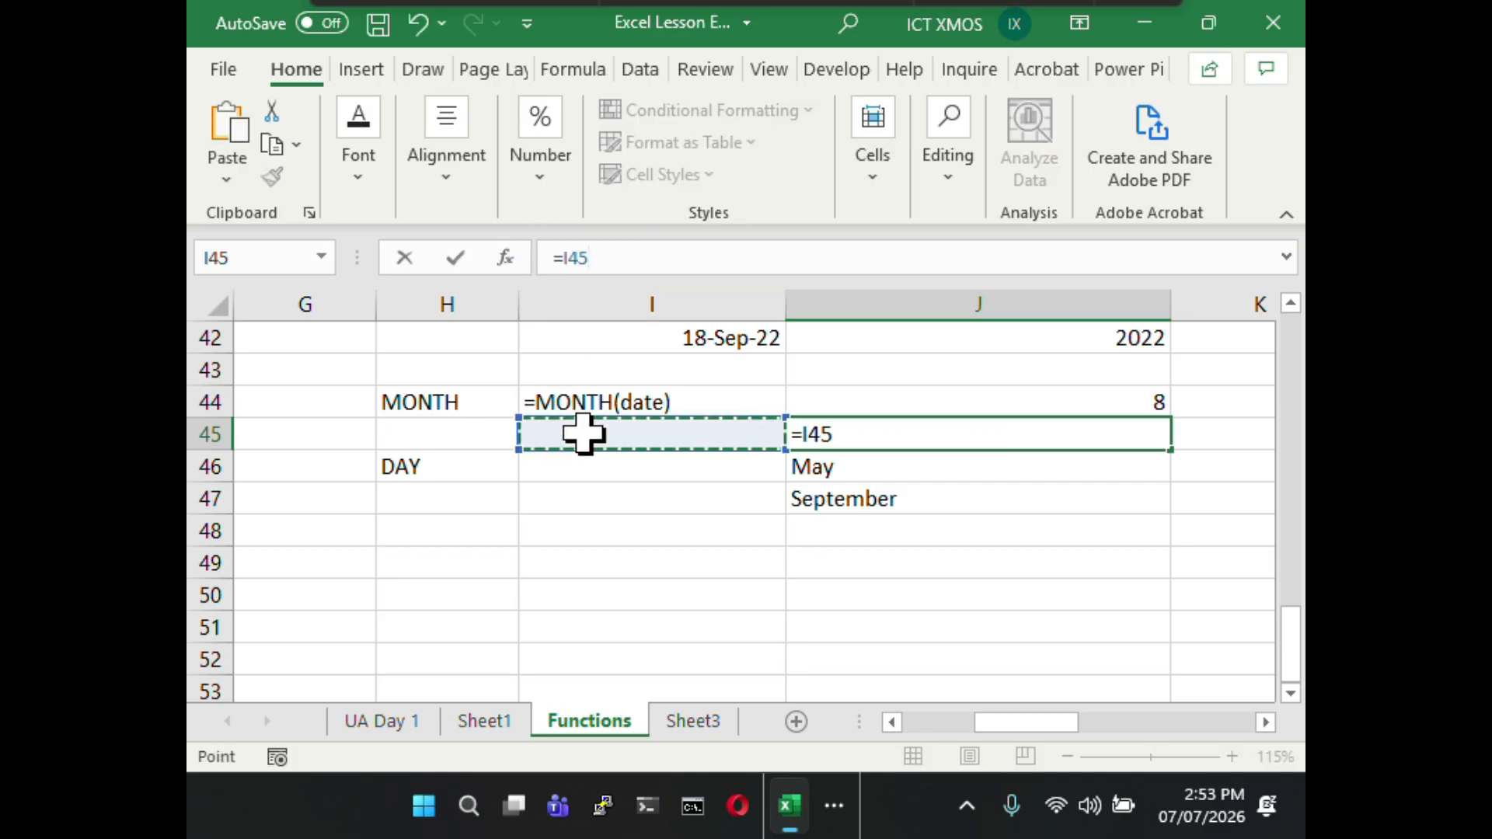
key(Escape)
click(586, 429)
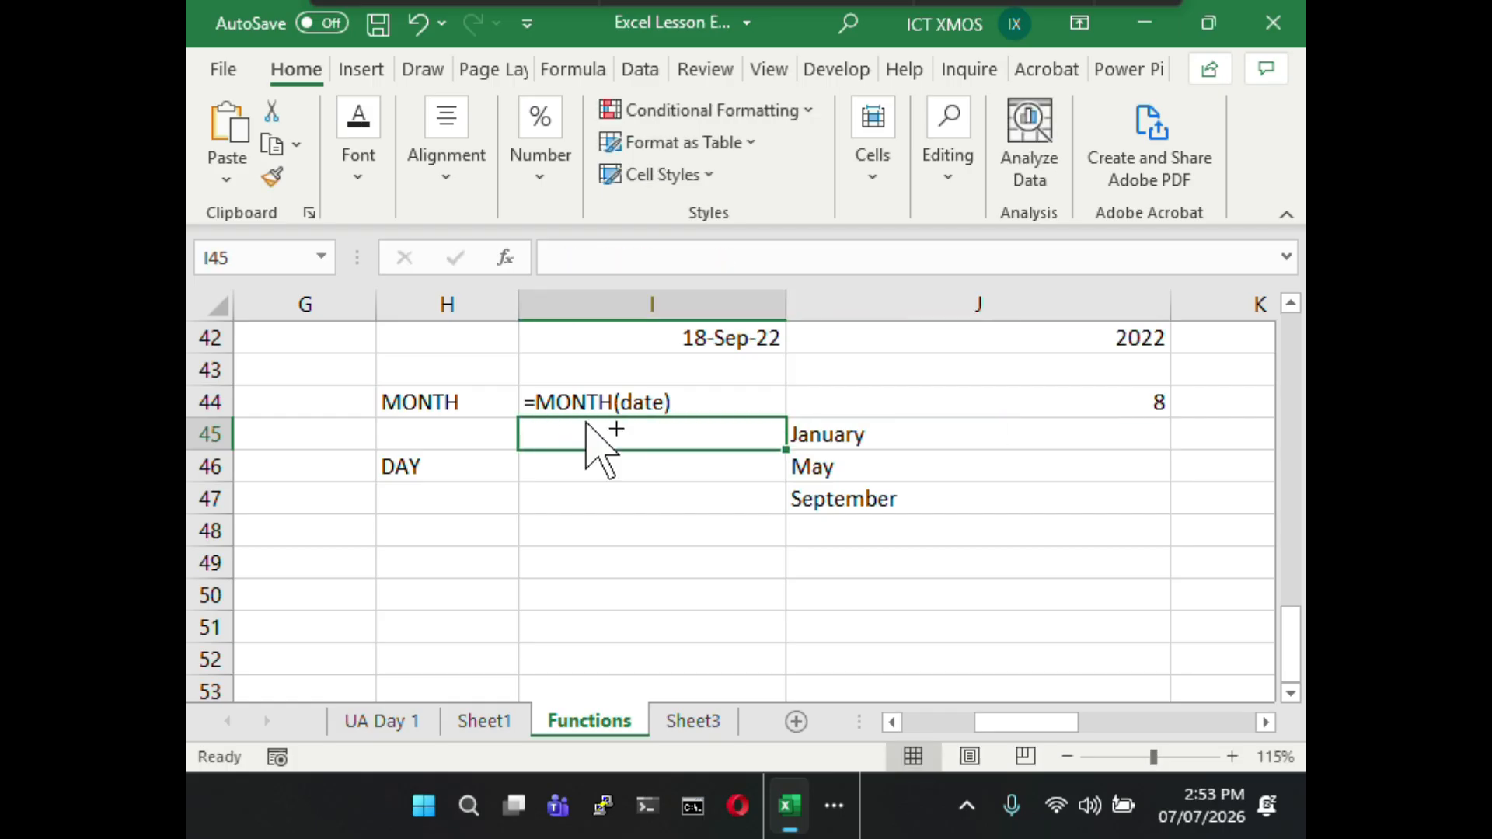
key(ctrl+v)
click(557, 258)
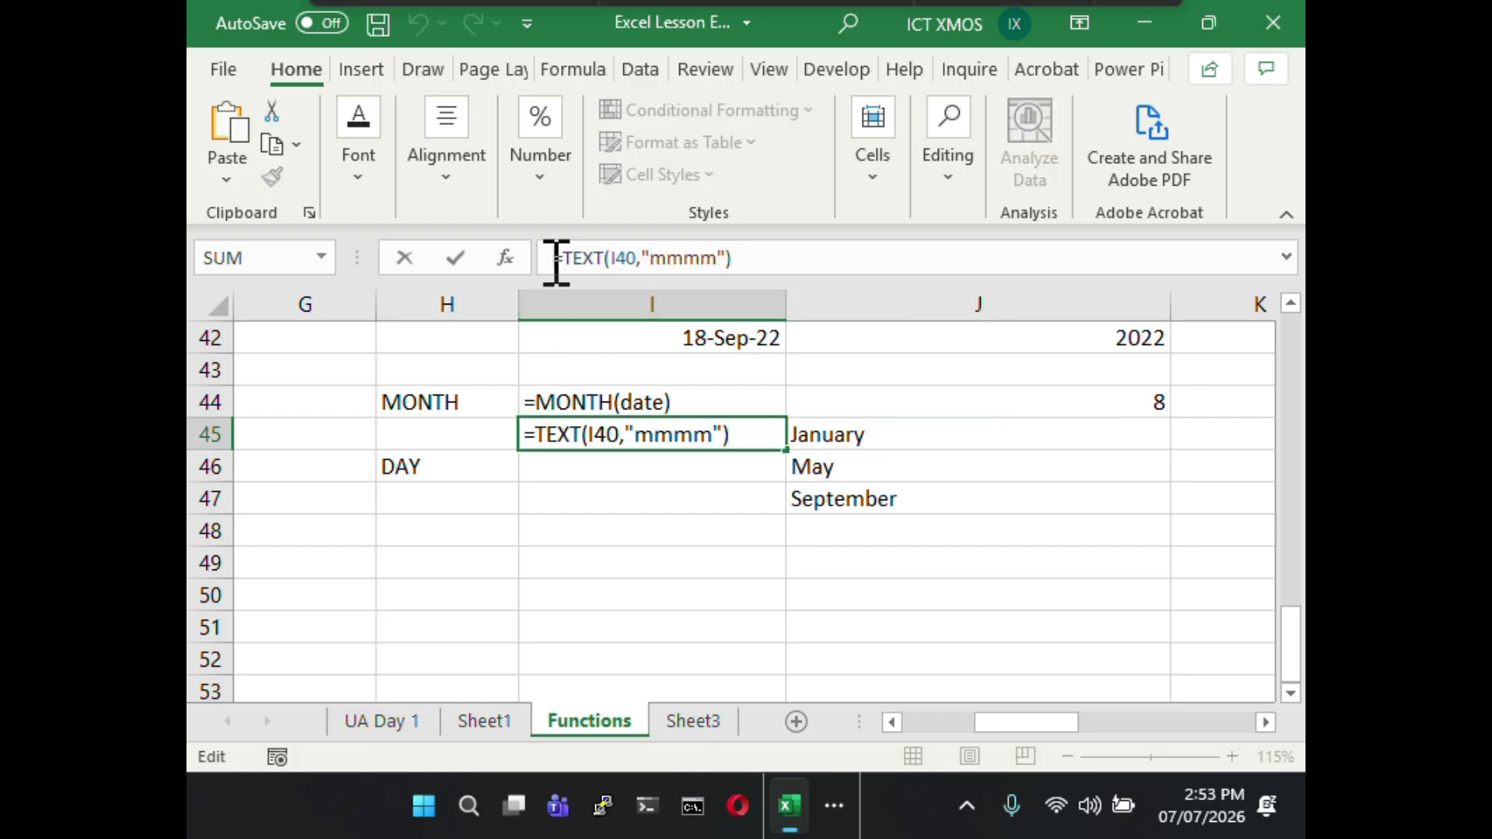
text(')
key(Return)
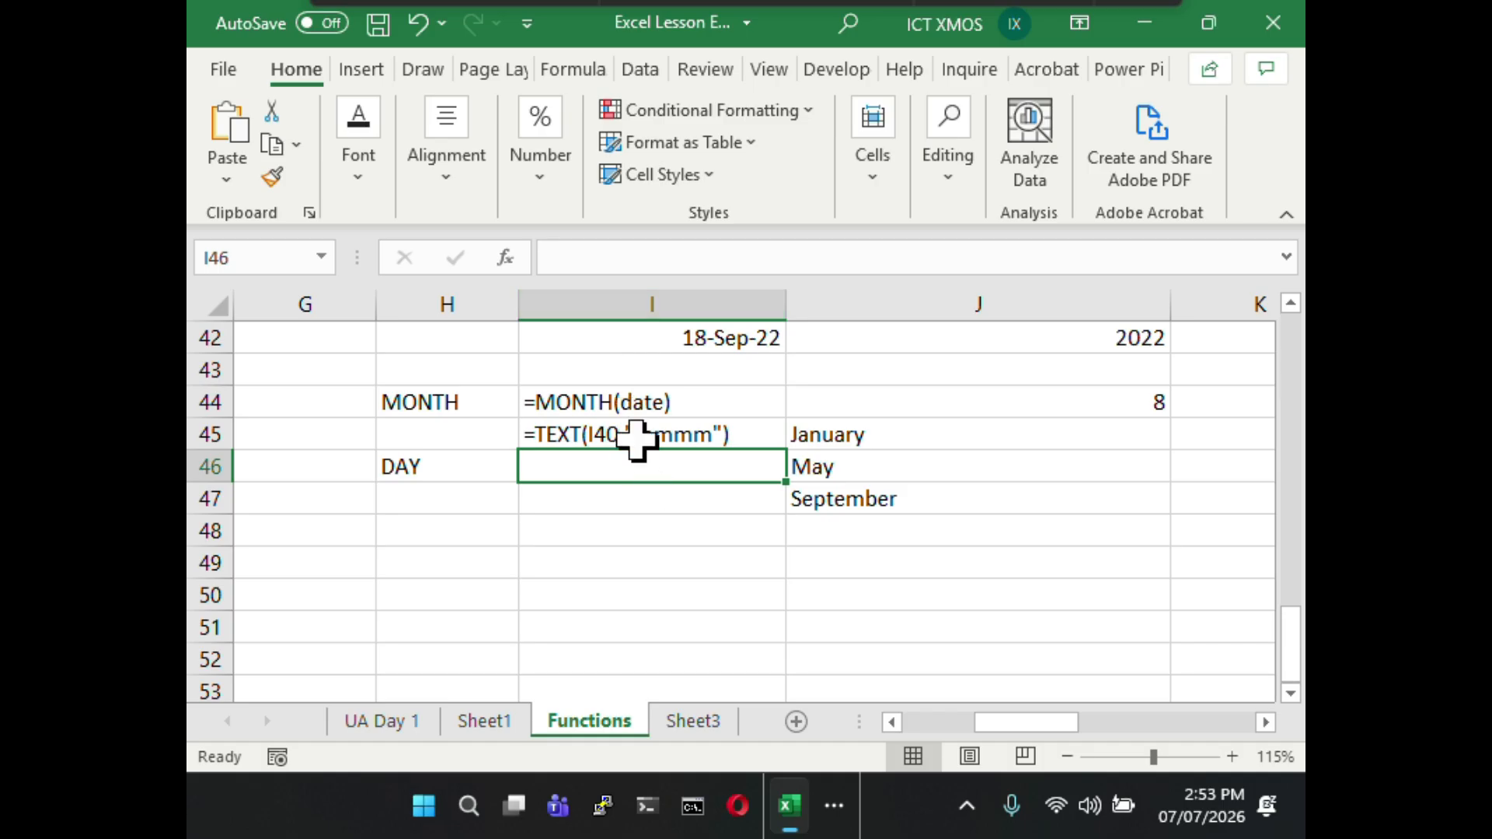
- Copy the note into I46 and shorten it to =TEXT(I40,"mmm")
click(637, 436)
key(ctrl+c)
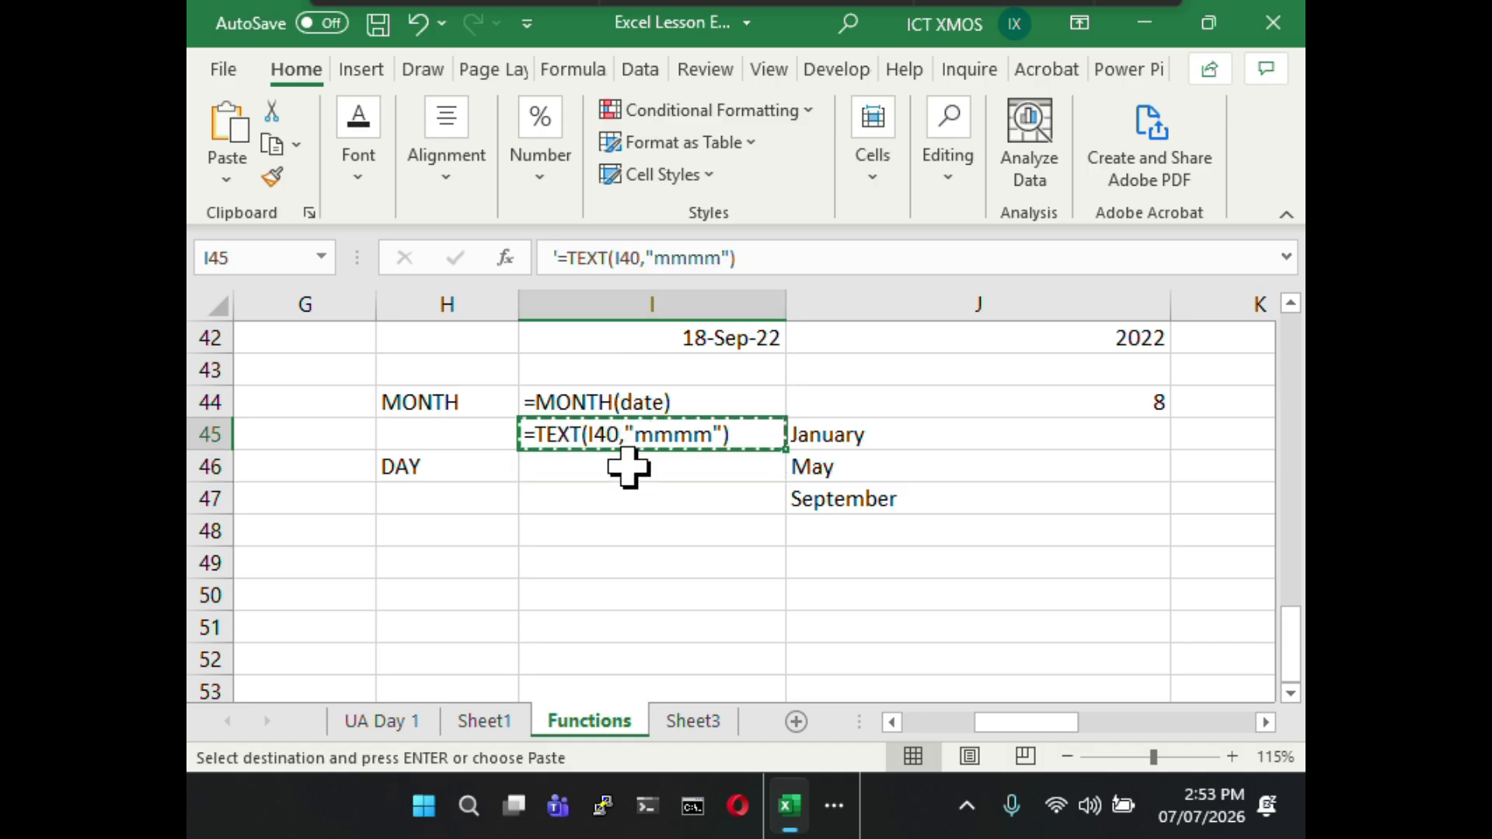
click(628, 466)
key(ctrl+v)
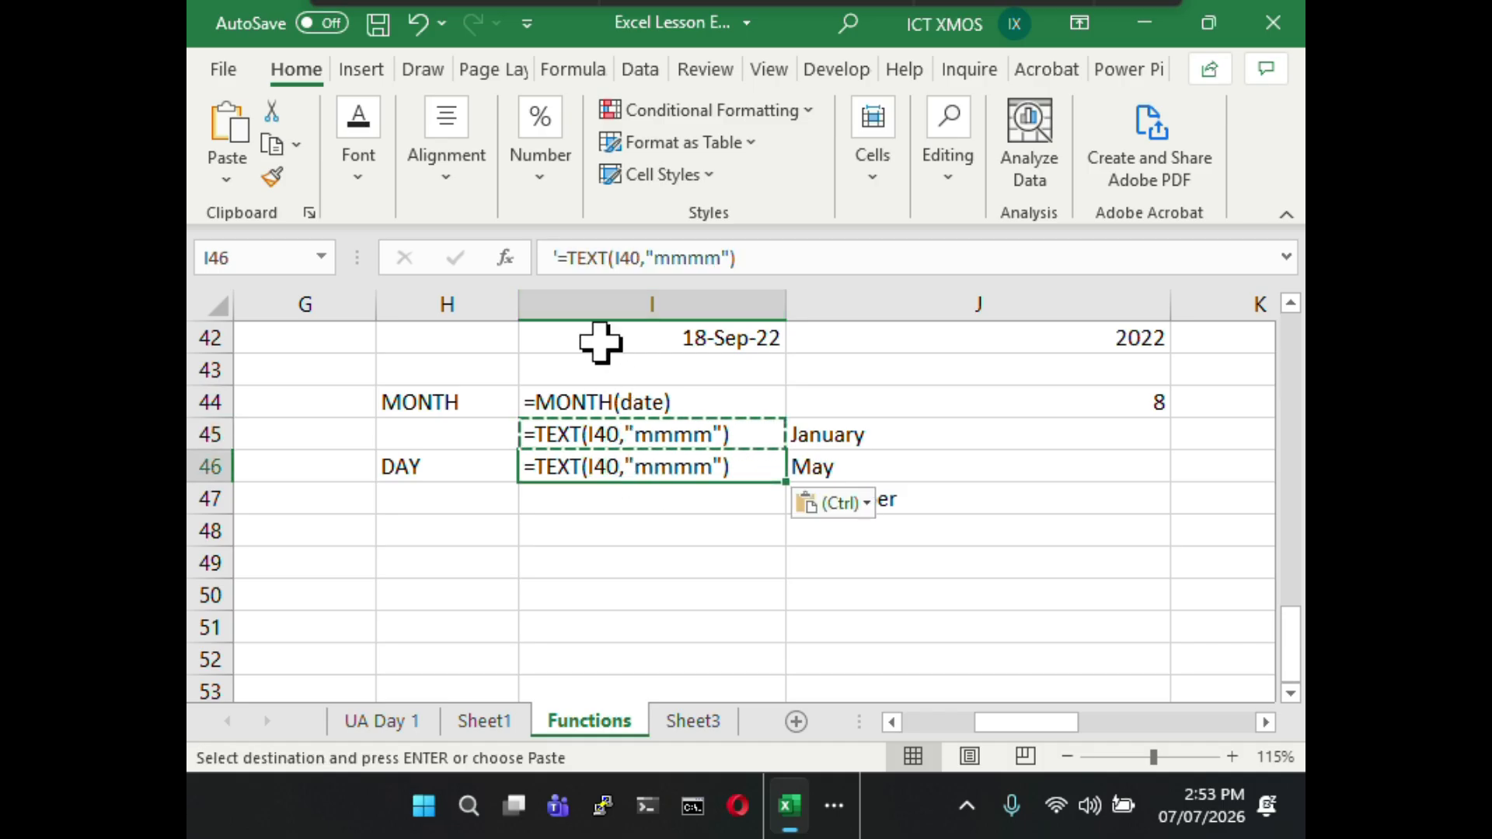
click(704, 260)
key(BackSpace)
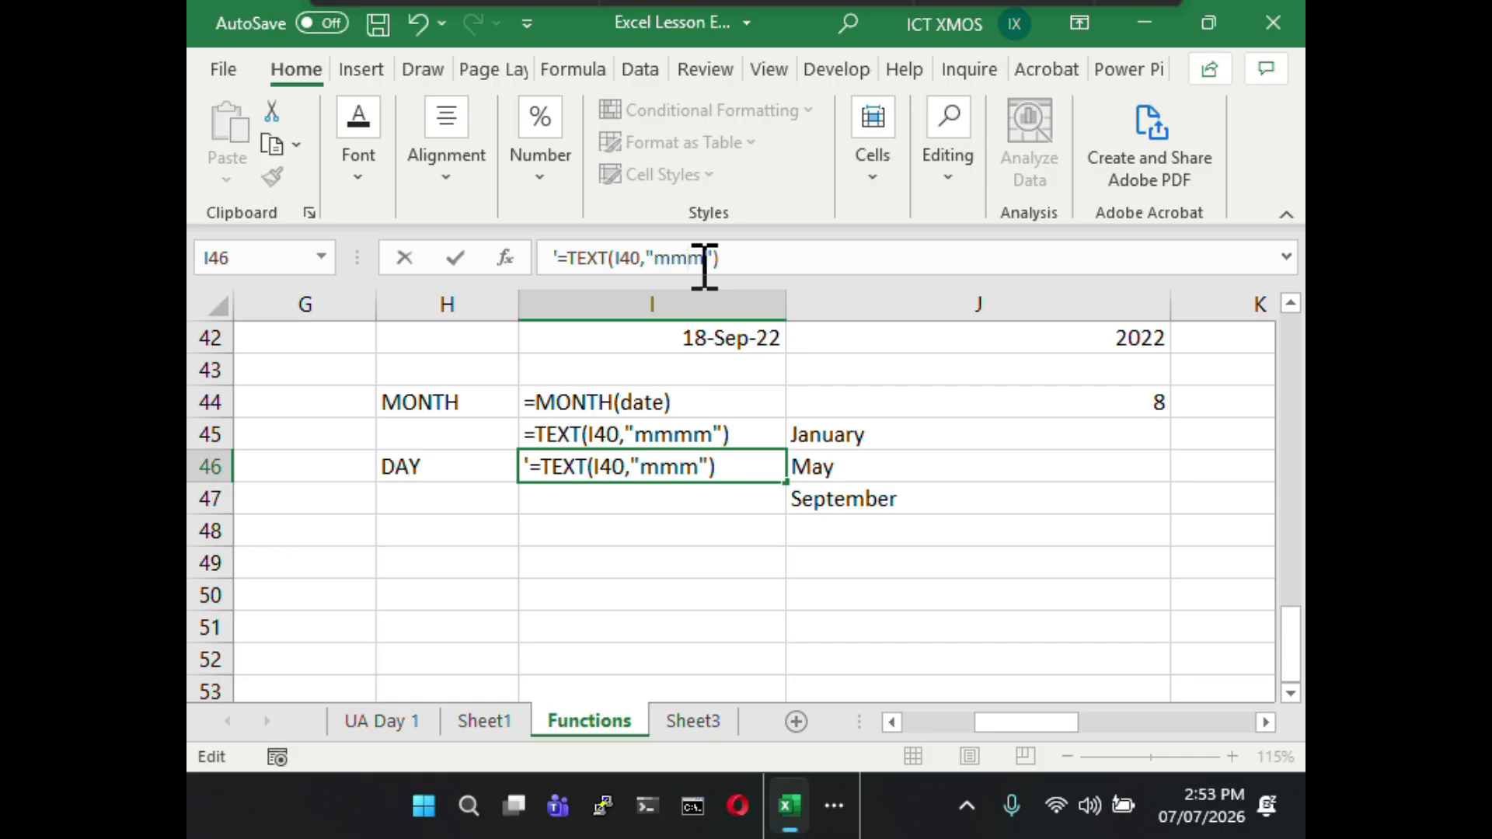
click(709, 497)
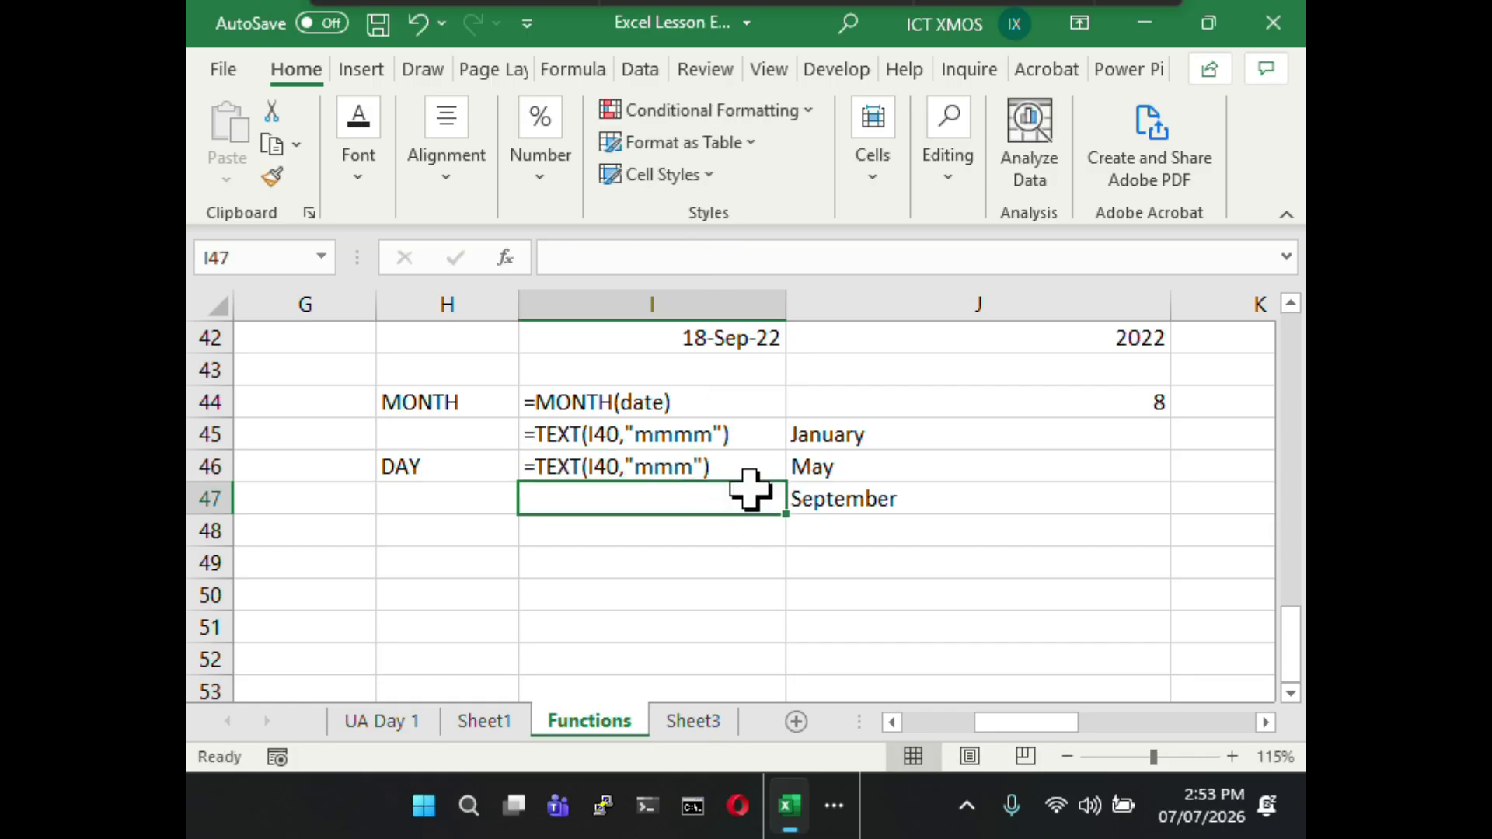
- Move the DAY label from H46 down to H49
click(838, 538)
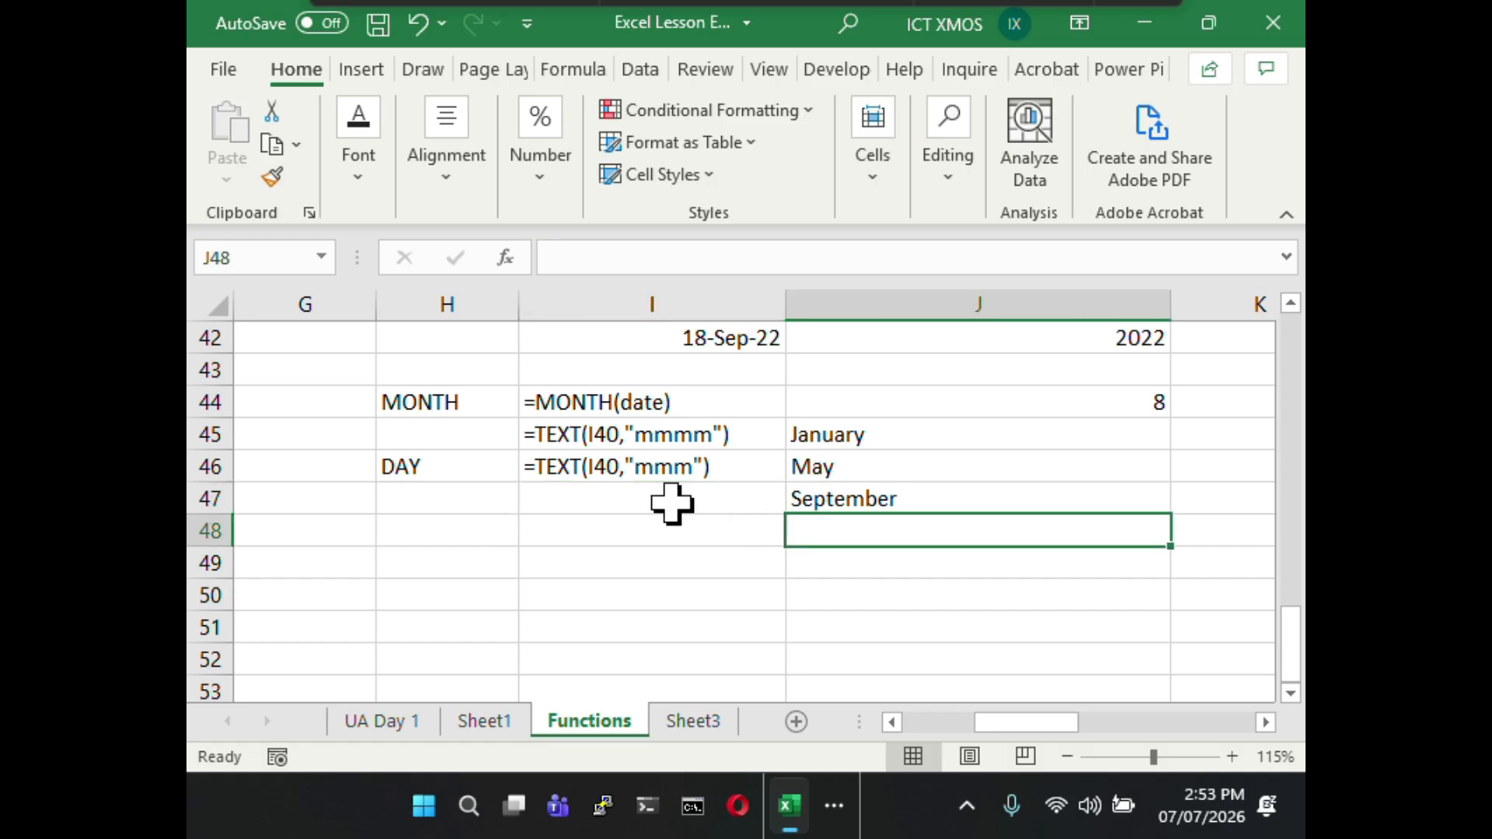
click(459, 466)
drag(471, 454, 490, 575)
- Move the =TEXT(I40,"mmm") note from I46 down to I48
click(641, 552)
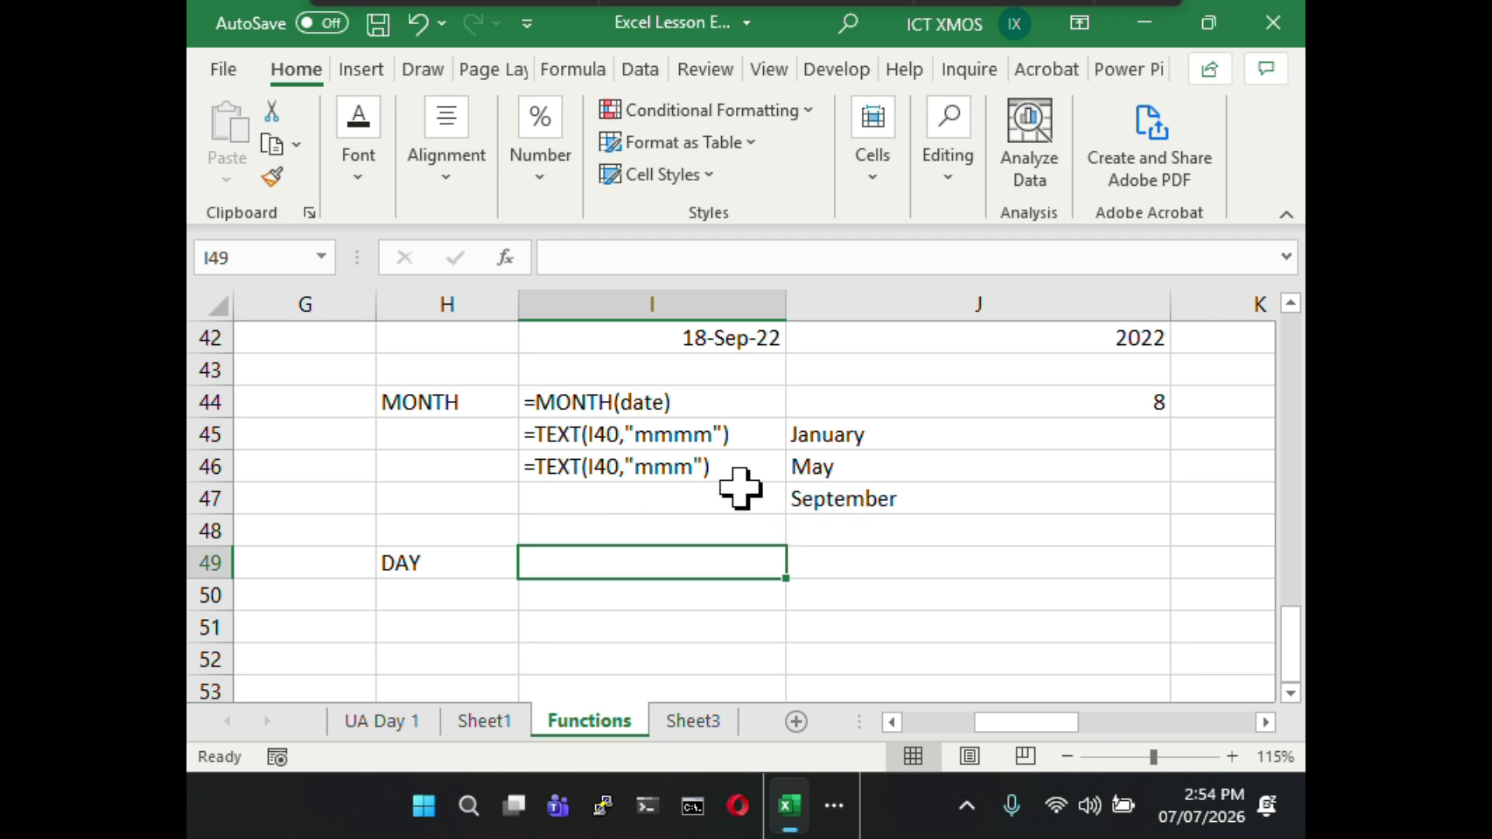
click(668, 474)
drag(668, 474, 676, 536)
- Copy the September month formula into J48 so it shows Sep, and move DAY to H50
click(841, 435)
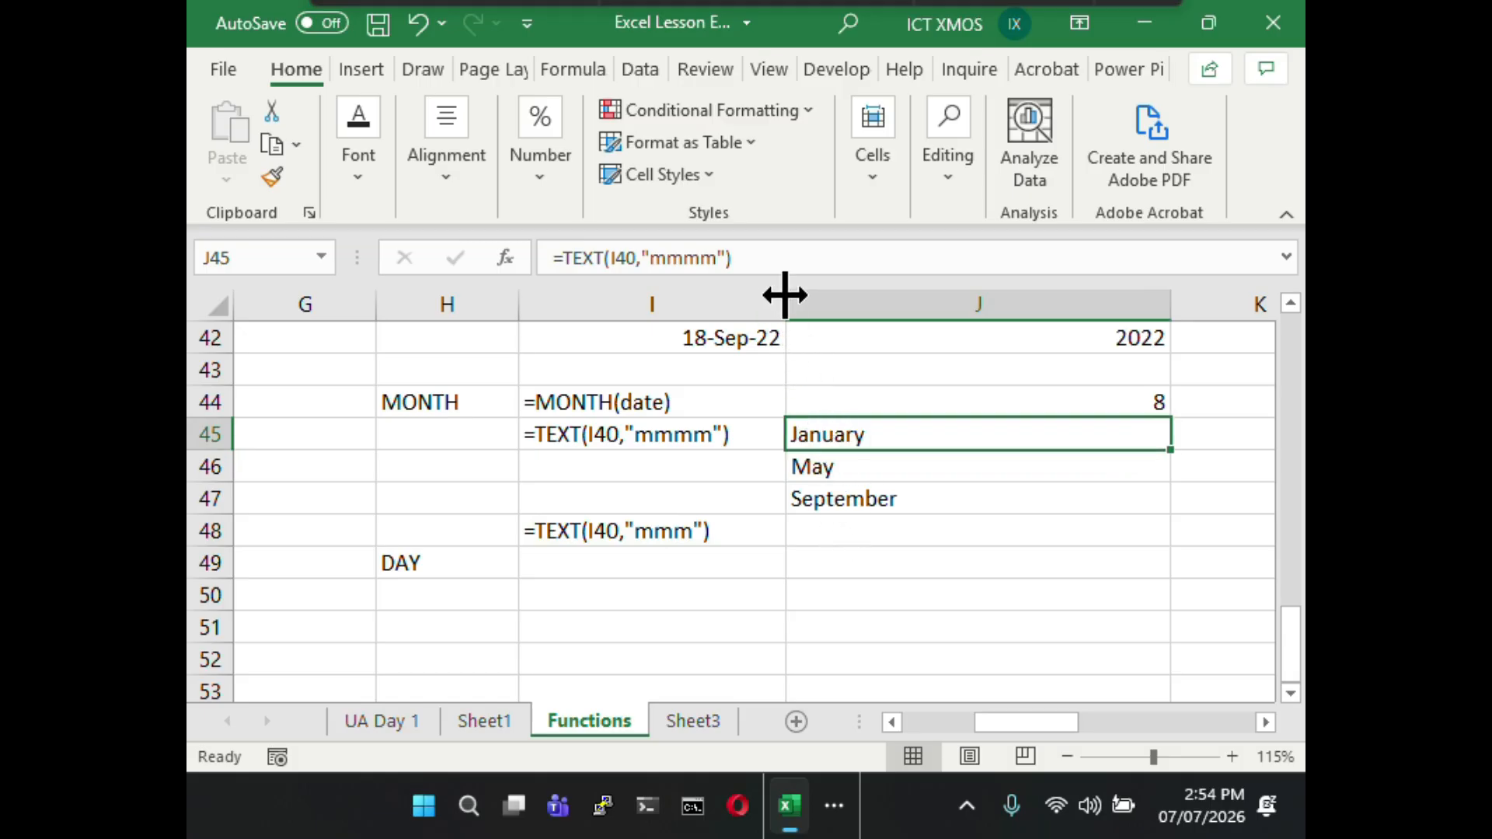
key(ctrl+c)
click(842, 534)
click(723, 262)
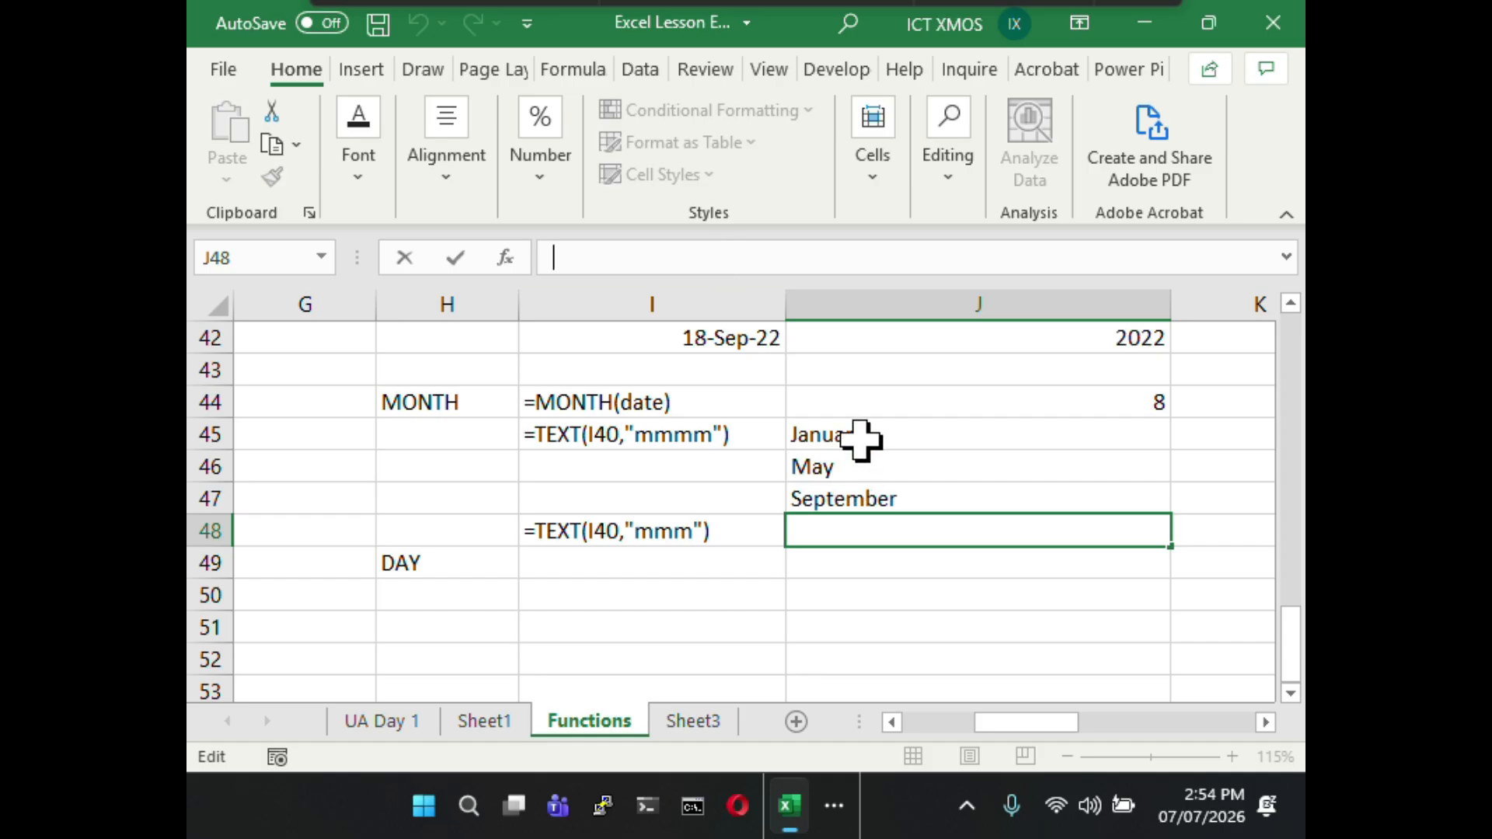
key(Escape)
click(860, 500)
key(ctrl+c)
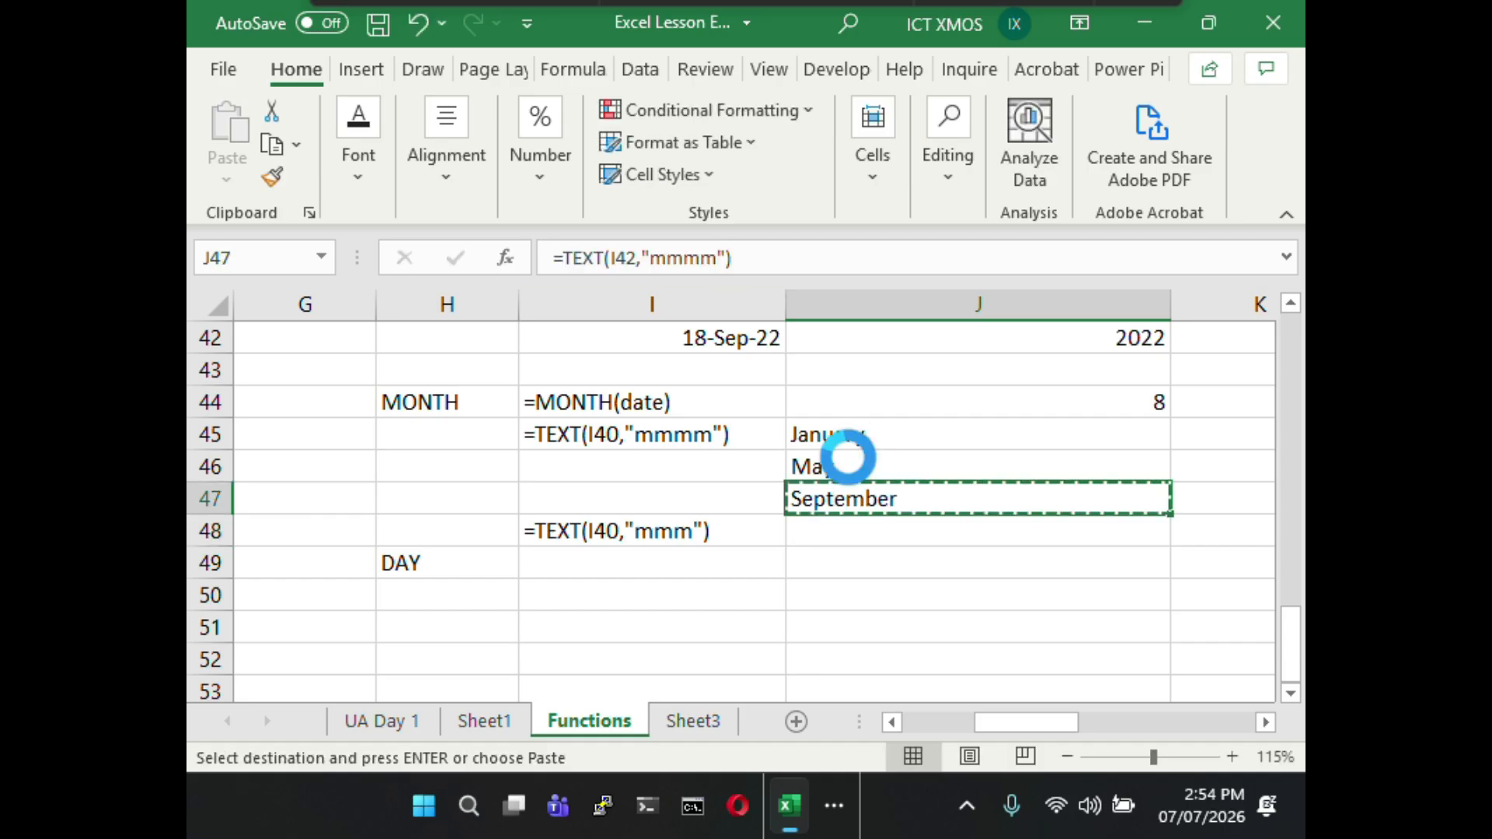
click(466, 570)
key(ctrl+s)
mouse_move(472, 575)
mouse_down()
mouse_move(482, 616)
mouse_move(477, 596)
mouse_up()
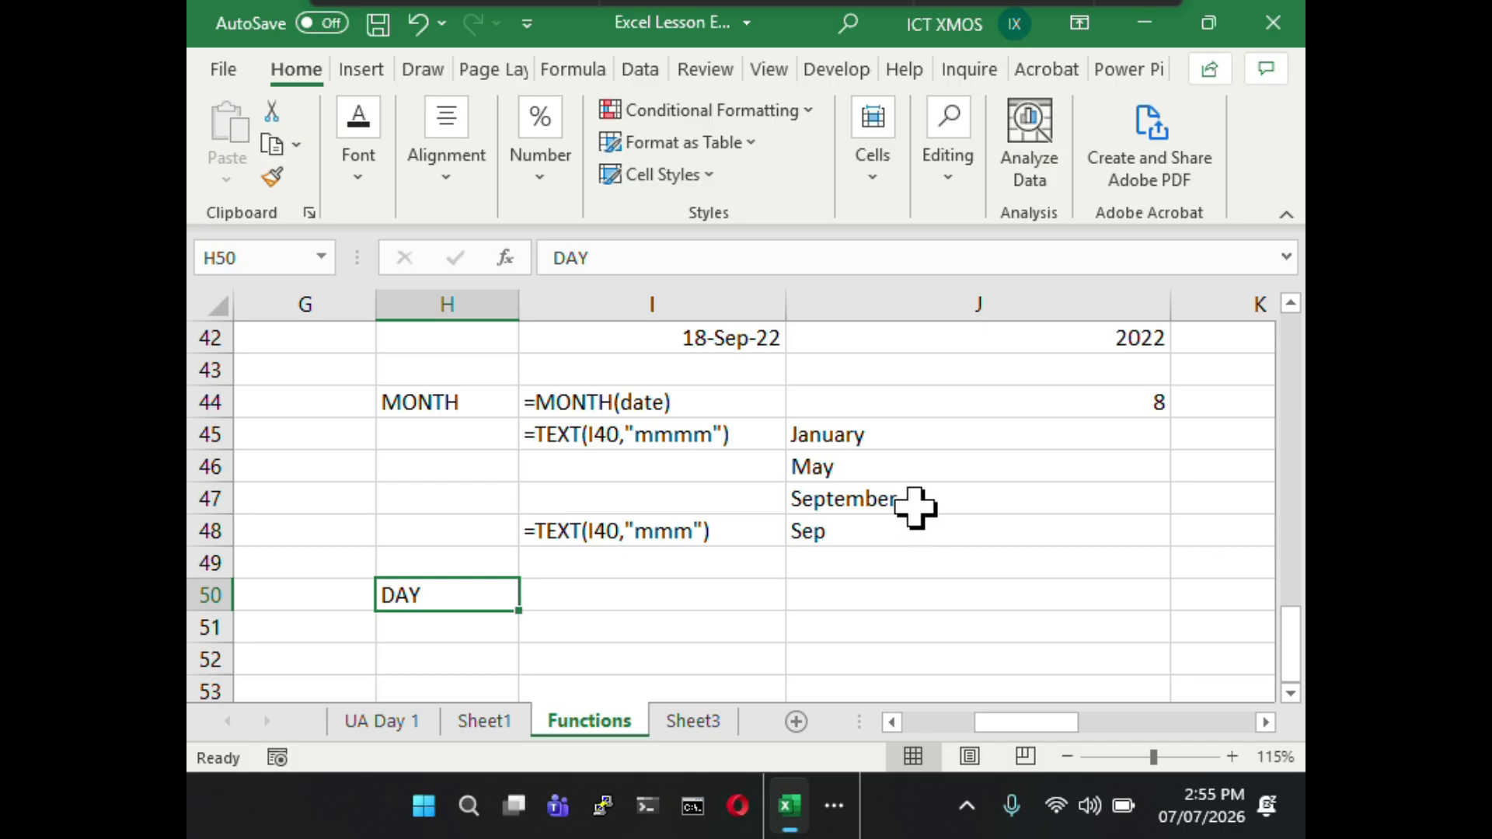
click(746, 534)
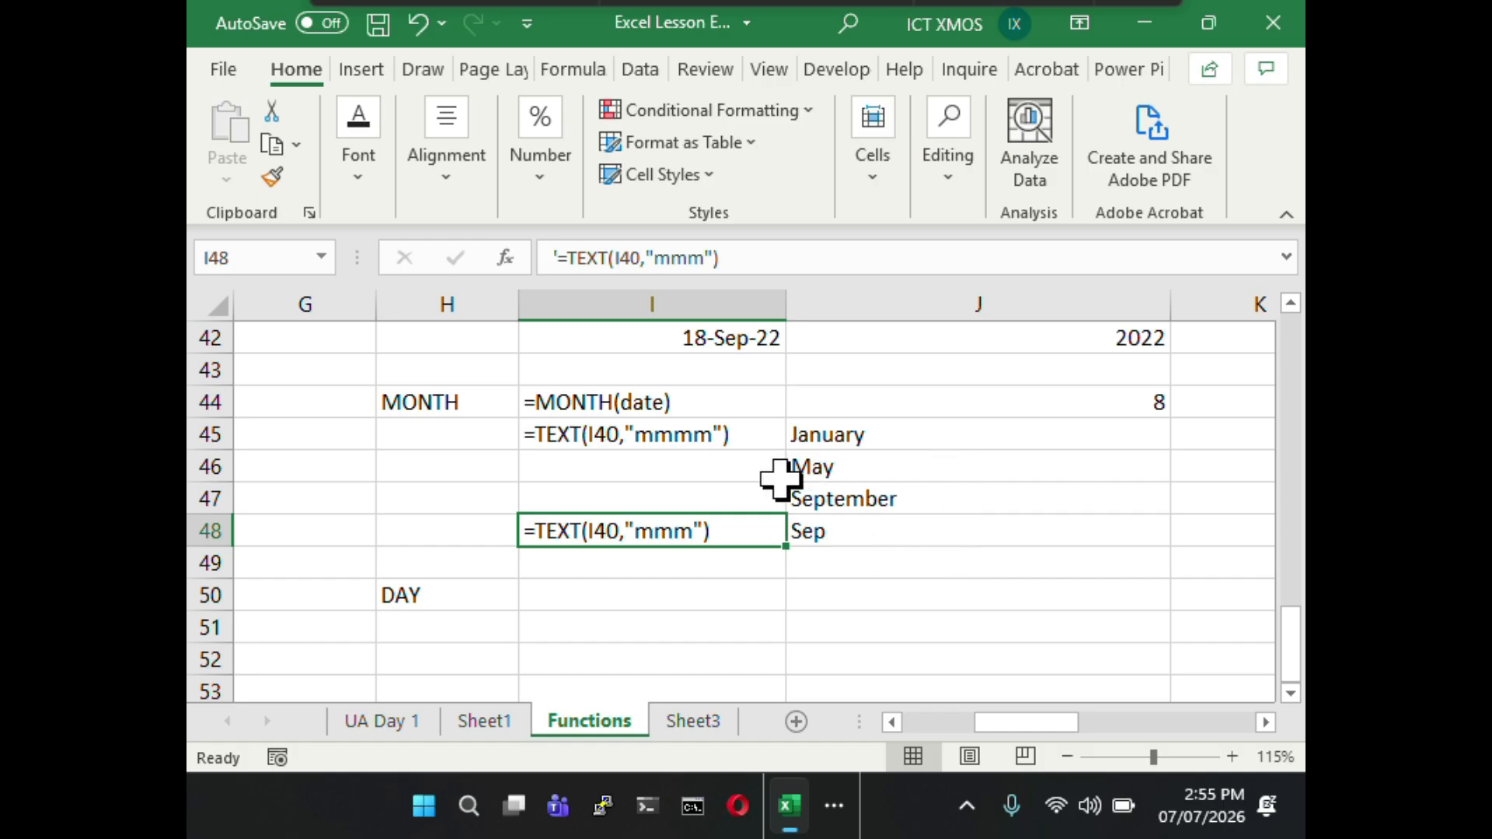
scroll(778, 476, up, 1)
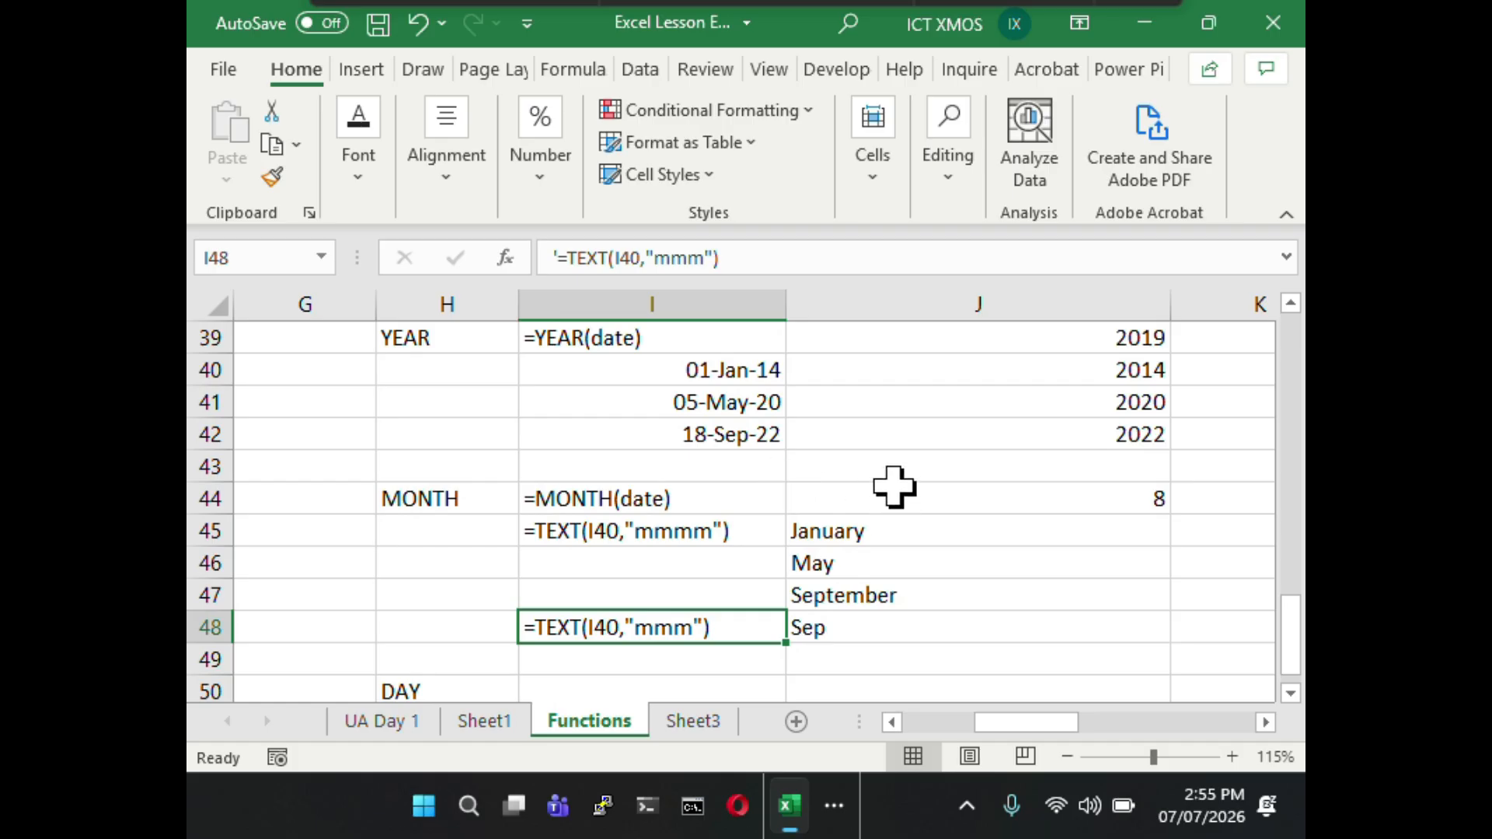
scroll(915, 509, down, 1)
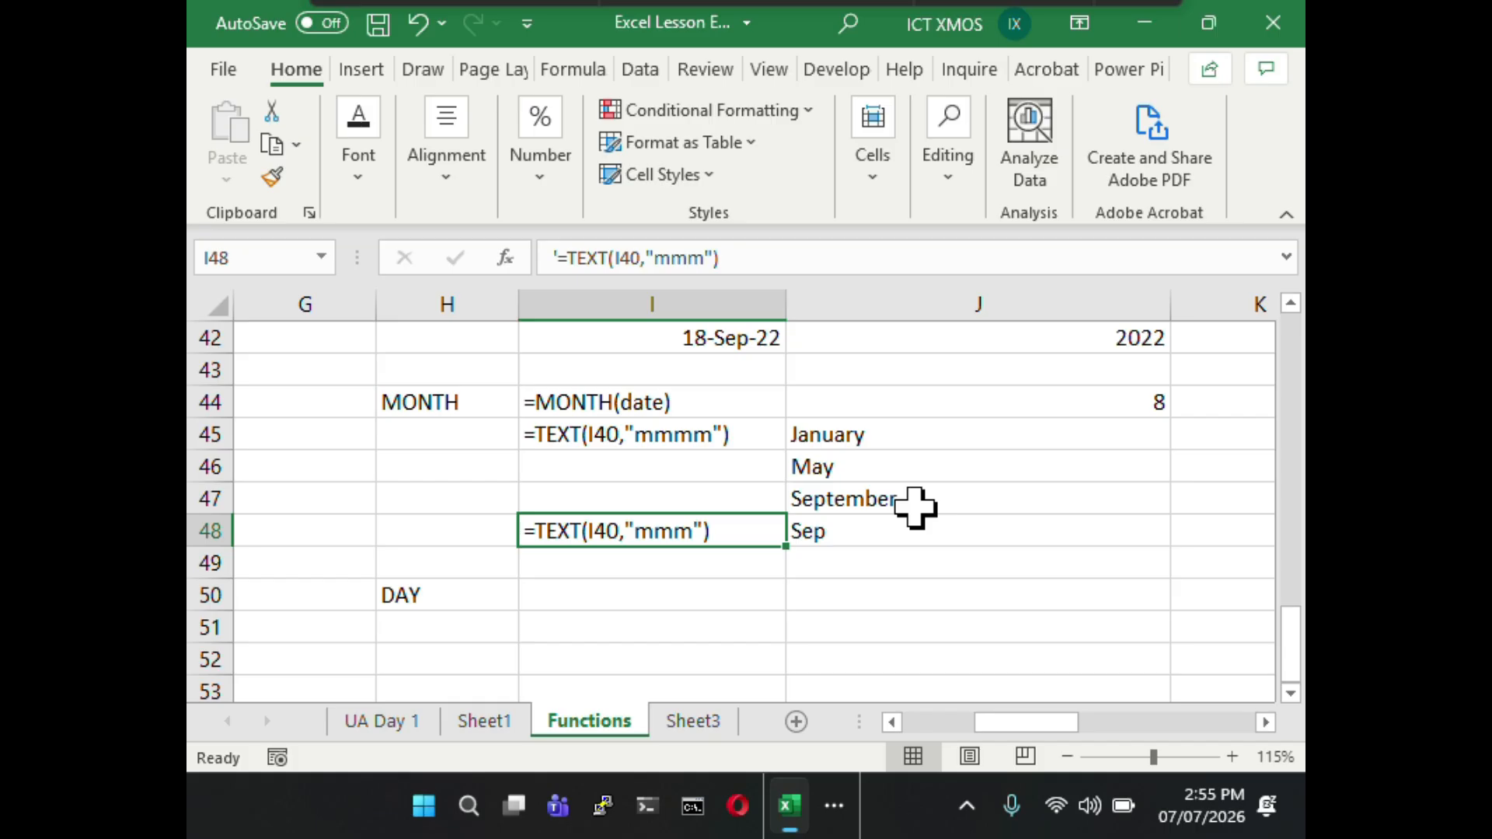
click(909, 519)
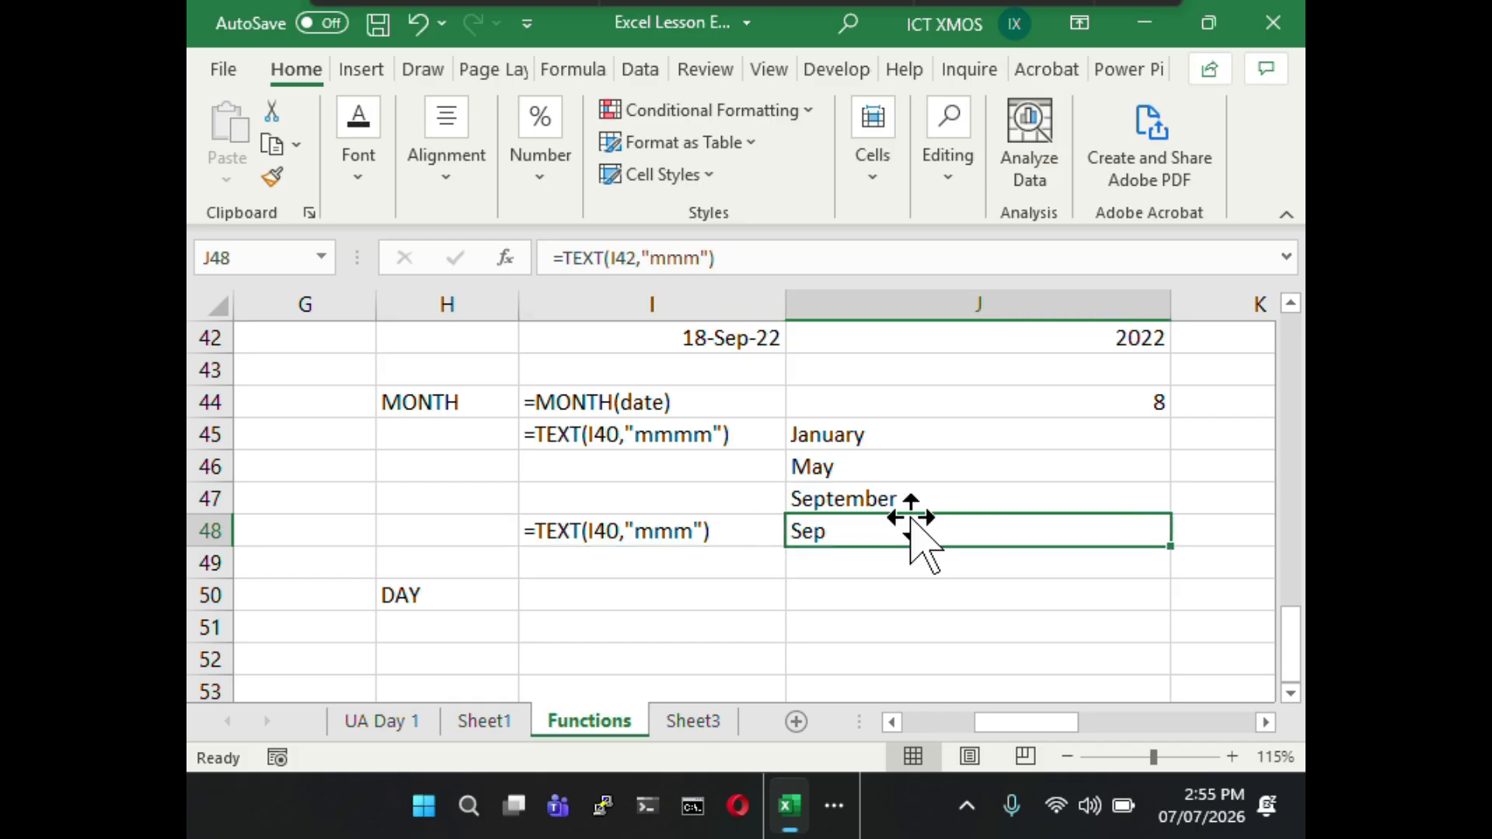
click(1000, 411)
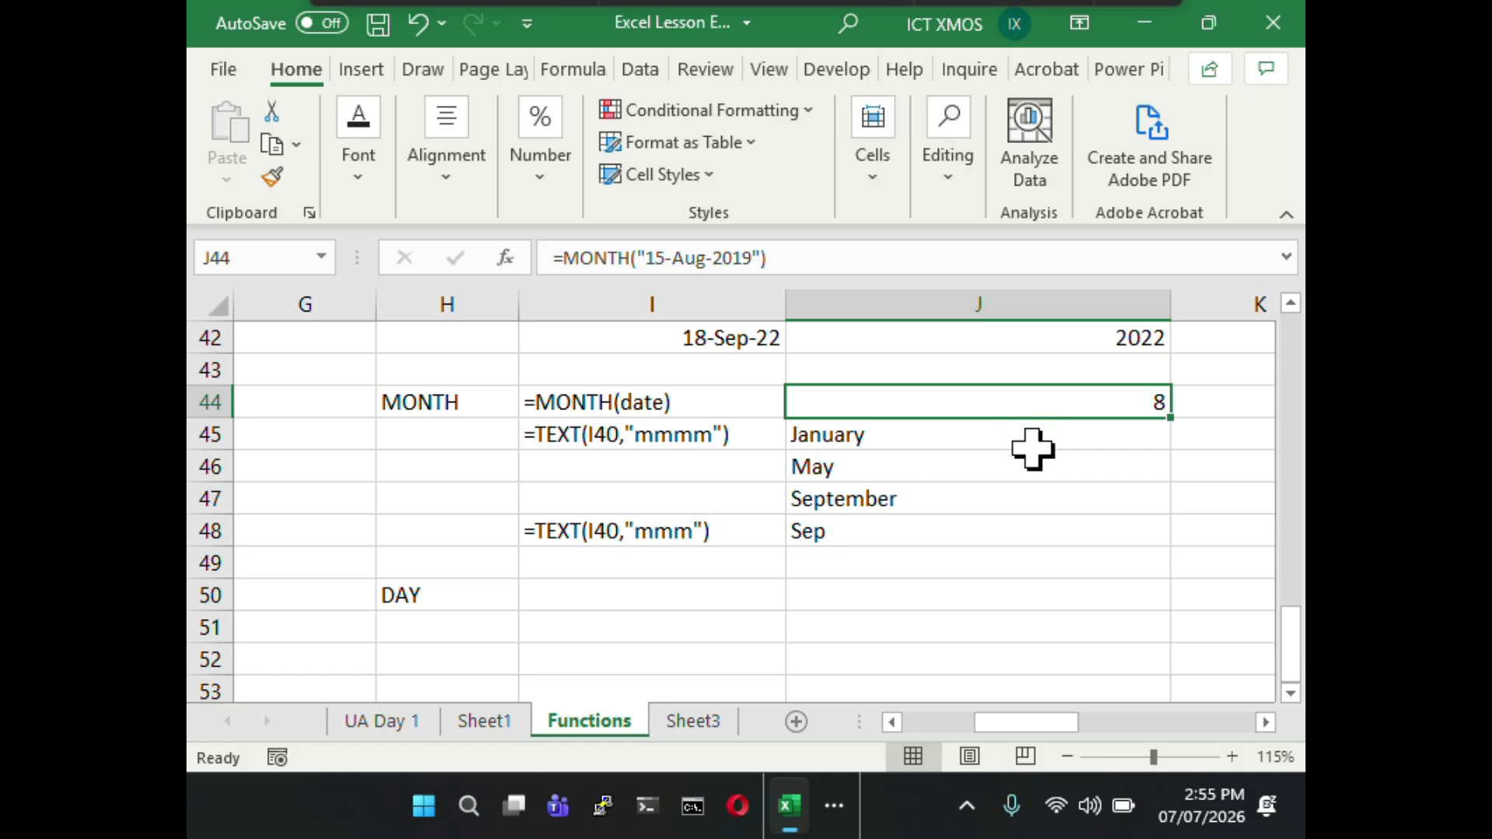
scroll(1032, 449, up, 1)
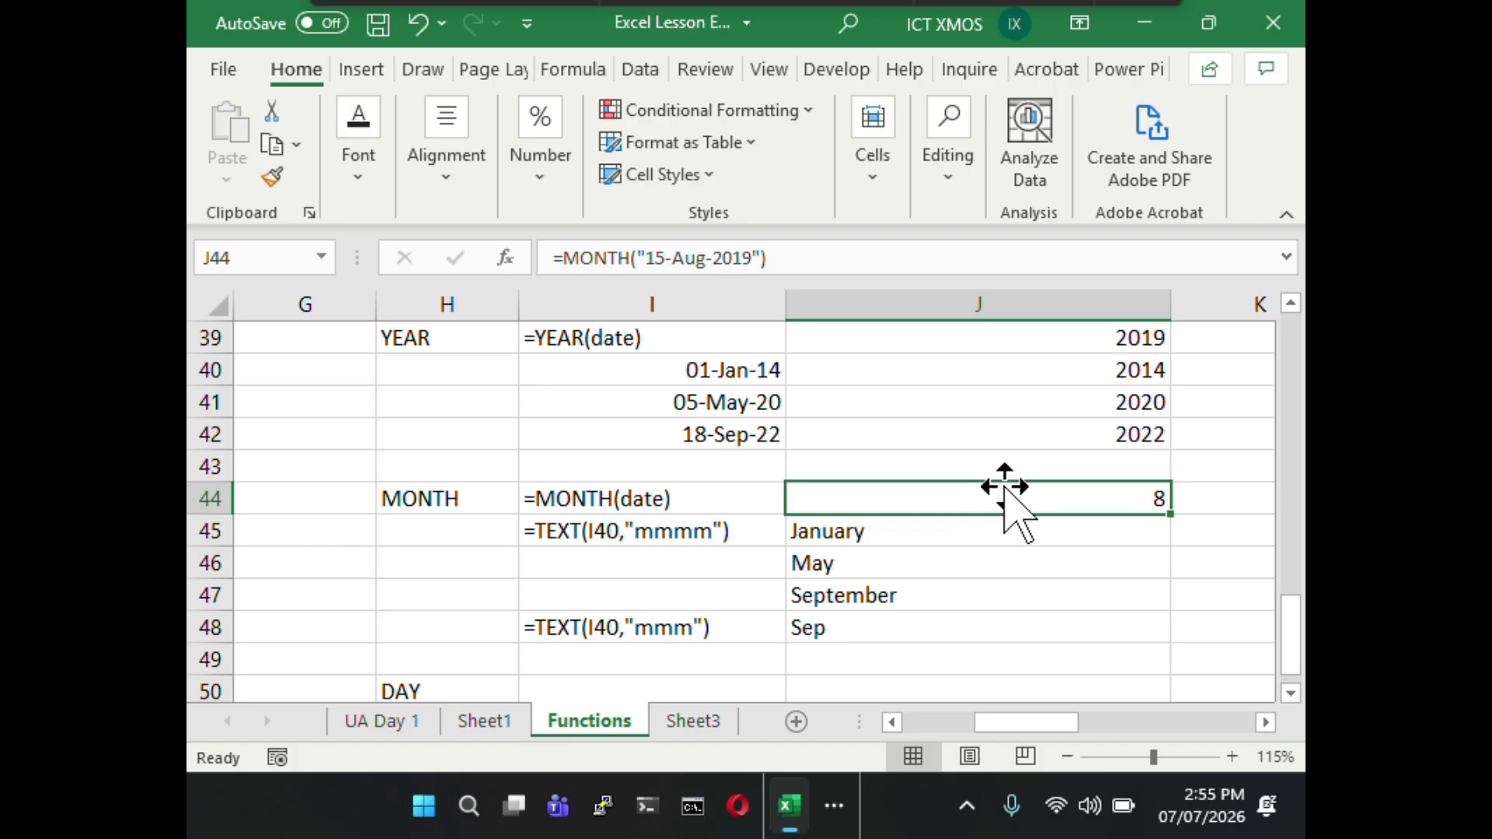
scroll(1010, 505, down, 1)
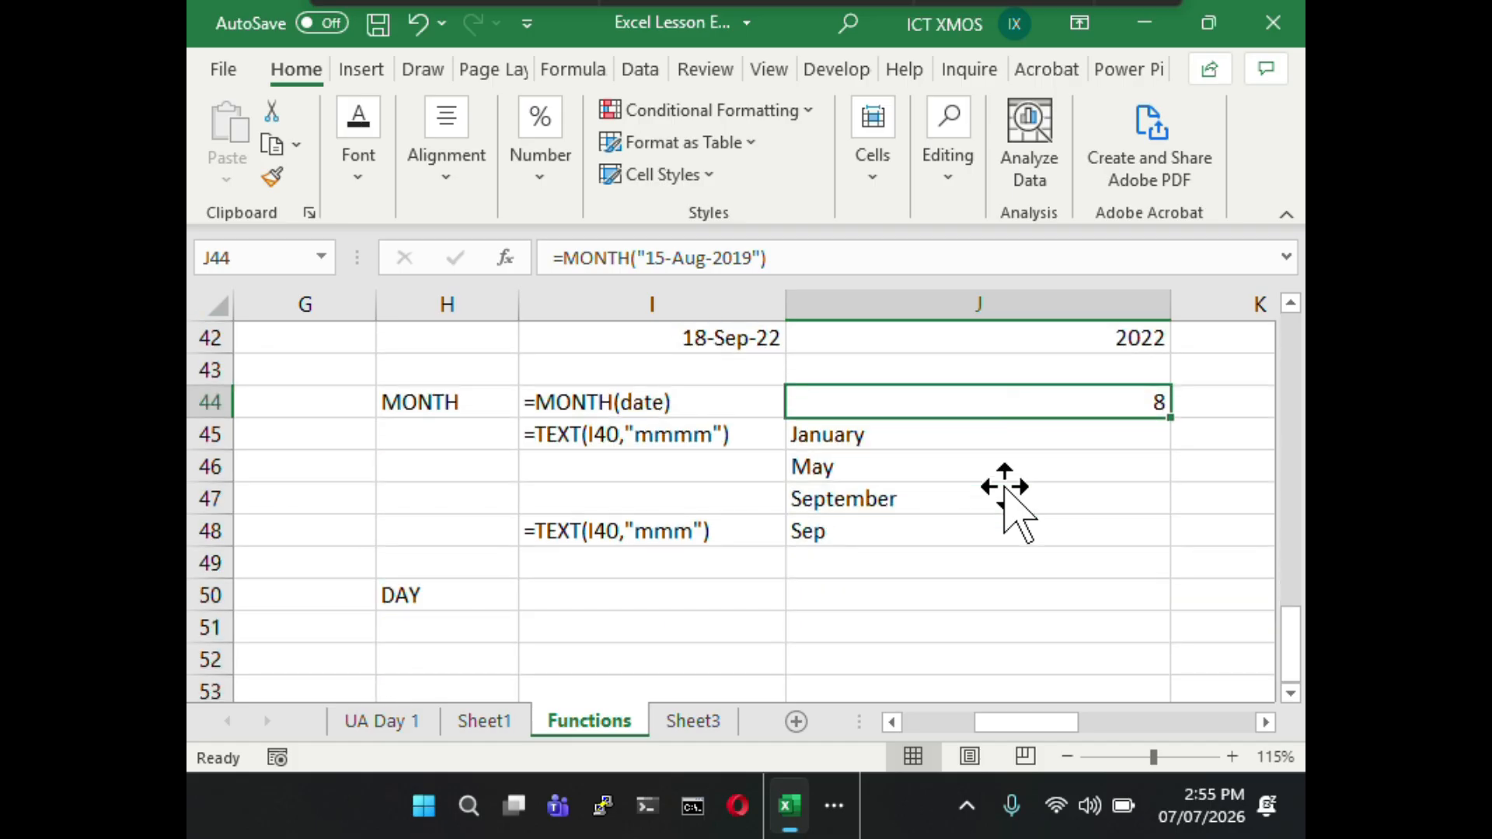
scroll(1011, 505, up, 1)
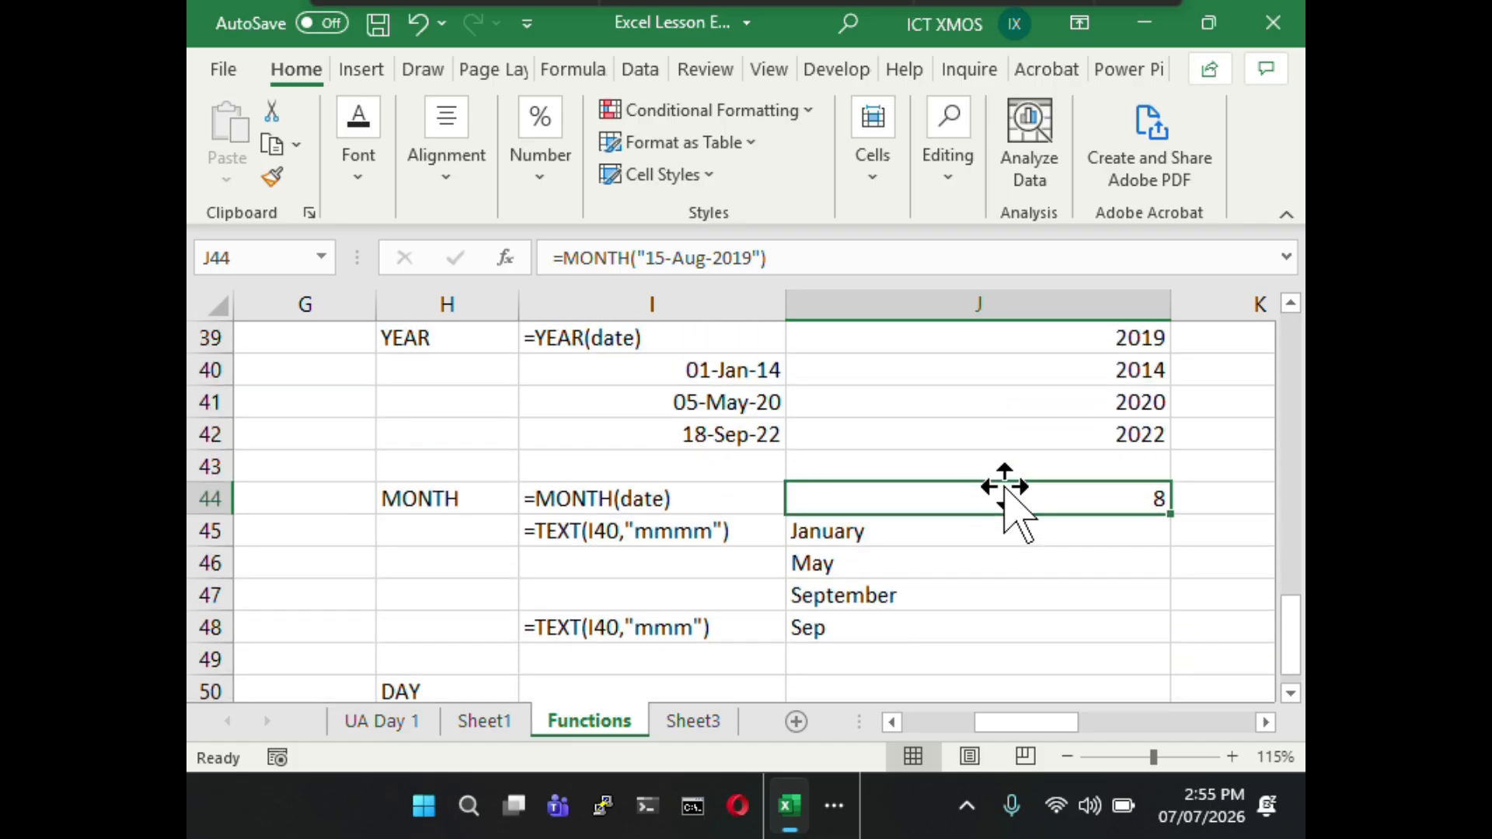
scroll(1010, 506, down, 1)
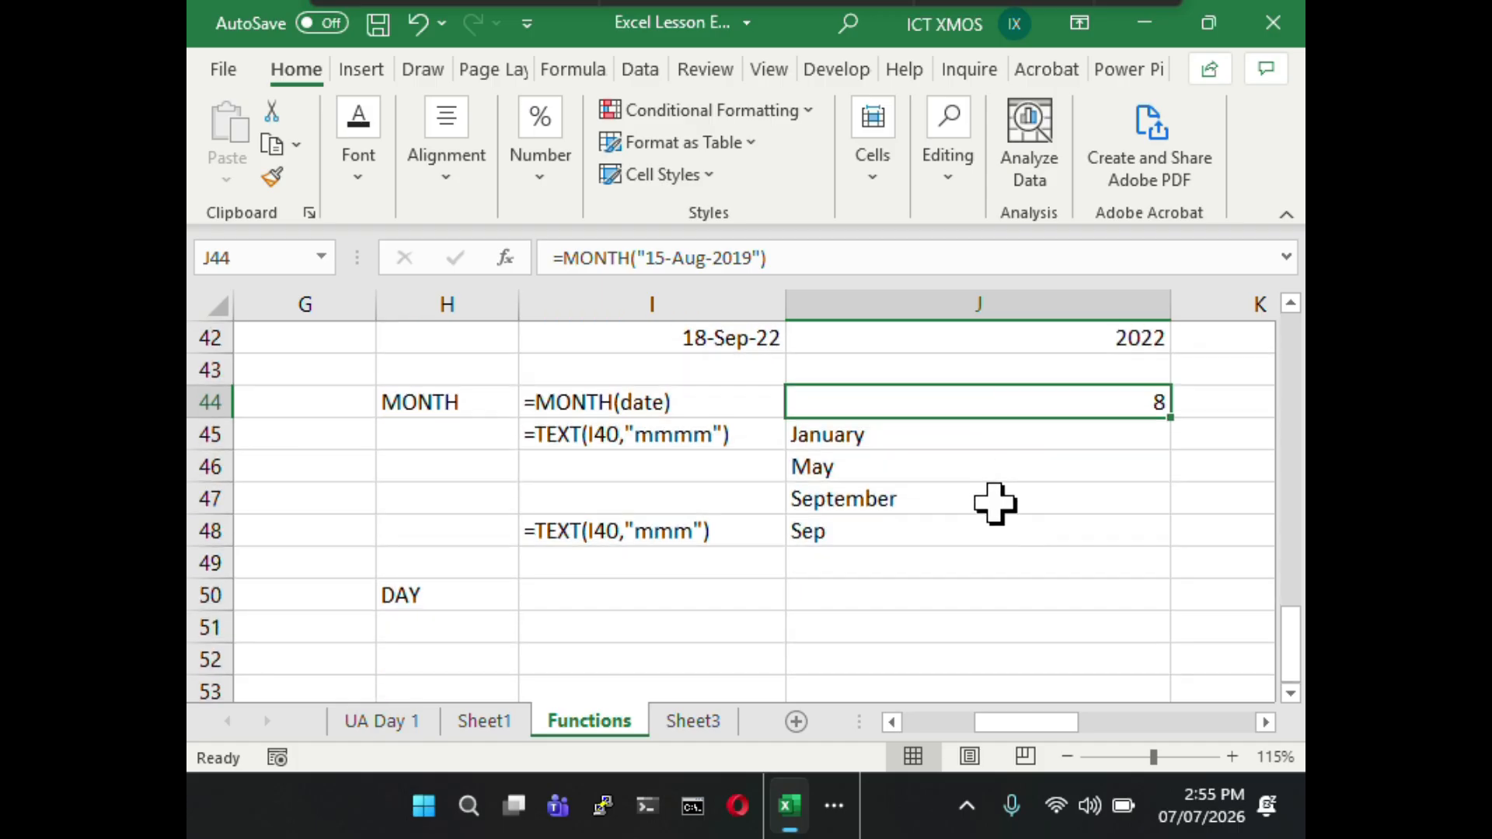
scroll(995, 504, down, 1)
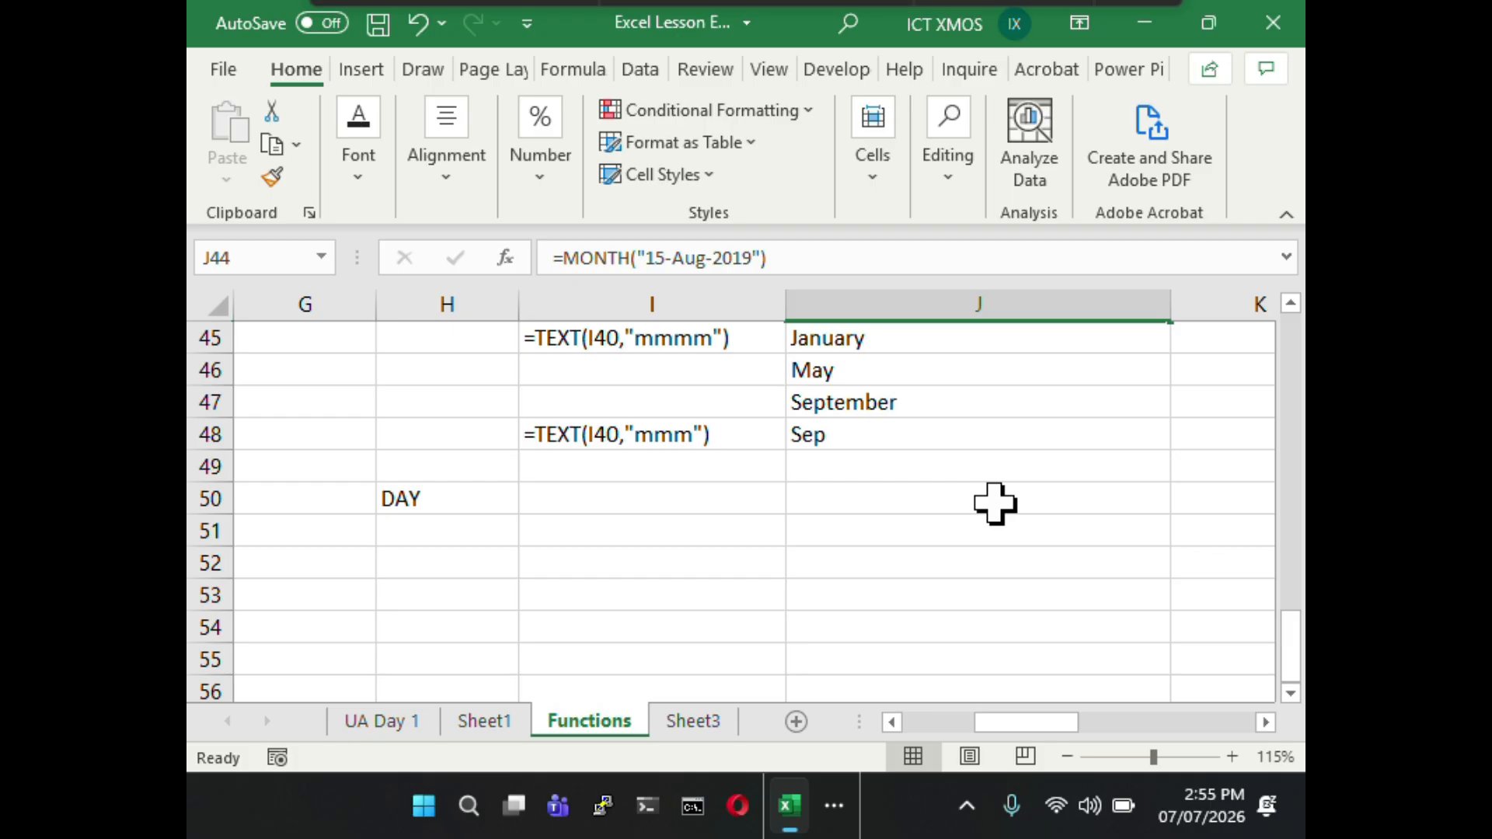
scroll(995, 503, up, 1)
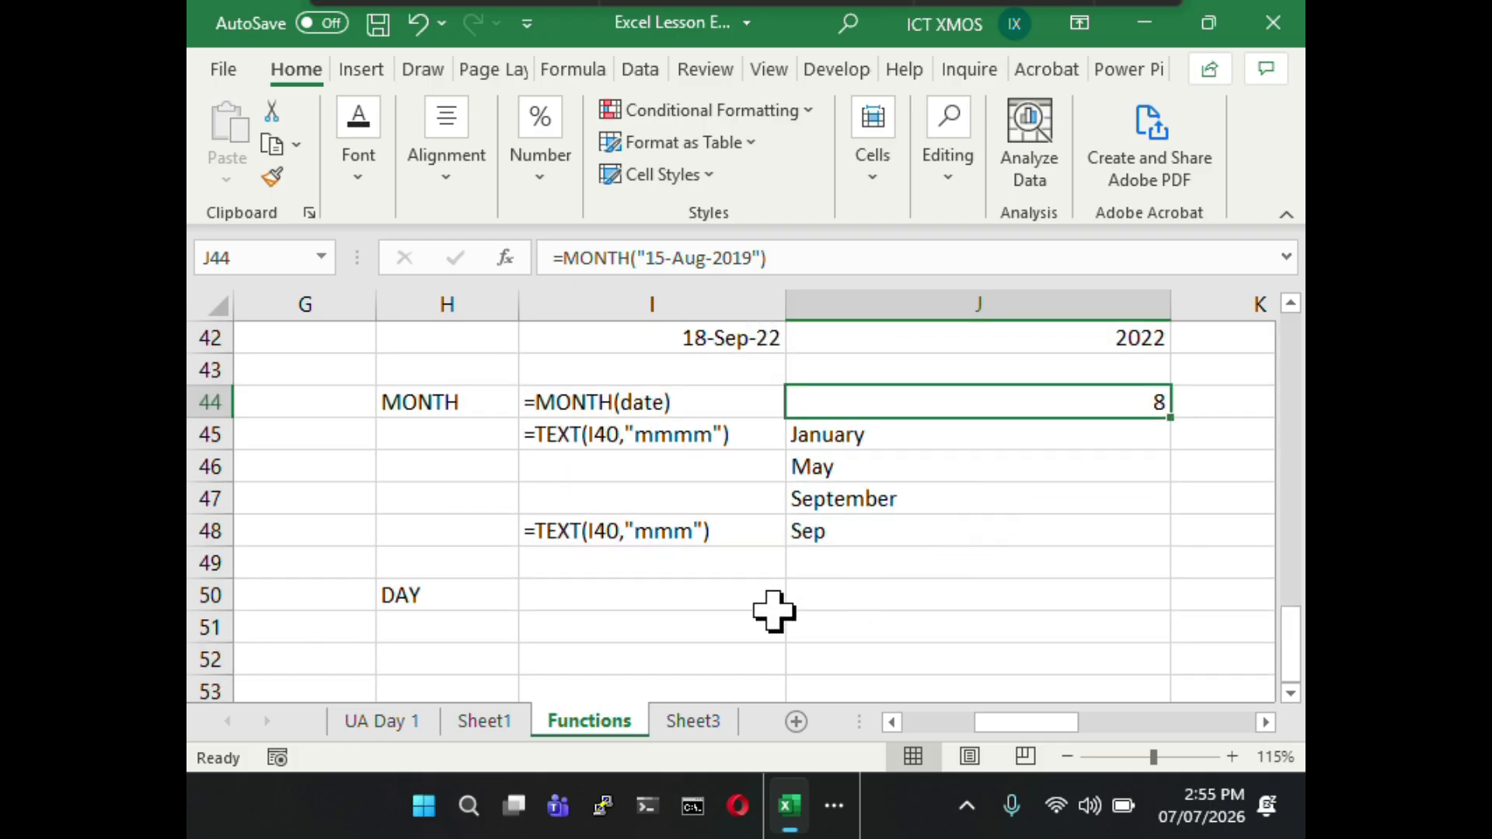
- Enter the text DAY into cell I50 beside the DAY label
click(657, 594)
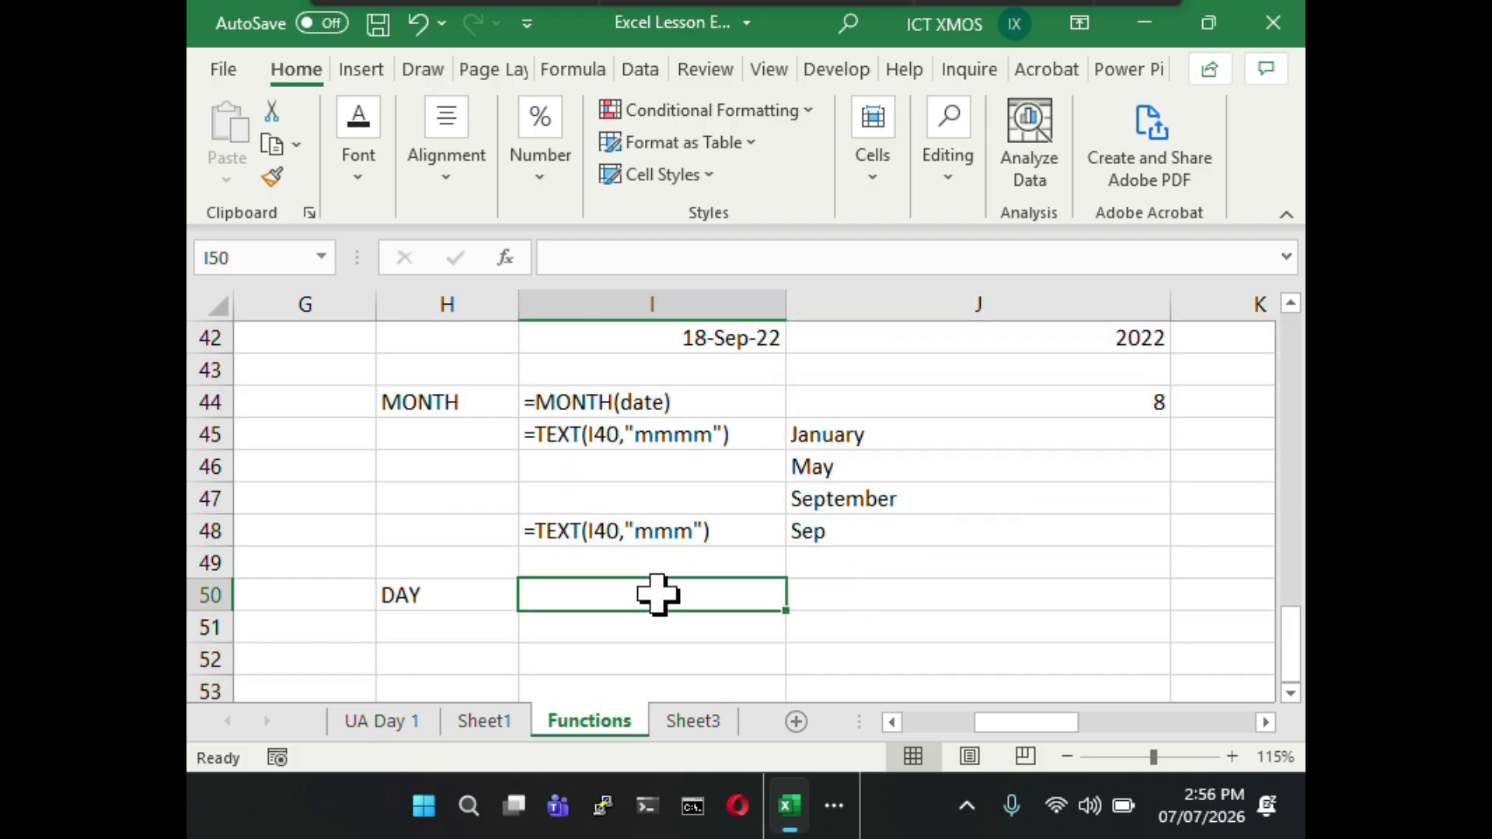
text(=)
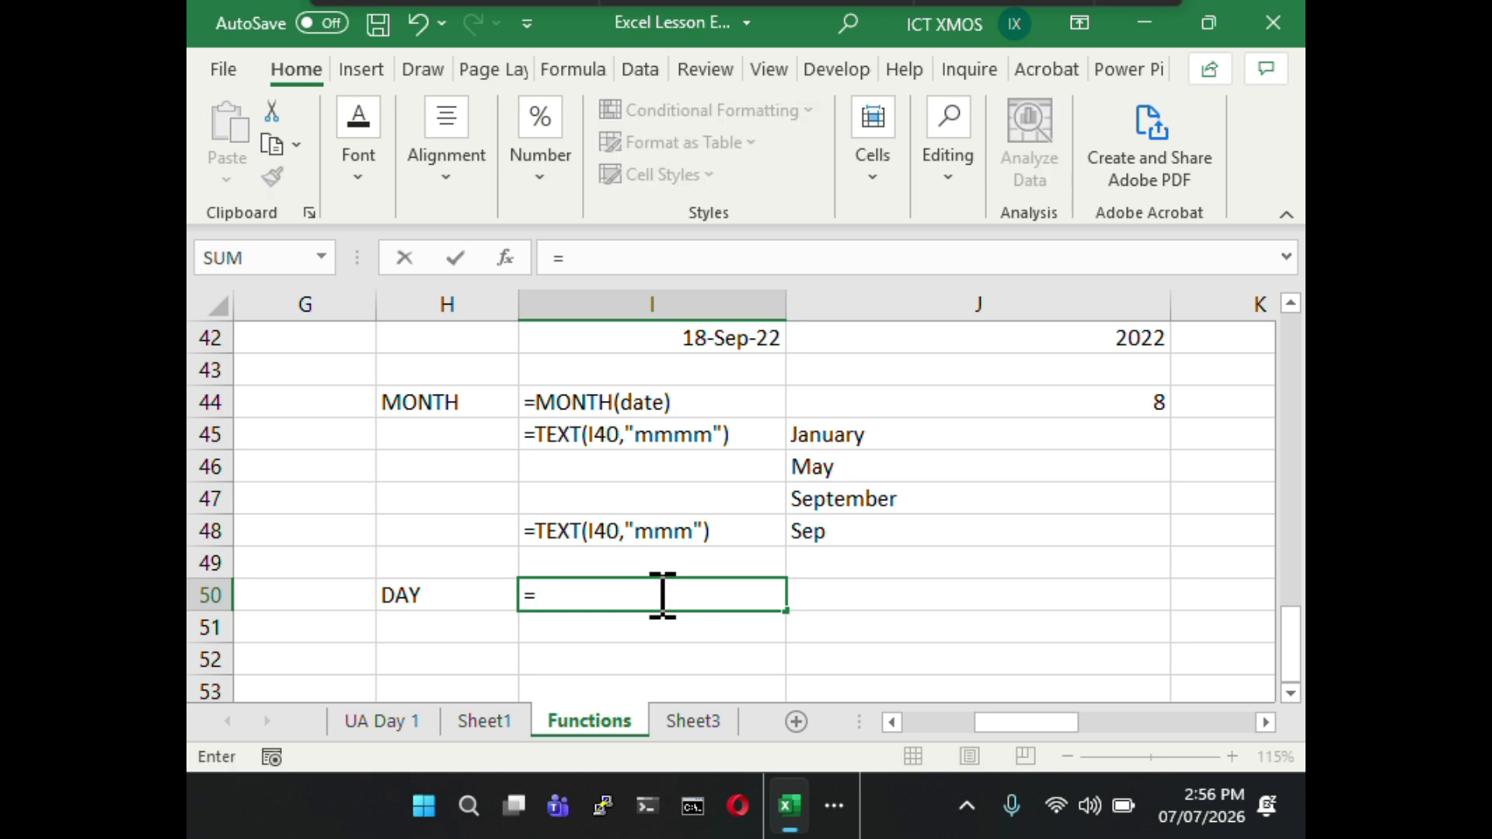
key(BackSpace)
text('d)
key(BackSpace)
text(DATE)
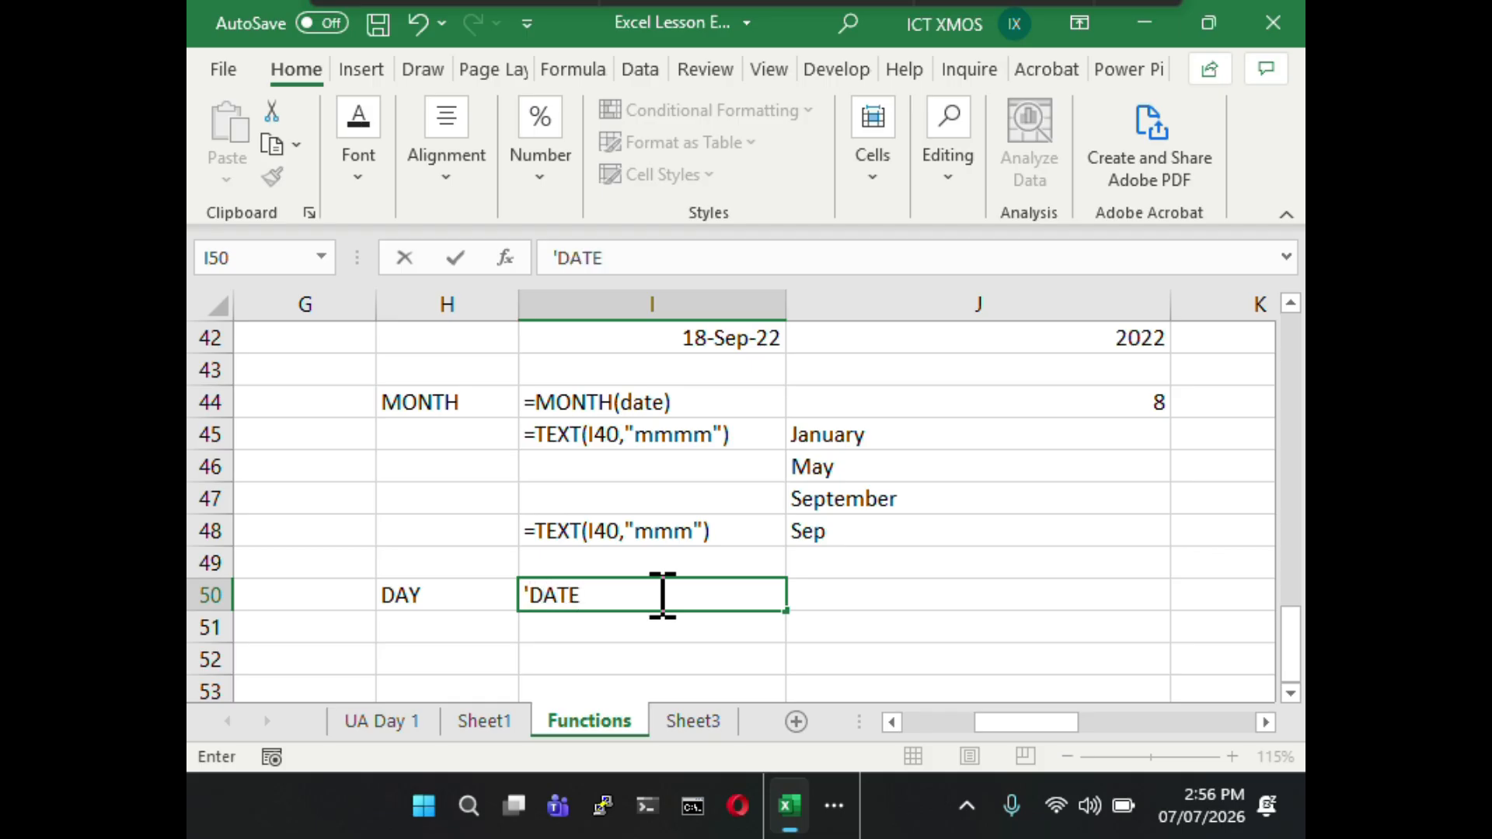
key(BackSpace)
key(BackSpace)
text(Y)
key(Left)
key(Left)
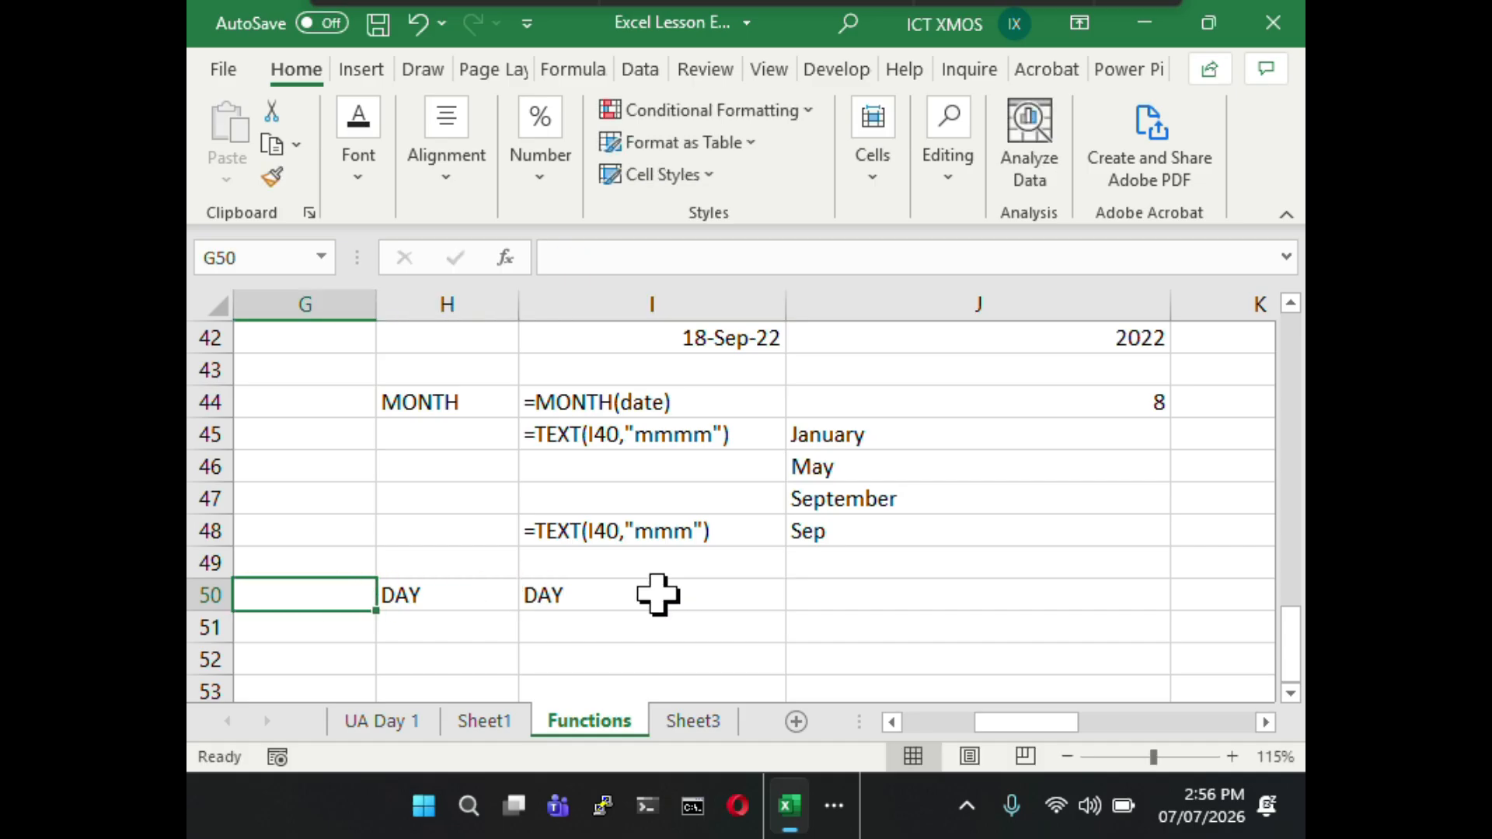
- Rework I50 into the =DAY(date) syntax note and check the MONTH formula in J44
click(658, 595)
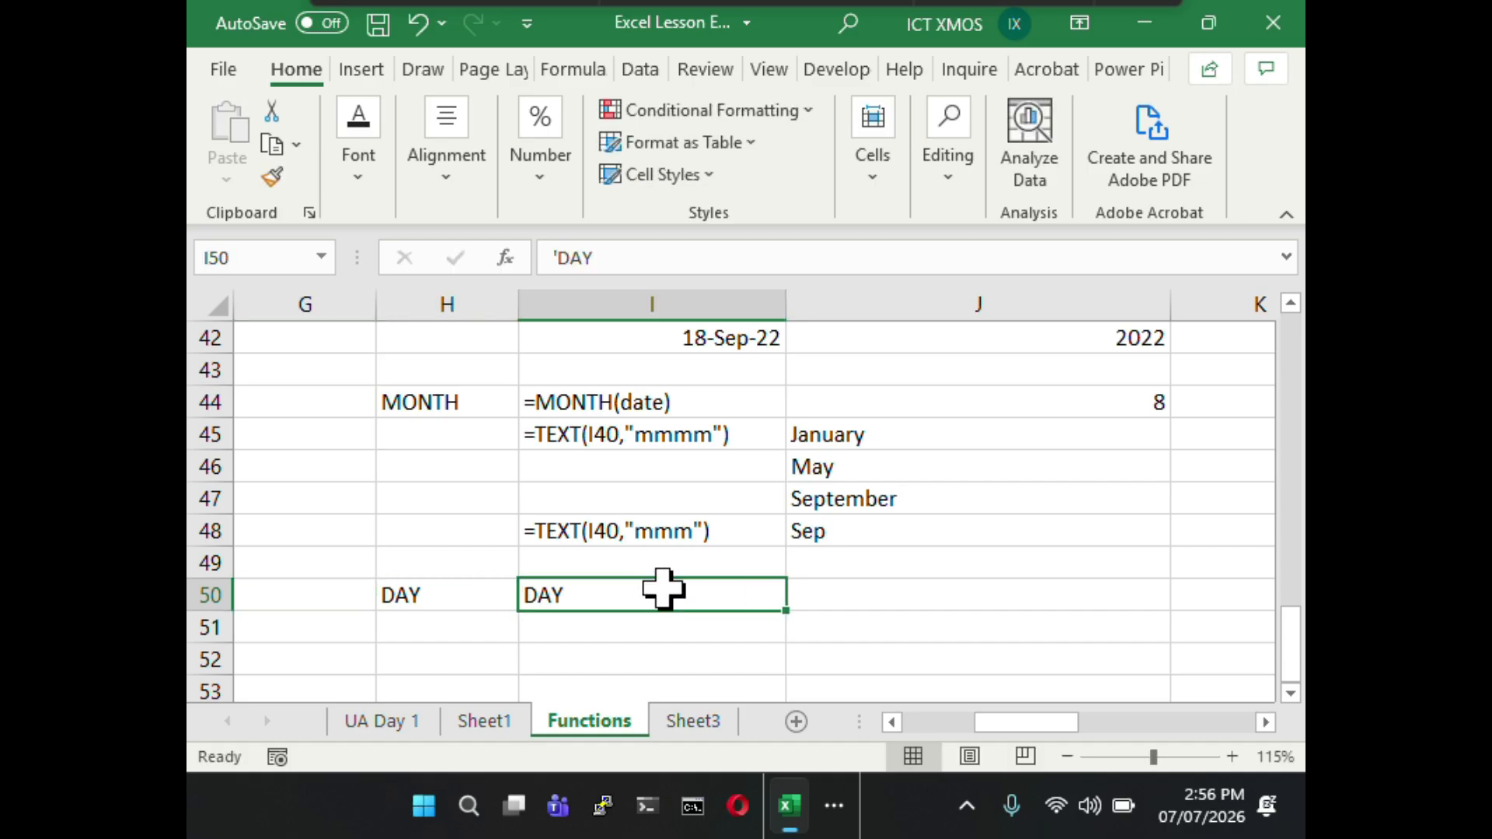
click(560, 260)
text(=)
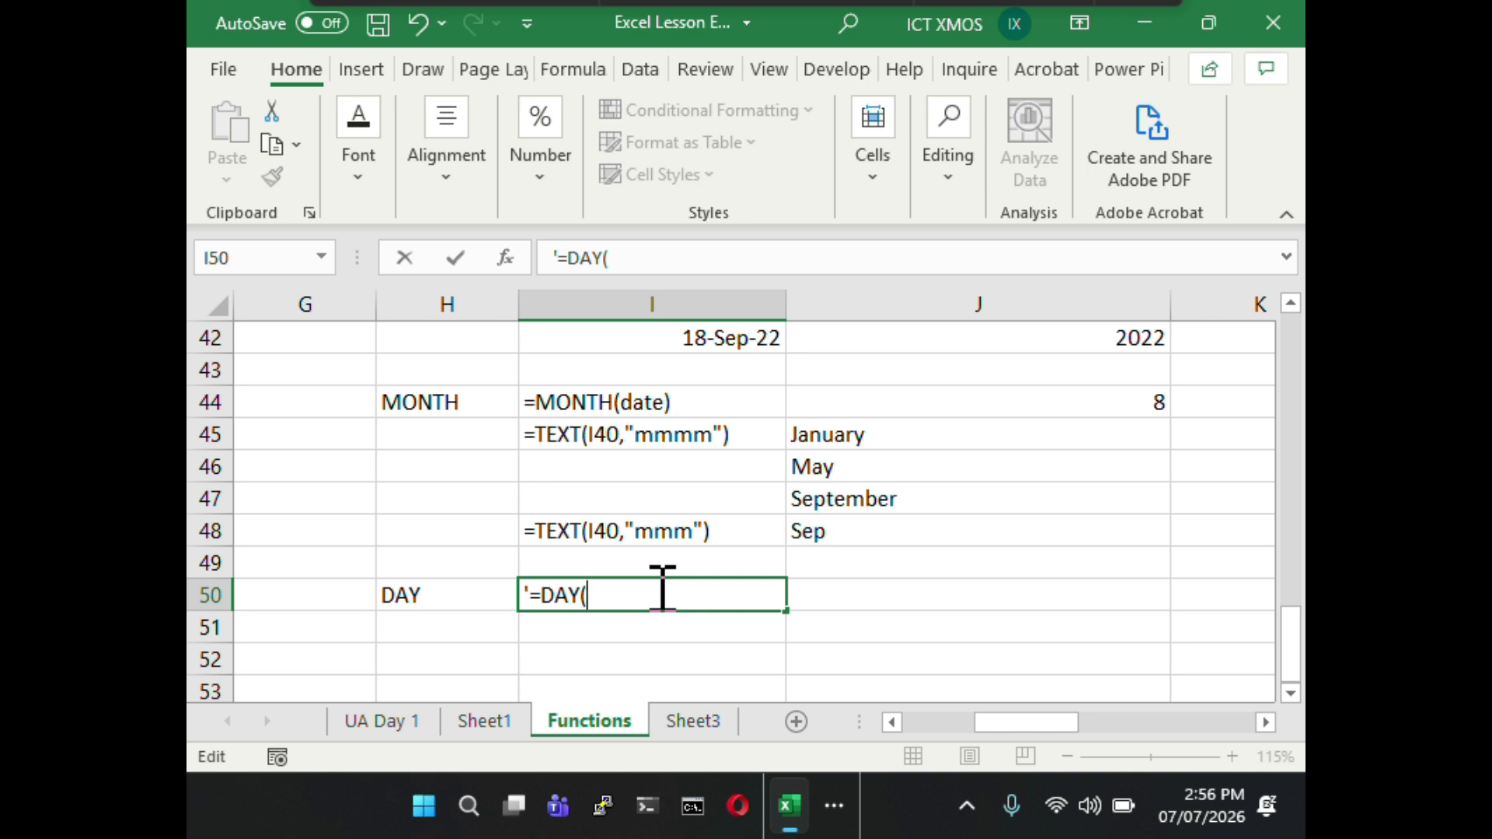
click(712, 341)
click(657, 561)
click(655, 590)
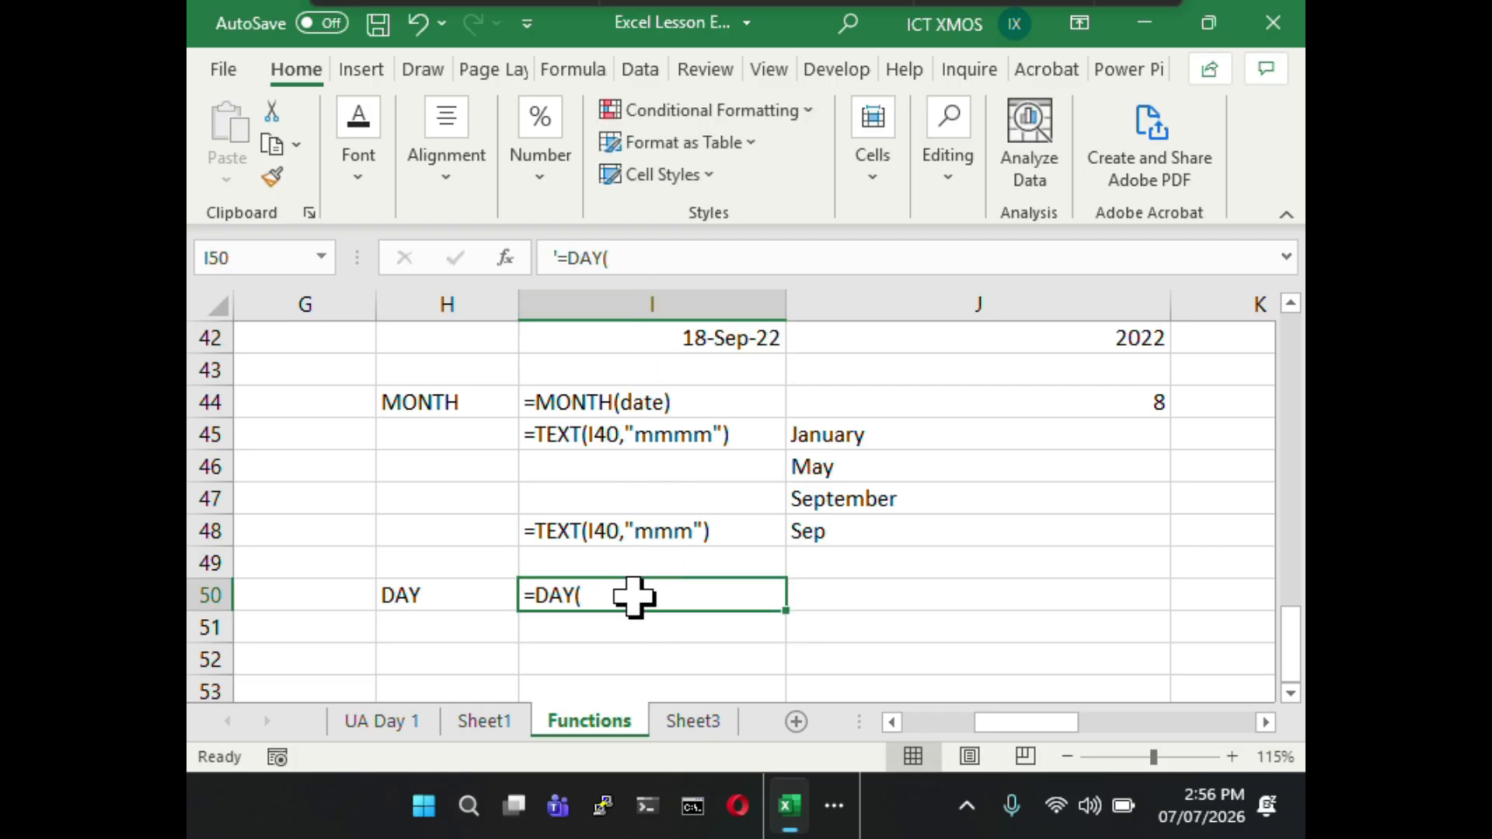
click(634, 264)
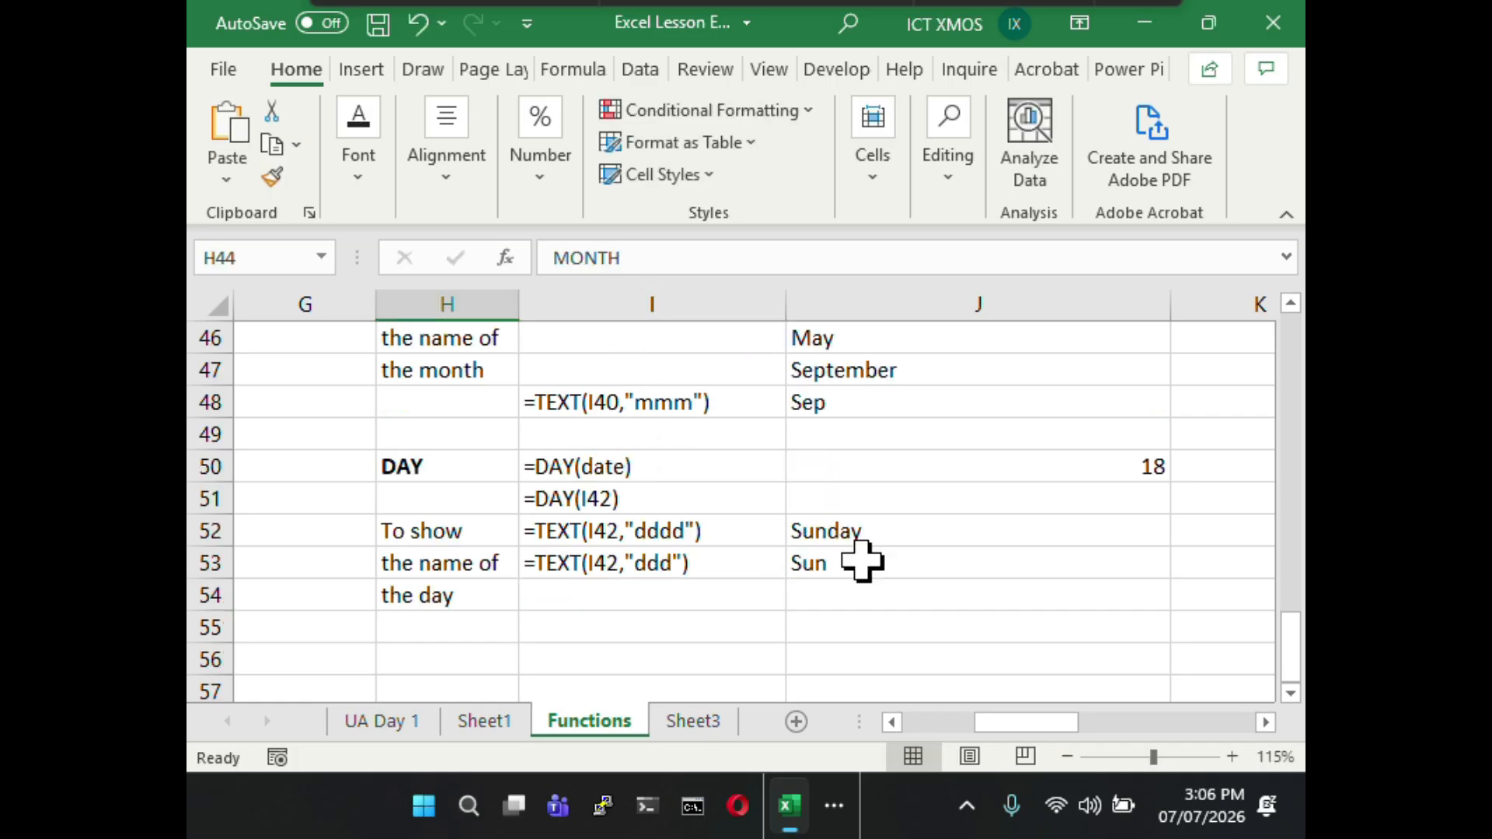
scroll(859, 559, up, 1)
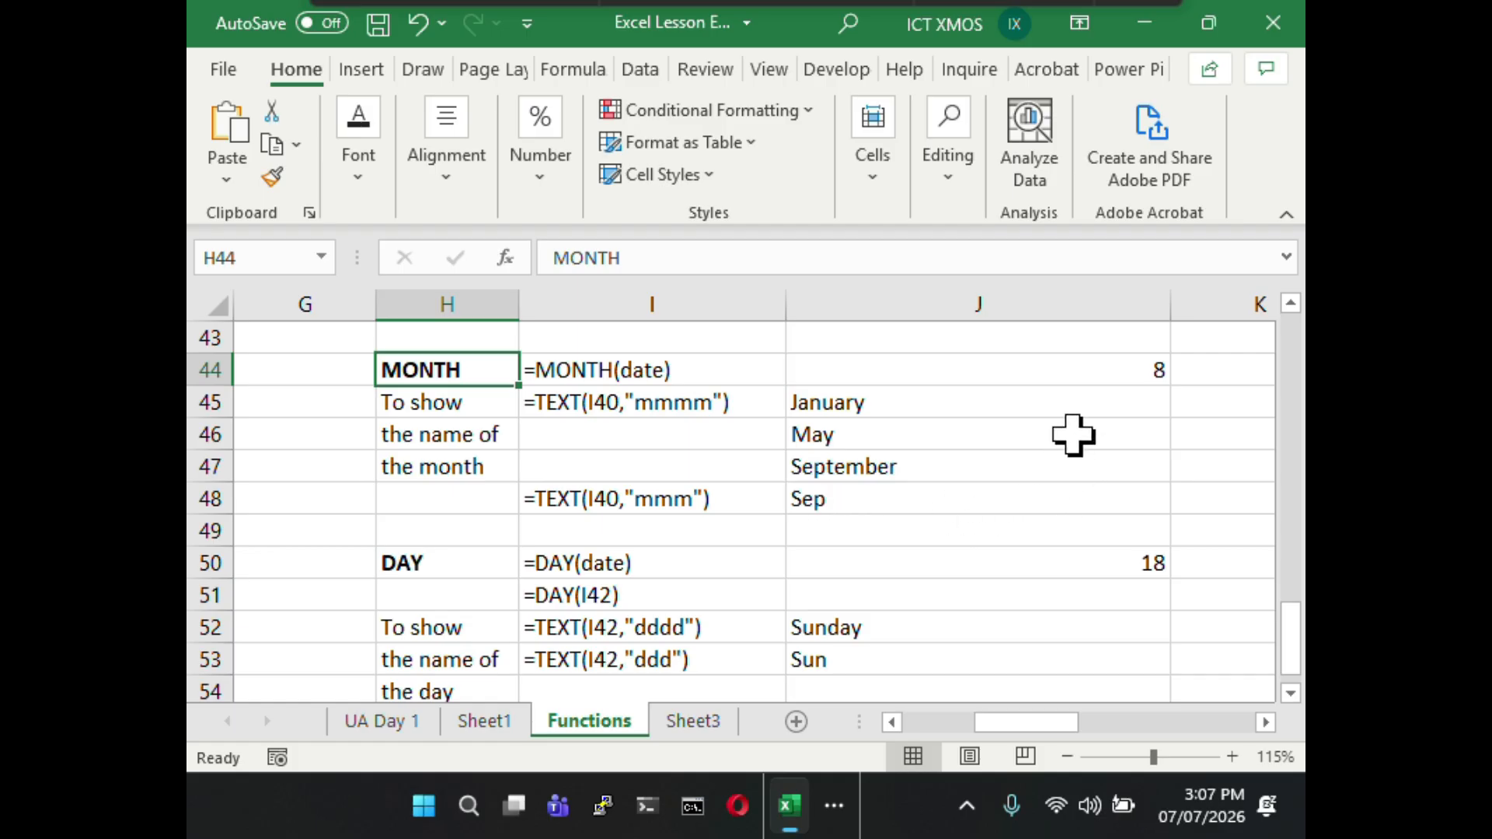
click(1077, 375)
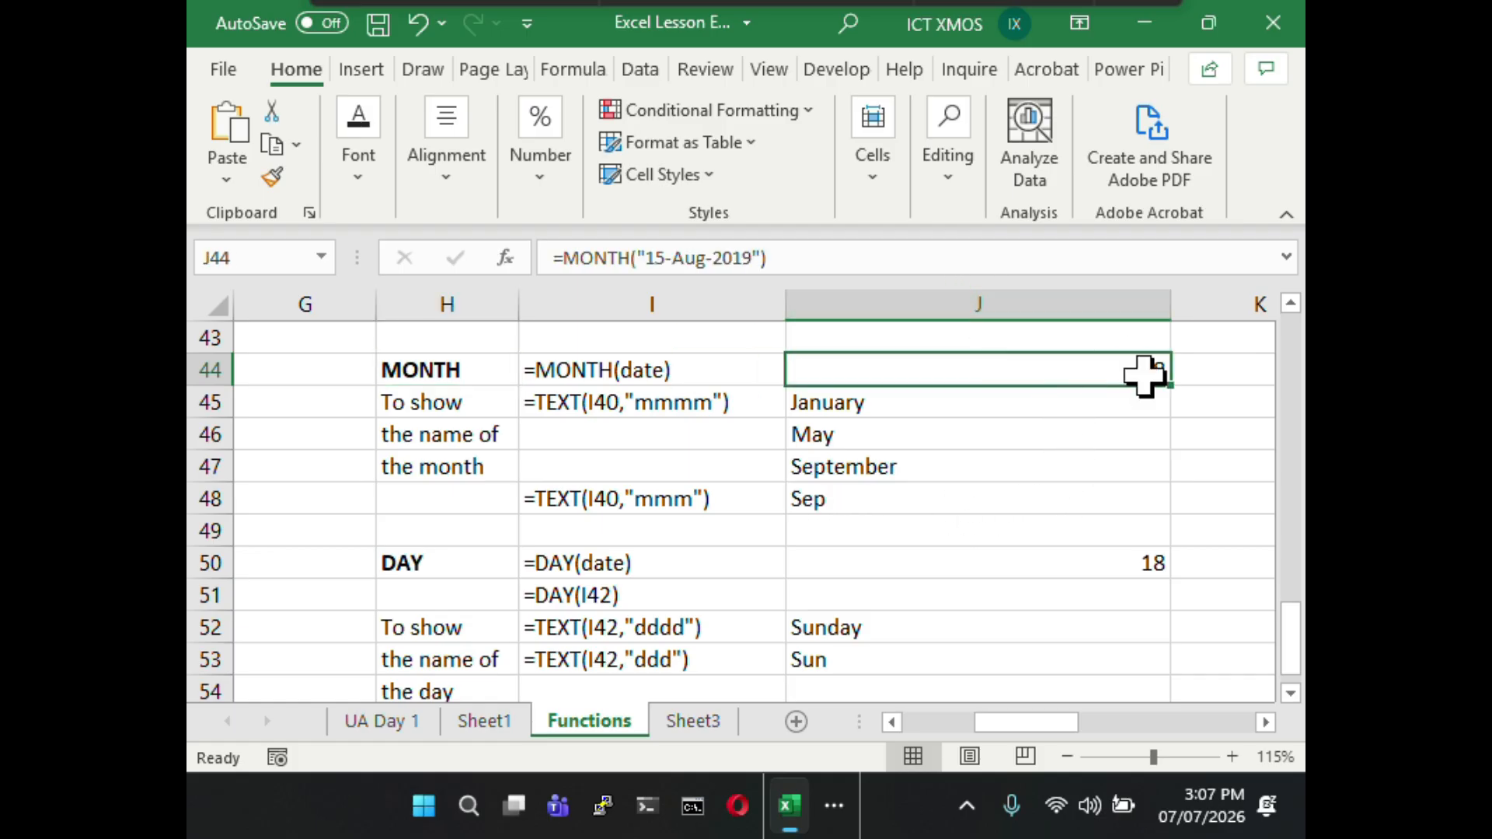
- Review the dates in I40–I42 and the MONTH and month-name formulas in rows 44–45
click(1290, 305)
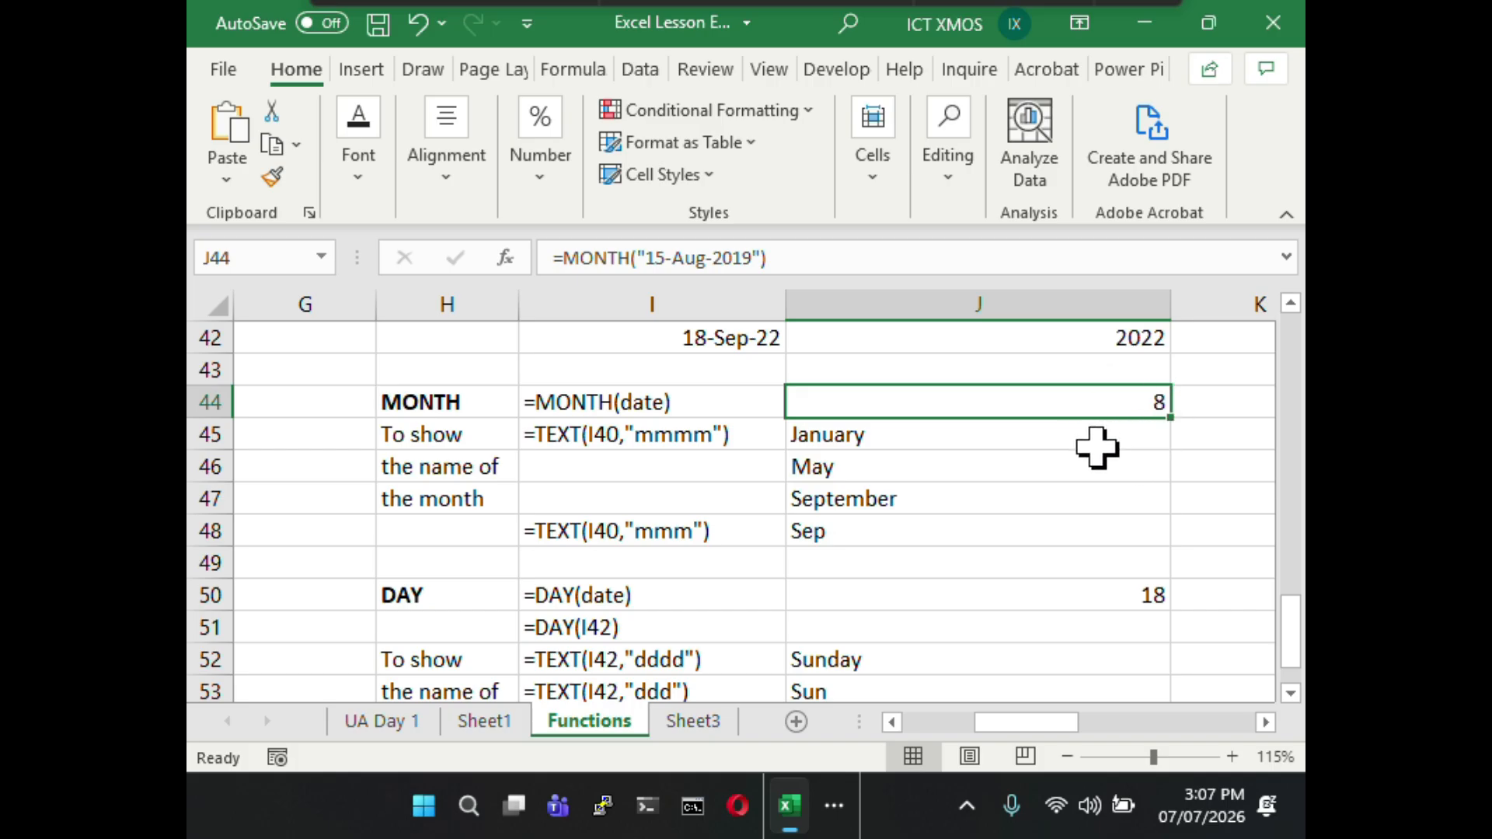
click(1036, 439)
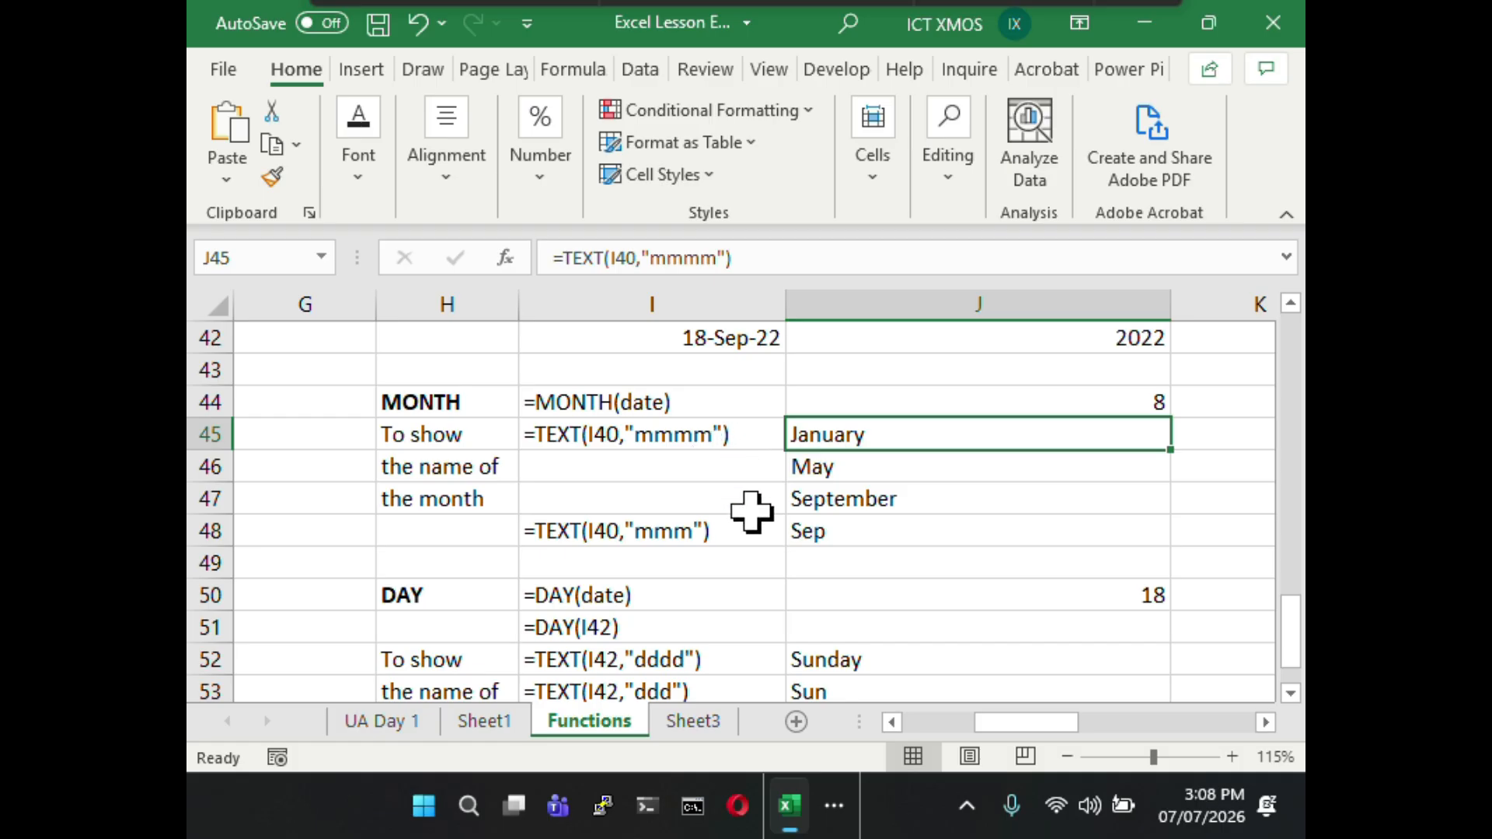
scroll(748, 503, up, 1)
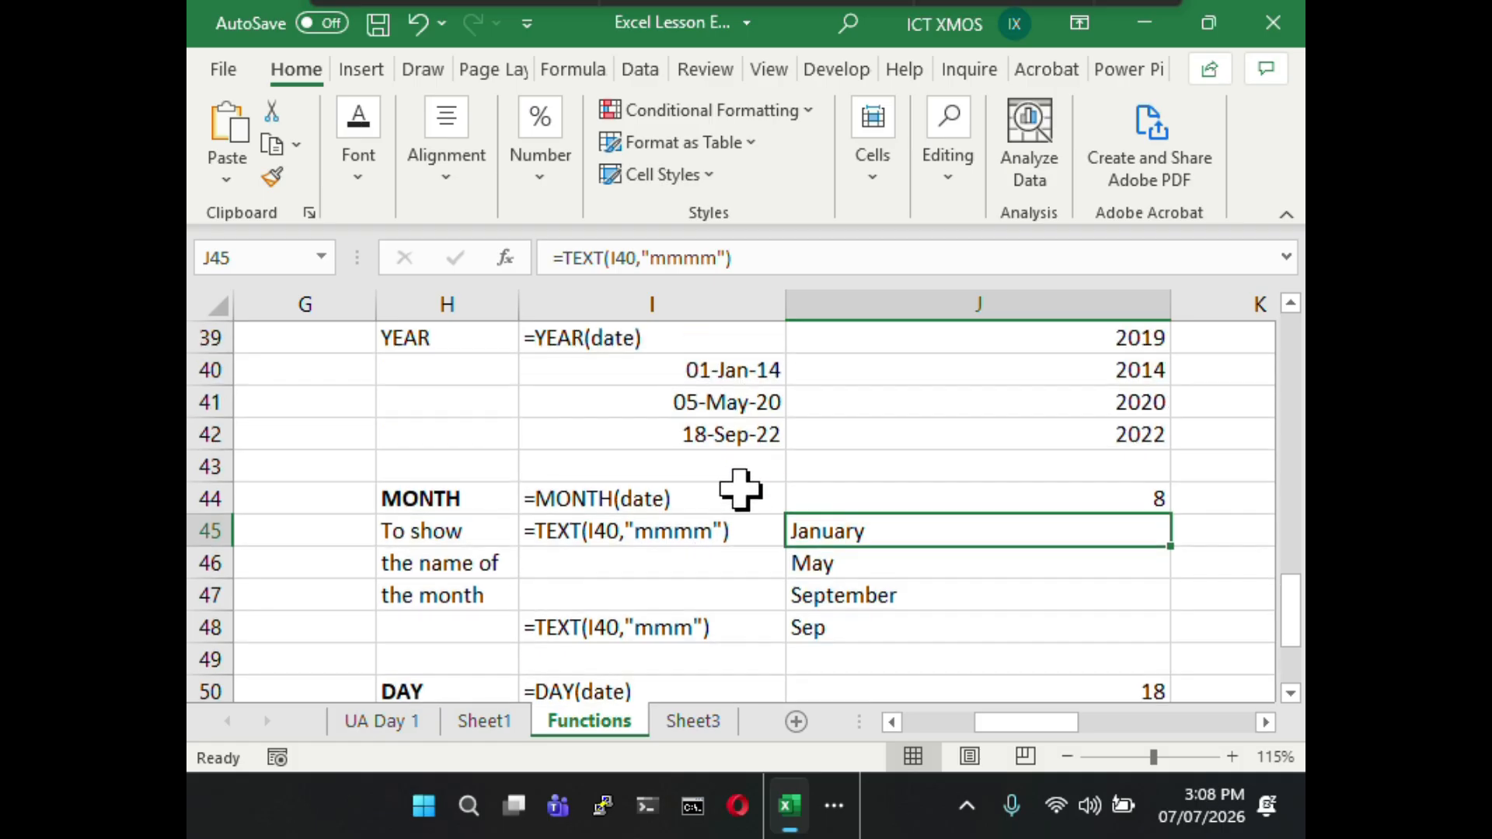
click(728, 370)
click(719, 396)
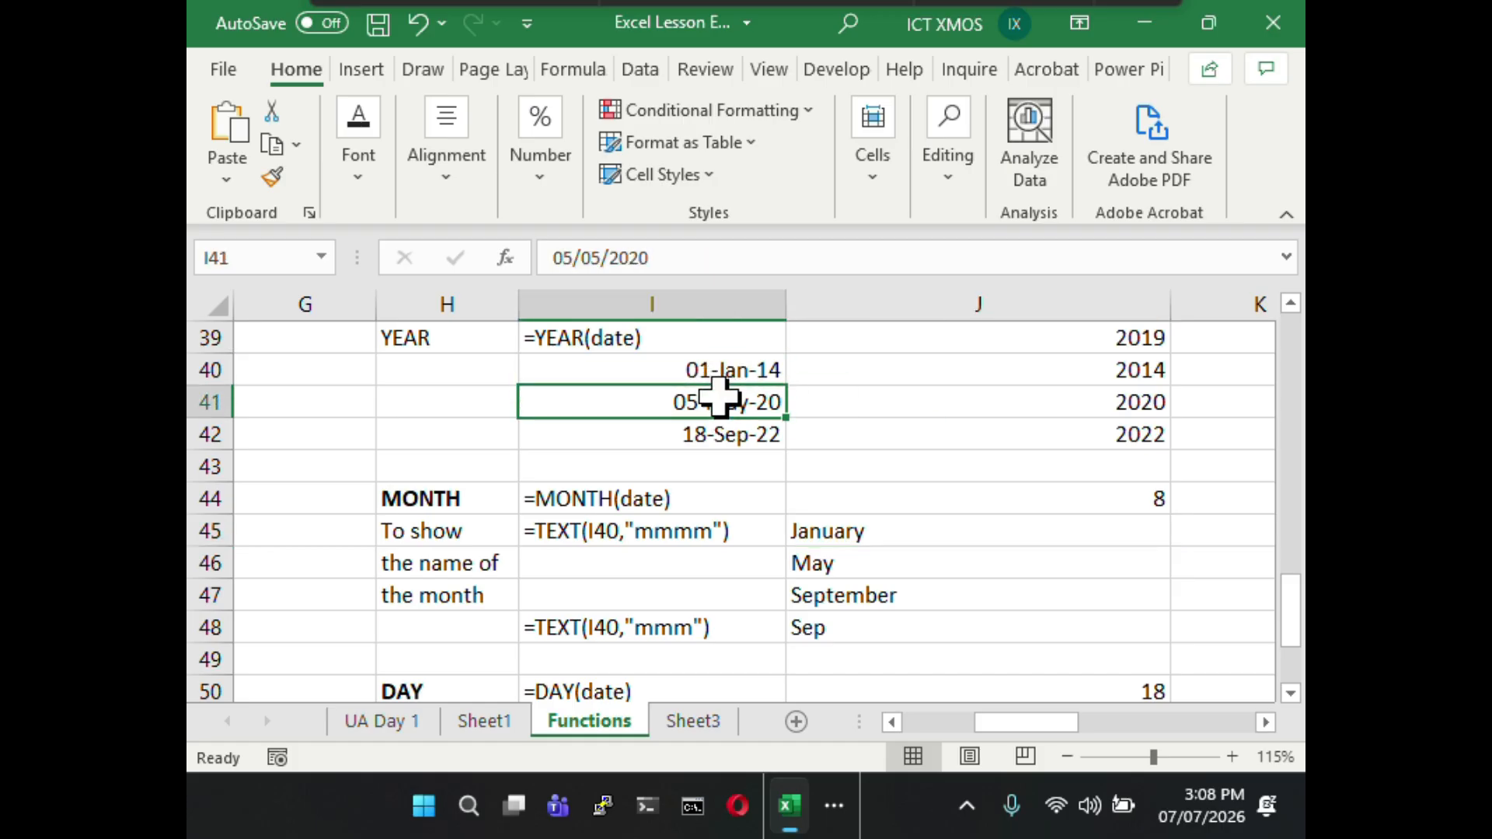
click(724, 433)
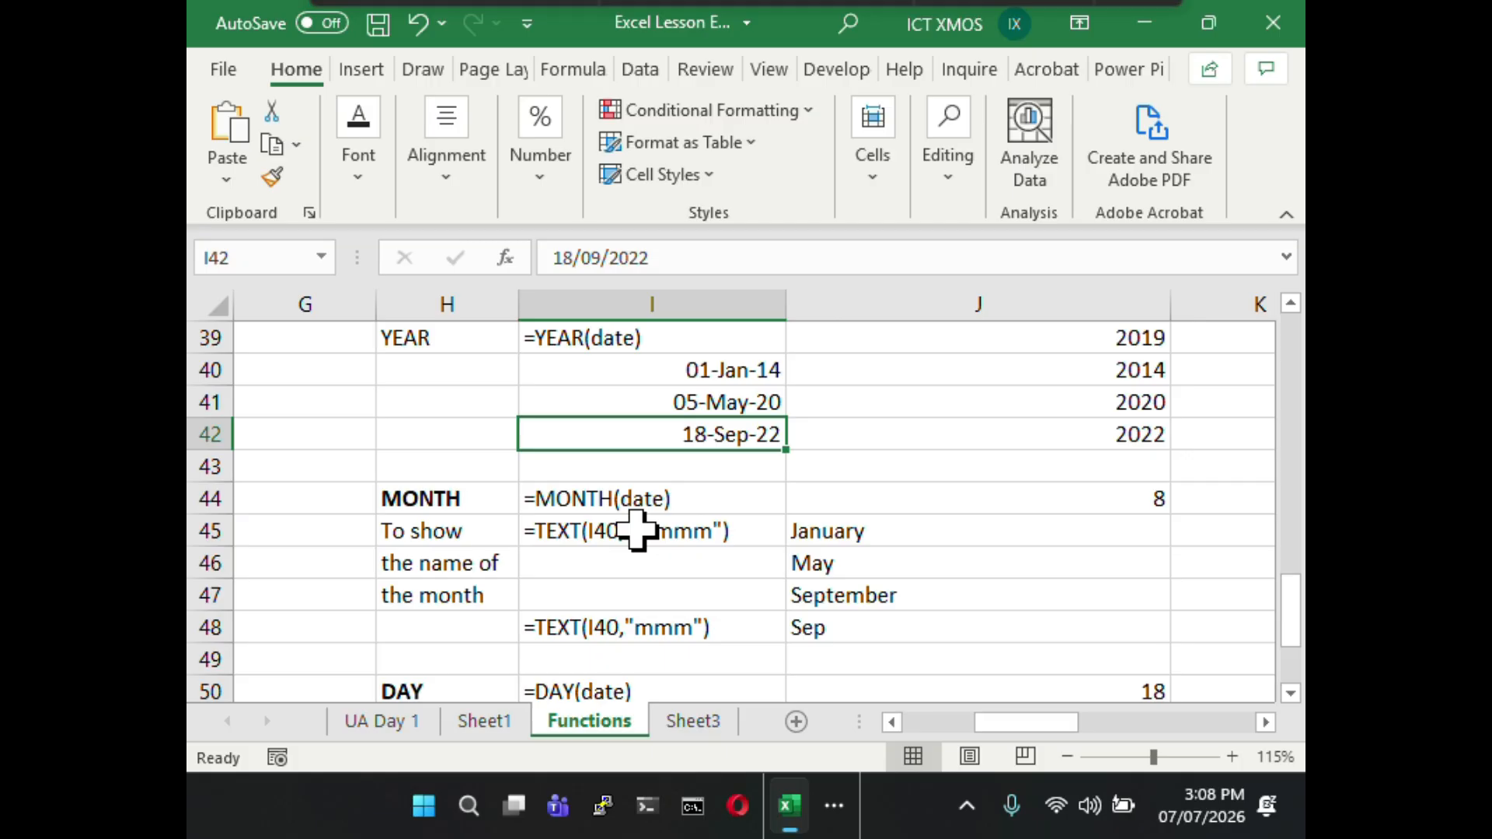
click(1033, 503)
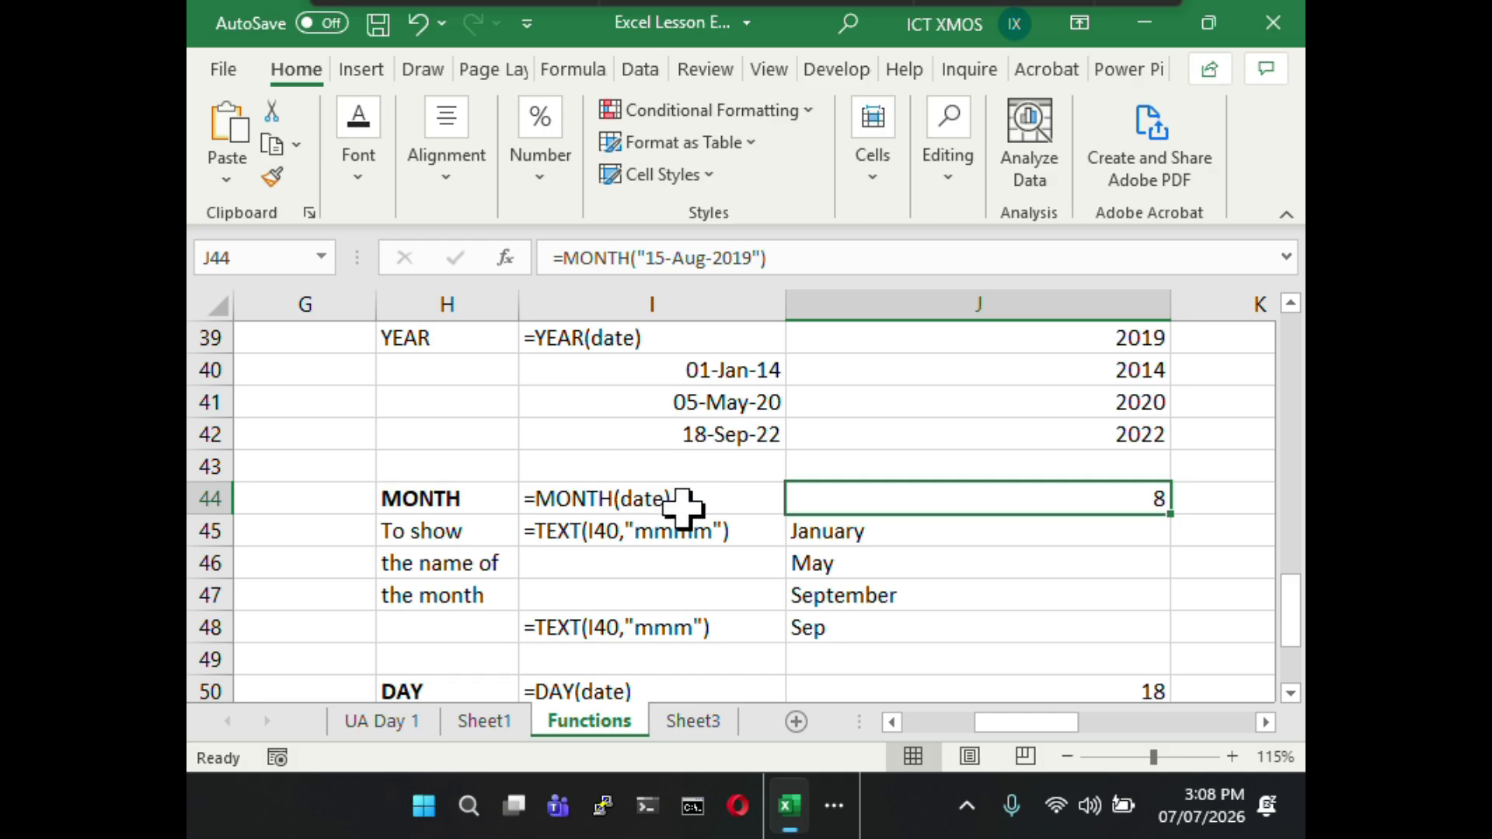
click(669, 529)
click(849, 533)
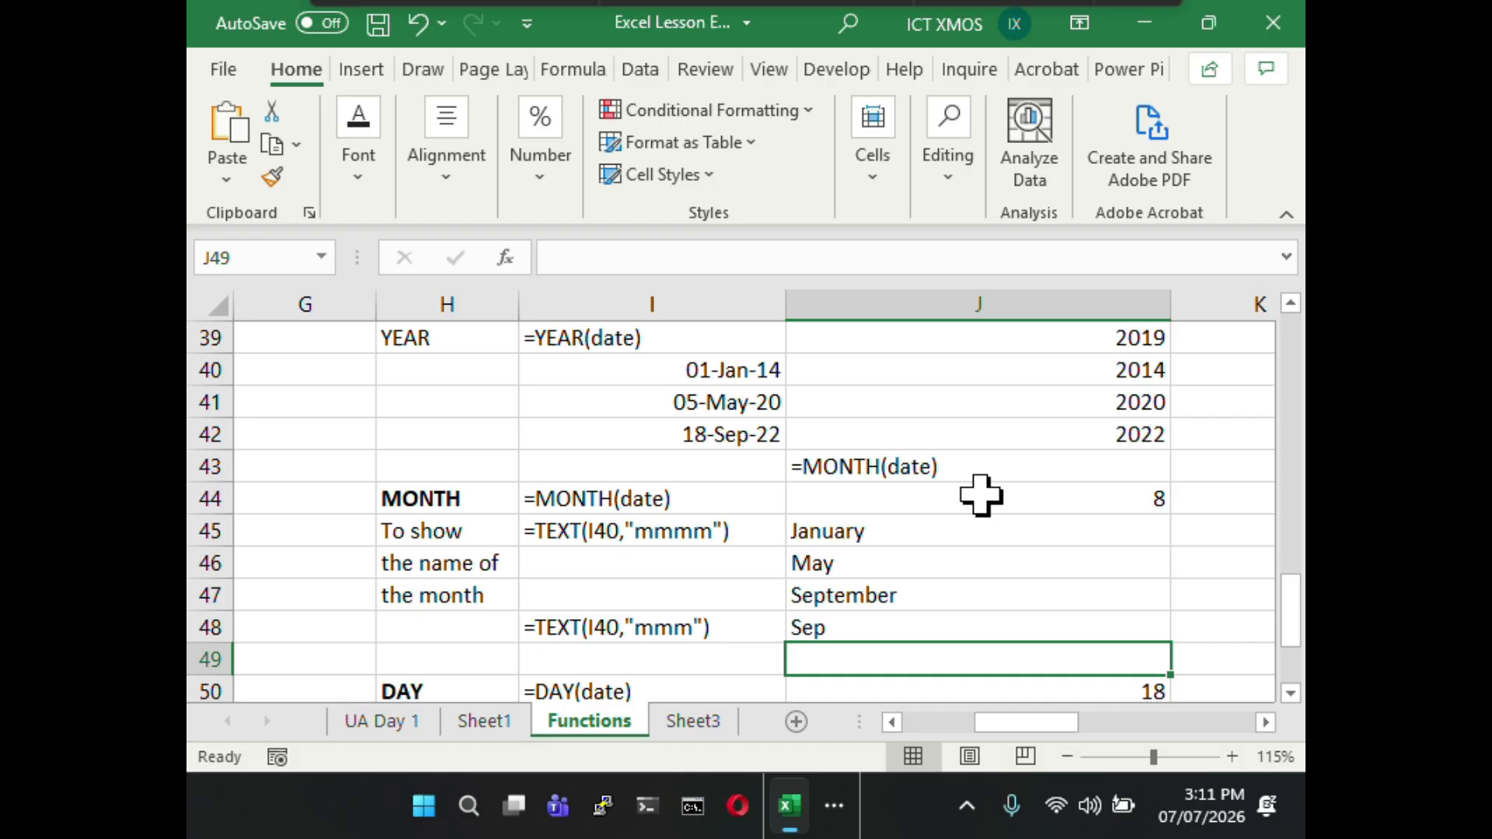
- Clear the stray =MONTH(date) text from cell J43
click(979, 497)
click(971, 470)
key(Delete)
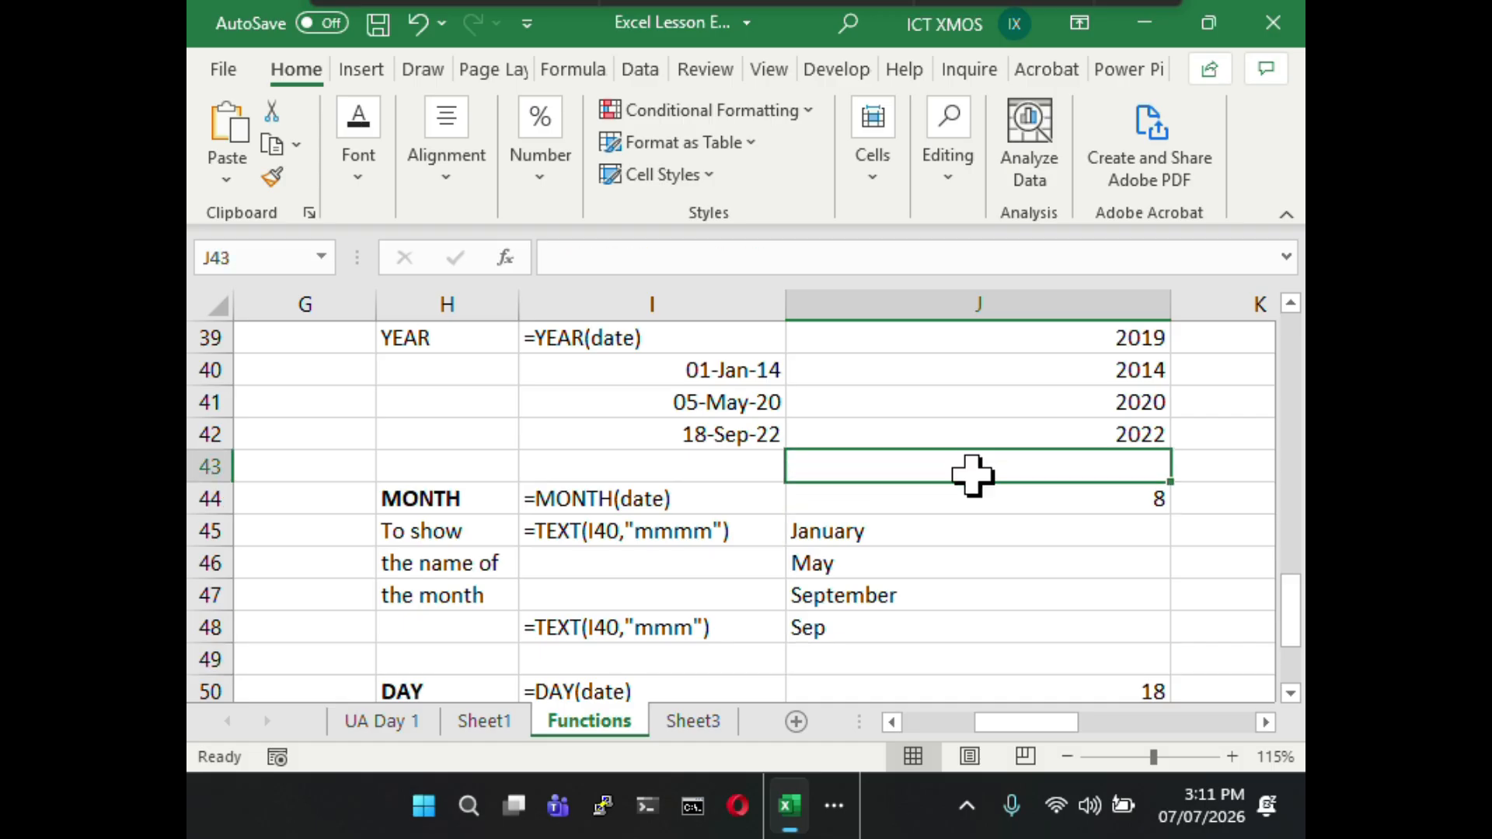
- Review the DAY result 18 in J50 and the =TEXT(I42,"dddd") day-name formula in J52
click(1026, 571)
scroll(1025, 572, down, 1)
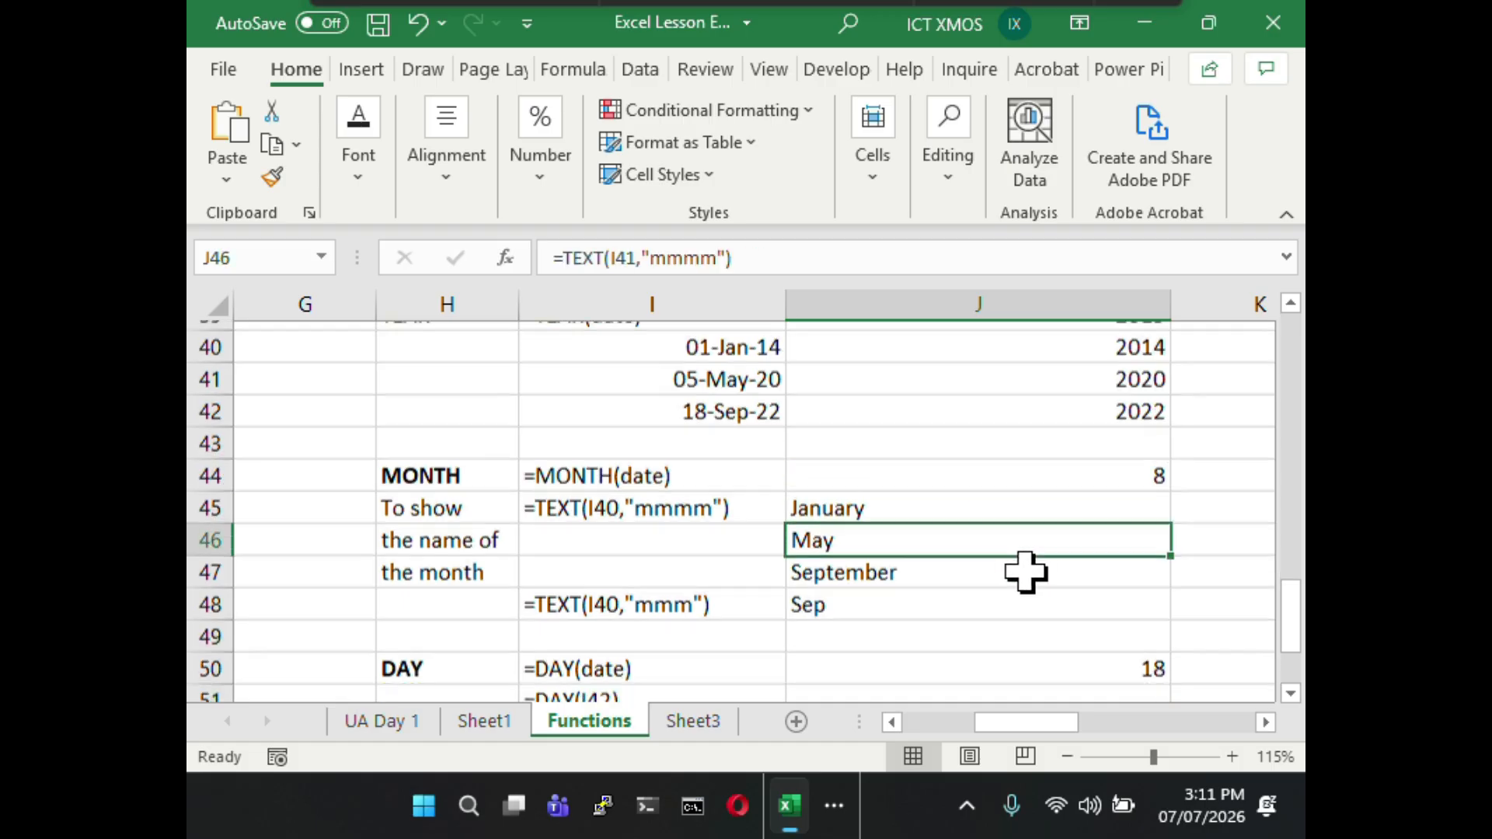
scroll(1026, 573, down, 1)
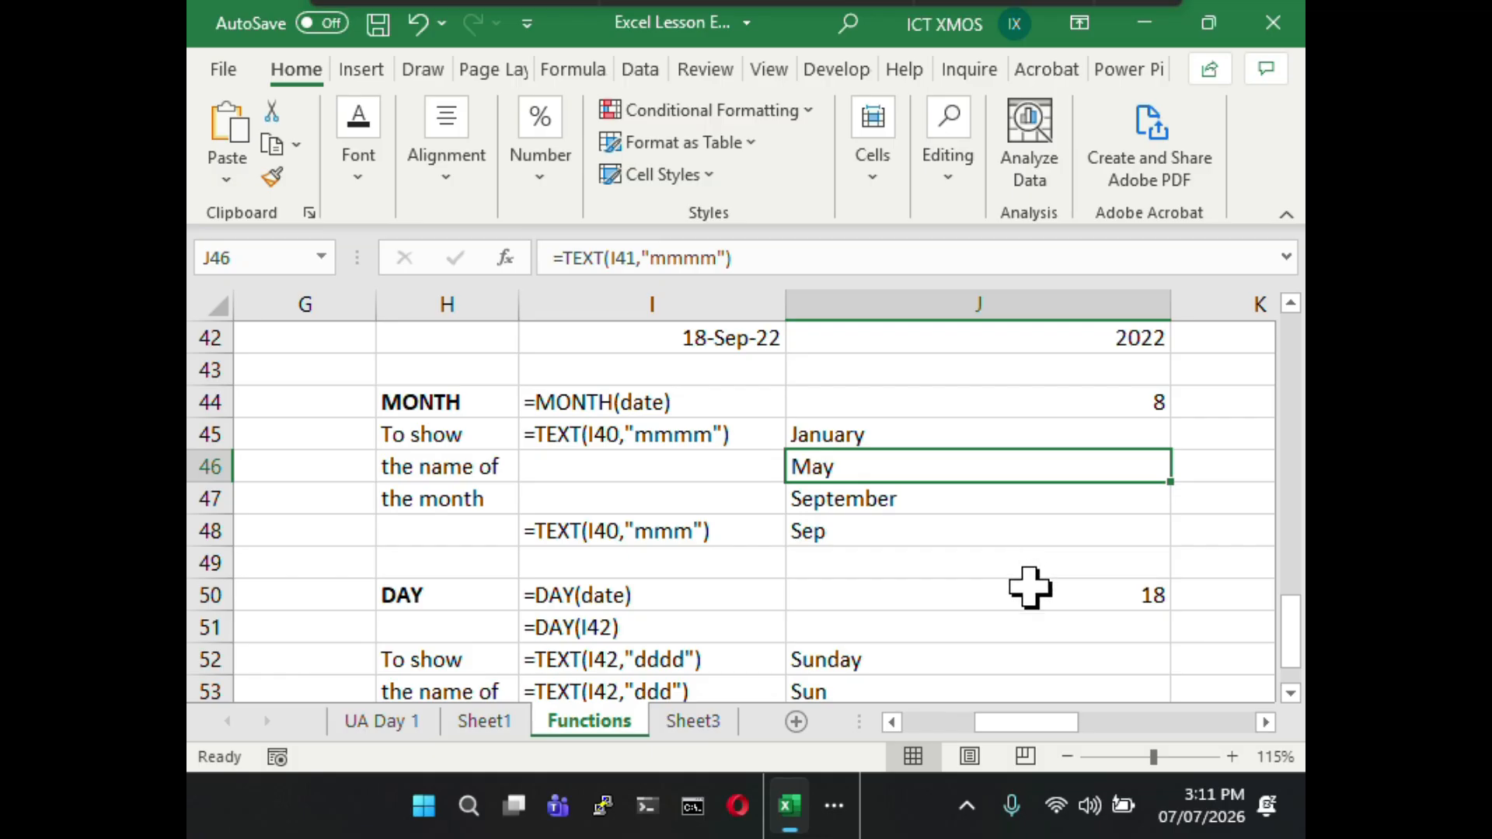
scroll(1030, 588, down, 1)
click(1010, 501)
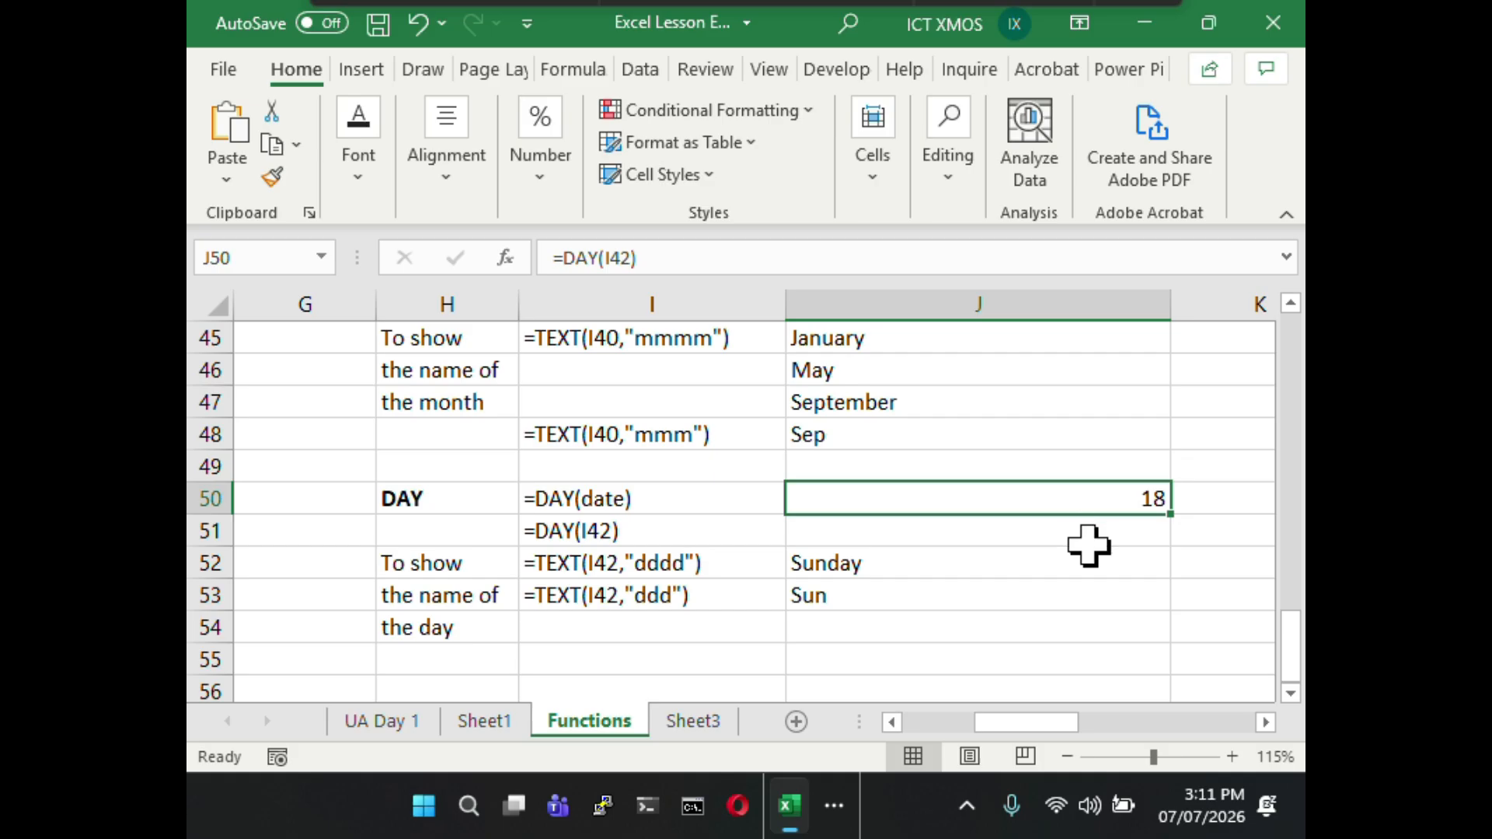
scroll(1088, 548, up, 1)
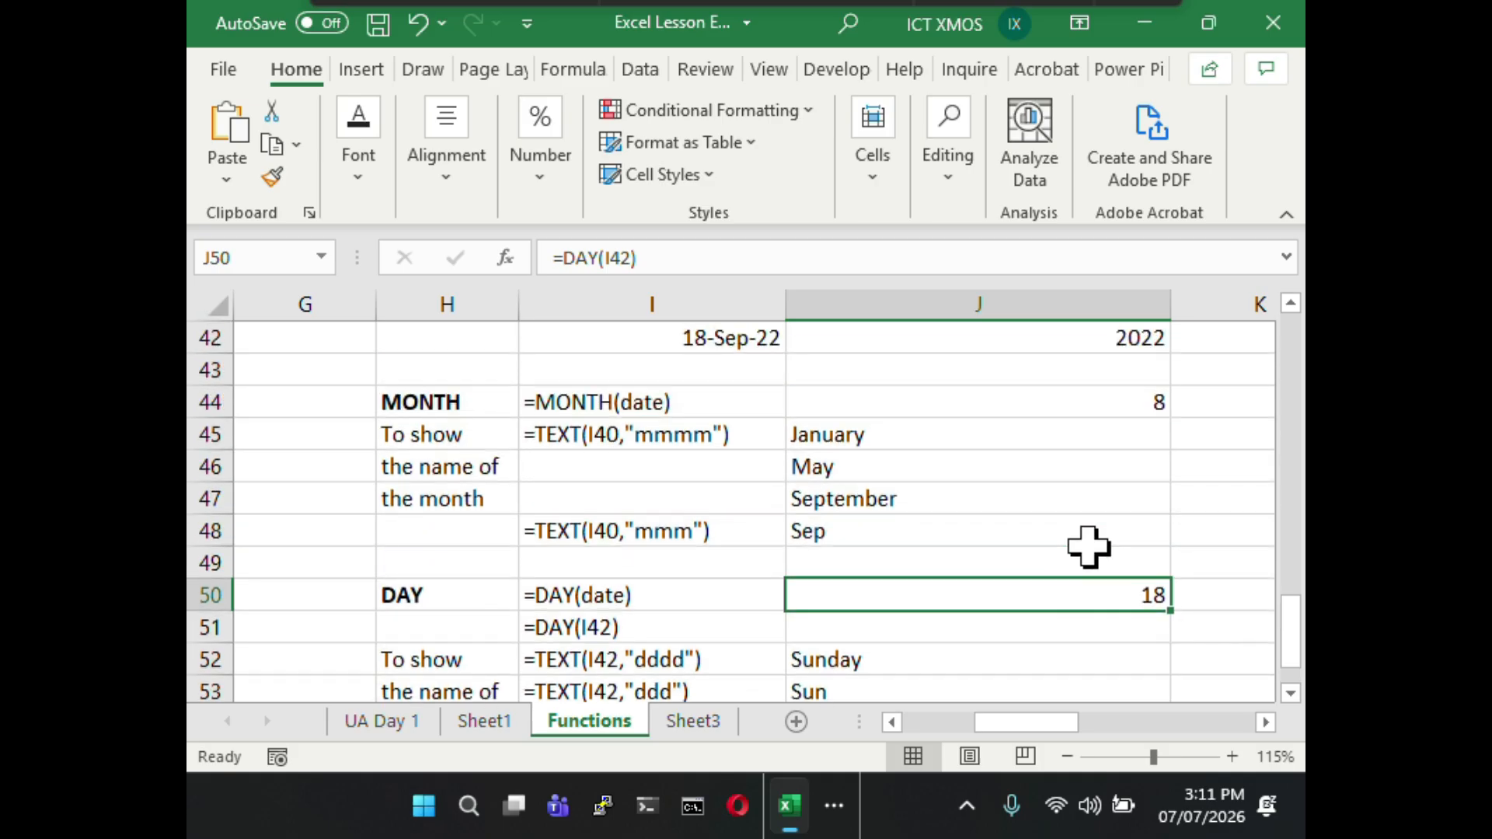
scroll(1088, 548, up, 1)
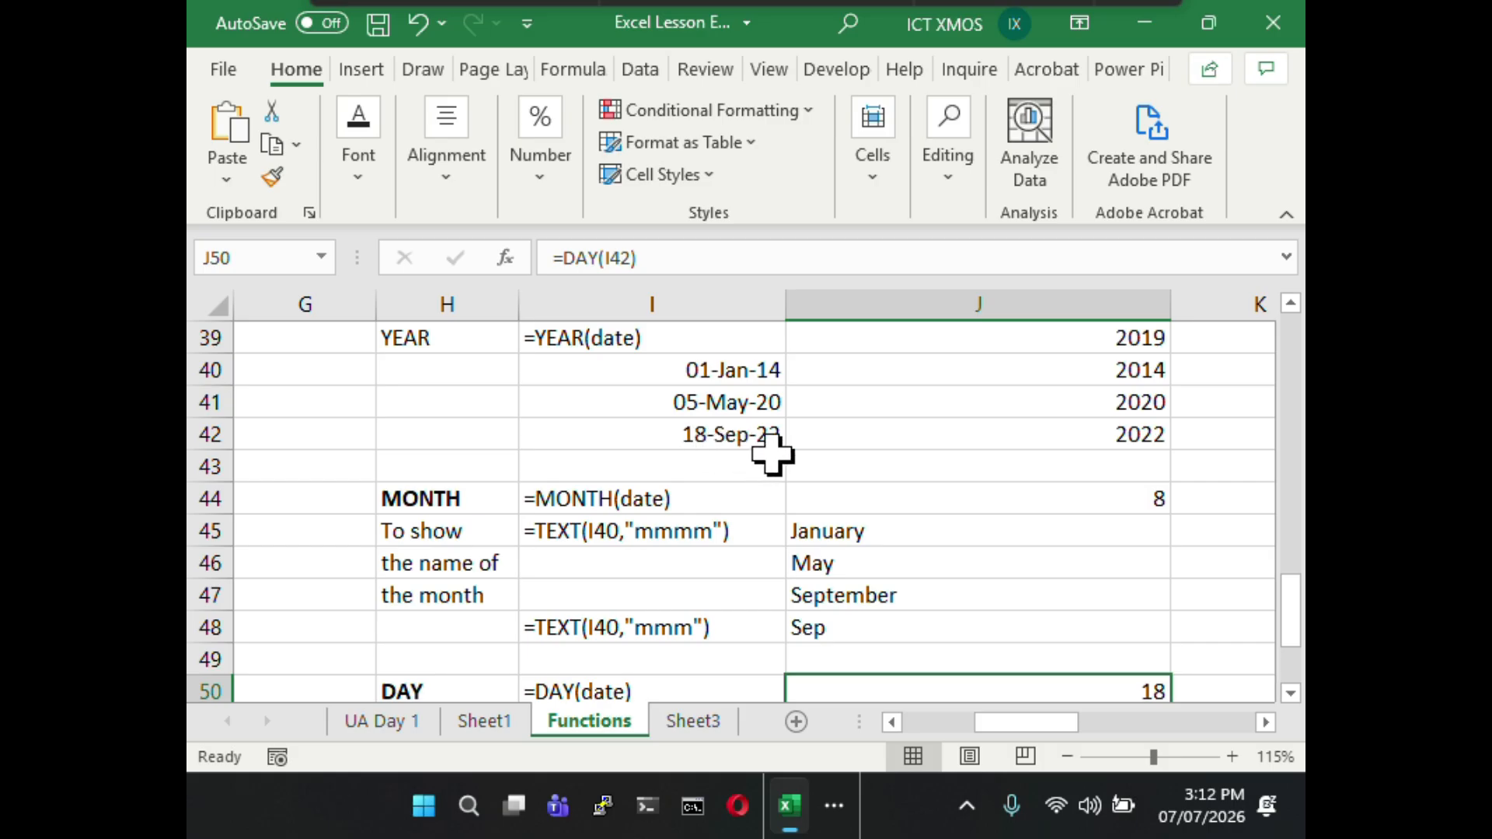
scroll(833, 467, down, 1)
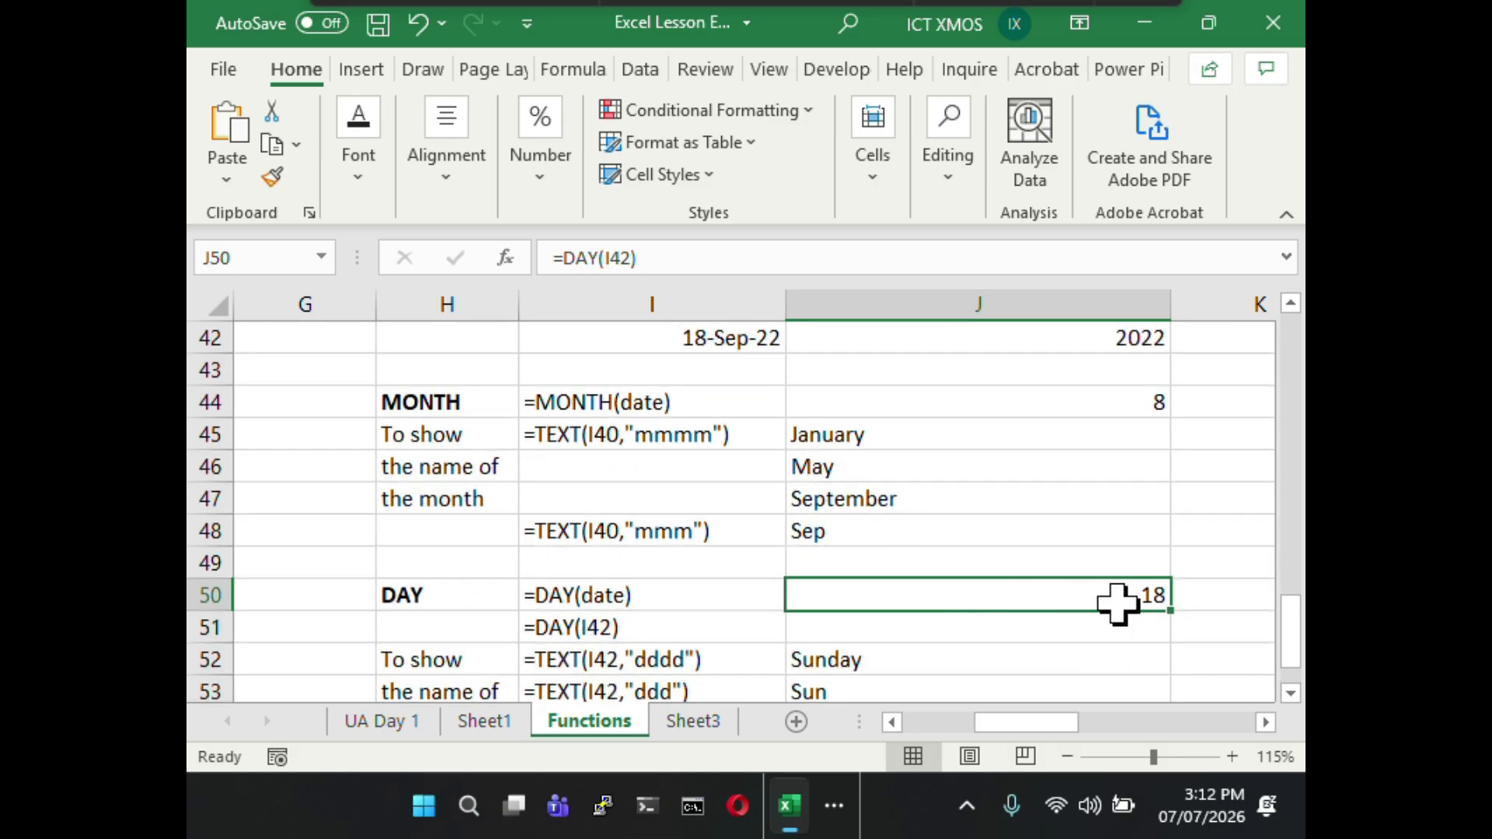
scroll(1115, 627, down, 1)
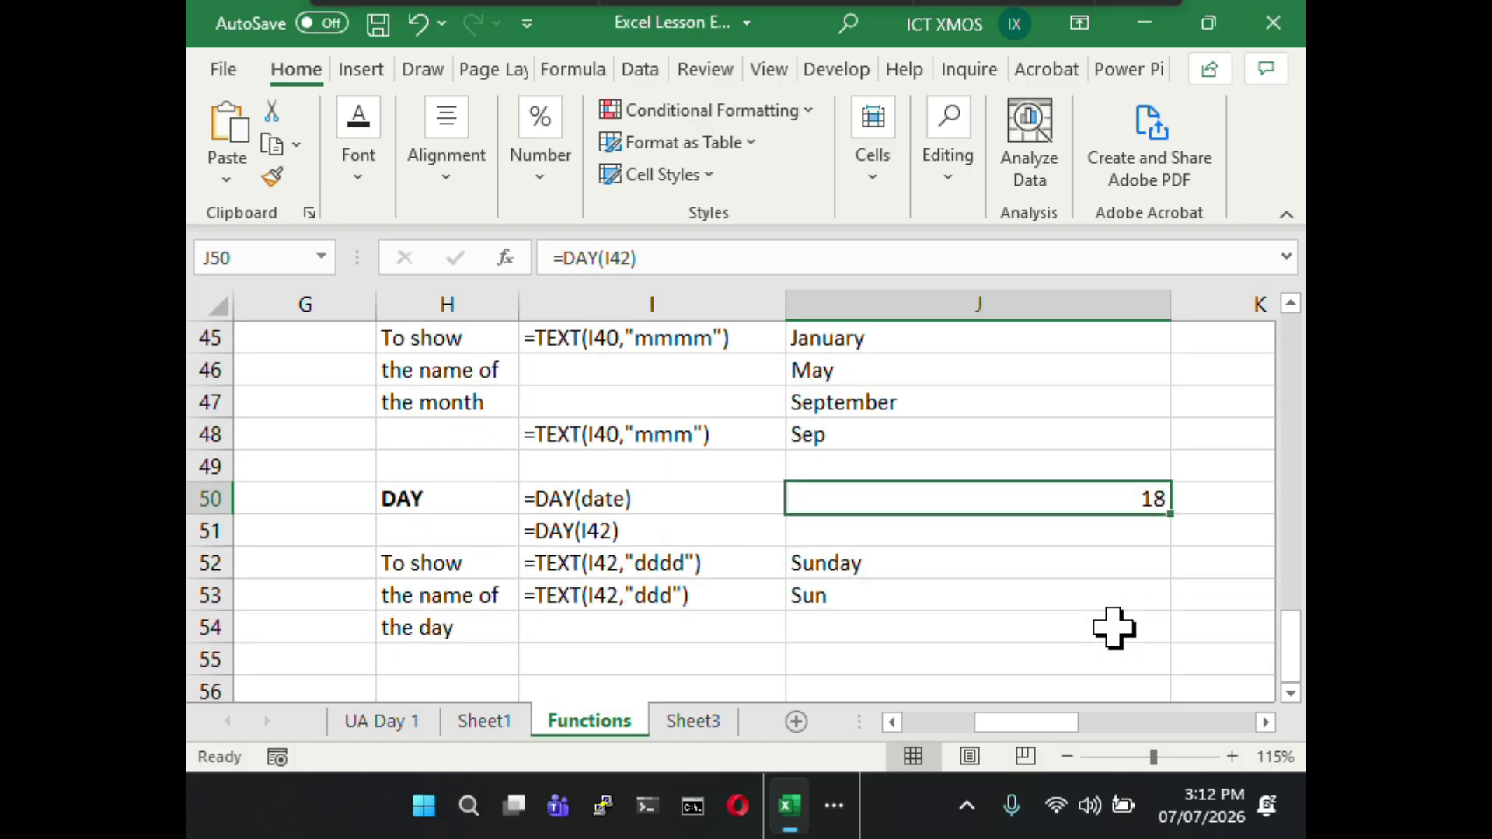
click(1051, 558)
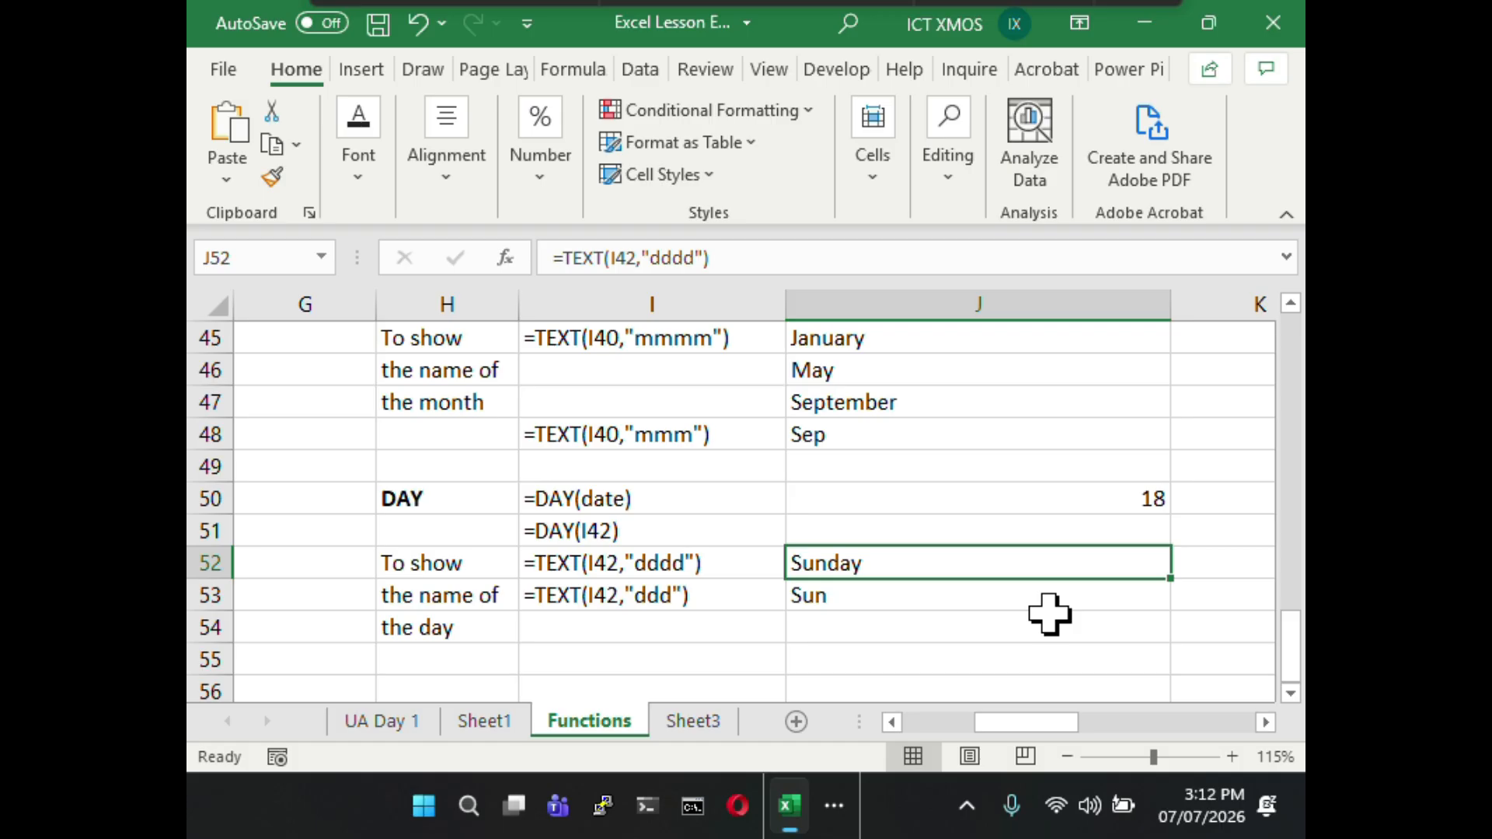
scroll(1049, 606, up, 1)
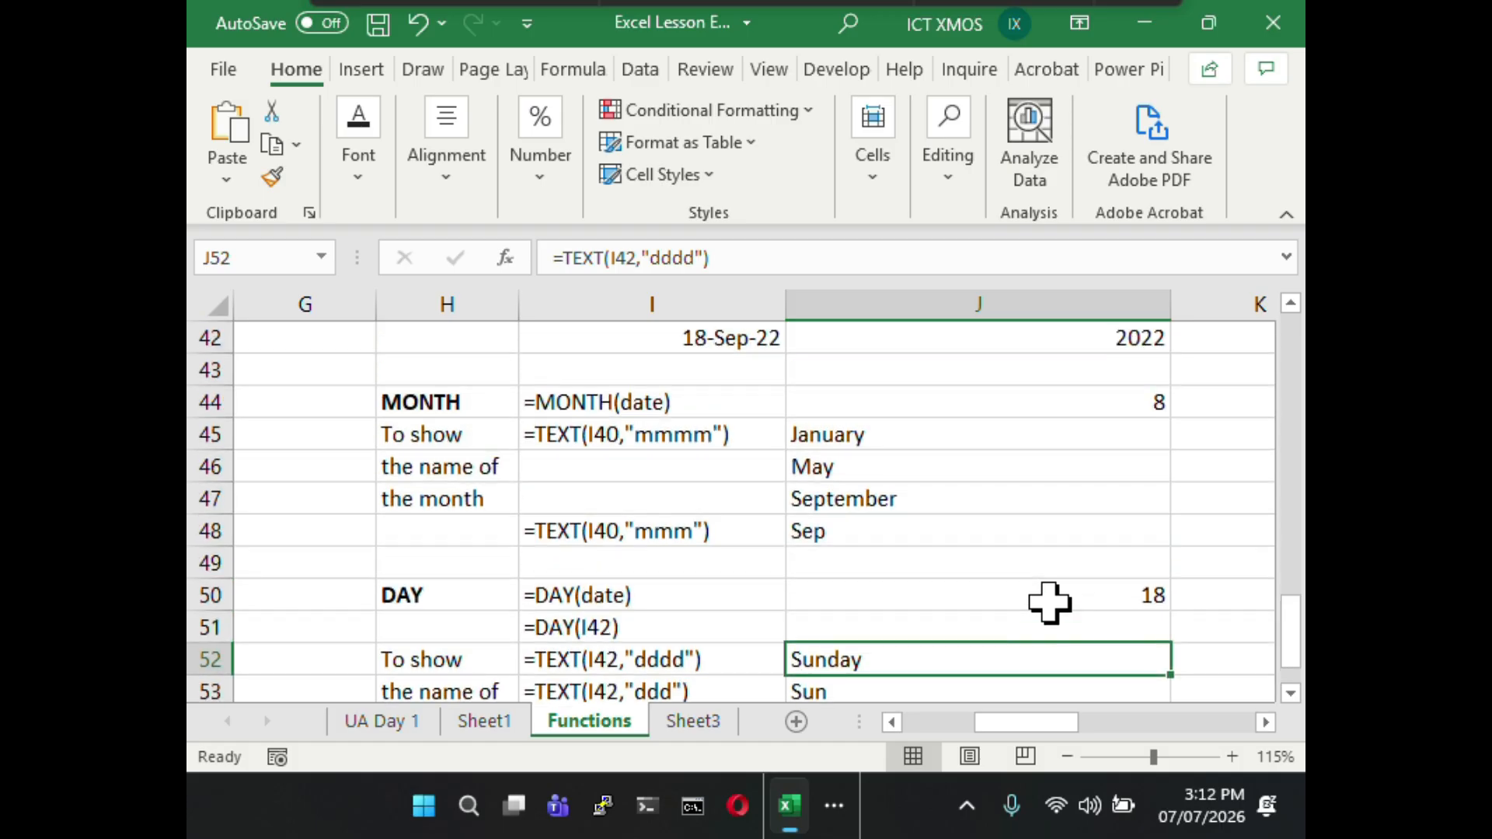
scroll(1049, 602, down, 1)
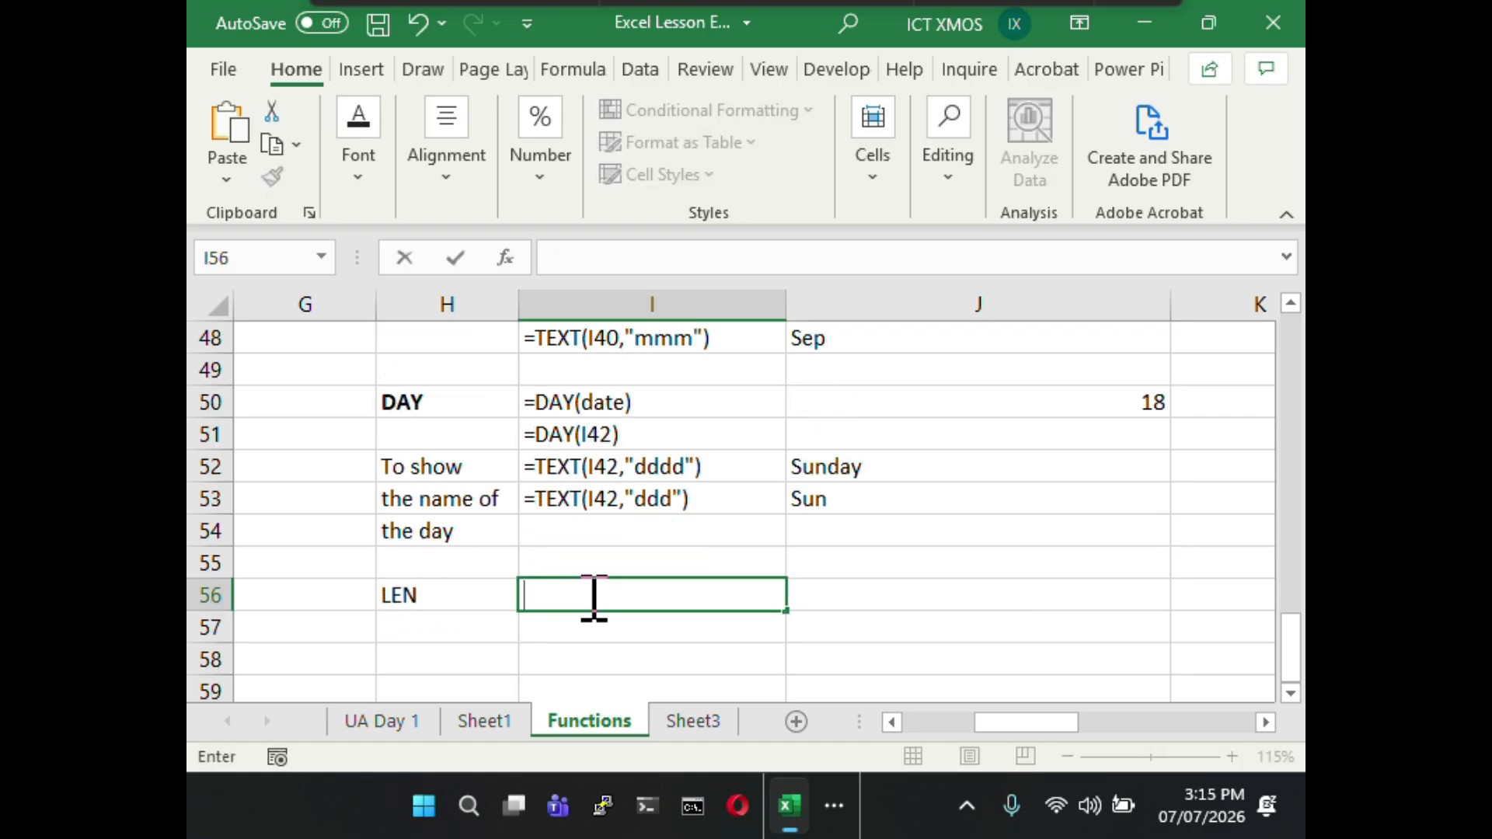
- Enter '=LEN(text) in I56 so it shows as a plain-text syntax note
text('=)
text(LEN(text)
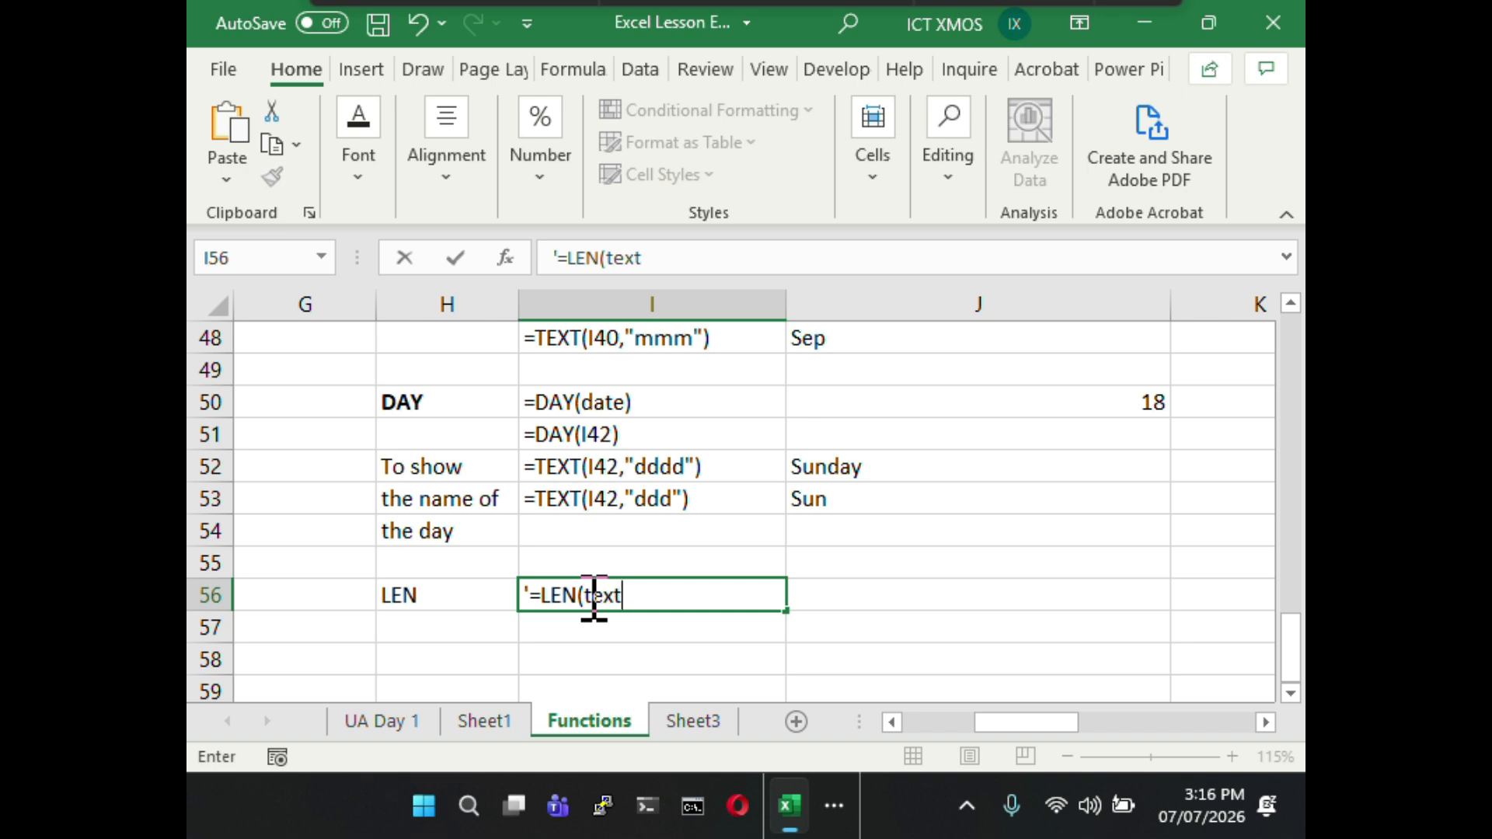
text())
key(Return)
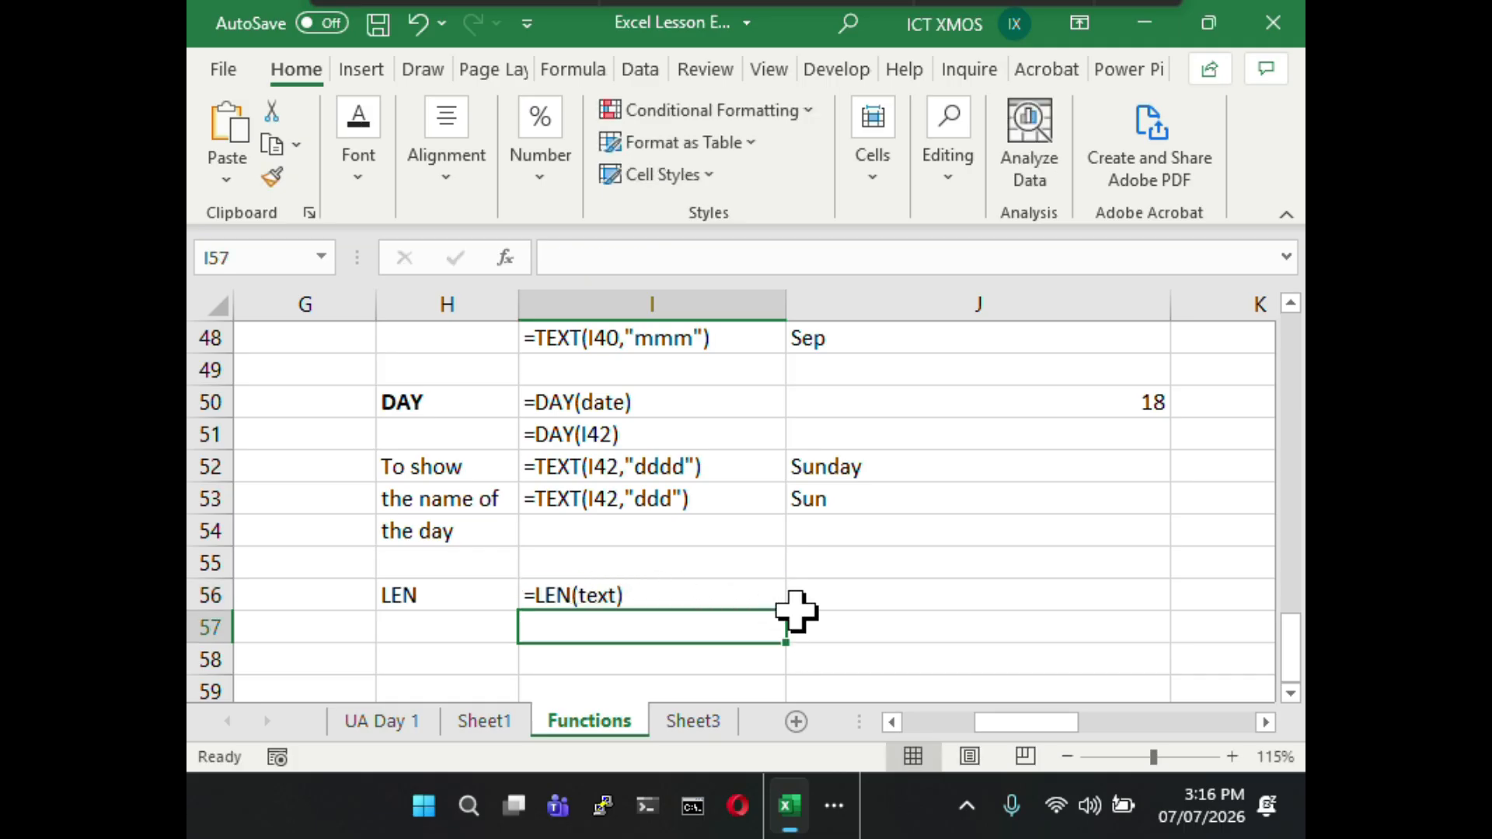
click(872, 599)
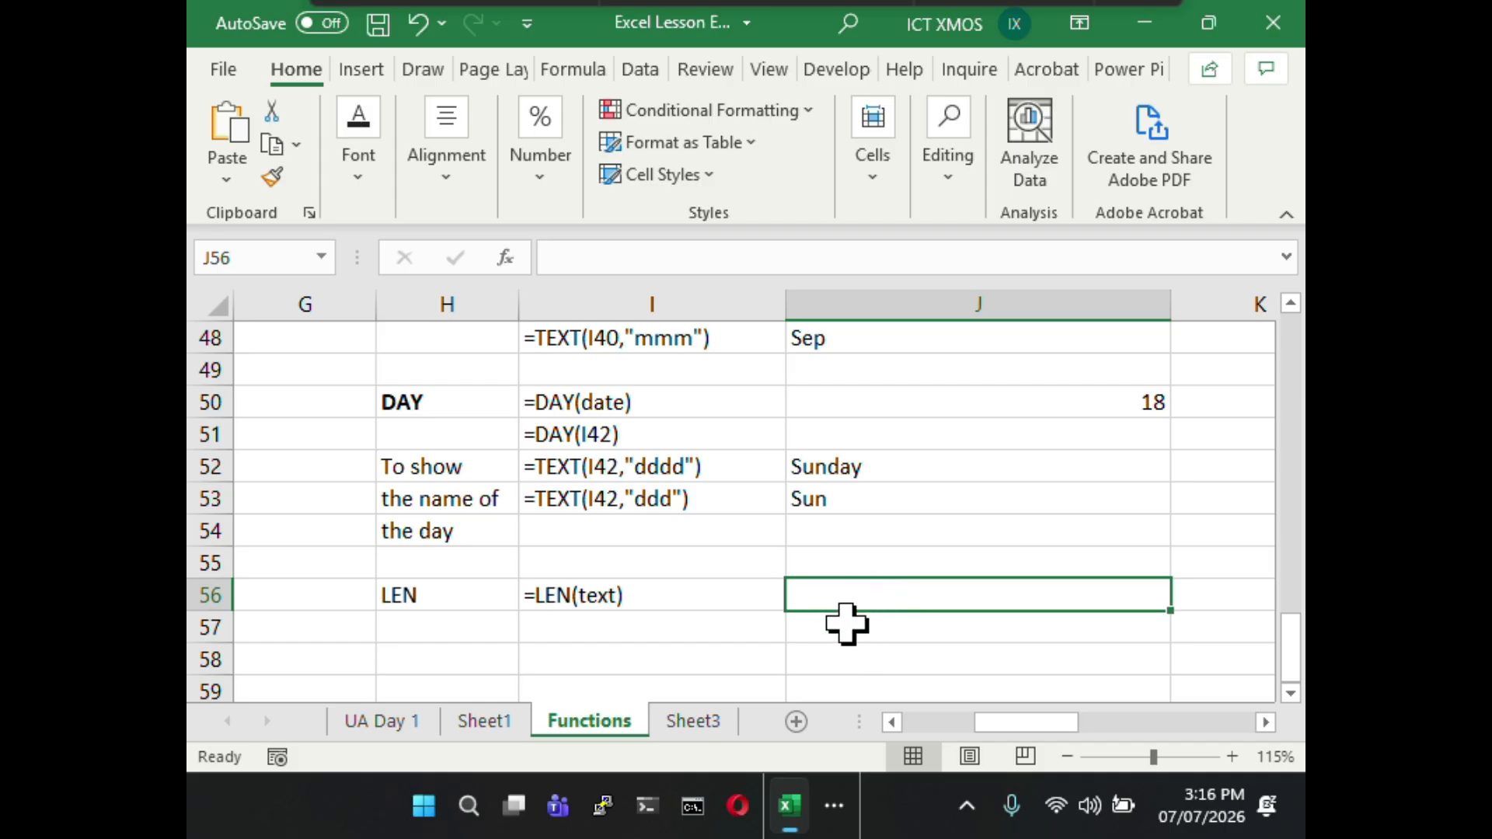
- Type a sample full name into cell I57
click(603, 626)
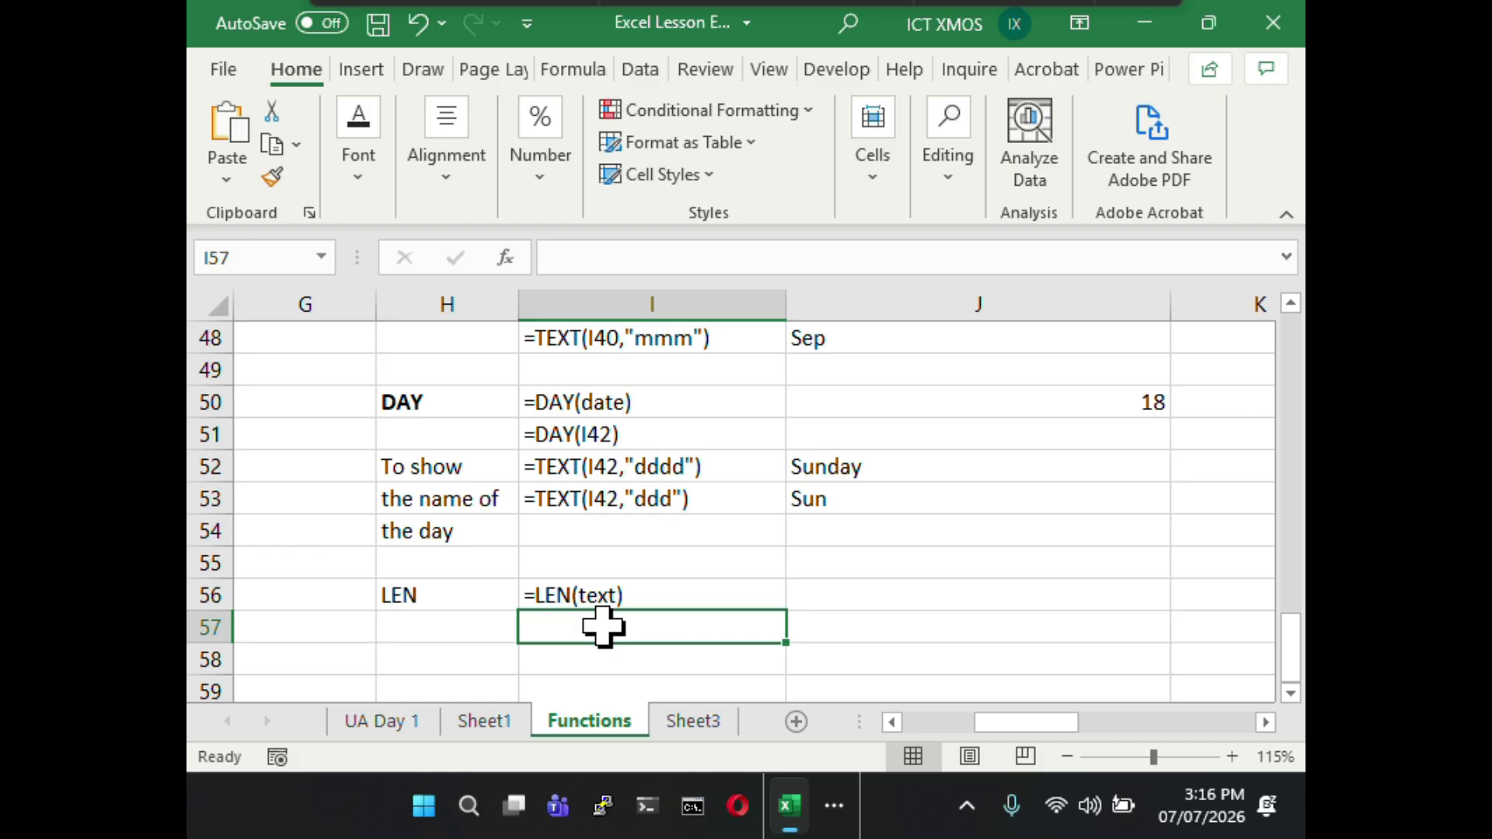
text(Michael Jack)
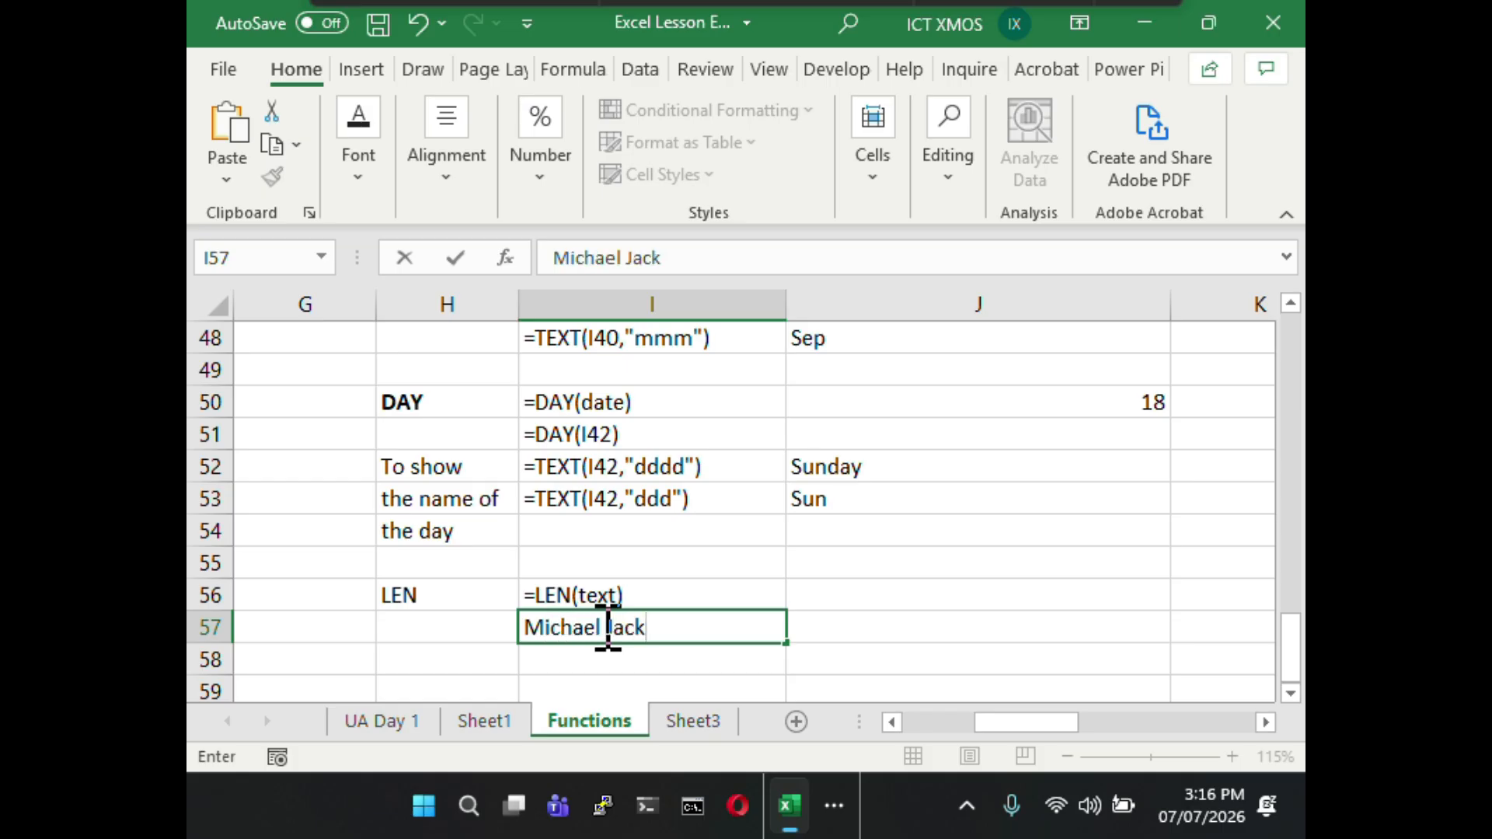
text(son Okoro)
key(Return)
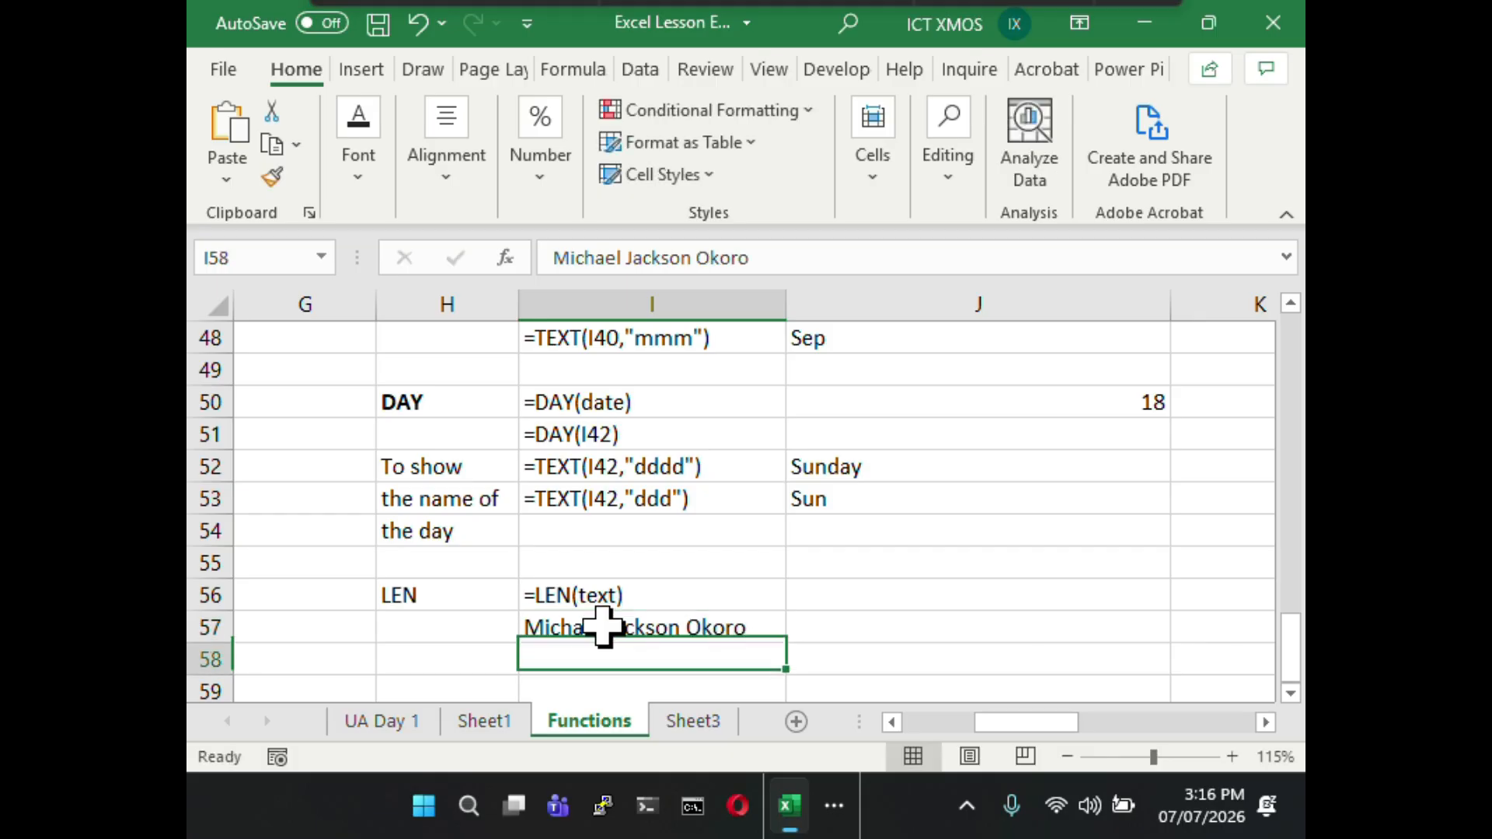
- Enter =LEN(I57) in J57 to count the name's 21 characters
click(971, 596)
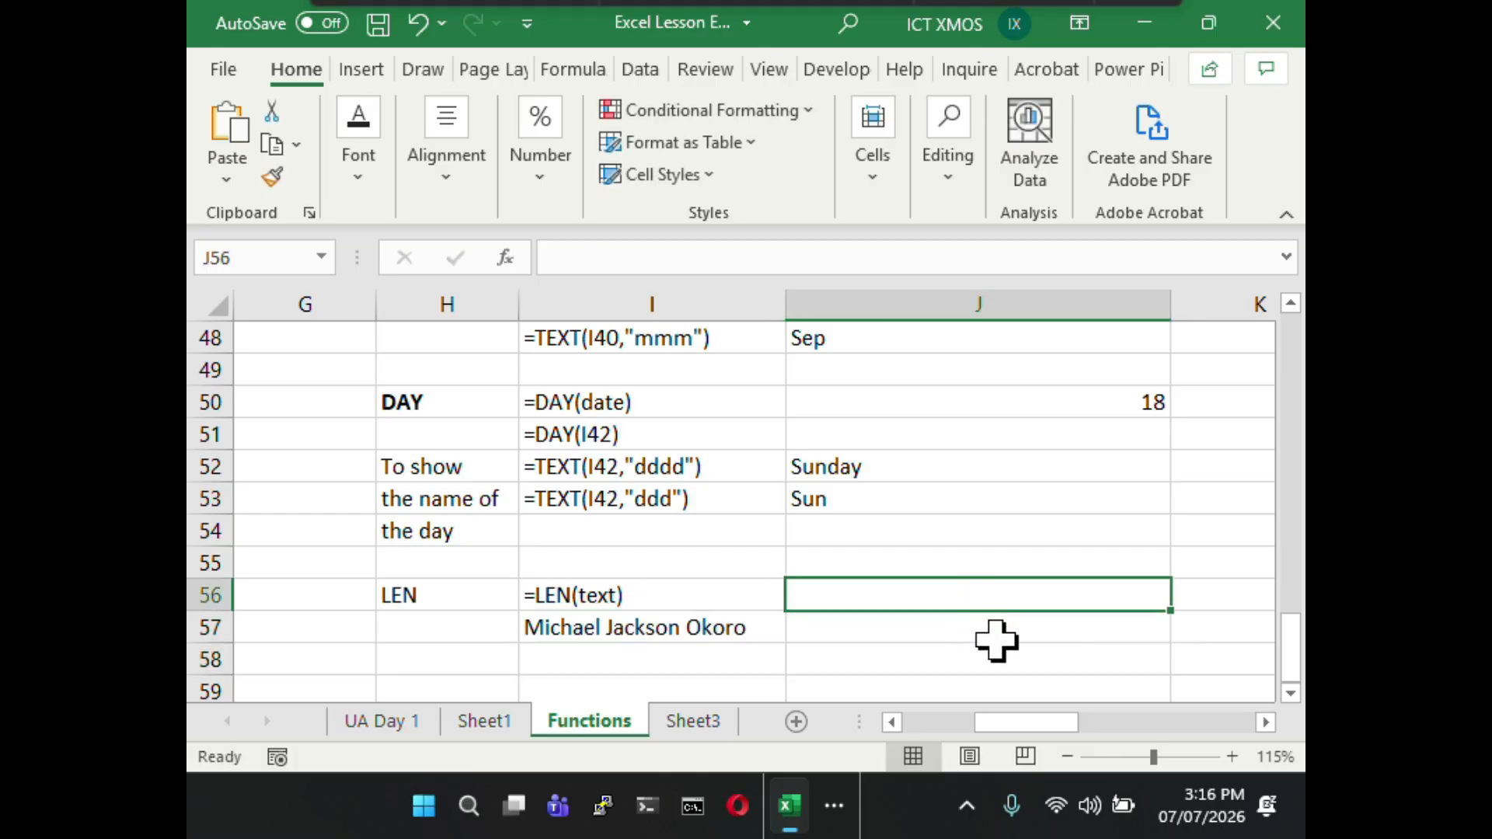
click(962, 631)
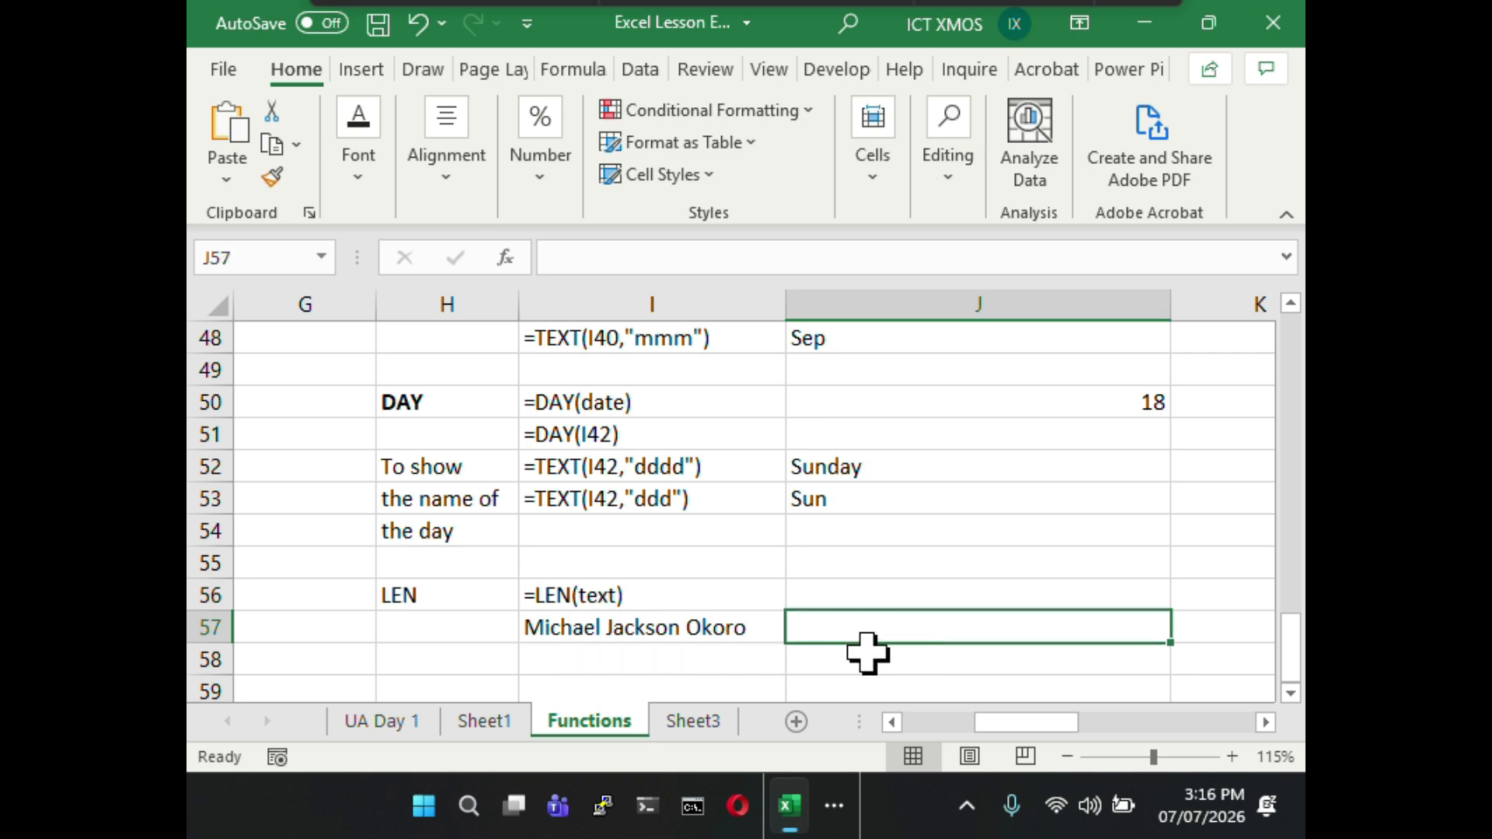
text(=)
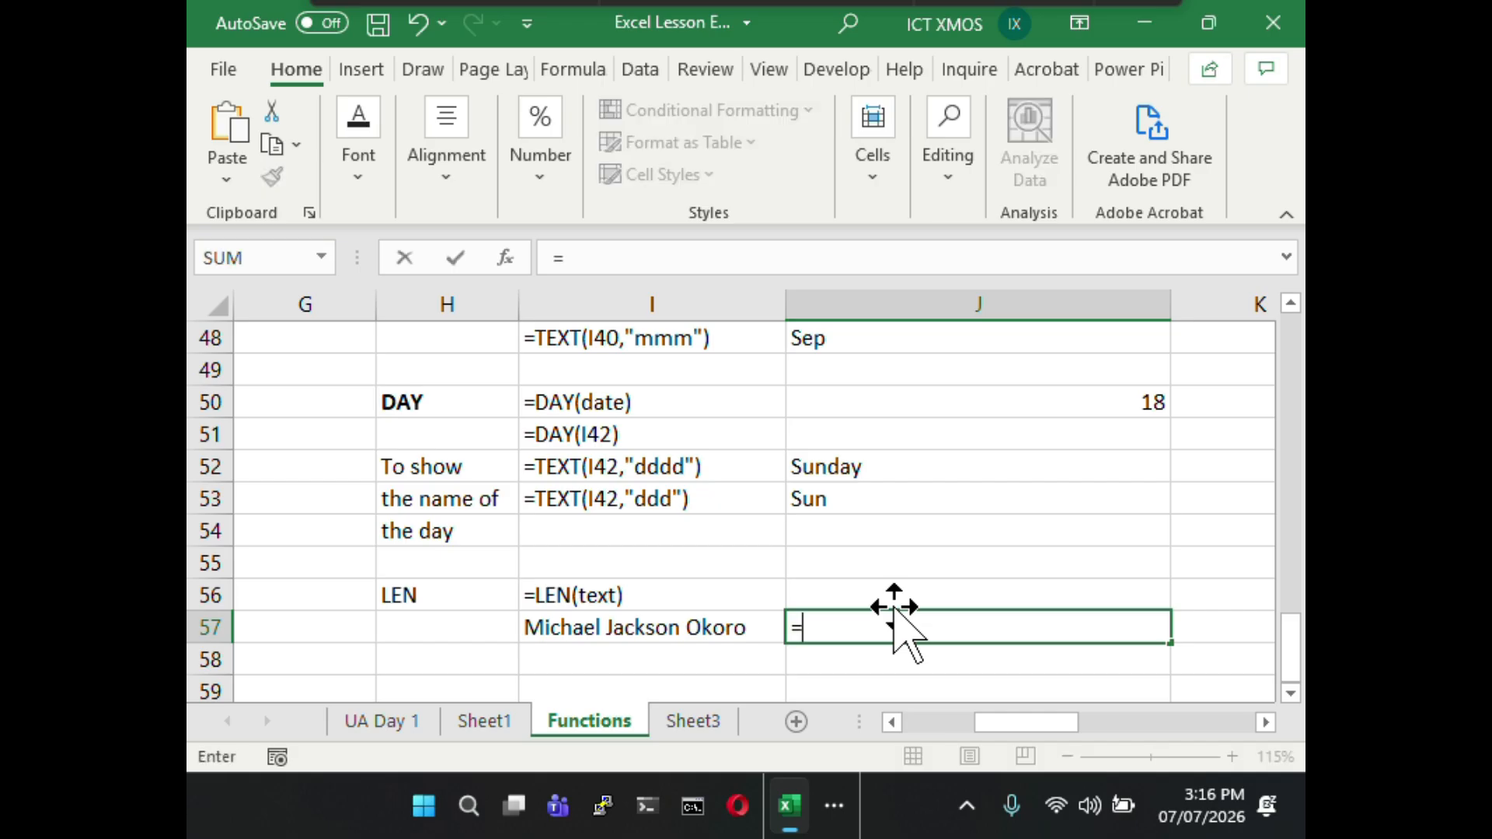
text(l)
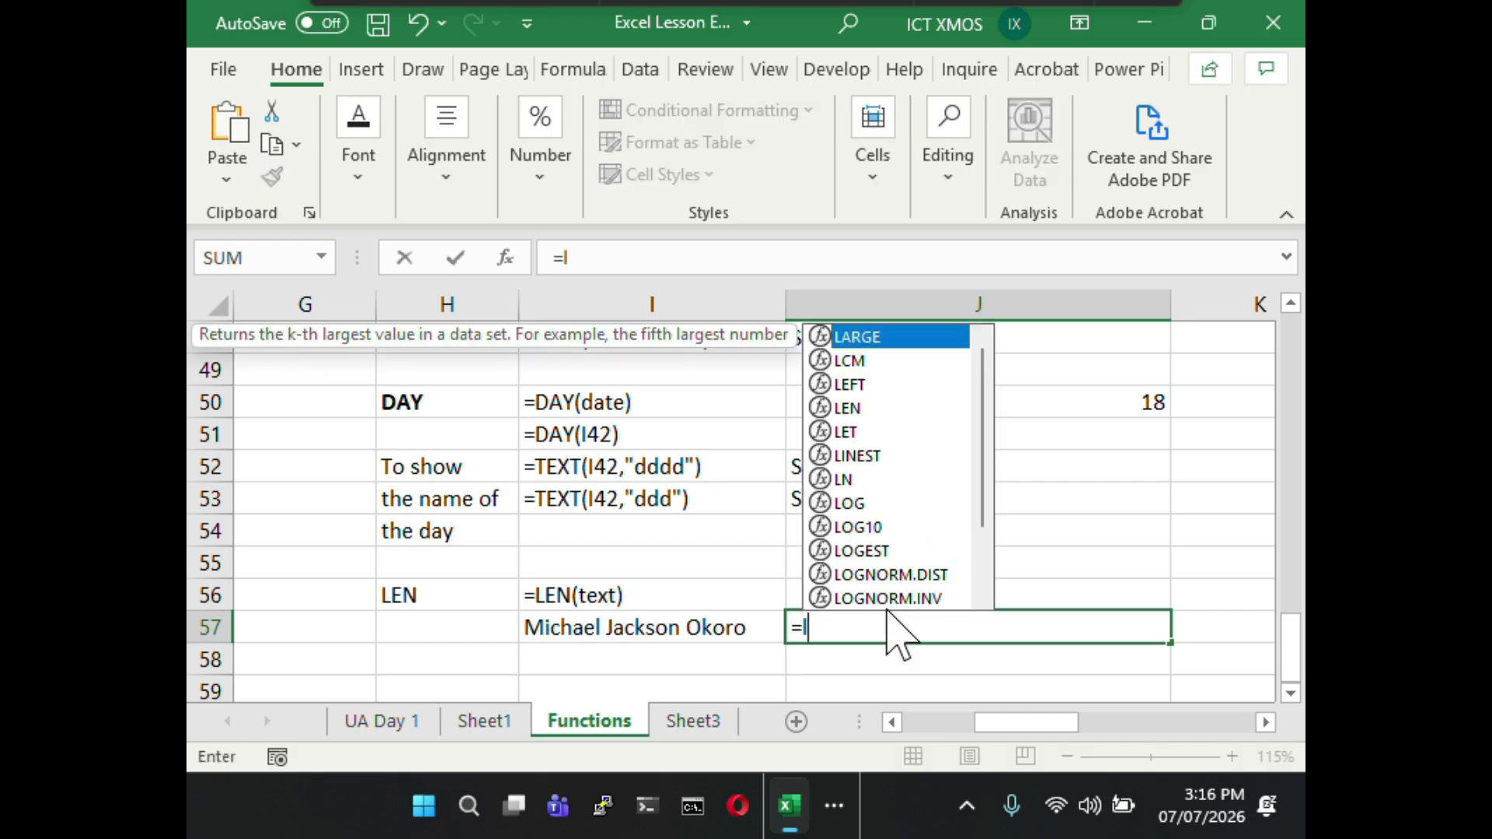
text(en()
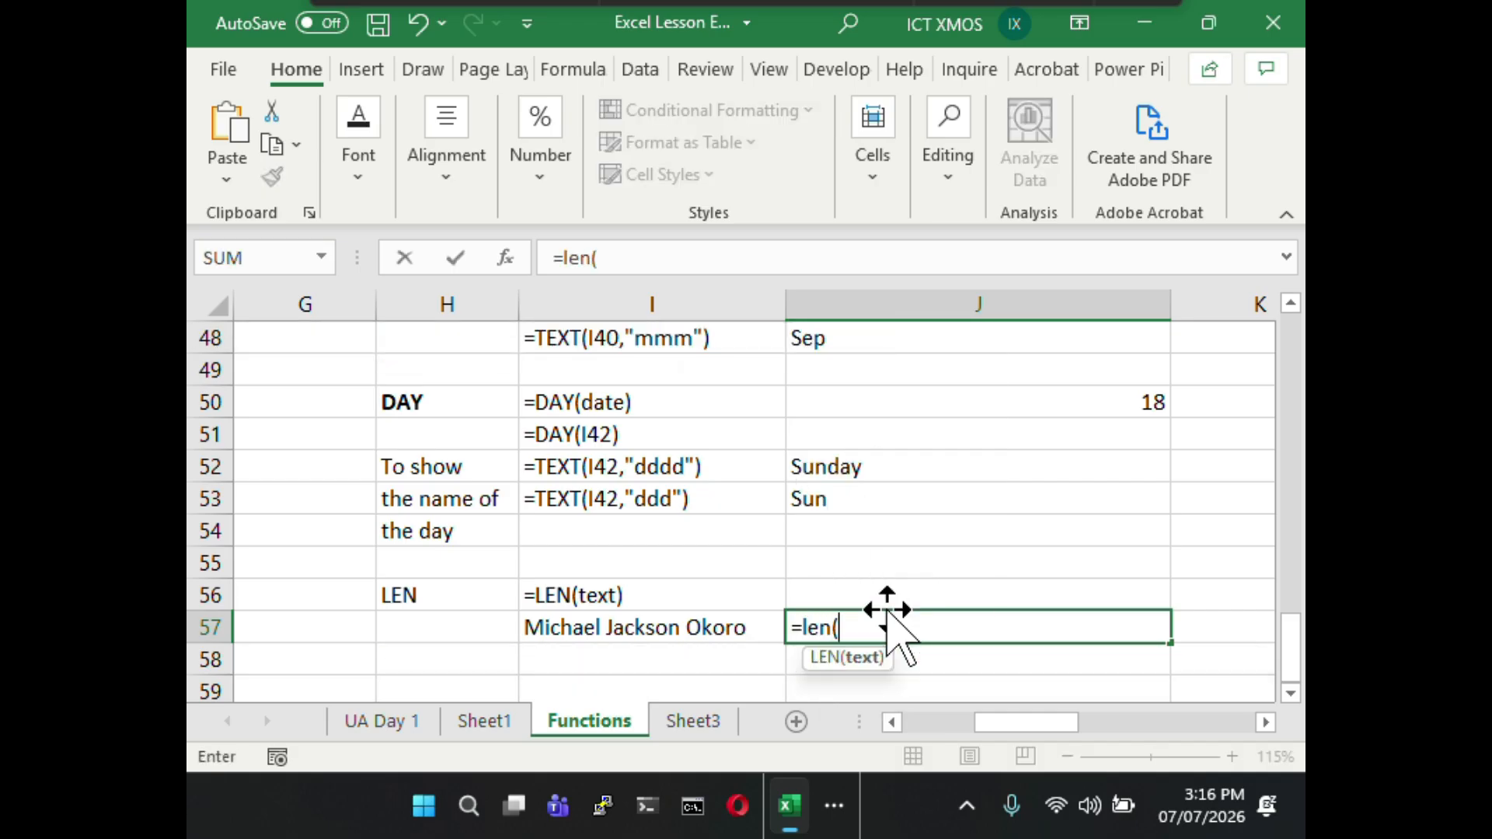
click(726, 626)
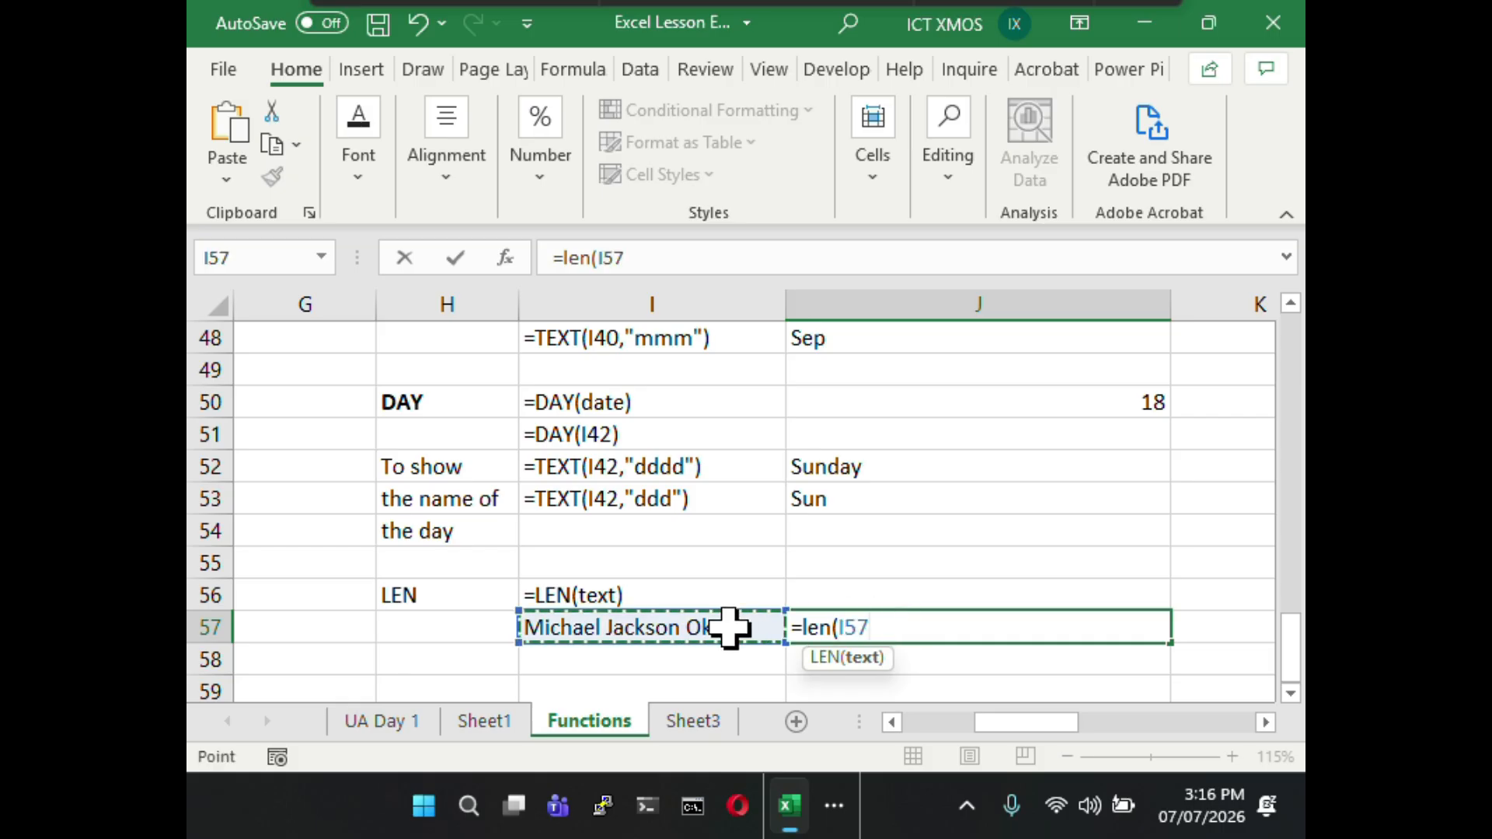
text())
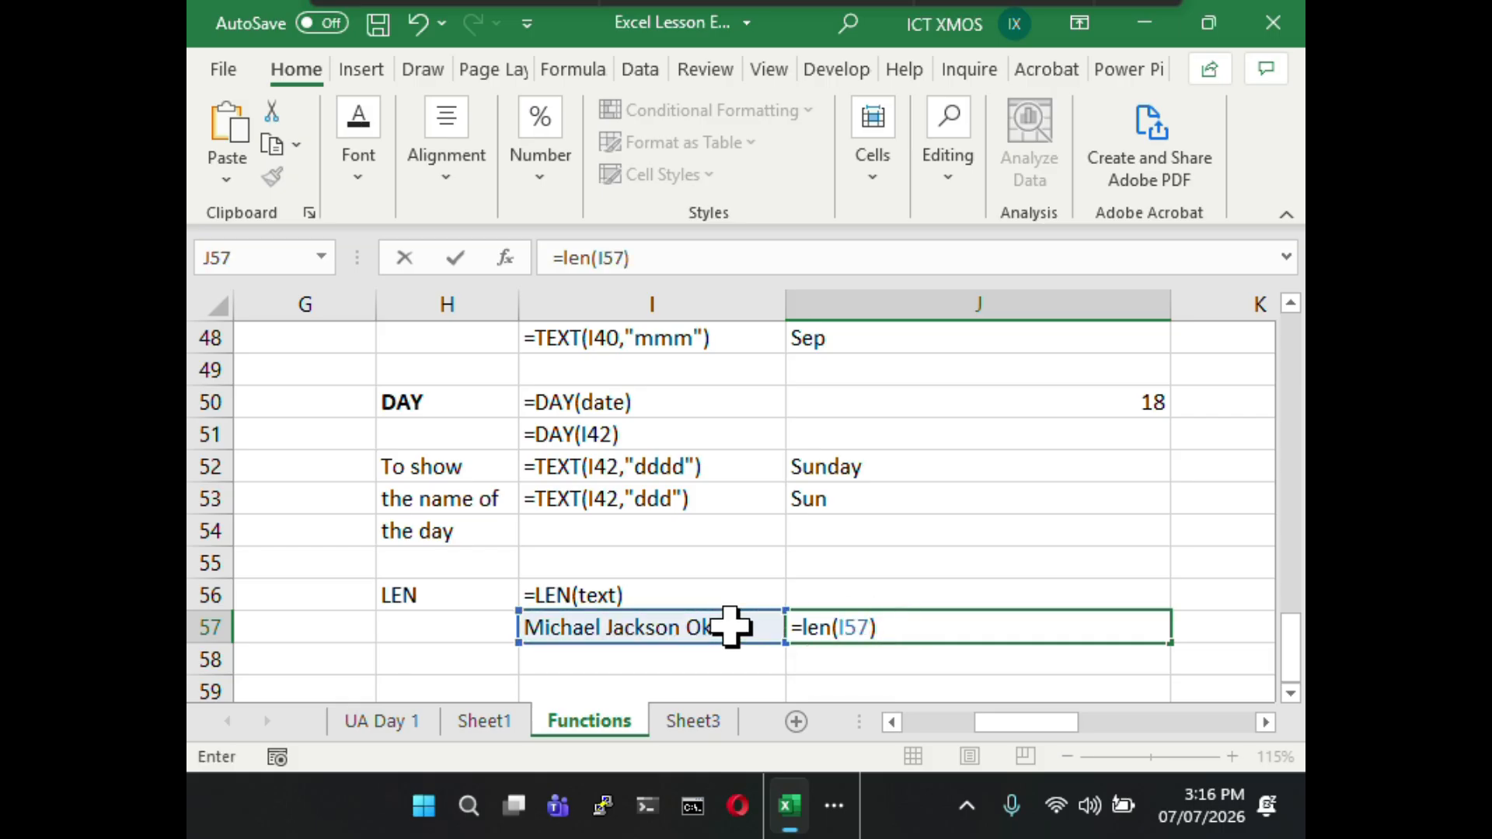
click(915, 626)
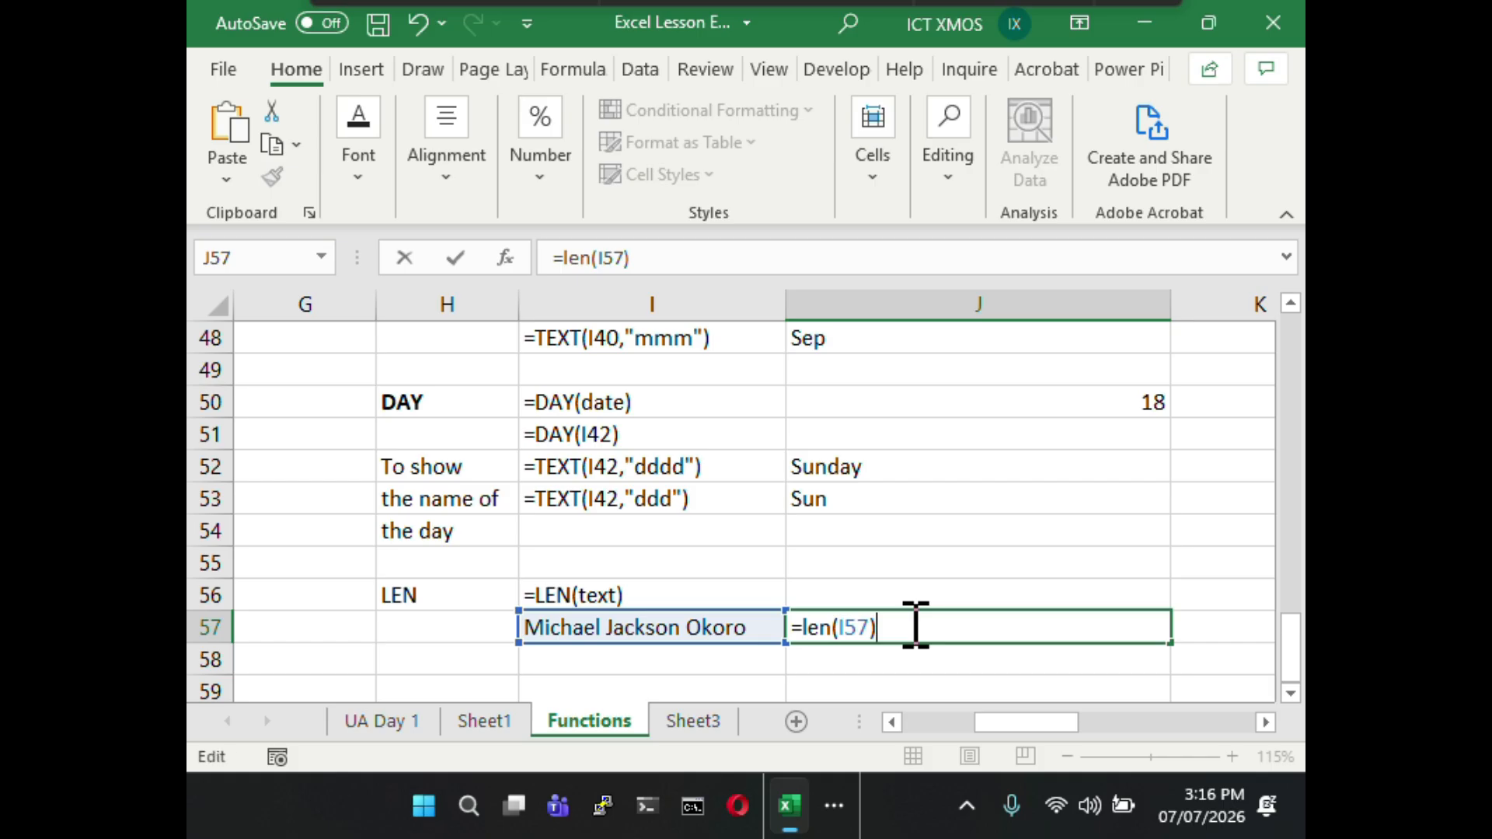
key(Return)
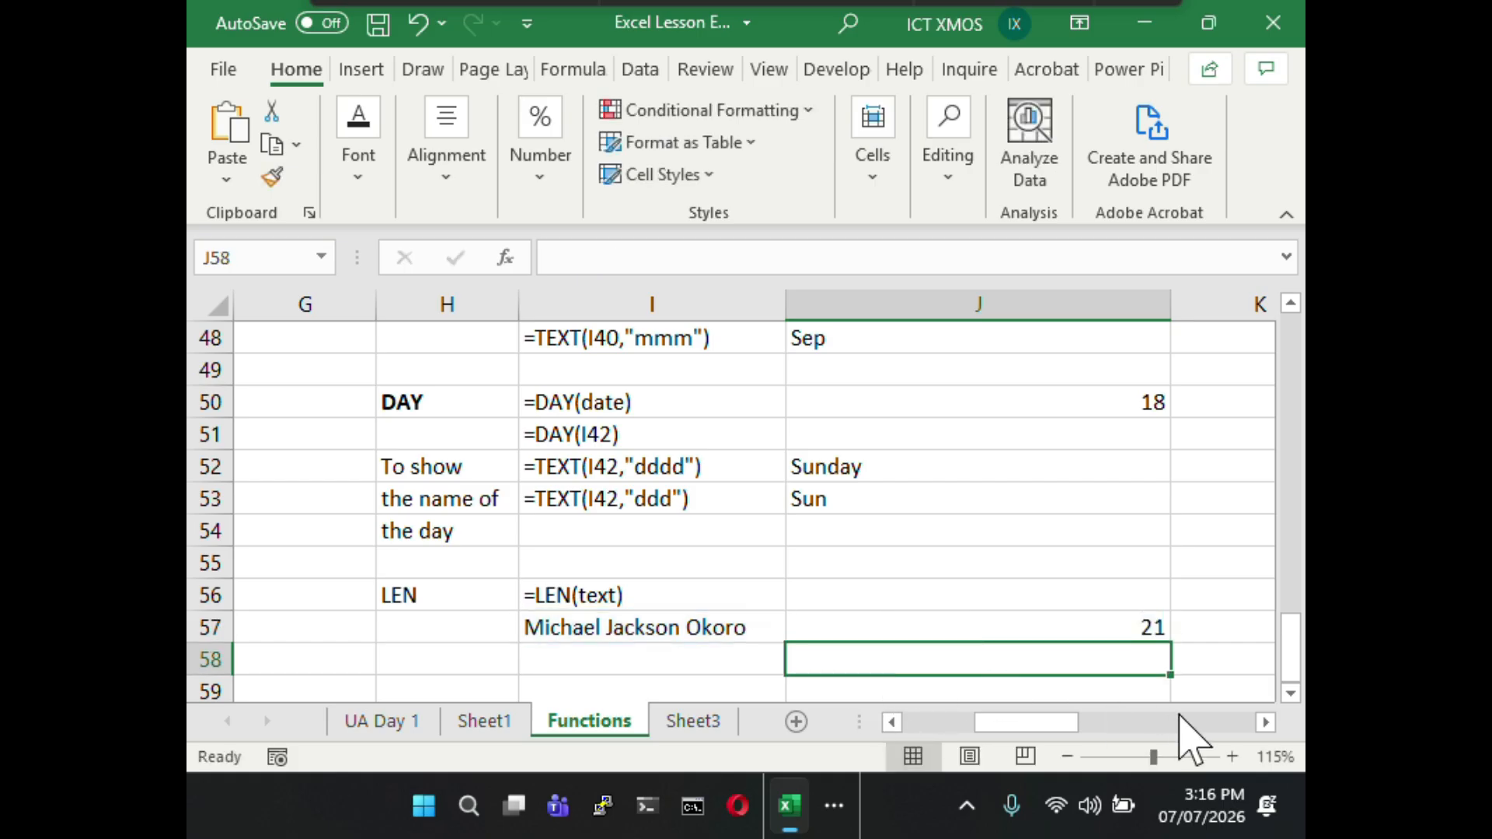
click(1291, 693)
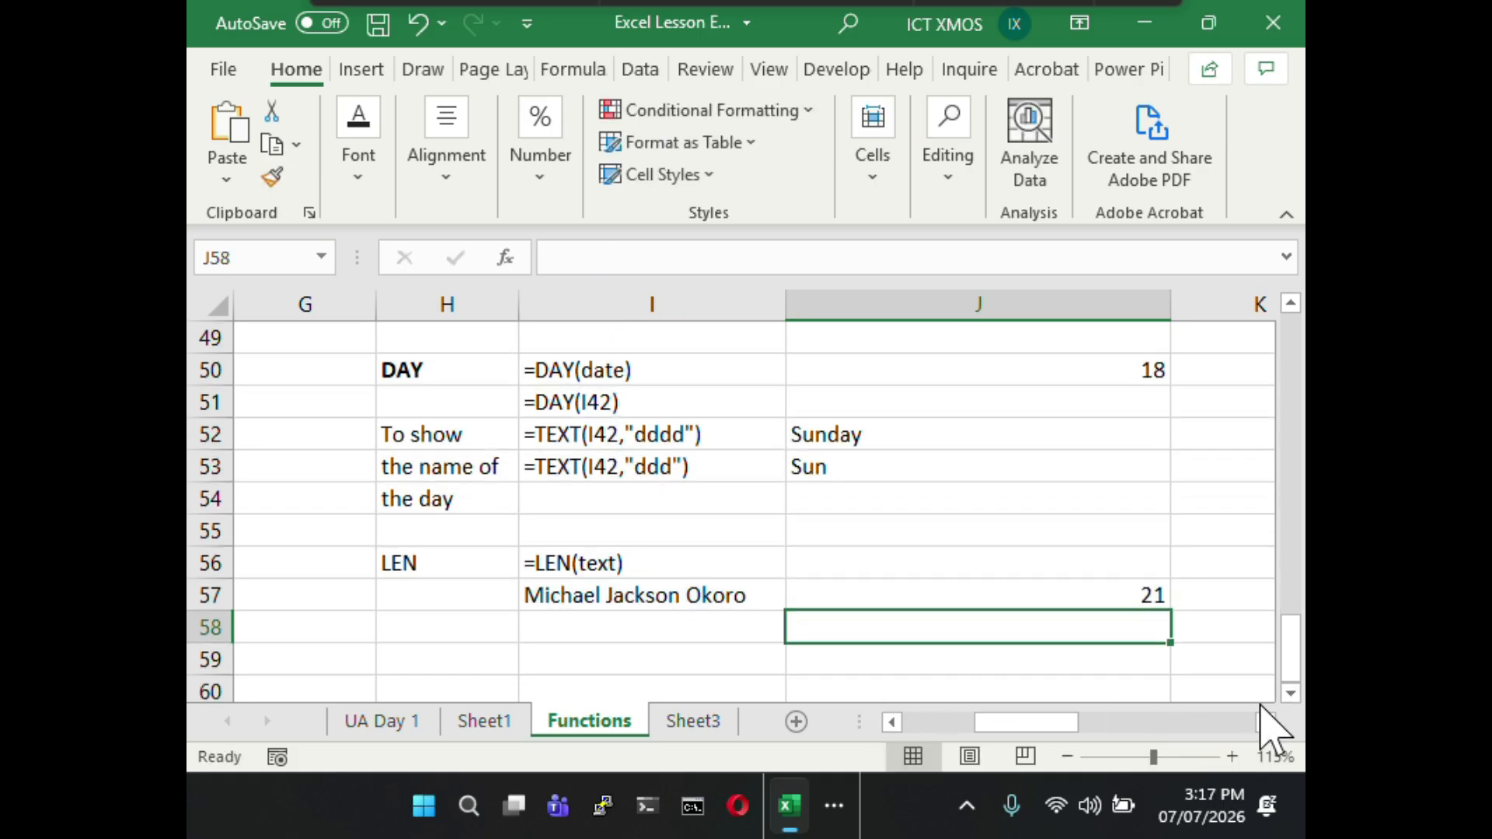
click(1114, 589)
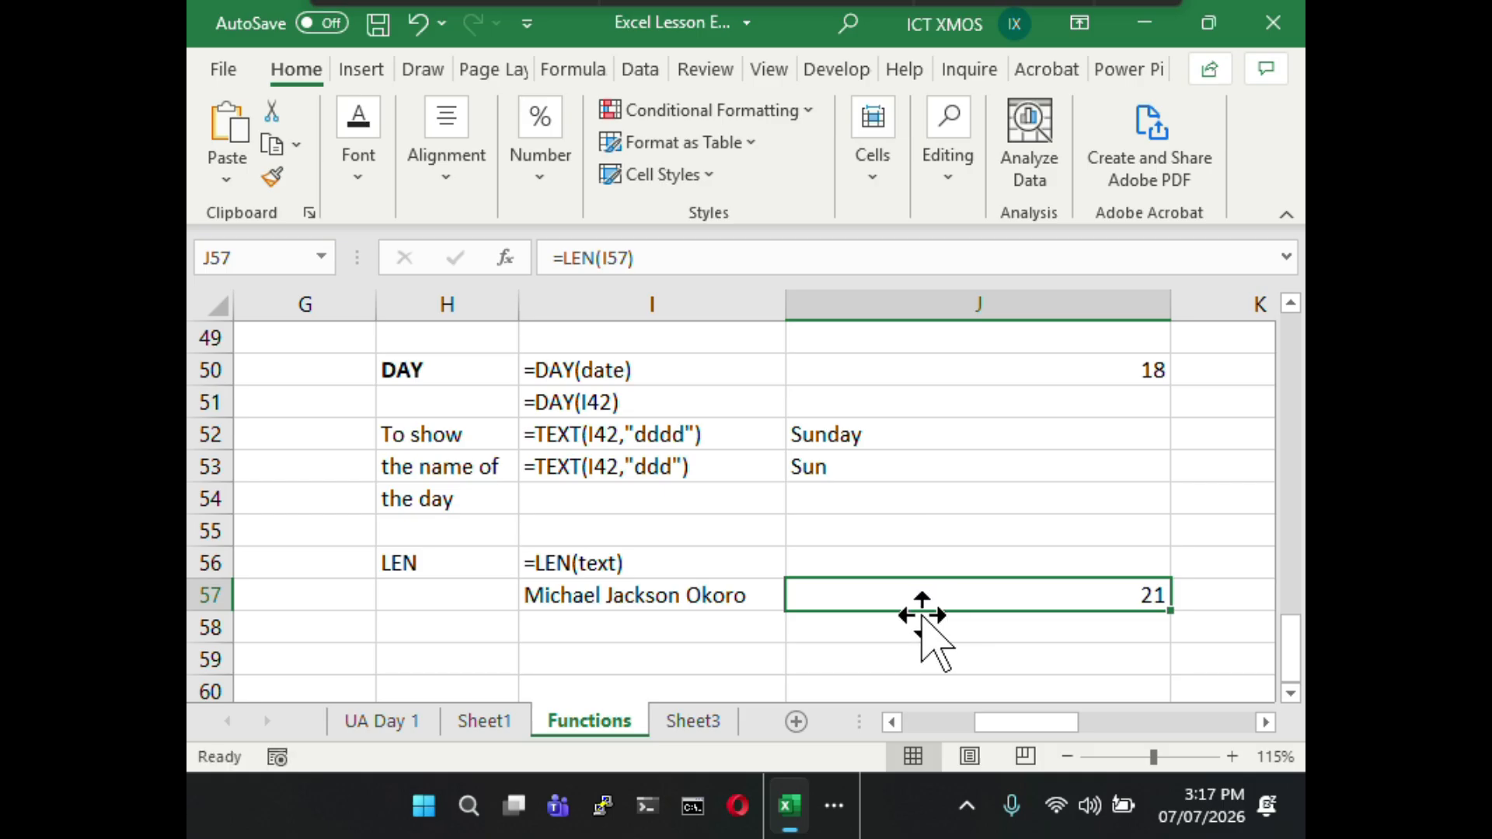
- Make the LEN label in H56 bold
click(484, 559)
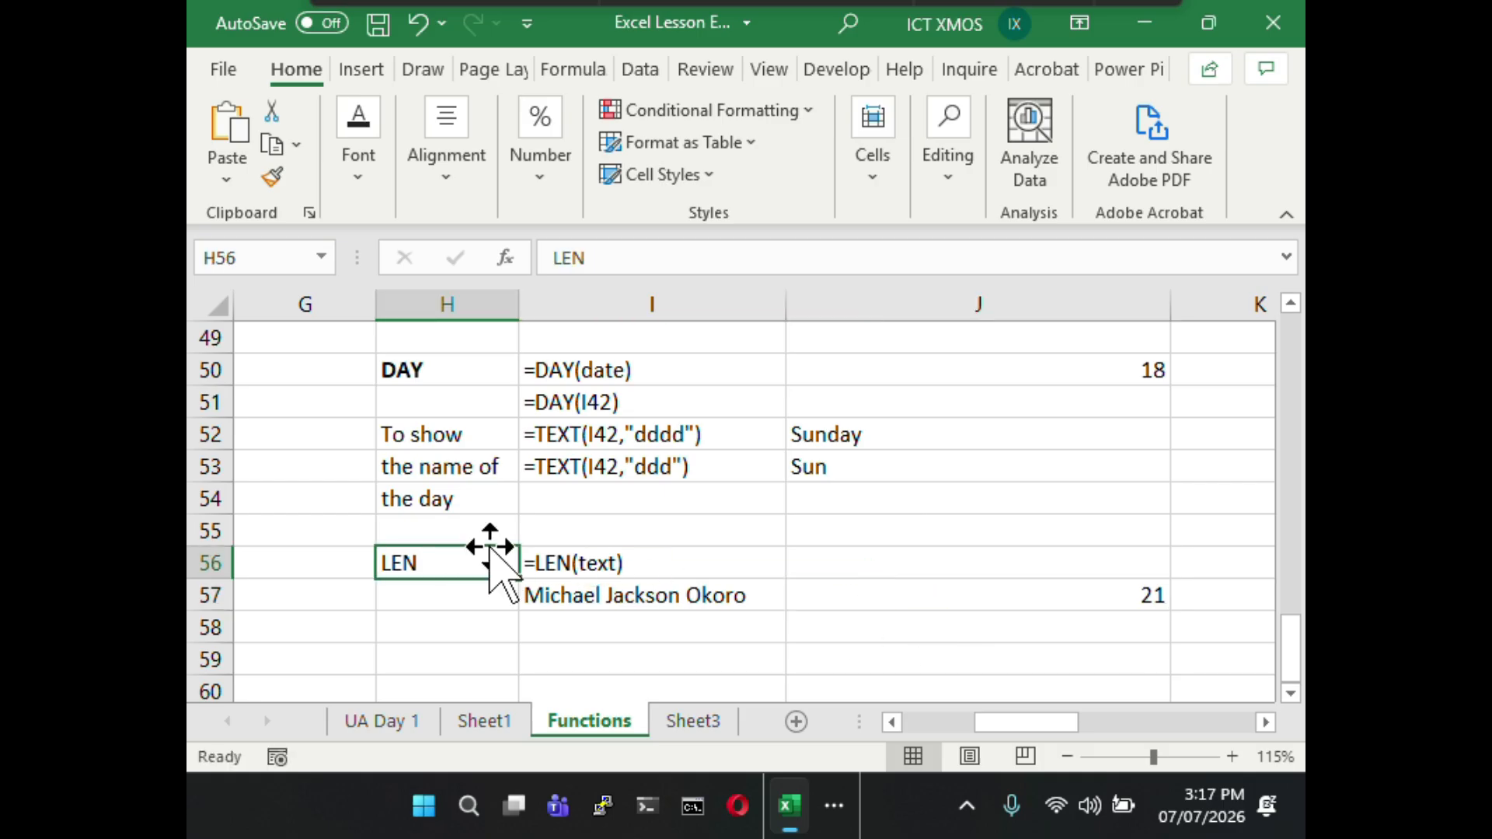
click(359, 190)
click(347, 298)
click(855, 485)
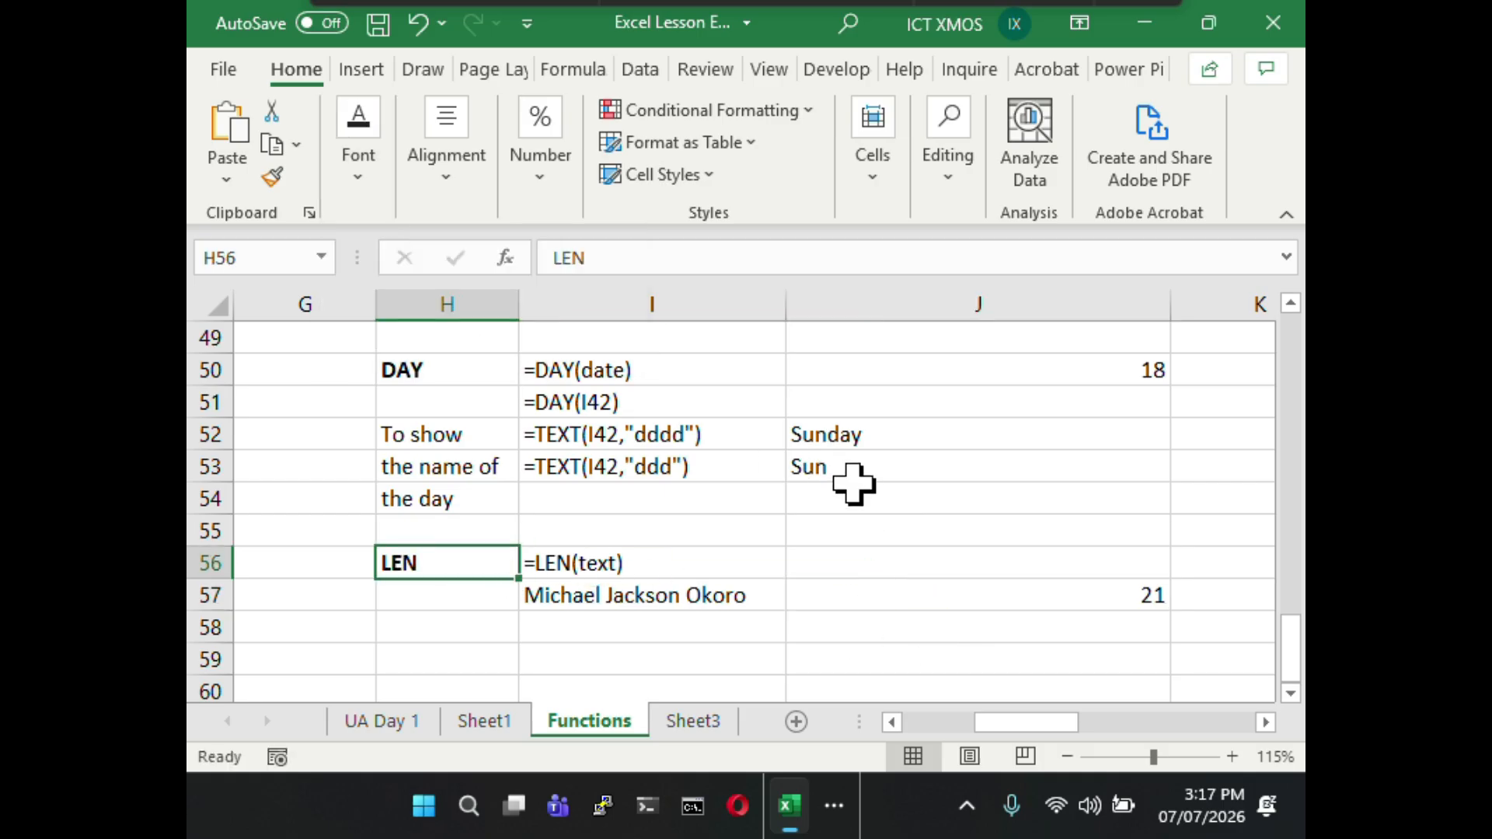
- Select cells around rows 58–59, abandon an entry started in H59, and reselect J57
scroll(855, 488, down, 1)
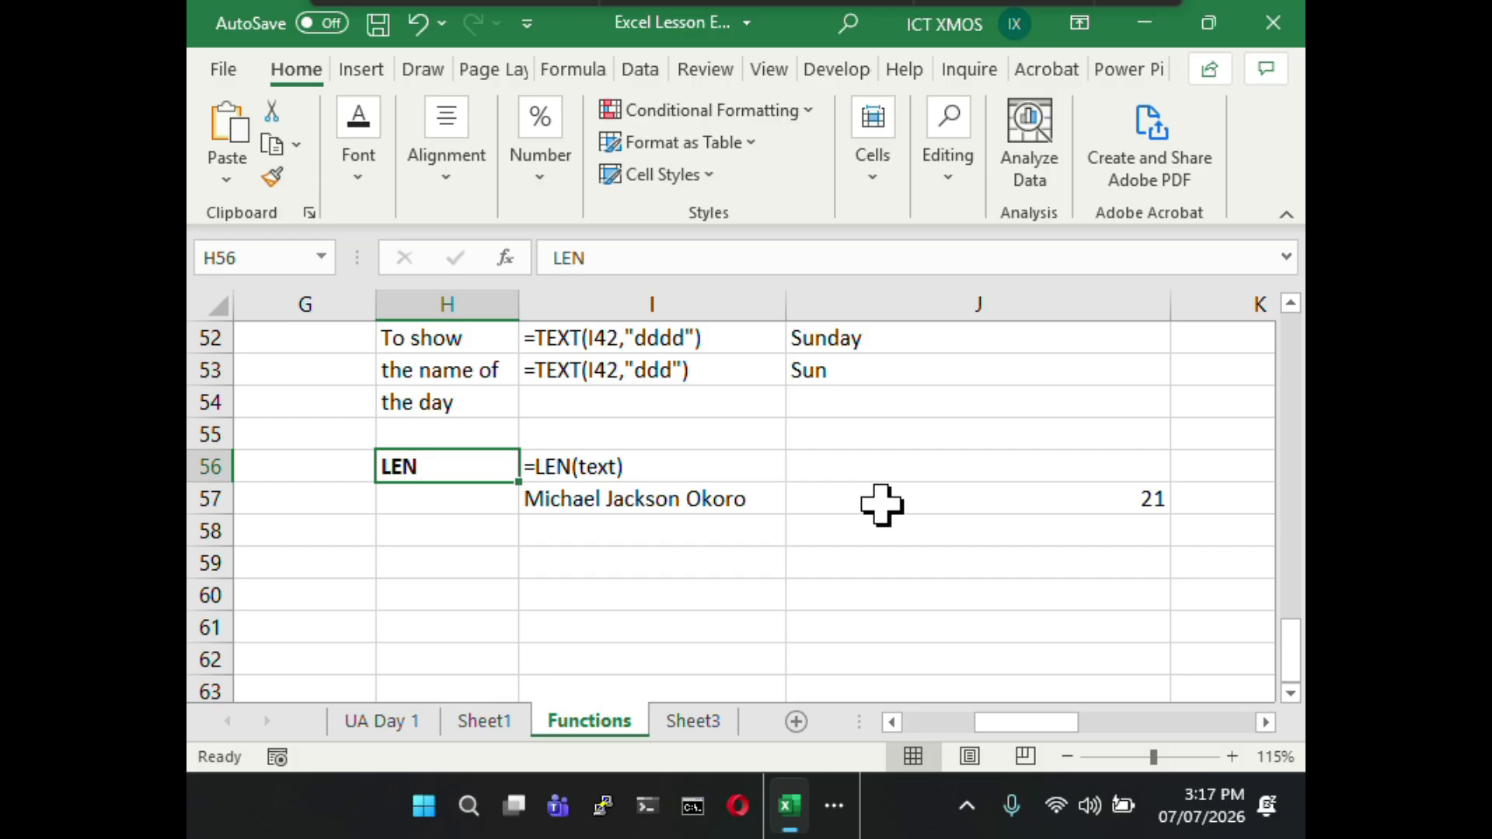
click(556, 554)
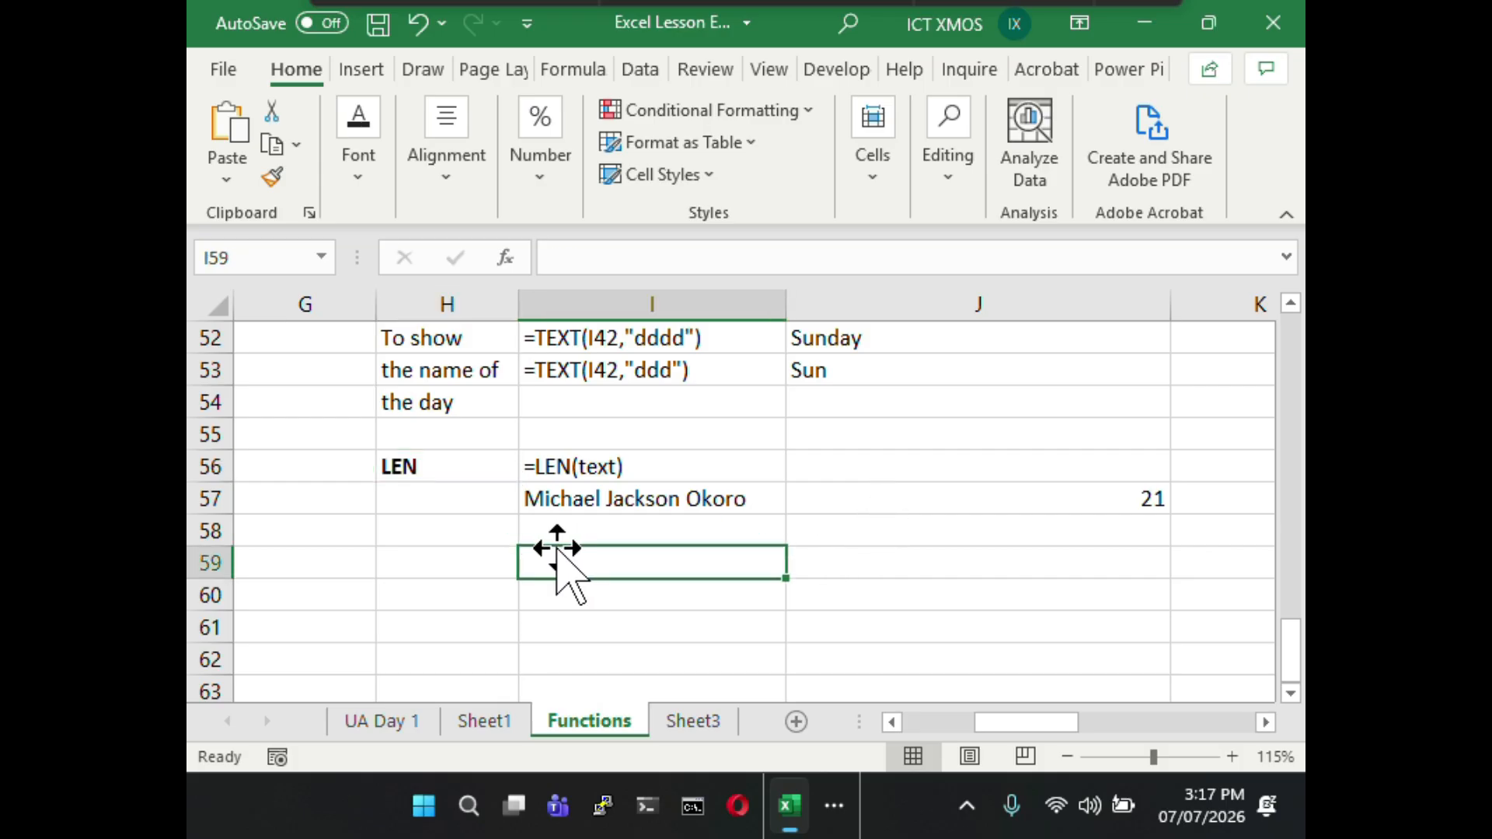
click(444, 542)
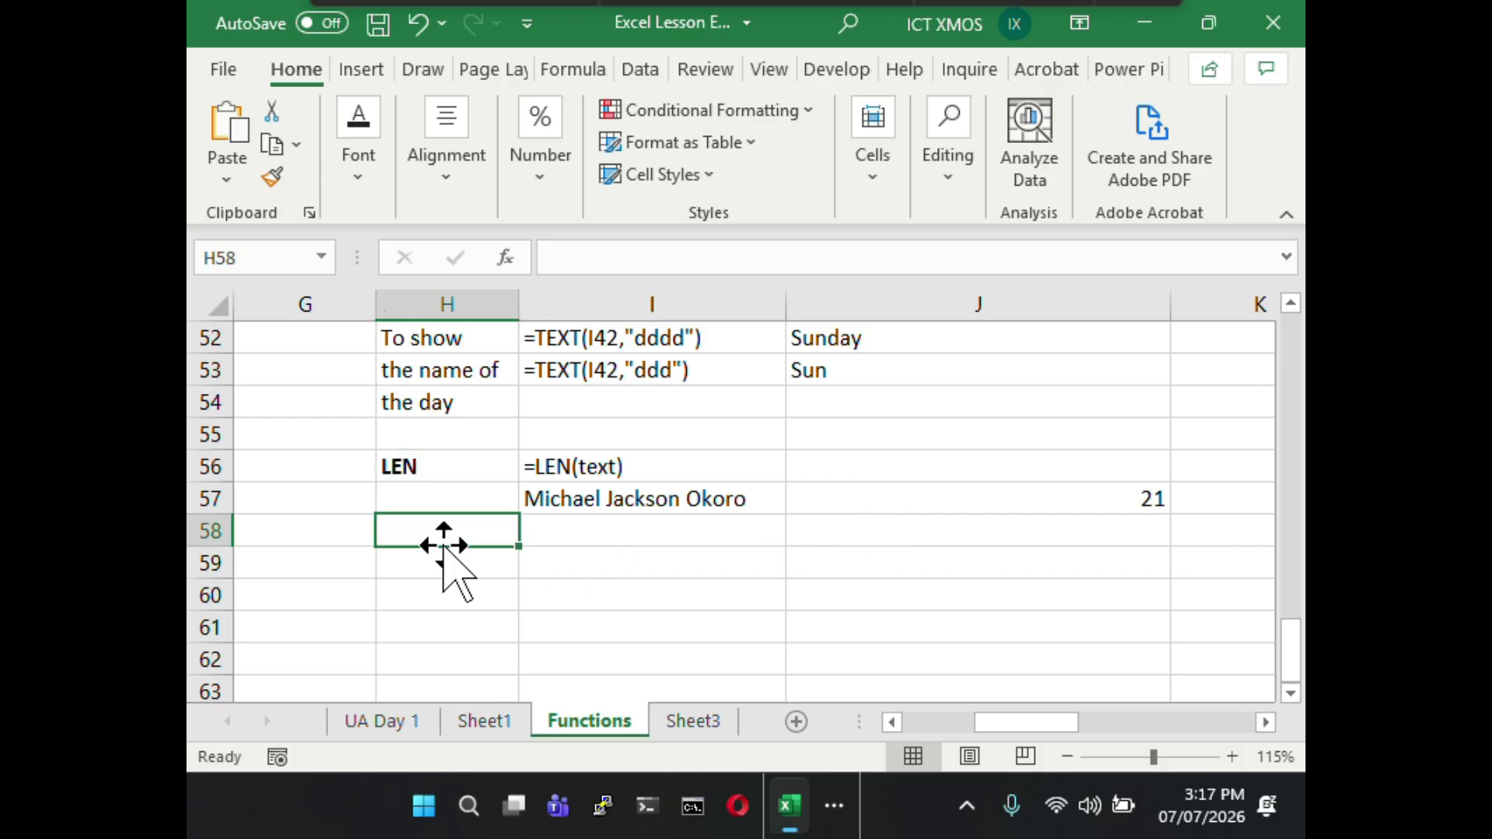
click(450, 571)
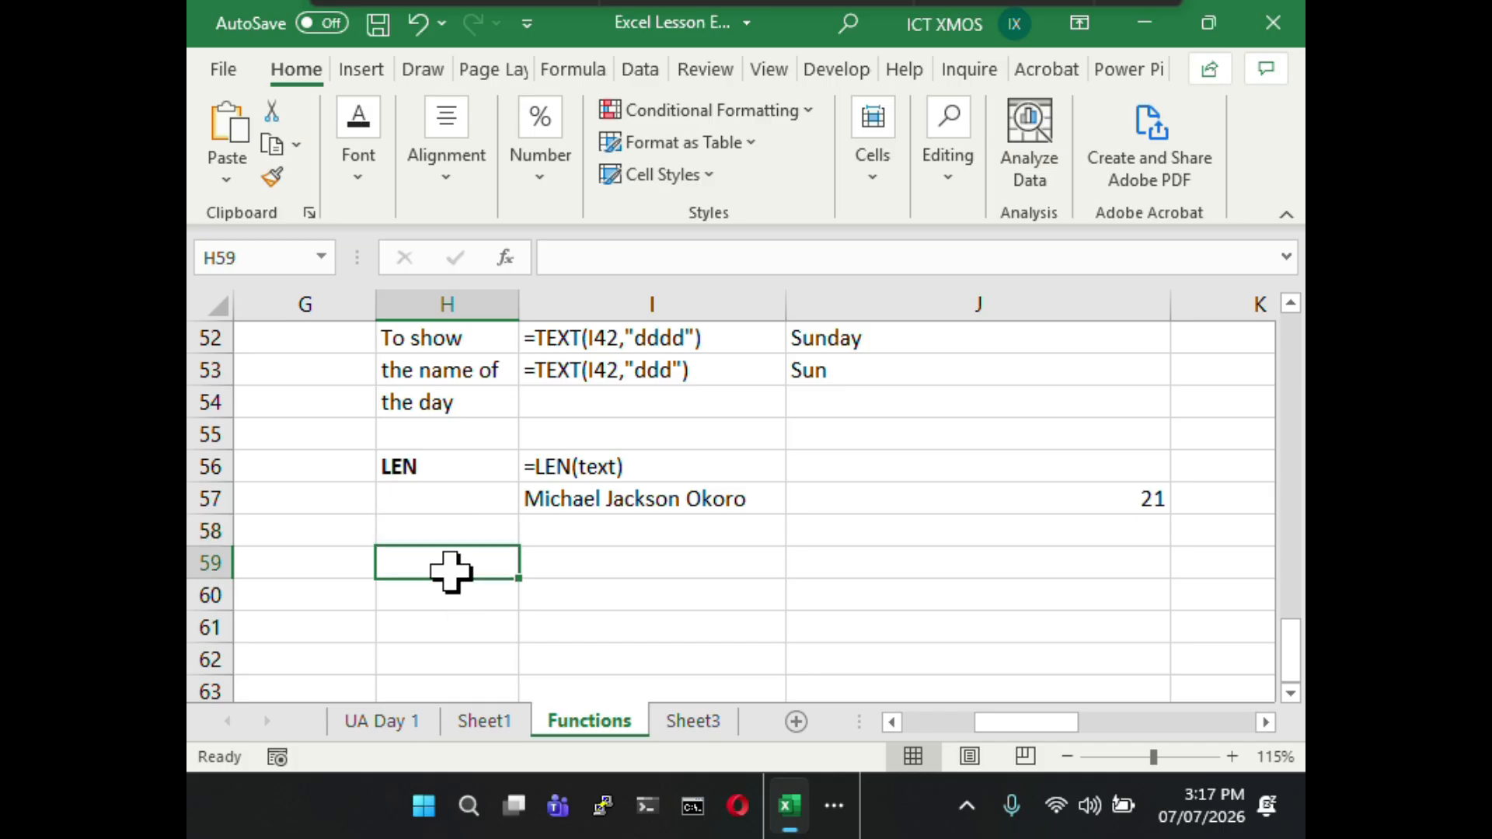
text(I)
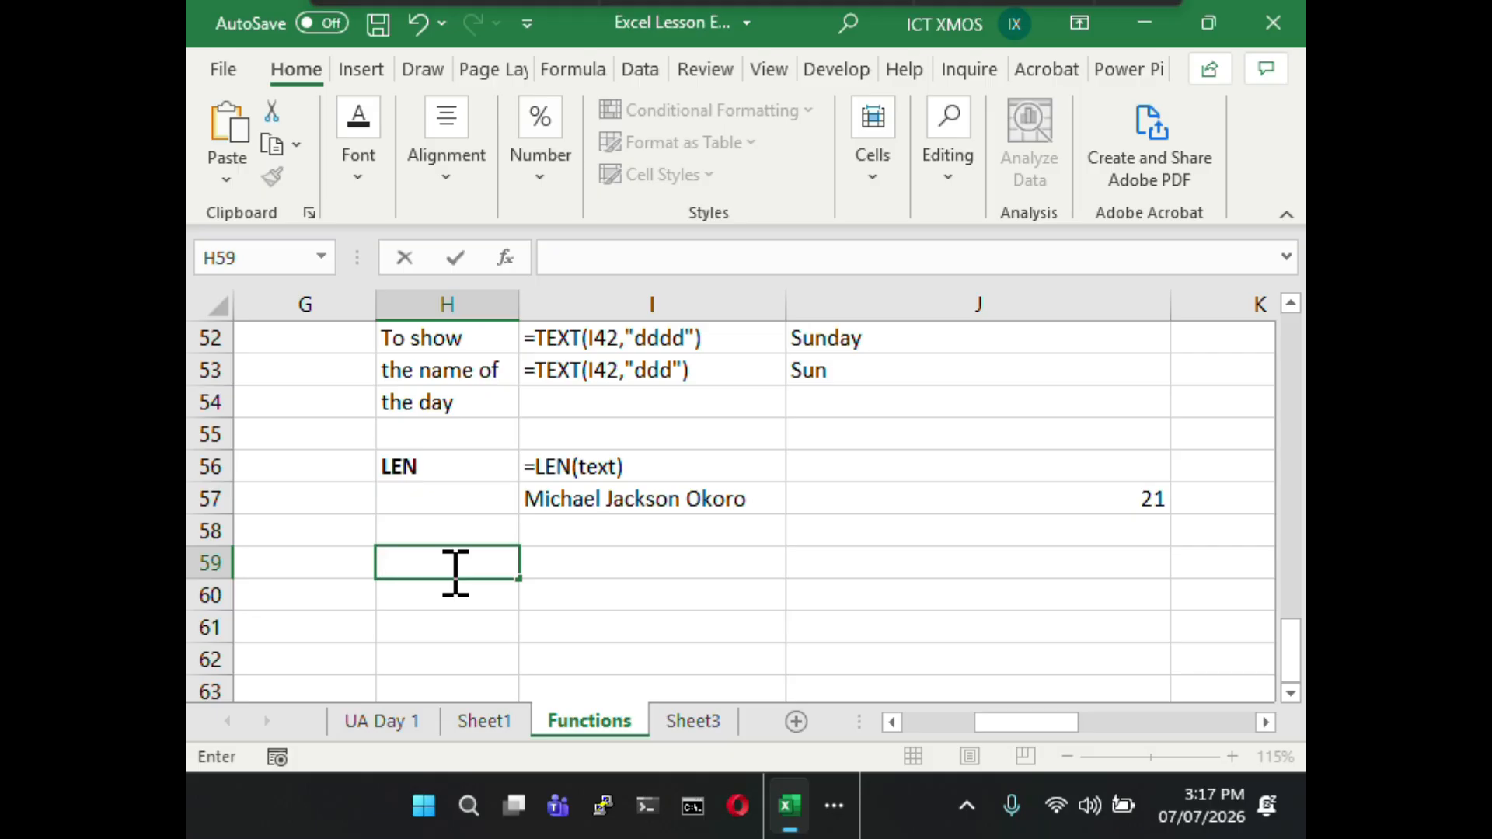
click(613, 596)
click(905, 504)
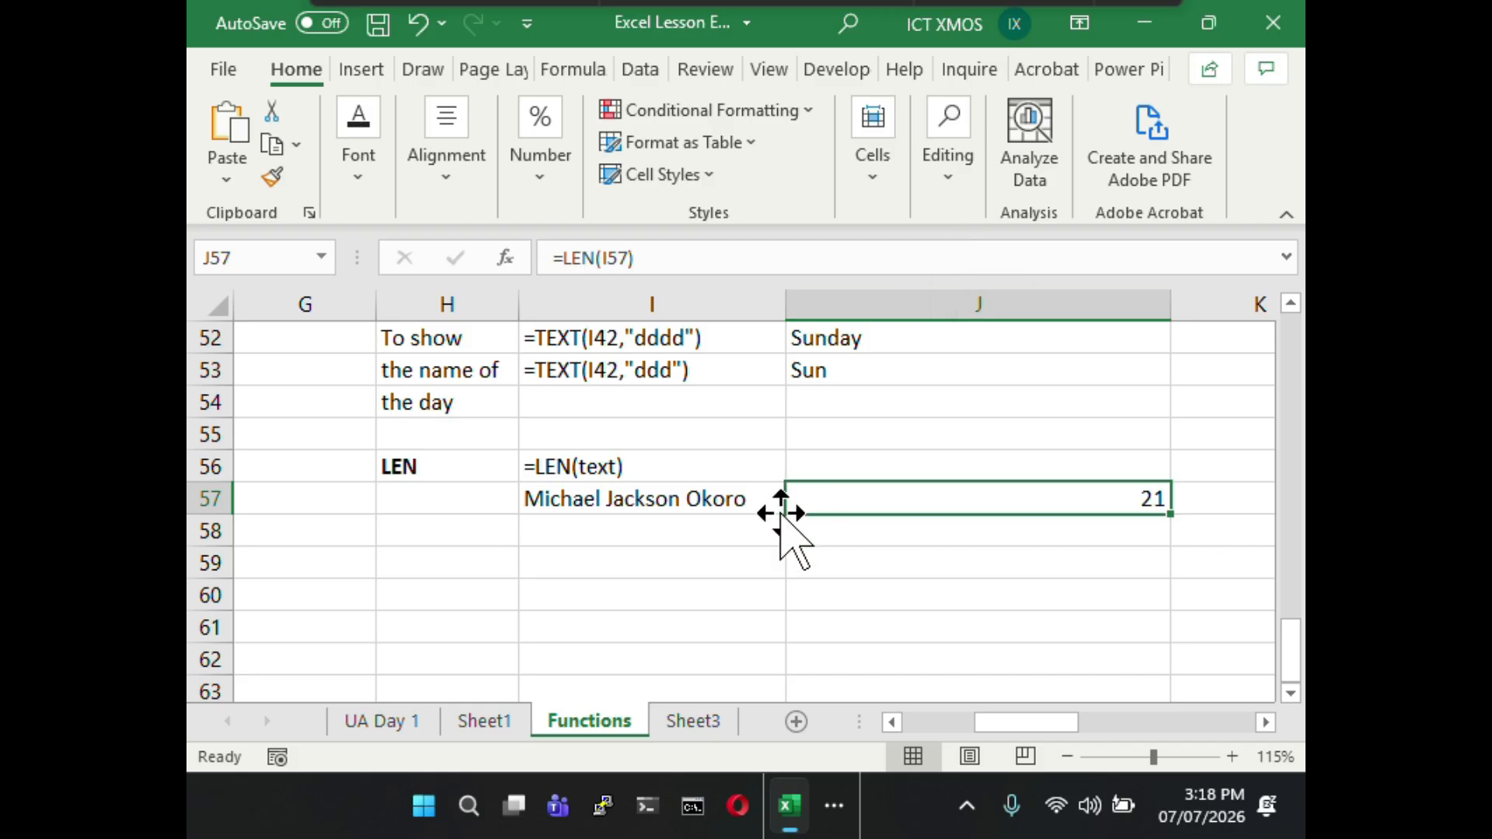
click(726, 499)
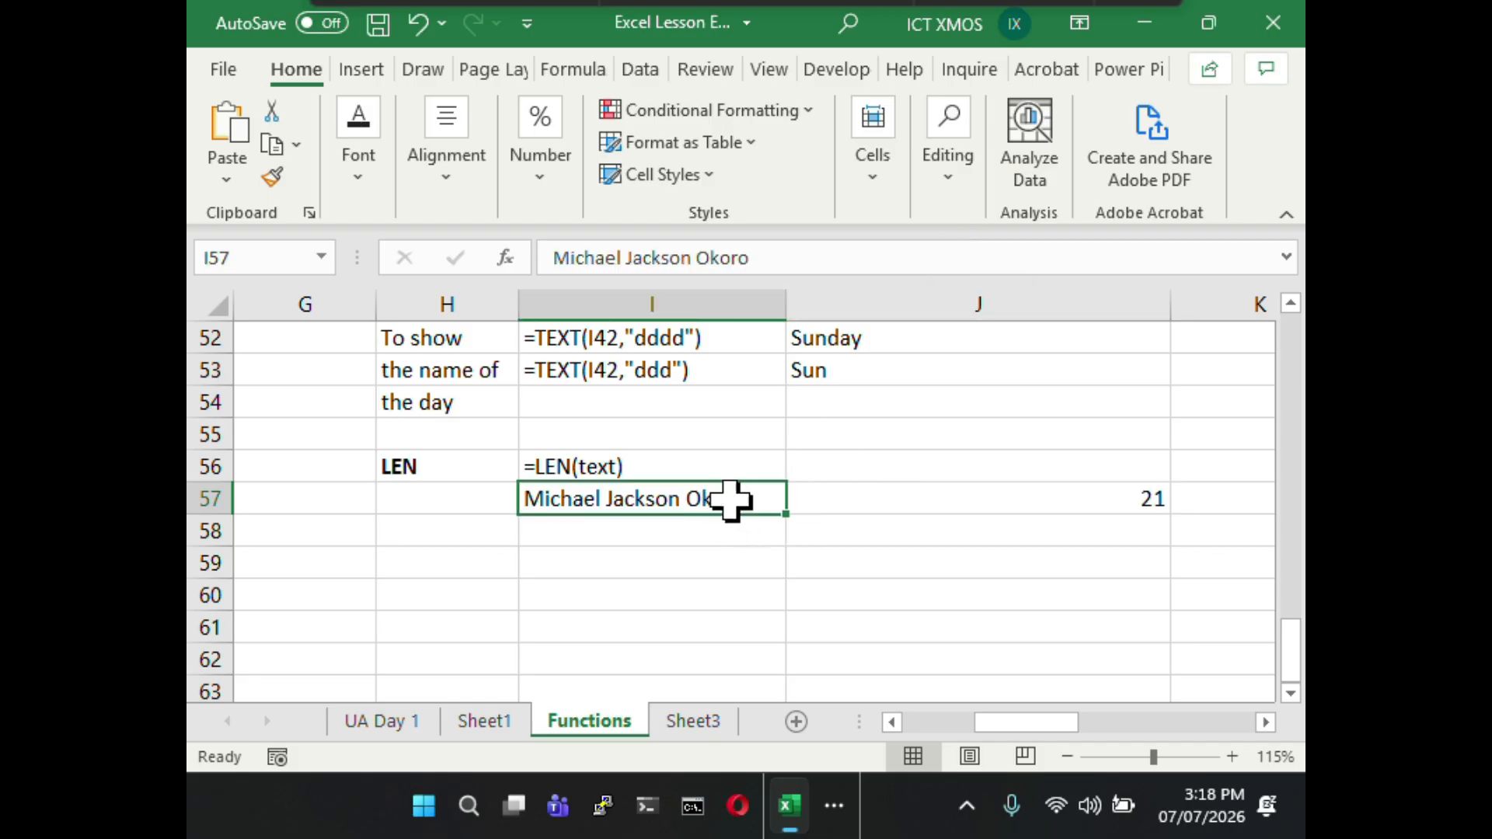
drag(777, 257, 519, 276)
key(ctrl+c)
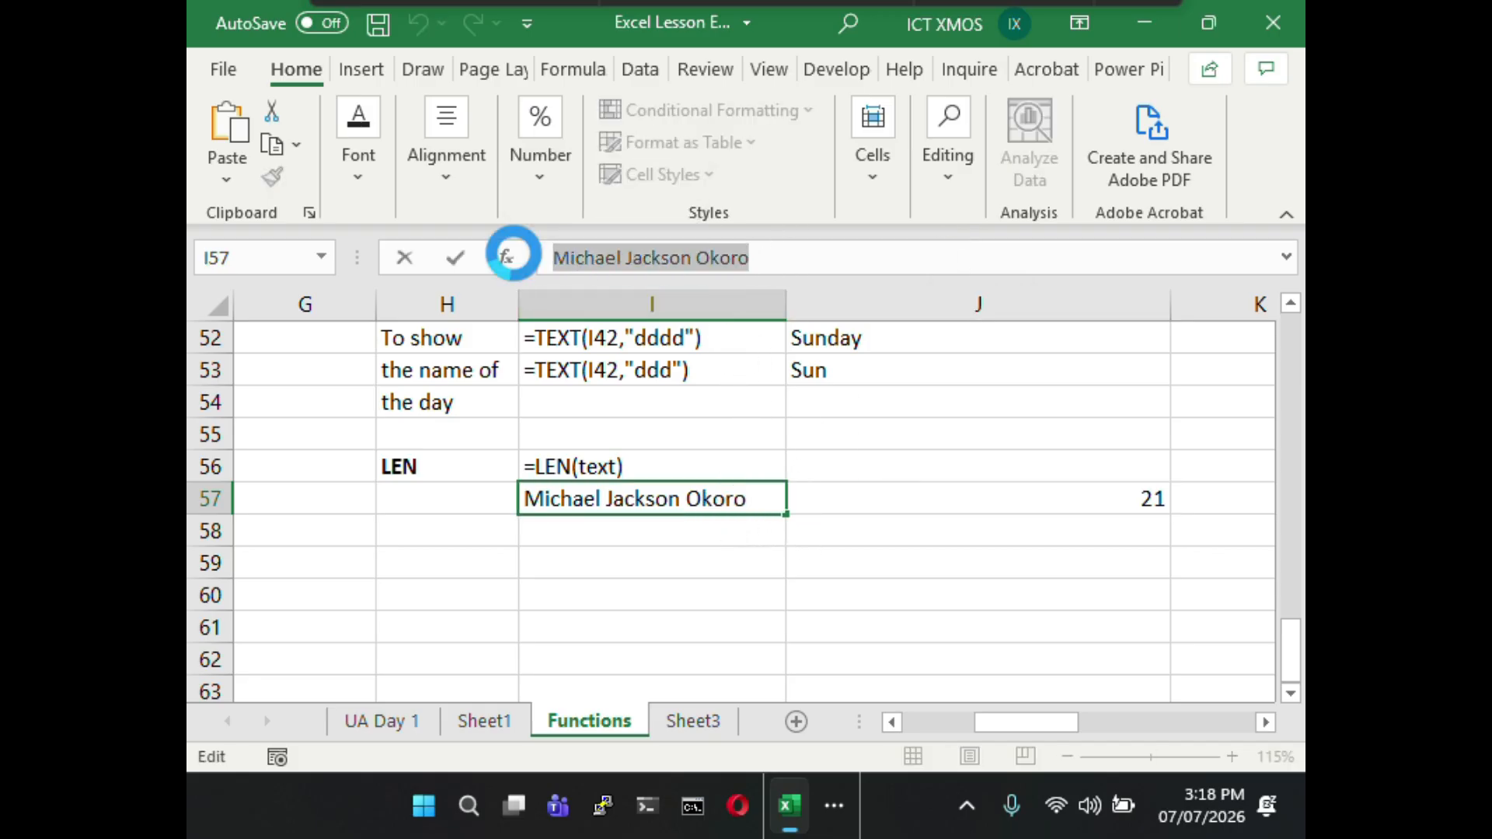
text(`)
key(Escape)
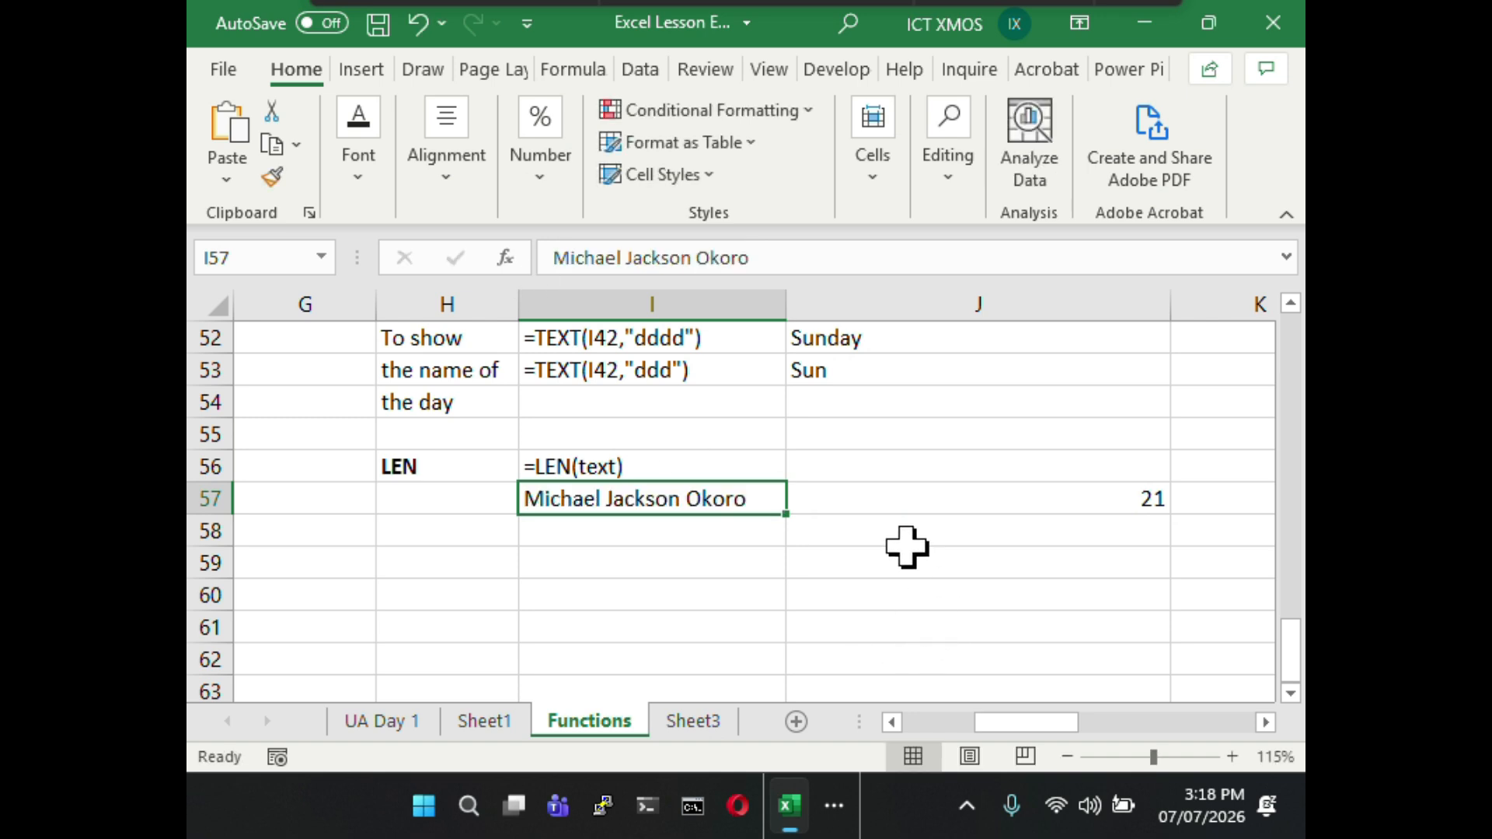
click(906, 540)
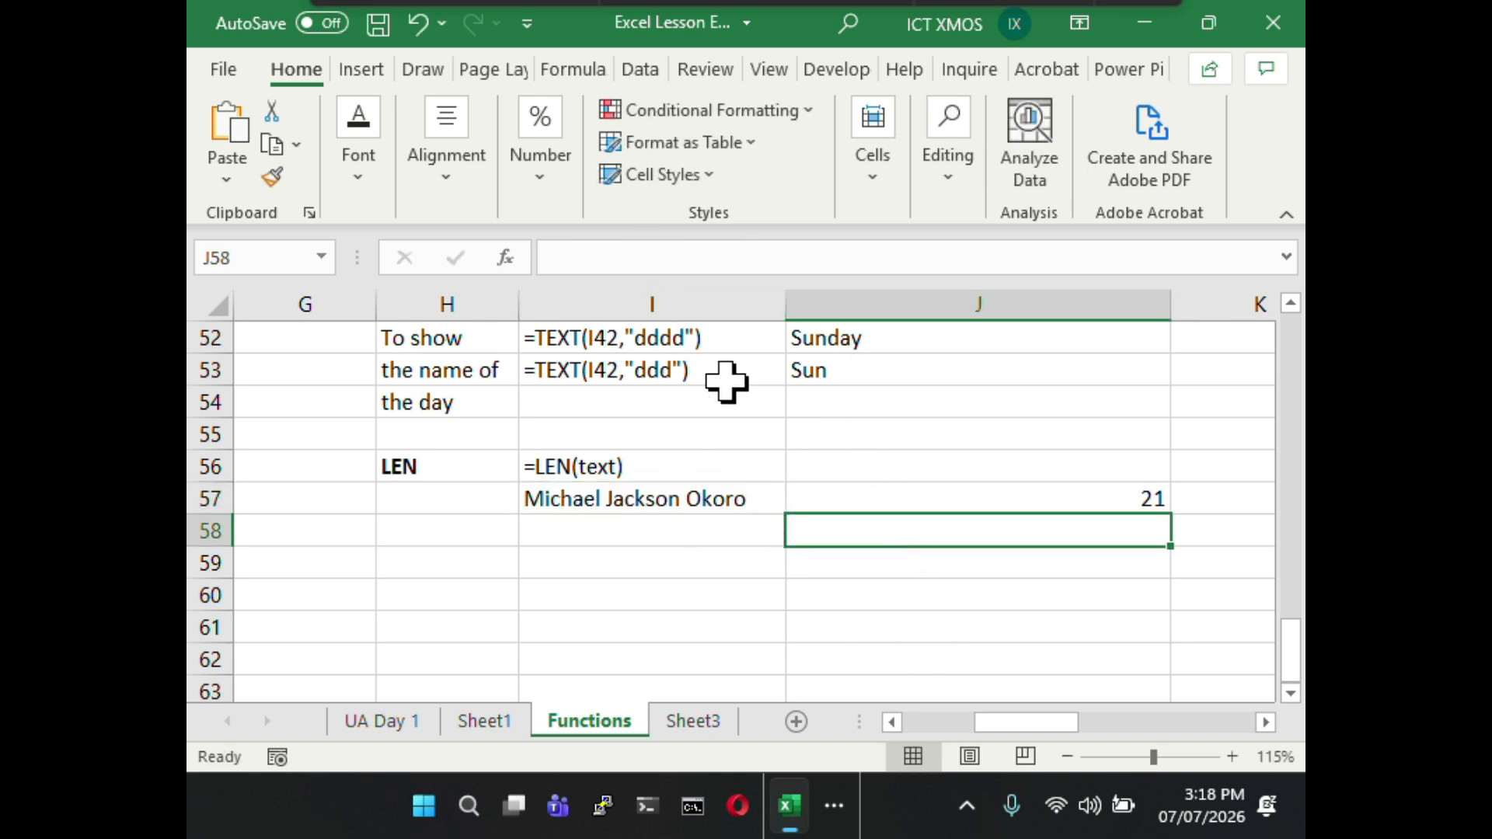
click(657, 538)
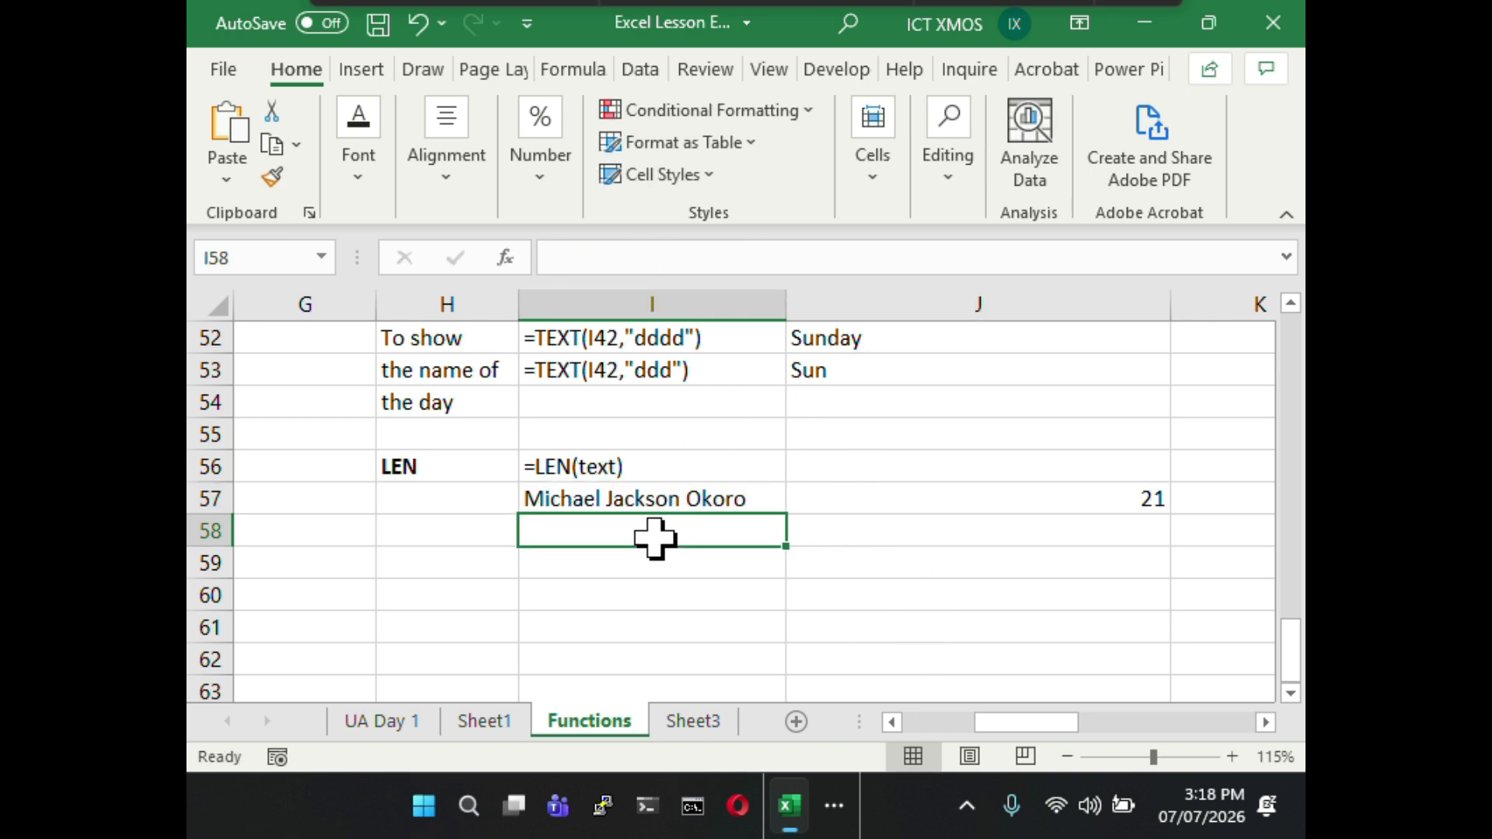
- Enter '=LEN("Microsoft Excel") as a text note in I58
click(590, 259)
text(=)
key(BackSpace)
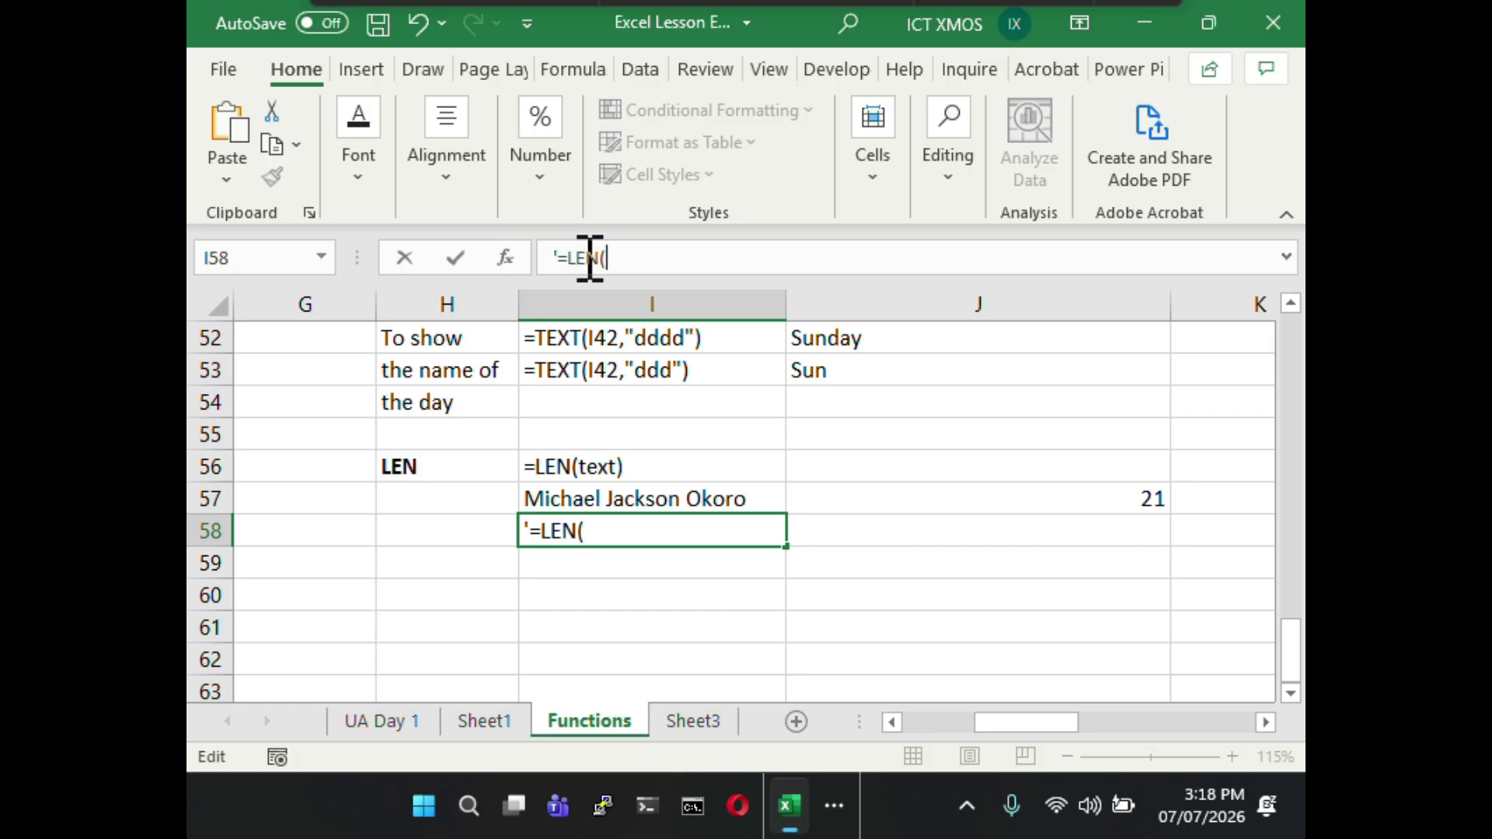
text('=LEN(")
key(ctrl+v)
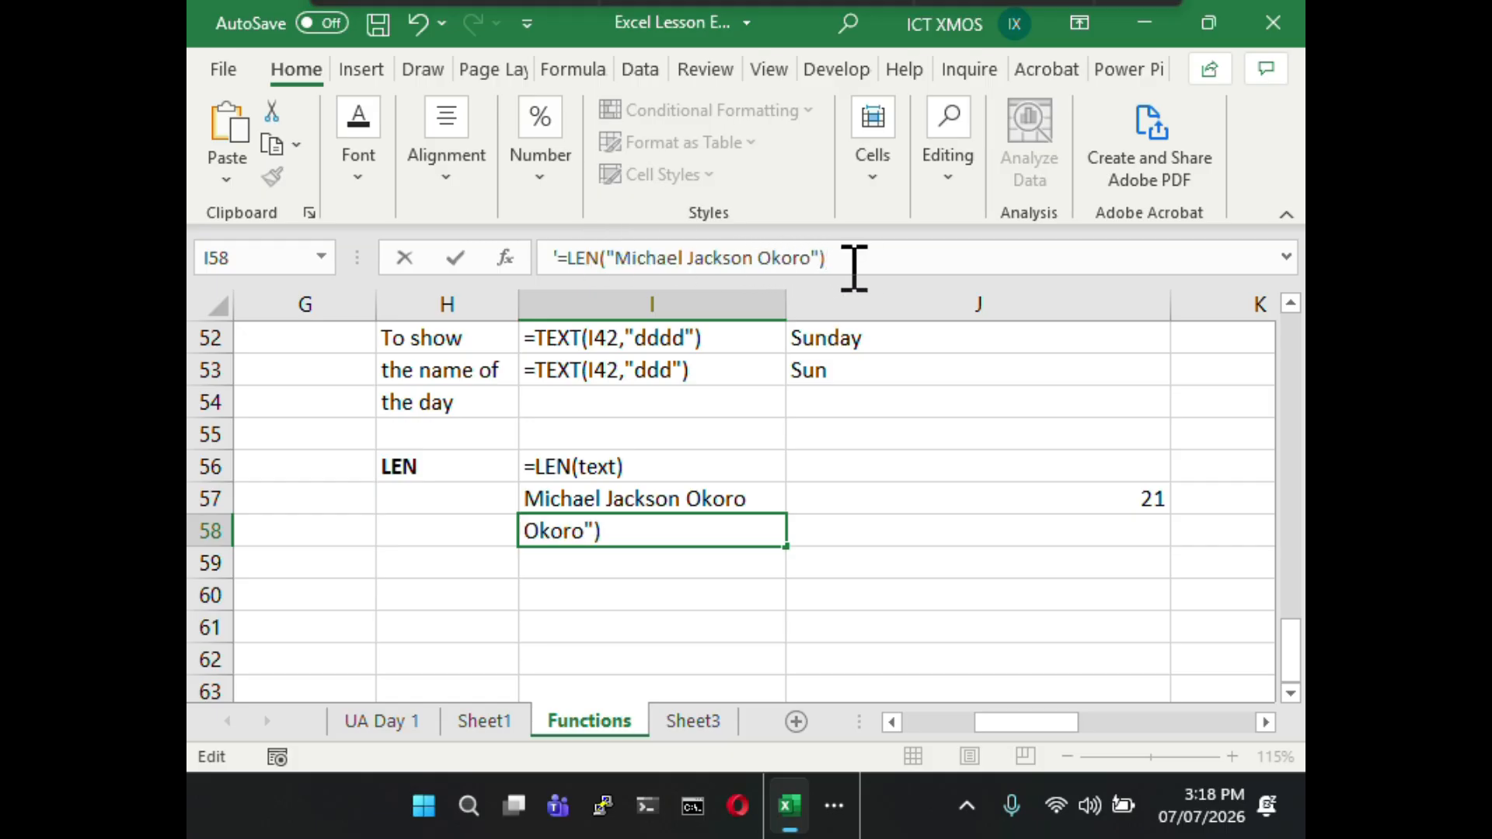
drag(813, 258, 639, 256)
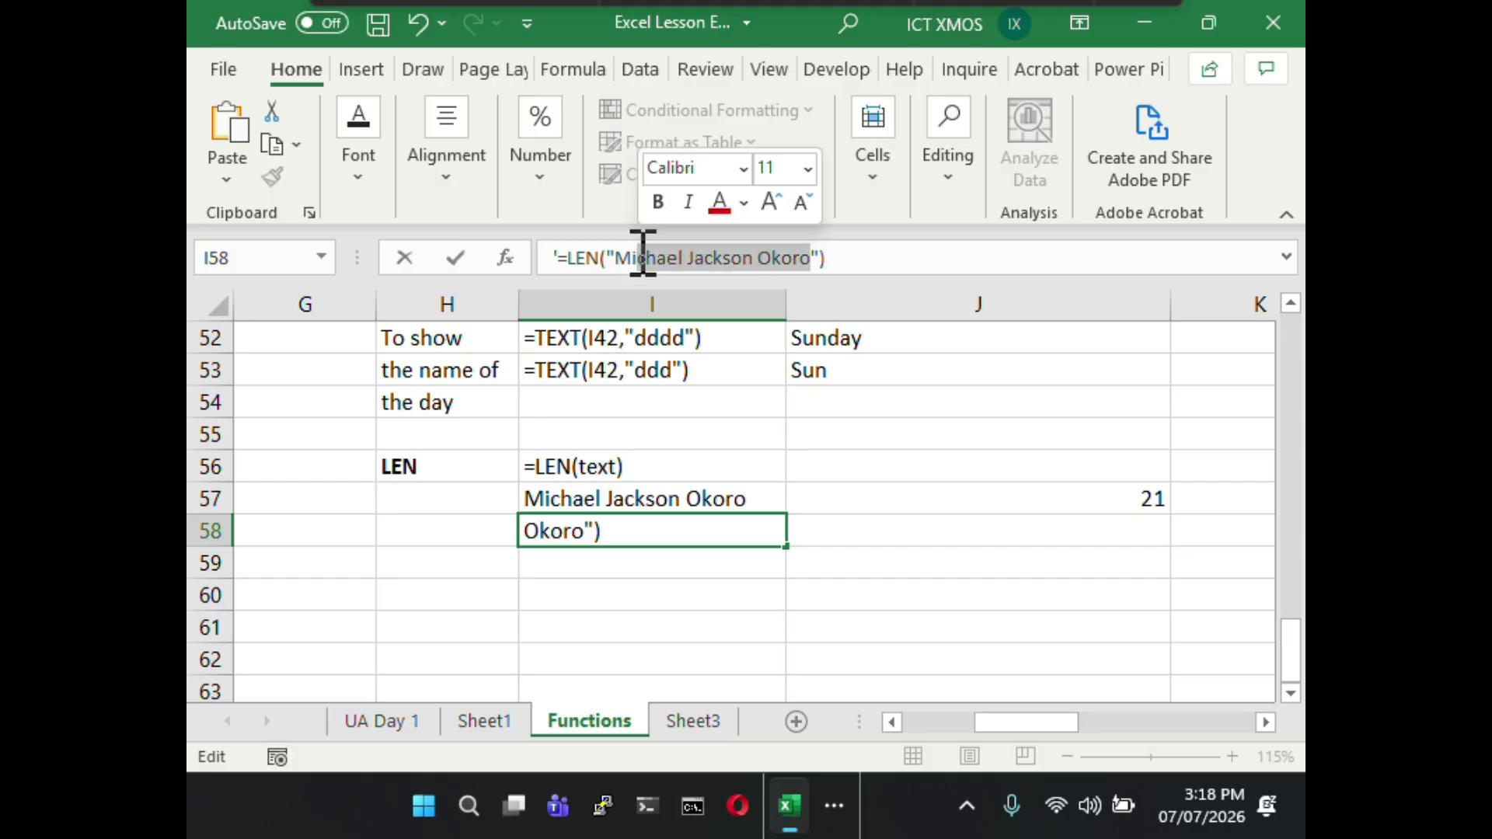
text(CRO)
key(BackSpace)
key(BackSpace)
key(BackSpace)
text(crso)
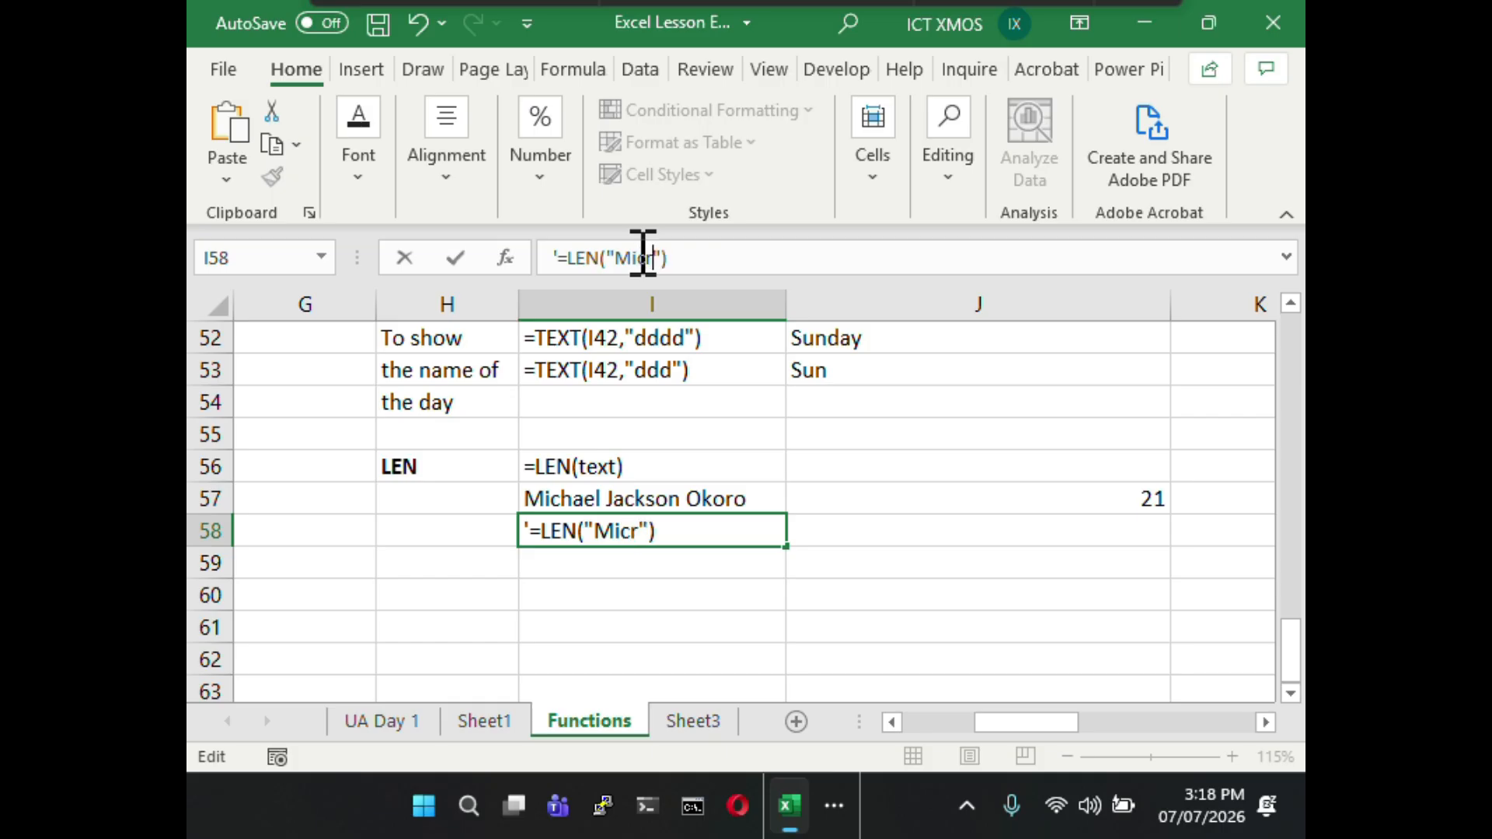
key(BackSpace)
key(BackSpace)
text(osoft )
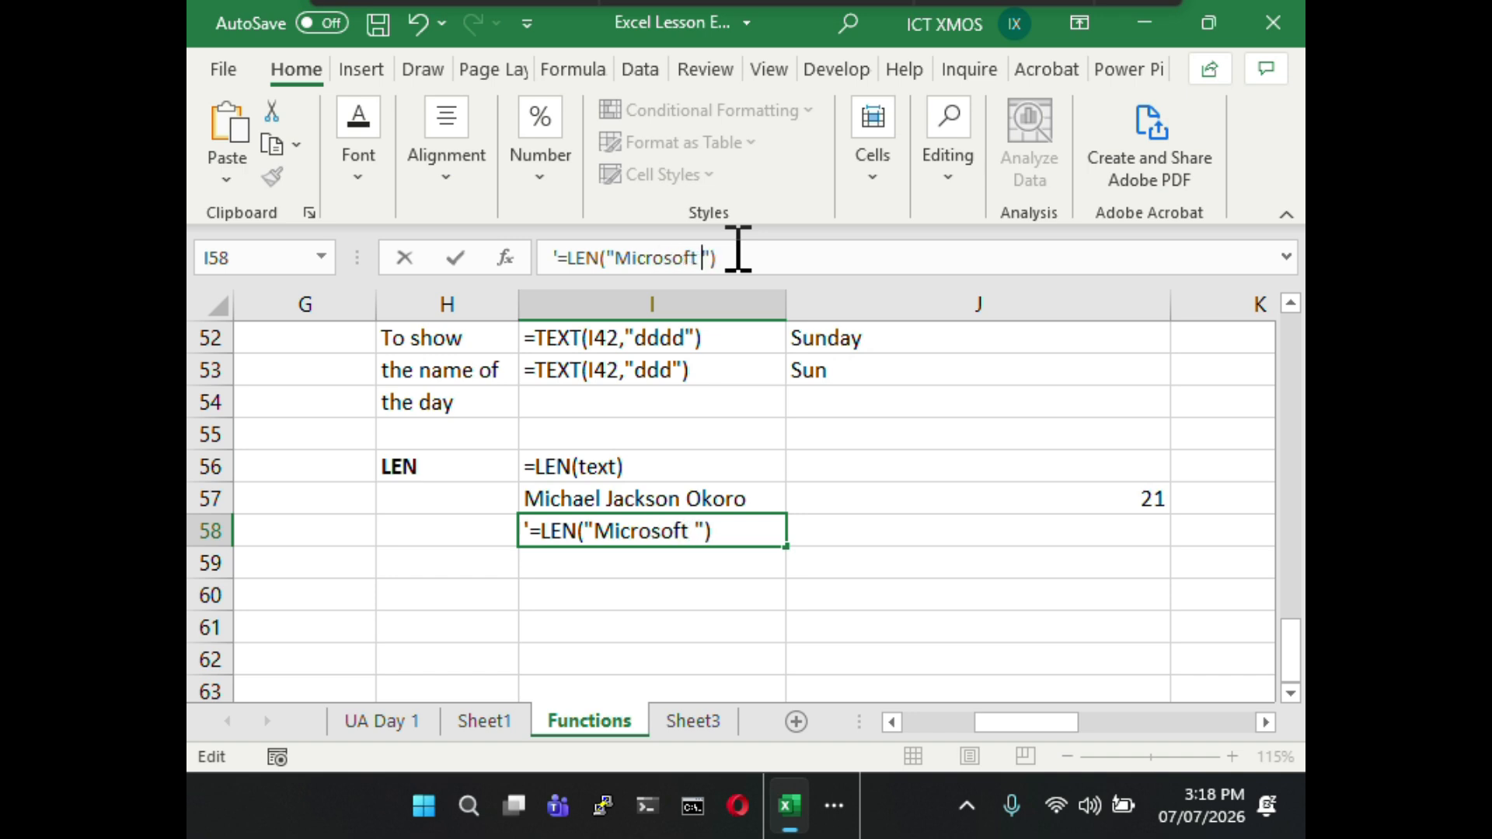
text(Excel)
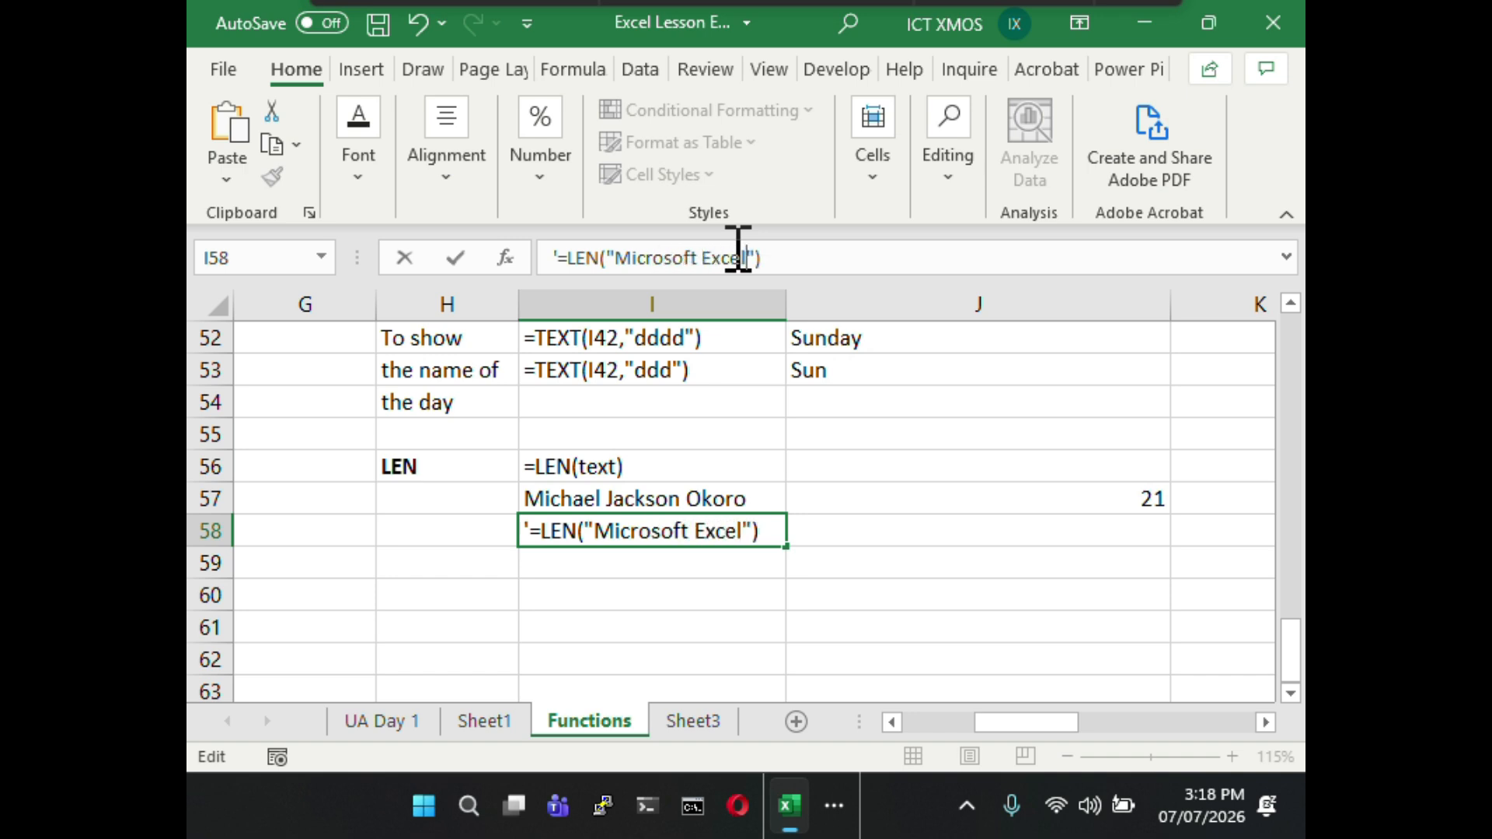
click(943, 592)
- Paste =LEN("Microsoft Excel") into J58 as a working formula returning 15
click(710, 526)
drag(762, 258, 546, 266)
key(ctrl+c)
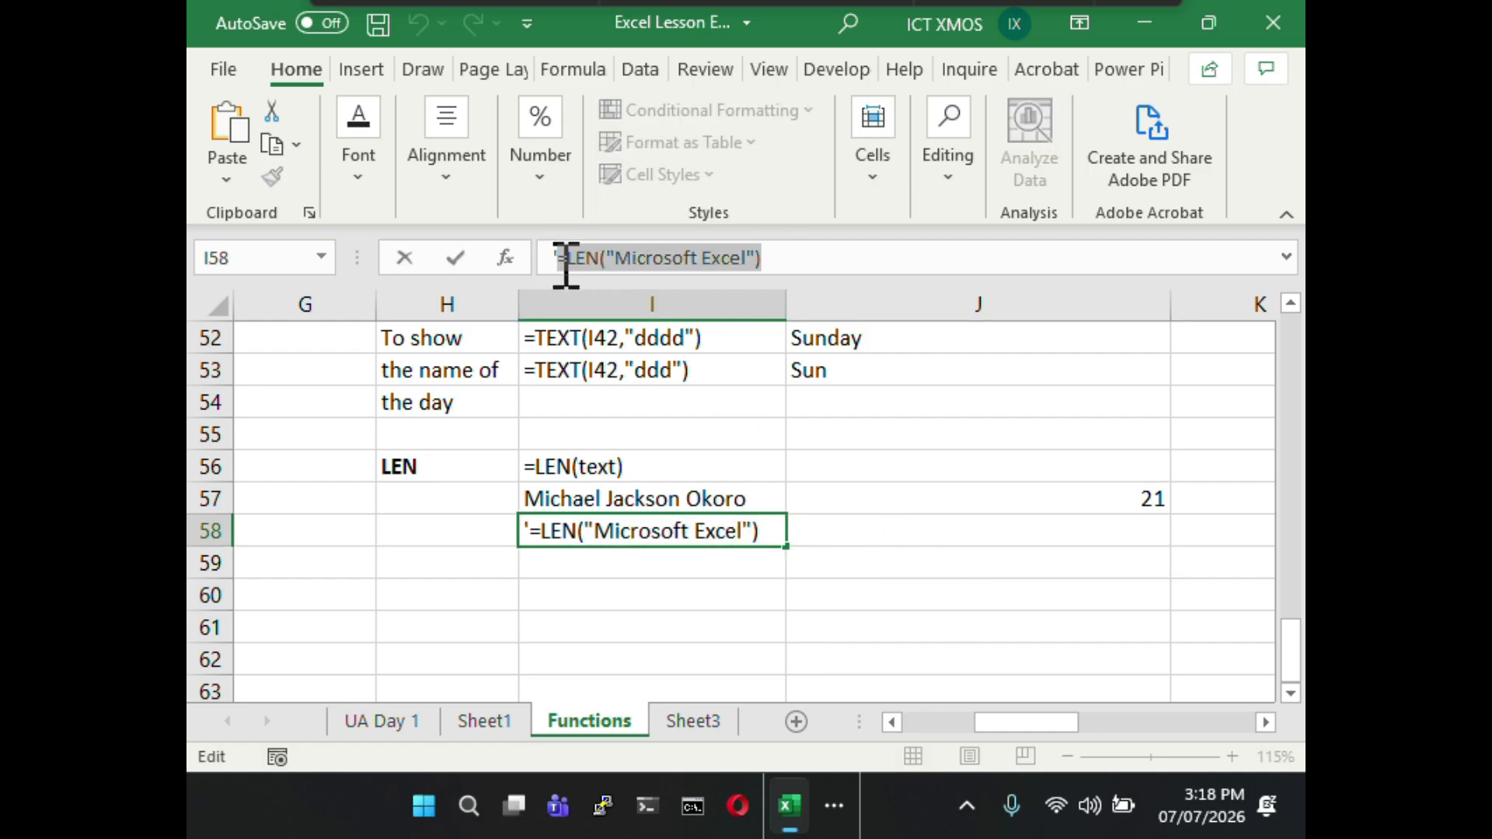
click(918, 522)
click(702, 264)
key(ctrl+v)
key(Return)
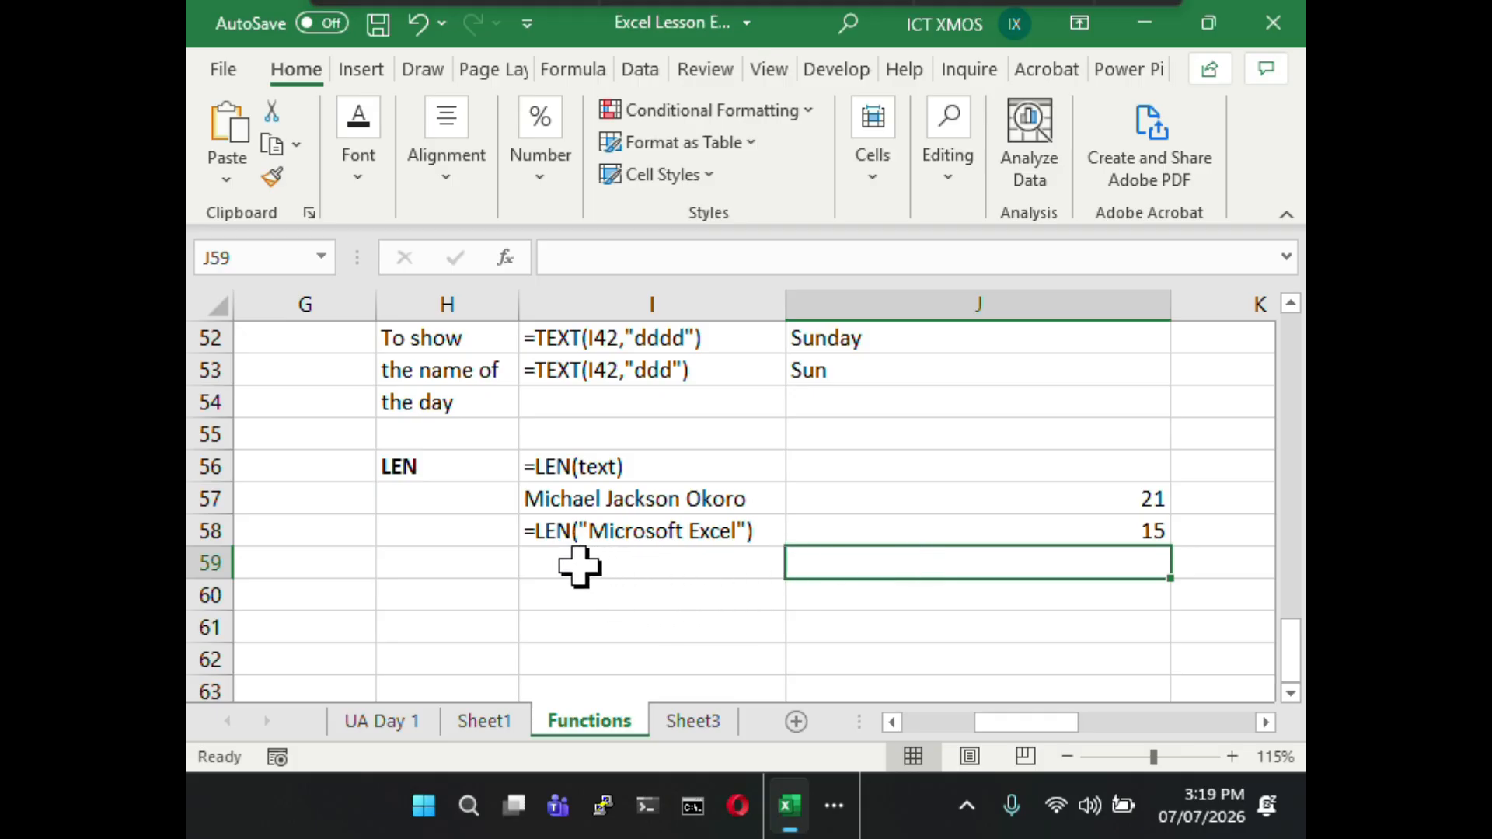
click(909, 534)
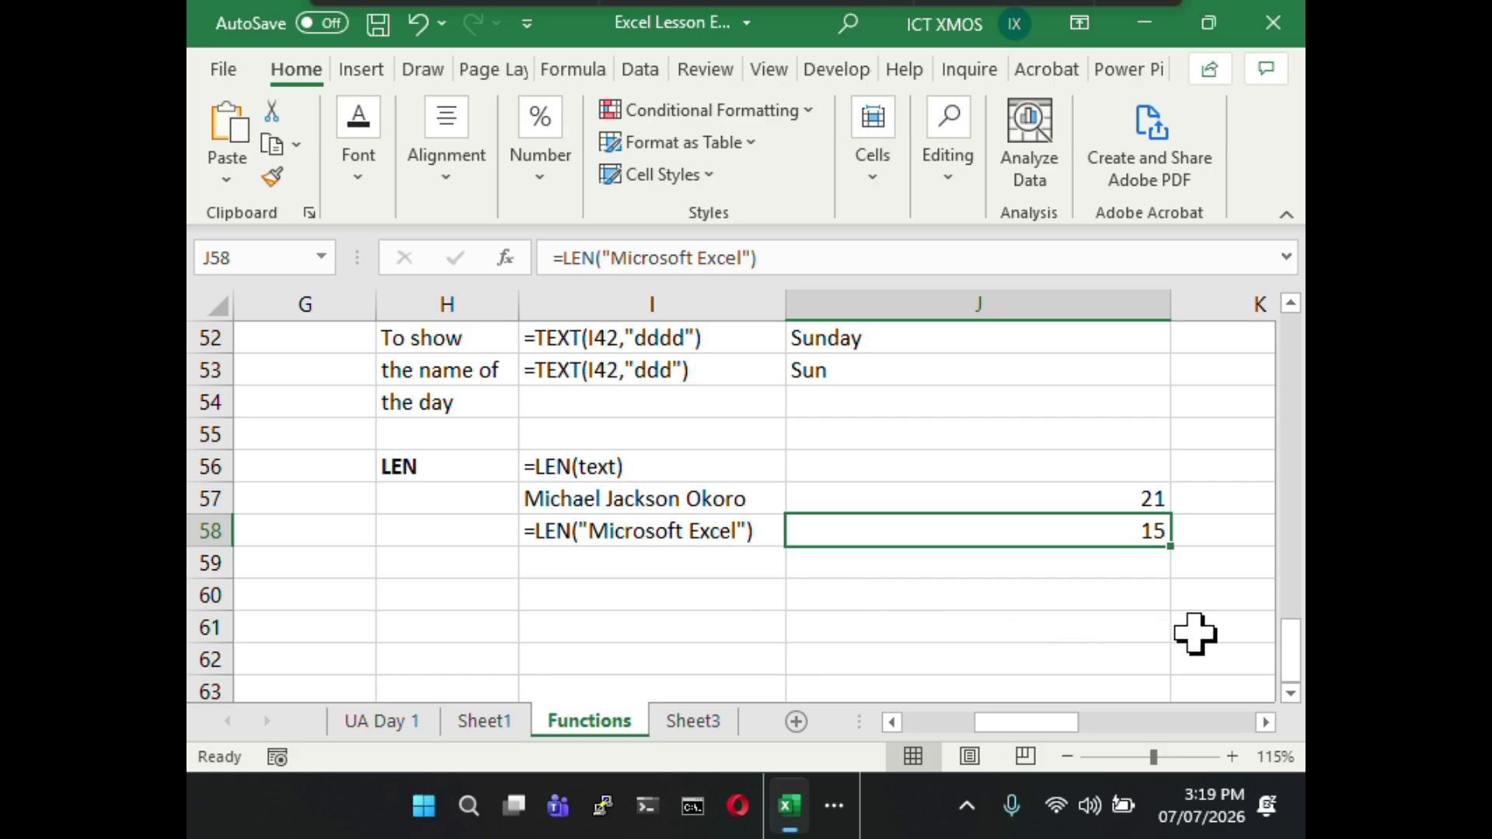
click(1290, 693)
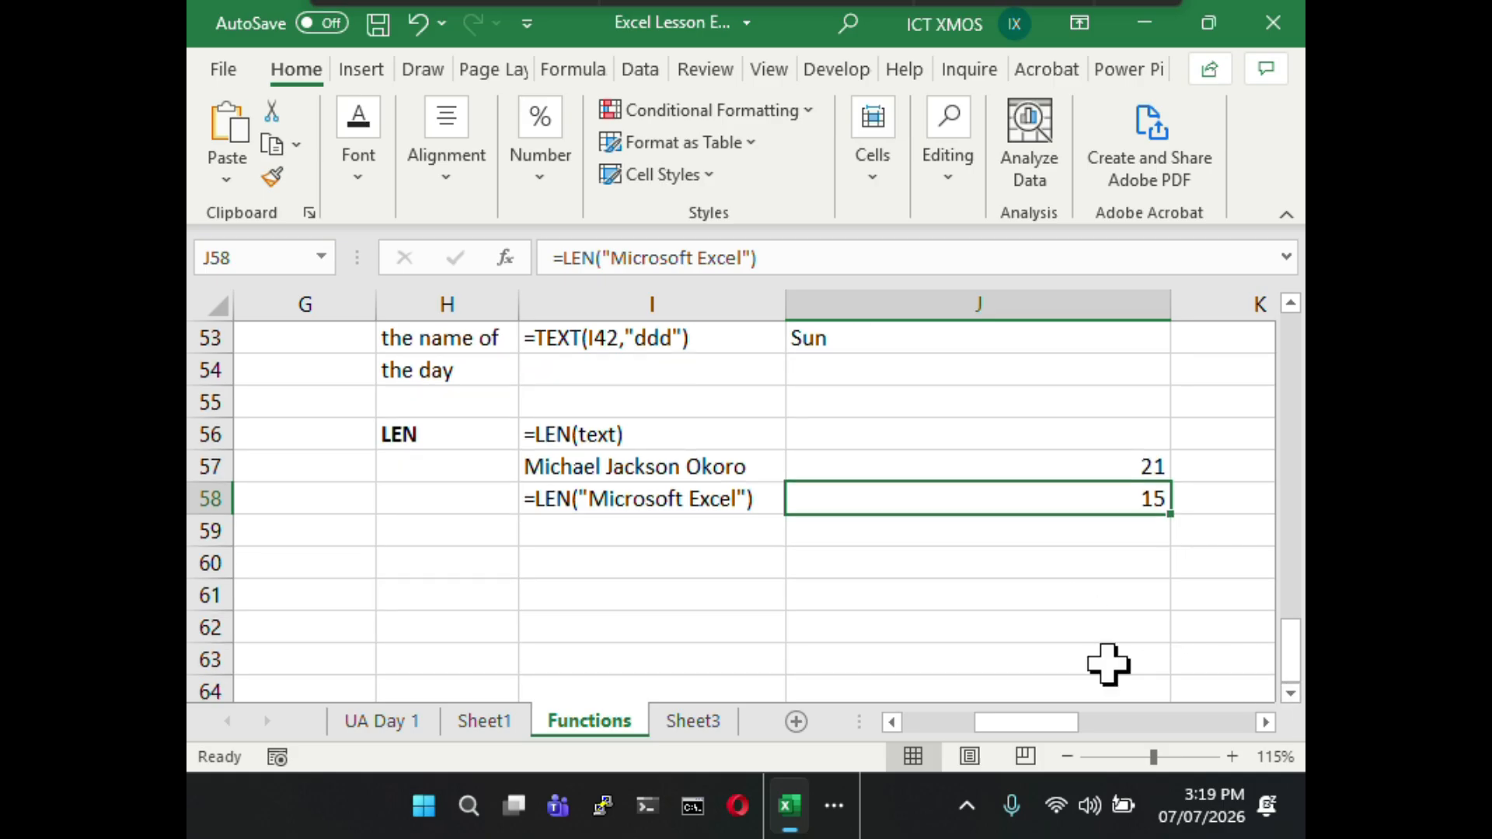
- Label cell H60 LEFT for the next function example
click(490, 568)
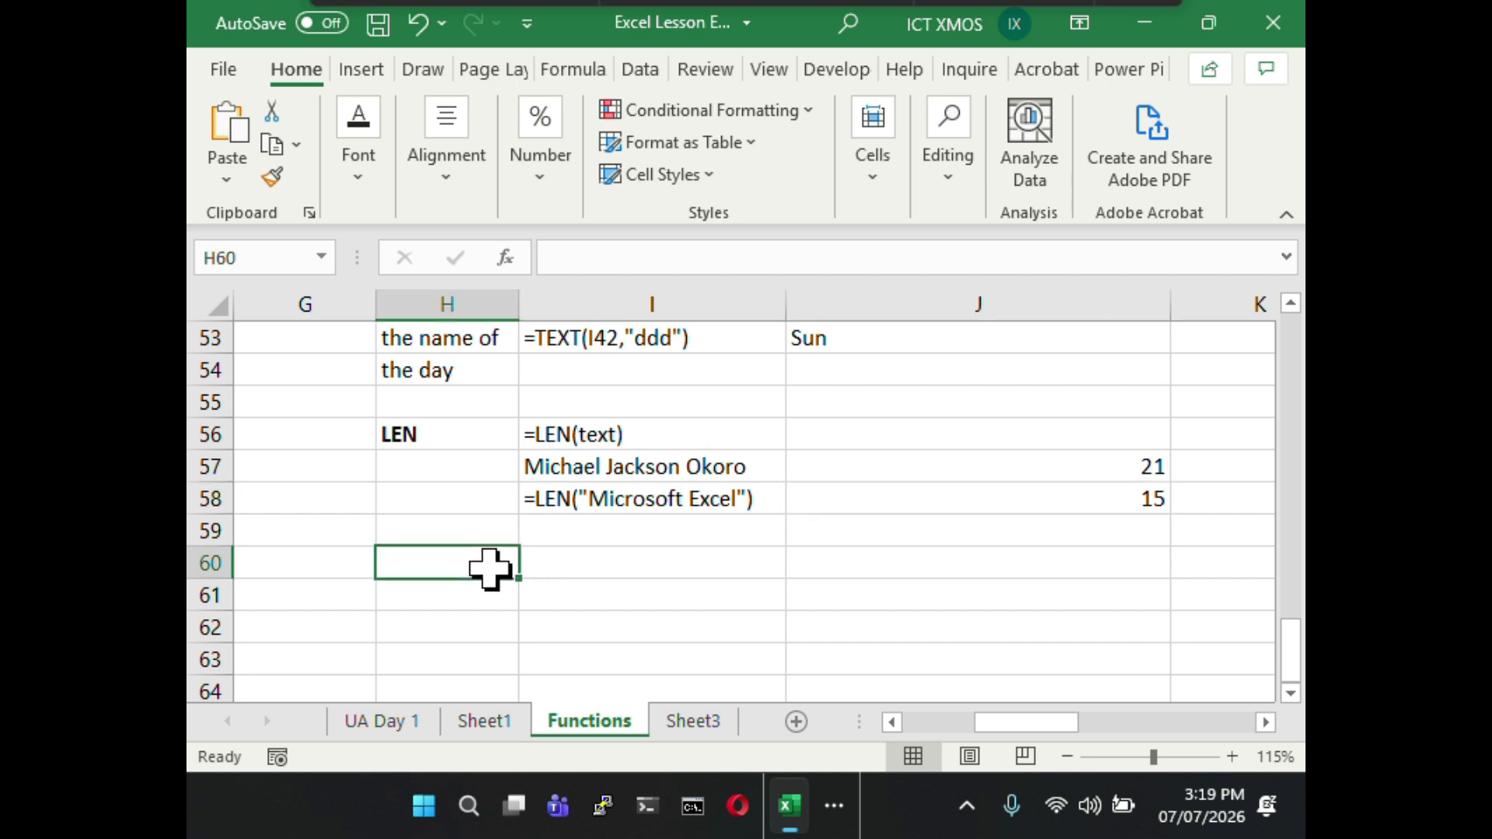
text(I)
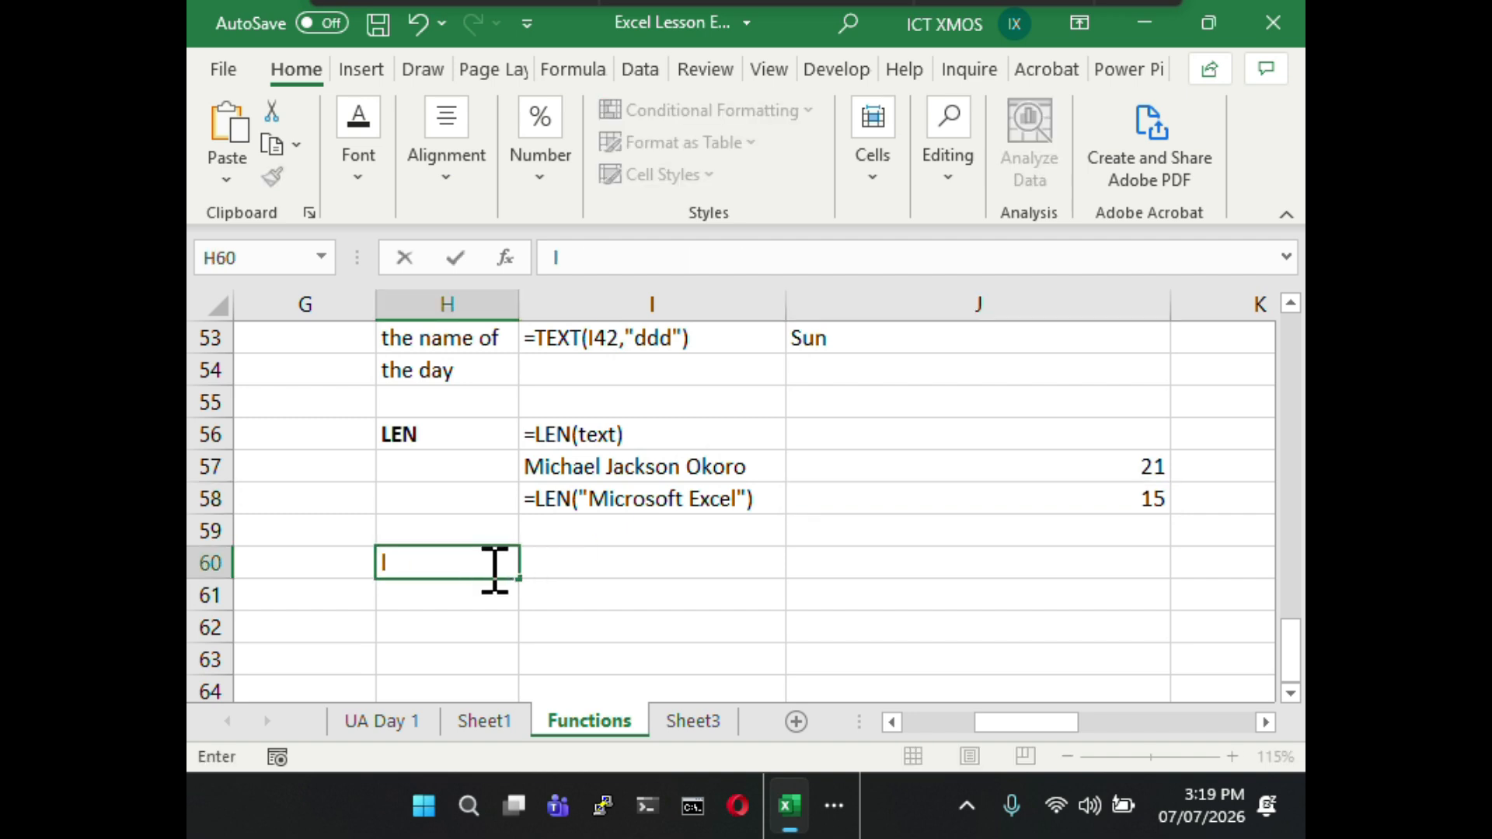
key(Tab)
text(lef)
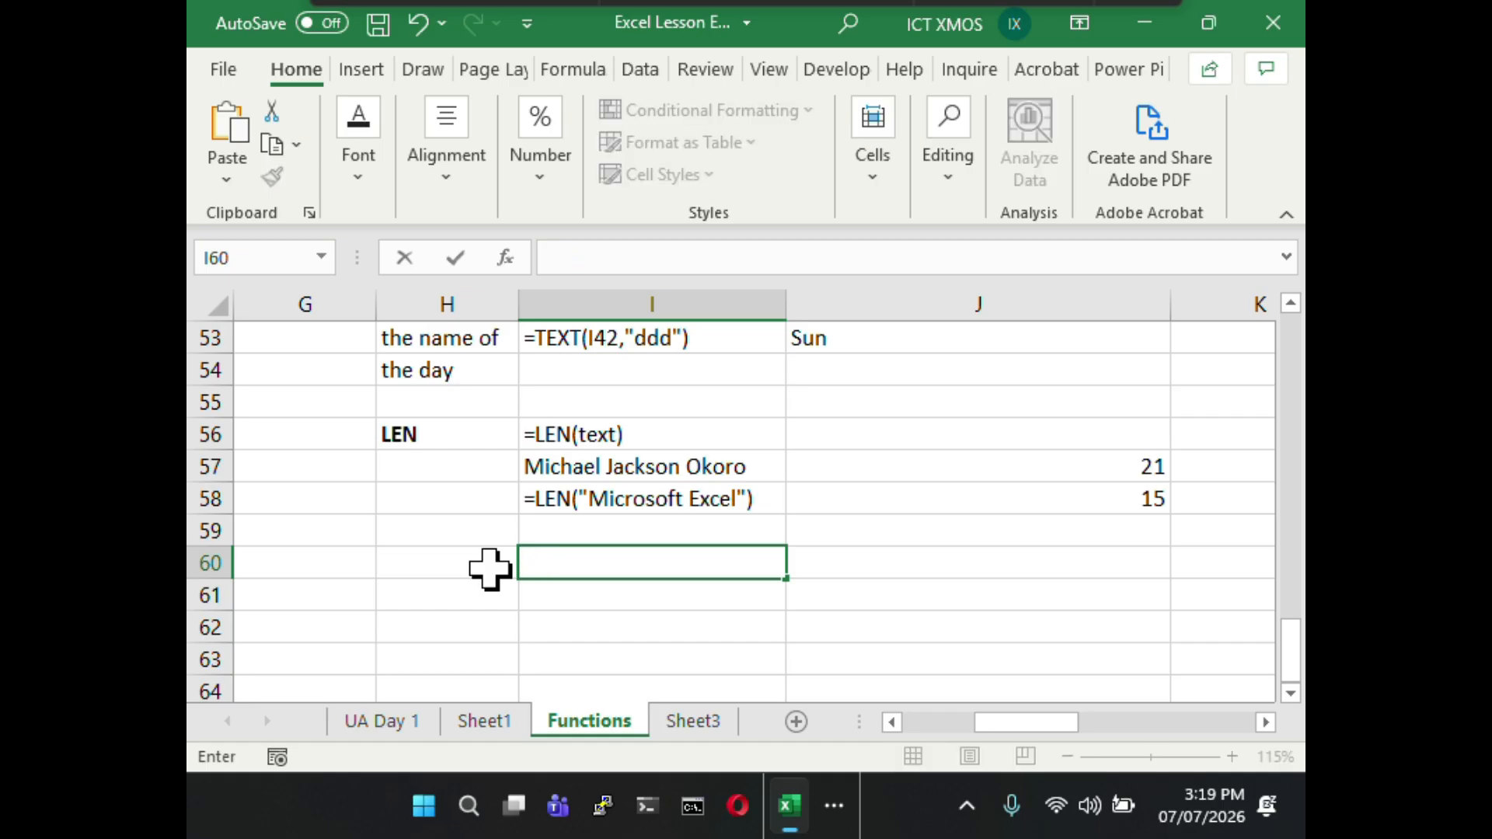
click(490, 568)
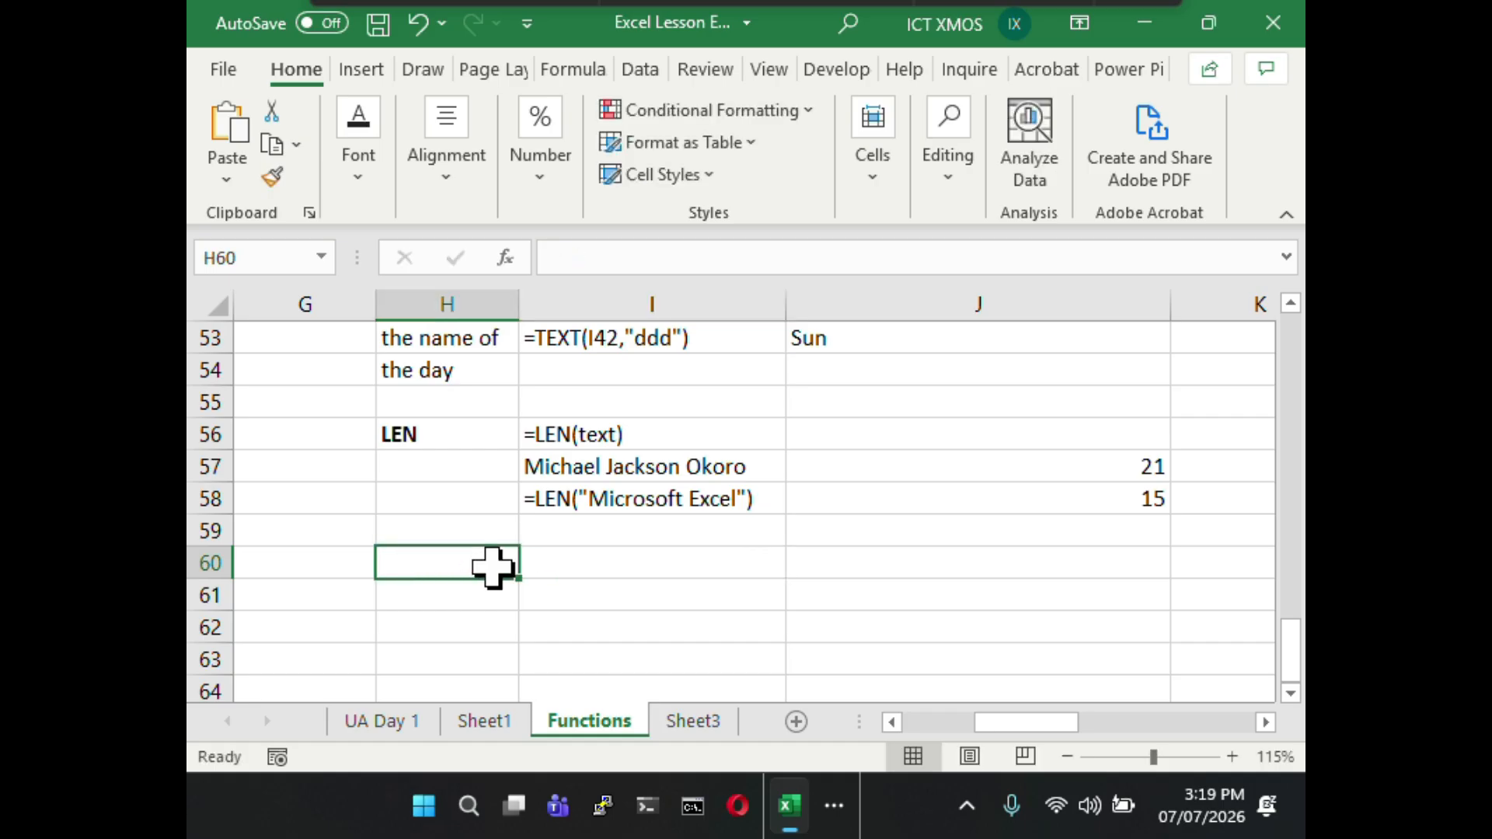
text(l)
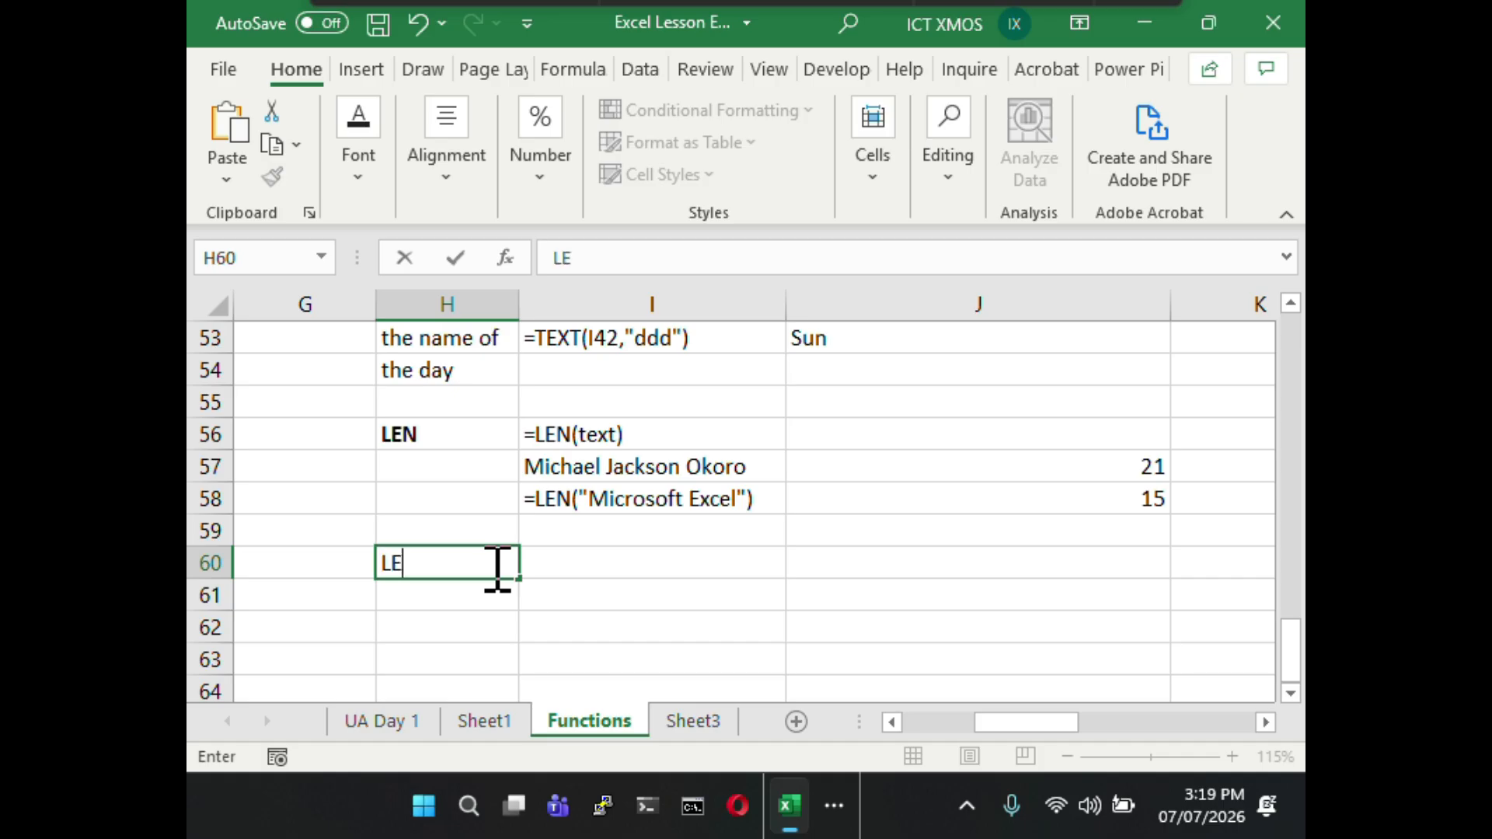
click(507, 597)
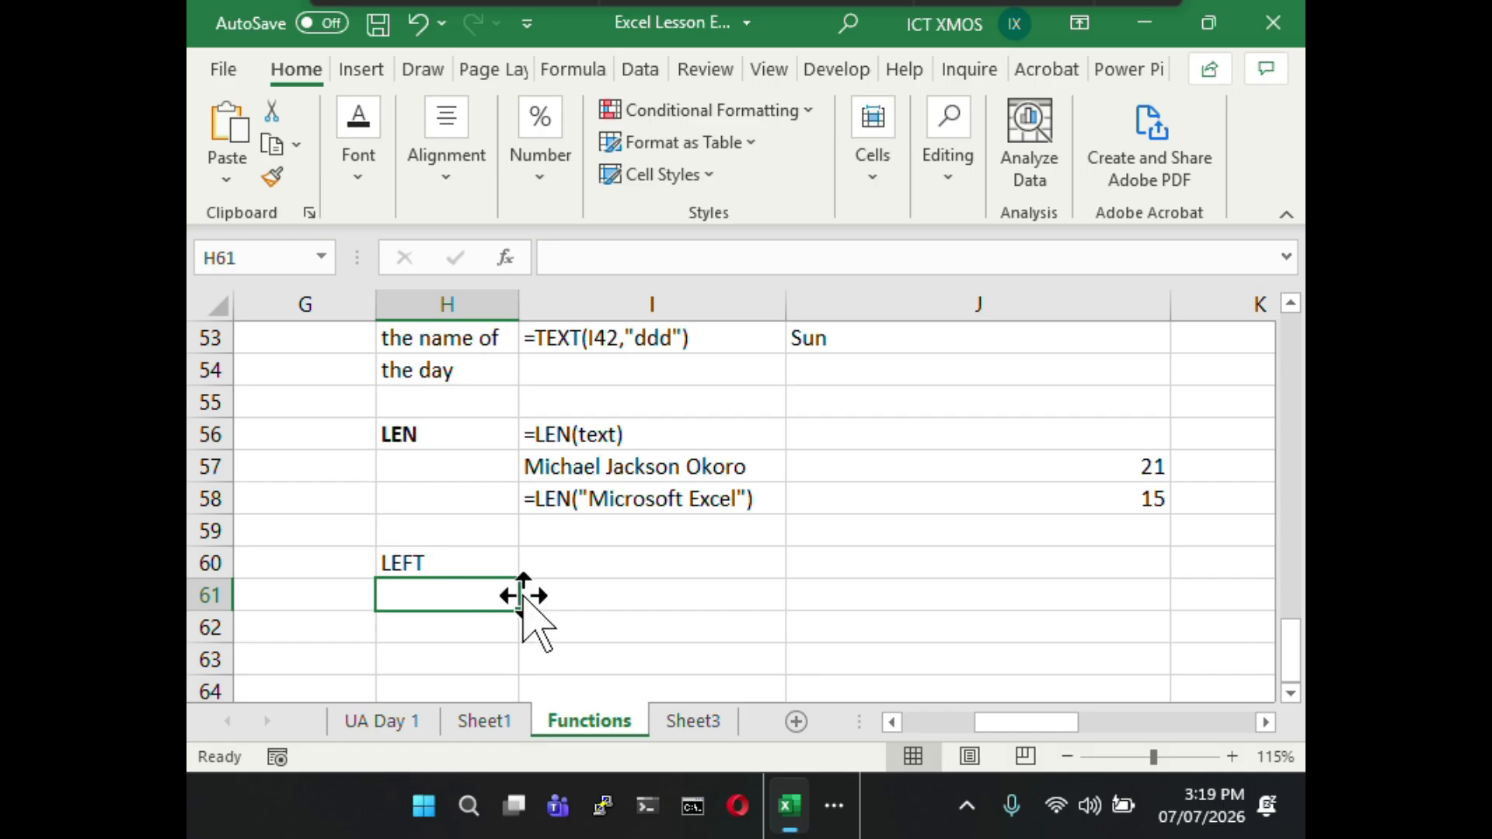
- Copy the '=LEN(text) syntax from I56 into I60
click(576, 563)
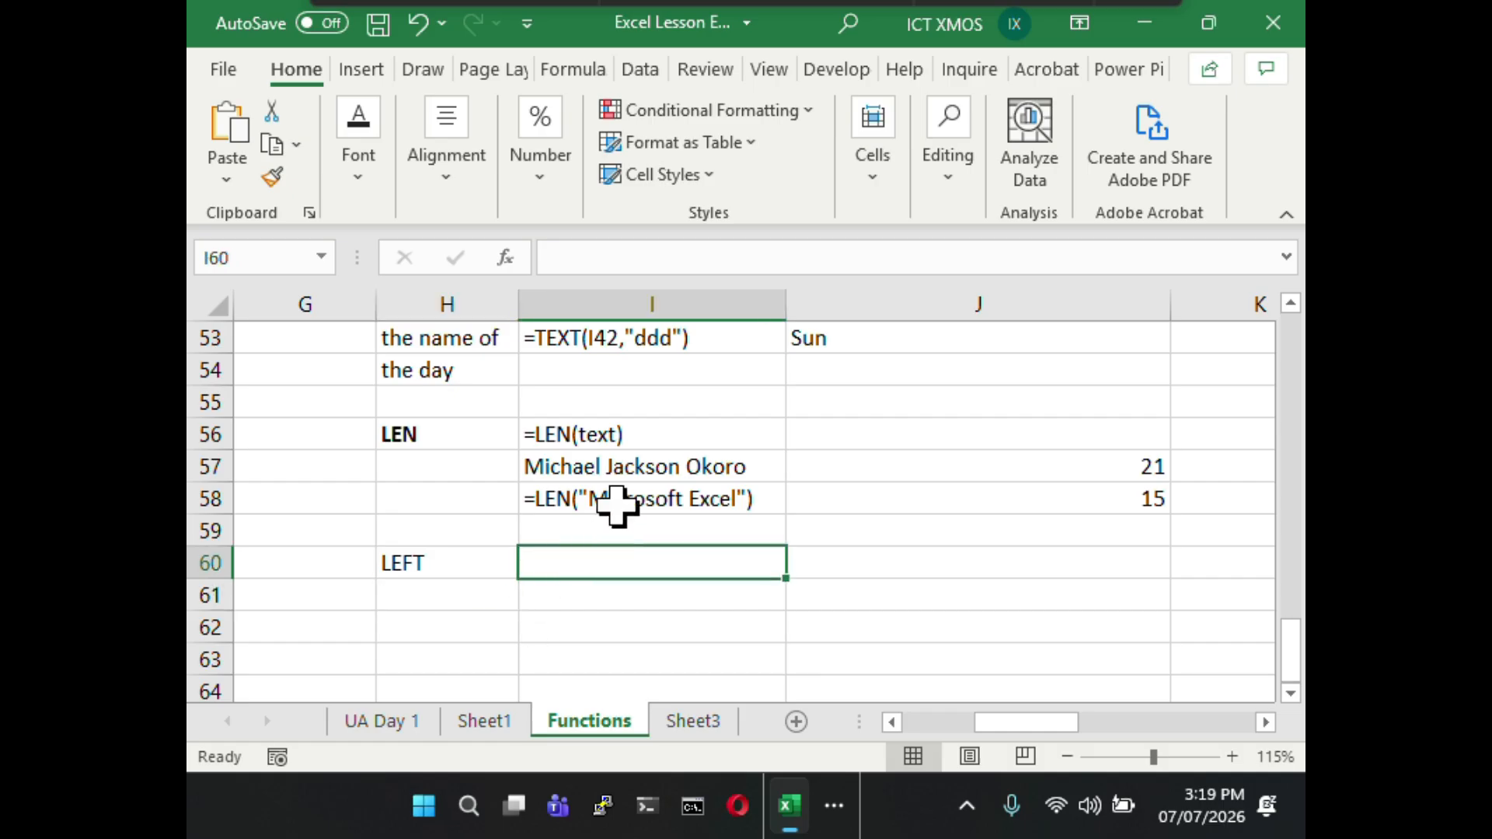
click(626, 433)
drag(668, 258, 550, 279)
key(ctrl+c)
click(586, 554)
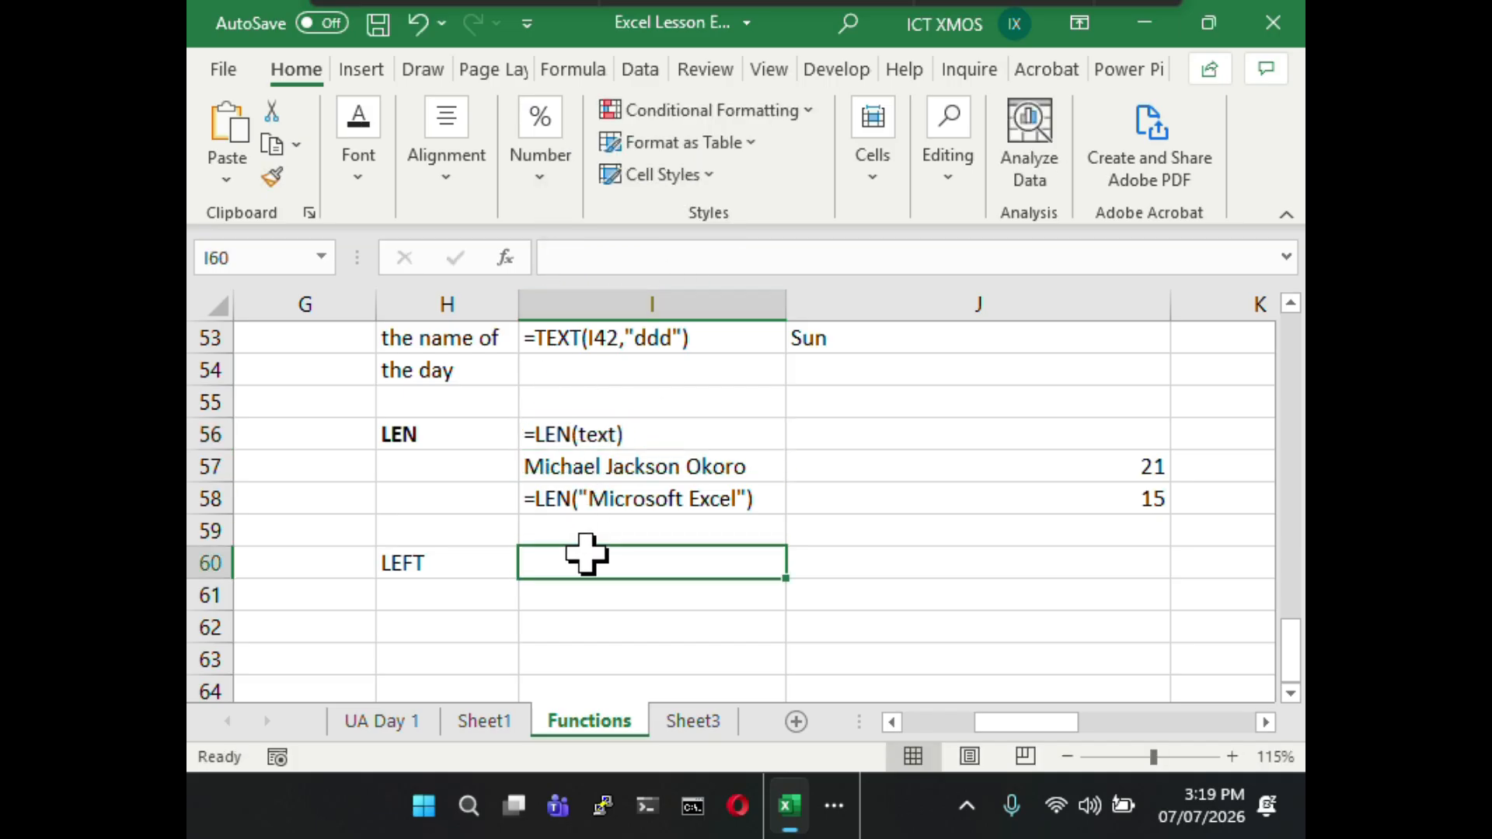
key(ctrl+v)
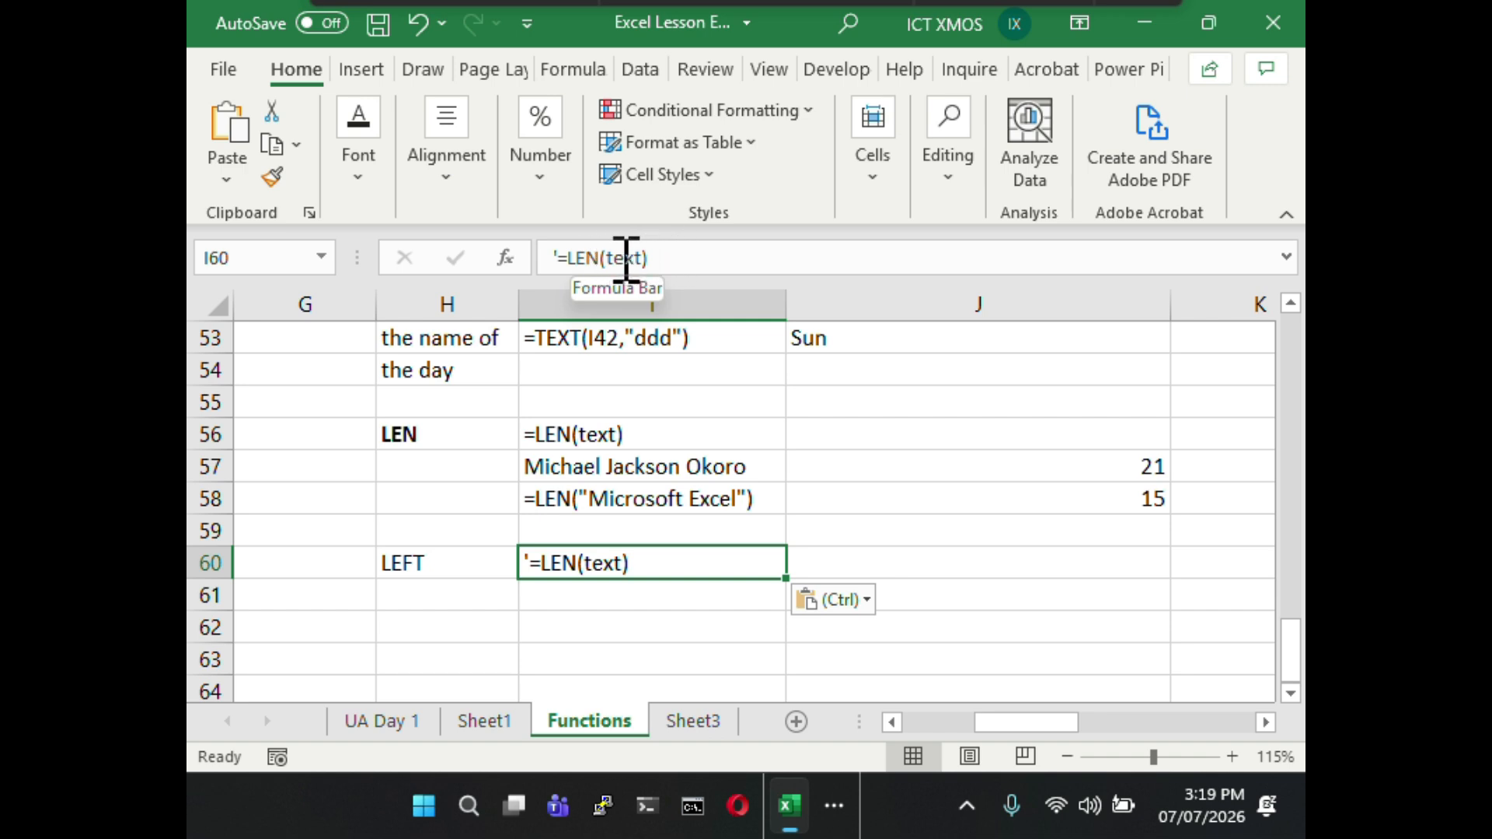
- Edit I60 into the '=LEFT(text,[num_chars]) syntax note
click(597, 261)
click(600, 260)
key(BackSpace)
text(FT)
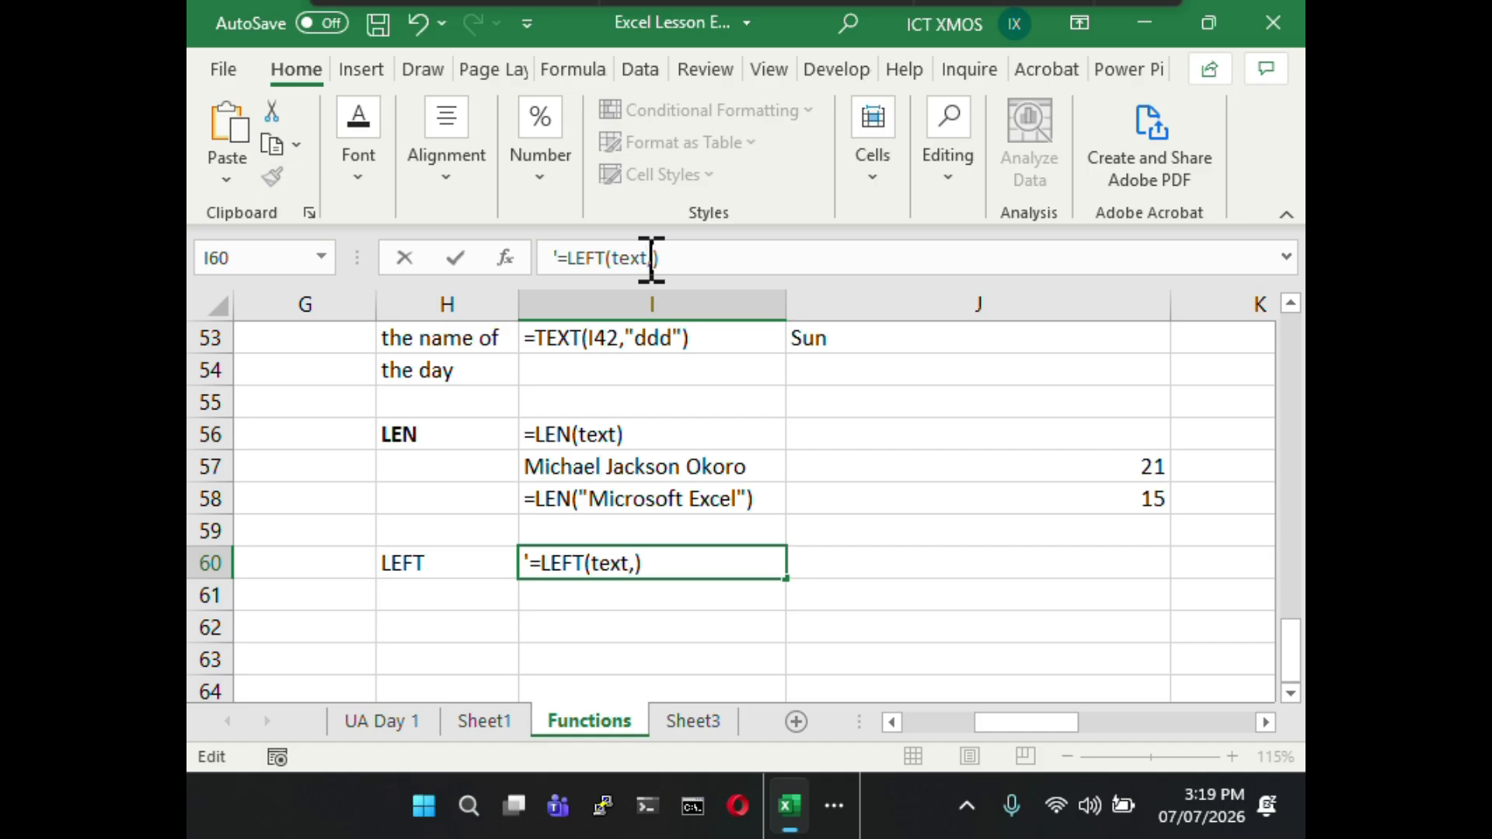
text(um)
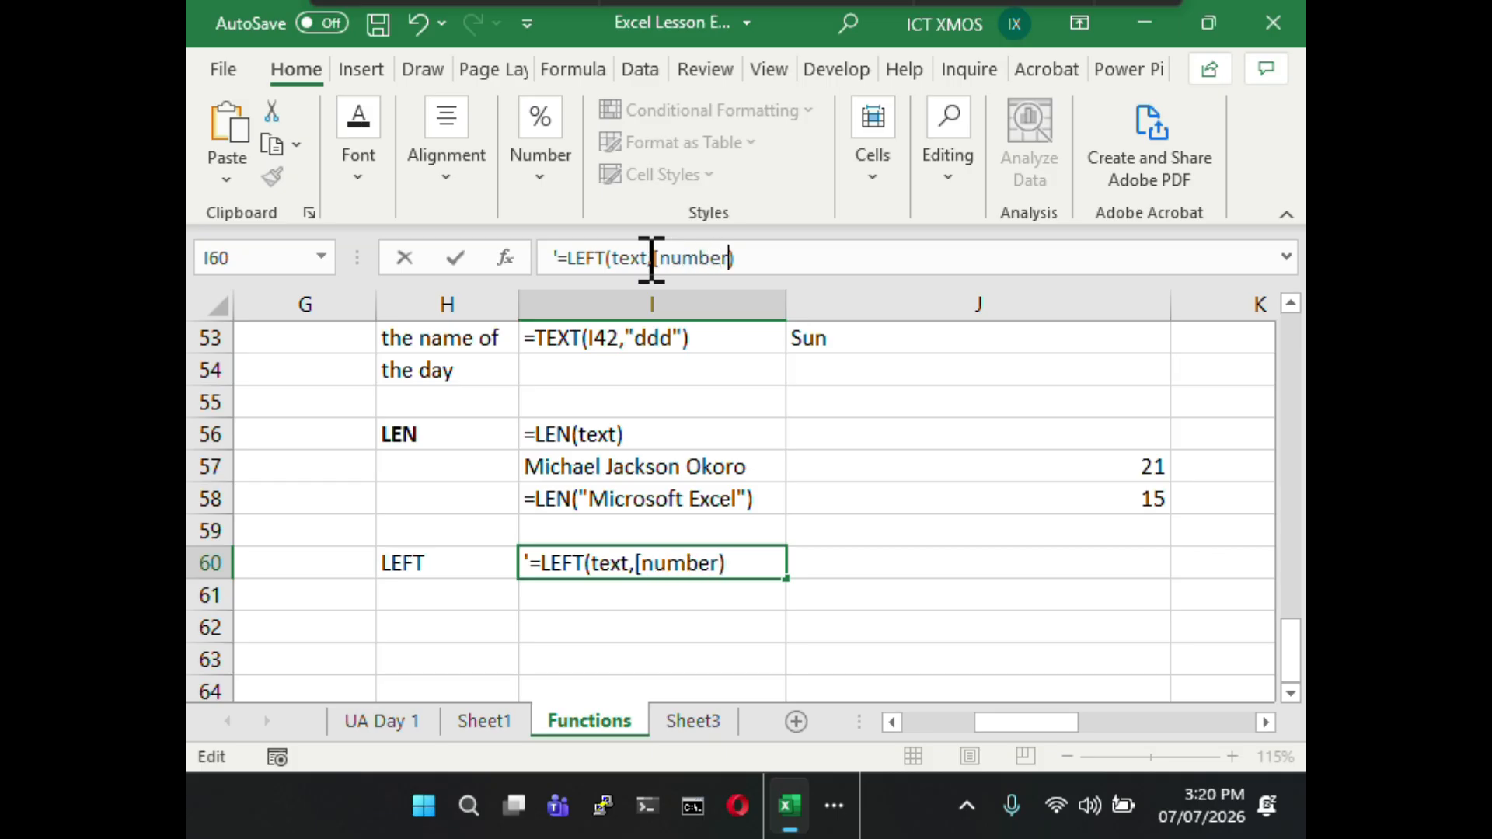
text(_chars)
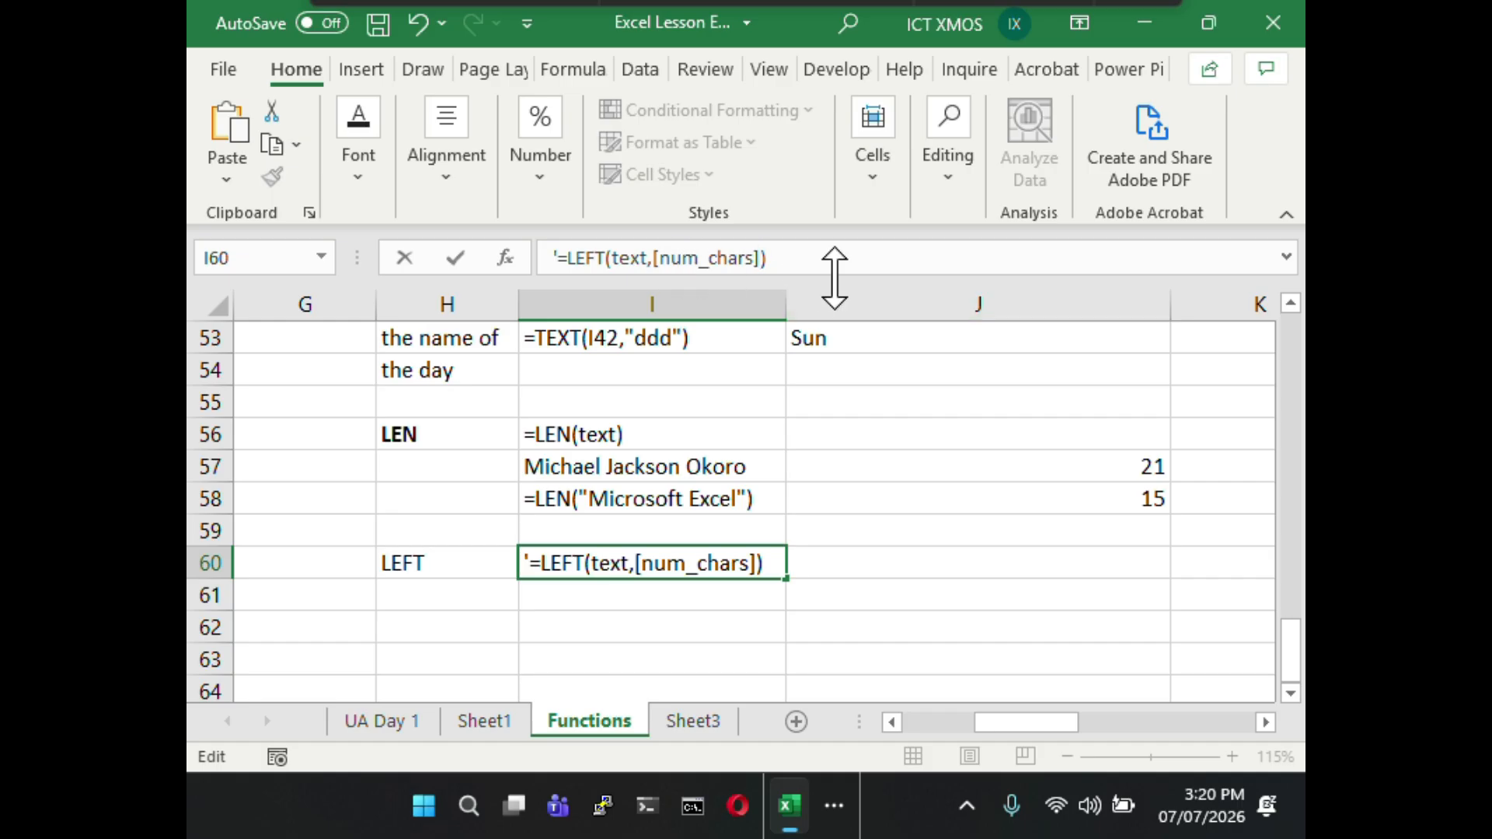
click(875, 587)
- Paste the LEFT syntax into J60 and copy the "Microsoft Excel" text from the LEN example
click(727, 565)
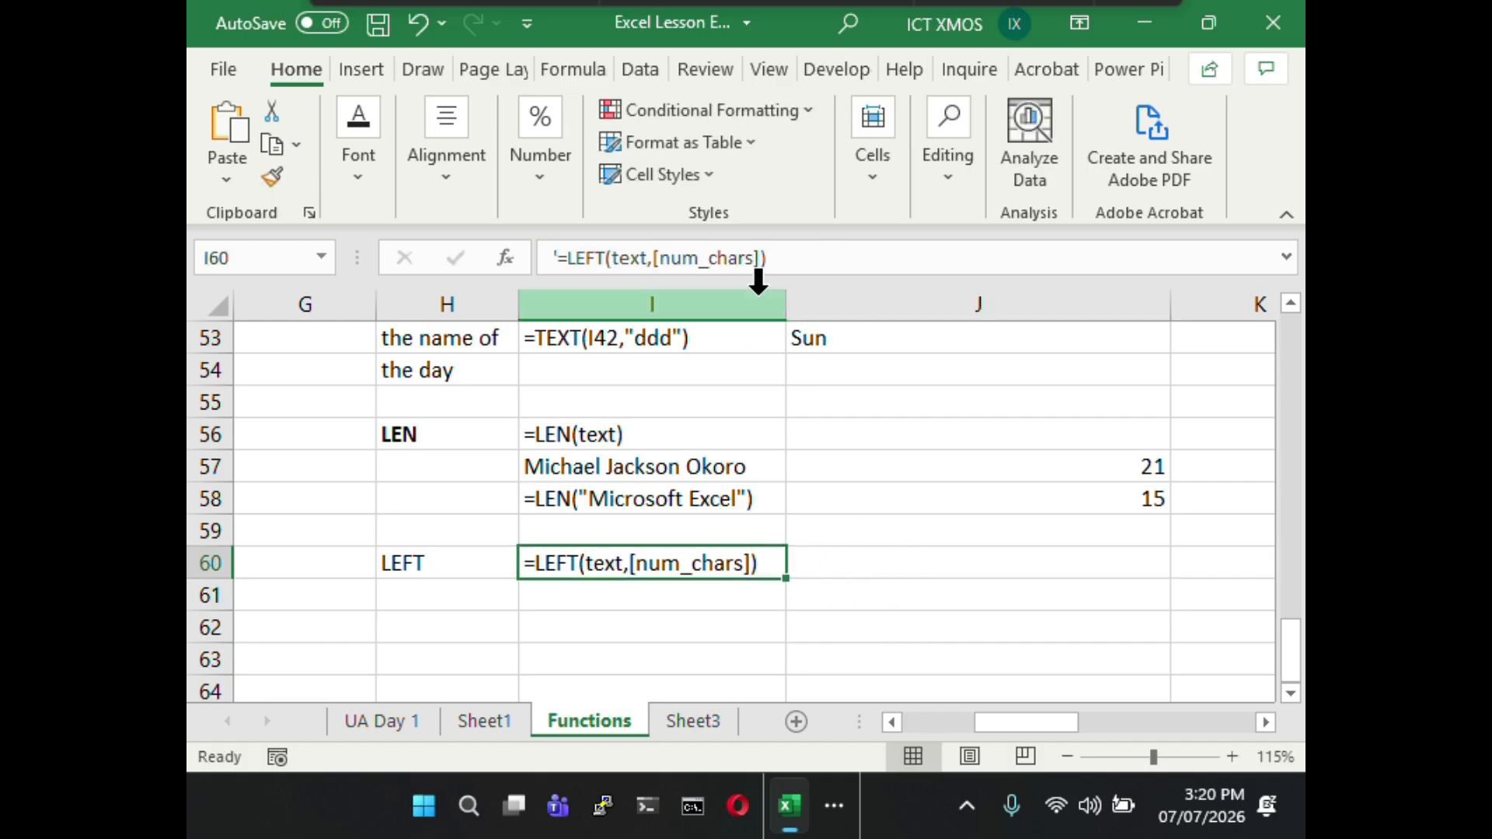
drag(768, 258, 559, 258)
key(ctrl+c)
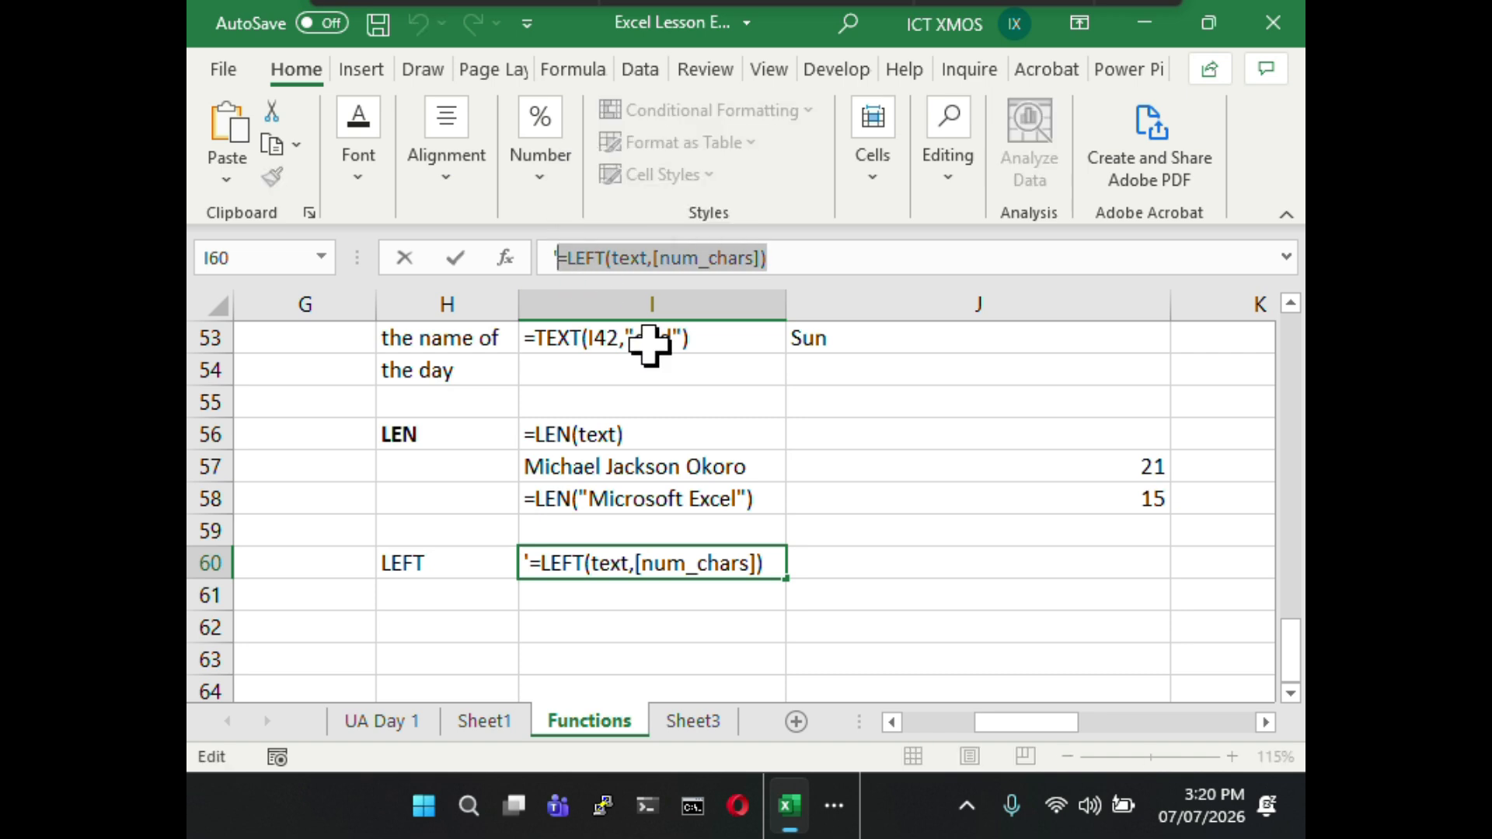
click(911, 567)
key(ctrl+v)
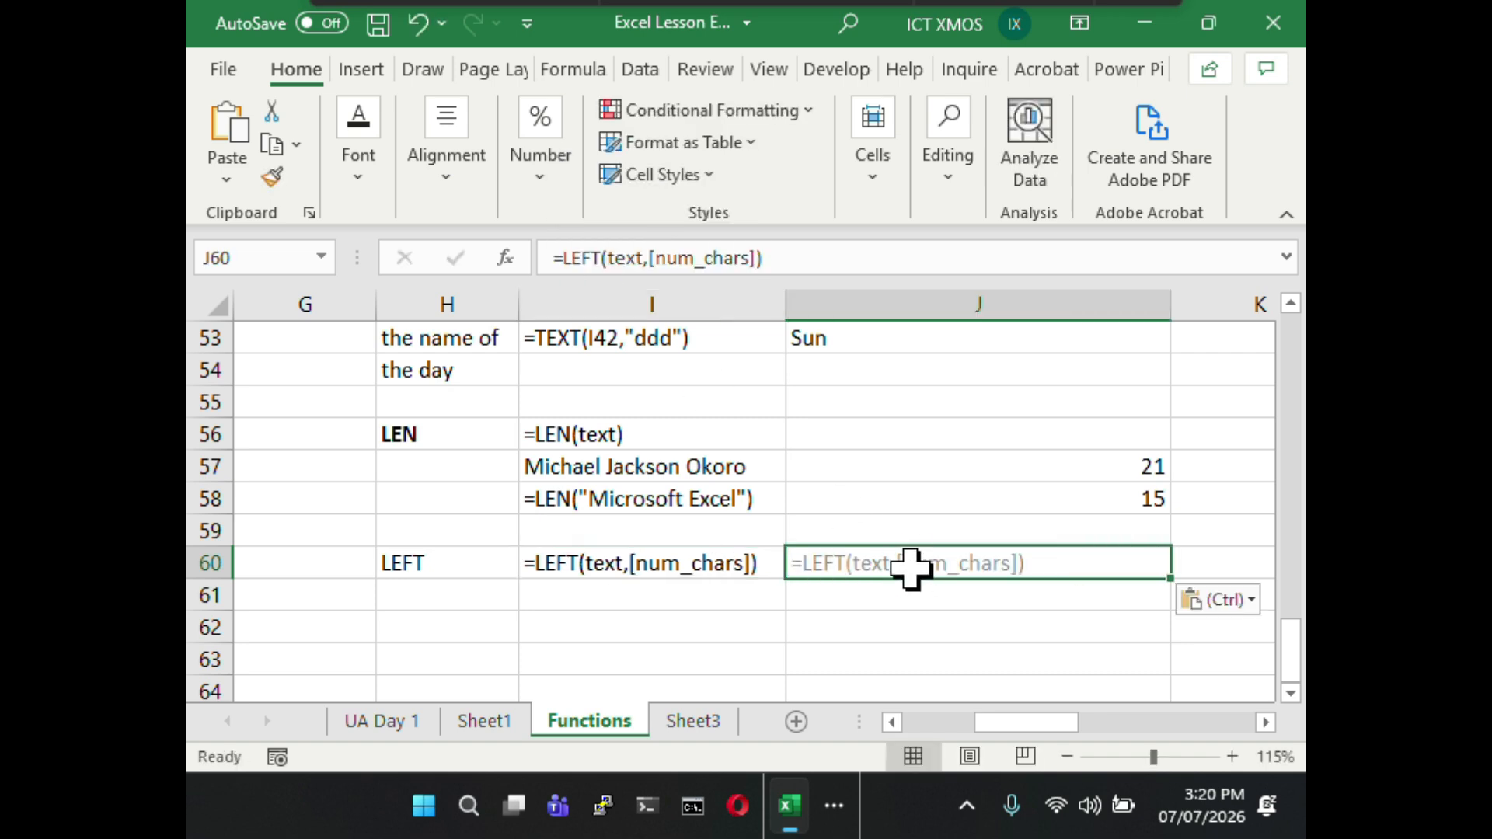
click(657, 503)
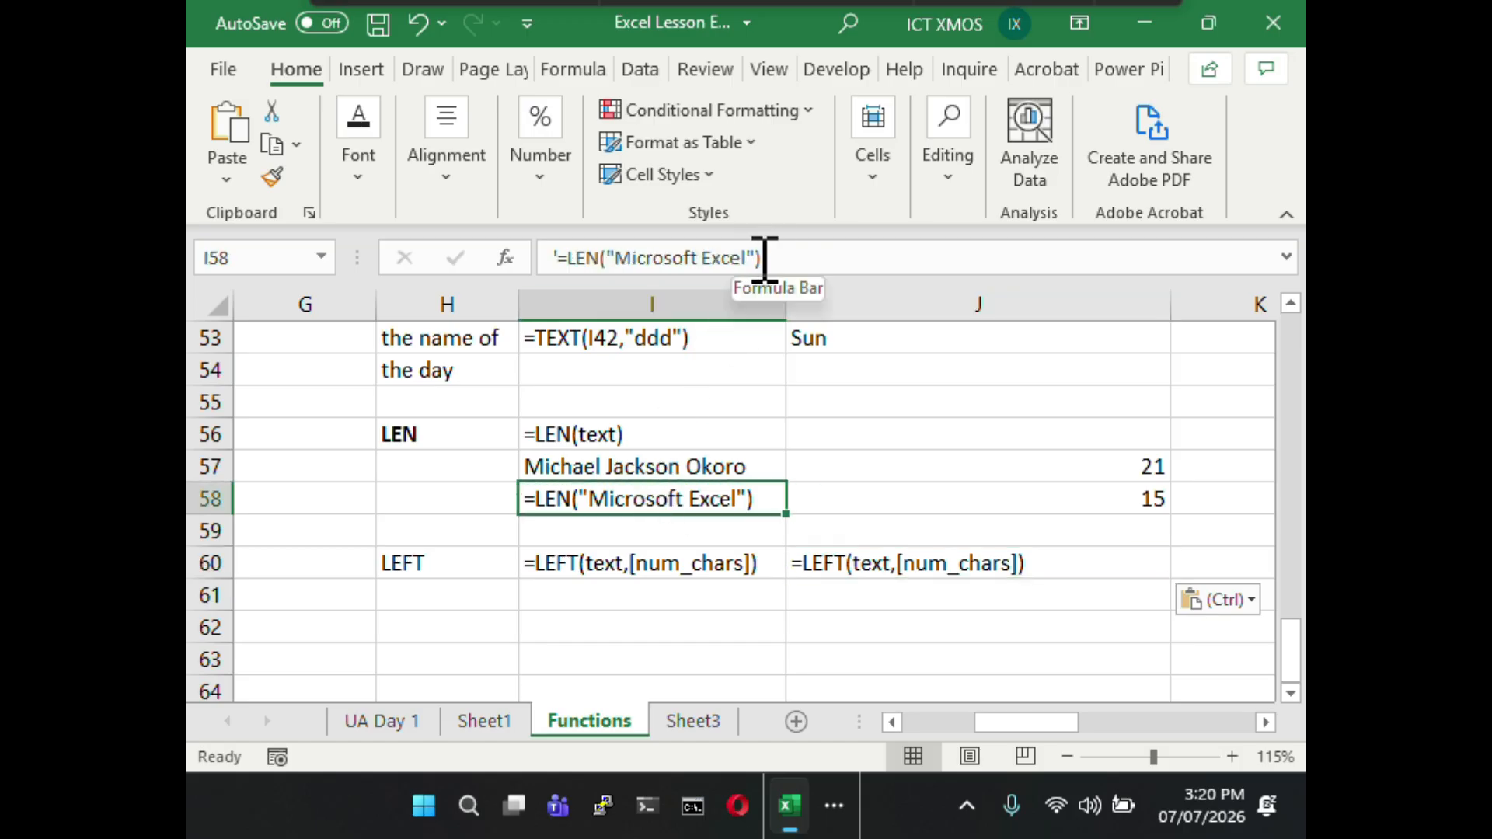
drag(752, 258, 616, 257)
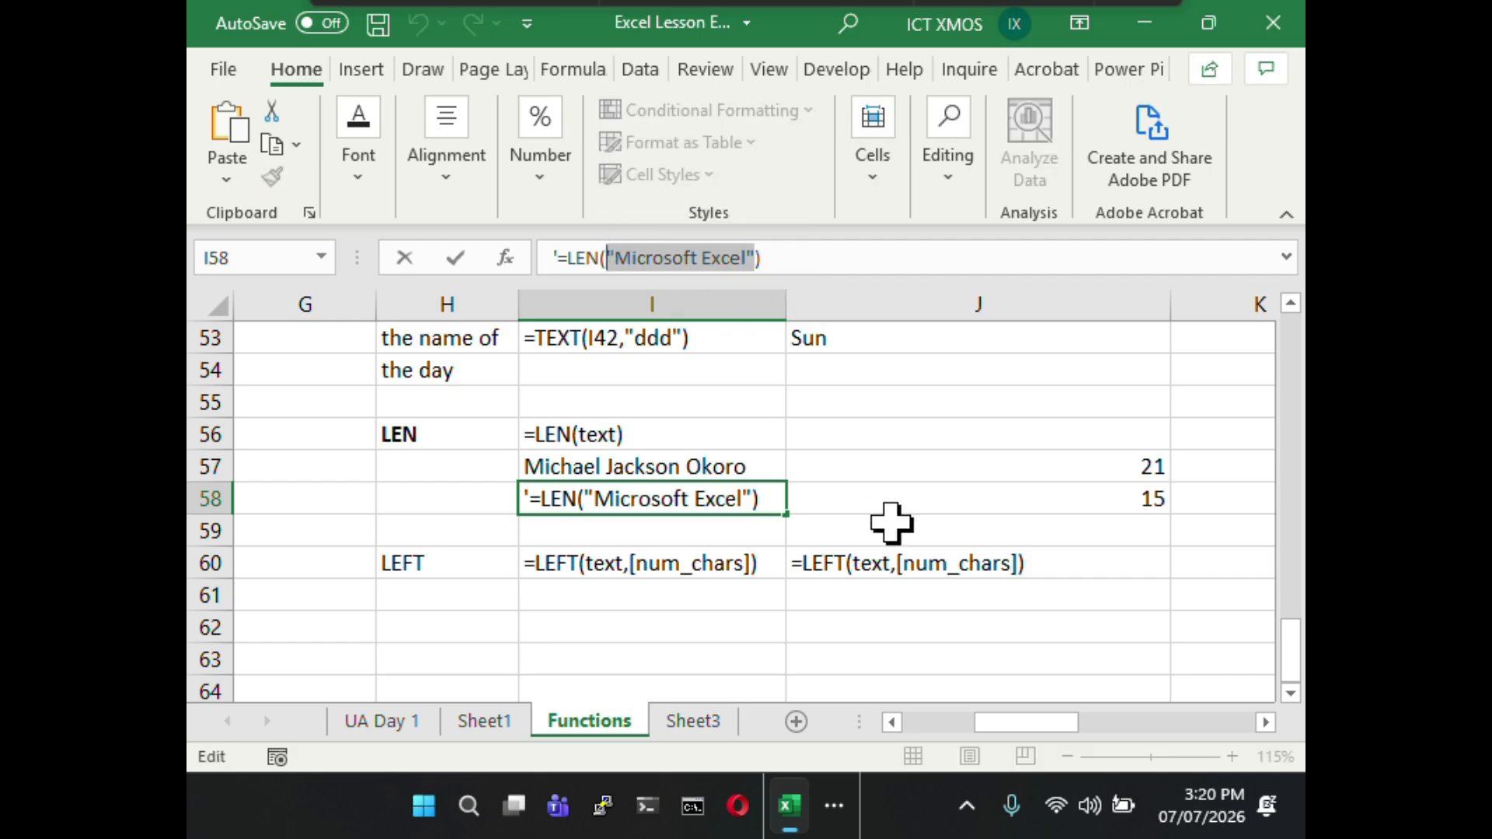
click(898, 561)
- Complete J60's formula as =LEFT("Microsoft Excel",3) so it returns Mic
drag(758, 257, 619, 262)
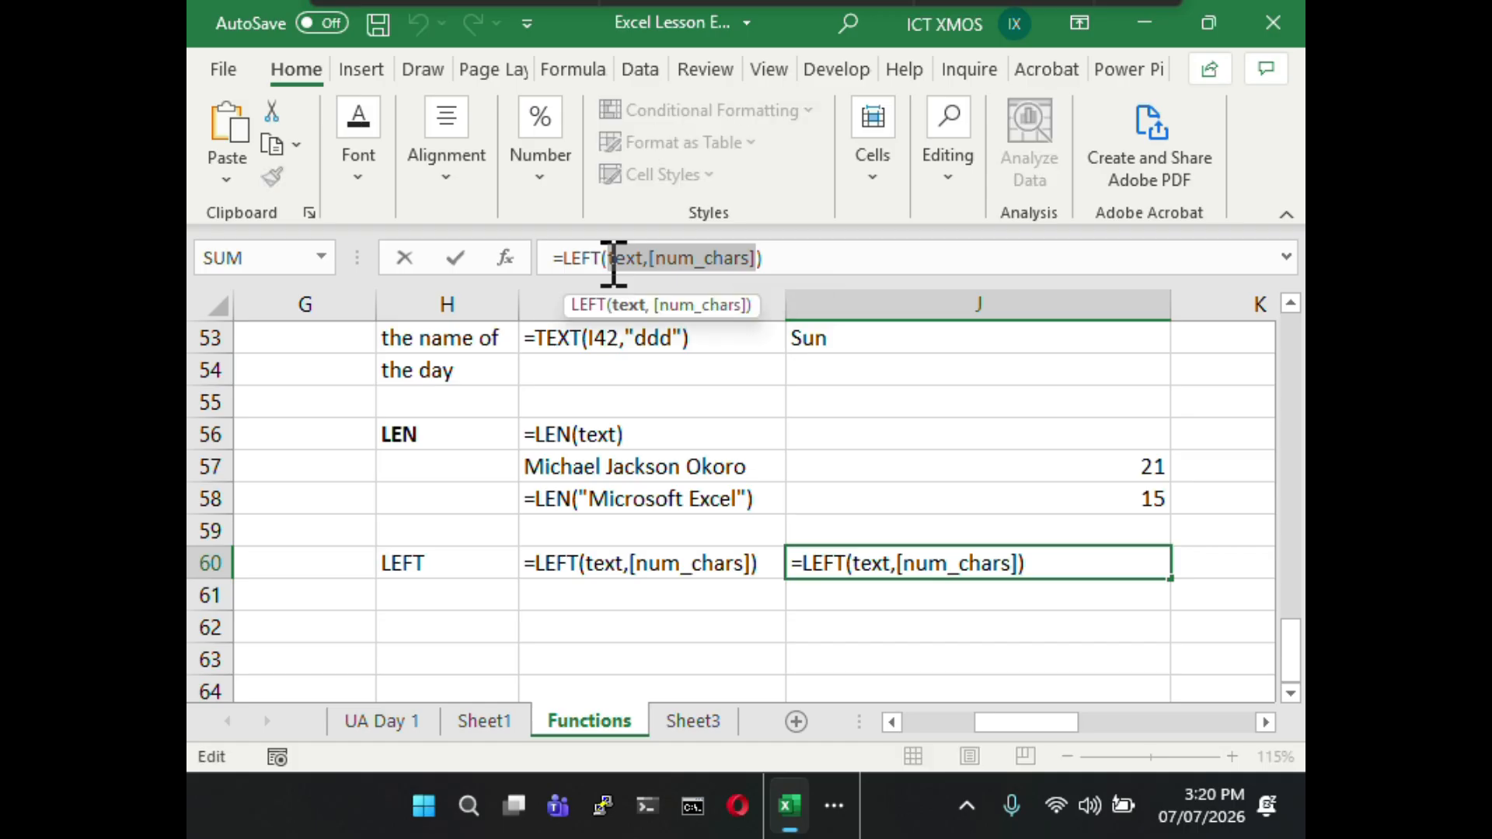
text("Microsoft Excel")
text(,)
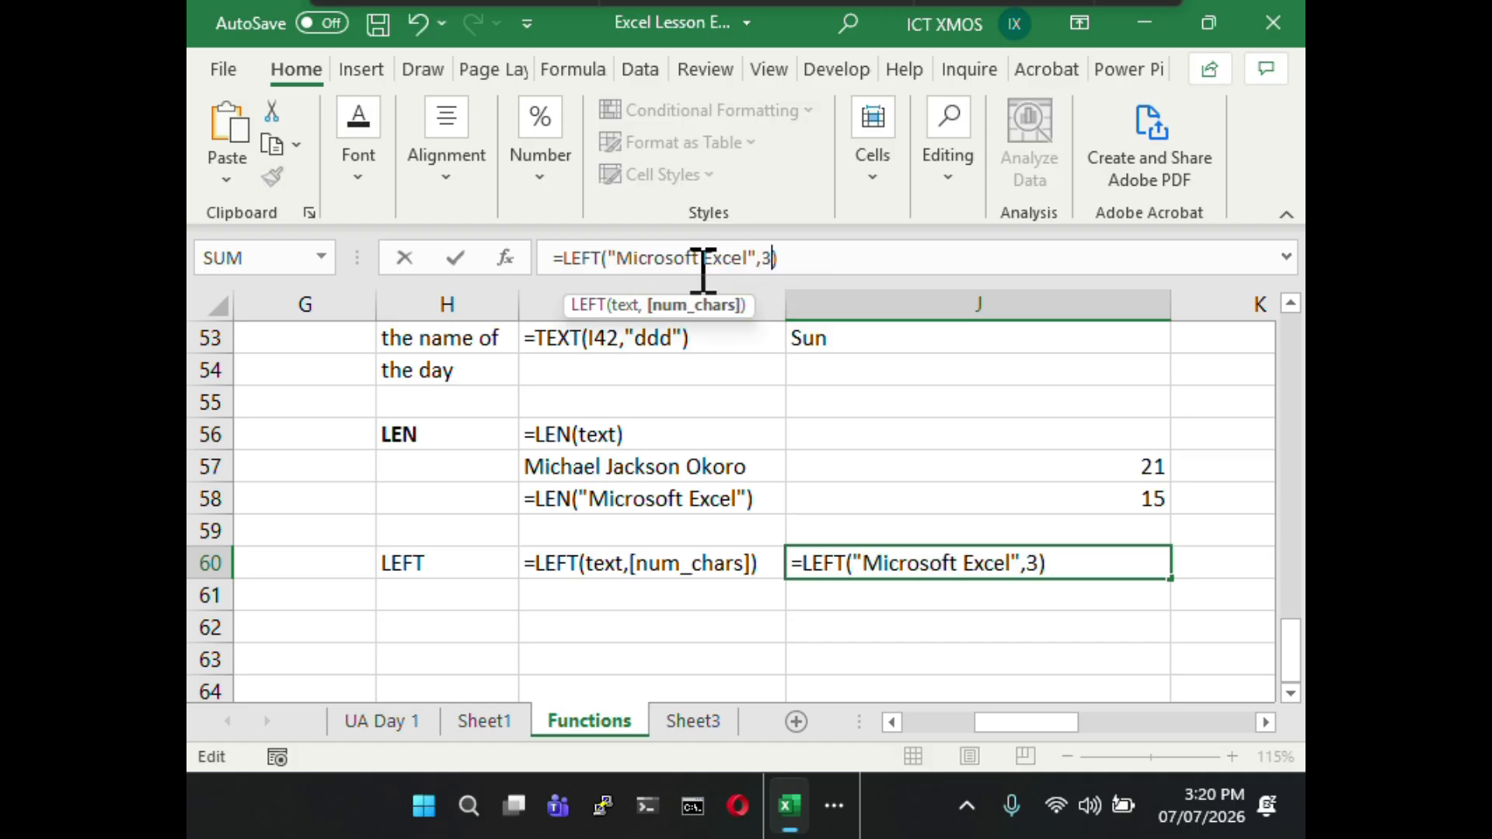
text(3)
key(Return)
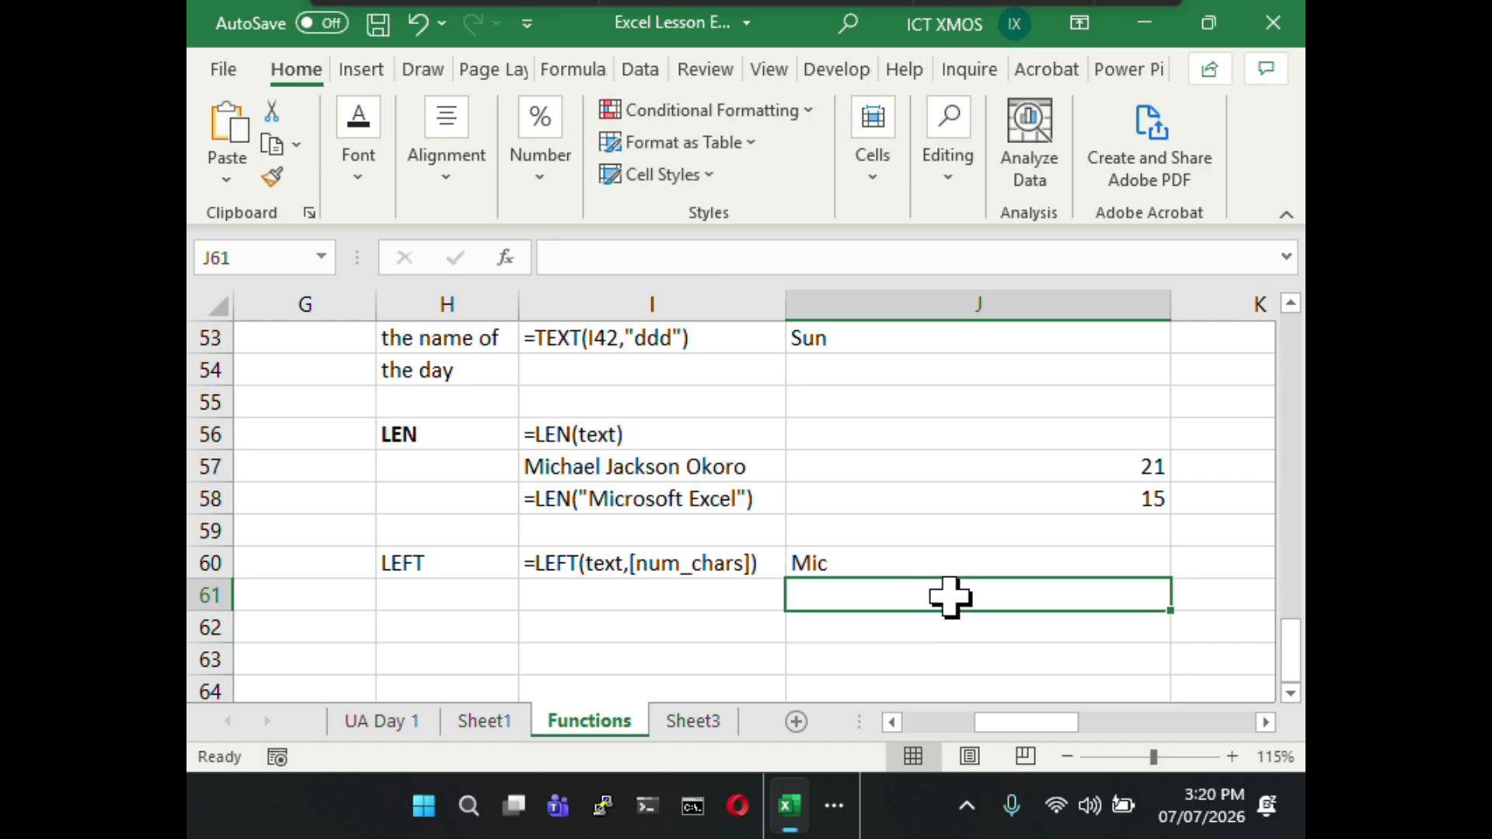
click(954, 555)
click(890, 258)
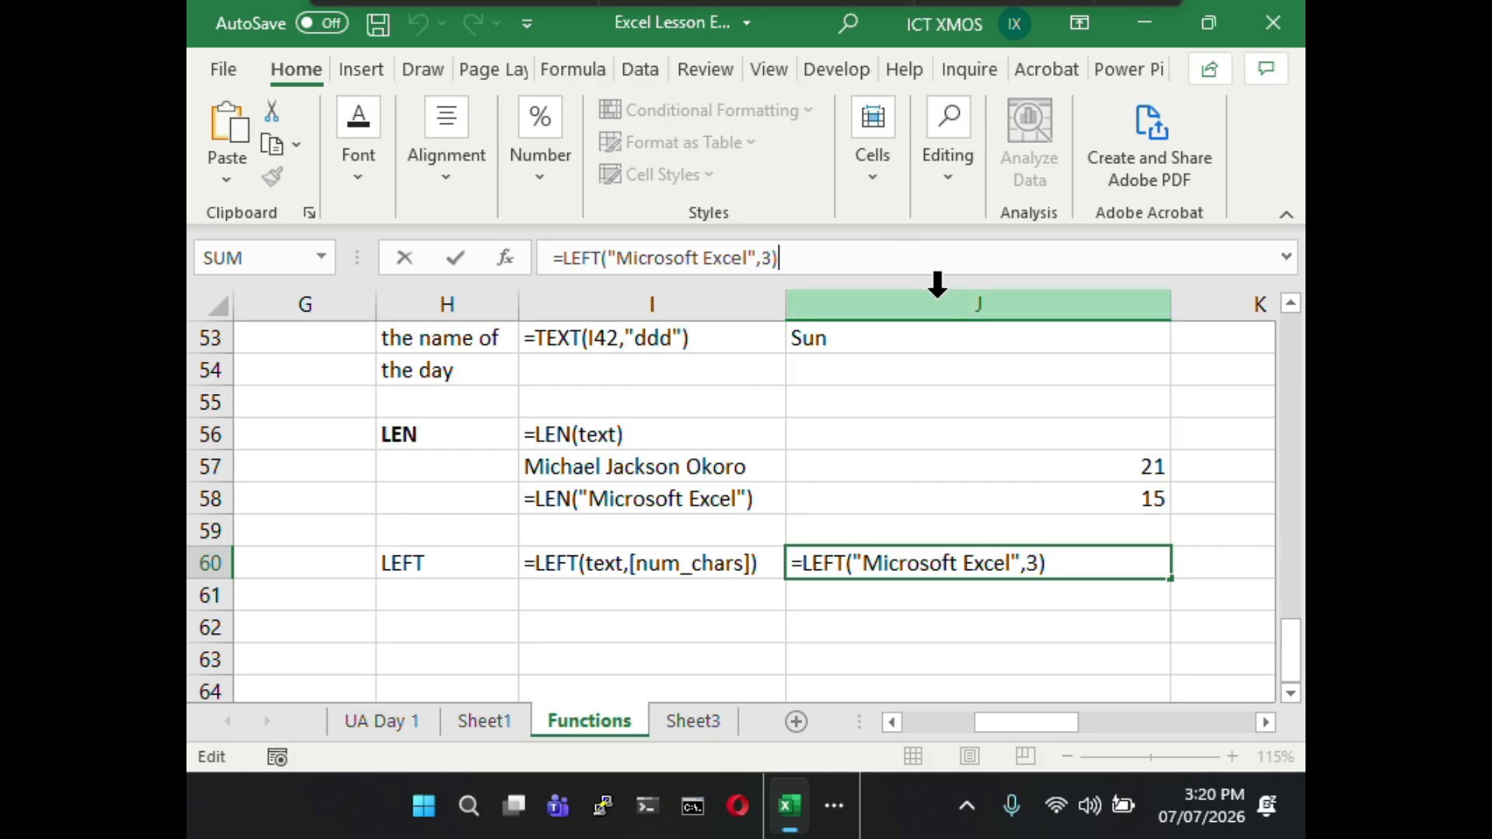
click(932, 594)
- Paste the formula text =LEFT("Microsoft Excel",3) into I61 as a note
click(912, 559)
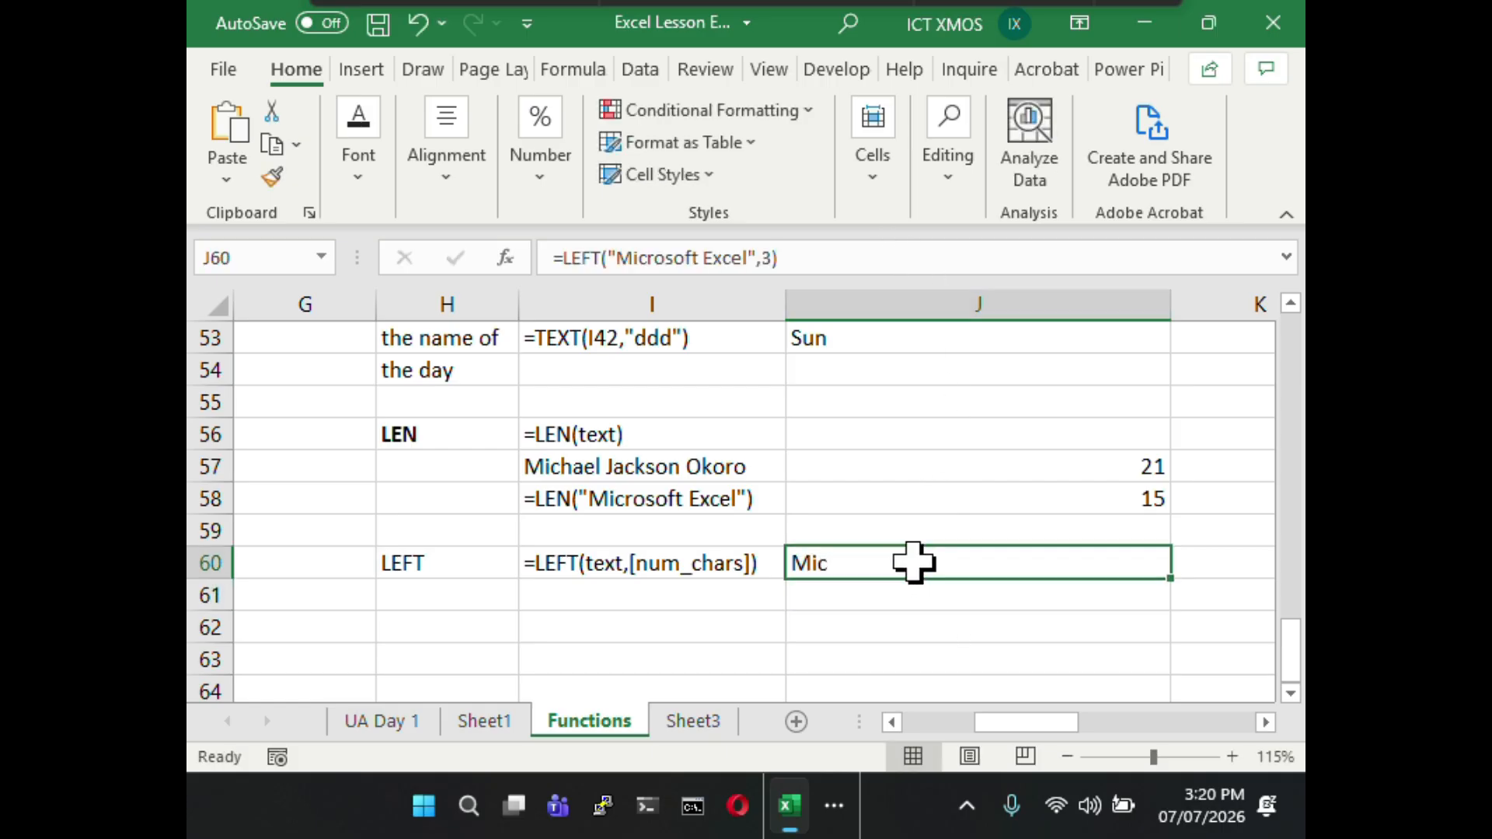
drag(816, 257, 543, 257)
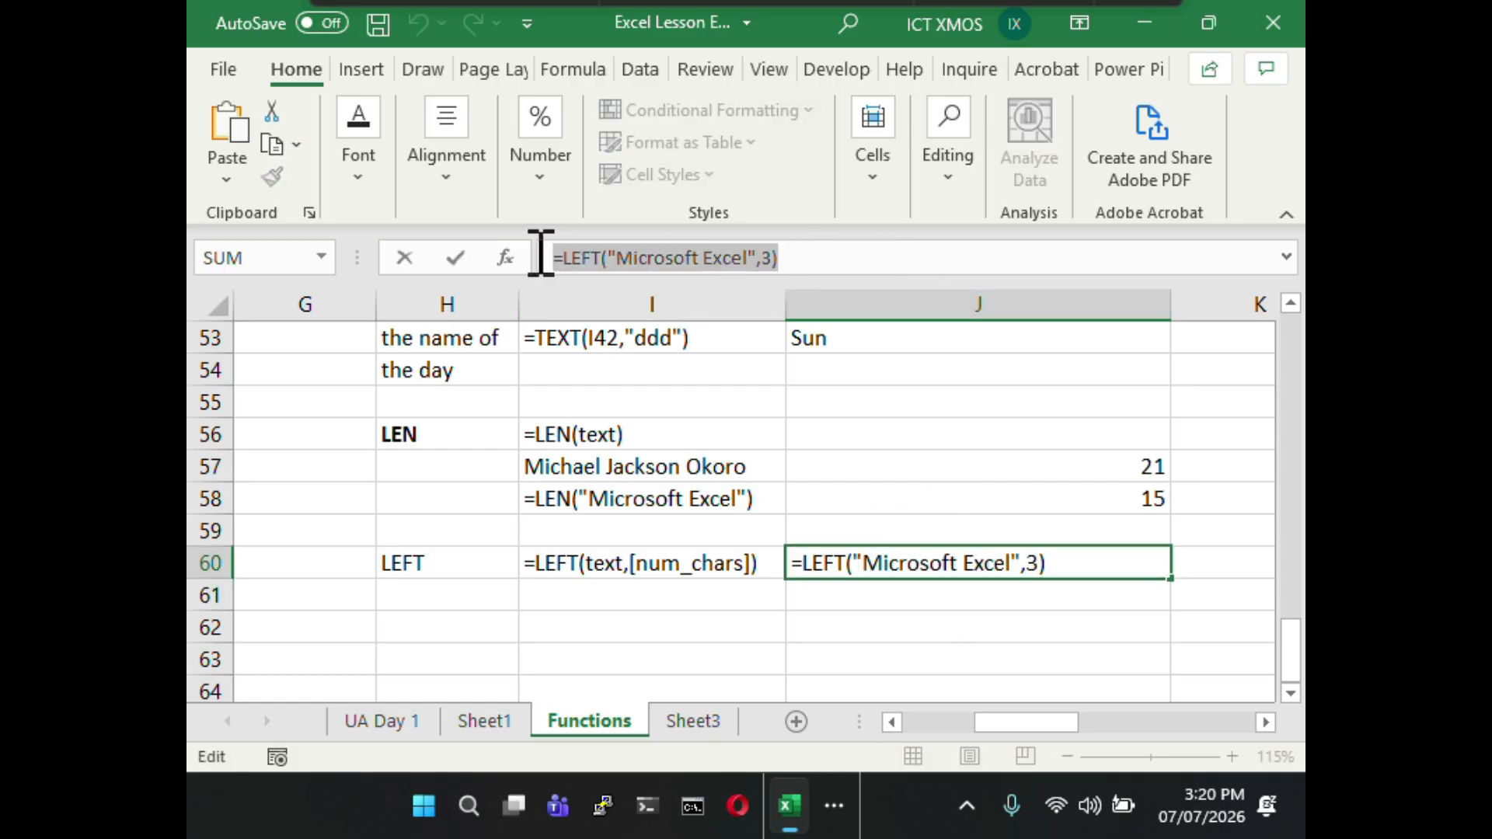
click(566, 262)
click(555, 261)
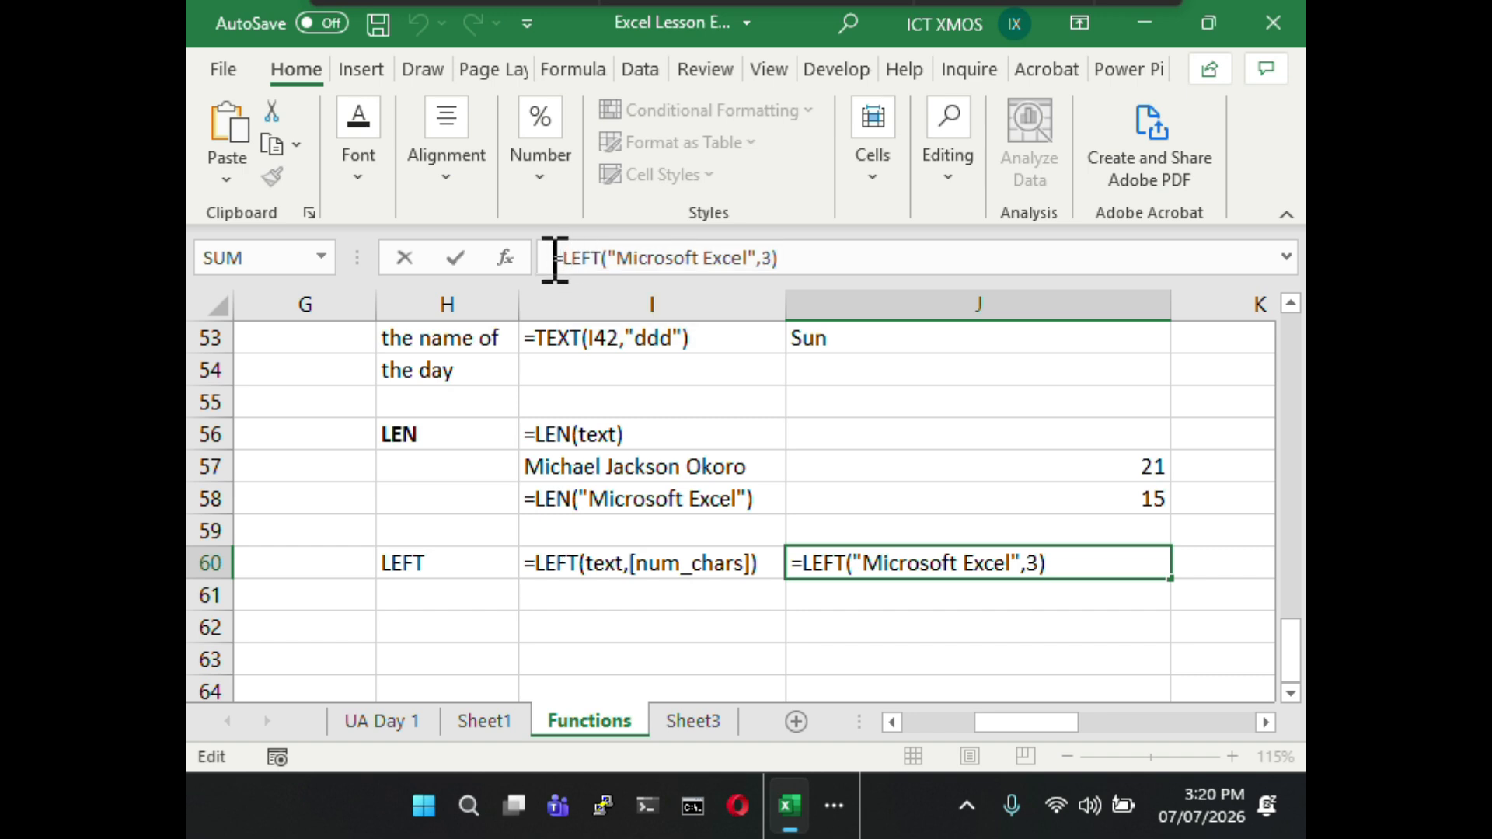
text(=)
click(692, 593)
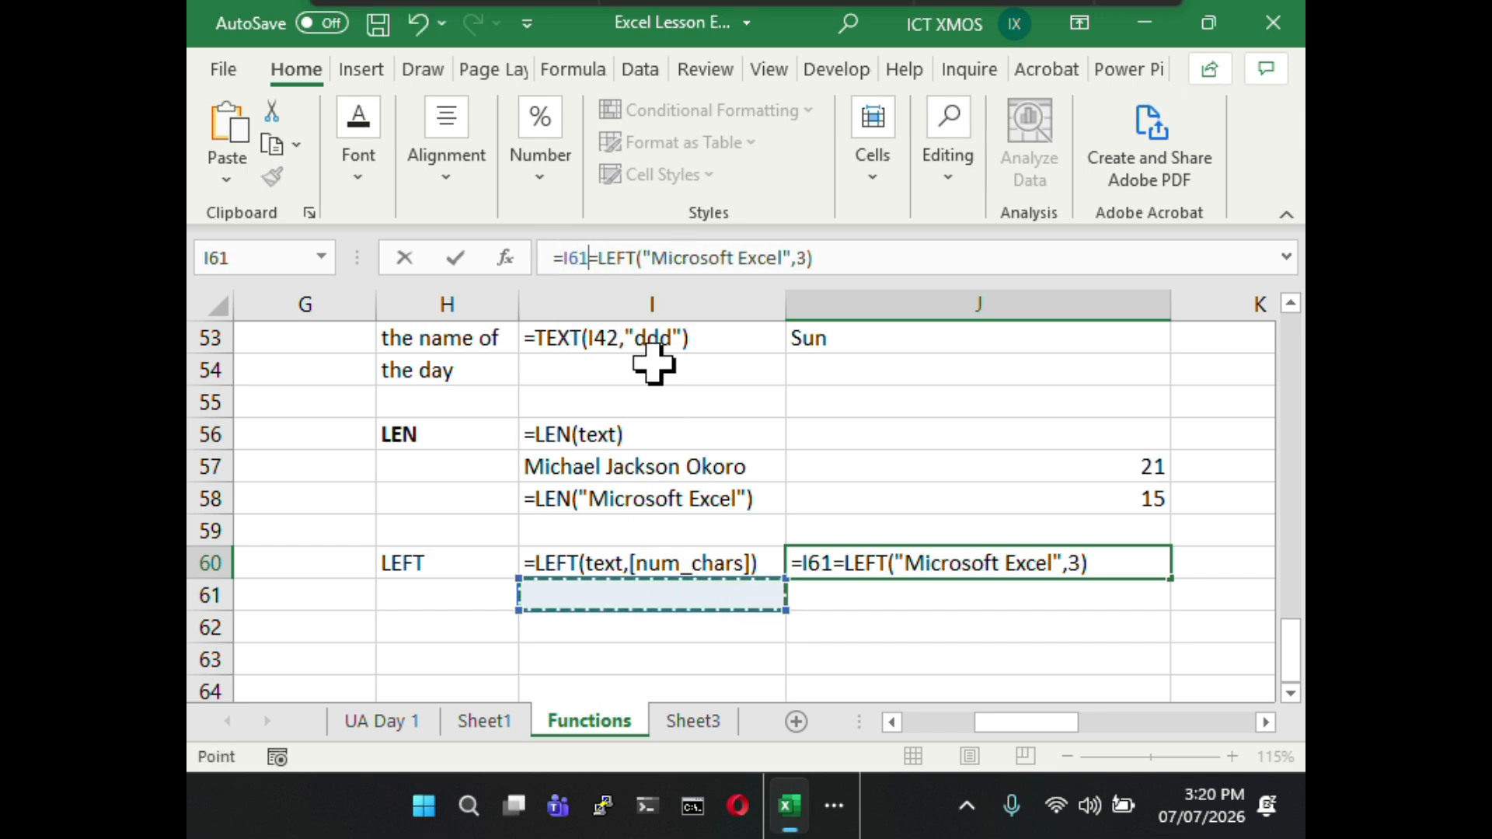
key(Escape)
click(670, 593)
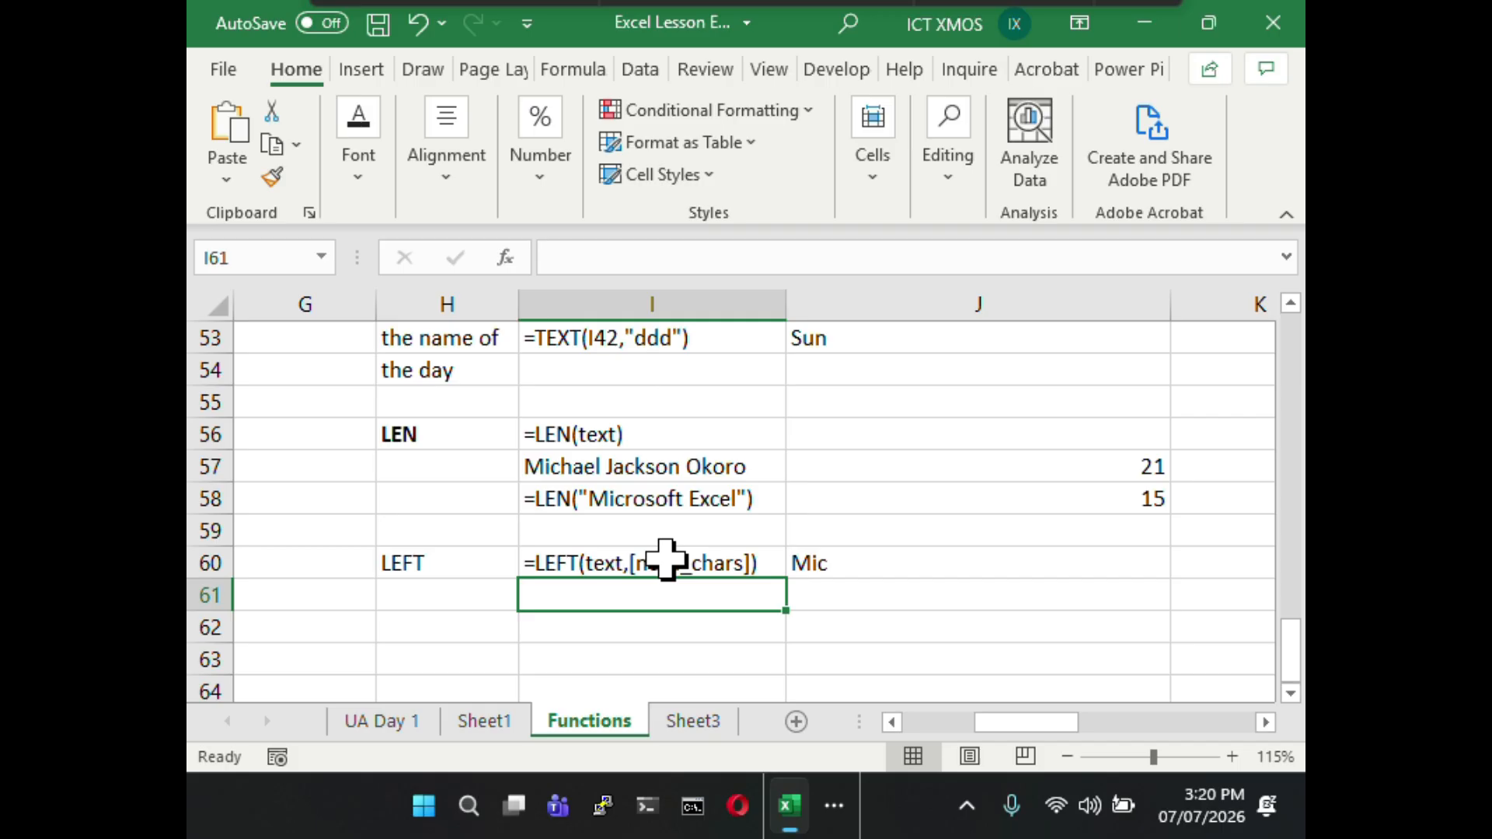
click(617, 261)
key(ctrl+v)
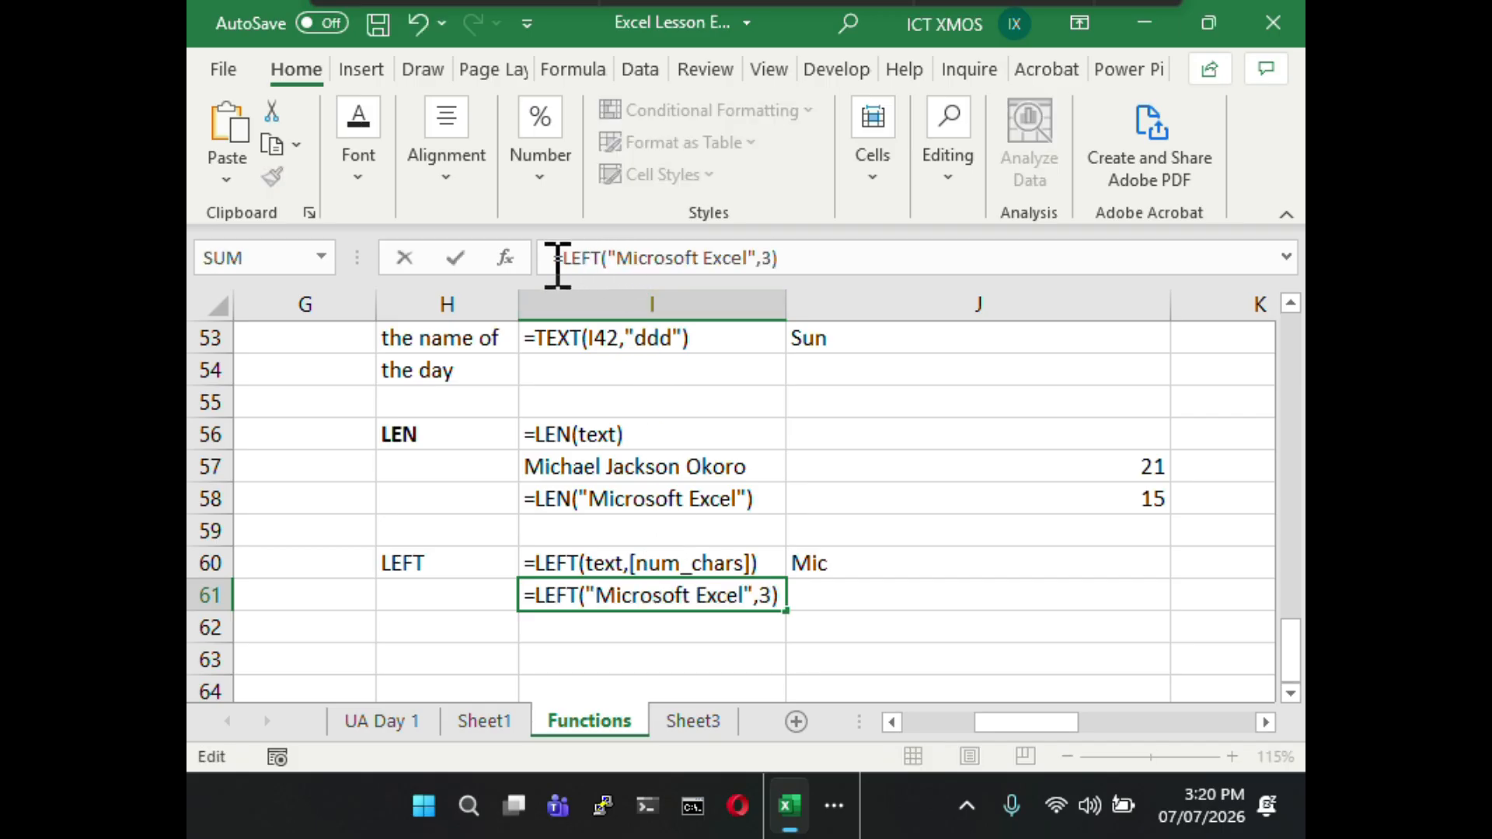
click(914, 598)
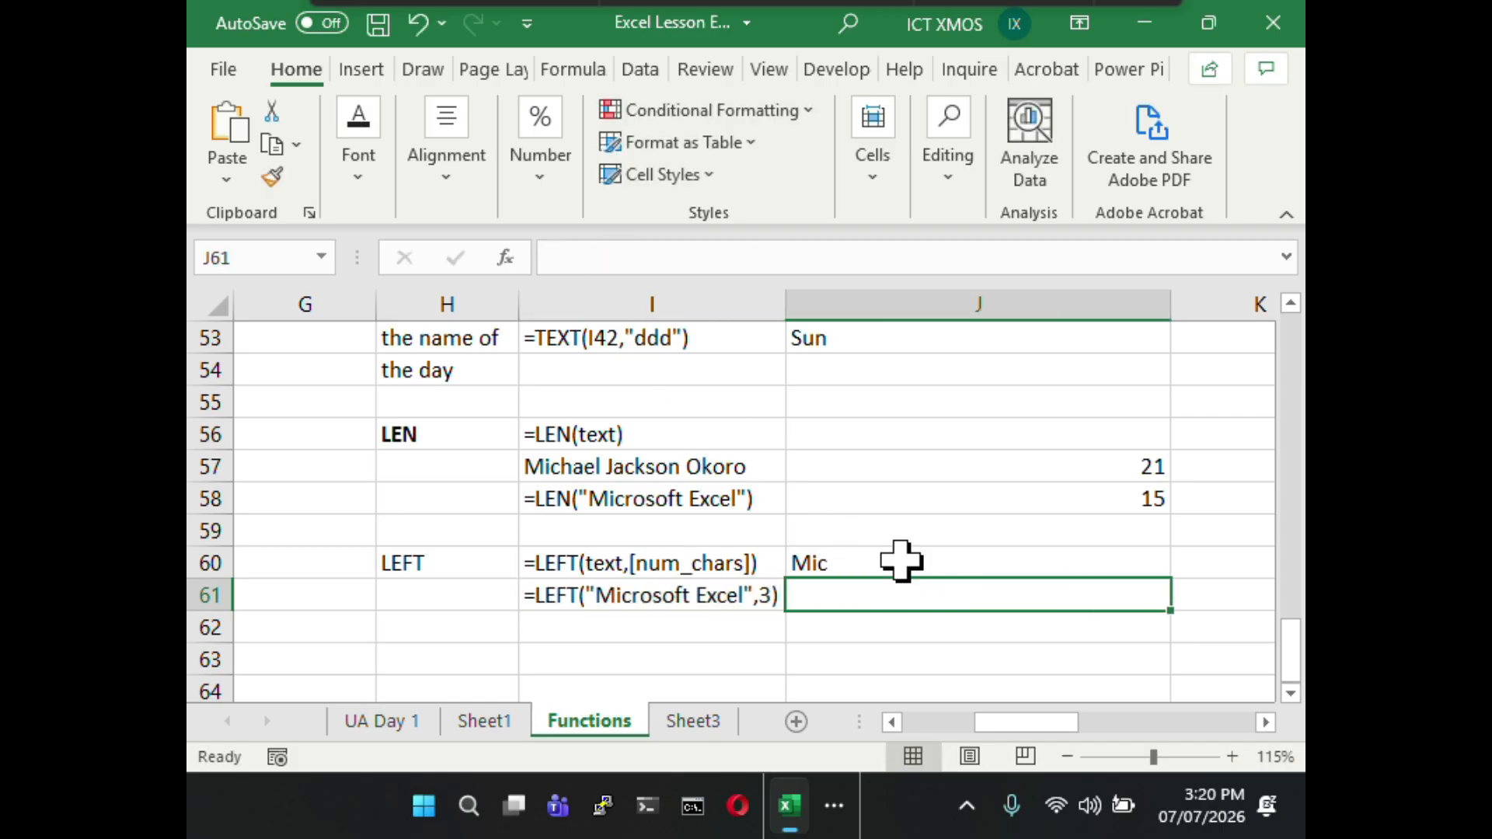
- Move the Mic result from J60 down to J61 and check its formula
click(907, 565)
mouse_move(906, 575)
mouse_down()
mouse_move(916, 616)
mouse_move(902, 596)
mouse_up()
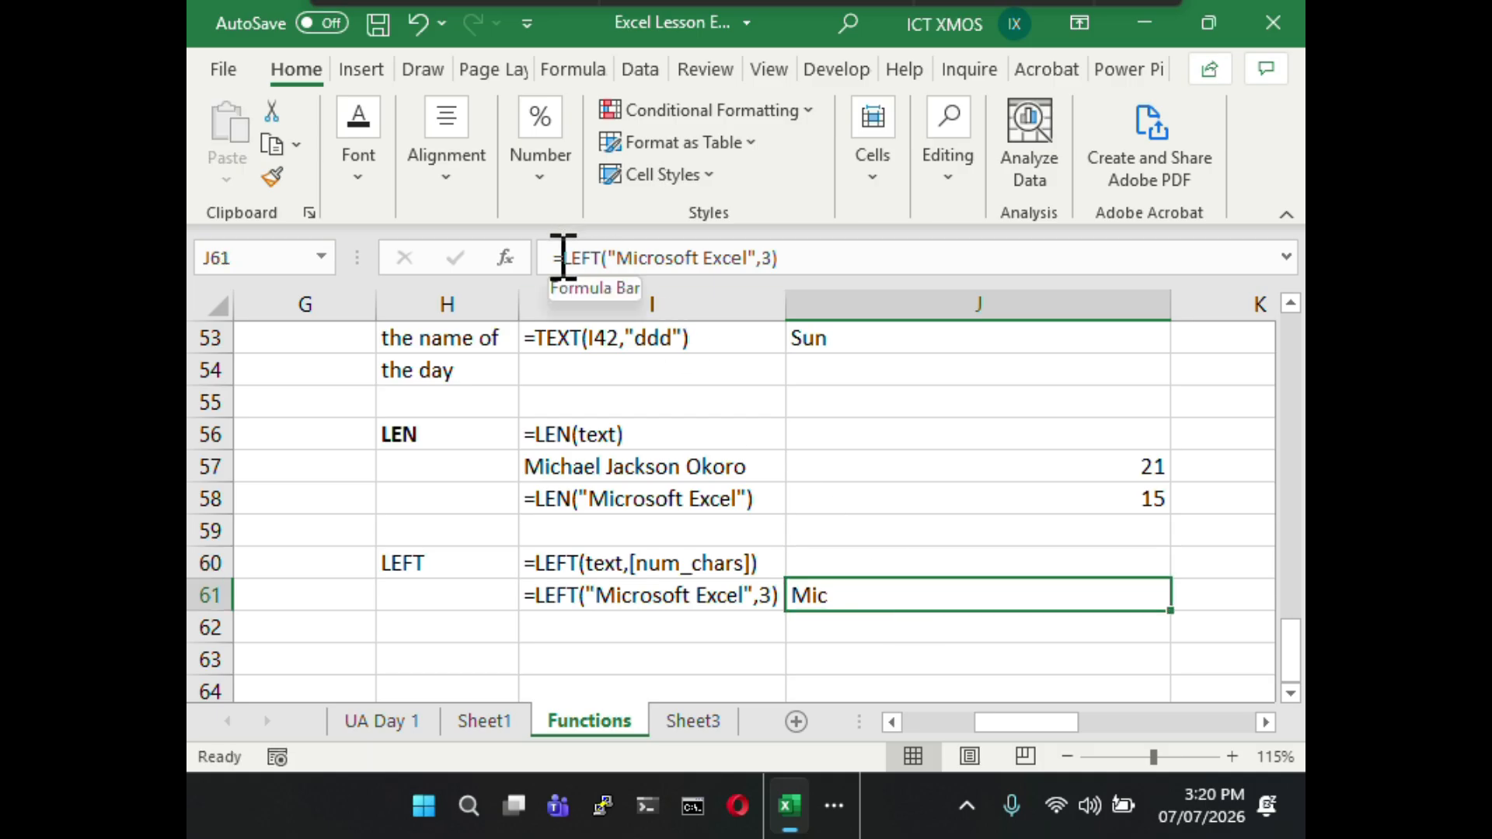
click(882, 526)
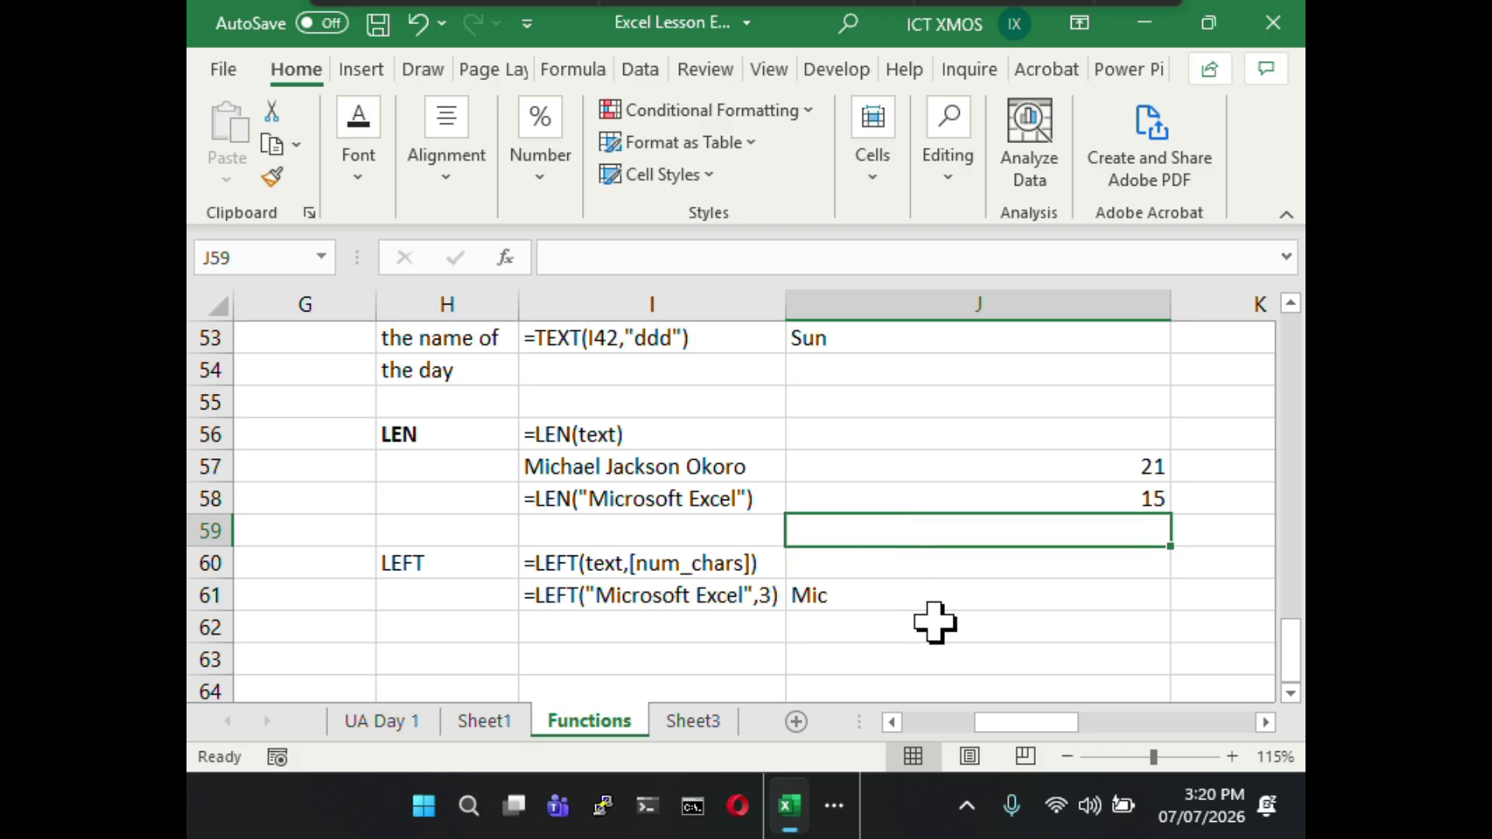
click(968, 597)
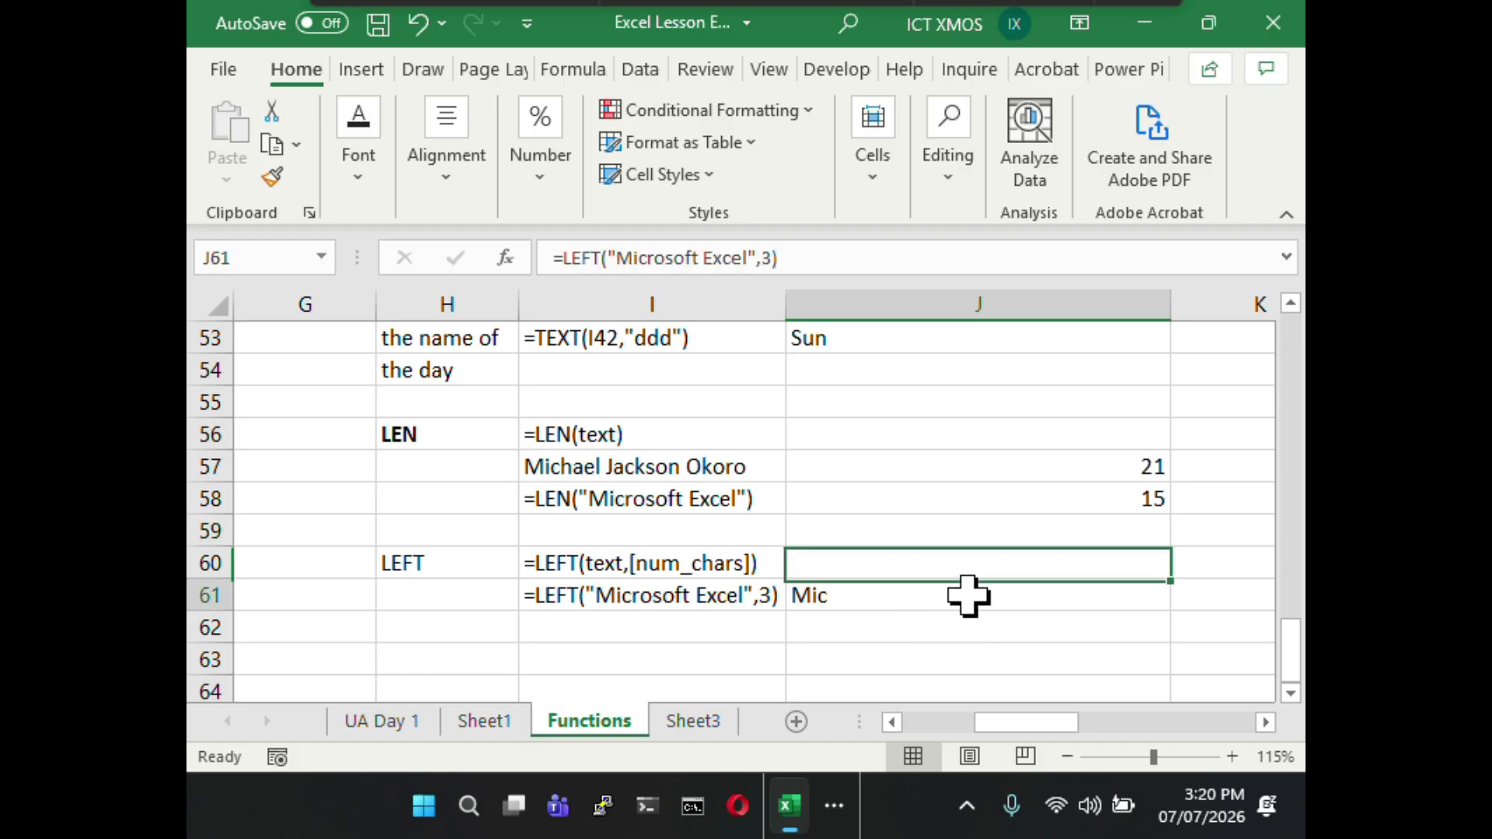
click(719, 657)
click(937, 602)
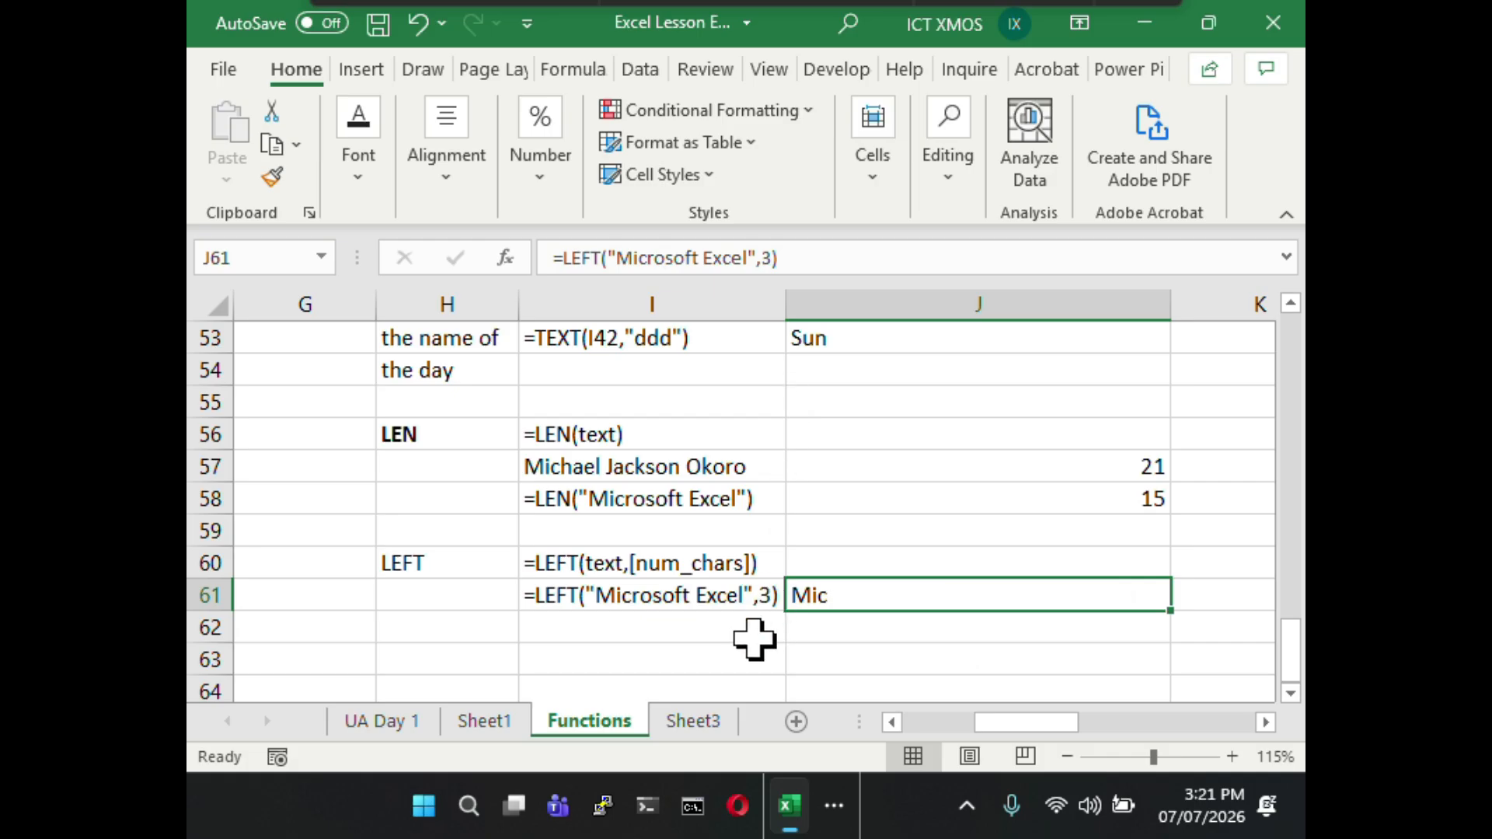
scroll(754, 639, down, 1)
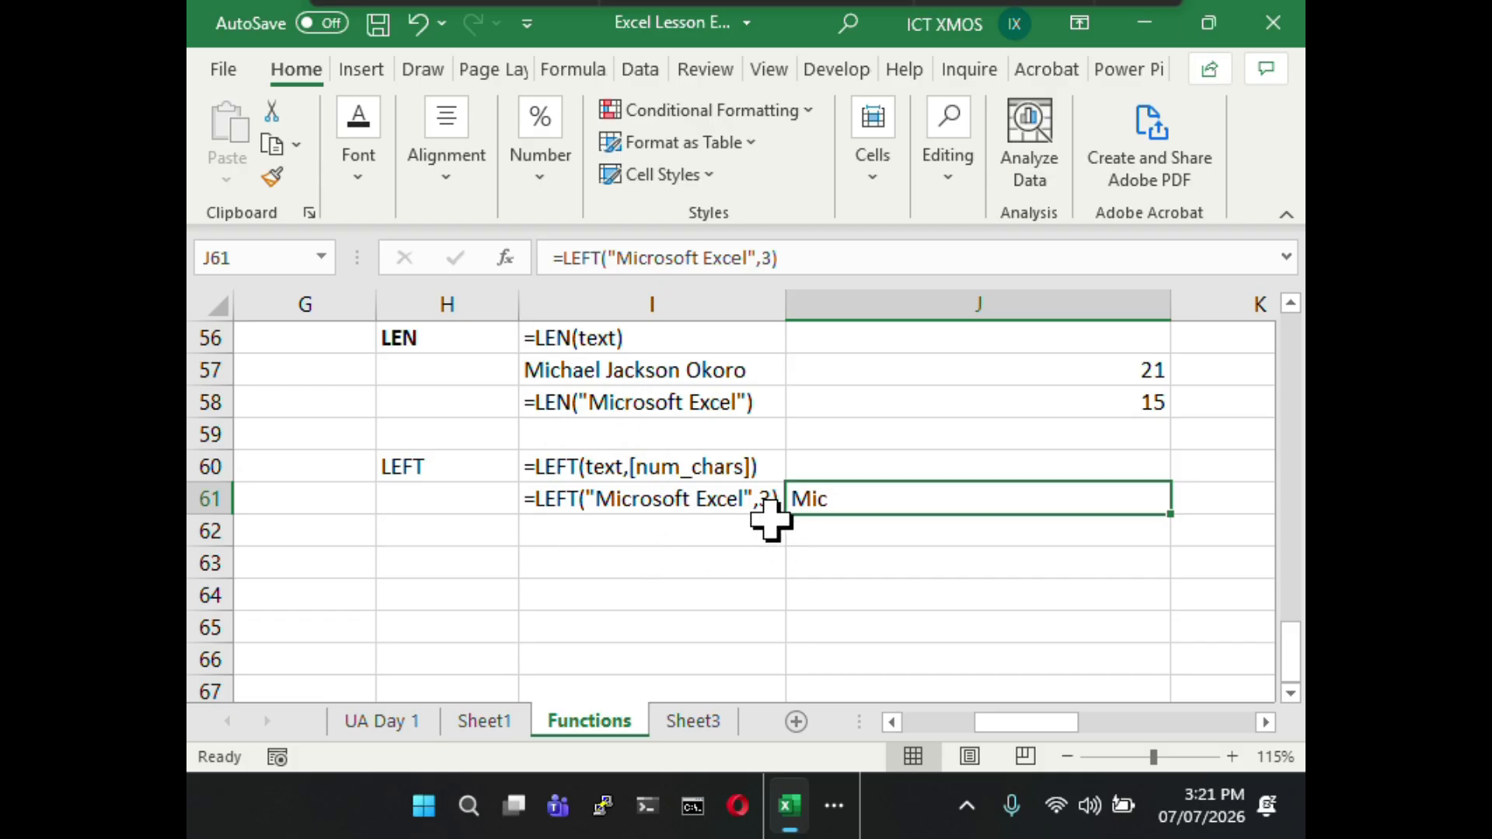
click(819, 259)
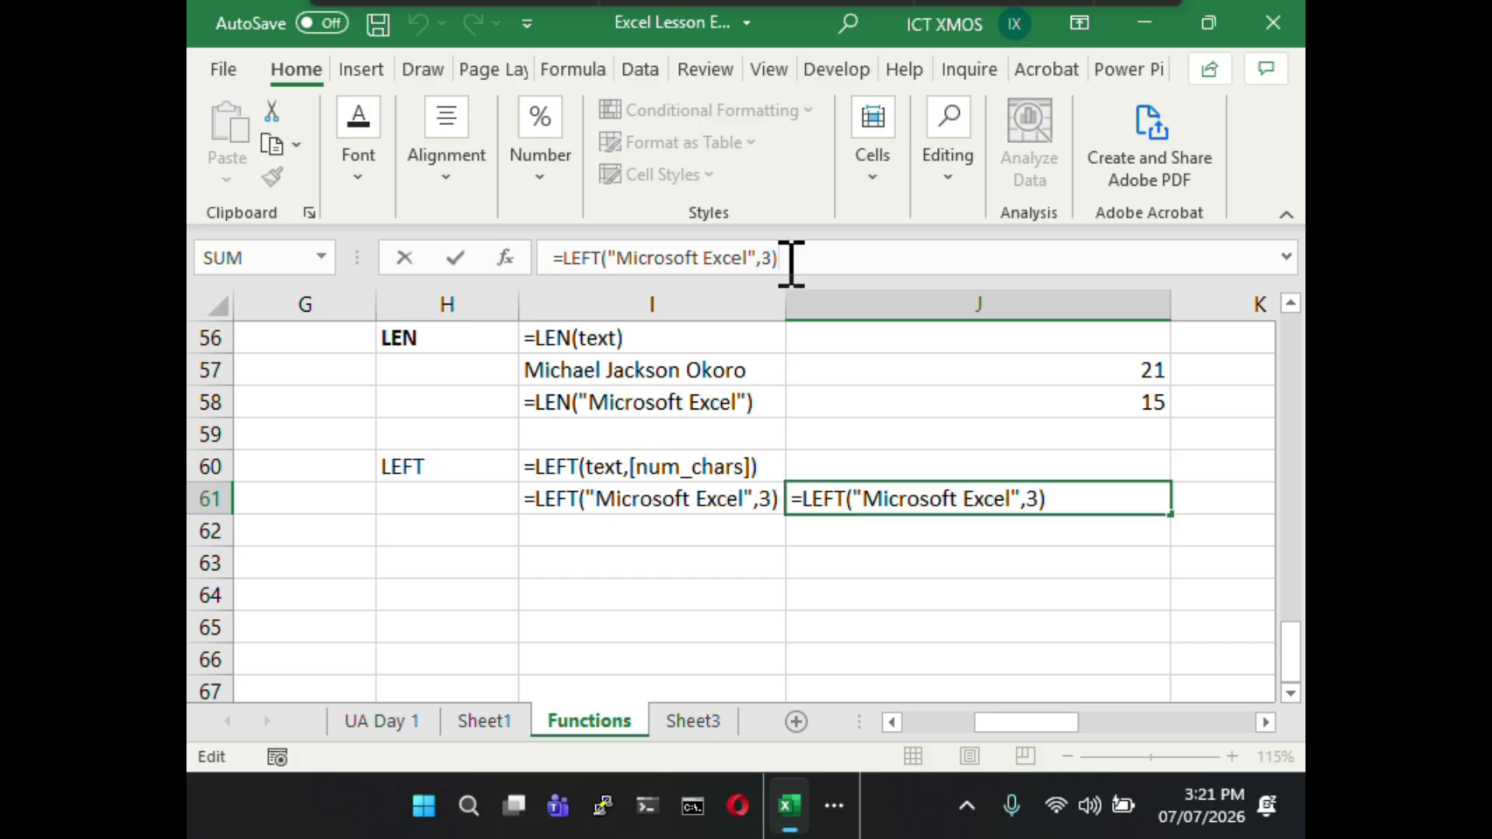
click(1095, 556)
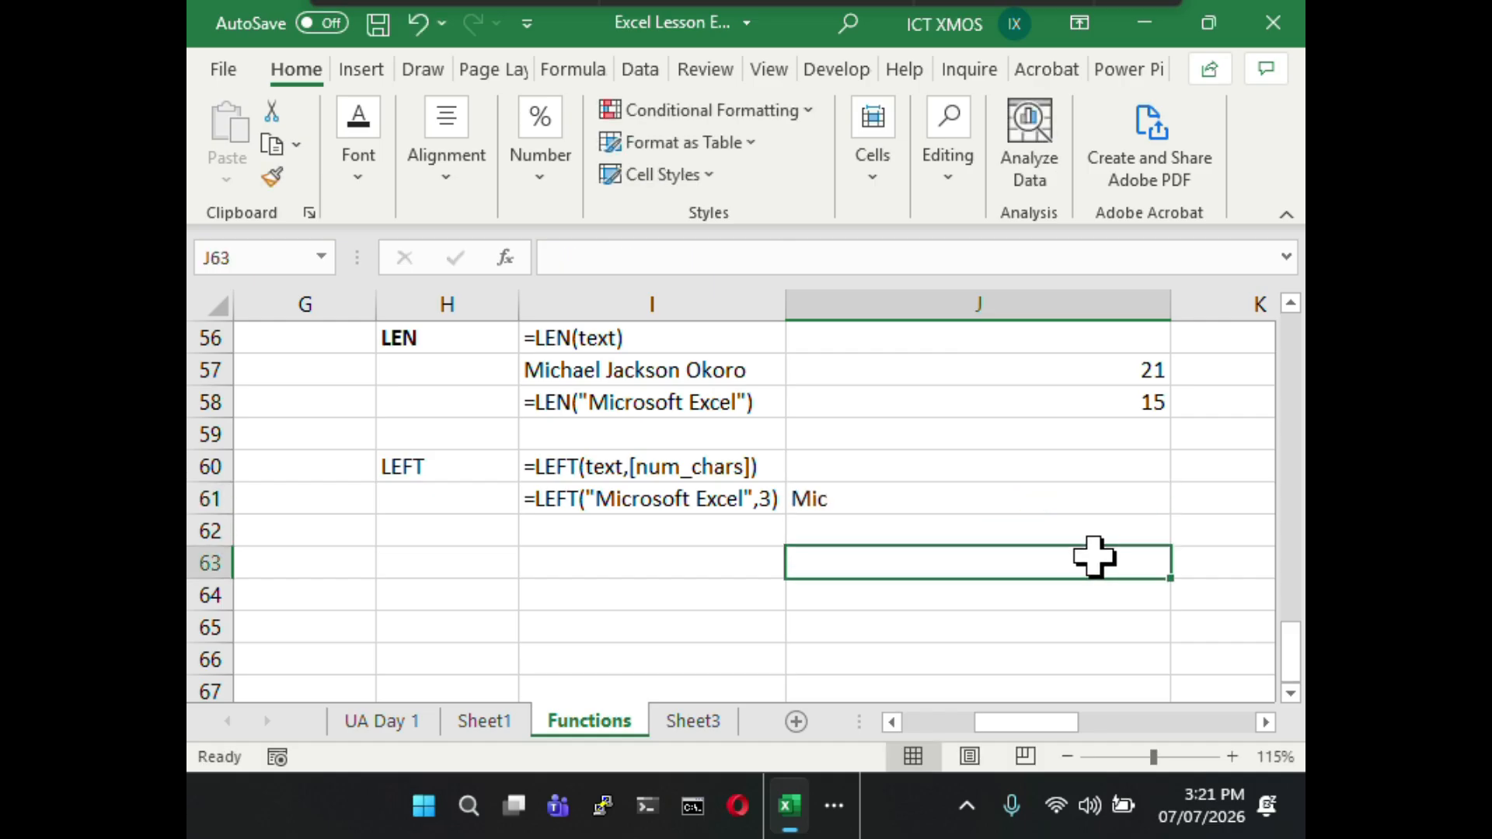
click(1066, 492)
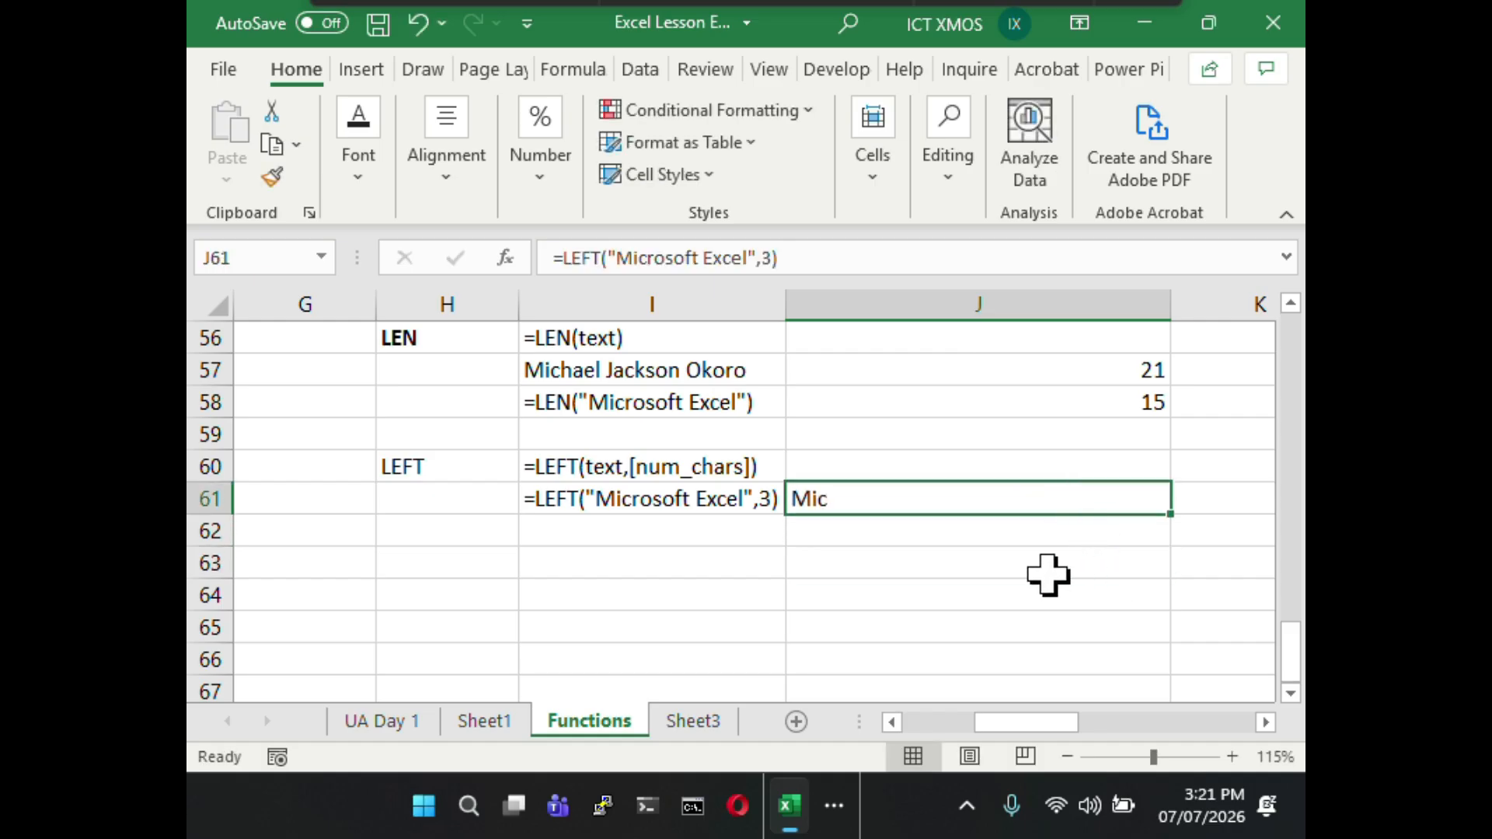
- Change J61's character count from 3 to 5 so it returns Micro
click(770, 263)
key(BackSpace)
text(5)
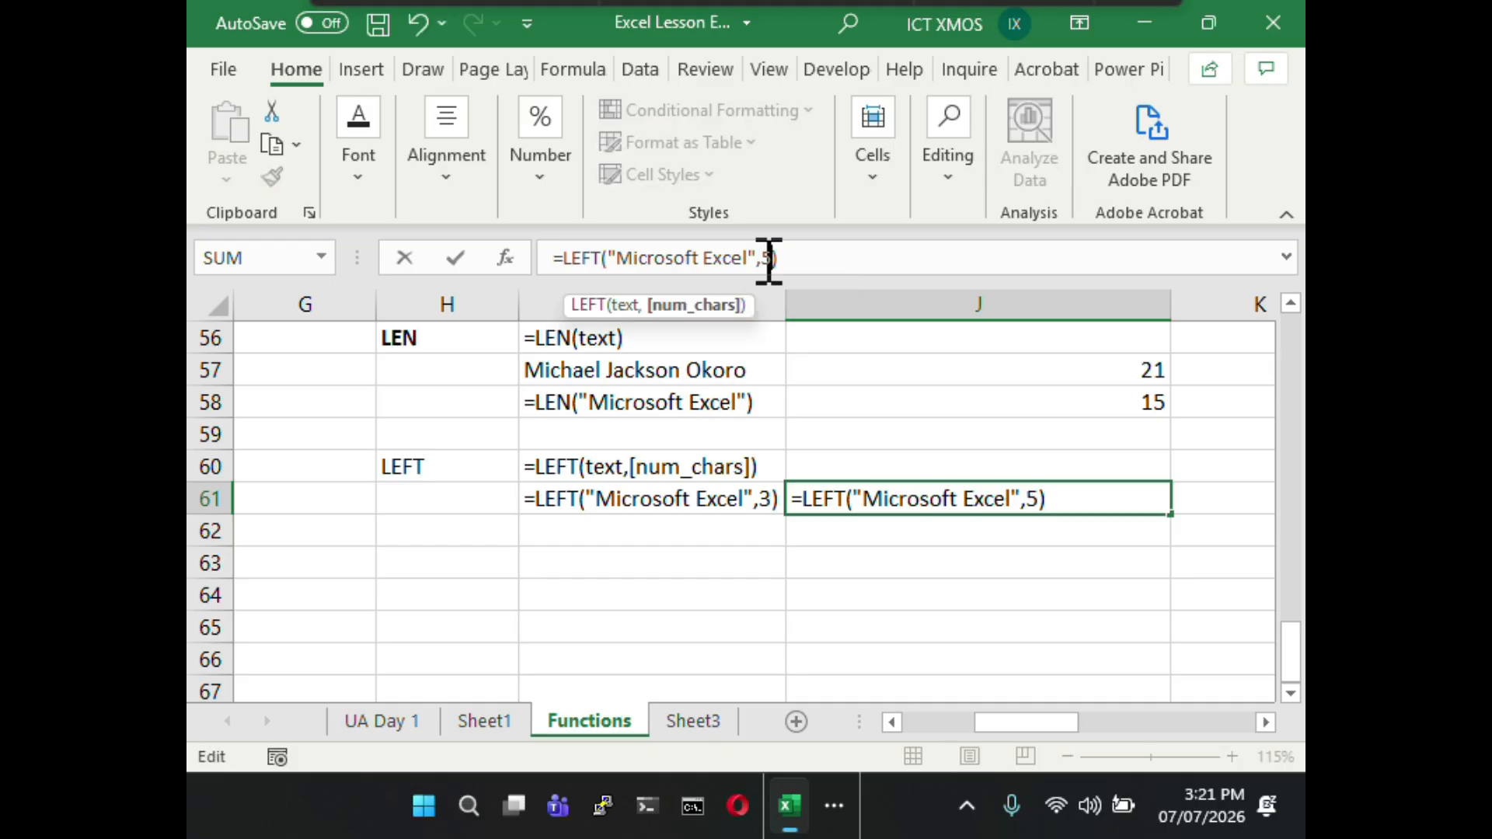
key(Return)
click(1003, 575)
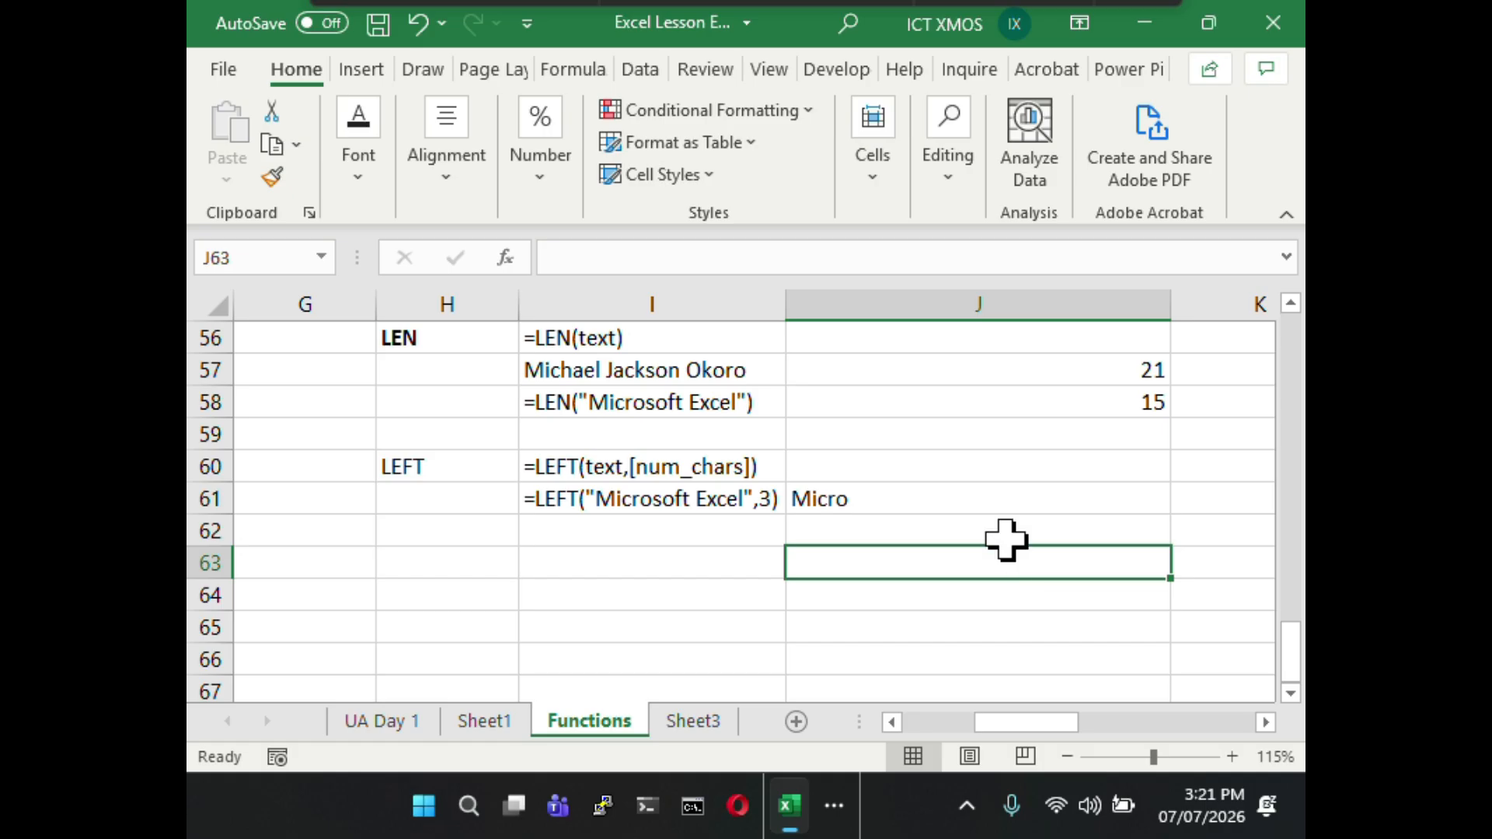
click(1000, 503)
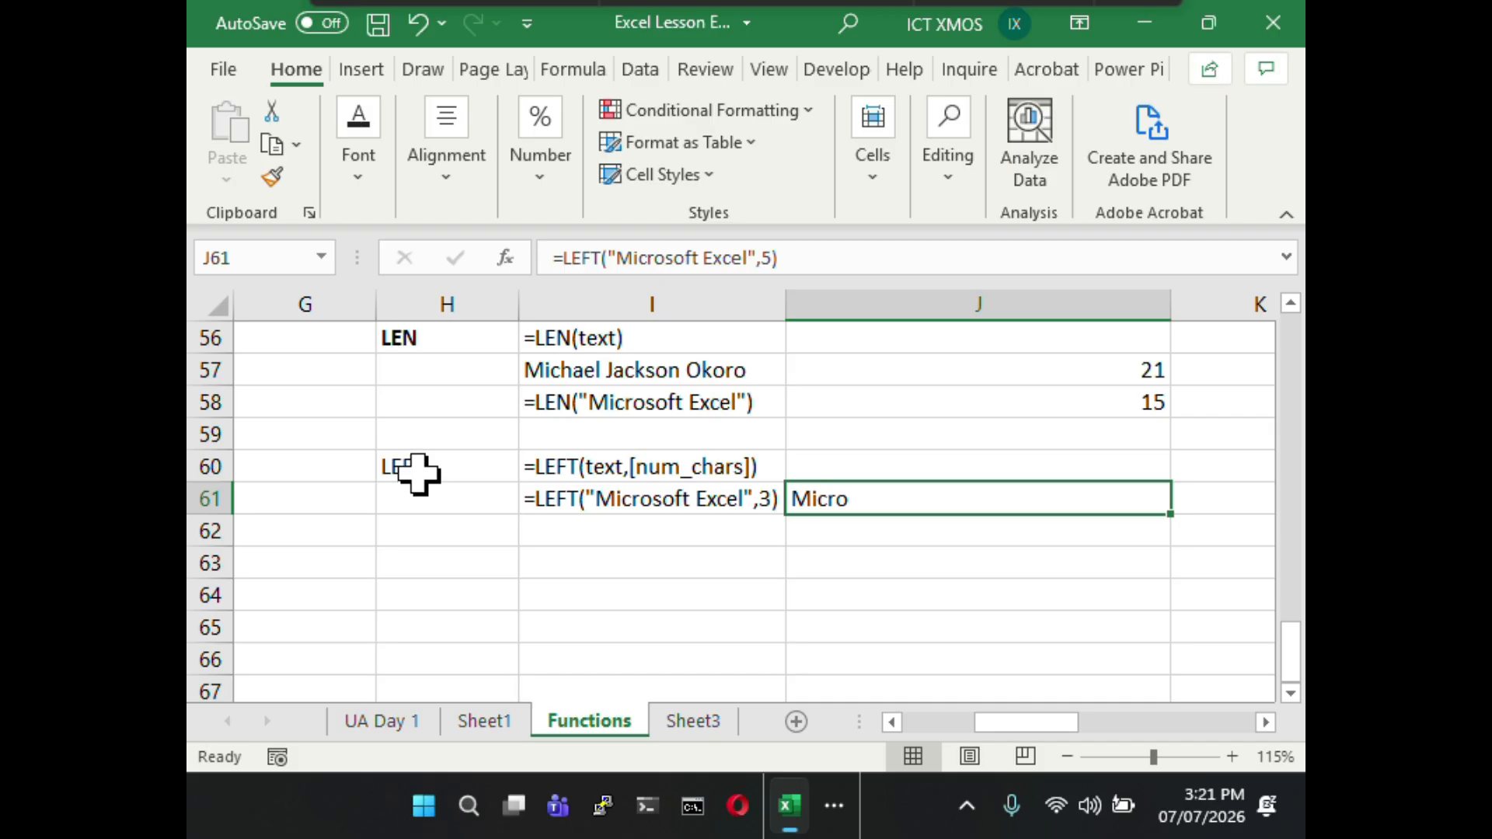
click(420, 562)
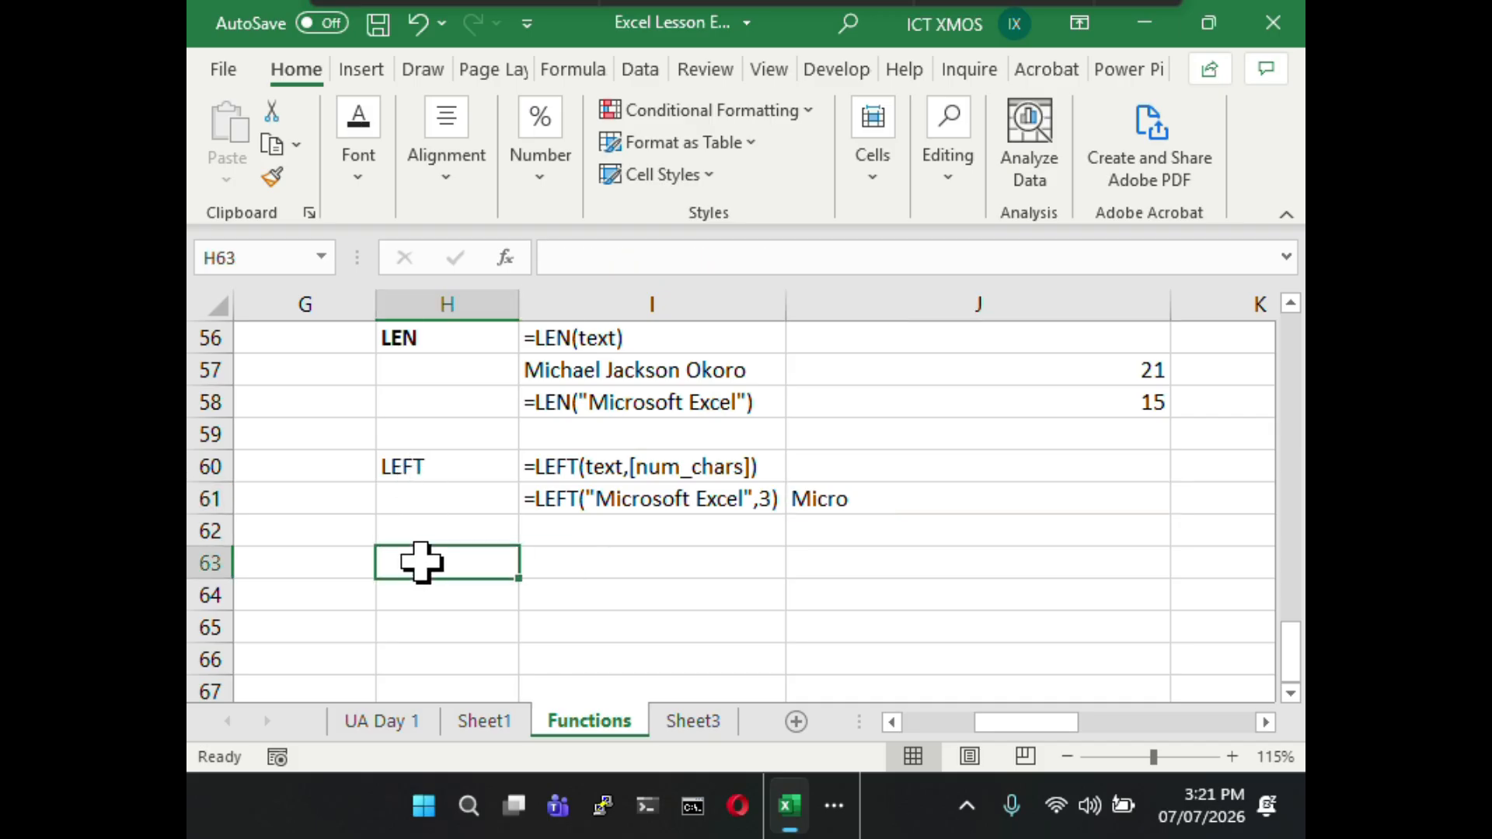
- Enter the label RIGHT in H63
text(RIGHT)
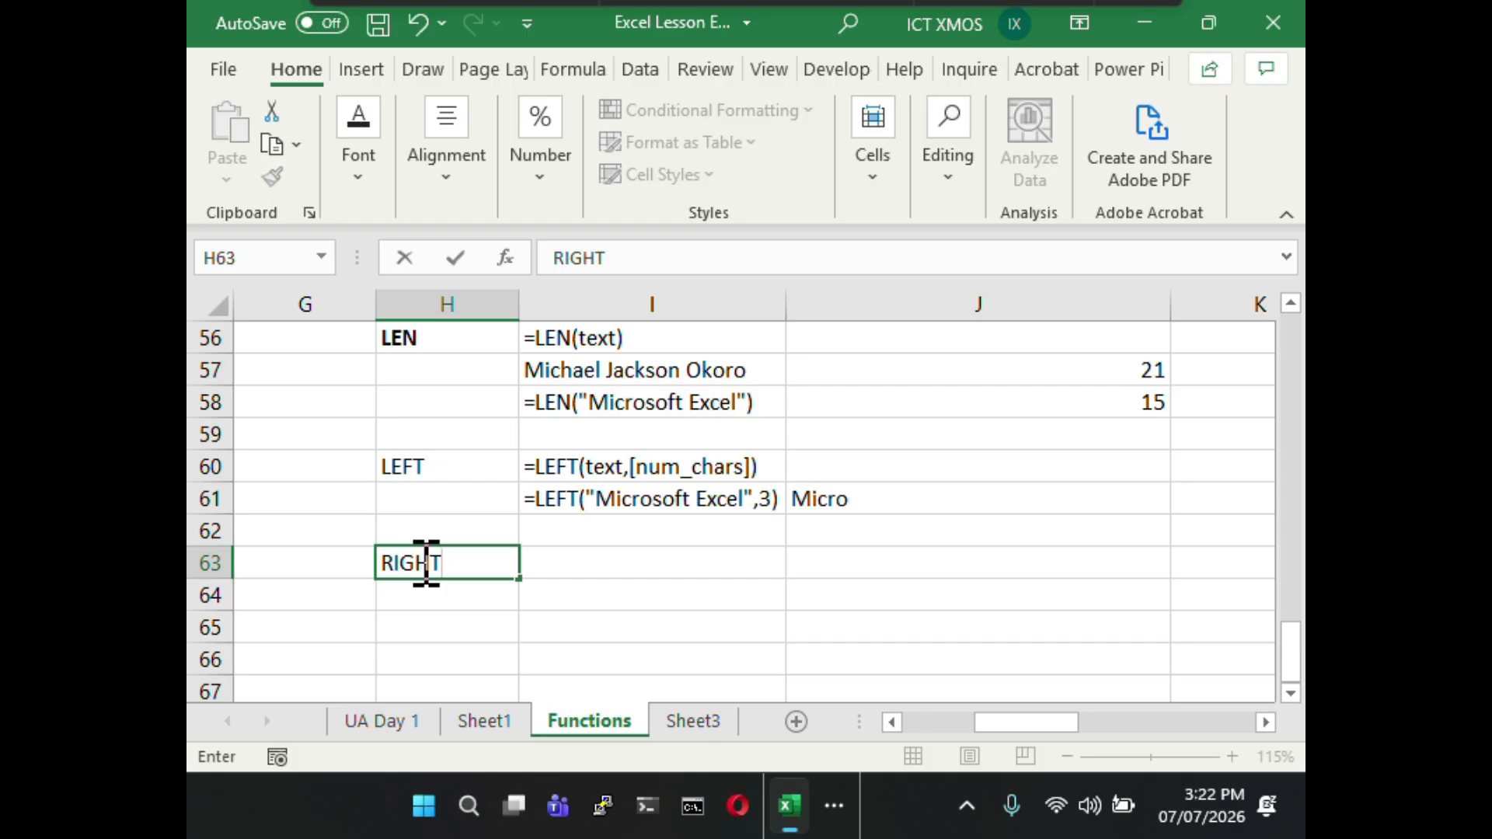
click(591, 583)
- Copy the LEFT syntax text from I60
click(584, 469)
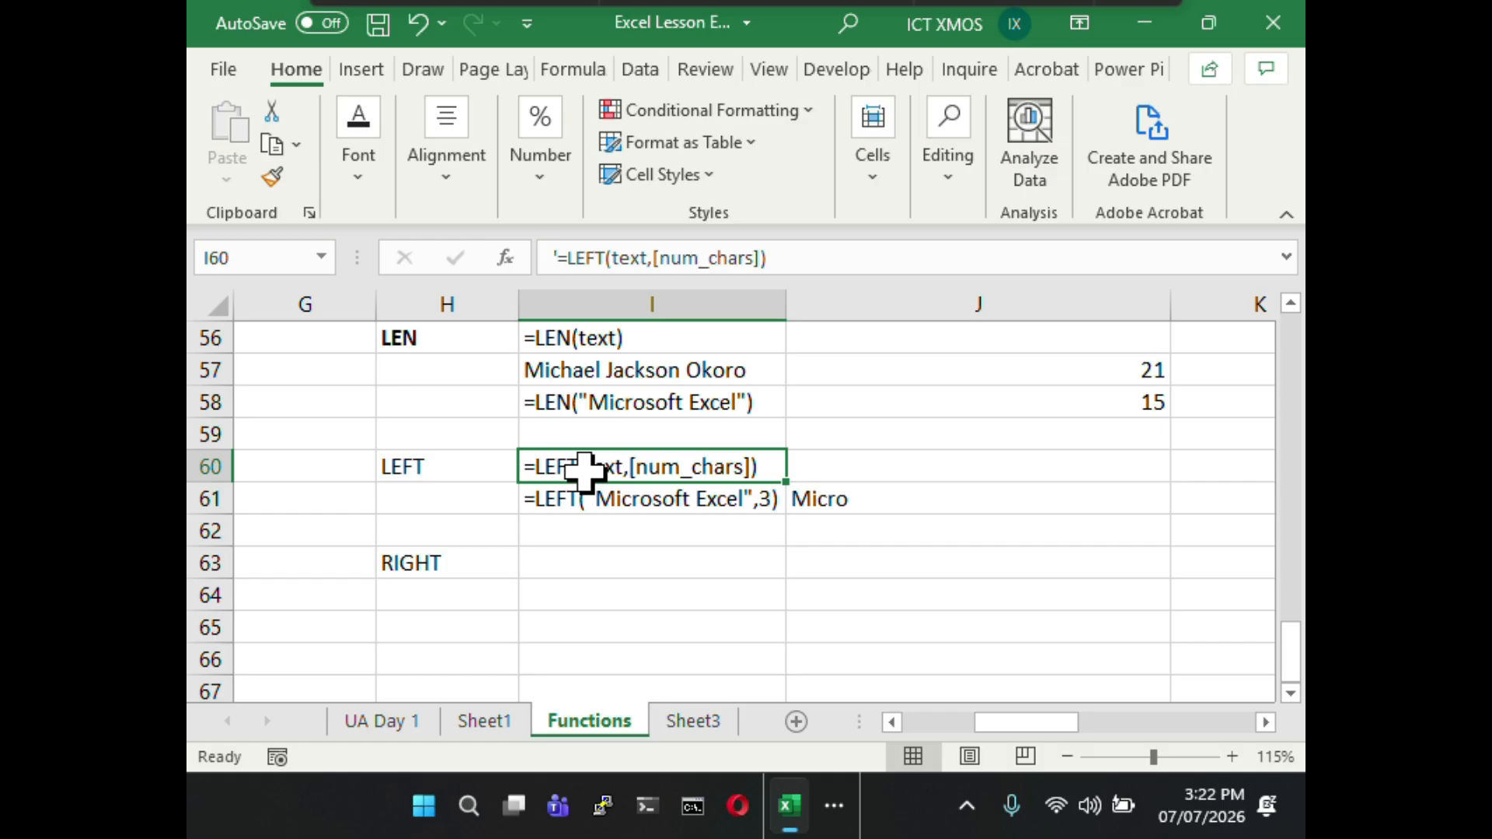
key(ctrl+c)
click(586, 567)
click(602, 266)
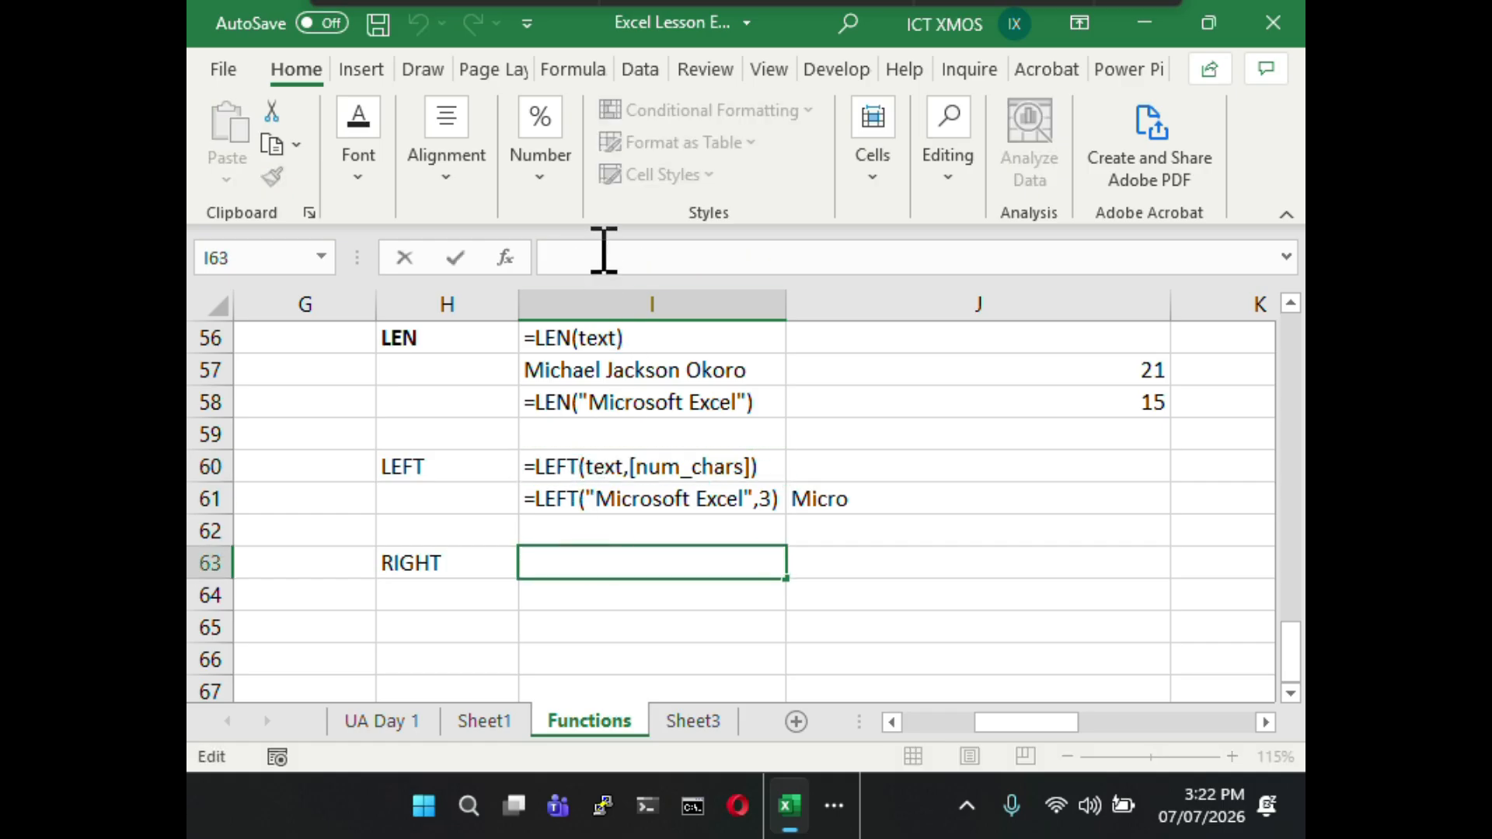
click(614, 466)
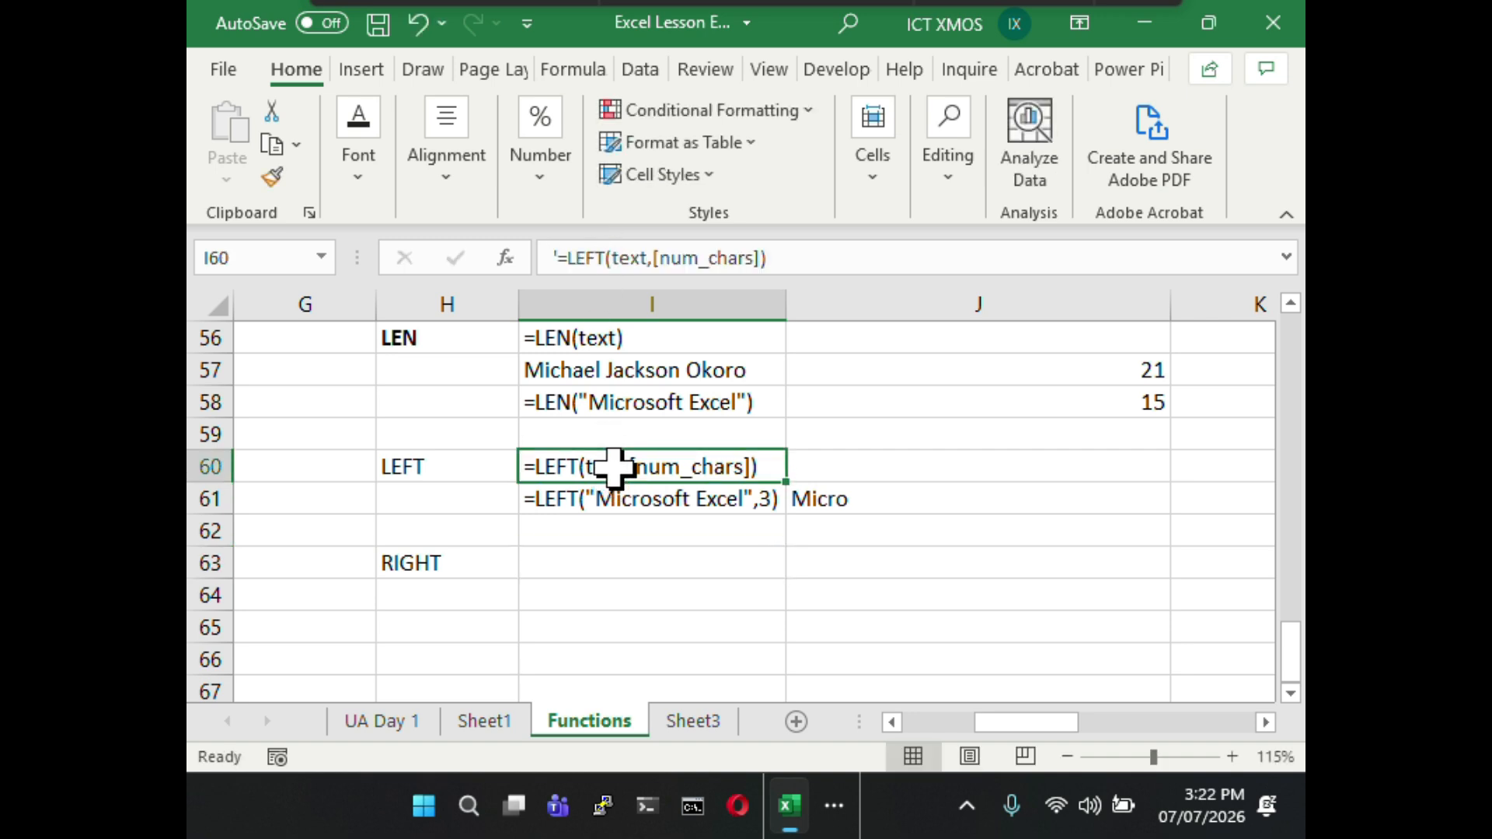
key(ctrl+c)
key(Escape)
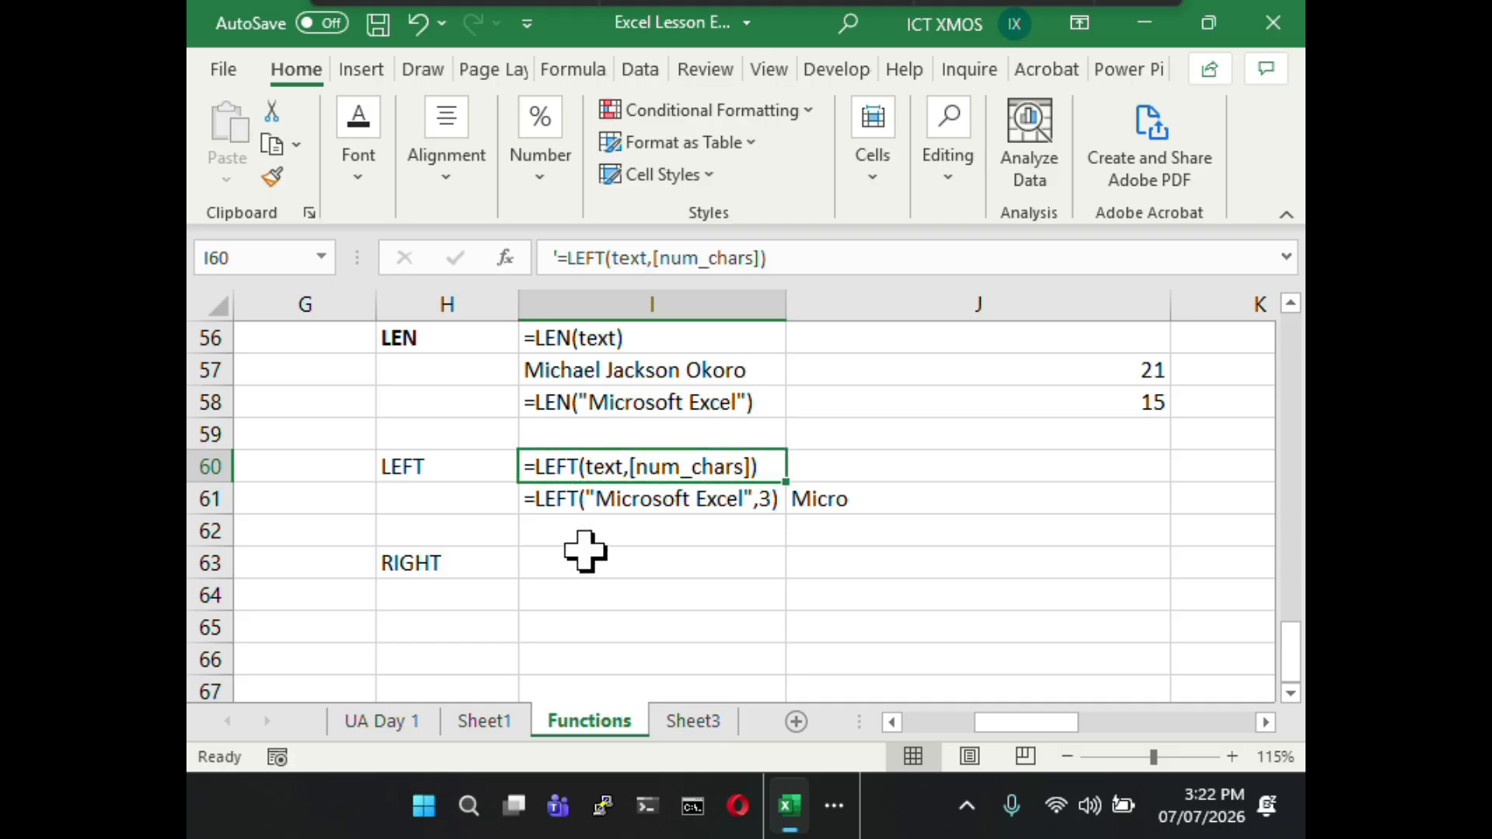
click(584, 551)
click(580, 268)
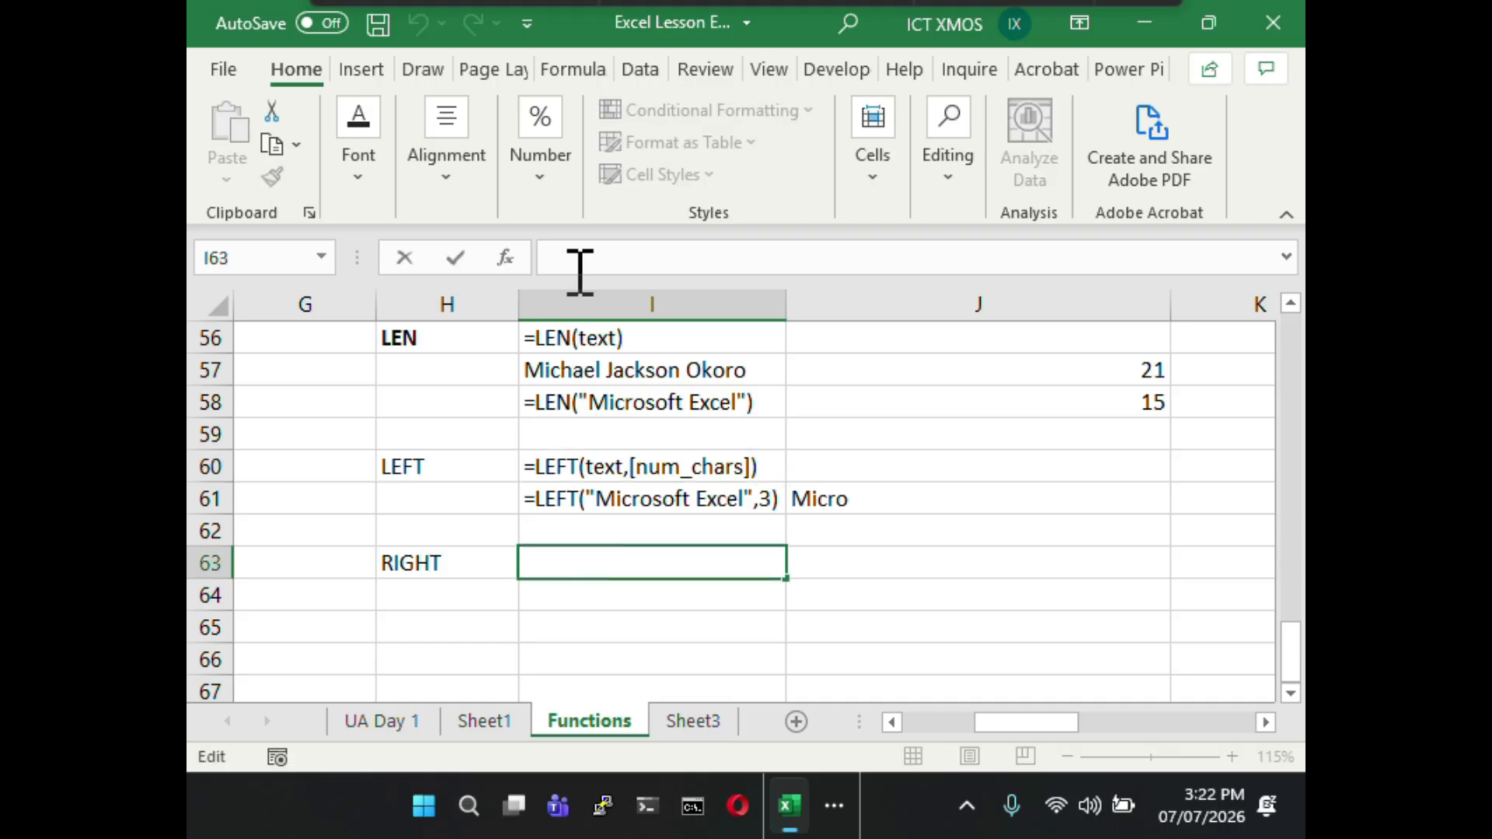
key(Escape)
click(620, 460)
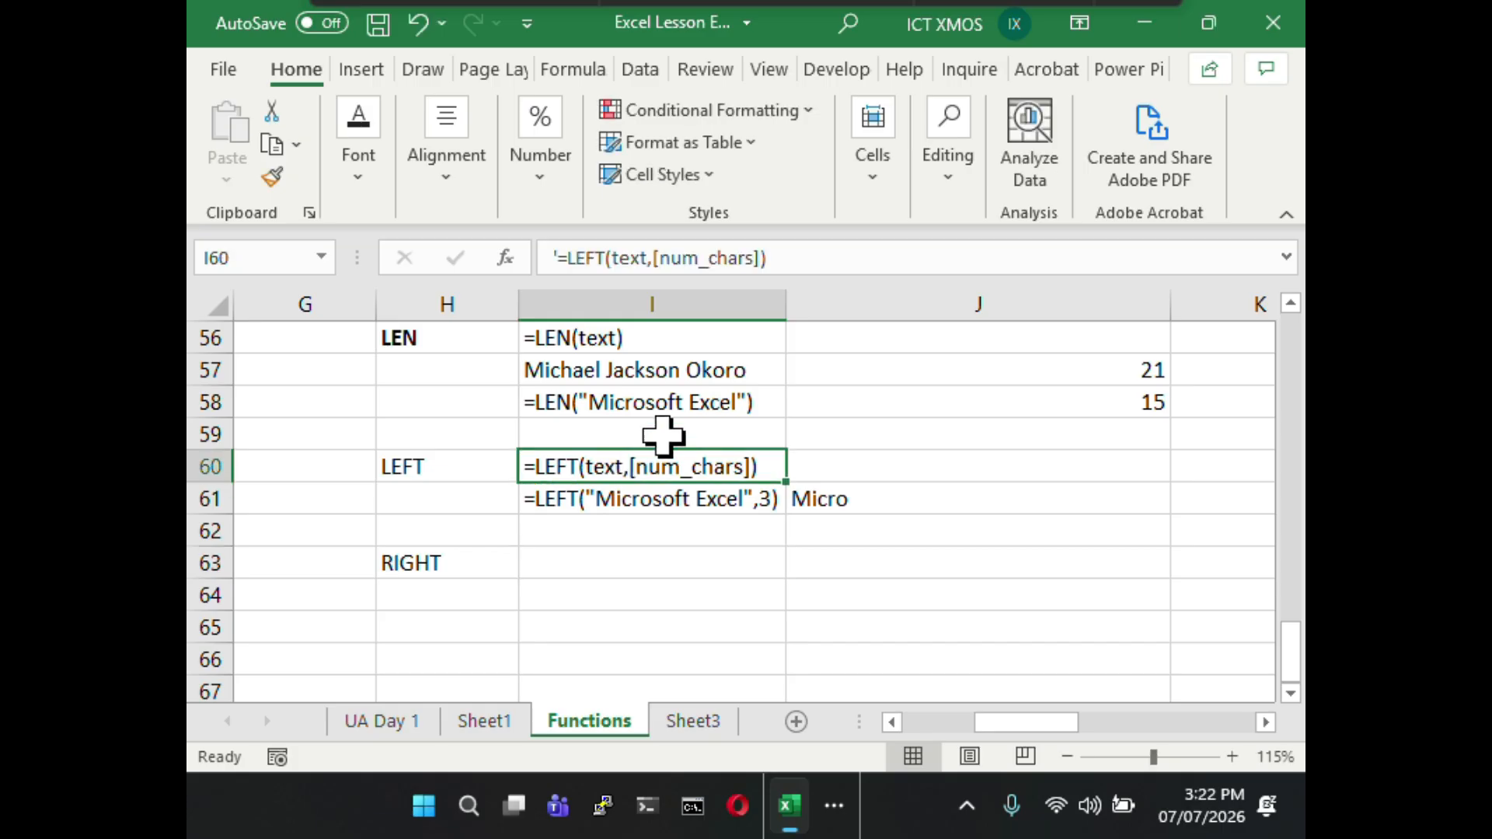
drag(767, 259, 500, 260)
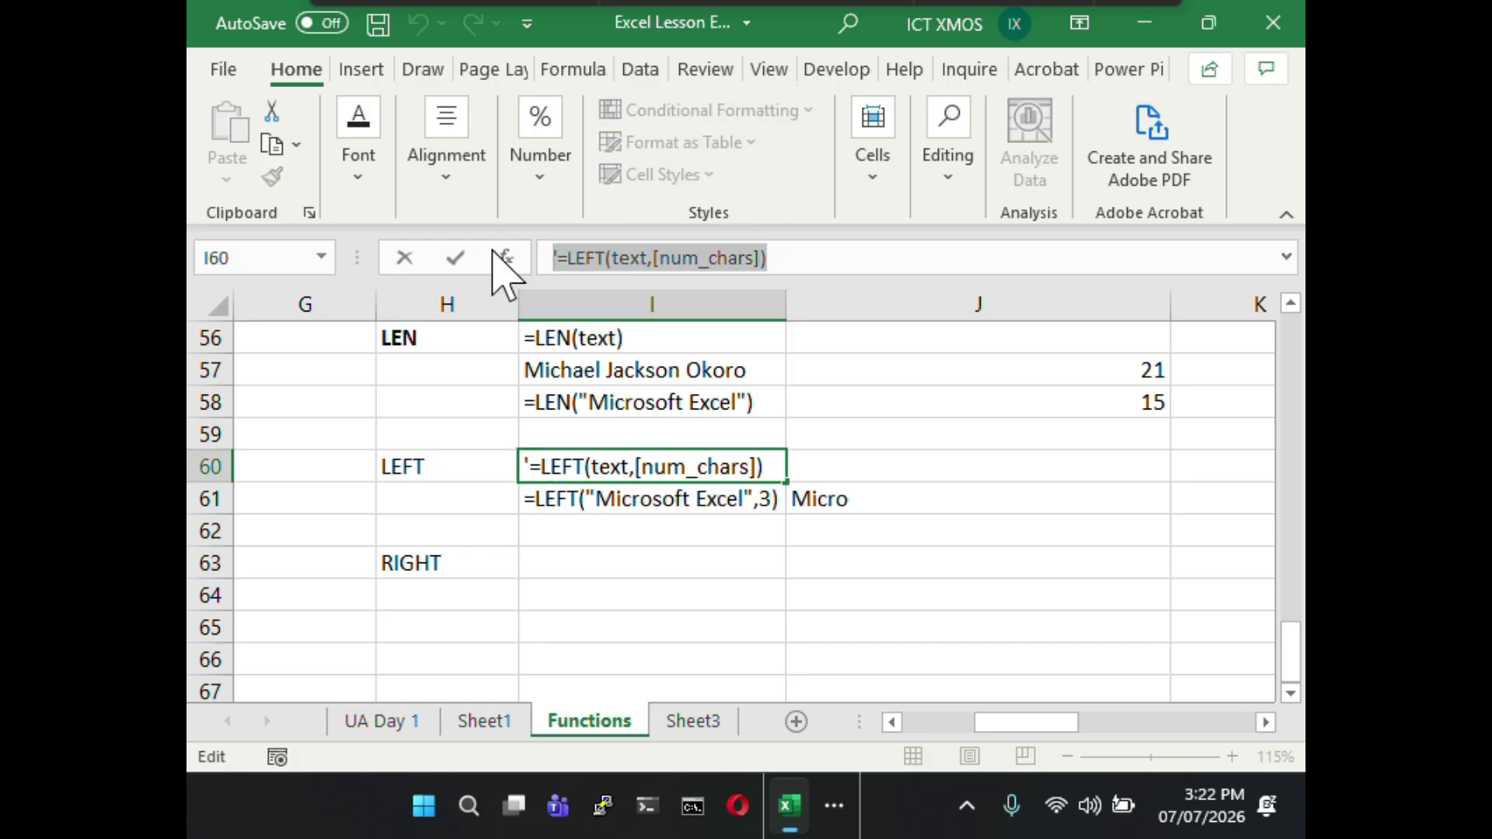
key(Escape)
- Paste it into I63 and change LEFT to RIGHT, giving =RIGHT(text,[num_chars])
click(608, 560)
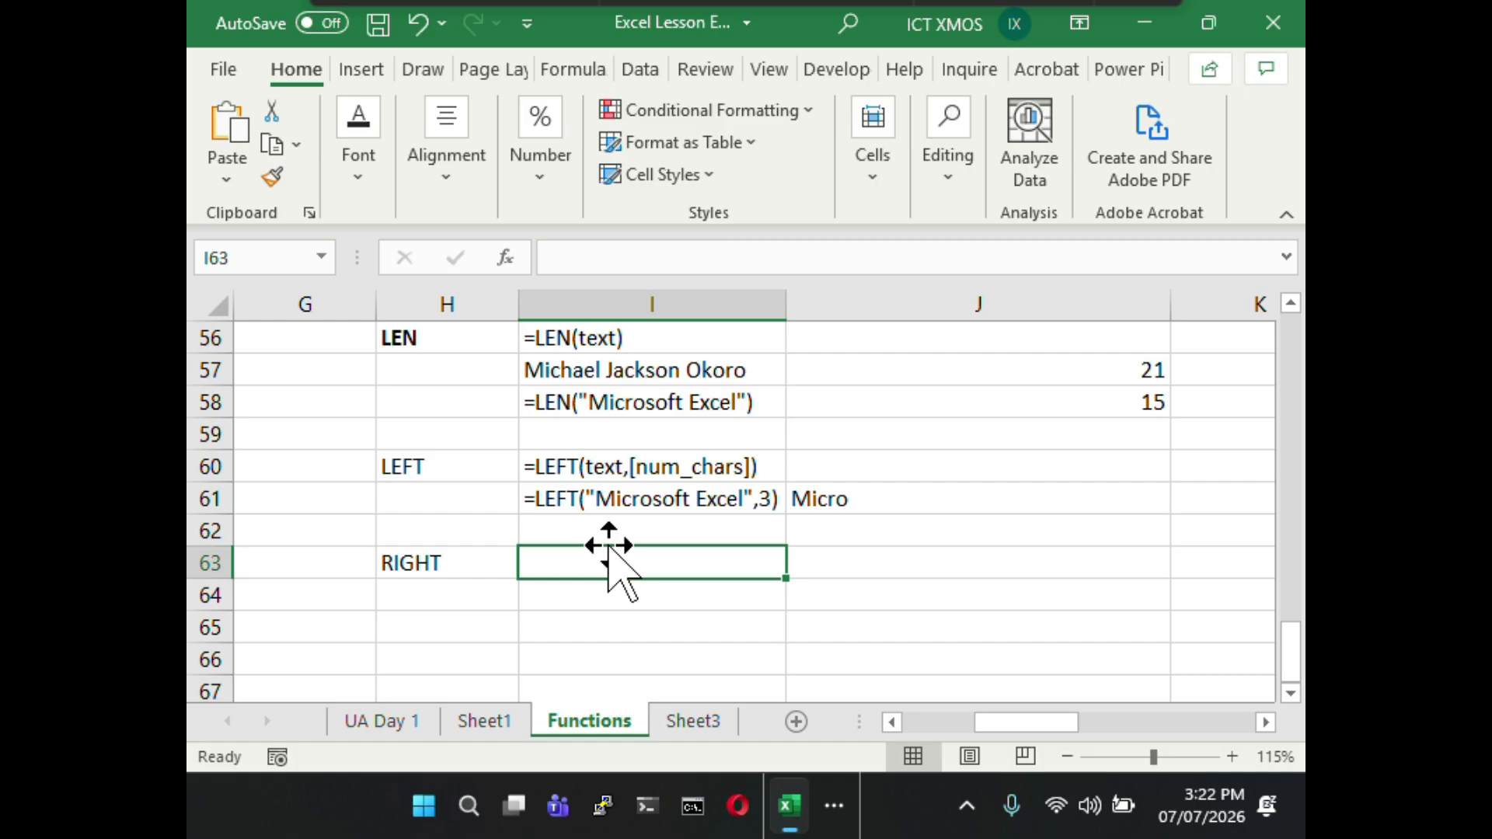
click(594, 251)
key(ctrl+v)
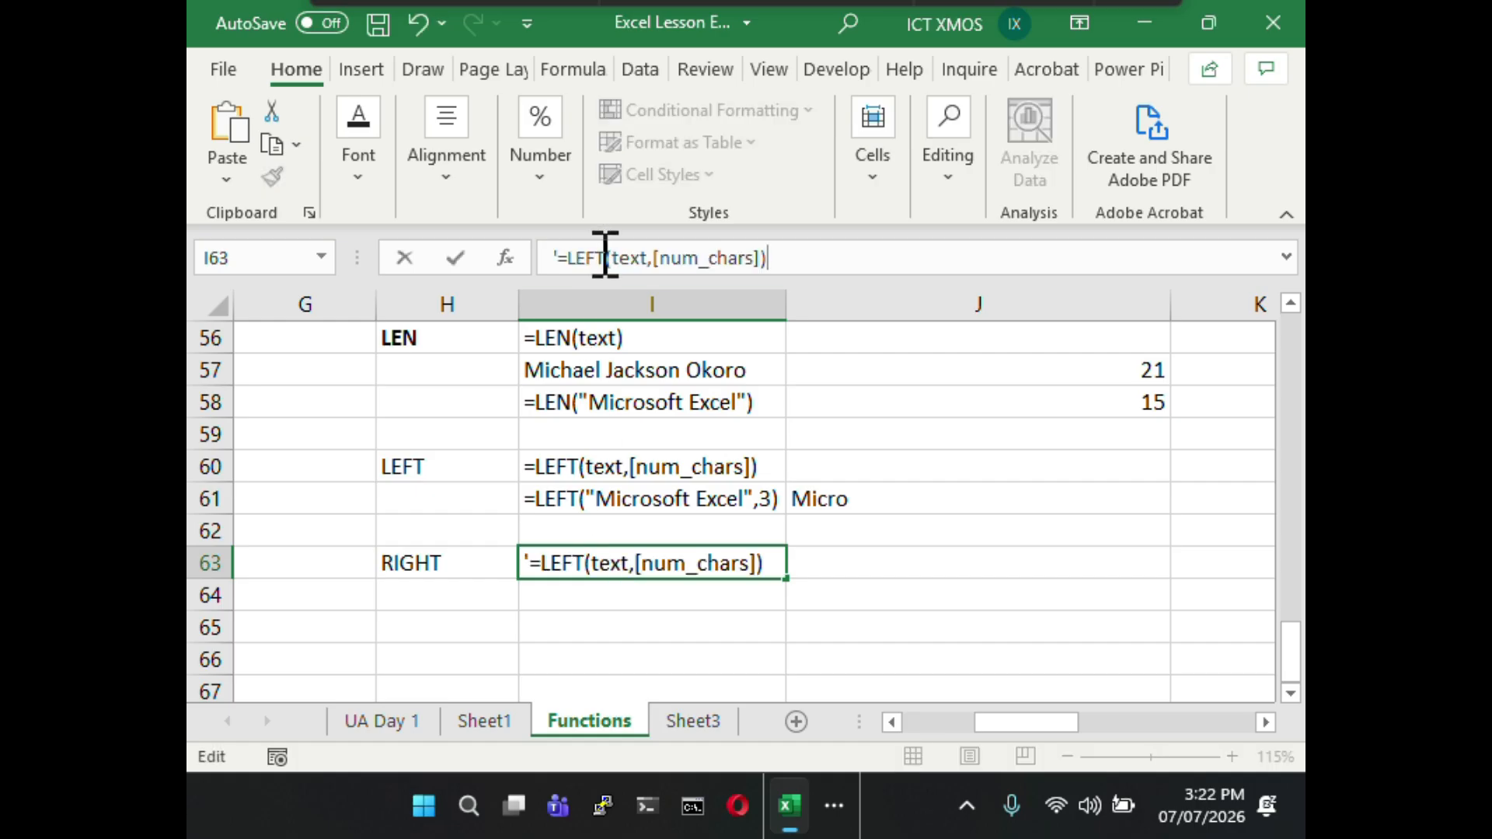
drag(599, 255, 575, 252)
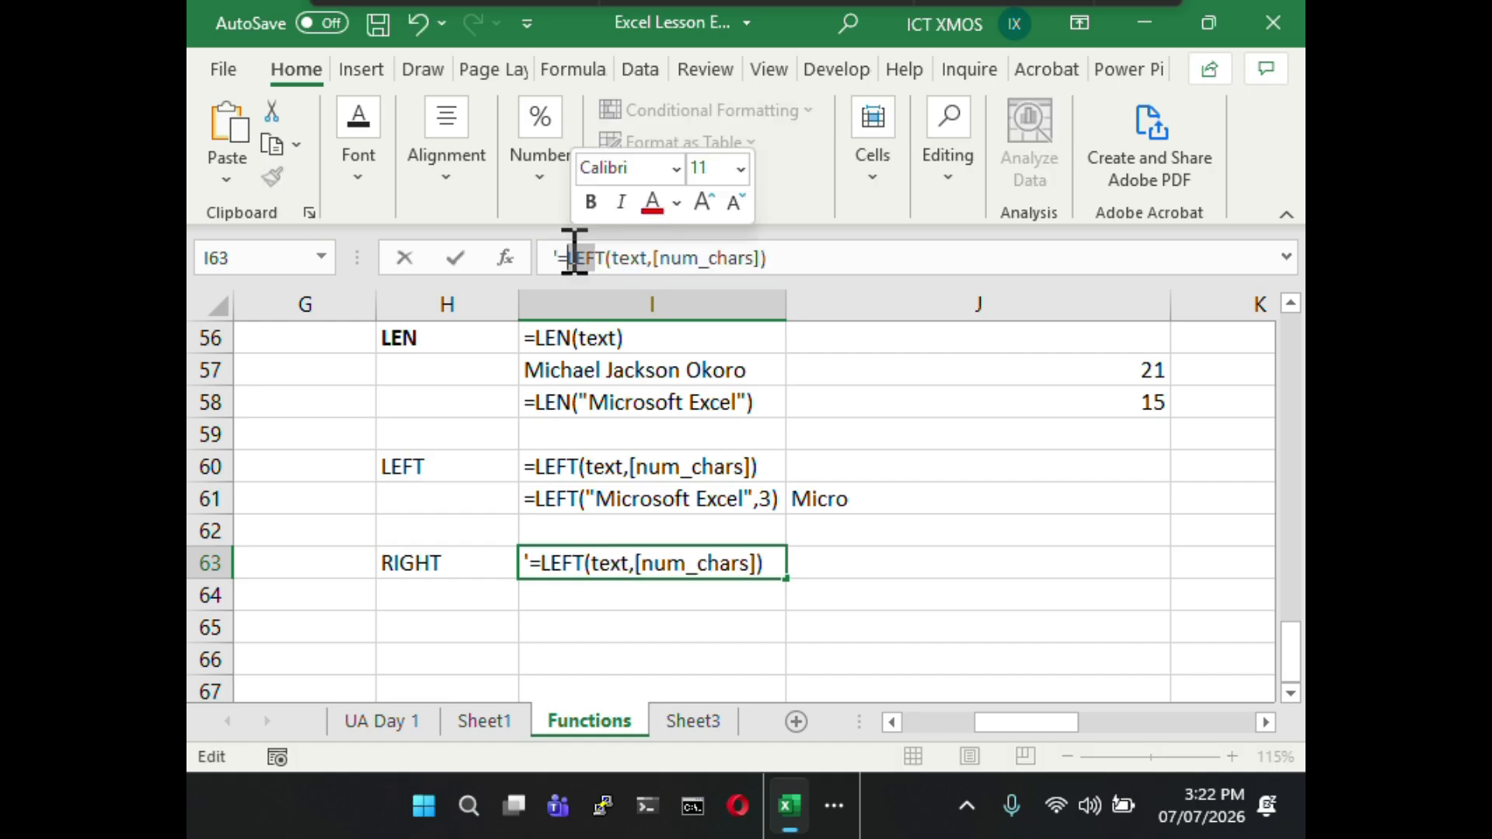
text(RIG)
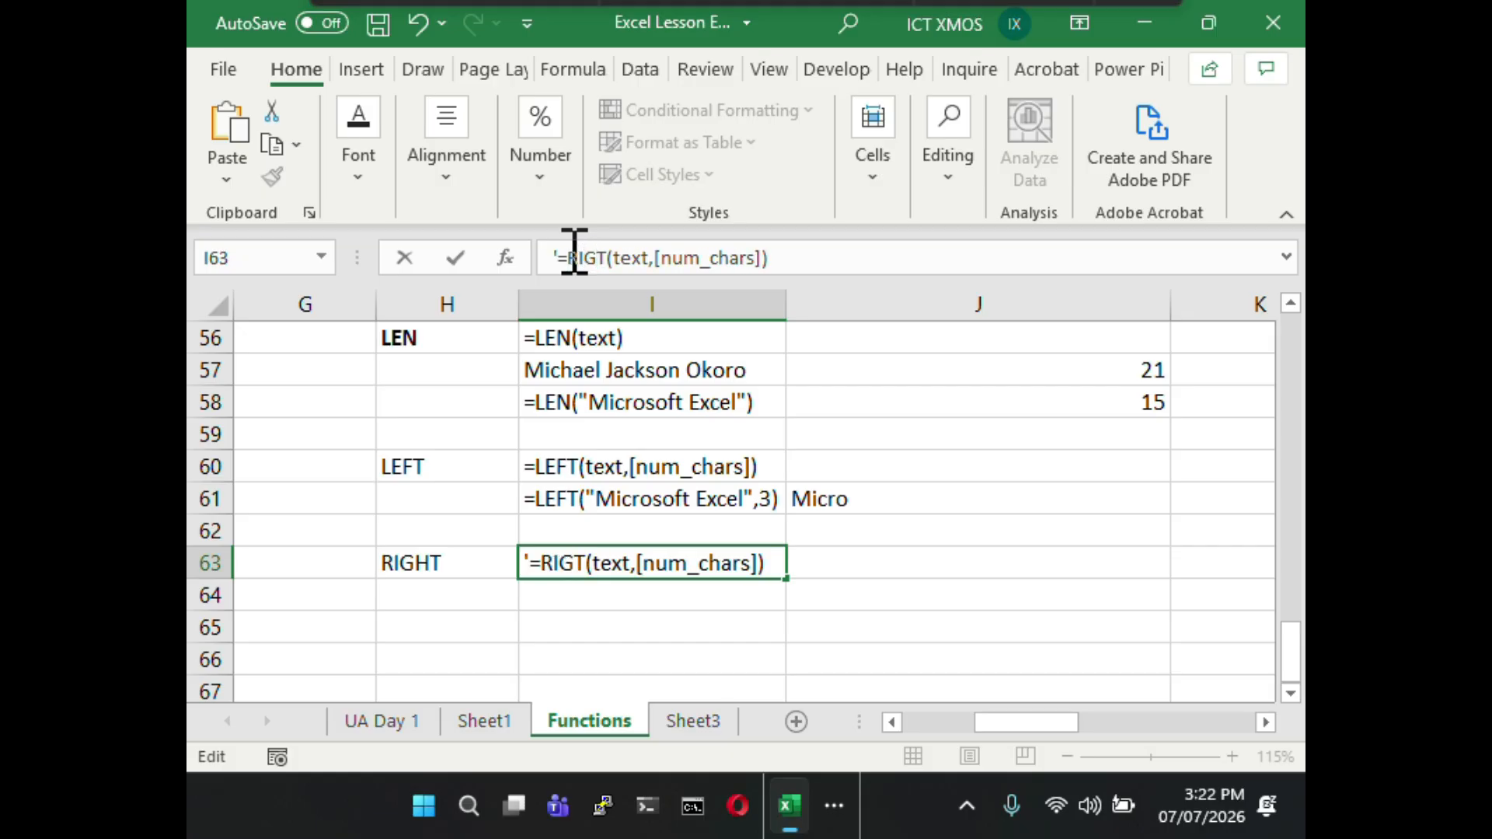
text(H)
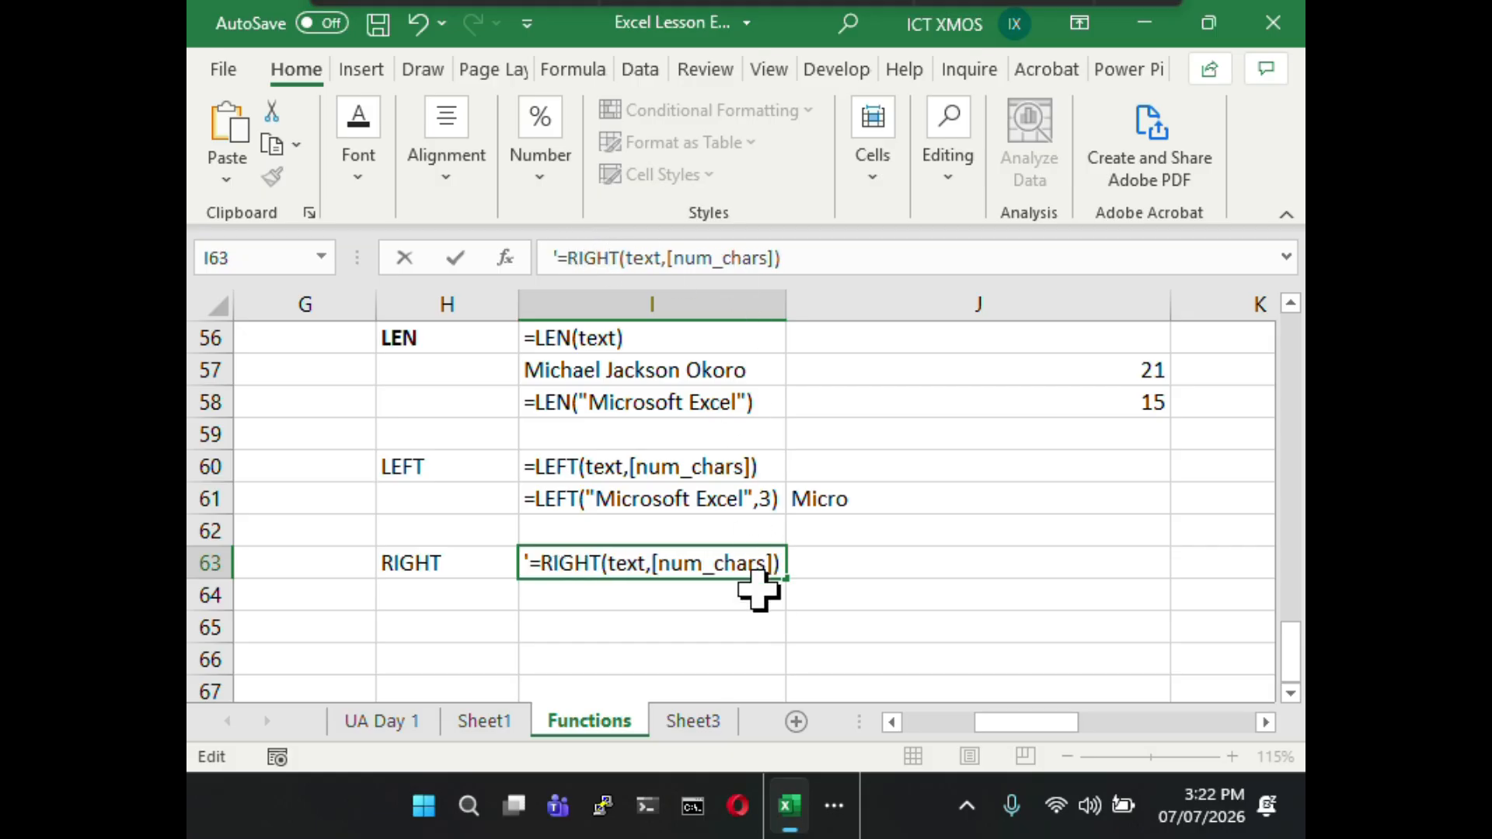
click(759, 595)
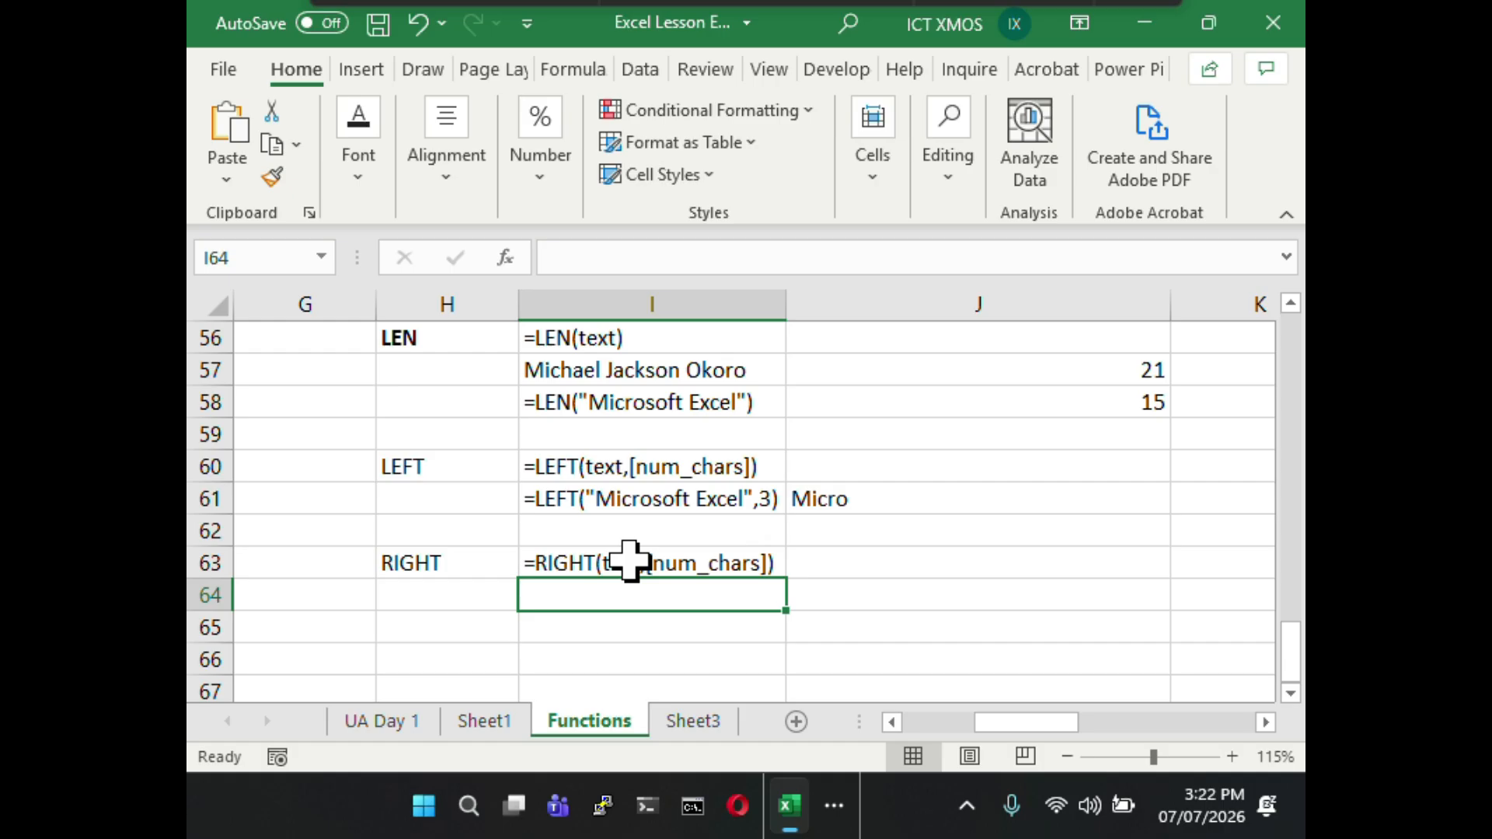
- Copy I61's example into I64 and edit it to =RIGHT("Microsoft Excel",4)
click(628, 501)
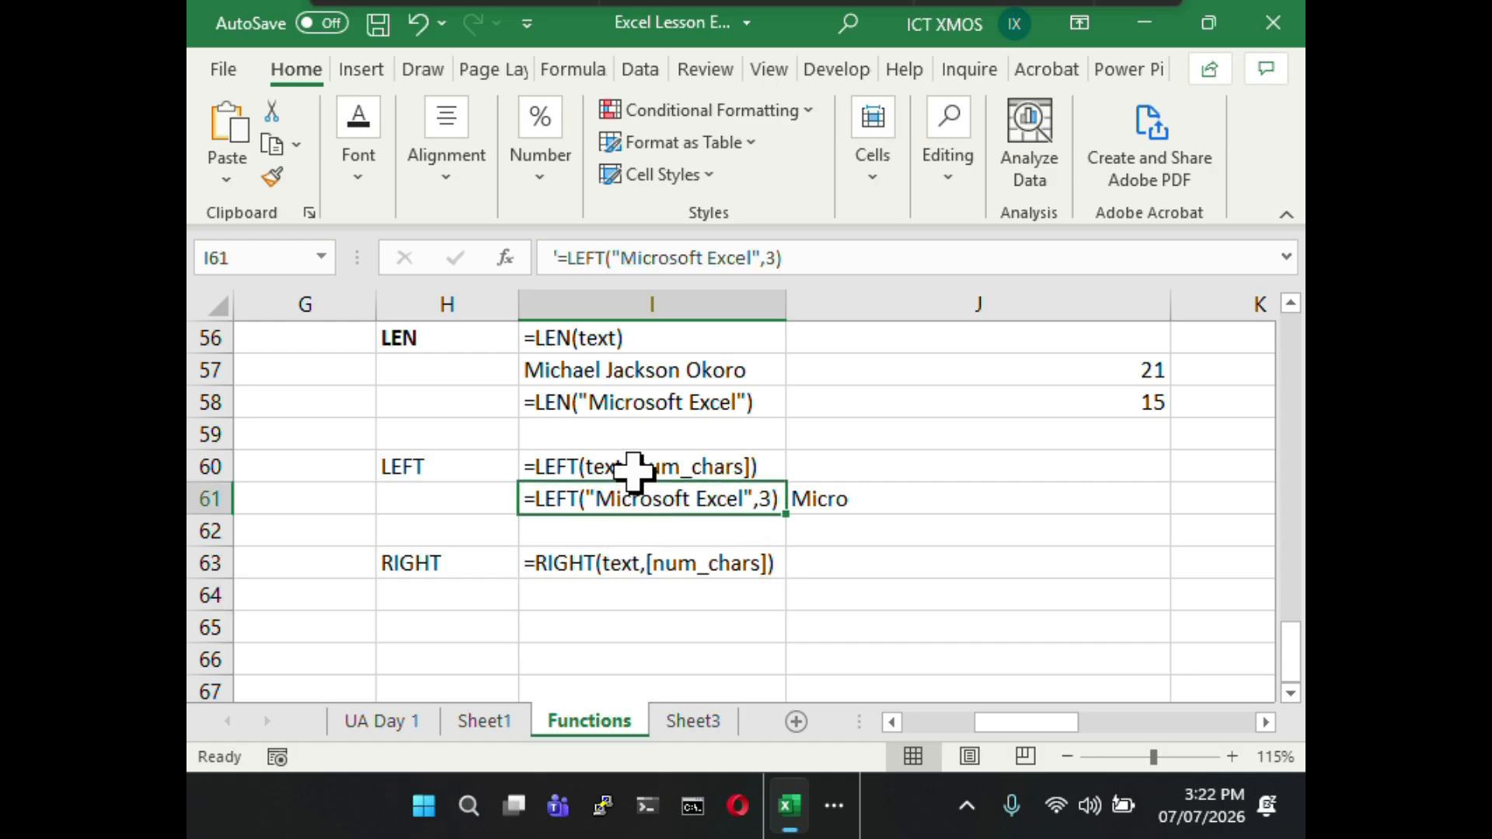
drag(783, 259, 560, 260)
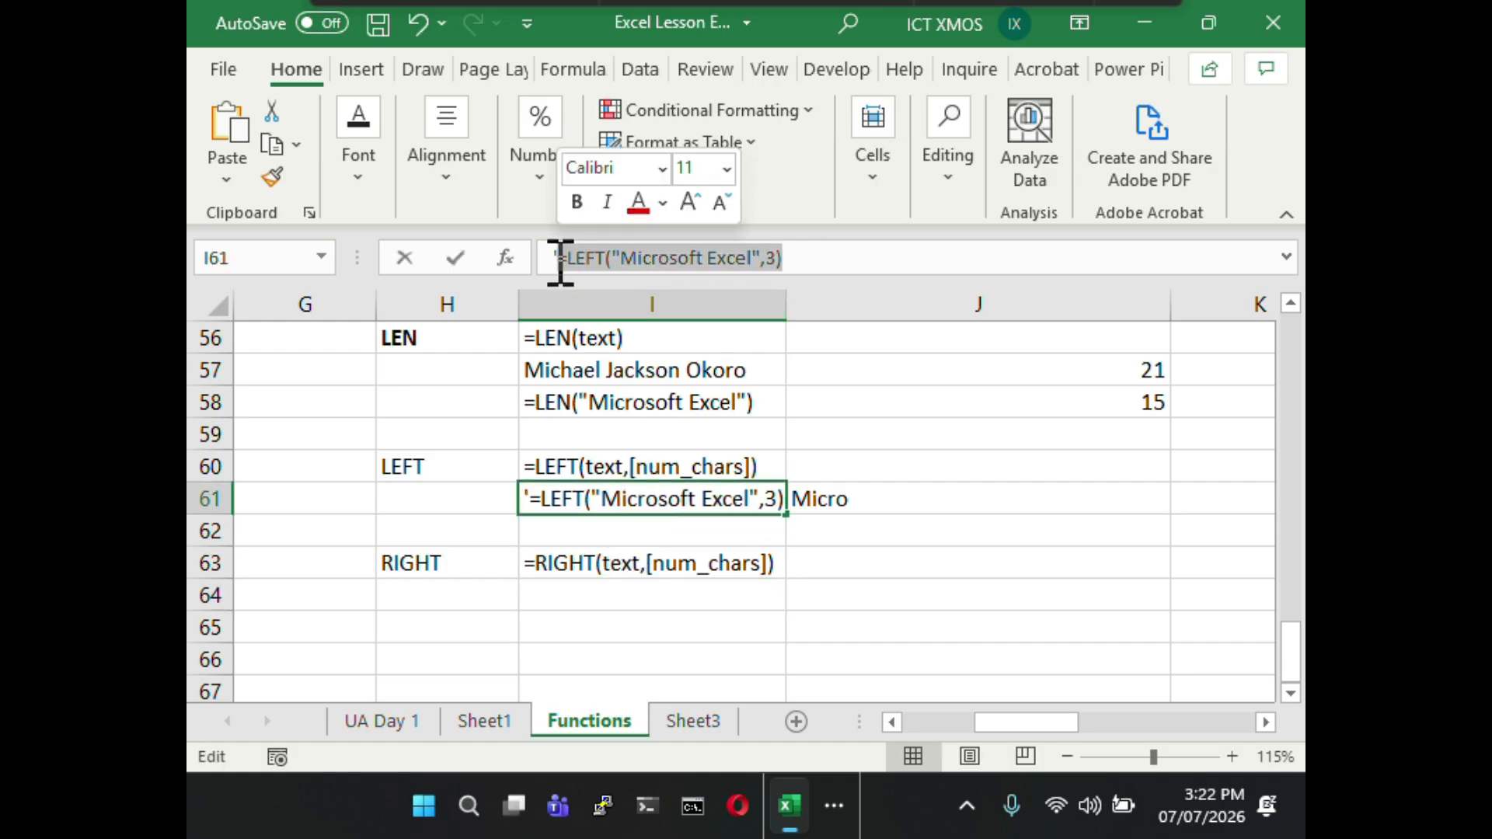
click(796, 259)
drag(795, 259, 551, 253)
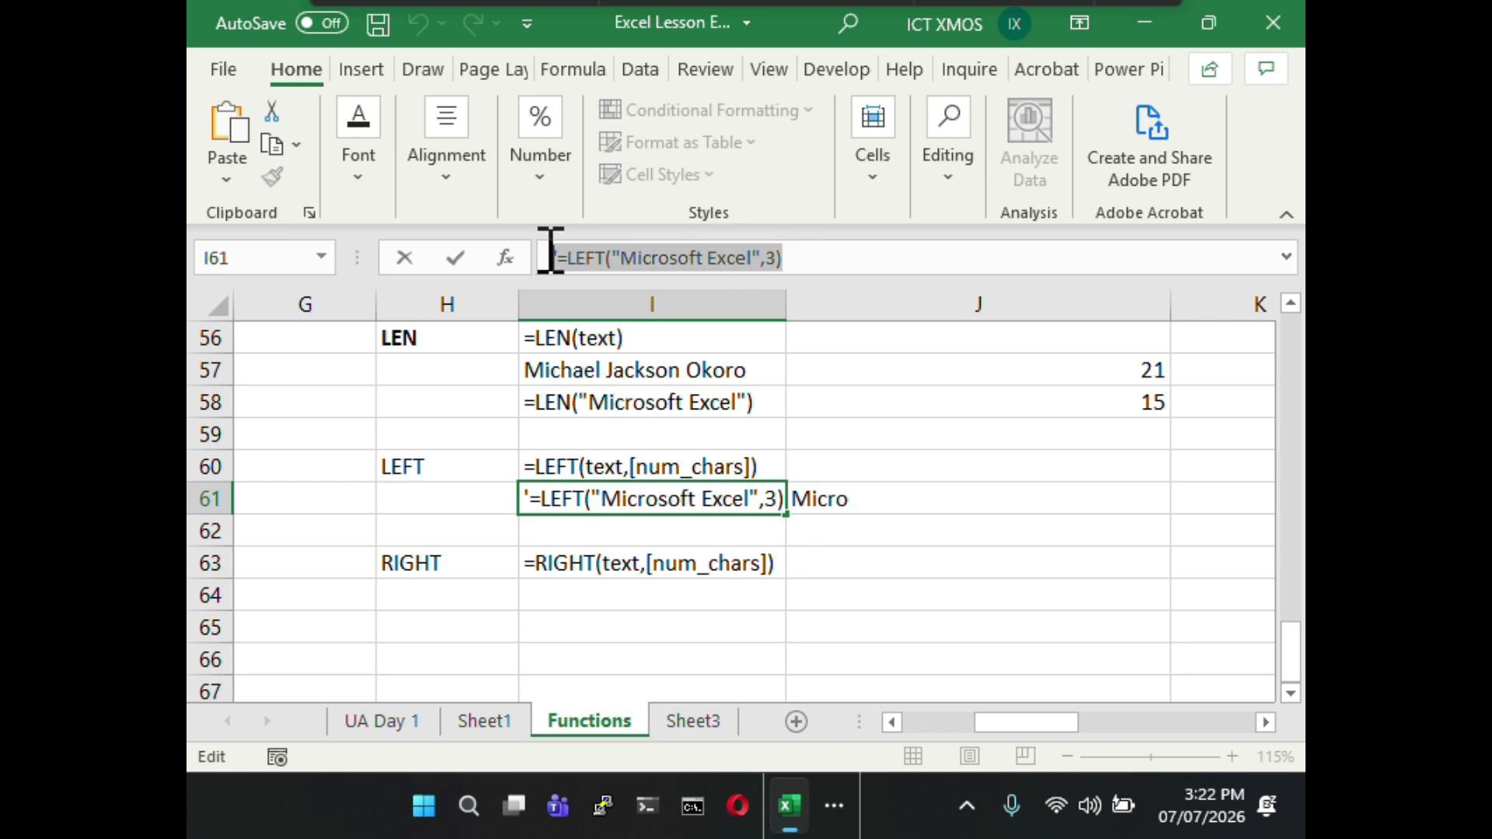
click(605, 592)
click(606, 260)
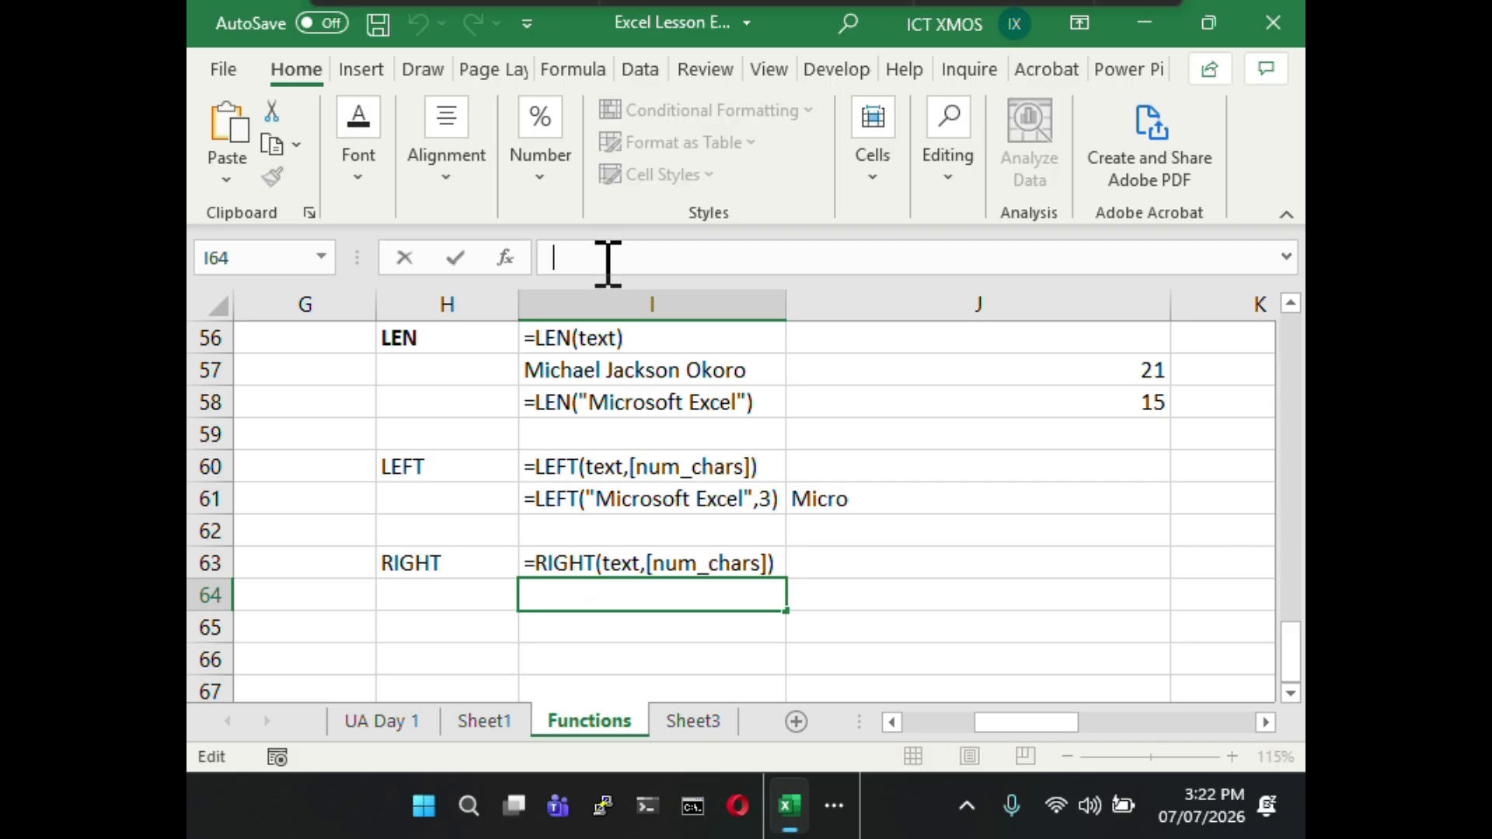
key(ctrl+v)
double_click(605, 260)
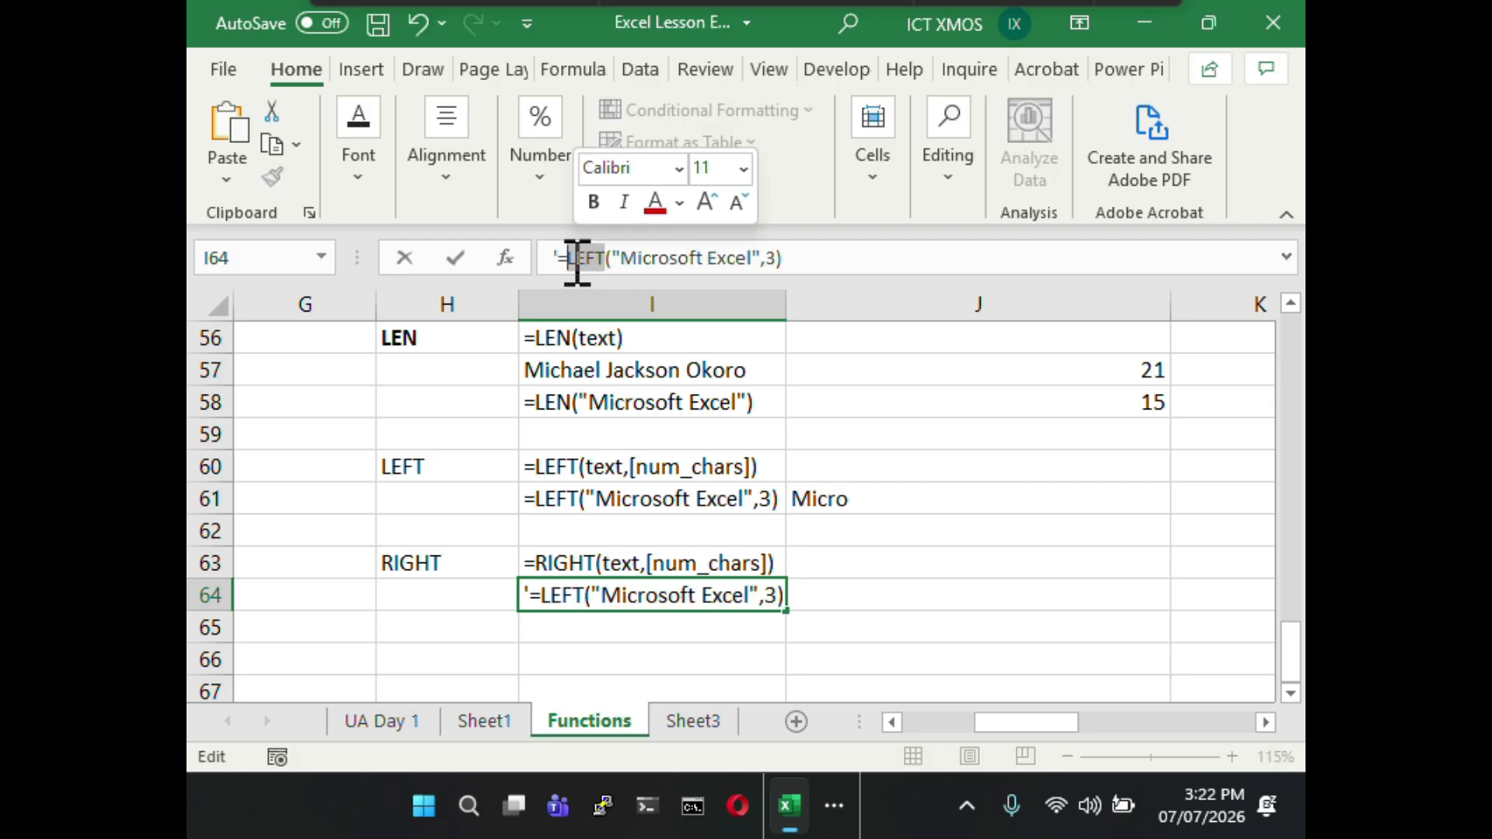
text(RIGHT)
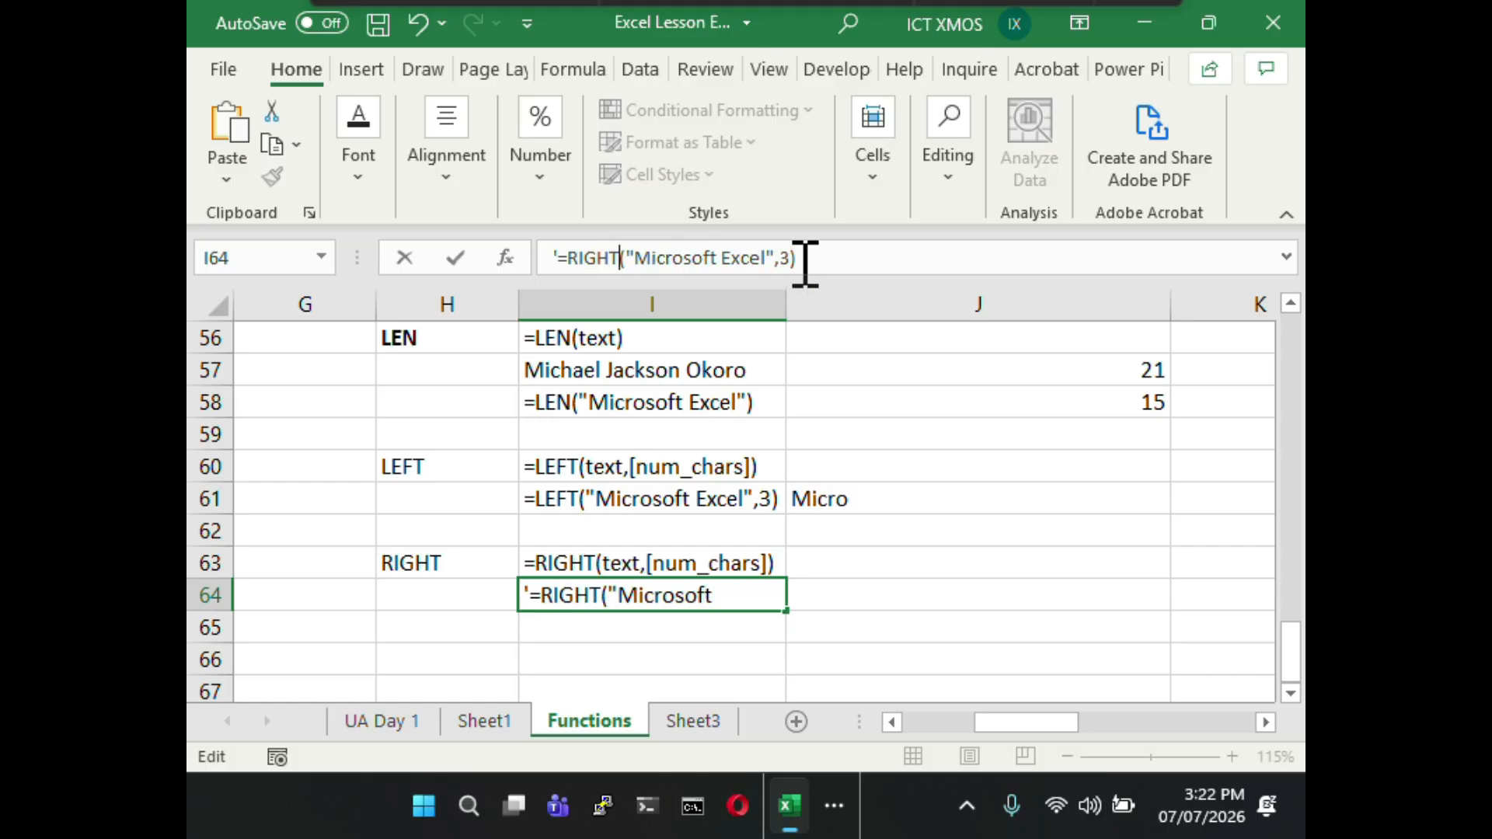
double_click(785, 259)
text(4)
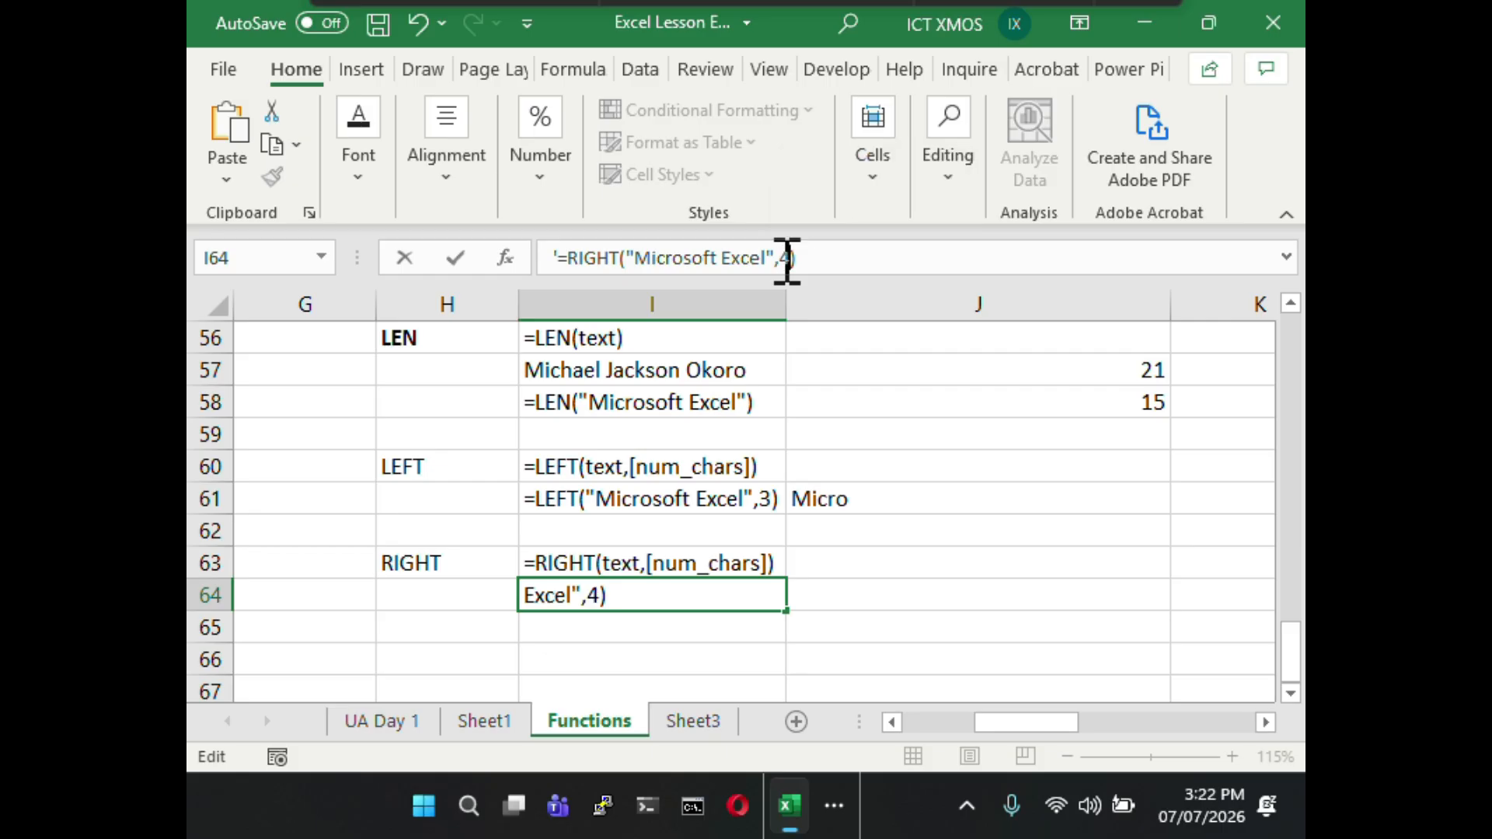
key(ctrl+Return)
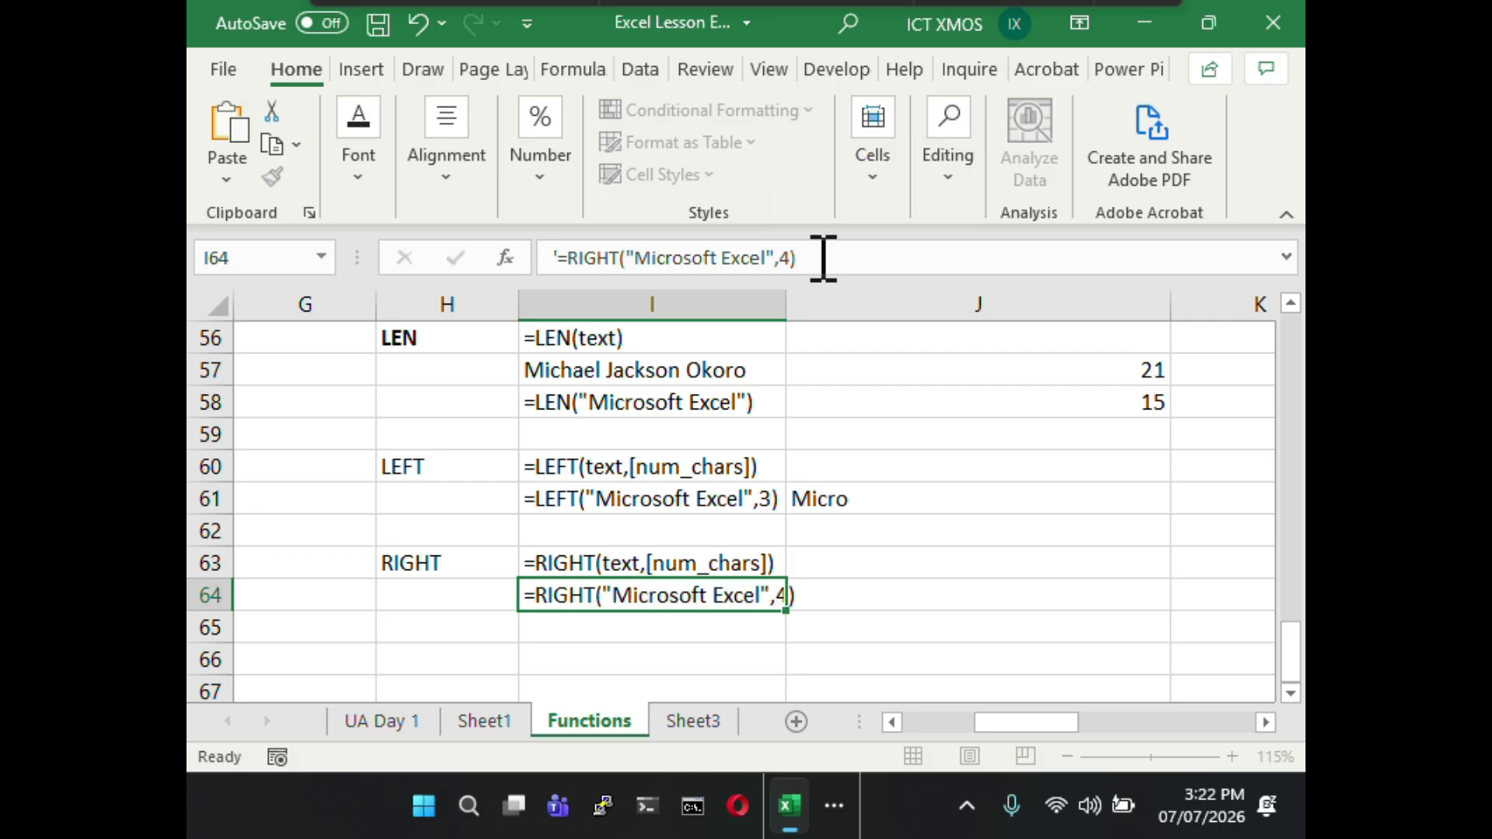
- Paste the RIGHT example text into J64
click(886, 601)
click(725, 597)
drag(827, 256, 525, 258)
key(ctrl+c)
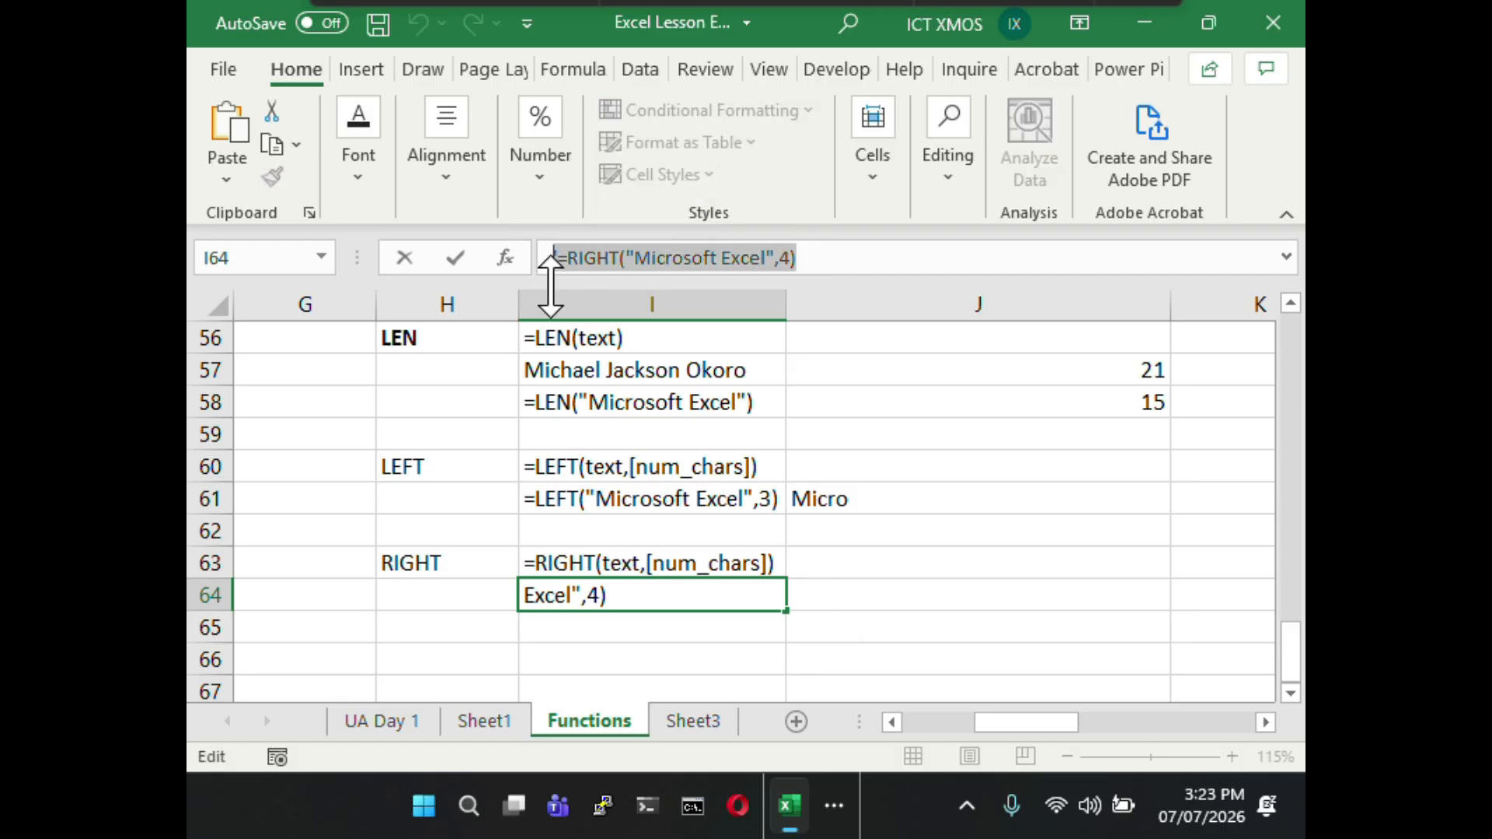
click(920, 594)
click(802, 260)
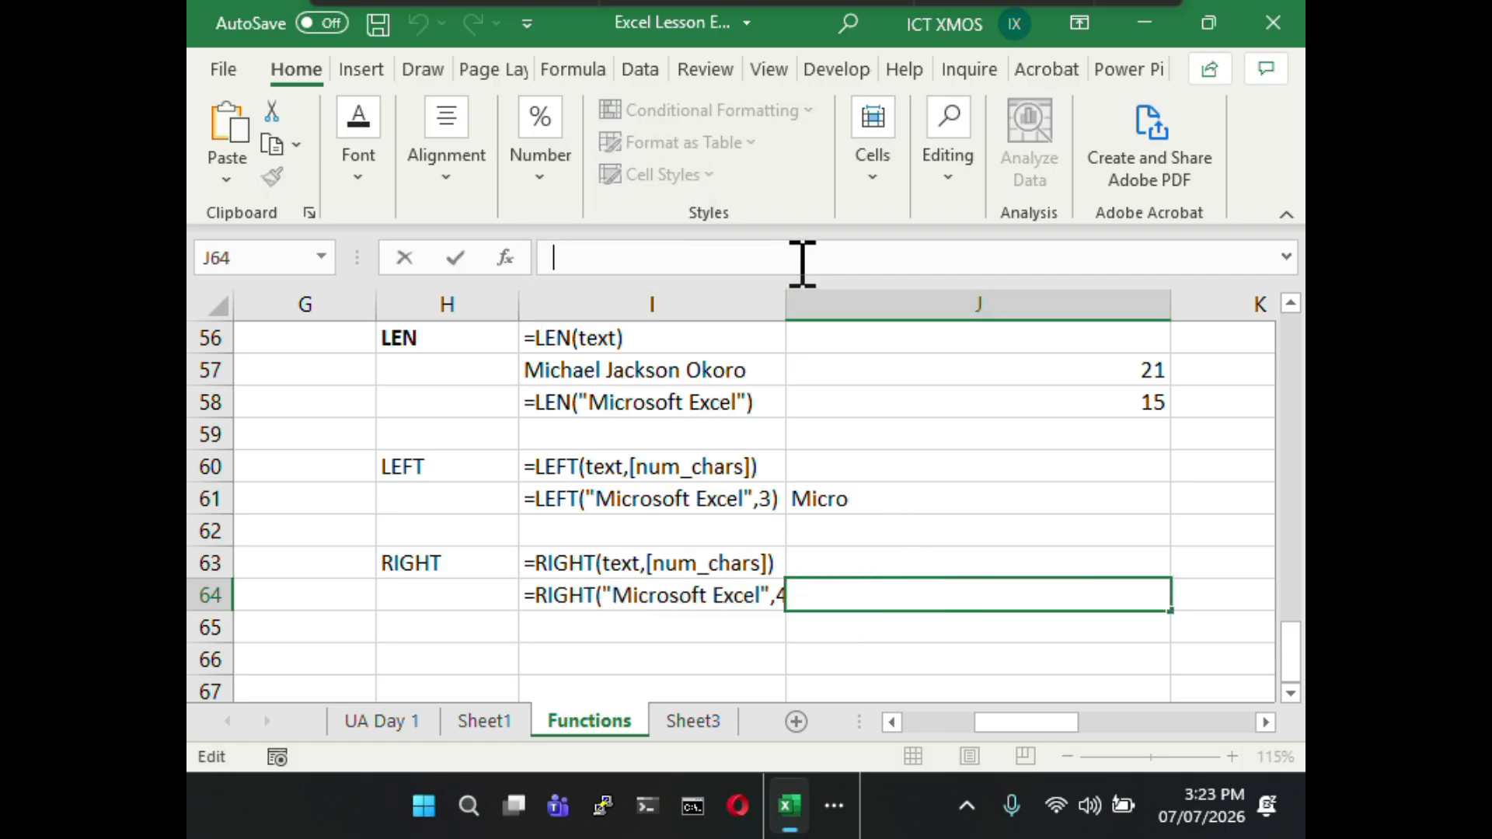
key(ctrl+v)
click(816, 404)
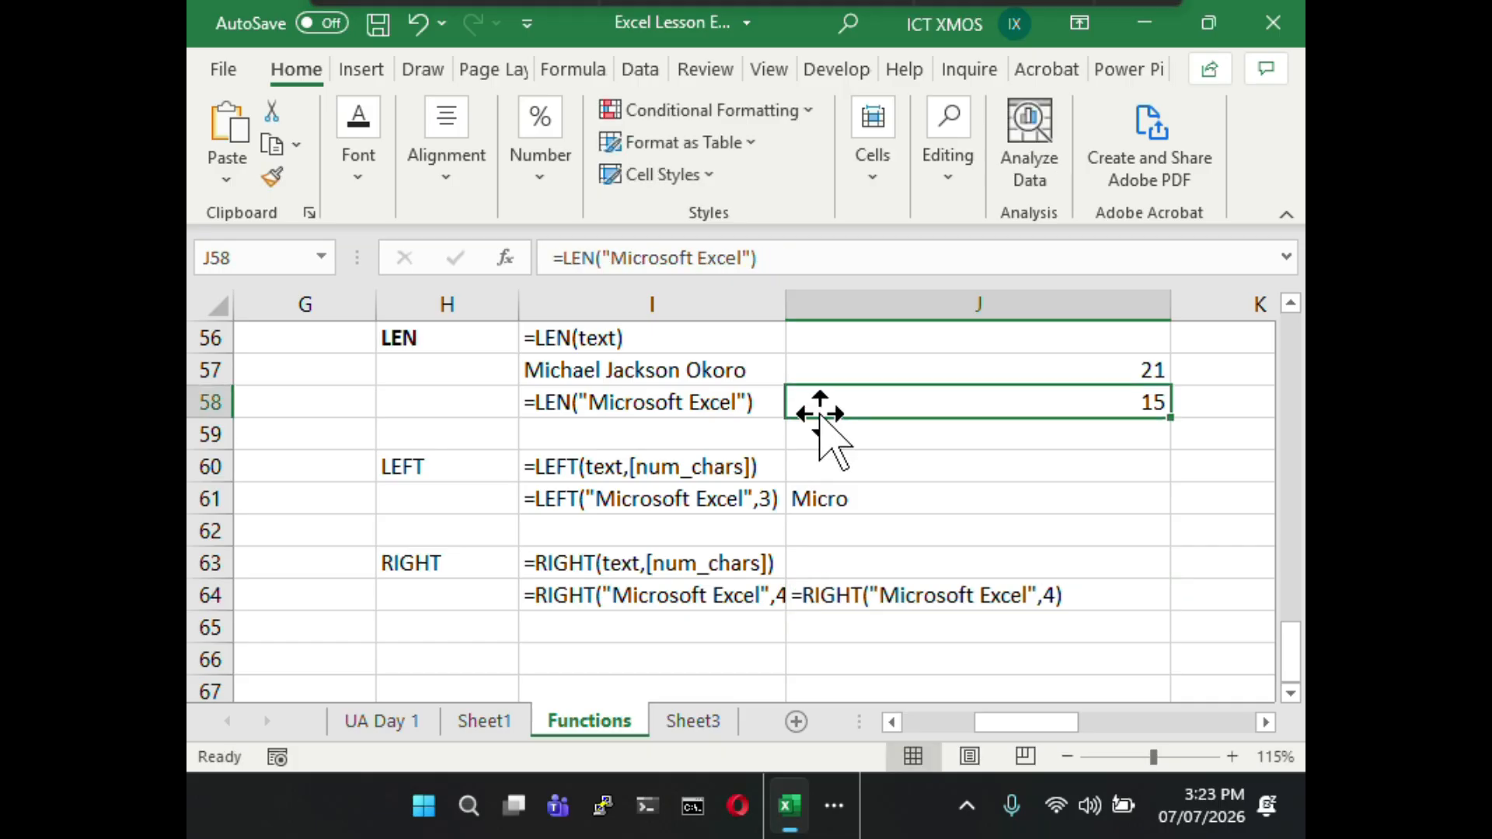
- Widen column I and remove J64's leading apostrophe so it returns xcel
drag(777, 299, 818, 301)
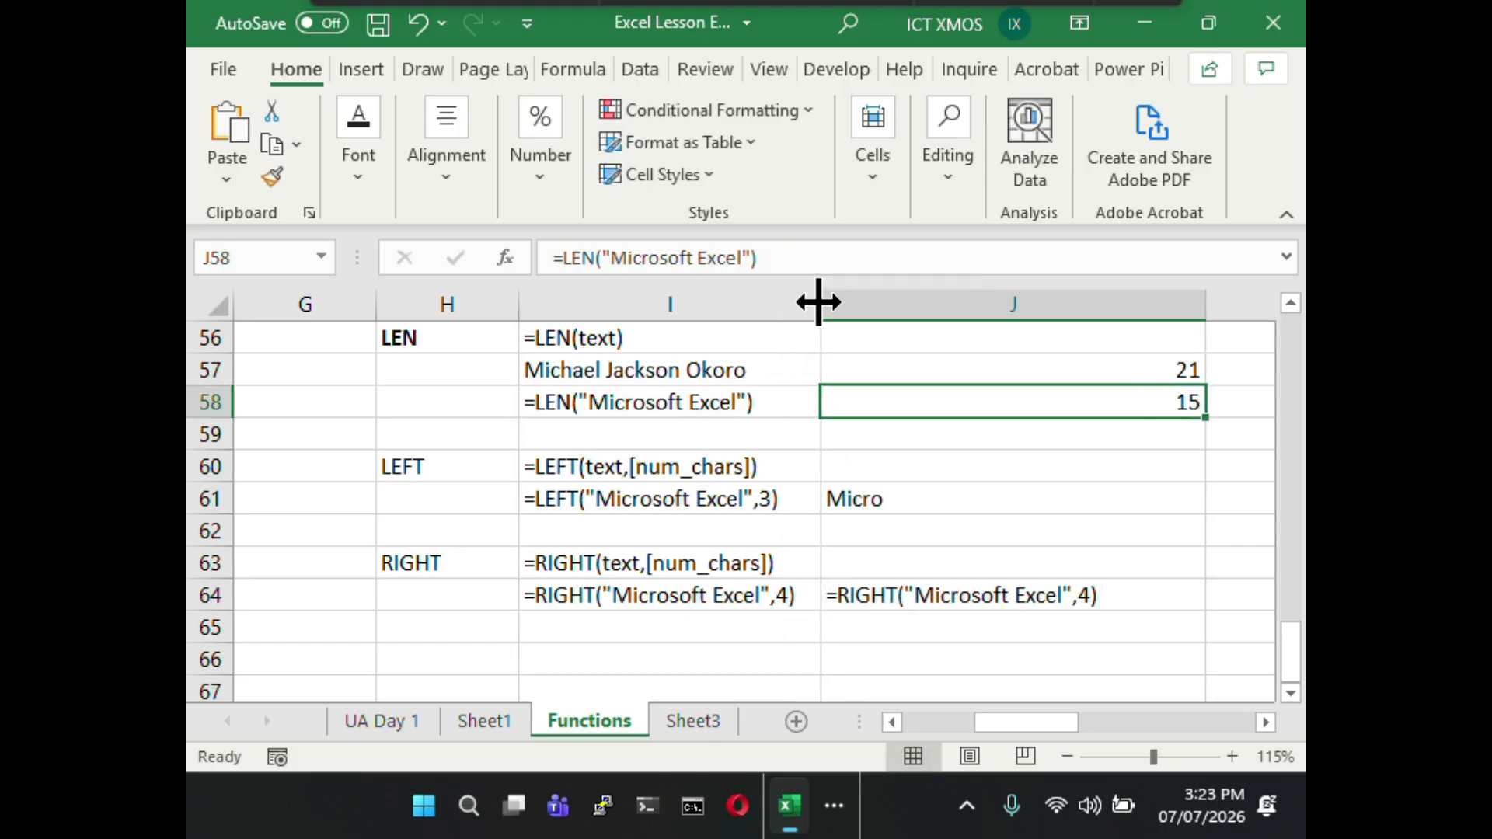
click(917, 528)
click(917, 595)
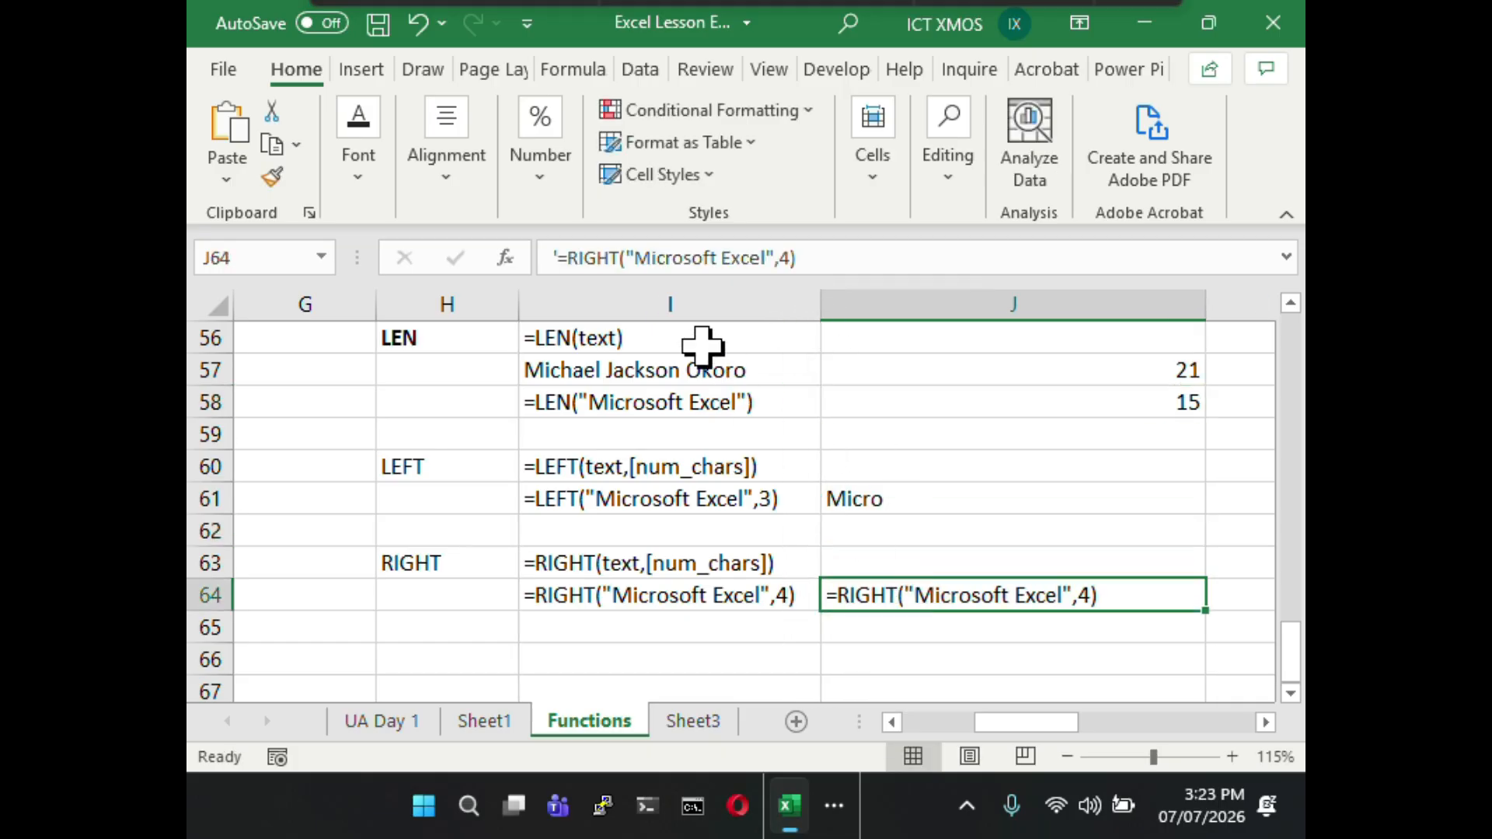
click(564, 260)
key(BackSpace)
key(Return)
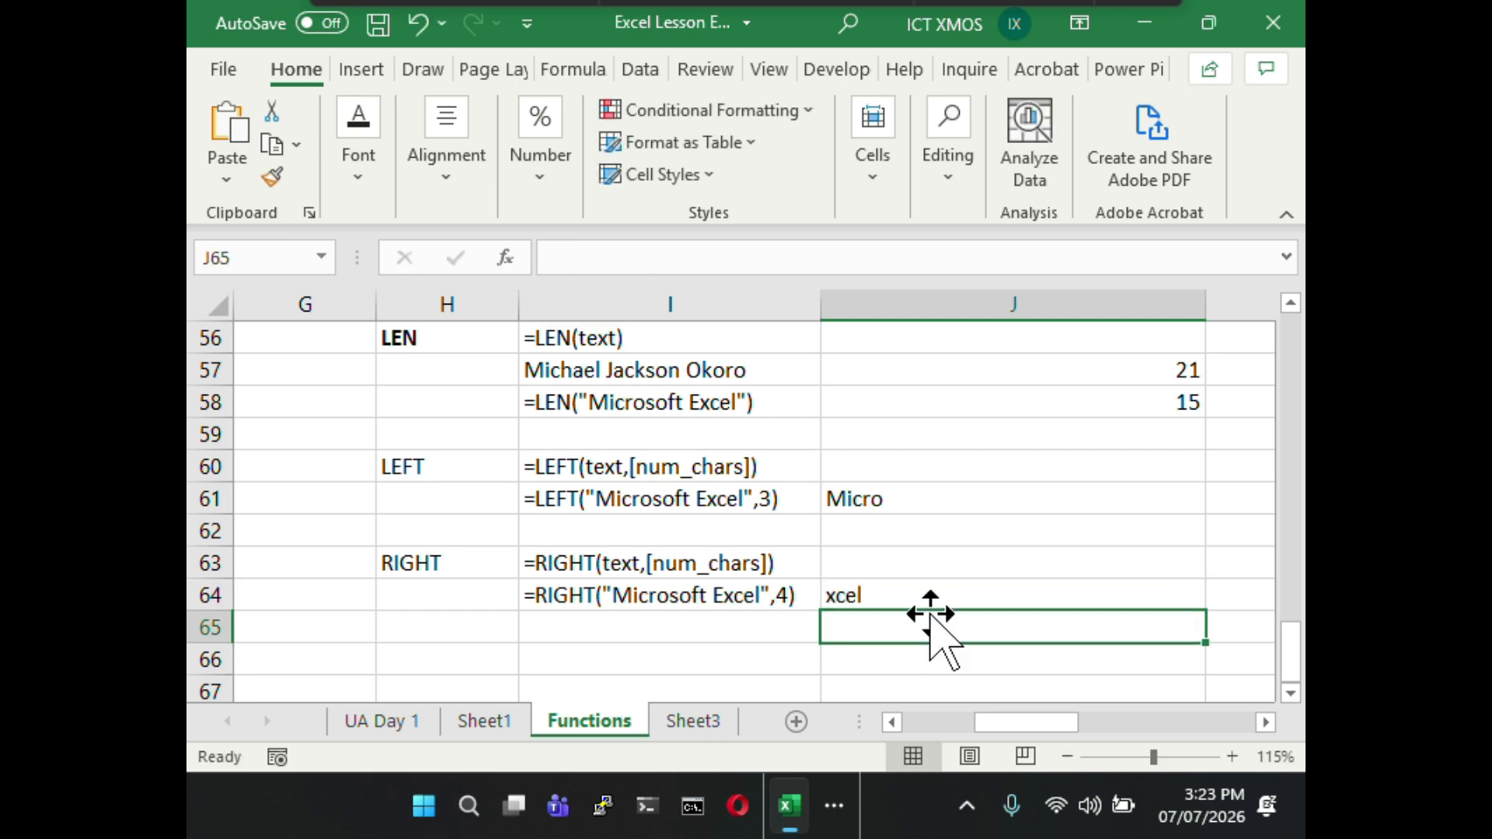
click(878, 659)
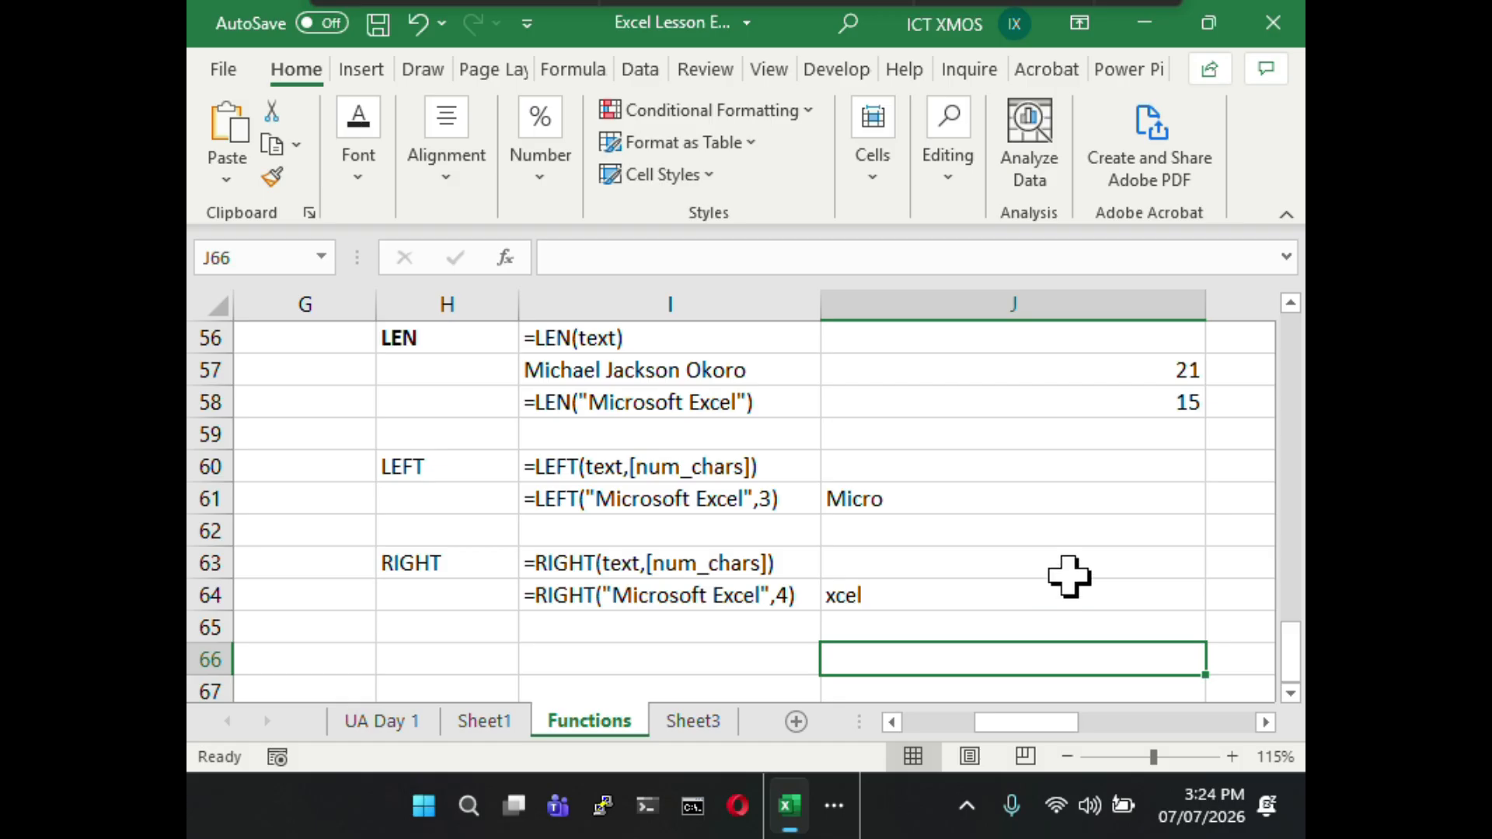
- Copy the RIGHT syntax text from I63 and paste it into I66 beside MID
click(579, 625)
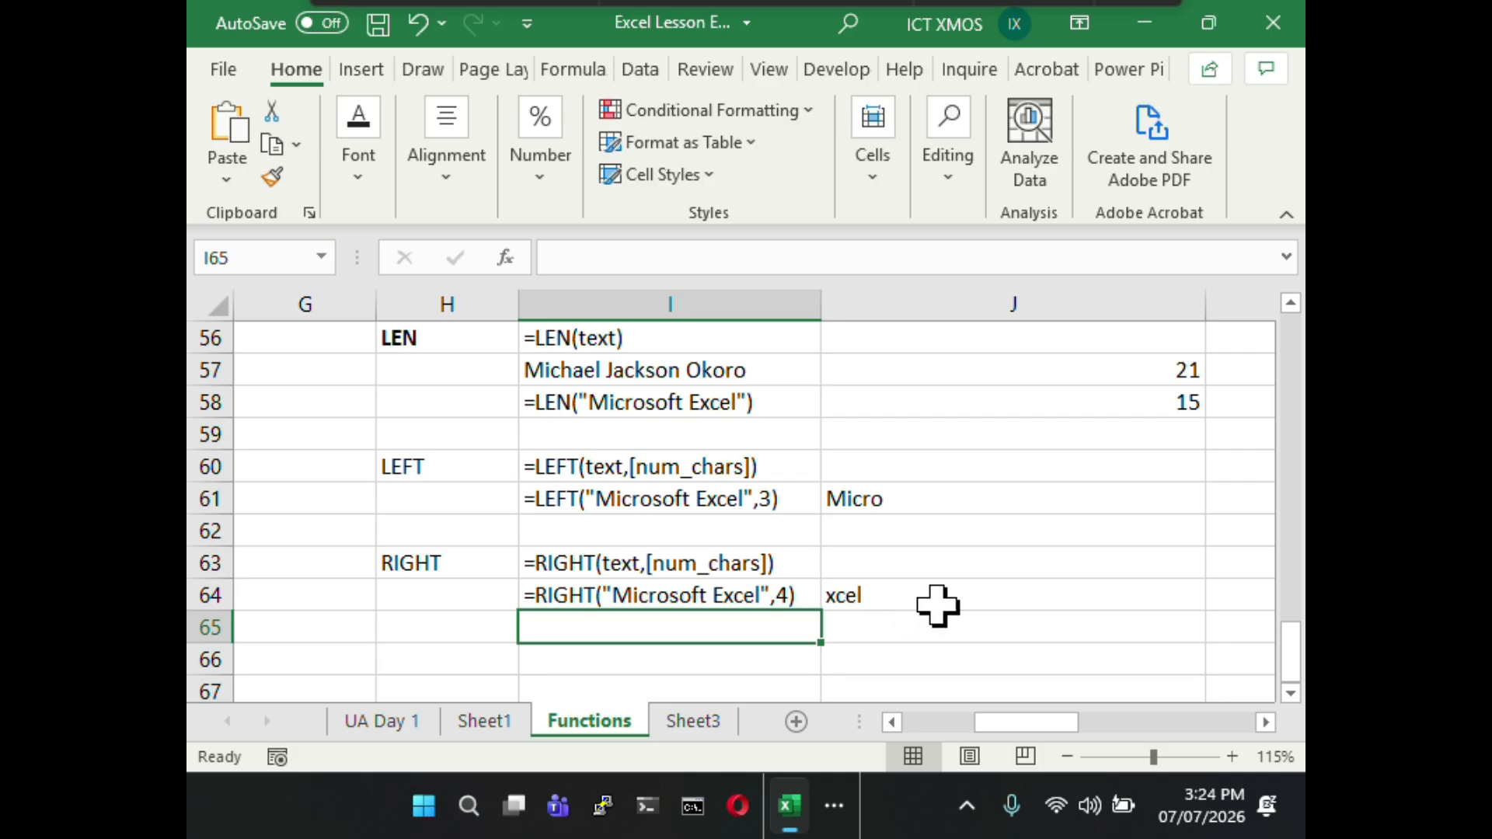
click(1291, 693)
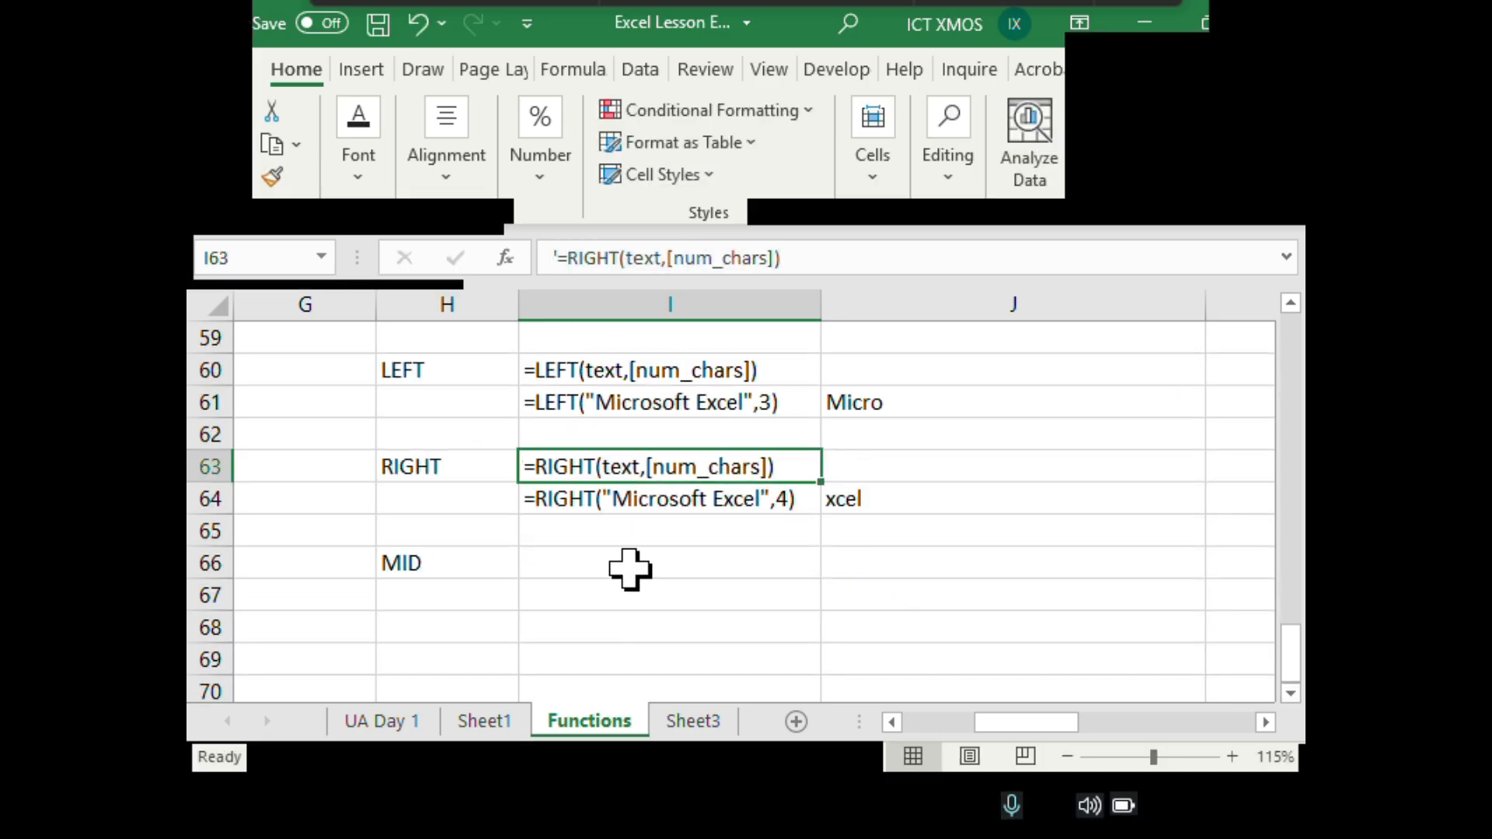
click(630, 563)
click(595, 264)
text('=RIGHT(text,[num_chars]))
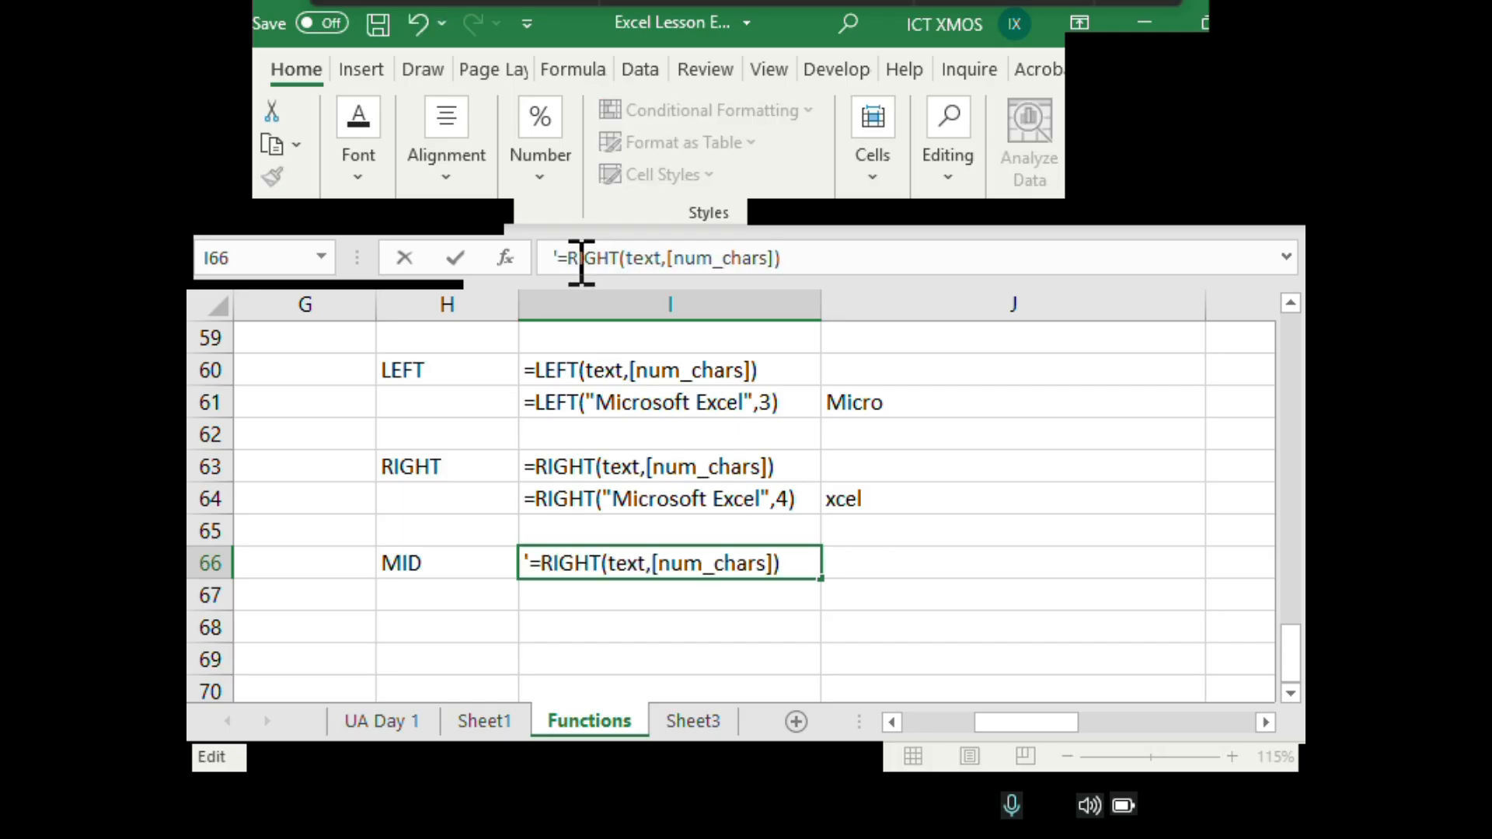
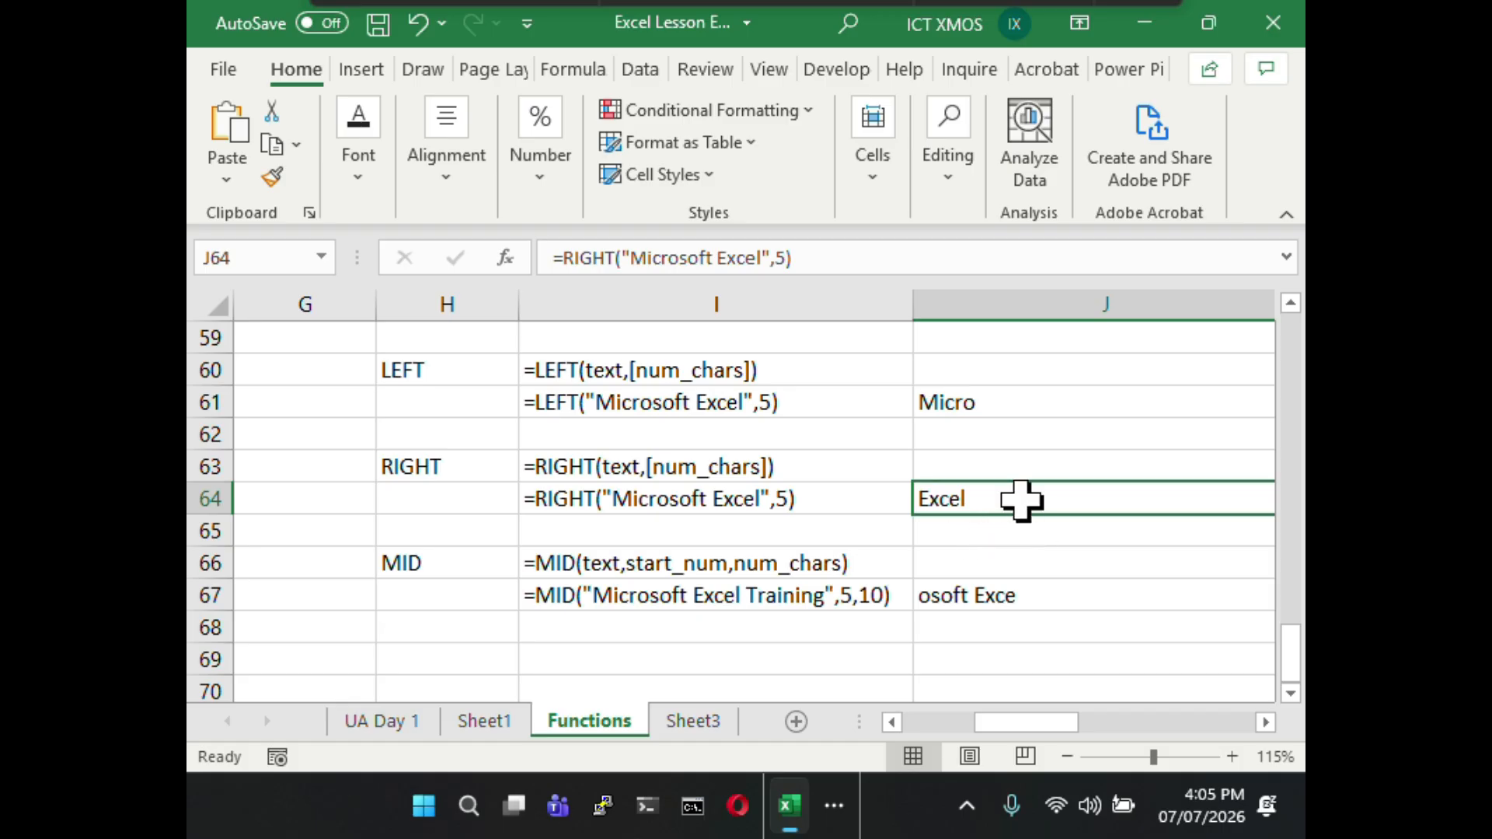
- Change J64's RIGHT character count to 10 so it returns 'soft Excel'
click(787, 260)
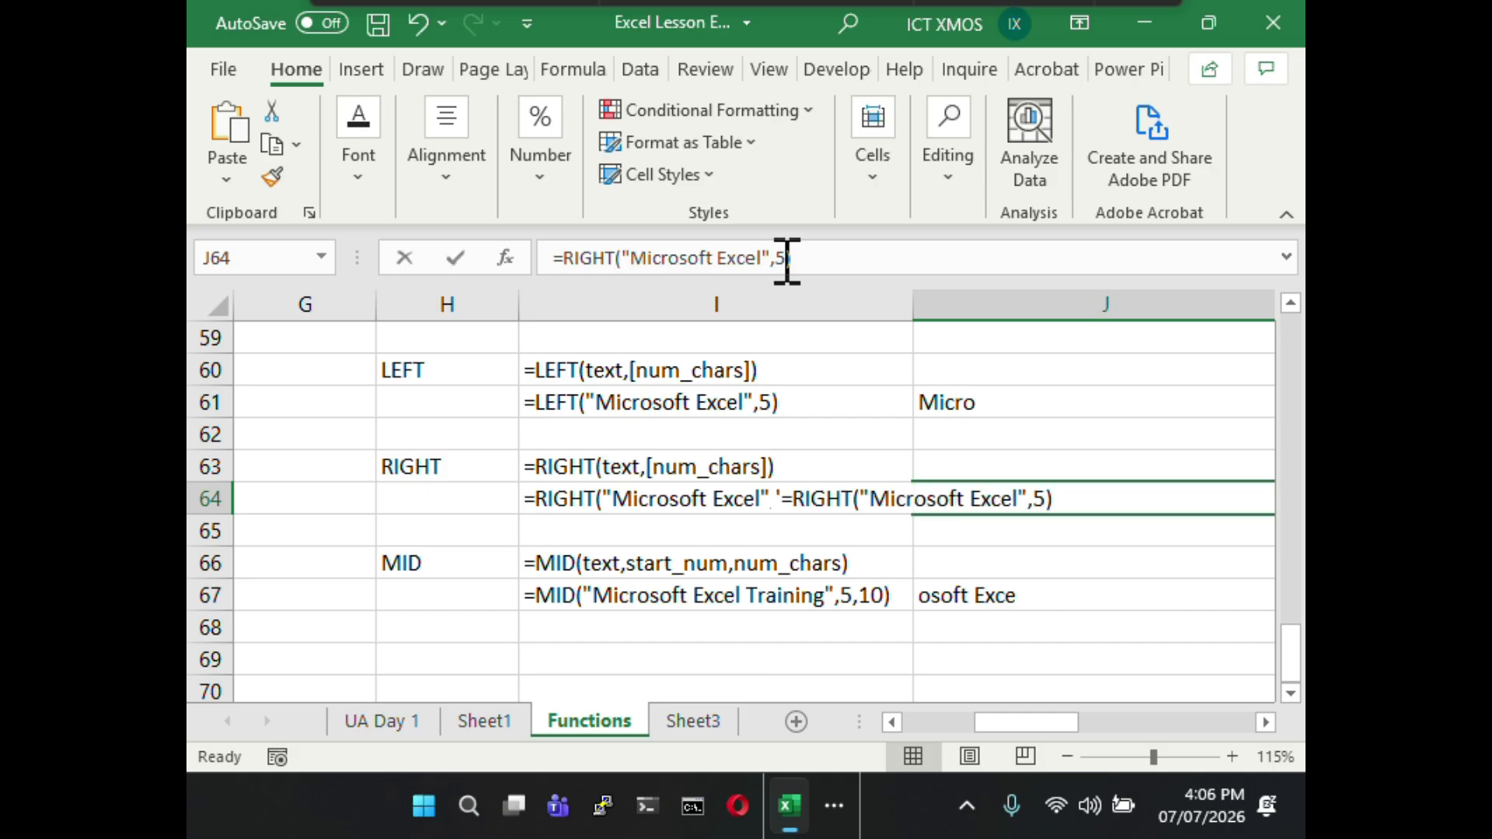
click(776, 259)
text(3)
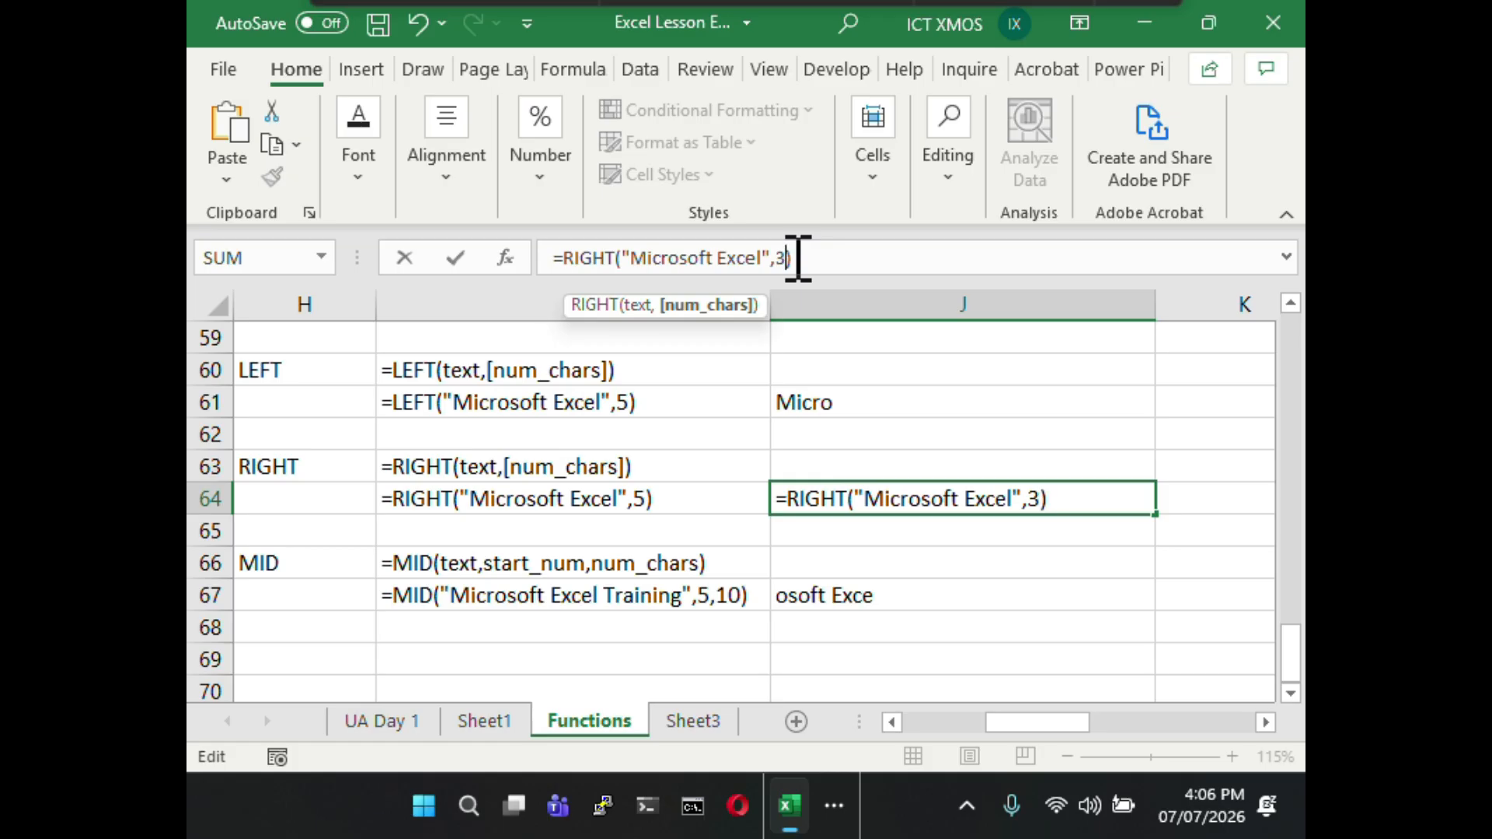
key(Return)
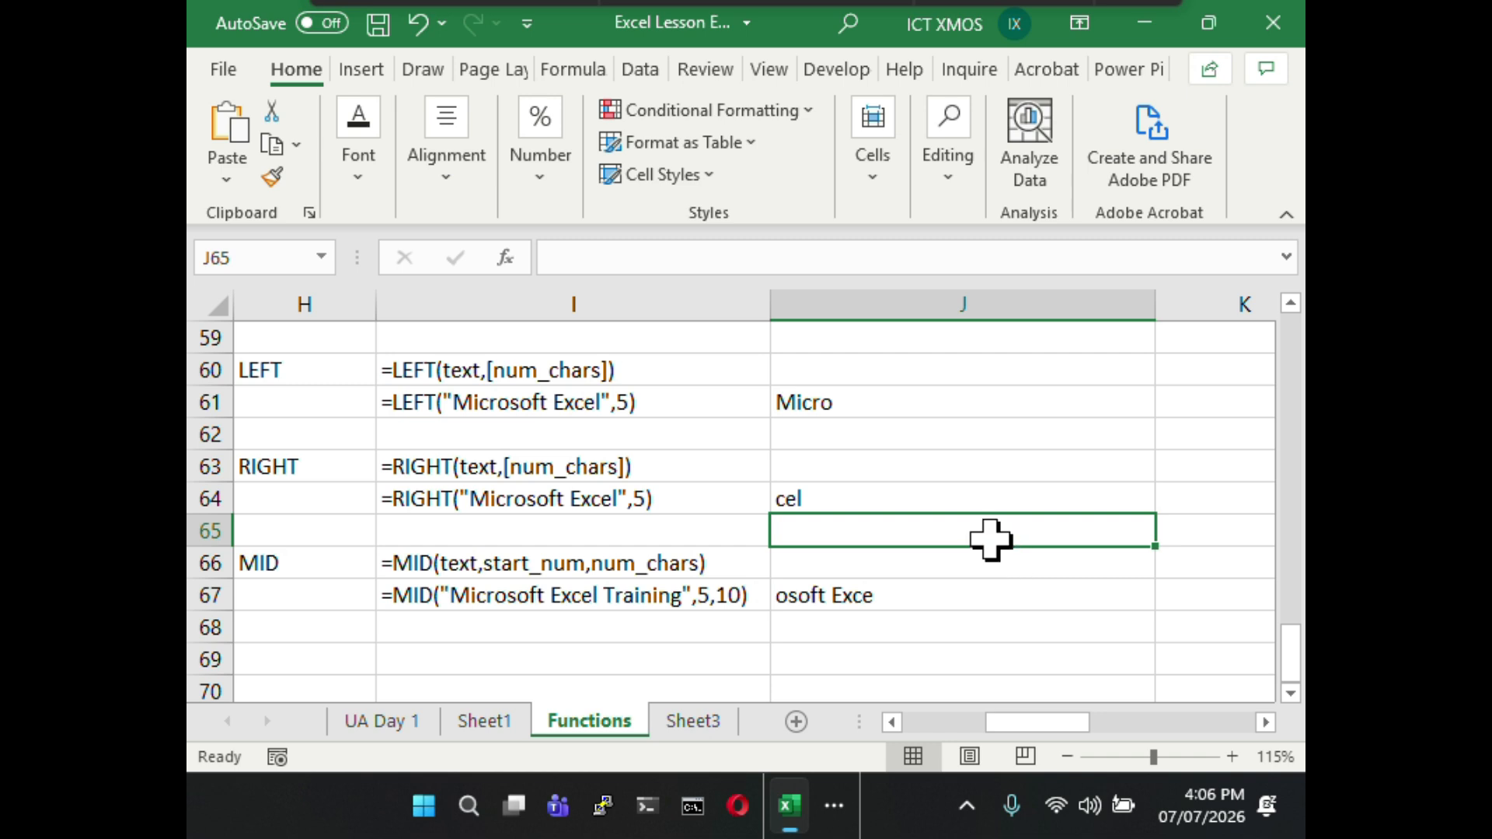
click(964, 499)
click(780, 258)
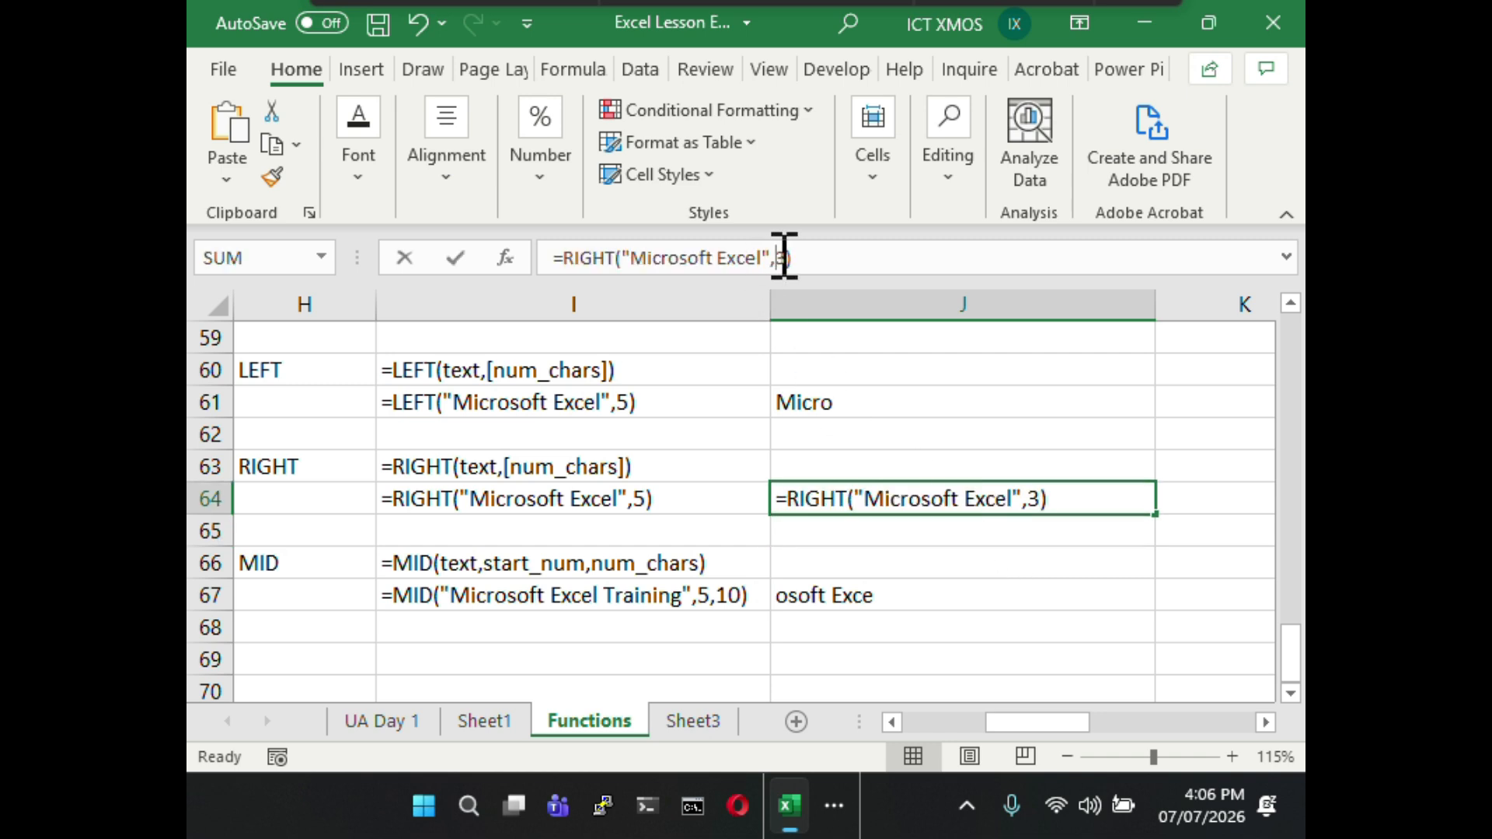
text(10)
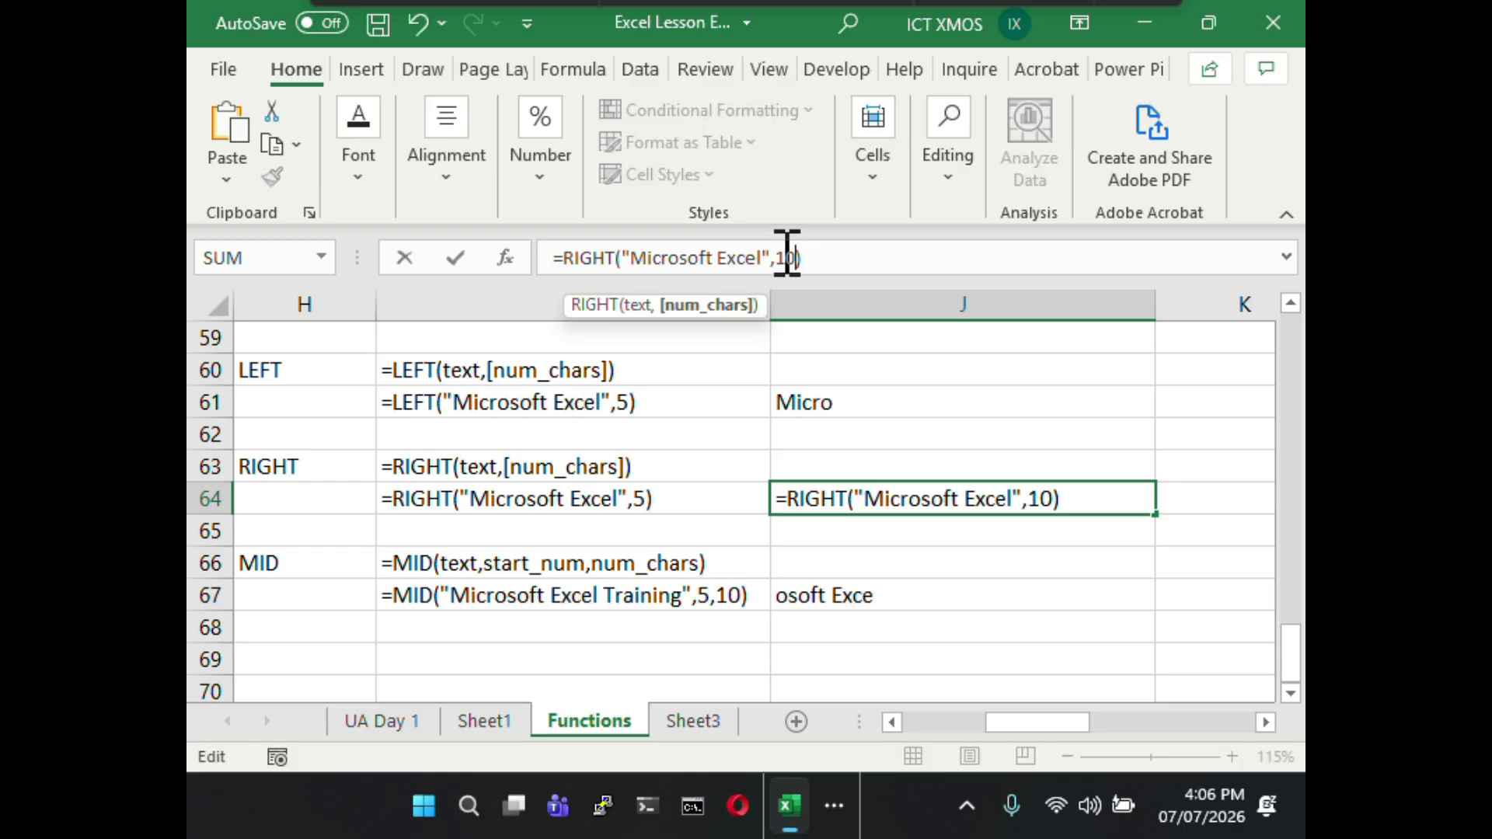
key(Return)
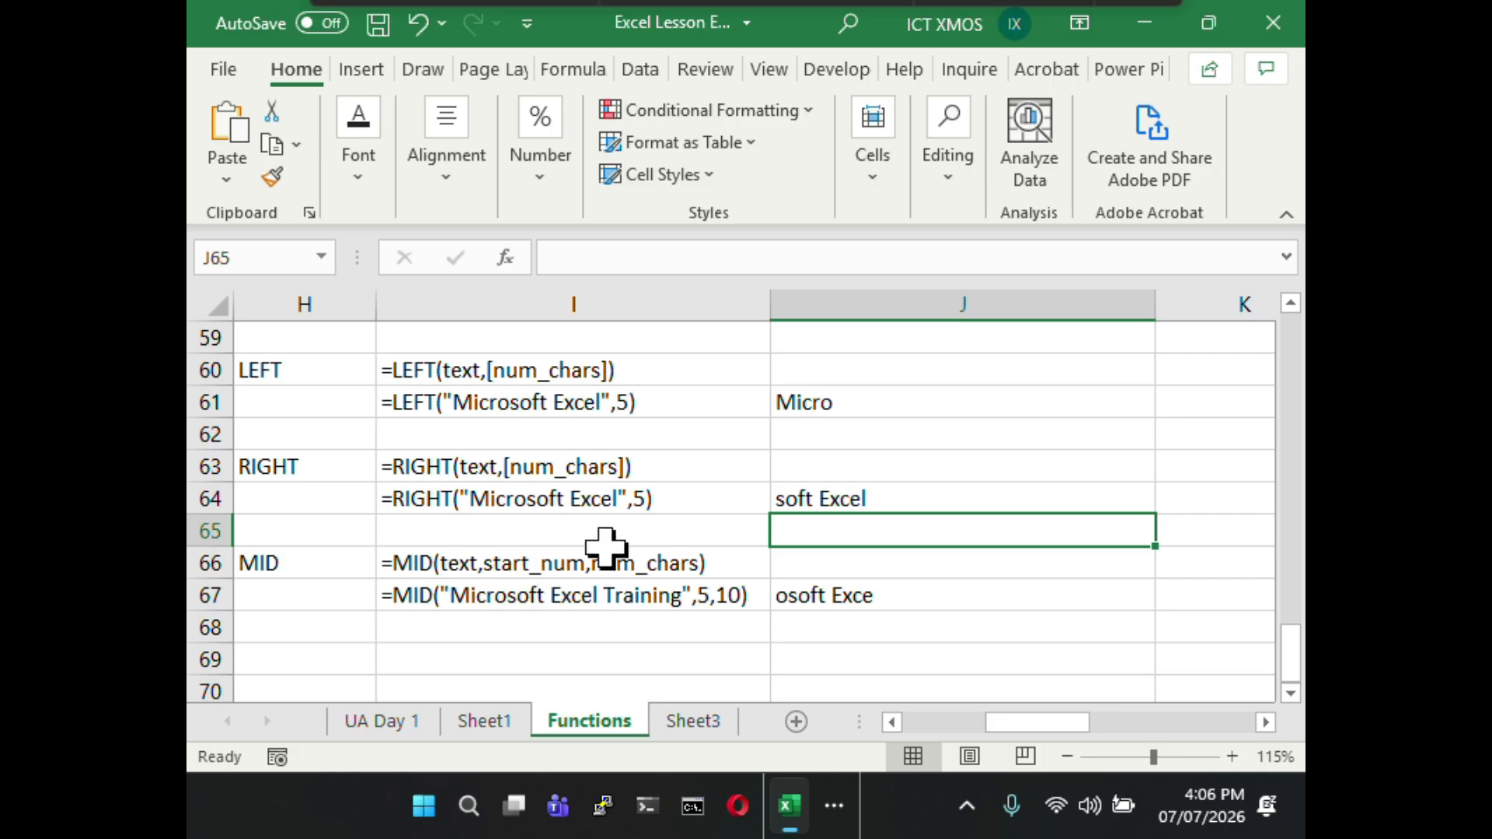
click(607, 498)
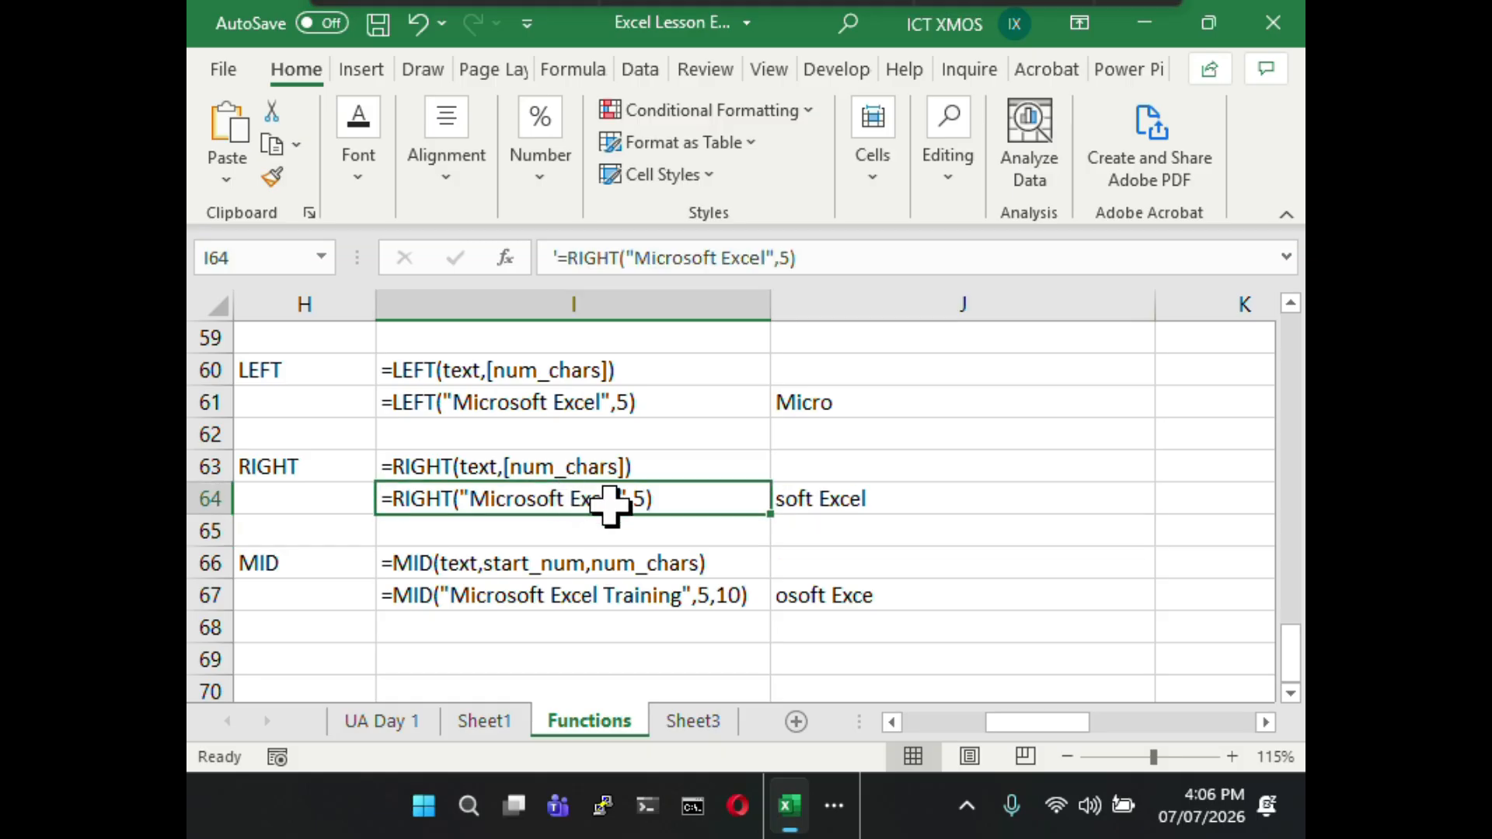
click(725, 257)
click(739, 258)
key(BackSpace)
click(725, 258)
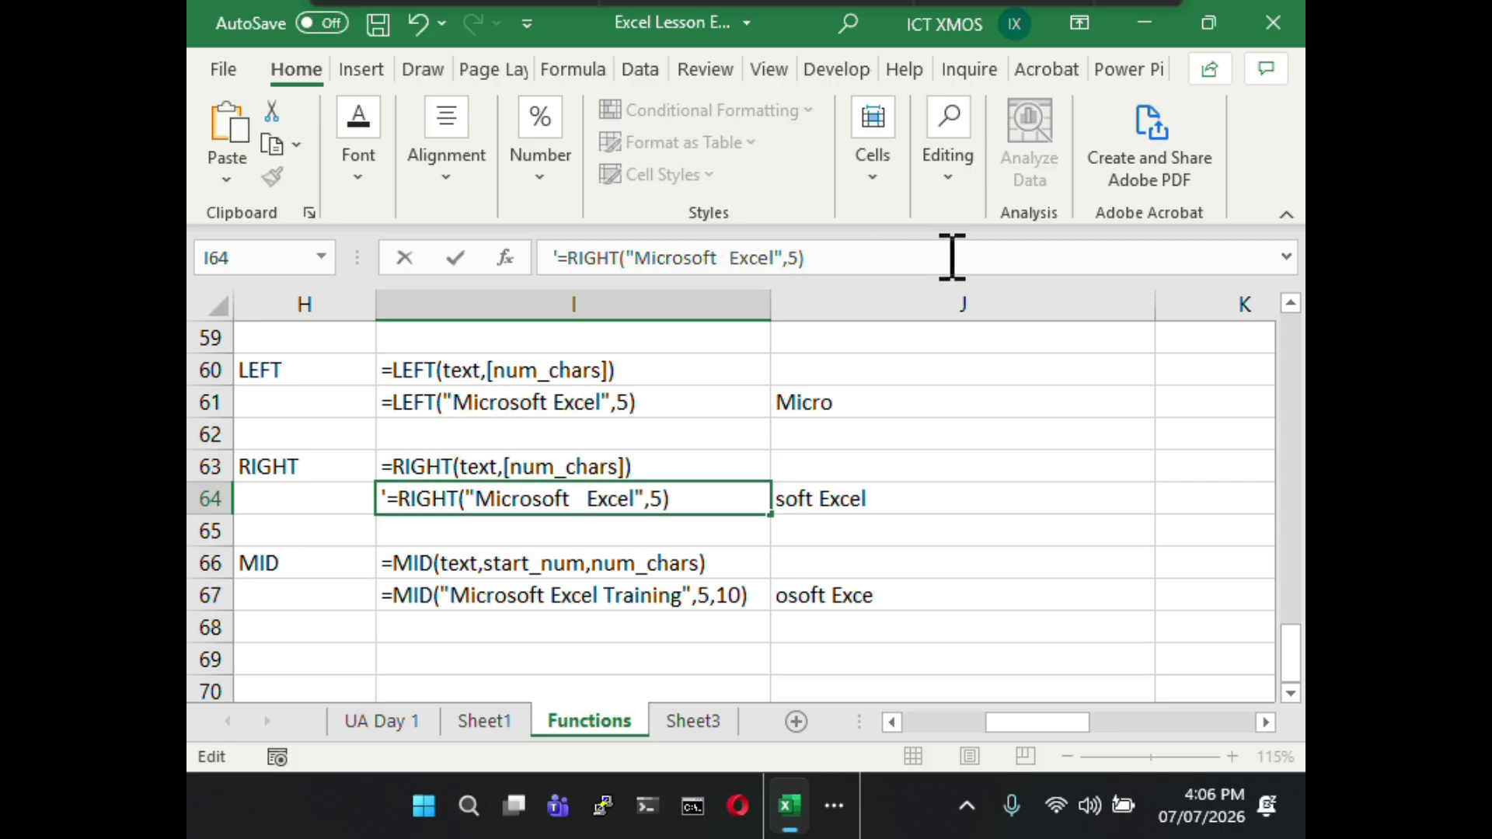
key(Return)
click(893, 493)
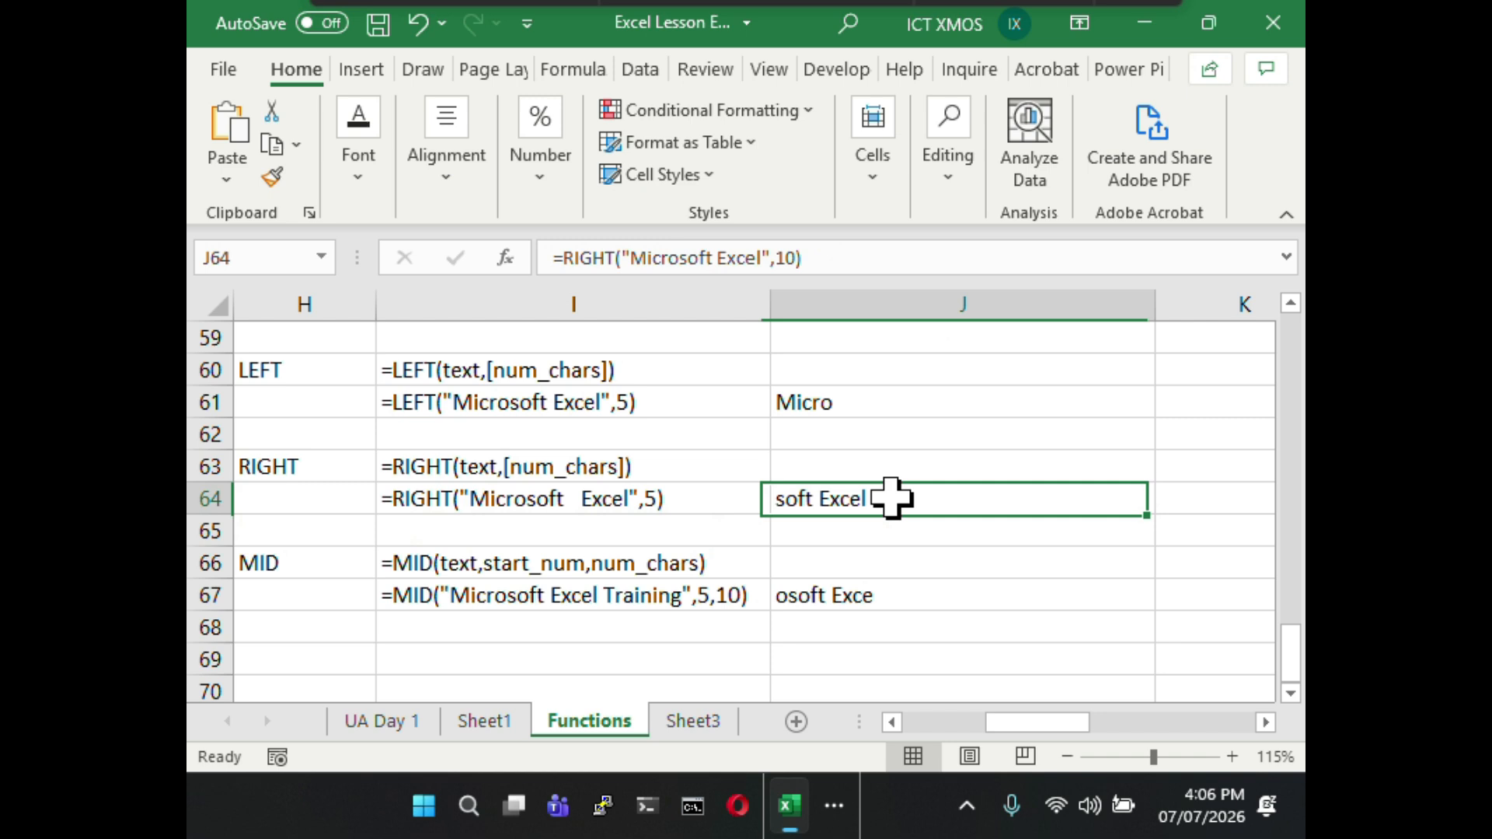
click(687, 500)
click(868, 264)
key(Home)
text(')
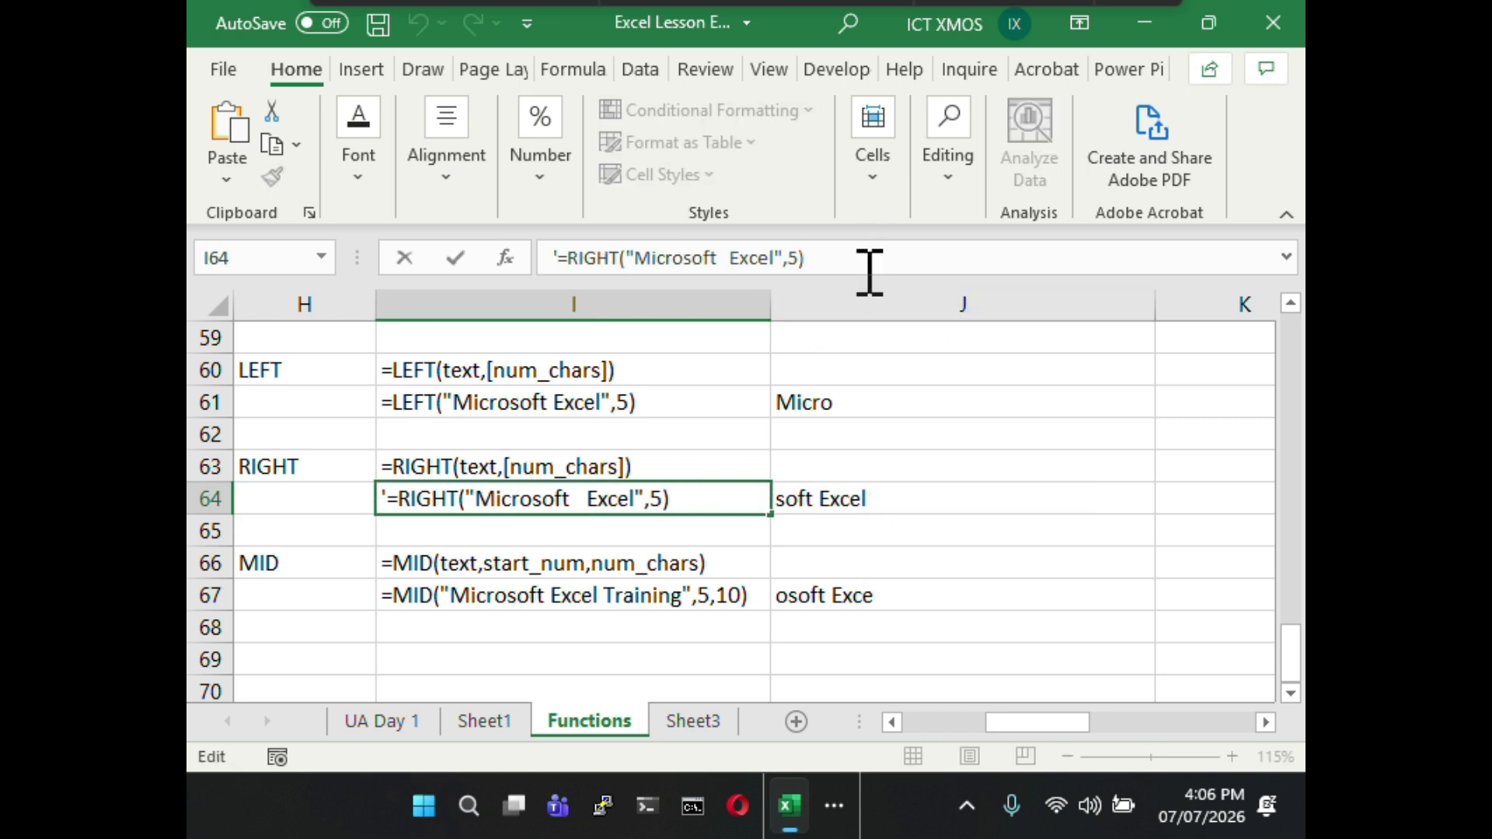
click(894, 504)
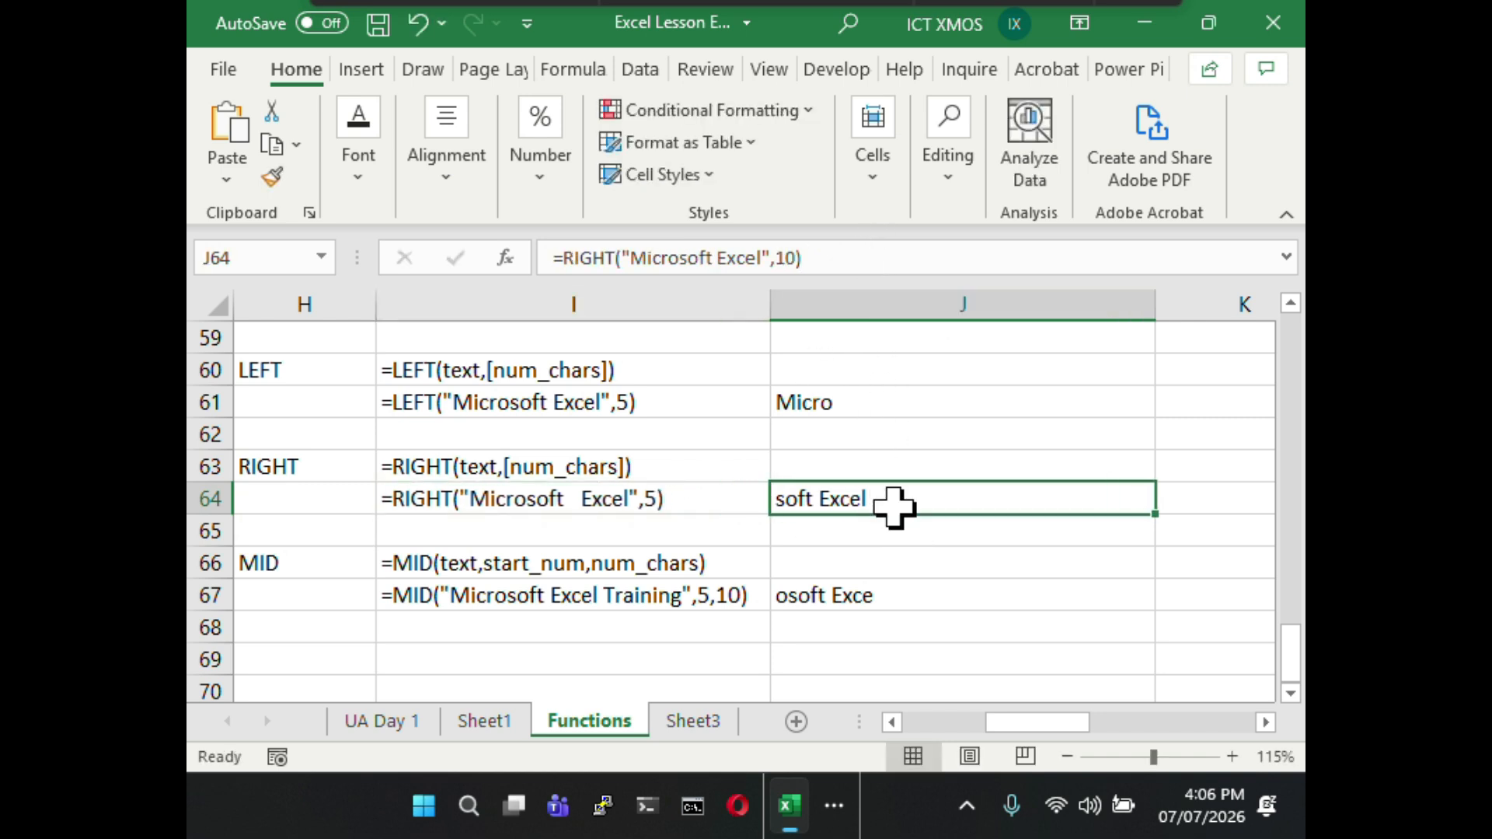
click(785, 259)
double_click(785, 258)
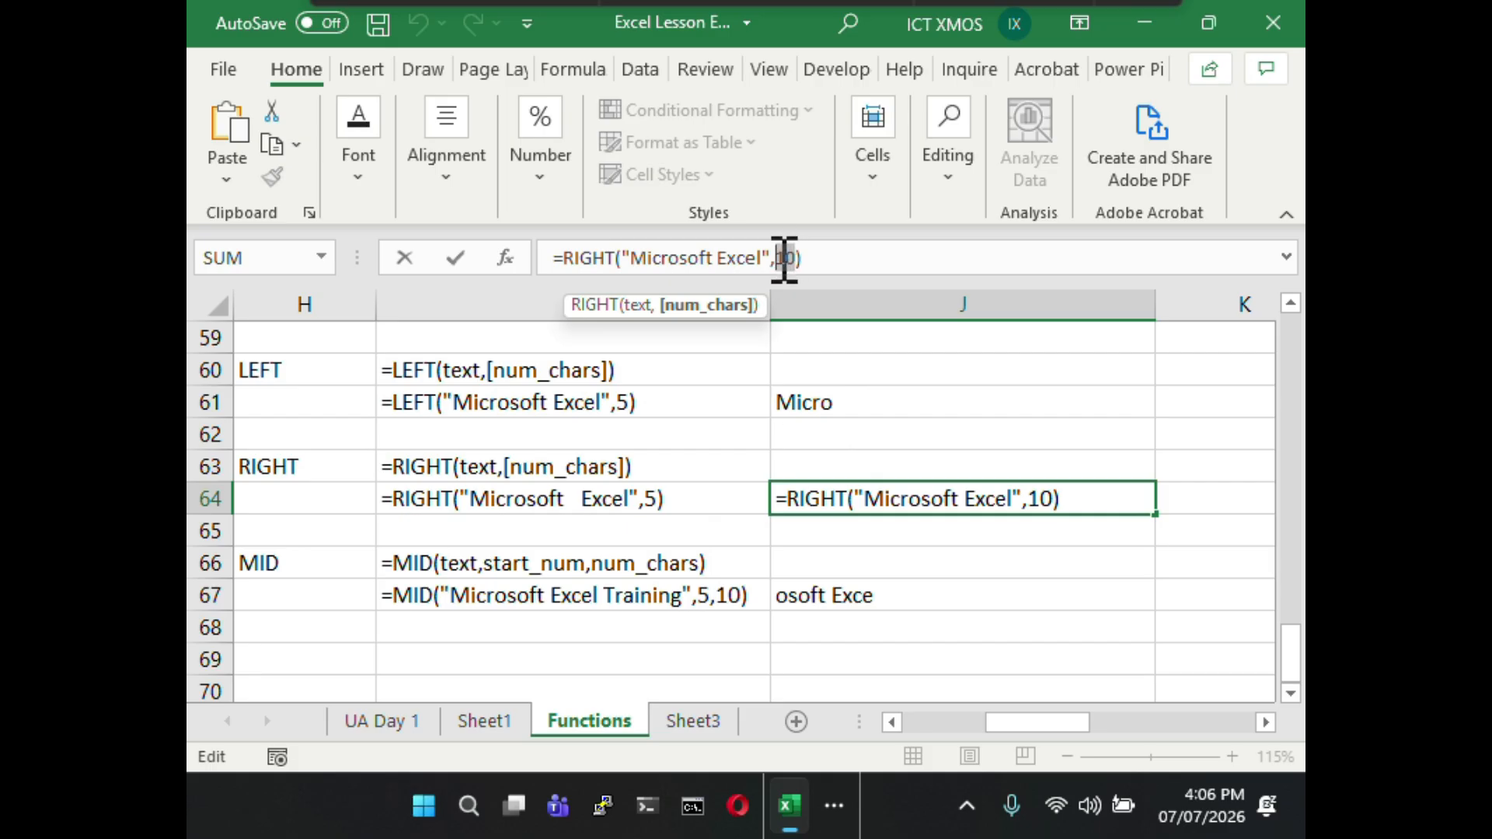
text(10)
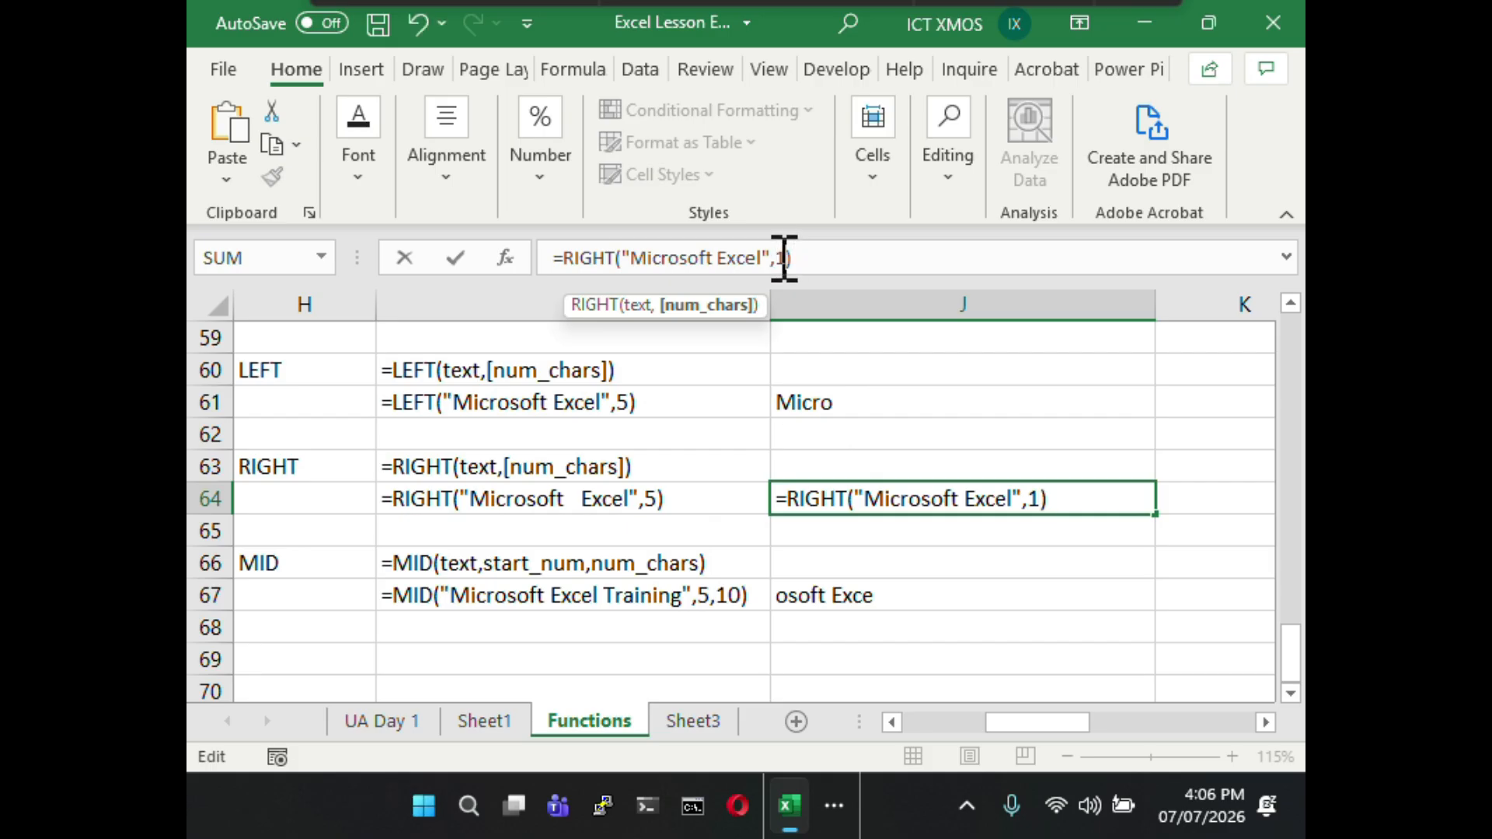
click(722, 259)
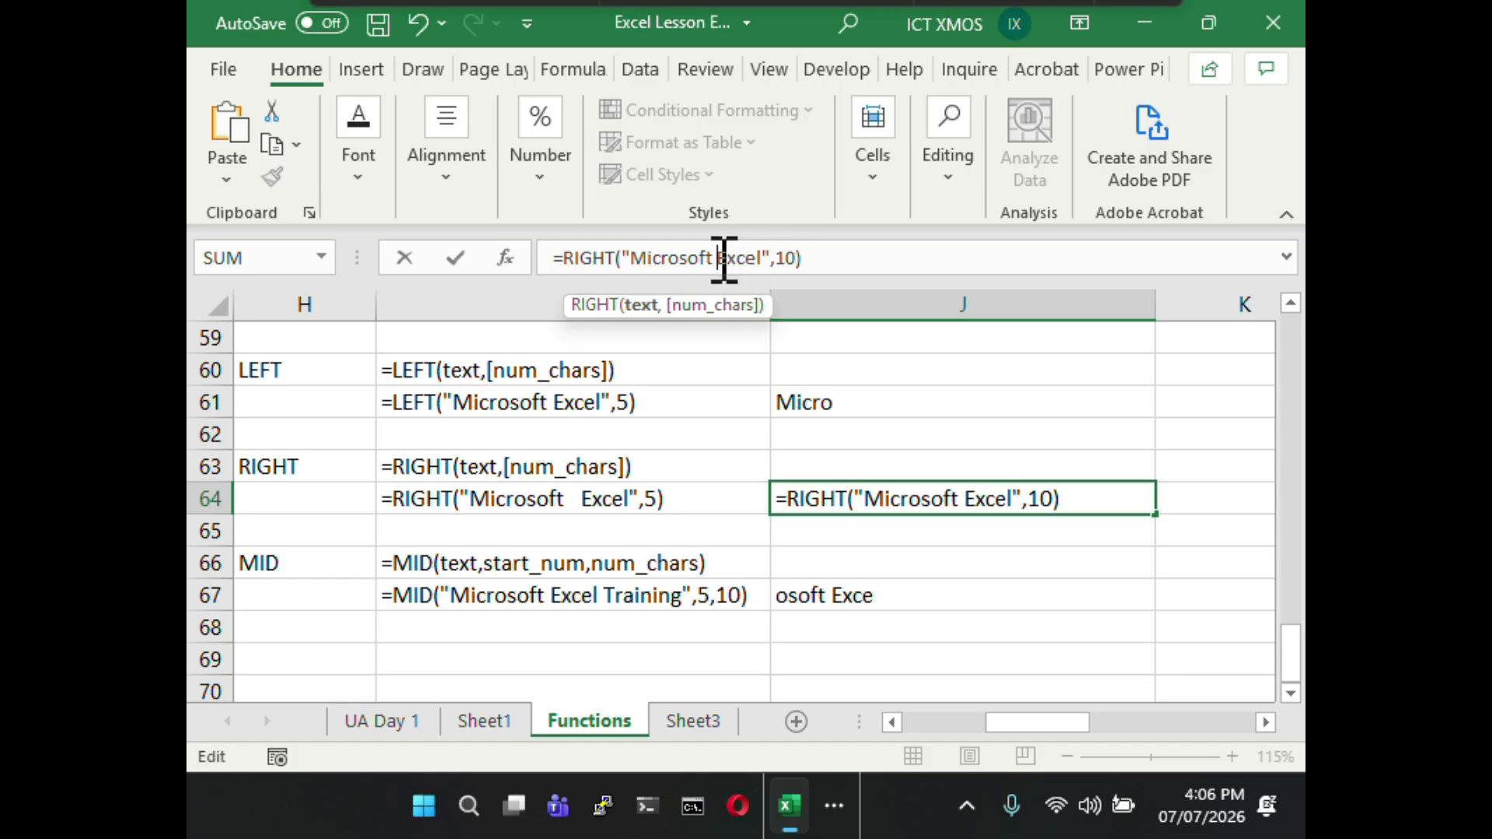
click(896, 257)
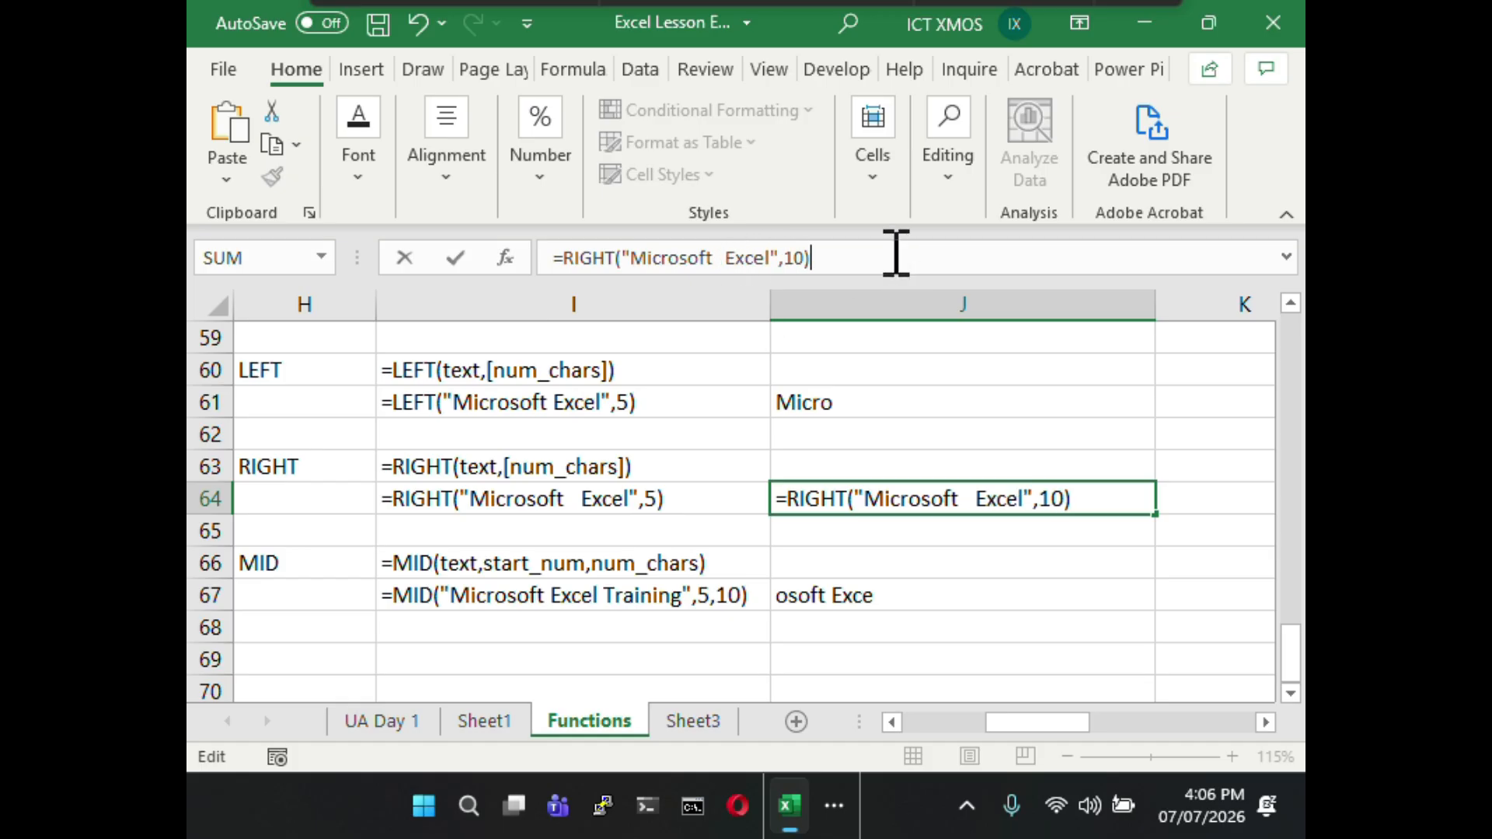
key(Return)
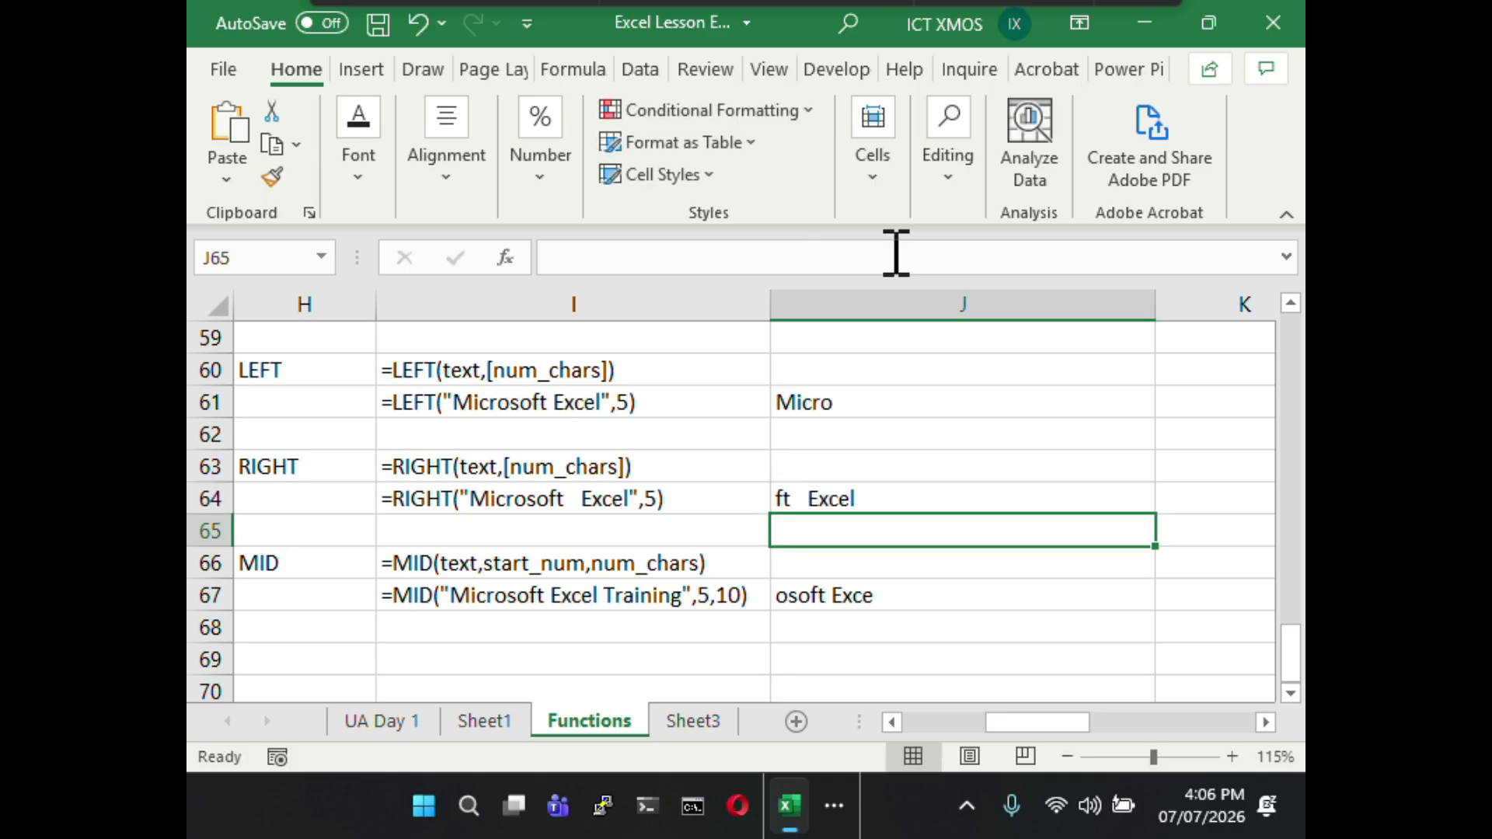
click(1000, 498)
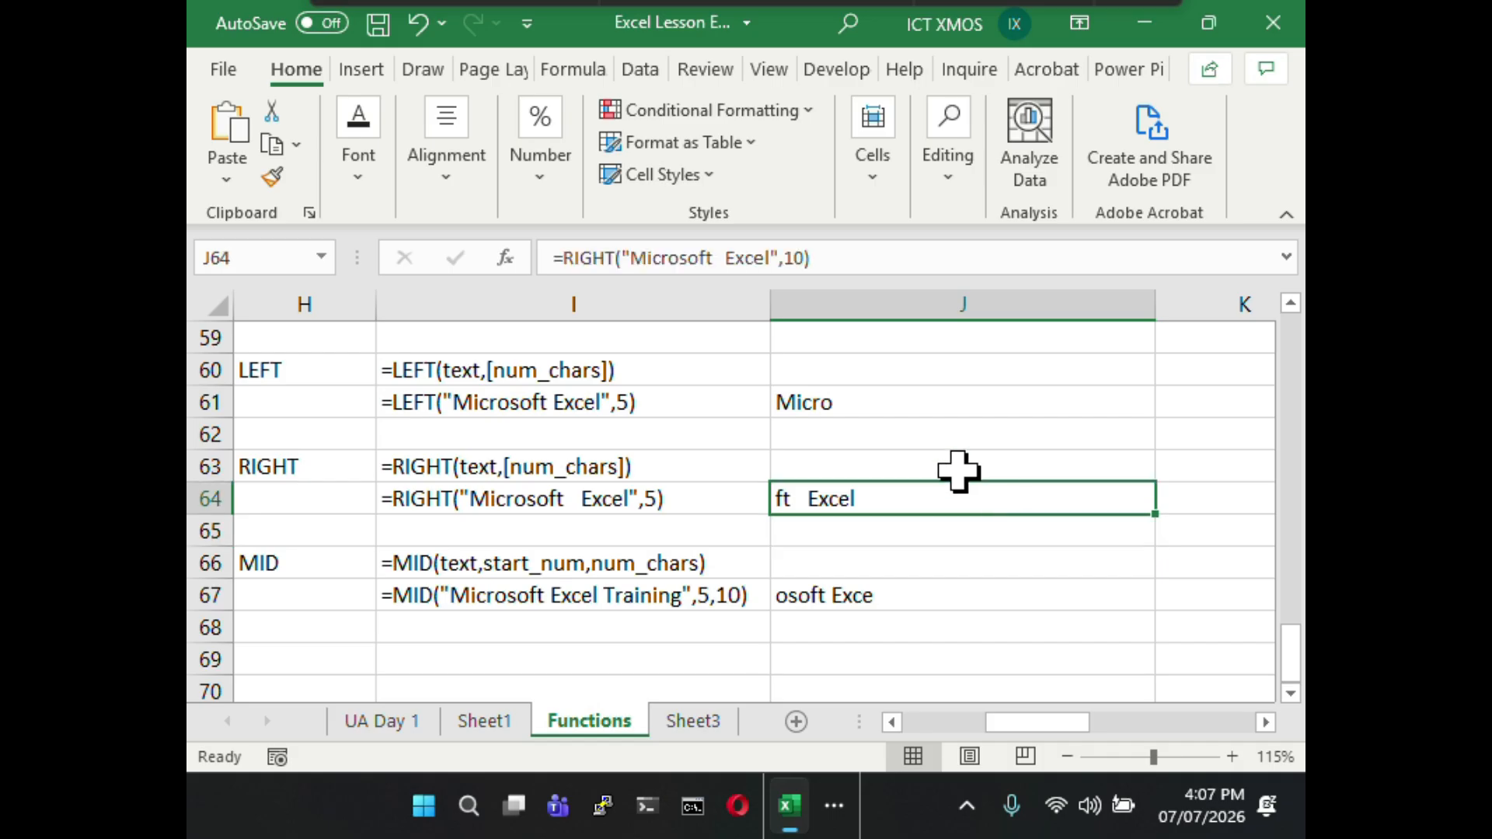
click(731, 261)
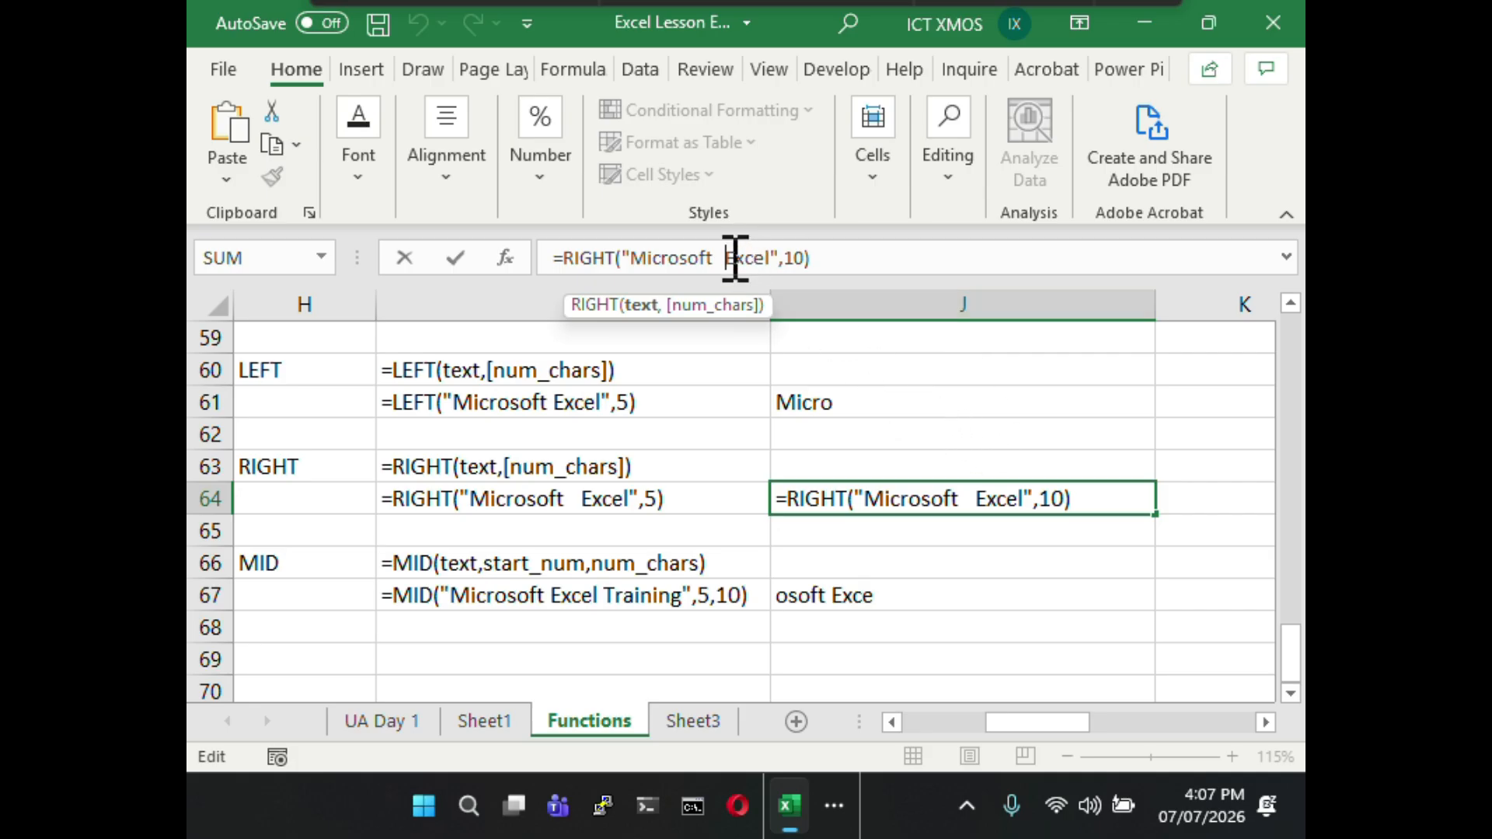
key(BackSpace)
key(BackSpace)
key(BackSpace)
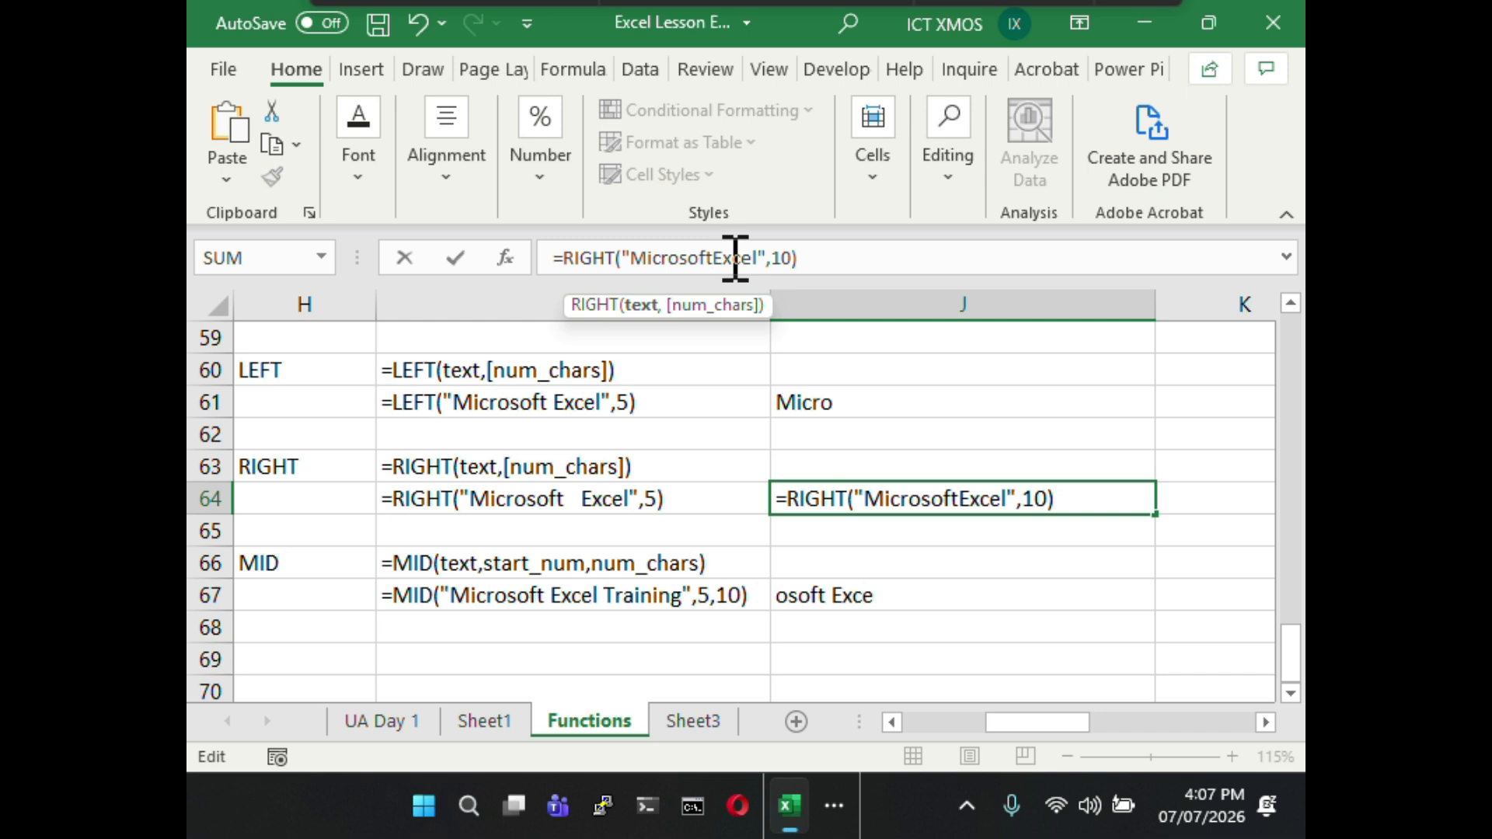
click(929, 256)
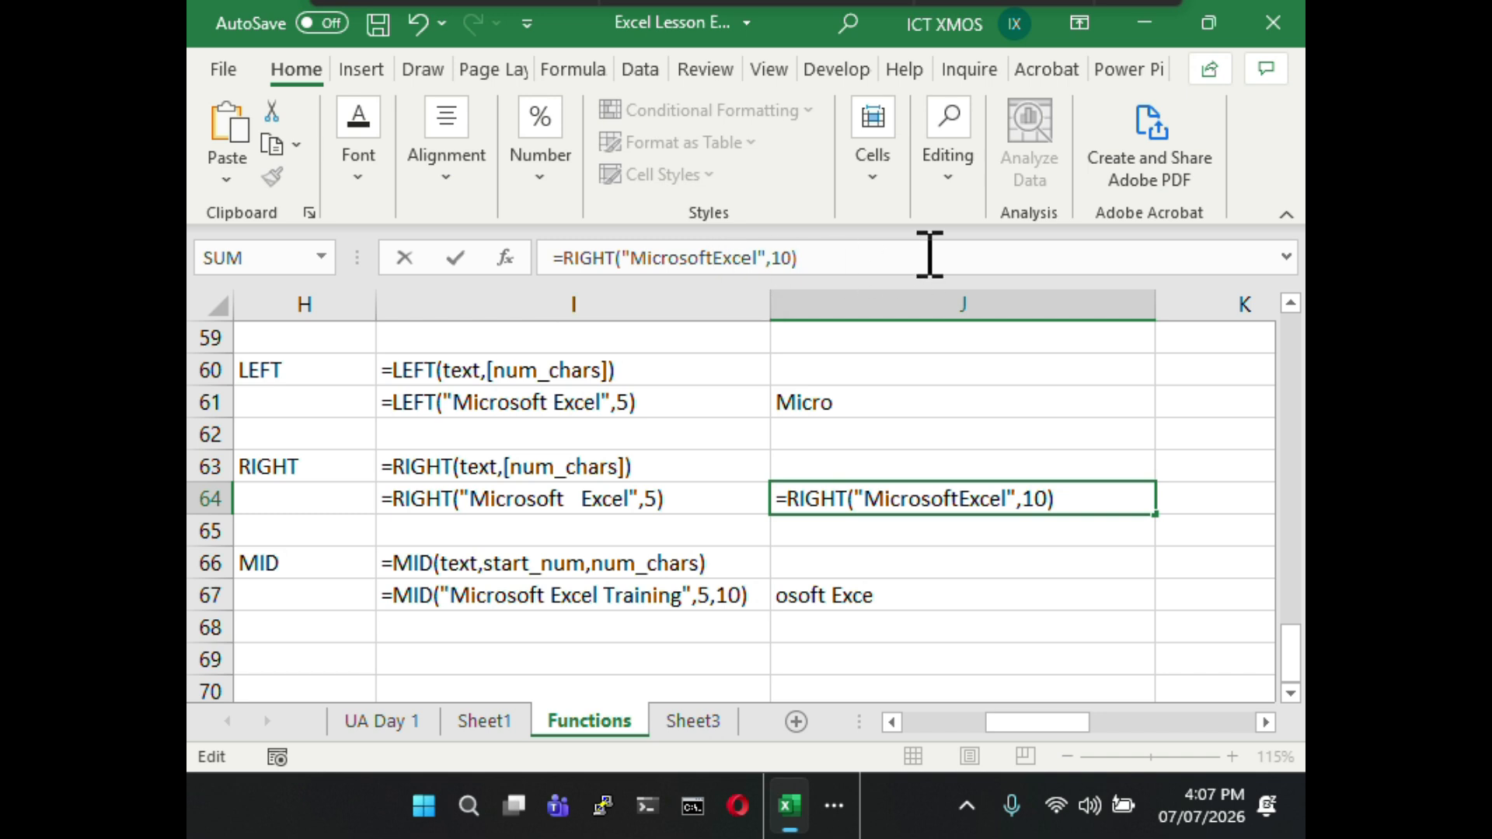
key(Return)
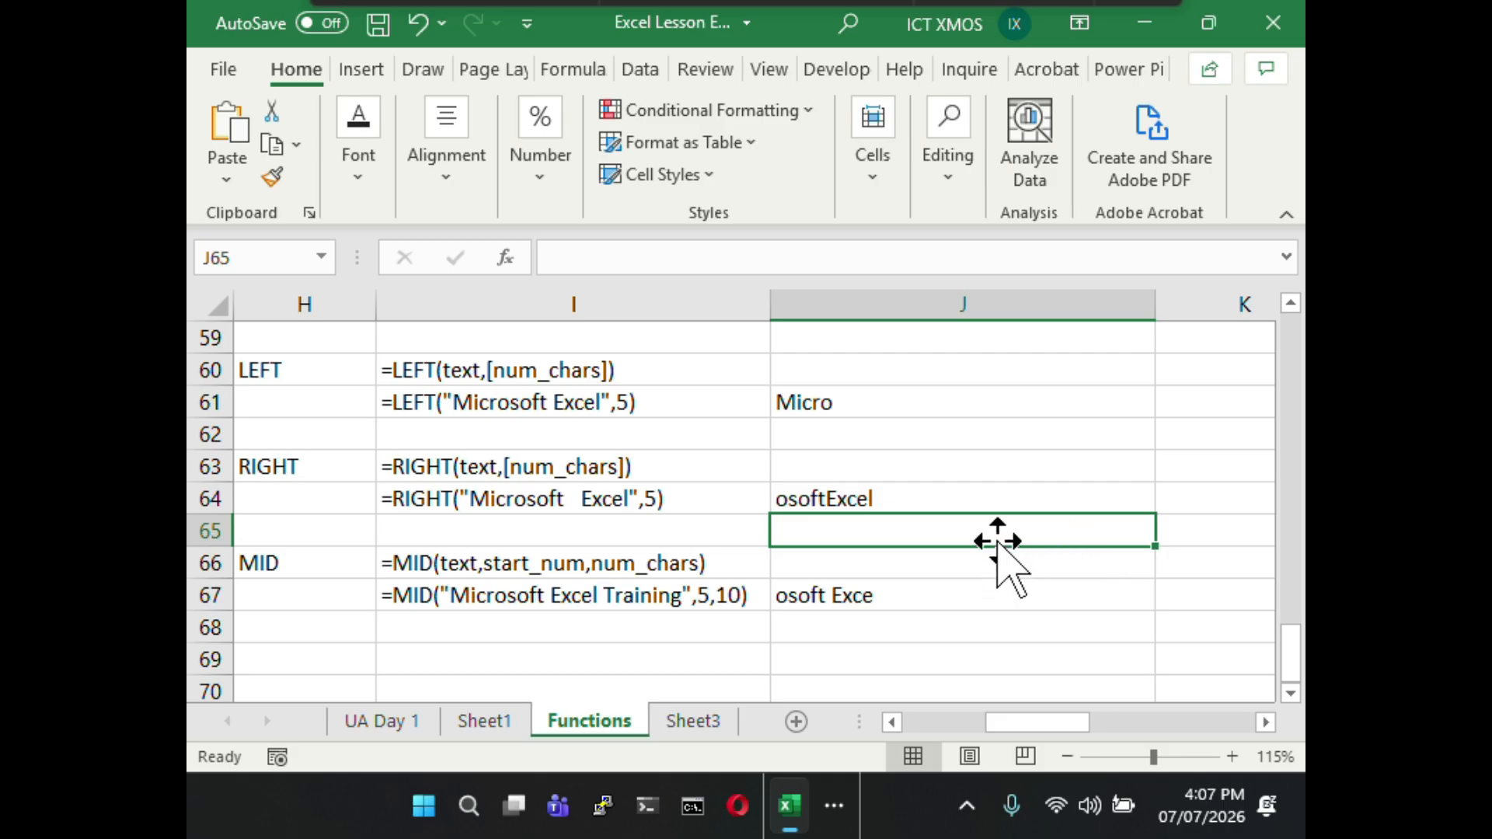
click(967, 496)
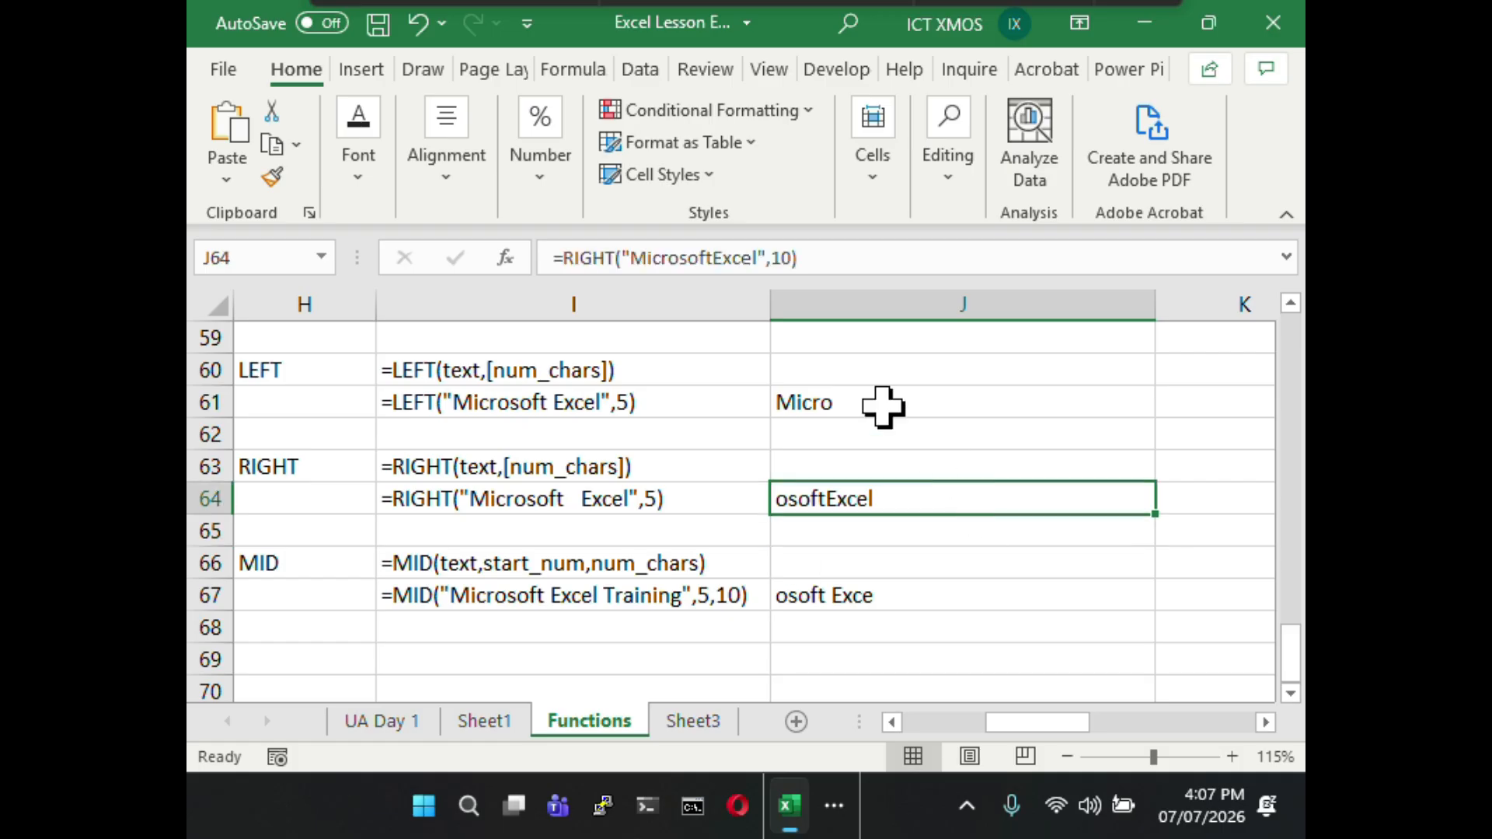
click(725, 259)
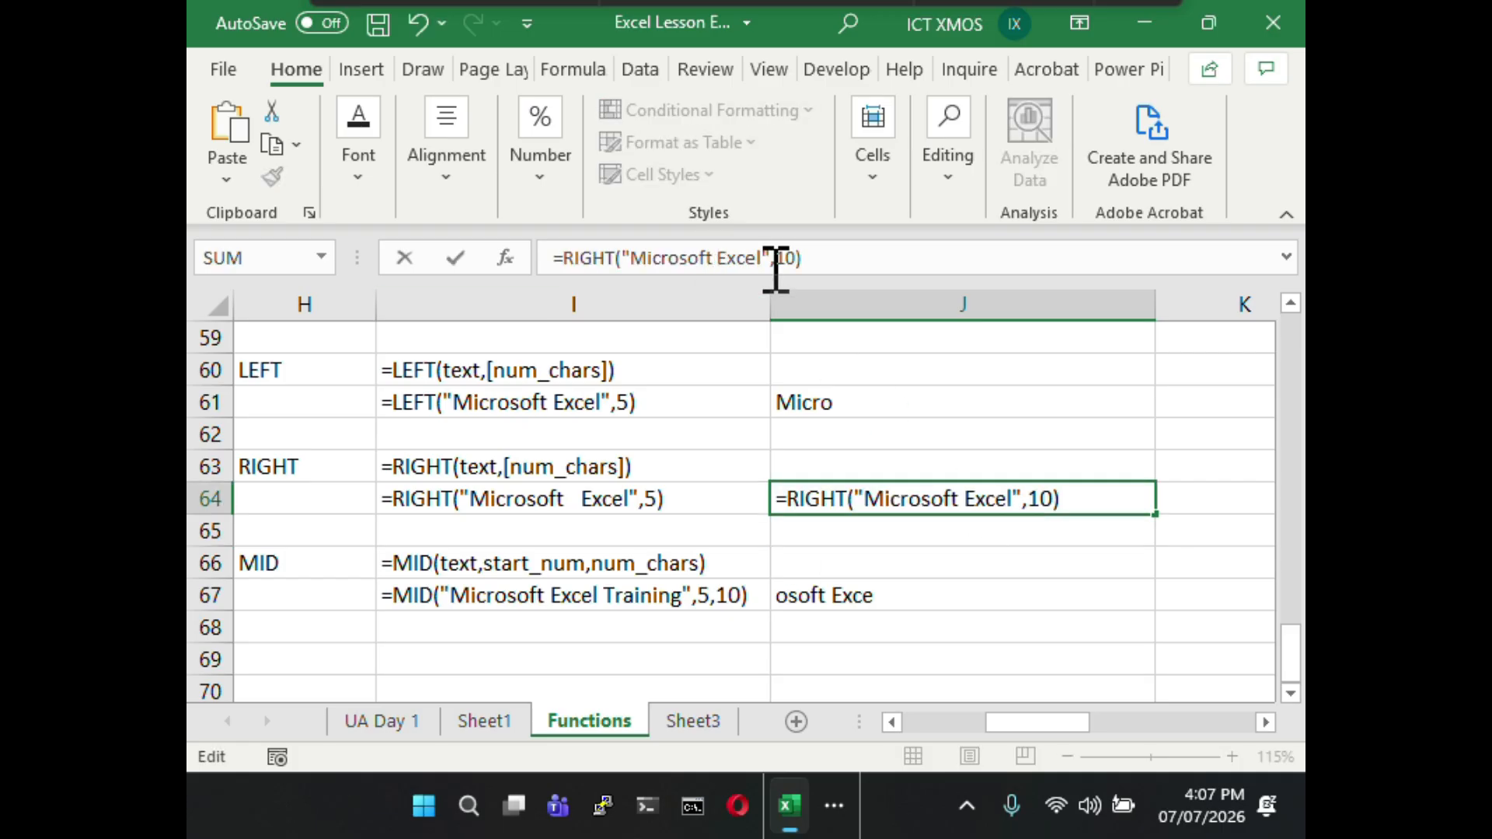
key(Return)
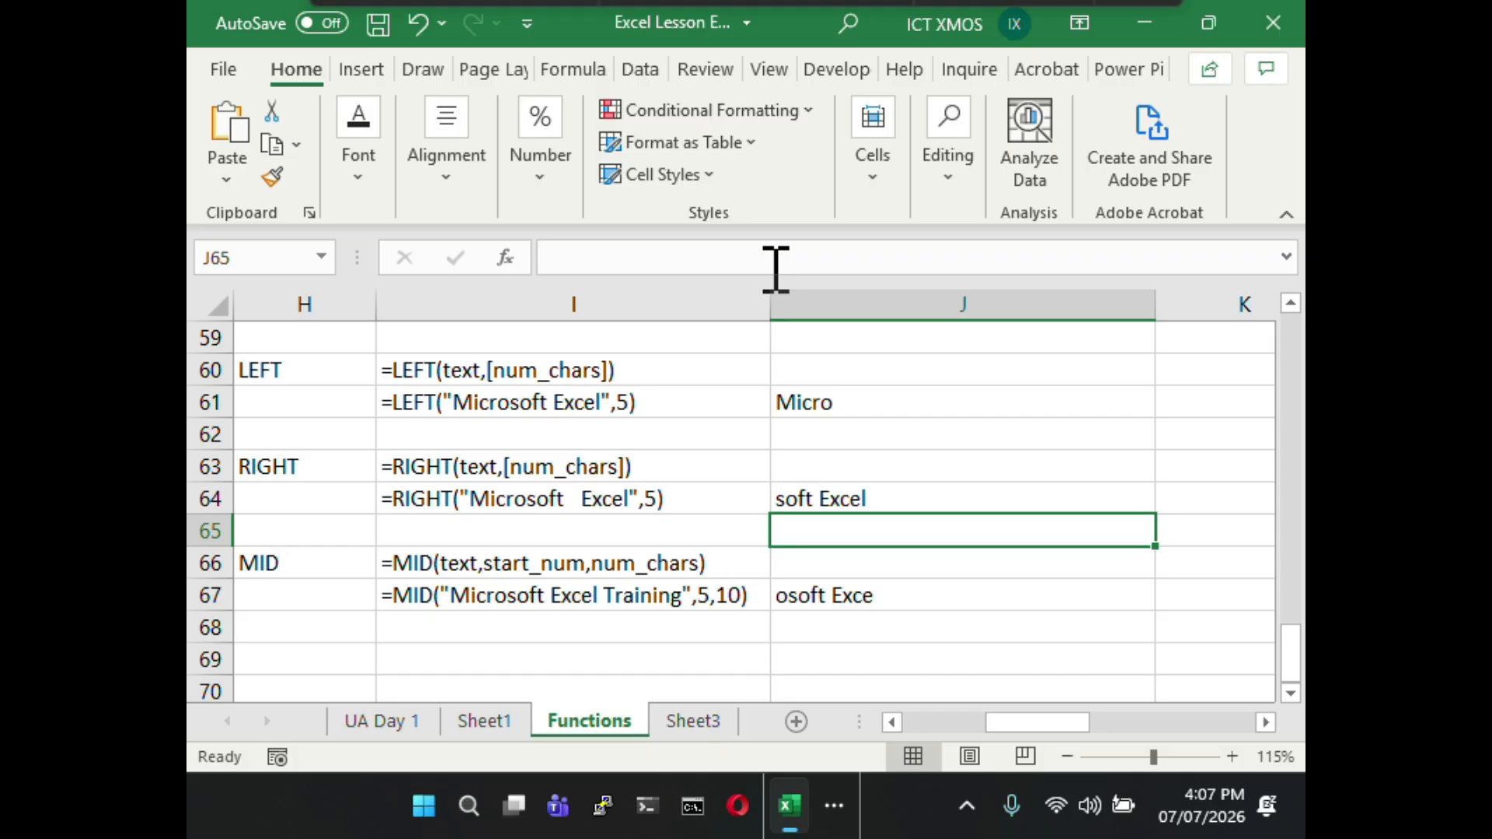
click(594, 496)
click(730, 254)
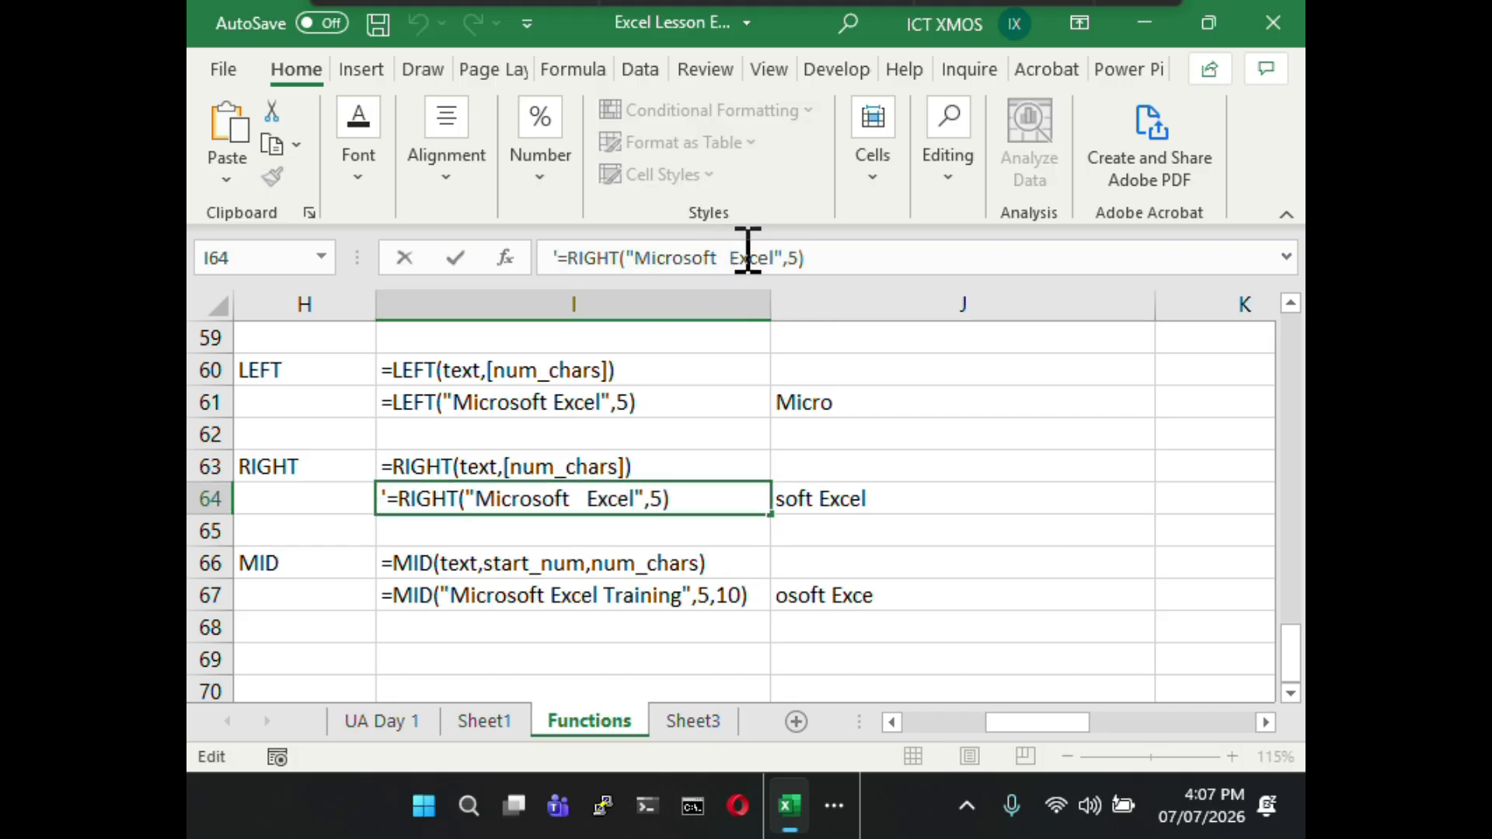
key(BackSpace)
key(BackSpace)
key(BackSpace)
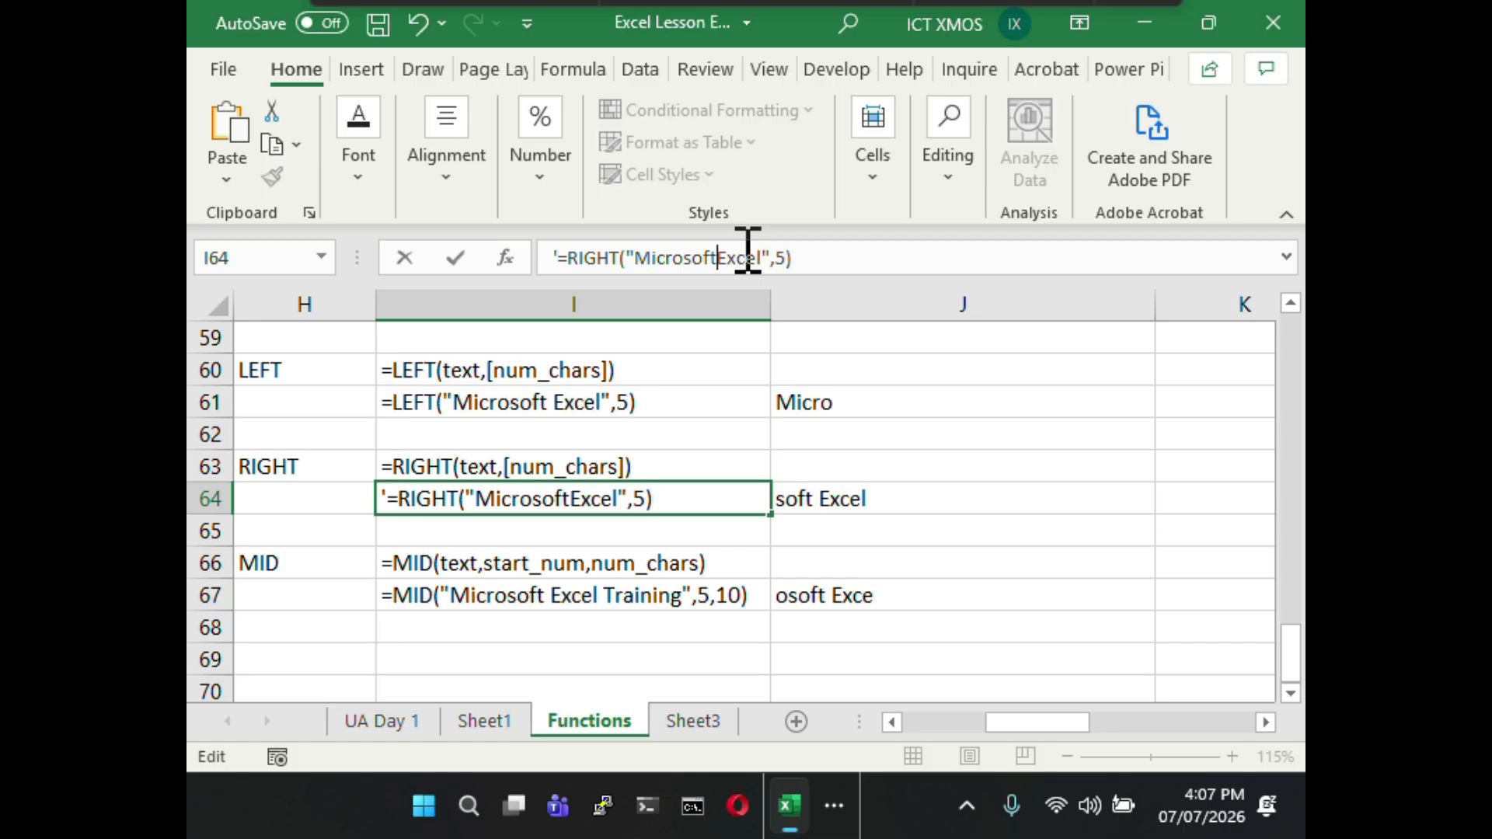
click(848, 561)
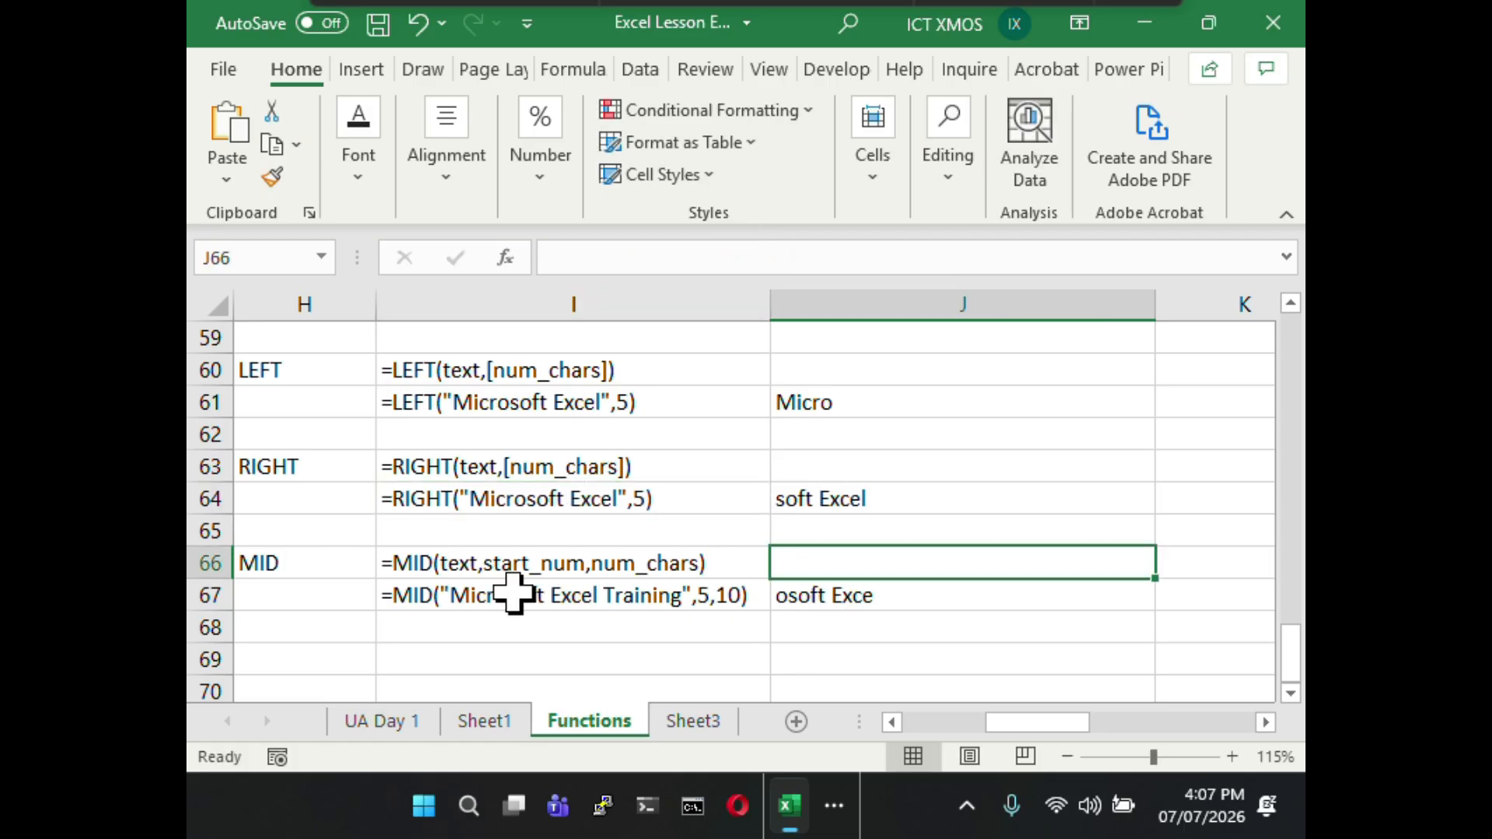
- Check J67's MID result 'osoft Exce', then move to cell I68
click(821, 596)
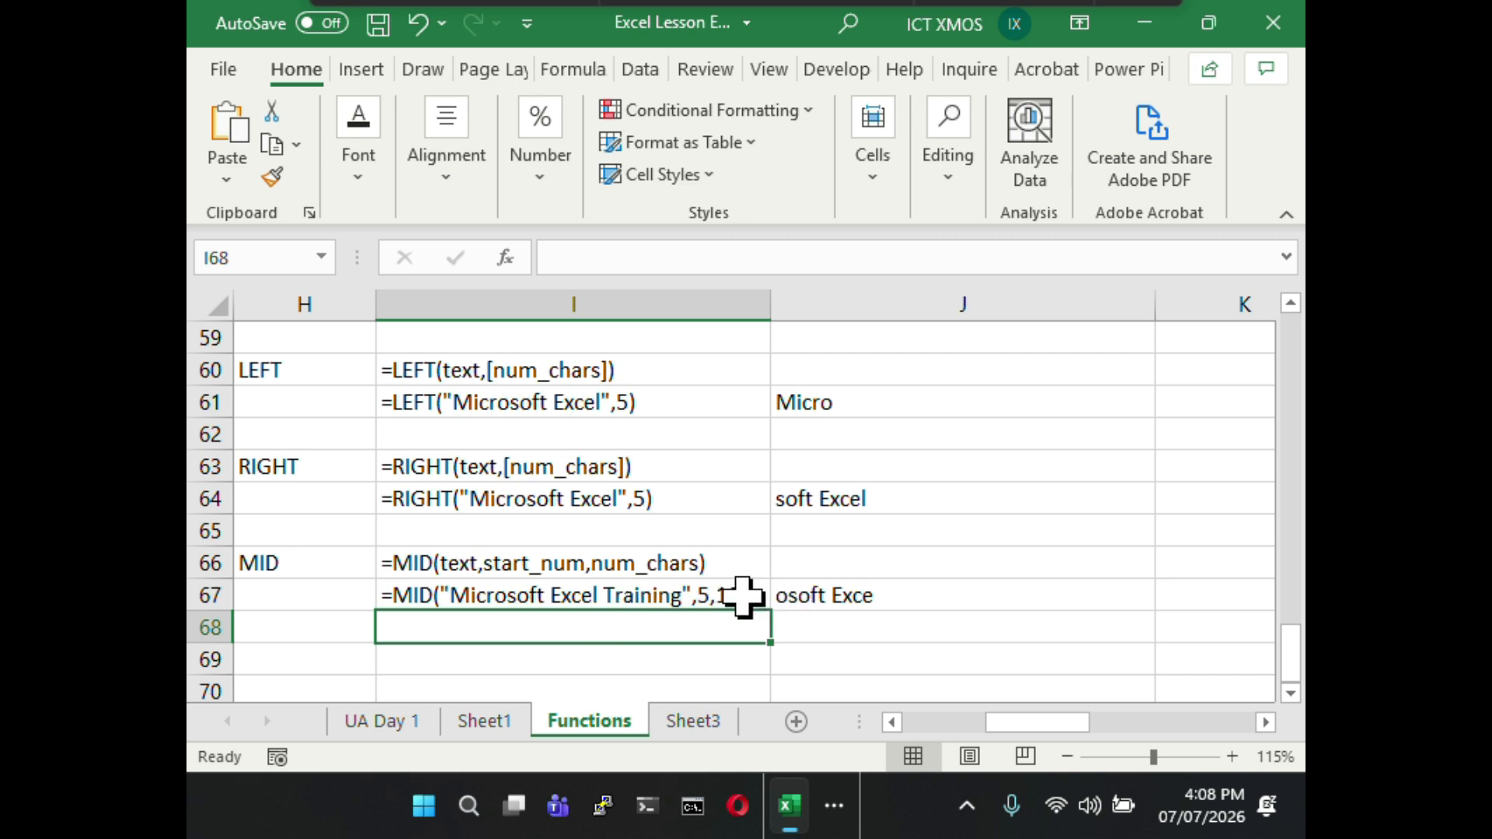
click(860, 594)
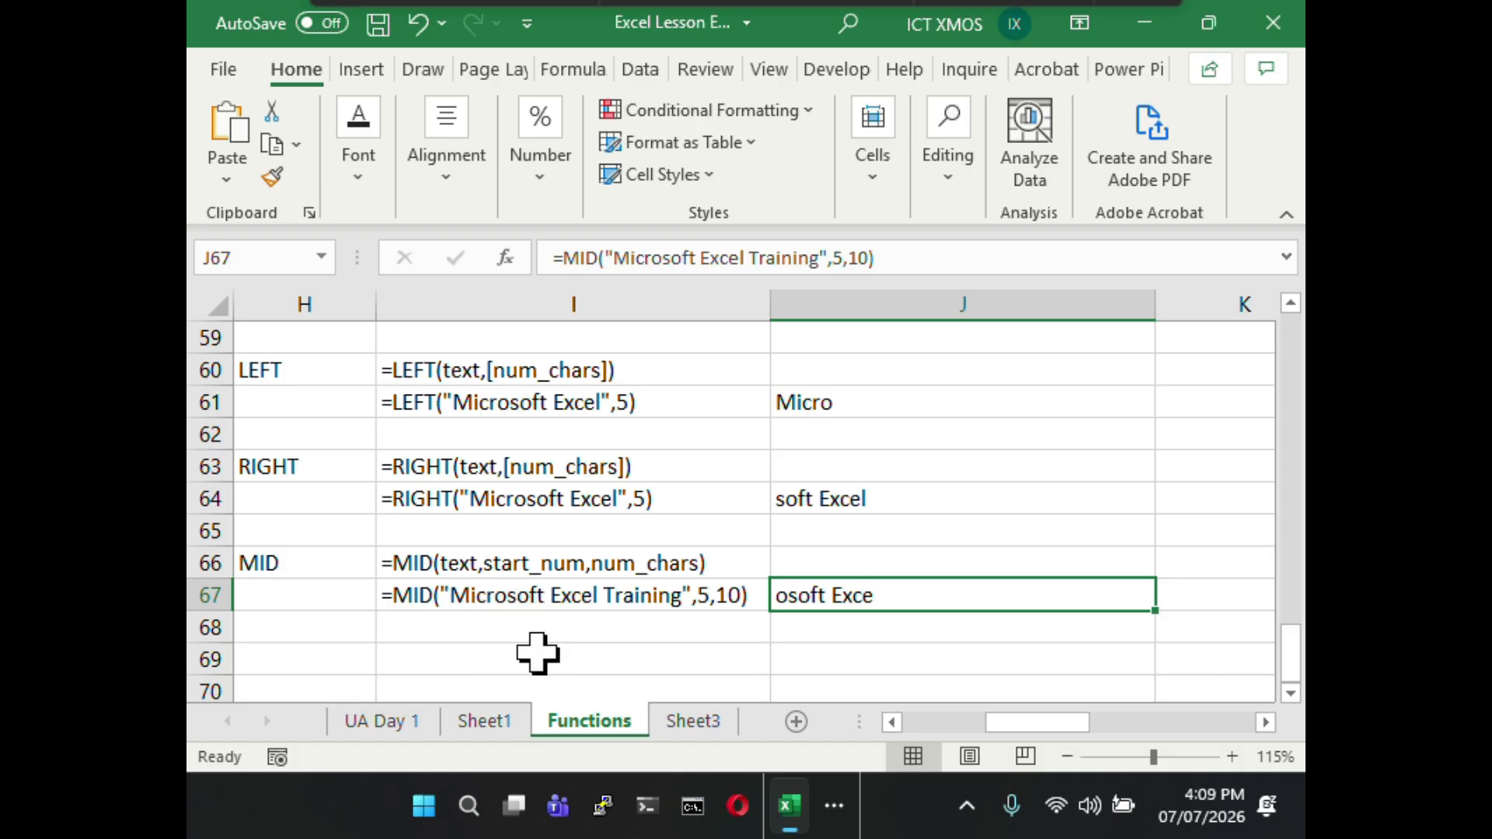
click(588, 630)
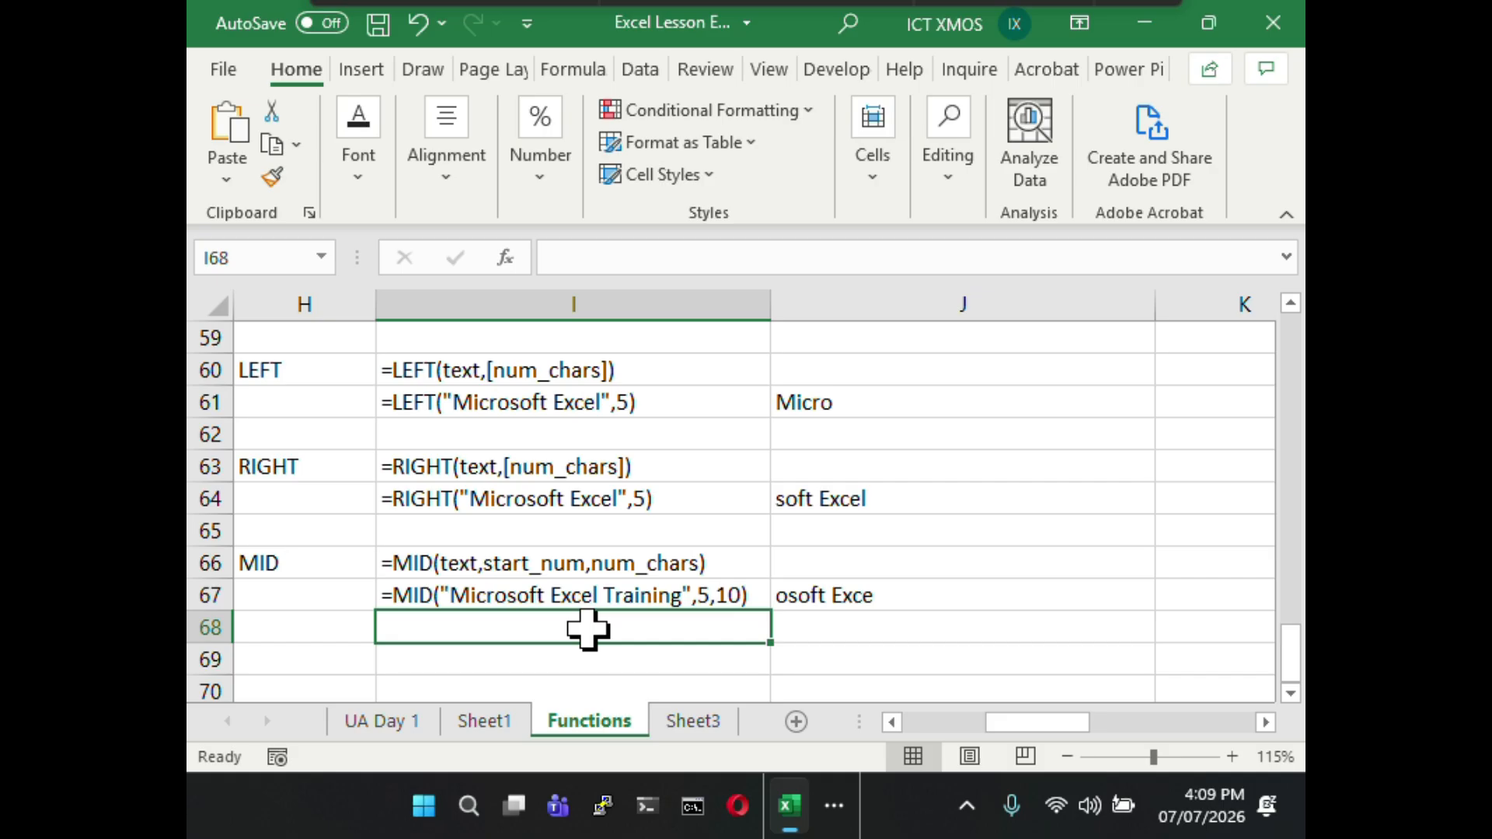
- Type a sample person's full name into I68
text(Mu)
key(BackSpace)
key(BackSpace)
text(Mutiu)
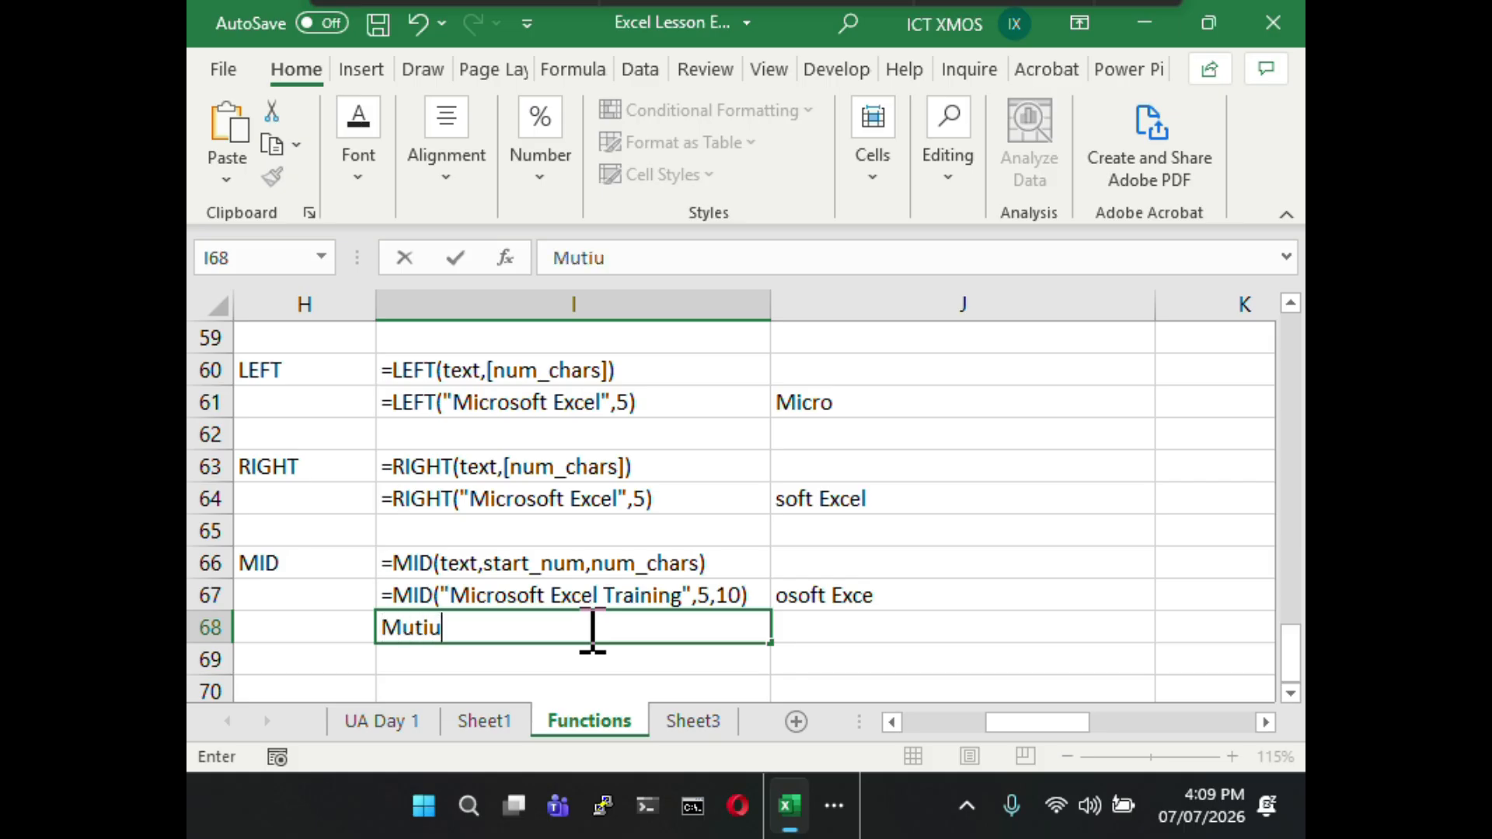
text( Adeb)
key(BackSpace)
text(pju)
key(BackSpace)
key(BackSpace)
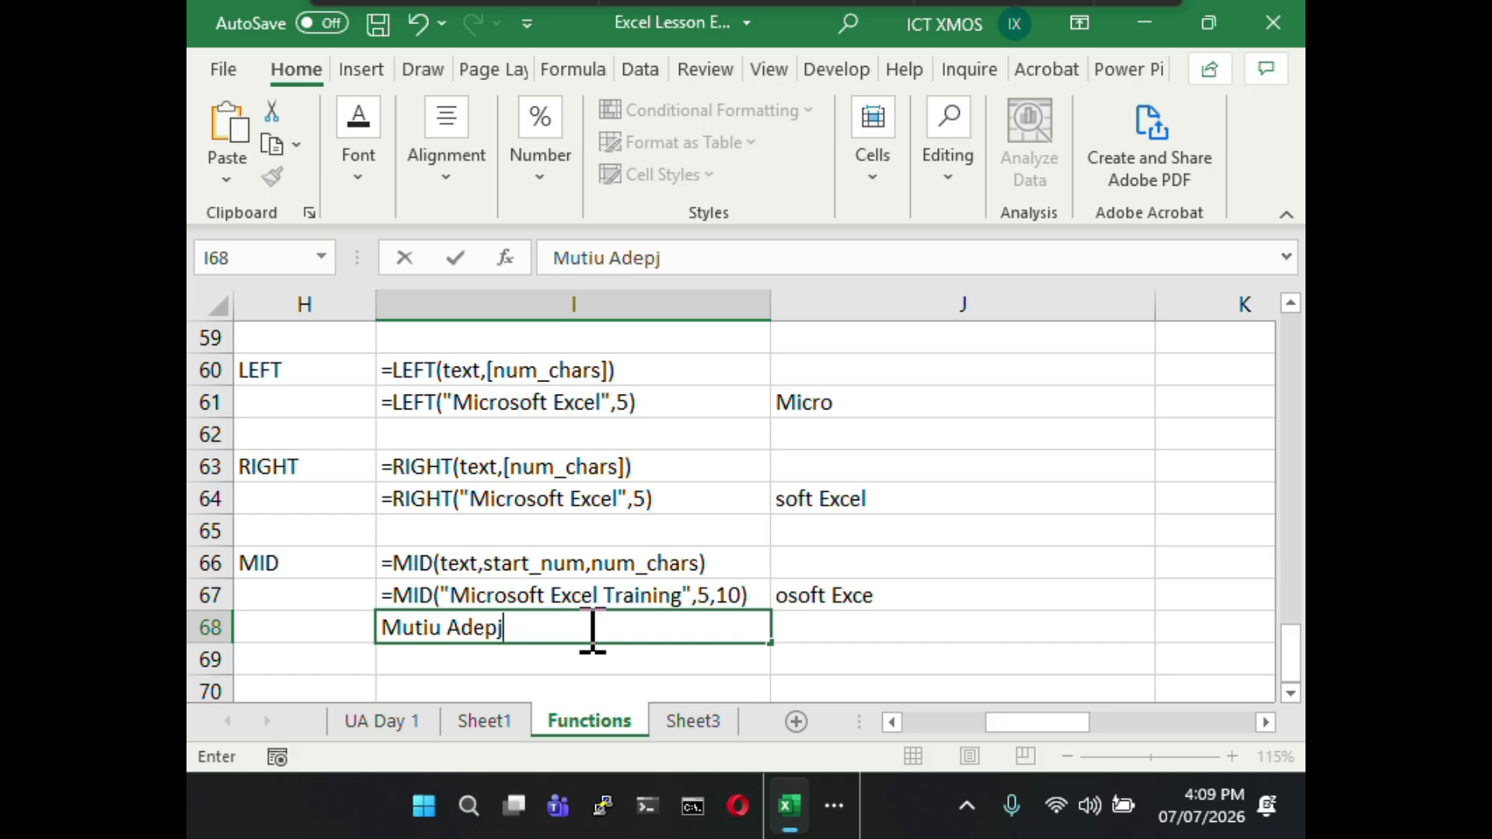
text(oju Seni)
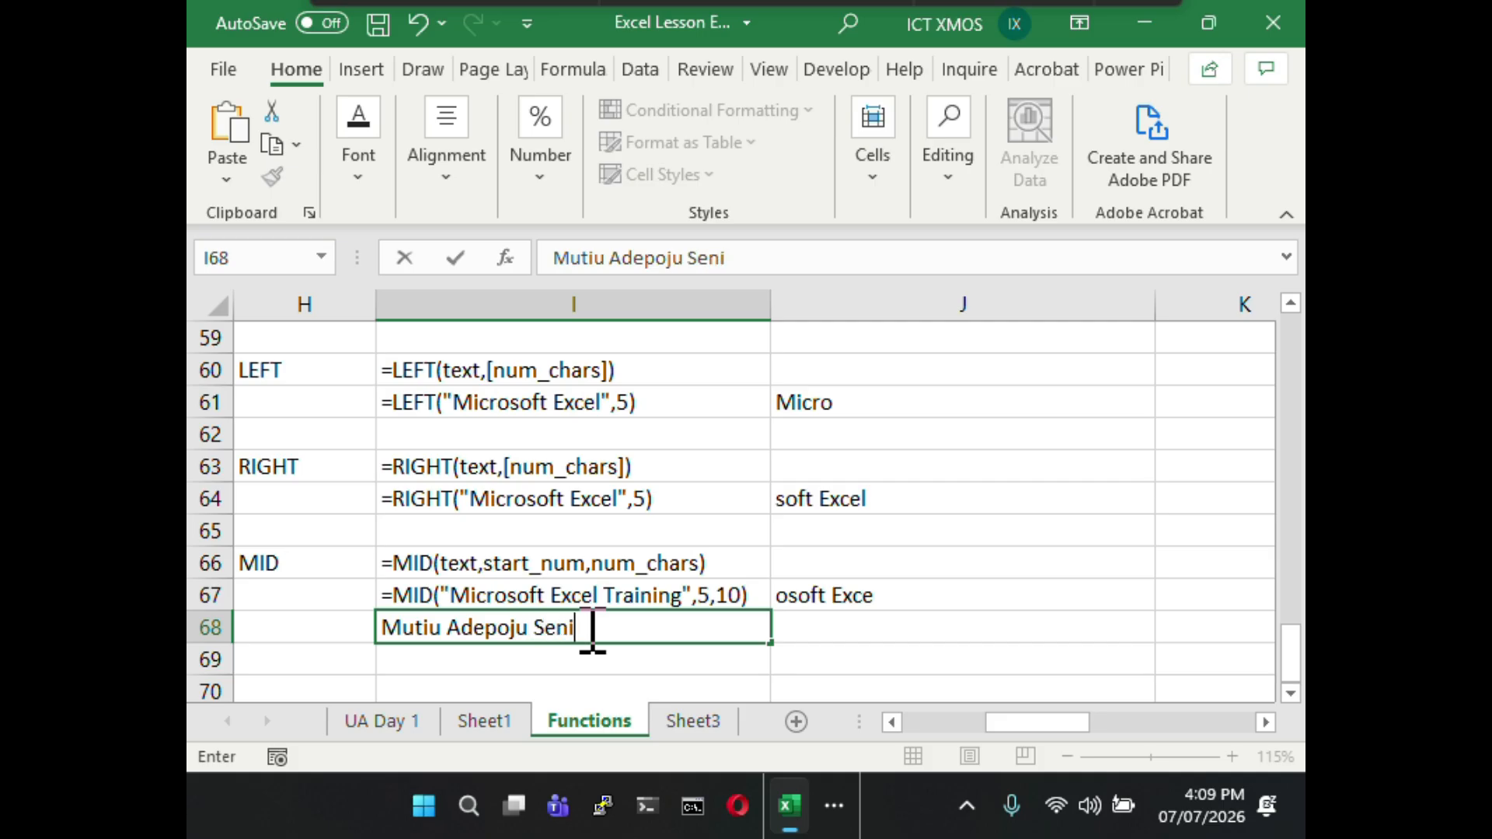
key(Return)
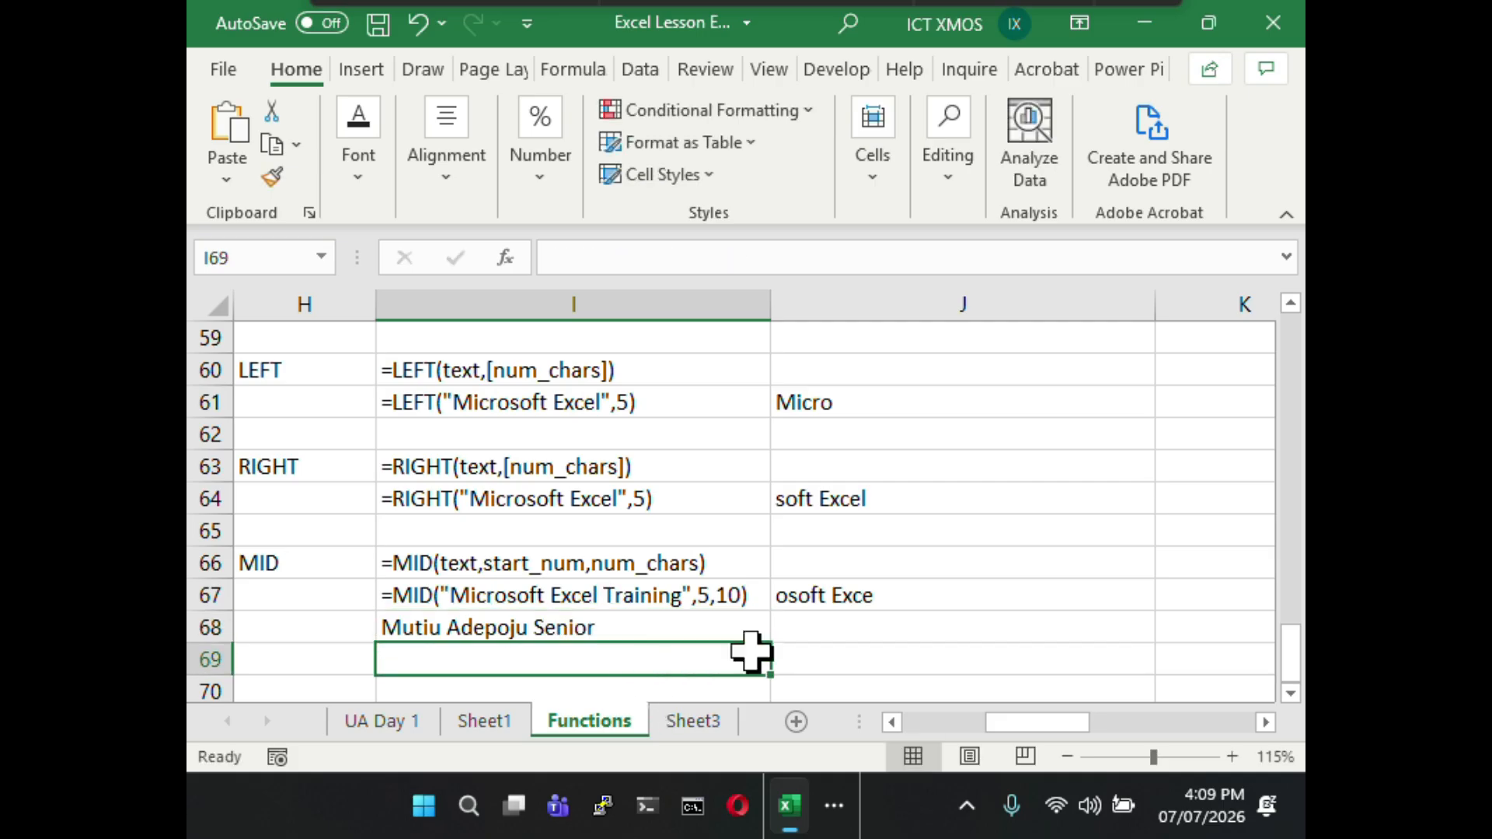
- Enter =MID(I68,7,14) in J68 to pull 14 characters from position 7
click(861, 631)
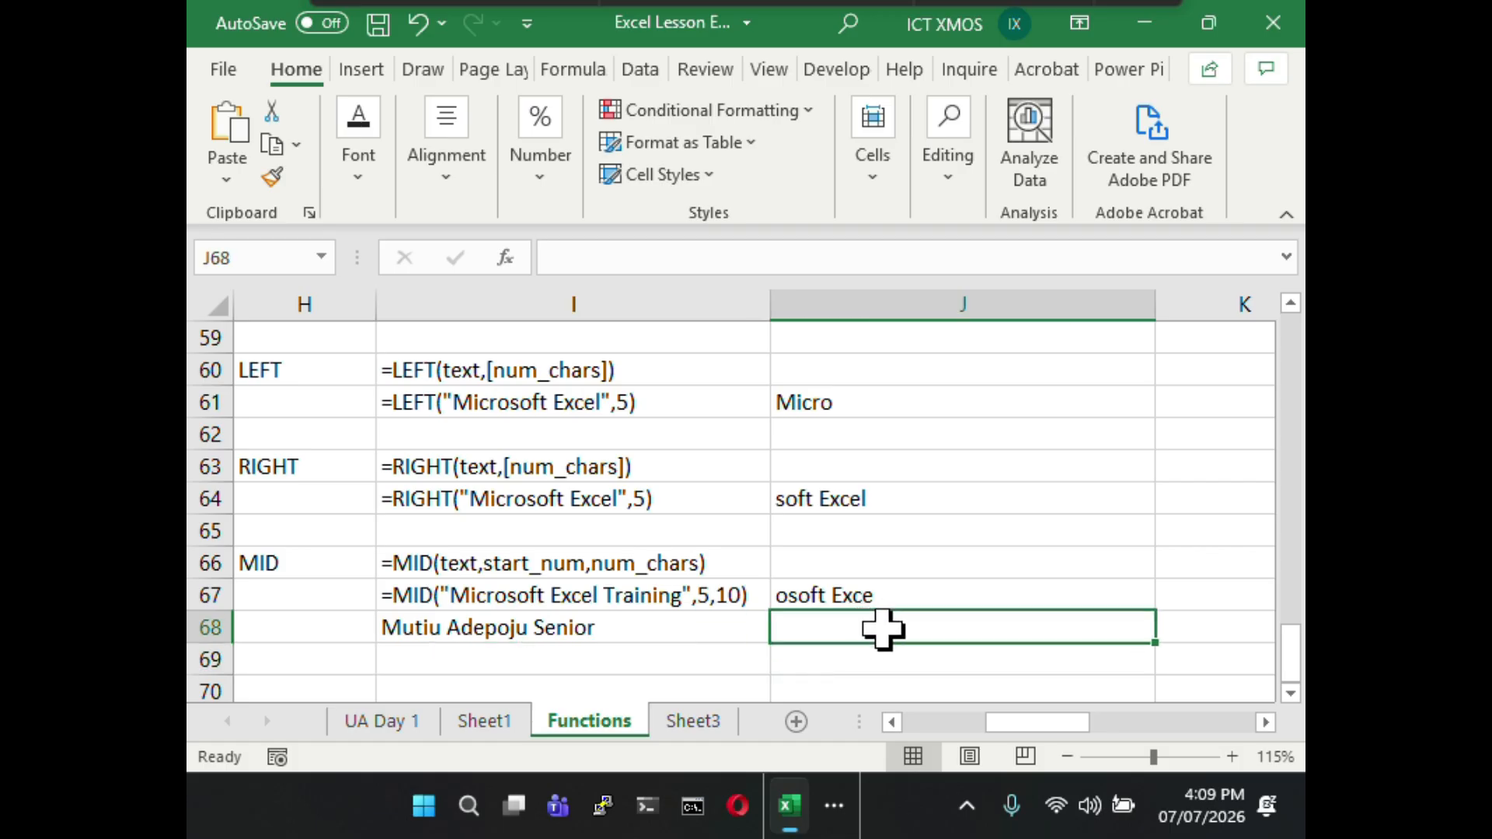
click(651, 656)
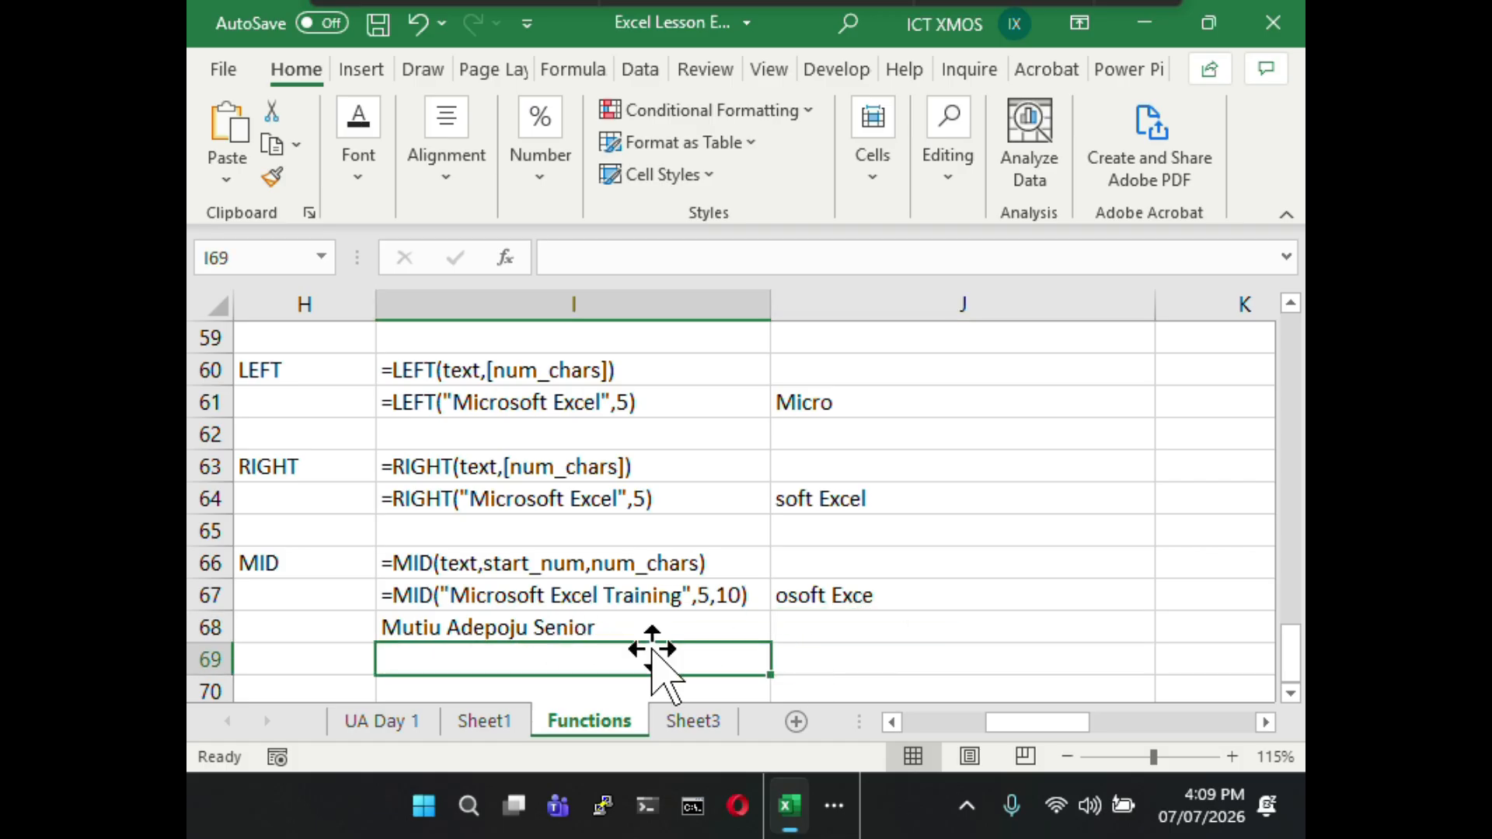
click(853, 628)
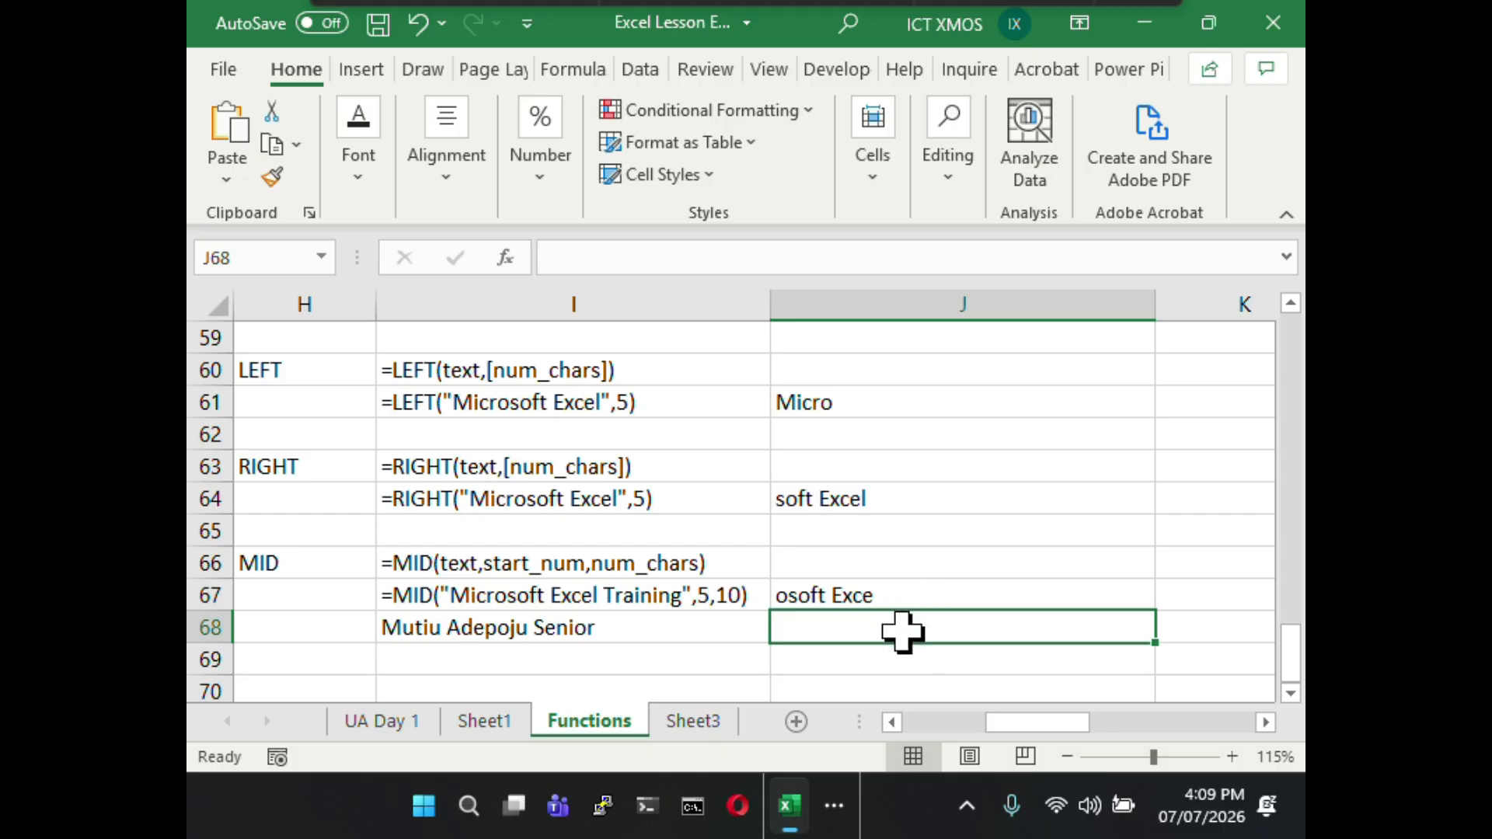
text(=)
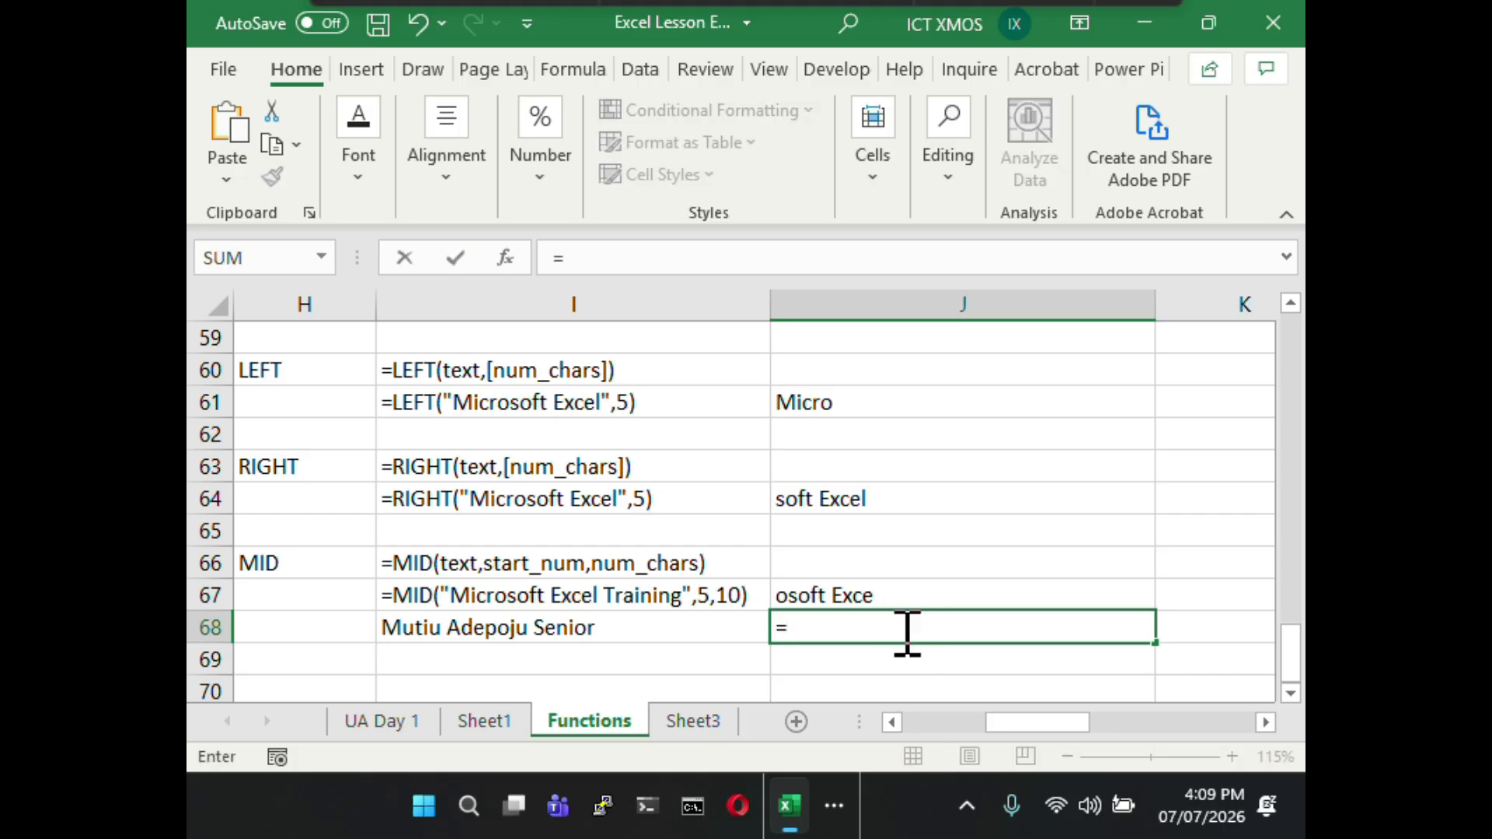
text(mid()
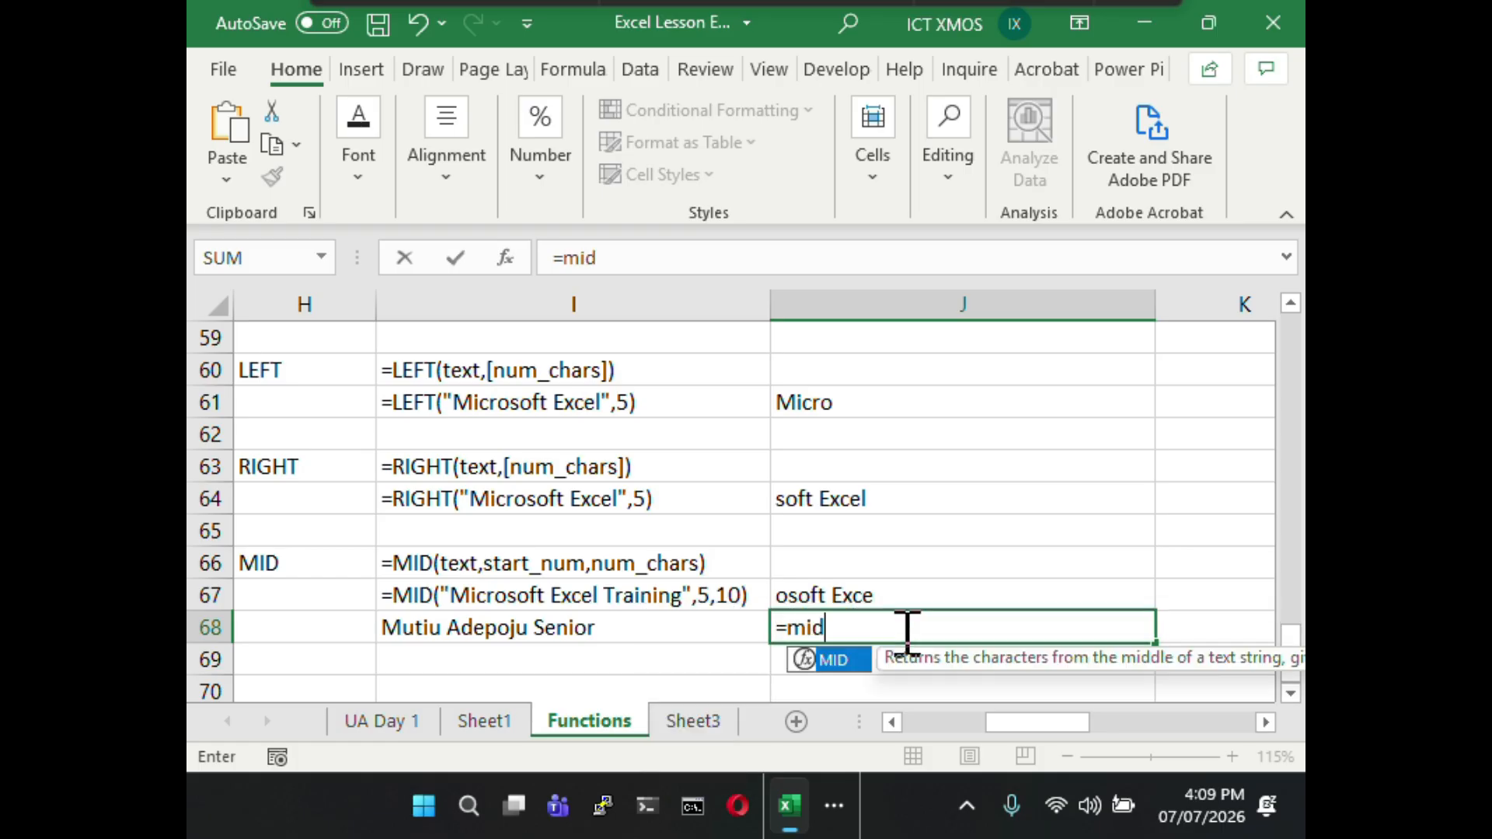
click(585, 628)
text(,7)
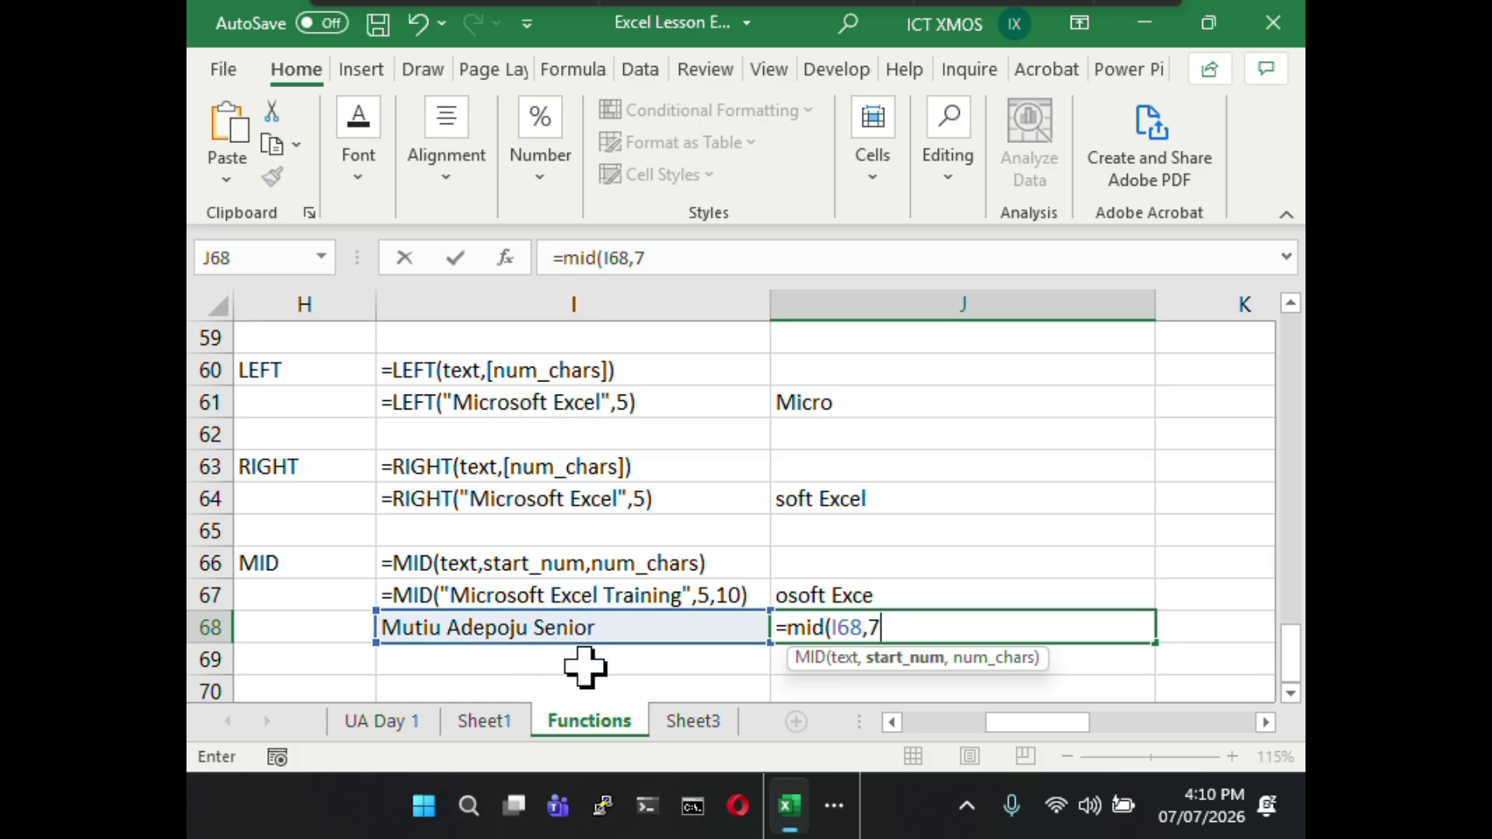
text(,)
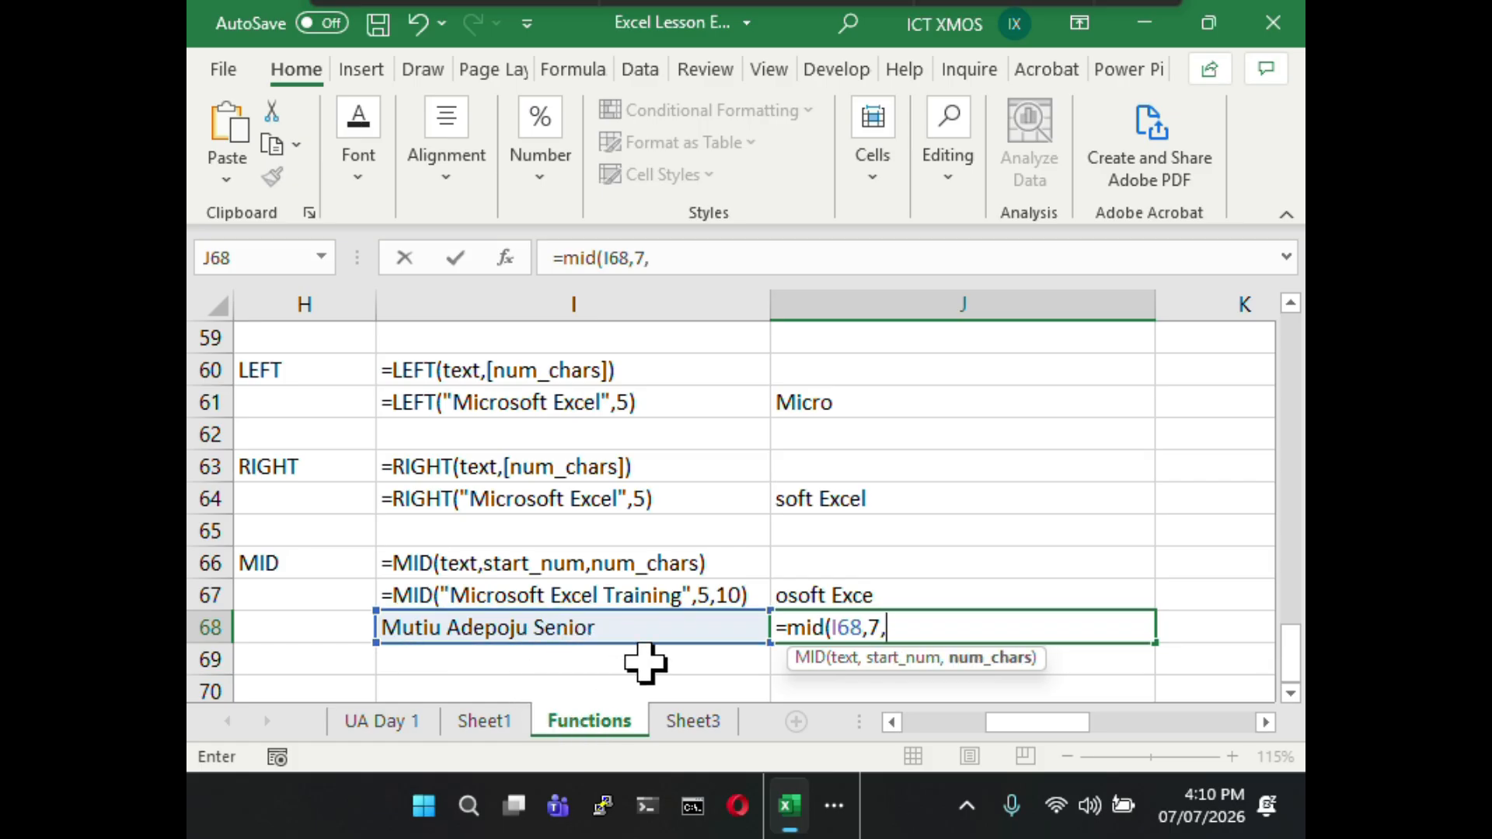
text(14)
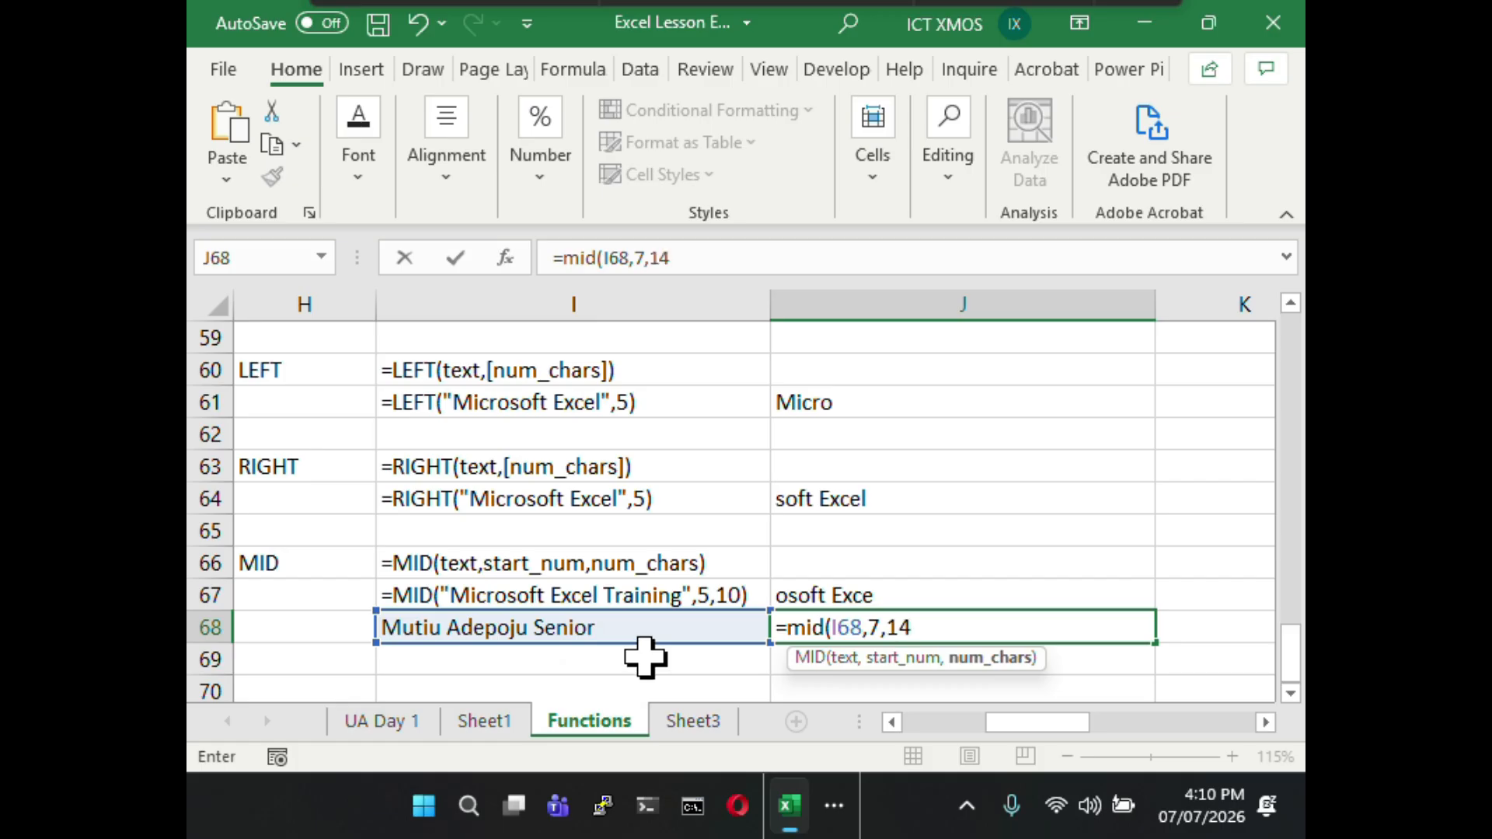
text())
key(Return)
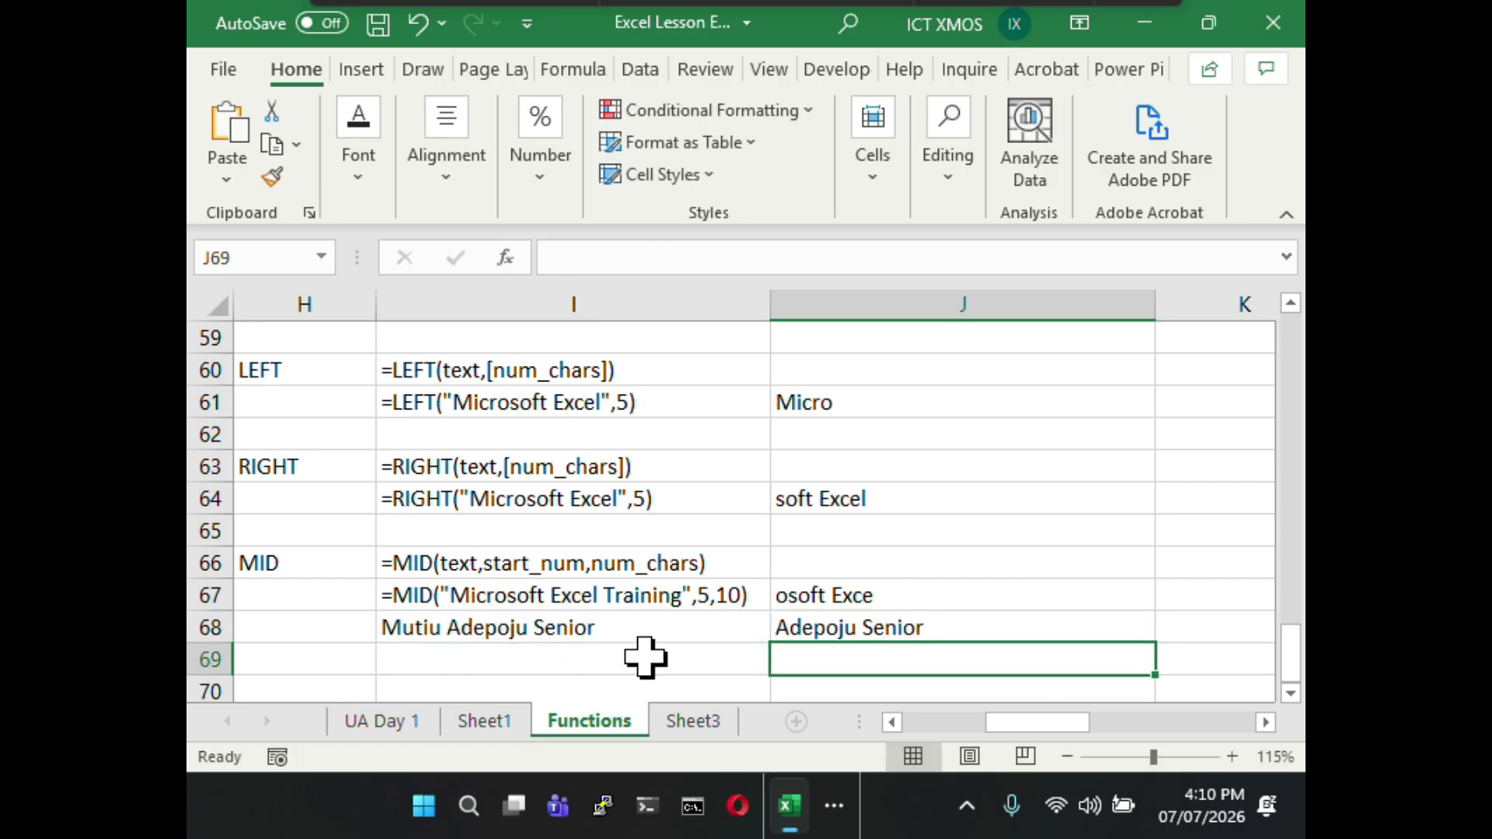
click(730, 667)
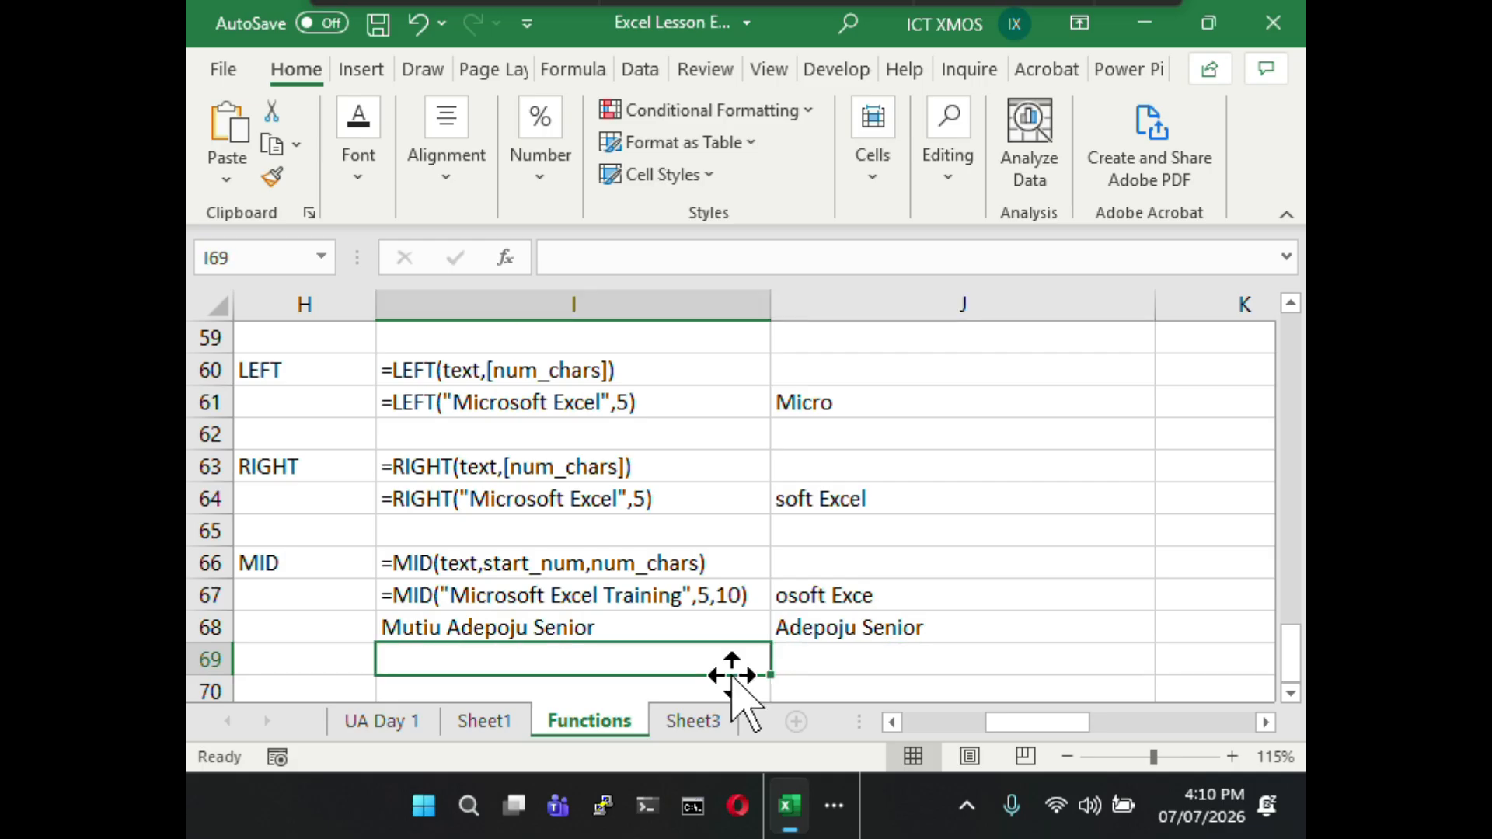
click(840, 621)
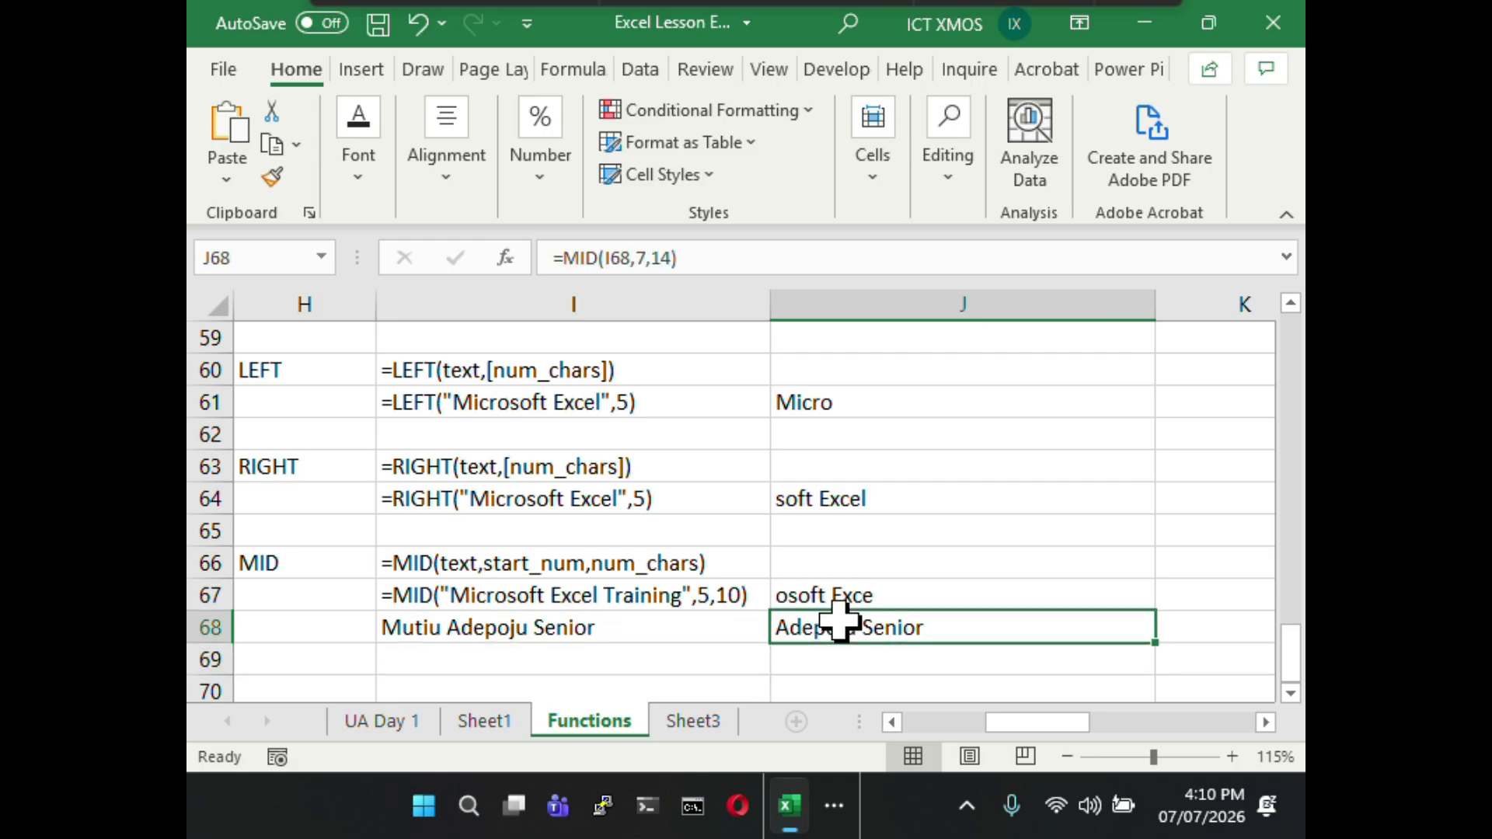
click(901, 666)
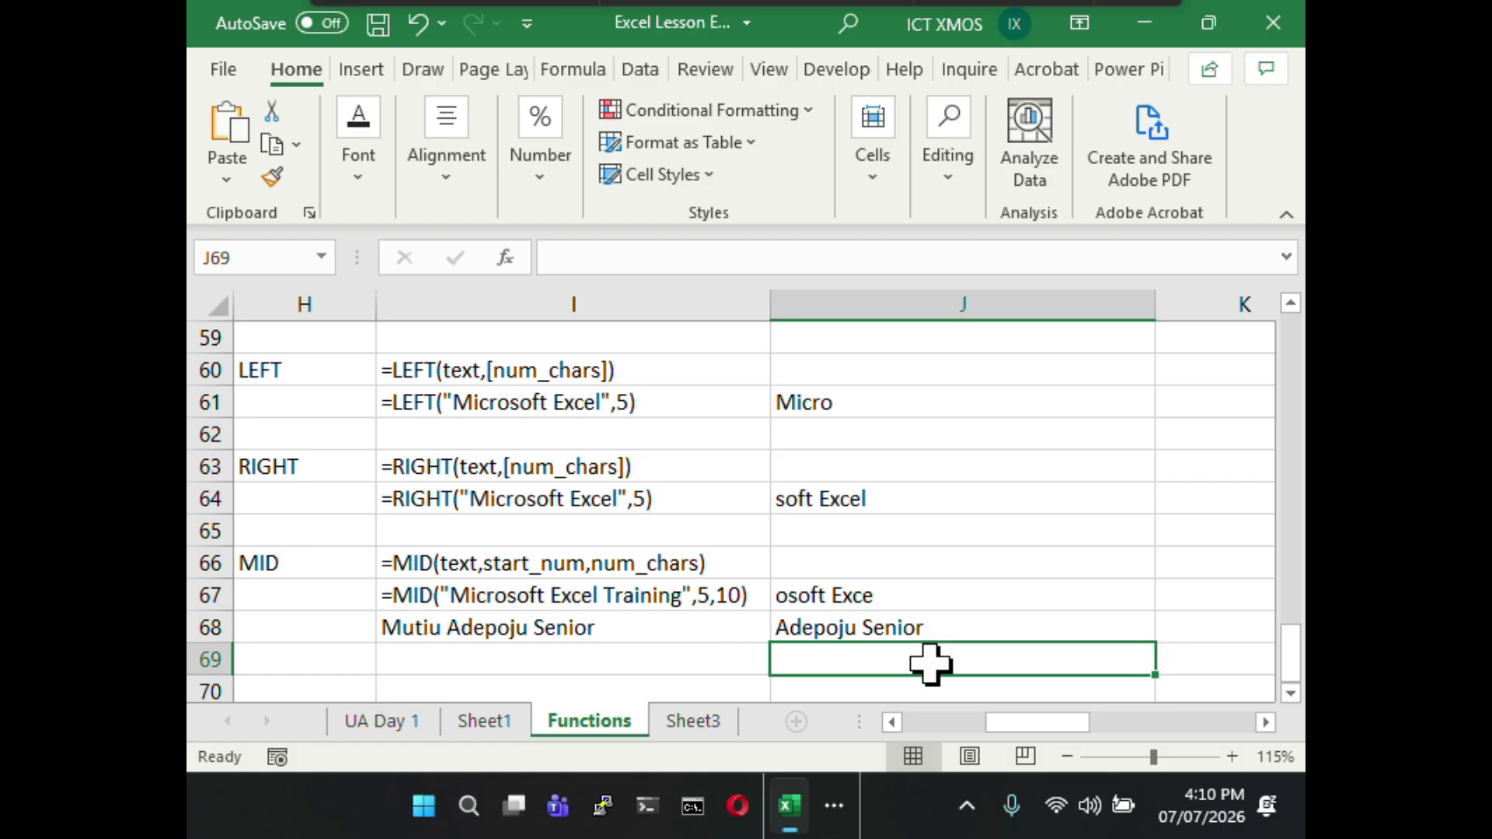
click(924, 628)
click(923, 656)
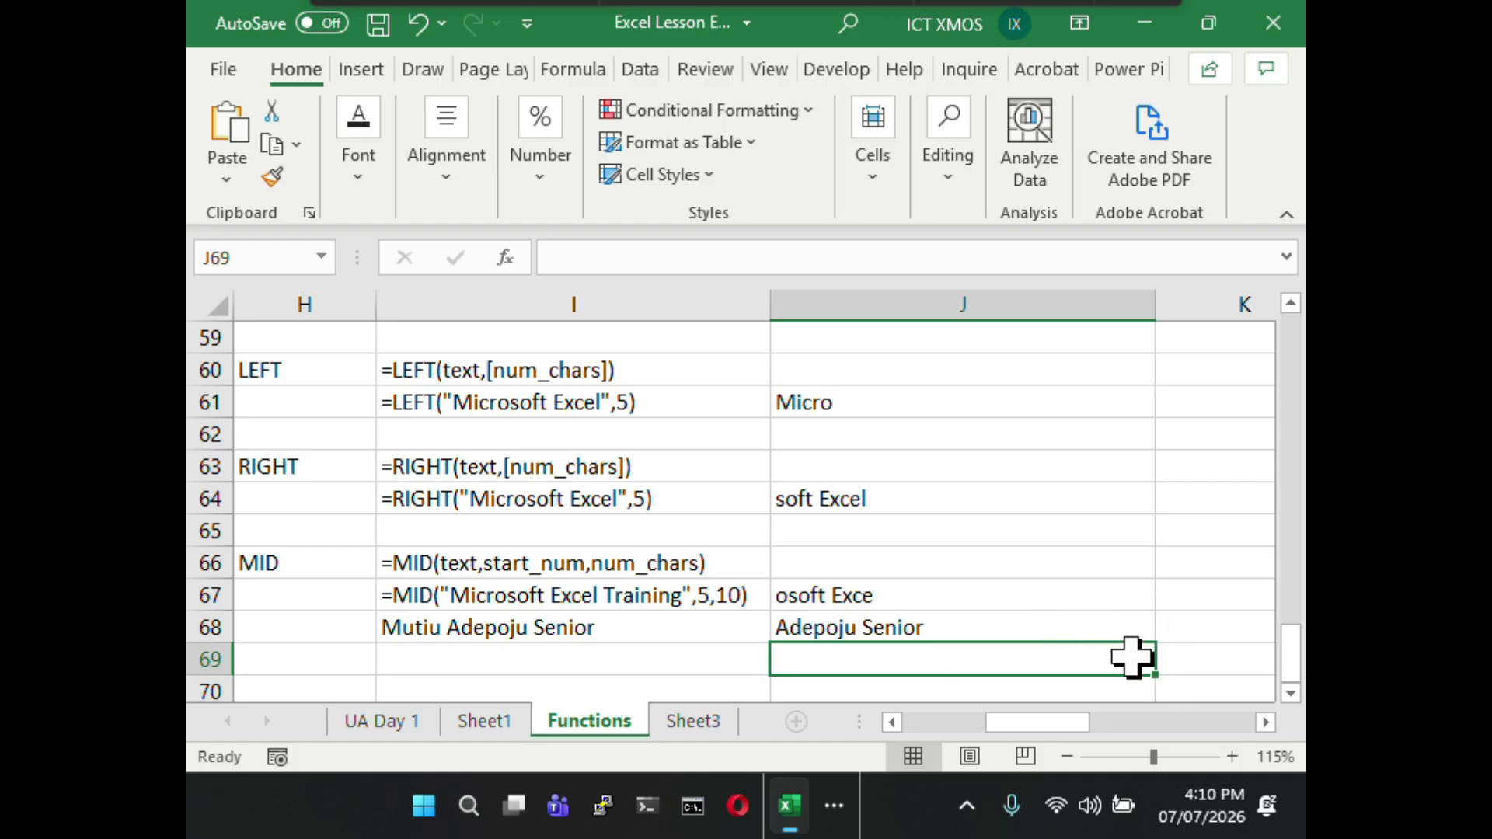
click(1291, 693)
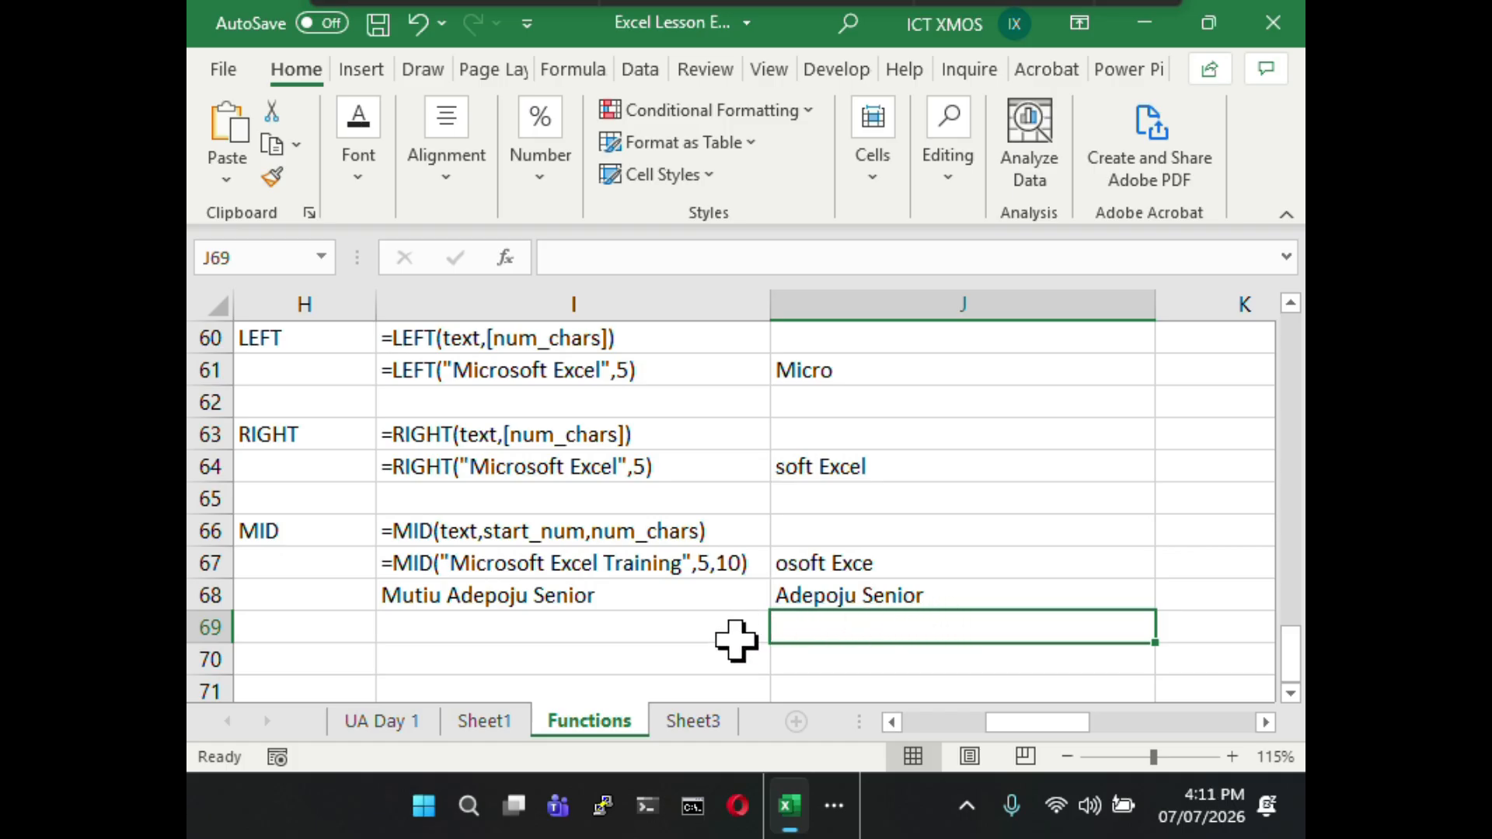
scroll(709, 646, up, 2)
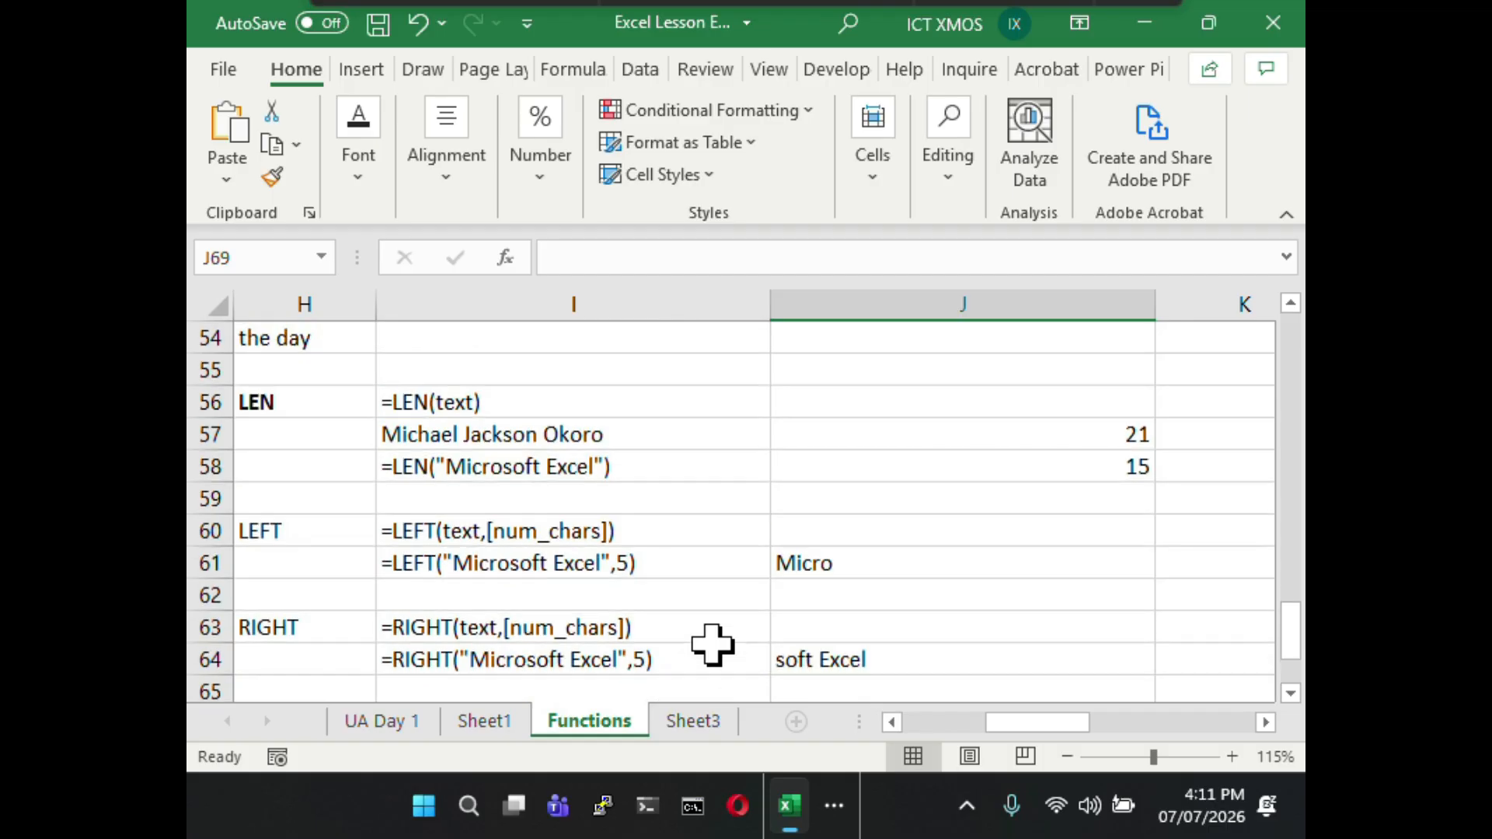
scroll(712, 645, down, 2)
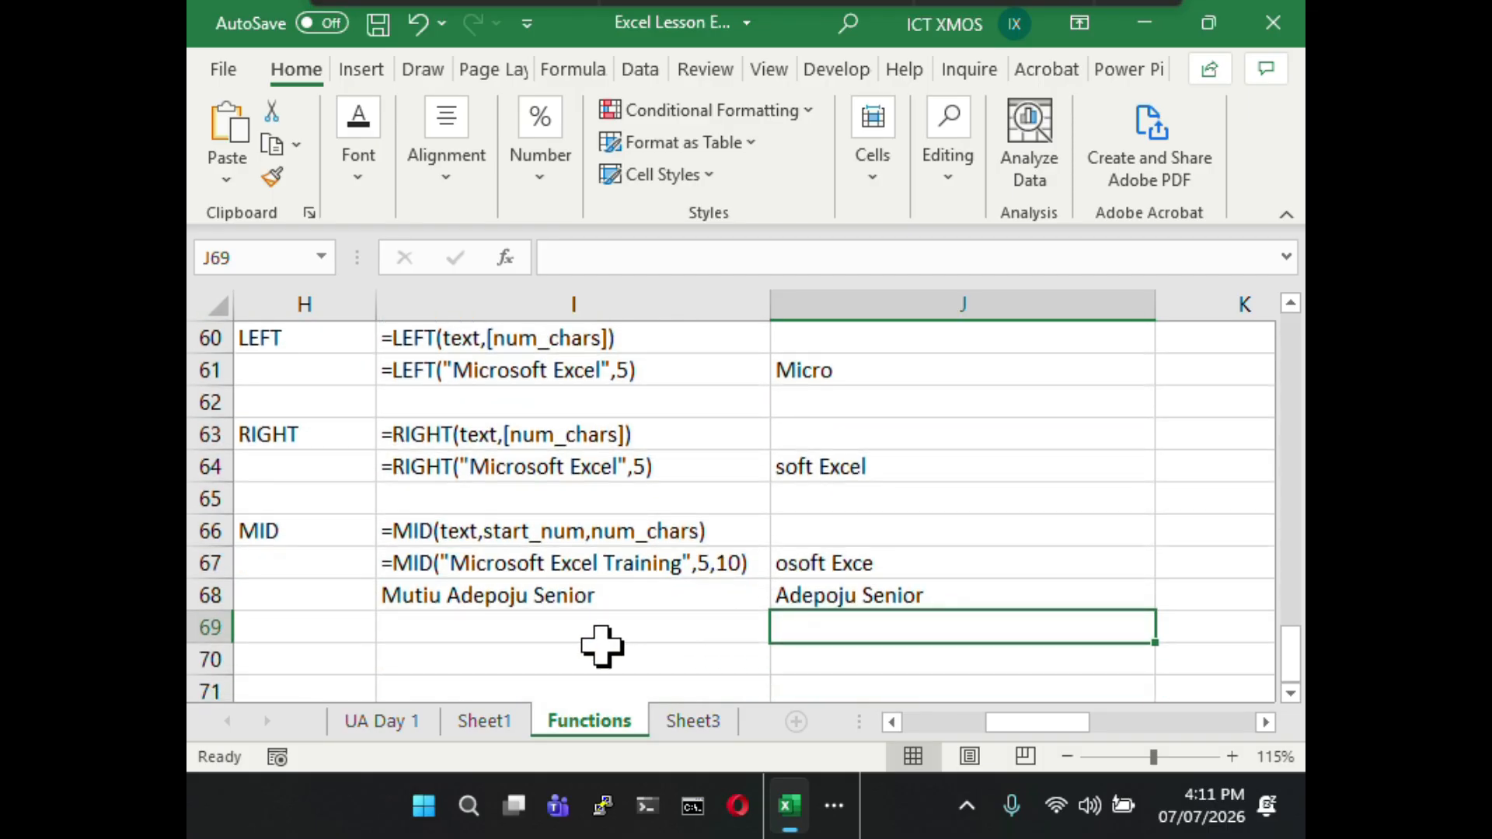
click(535, 653)
scroll(571, 650, up, 2)
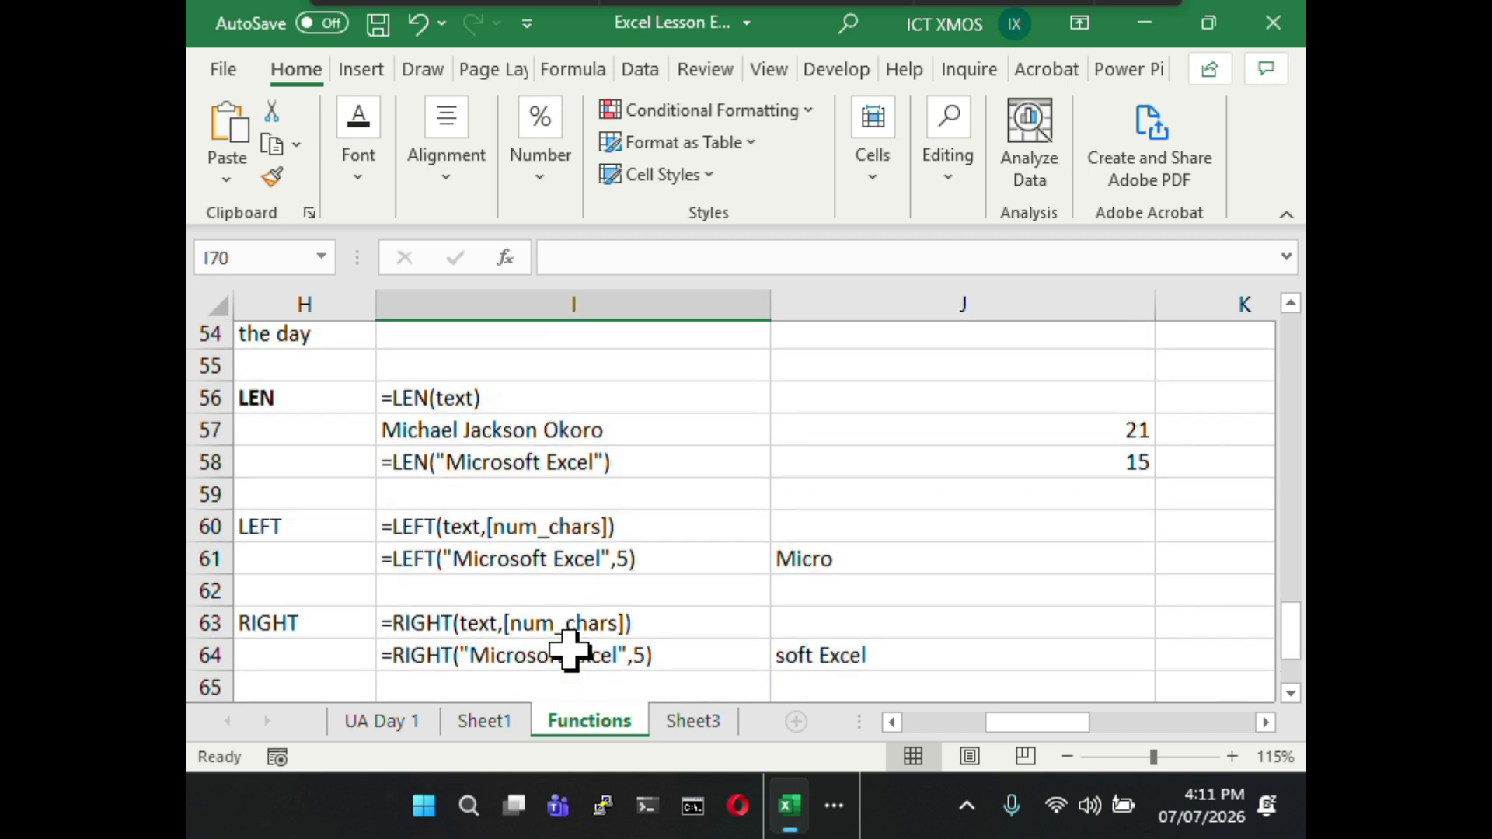
scroll(571, 650, up, 1)
scroll(569, 650, down, 3)
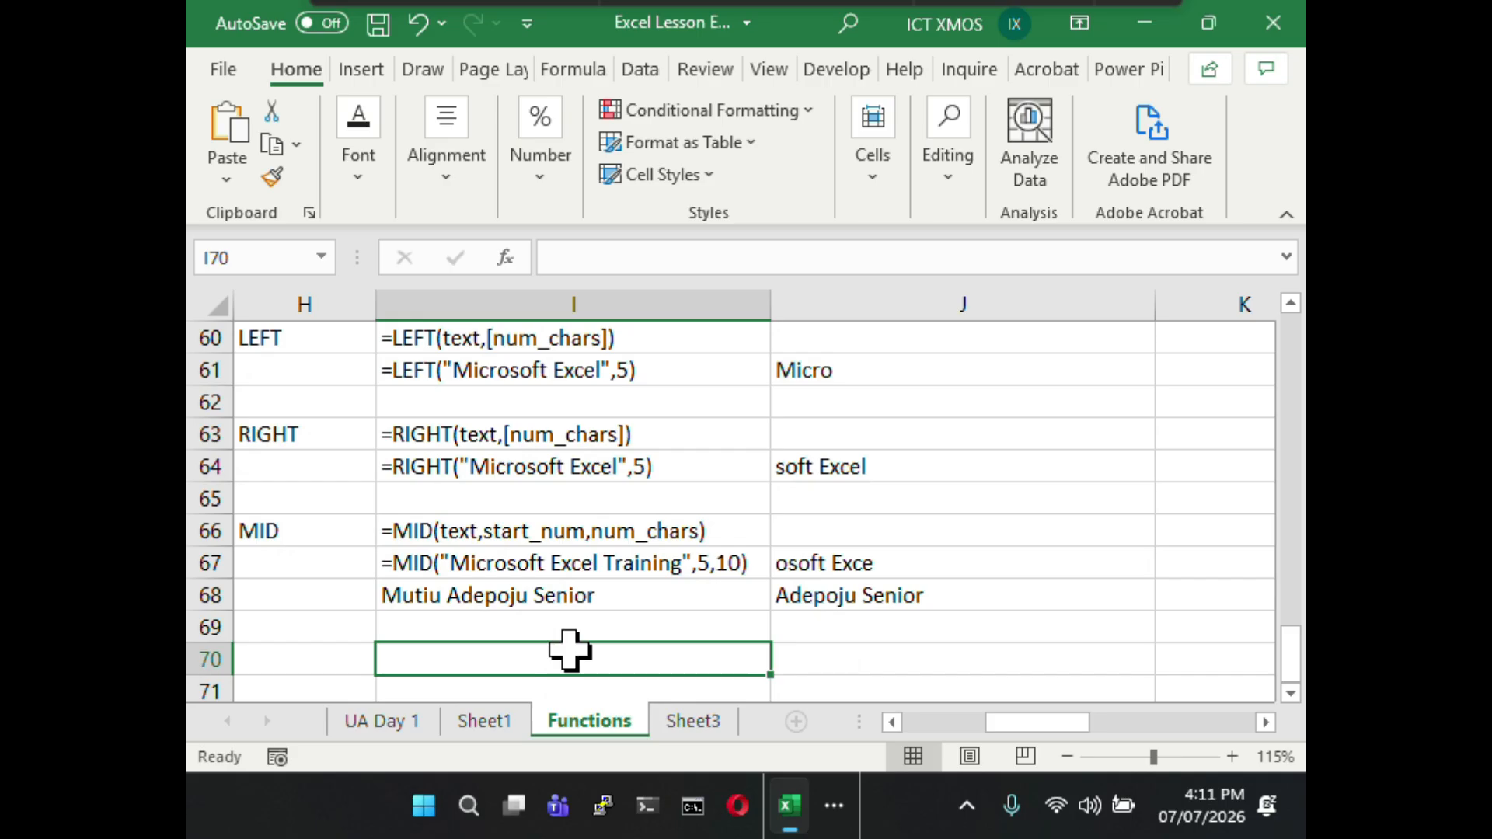
click(659, 624)
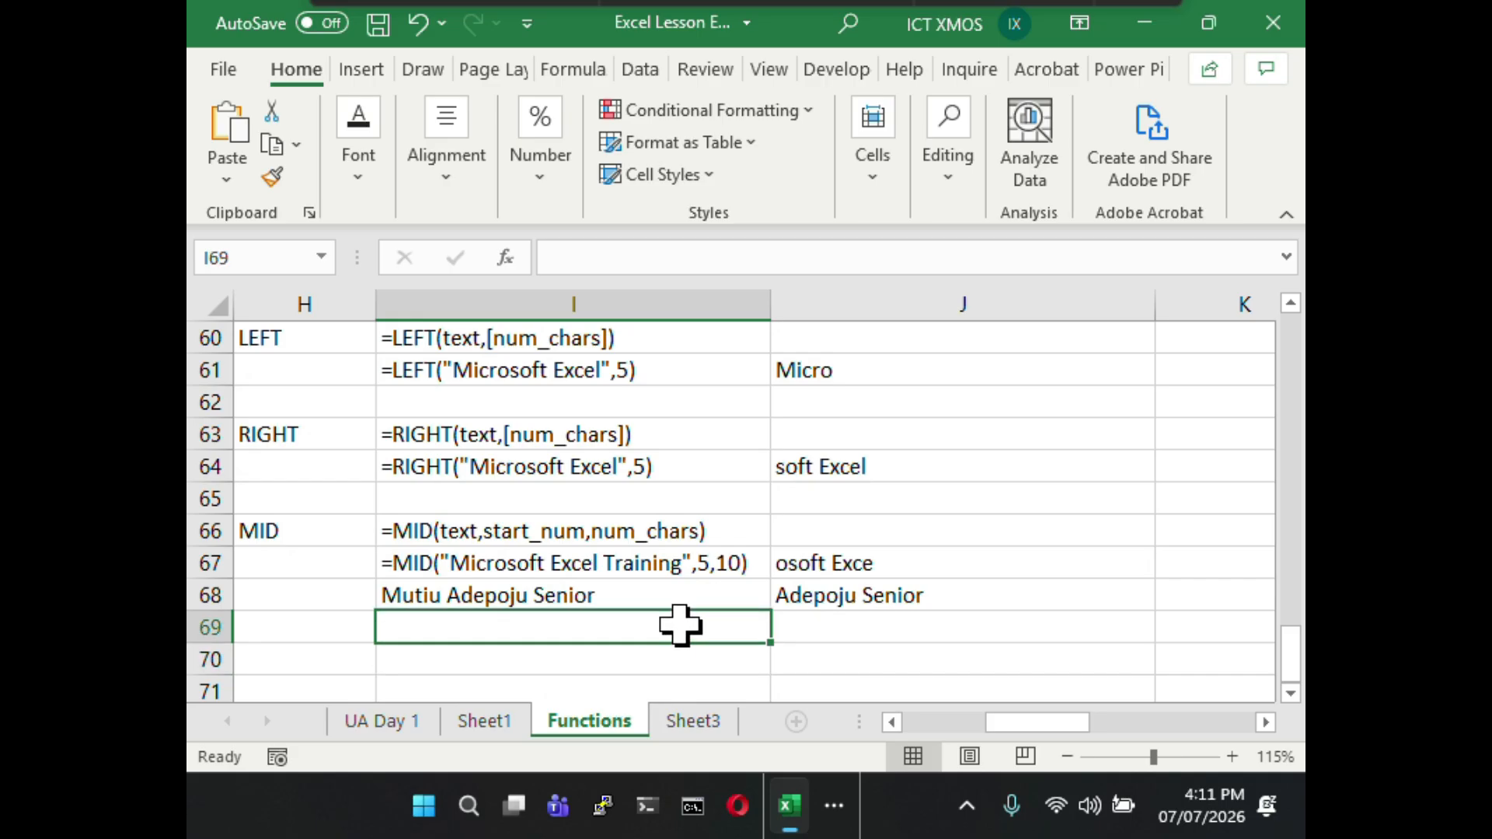
click(925, 597)
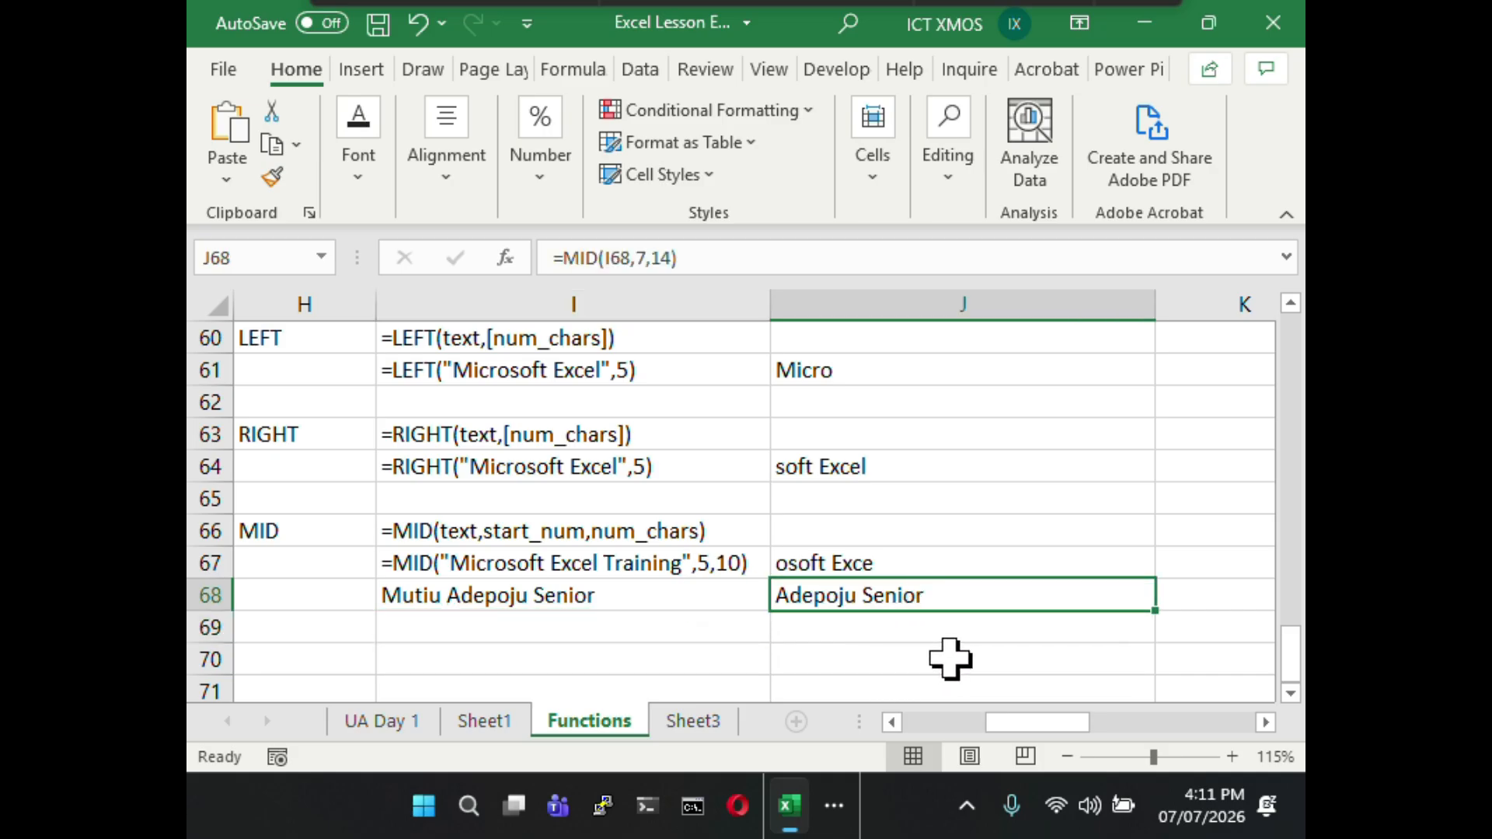
scroll(949, 659, down, 1)
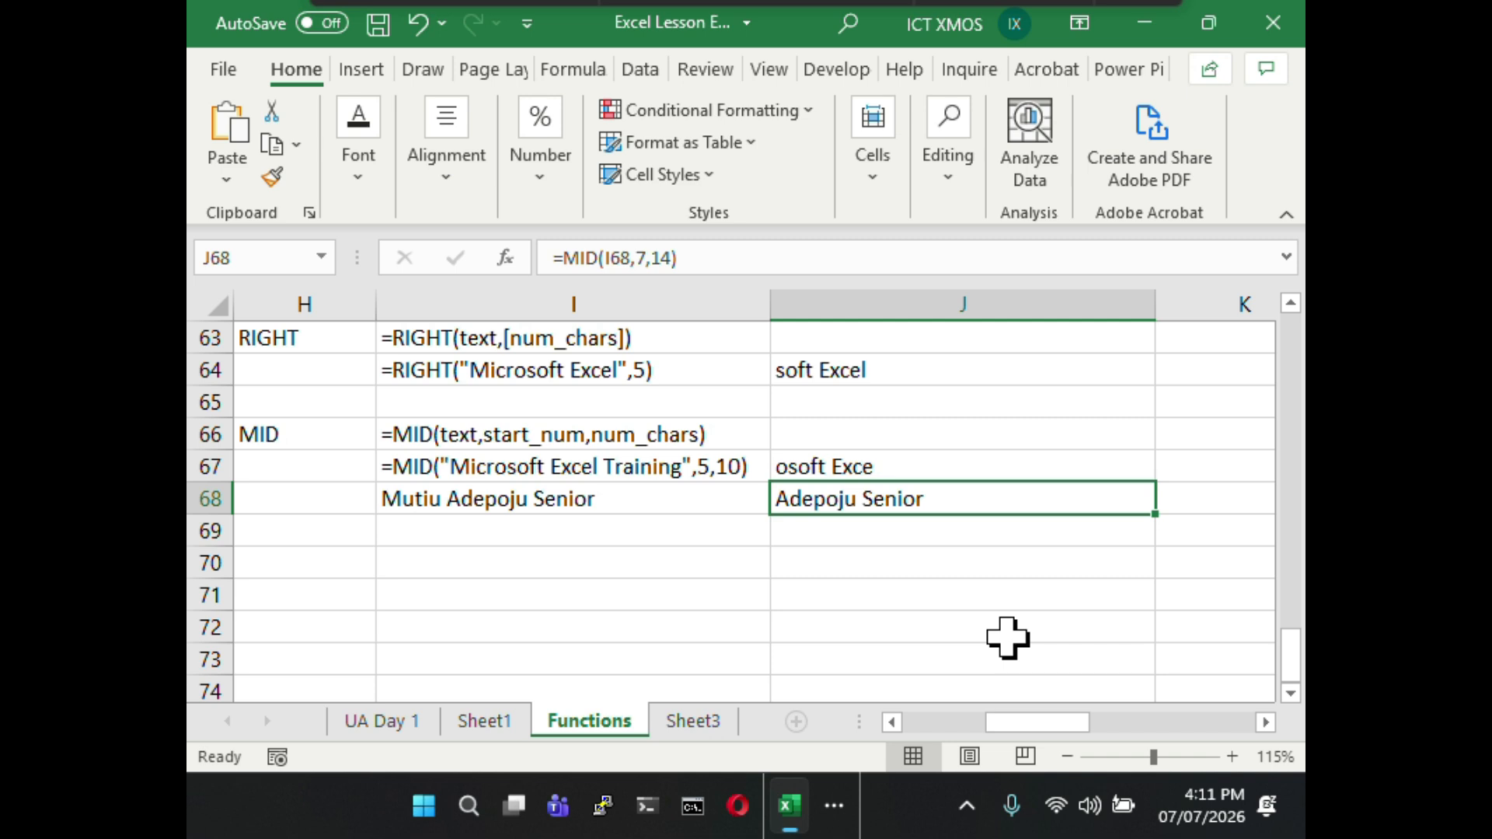
click(457, 561)
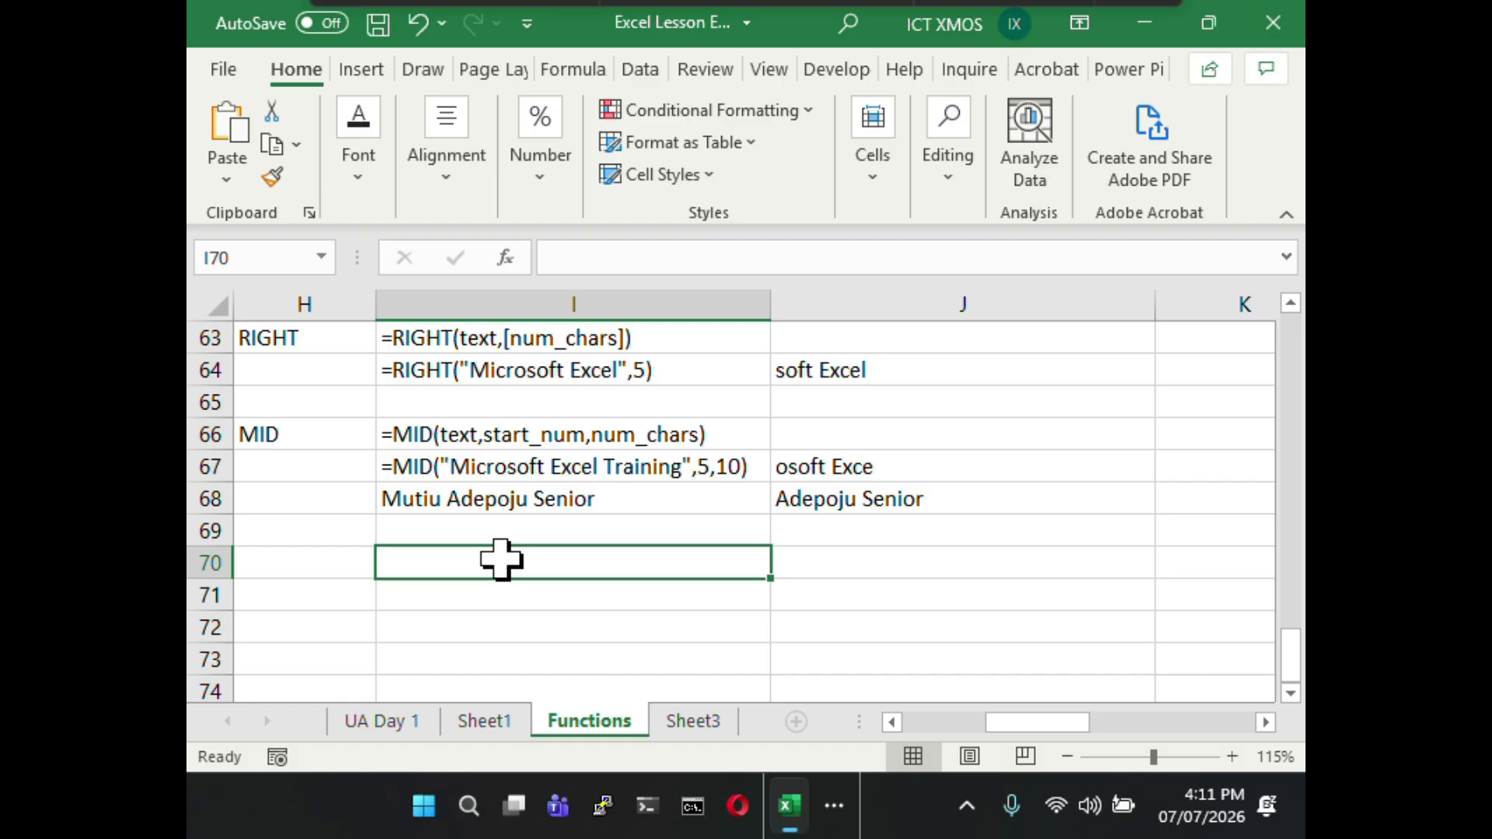
scroll(540, 559, up, 1)
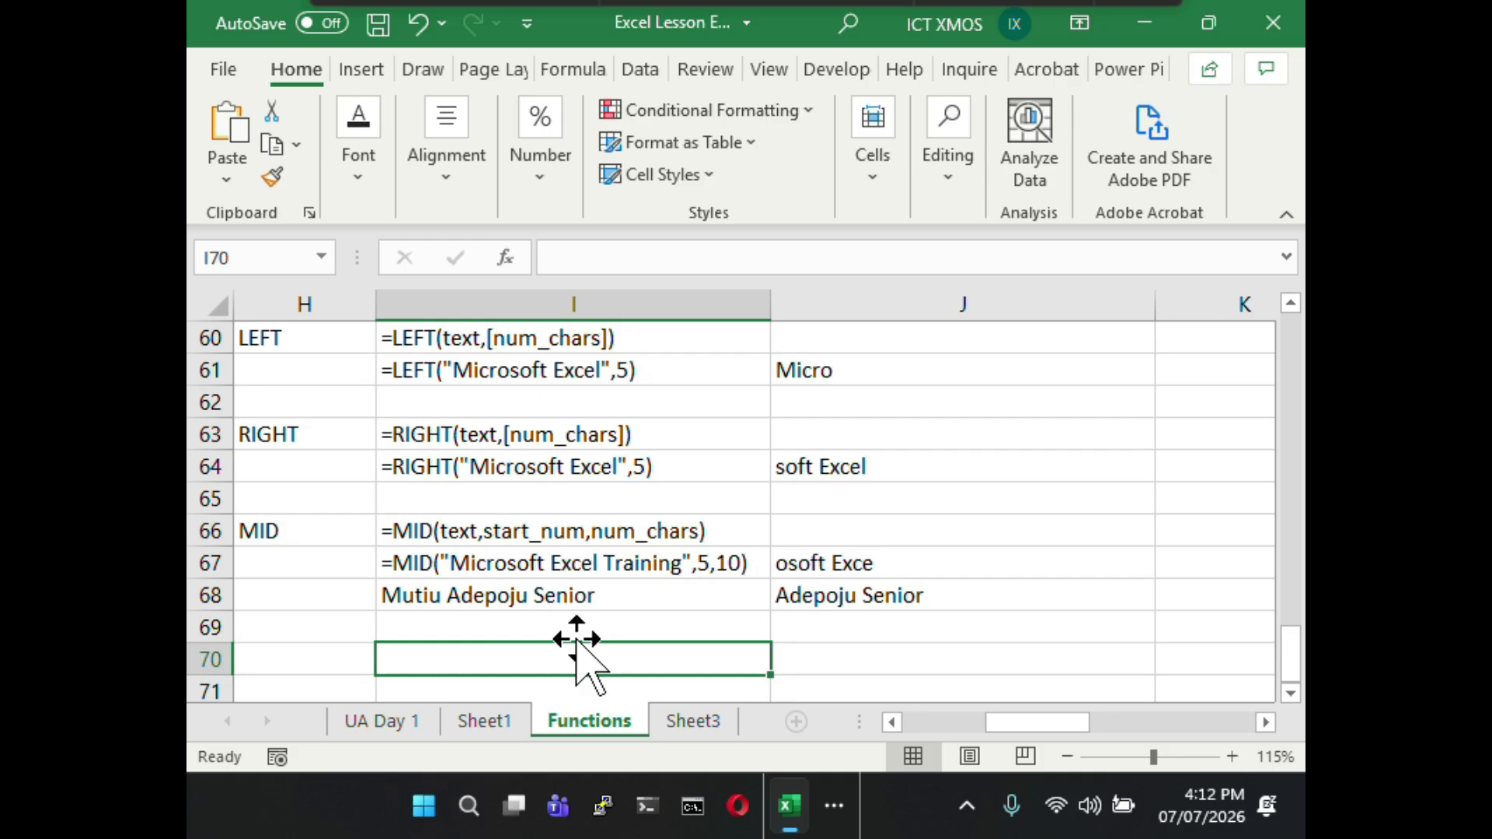
- Enter the label text '=len(left(i68,6)) in I70
text('=)
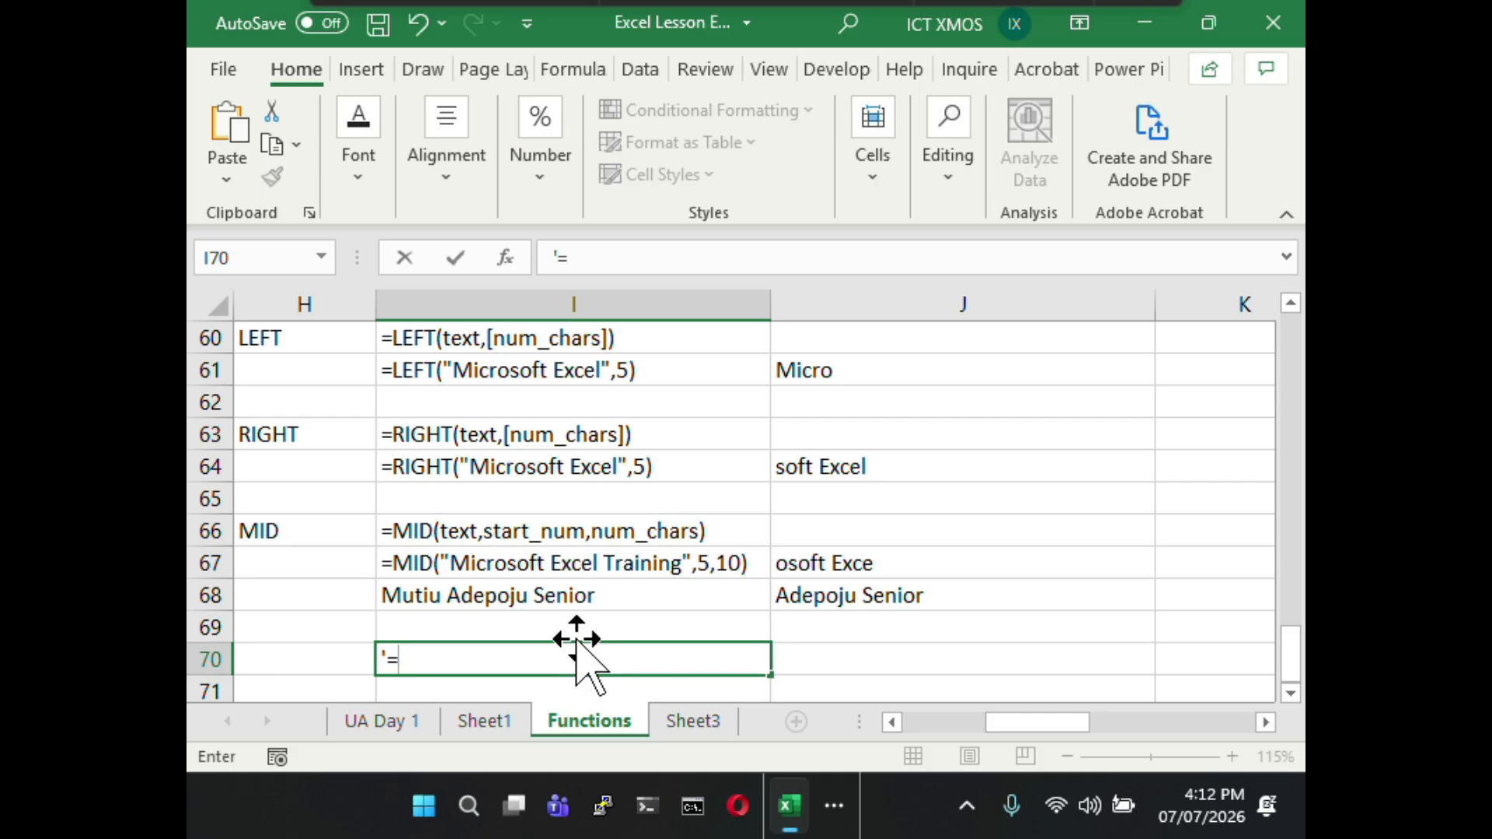
text(len(left)
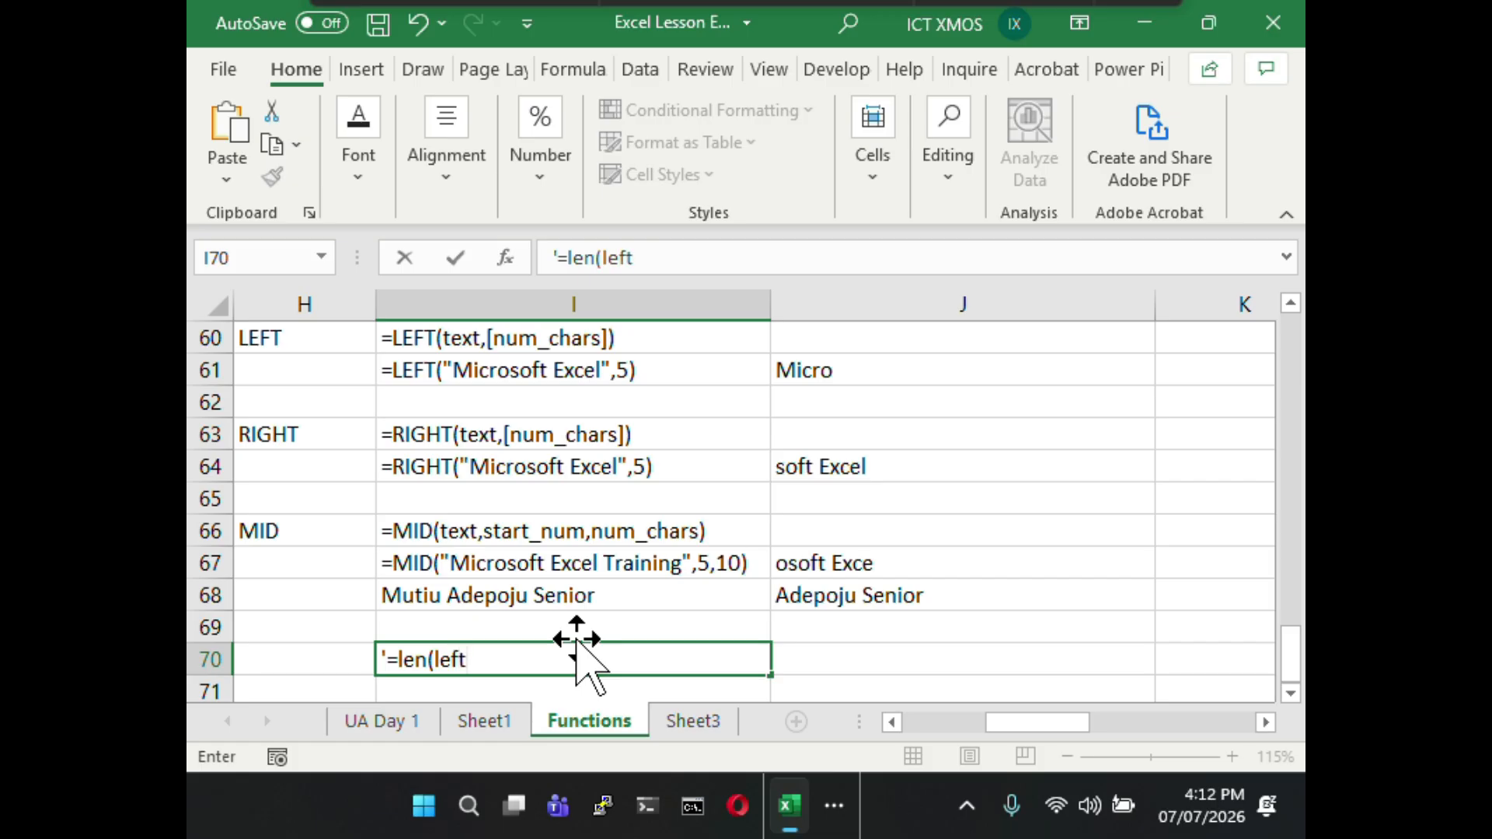
text(()
text(5)
key(BackSpace)
click(581, 597)
click(558, 659)
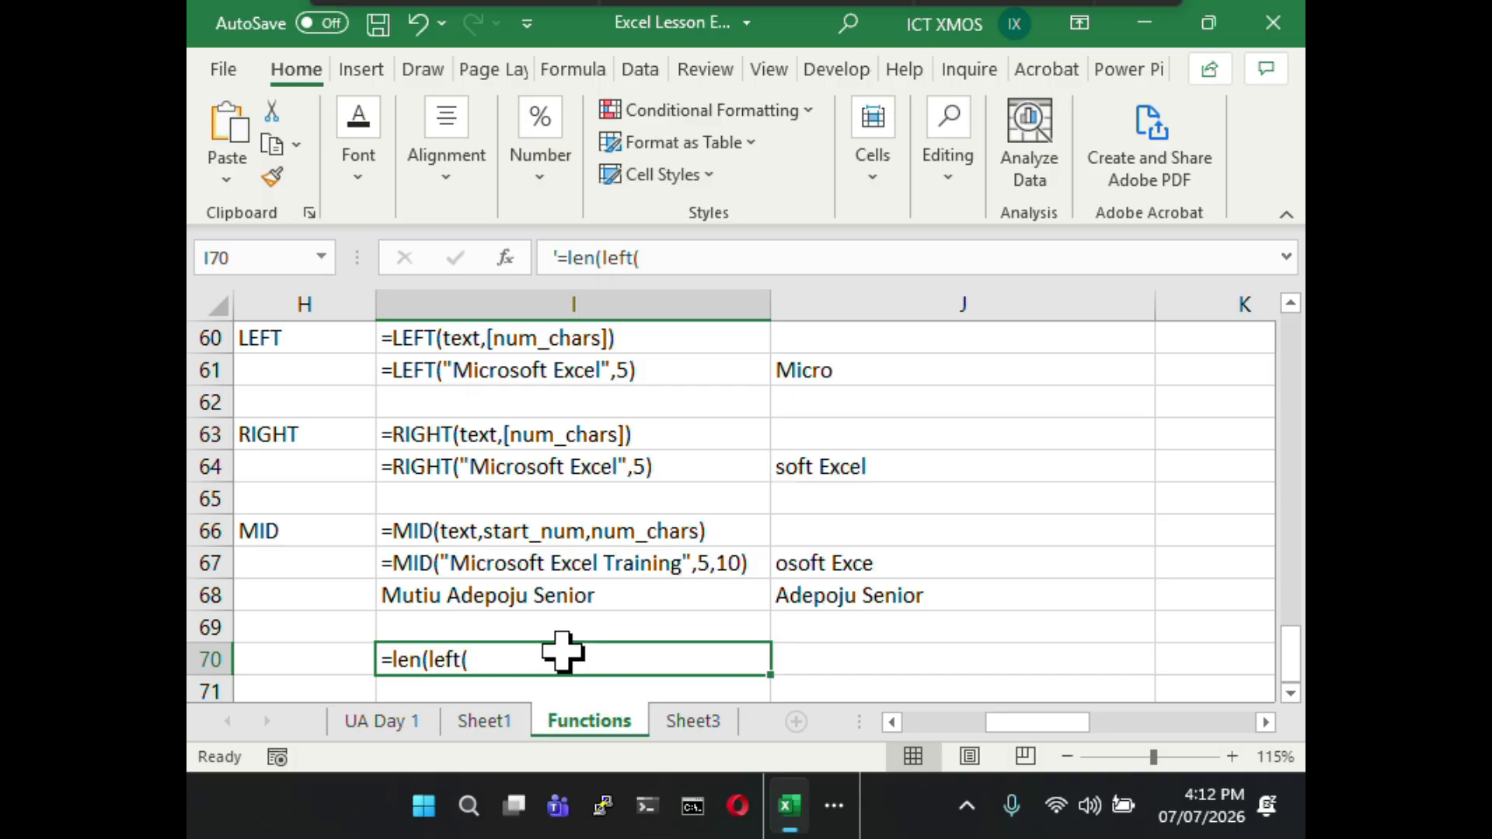
click(693, 257)
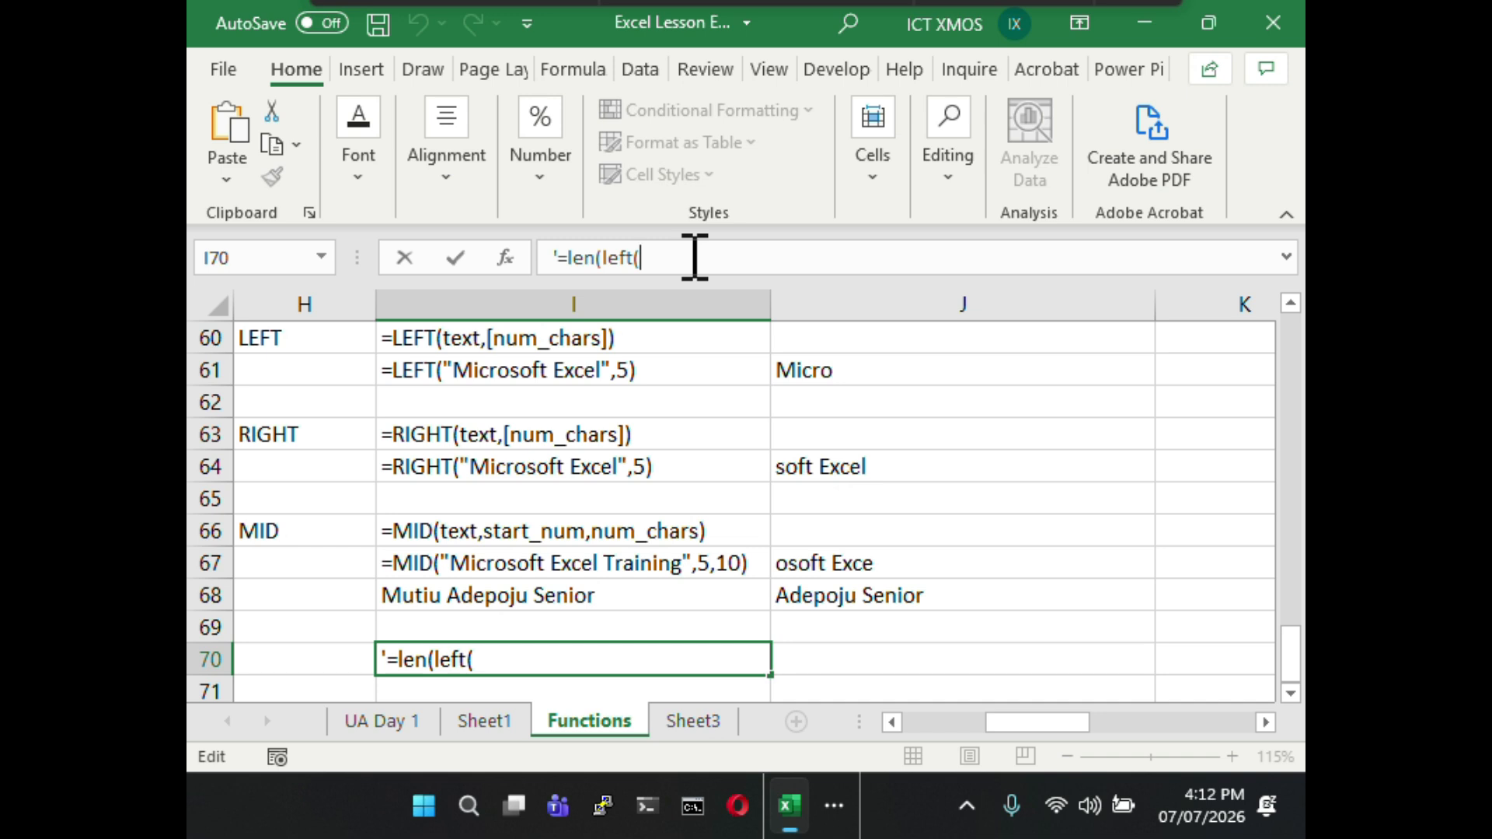
text(1)
key(BackSpace)
key(BackSpace)
text(i68)
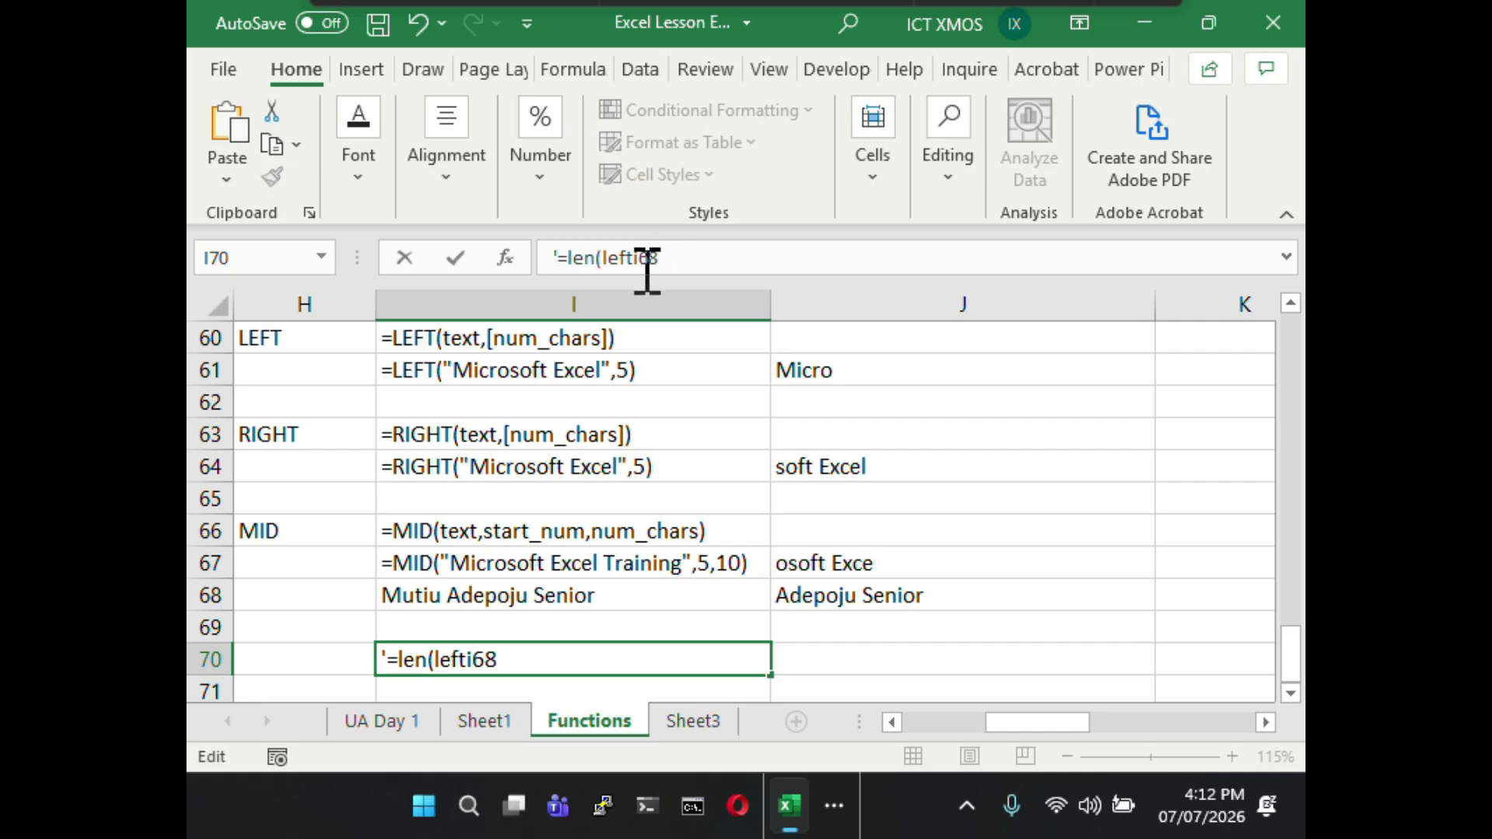
text((i68)
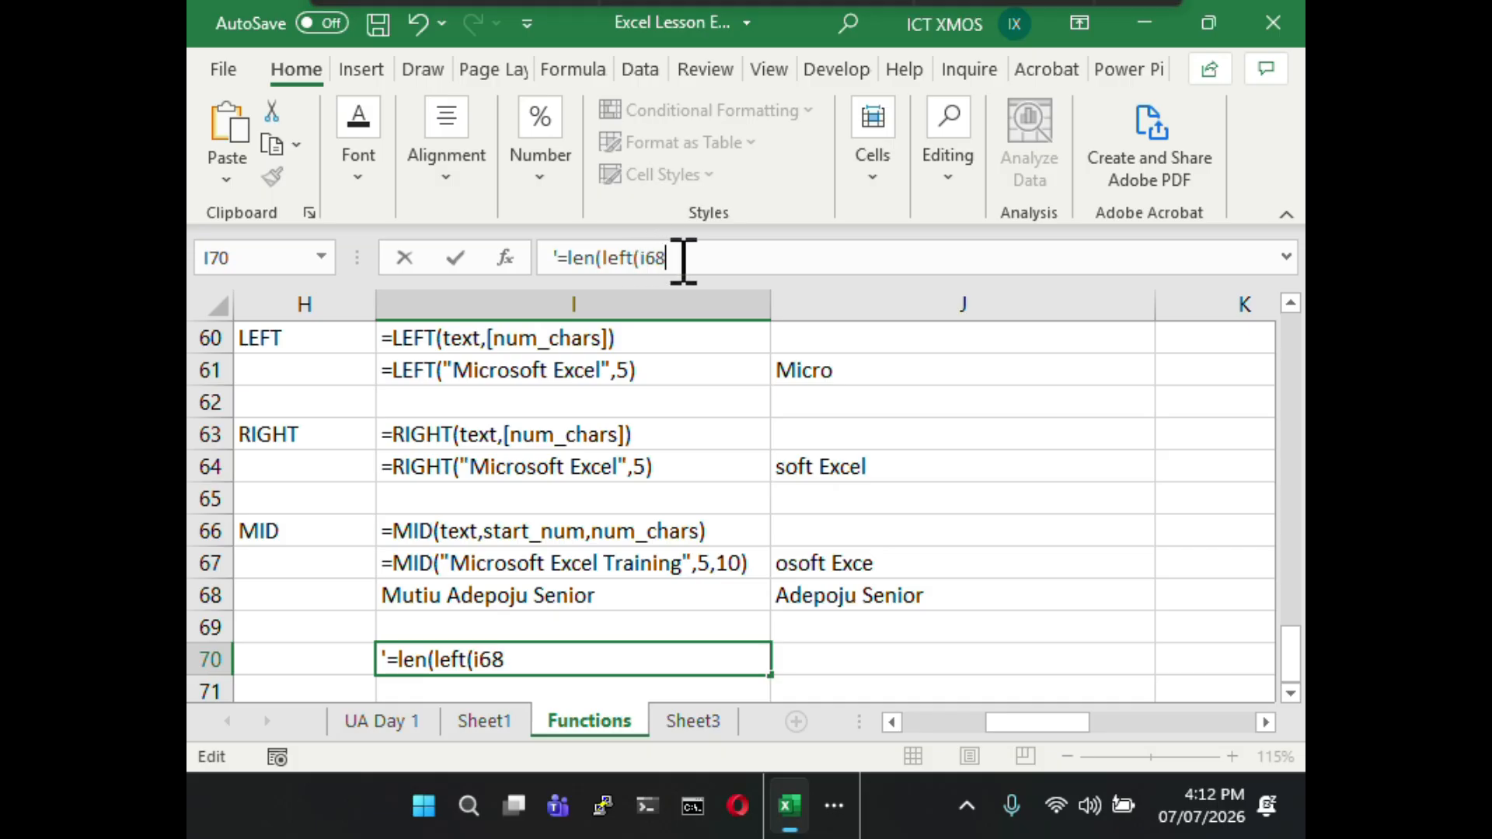
text(,6))
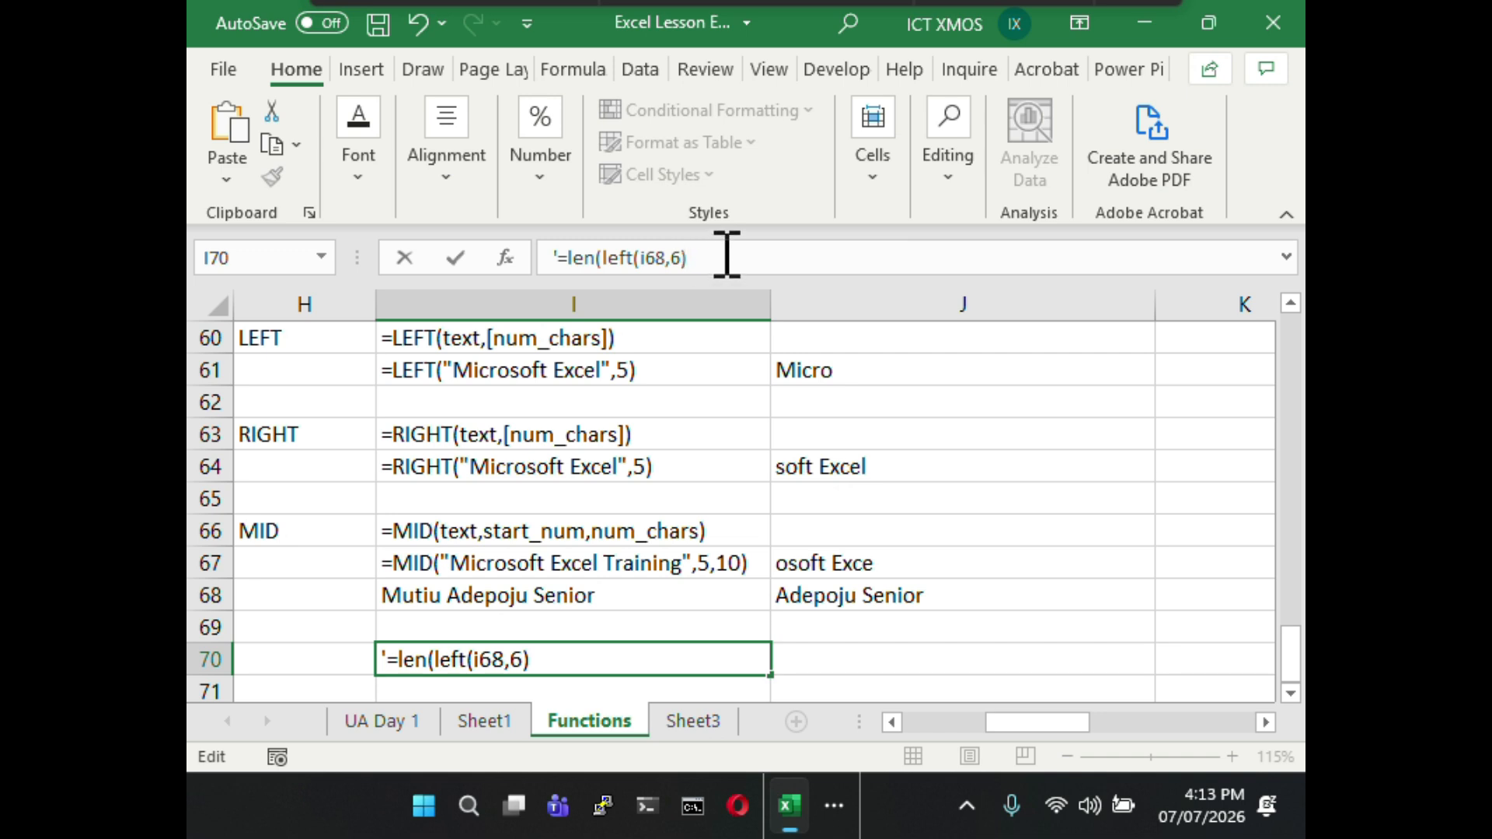
text())
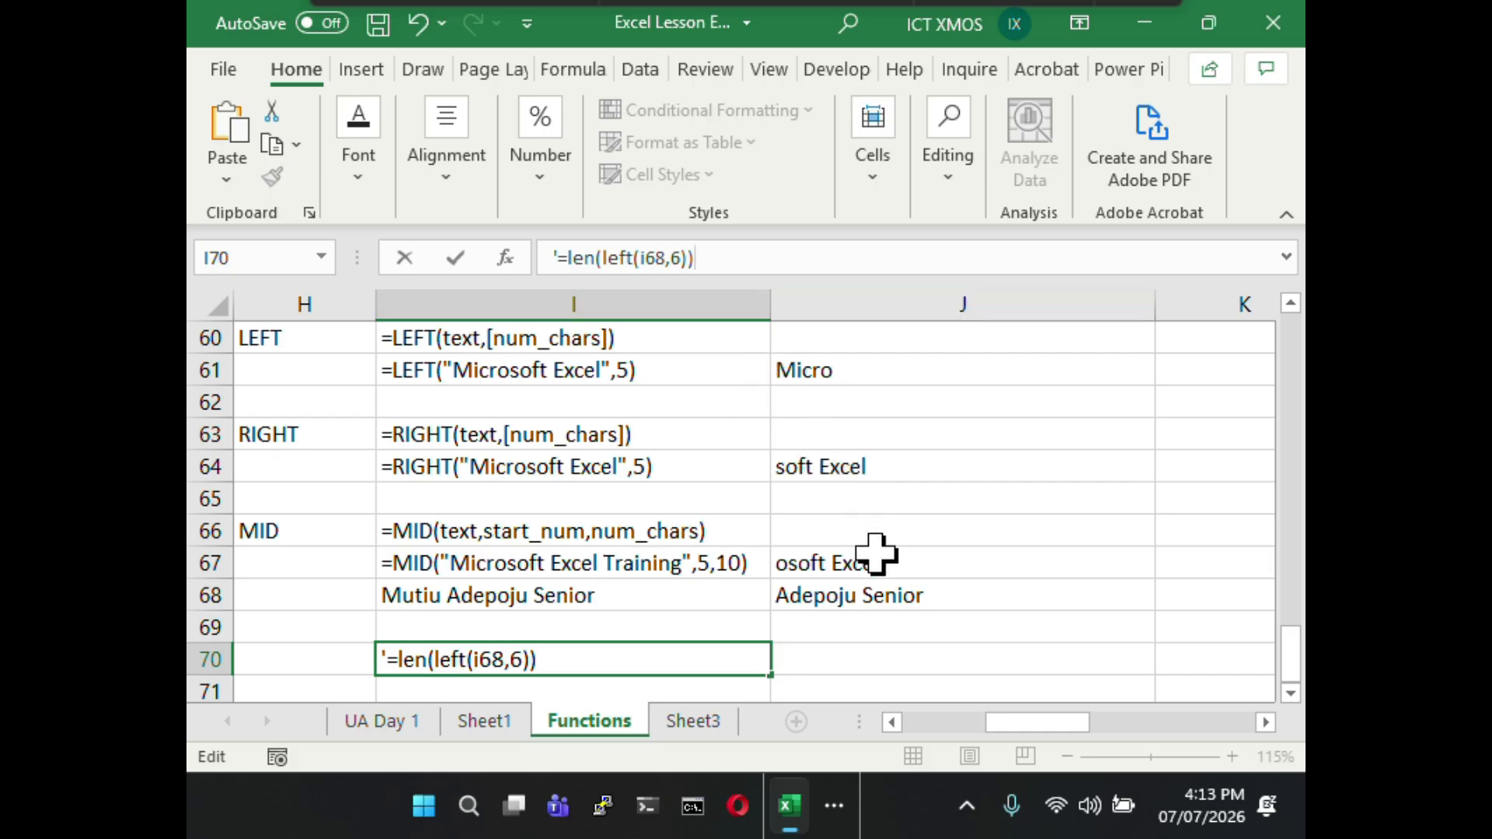
- Capitalize the function names so I70 reads =LEN(LEFT(i68,6))
drag(596, 257, 575, 258)
text(LEN)
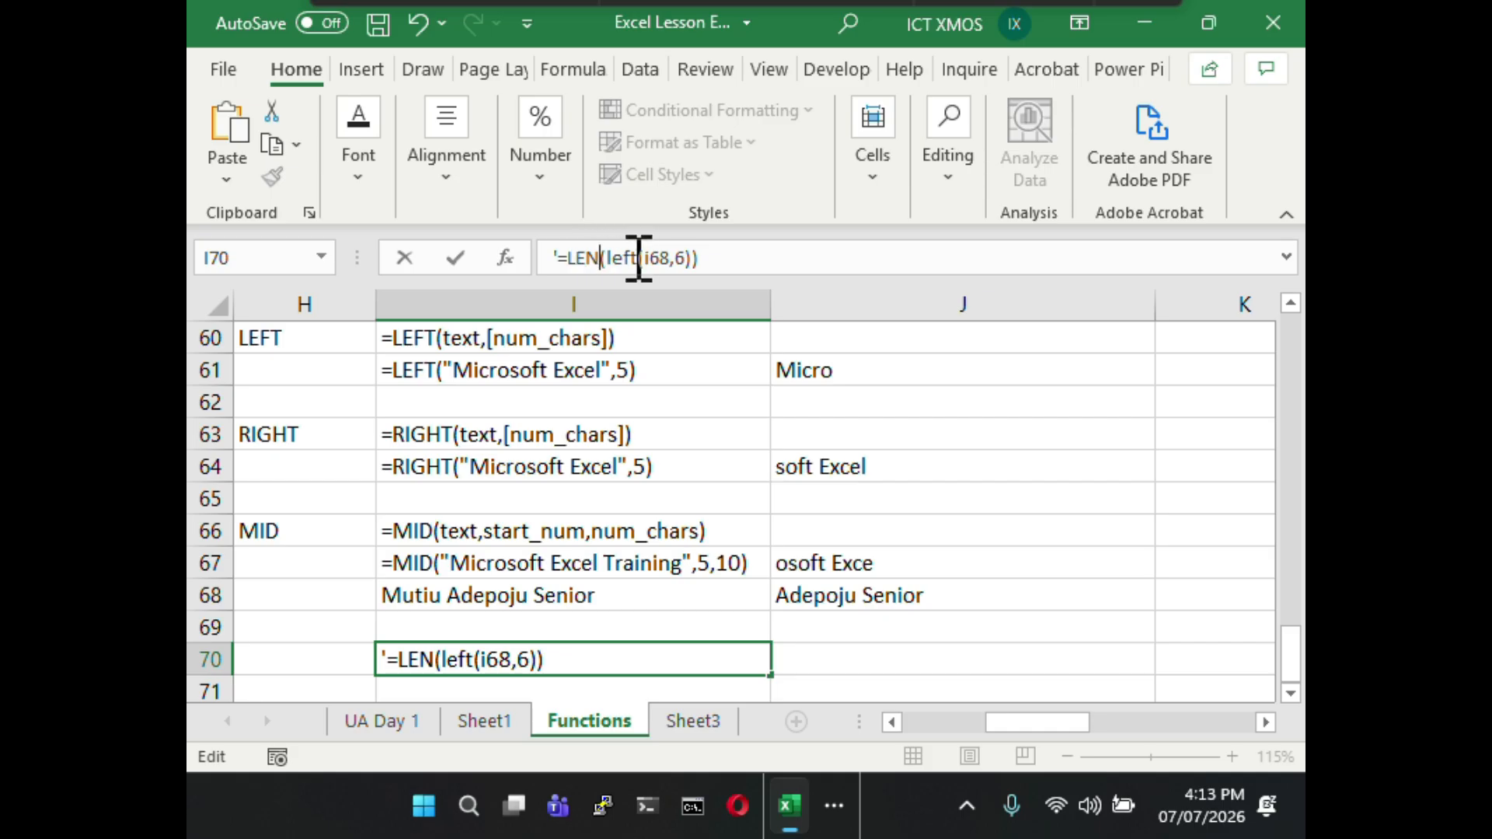
double_click(612, 258)
text(LEFT)
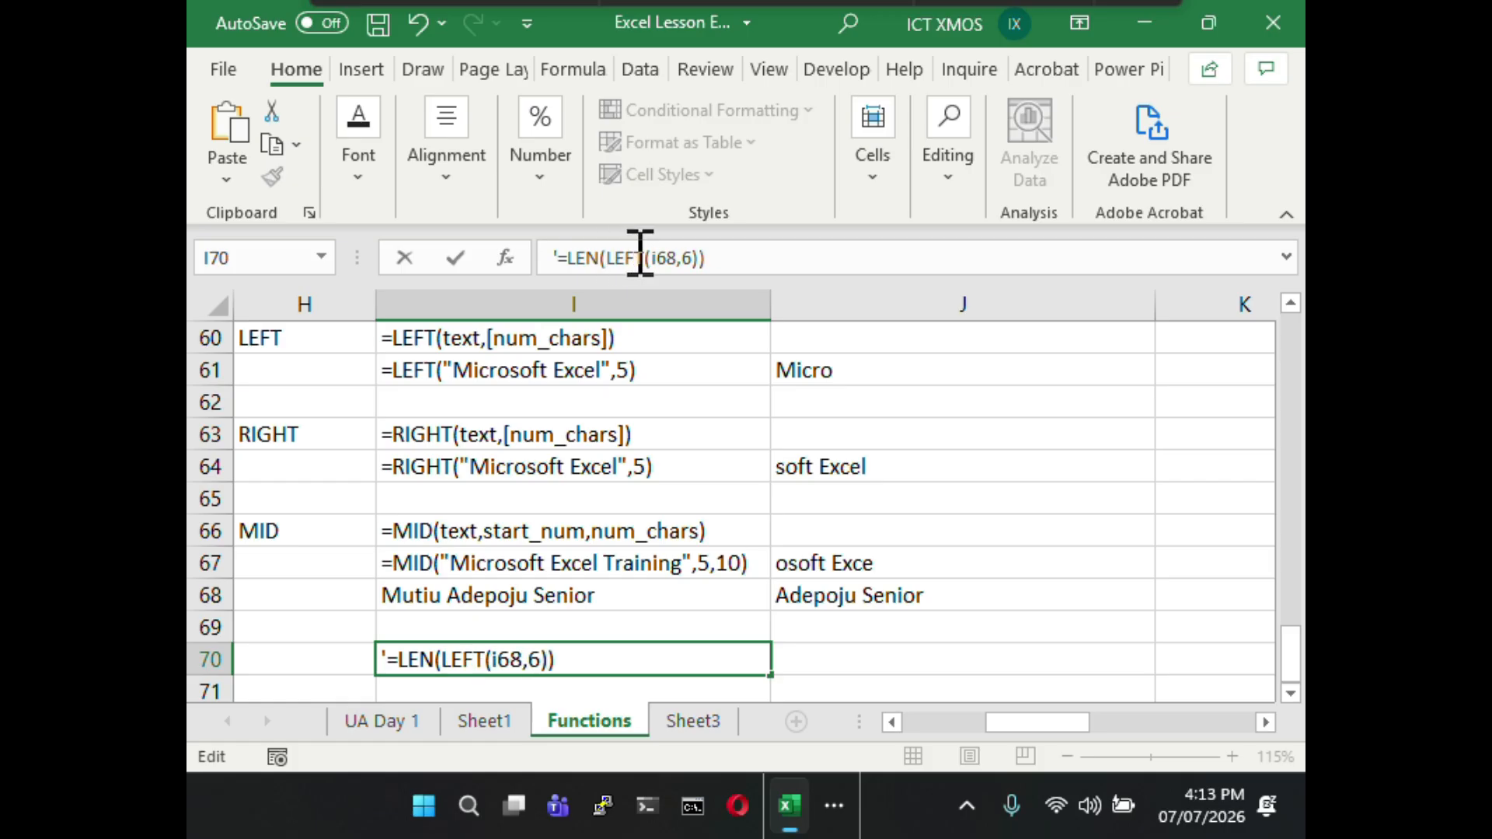
click(736, 257)
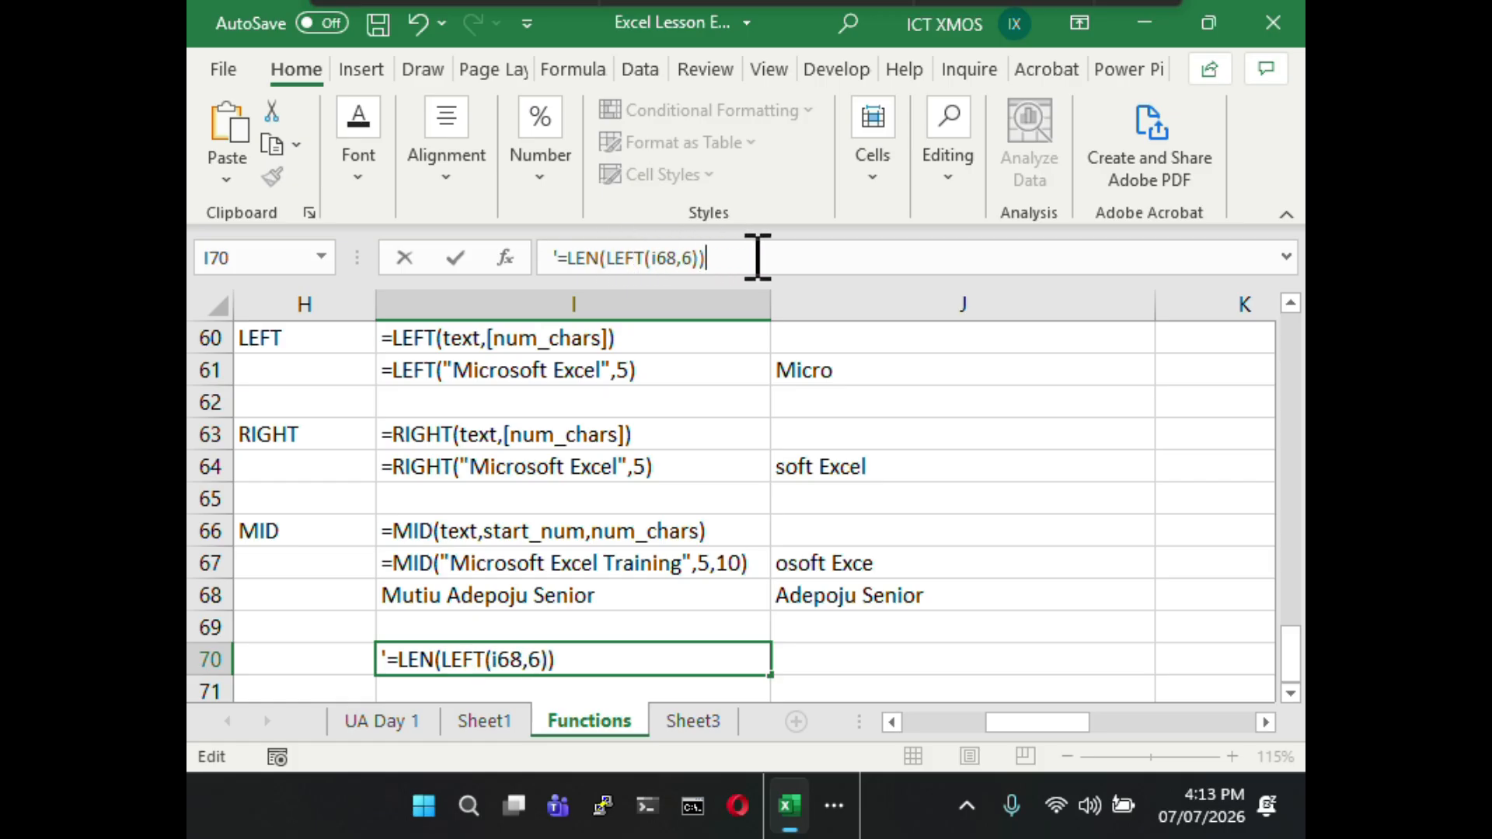
key(Return)
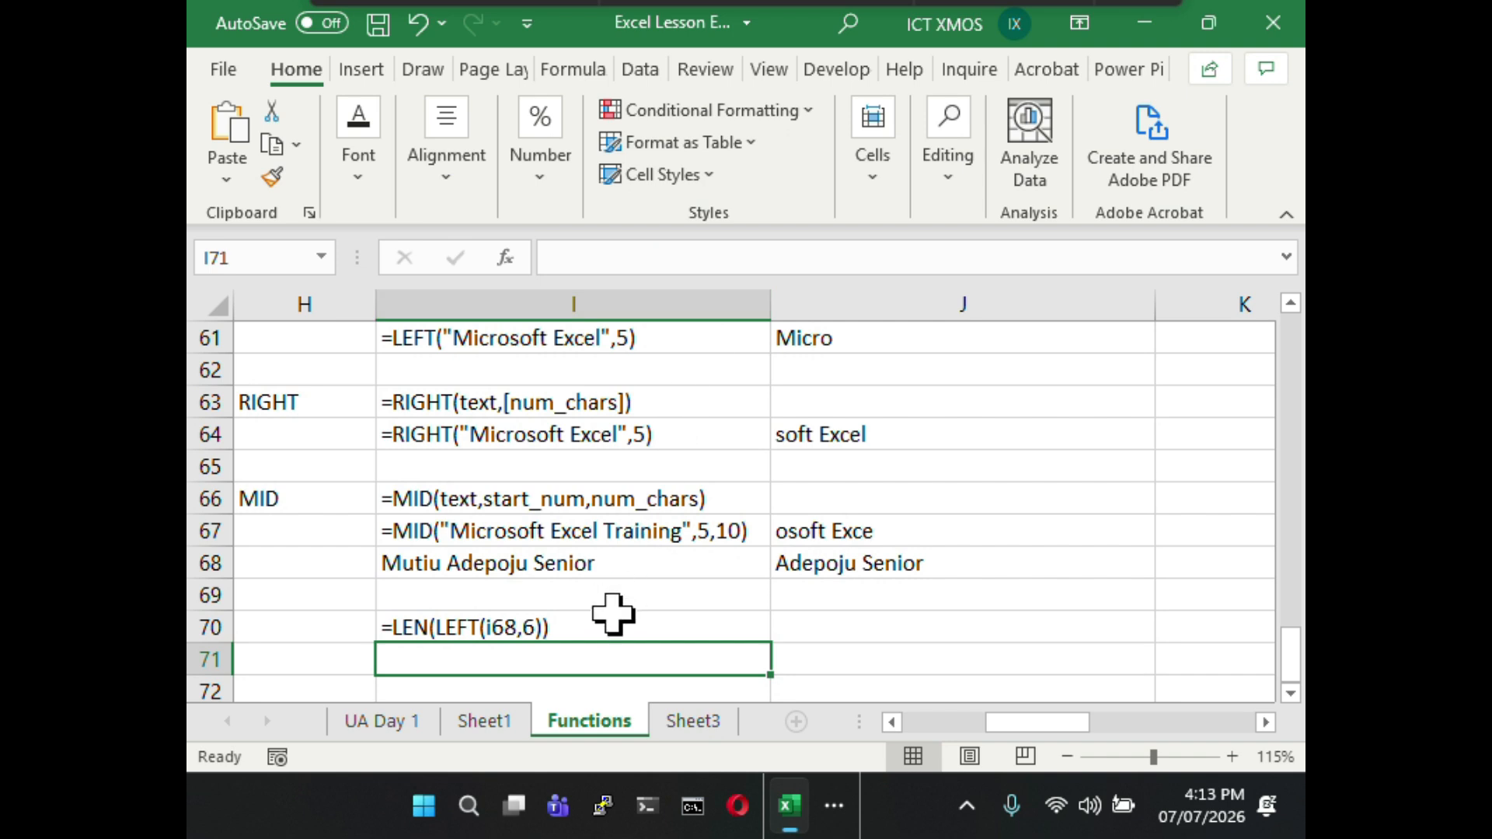
click(613, 622)
- Enter the label '=LEN(I68) in cell I71 as text
click(614, 657)
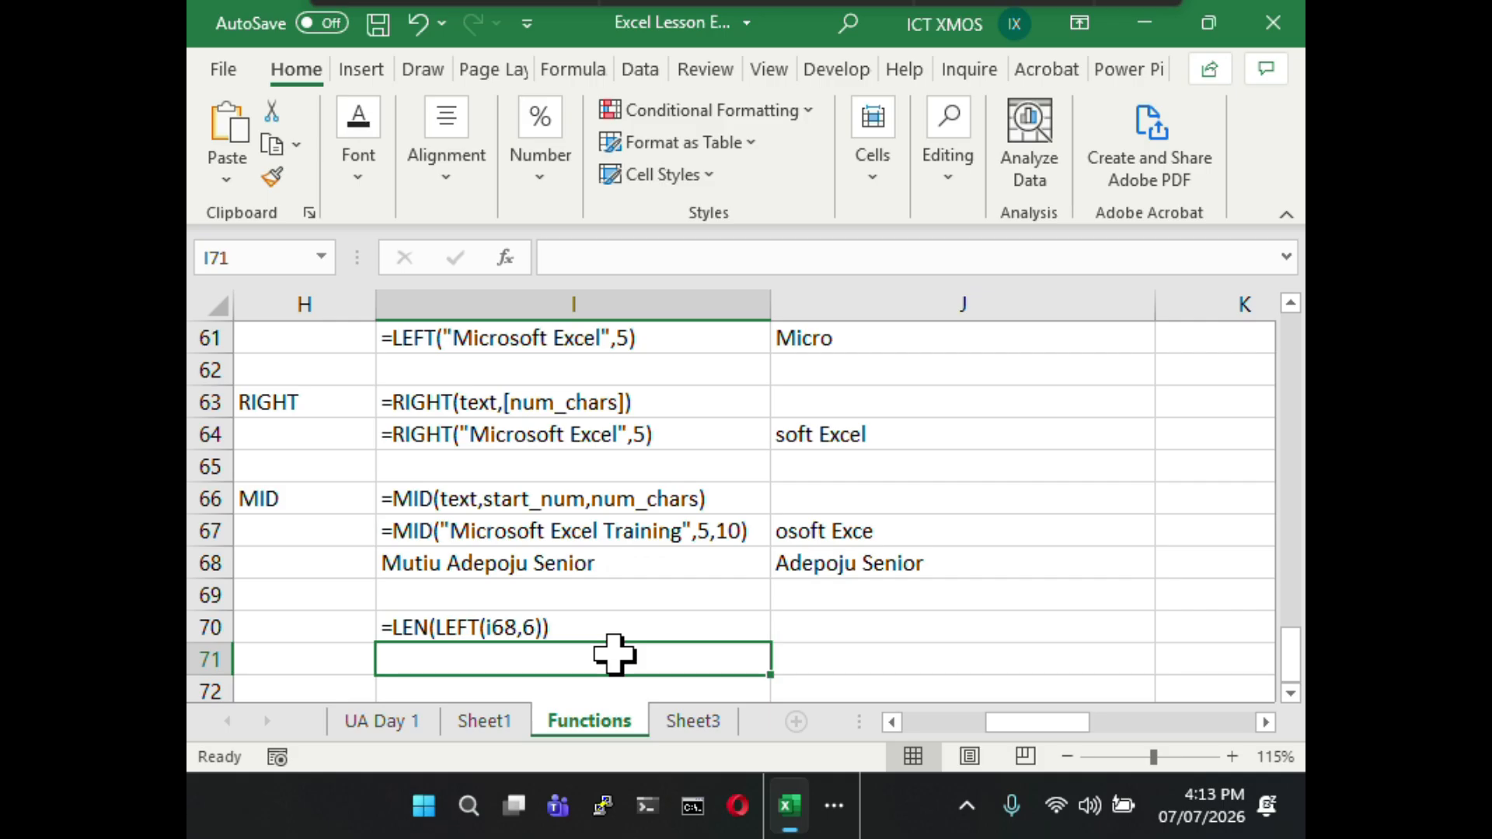
text(=)
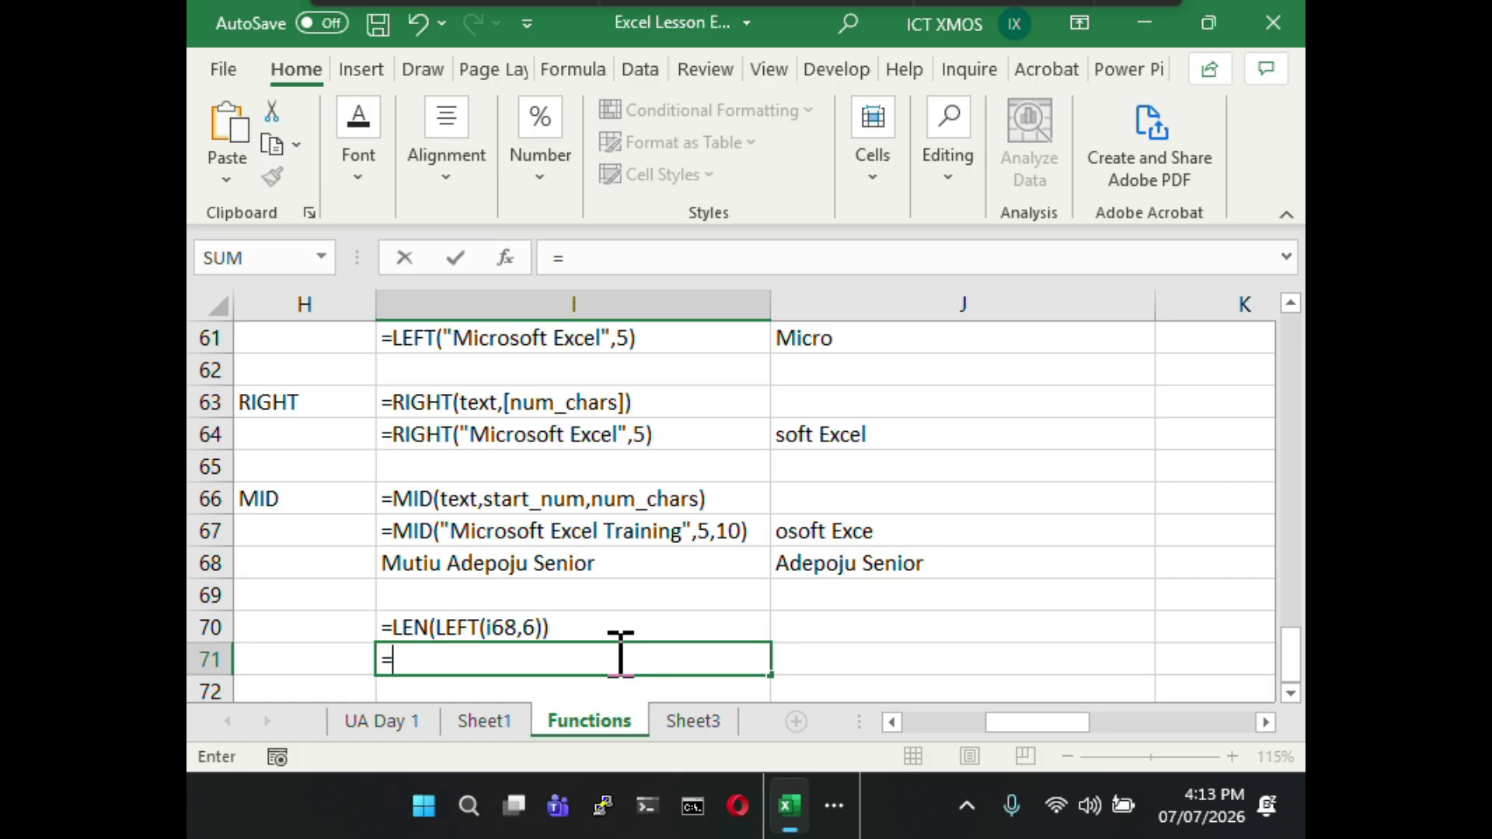
text(L)
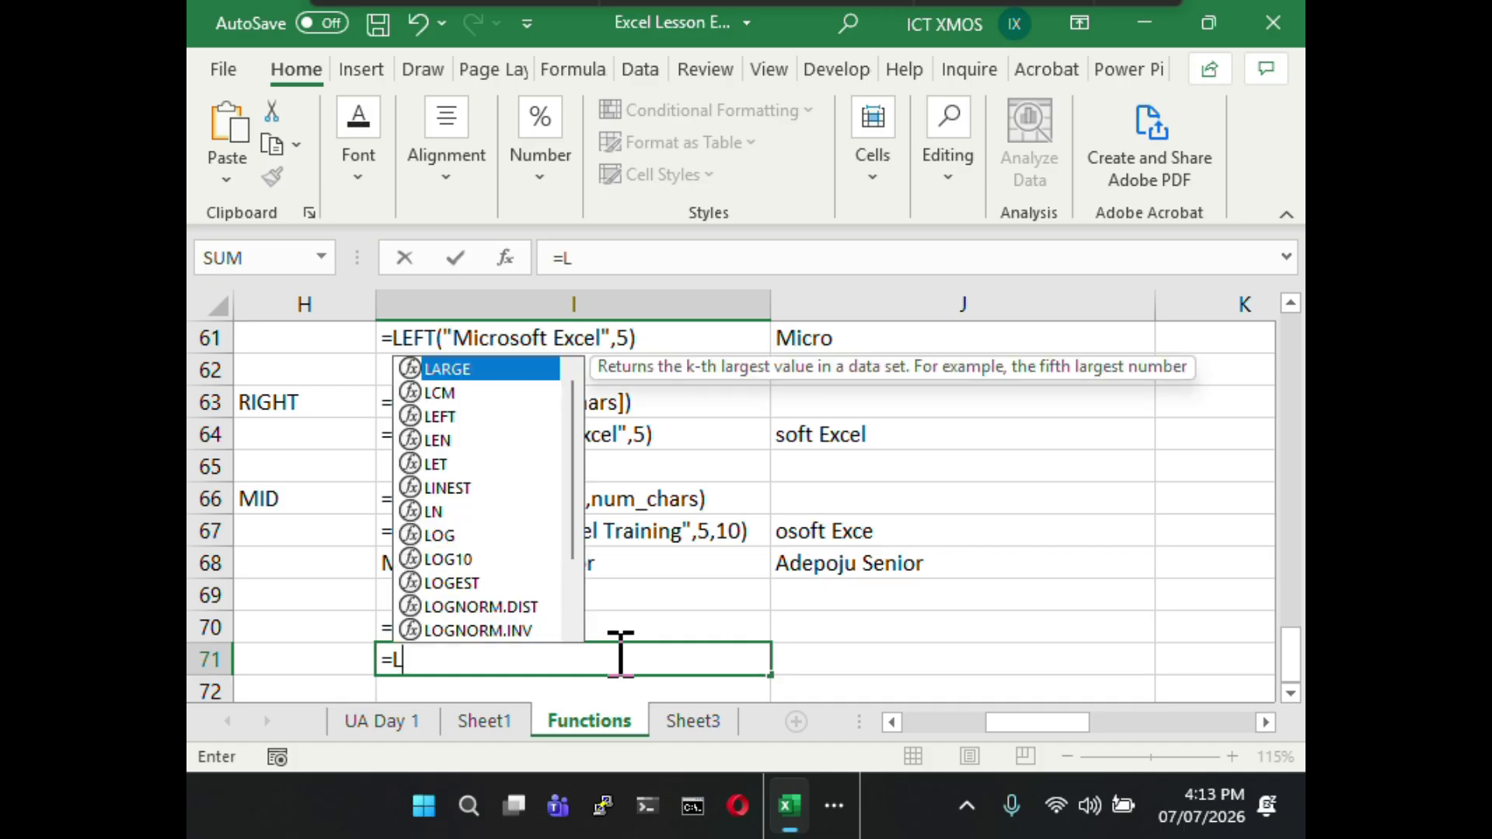
text(EN)
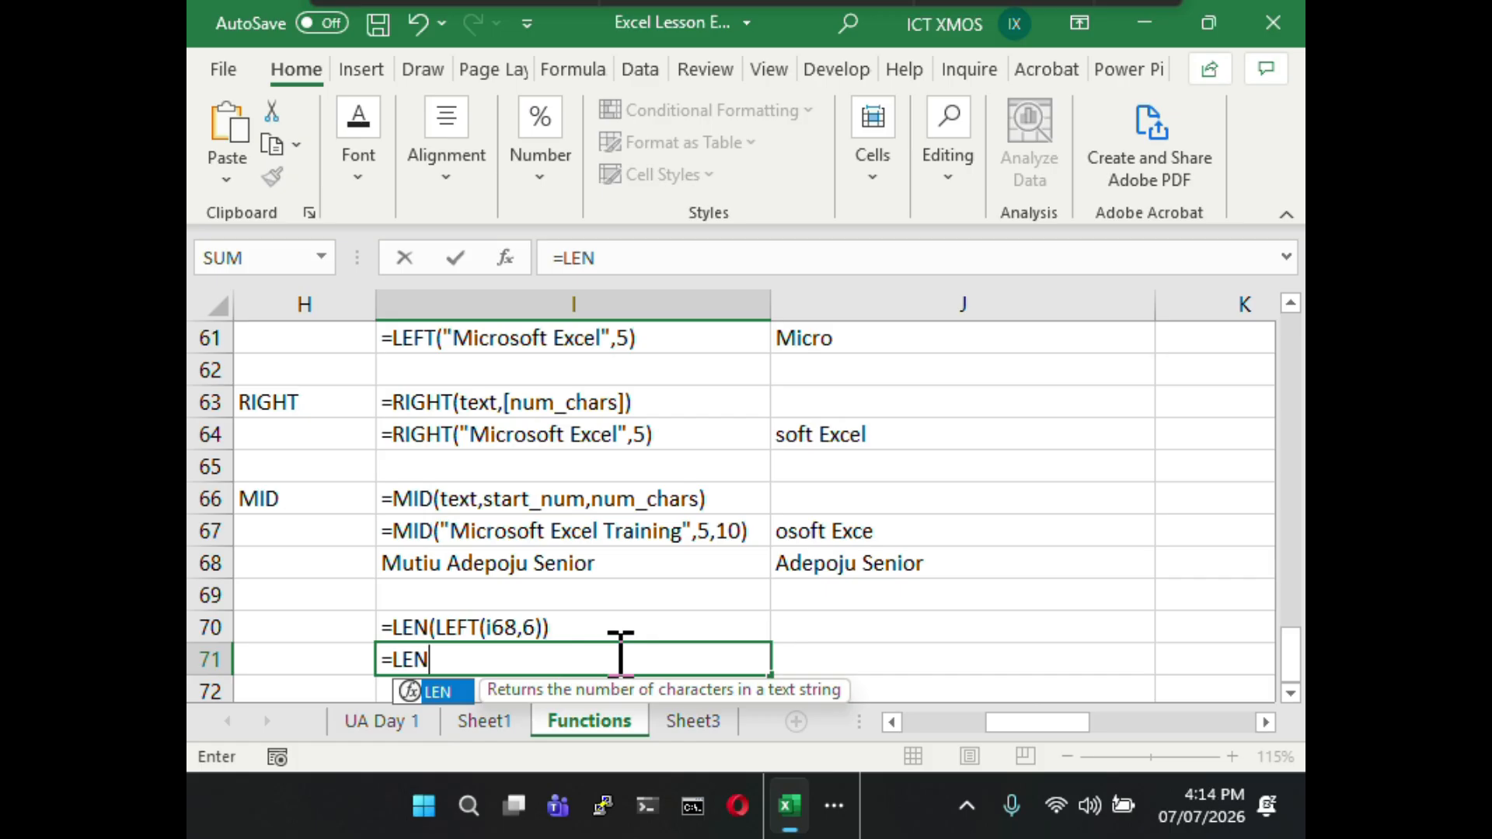
text(()
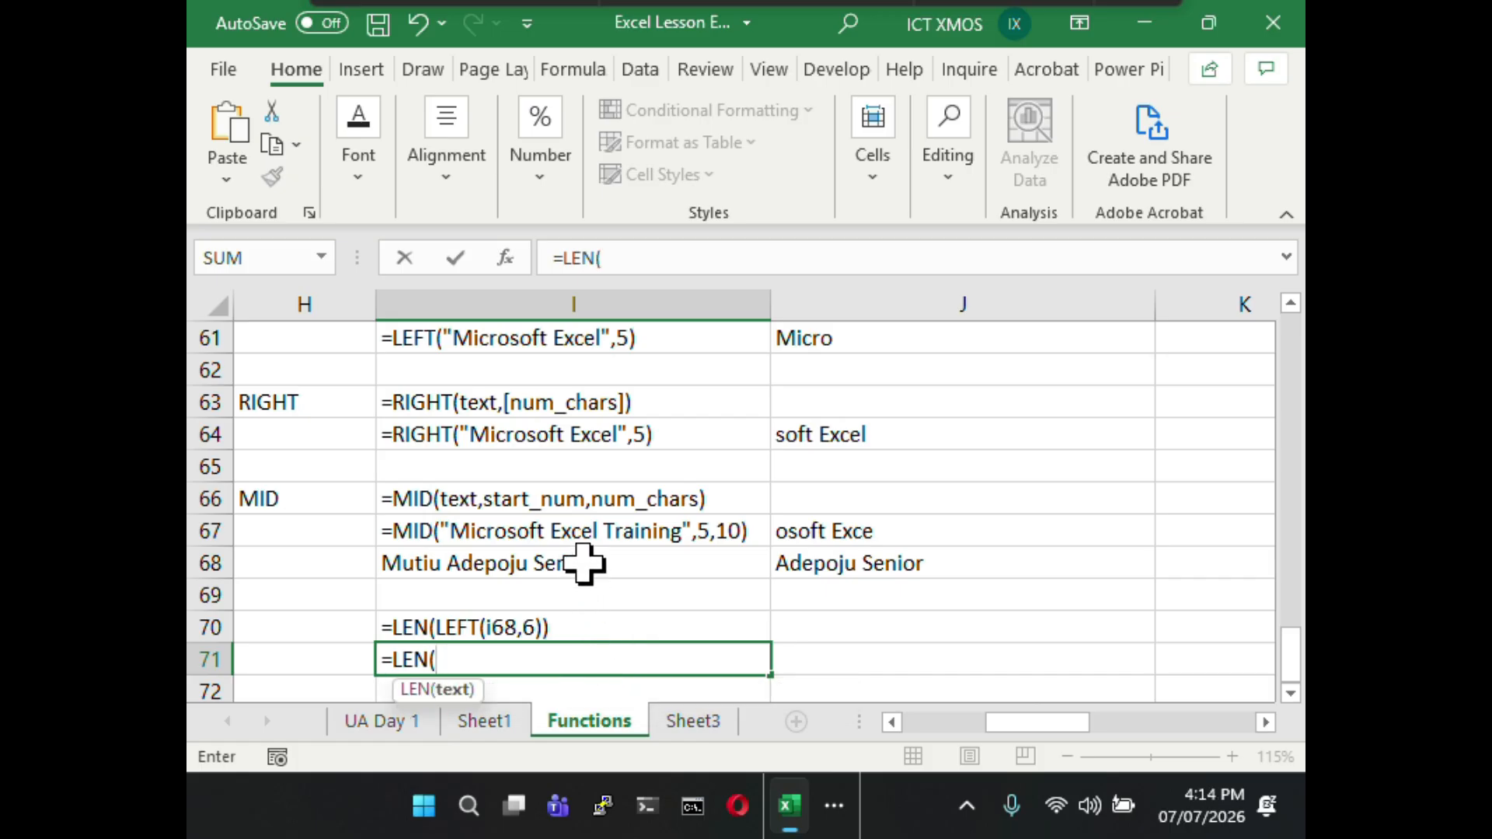
click(557, 259)
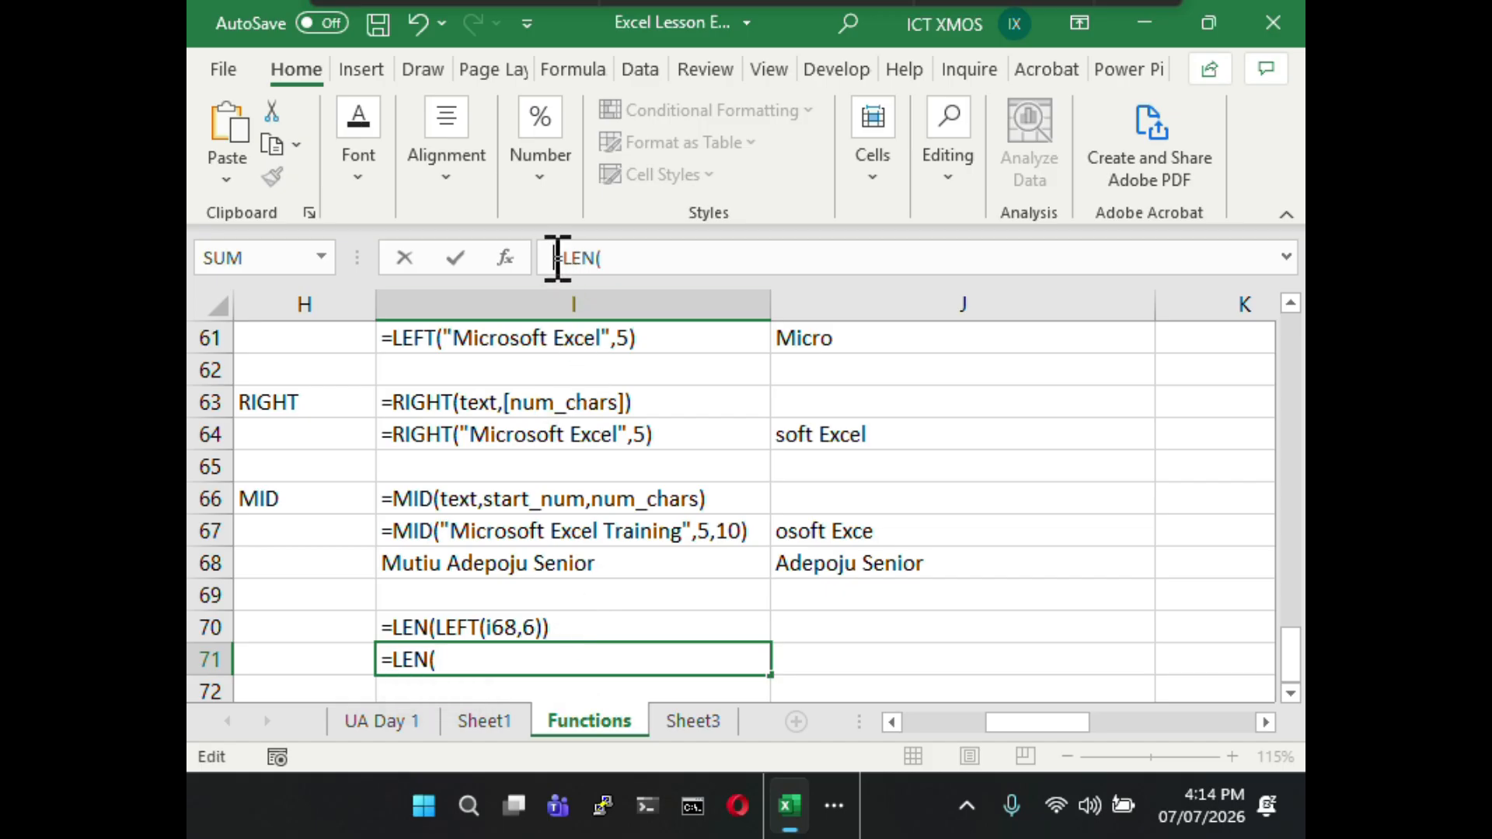
text(')
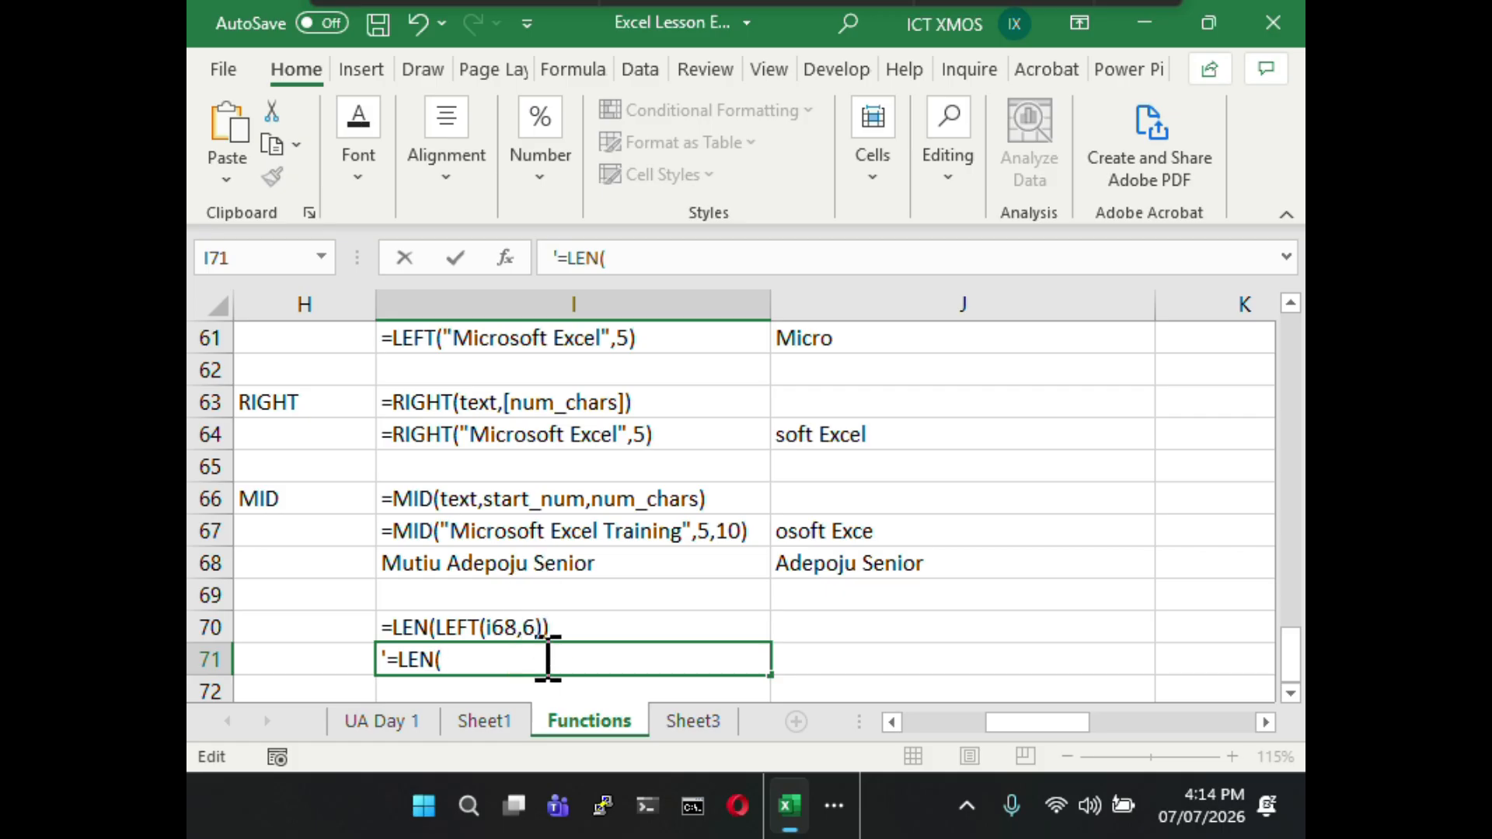
text(I68))
key(Return)
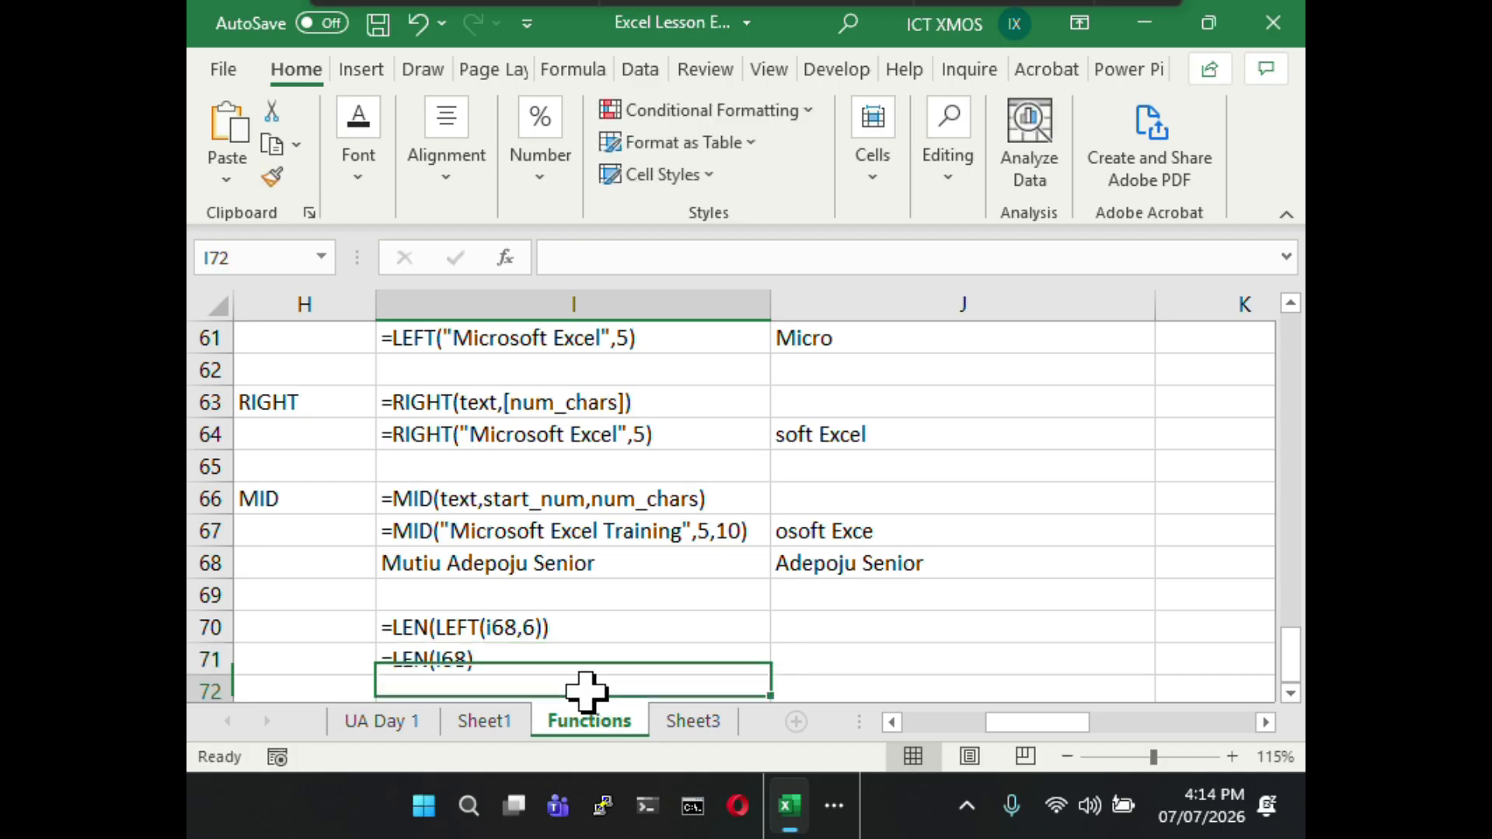
scroll(589, 669, down, 1)
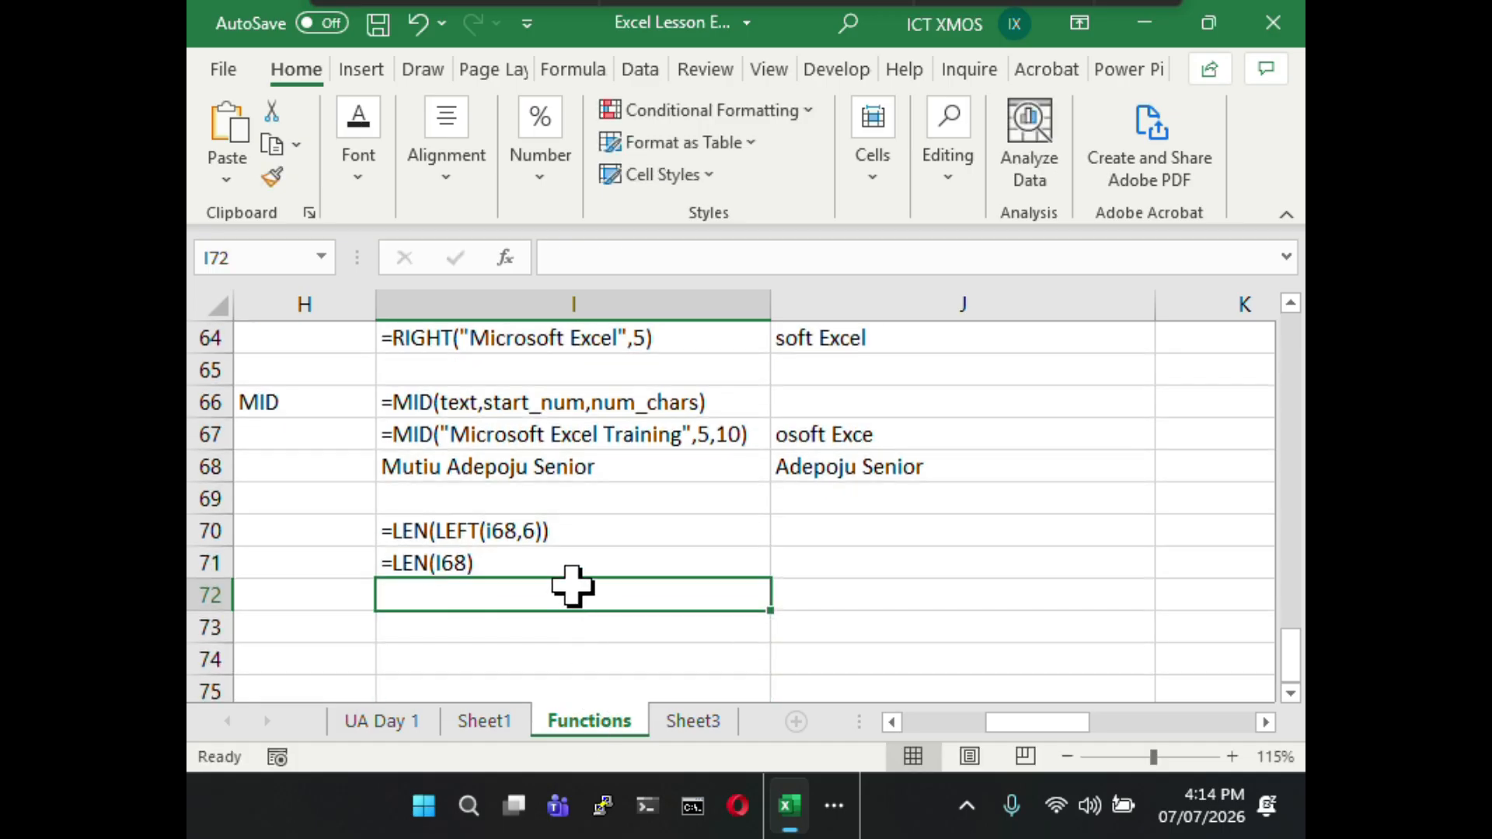
- Cancel the formula started in I72 and review the I70 and I71 LEN labels
text(=)
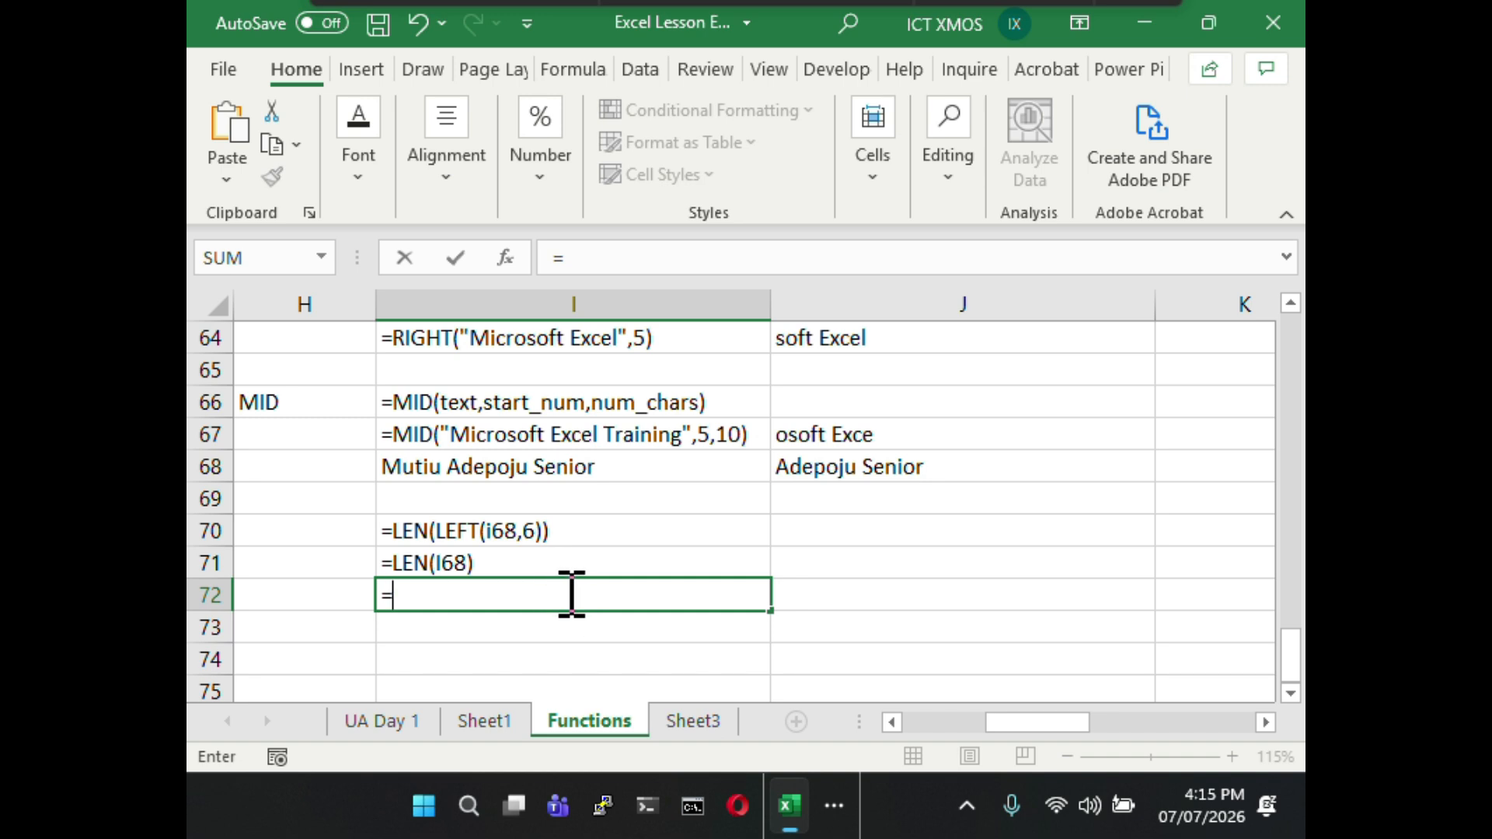
key(Escape)
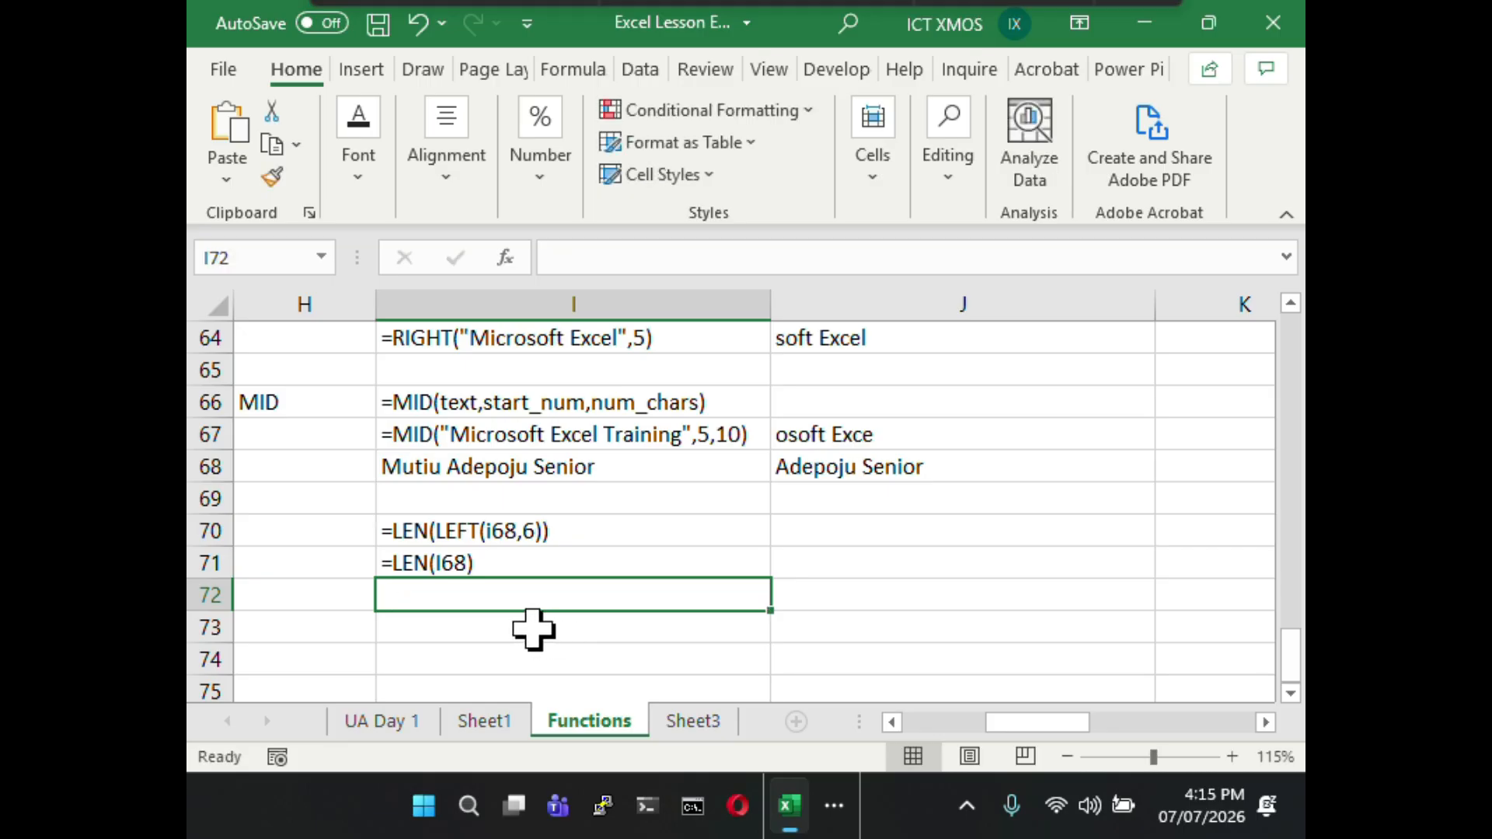
click(533, 626)
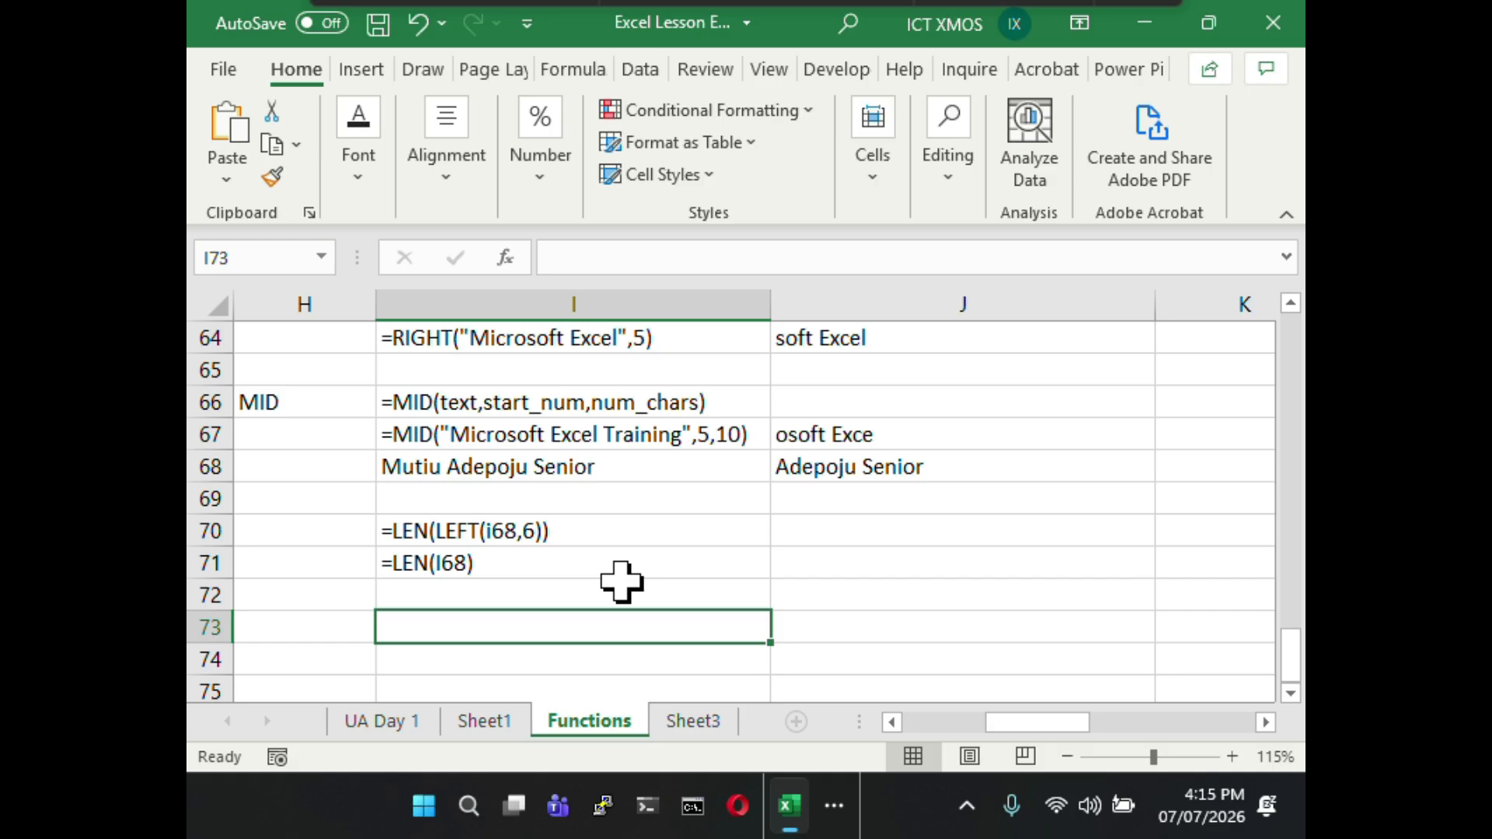
click(567, 591)
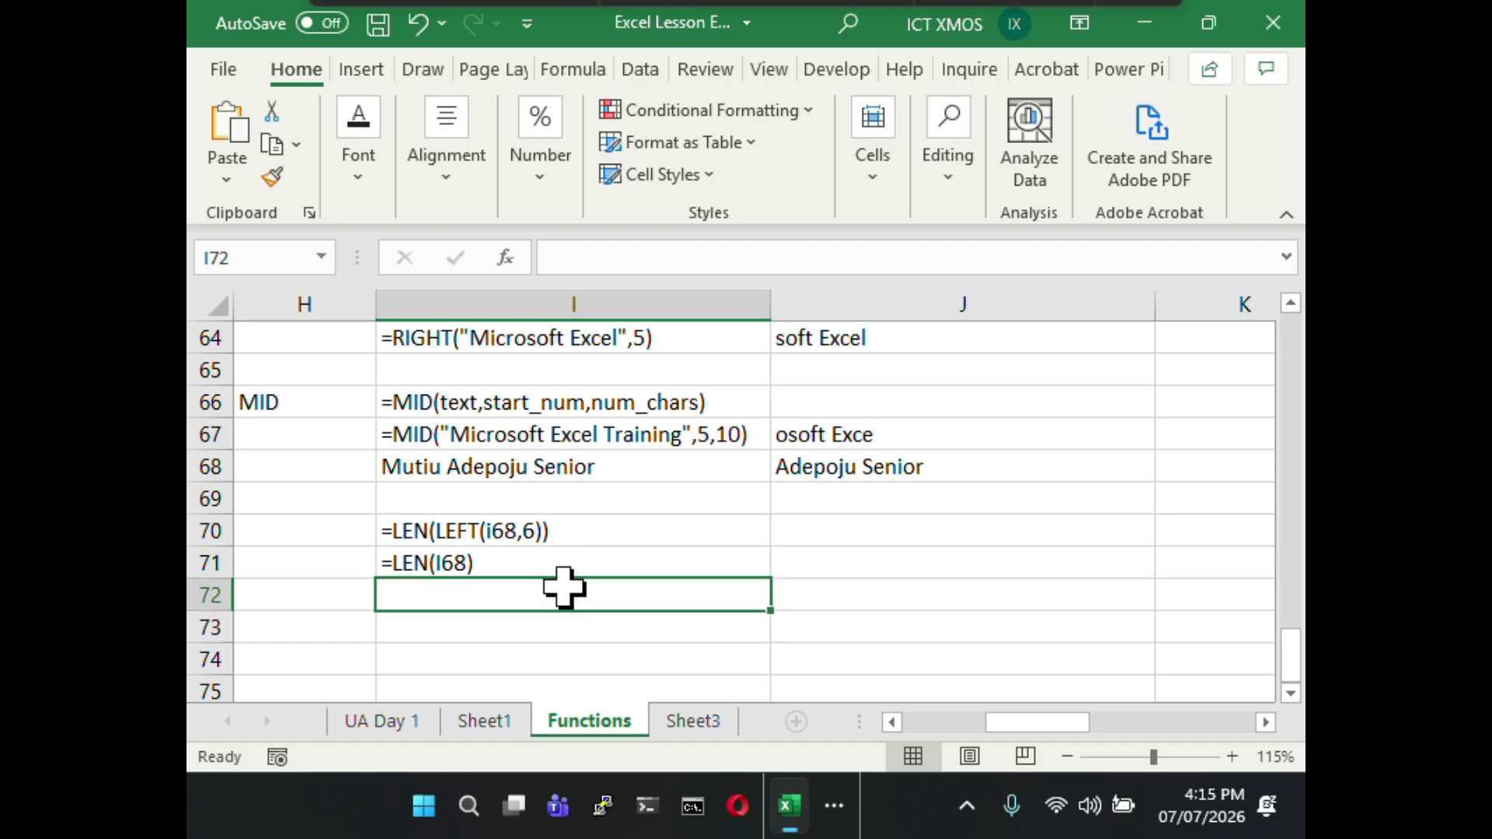
click(589, 627)
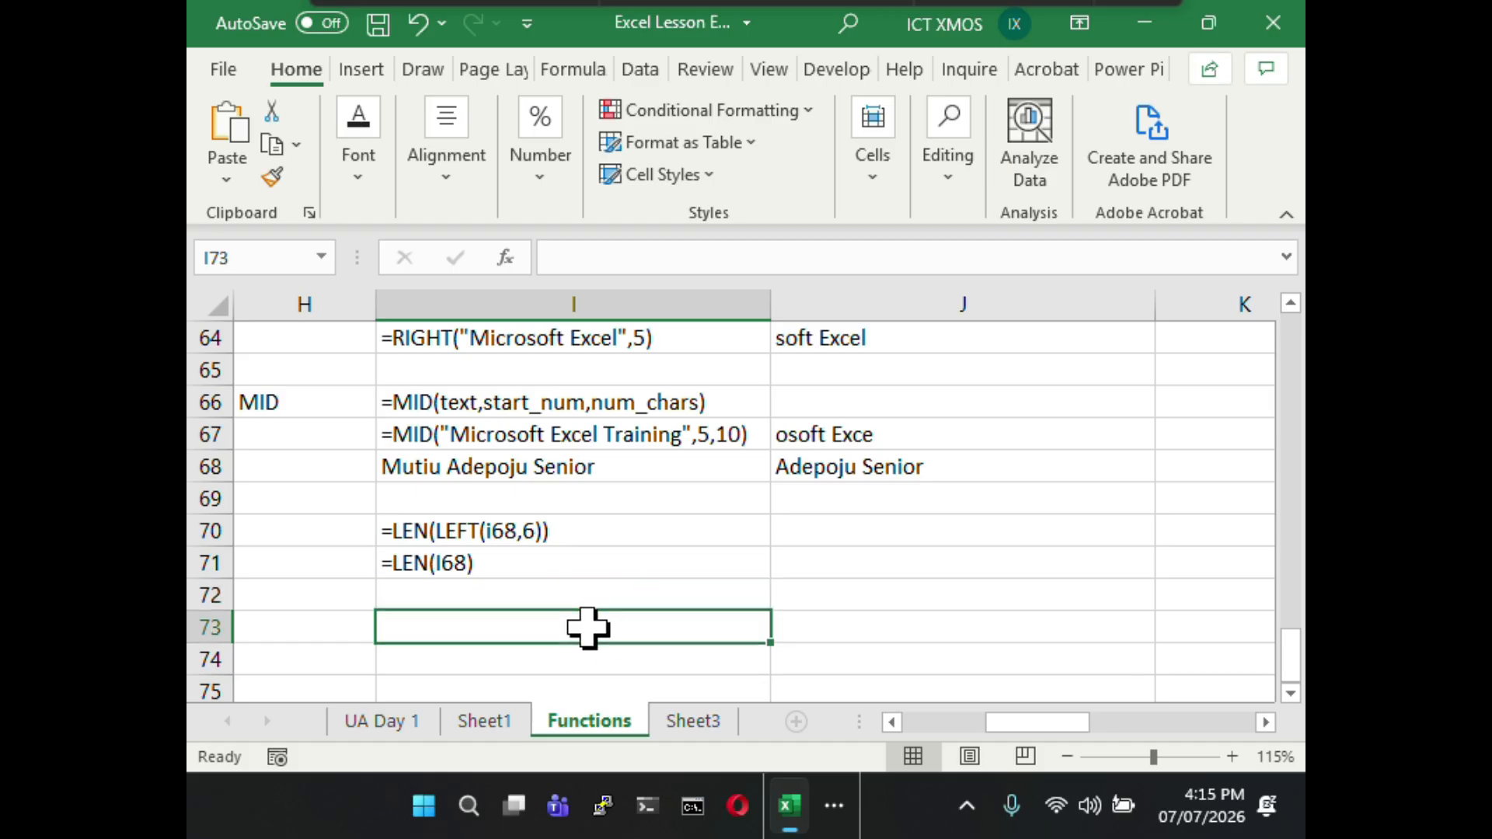
click(542, 590)
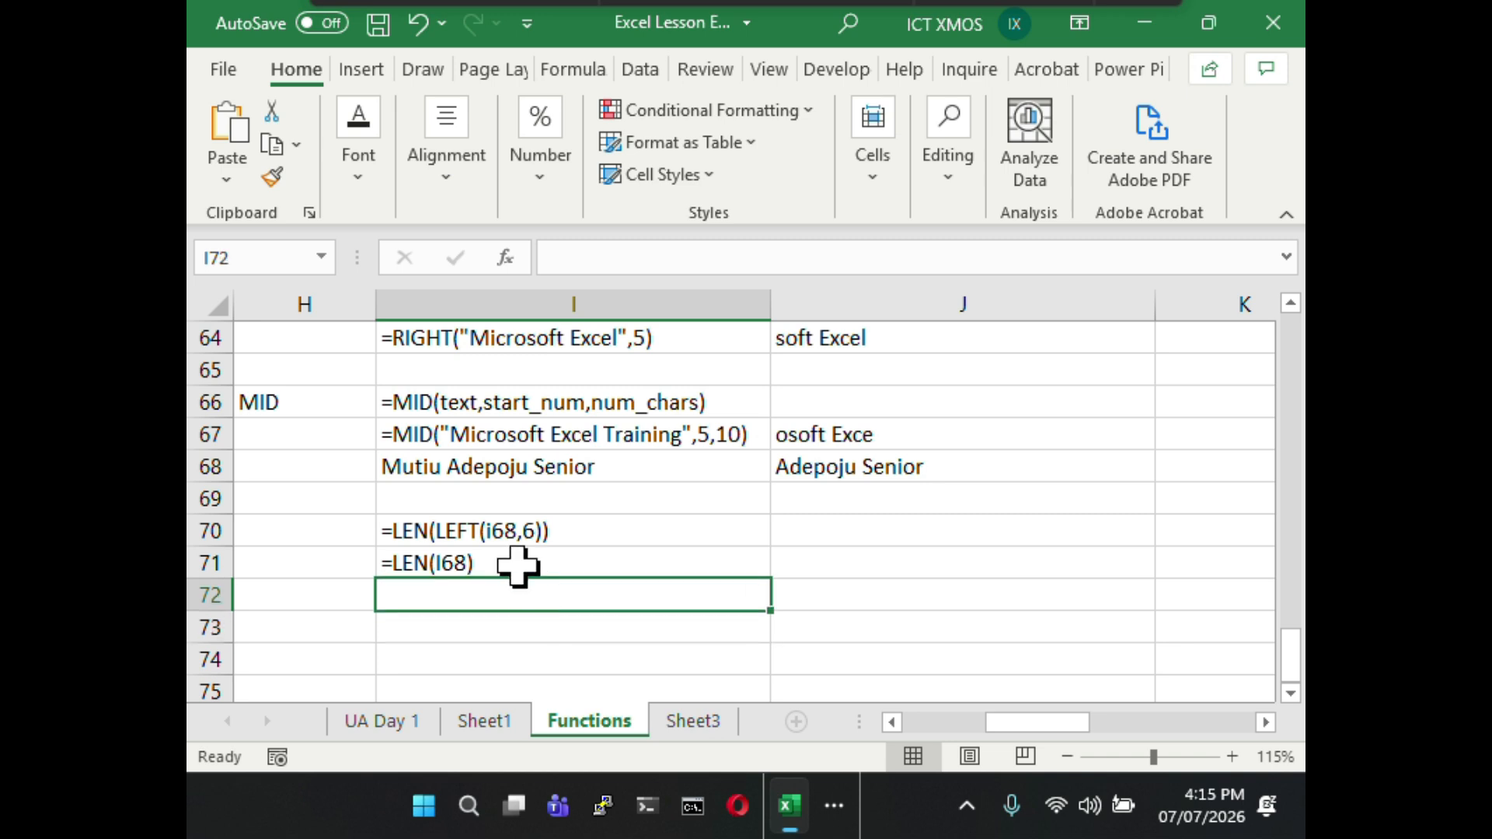
click(514, 534)
click(510, 567)
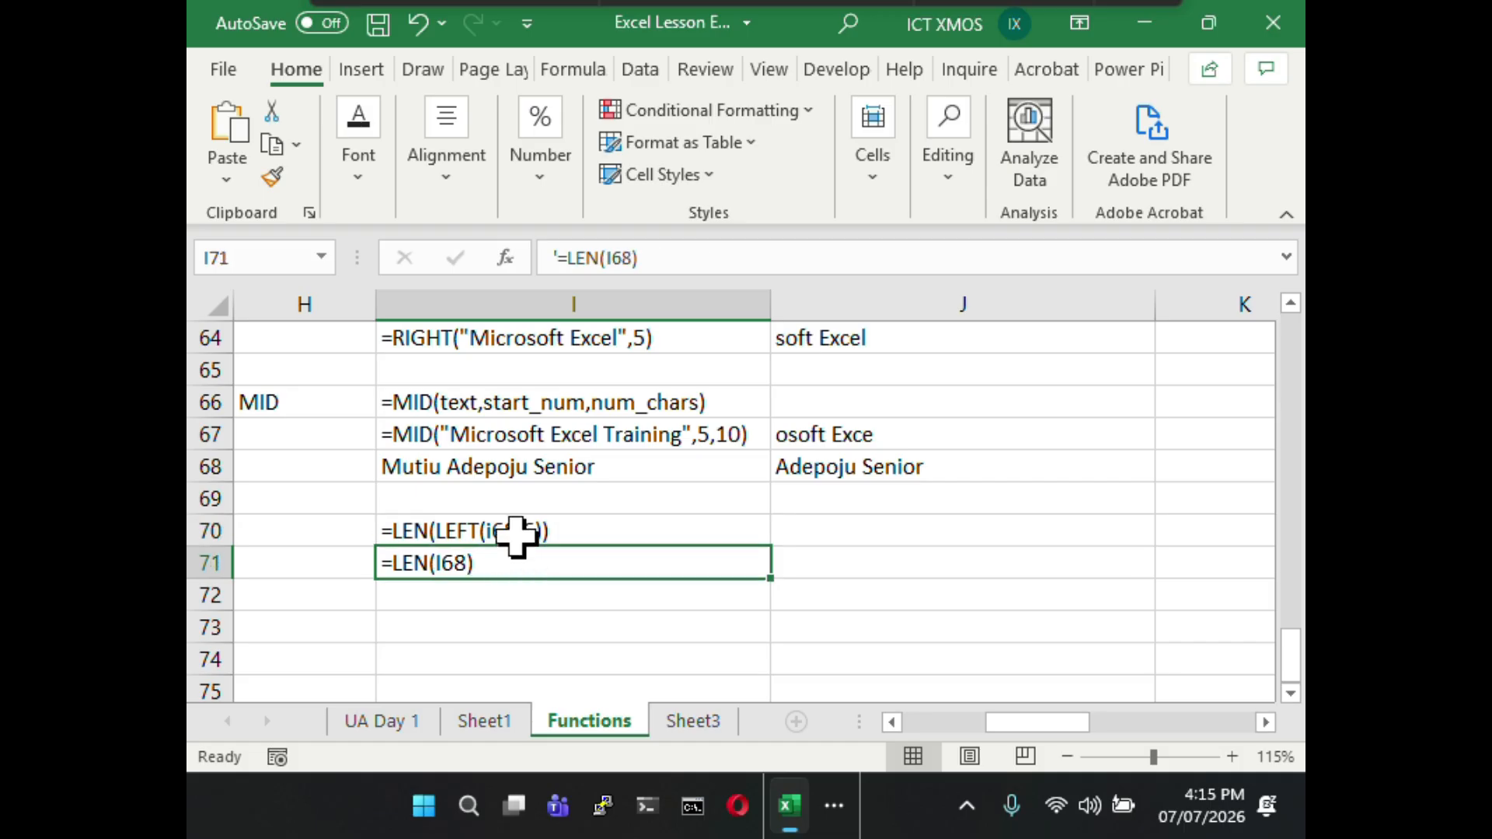
click(509, 531)
click(515, 567)
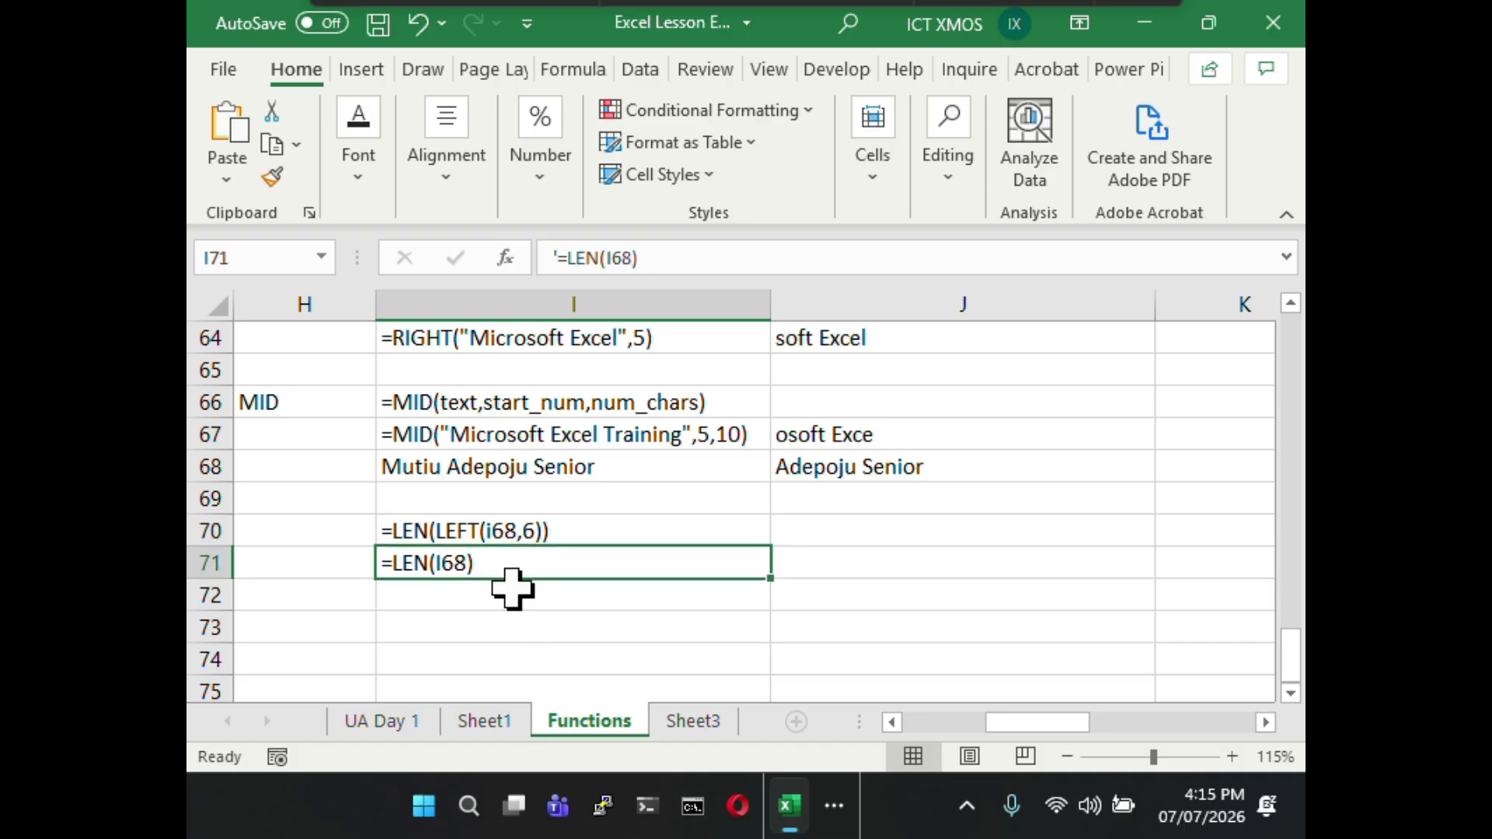
click(511, 594)
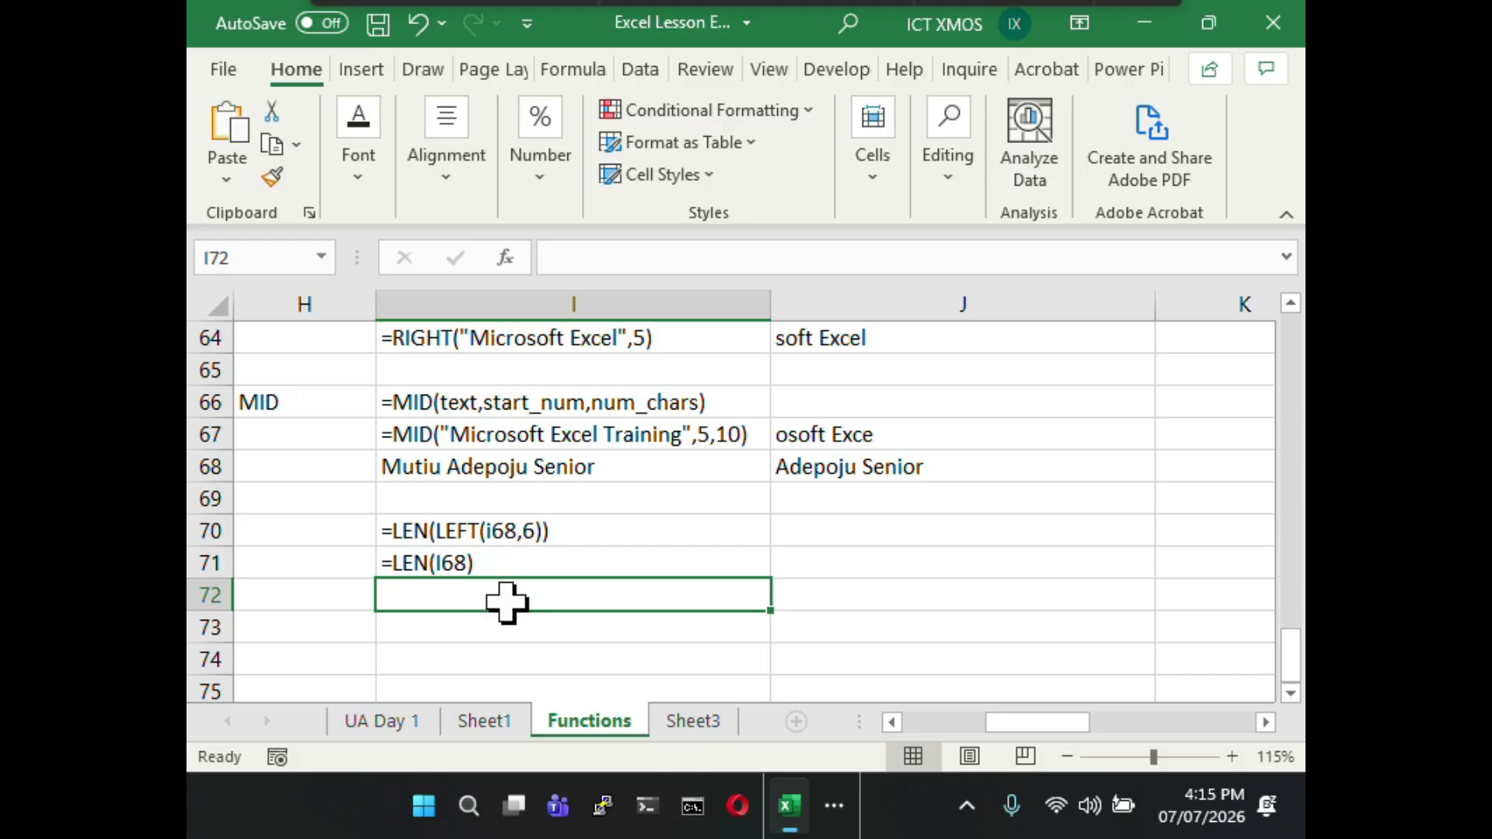
- Type a long sample name beginning CHIEF (MRS) PASTOR plus a surname into I72
text(cHI)
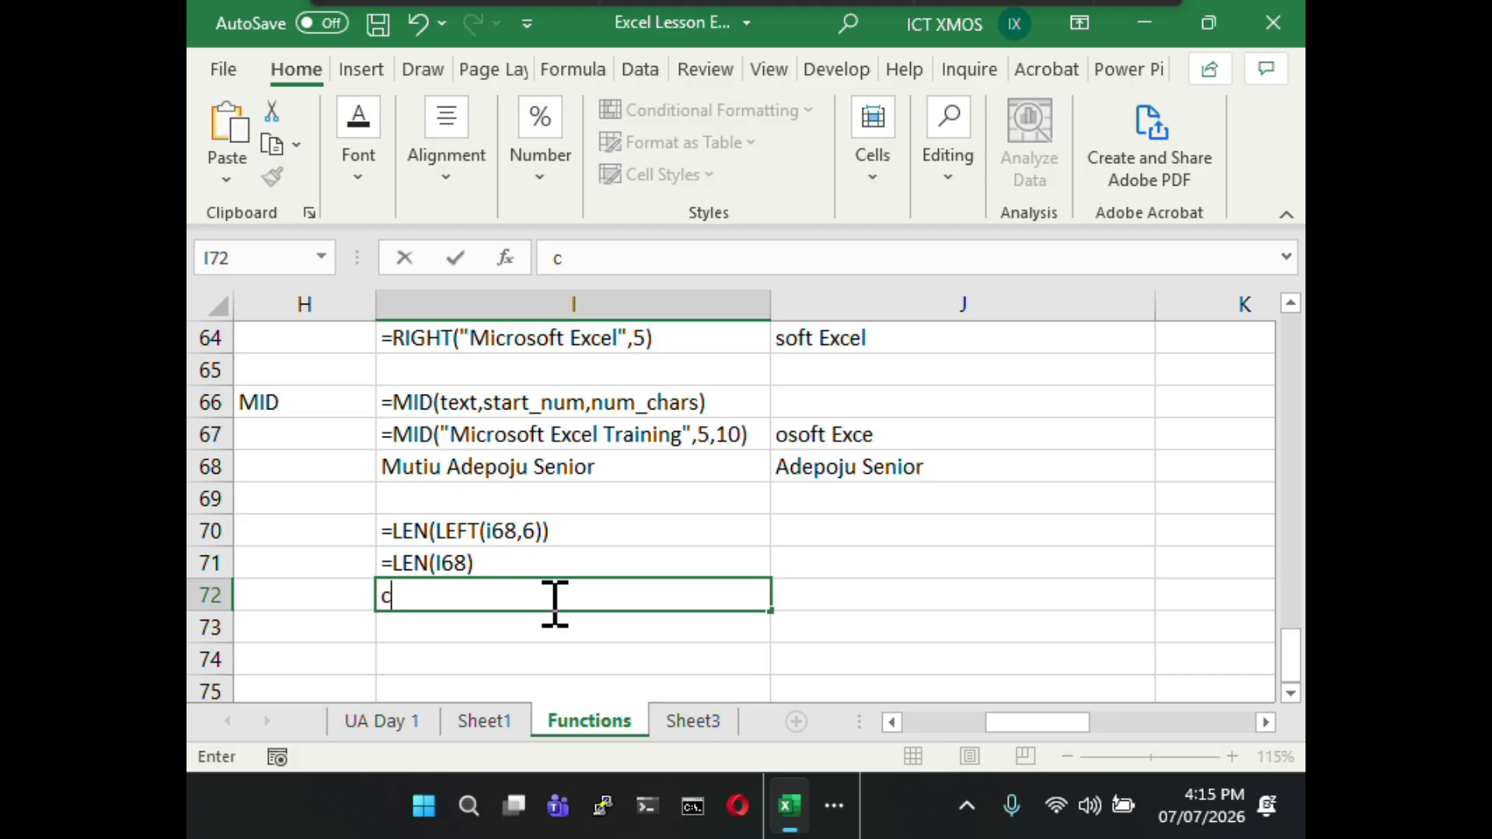
key(BackSpace)
key(BackSpace)
key(BackSpace)
text(chi)
key(BackSpace)
key(BackSpace)
key(BackSpace)
text(cHIE)
key(BackSpace)
key(BackSpace)
key(BackSpace)
key(BackSpace)
text(CHIEF )
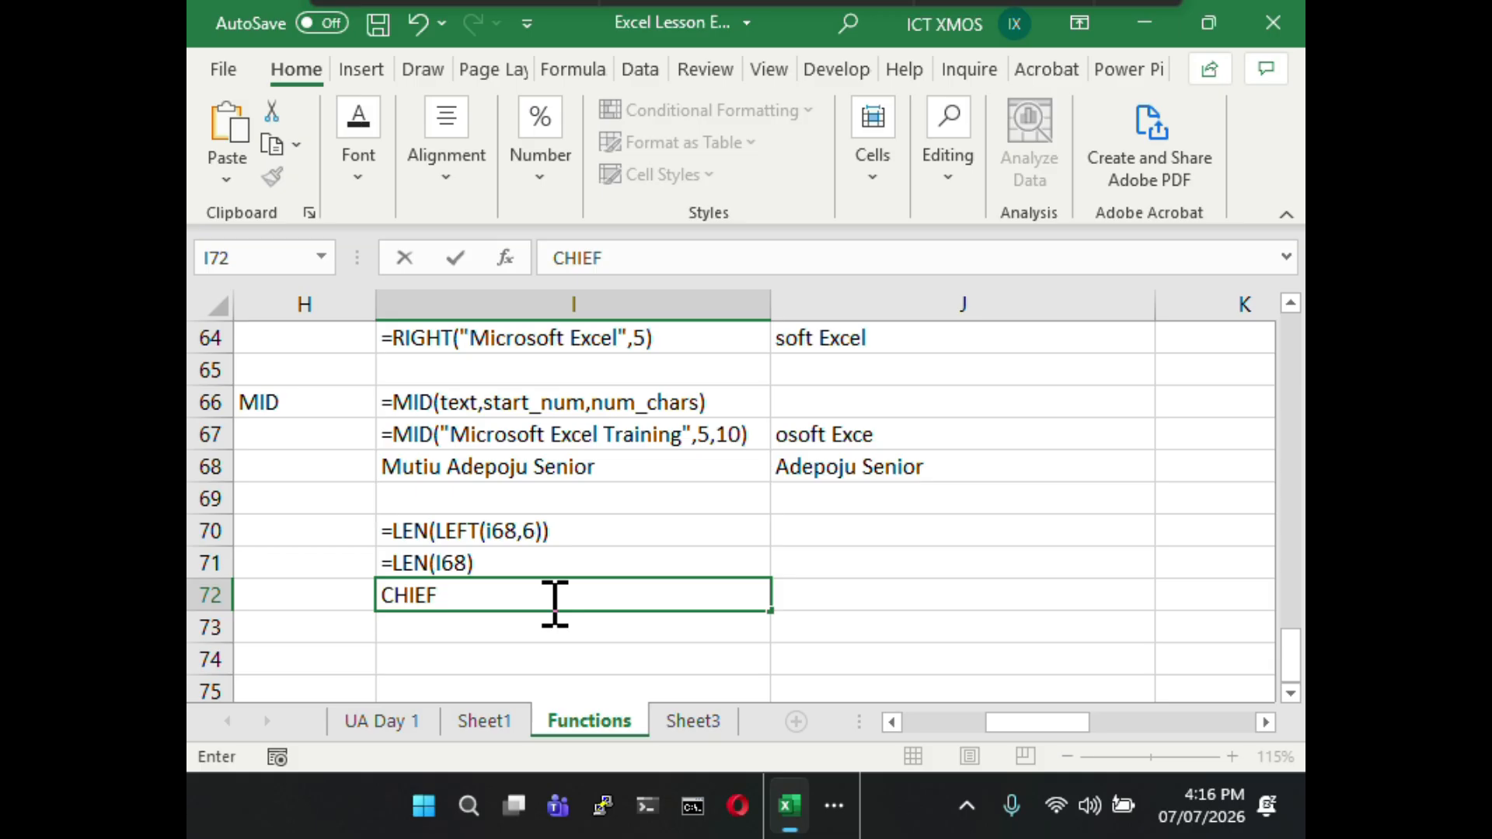
text(A)
key(BackSpace)
text((MRS)
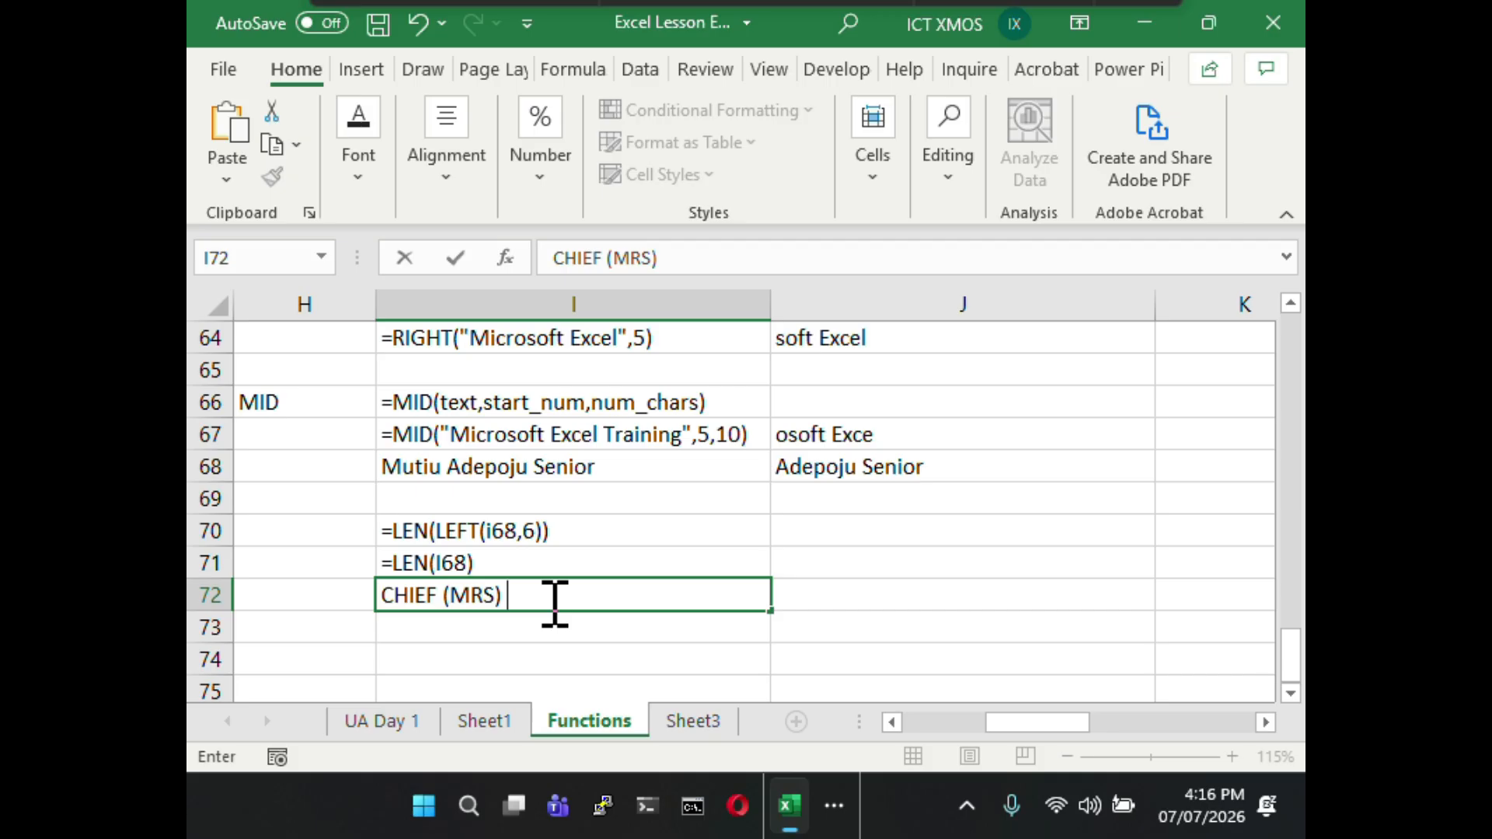
text() PASTOR)
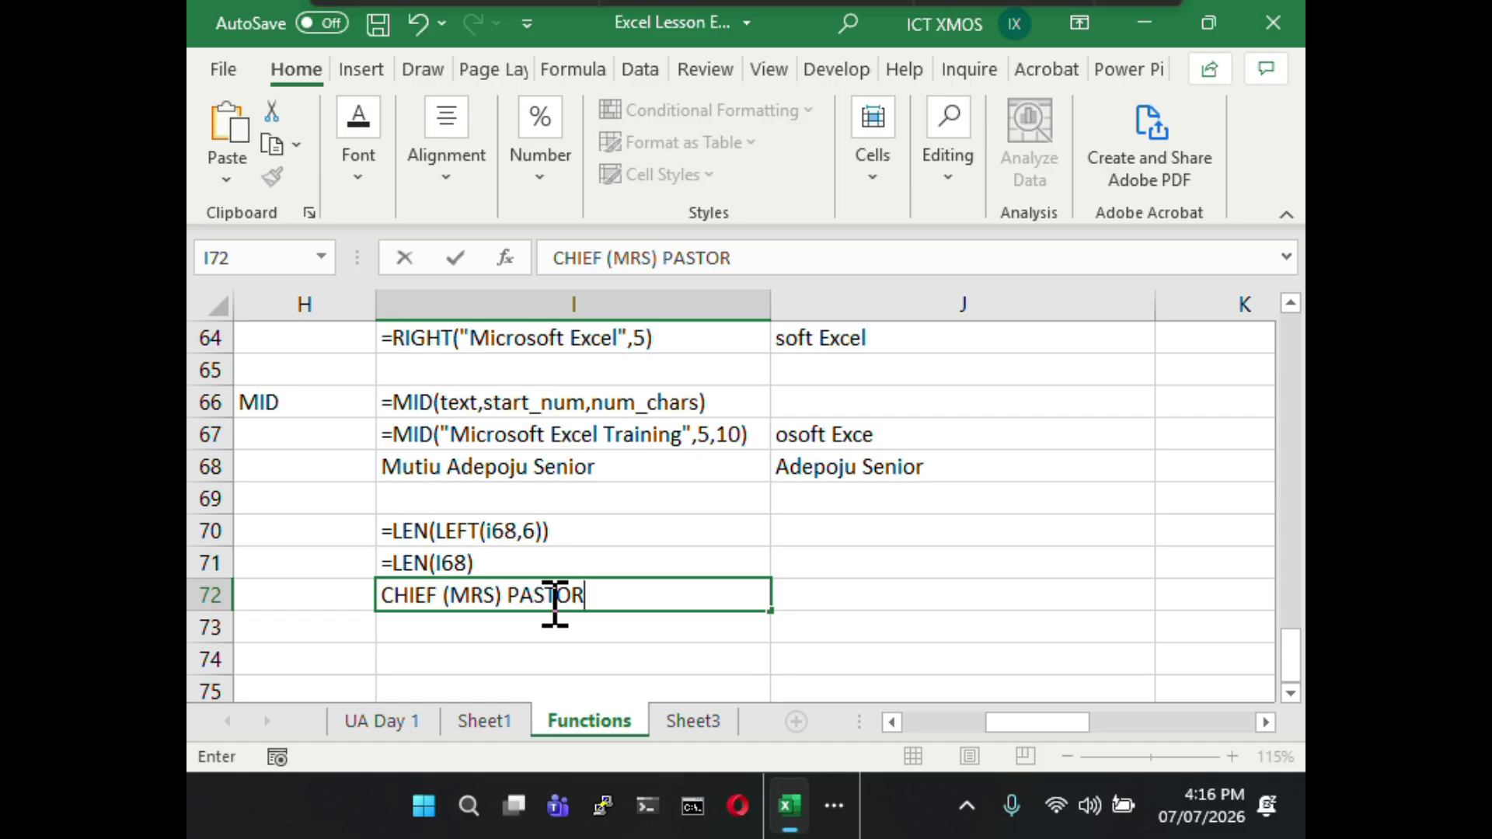
text(AGBA)
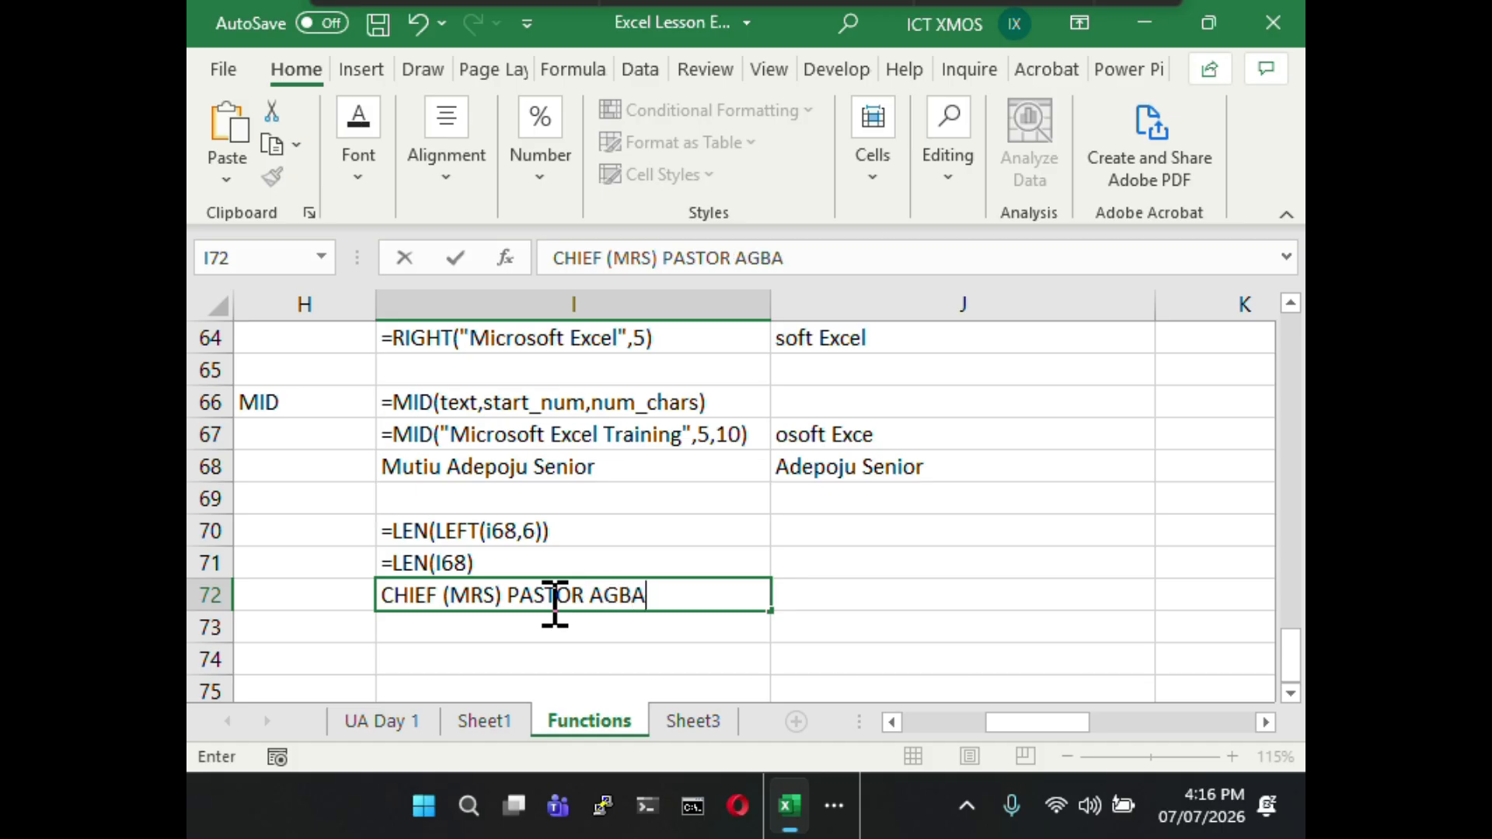
text(BIAKA)
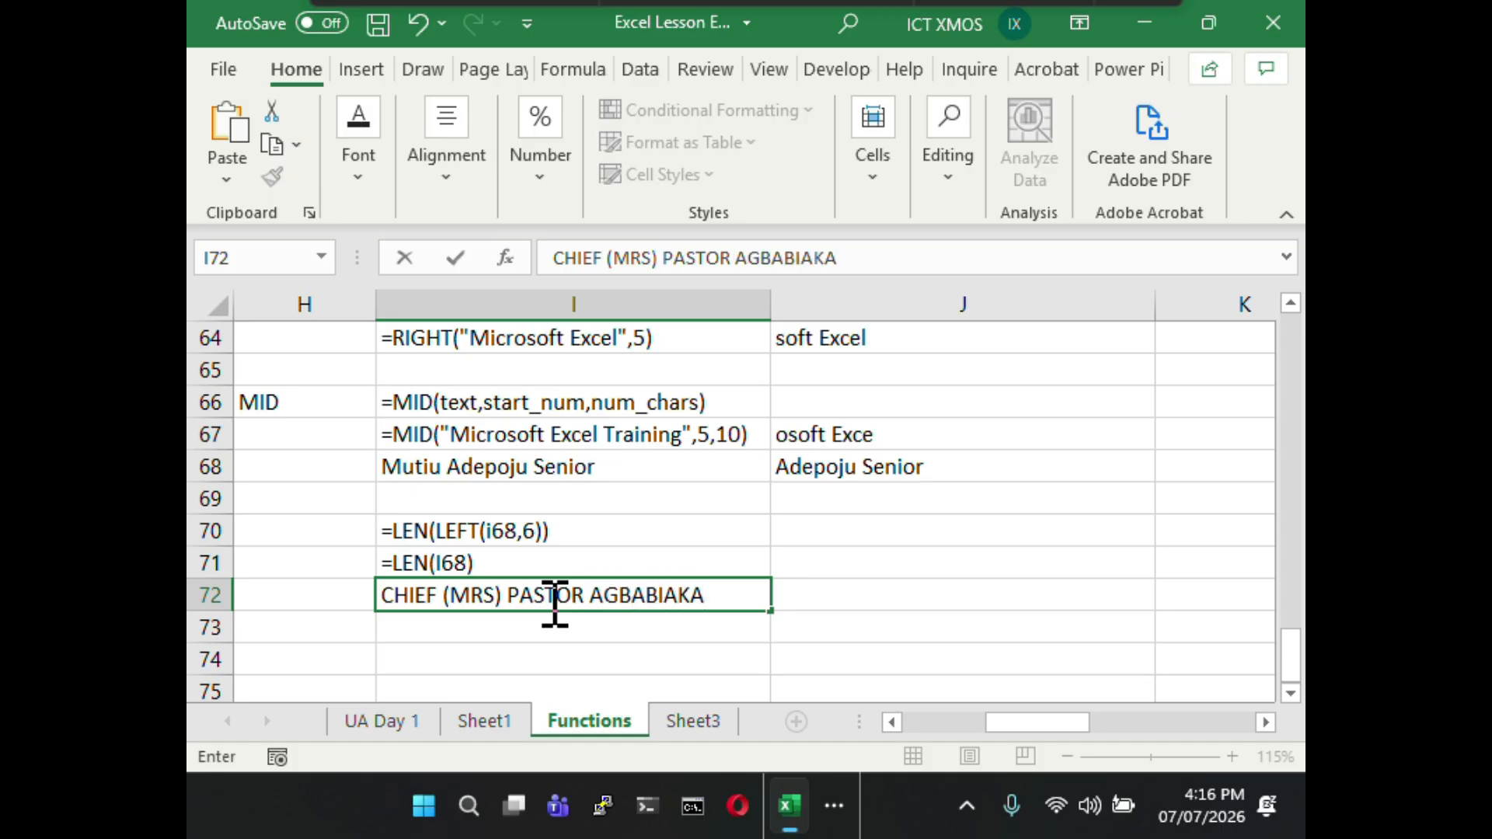
key(Return)
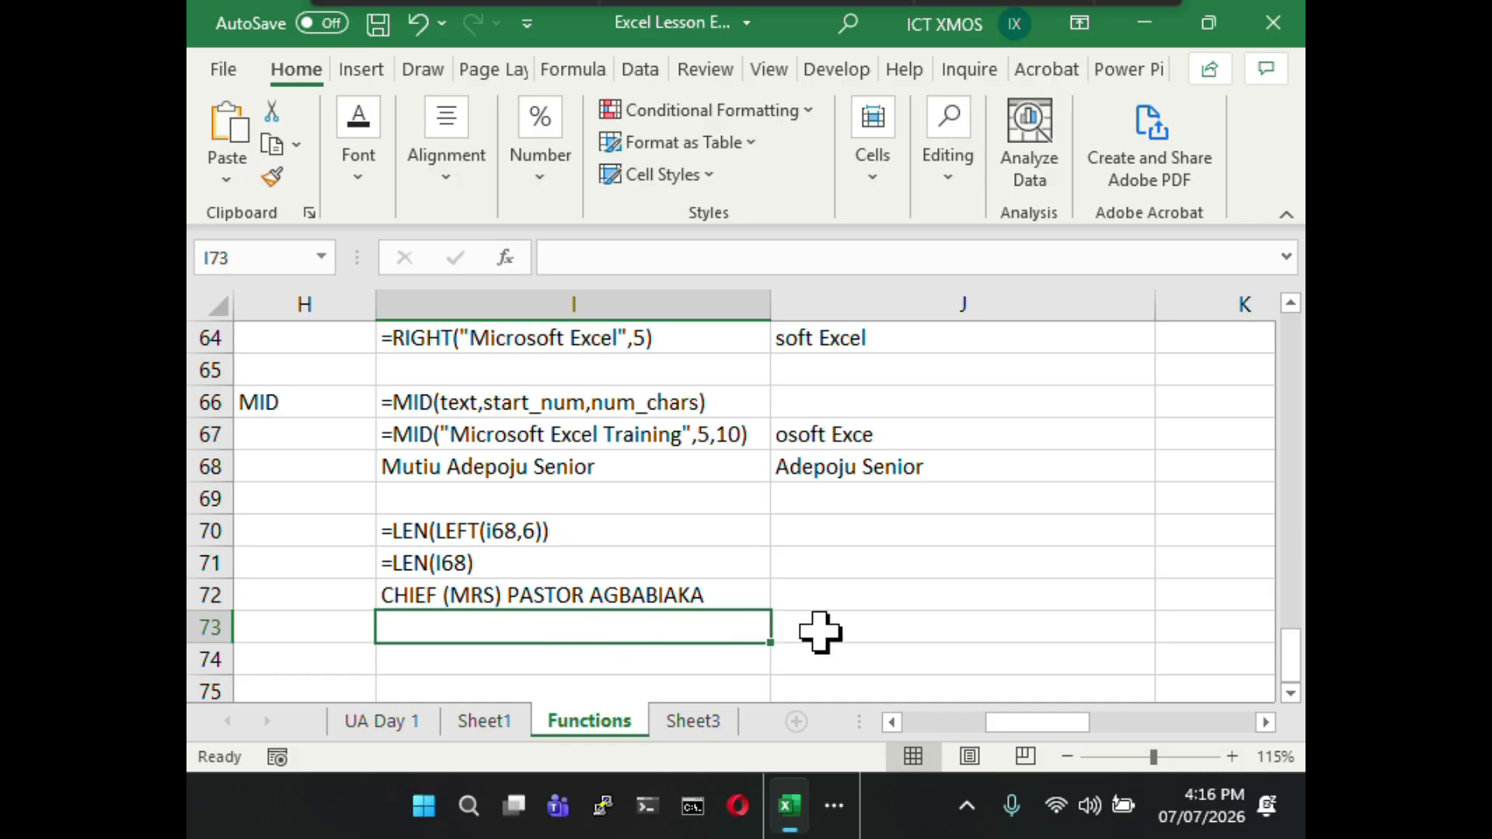
- Append the remaining surname to the name in I72
click(893, 598)
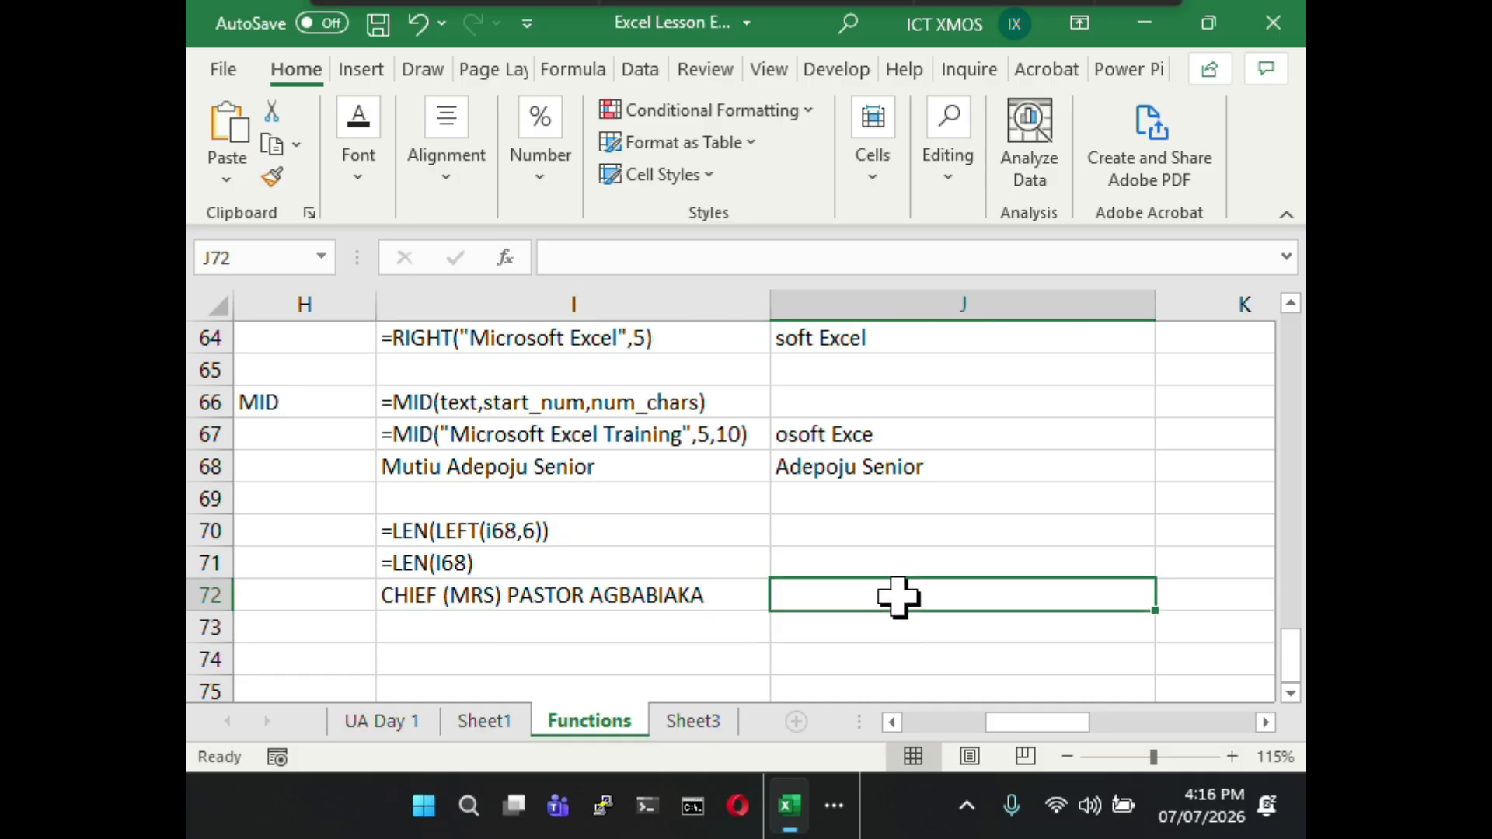
click(582, 595)
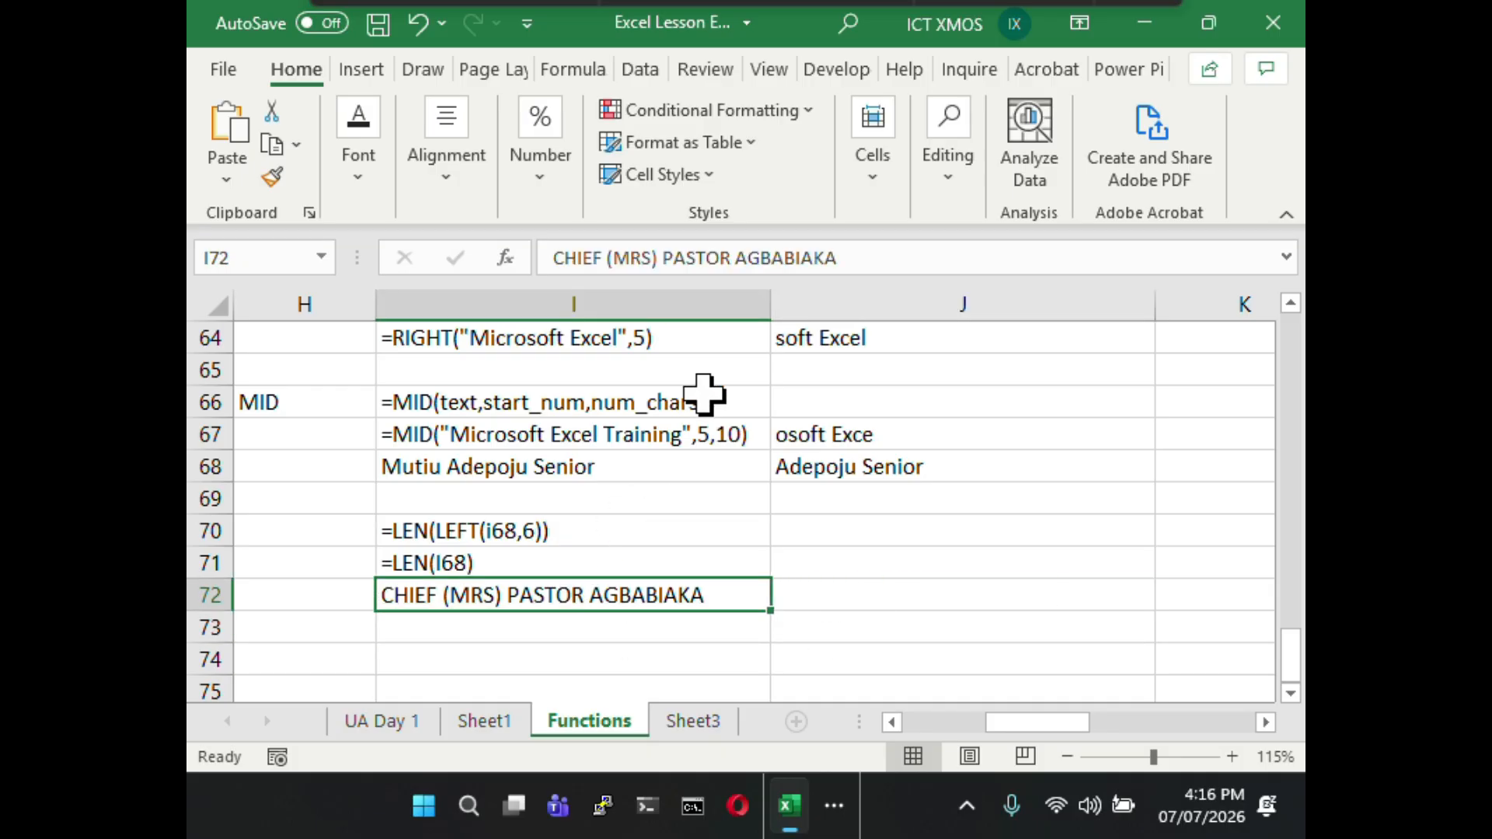
click(863, 259)
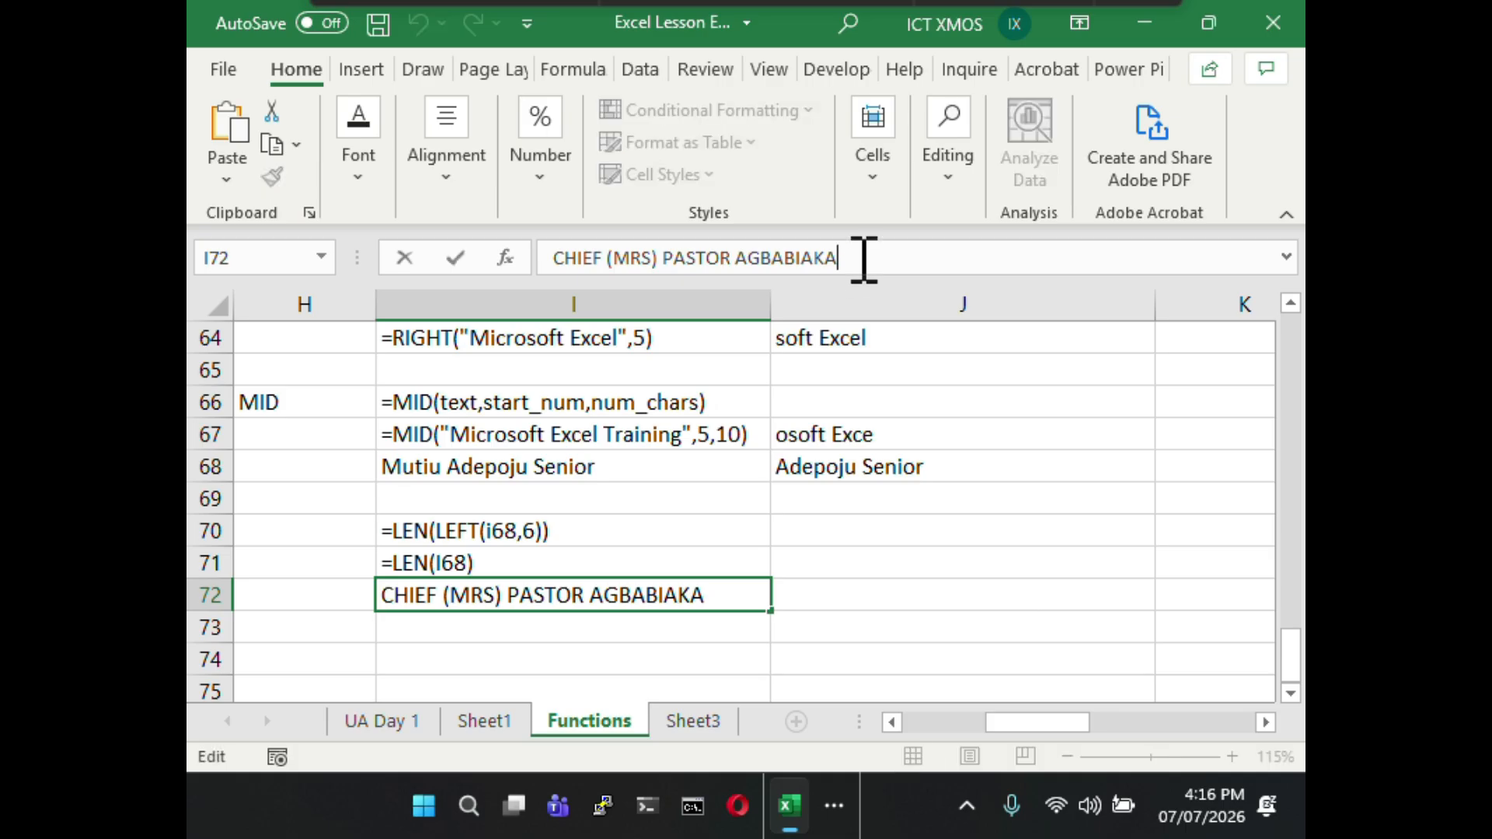
text(GBAJA)
key(Return)
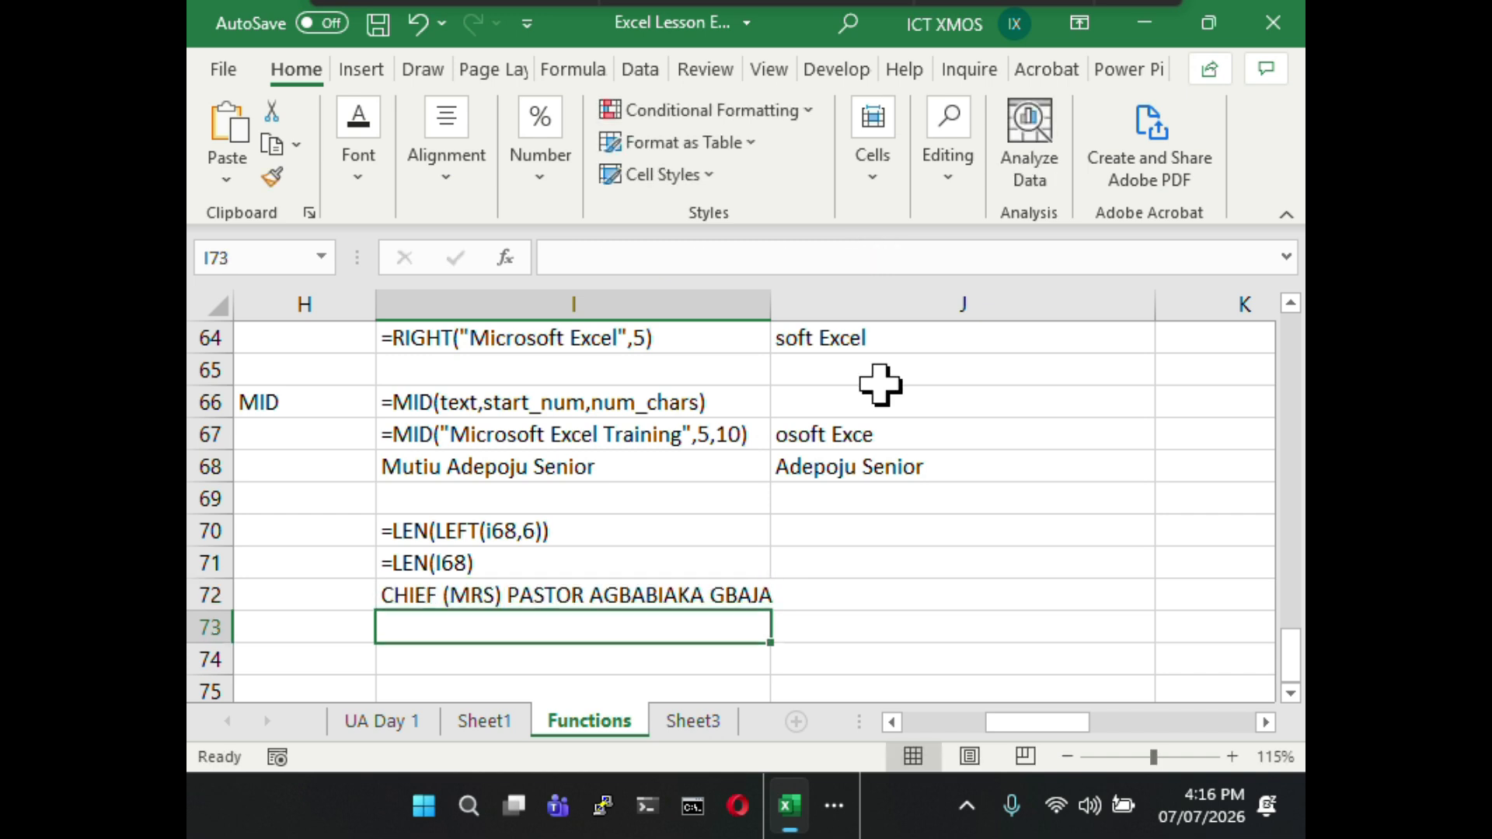
click(921, 602)
- Widen column I to fit I72's full name and start a formula in J72
drag(772, 305, 791, 311)
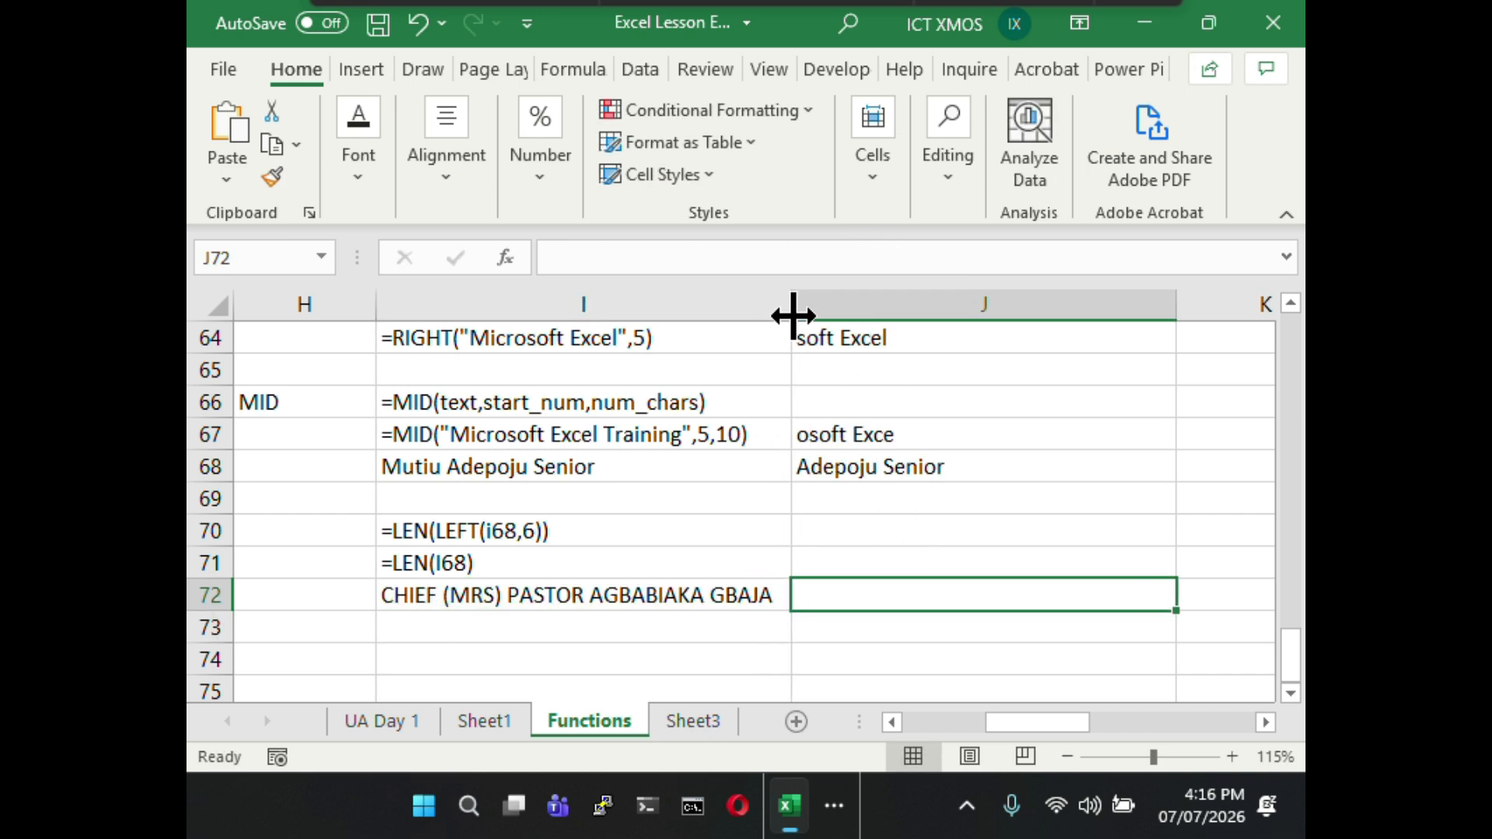
click(936, 626)
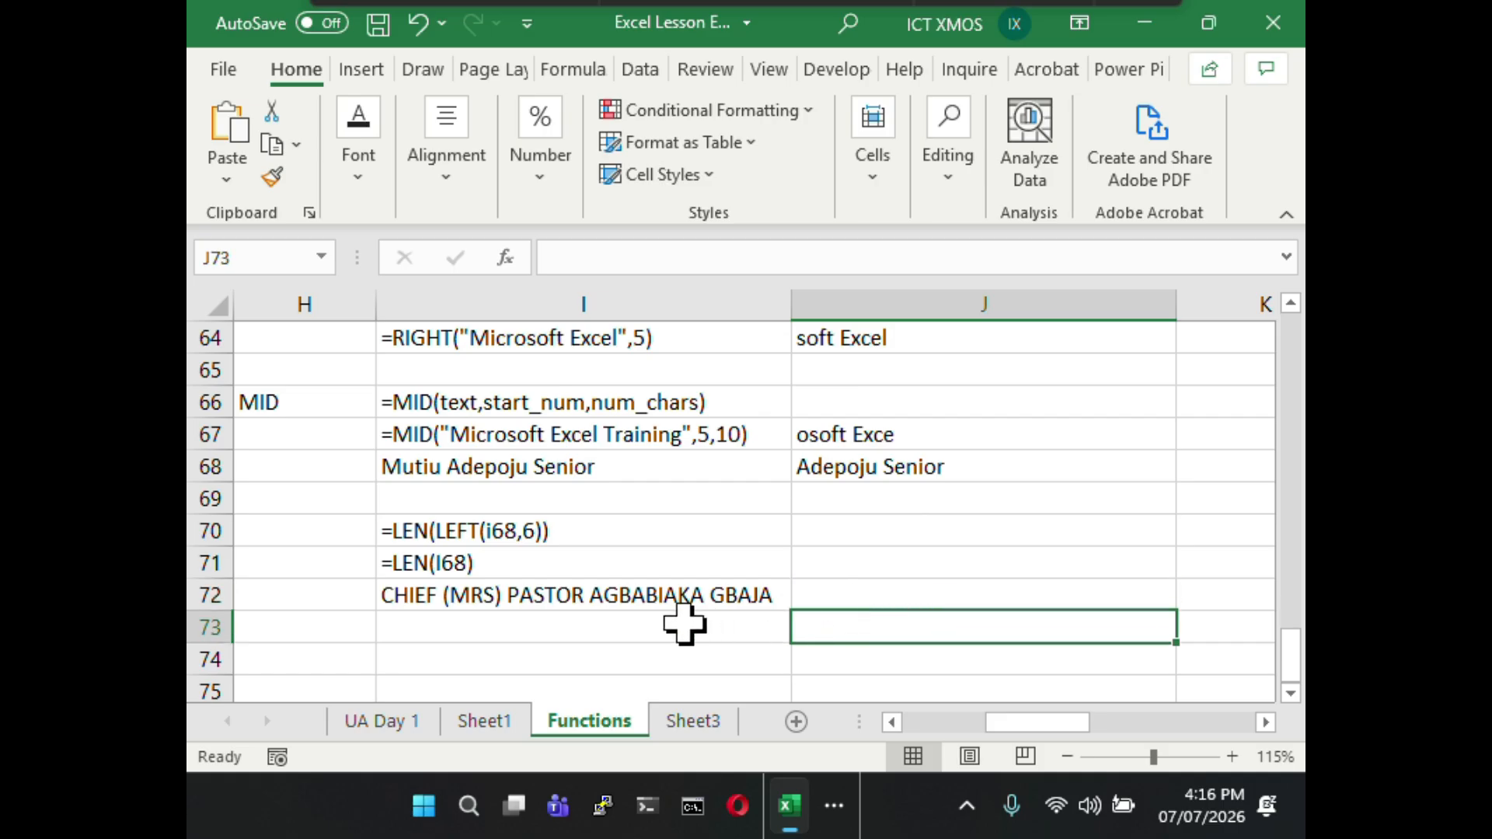
click(576, 599)
click(892, 593)
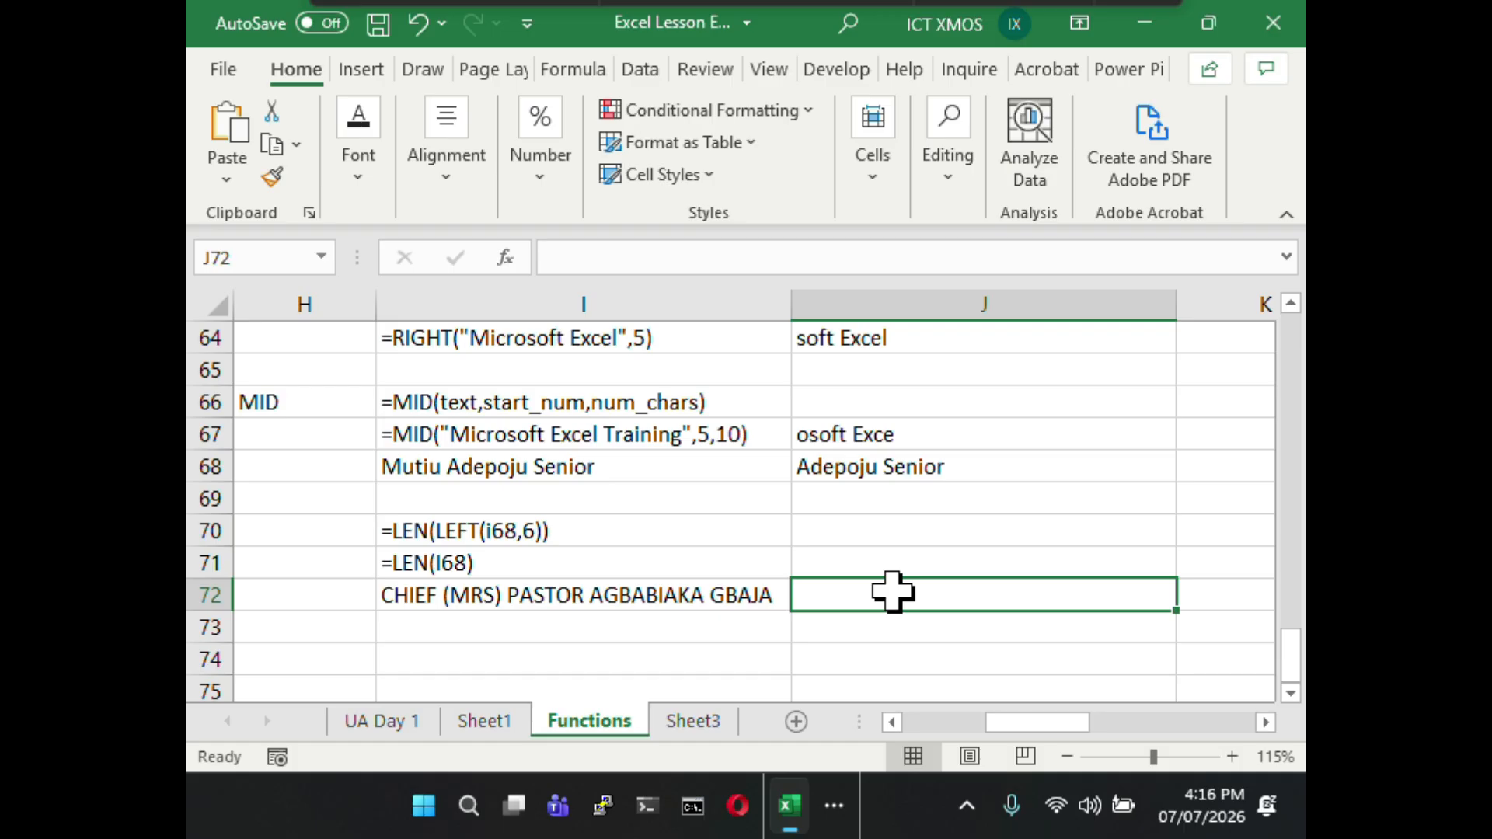
text(=)
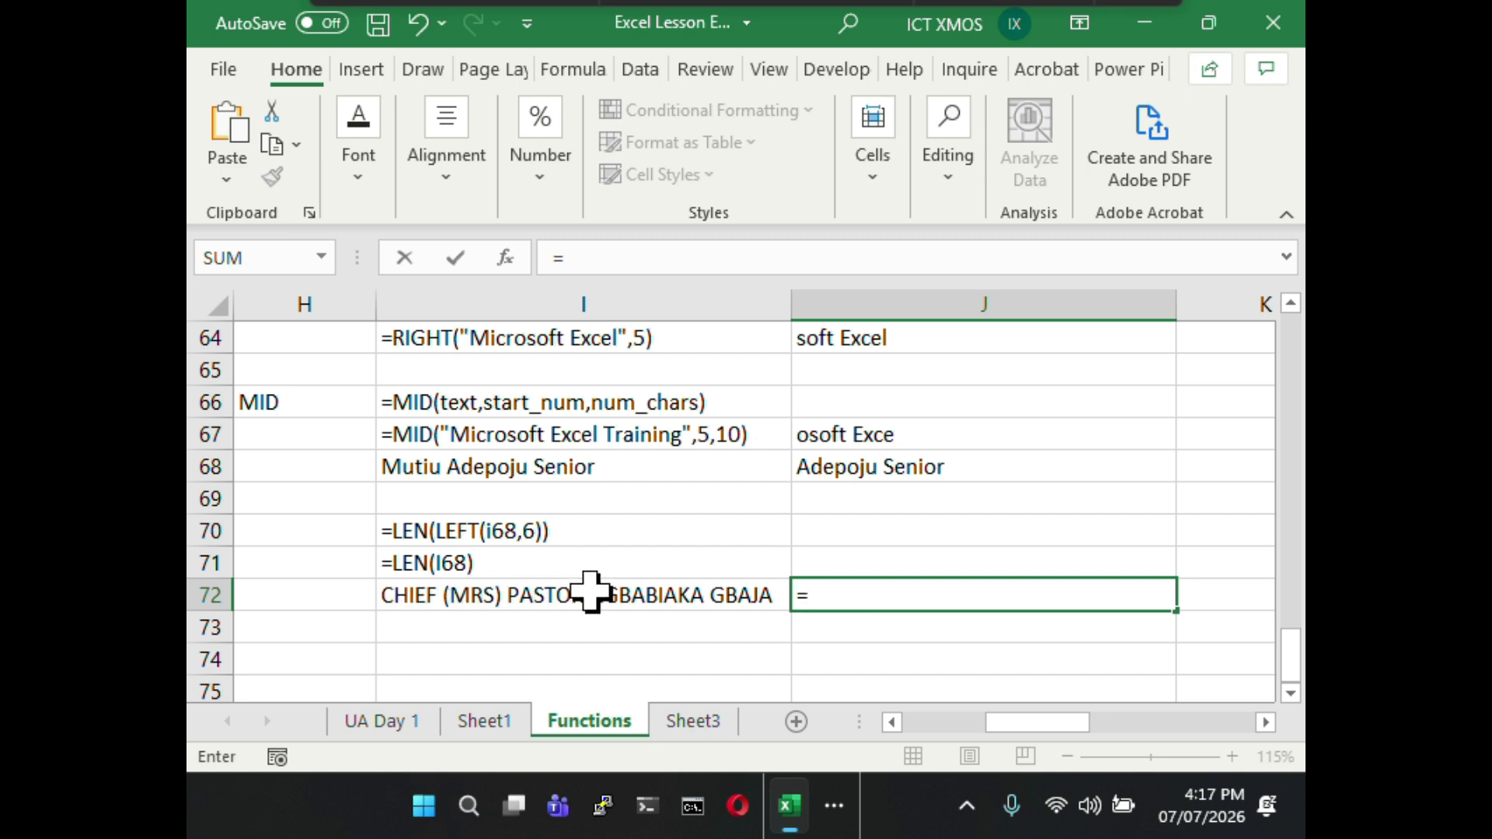
- Build =RIGHT(I72,15) in J72, correcting the count from 14 to 15
text(RI)
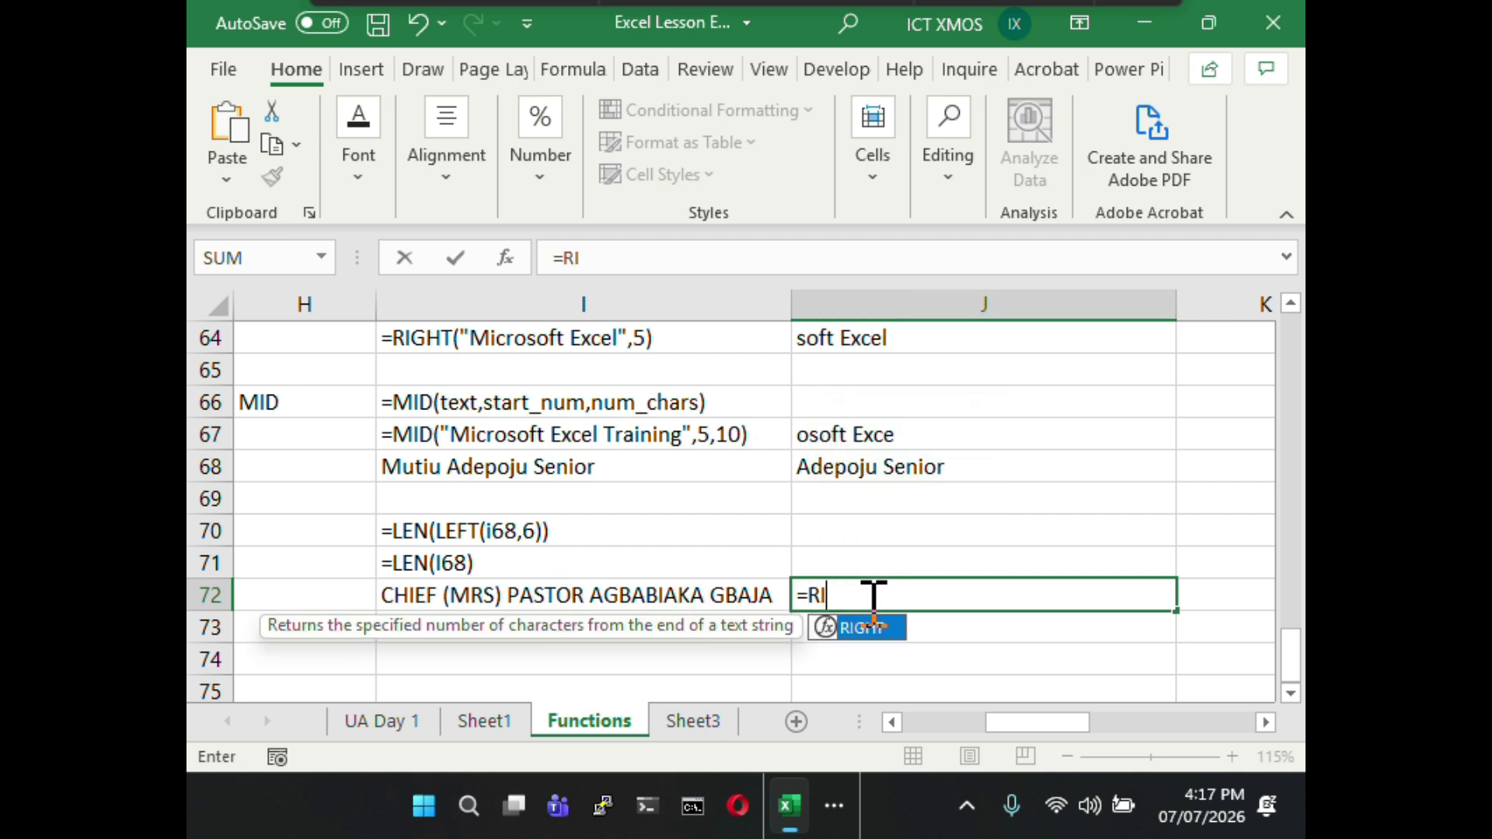
text(GHT)
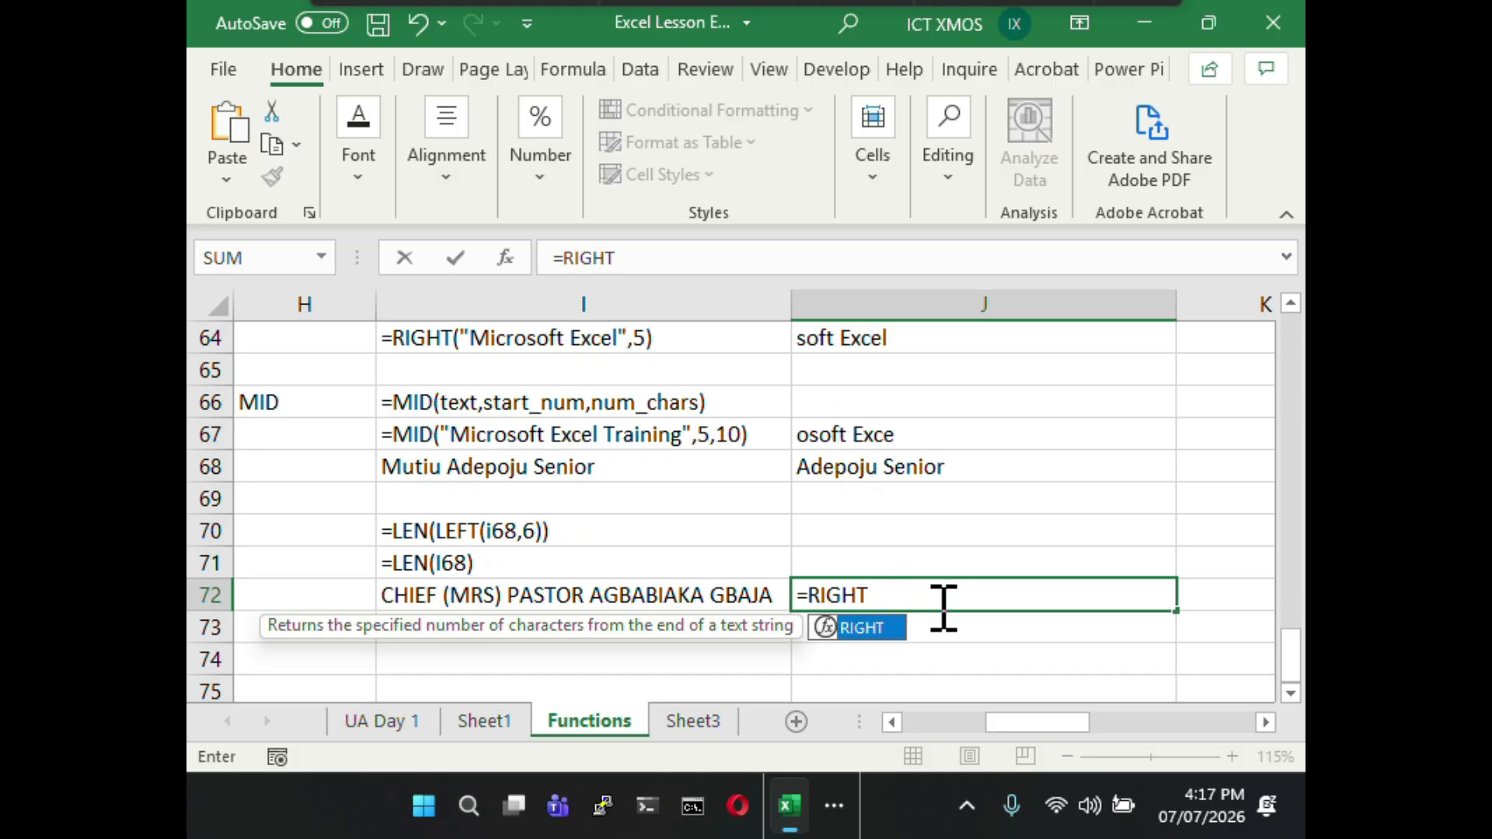
click(699, 595)
click(907, 599)
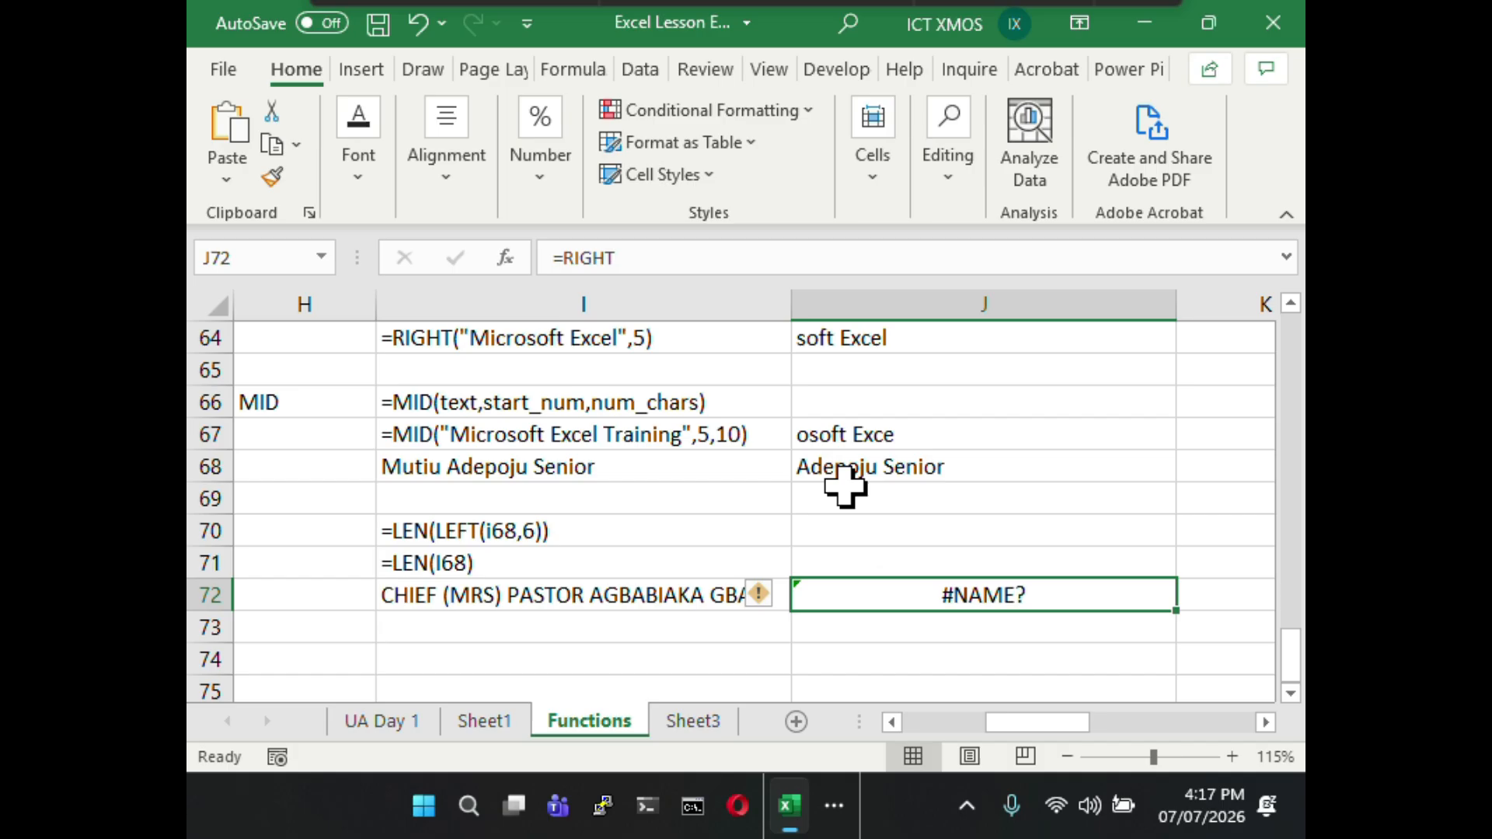
click(647, 261)
text(()
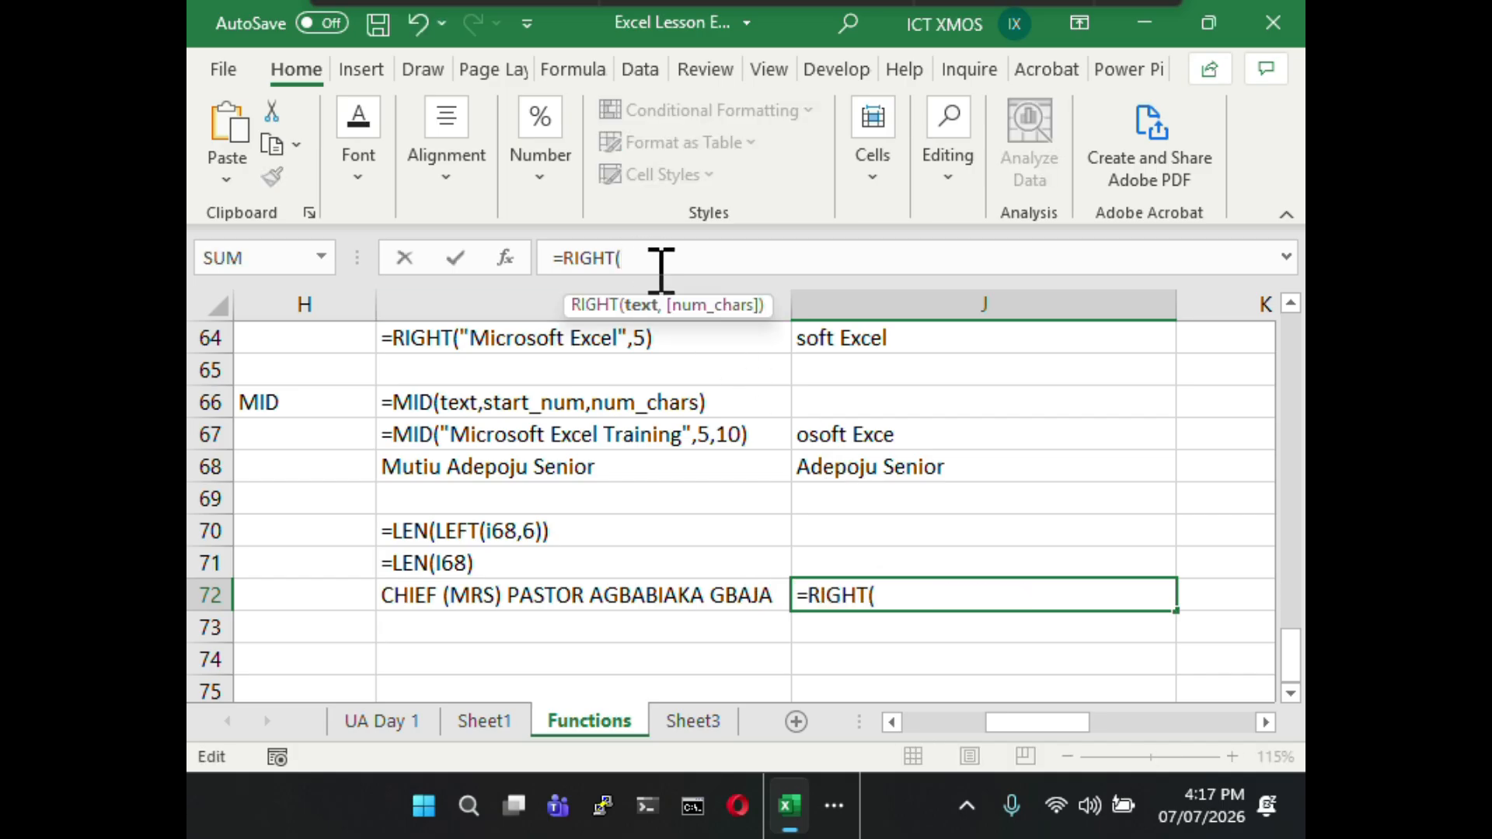
click(624, 596)
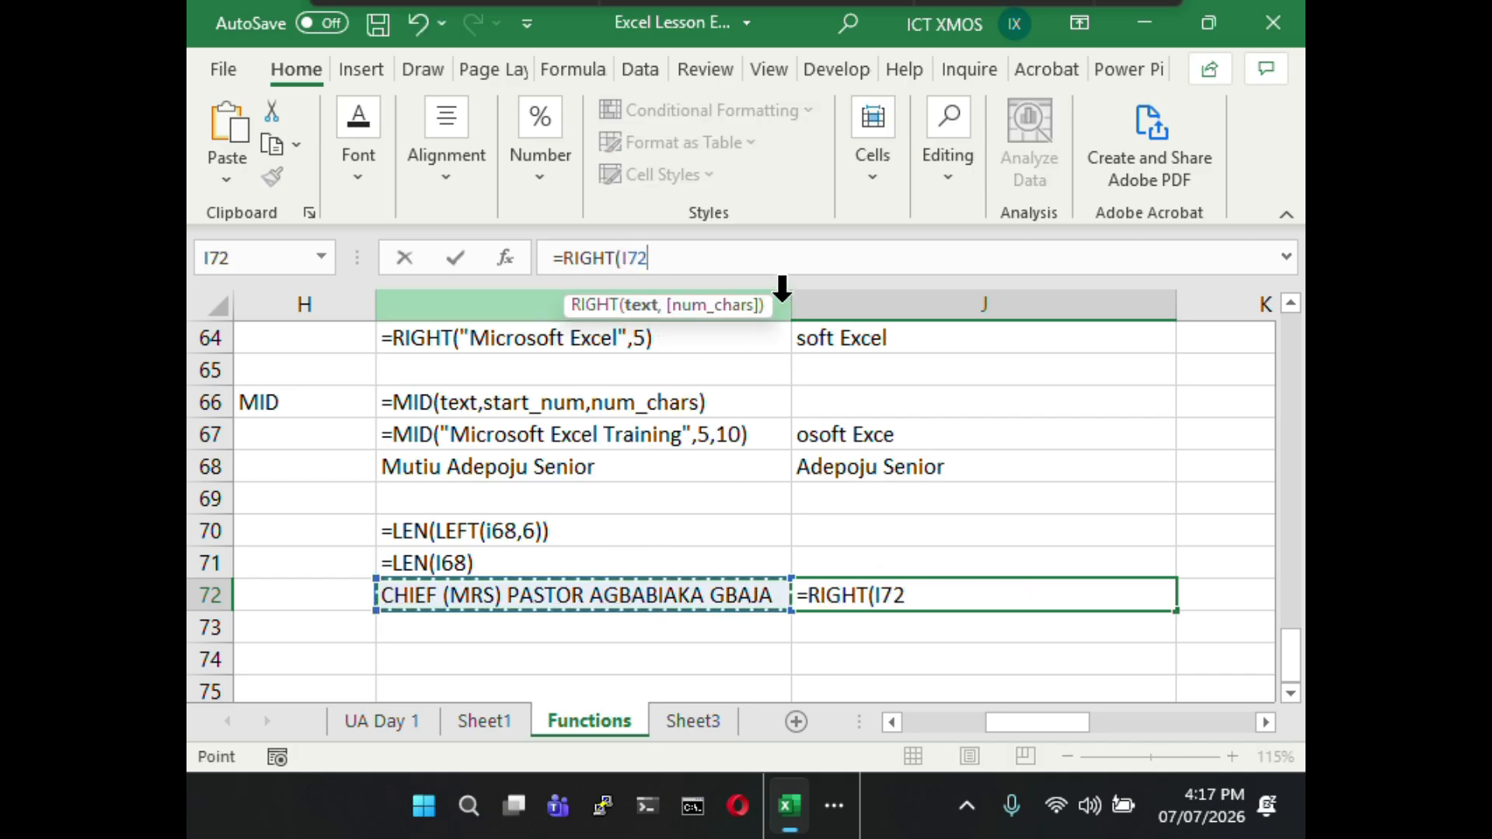
text(,)
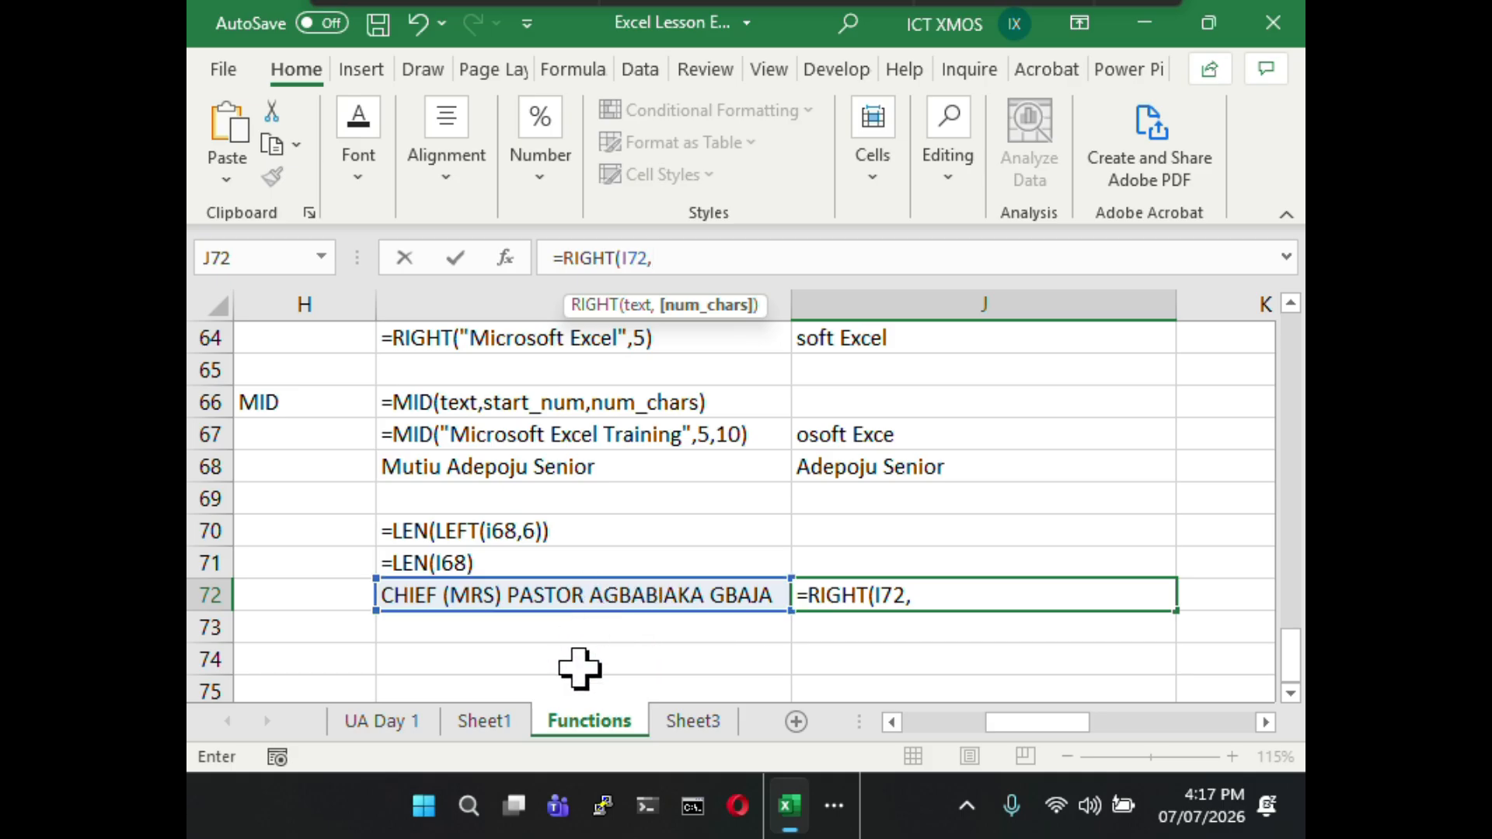
click(942, 594)
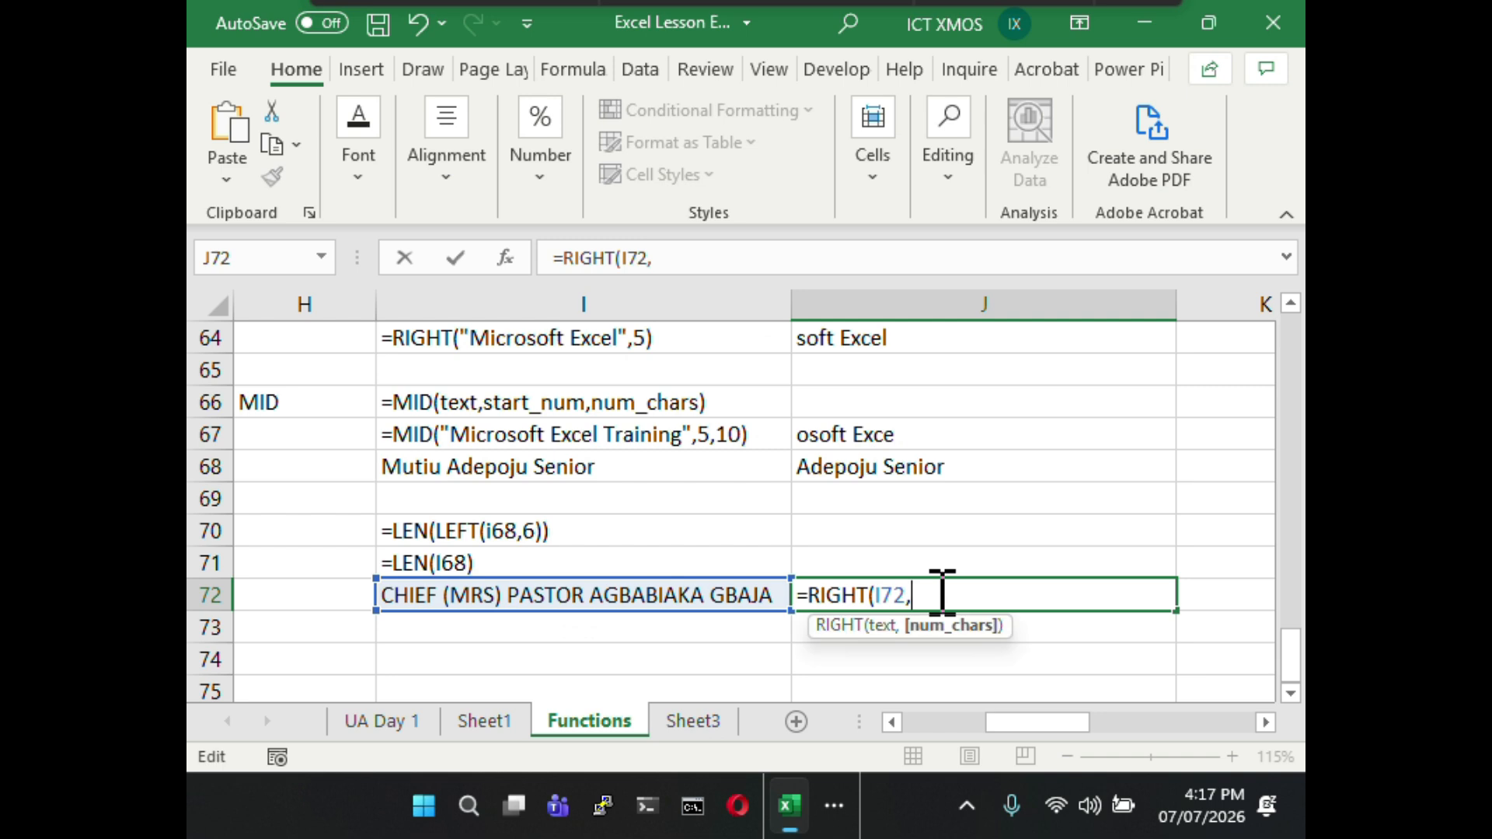
text(14)
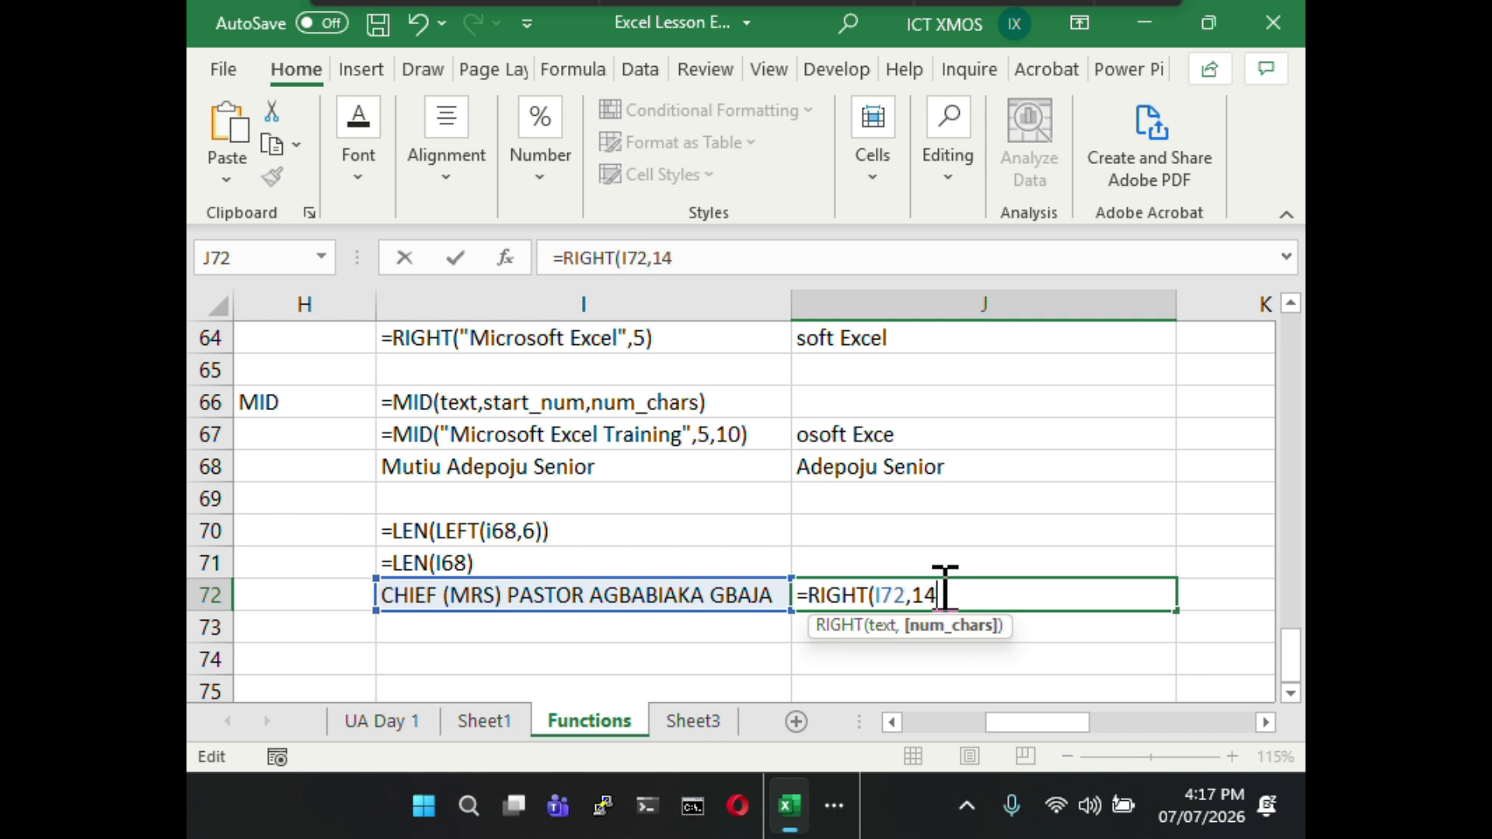
text())
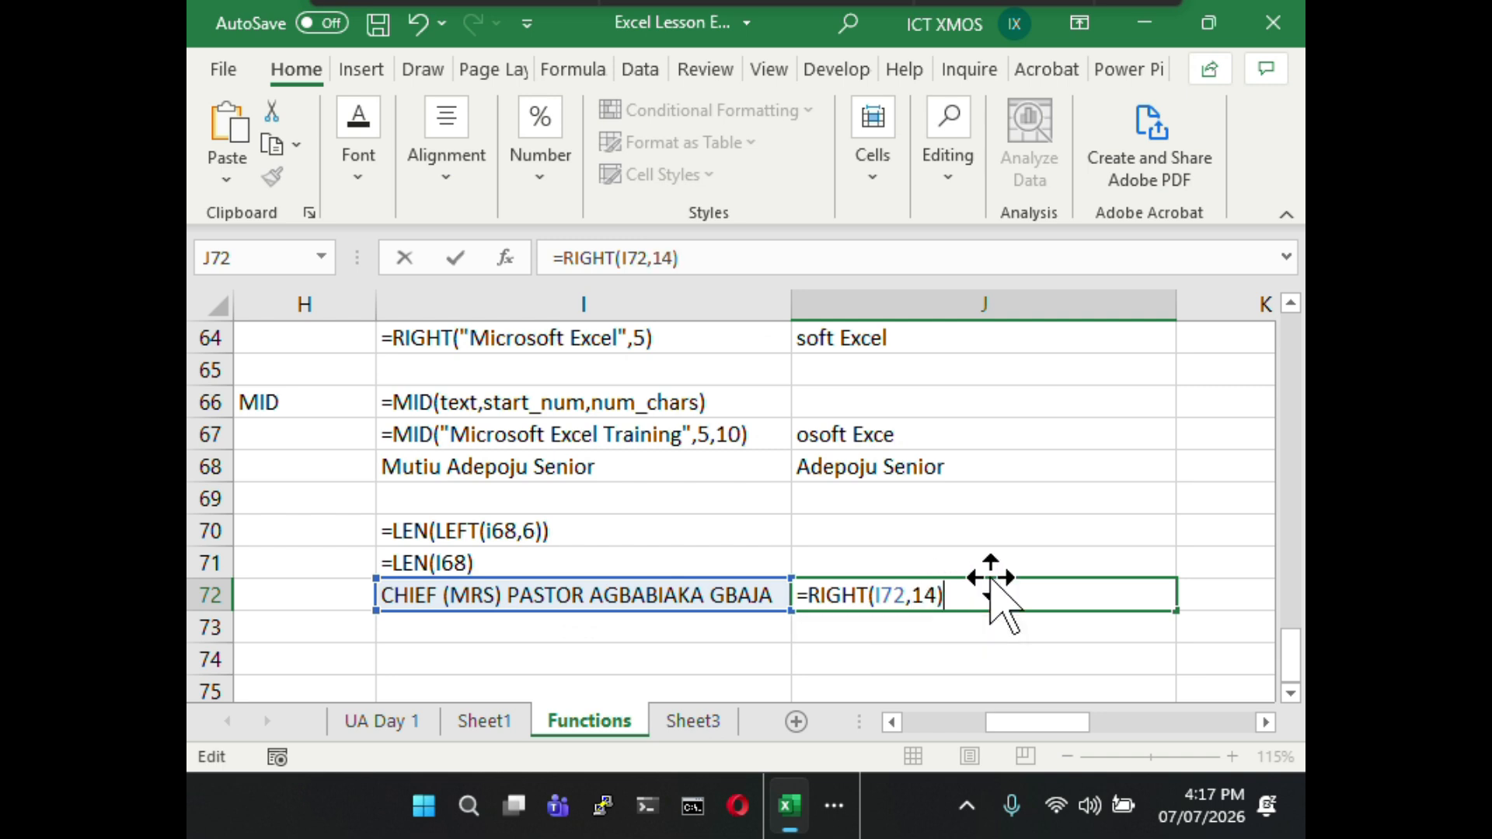
key(Return)
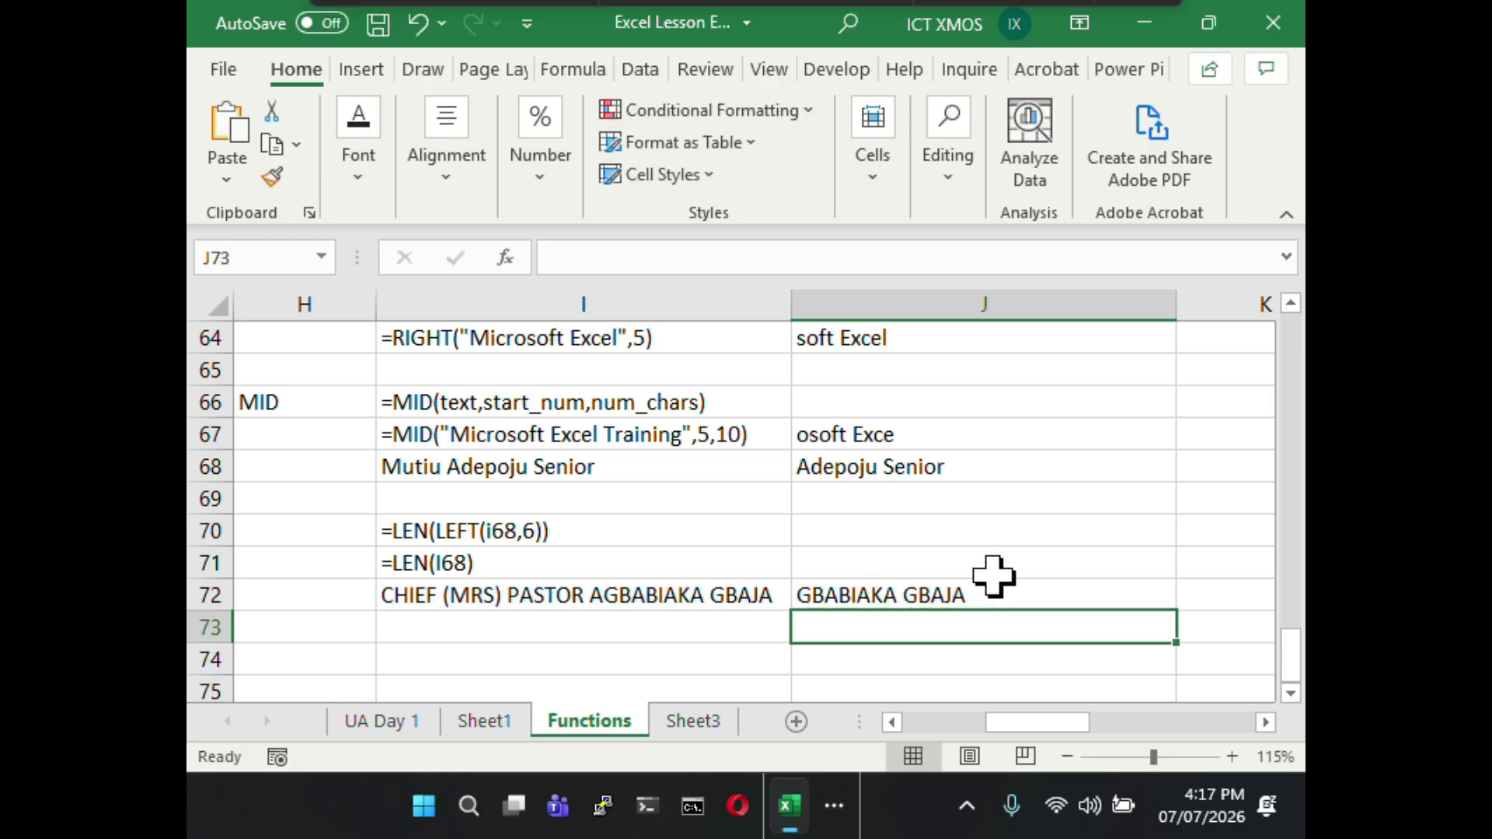
click(1007, 597)
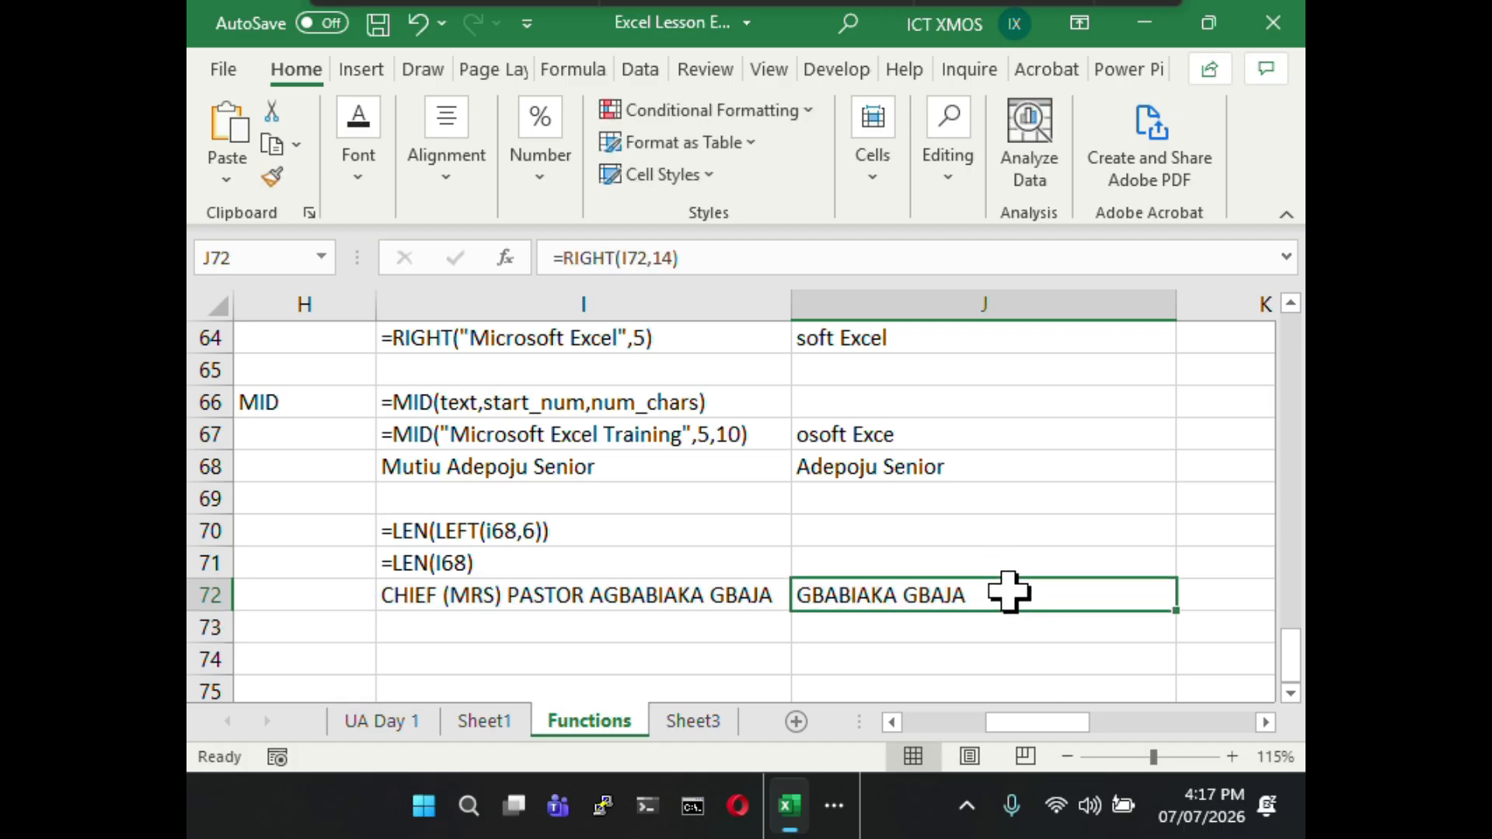
click(676, 260)
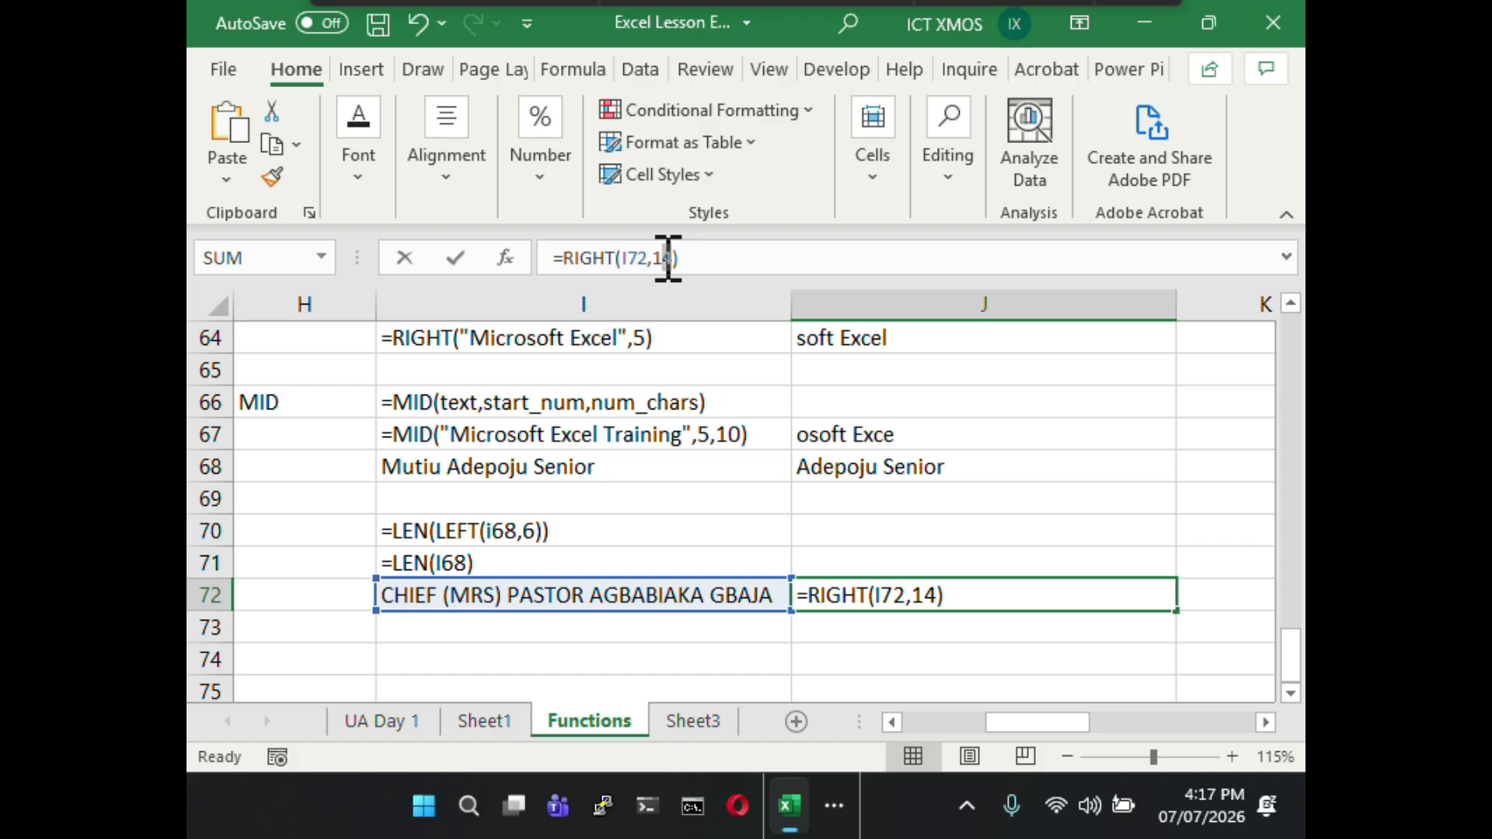
drag(676, 260, 665, 261)
text(5)
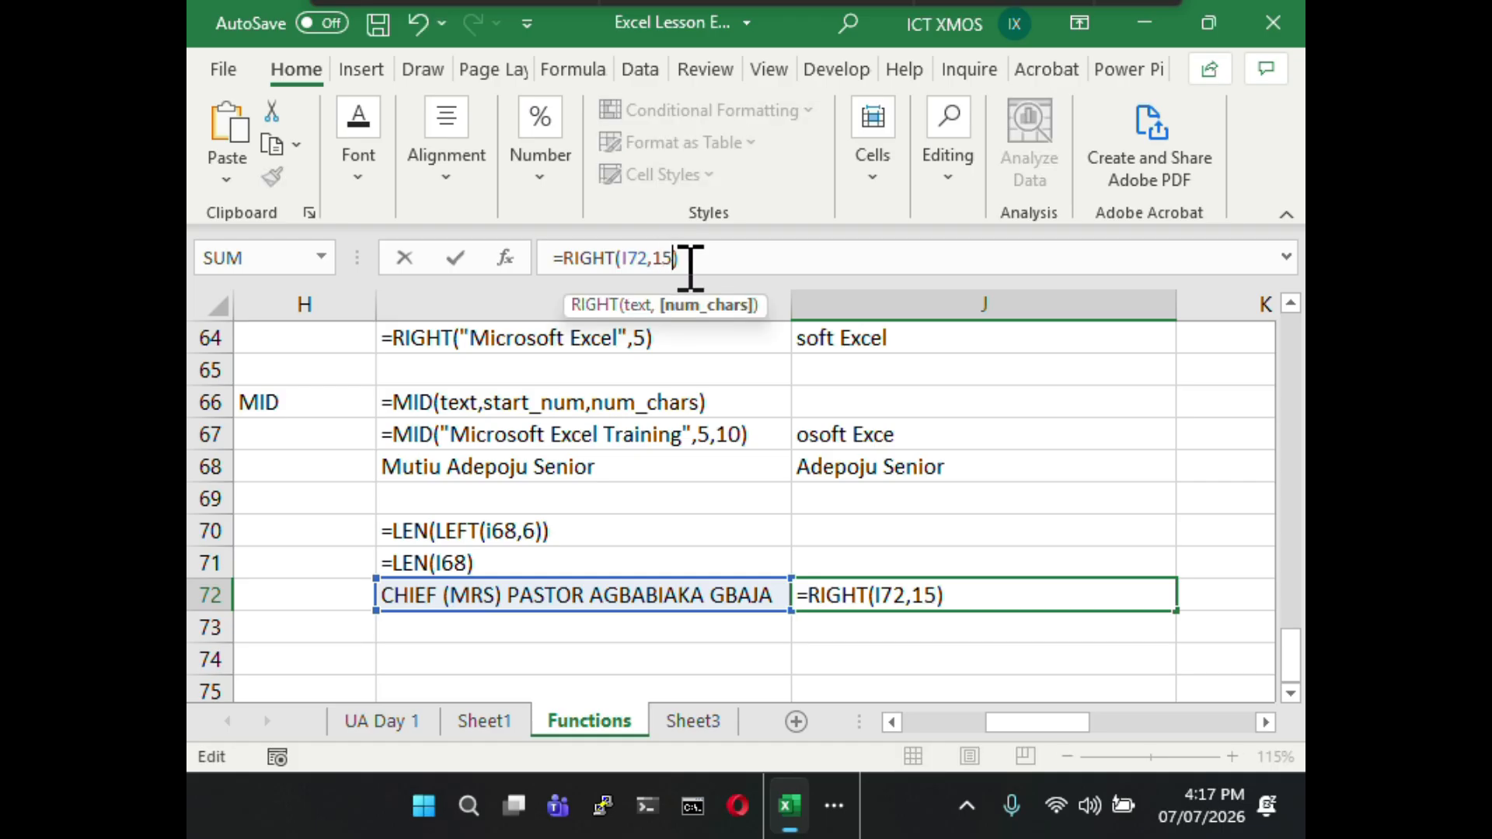
key(Return)
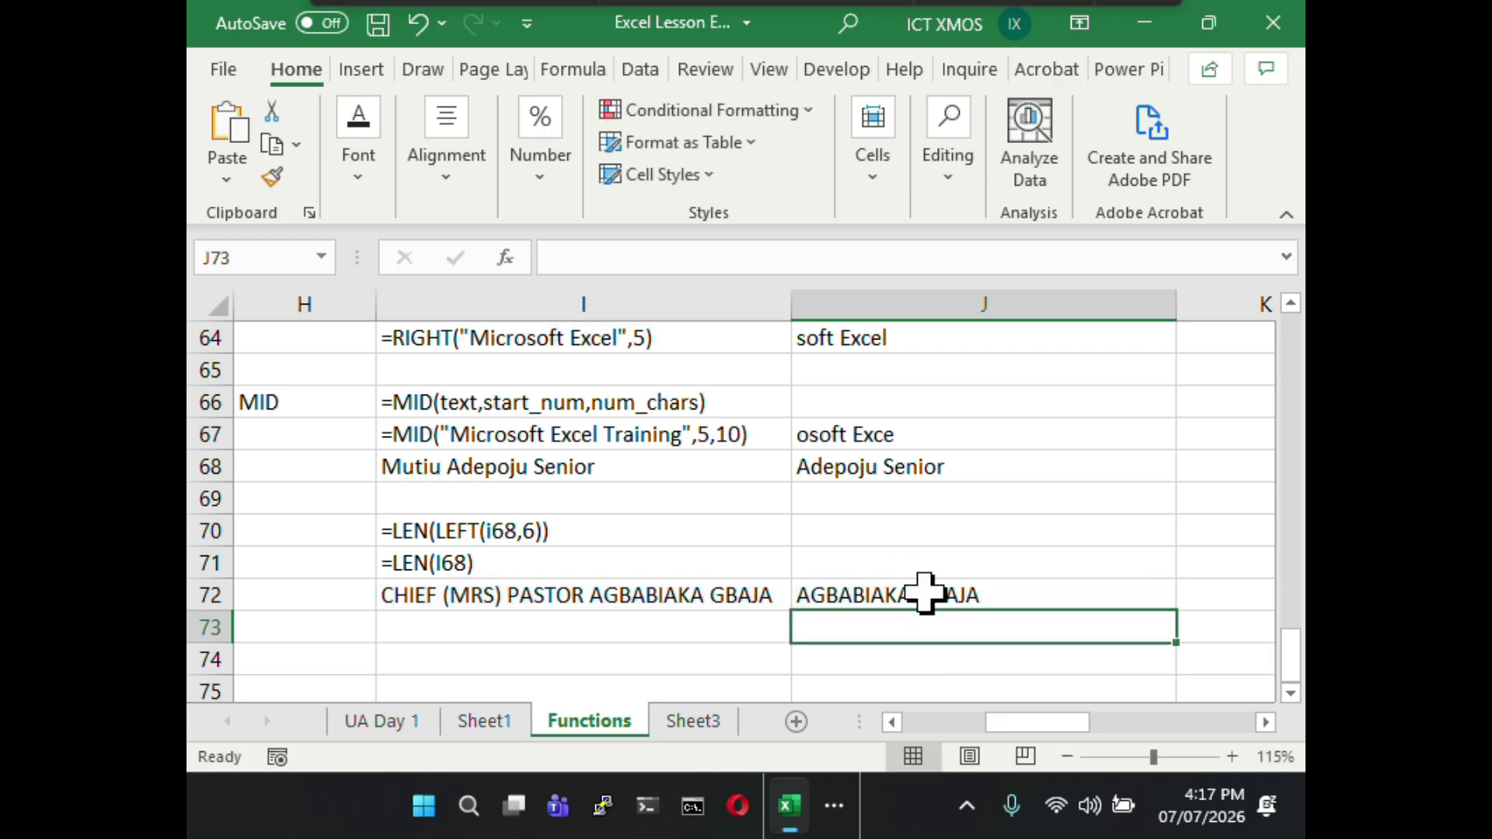
- Review J72's formula alongside the I70, I71 and I72 examples
click(861, 597)
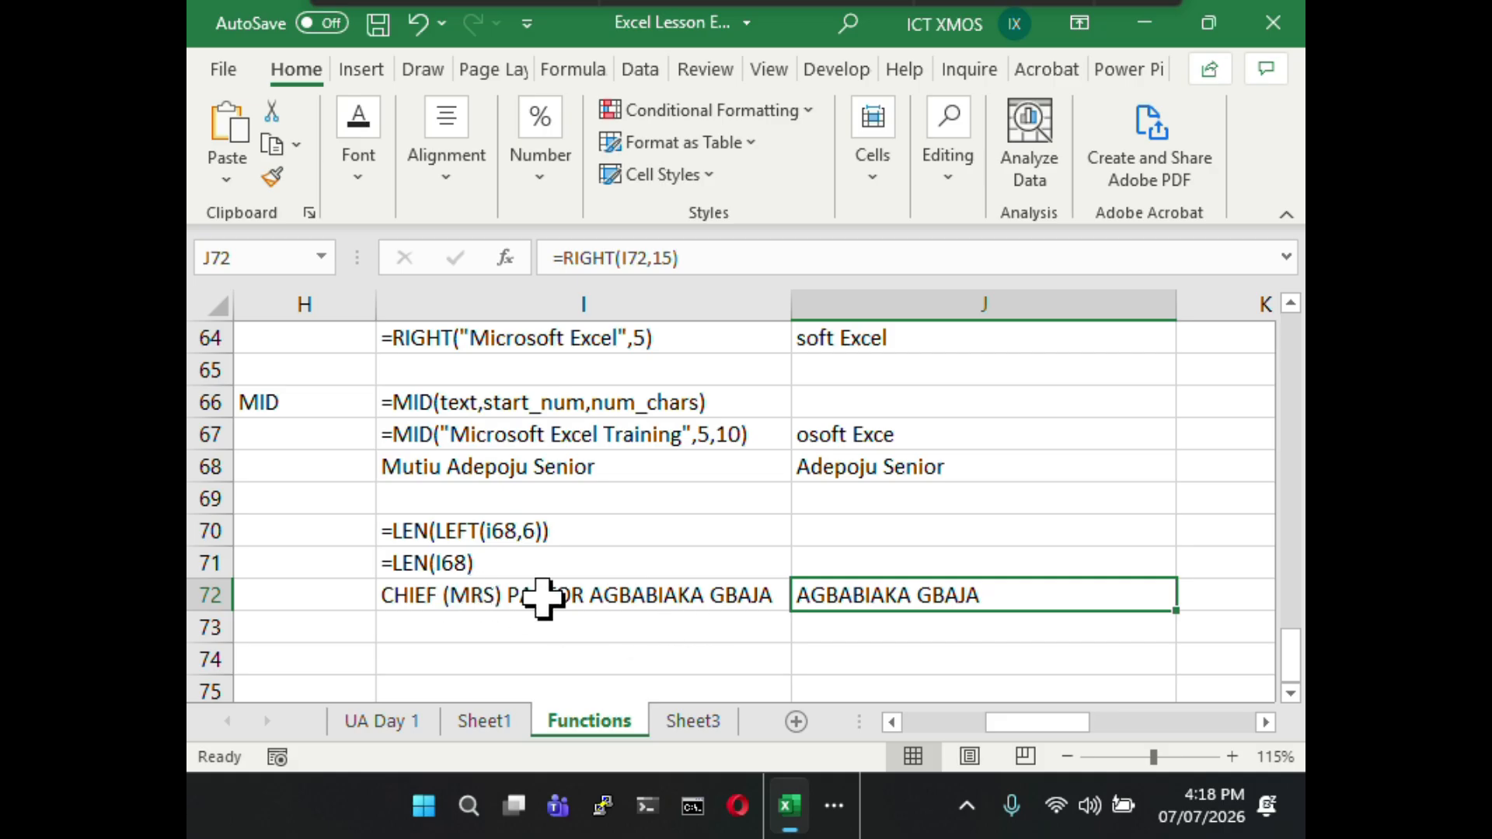
click(662, 626)
click(684, 590)
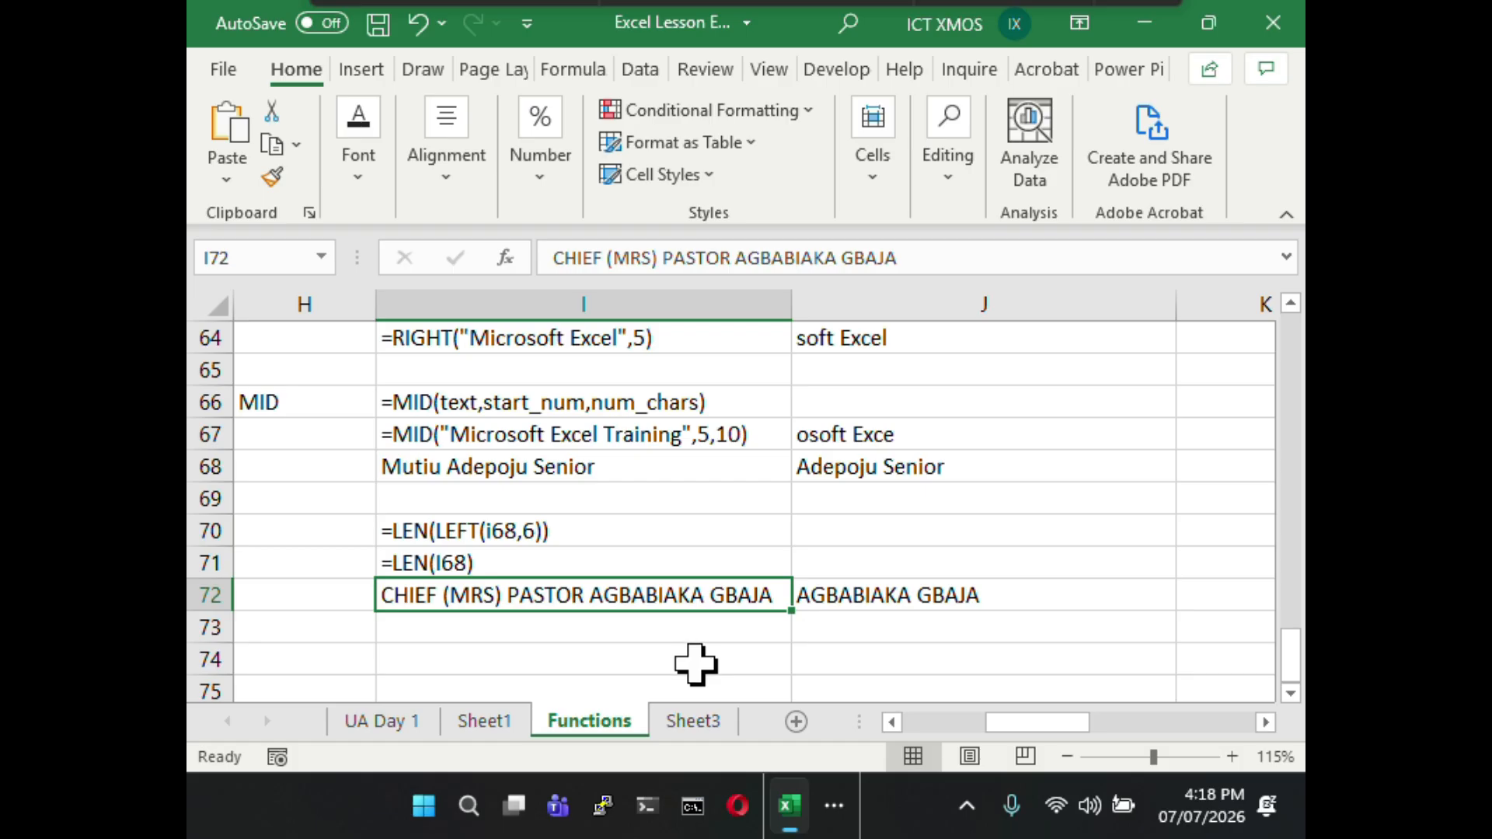
click(522, 536)
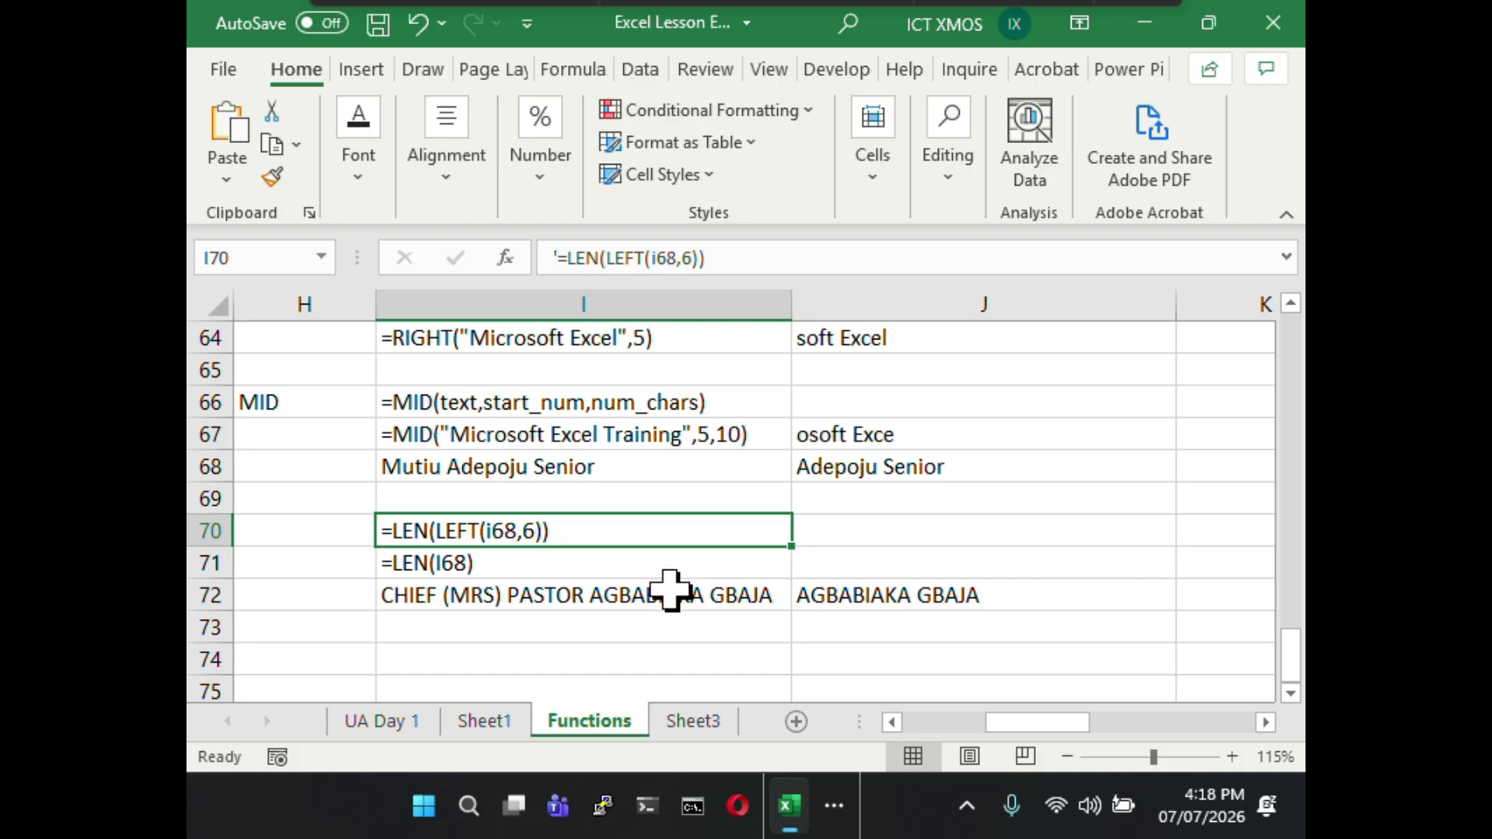
click(525, 566)
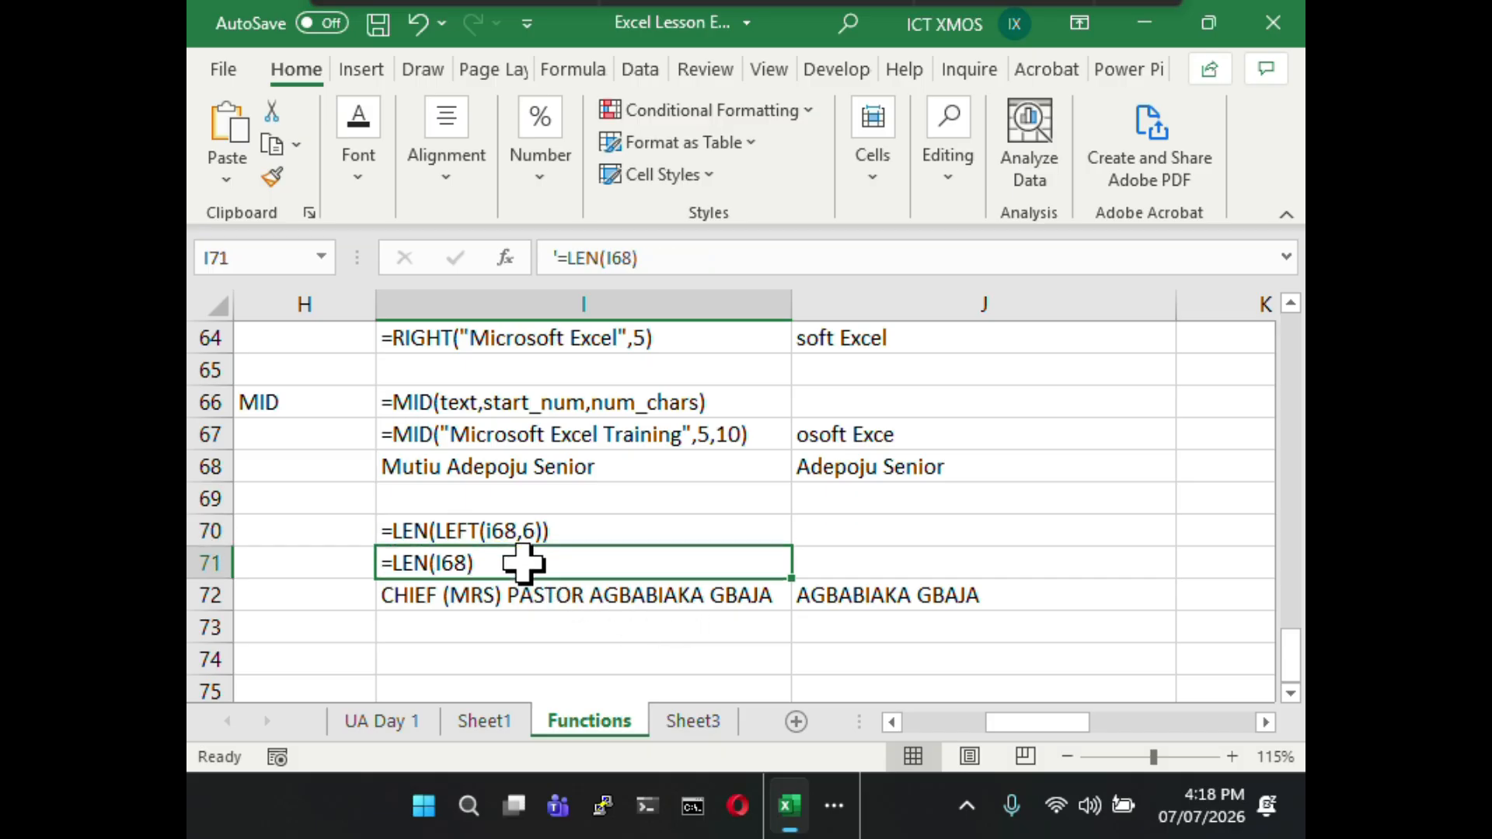
click(552, 531)
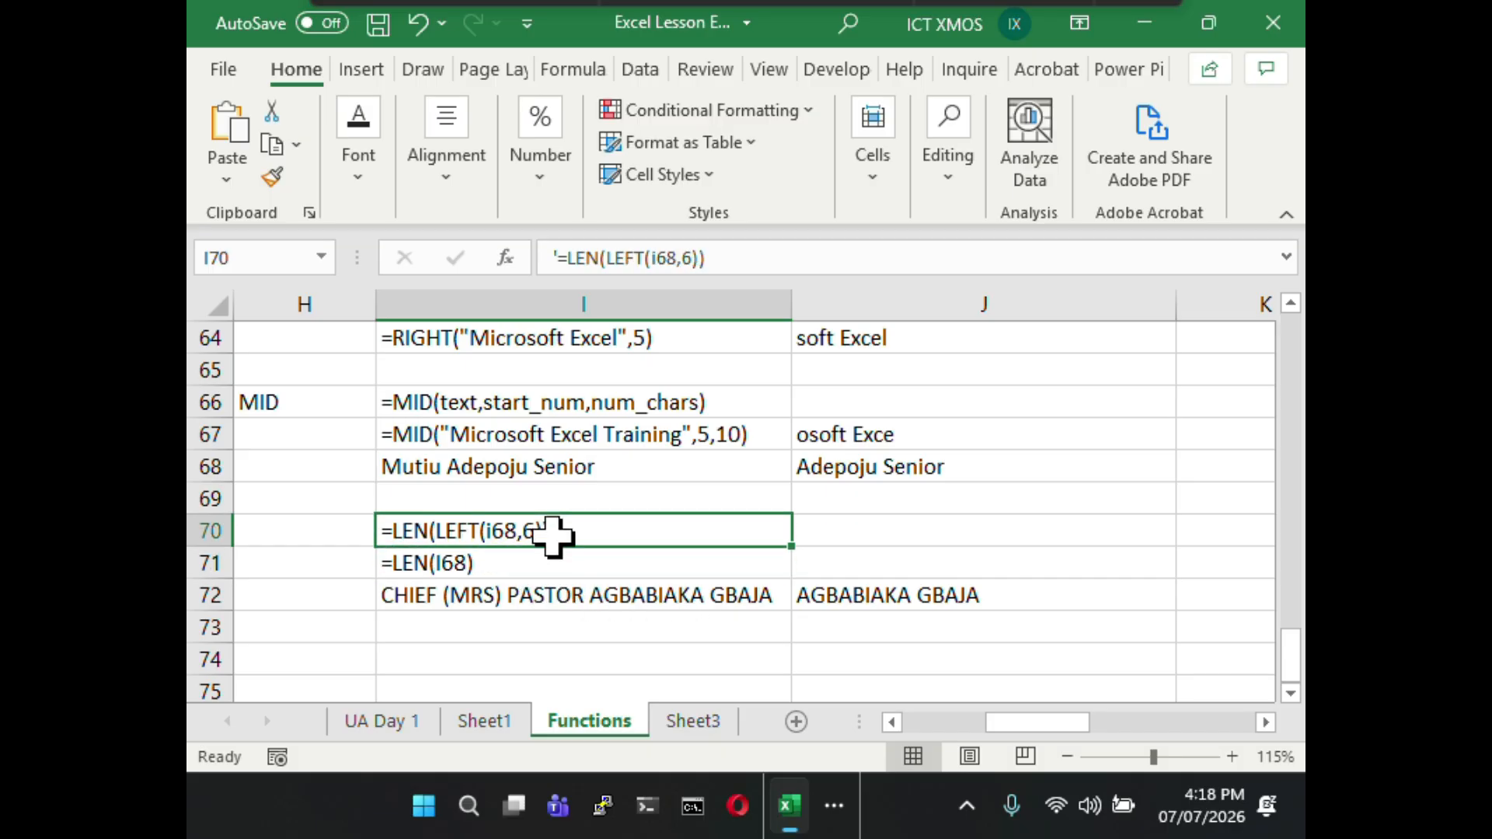
click(847, 594)
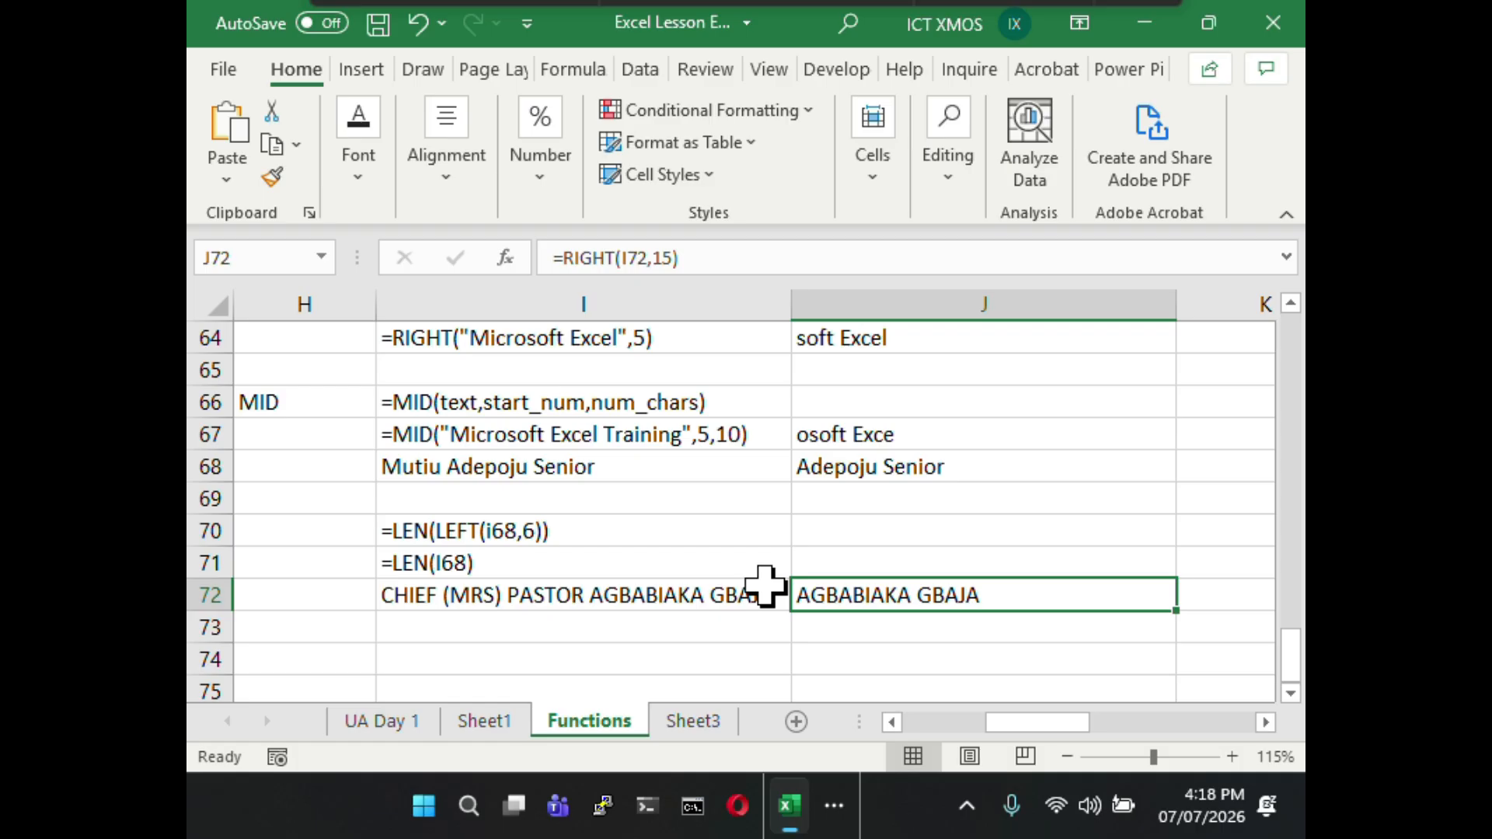
click(560, 535)
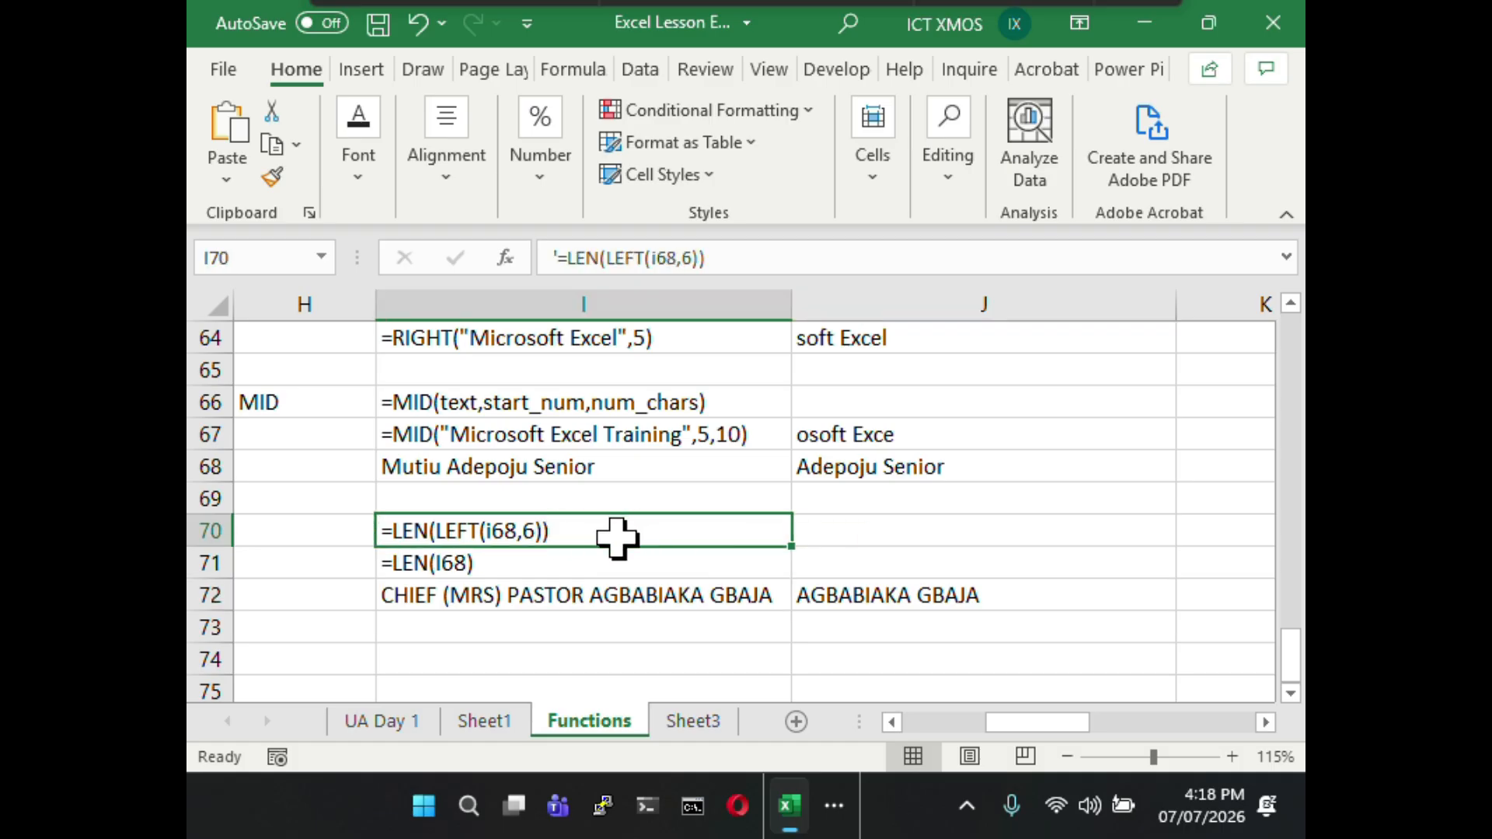
double_click(667, 598)
- Copy the =LEN(LEFT(i68,6)) text from I70 into J73
key(Return)
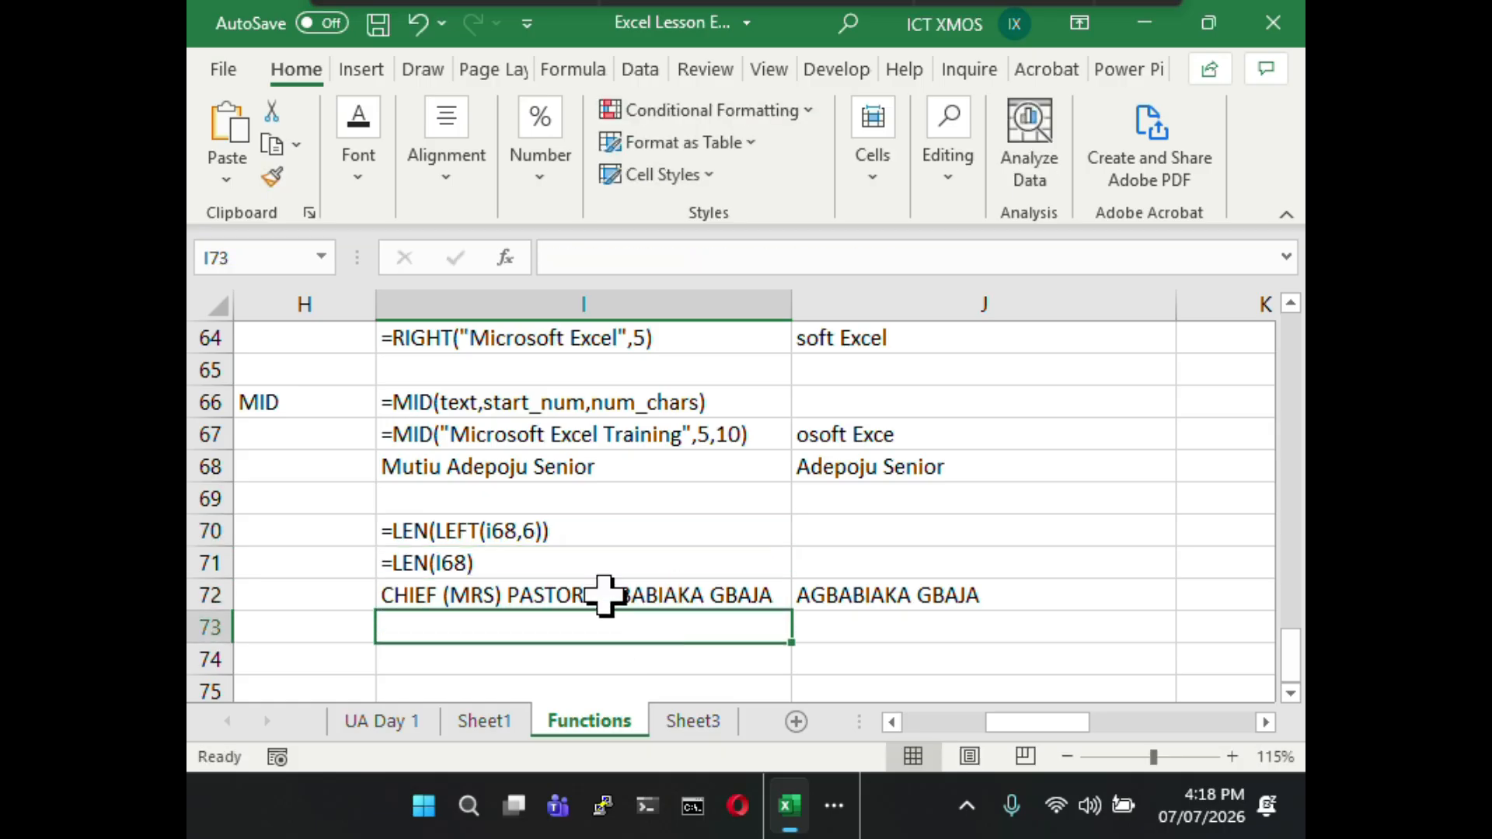
click(508, 530)
key(ctrl+c)
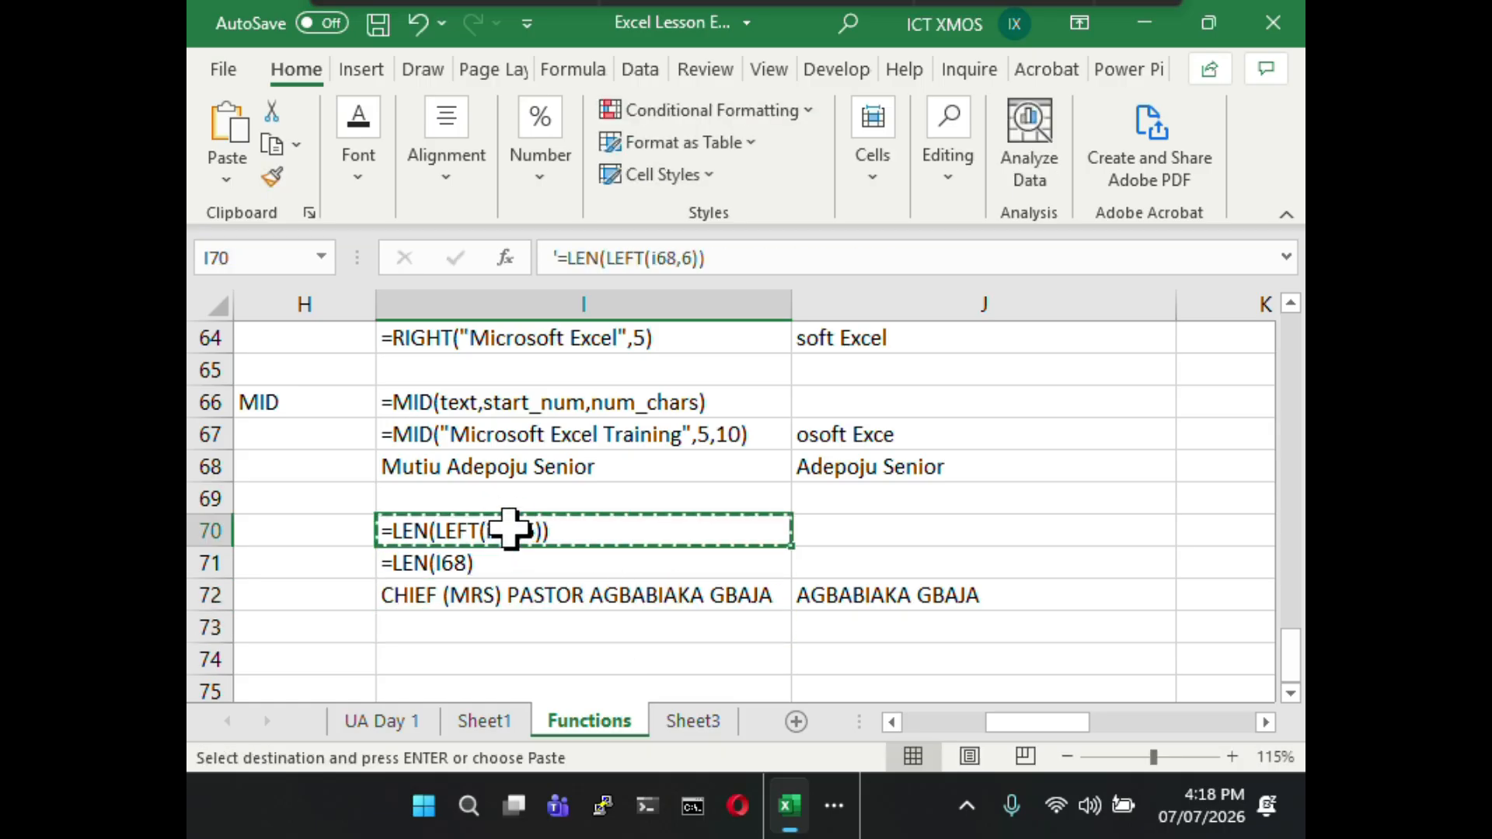
key(Escape)
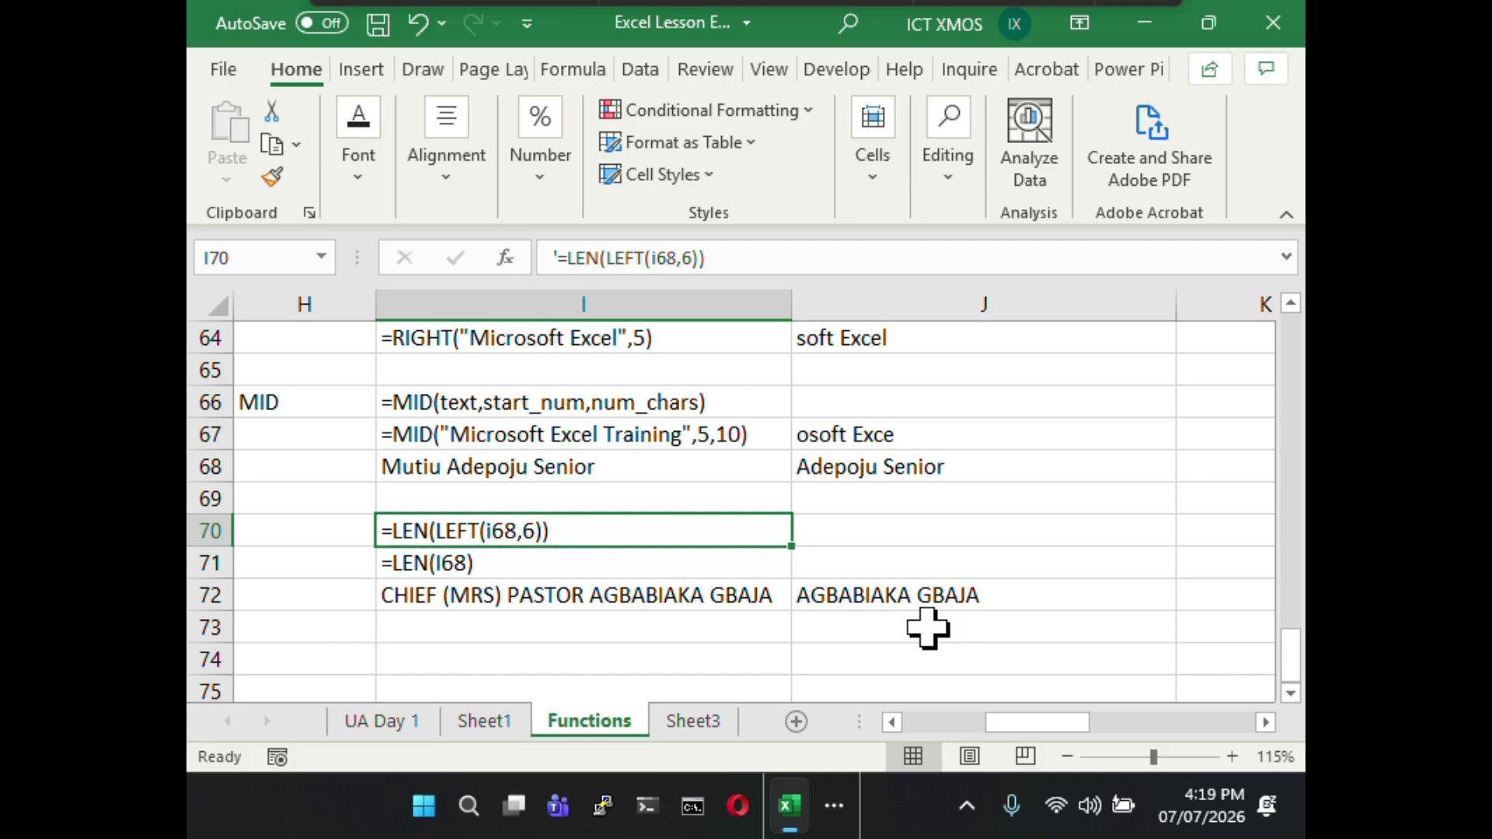
click(927, 628)
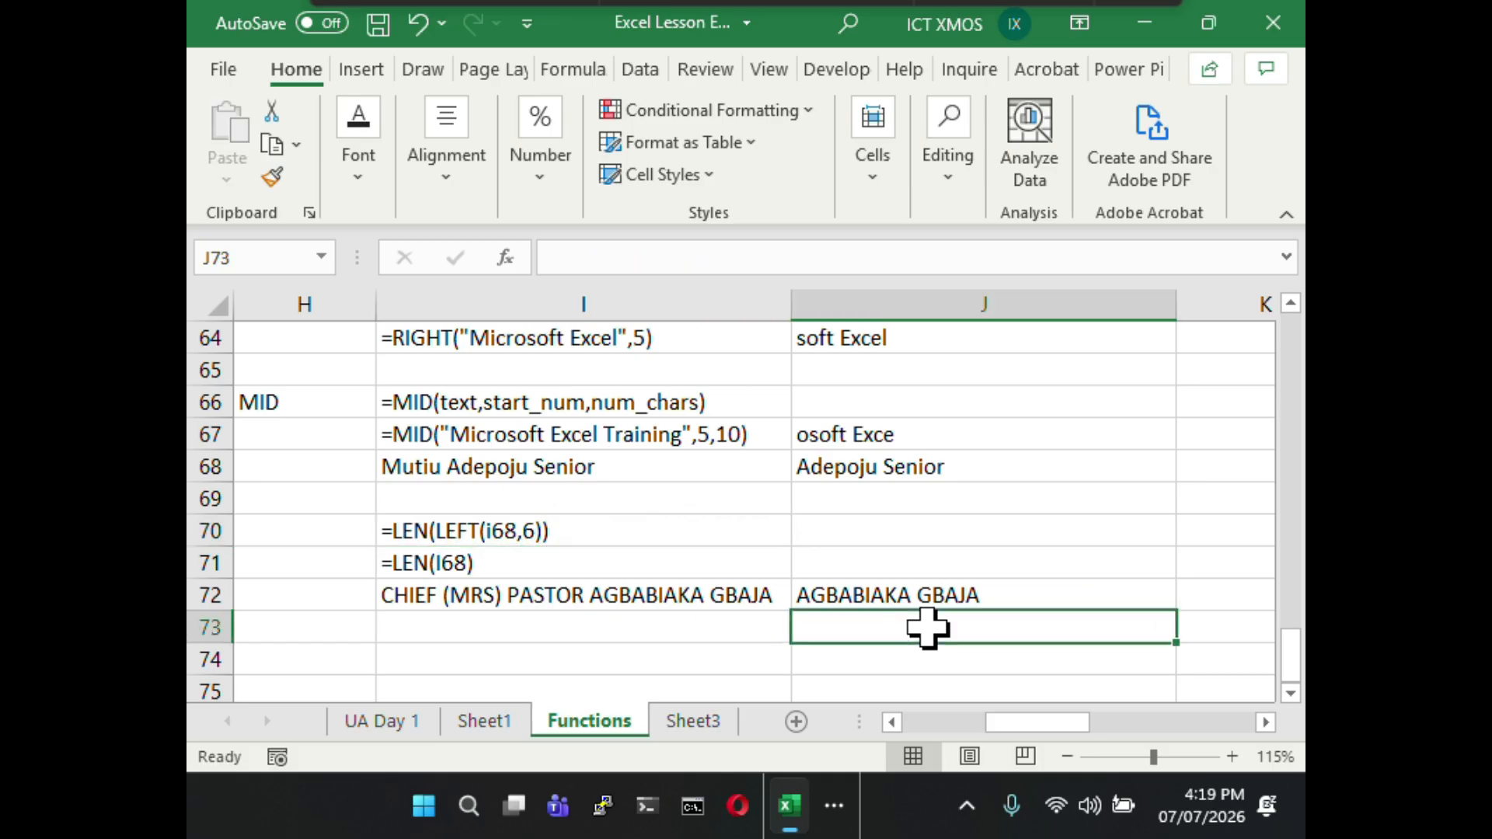
click(647, 260)
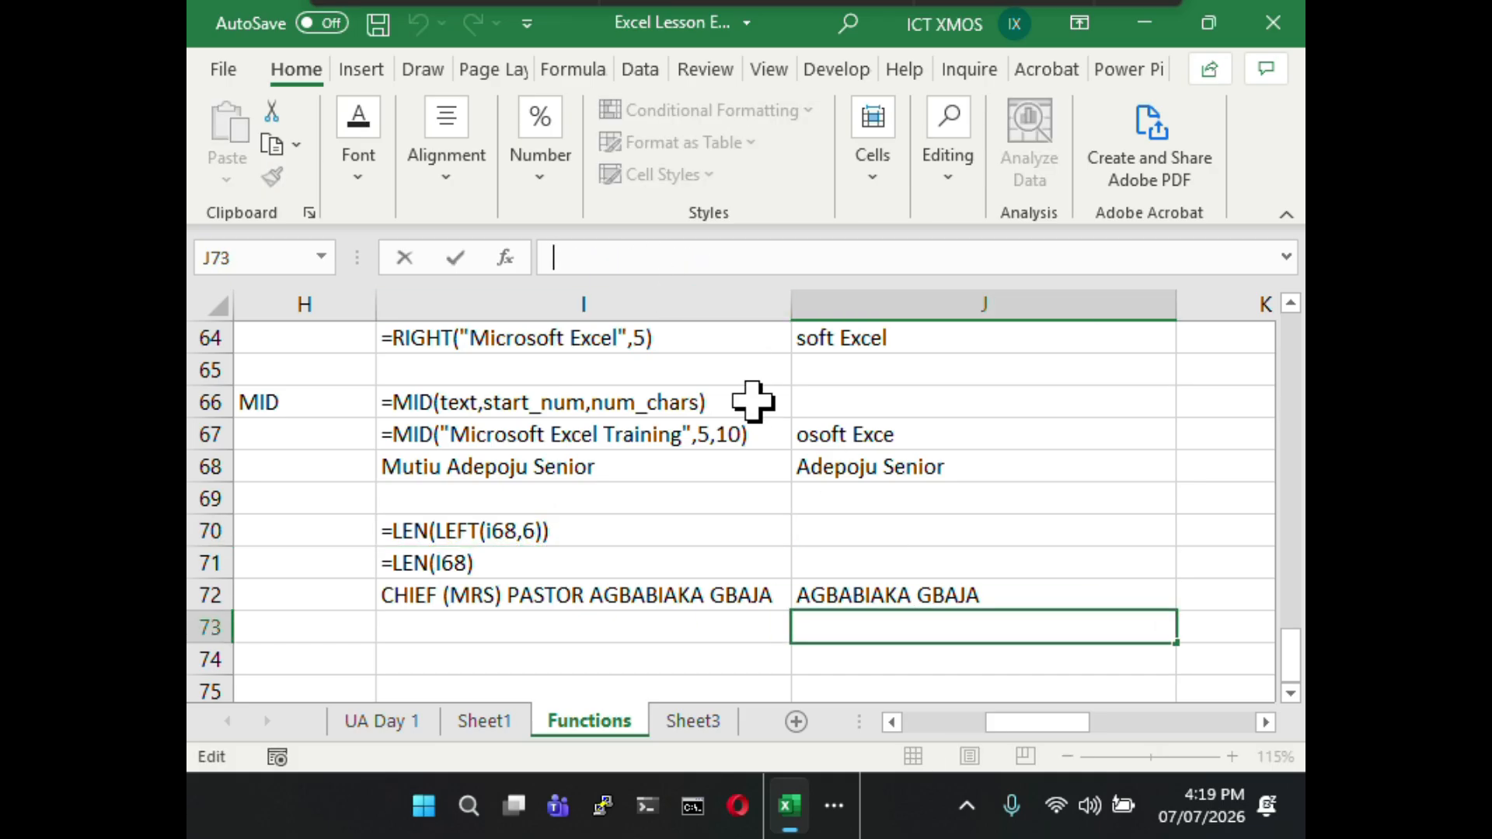
click(607, 532)
drag(711, 258, 514, 258)
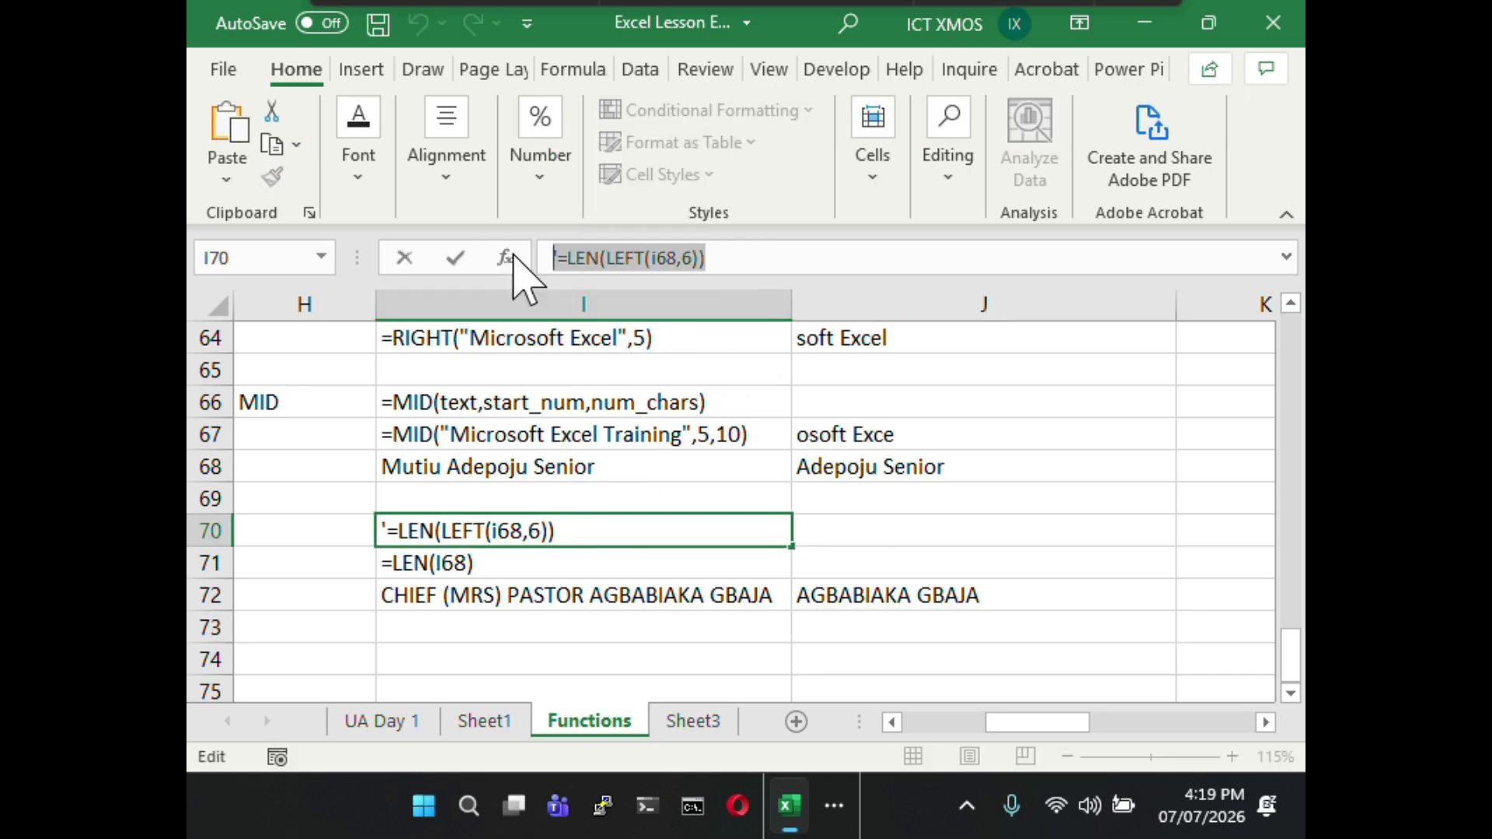
key(Escape)
click(951, 626)
click(671, 258)
text(')
key(ctrl+v)
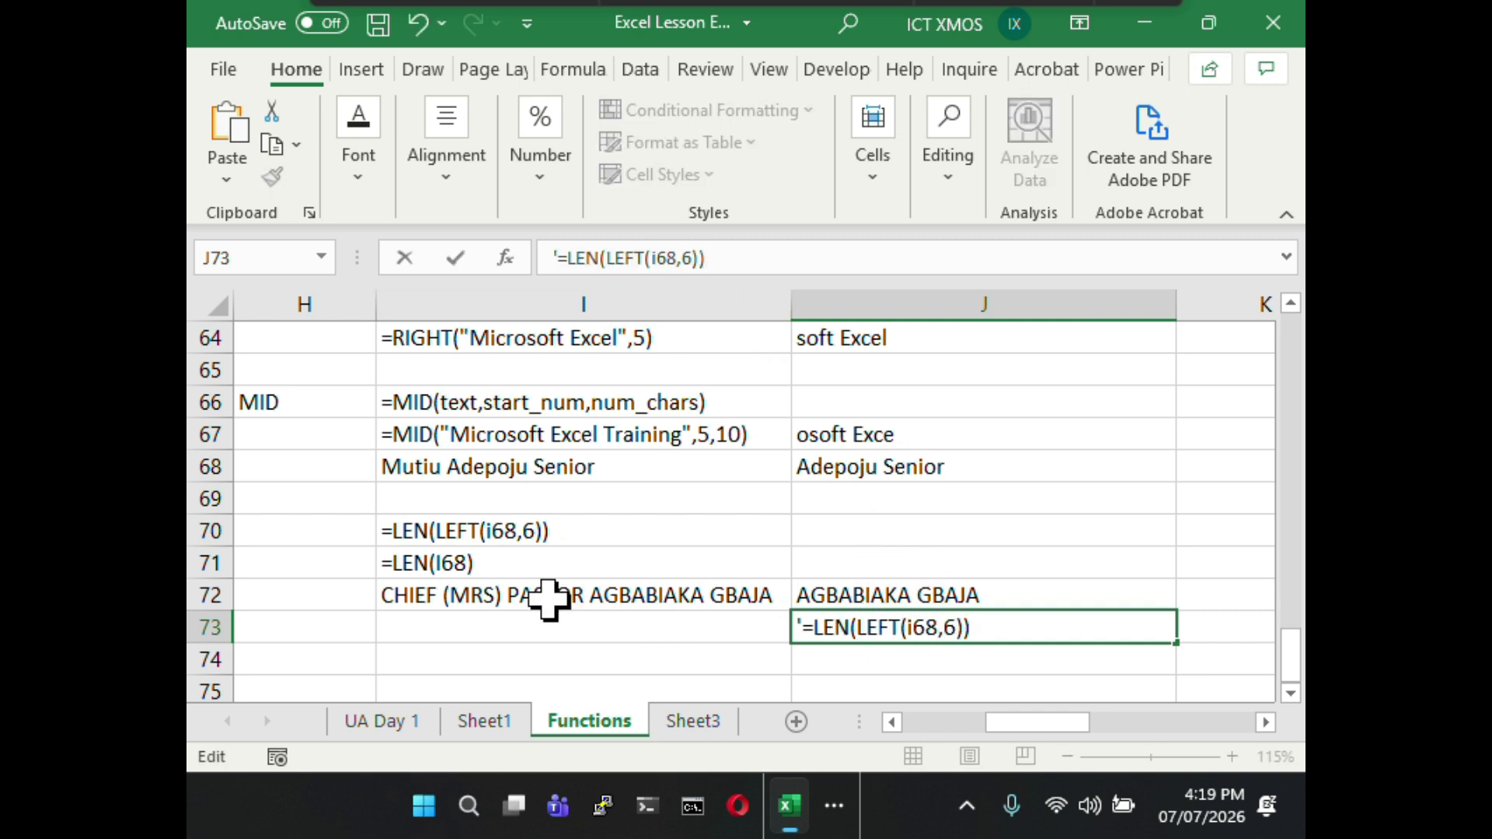
- Change the cell reference in J73's copied formula from i68 to i72
drag(939, 628, 917, 628)
text(7)
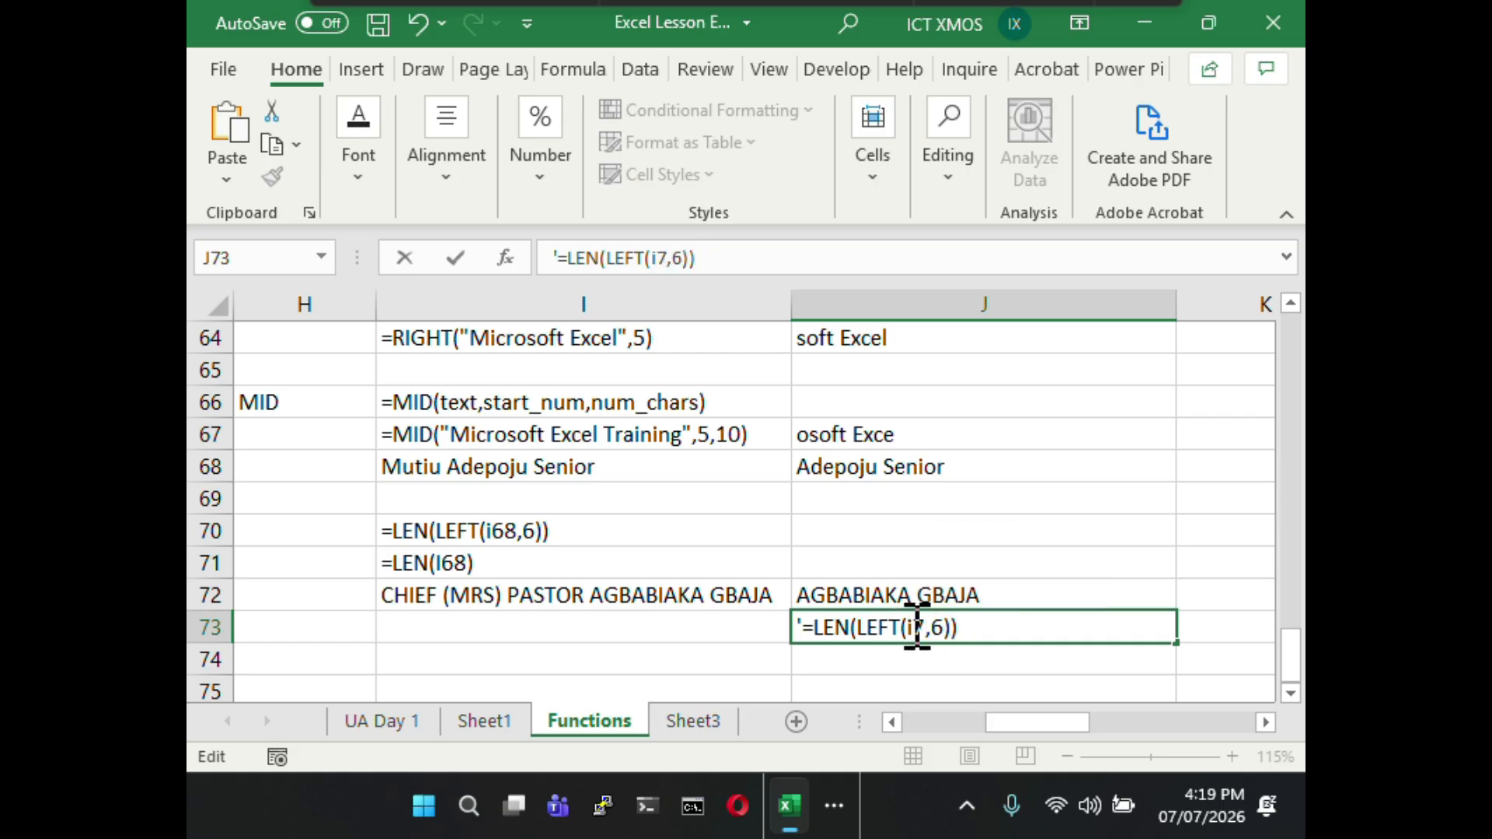
text(3)
key(BackSpace)
text(2)
double_click(949, 628)
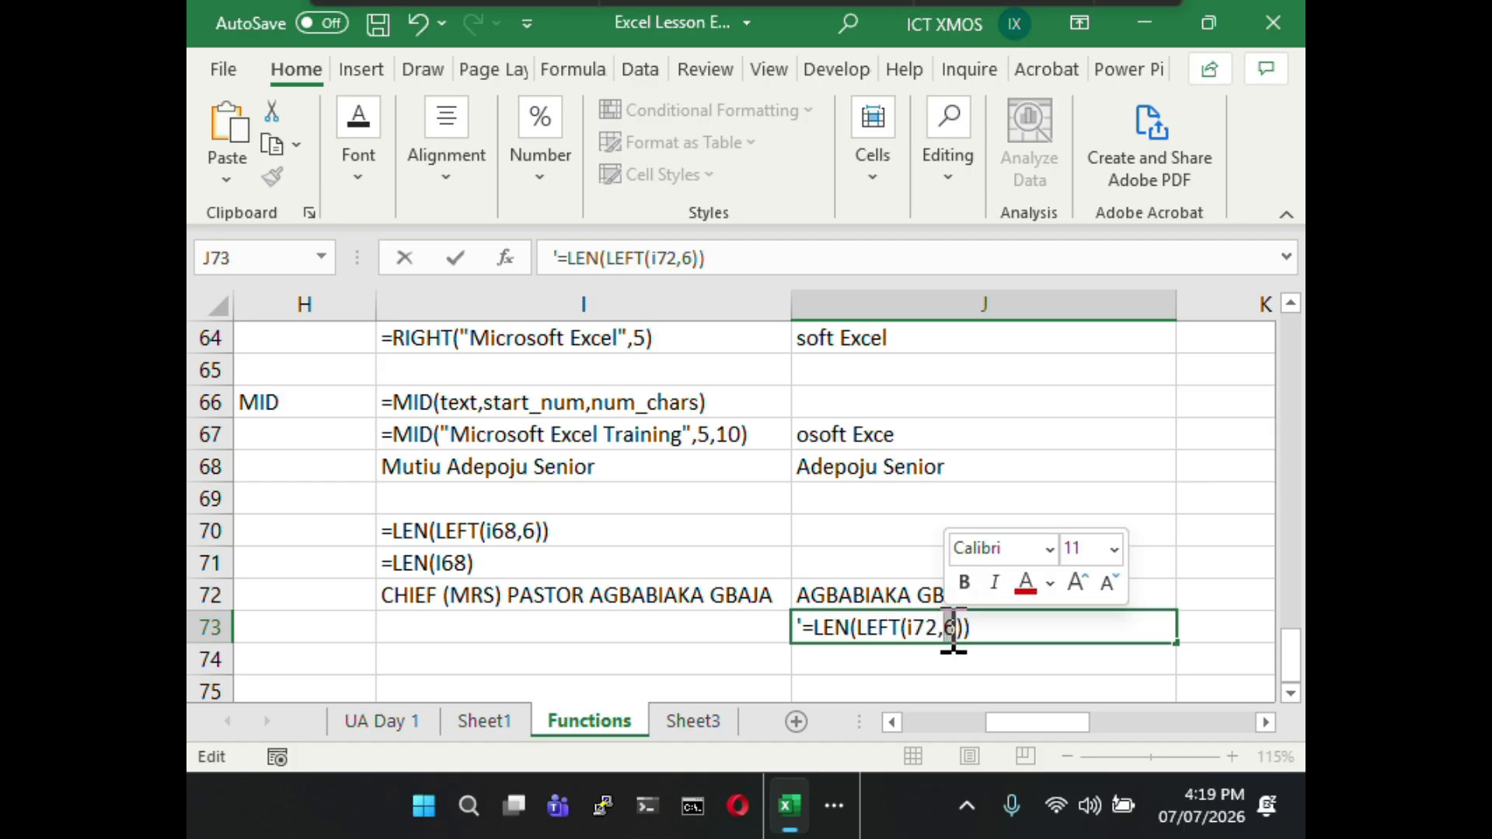
click(939, 627)
click(967, 630)
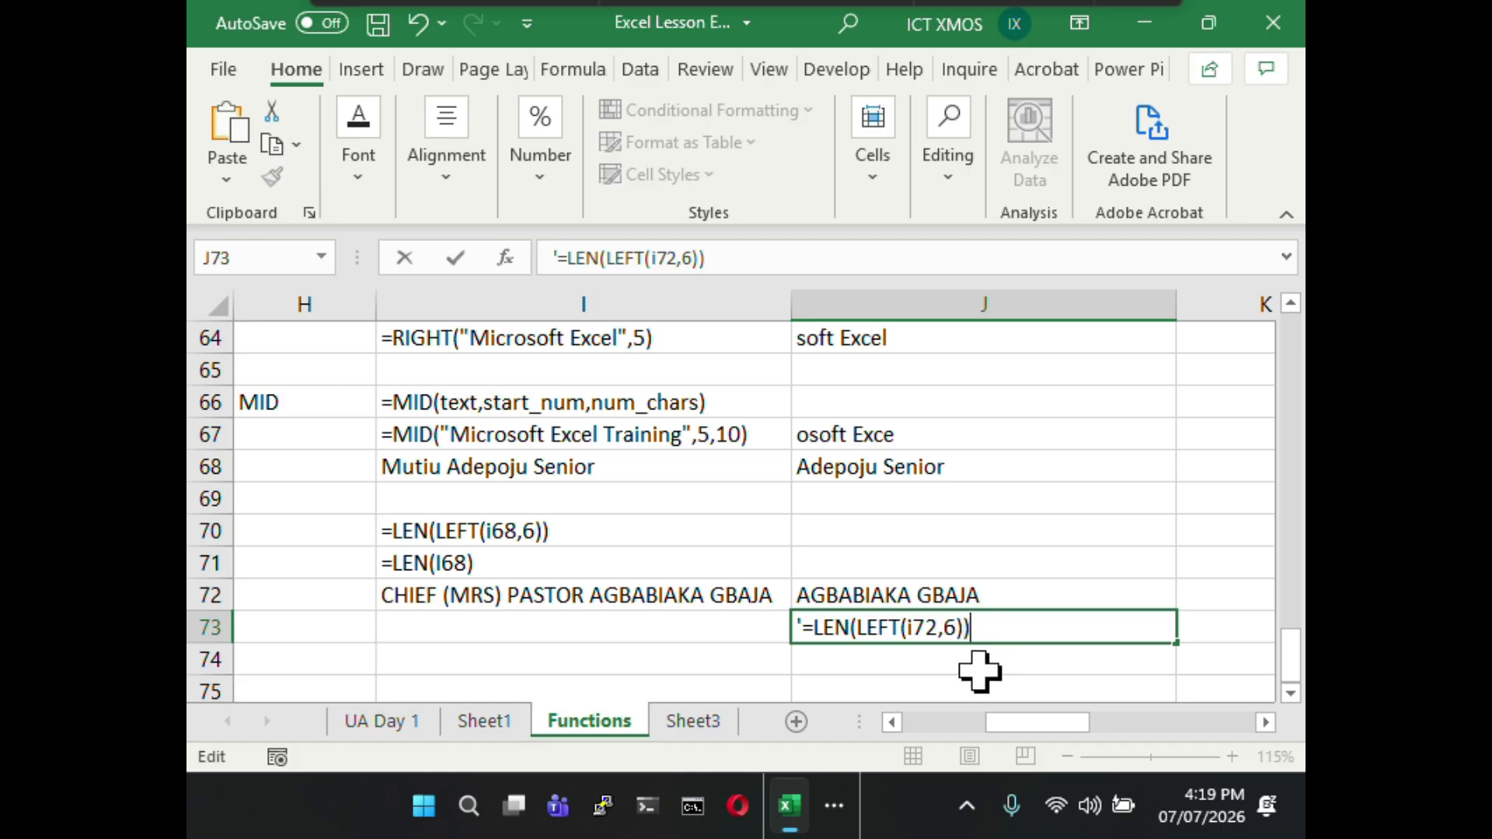
key(Return)
- Remove J73's leading apostrophe so =LEN(LEFT(i72,6)) calculates and shows 6
click(983, 627)
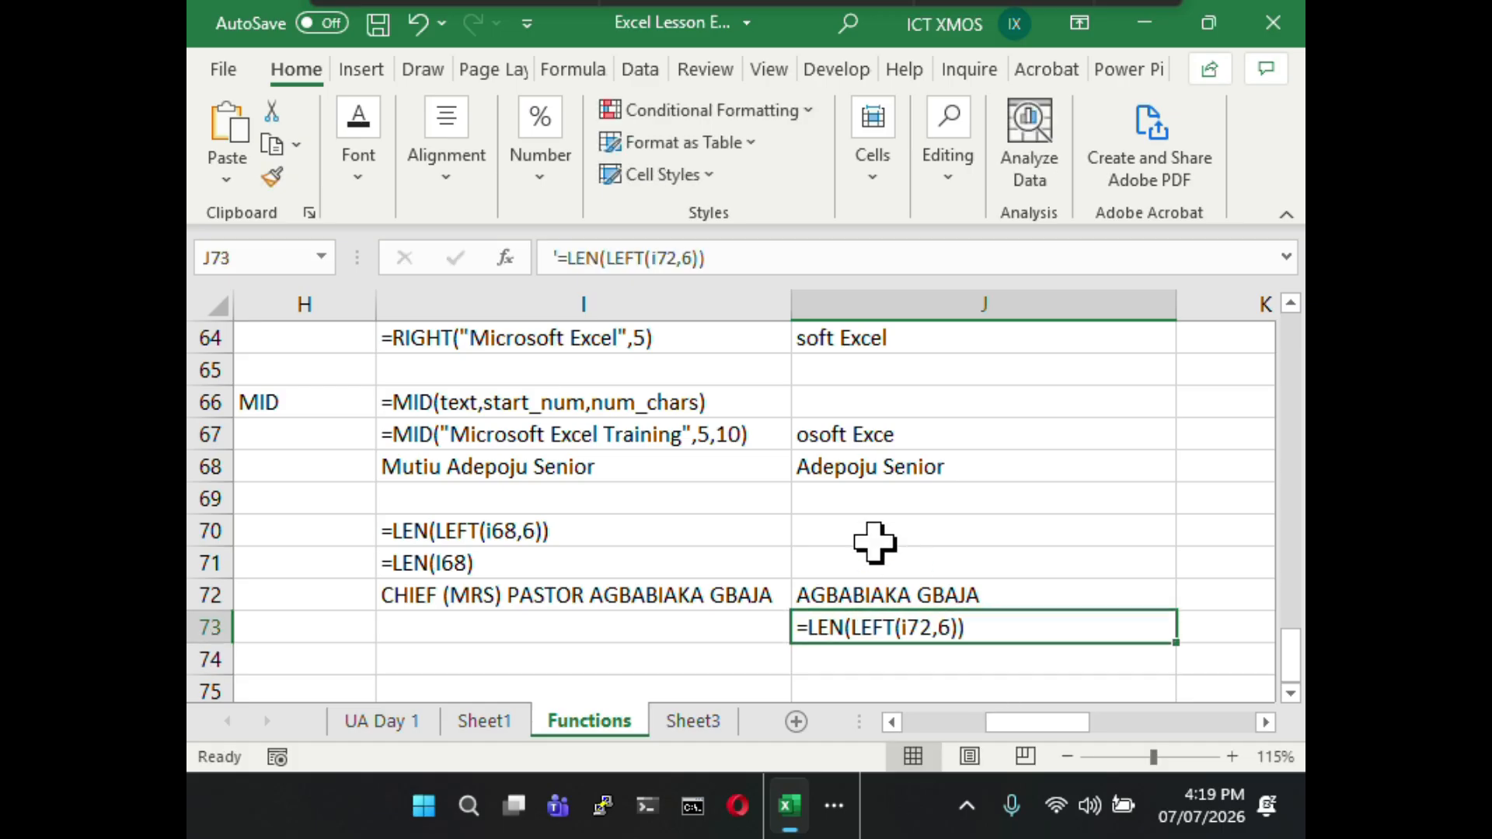
click(560, 257)
text(')
key(BackSpace)
key(Return)
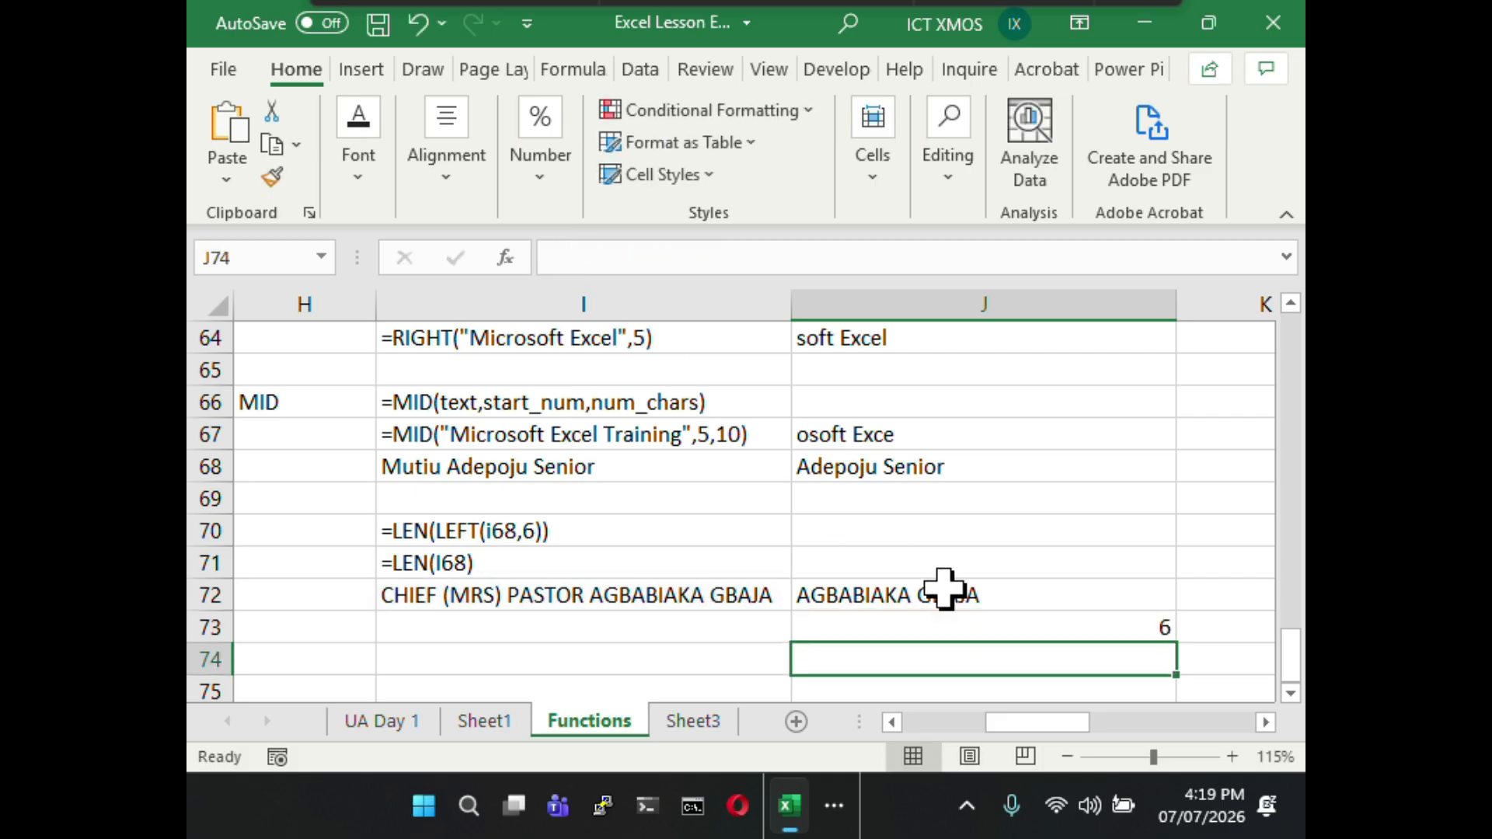
click(954, 621)
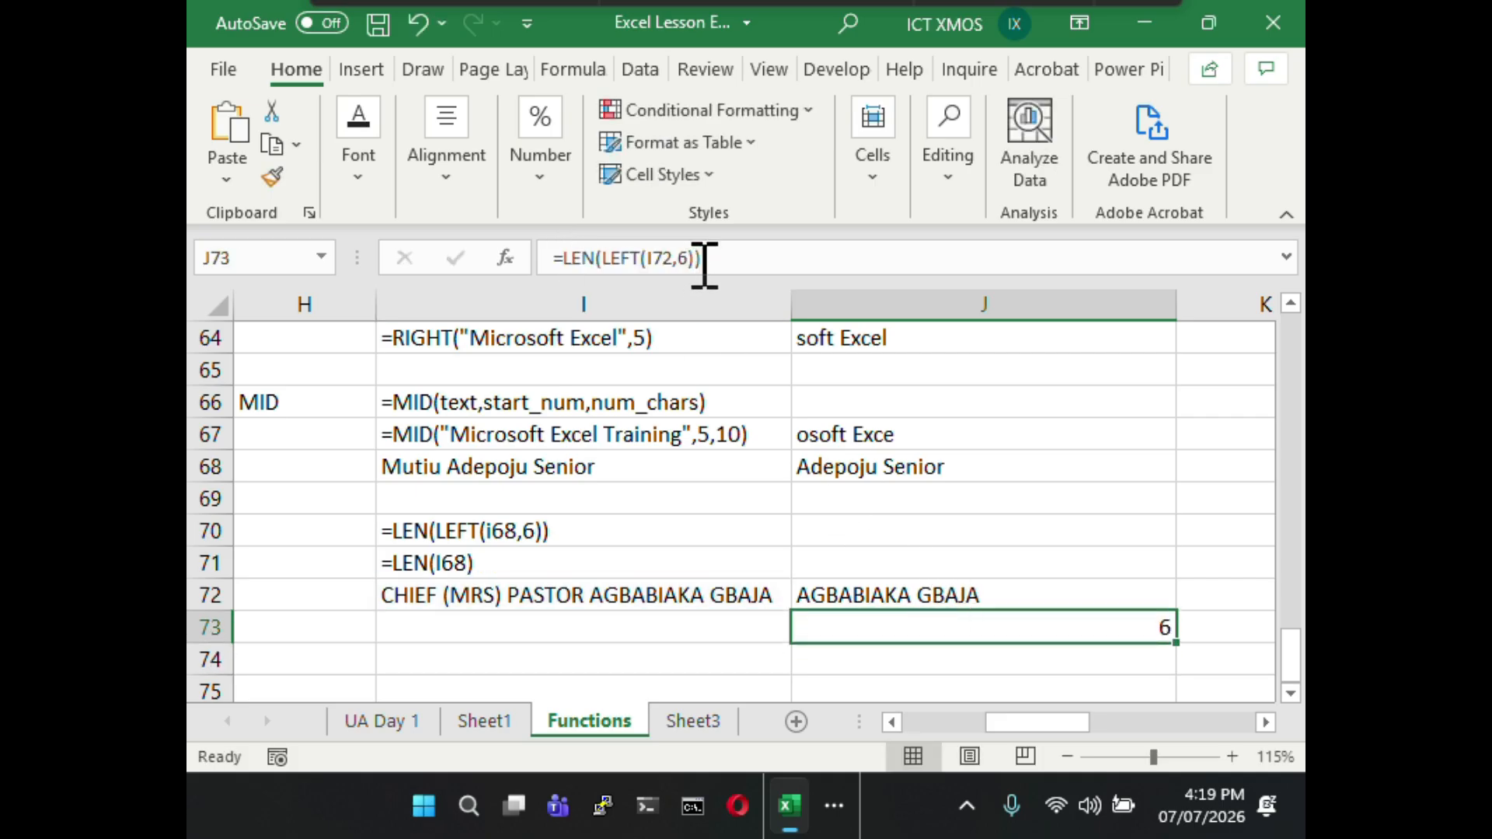
click(892, 662)
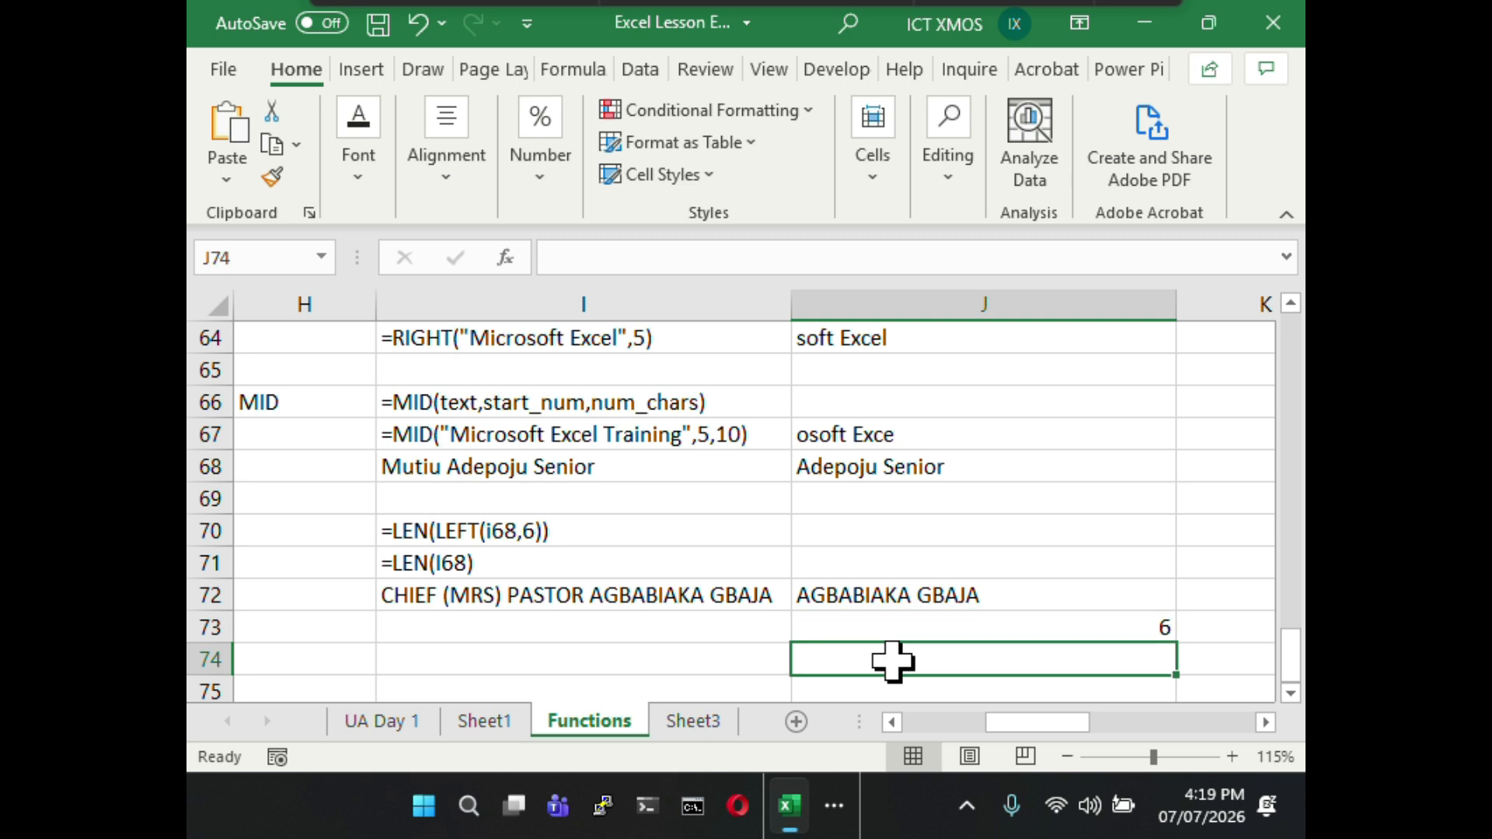
click(898, 628)
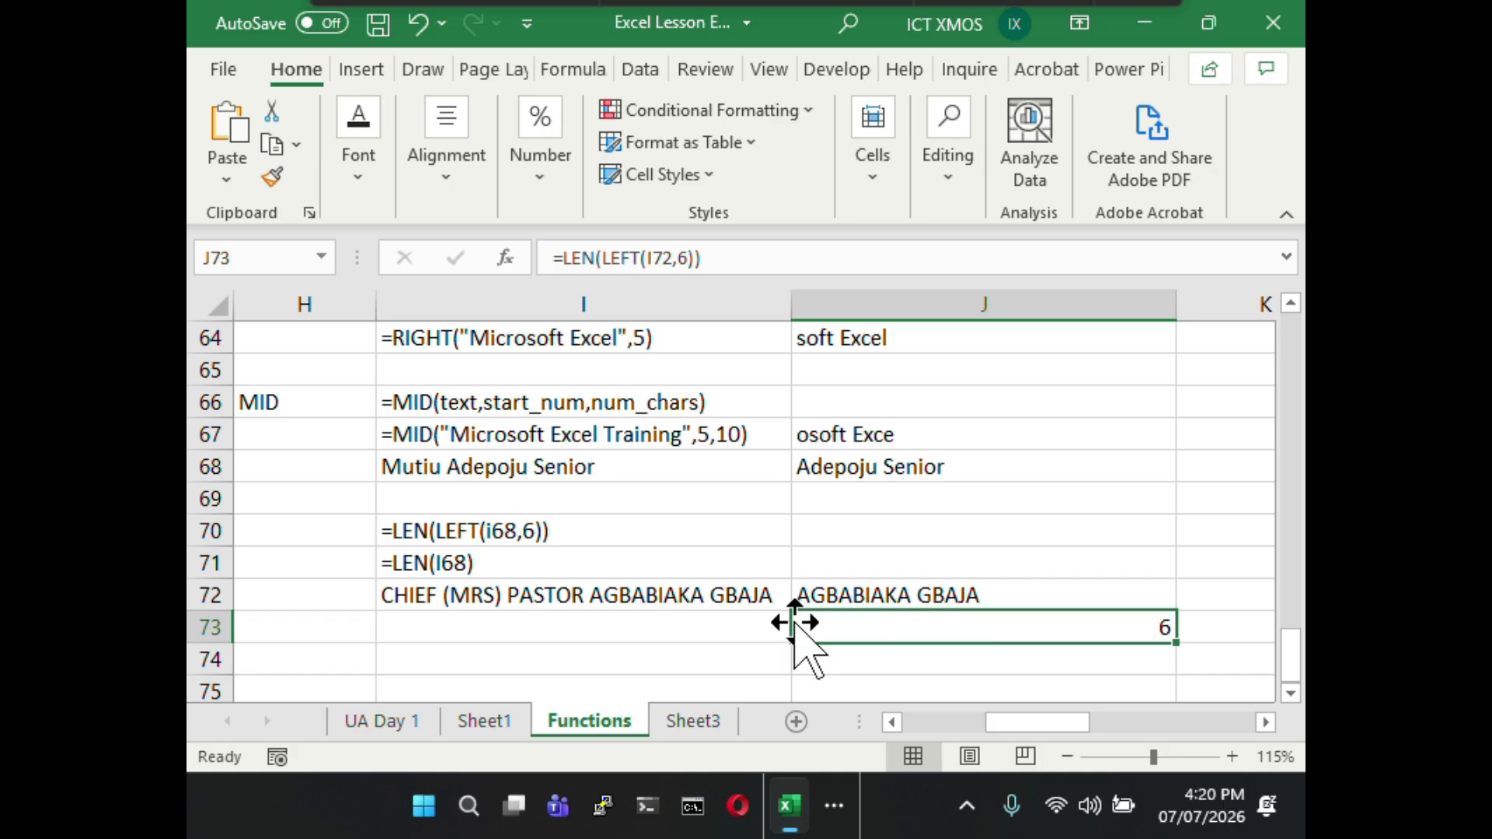
click(676, 618)
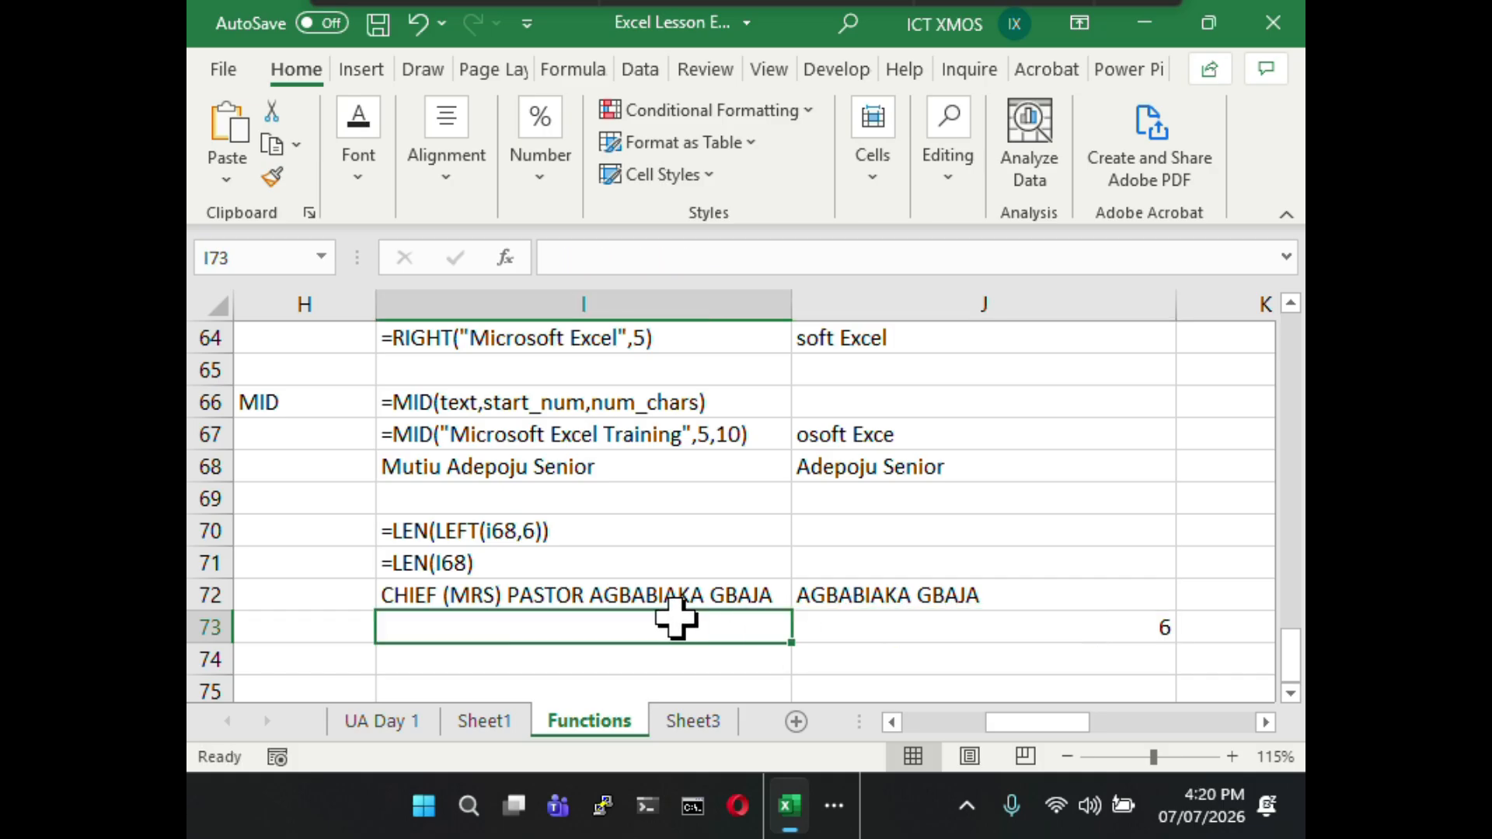
click(923, 619)
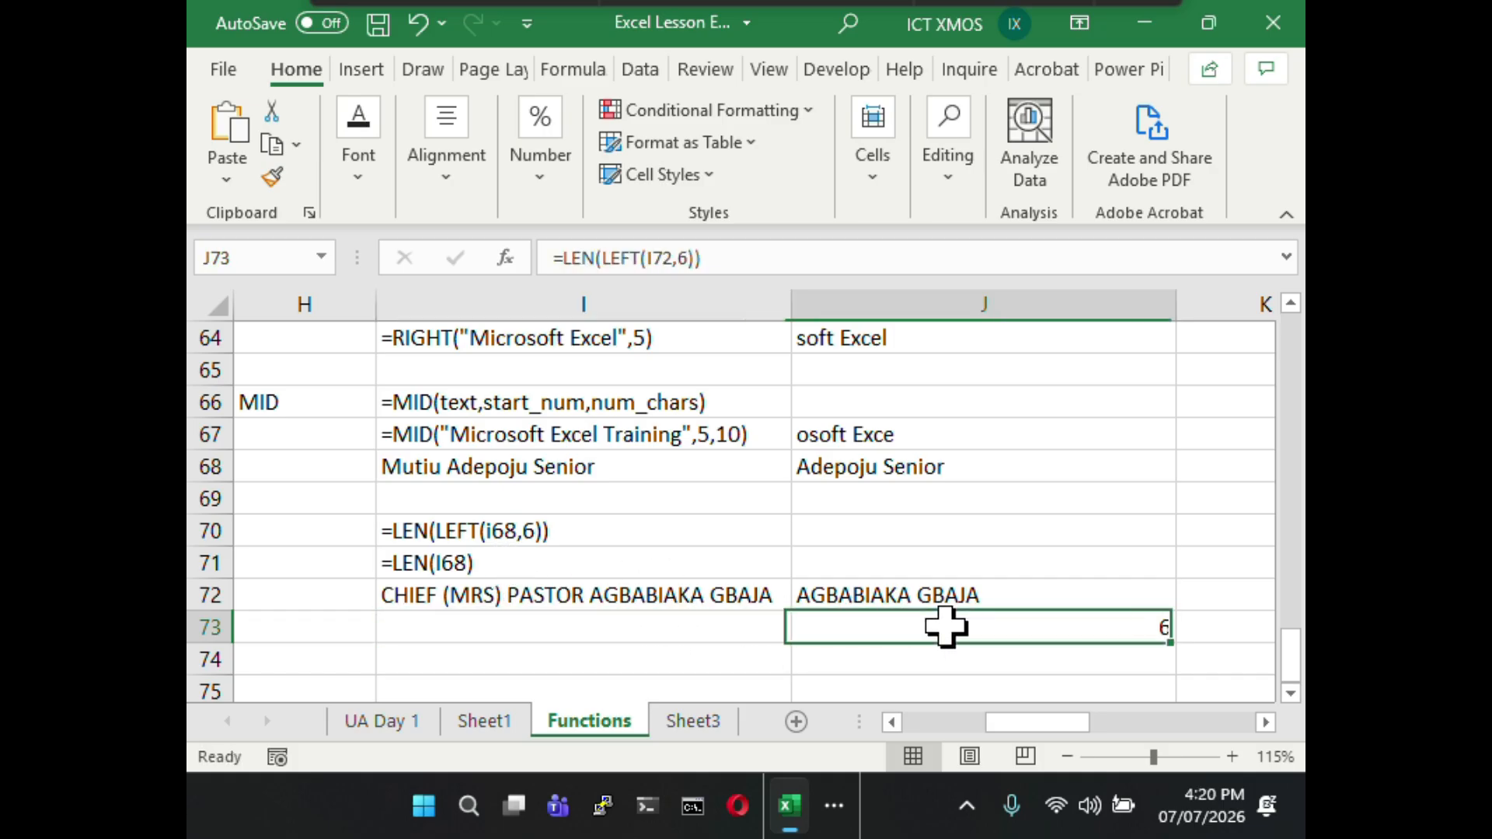
click(696, 261)
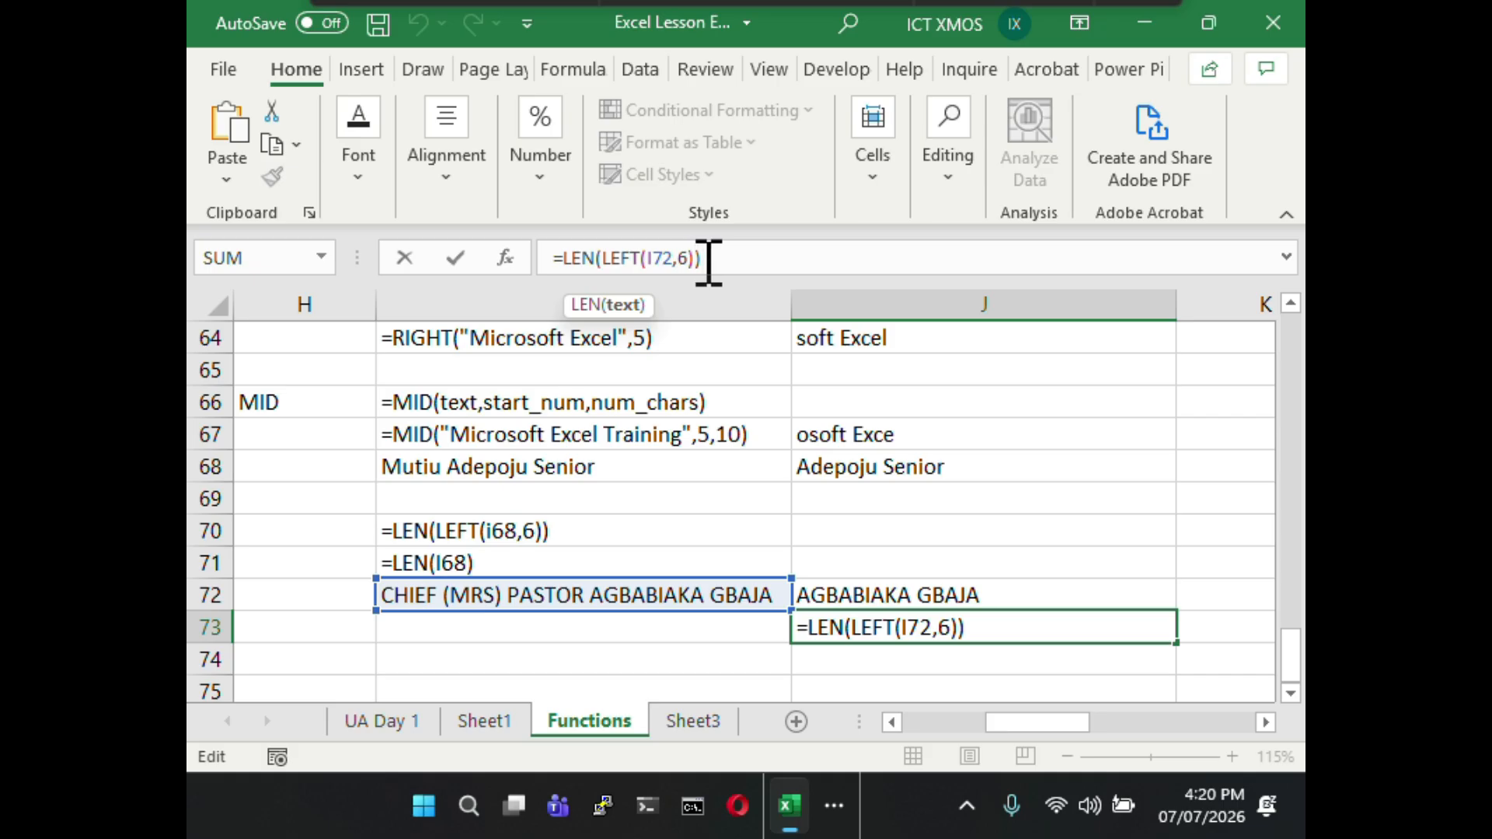
key(ctrl+Return)
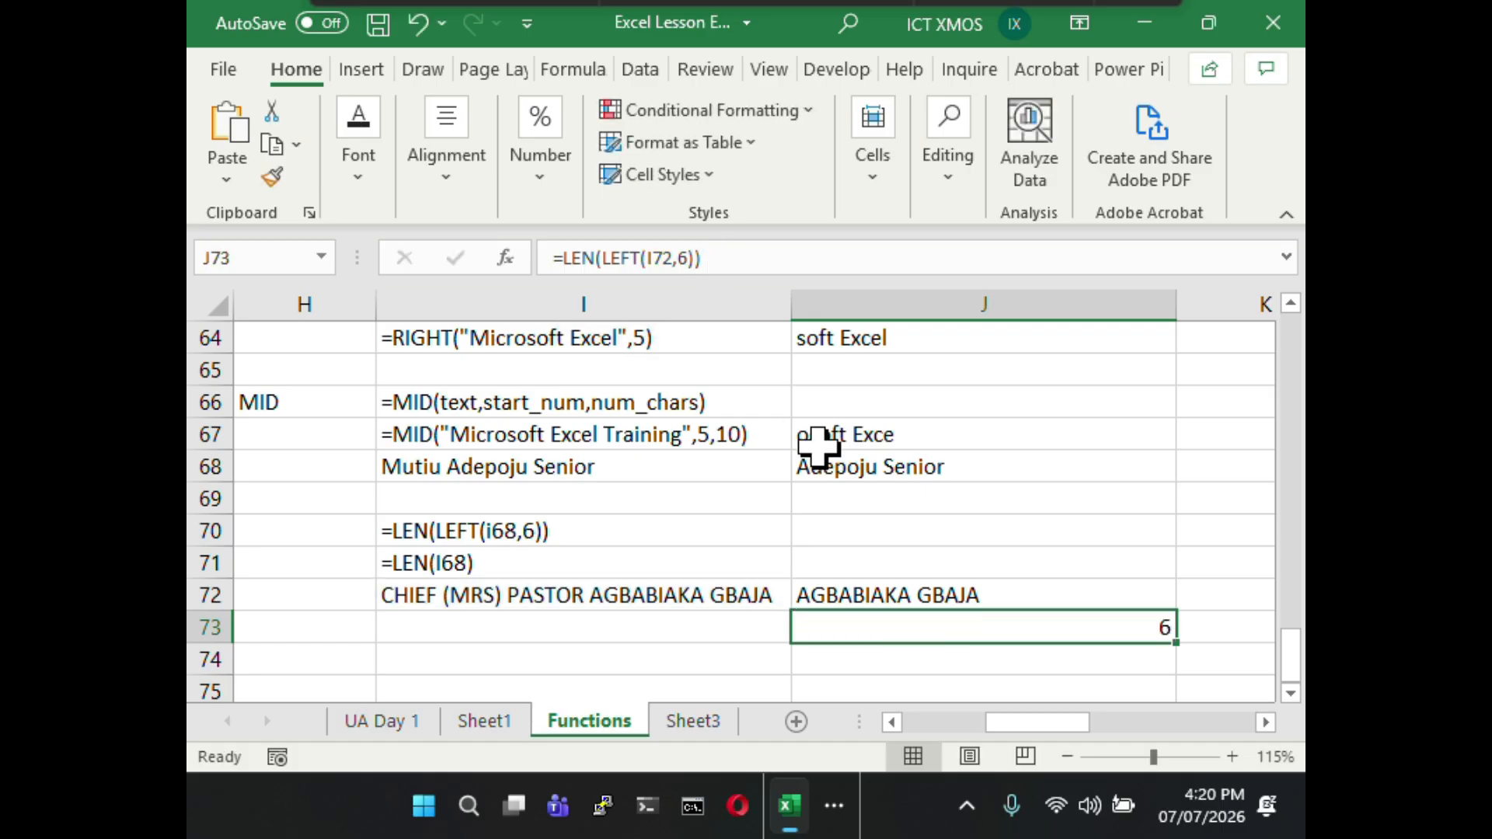
click(971, 598)
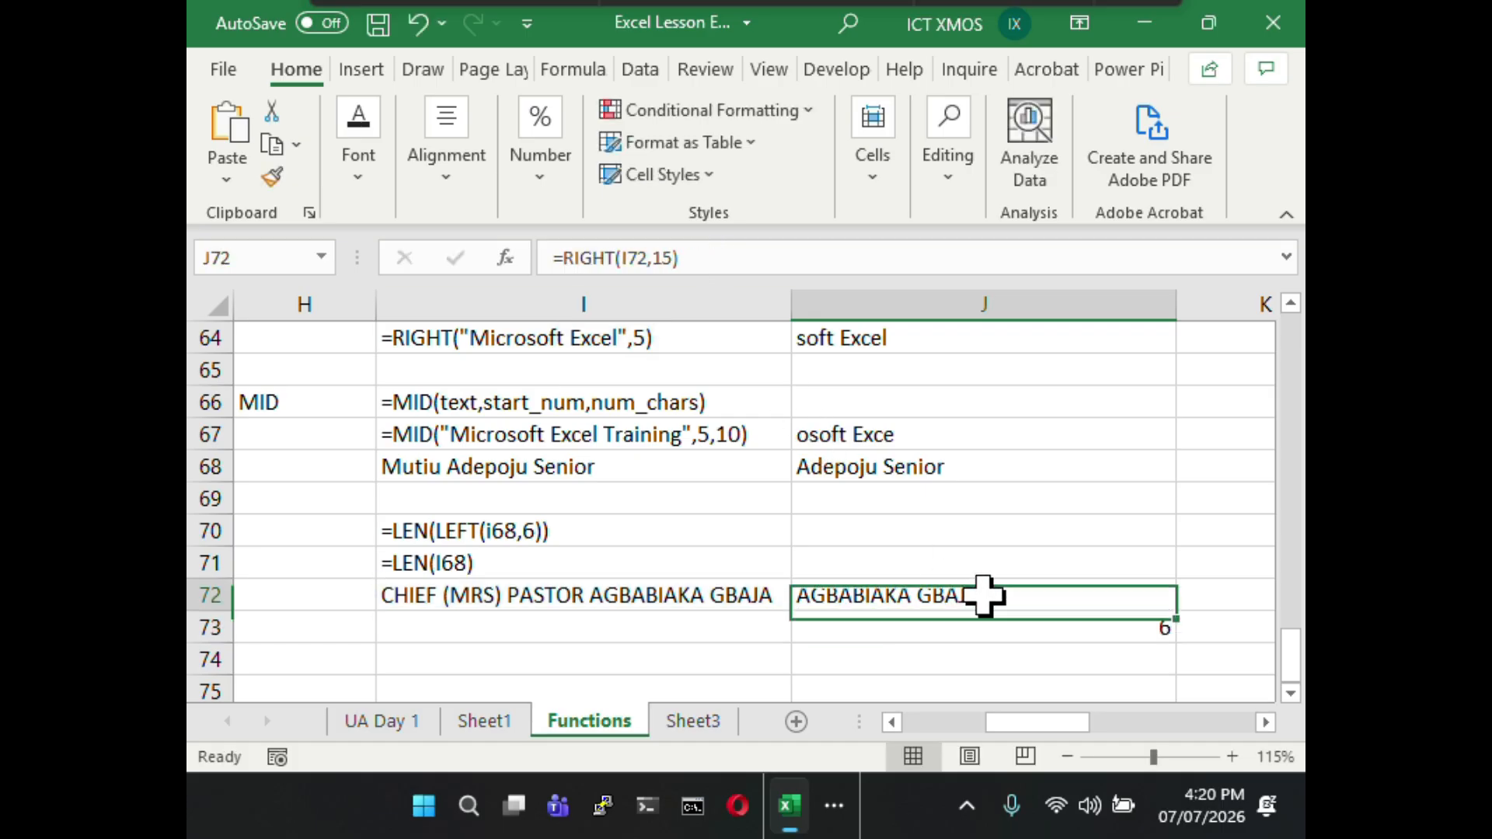
- Place the cursor in J72's =RIGHT(I72,15) formula in the formula bar
click(757, 257)
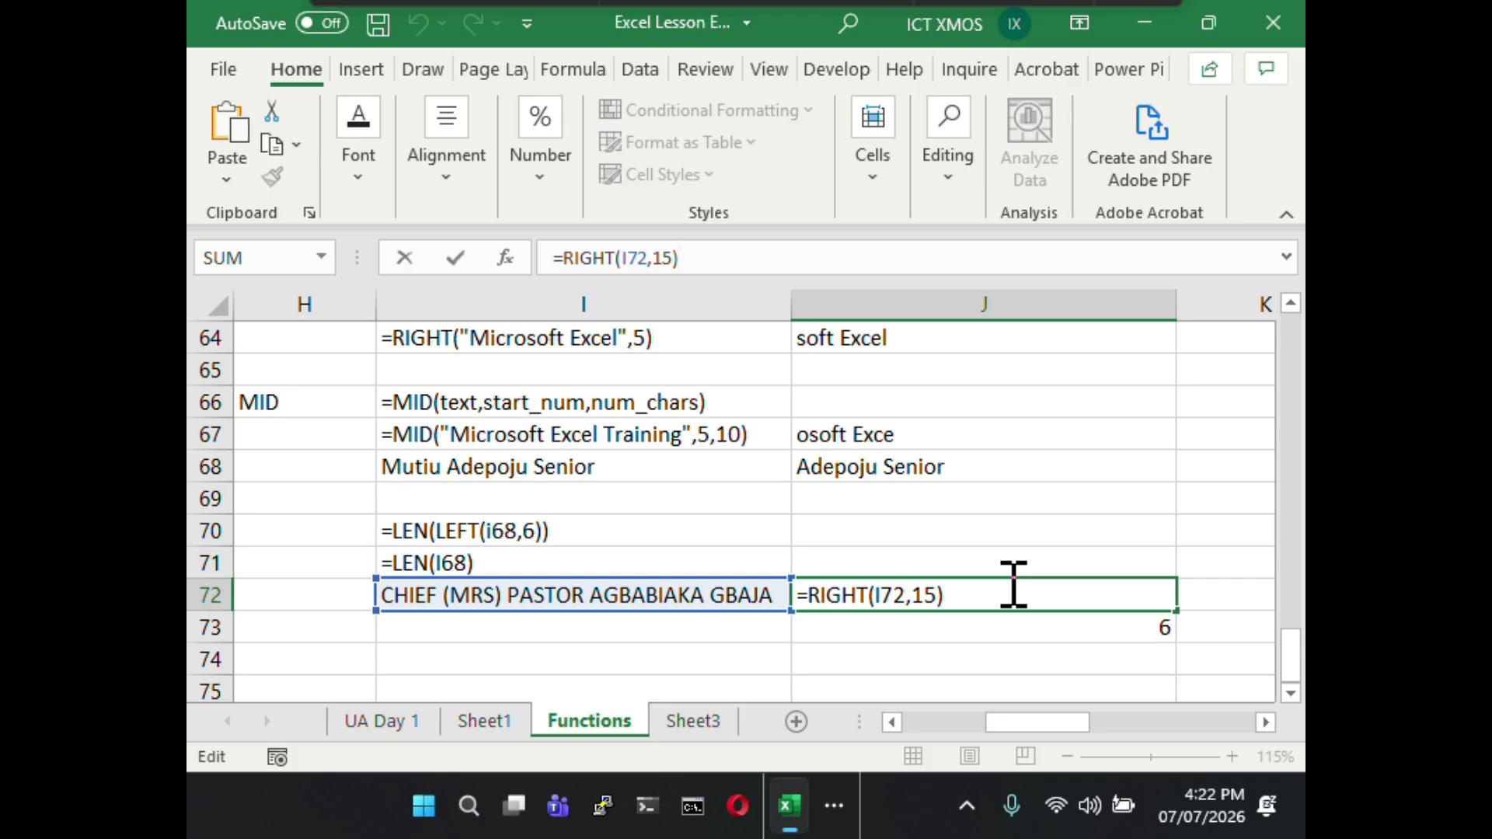
click(1052, 593)
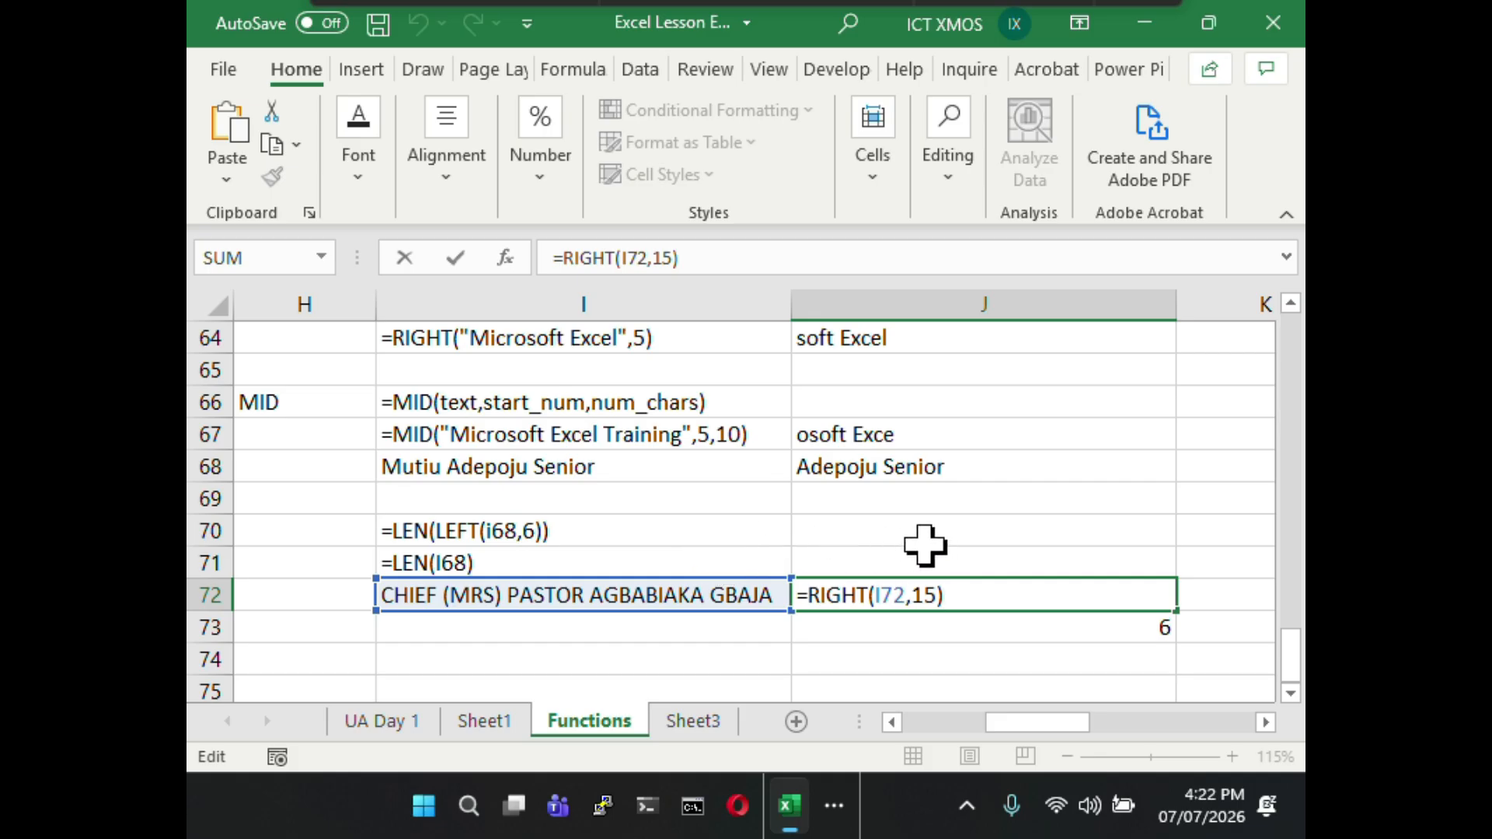
click(948, 528)
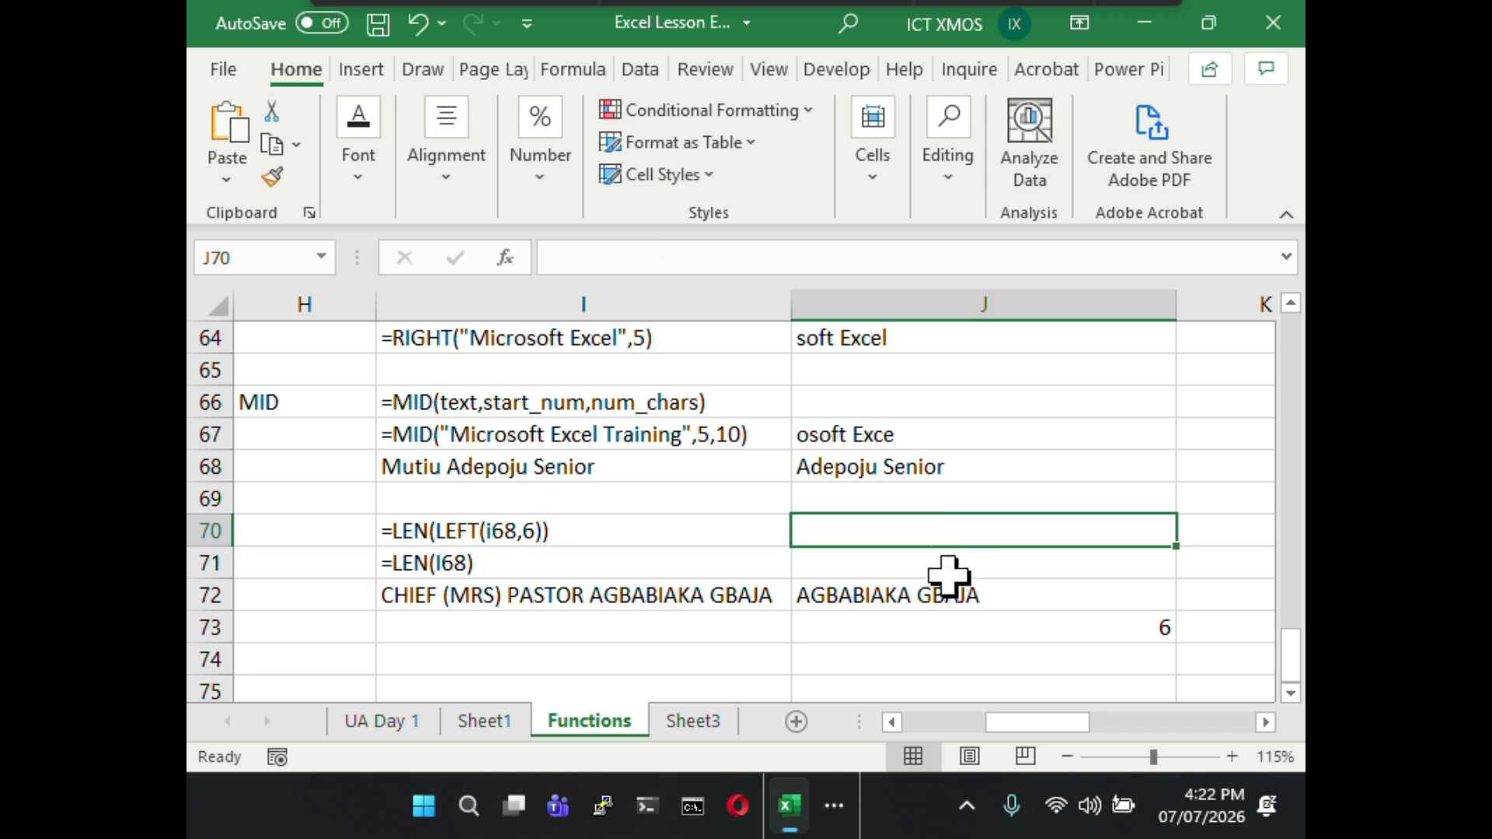
click(961, 590)
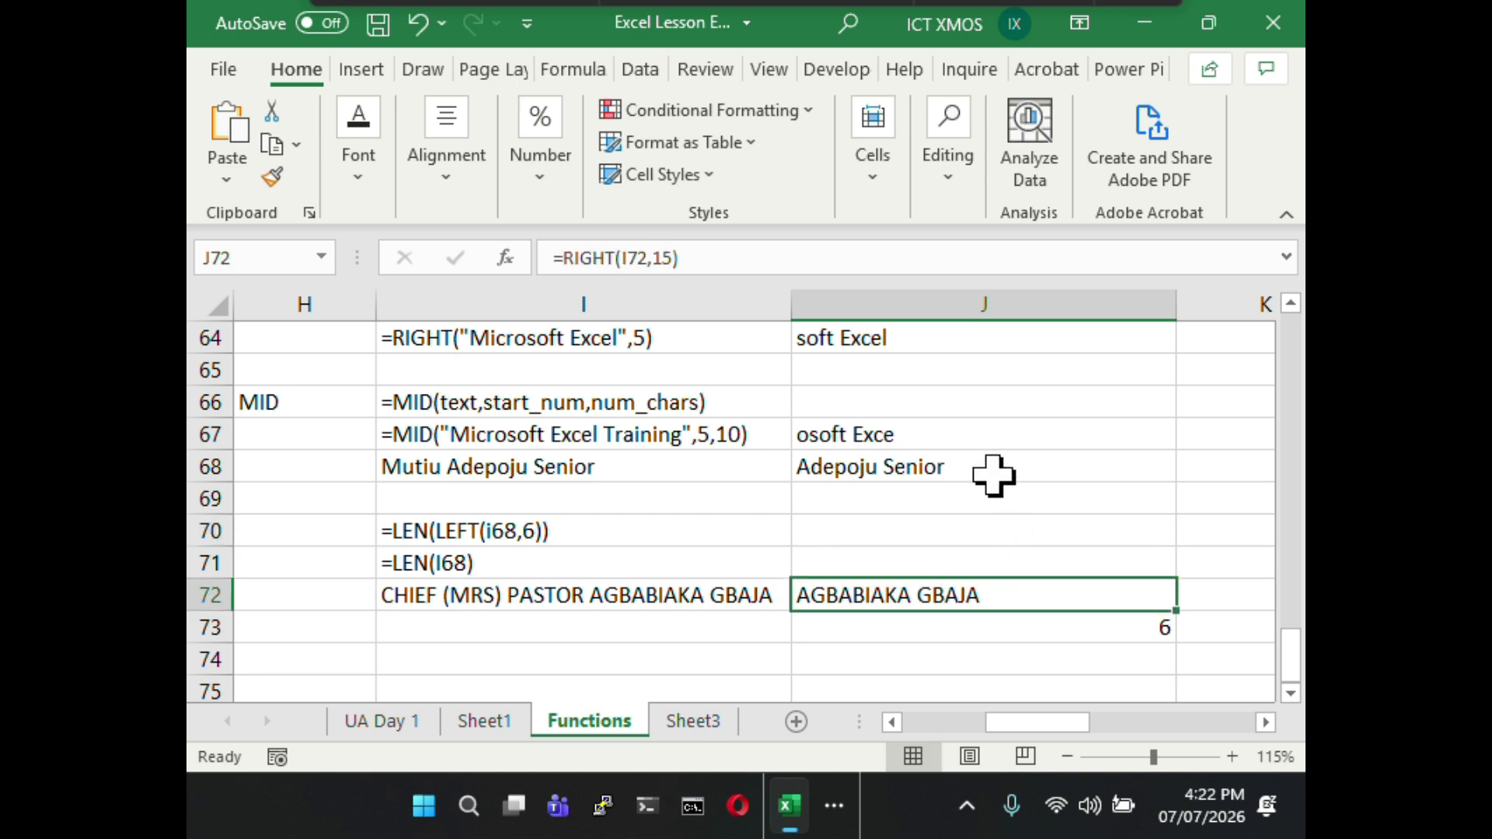
click(822, 262)
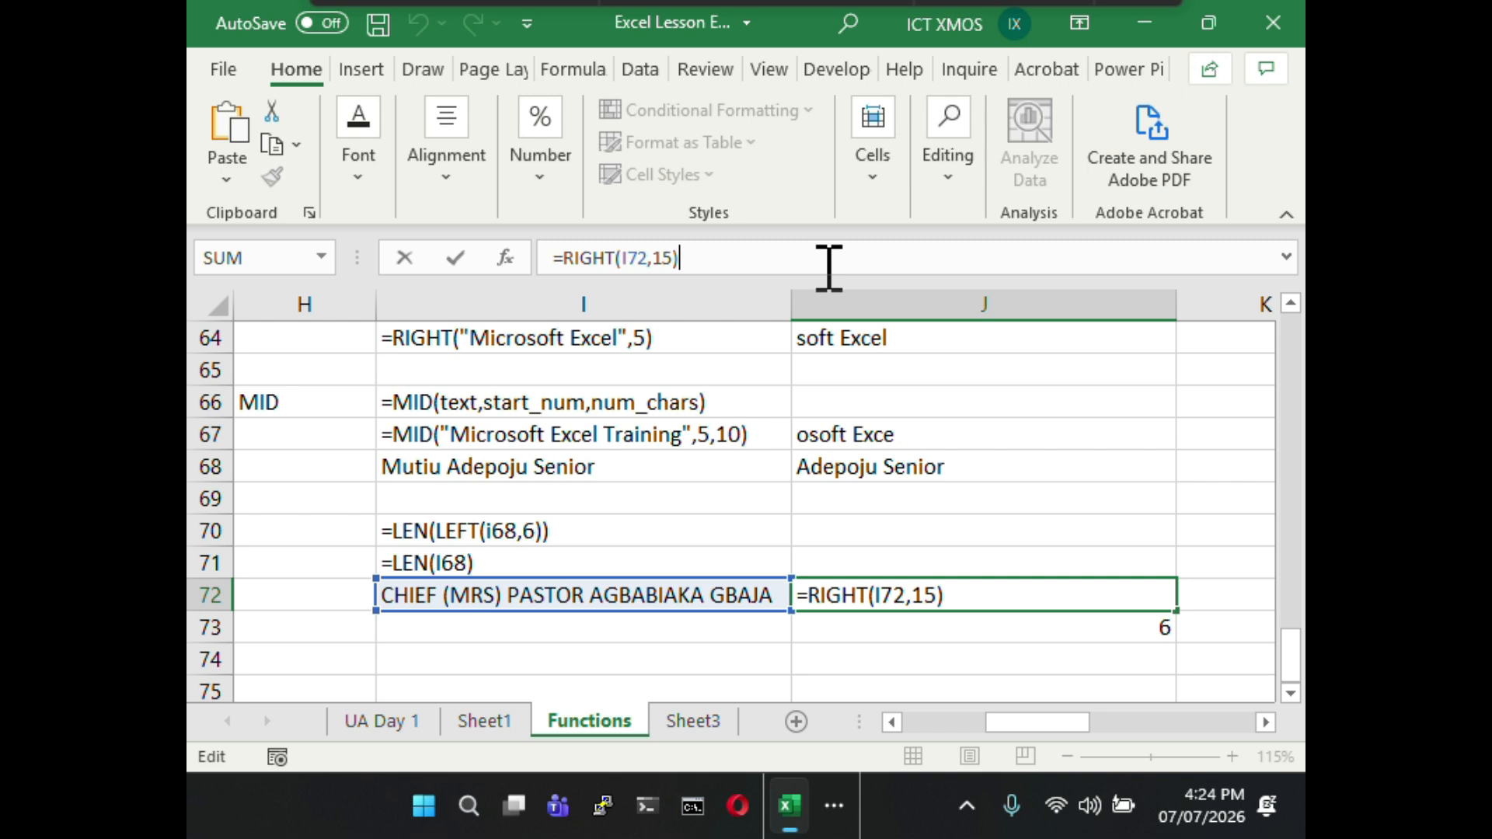
click(1012, 619)
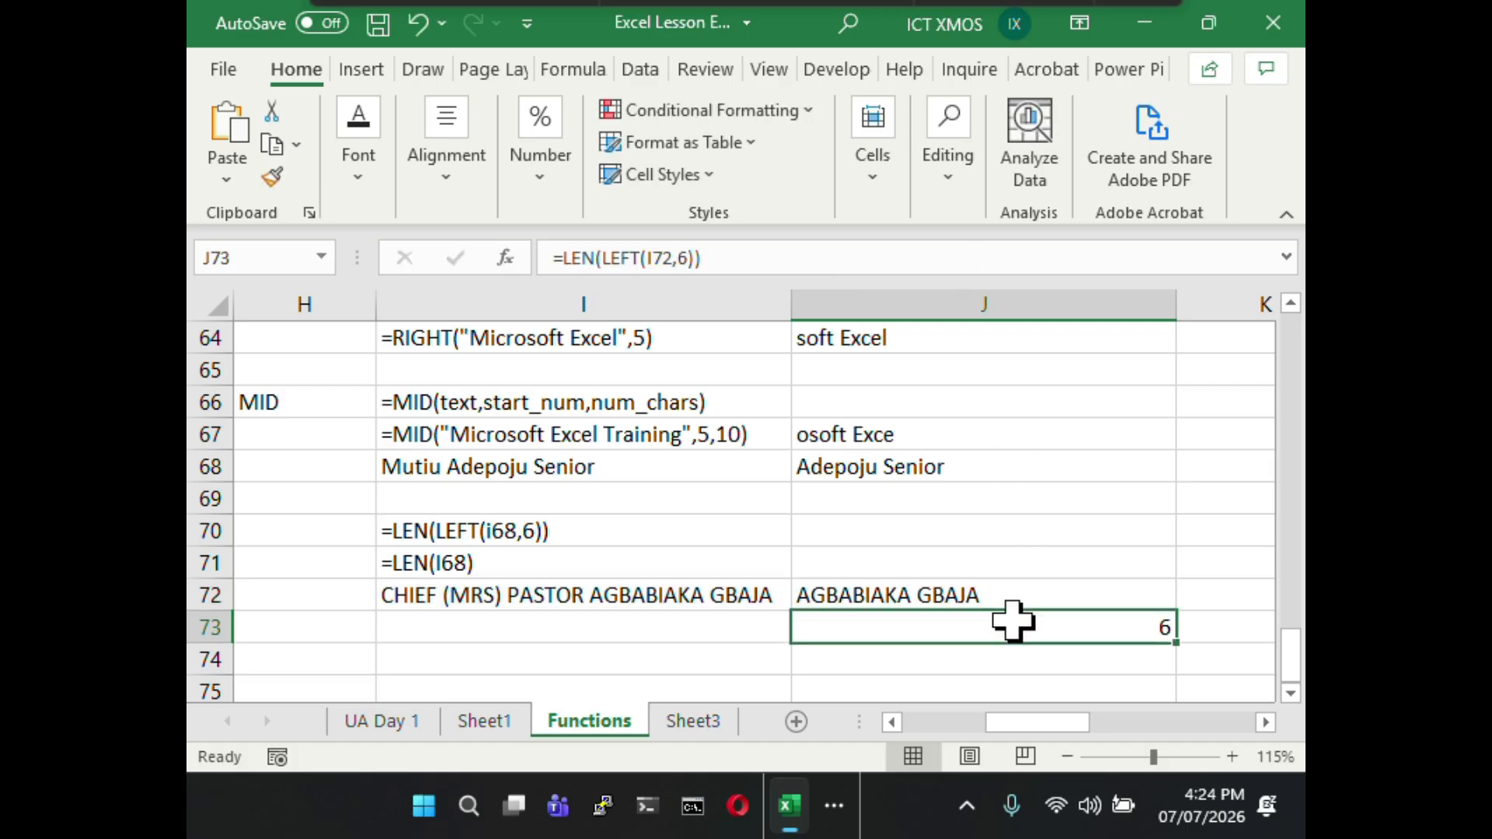
click(908, 256)
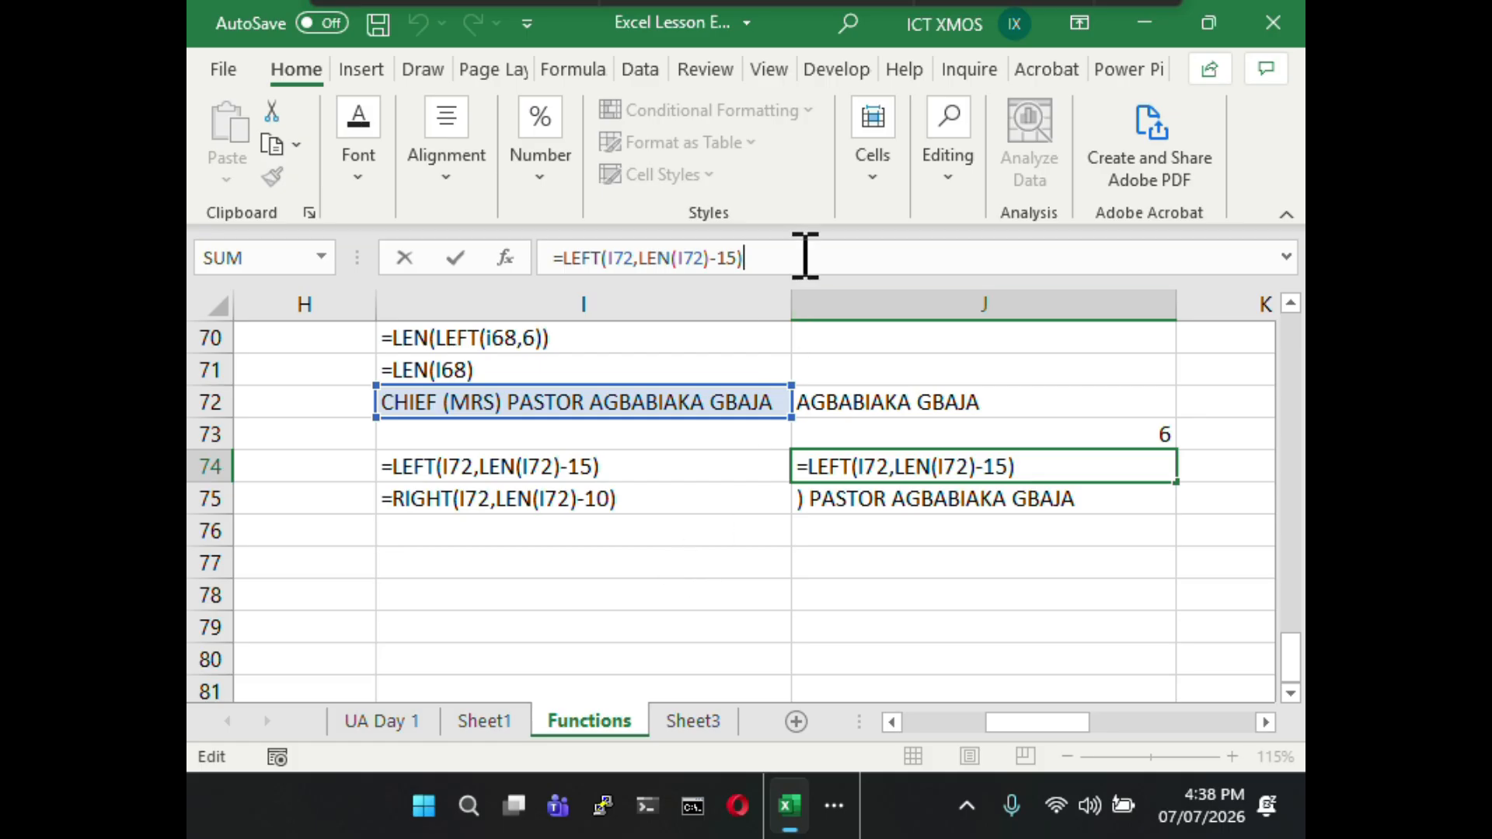
- Complete =LEFT(I72,LEN(I72)-15) in J74 so it shows CHIEF (MRS) PASTOR
click(778, 256)
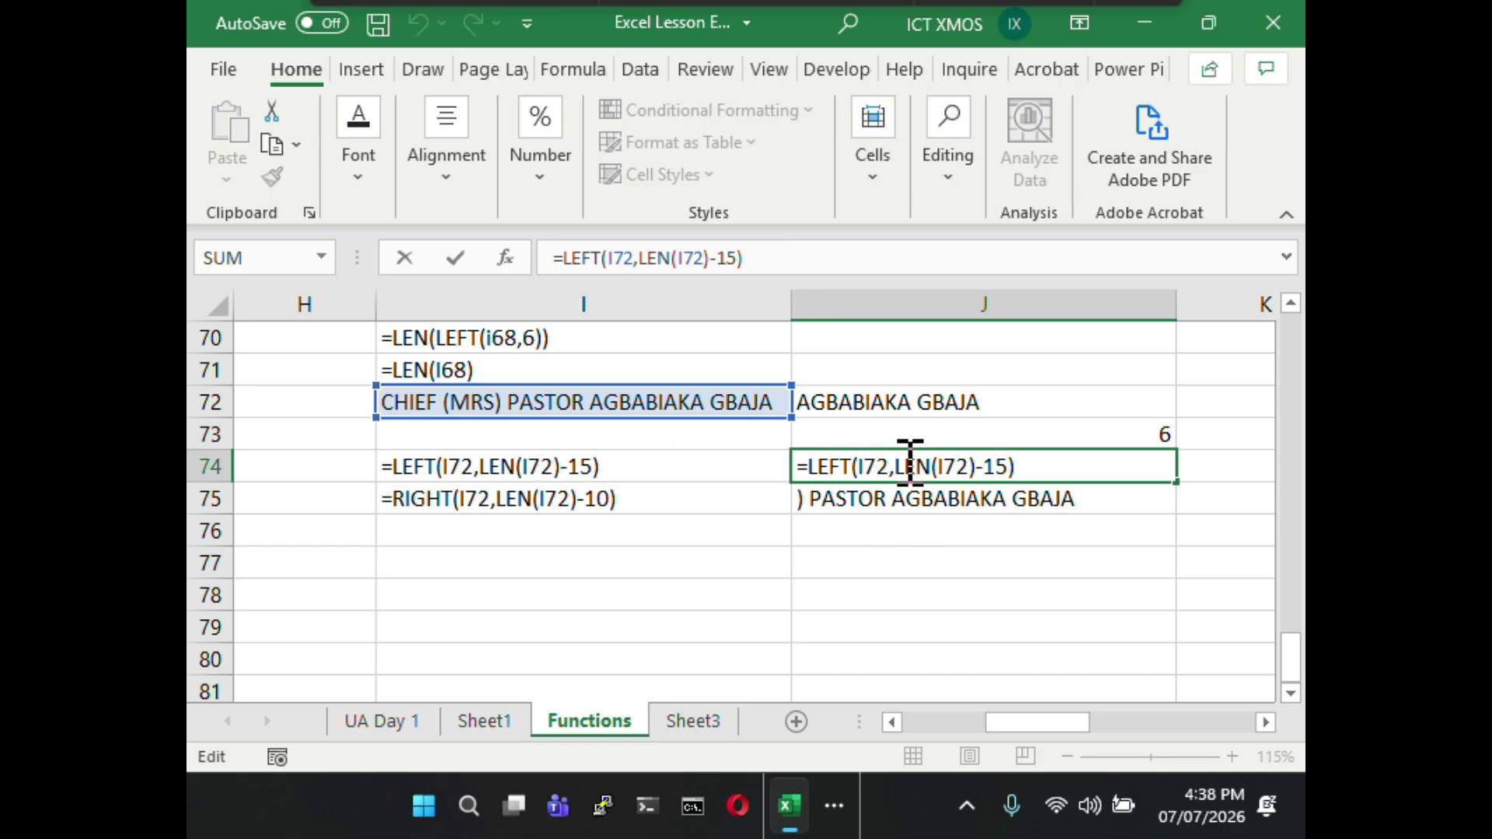
click(1069, 461)
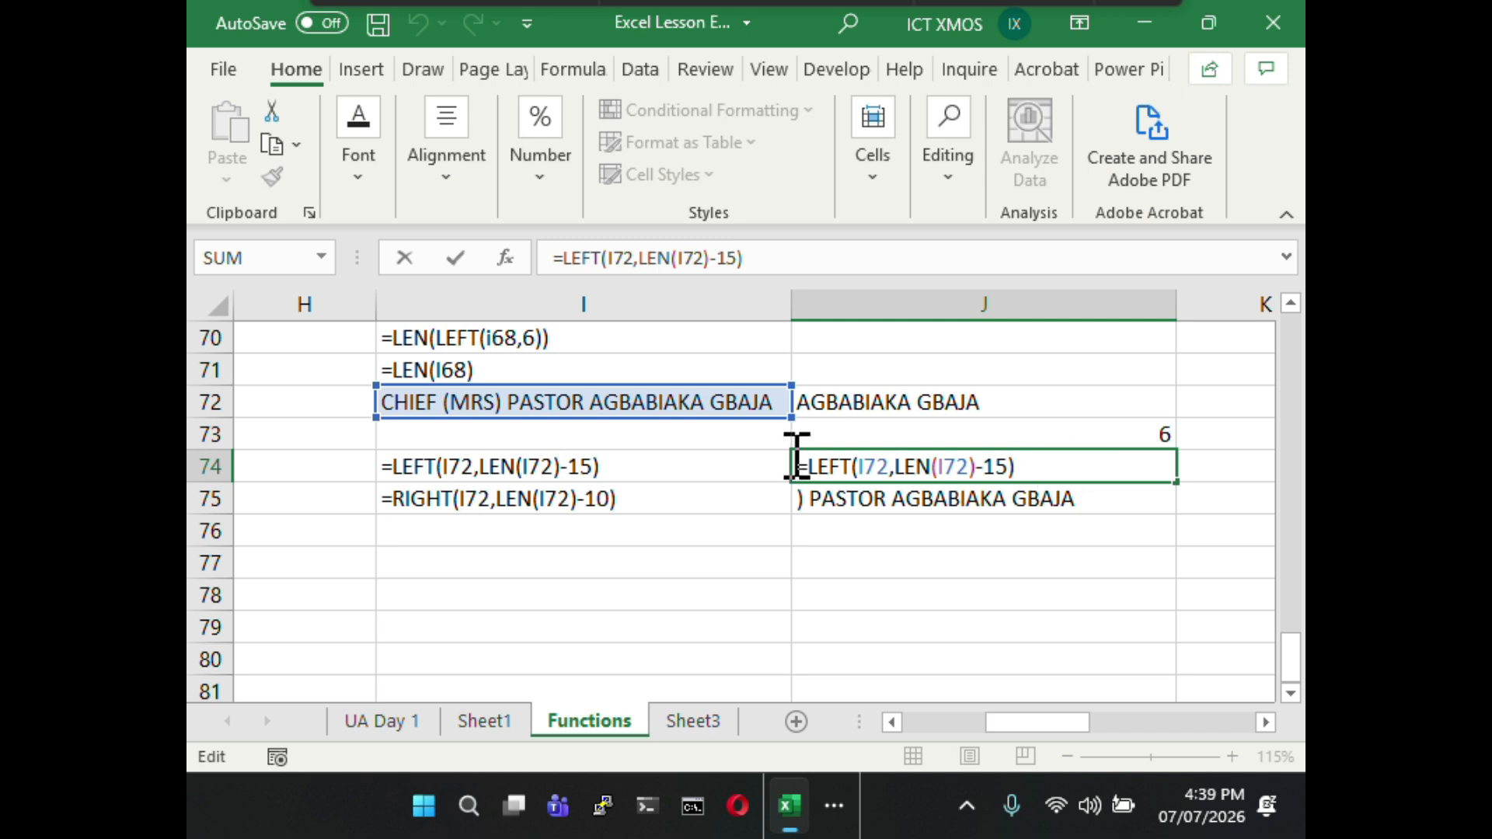
click(954, 565)
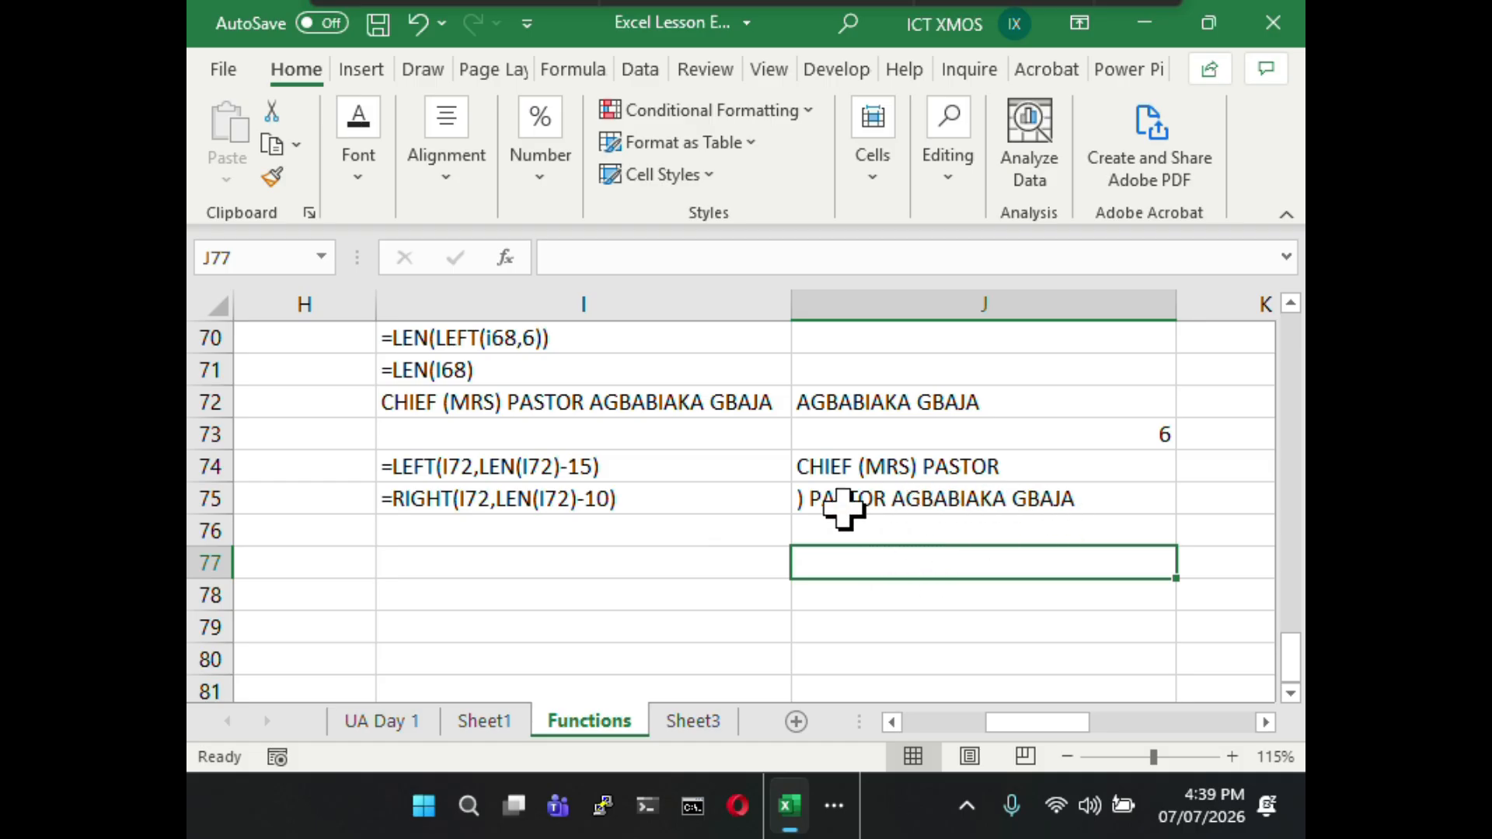
click(1143, 493)
- Try offsets 9 and then 11 in J75's =RIGHT(I72,LEN(I72)-n) formula
click(834, 258)
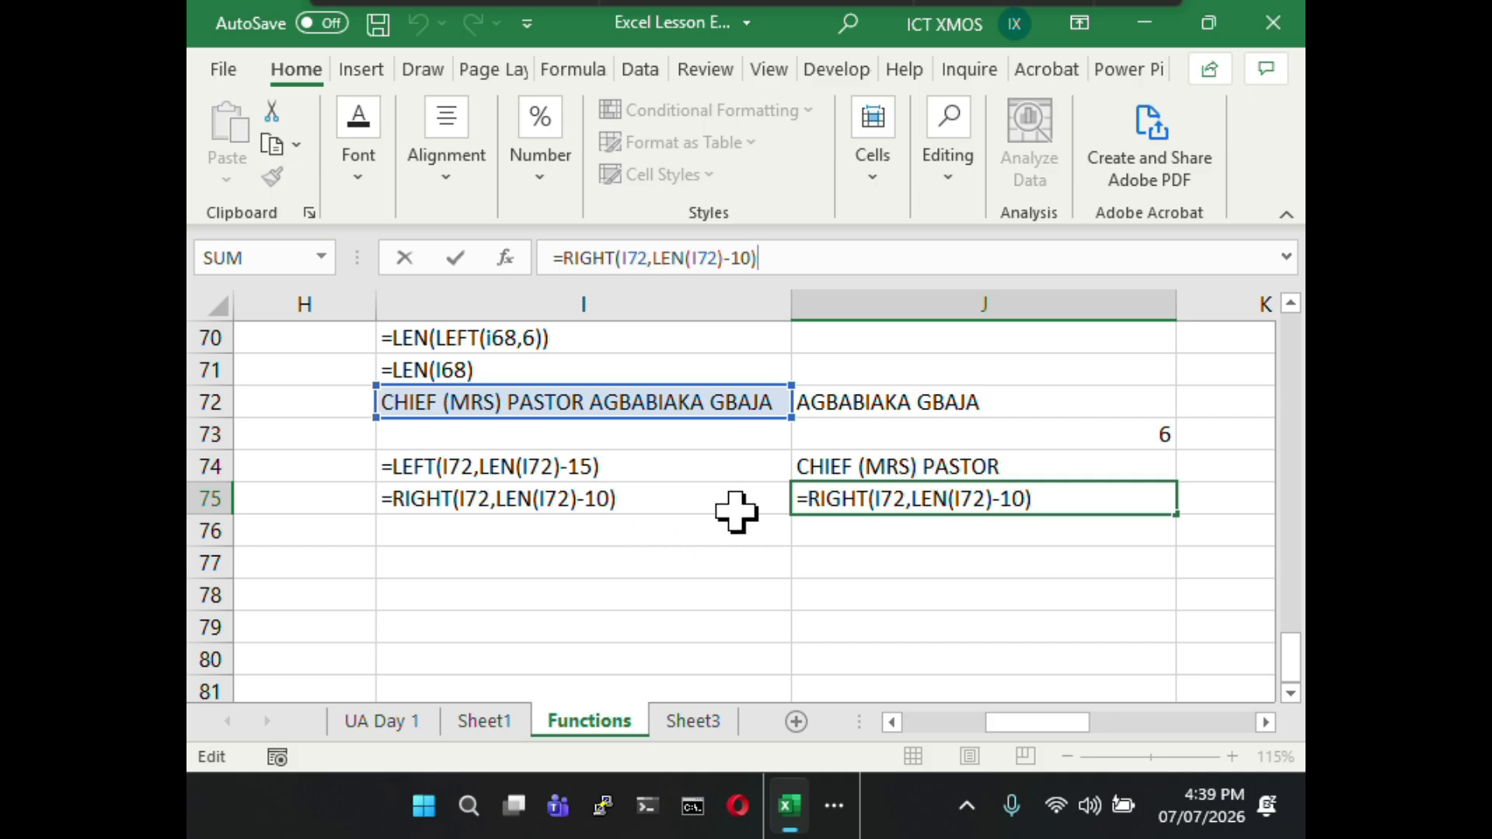
click(736, 256)
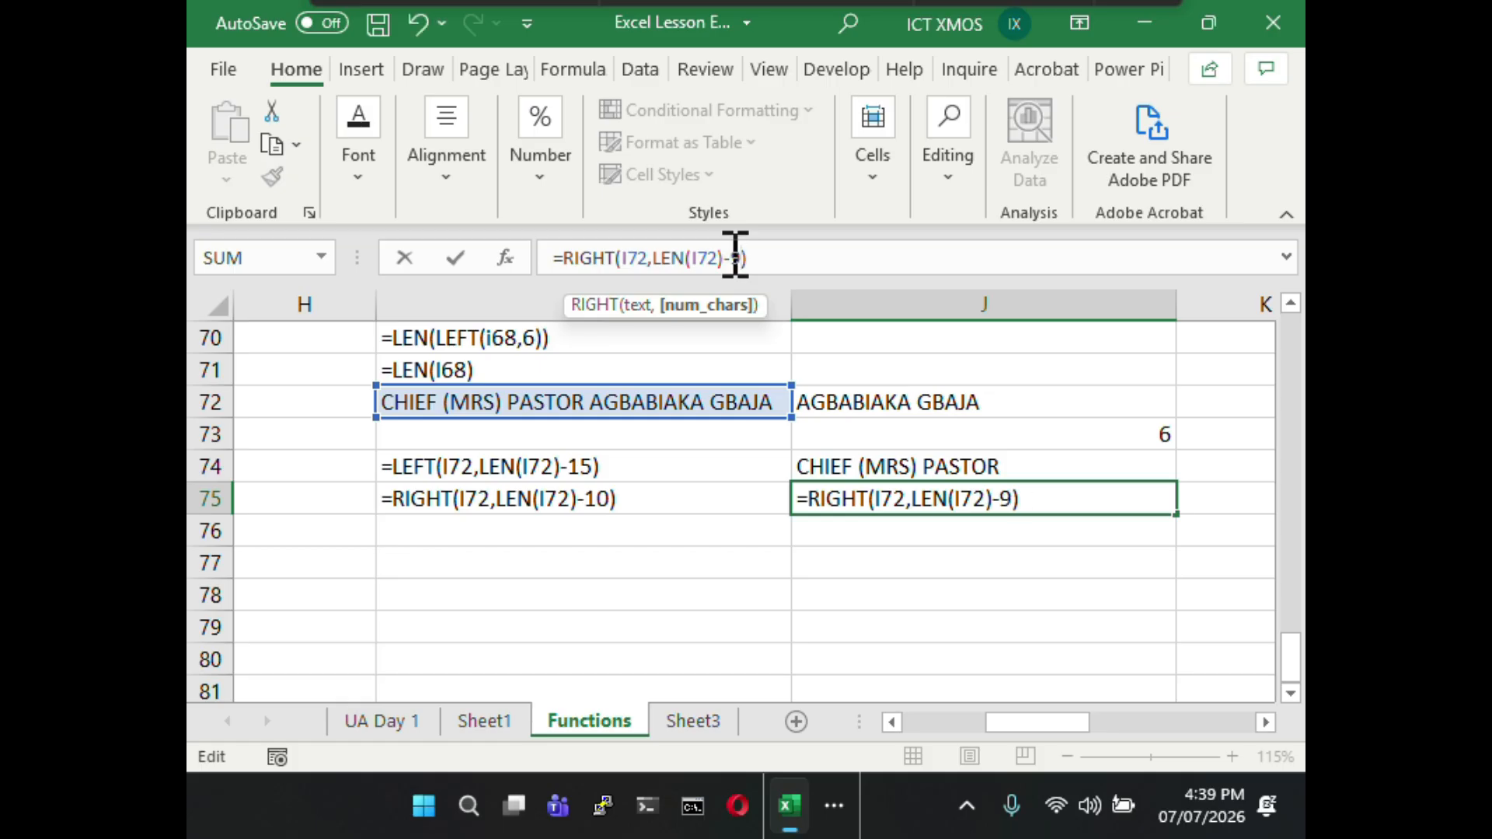
text(9)
key(Return)
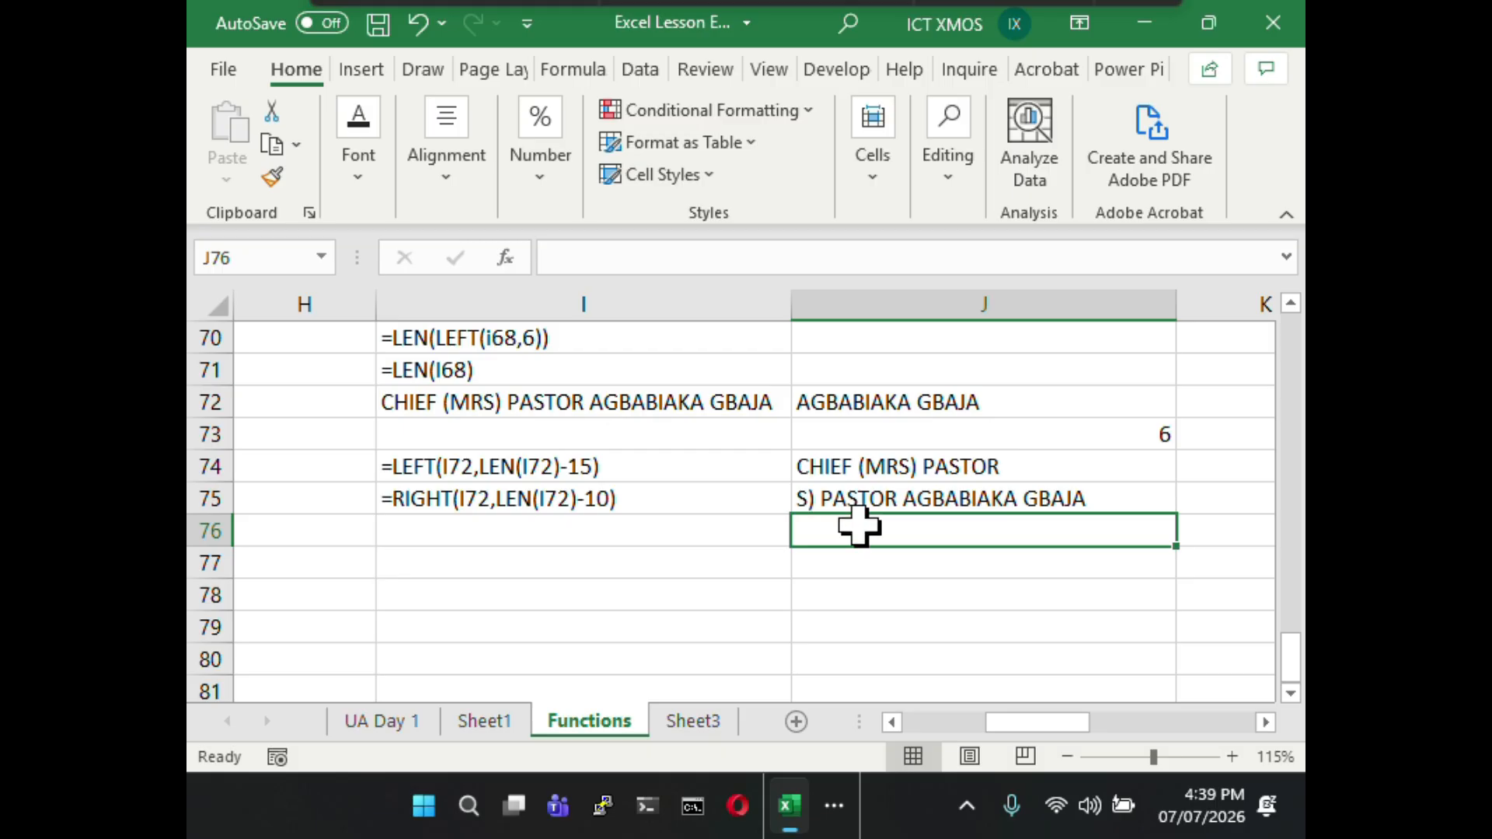
click(860, 500)
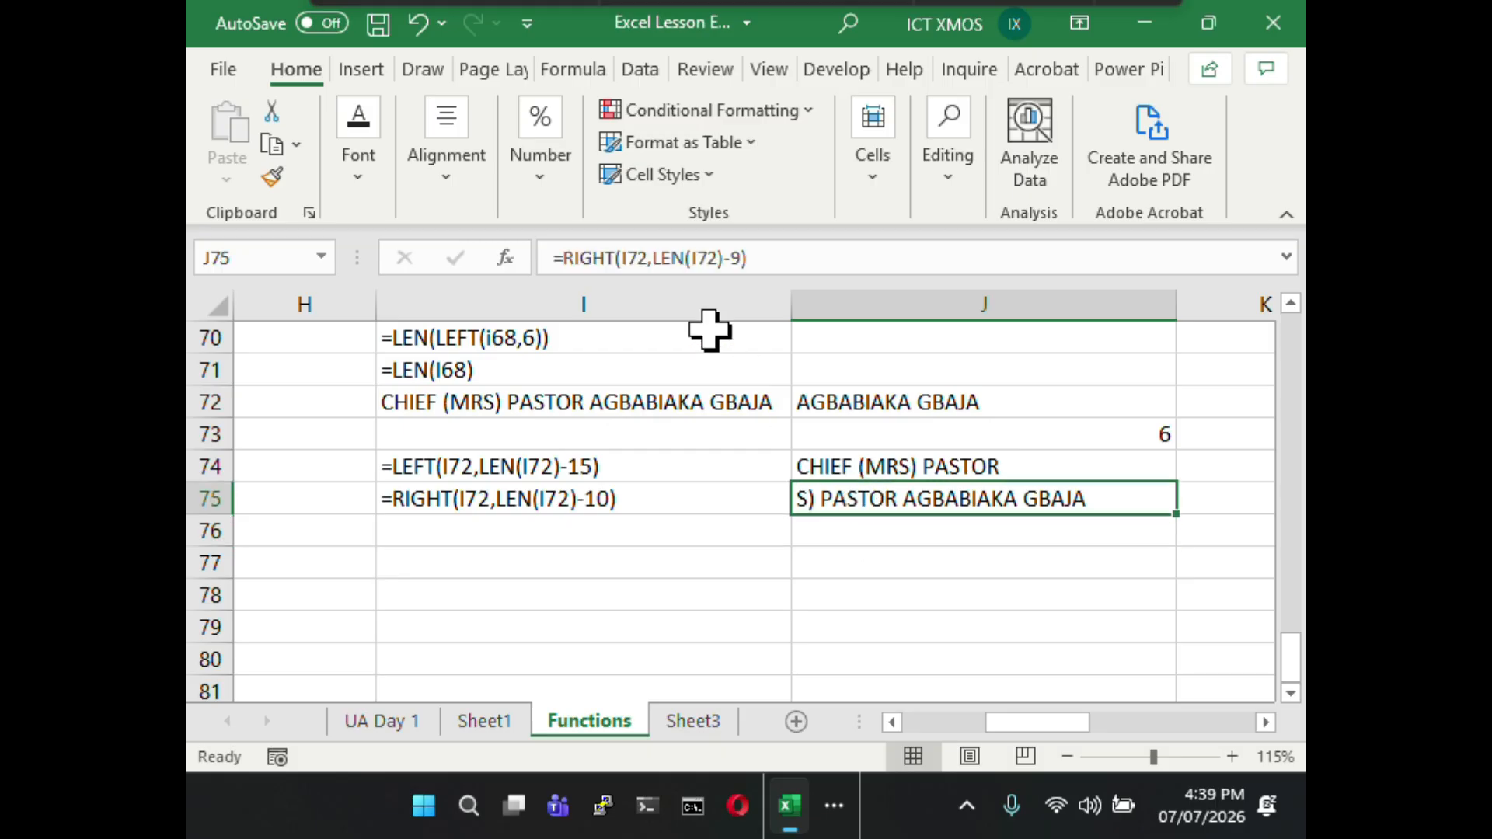
double_click(739, 258)
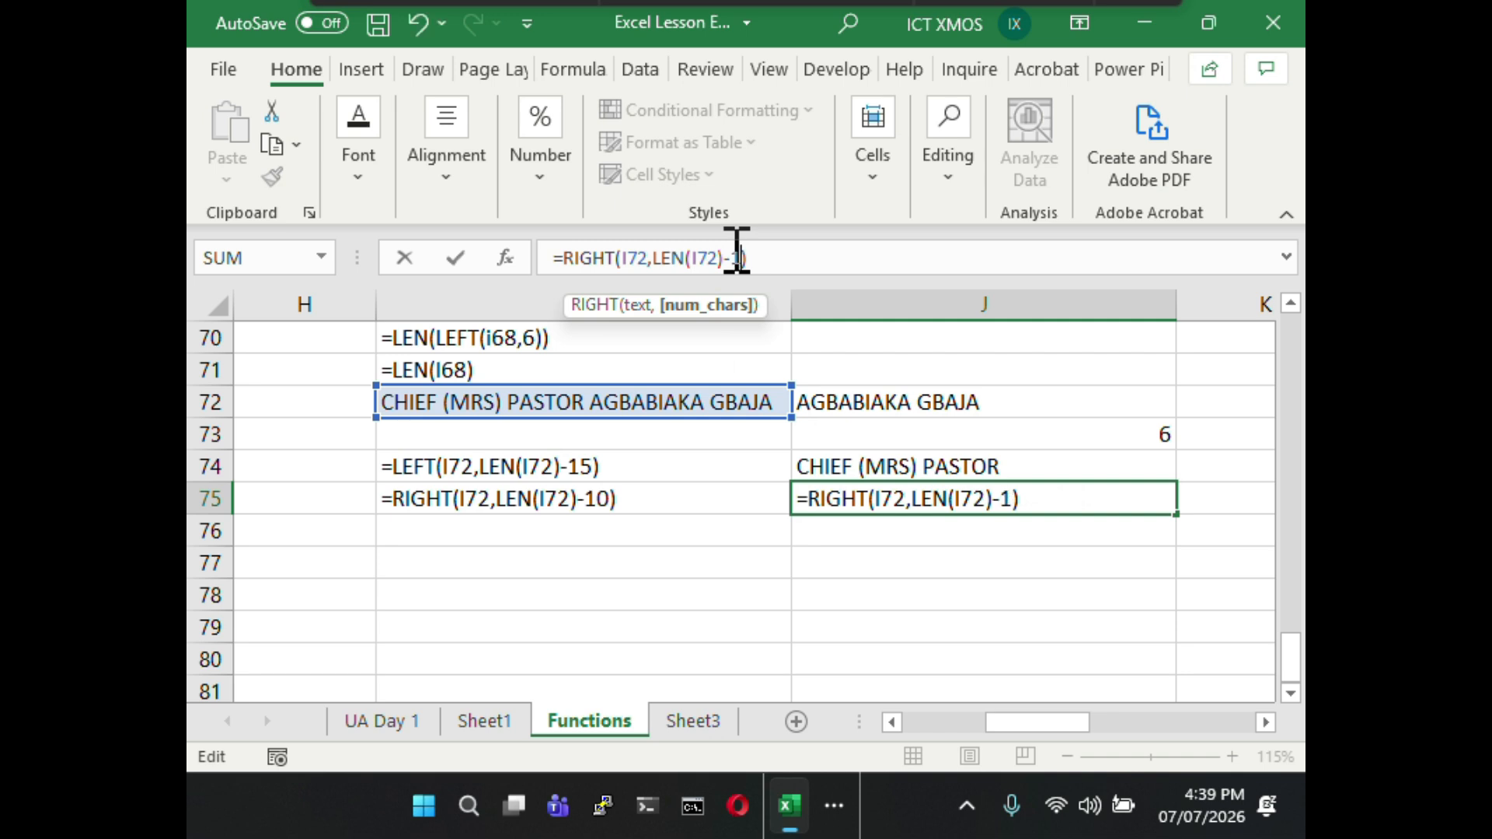
text(11)
key(Return)
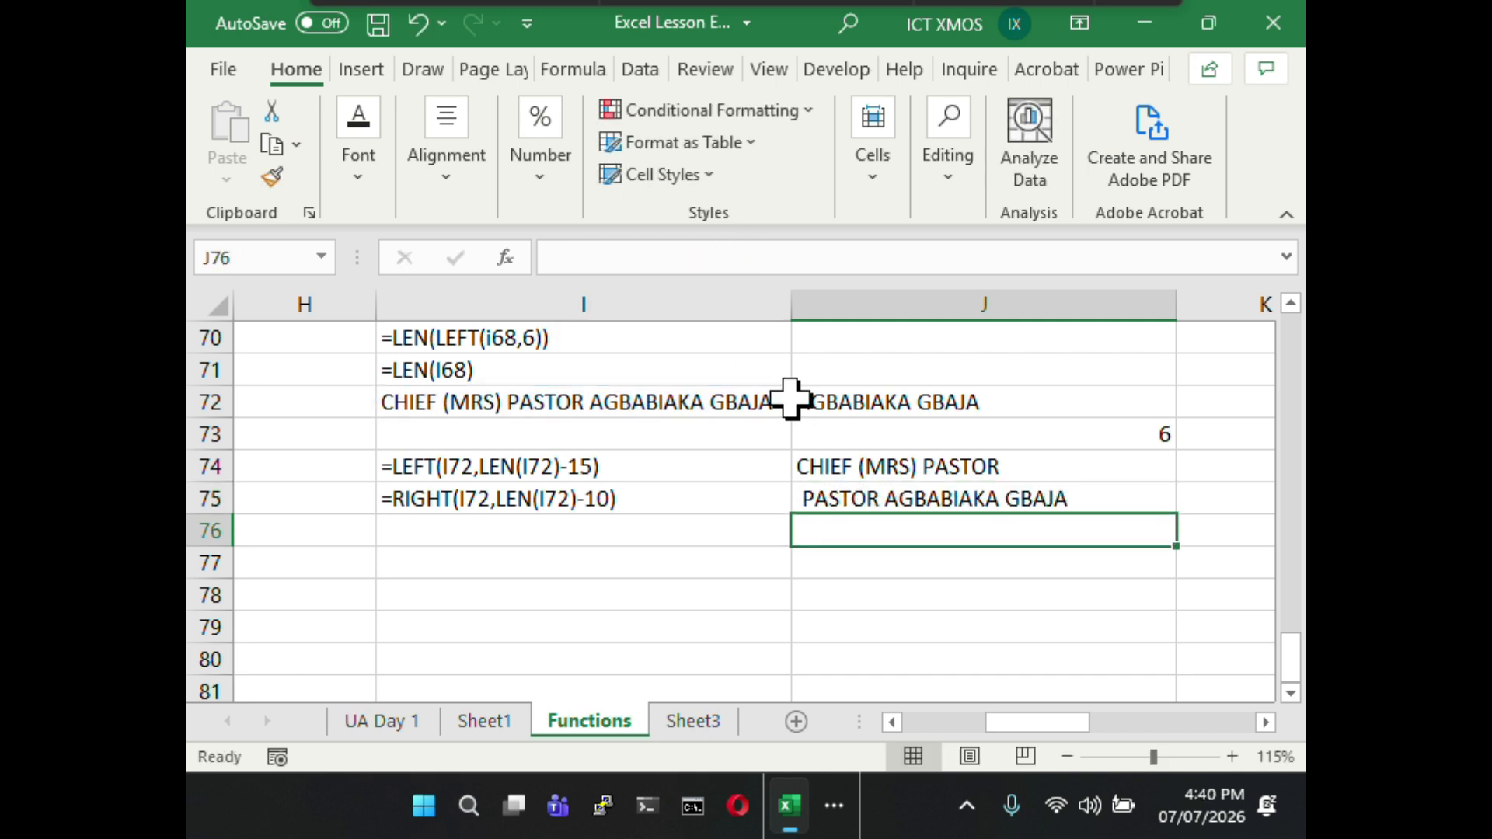
click(925, 569)
click(808, 498)
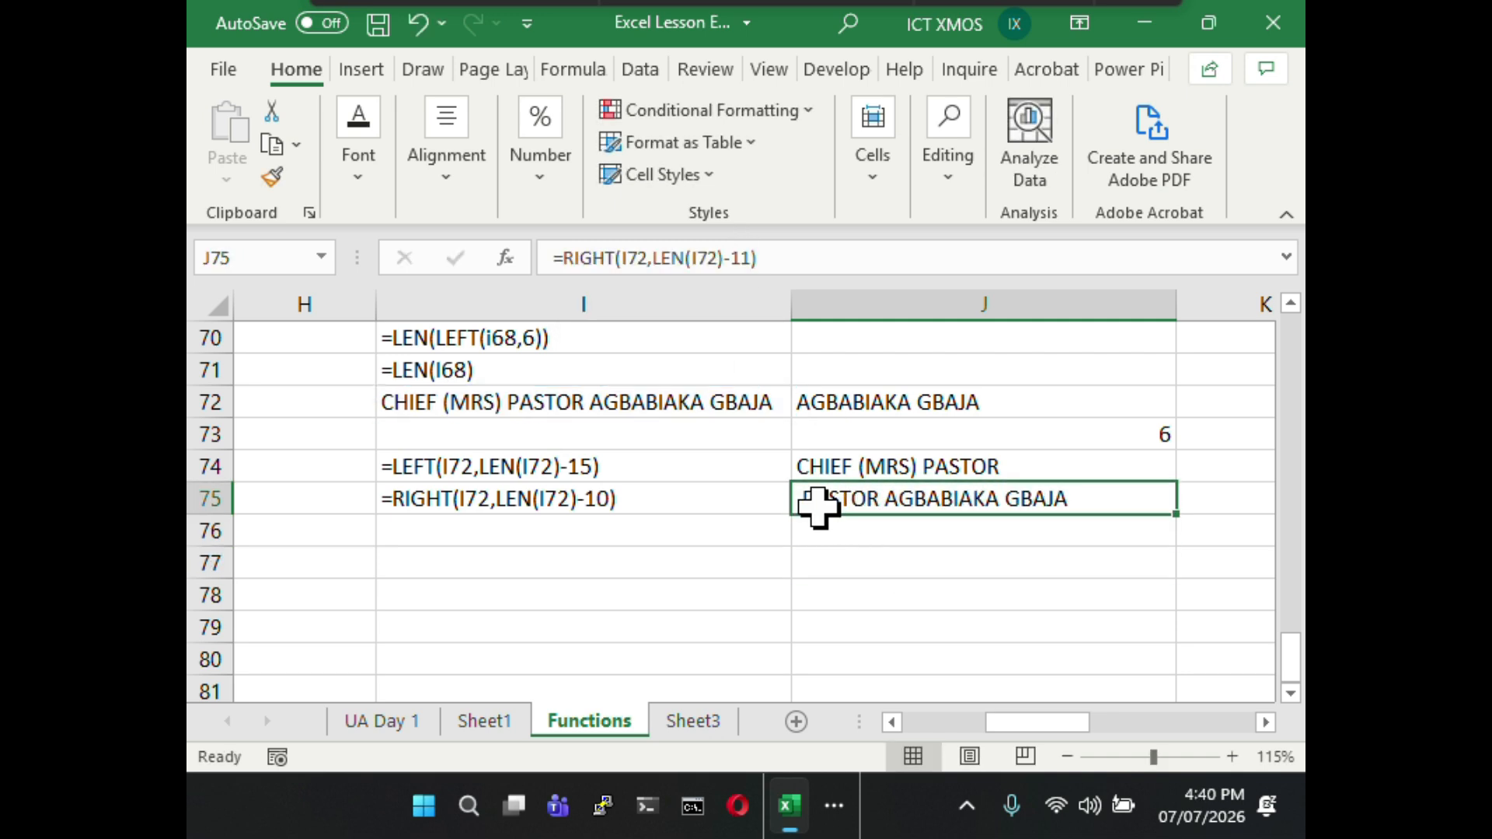
drag(753, 260, 747, 261)
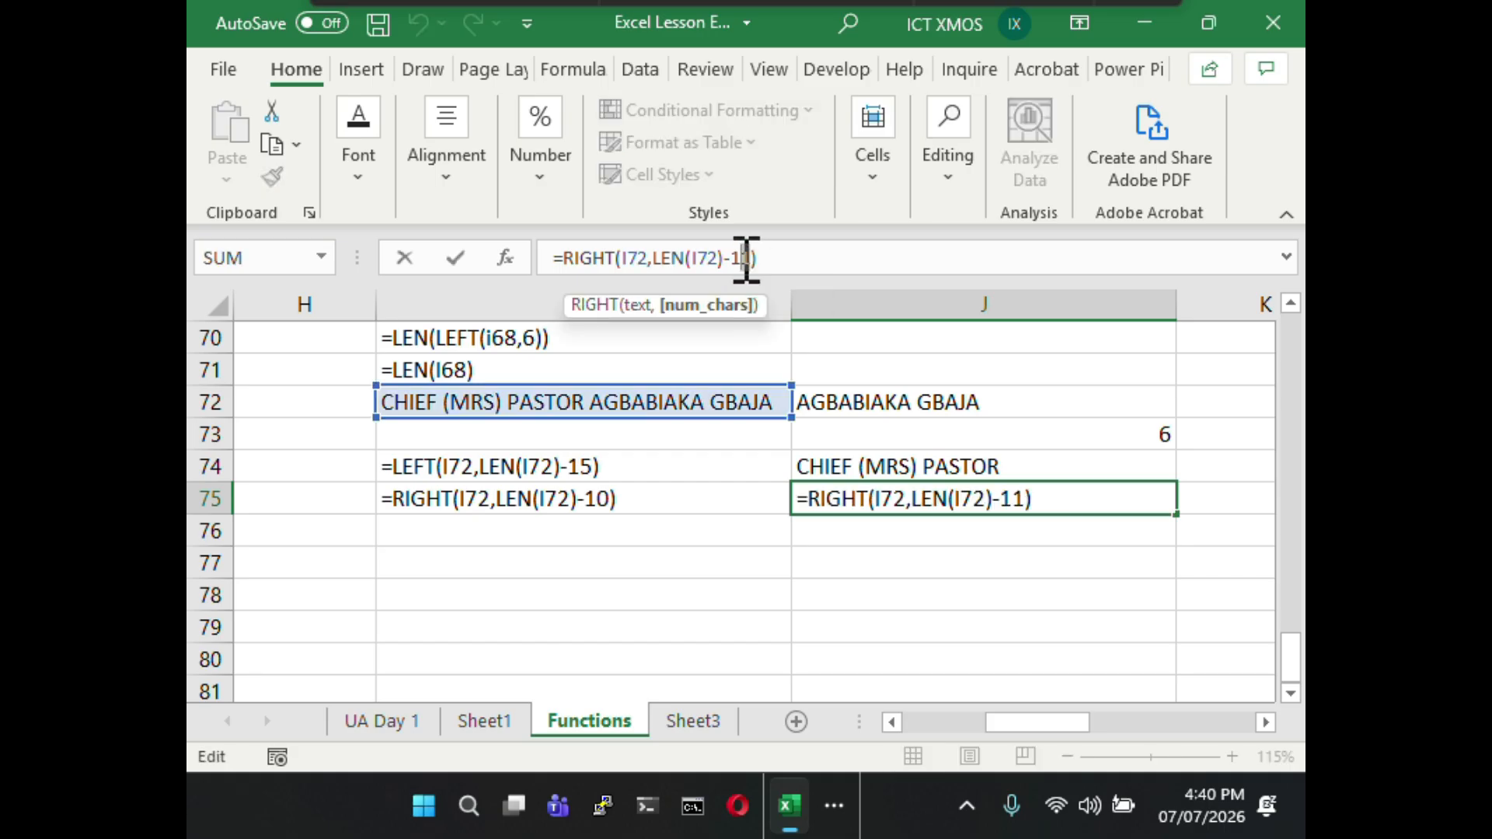
text(2)
key(Return)
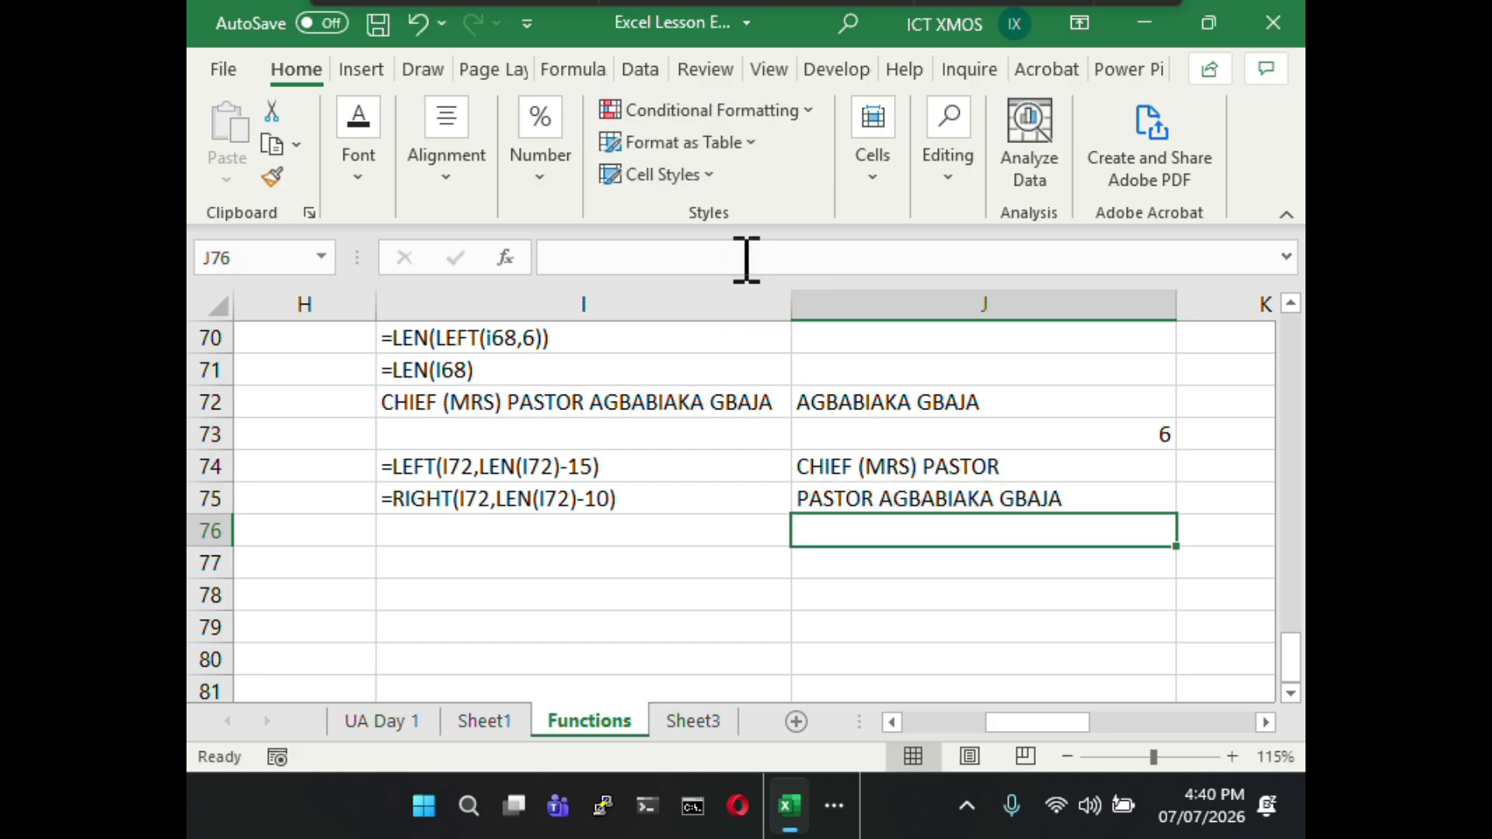
click(972, 562)
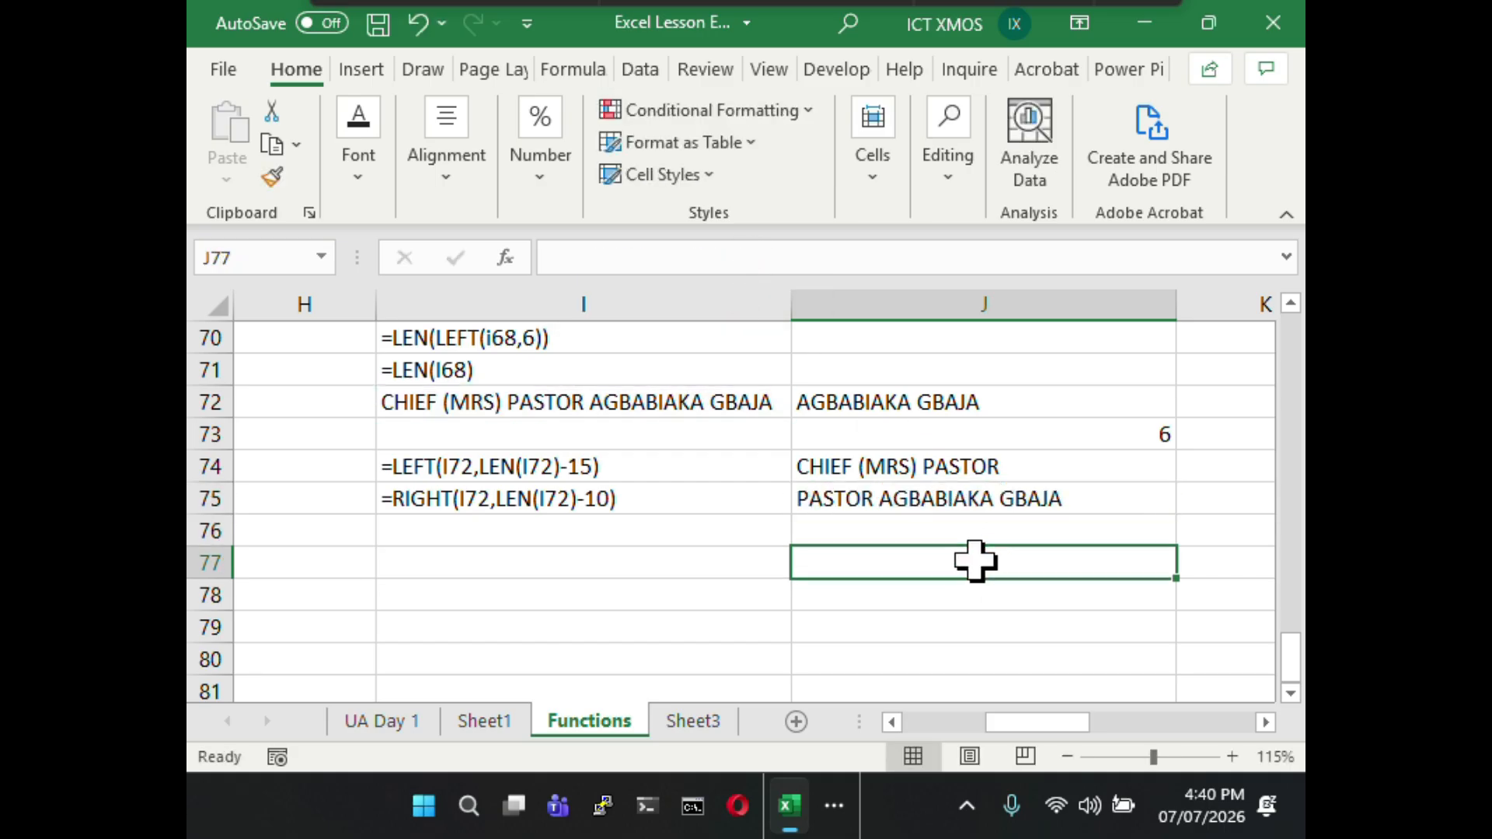
click(1136, 503)
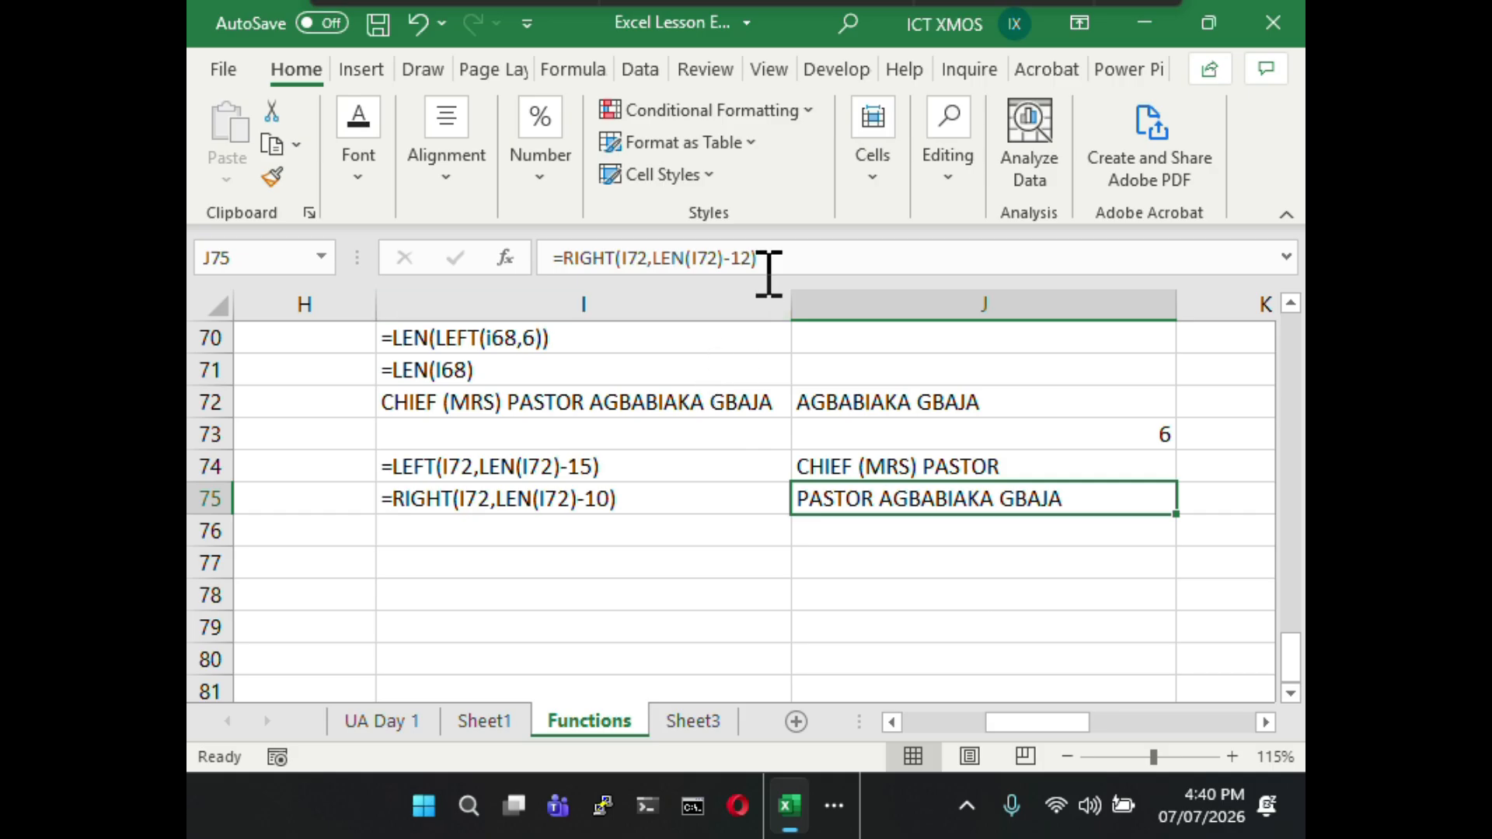
- Change the offset in I75's formula label to -12, matching J75
click(632, 495)
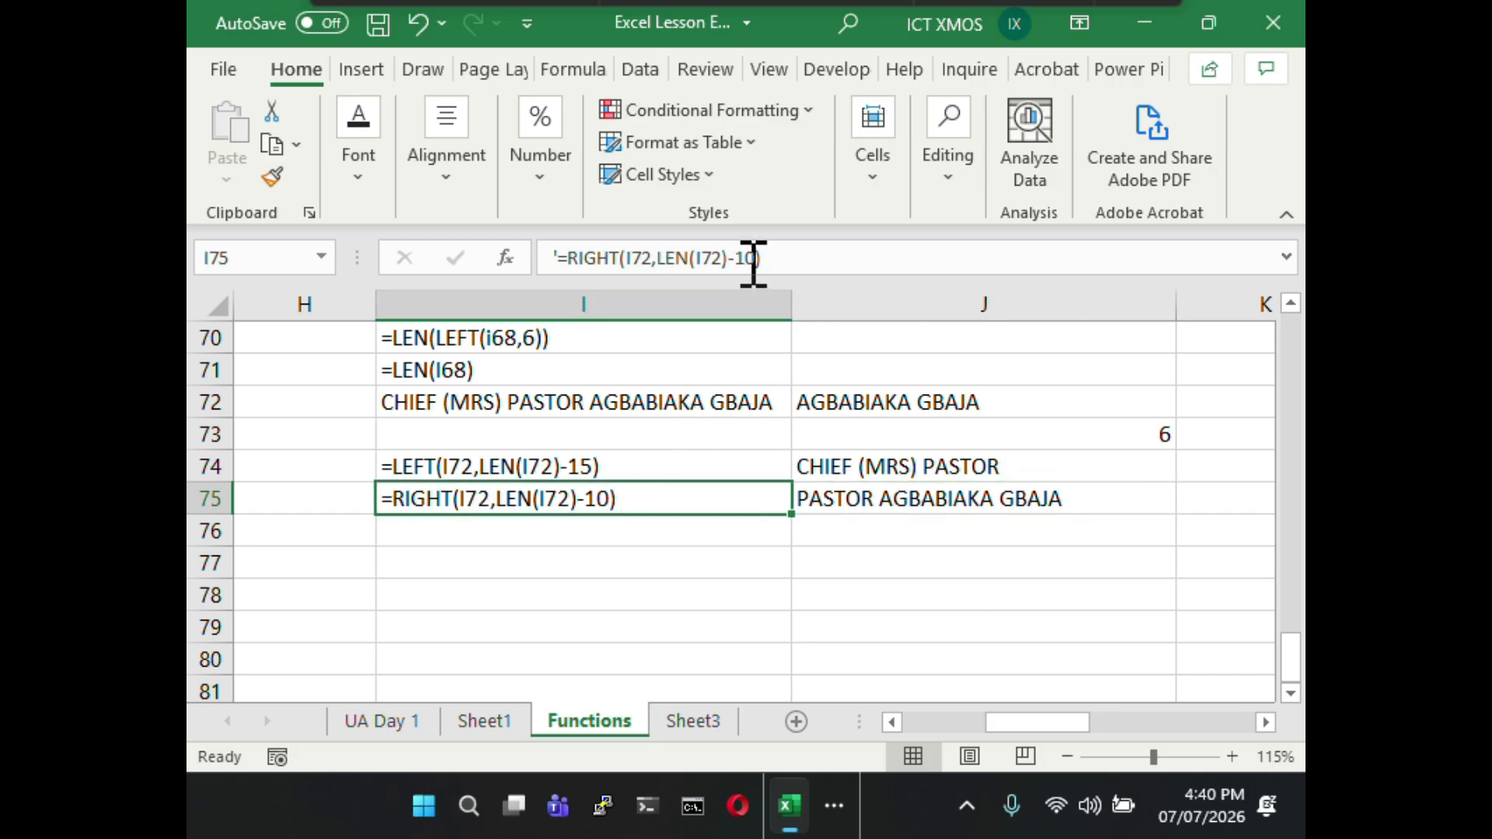
click(753, 264)
drag(756, 263, 757, 264)
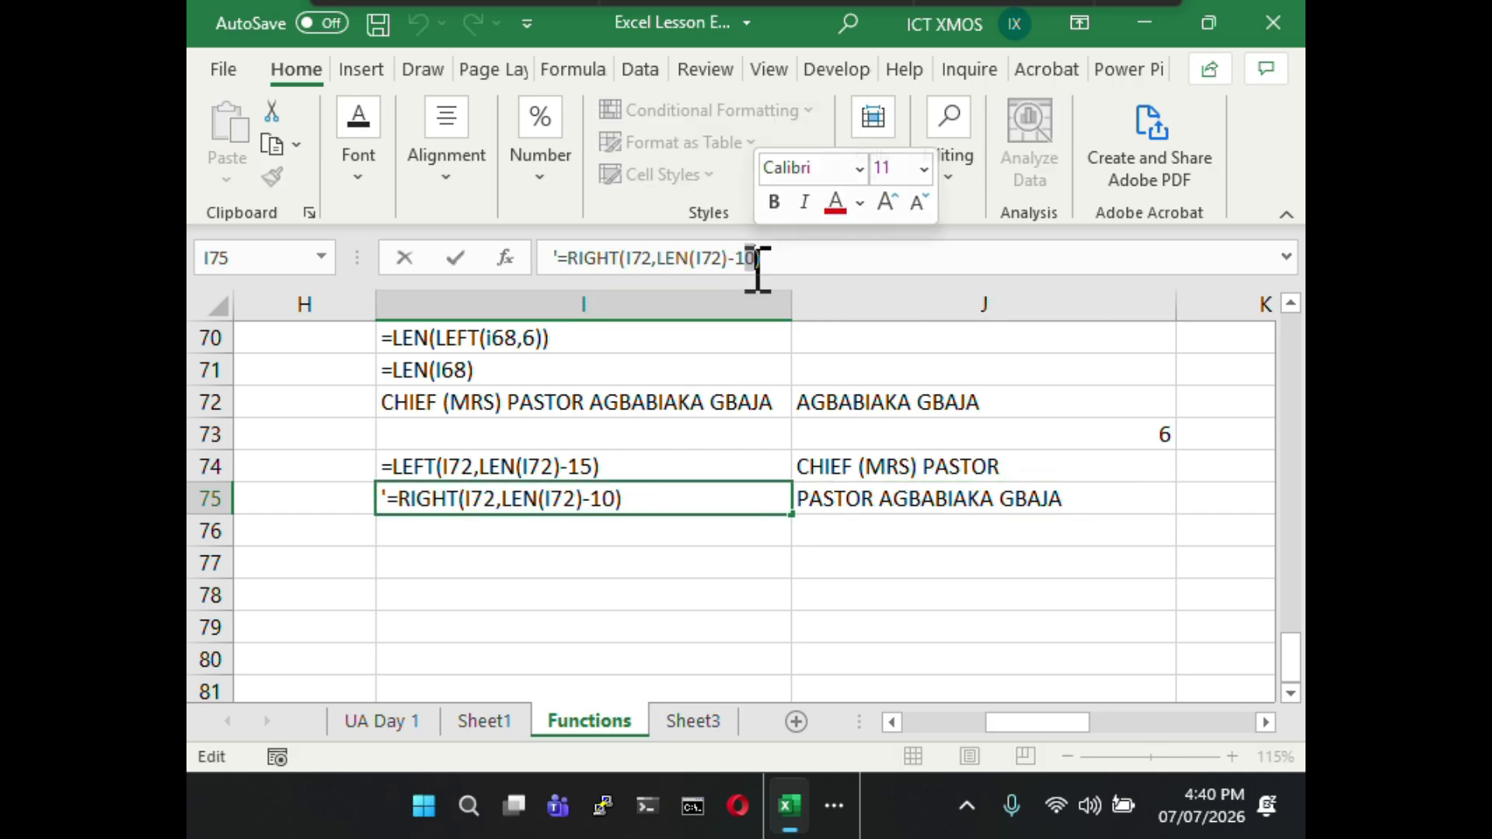
text(2)
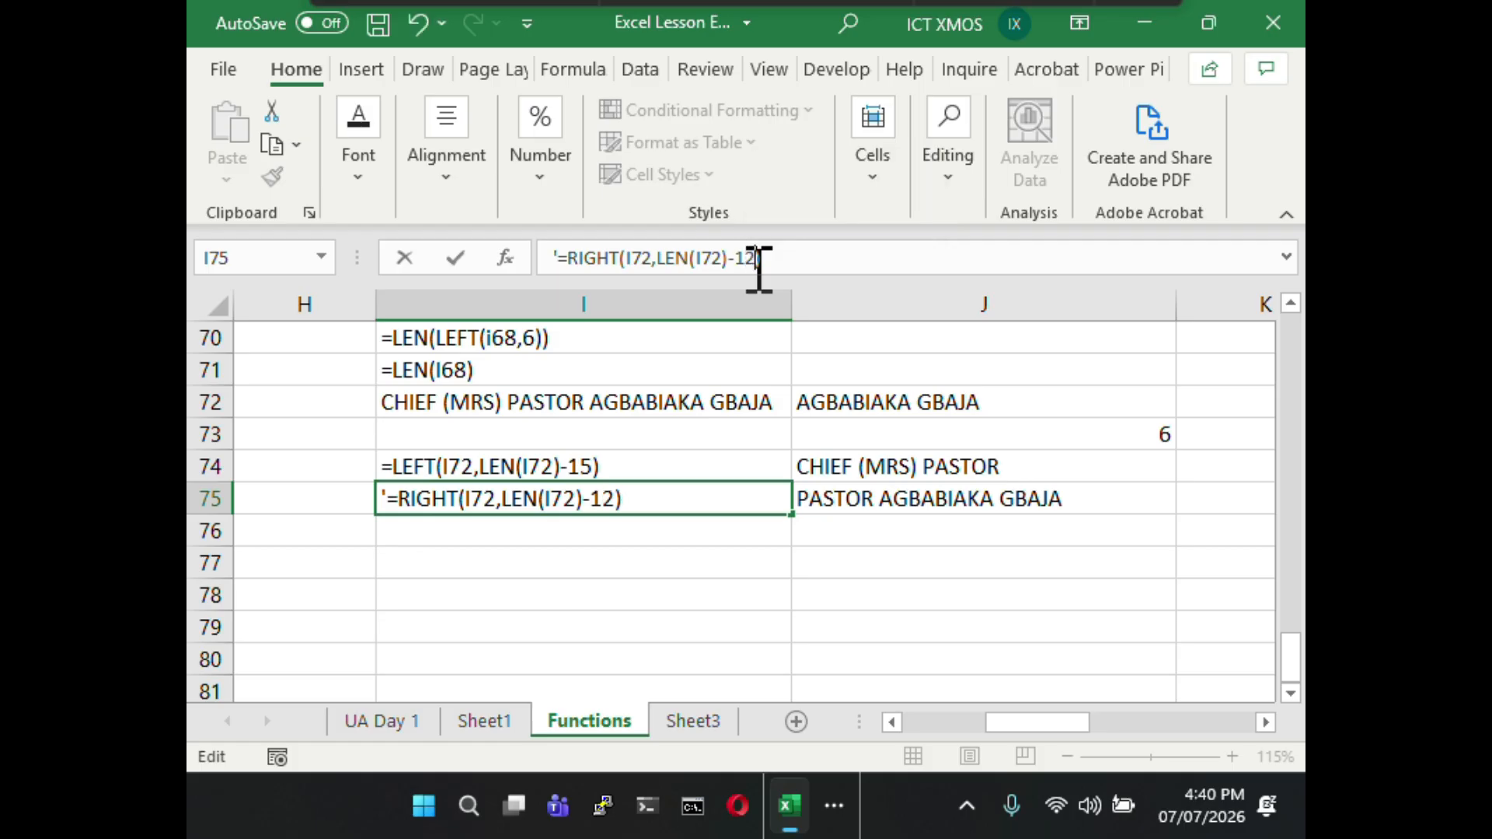
click(865, 584)
click(953, 470)
click(955, 499)
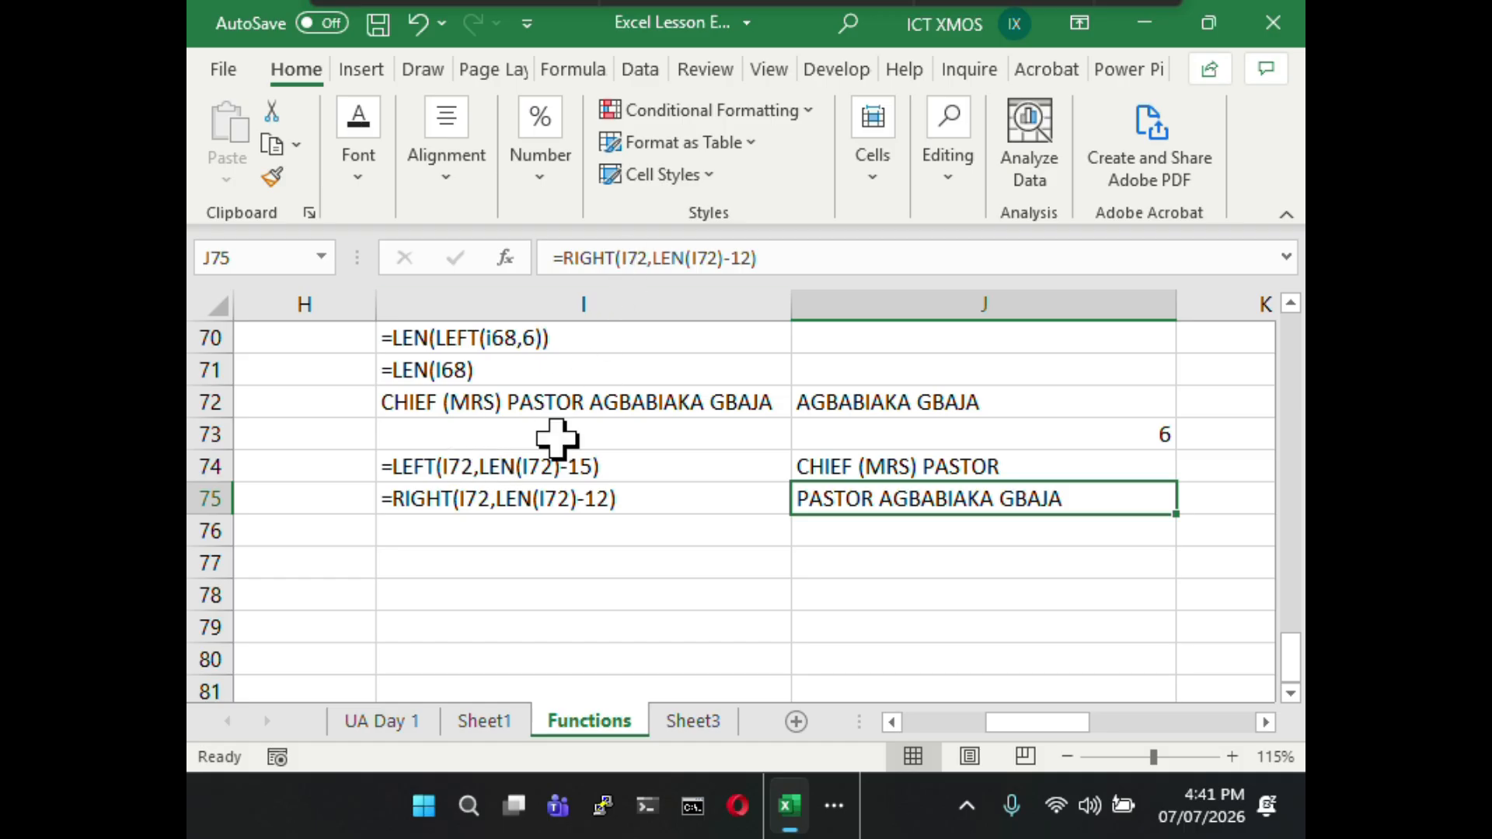
- Commit =LEFT(I72,LEN(I72)-15) in J74, then select the I74 formula label
click(866, 465)
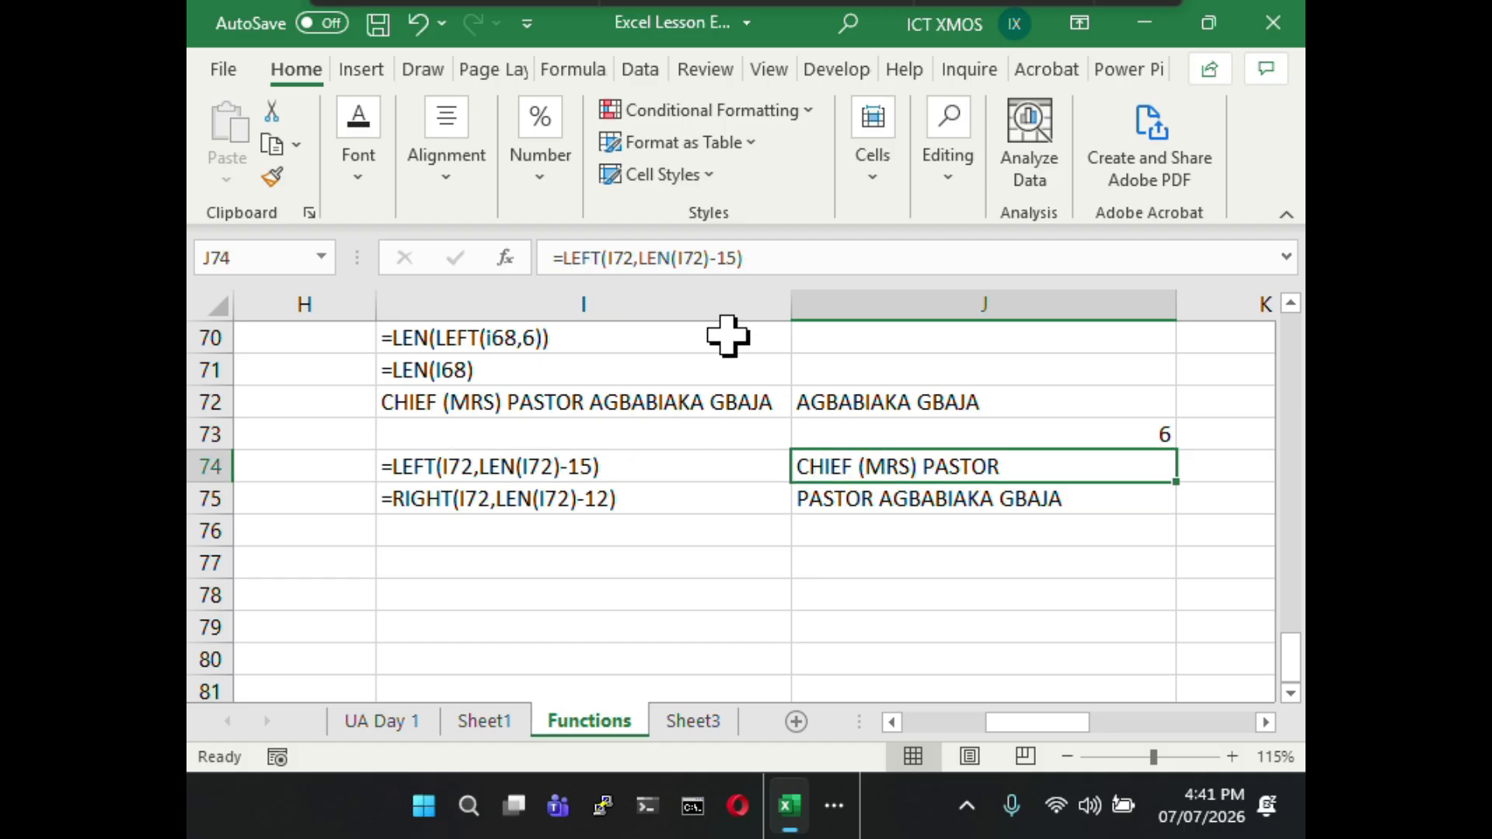
click(619, 260)
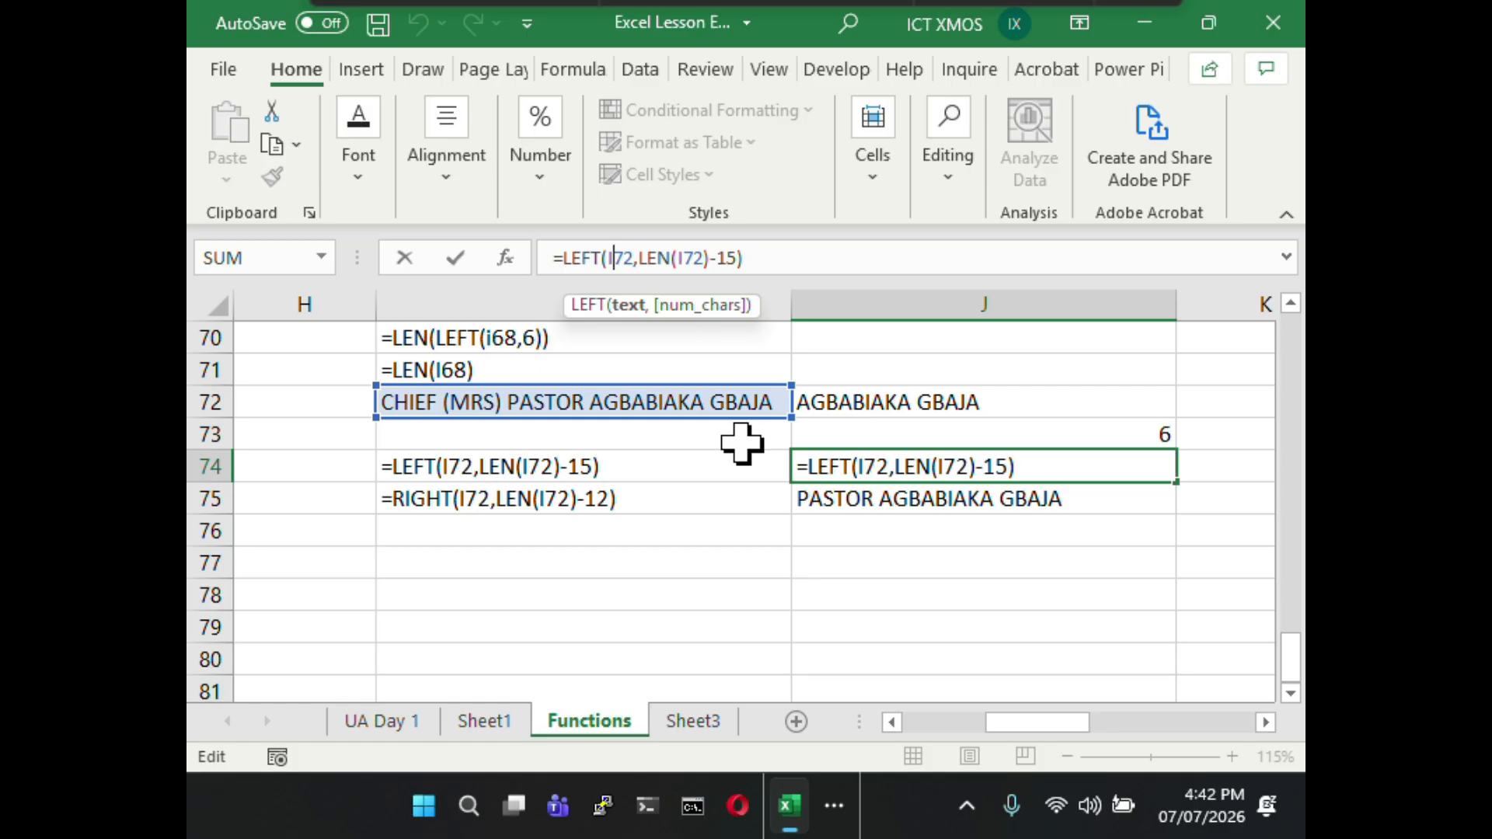
click(854, 528)
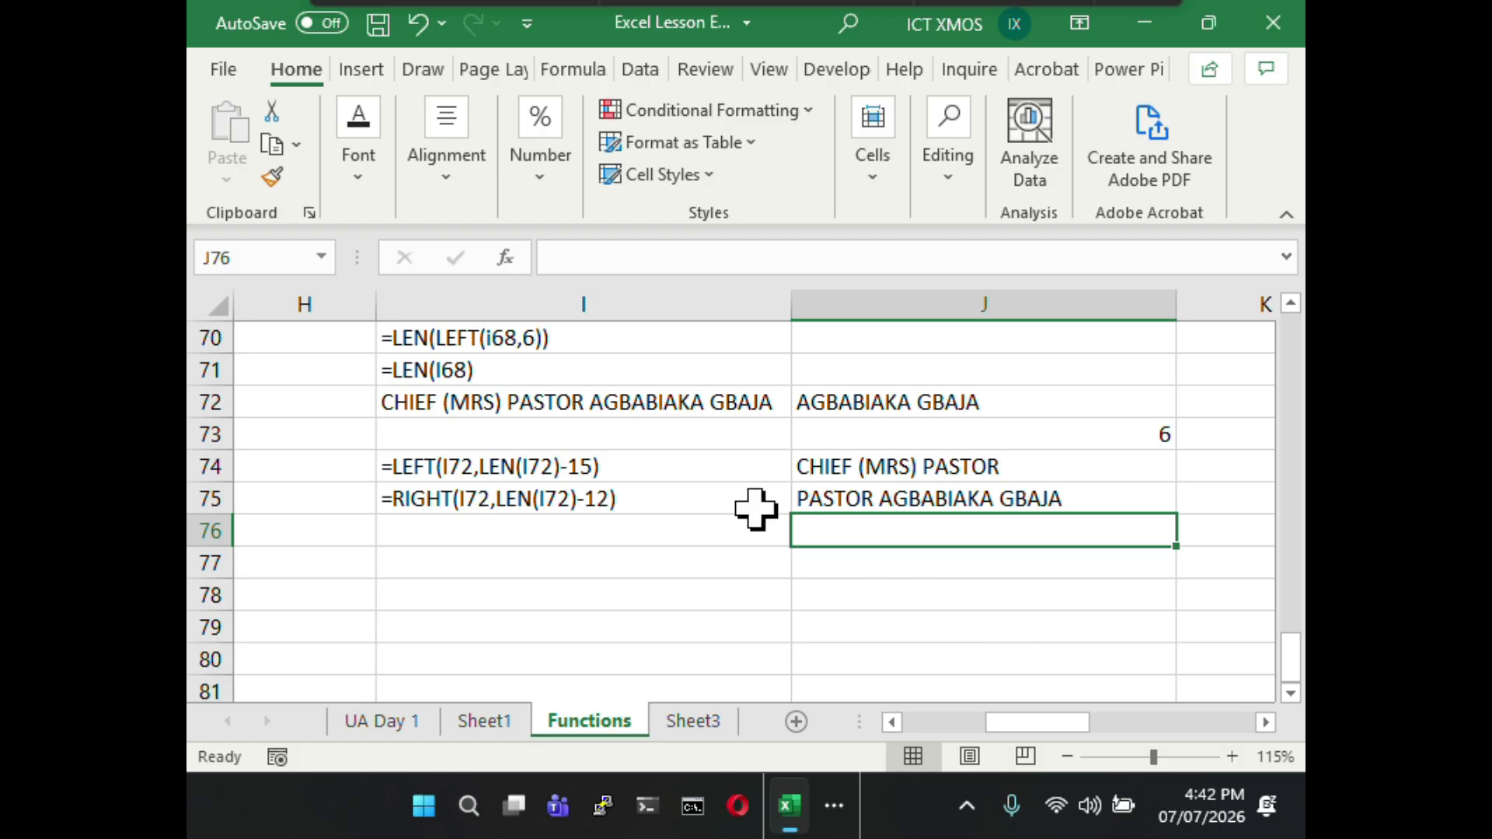
click(673, 469)
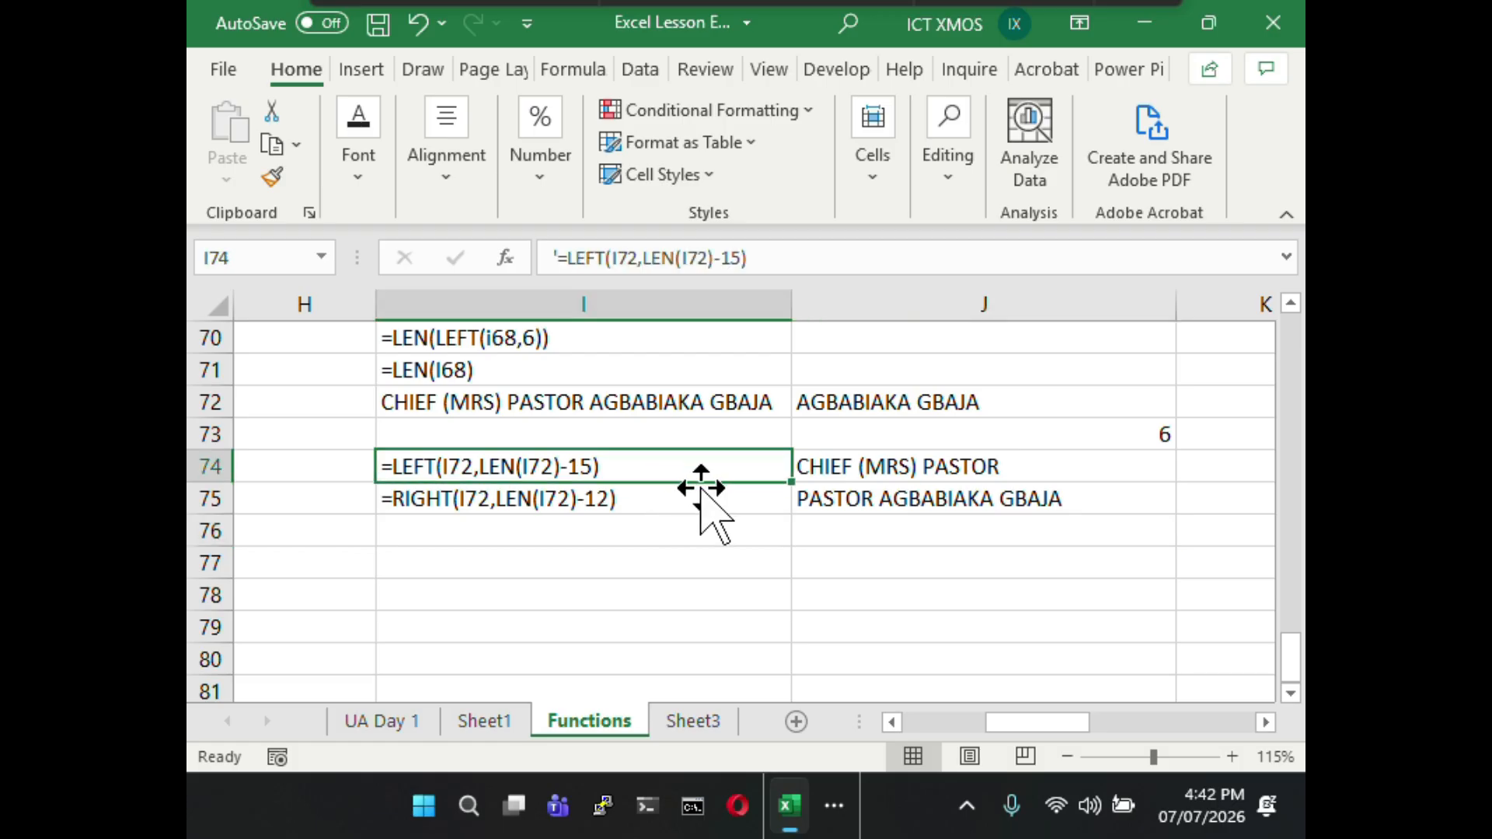
- Copy the LEFT formula text into I76 as the label =LEFT(I72,LEN(I72))
drag(816, 256, 512, 241)
key(ctrl+c)
key(Escape)
click(593, 530)
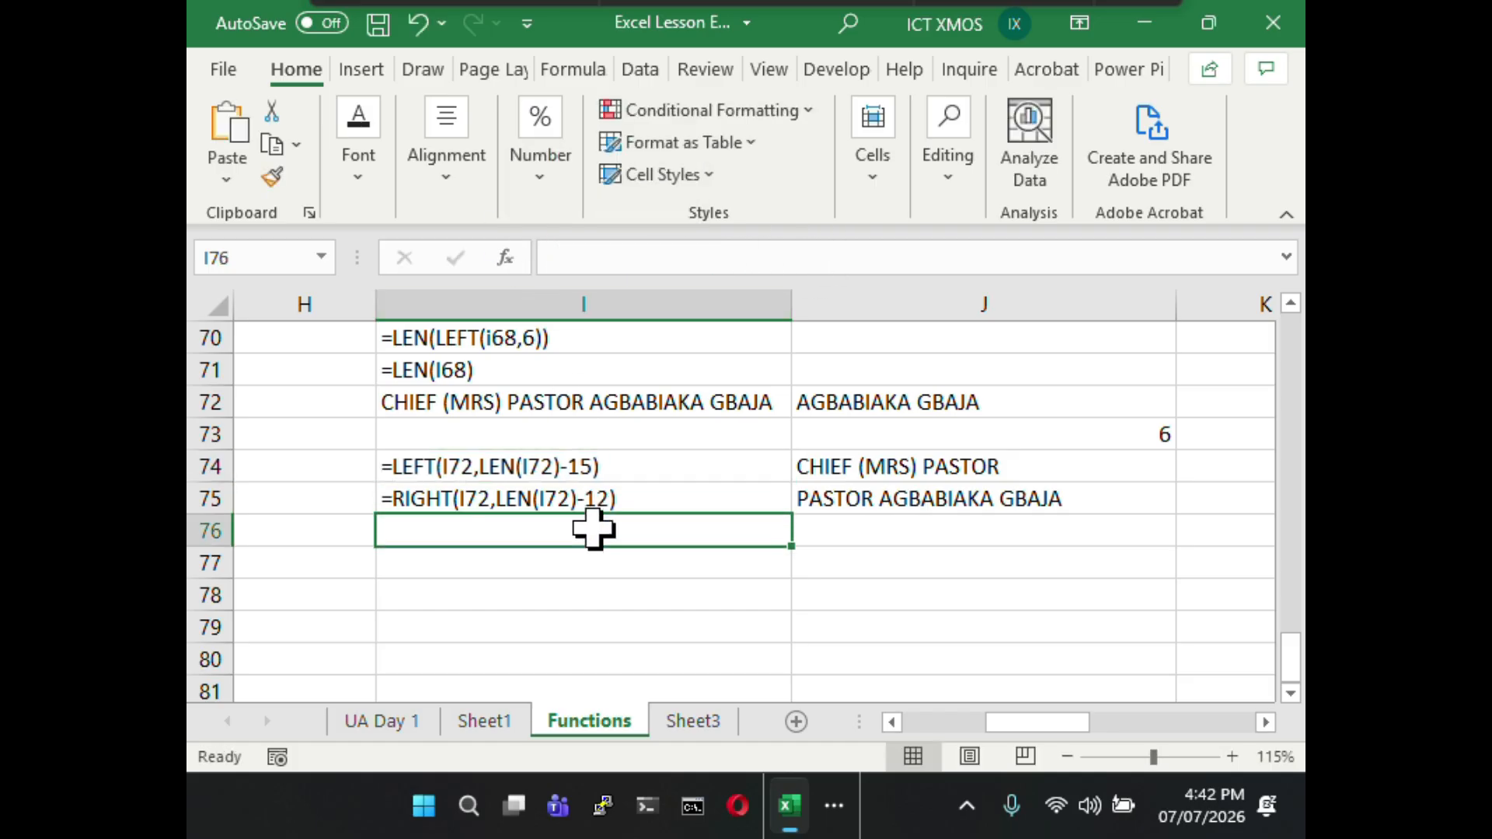
key(ctrl+v)
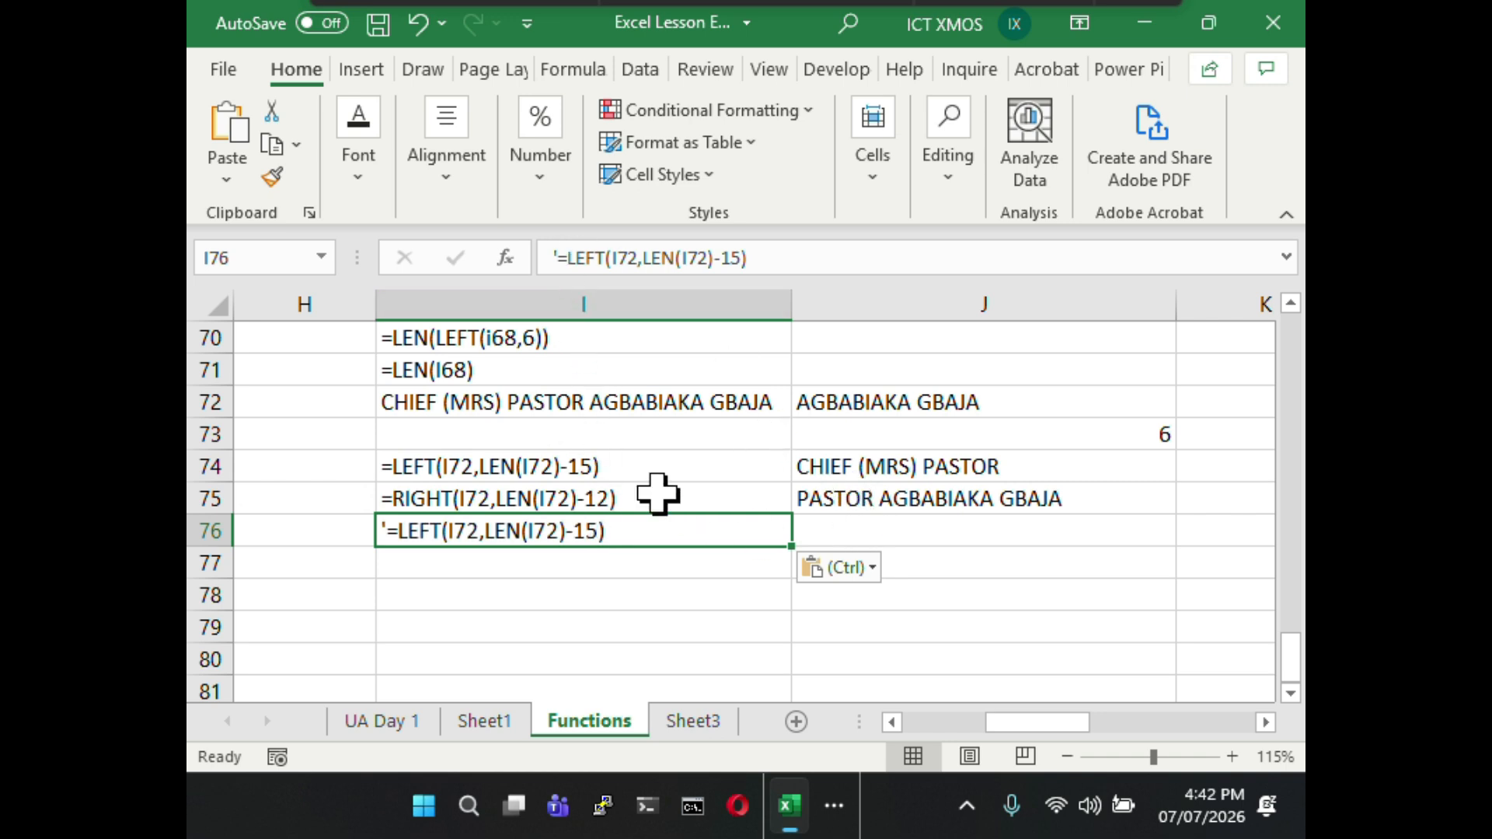
click(740, 258)
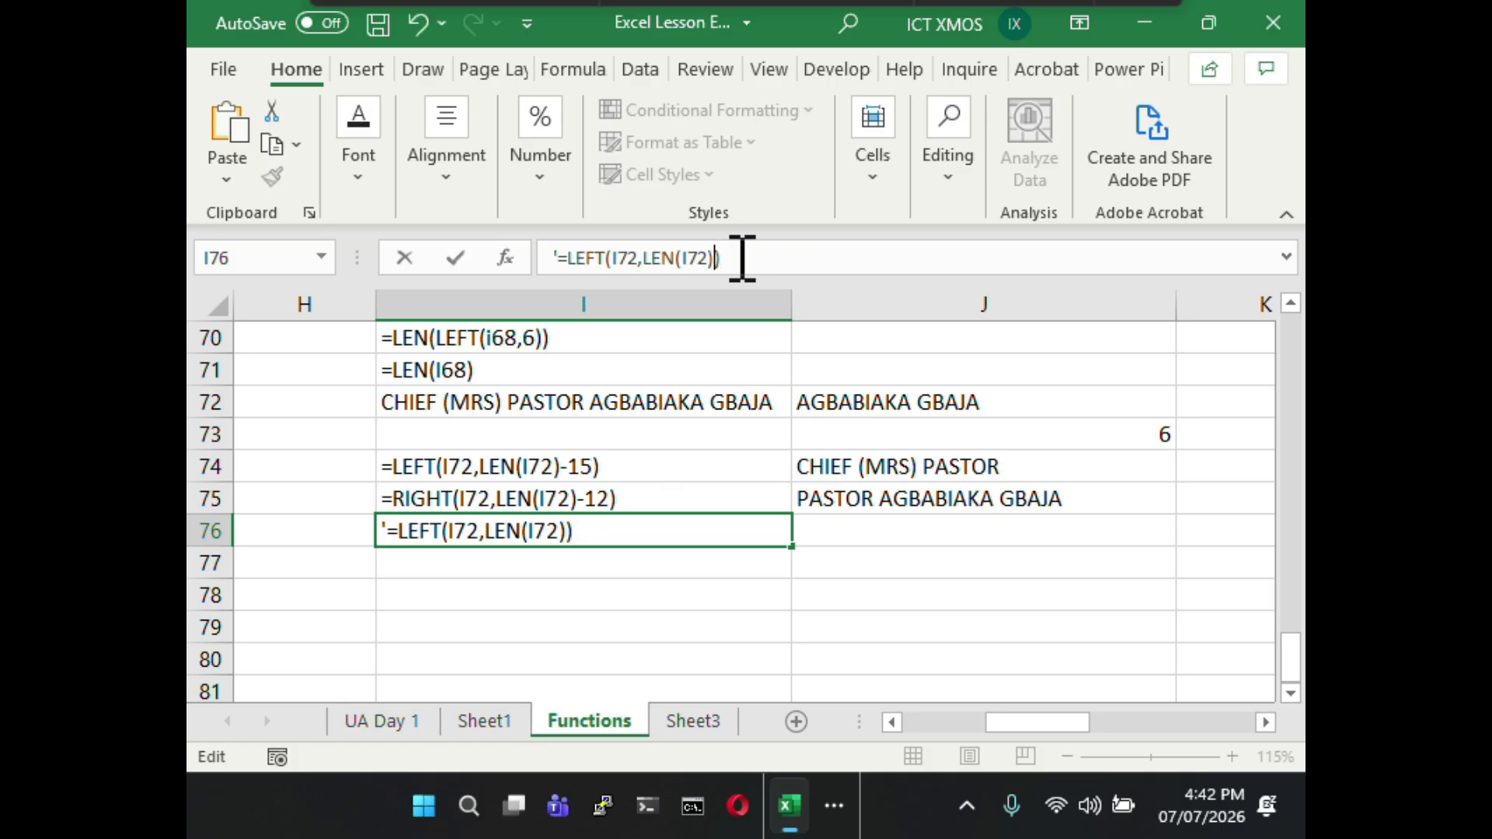
click(822, 590)
- Enter =LEFT(I72,LEN(I72)) in J76 to return the full name, and widen column J
click(859, 533)
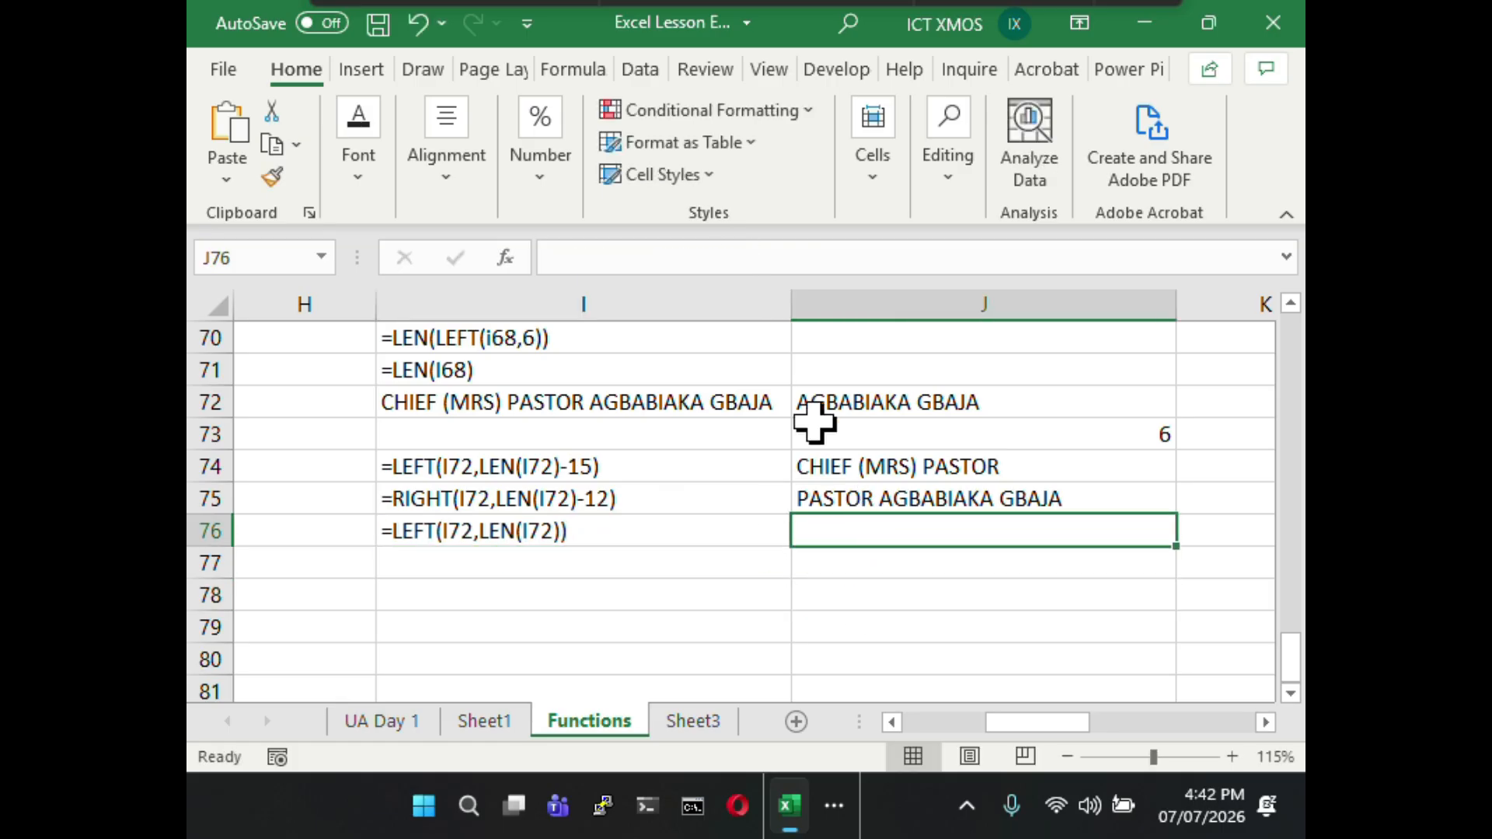
click(662, 250)
text(')
text(=LEFT(I72,LEN(I72)-15))
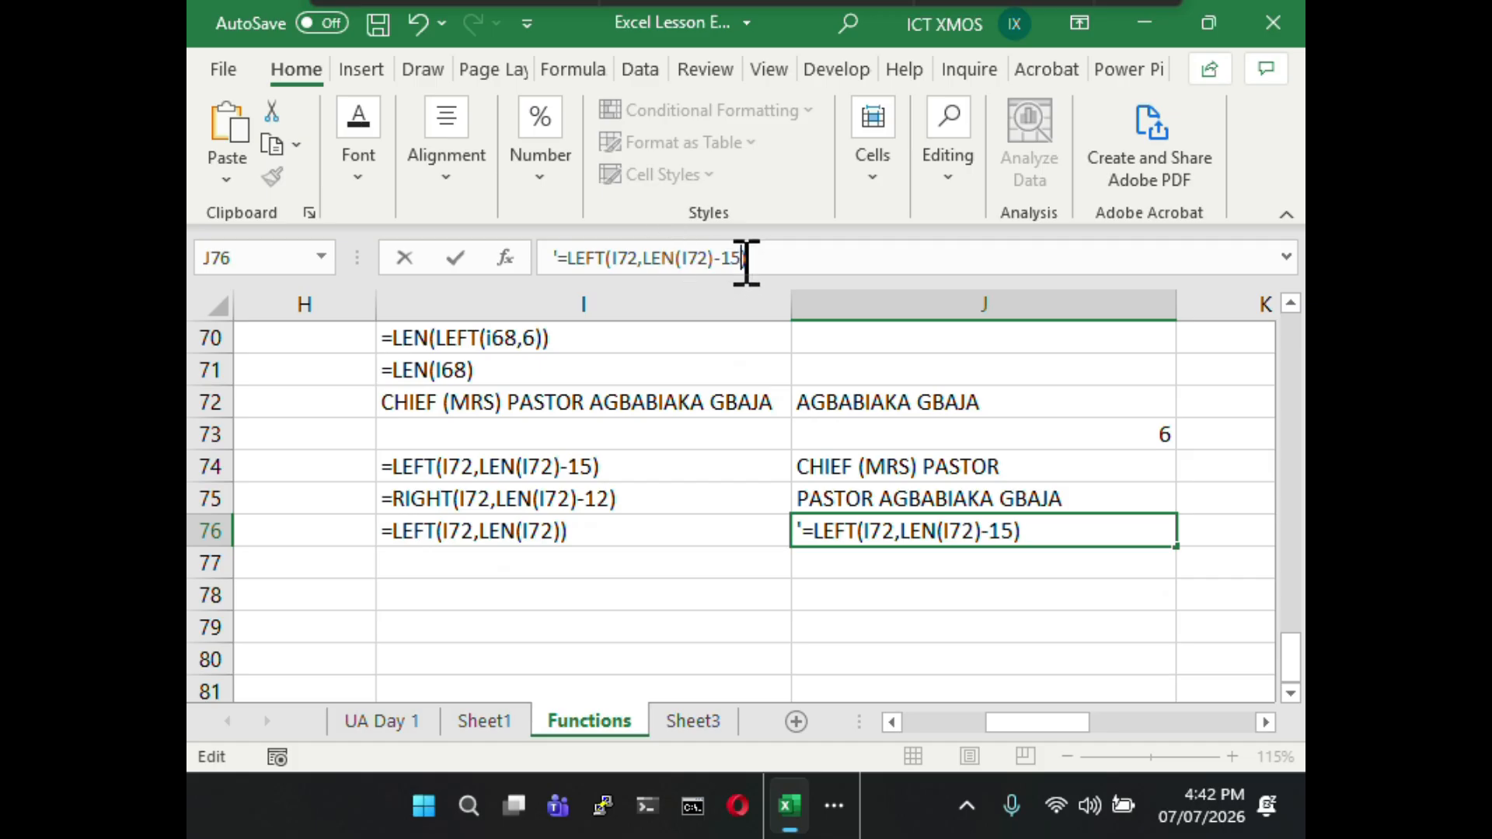
key(BackSpace)
key(BackSpace)
key(BackSpace)
key(Return)
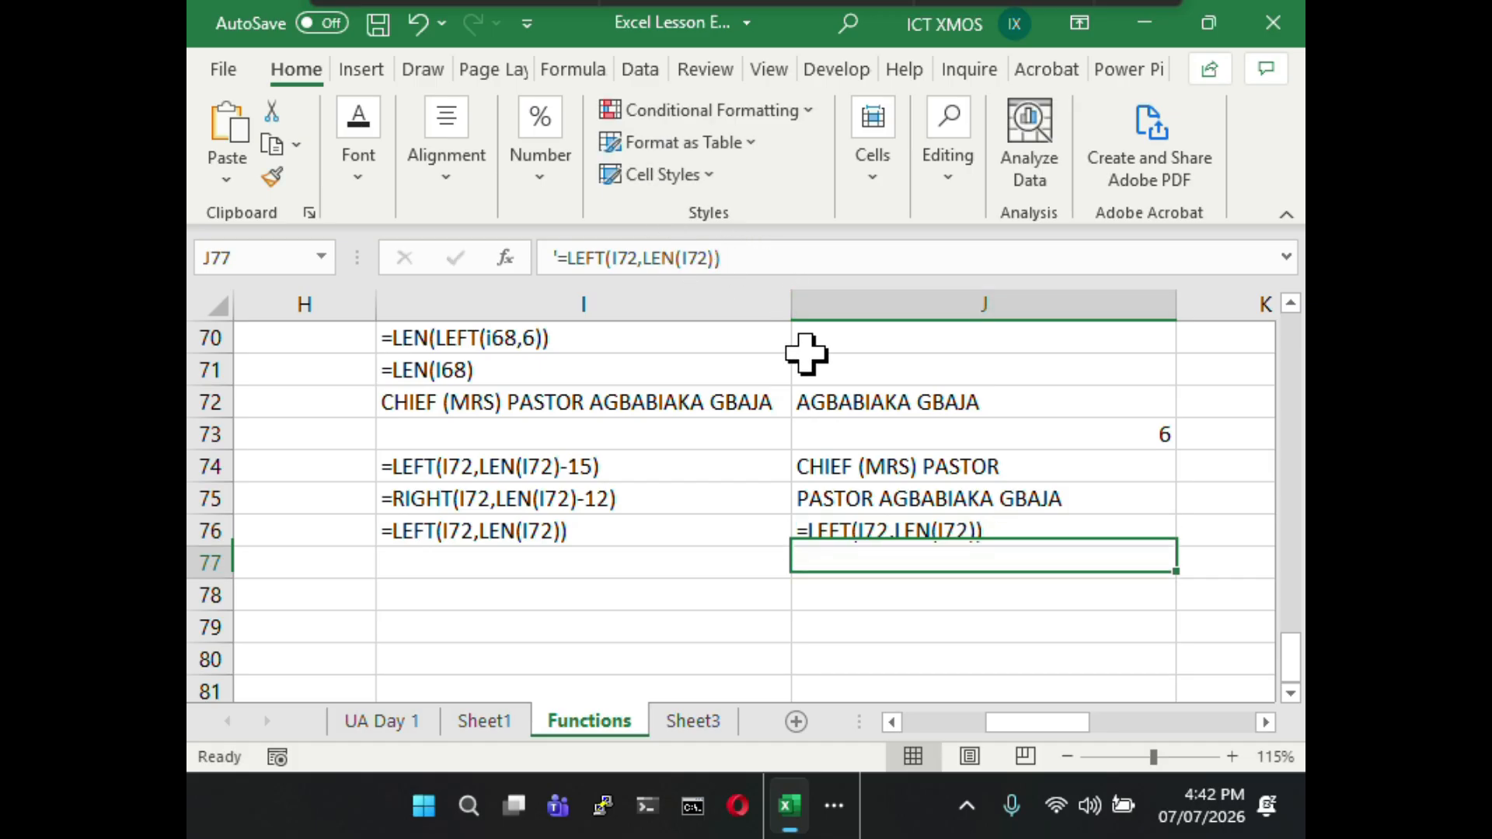
click(872, 526)
click(558, 257)
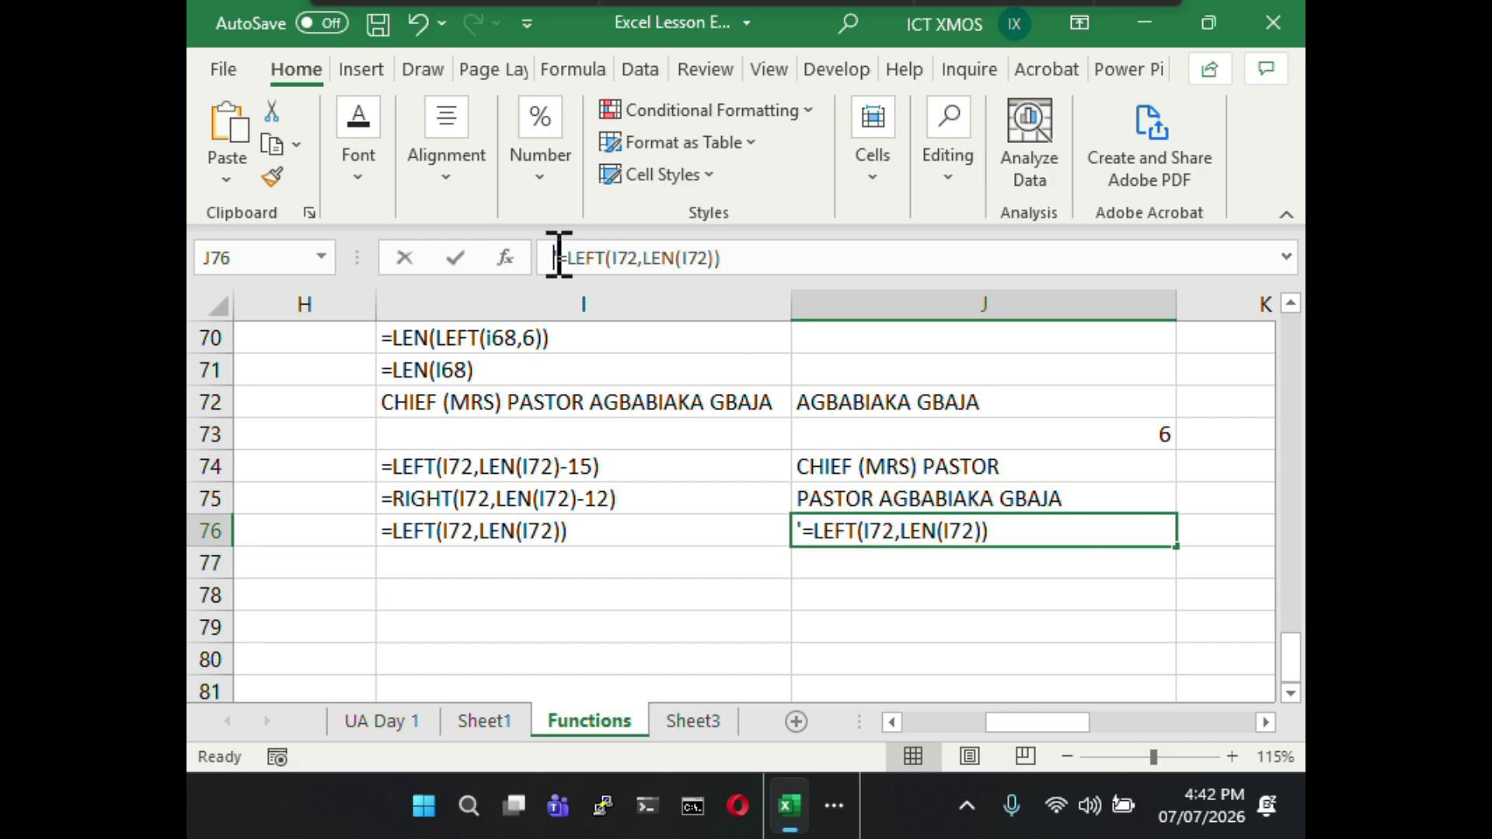
key(BackSpace)
key(Return)
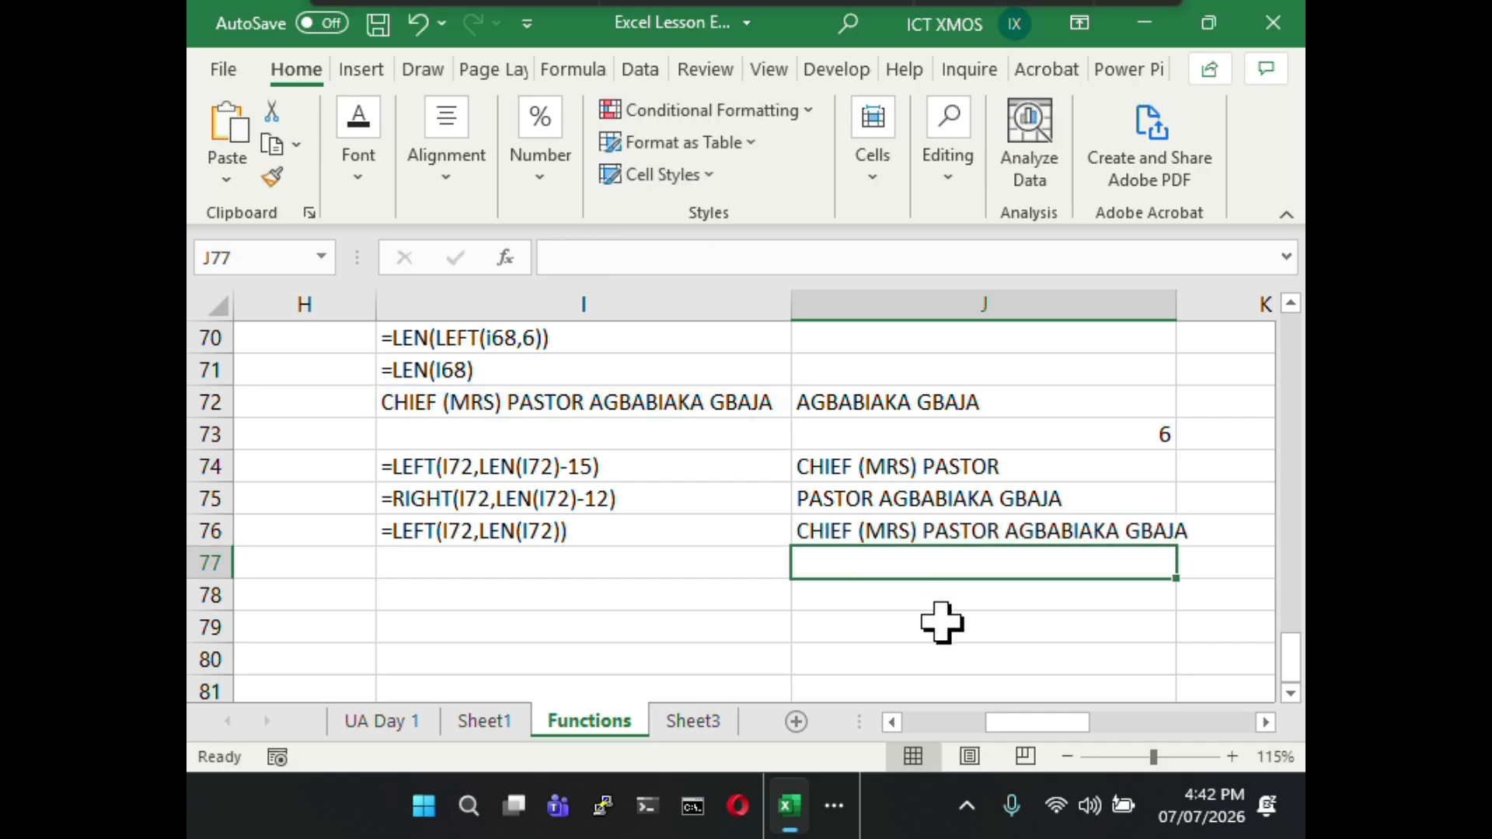
click(943, 623)
click(959, 533)
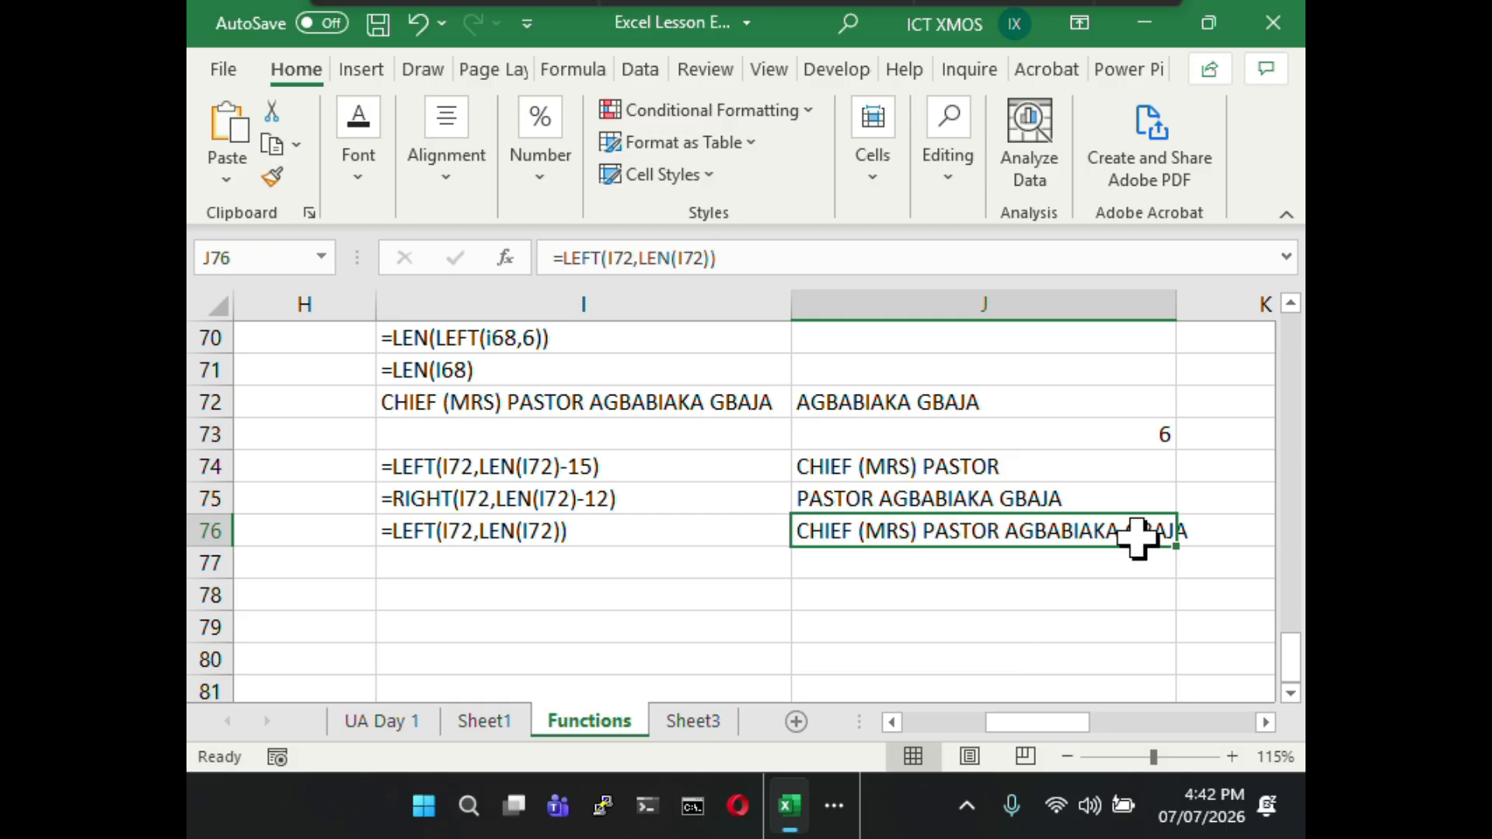
drag(1175, 306, 1210, 308)
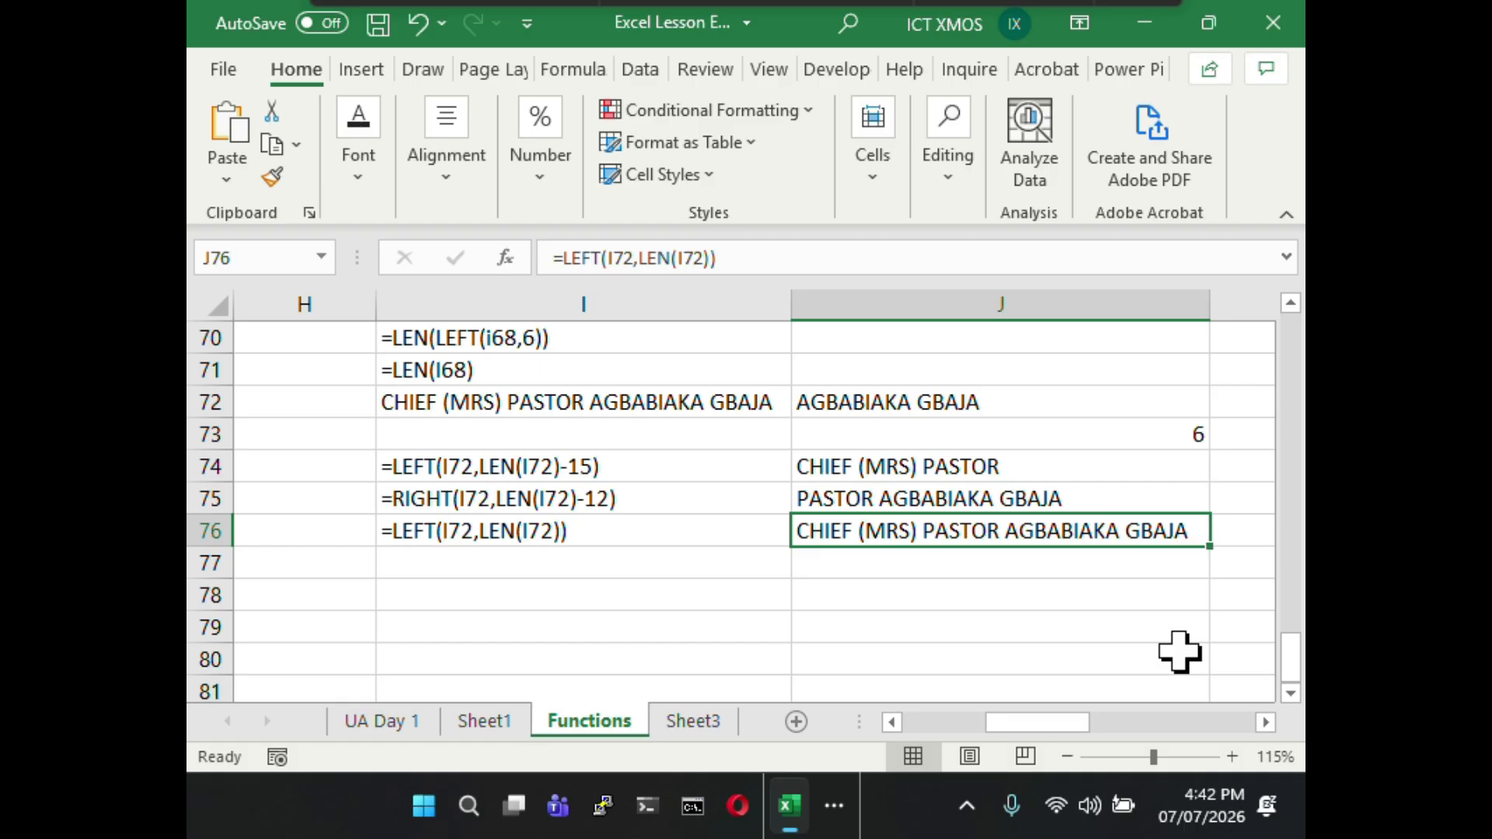
- Abandon a J76 edit after typo-correction prompts, keeping =LEFT(I72,LEN(I72)) intact
click(711, 260)
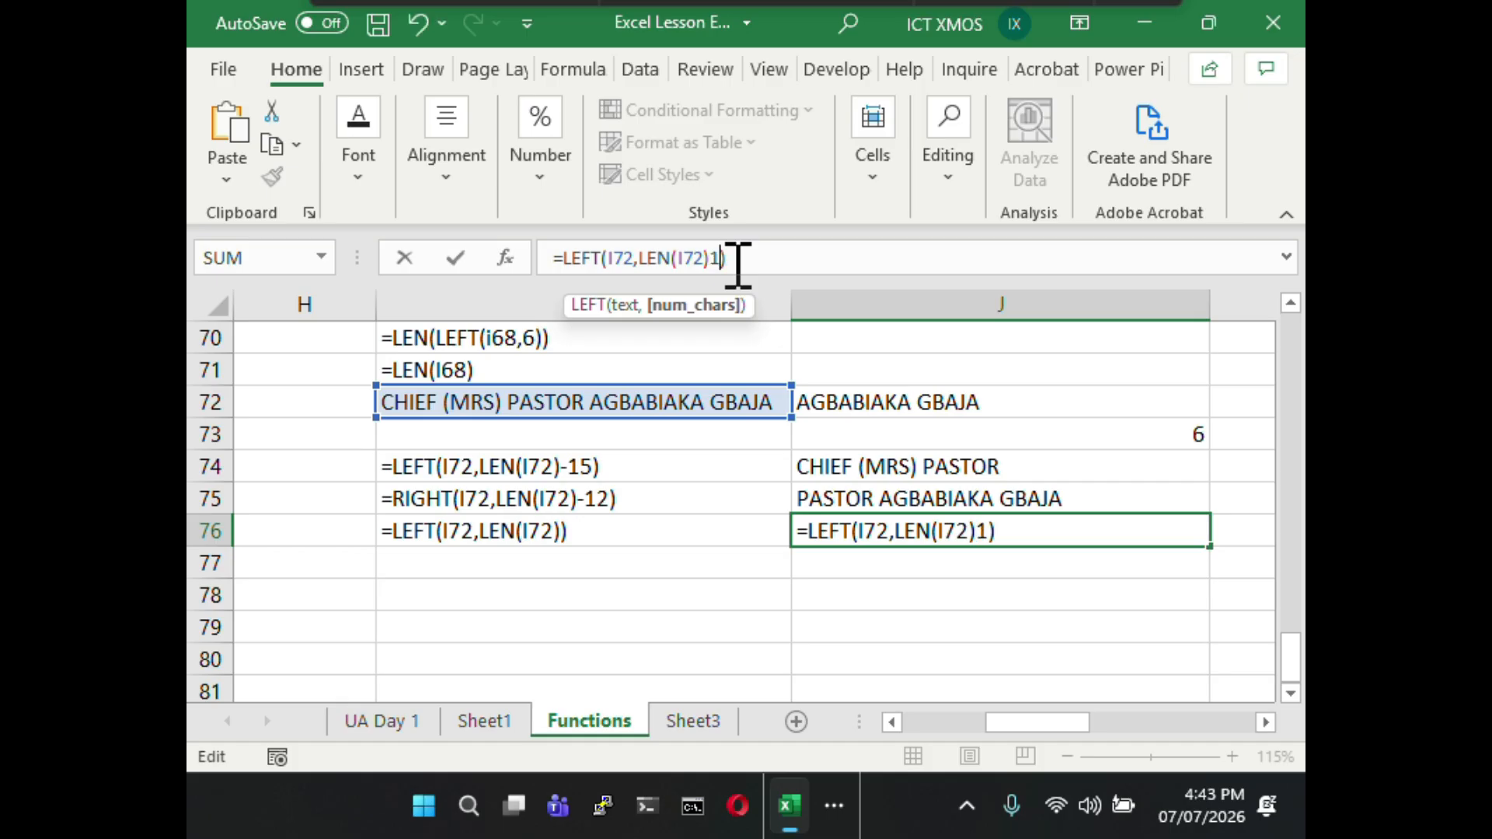
key(Return)
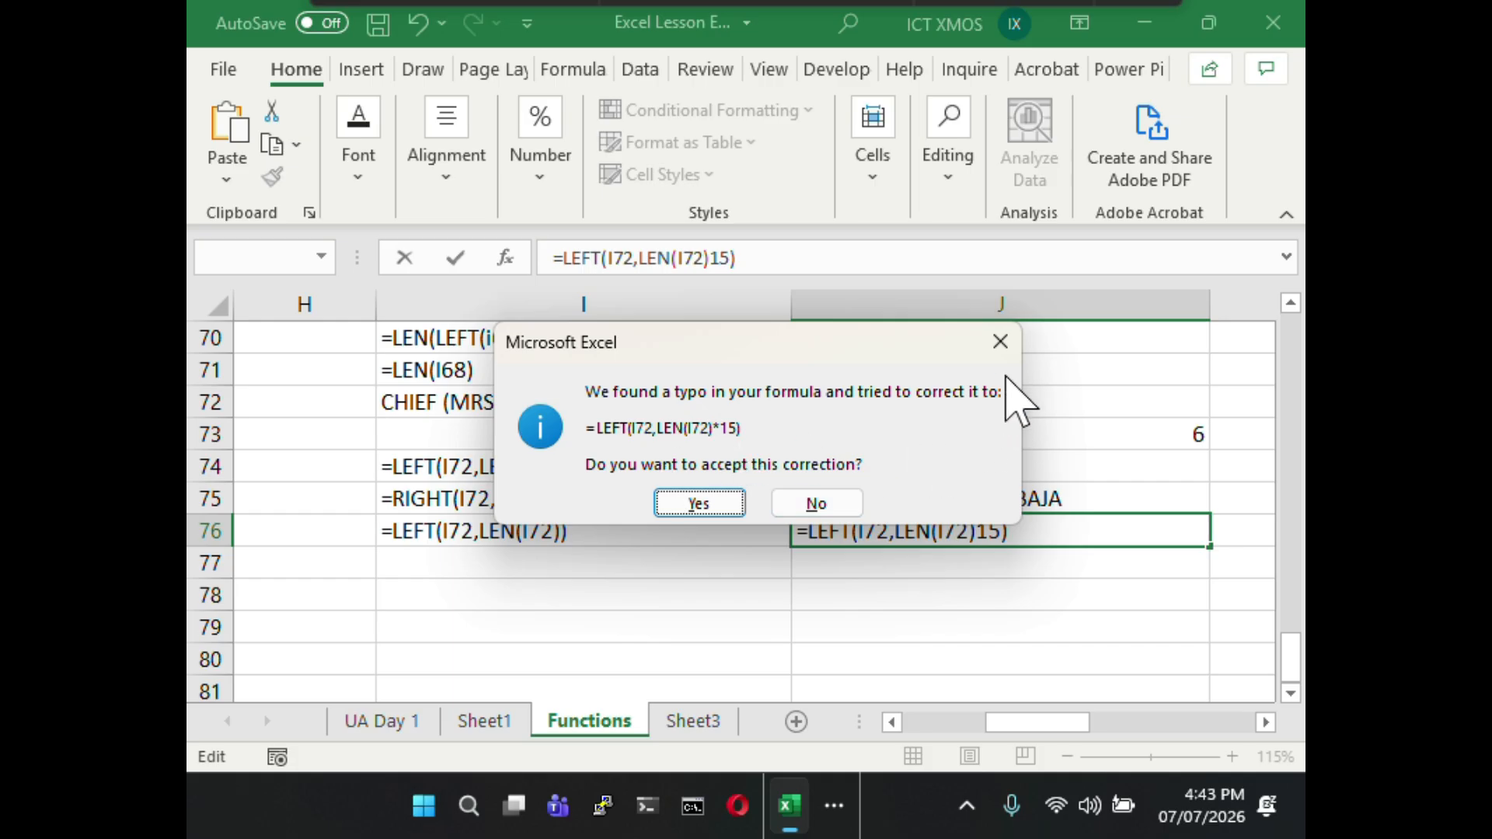
click(1000, 341)
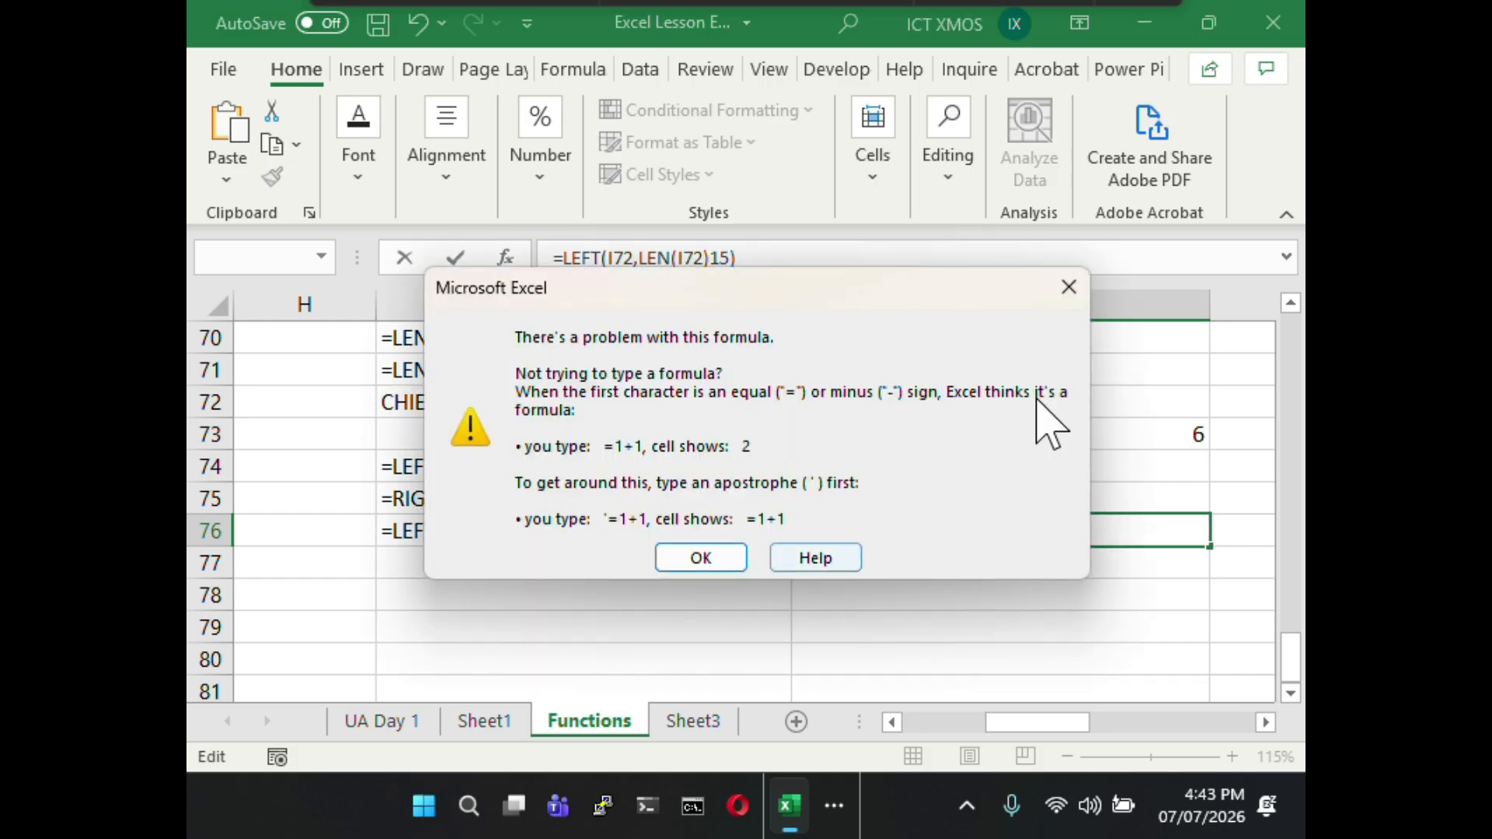
click(1067, 289)
key(Return)
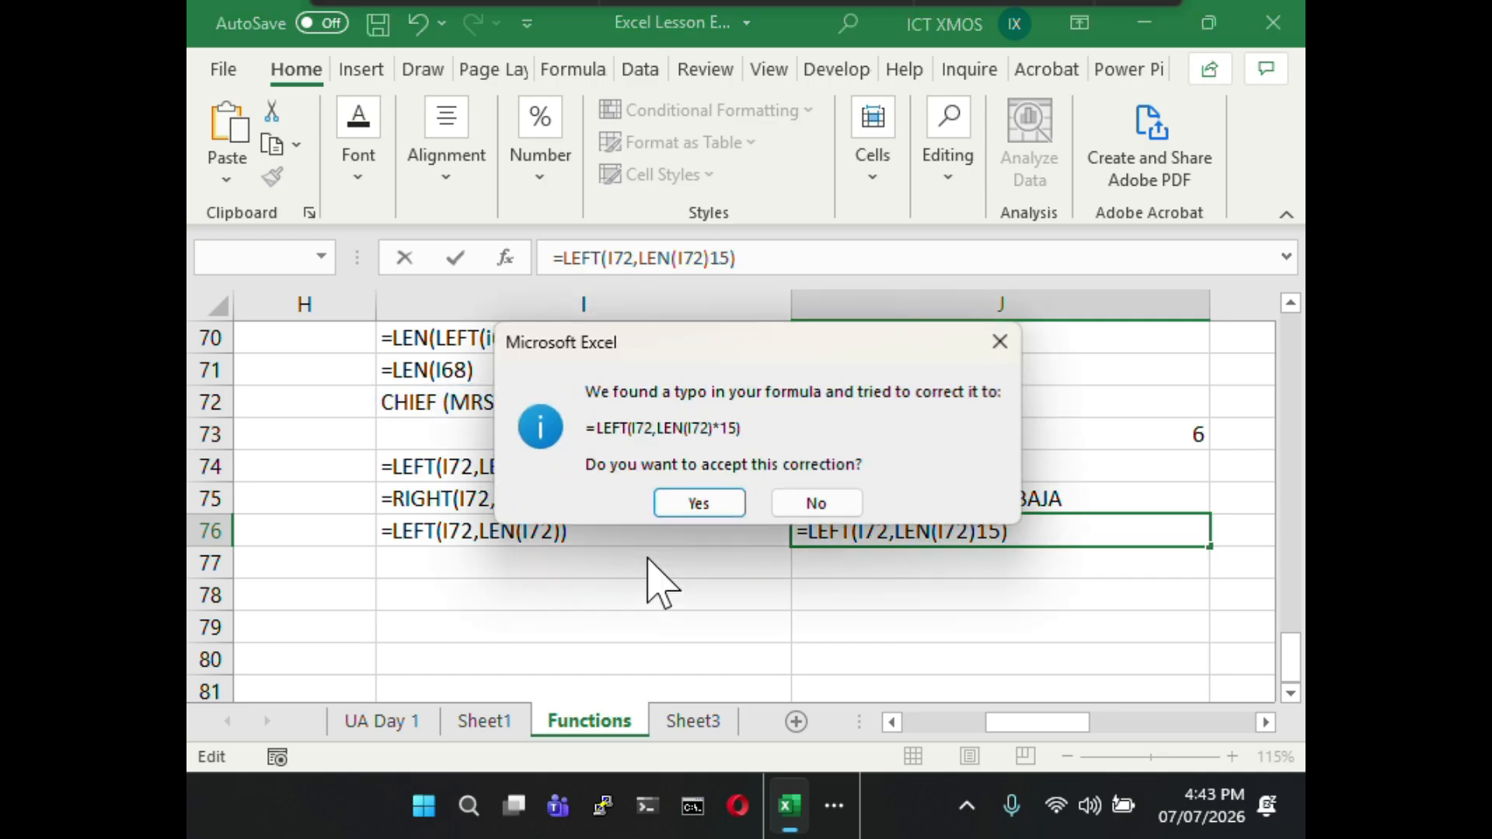
click(792, 509)
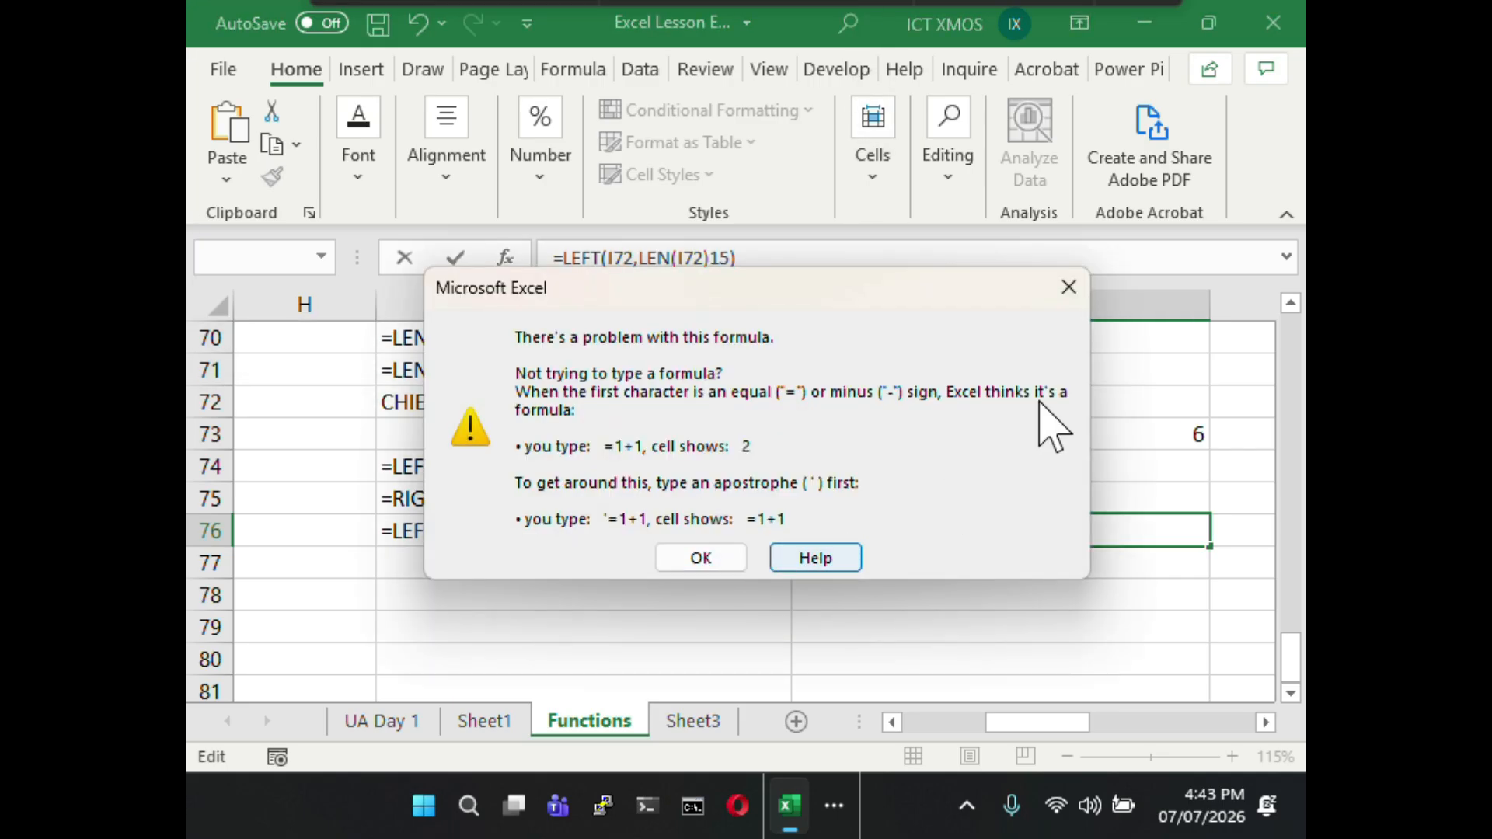
click(1068, 287)
key(BackSpace)
key(Return)
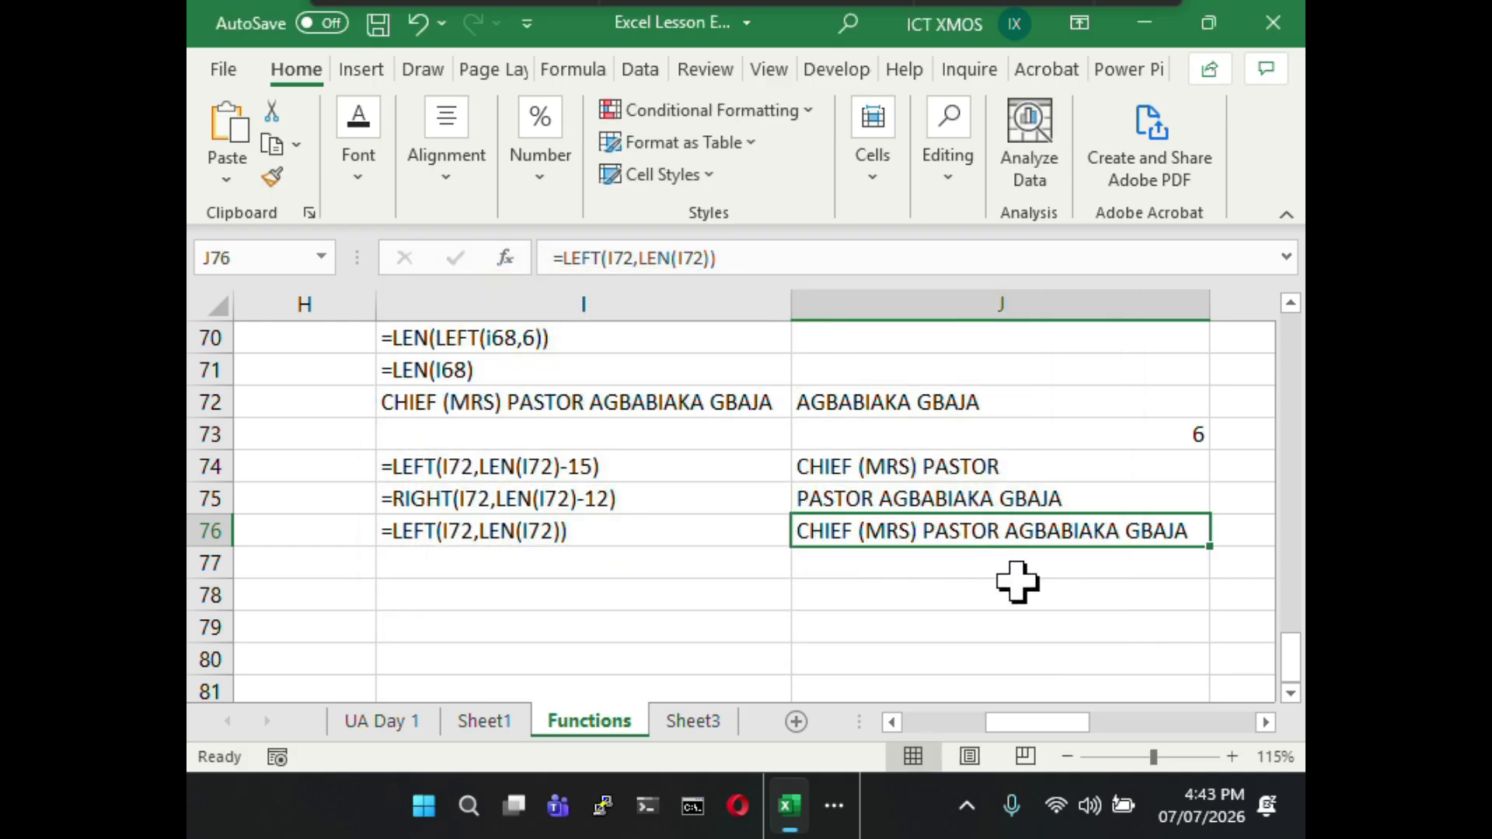
- Copy LEN(I72)) from J76's formula and enter the label =LEN(I72)) in I77
click(711, 258)
drag(711, 258, 644, 258)
key(ctrl+c)
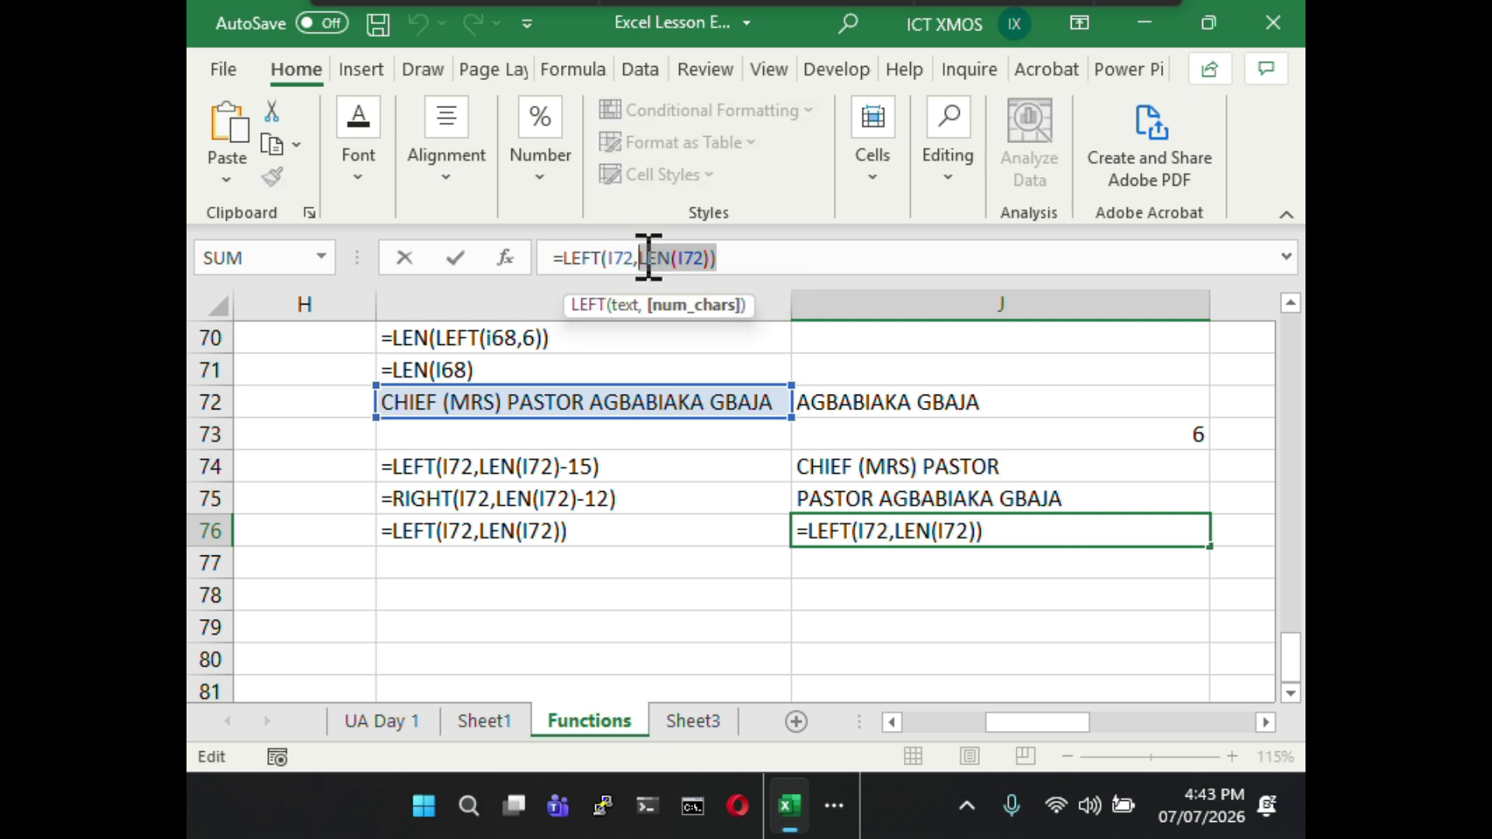
key(Escape)
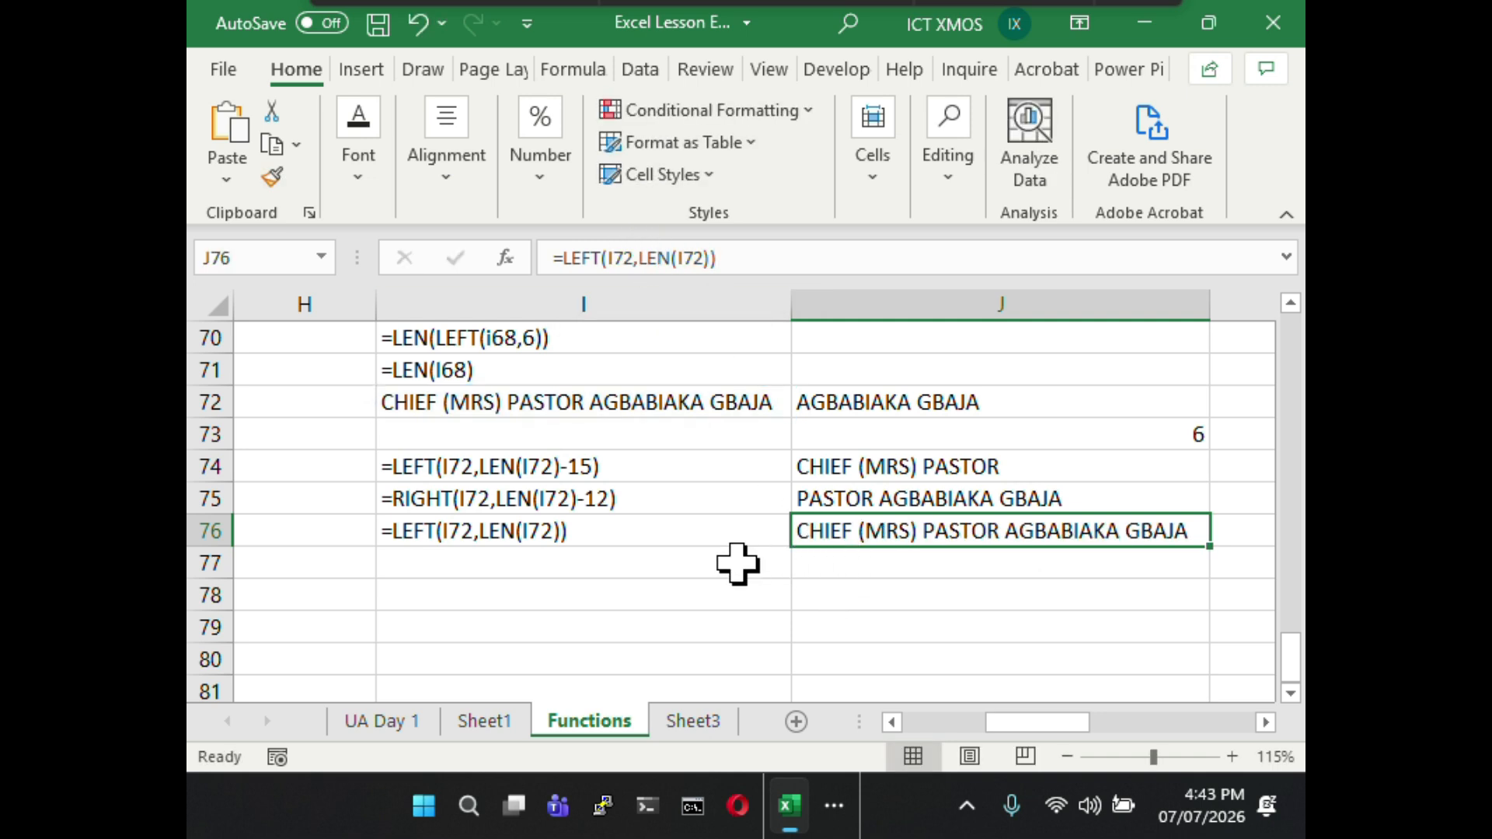
click(737, 563)
click(642, 262)
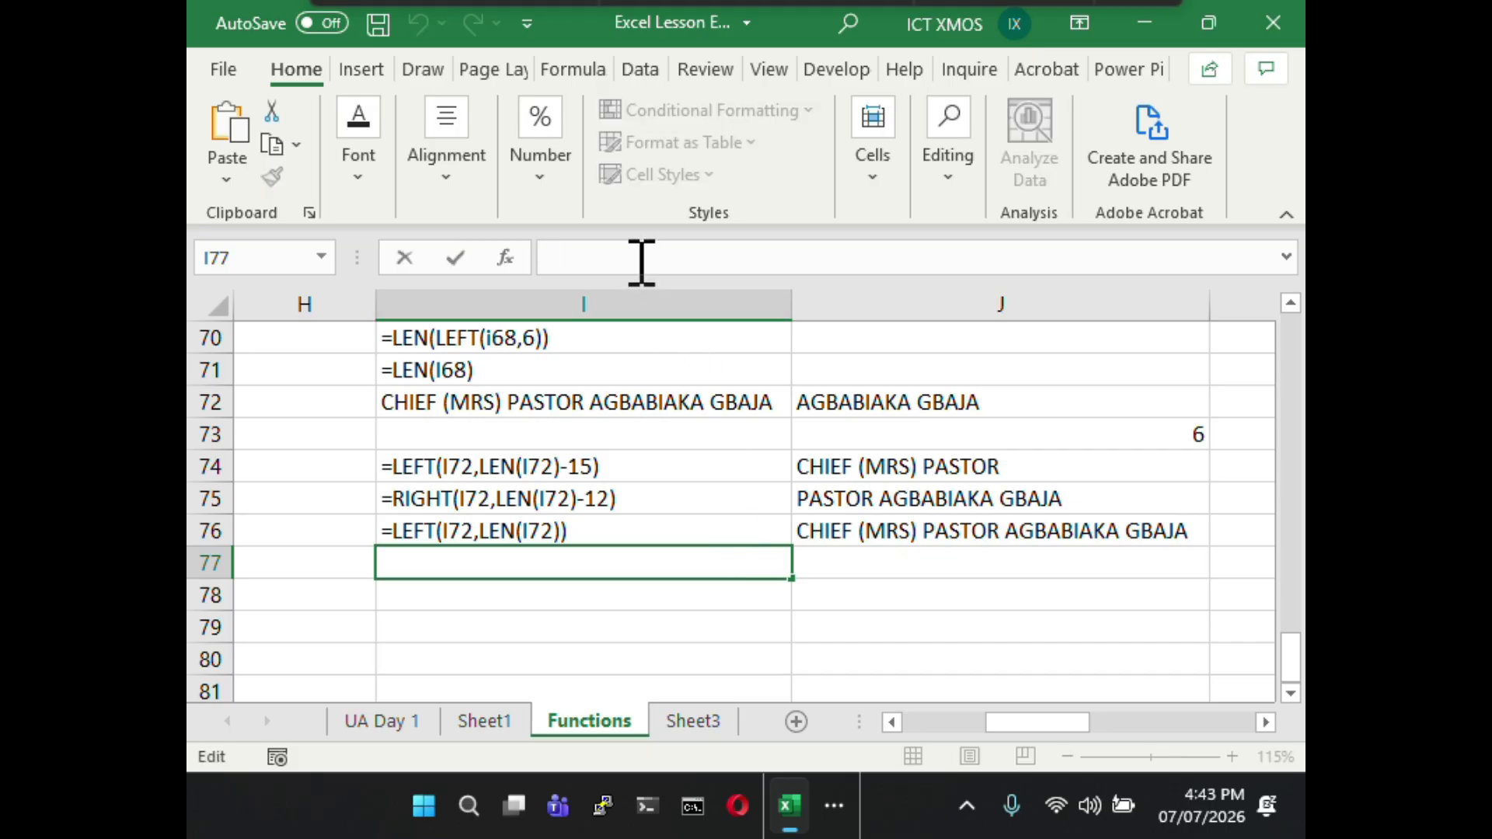
key(ctrl+v)
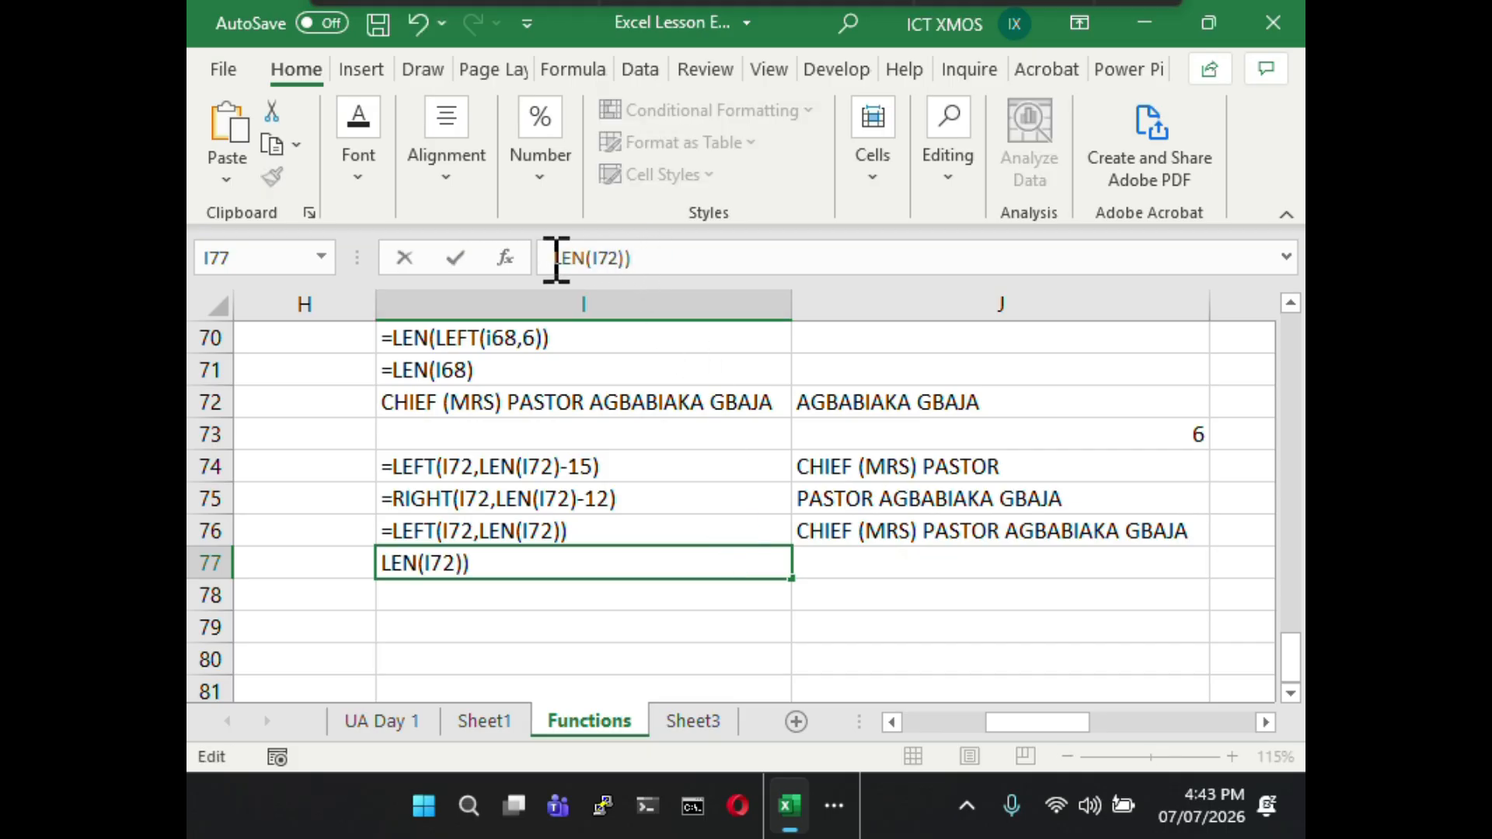
text(=)
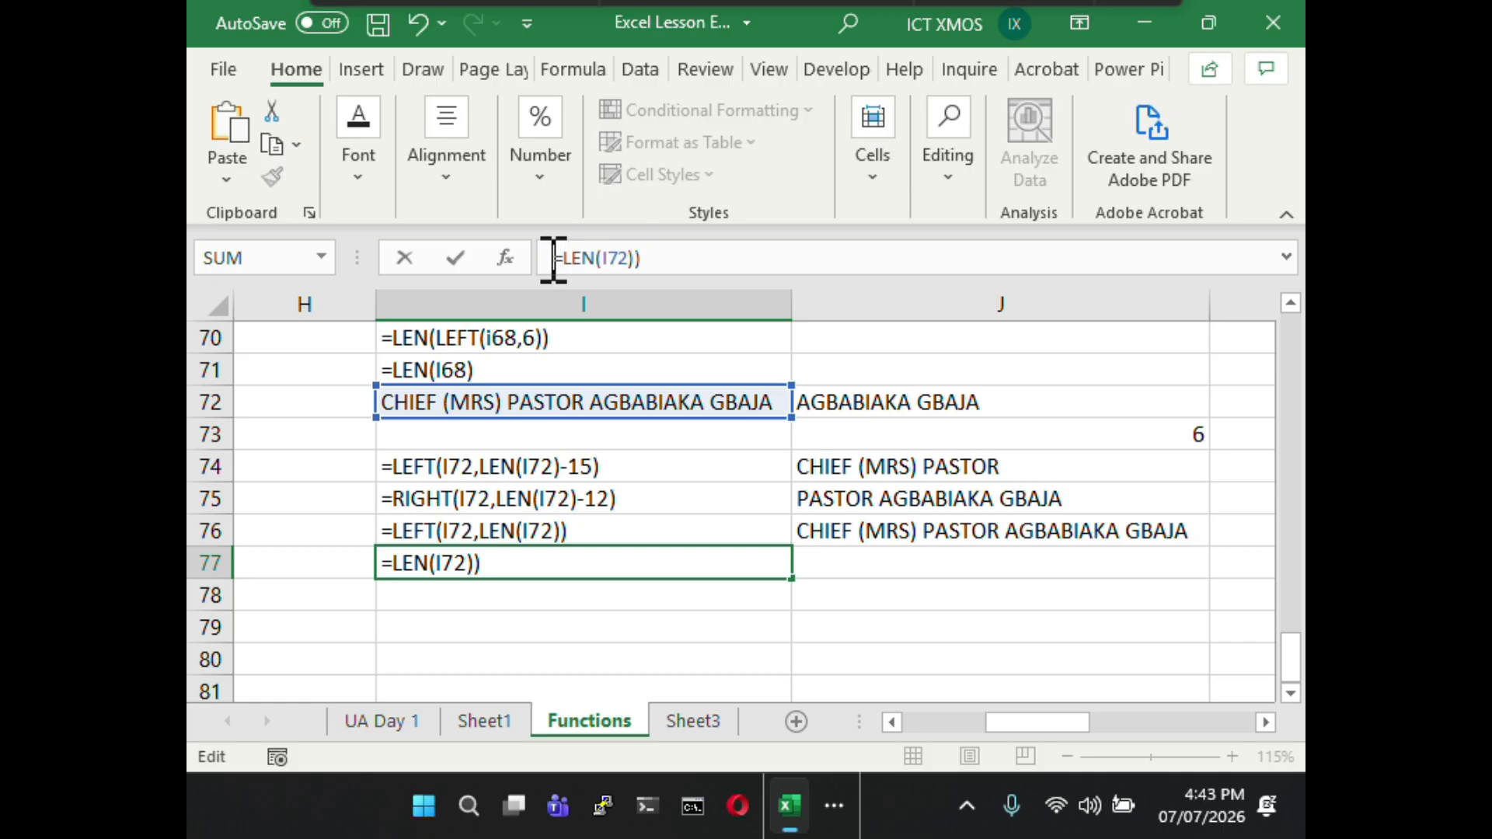
click(894, 567)
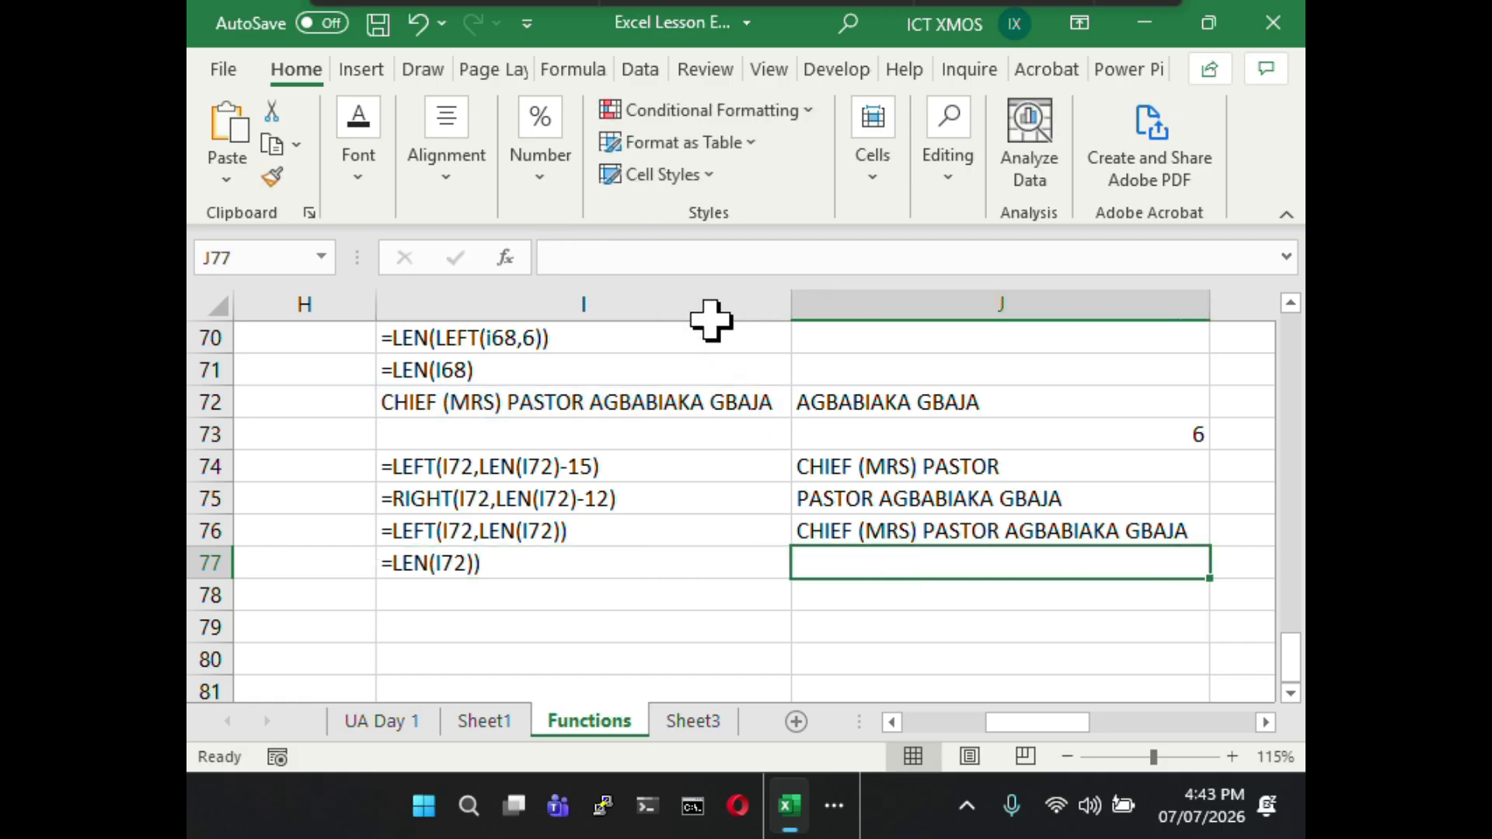
click(688, 262)
- Enter =LEN(I72) in J77, dropping the extra parenthesis, so it shows 34
key(ctrl+v)
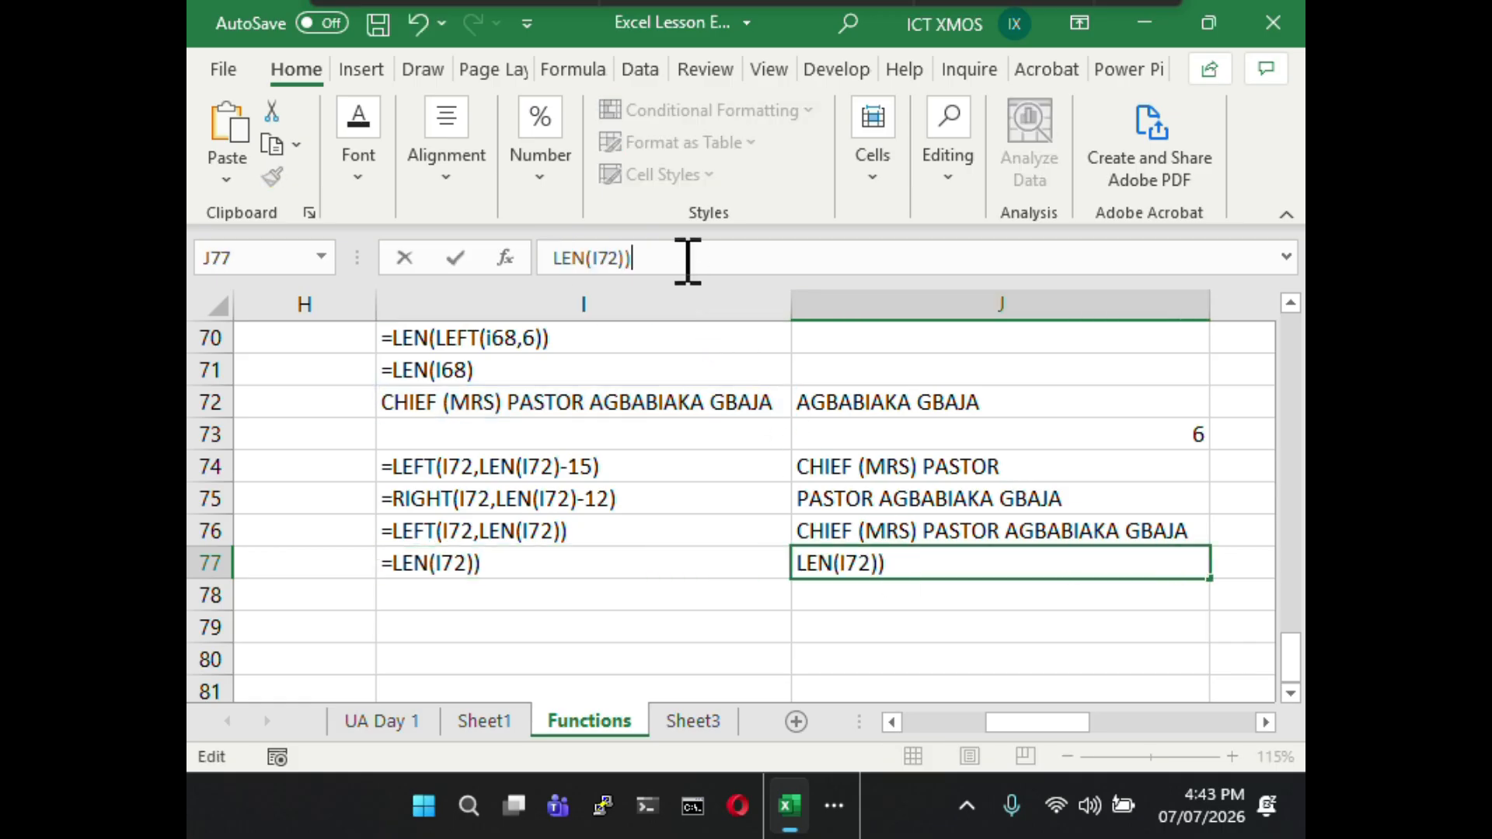
click(556, 264)
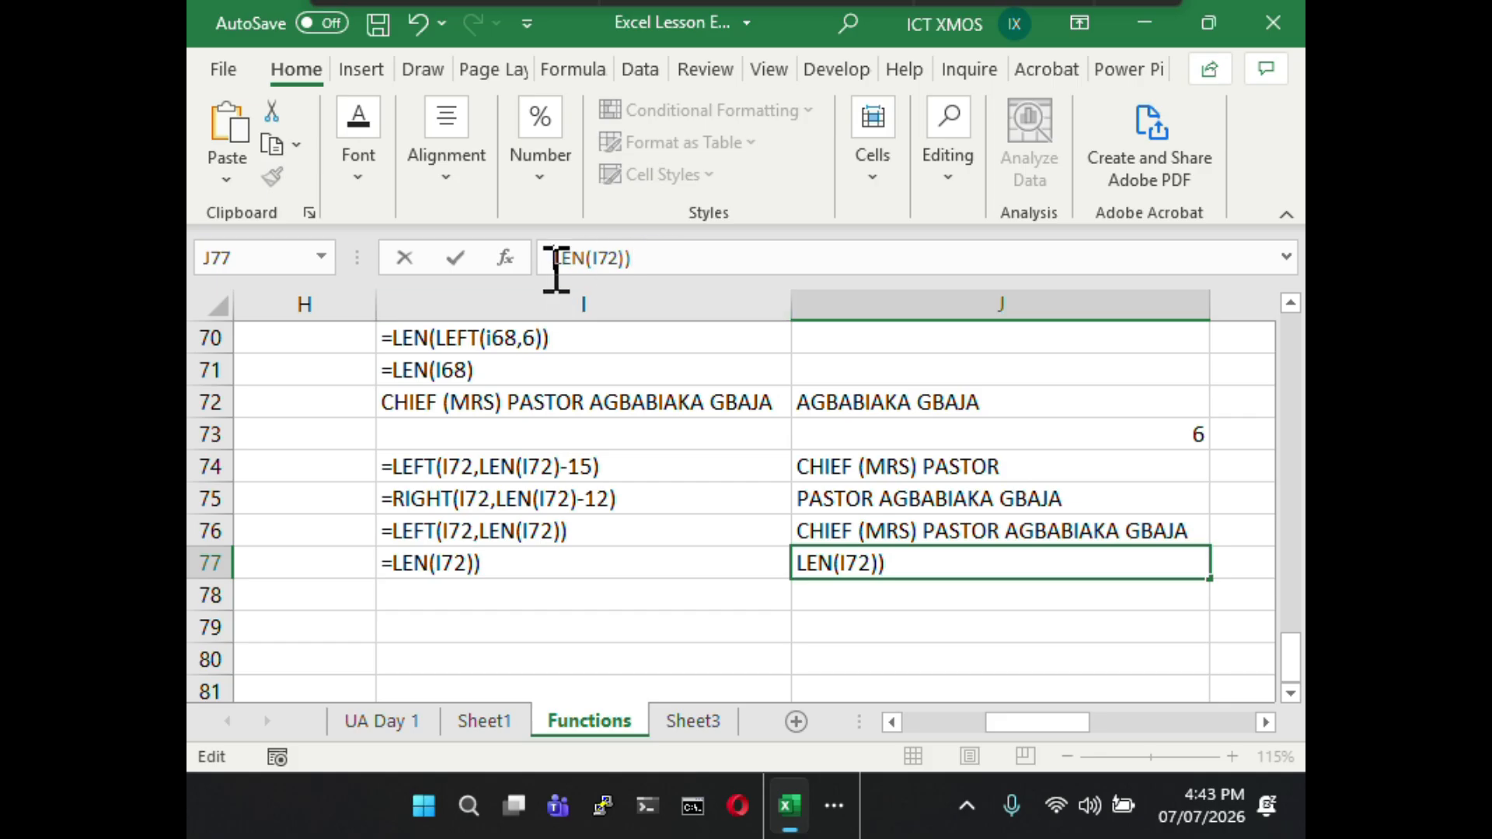
text(=)
key(Return)
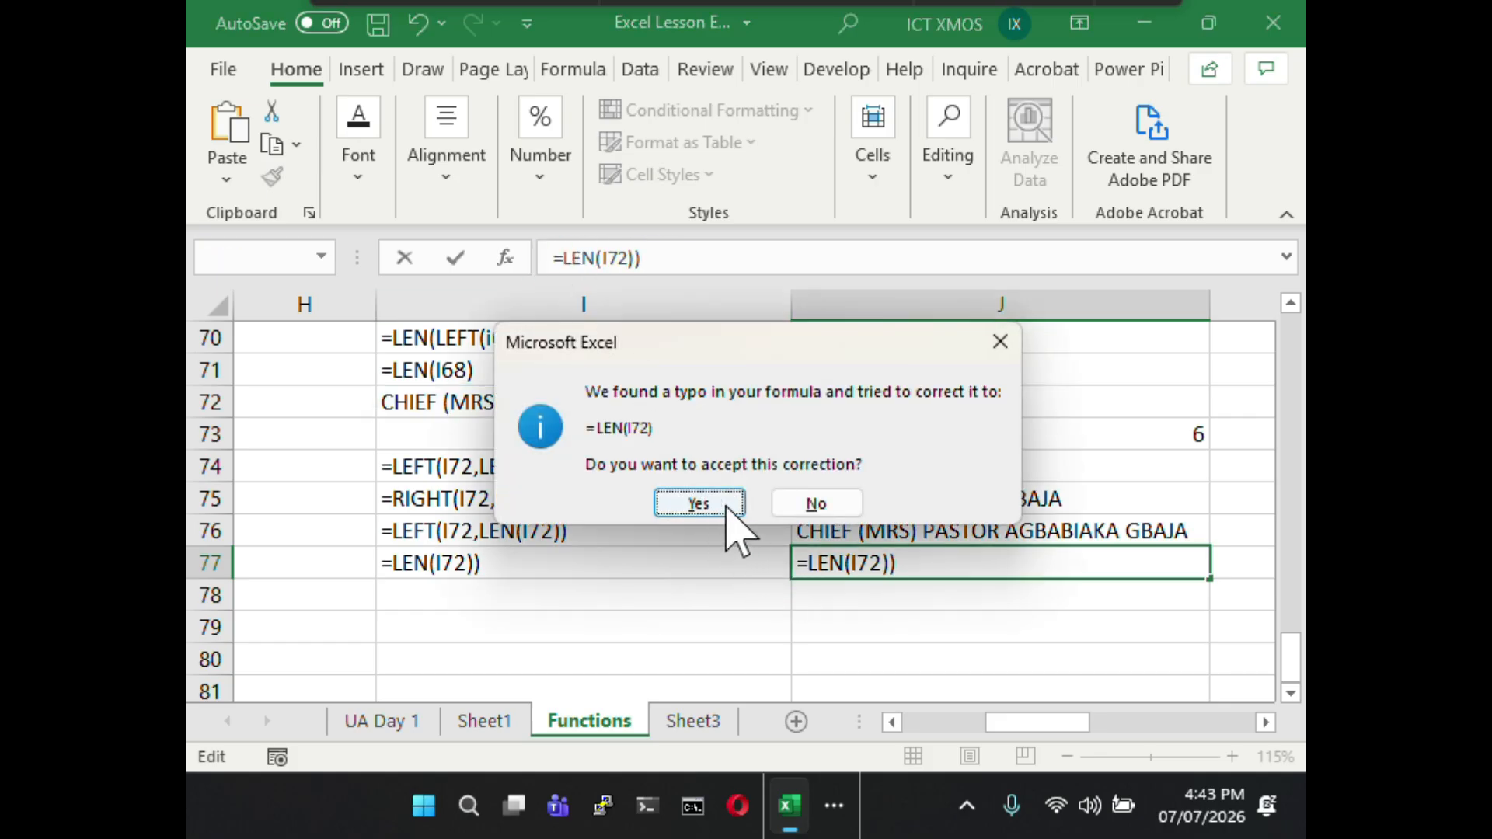
click(809, 518)
click(1068, 288)
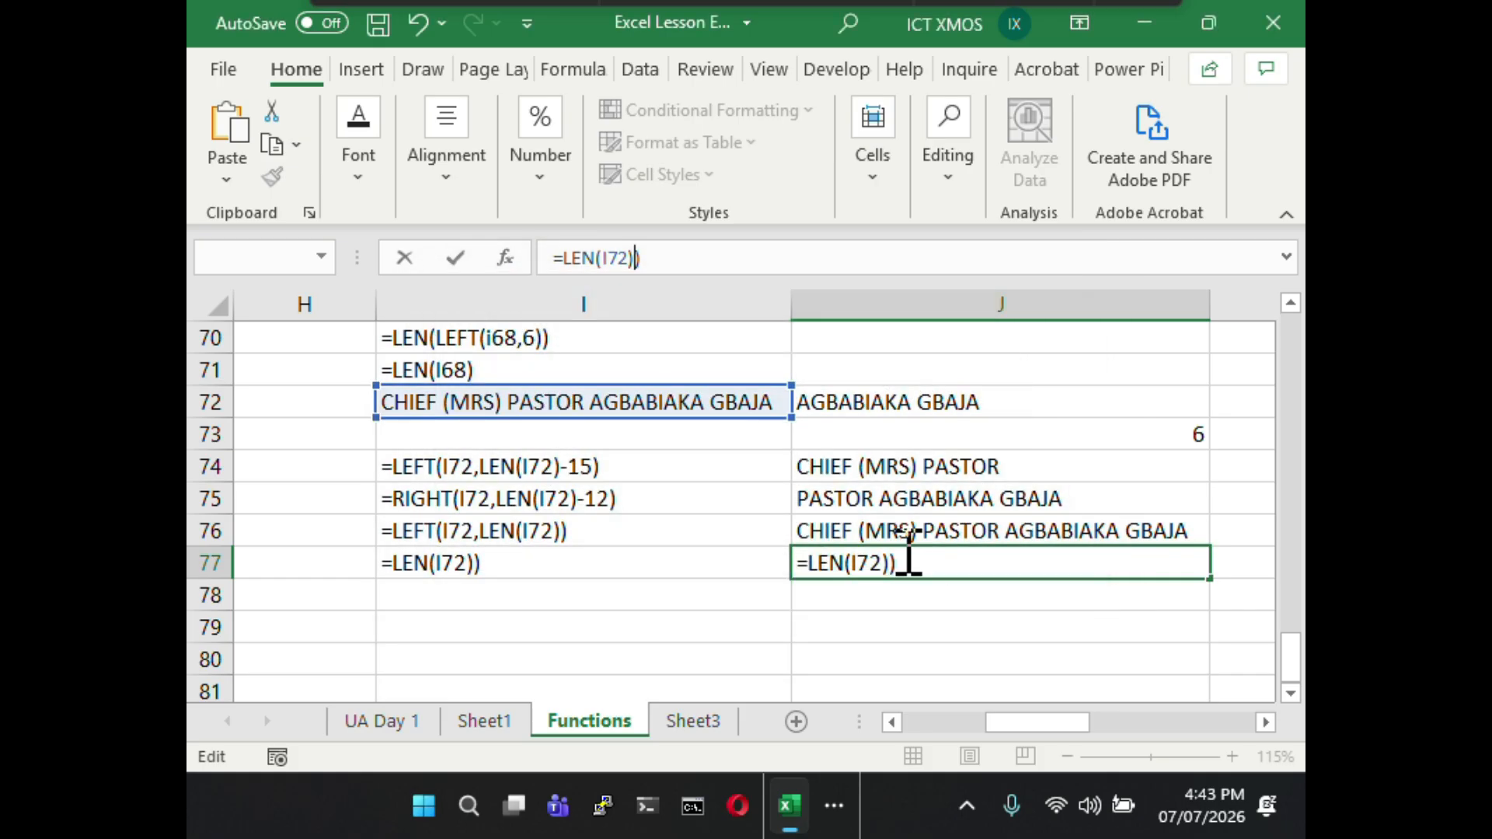
click(871, 564)
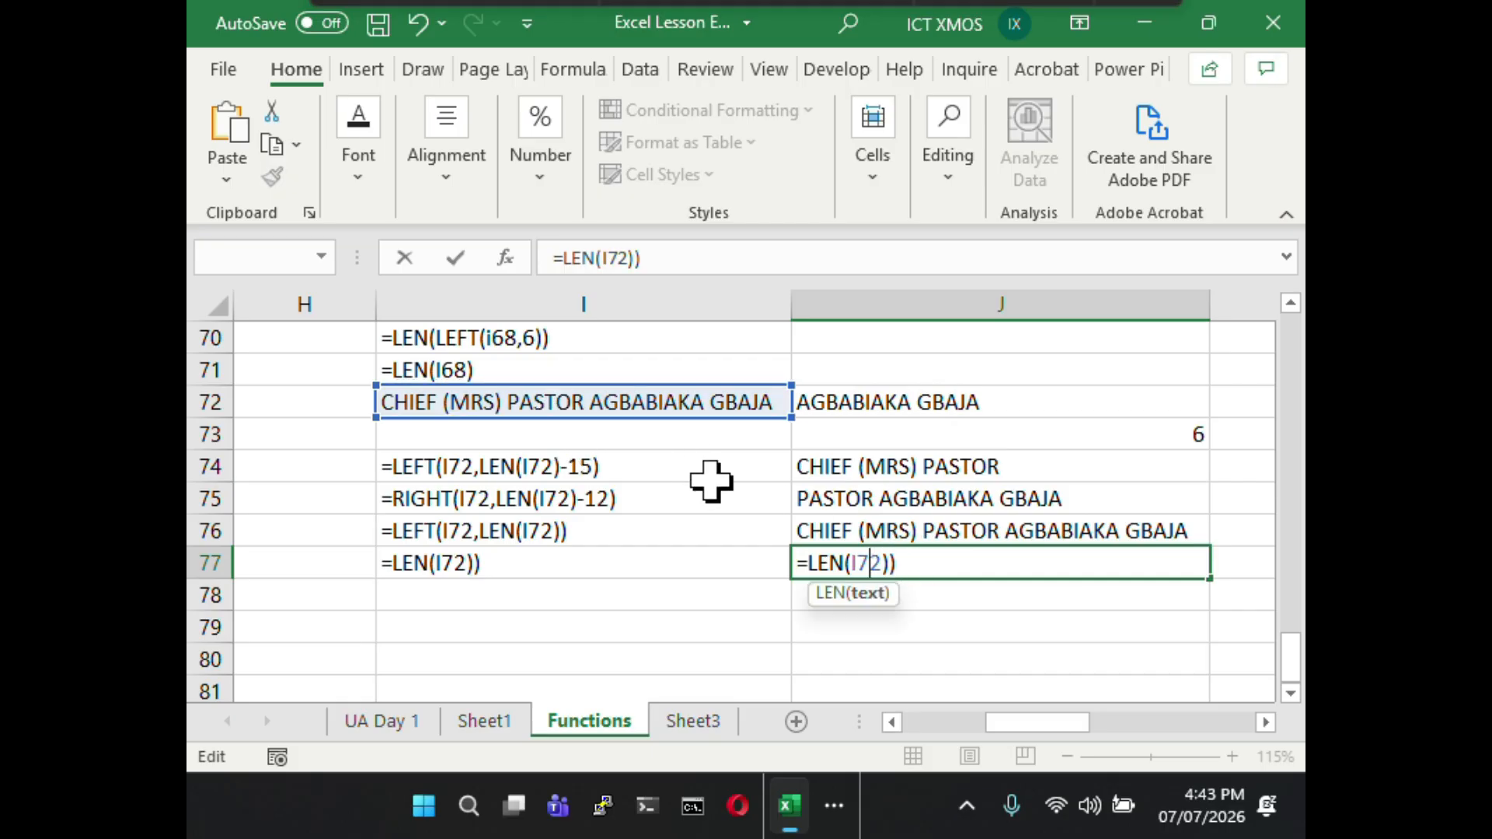
click(924, 563)
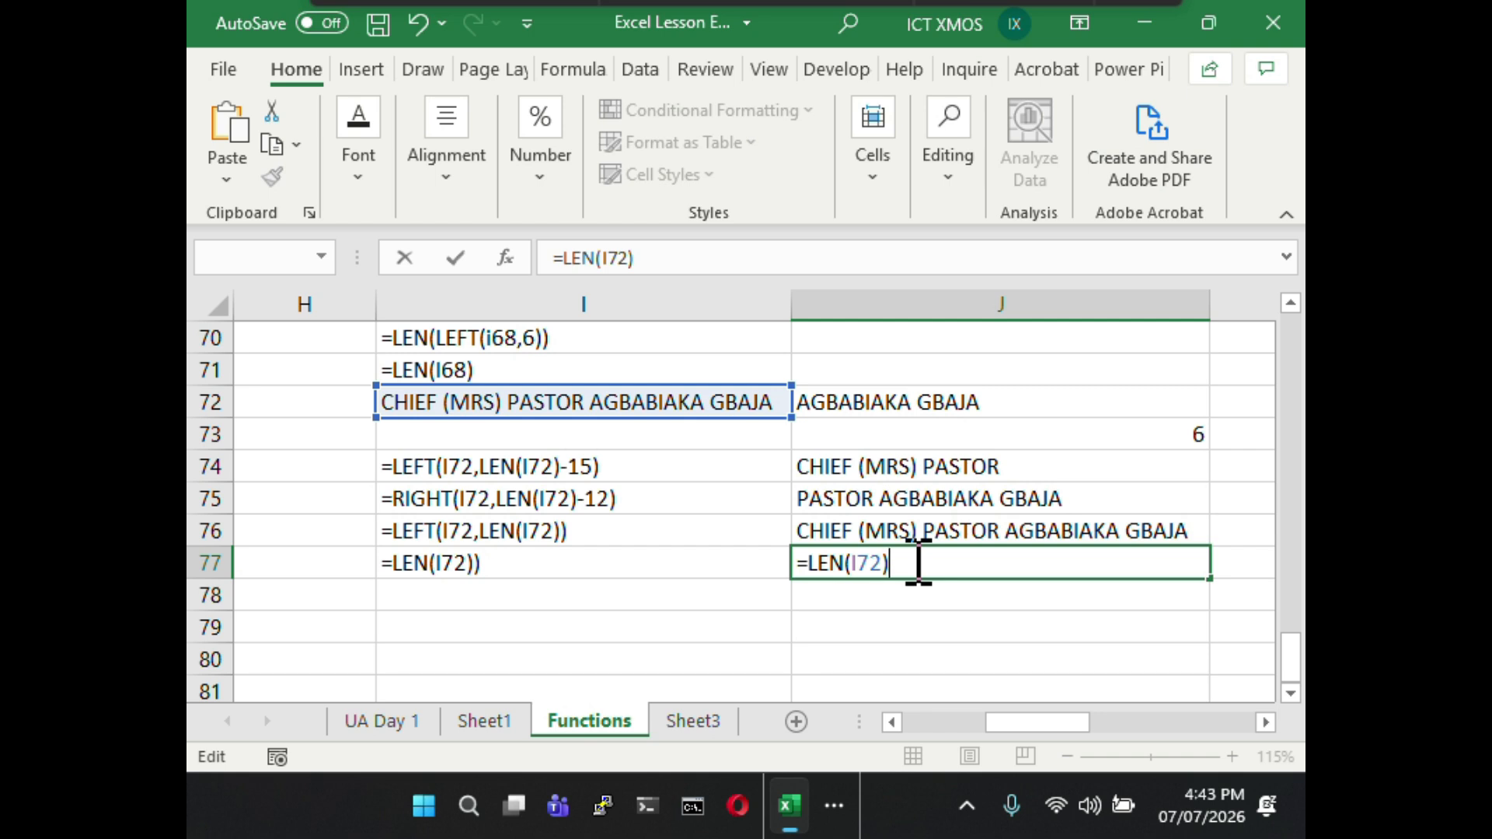
key(Return)
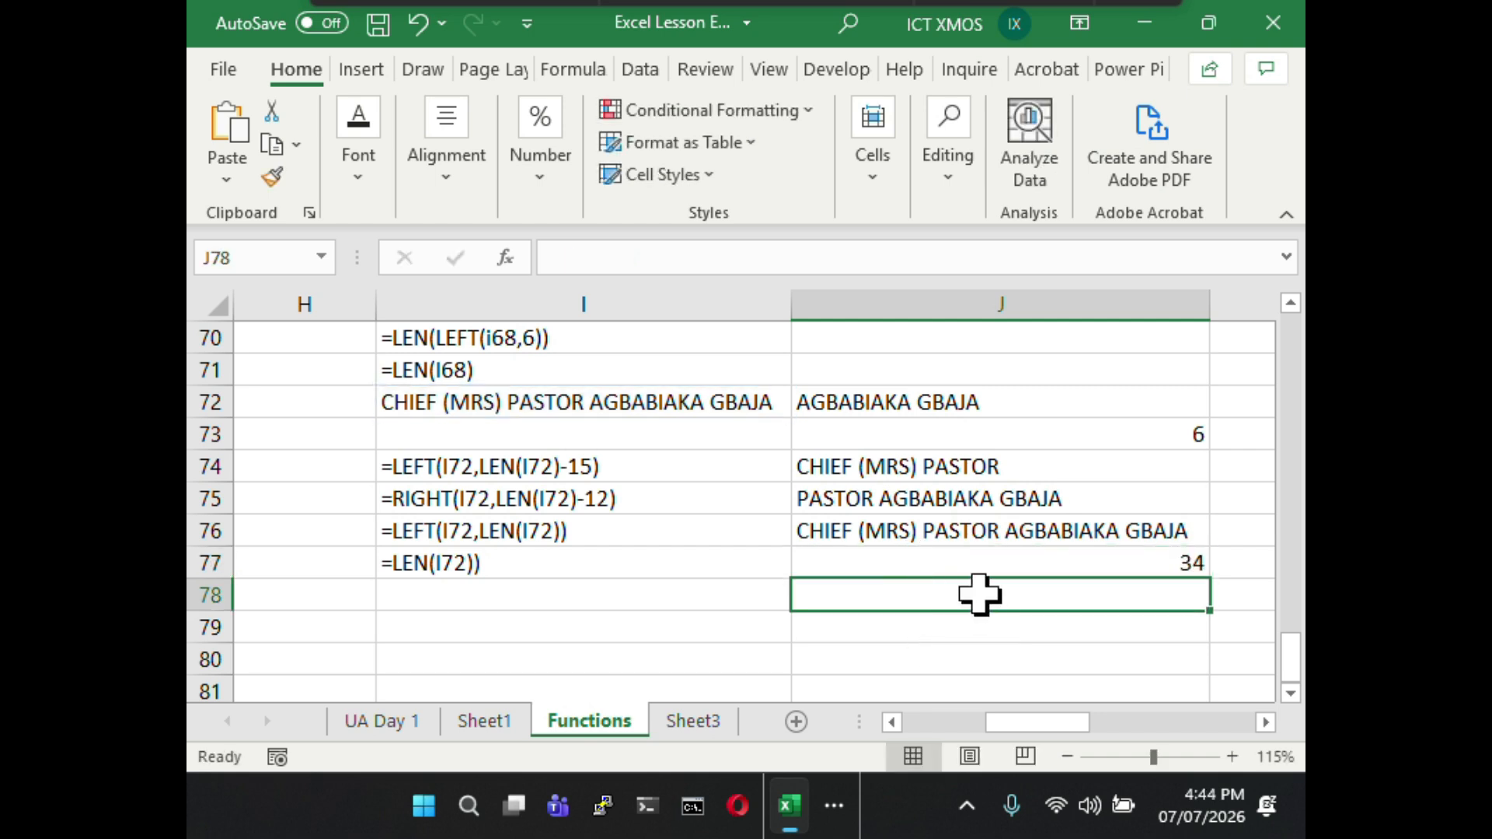
click(1022, 566)
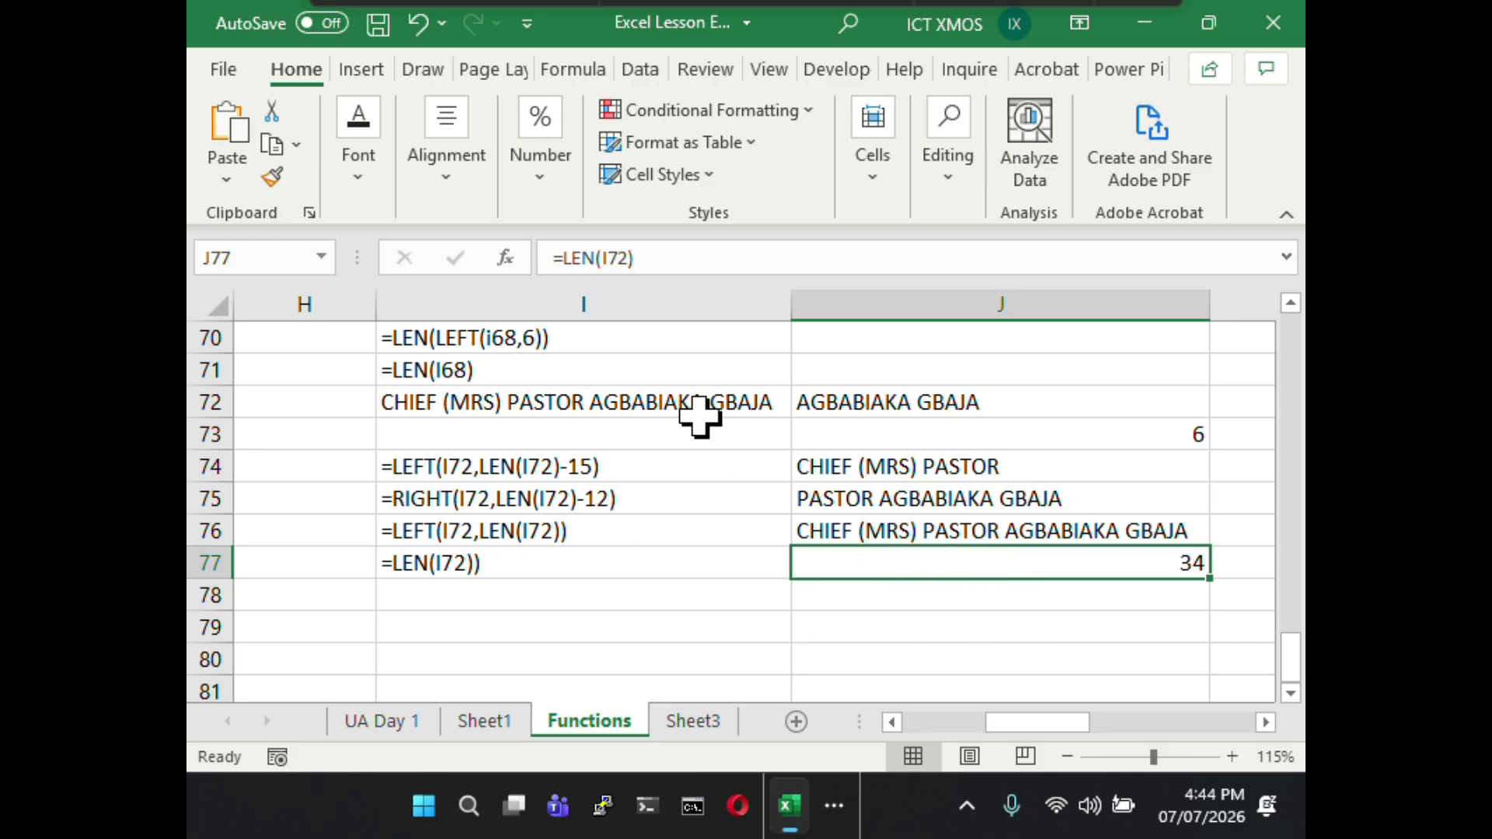
- Try a negative LEN in J76's formula, see #VALUE!, and revert it
click(917, 534)
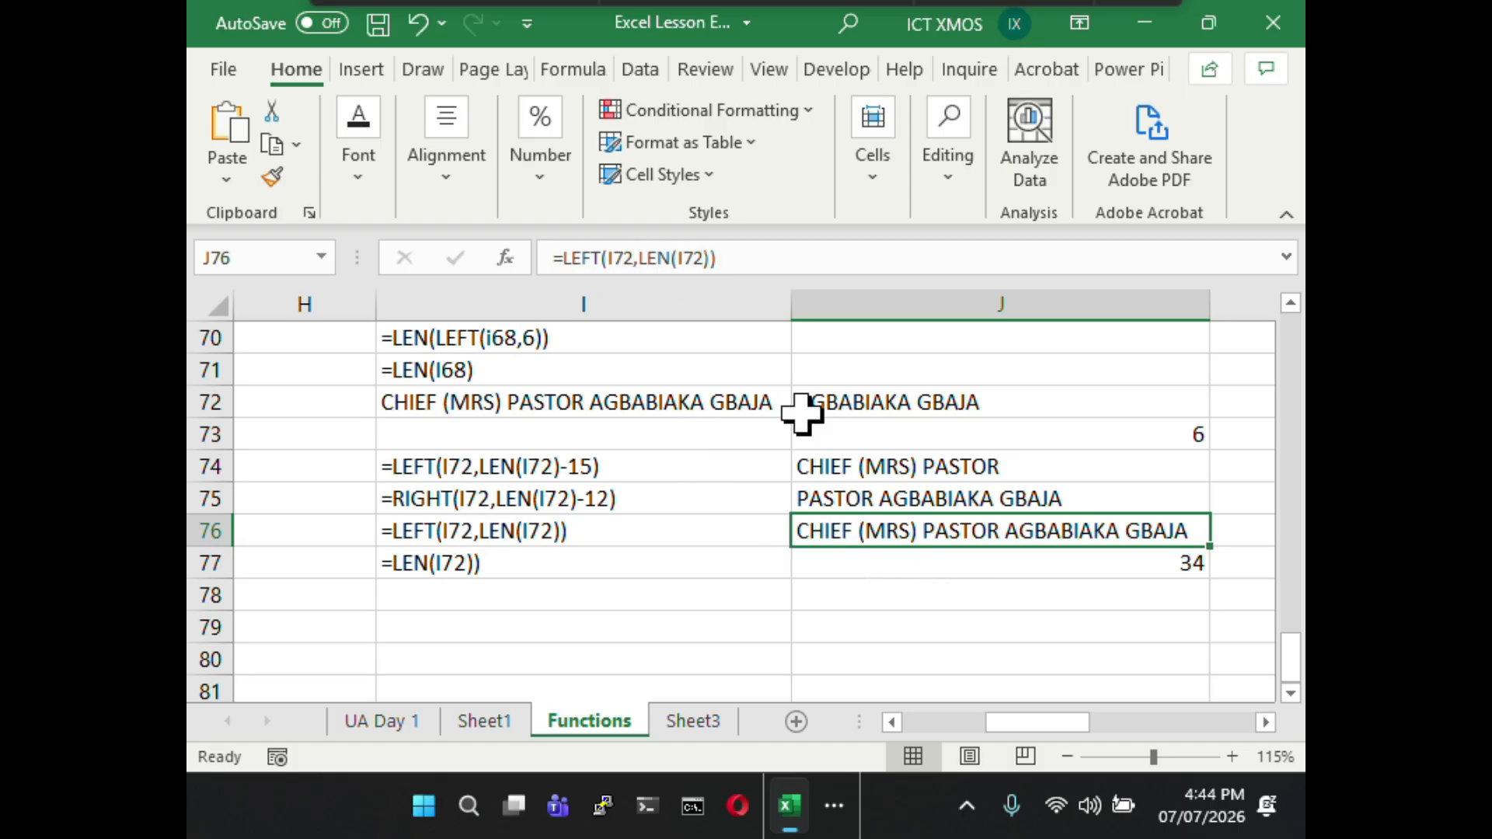
click(642, 259)
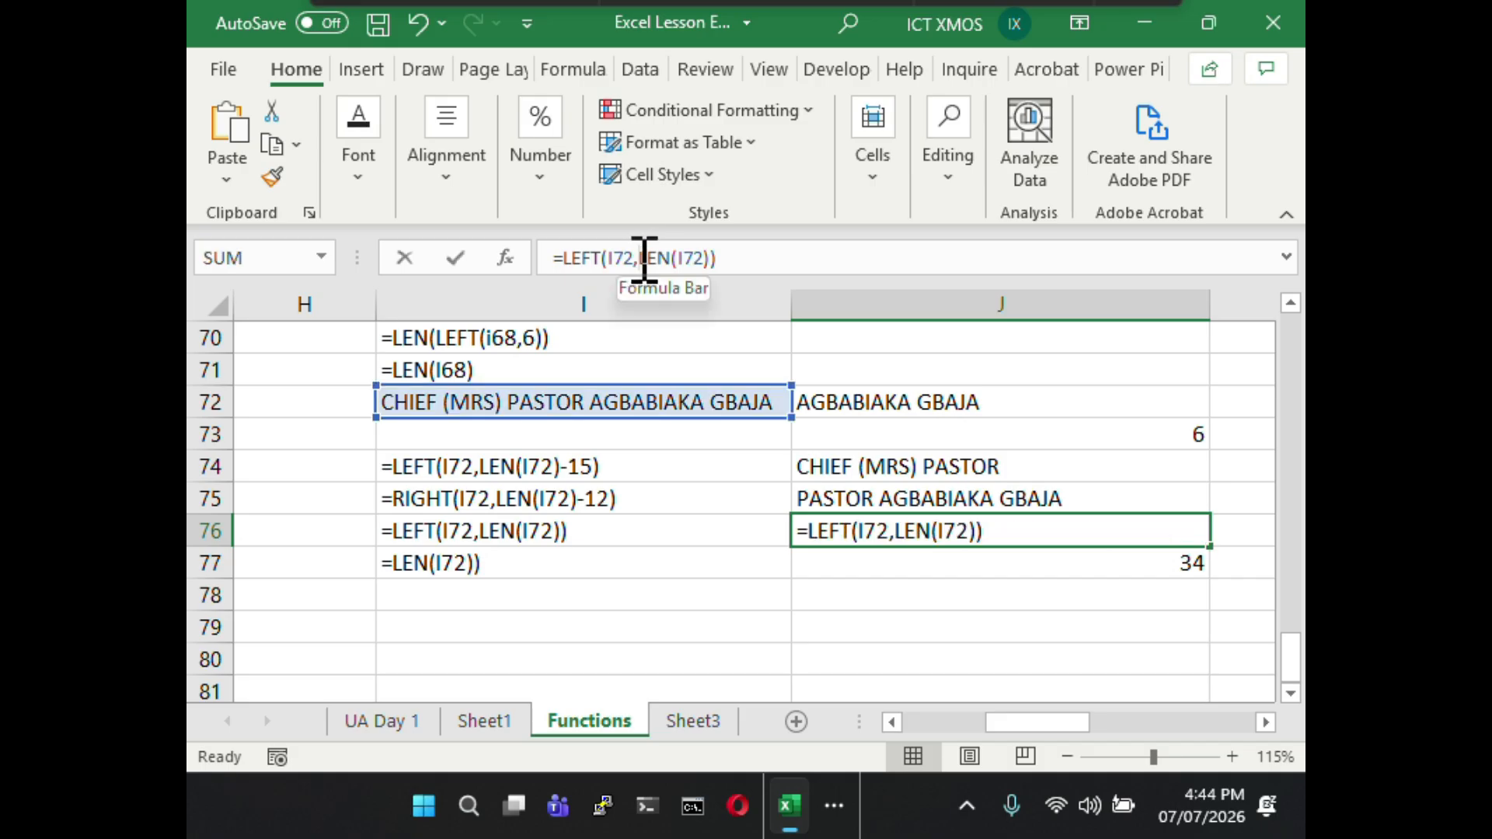
drag(640, 258, 708, 261)
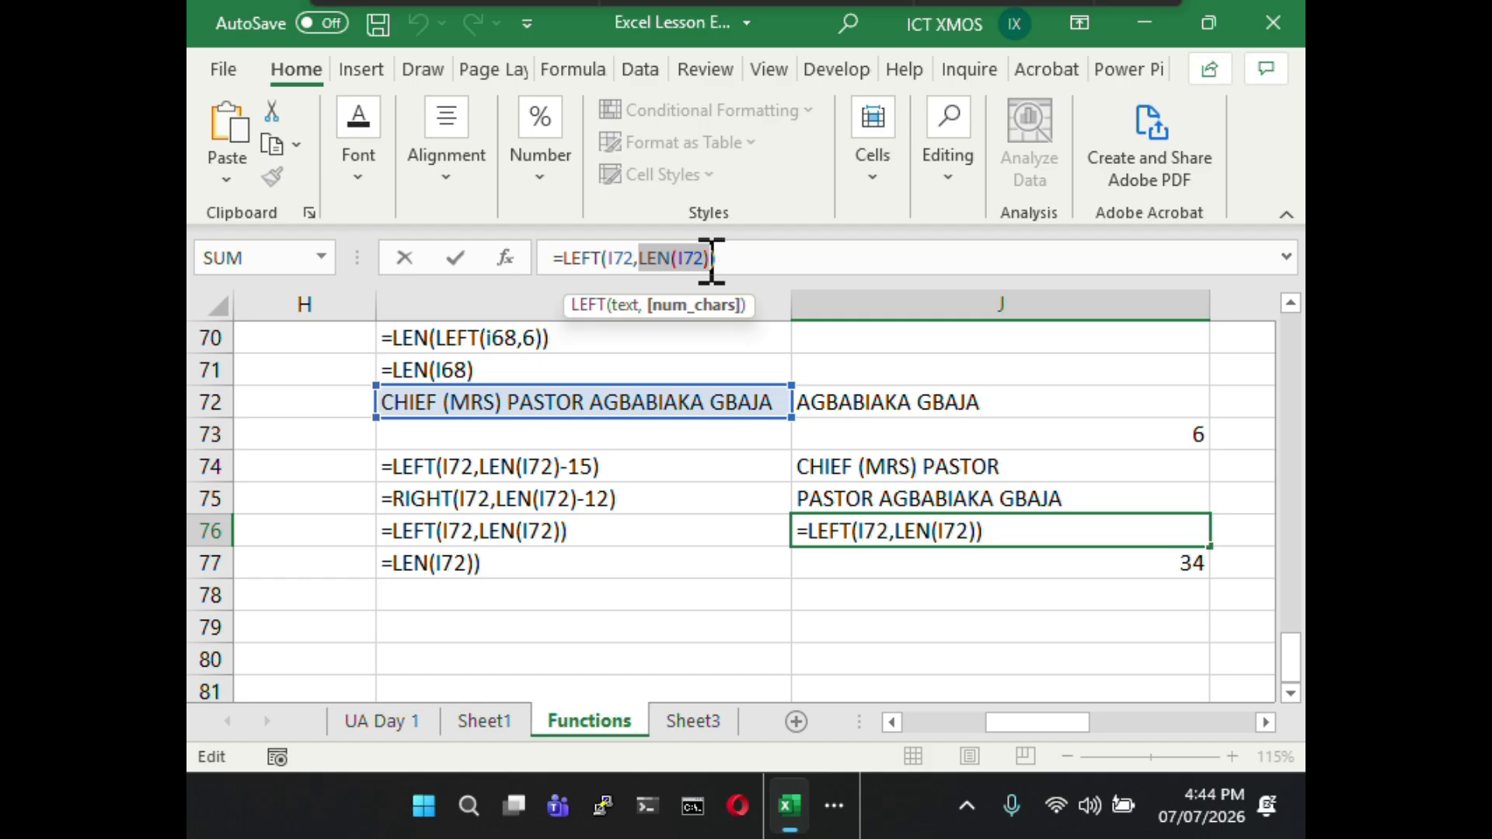
click(806, 259)
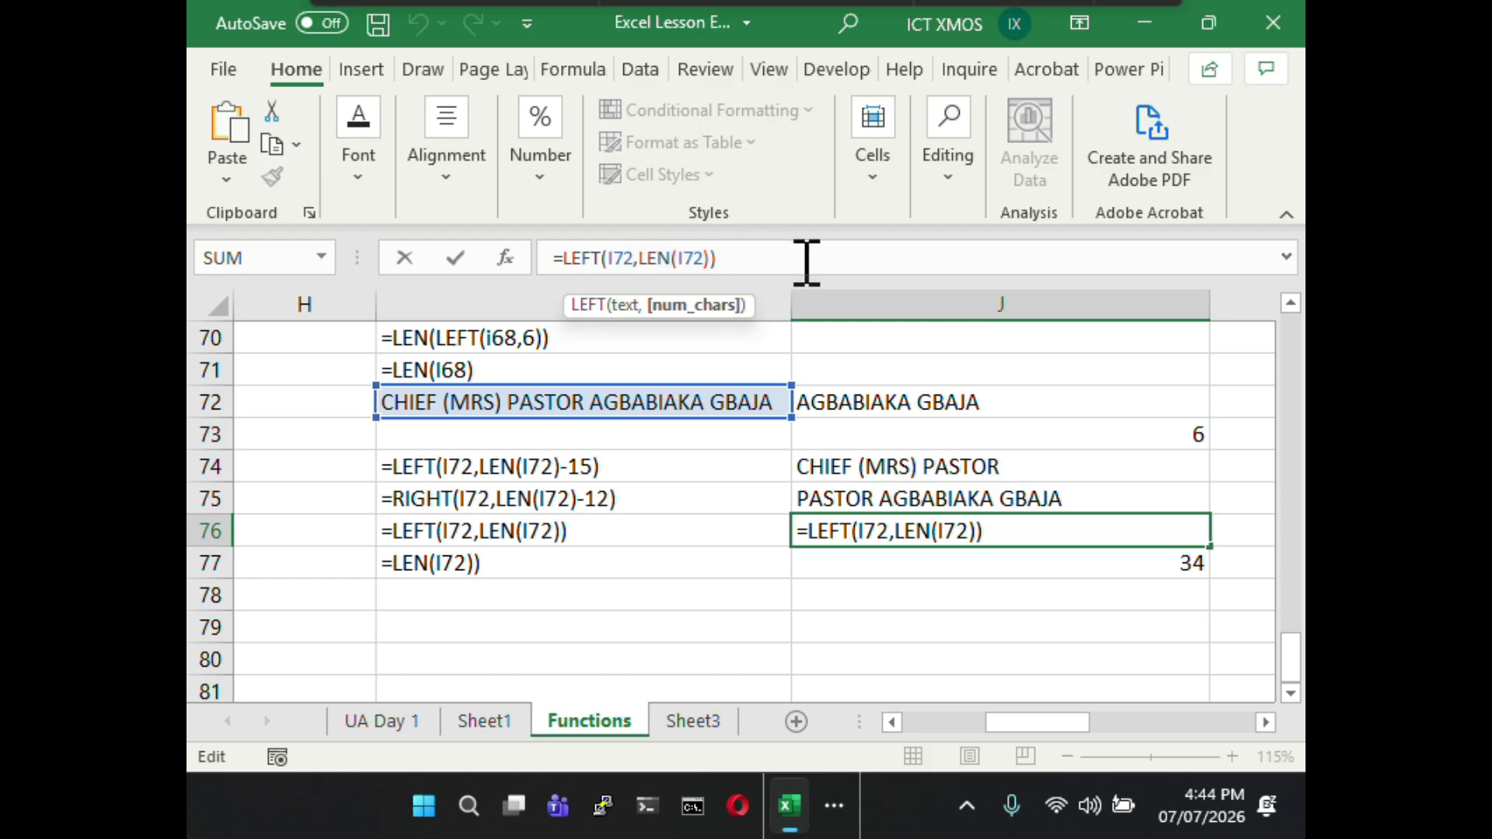
click(642, 258)
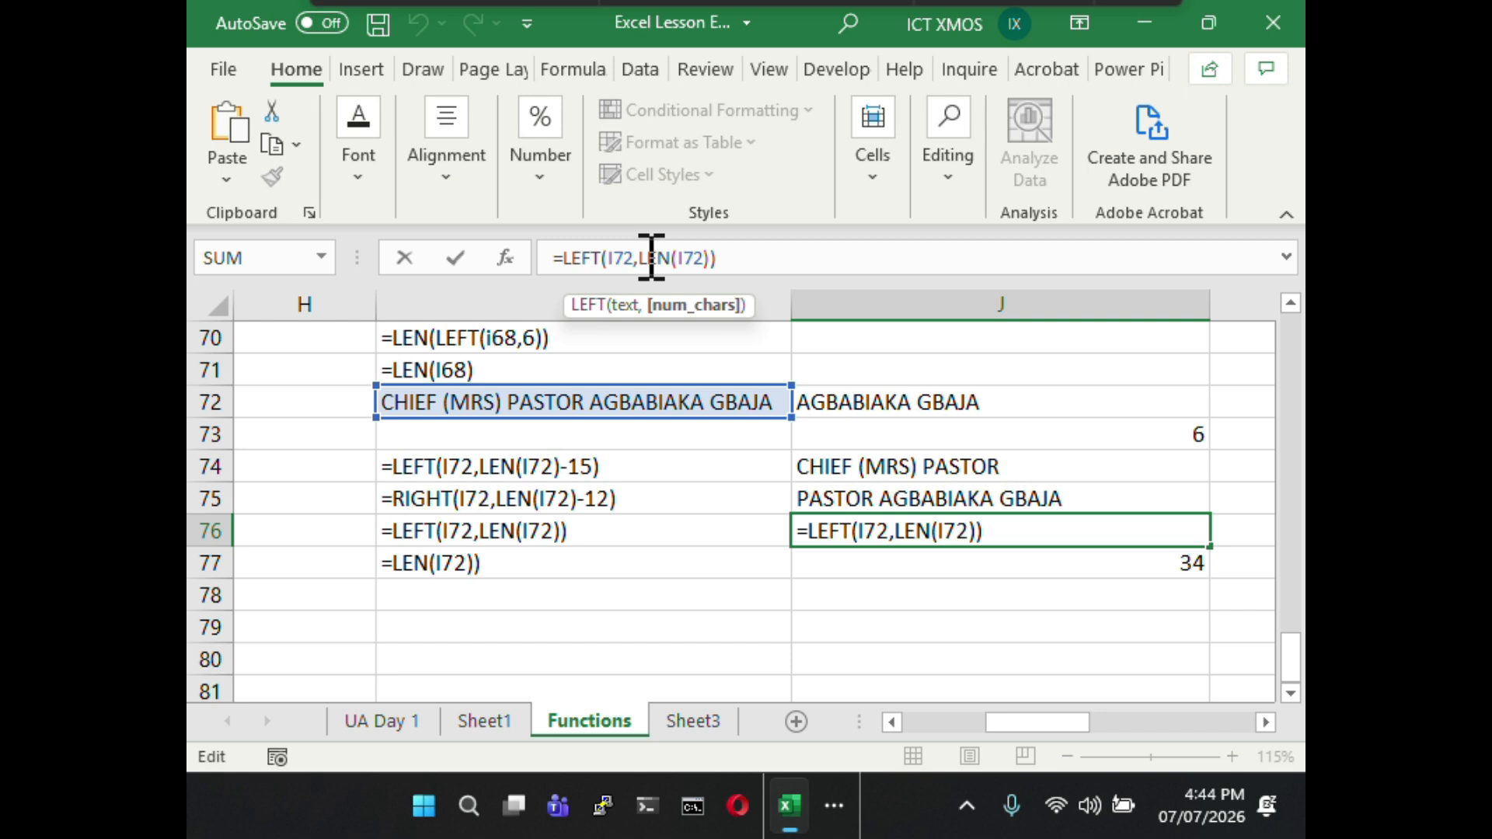
text(-)
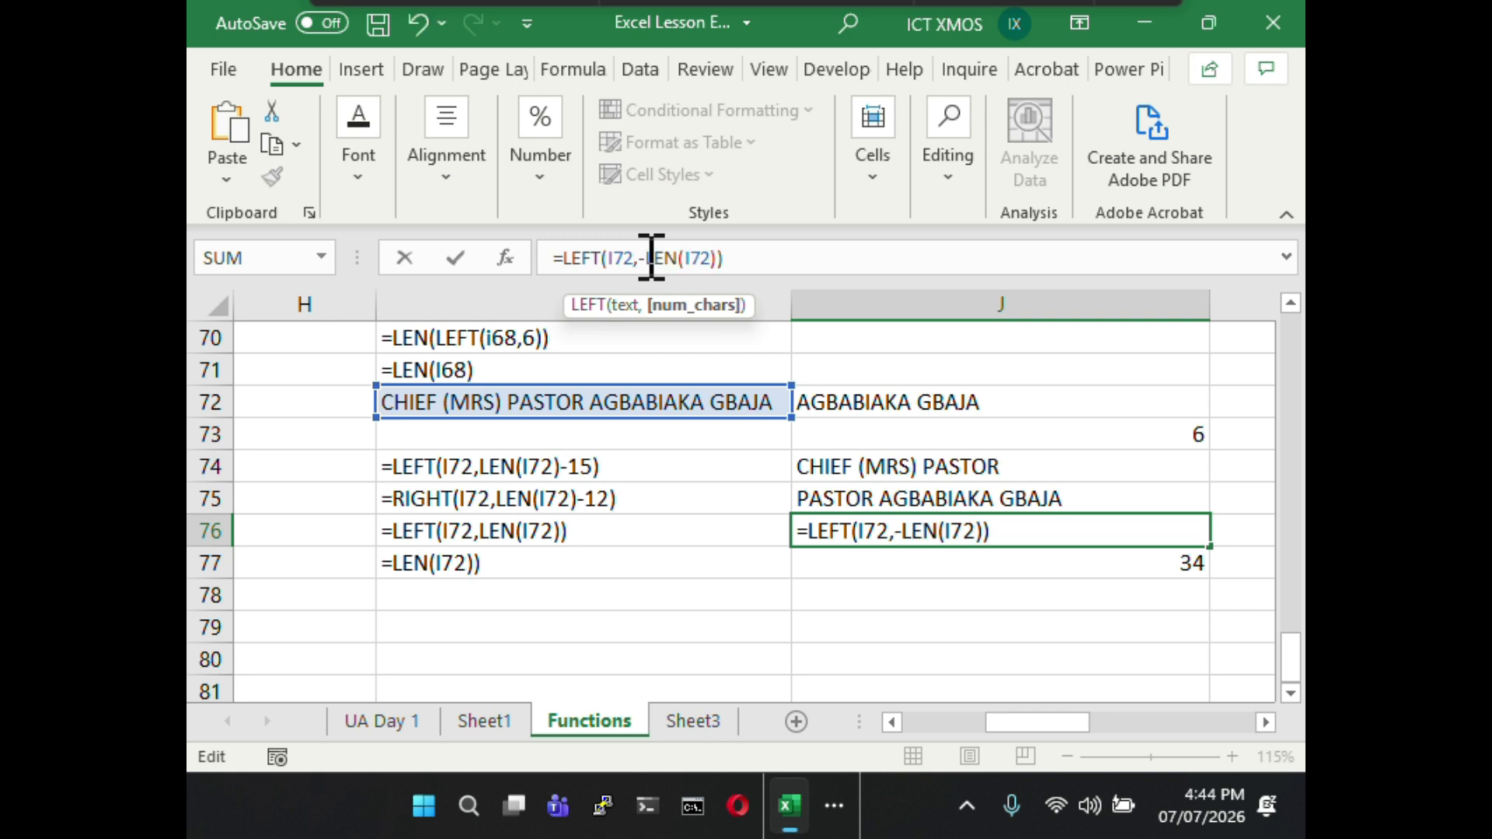
key(Return)
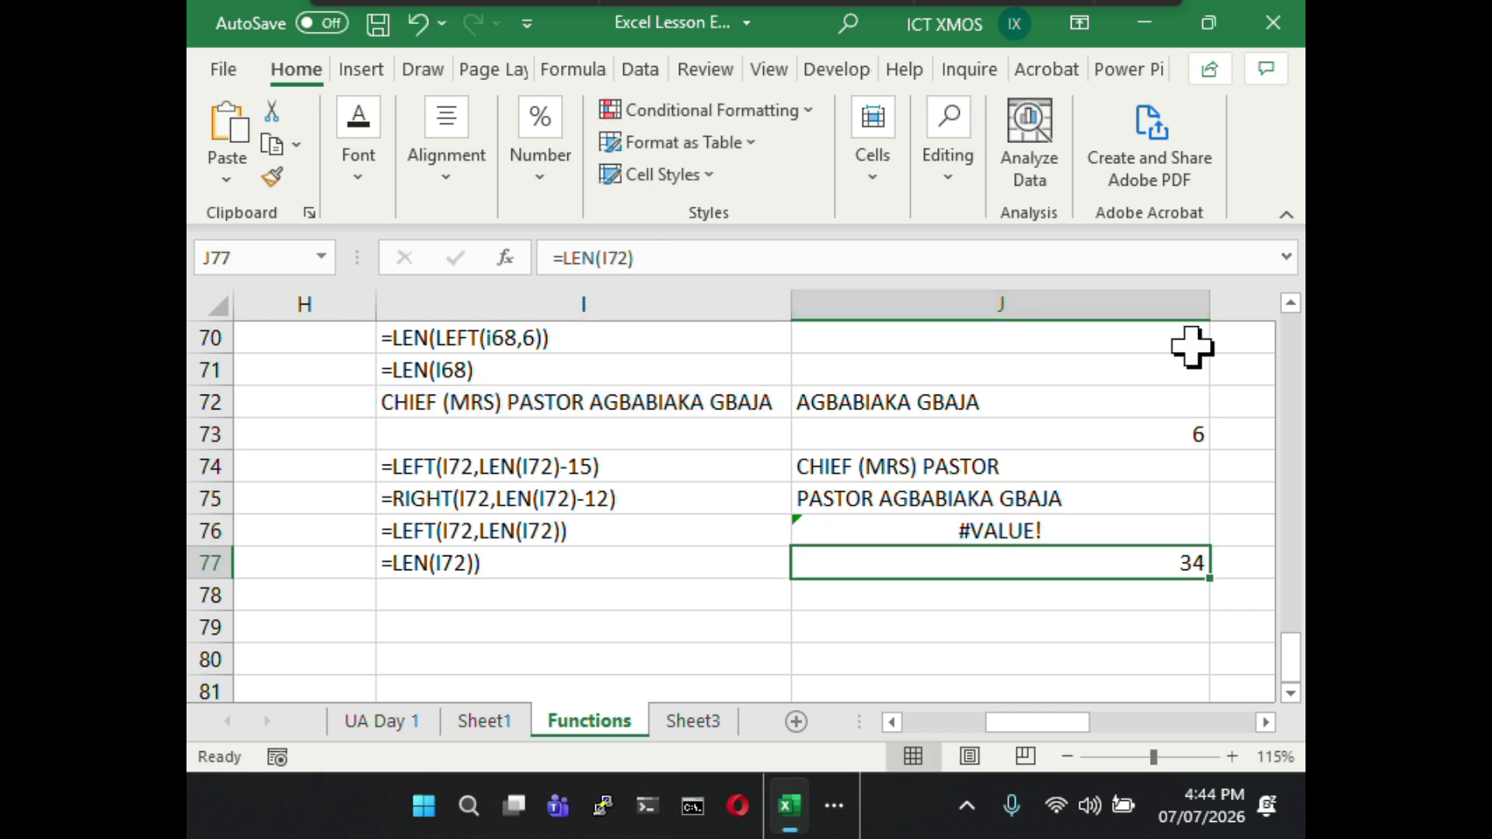
click(1025, 531)
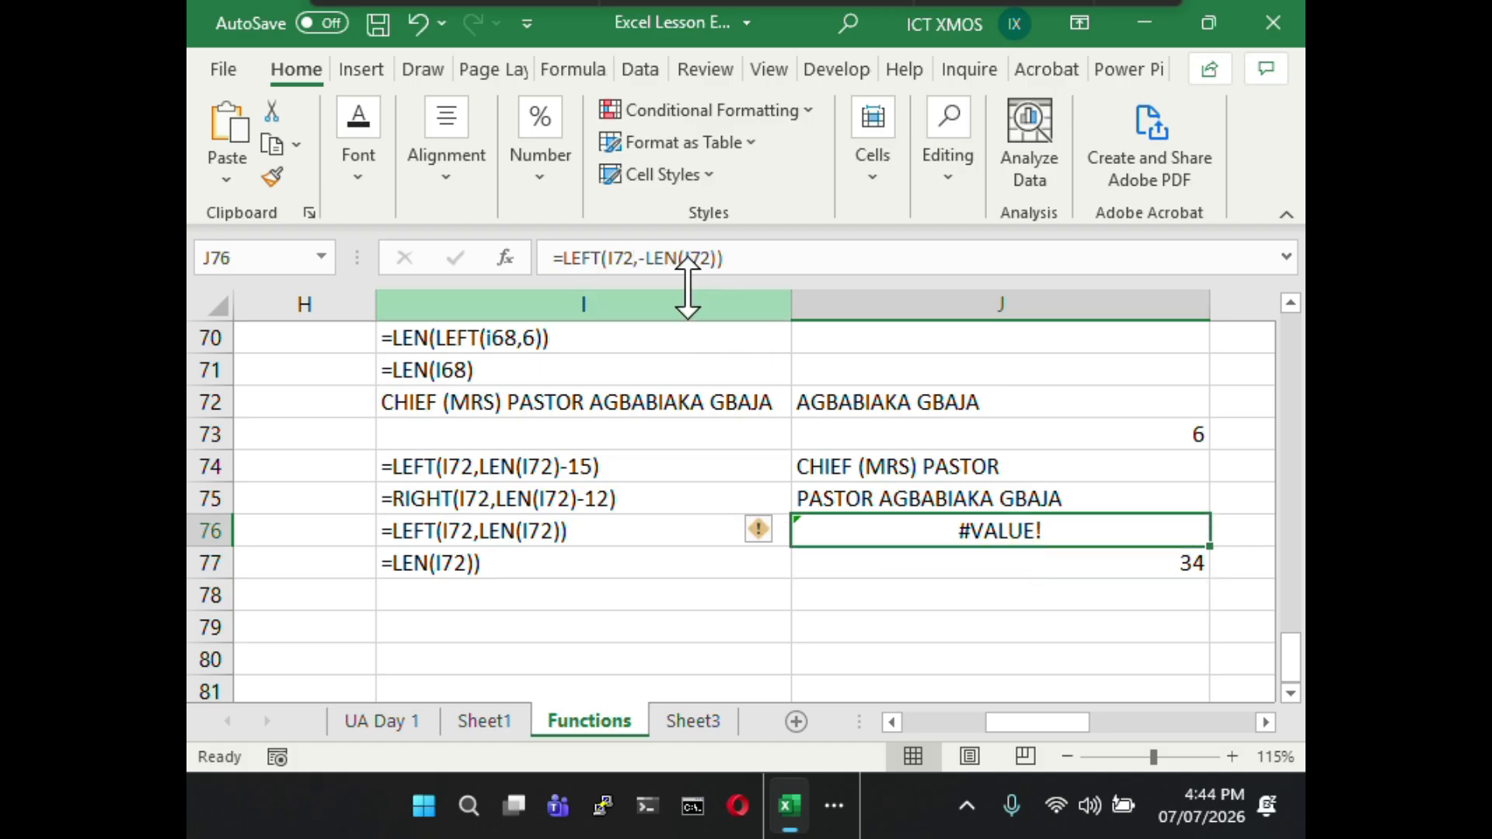
click(649, 258)
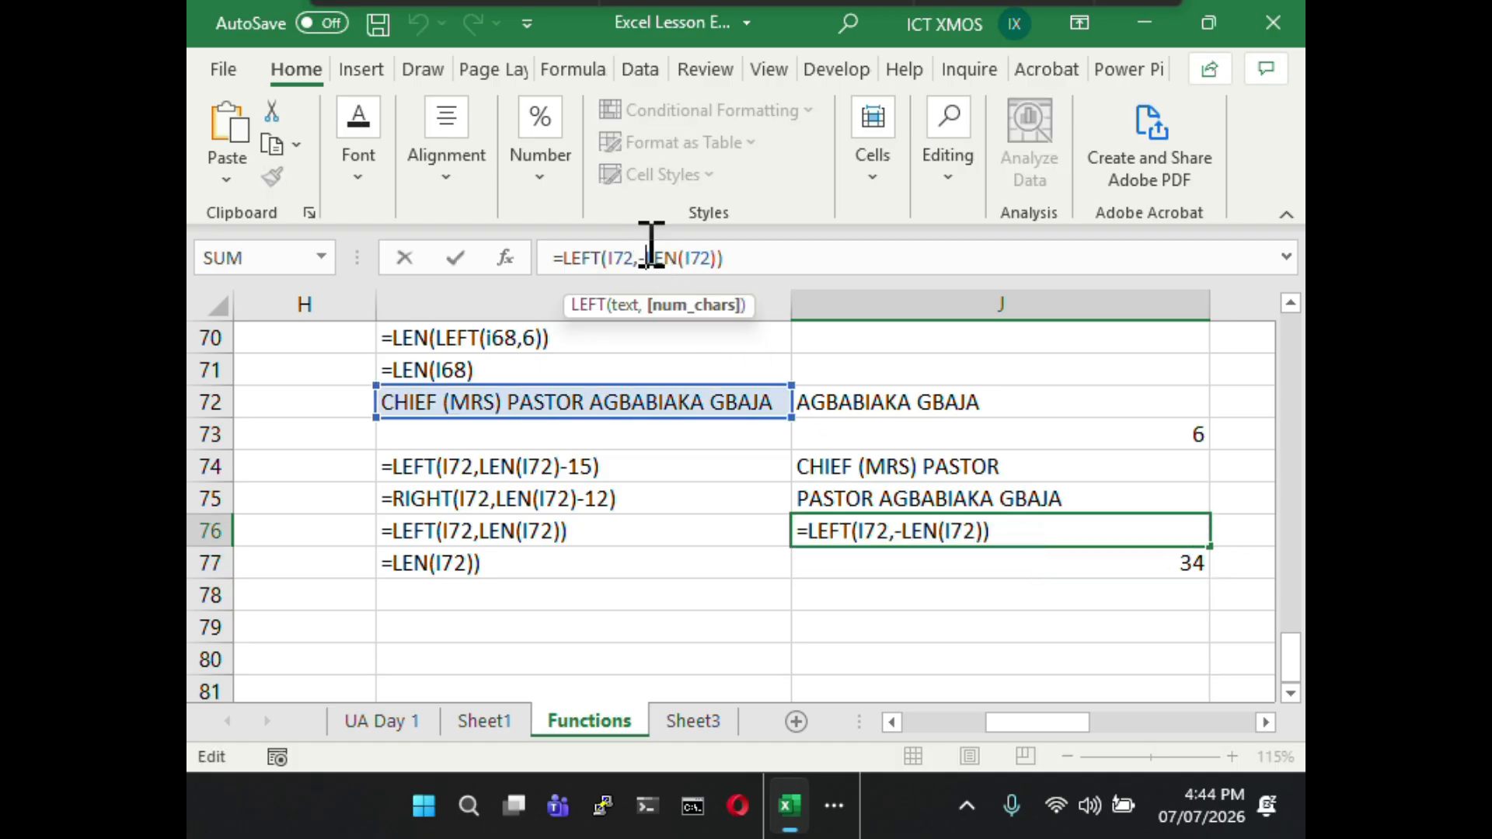
key(BackSpace)
click(752, 260)
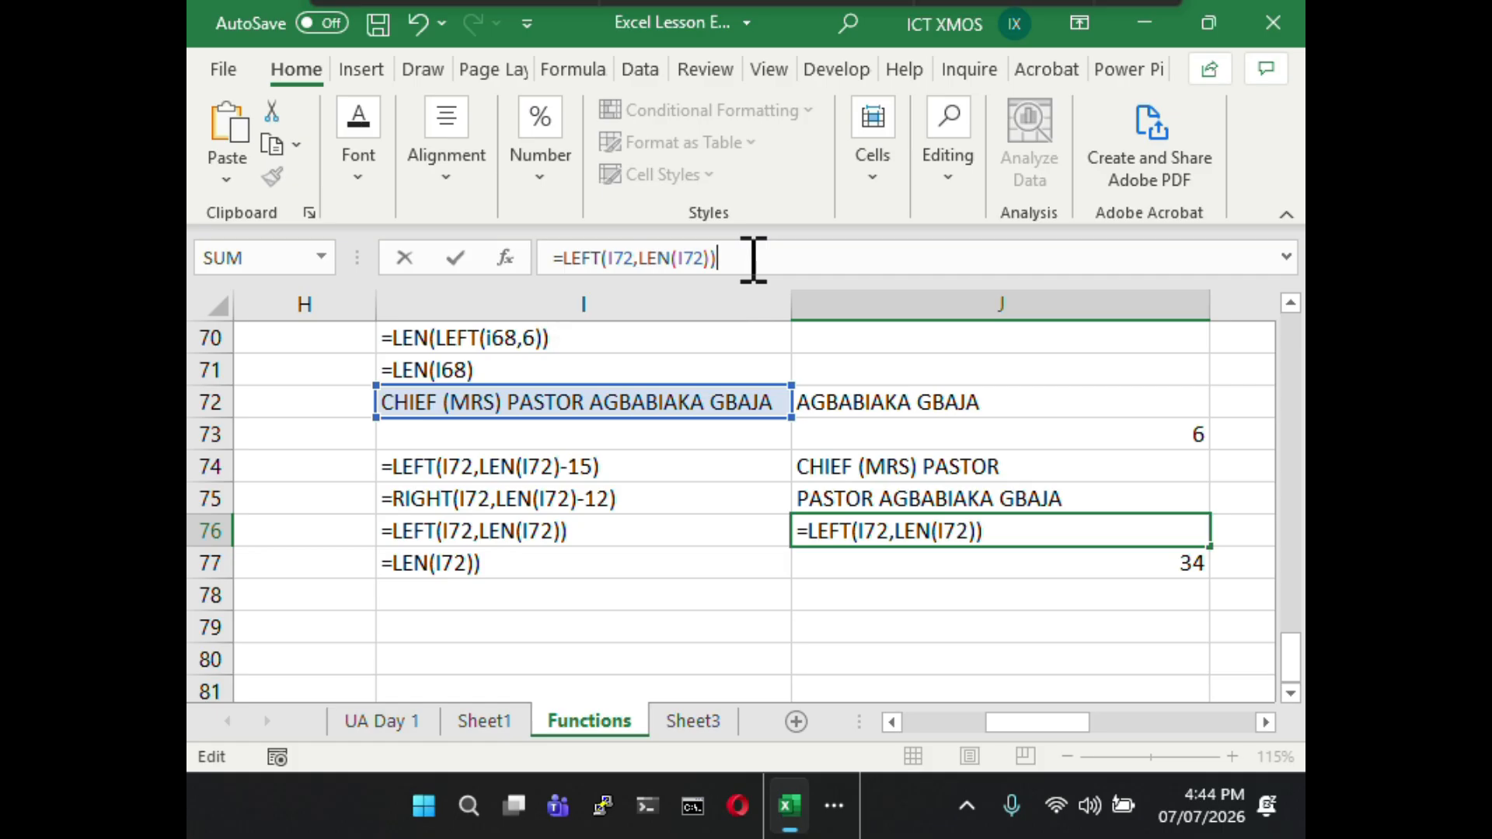
key(Return)
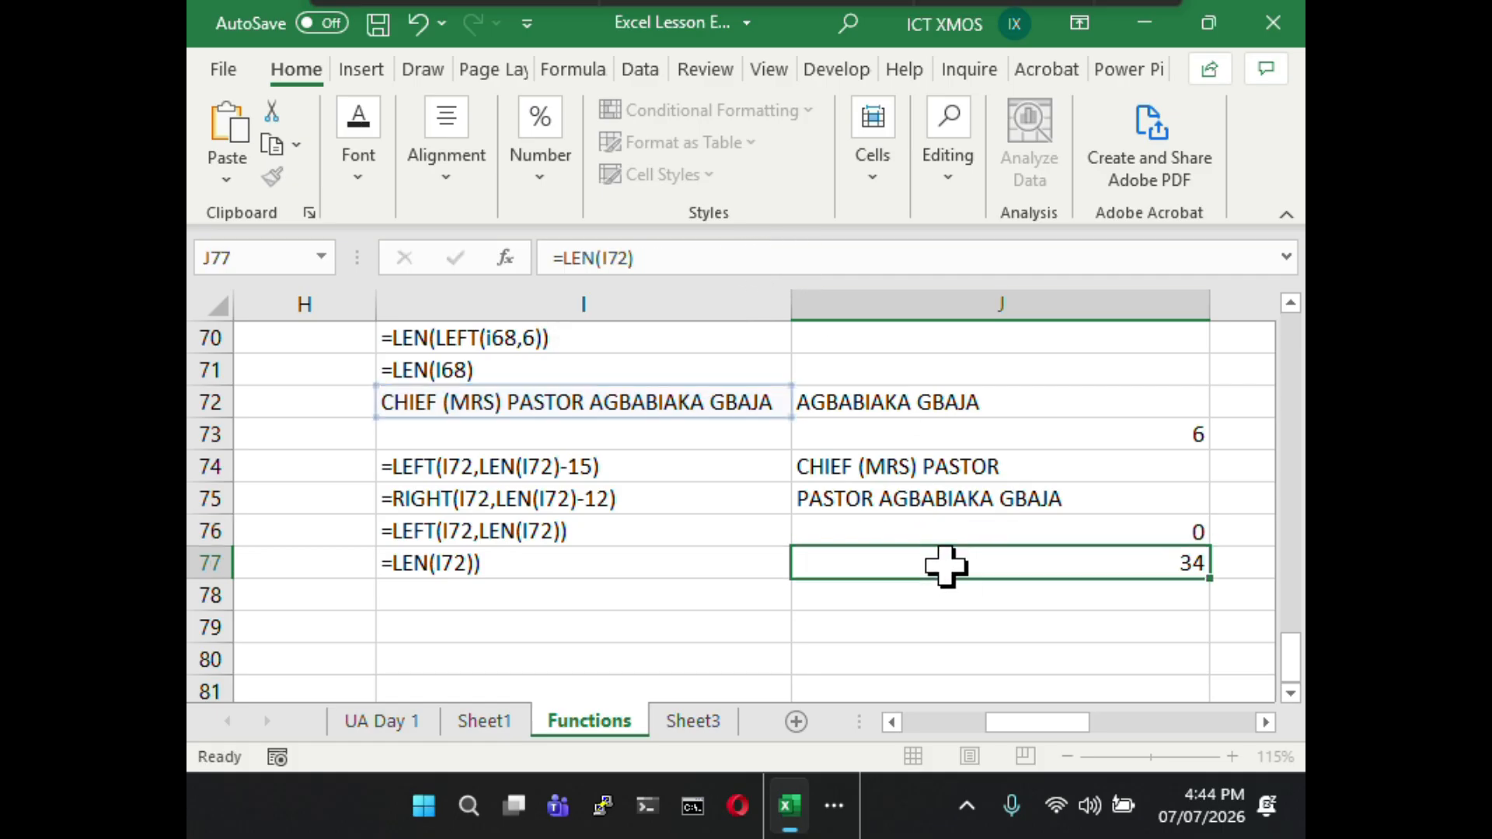
- Change J76 to =LEFT(I72,LEN(I72)-15) so it returns CHIEF (MRS) PASTOR
click(949, 529)
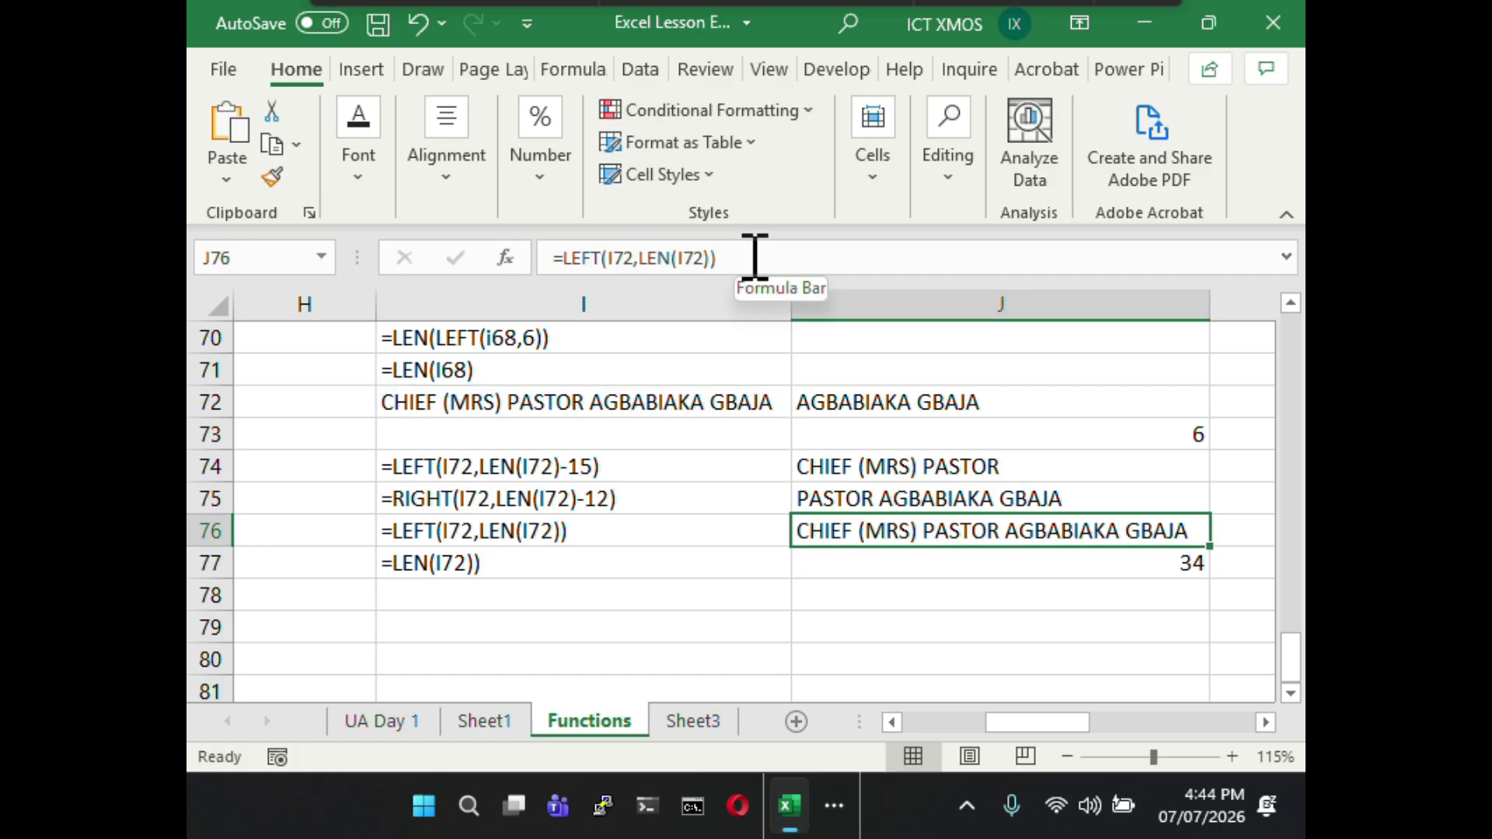
click(709, 257)
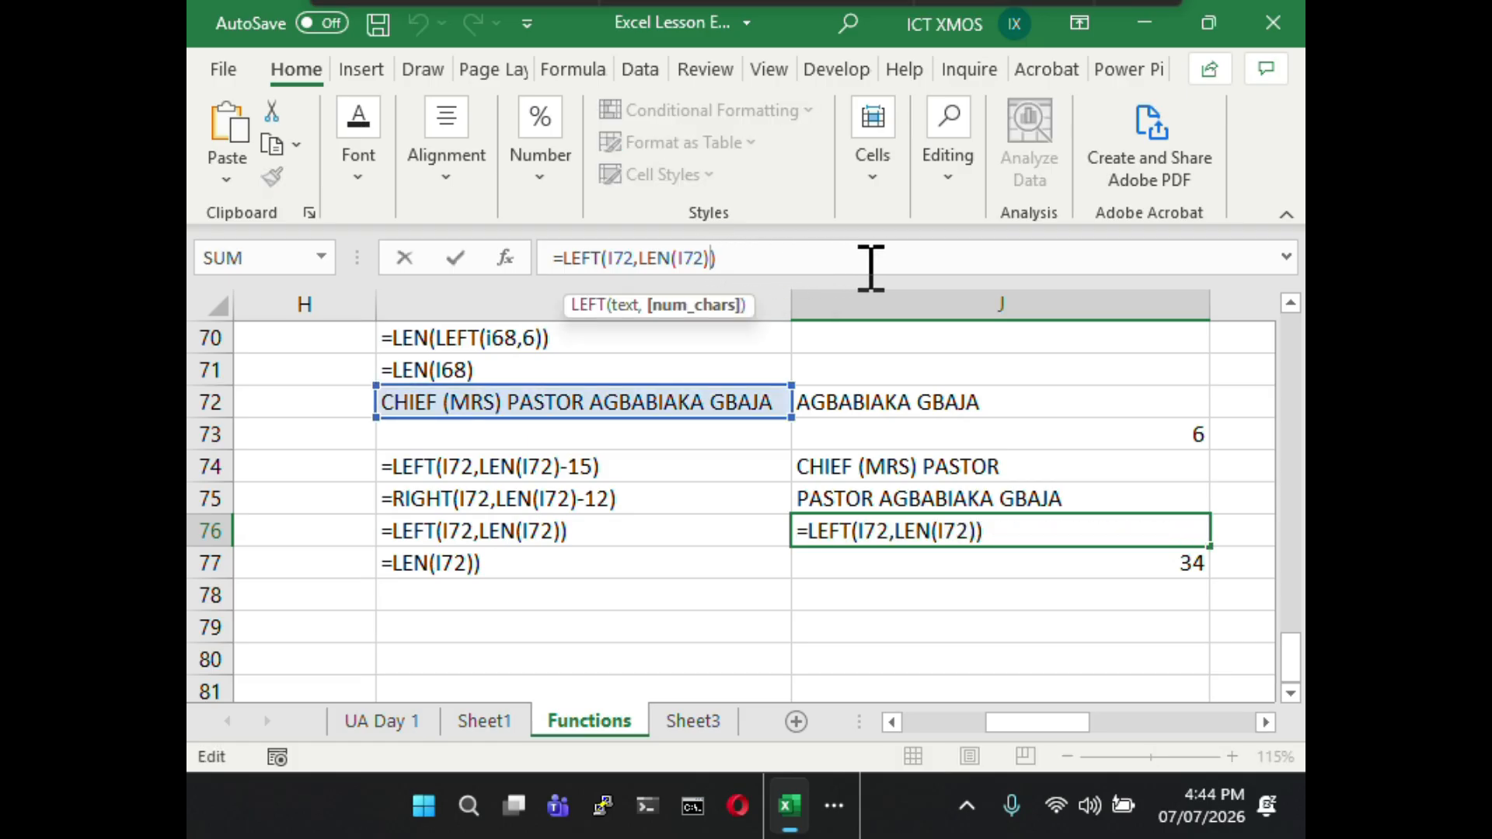
text(-15)
key(Return)
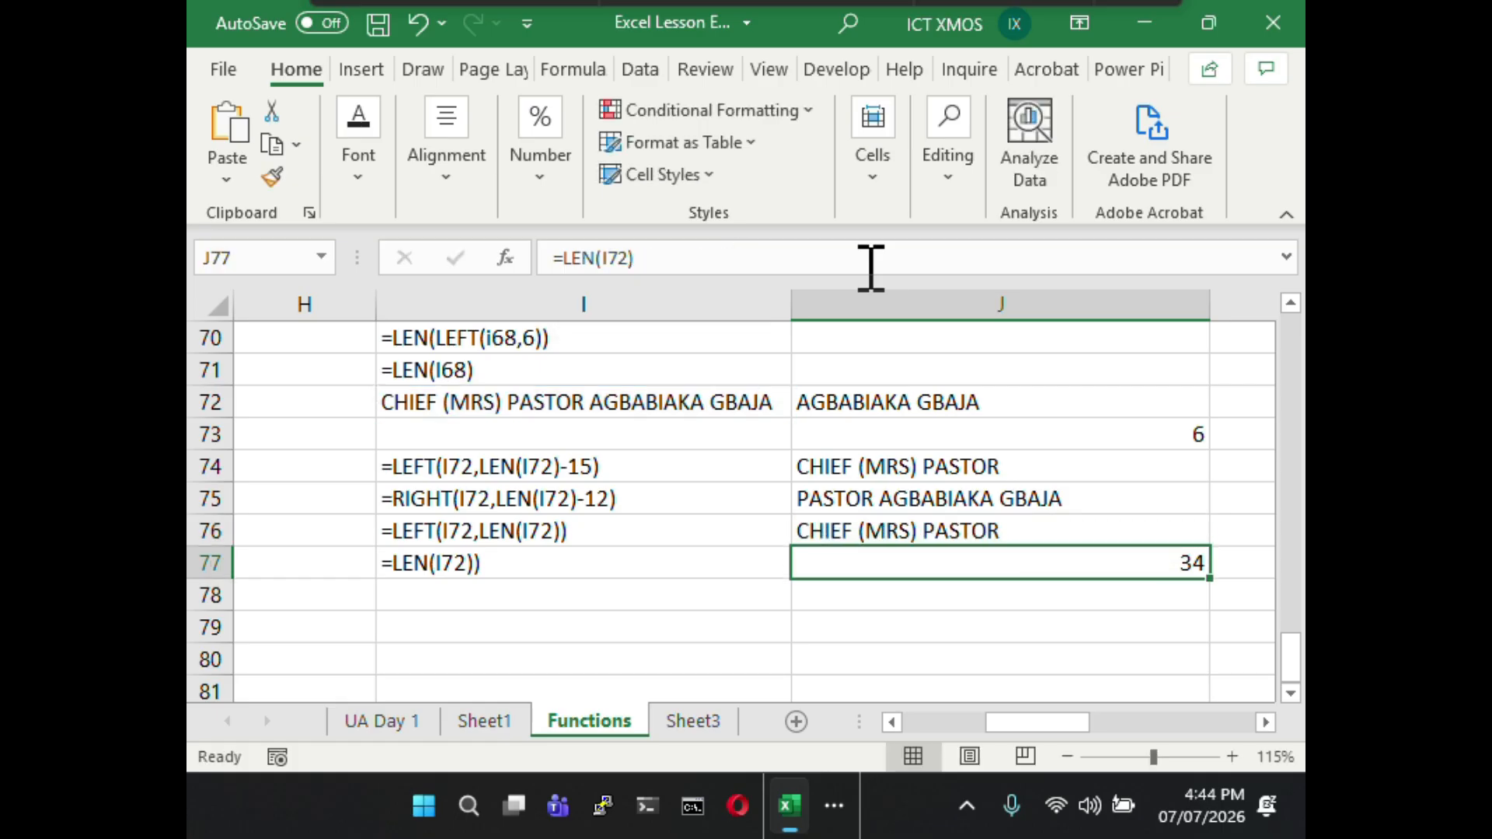
click(1024, 629)
click(1024, 528)
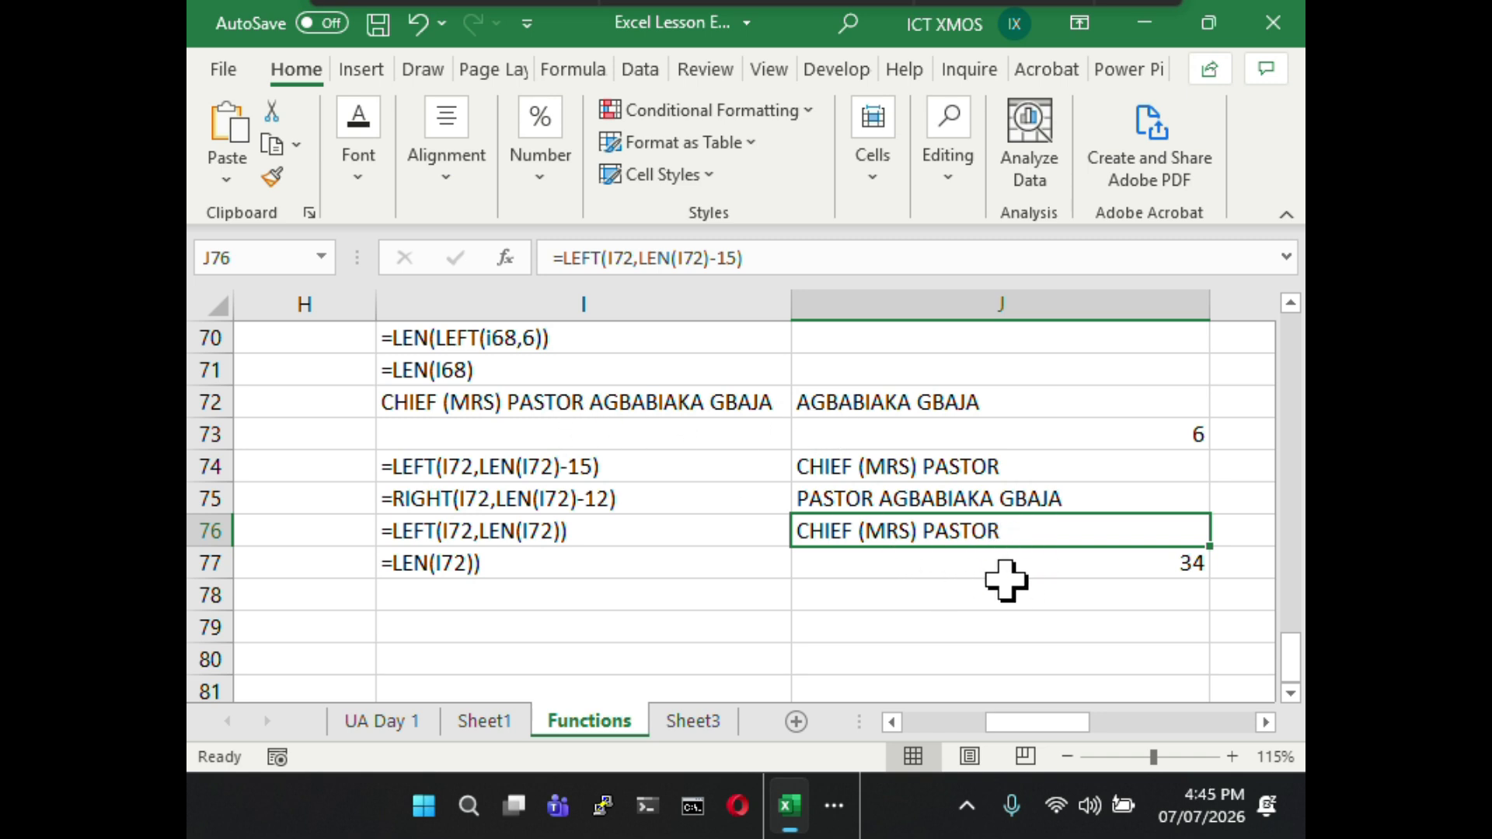
click(1062, 606)
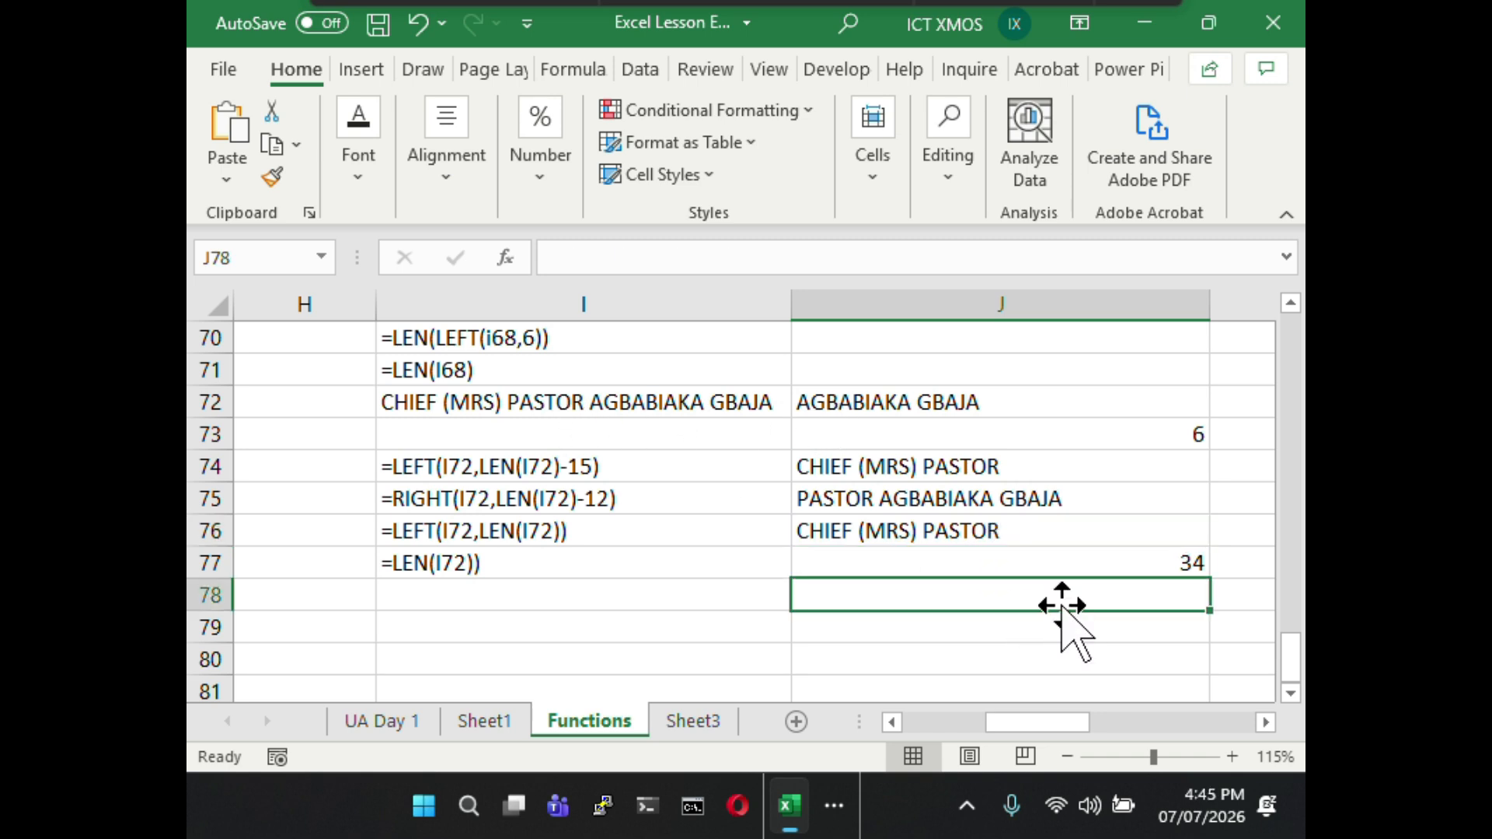
click(1059, 561)
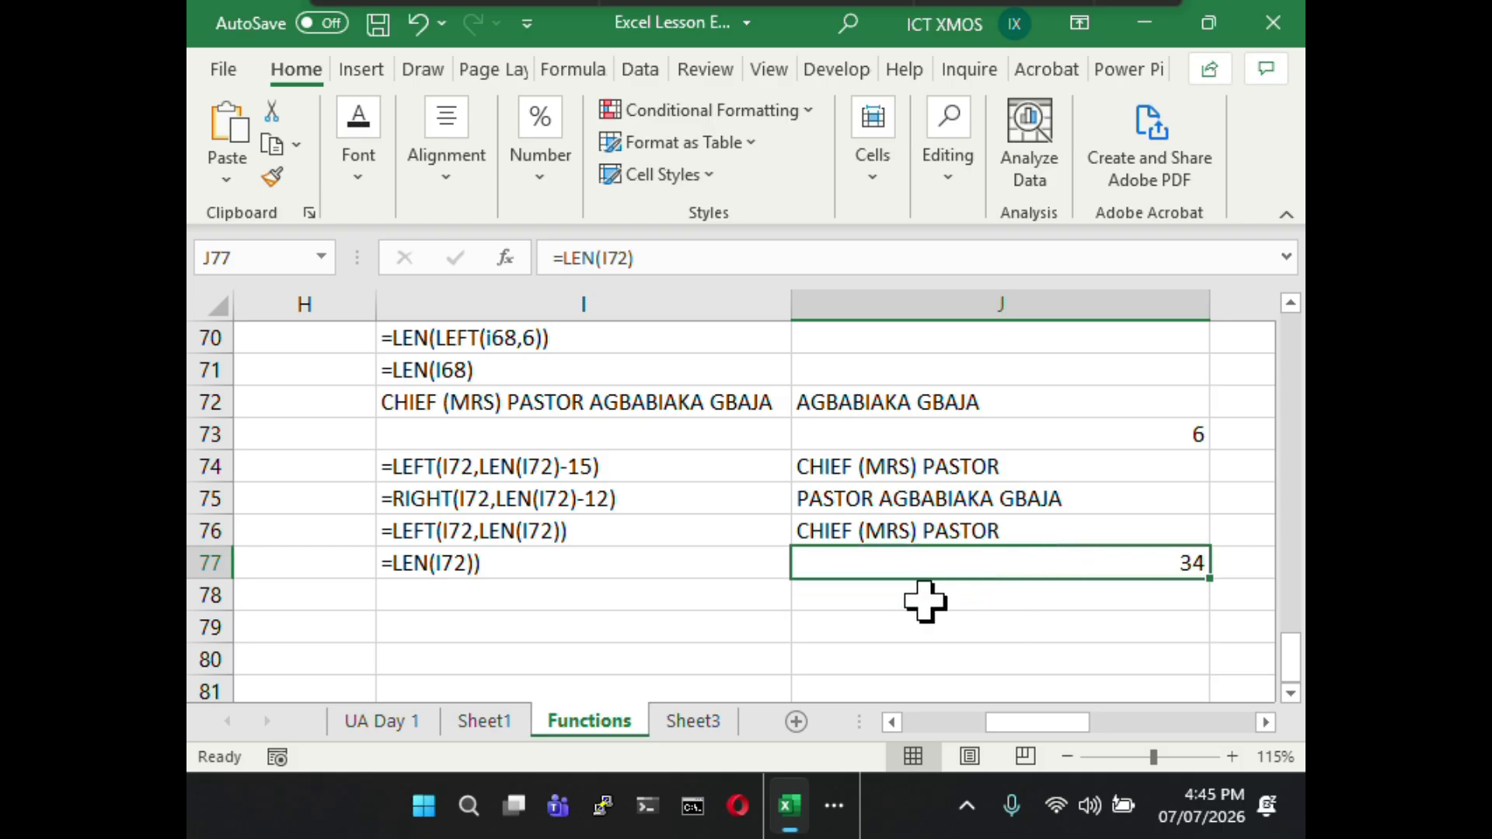
click(709, 561)
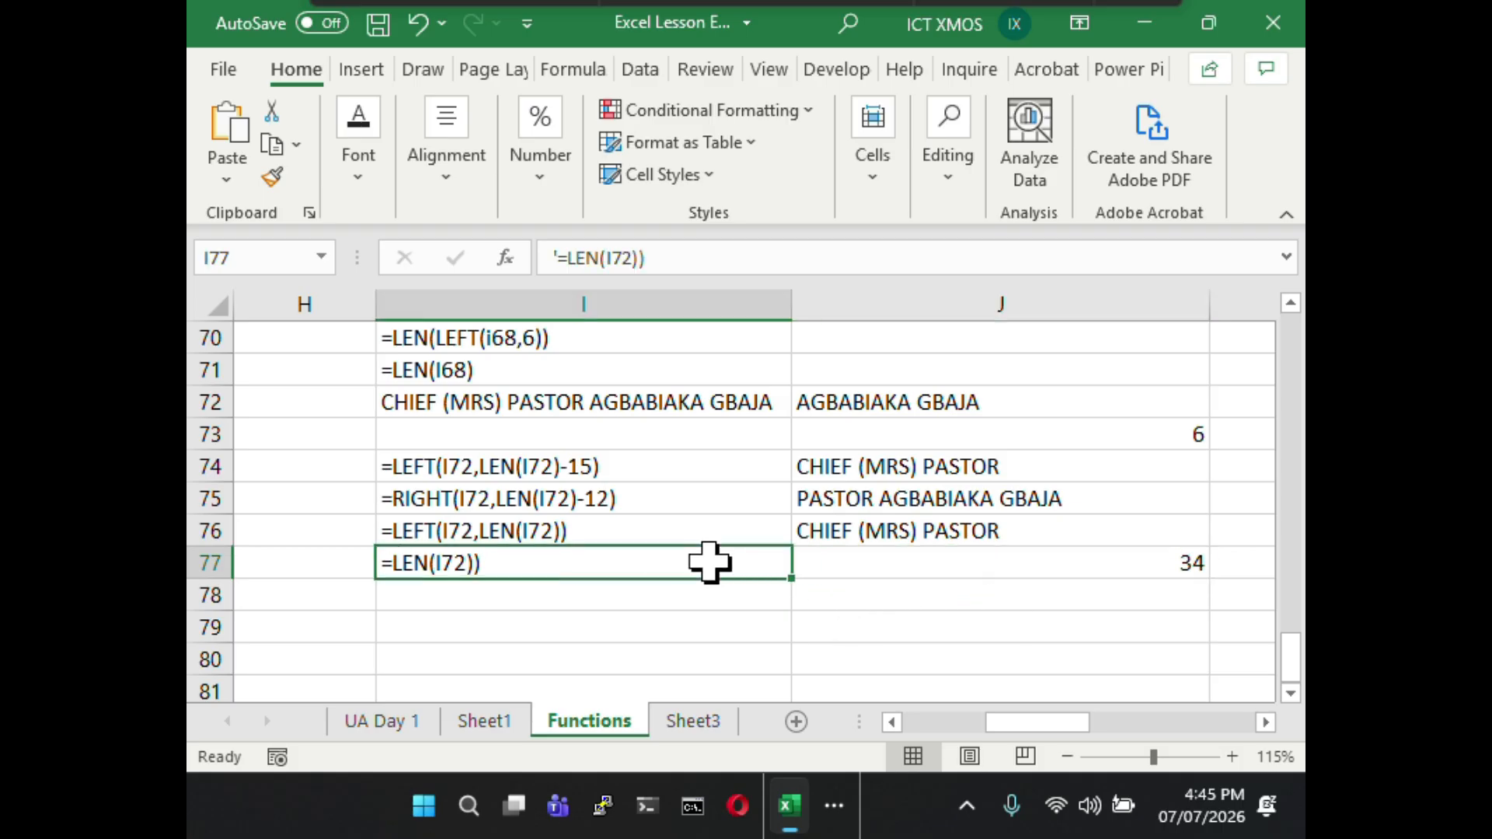
click(924, 595)
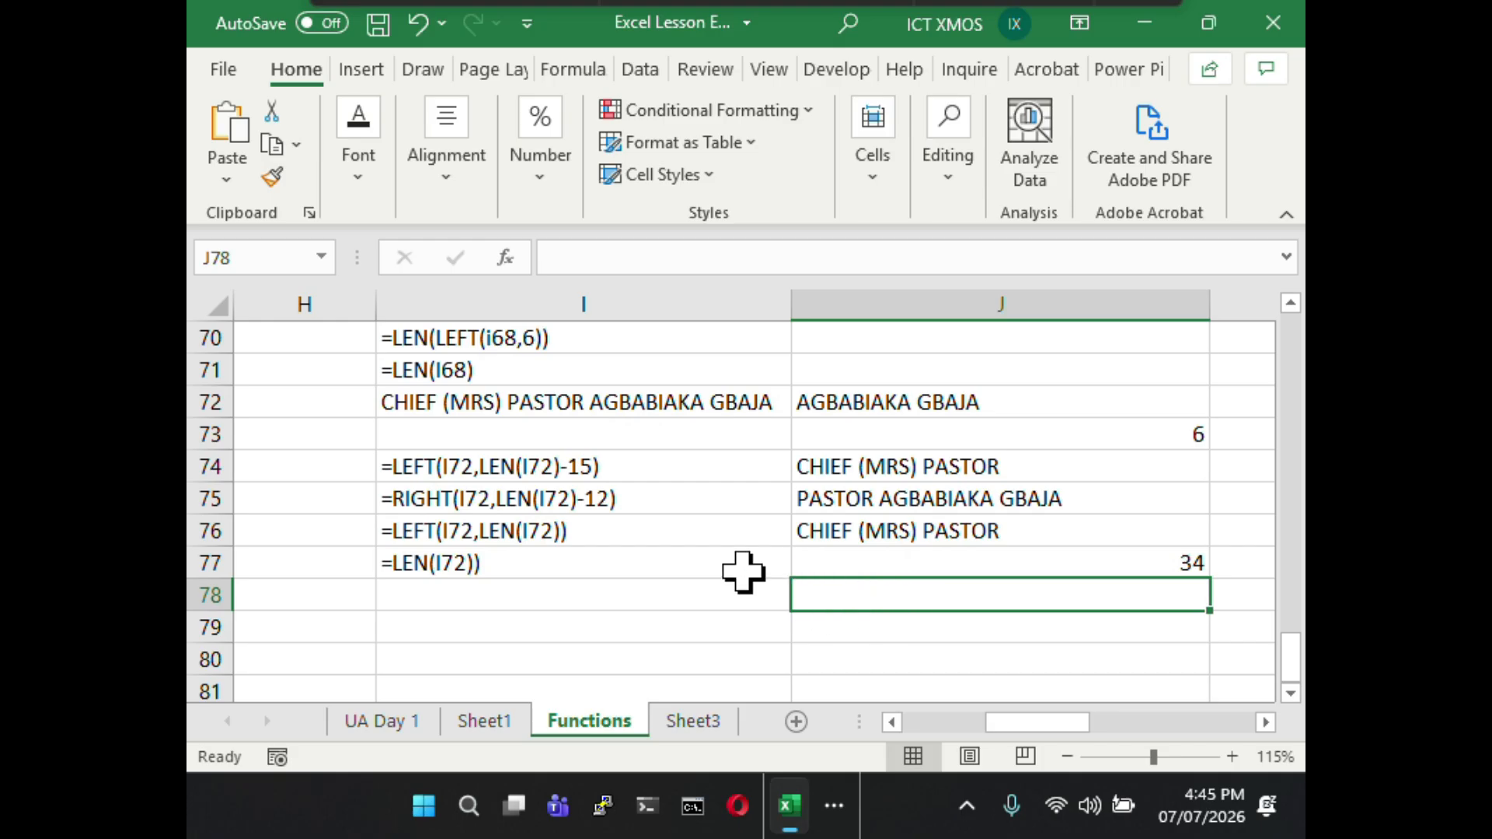
click(700, 563)
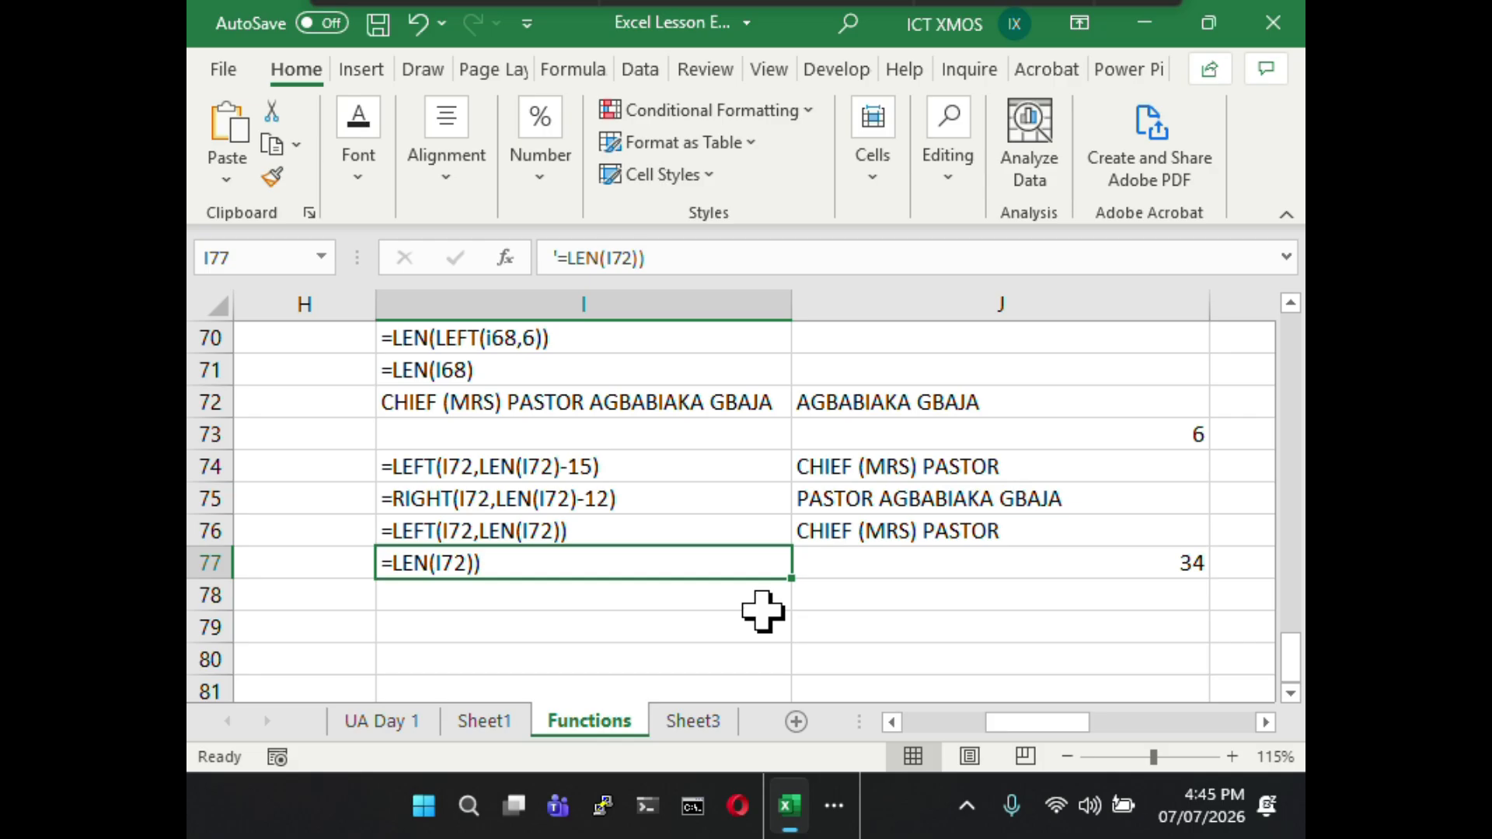
click(874, 569)
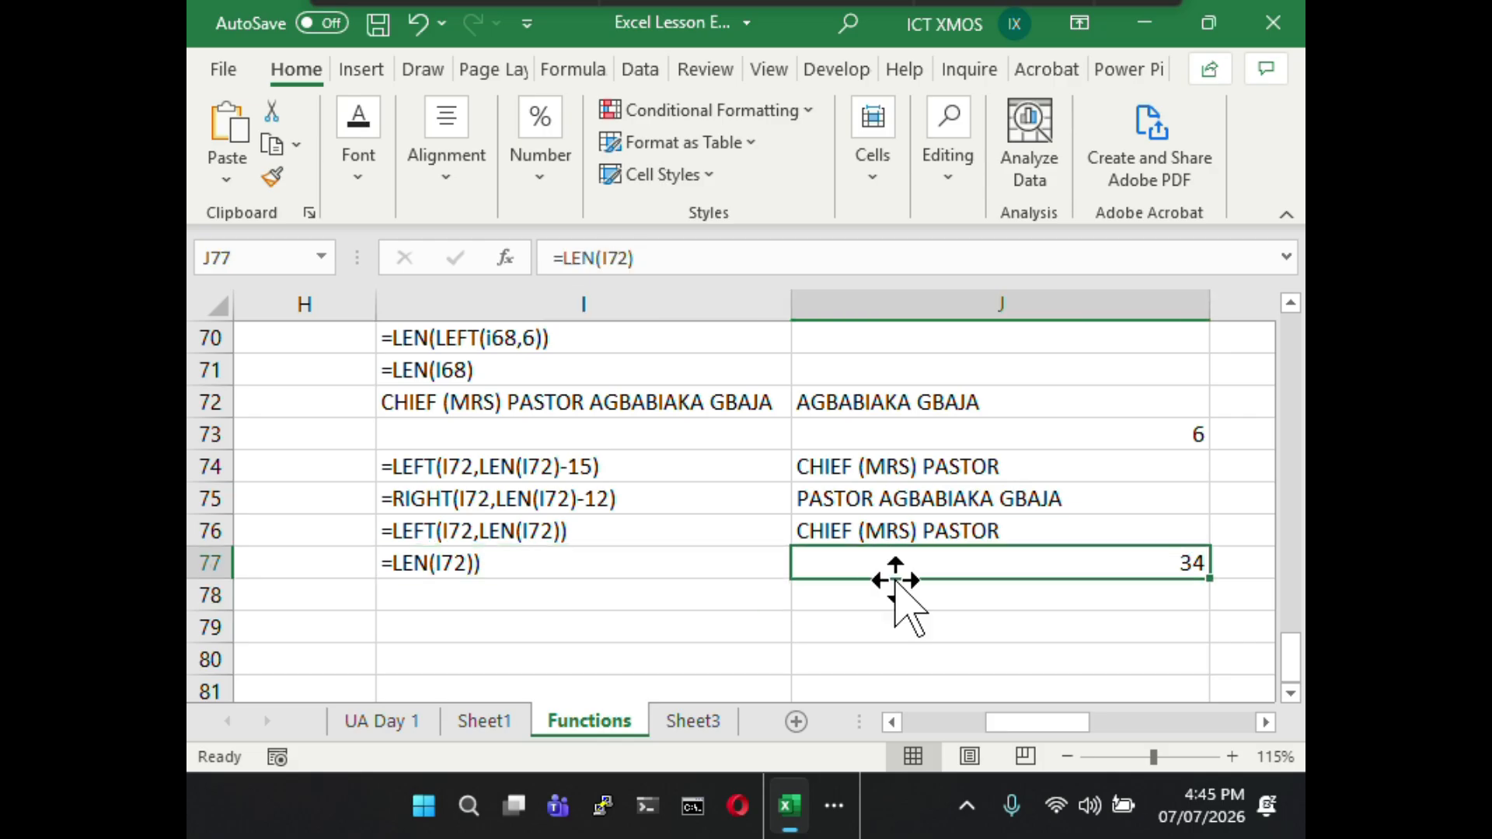
click(909, 622)
click(920, 570)
click(926, 597)
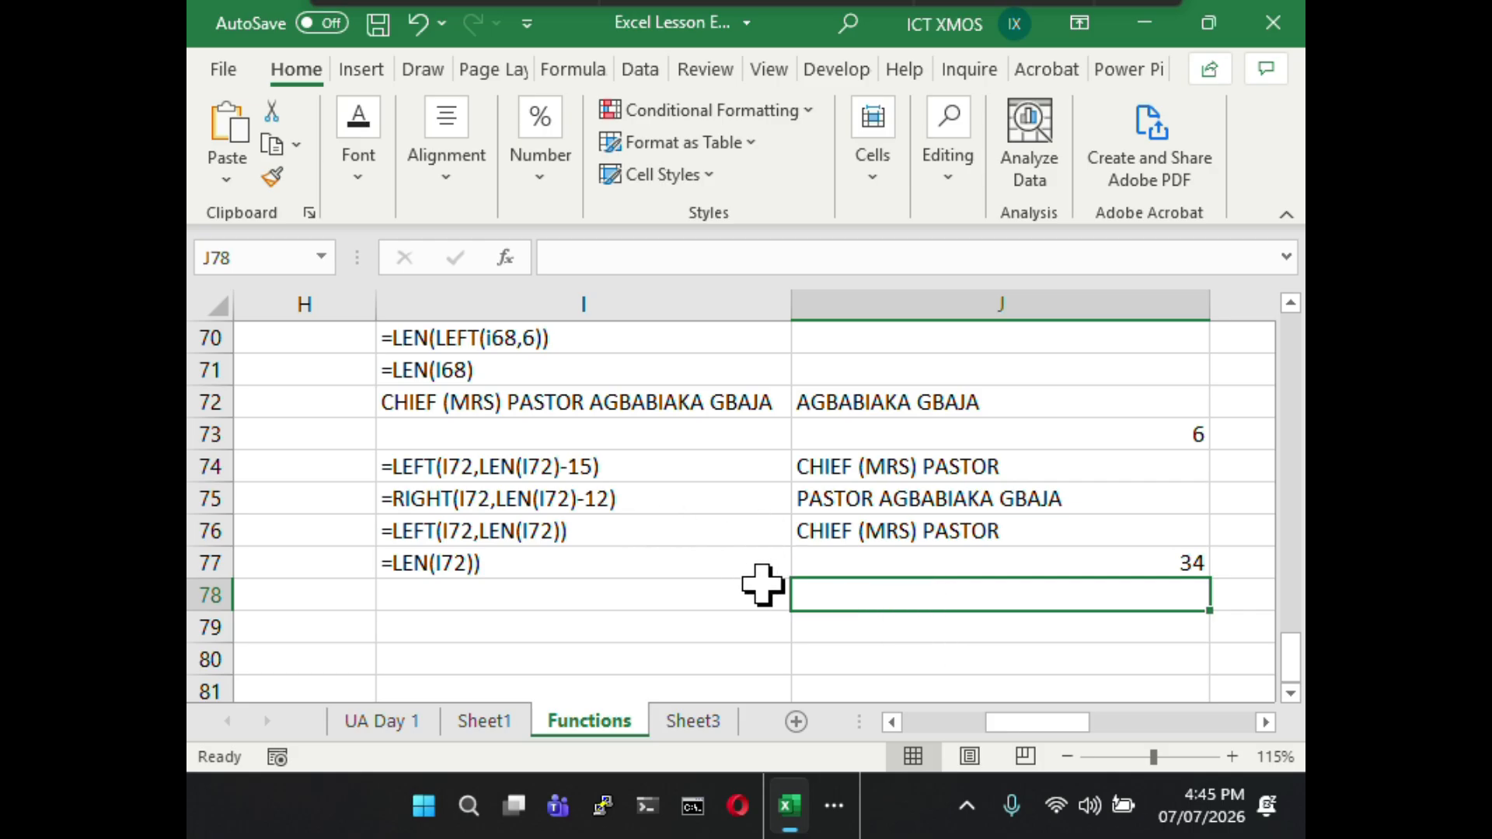
scroll(762, 585, up, 5)
scroll(762, 584, down, 4)
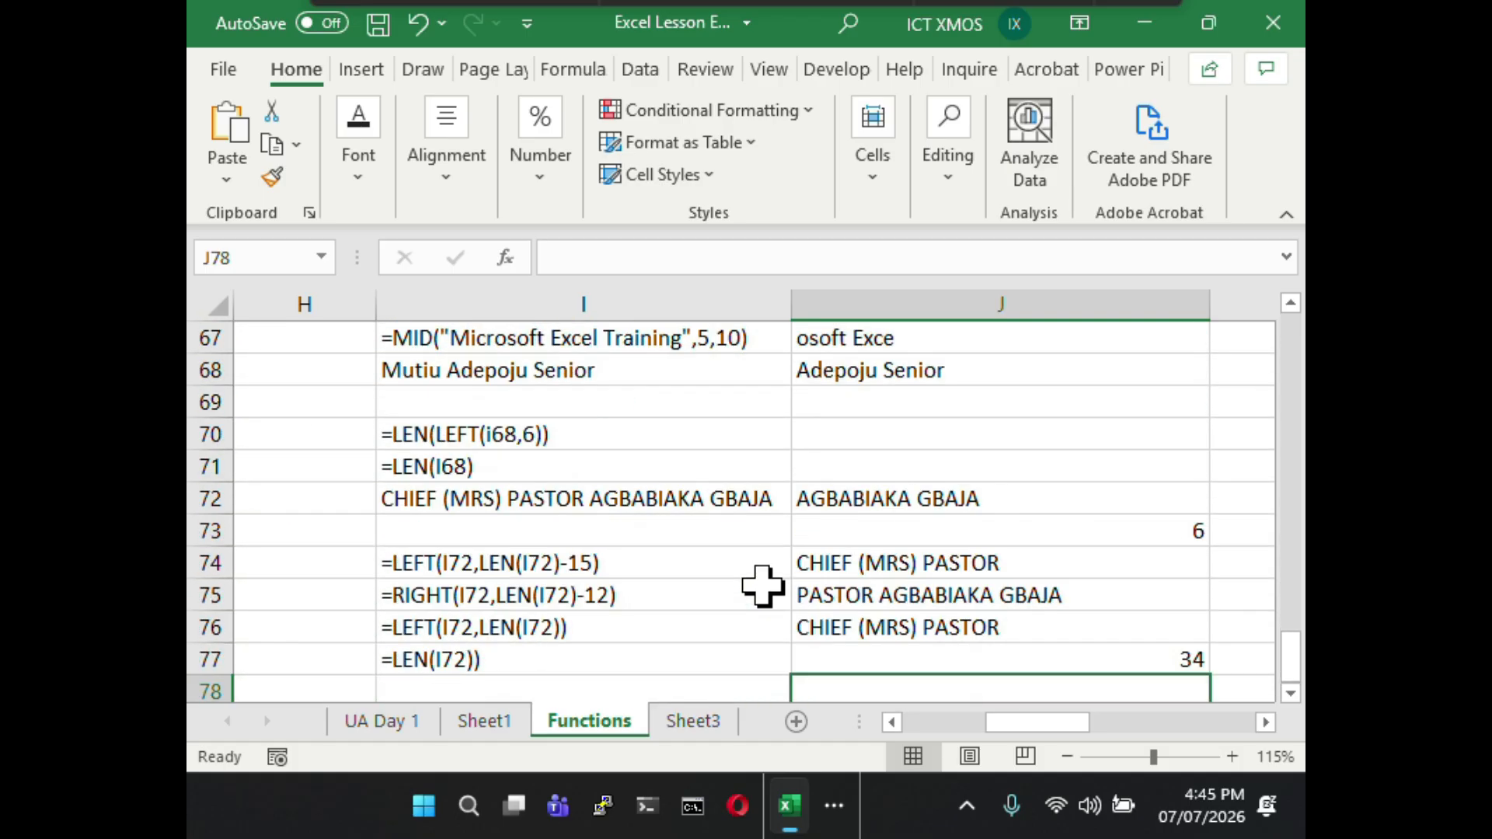
scroll(819, 600, down, 1)
click(694, 572)
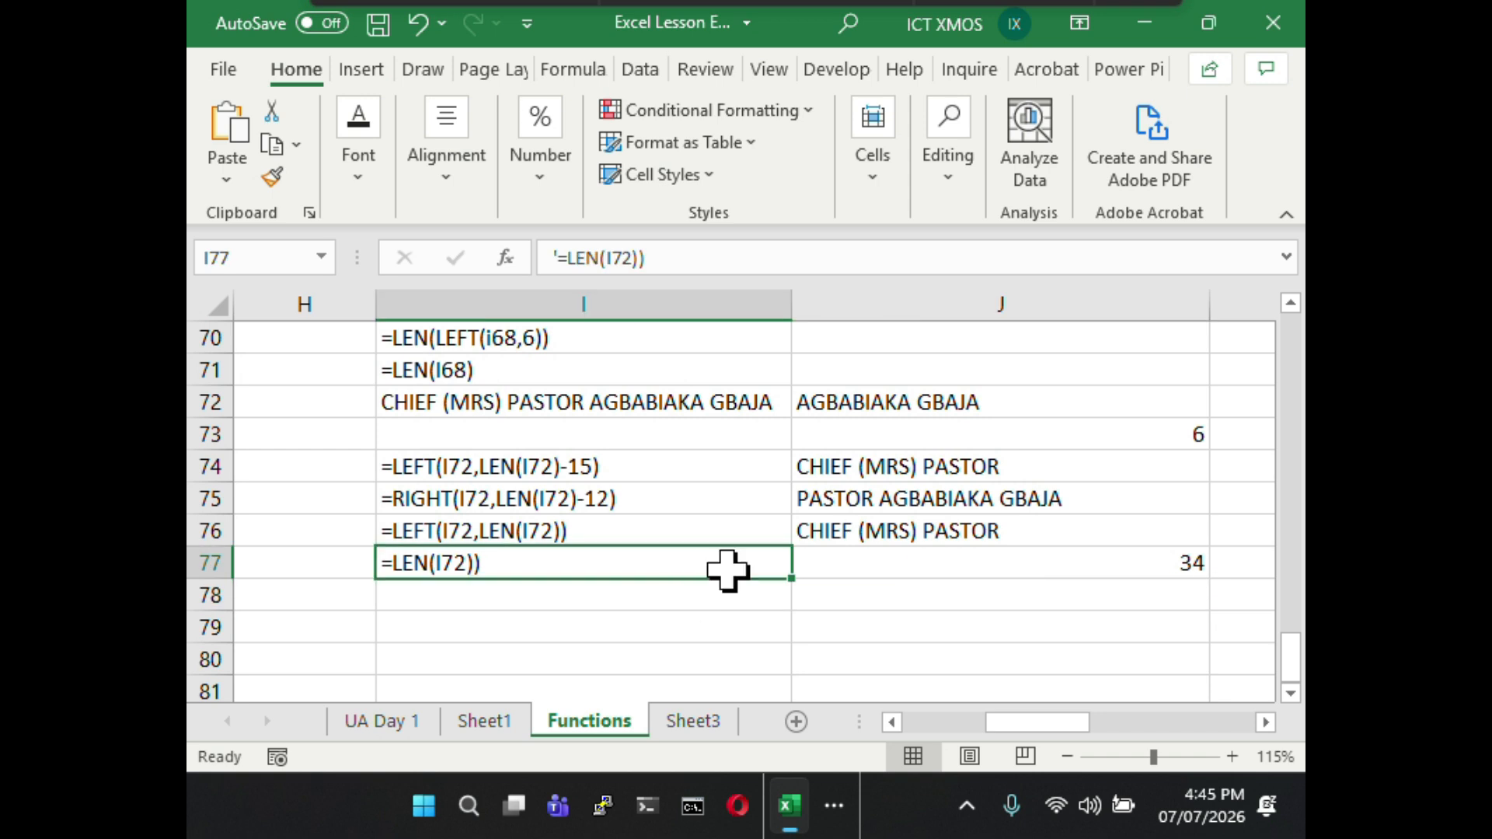
click(909, 562)
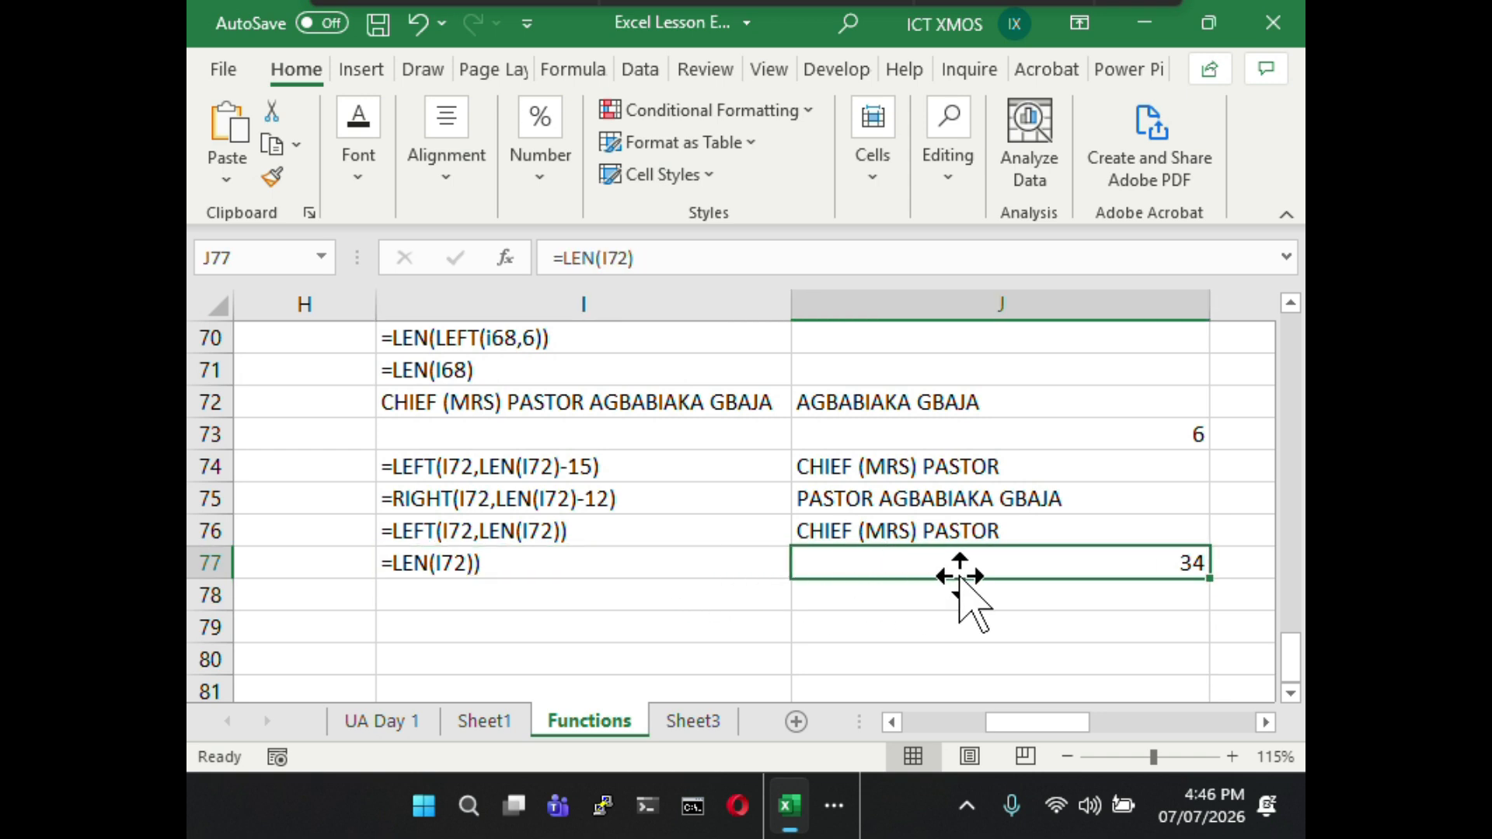
scroll(767, 523, up, 1)
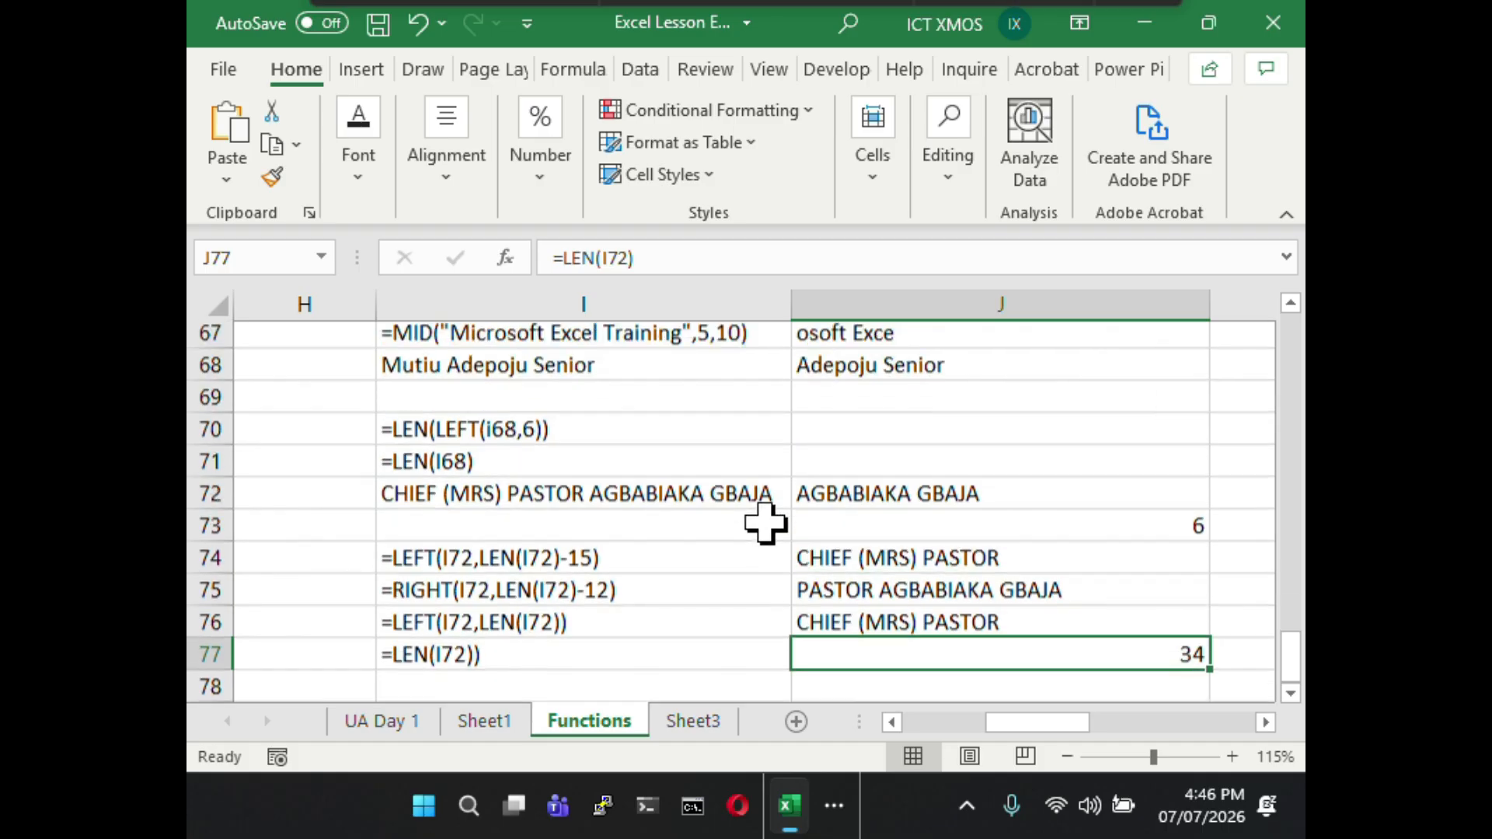
scroll(767, 523, down, 1)
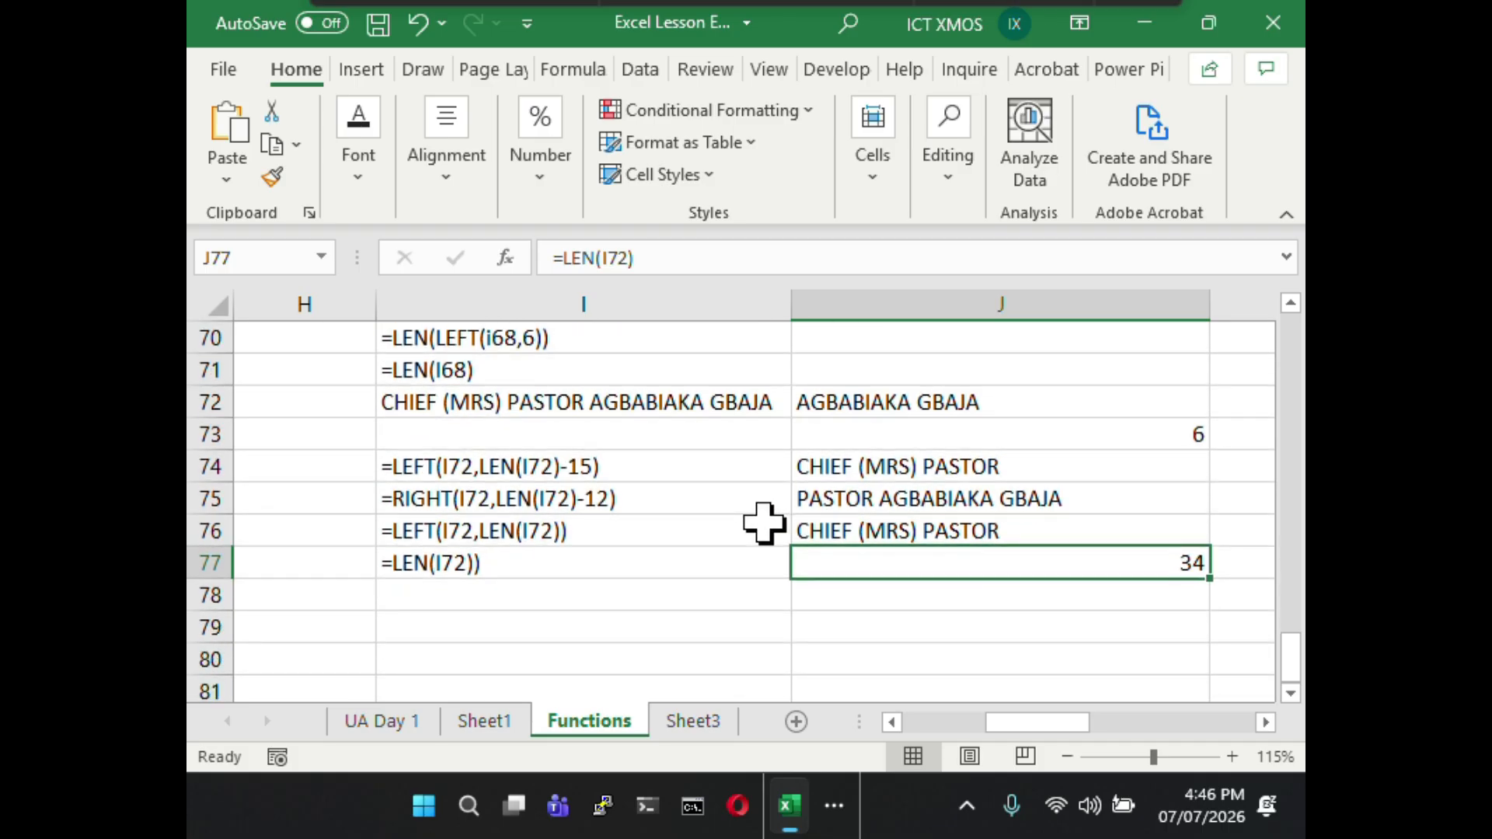